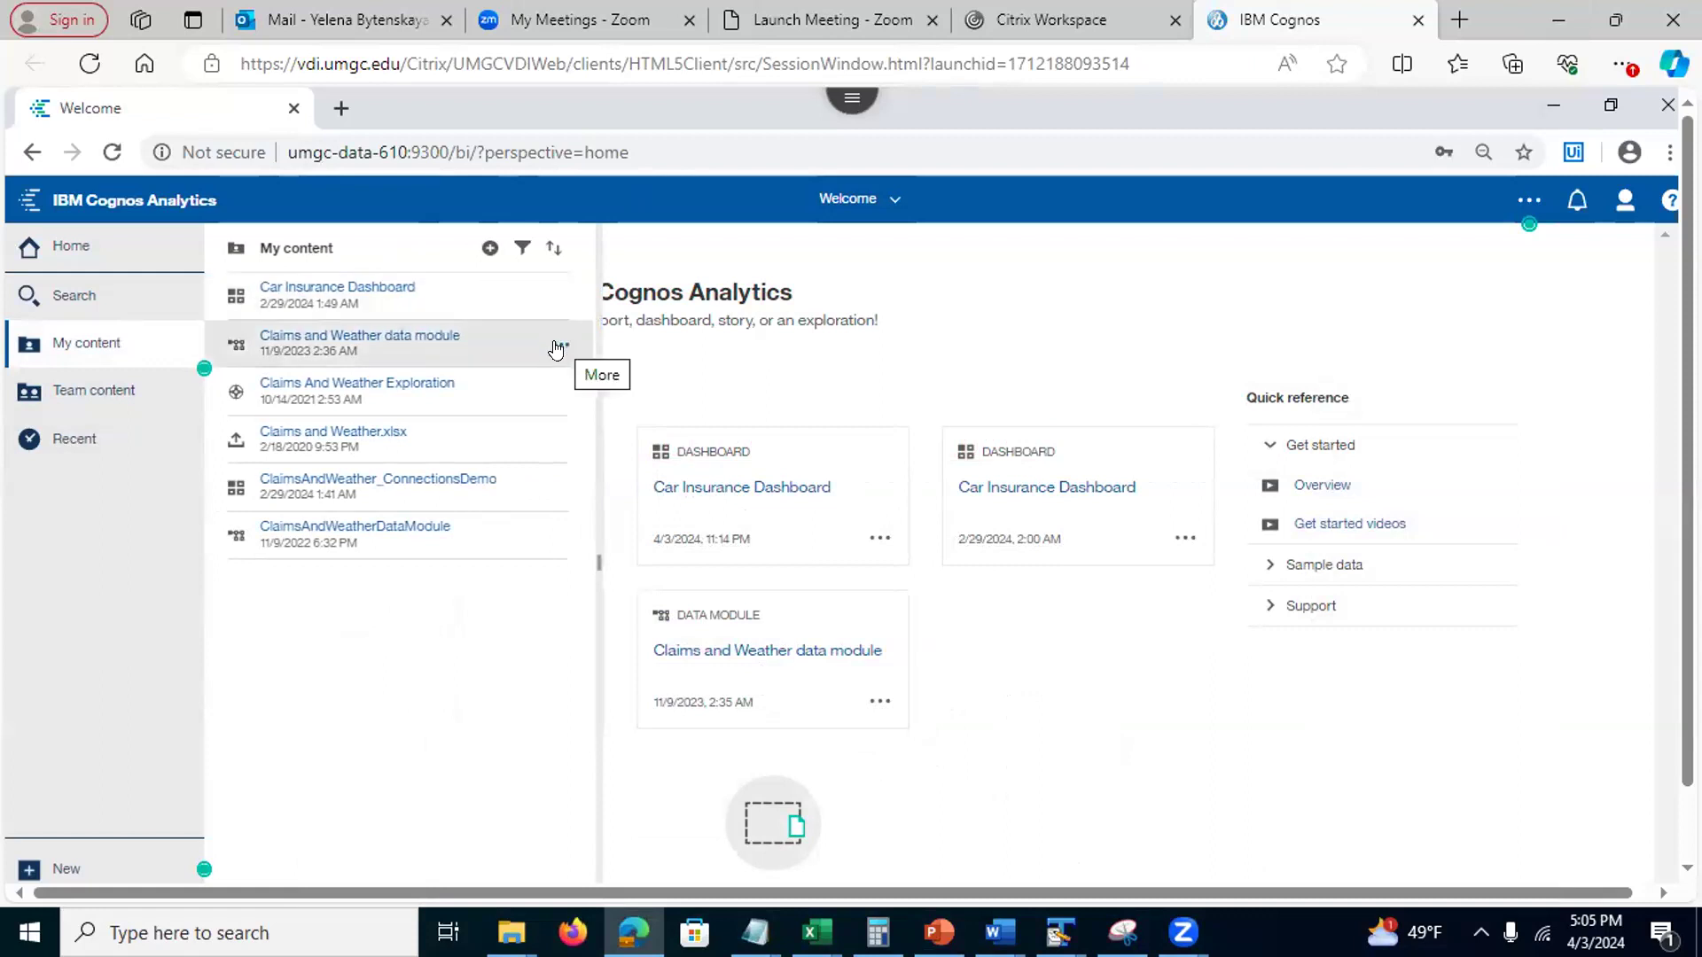
Look over the Claims and Weather data module's actions and the new-content choices without acting
click(555, 349)
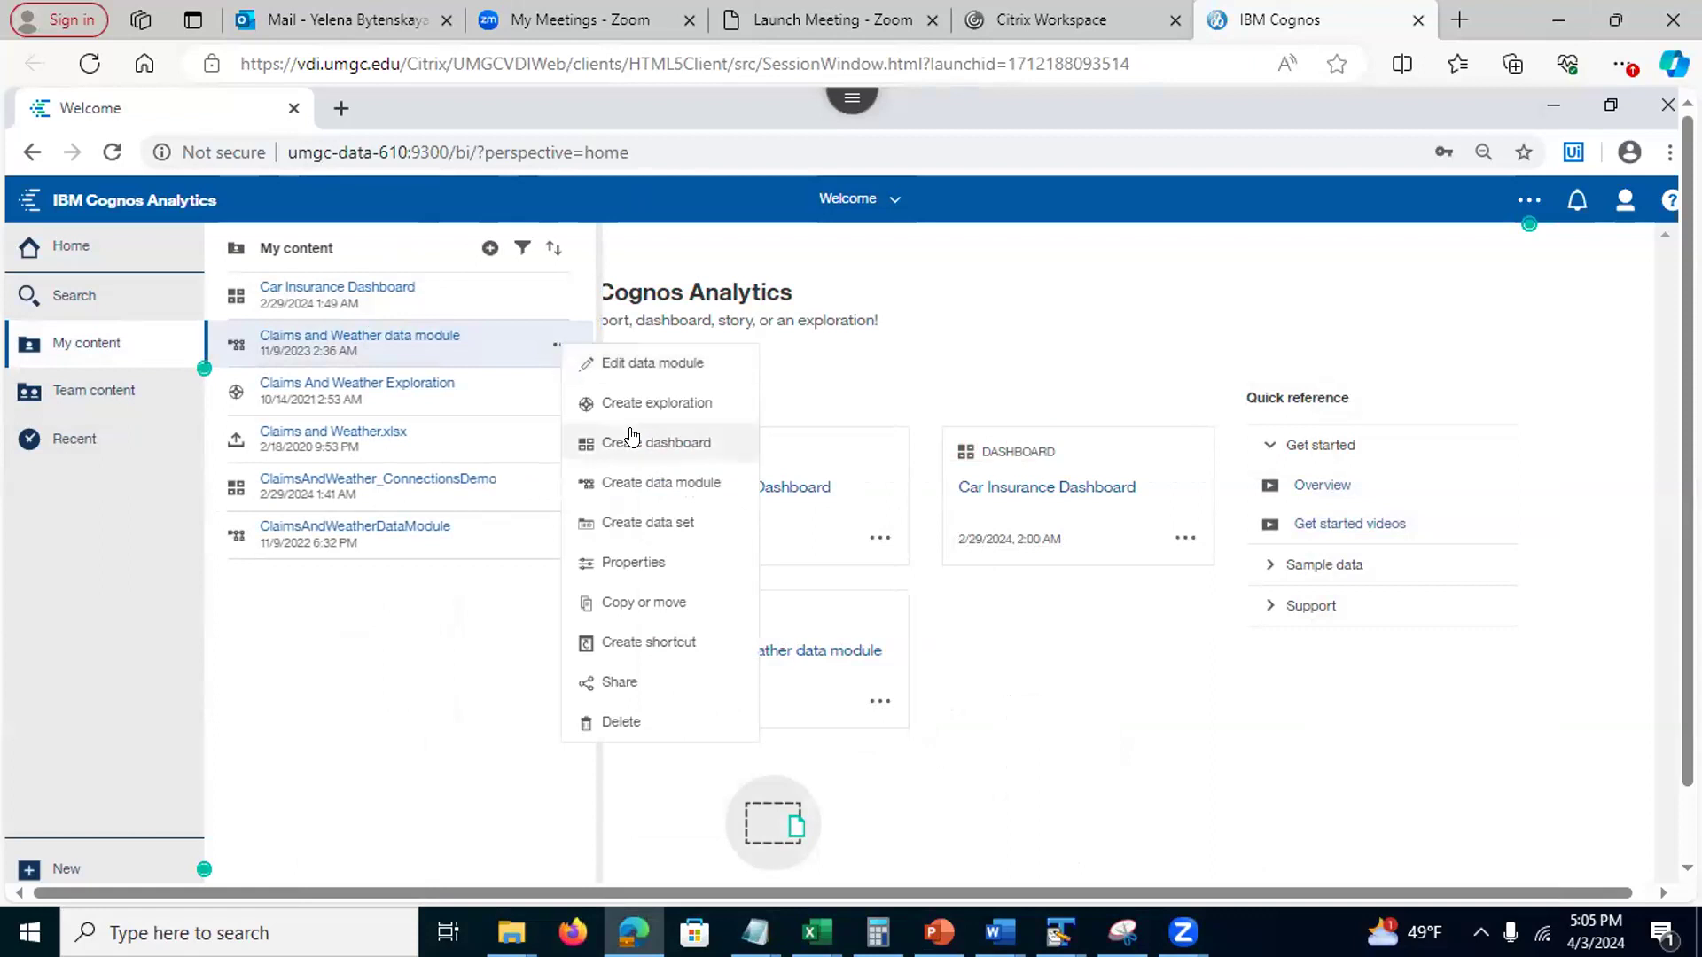
click(350, 699)
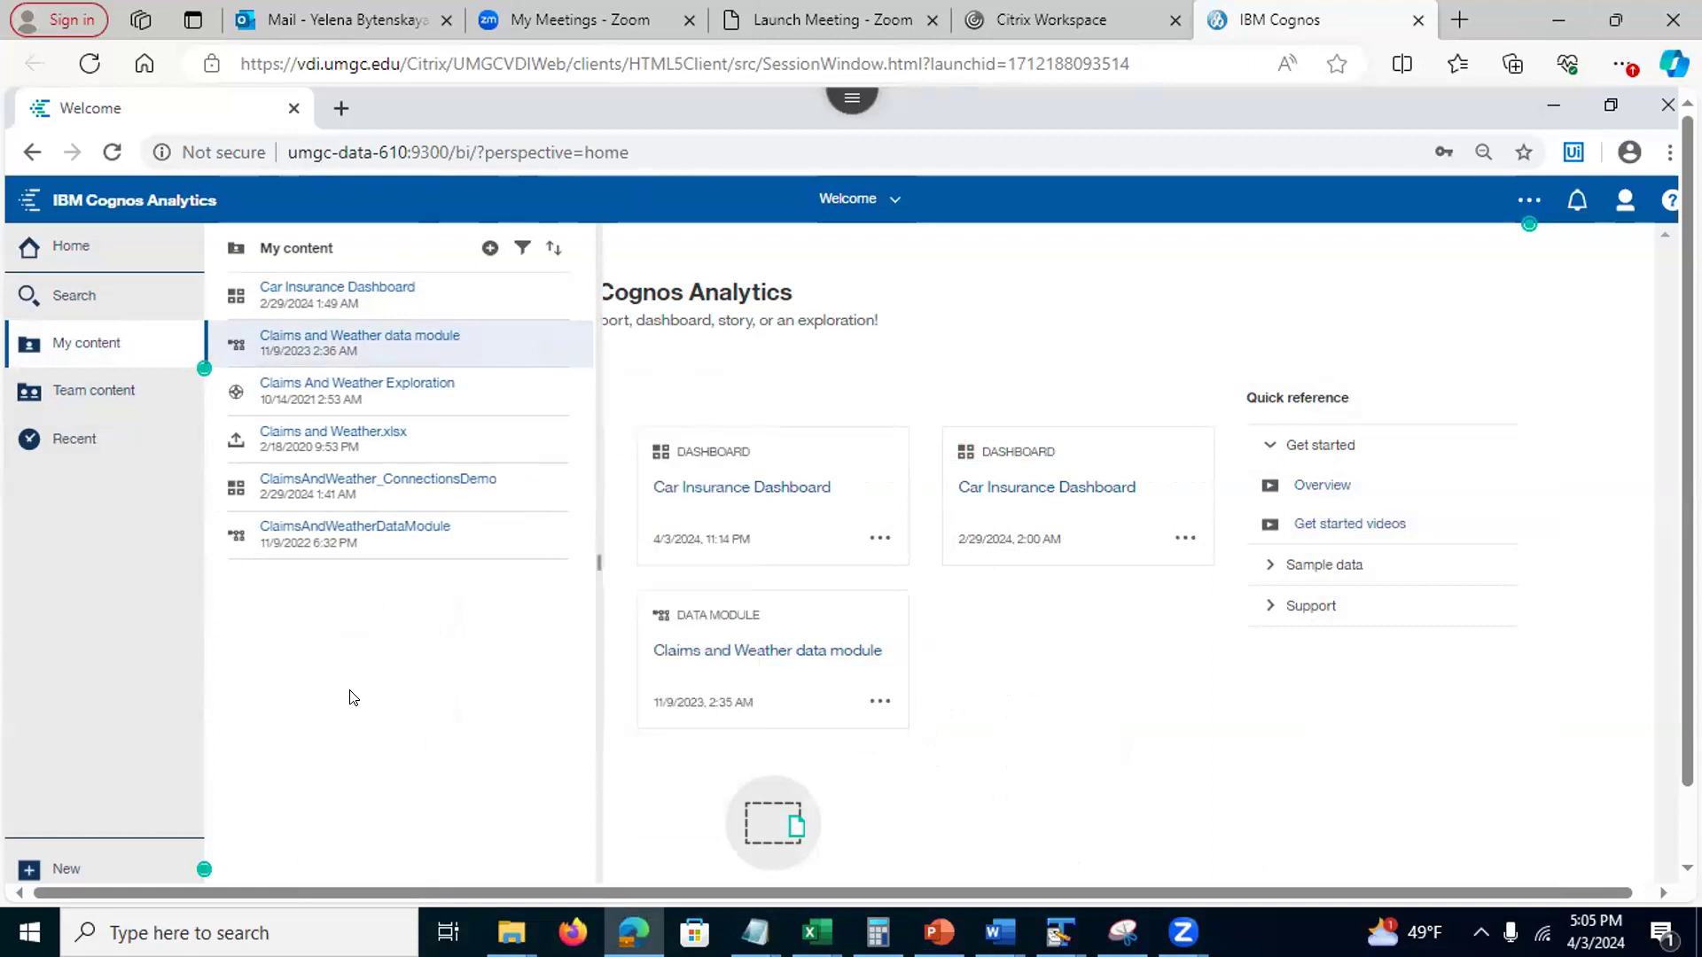
click(1028, 313)
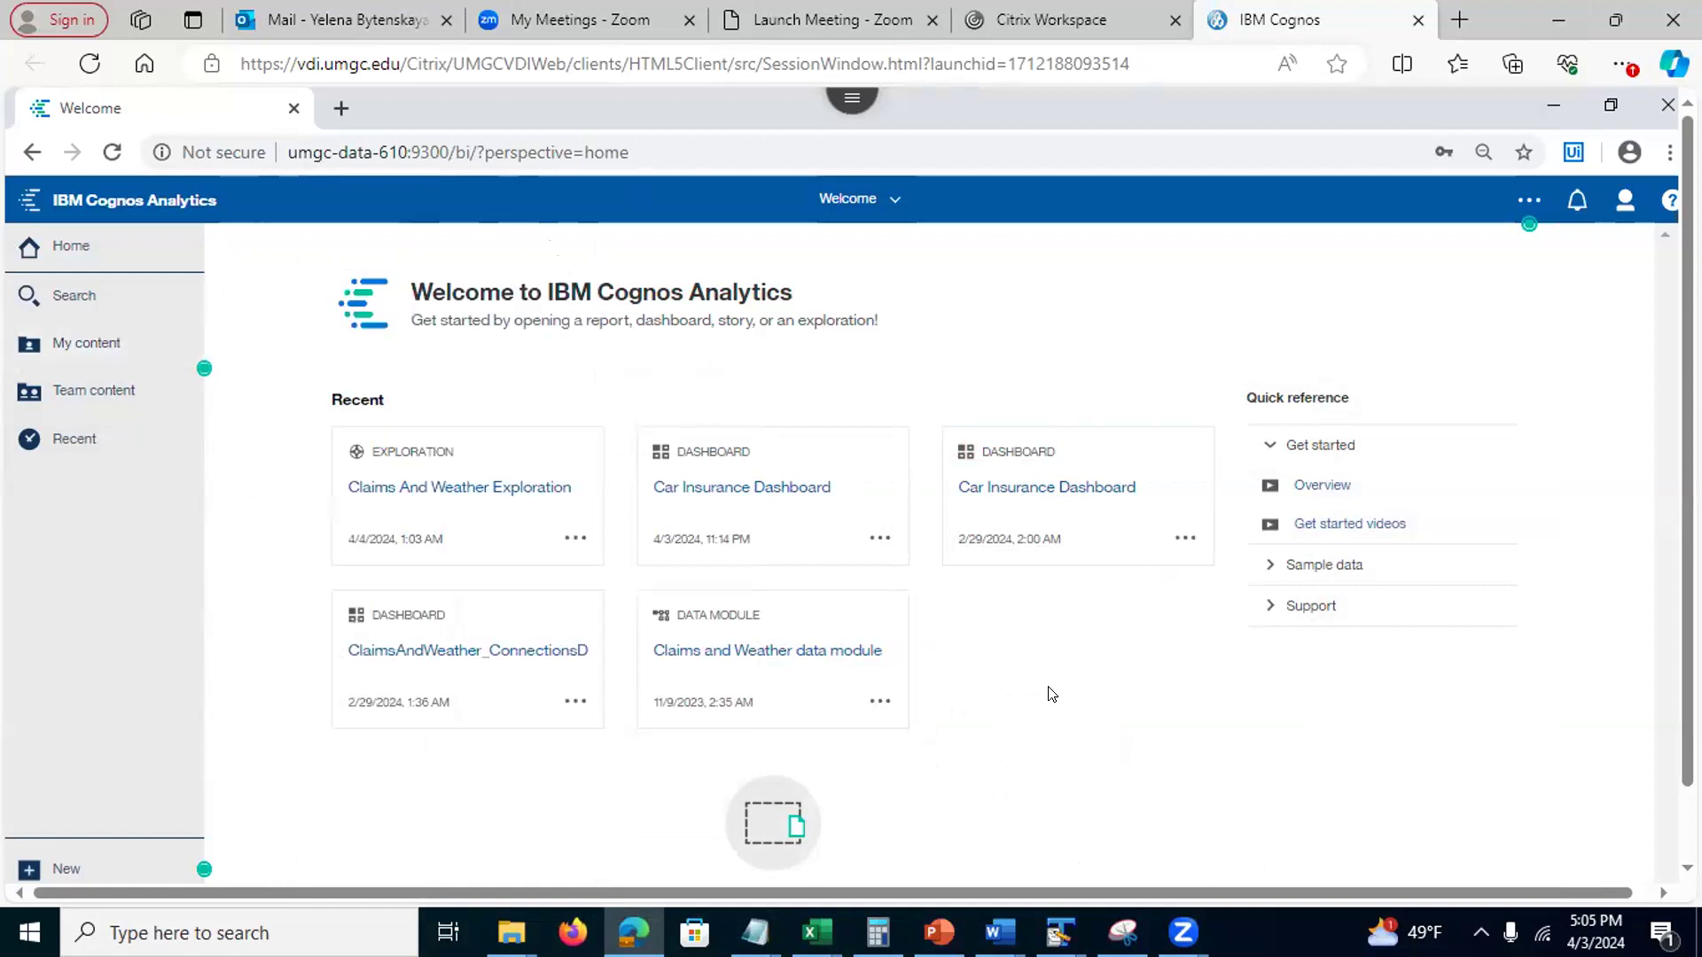
click(877, 703)
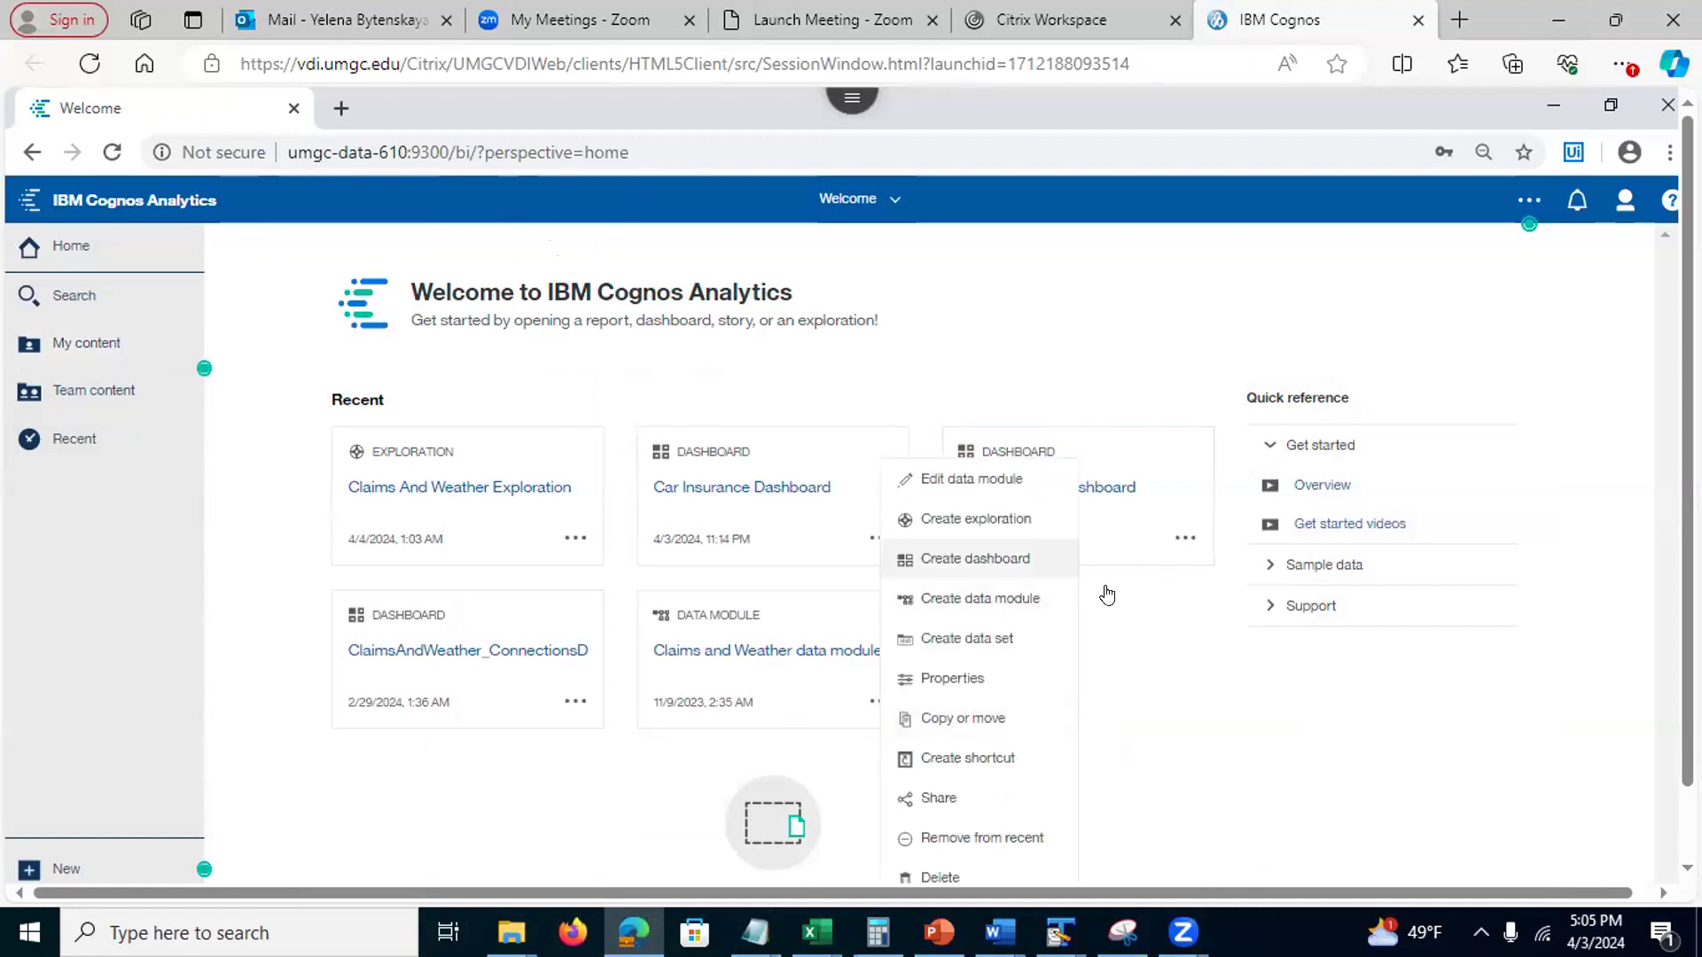
click(1244, 707)
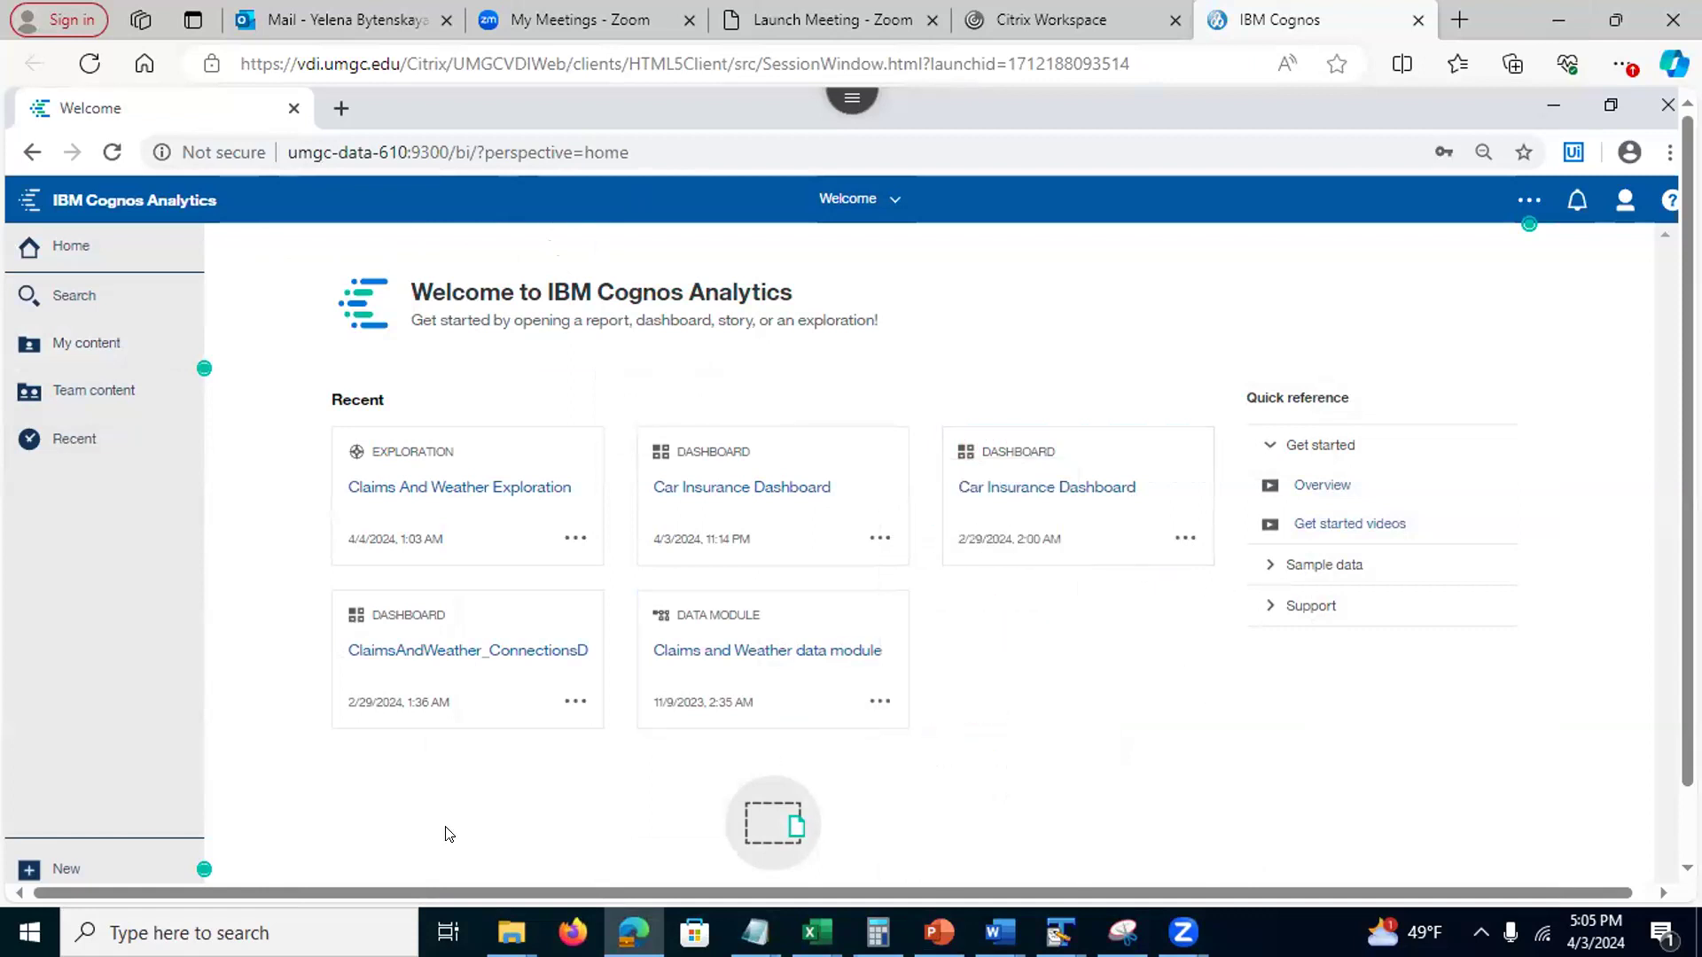
click(127, 858)
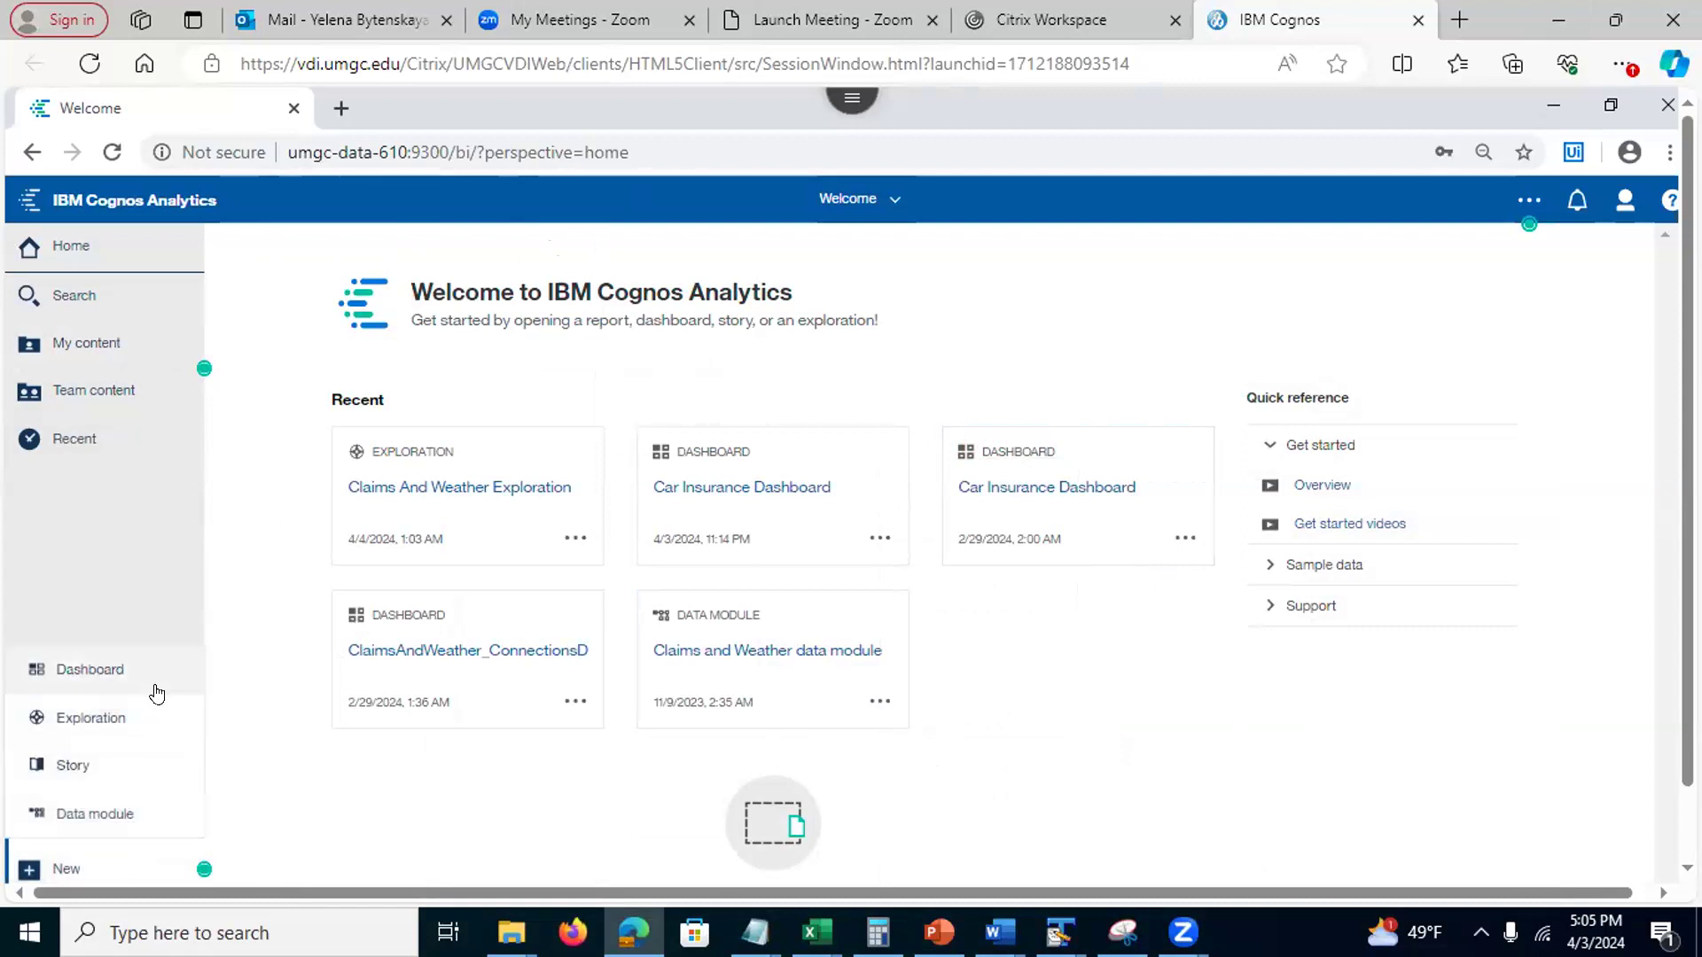
click(301, 808)
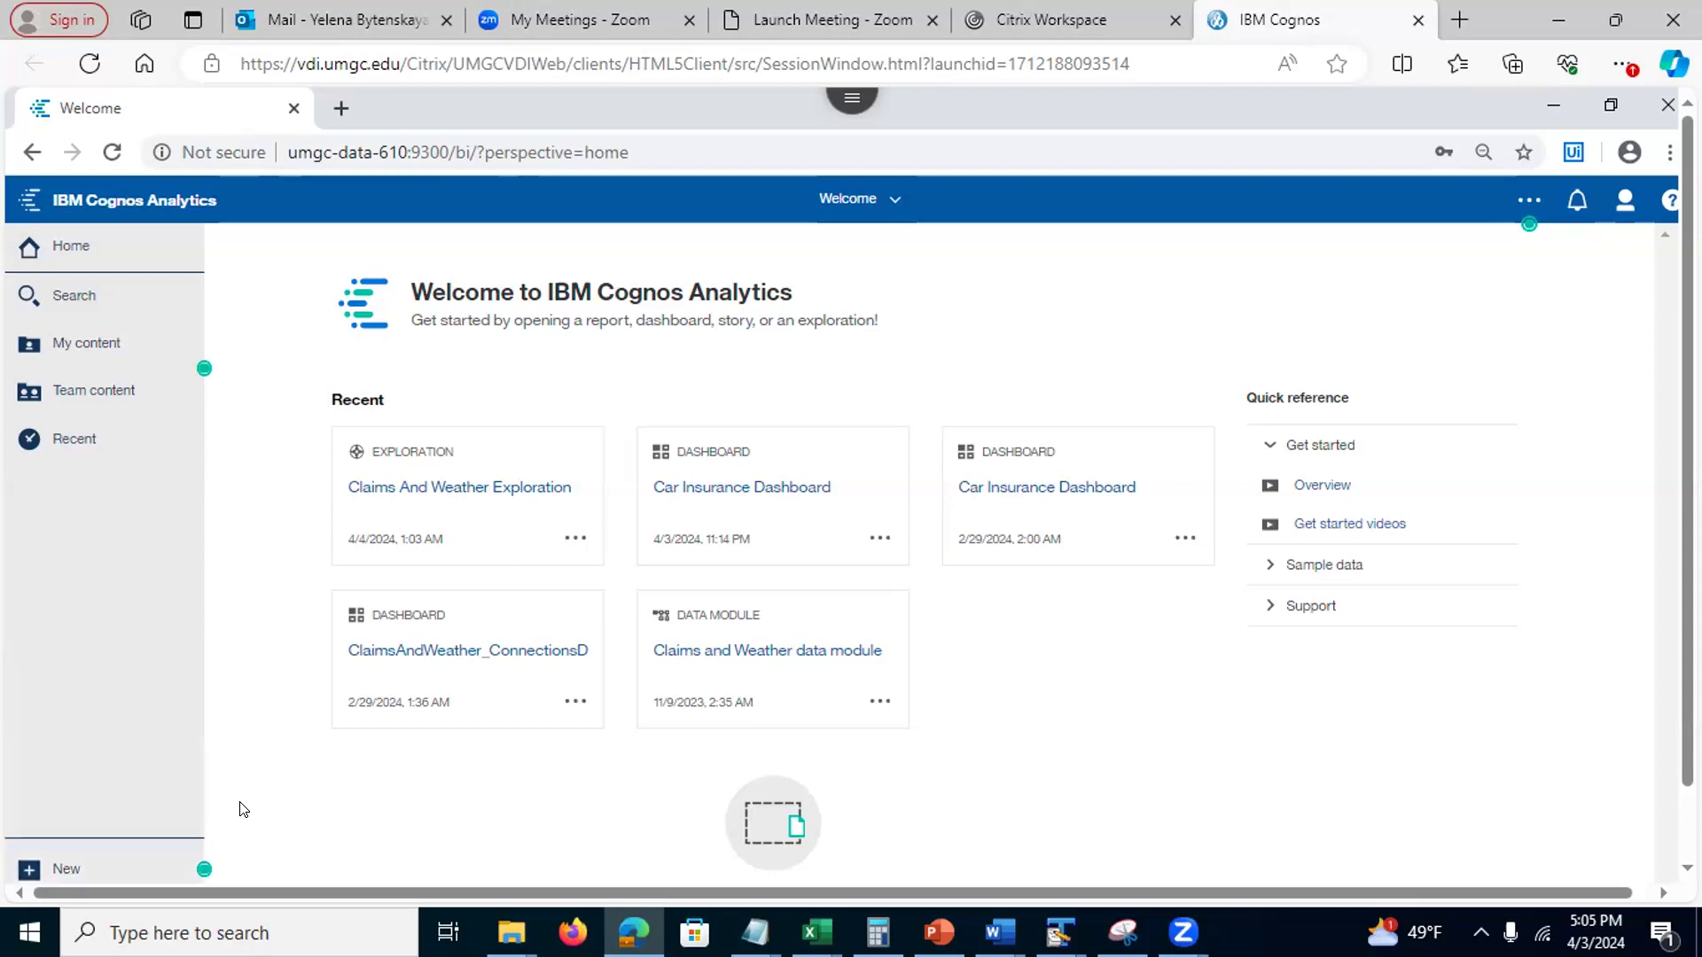
Browse Team content, return to My content, and create a dashboard from Claims and Weather
click(118, 393)
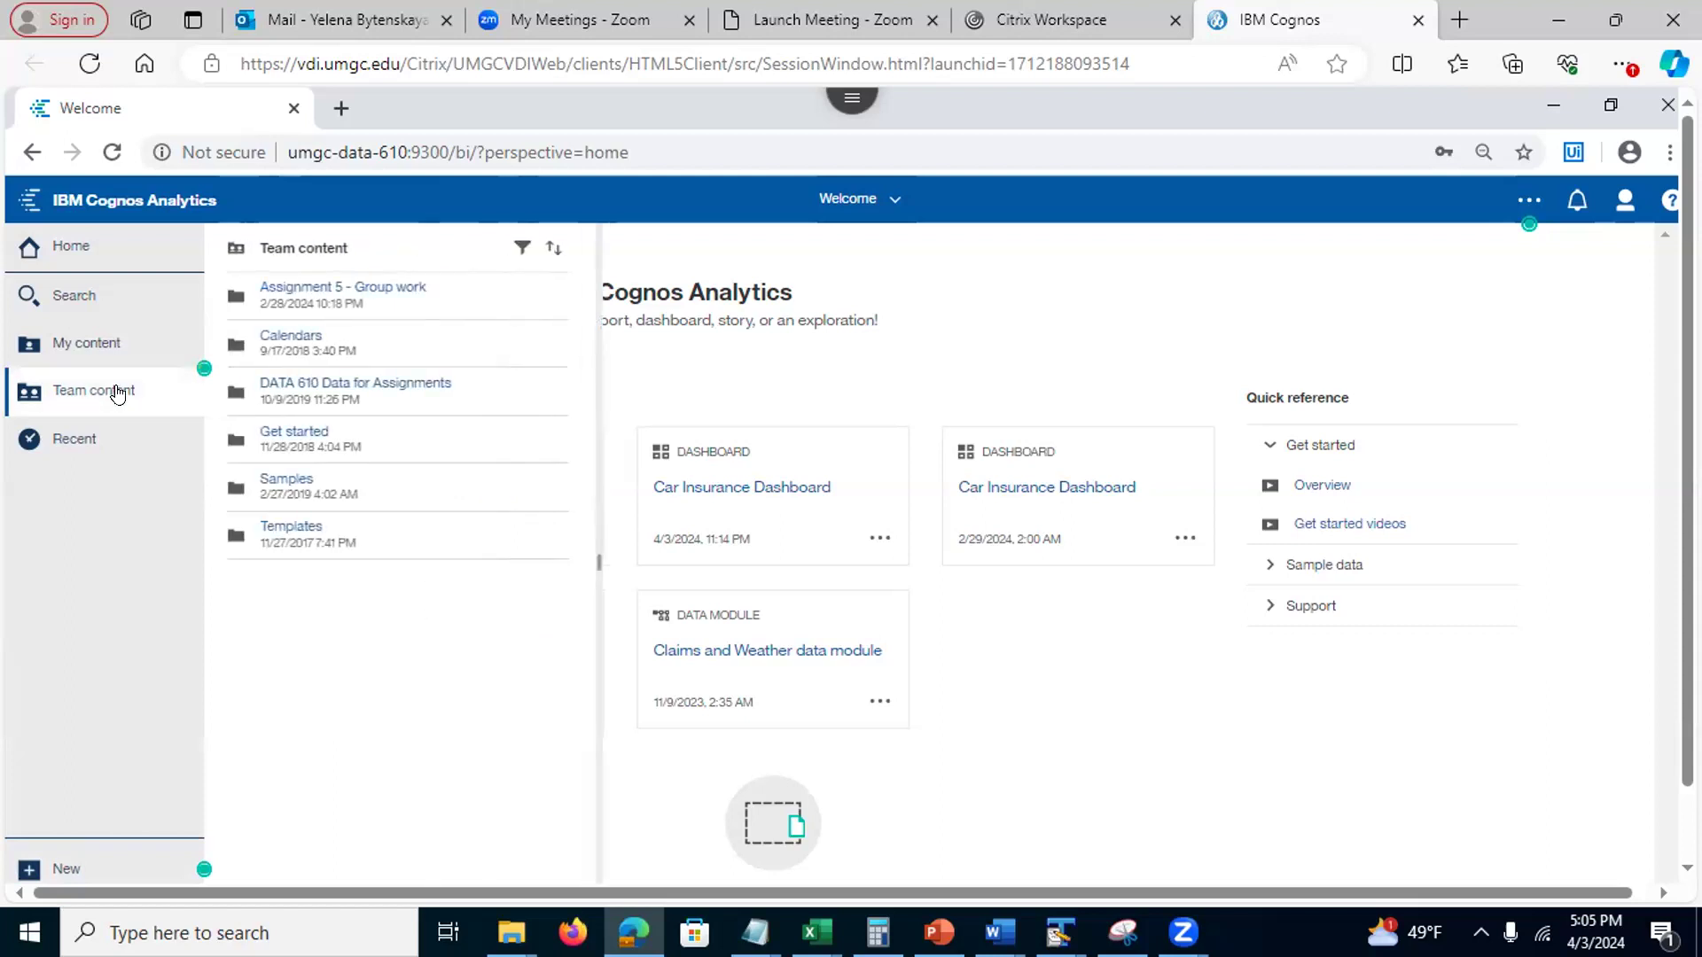
click(71, 343)
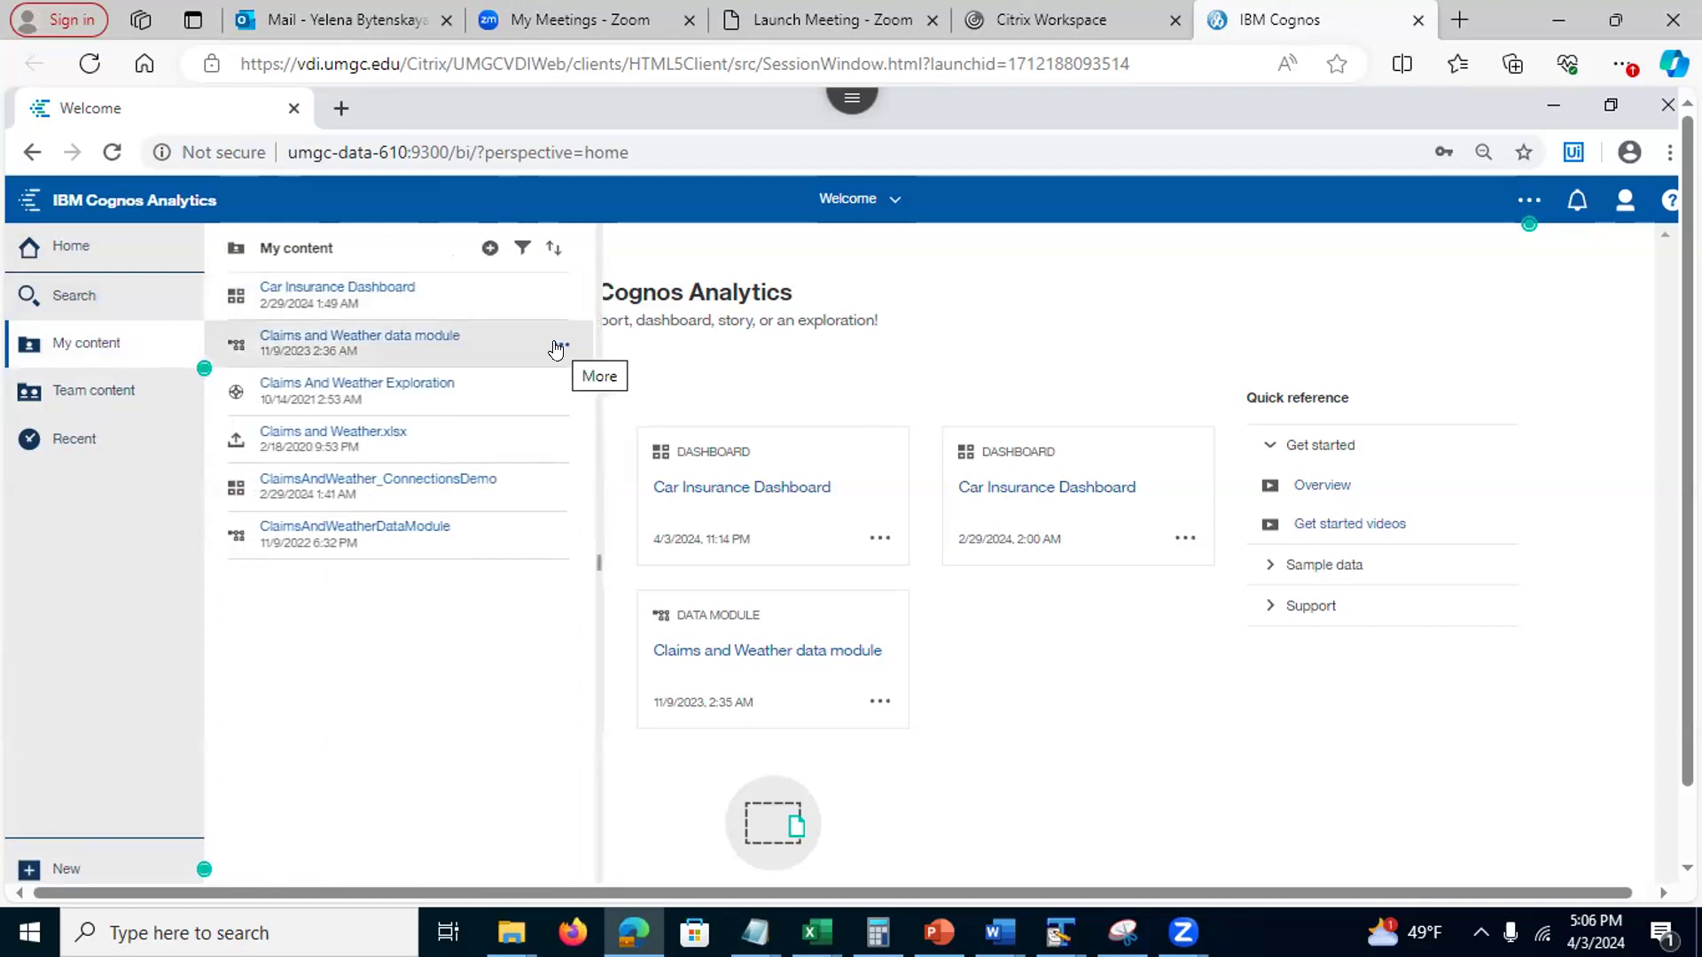
click(556, 346)
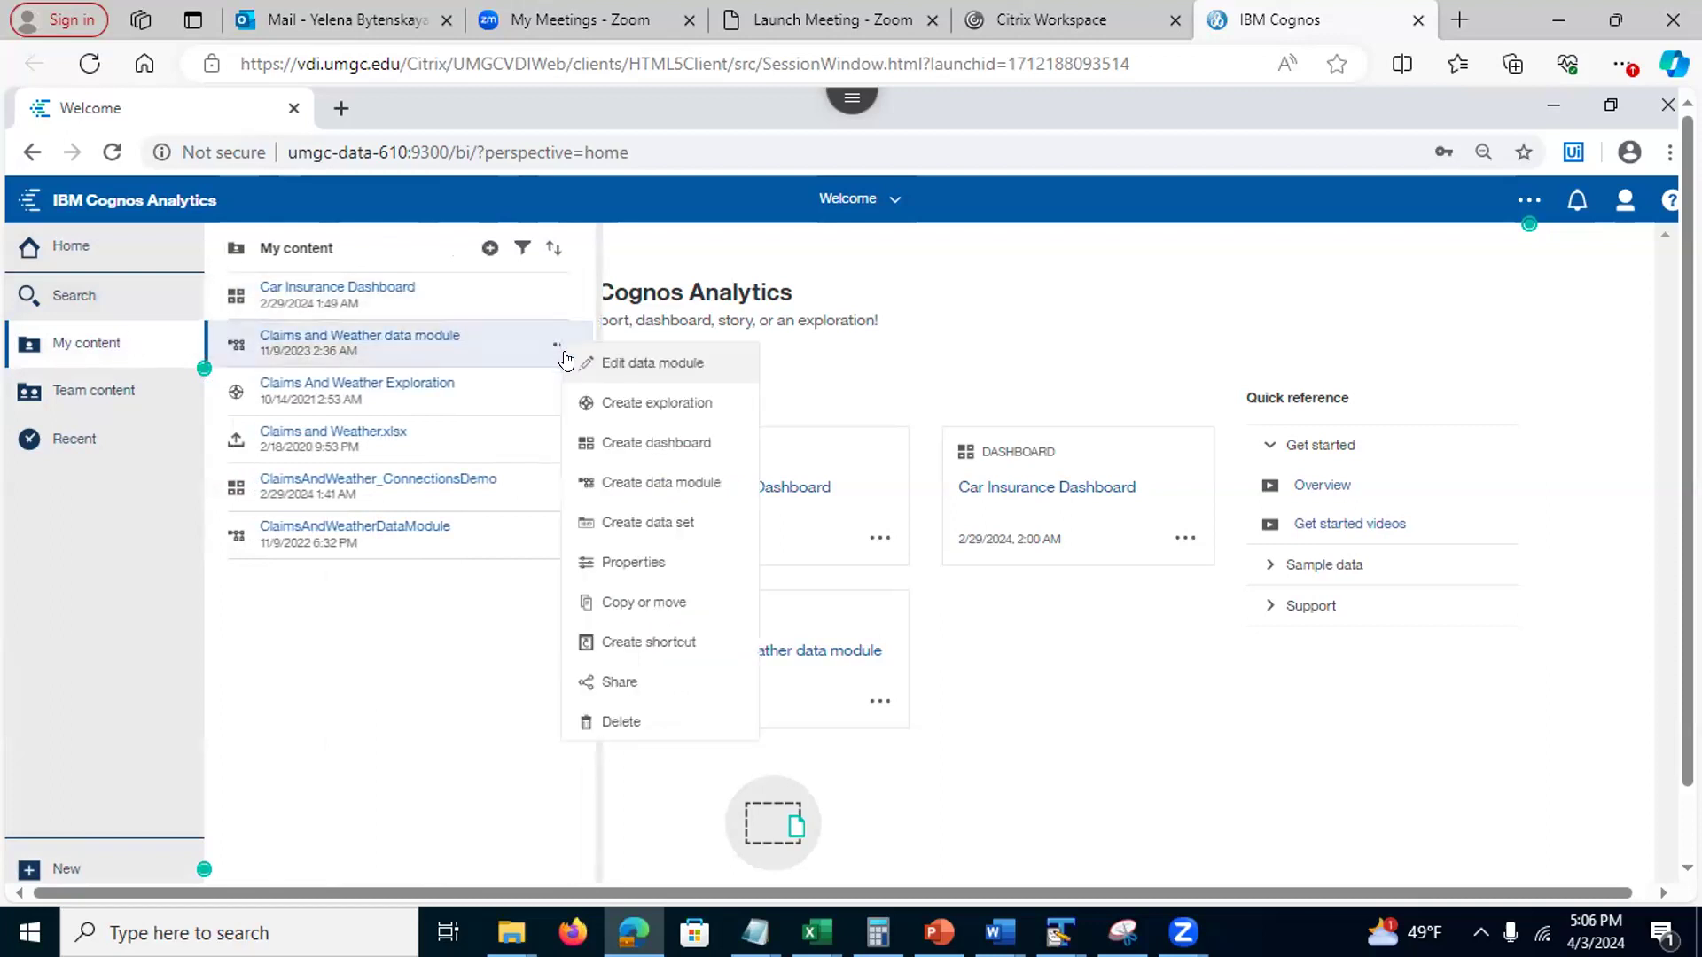
click(626, 441)
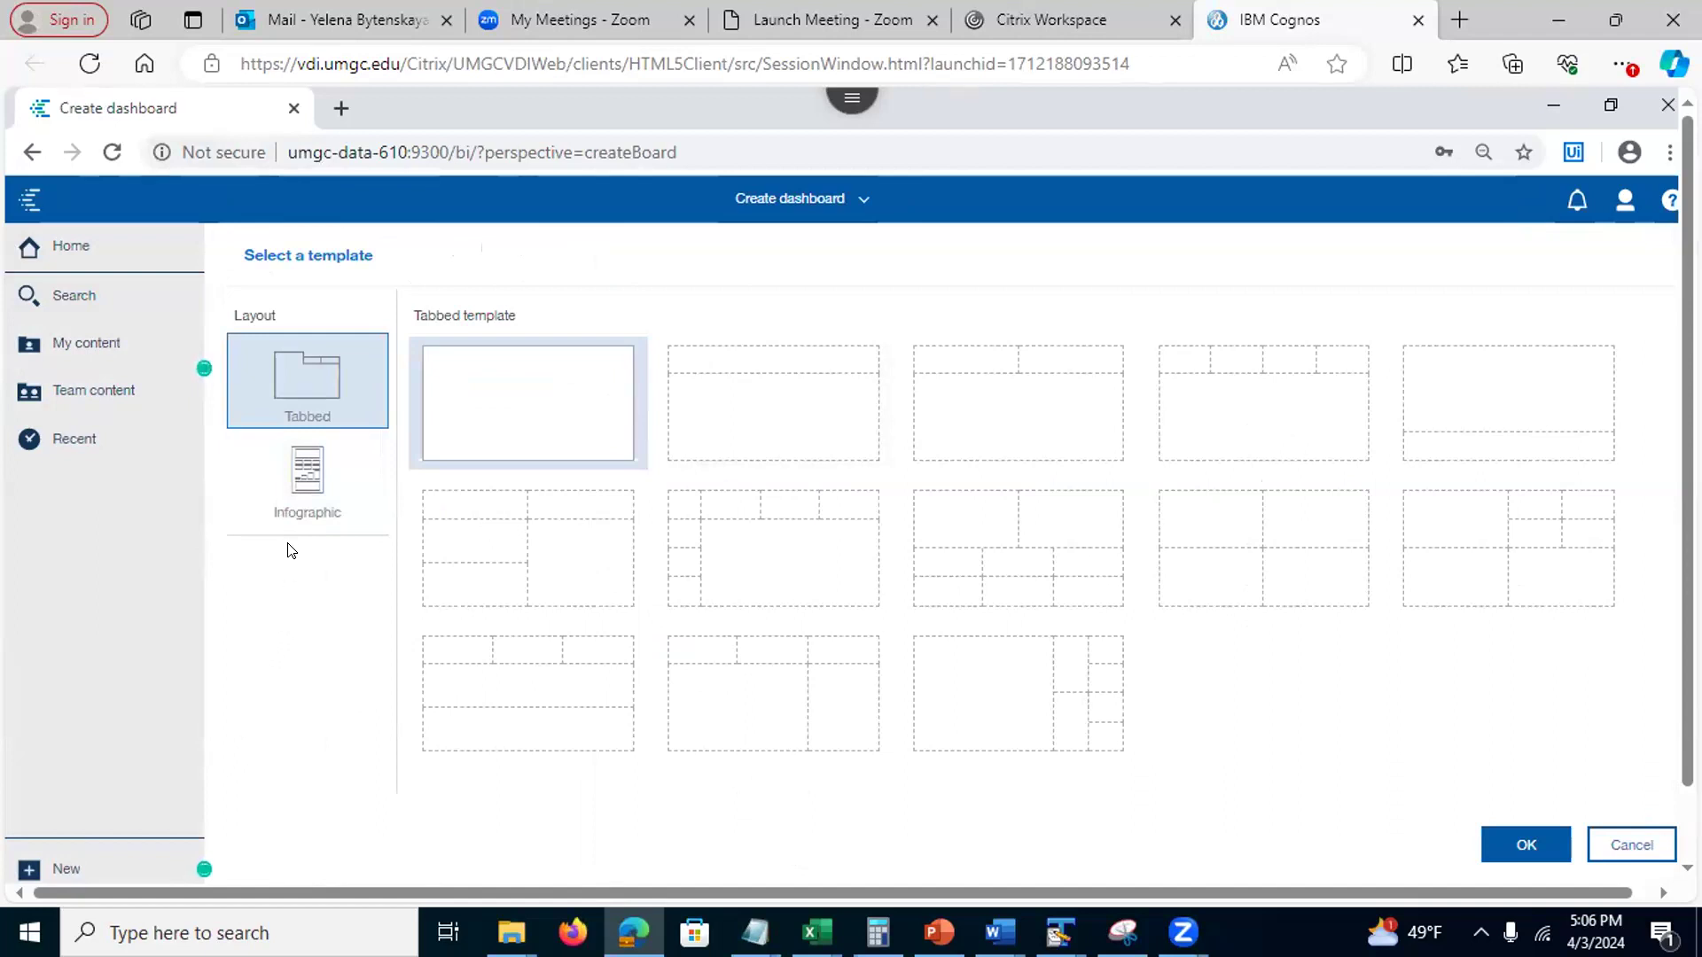
Create the dashboard from the Tabbed 2x2 four-panel grid template
click(311, 496)
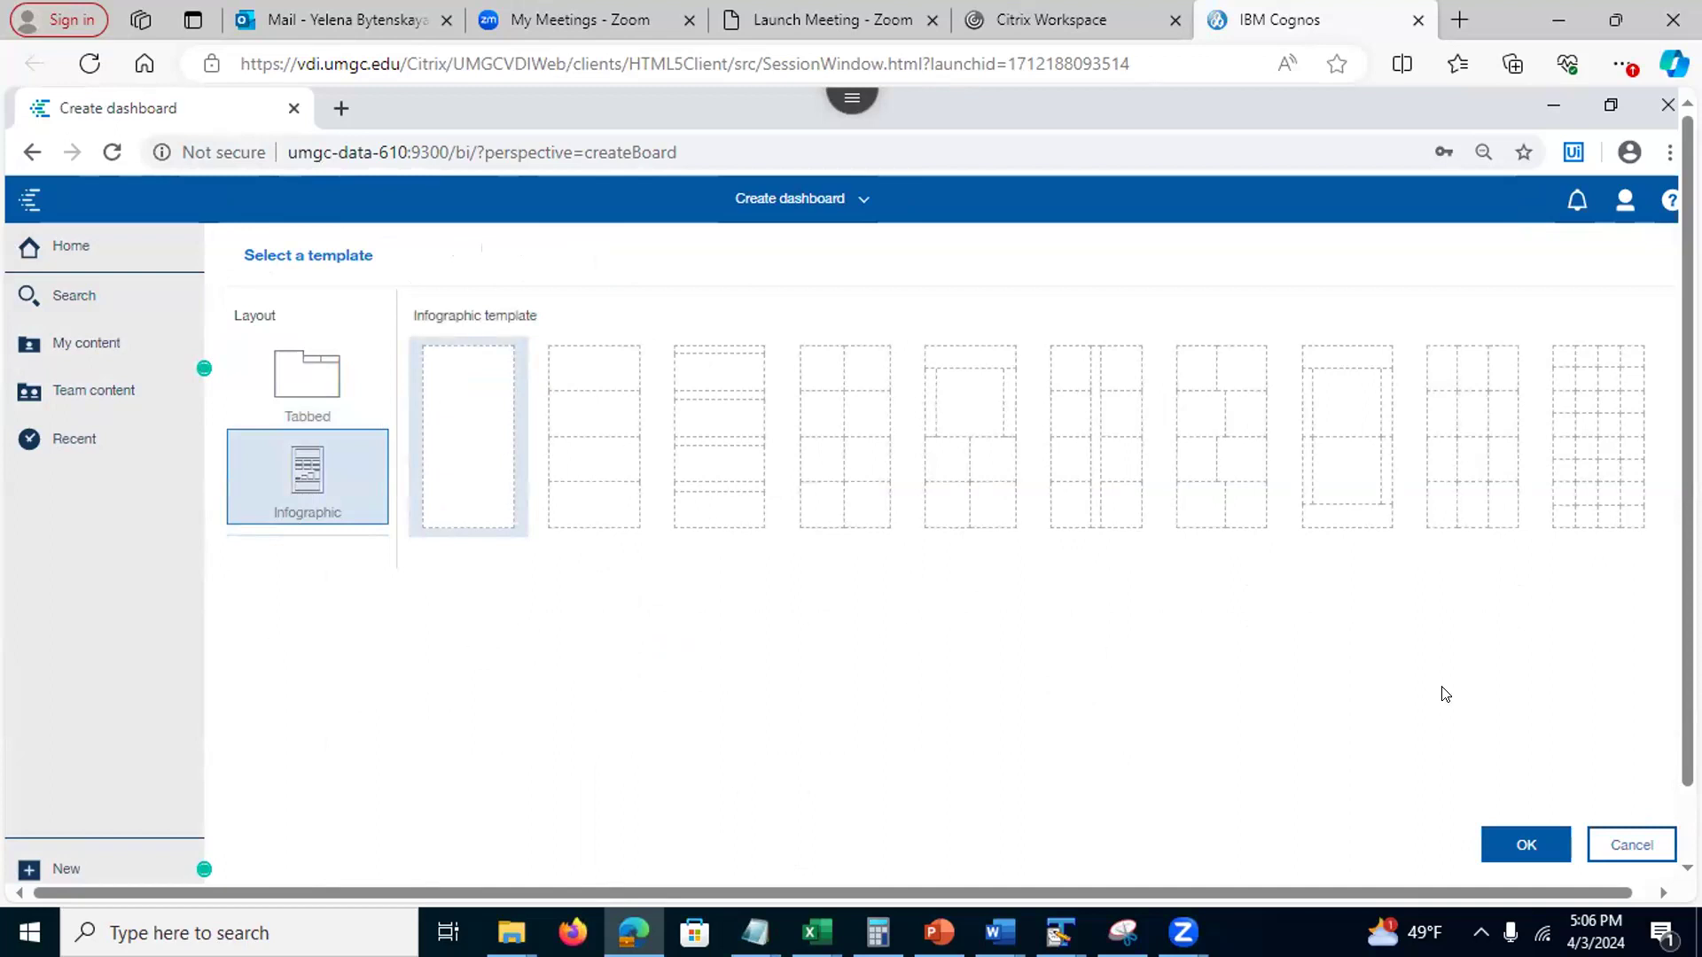
click(280, 349)
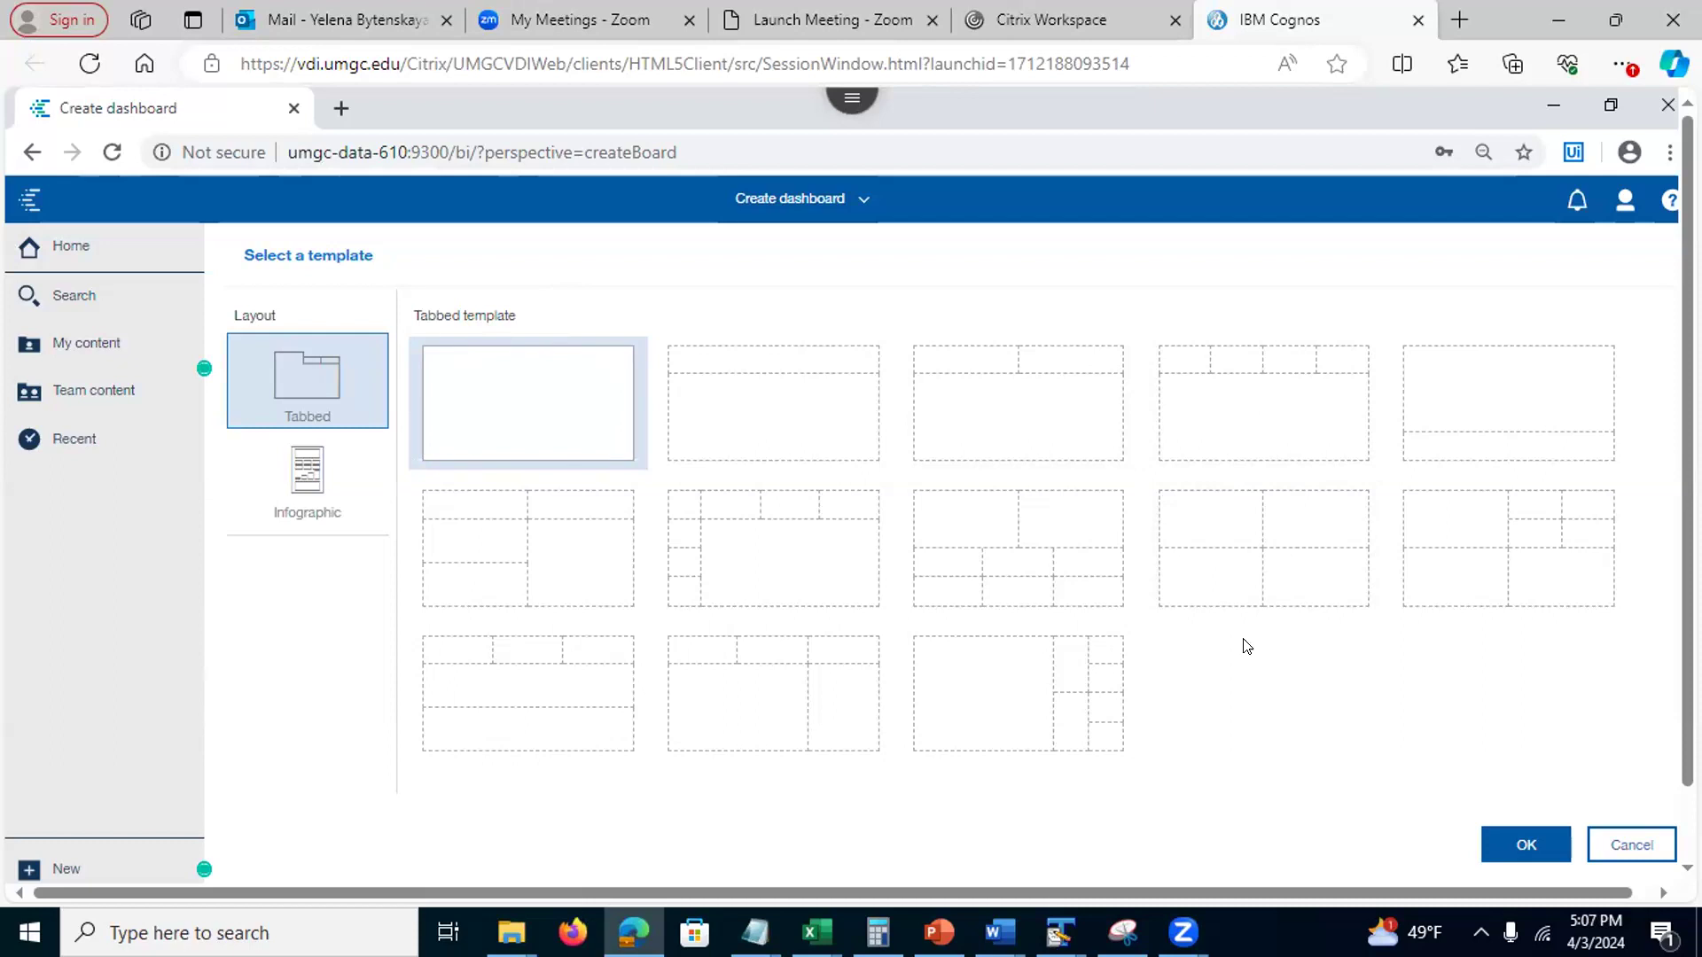
click(1262, 550)
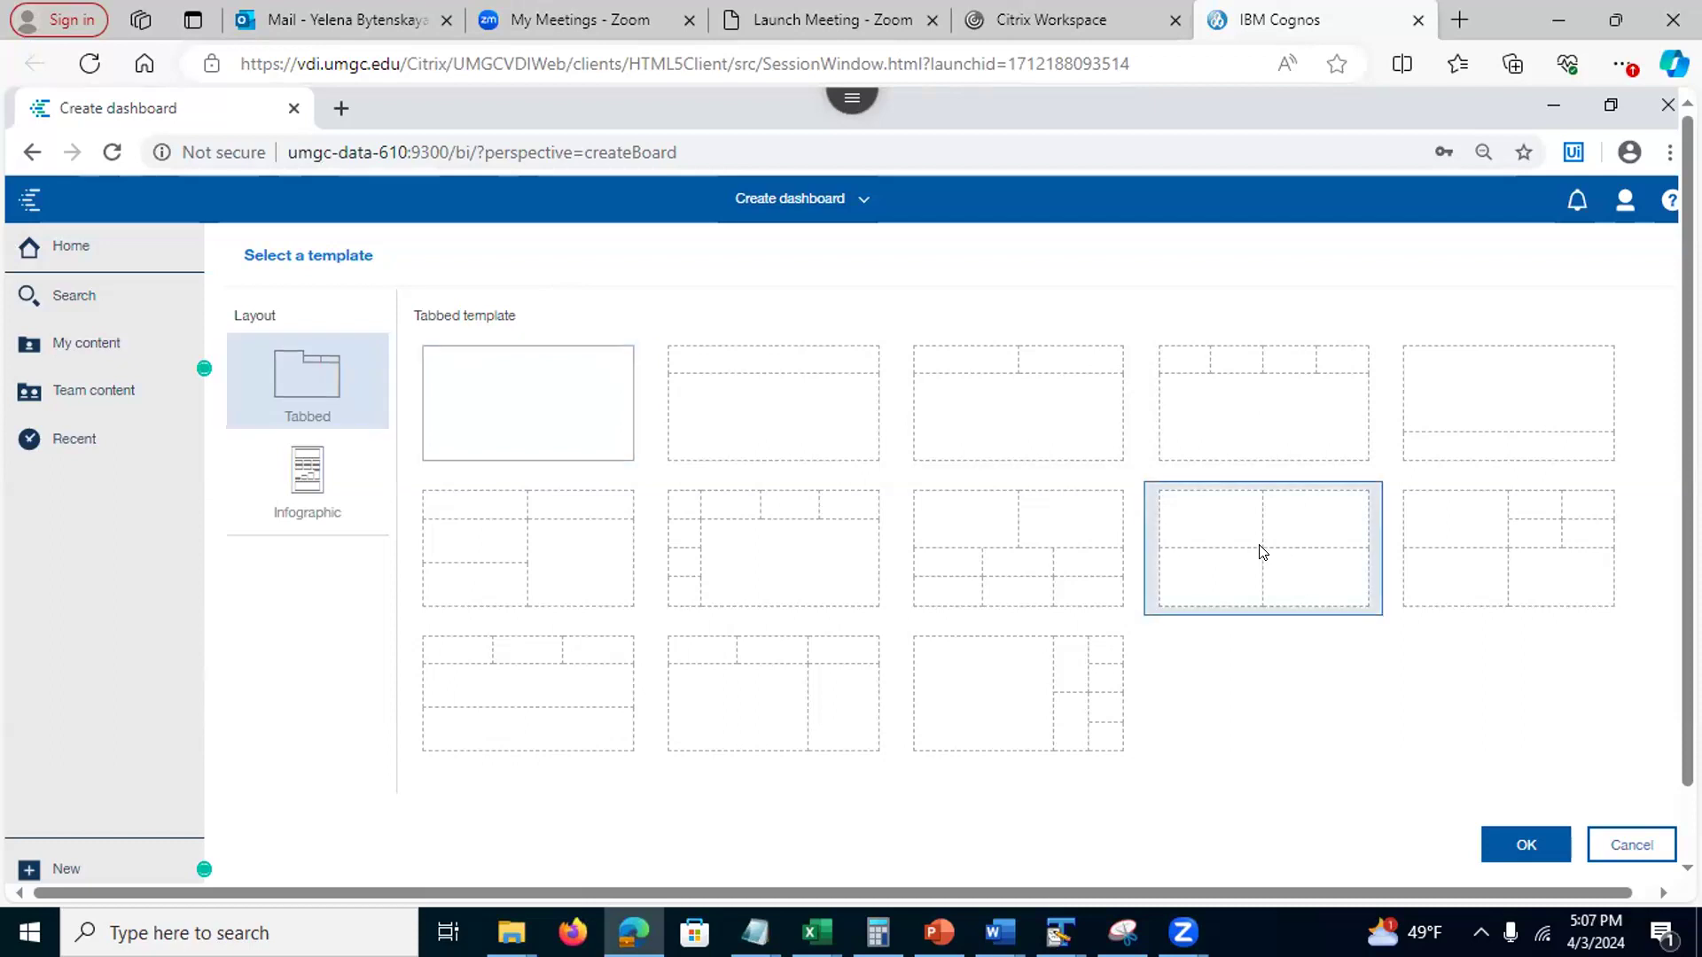
click(1540, 846)
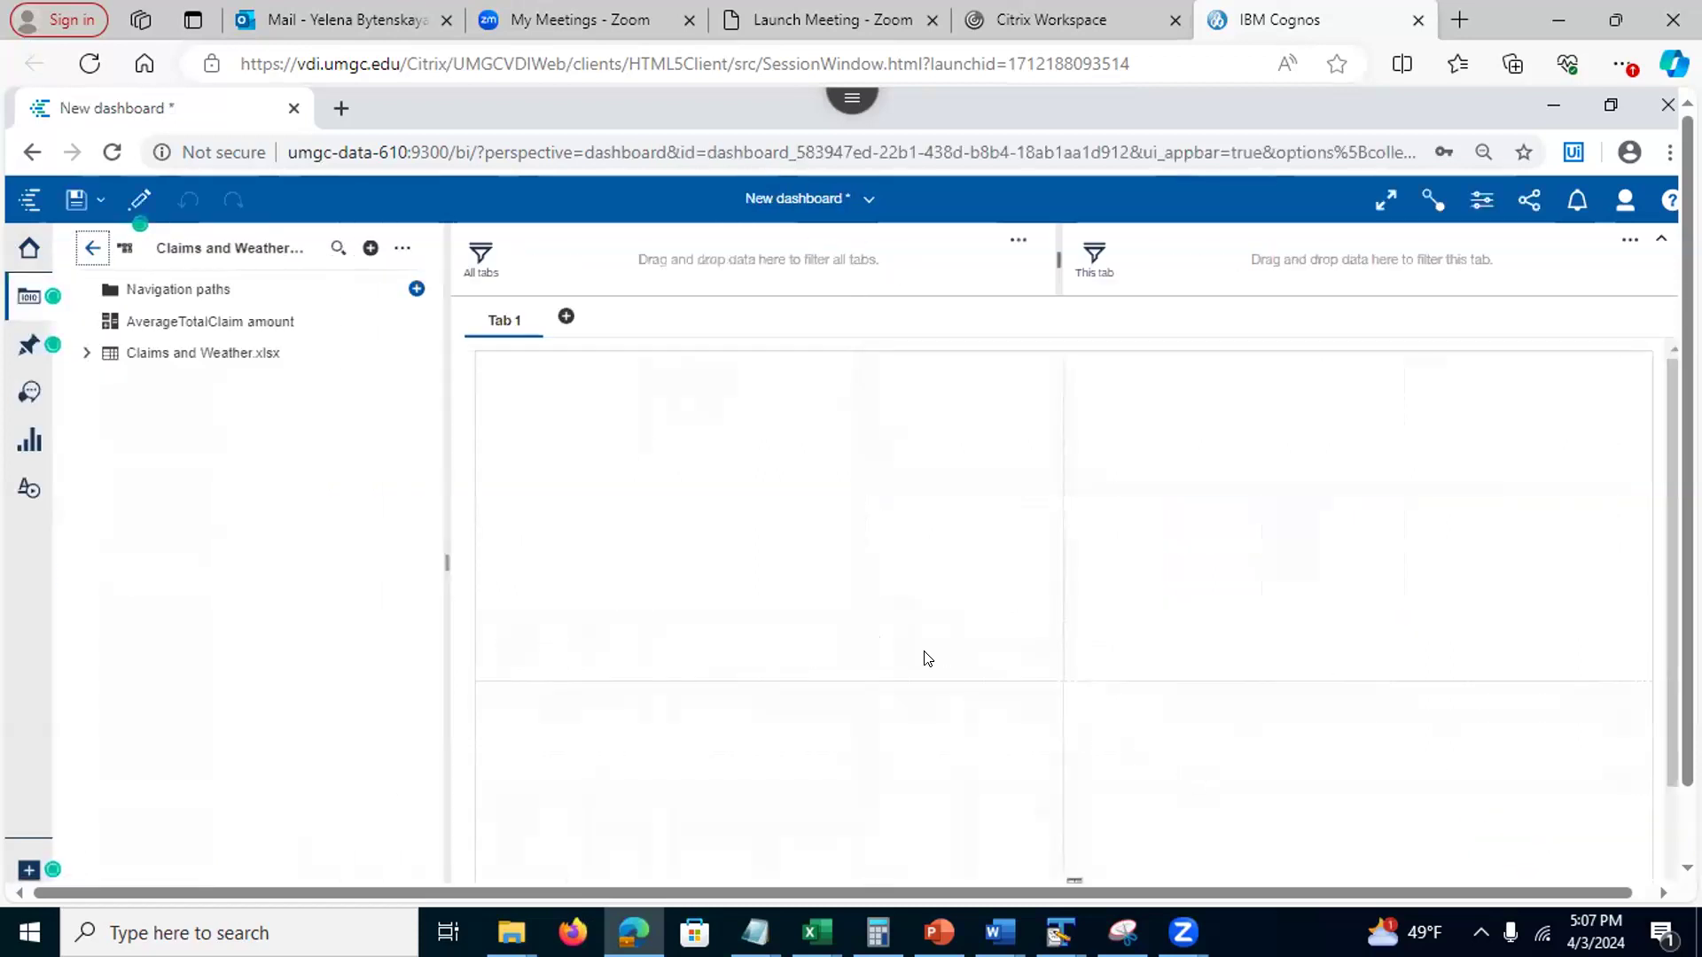
Expand Claims and Weather.xlsx, check the Personal policy for small vehicle filter's properties, and scroll the fields
click(86, 352)
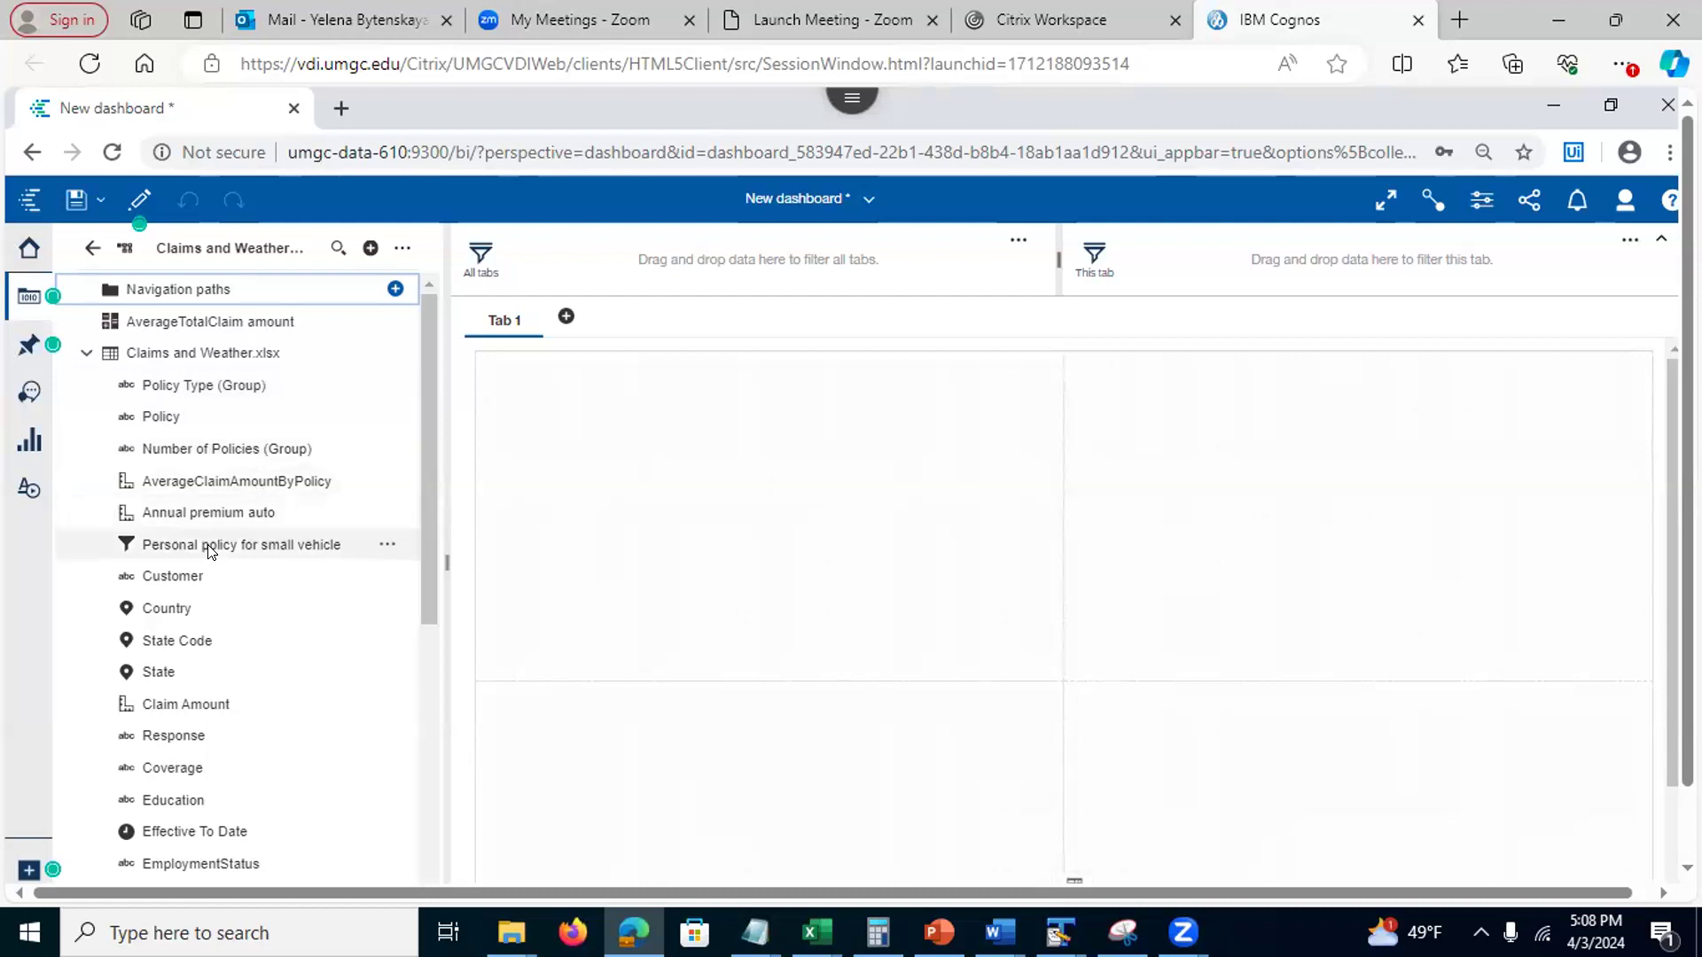
click(386, 545)
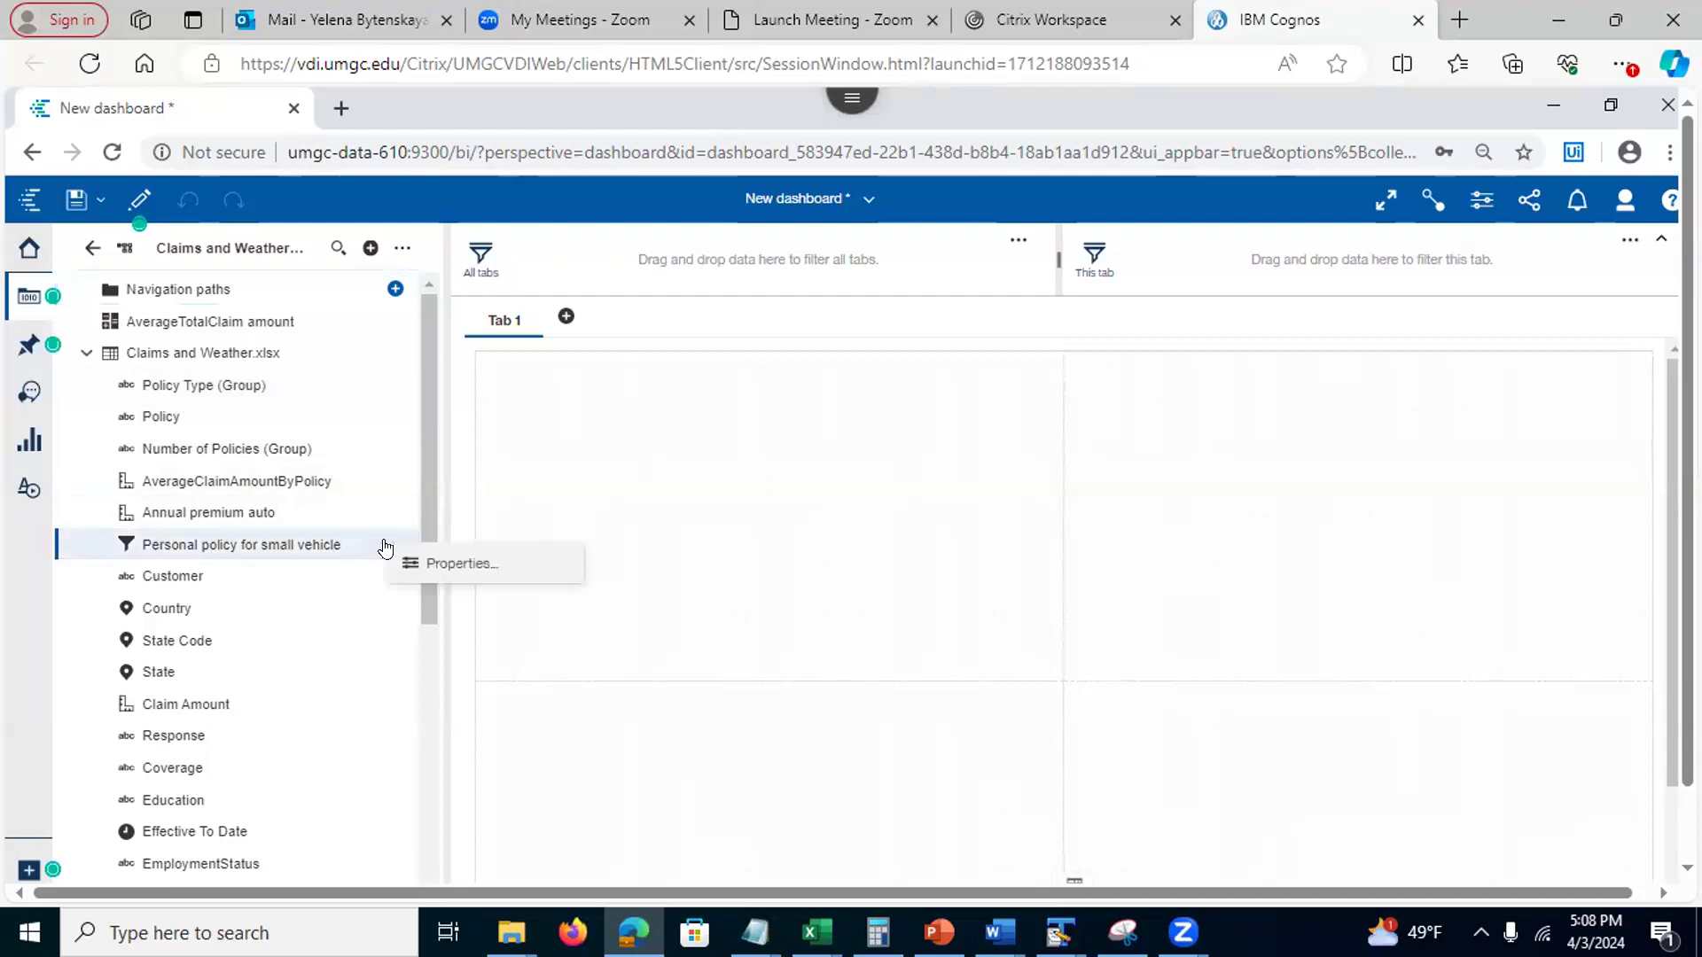
click(422, 549)
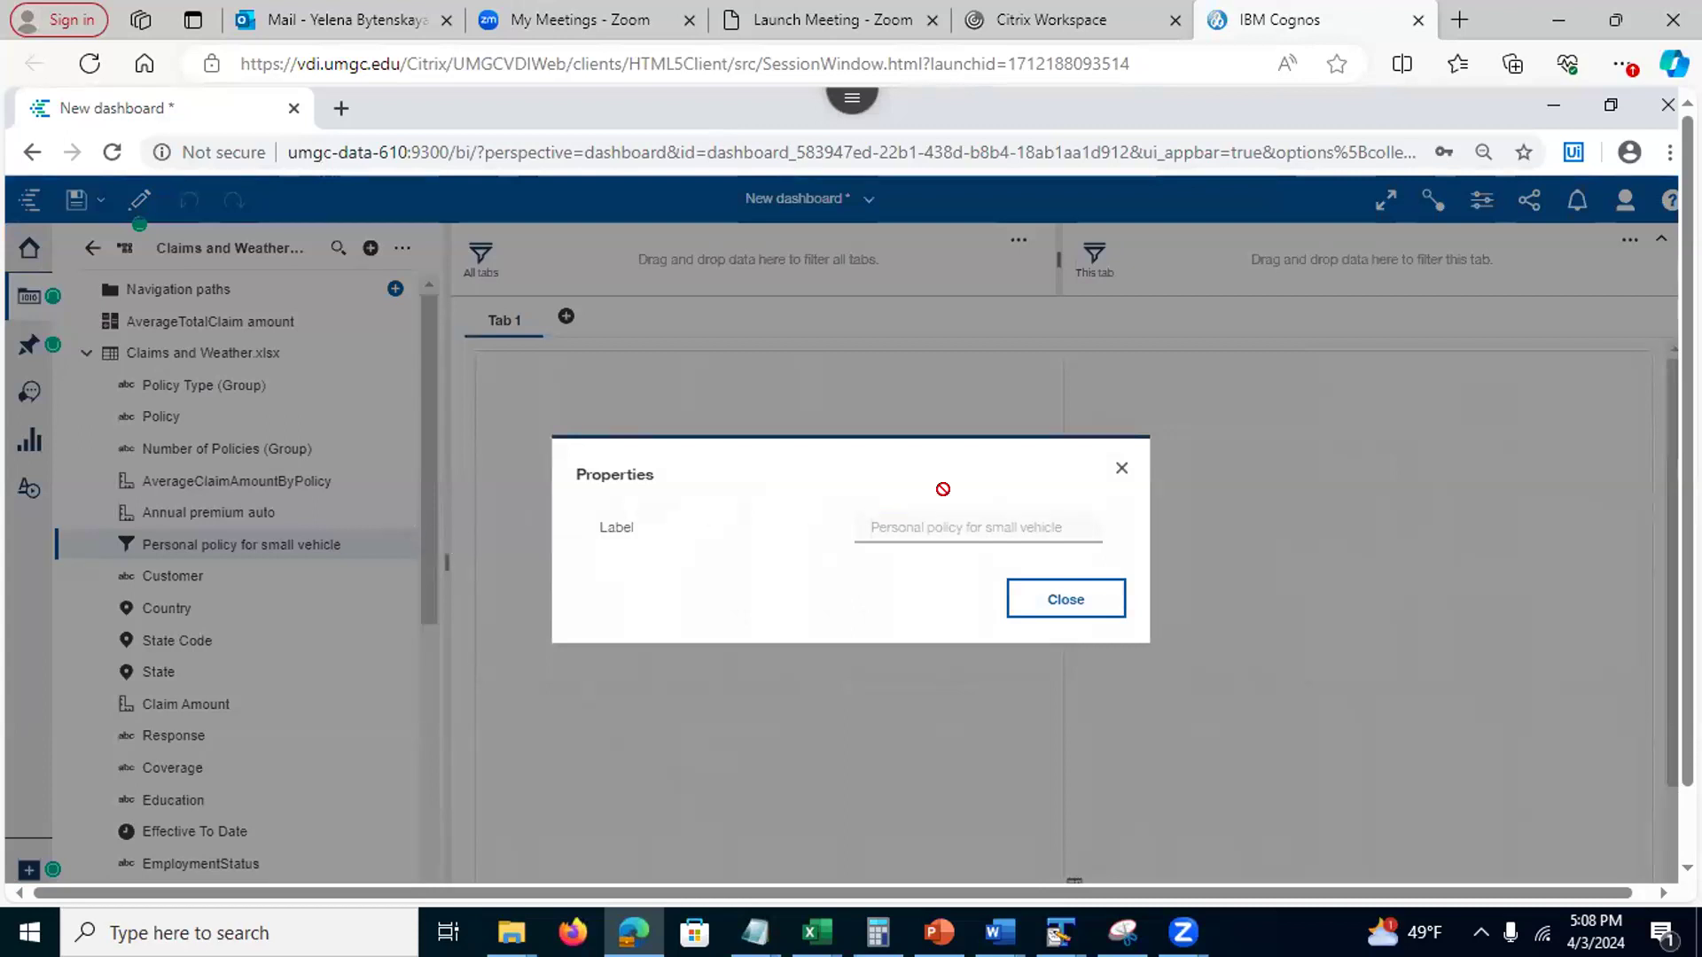
click(1122, 471)
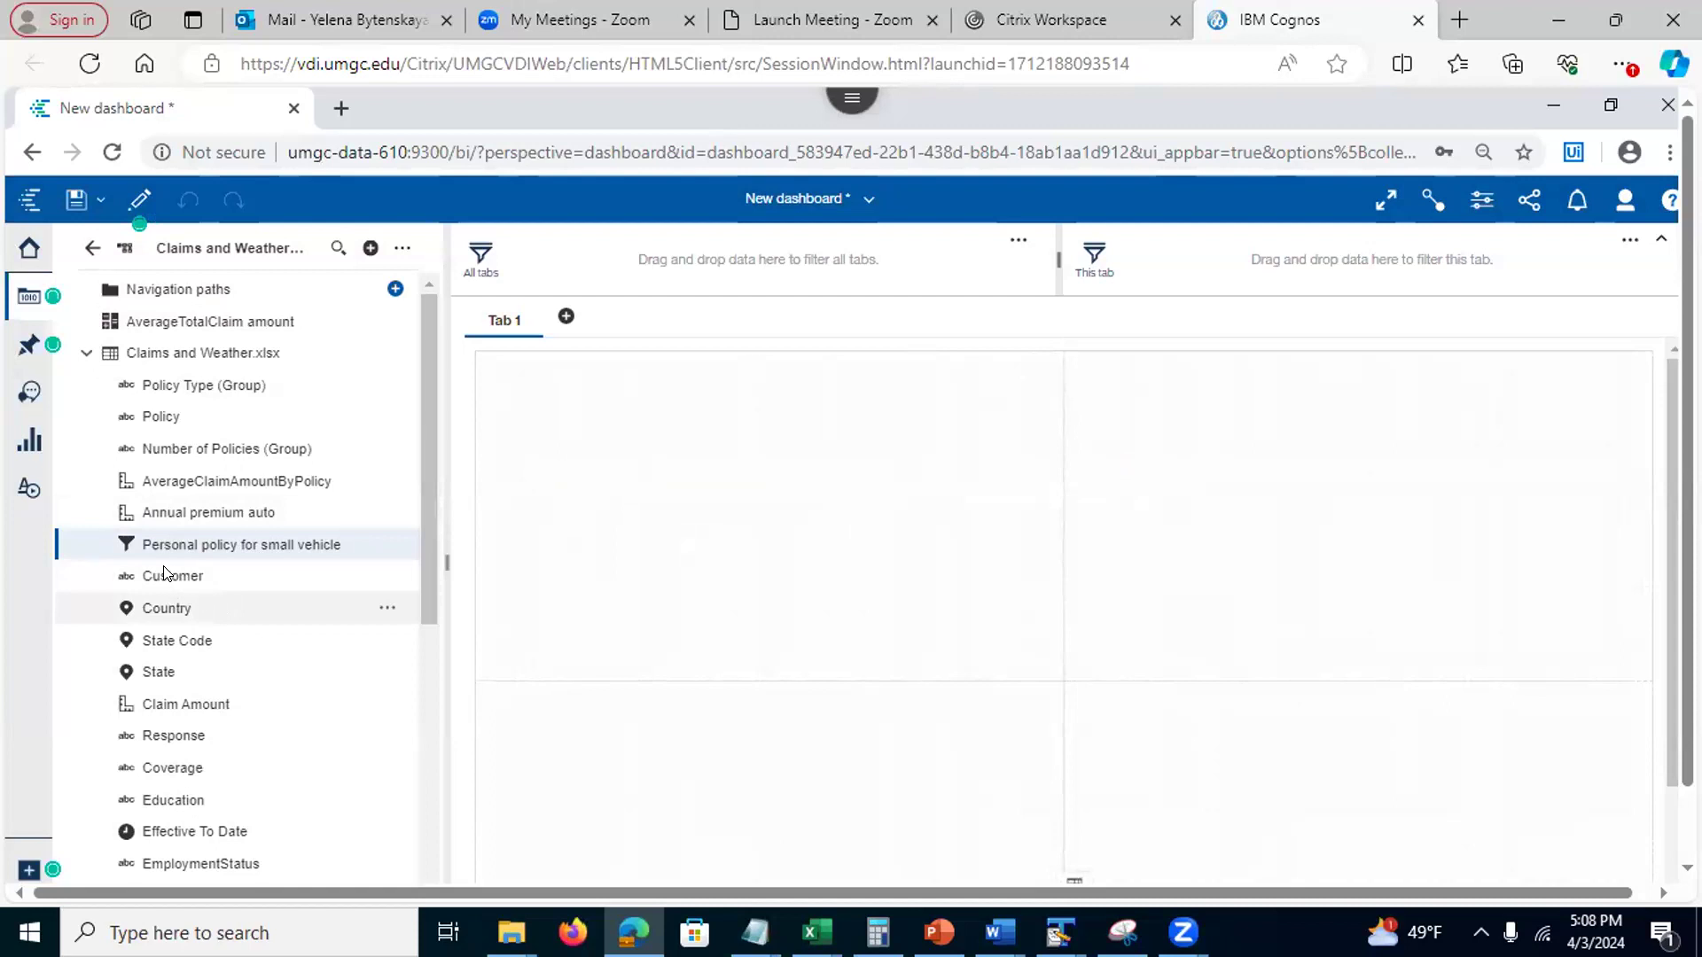
mouse_move(429, 584)
mouse_down()
mouse_move(437, 749)
mouse_move(438, 591)
mouse_up()
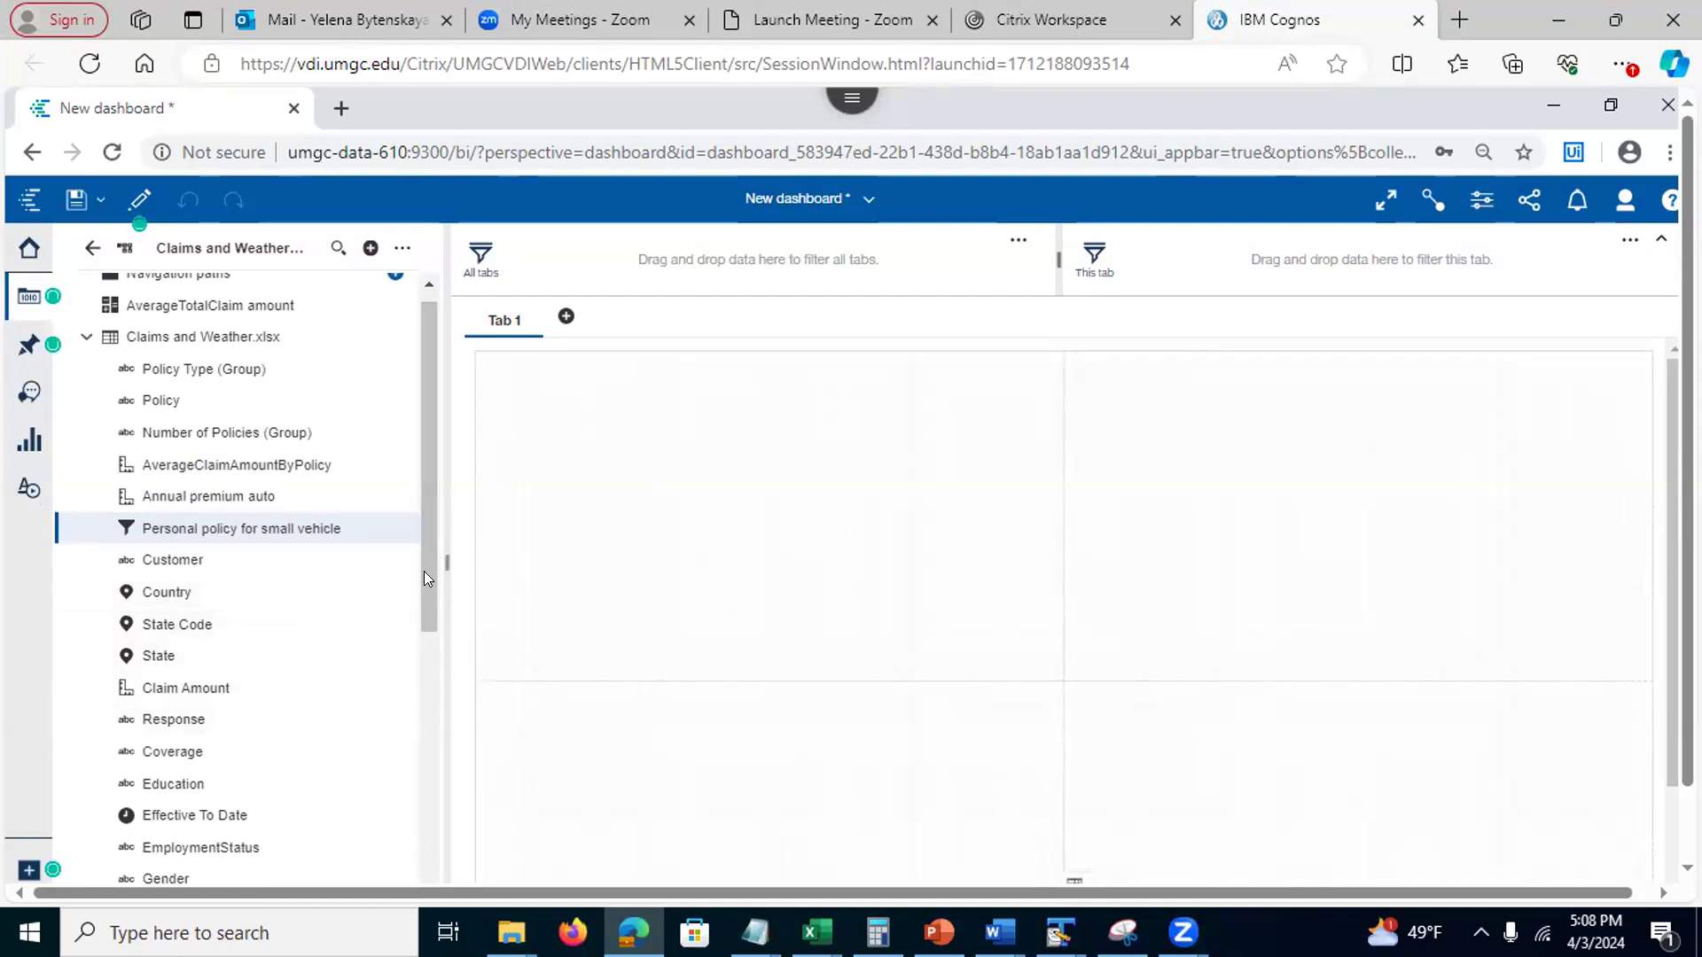
drag(423, 591, 424, 597)
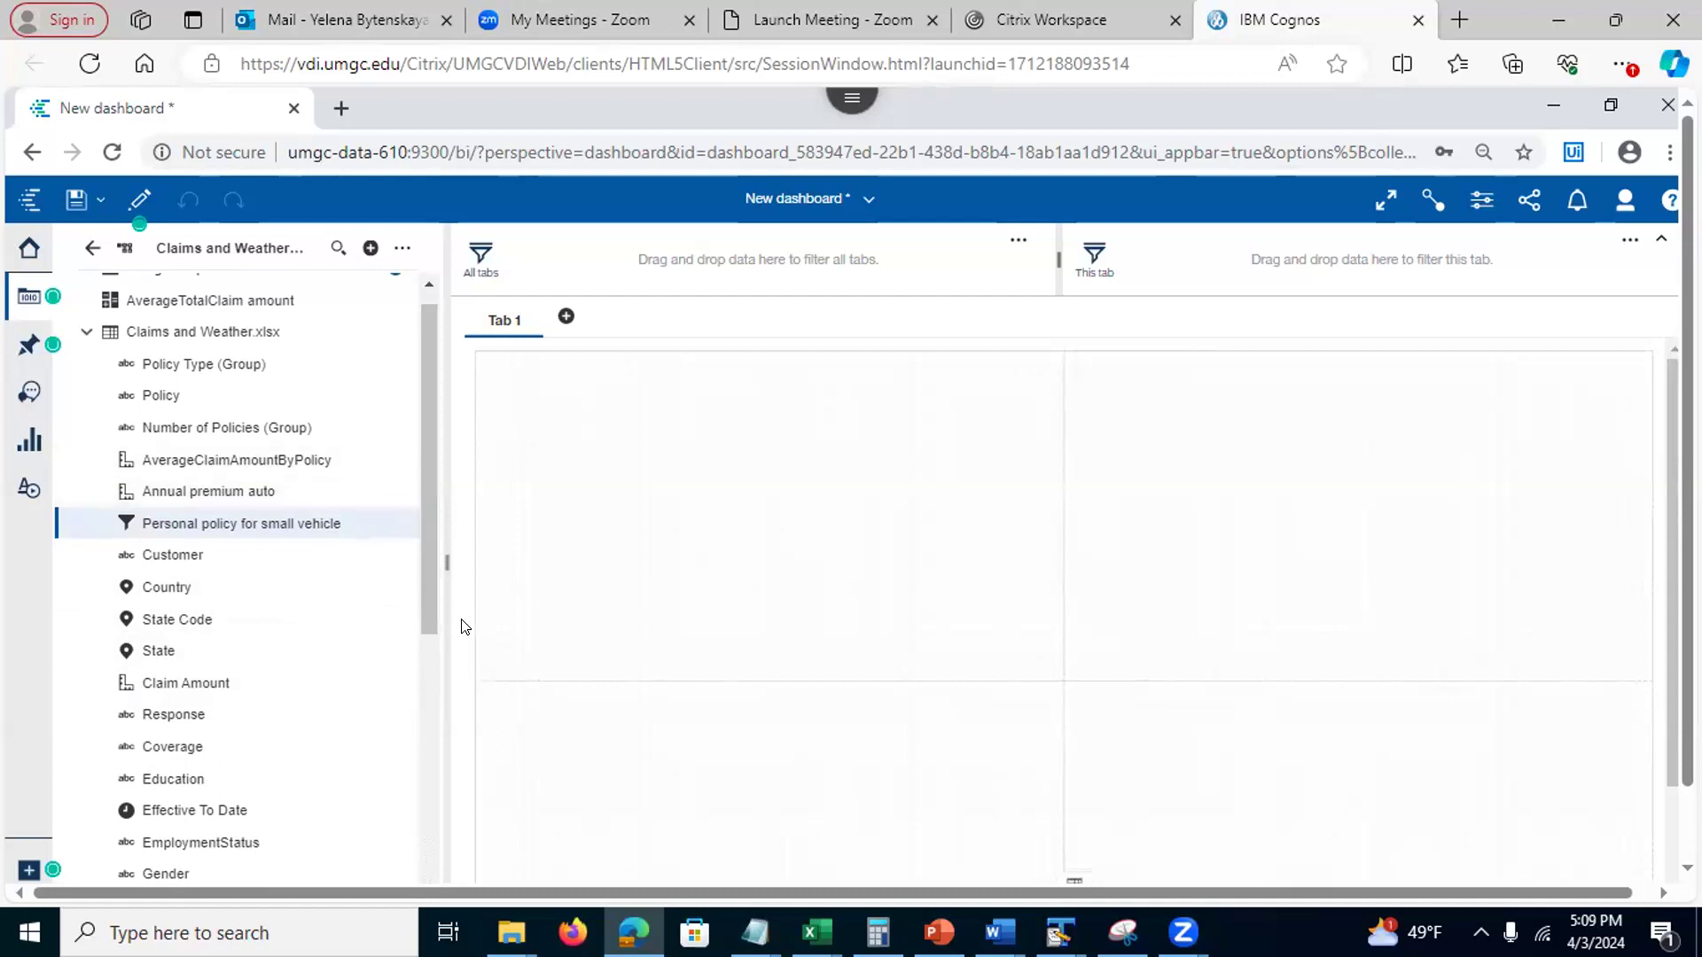
drag(424, 605, 445, 797)
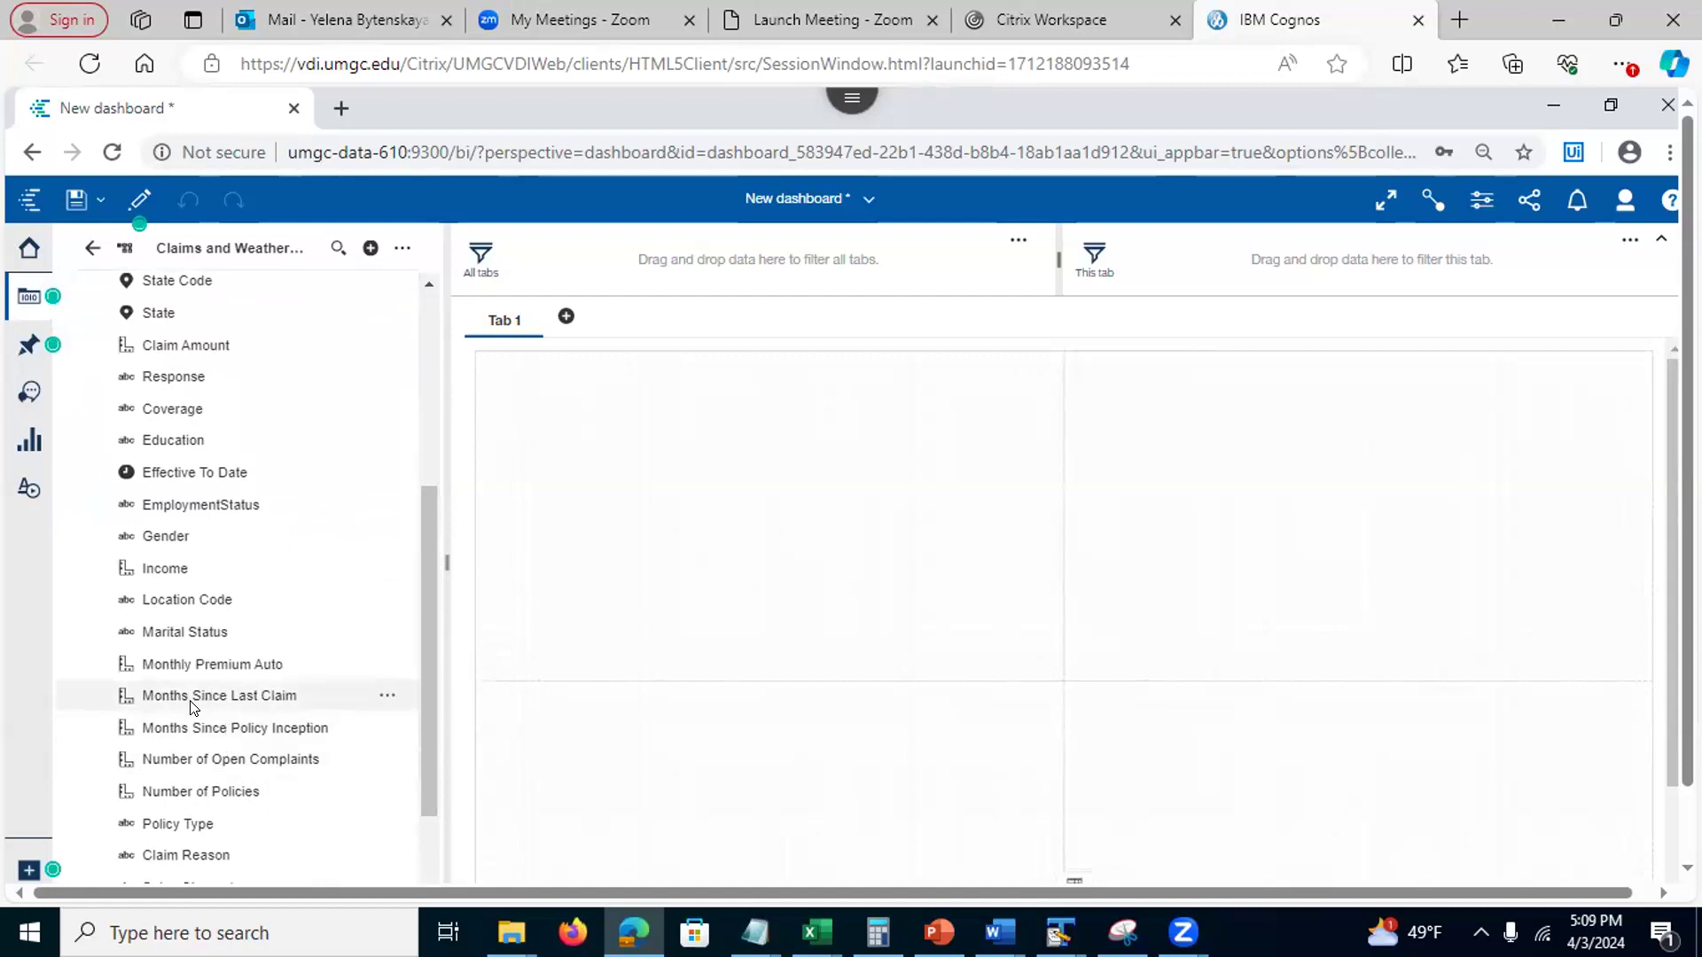
Review the Months Since Last Claim field's properties
click(388, 694)
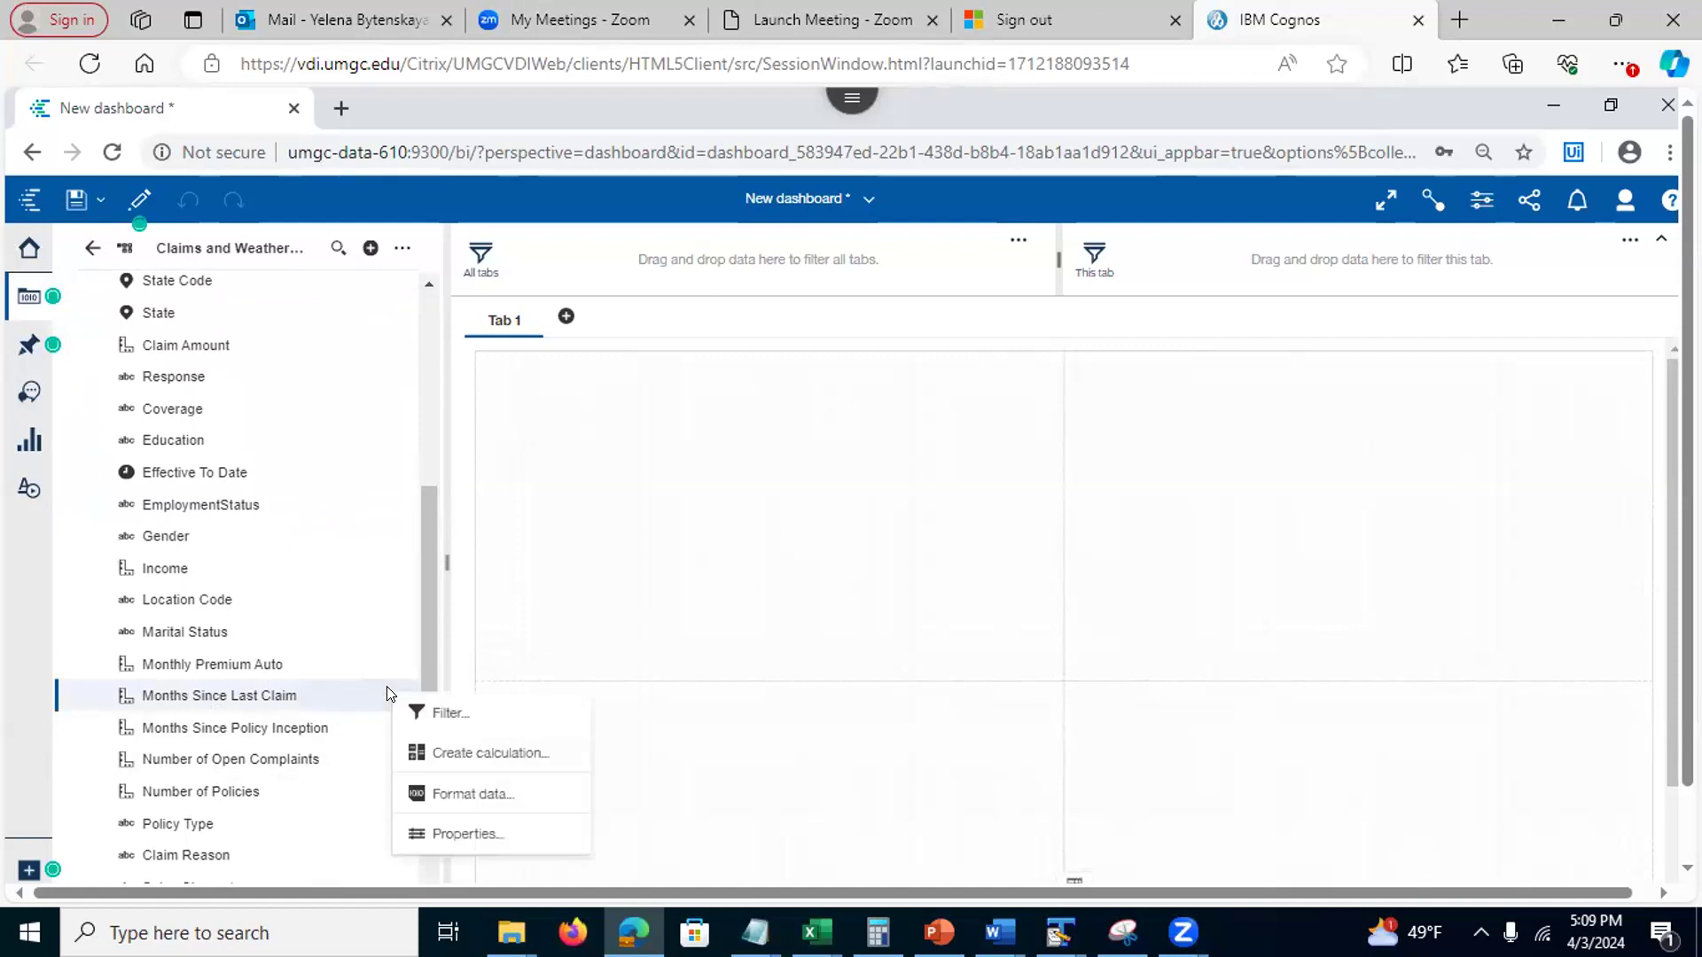
click(430, 833)
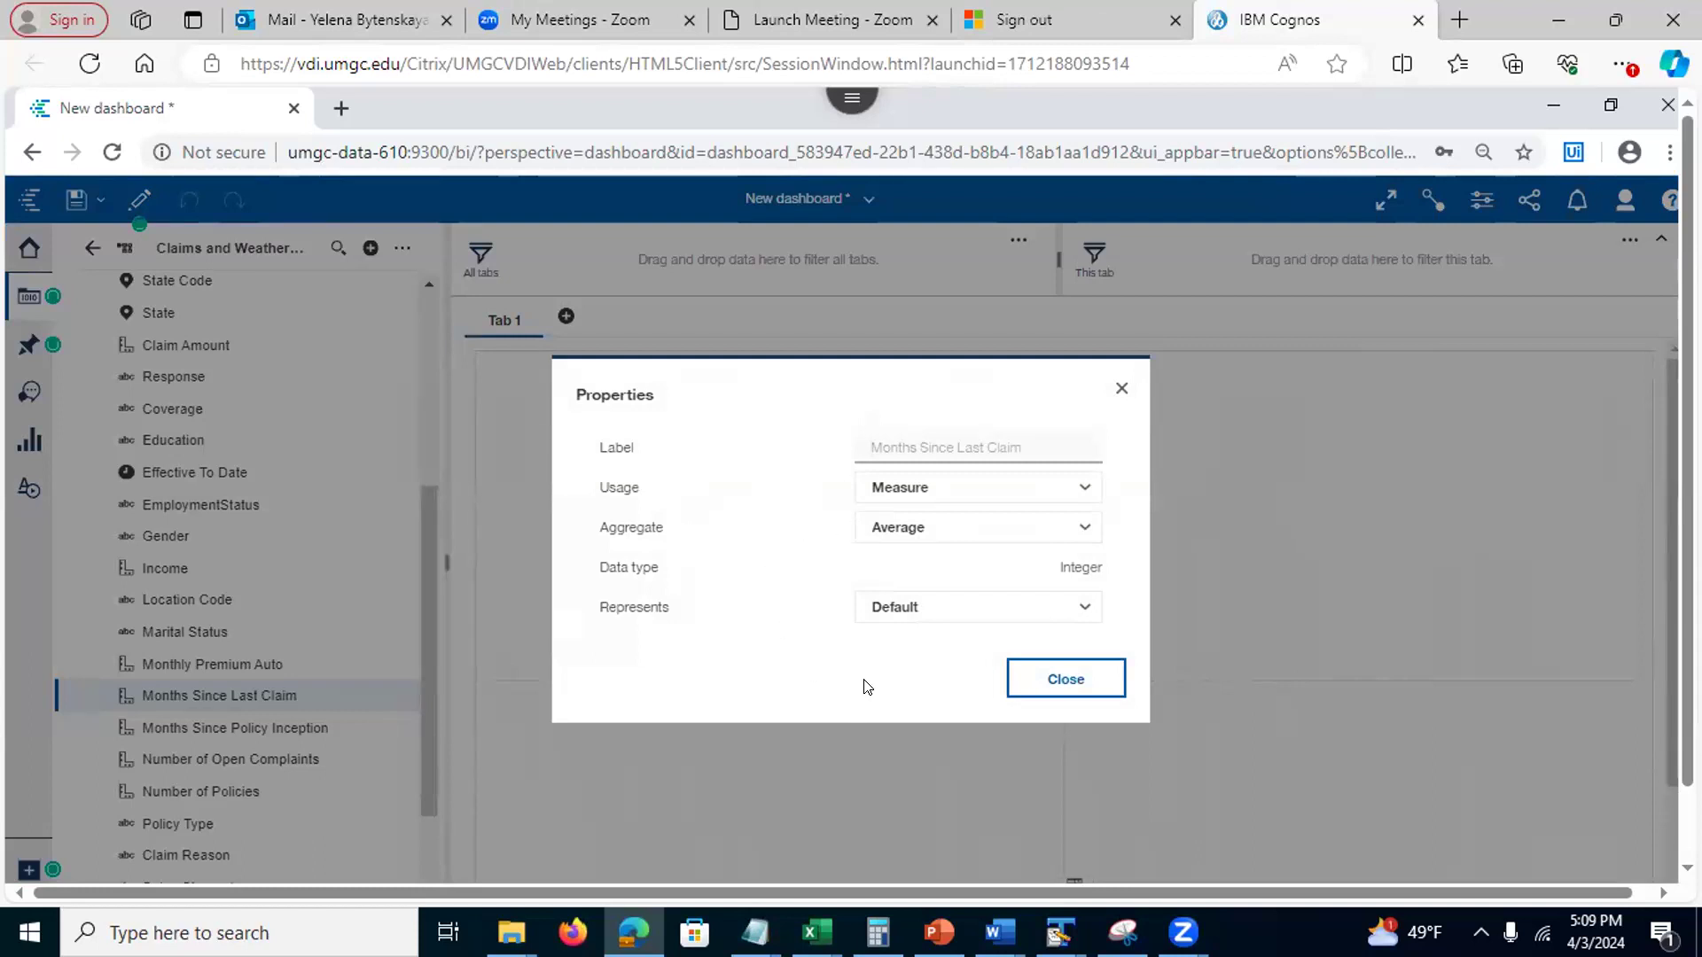
click(1122, 386)
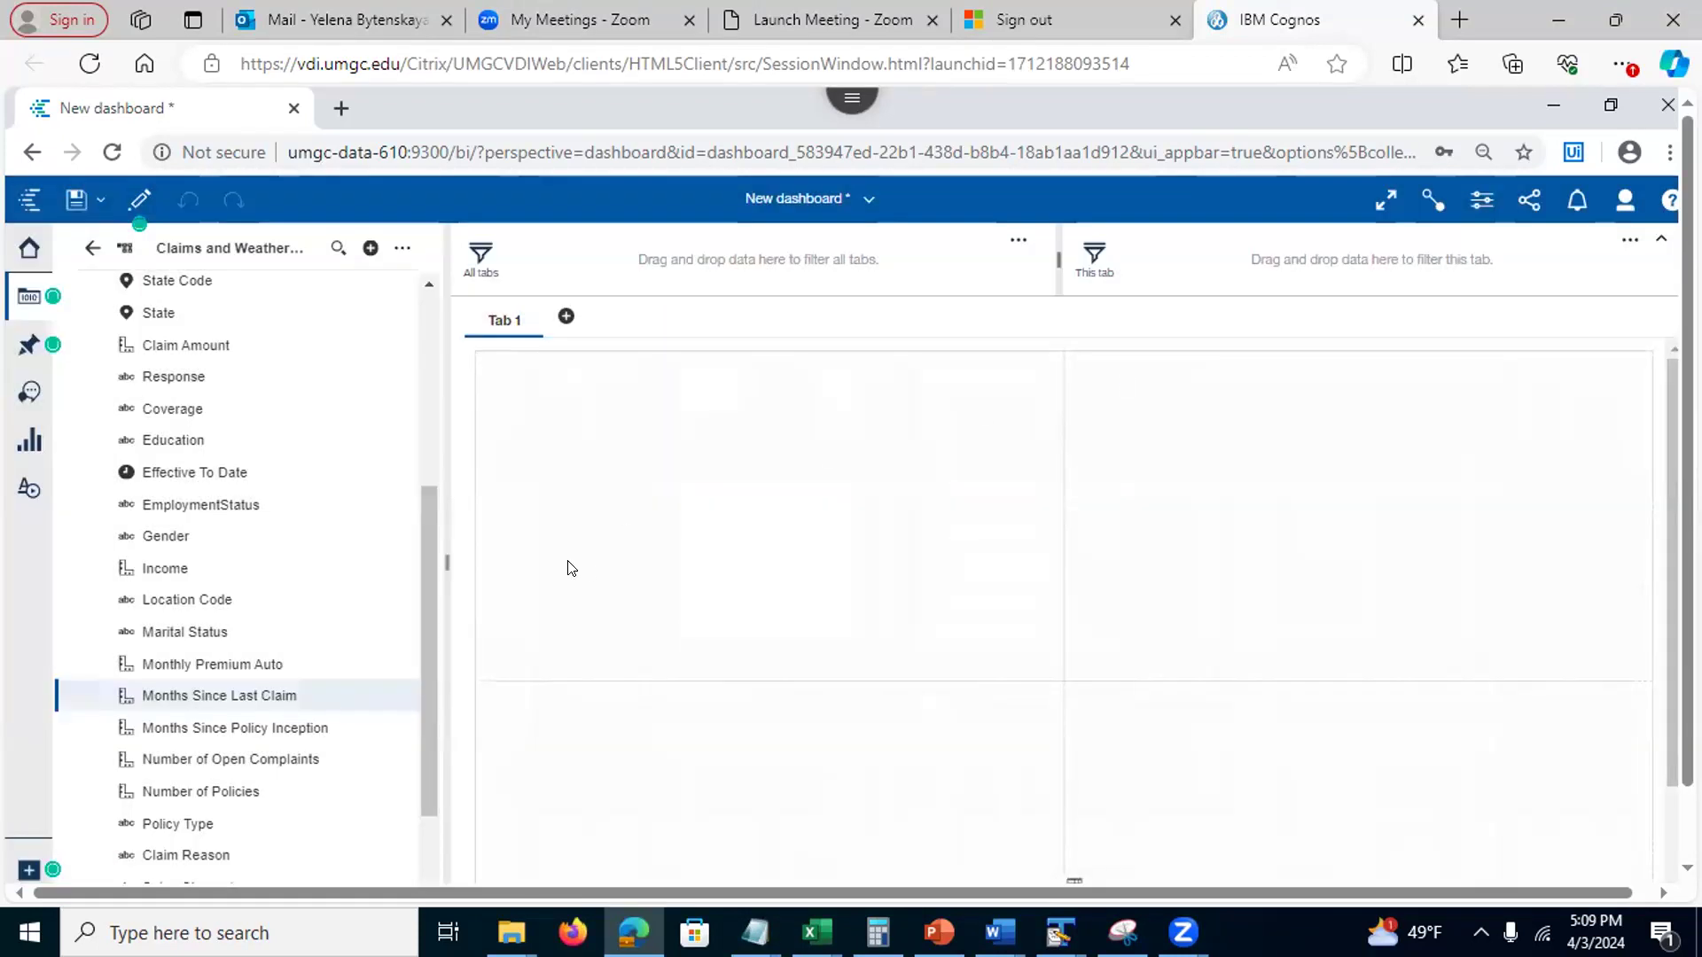
scroll(446, 674, down, 3)
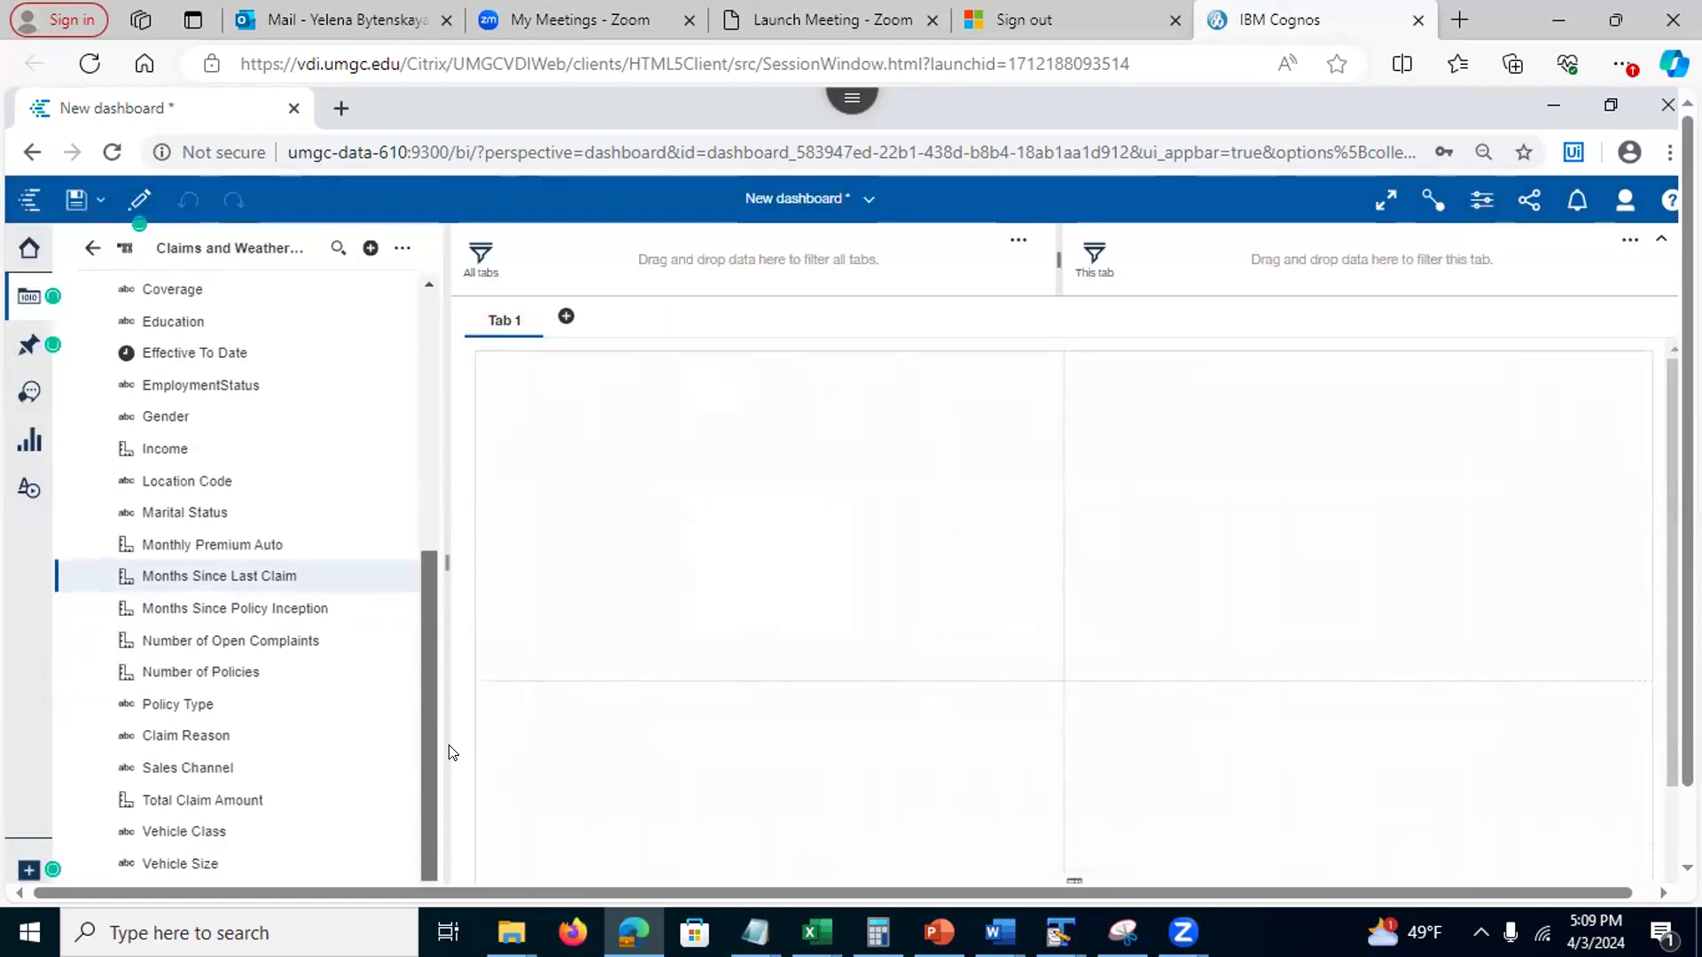
Review the Total Claim Amount field's properties, then start adding a new tab
click(381, 798)
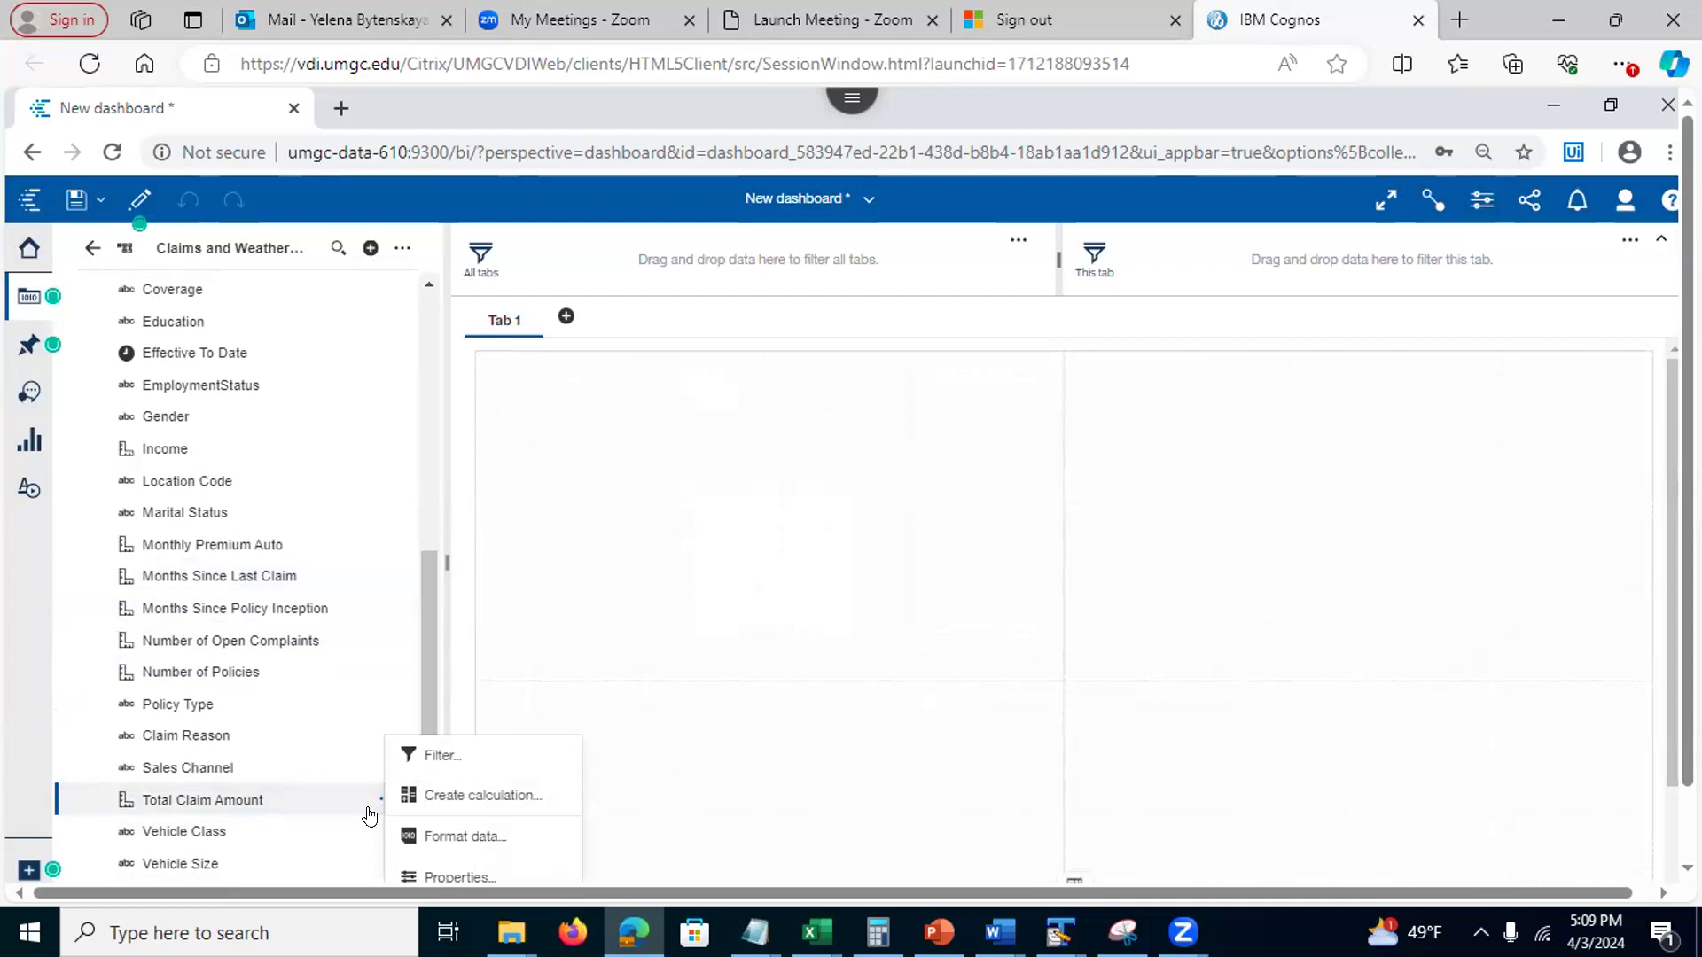
click(427, 875)
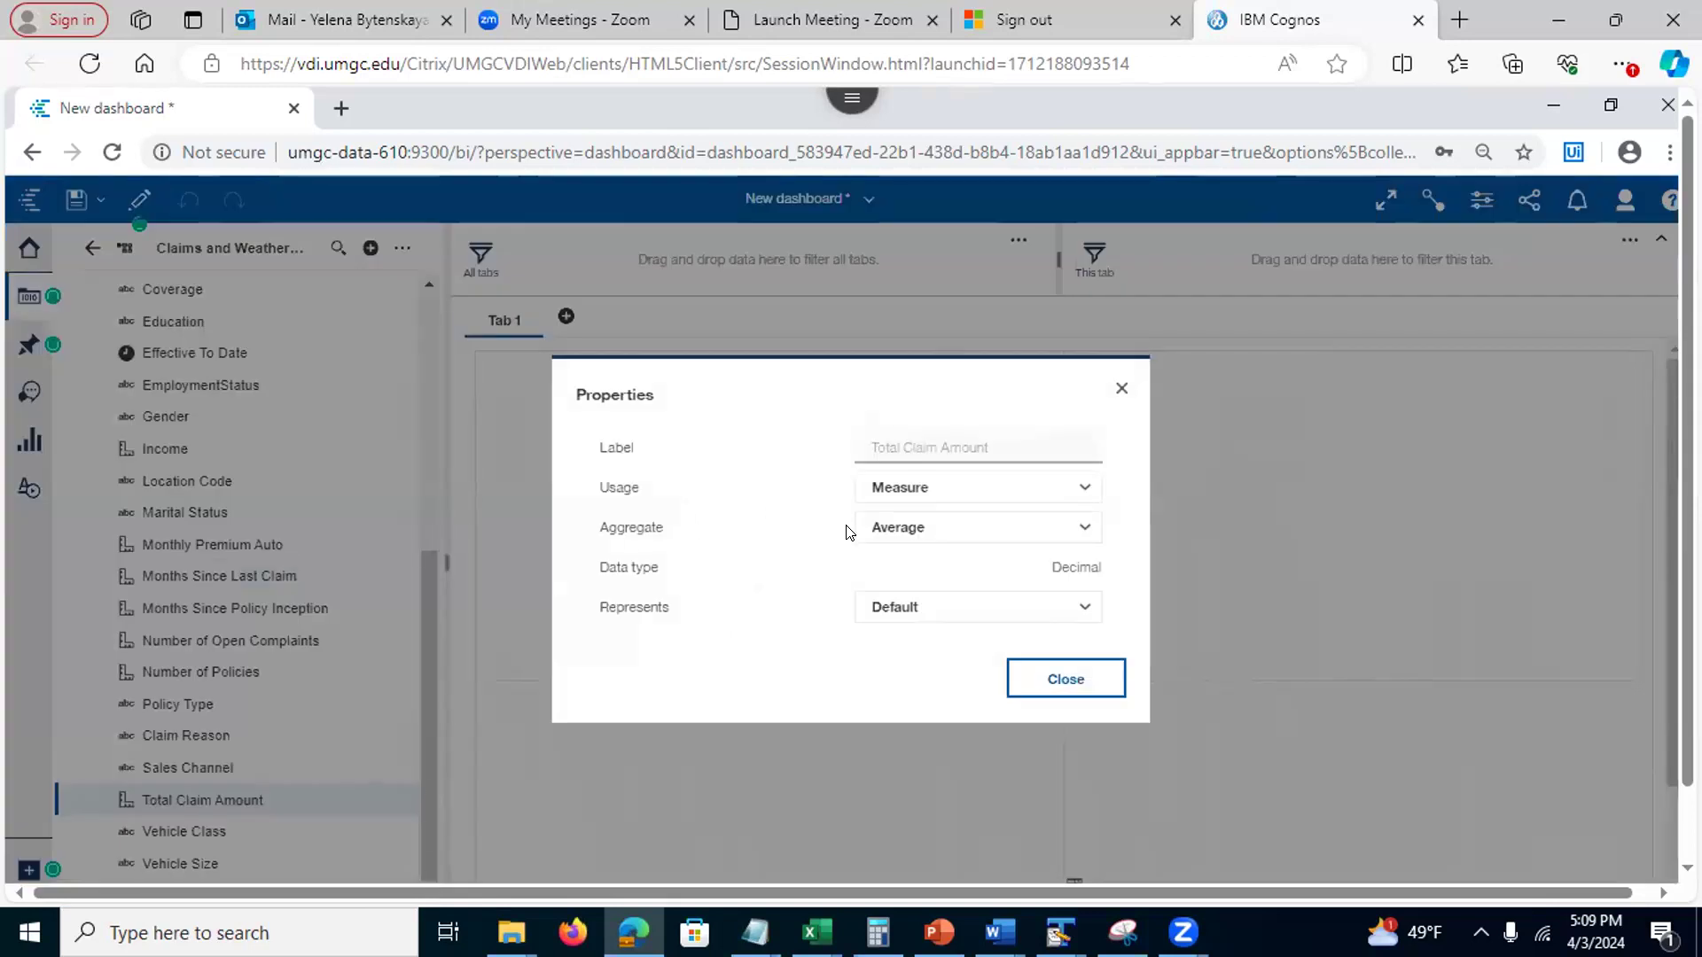
click(1119, 390)
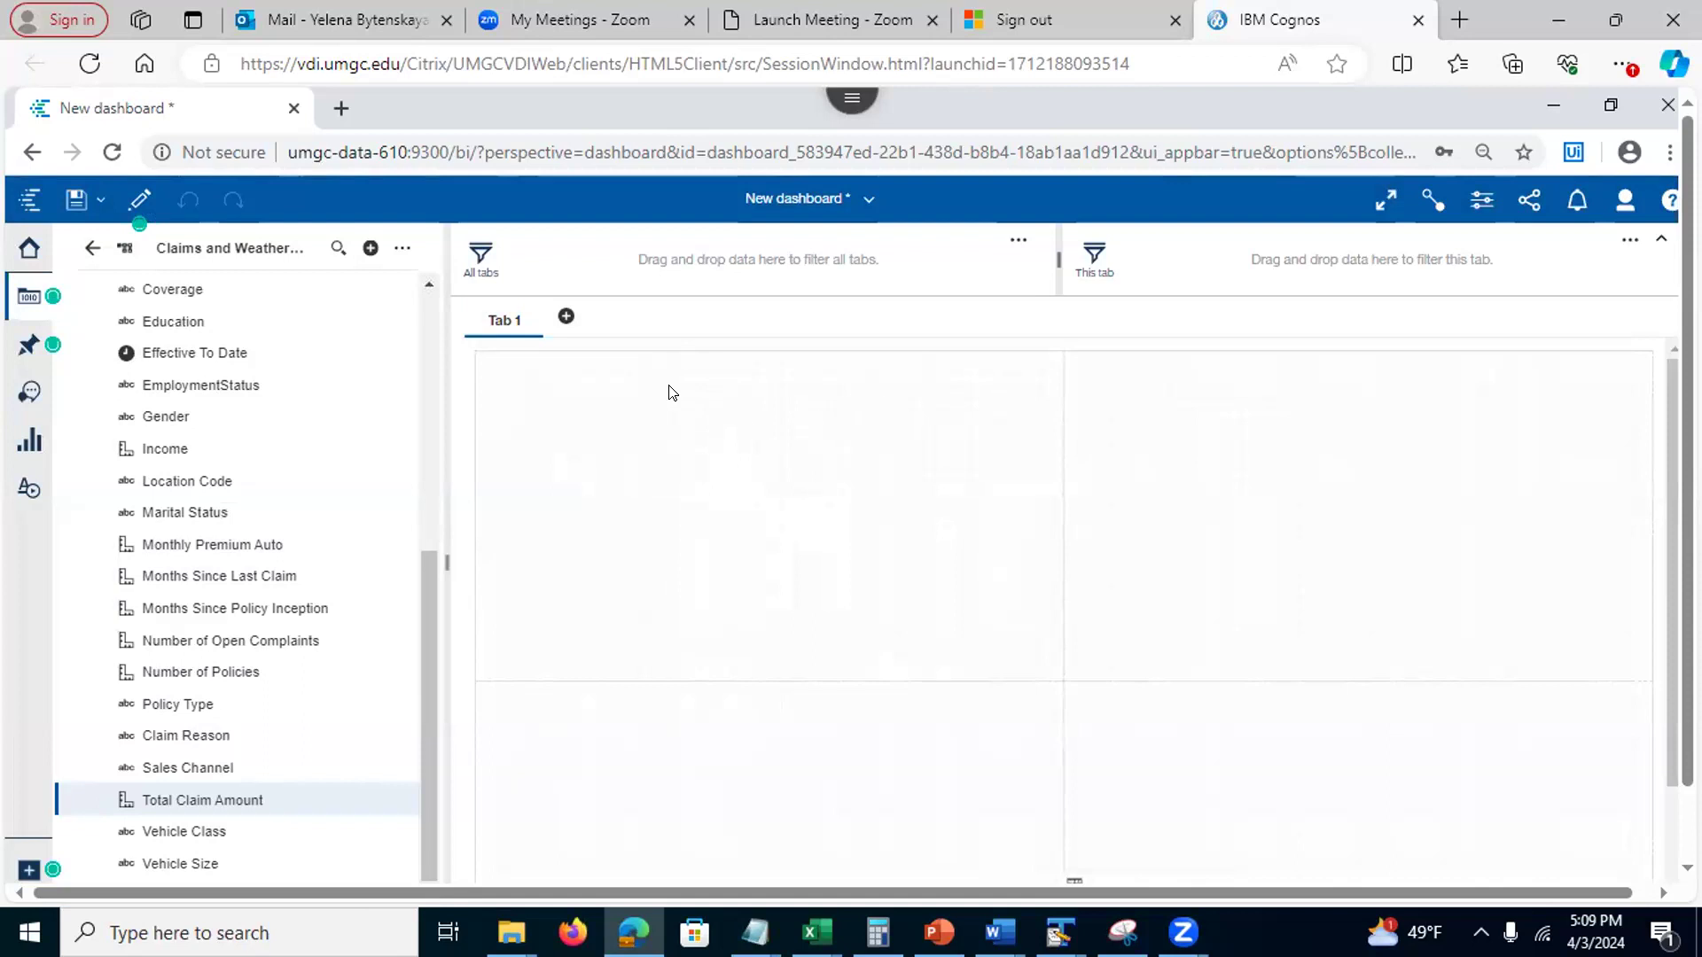
click(565, 315)
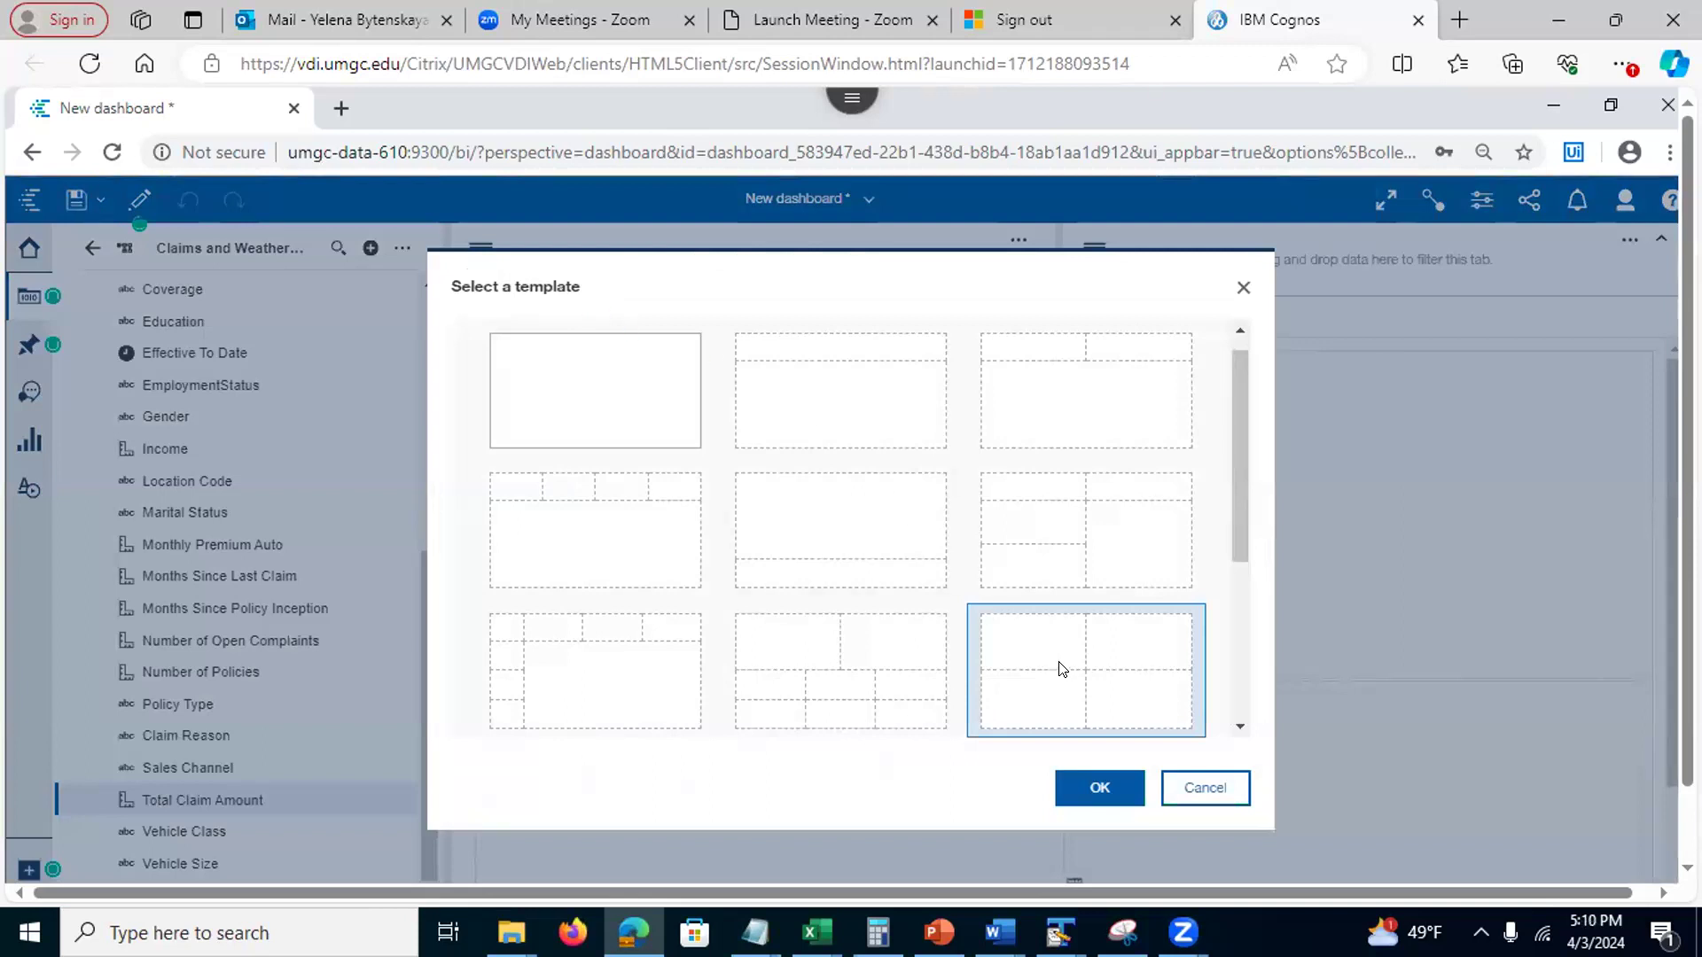
Add Tab 2 with the four-panel layout, leaving Tab 1's name unchanged
click(1097, 788)
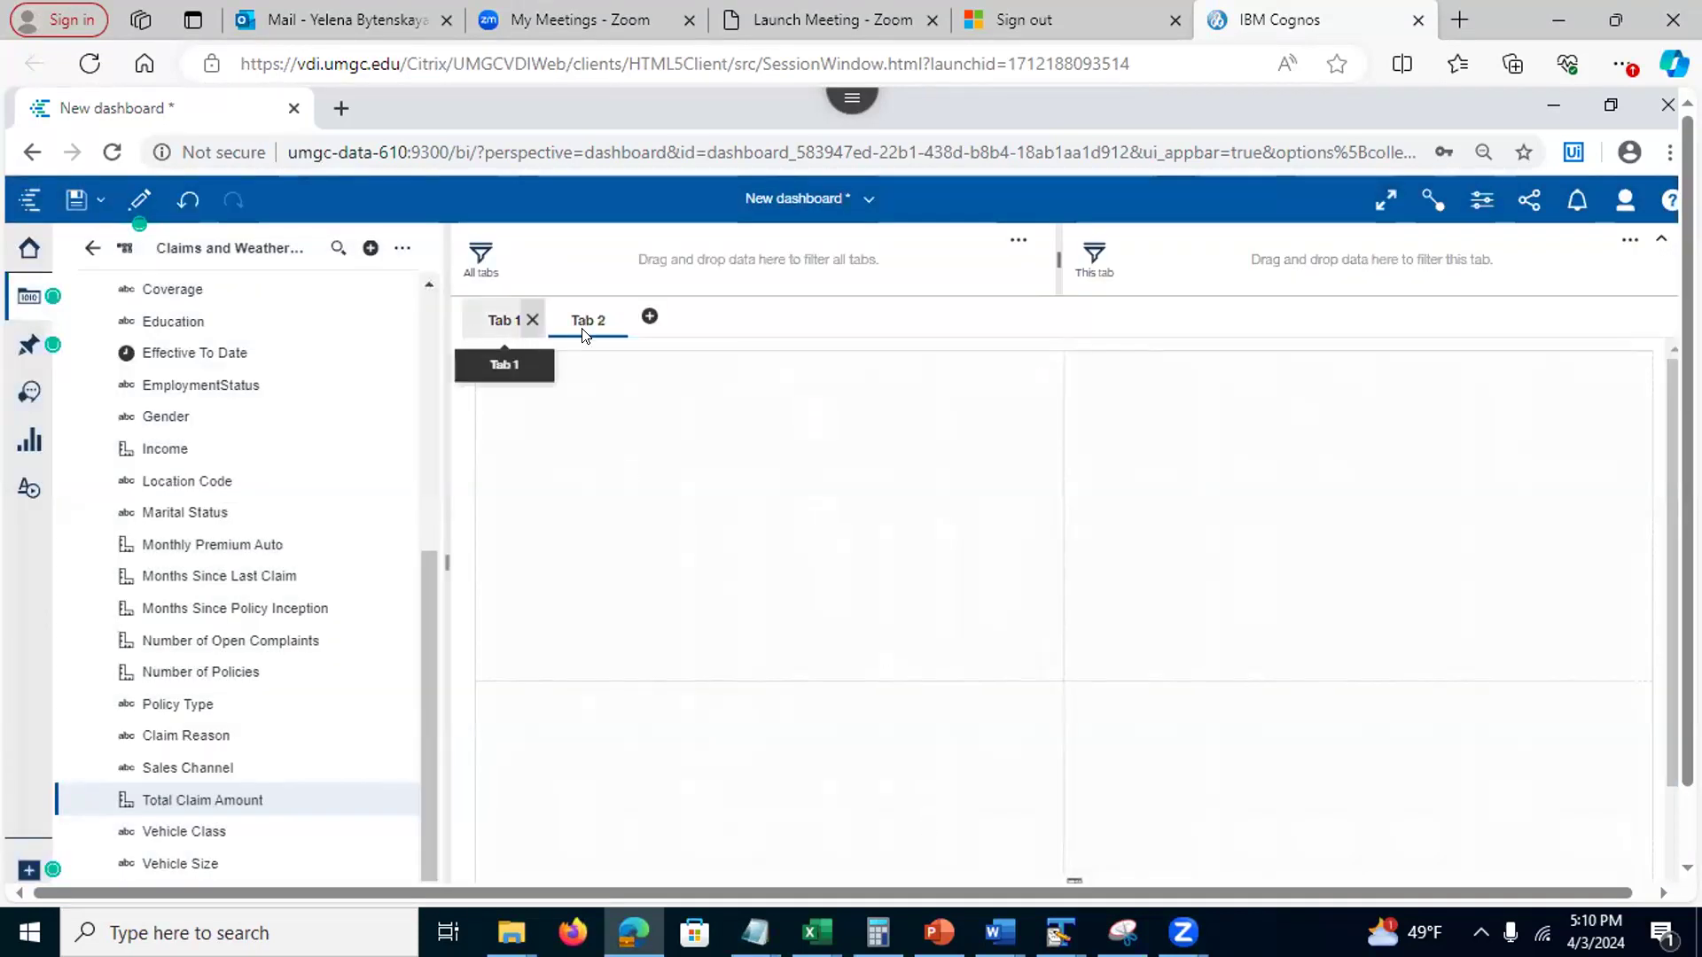
click(488, 319)
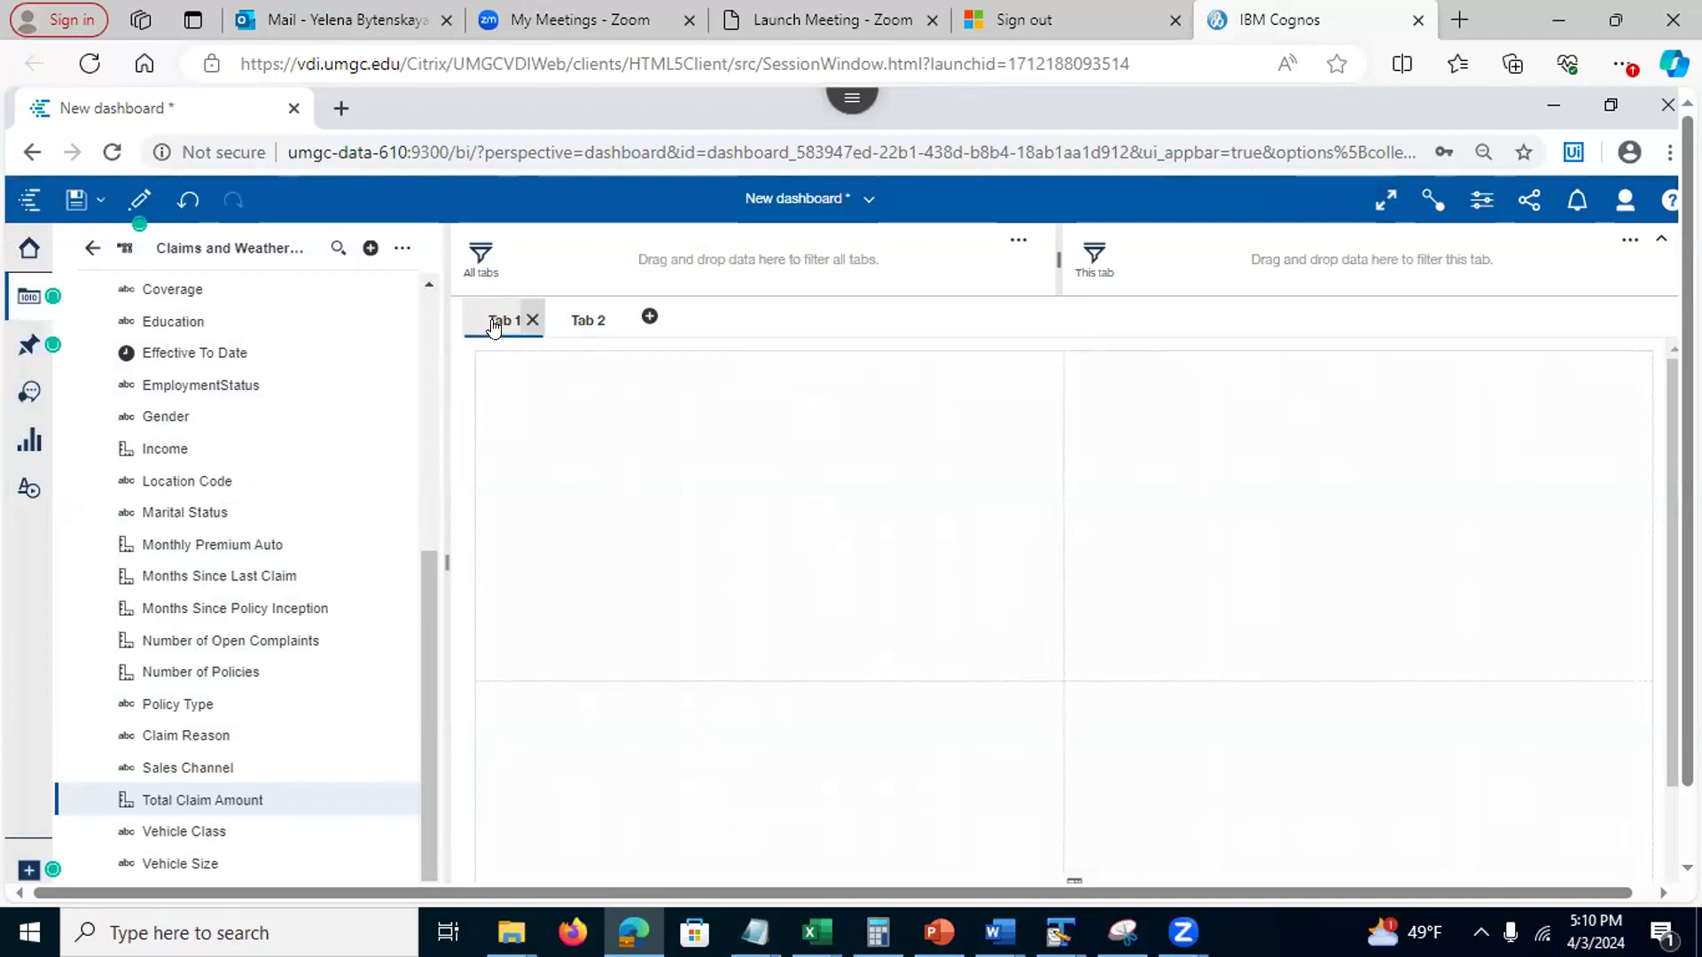
double_click(488, 318)
click(489, 313)
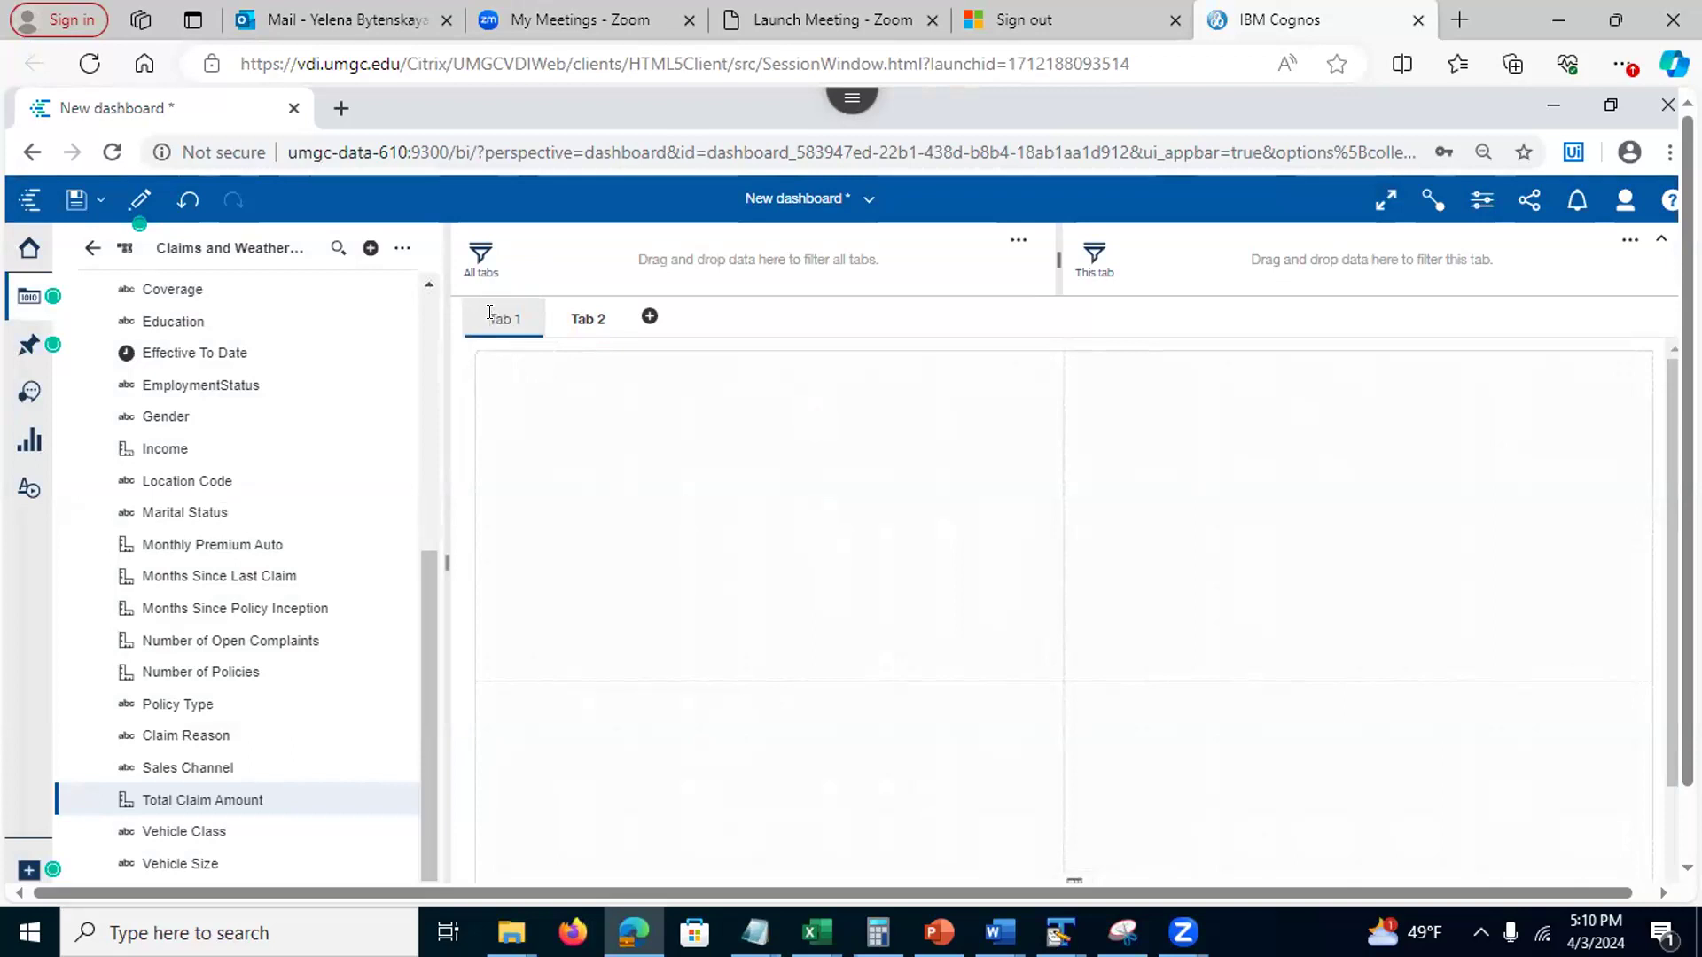
key(Return)
double_click(486, 327)
key(Return)
Apply the four-panel layout template to Tab 1
click(510, 336)
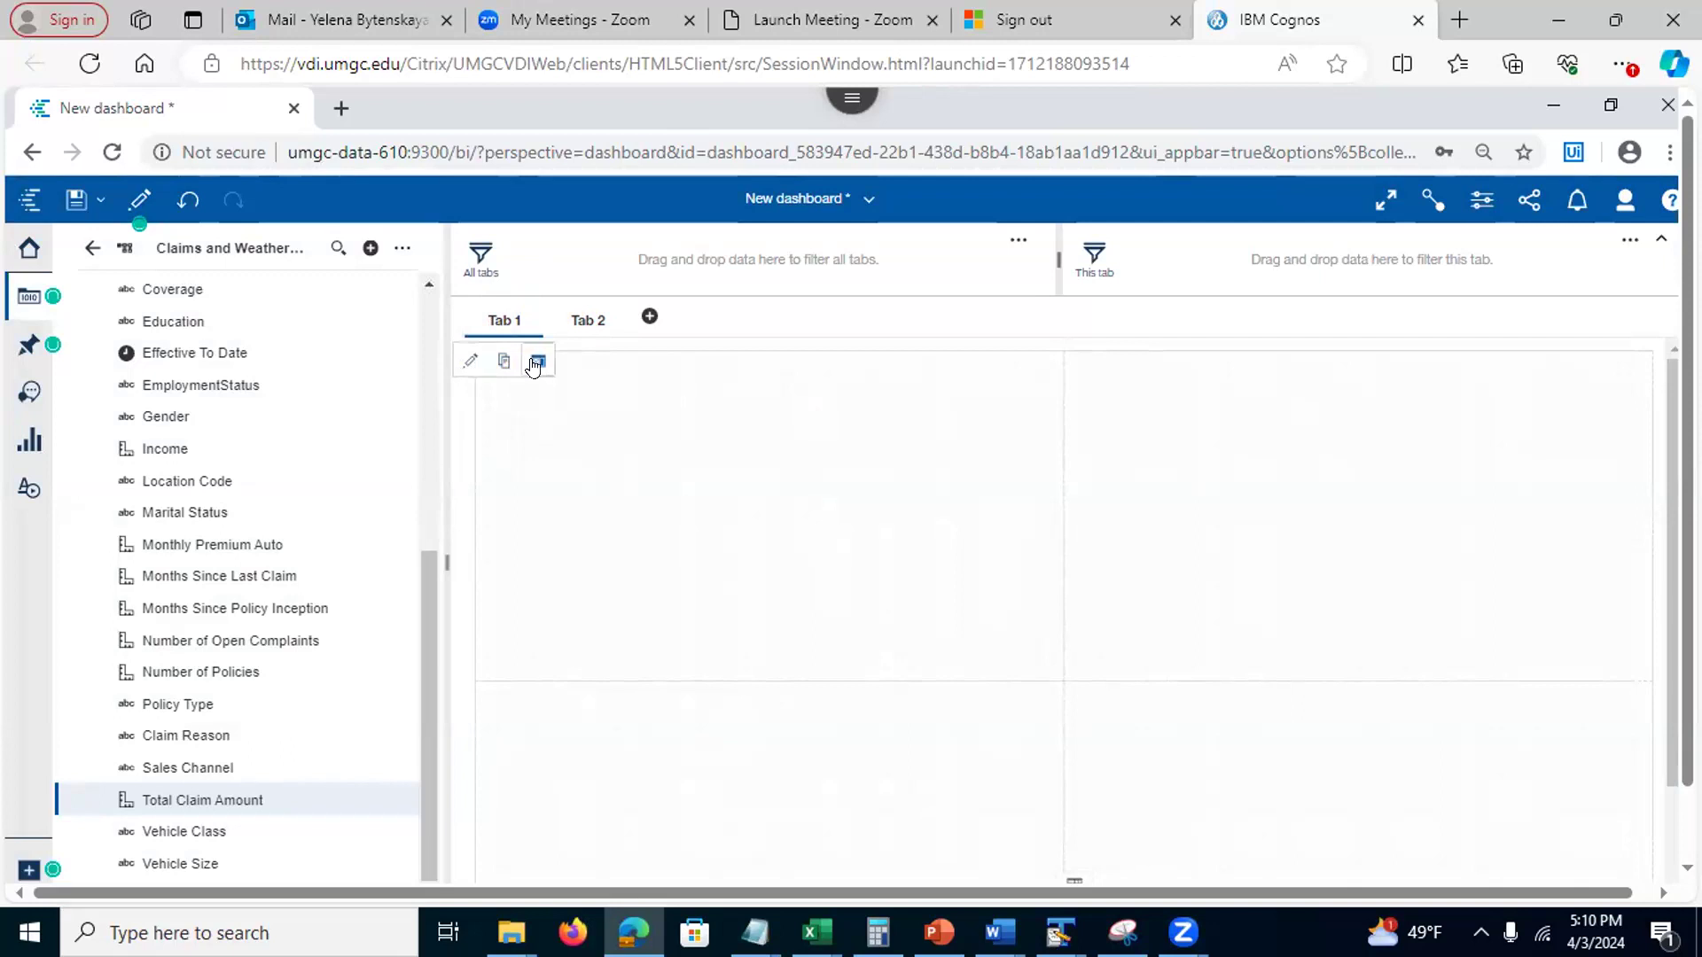
click(534, 363)
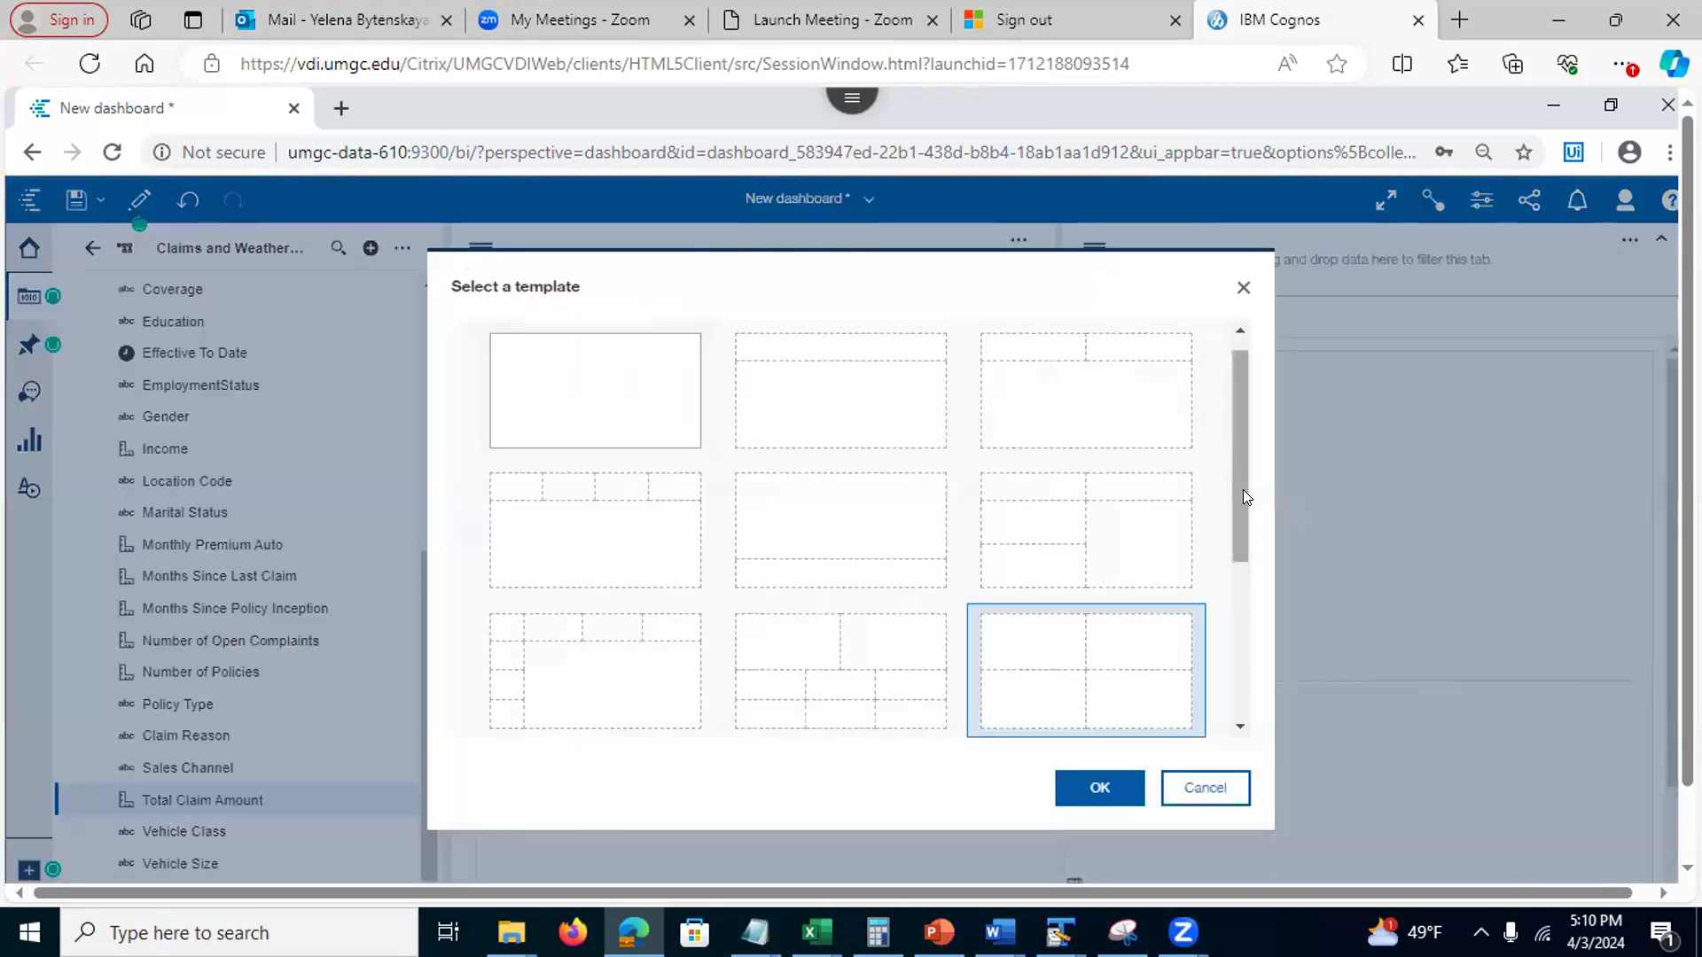
click(1080, 789)
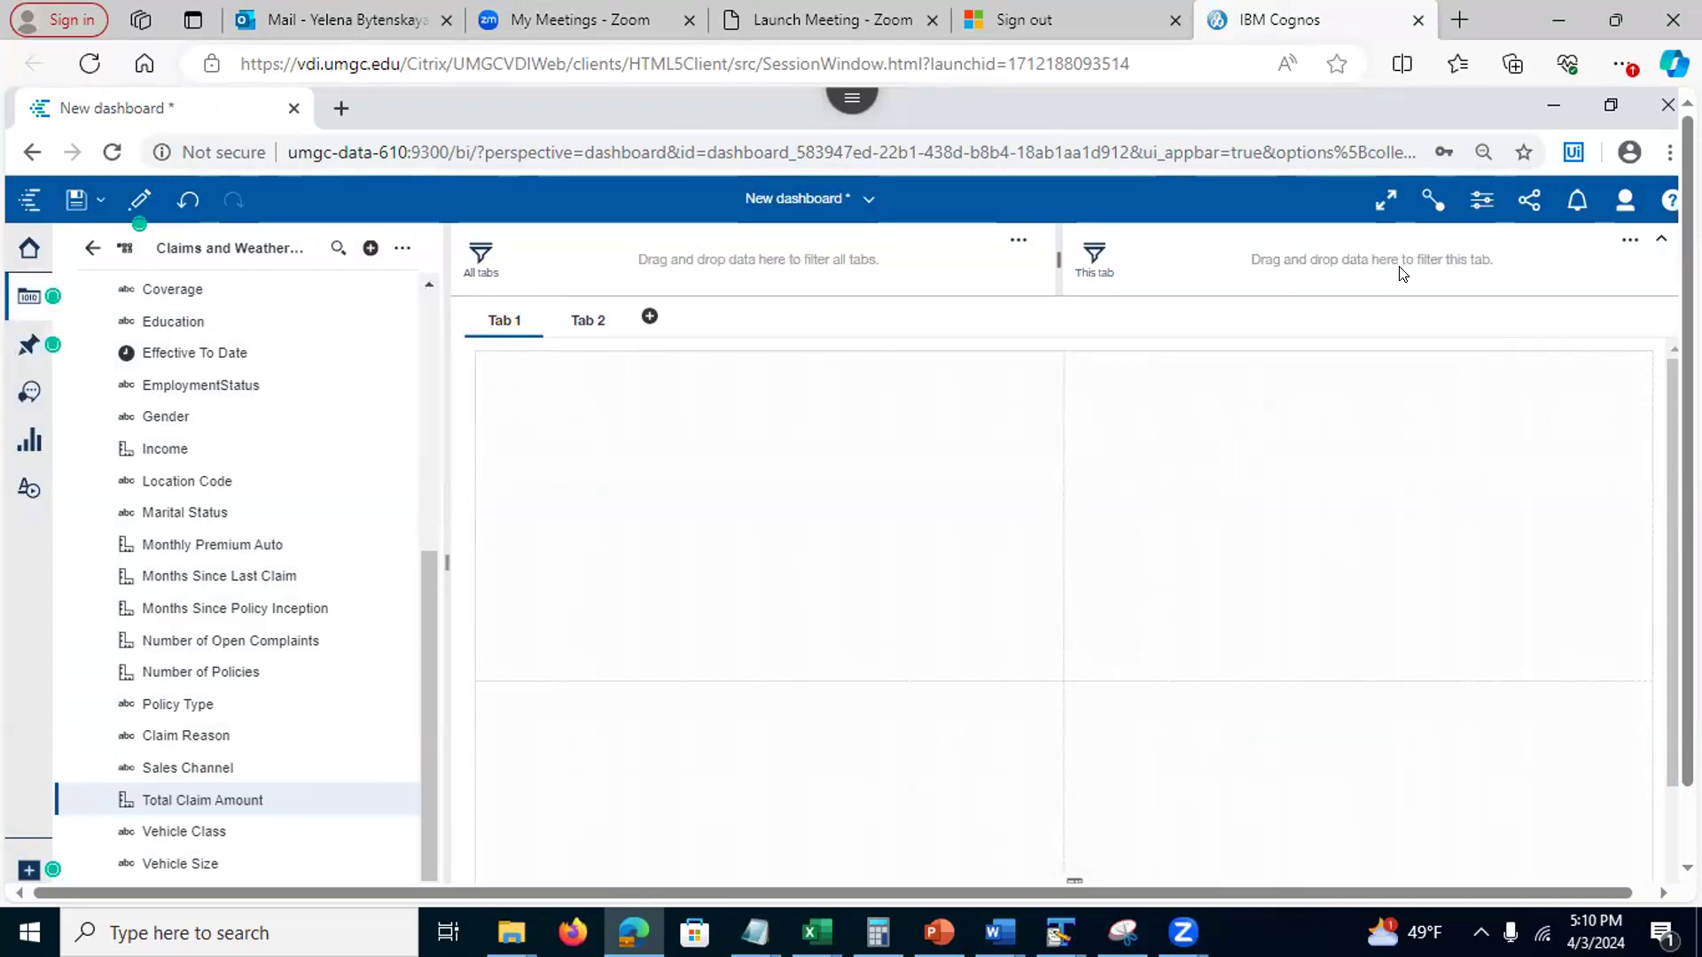
Review the dashboard's theme and canvas grid properties, leaving the grid on
click(1481, 200)
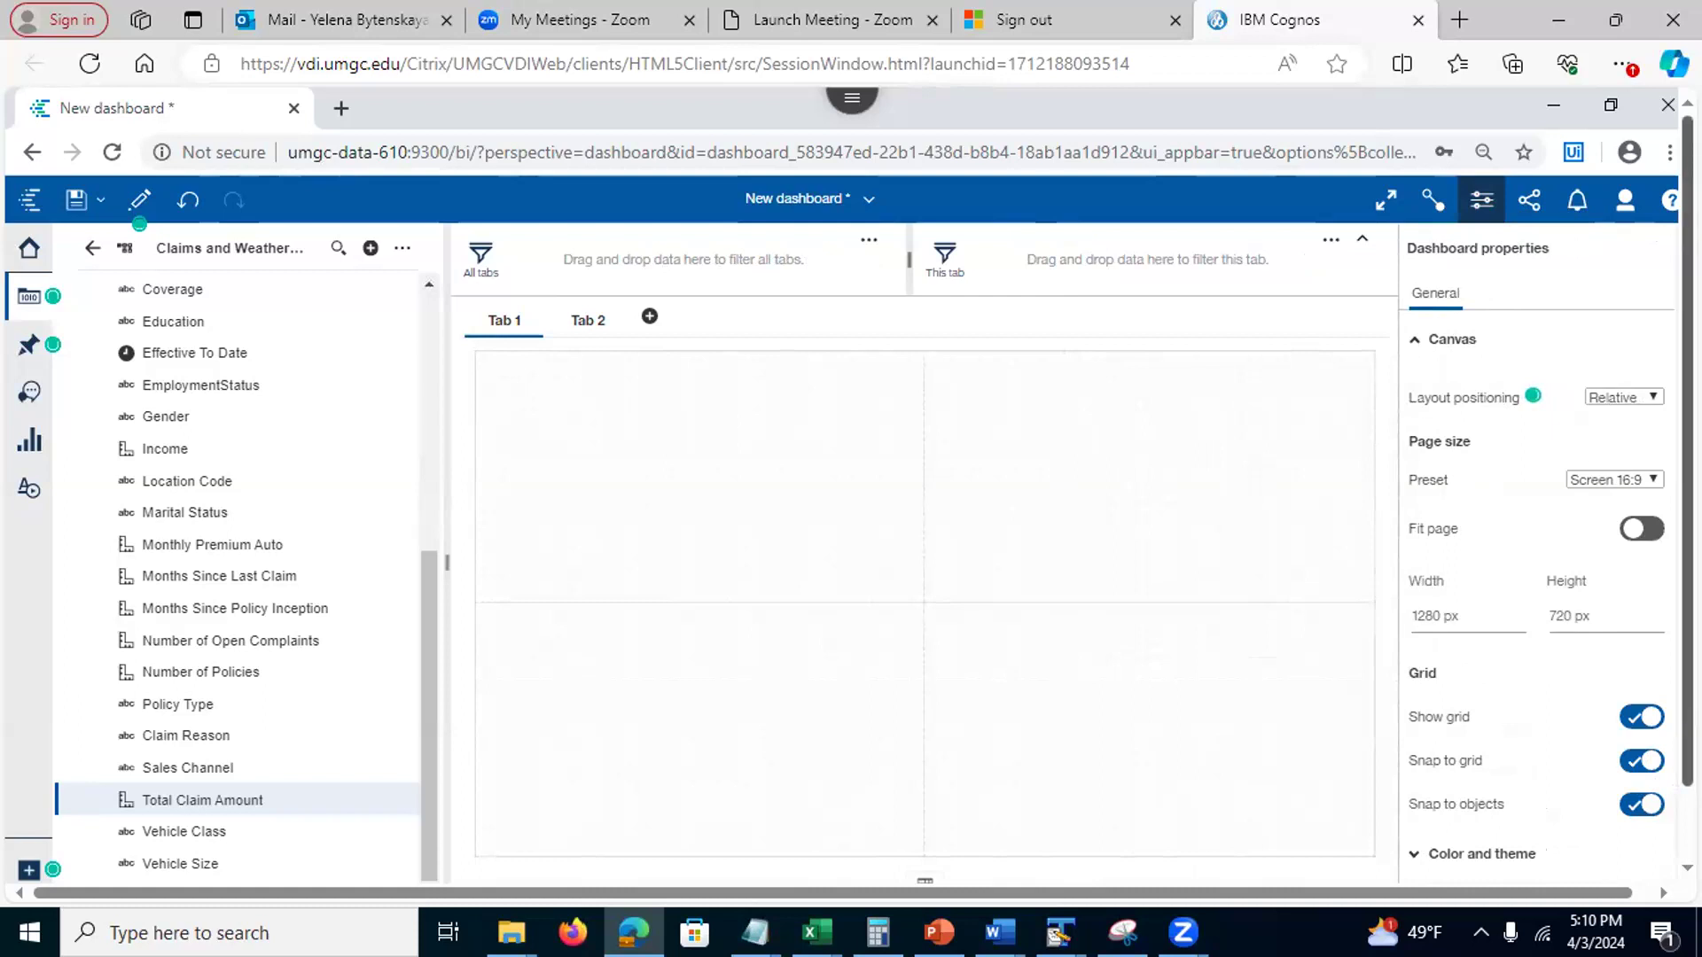
scroll(1428, 754, down, 2)
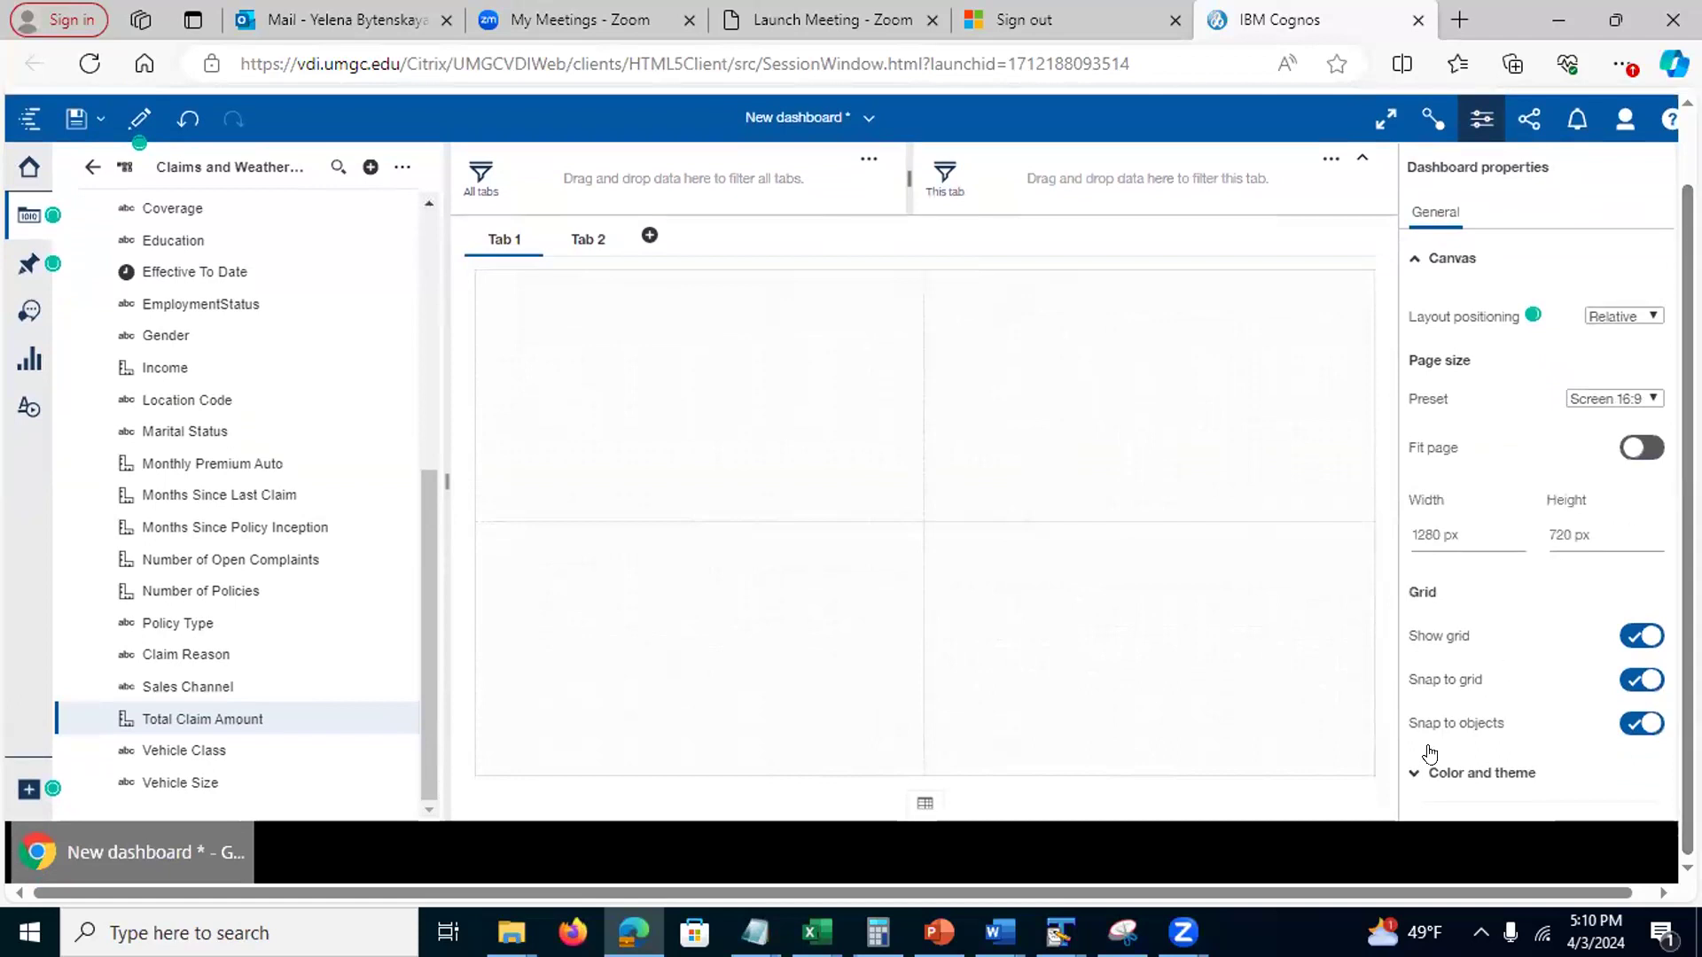
click(1463, 774)
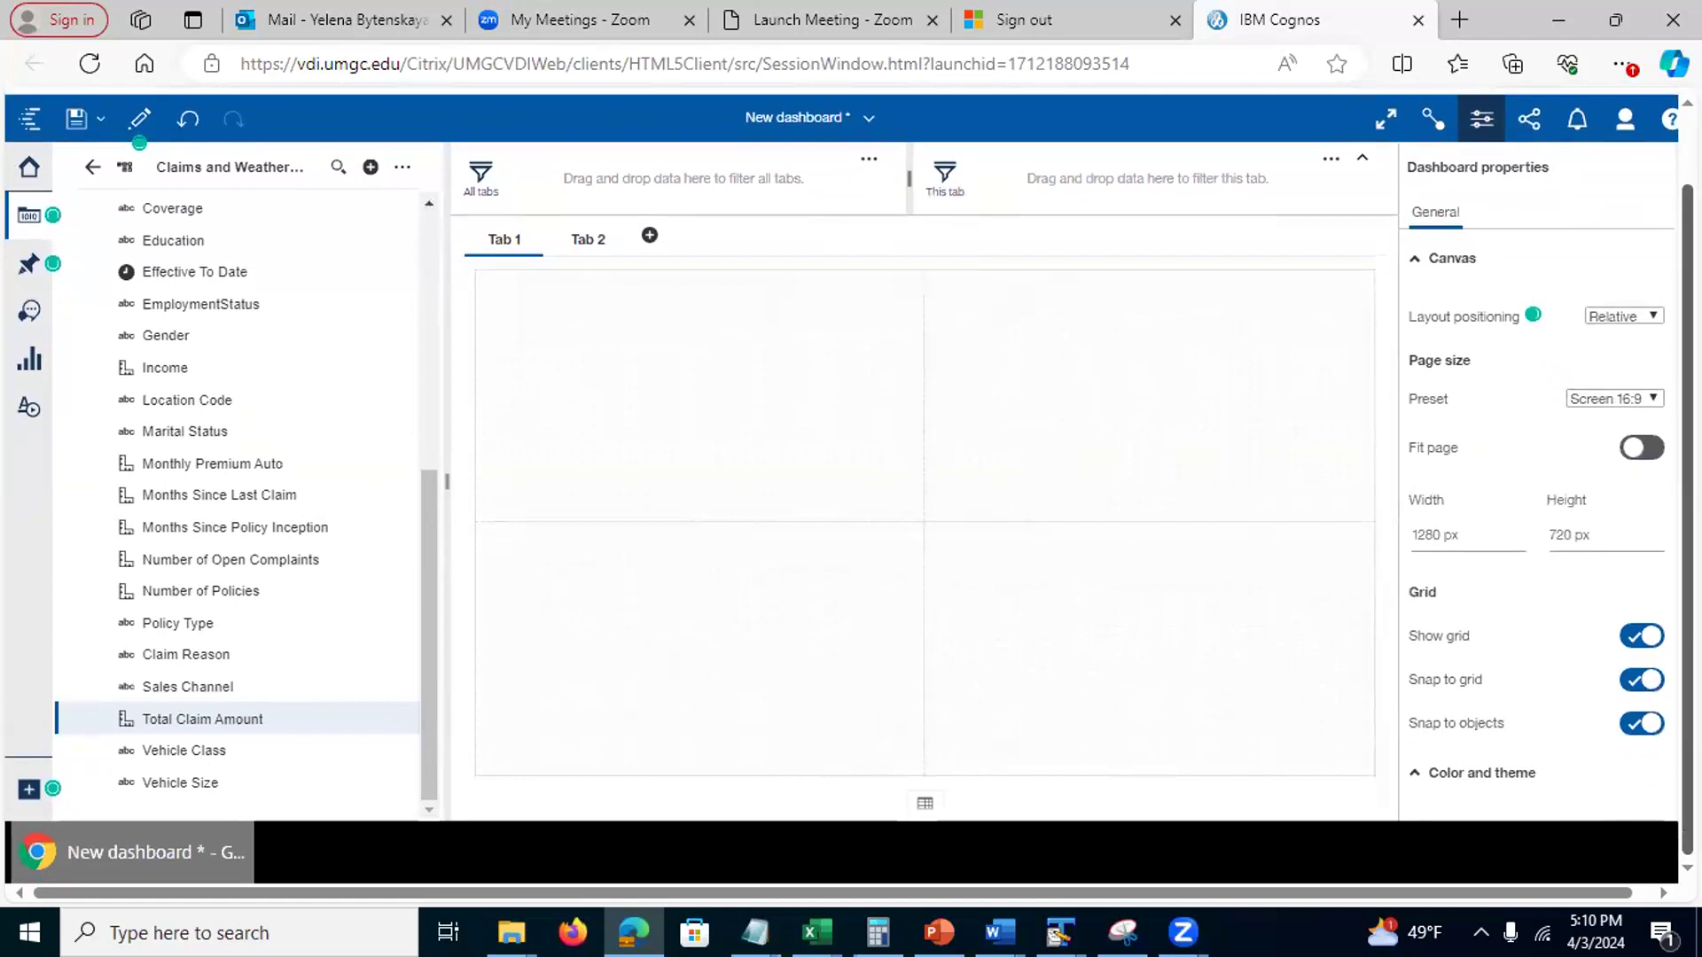
click(1430, 771)
scroll(1402, 415, up, 1)
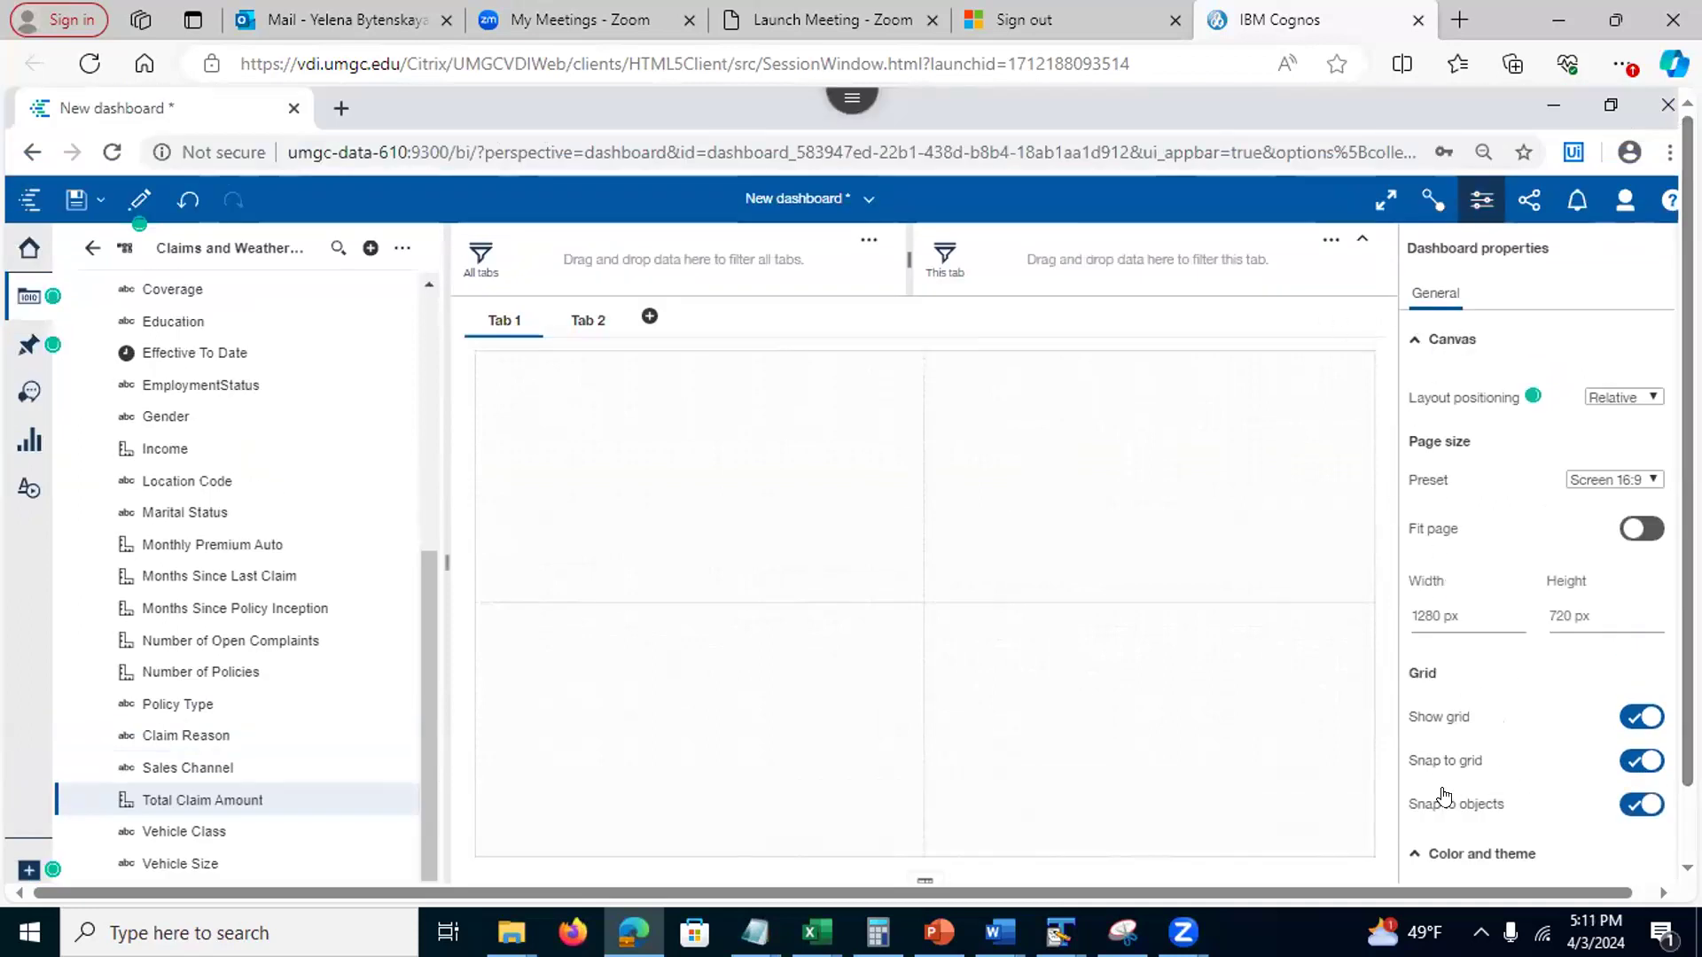
click(1437, 716)
click(1642, 714)
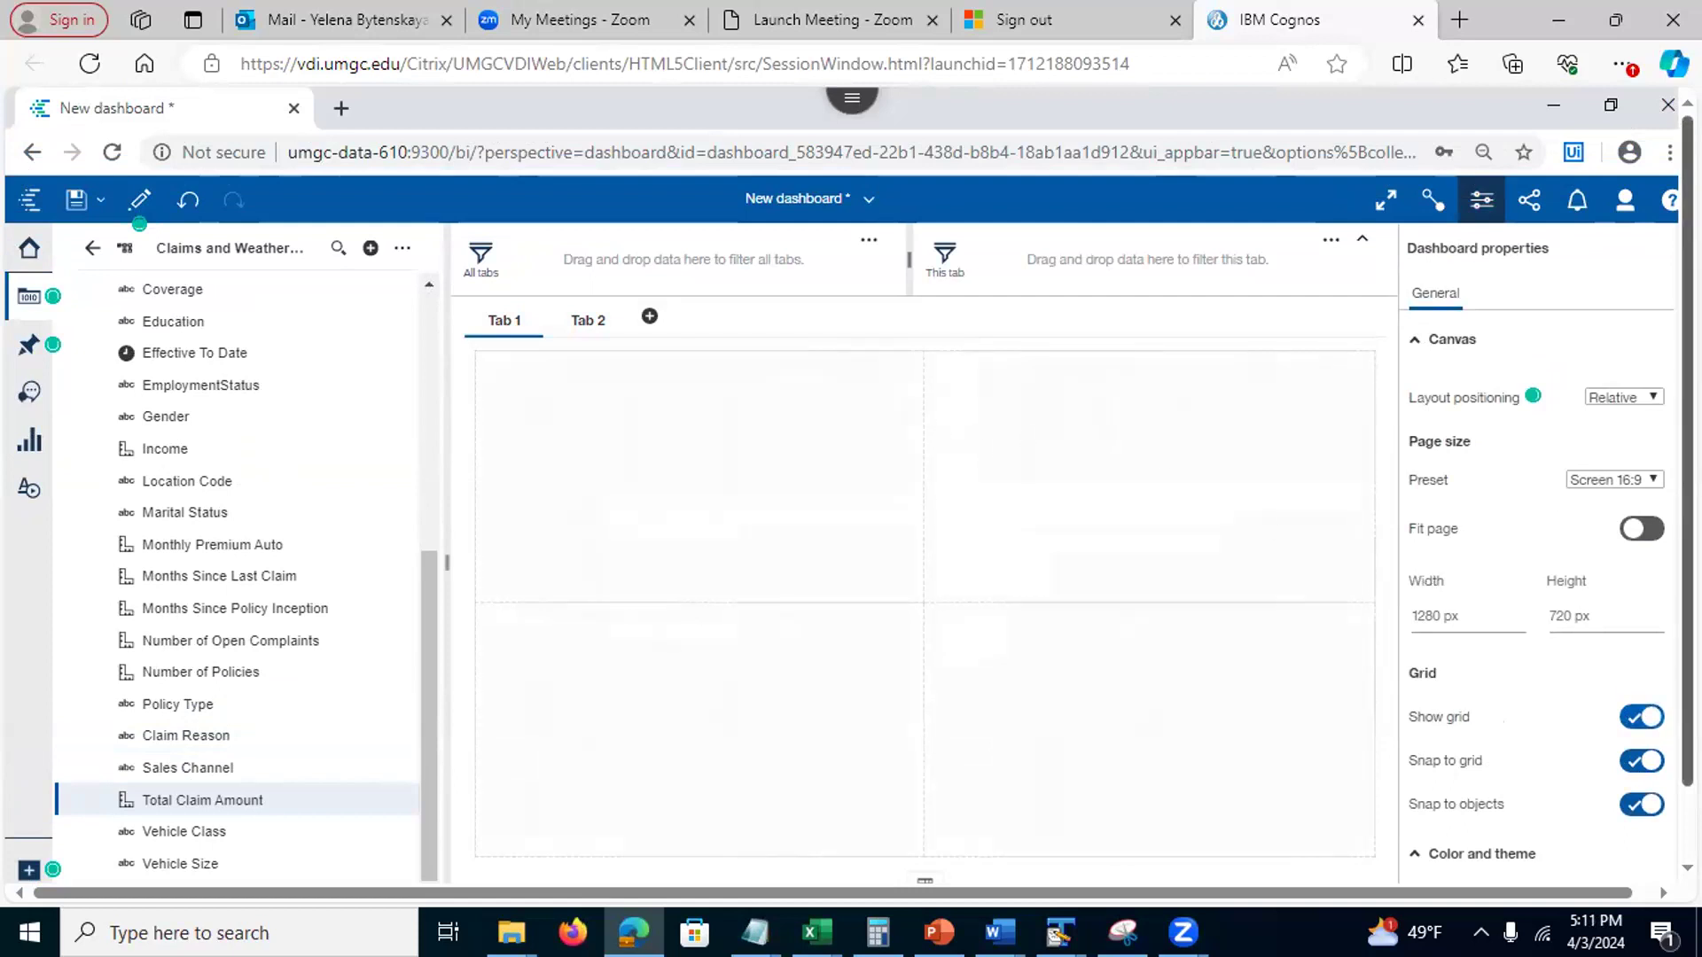
click(1409, 341)
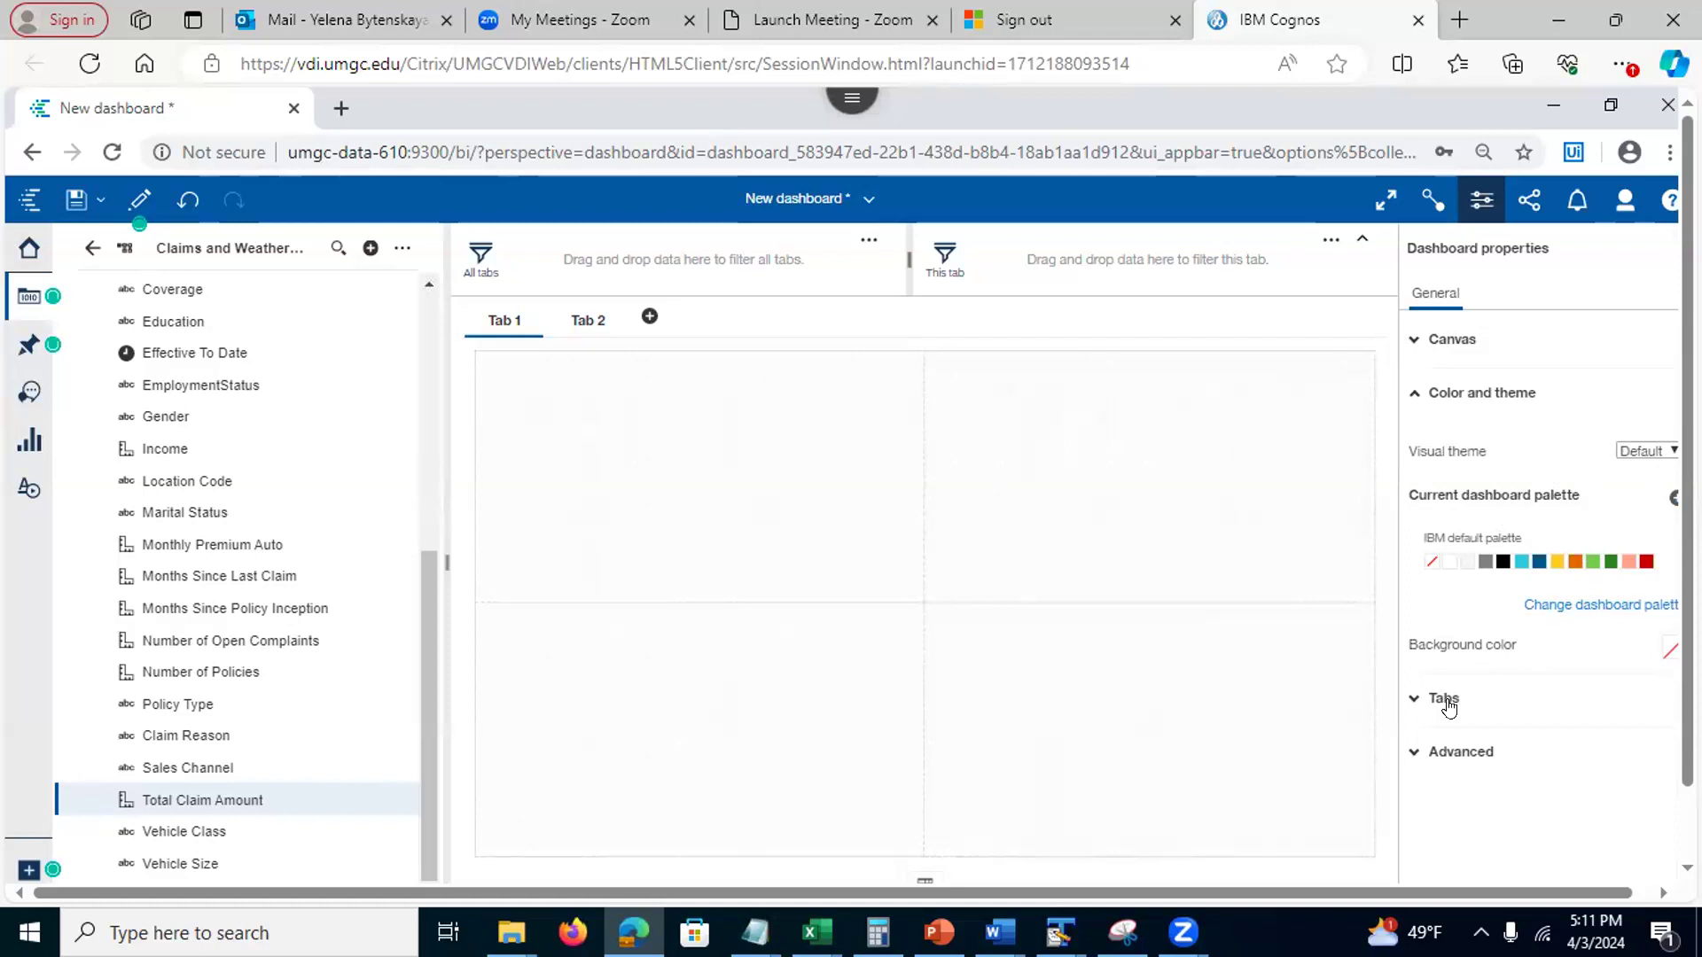
Set the tab title colour to red (#B61813) and the selection indicator to cyan (#6CCAE0)
click(1420, 696)
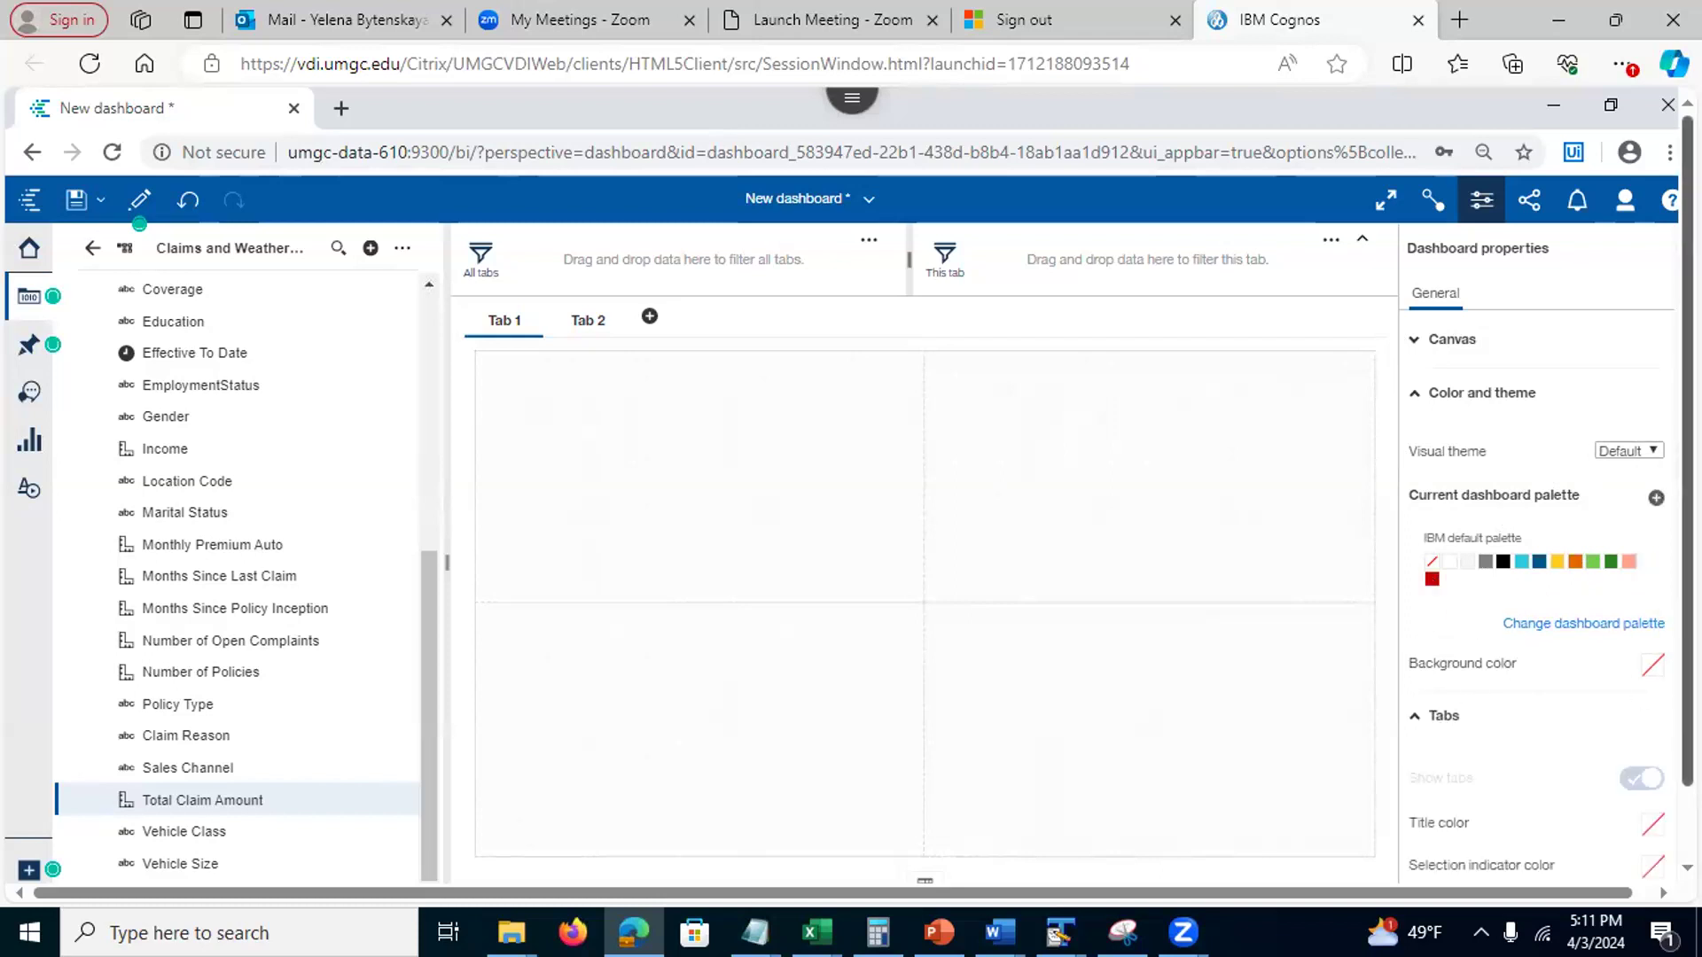
scroll(1666, 690, down, 1)
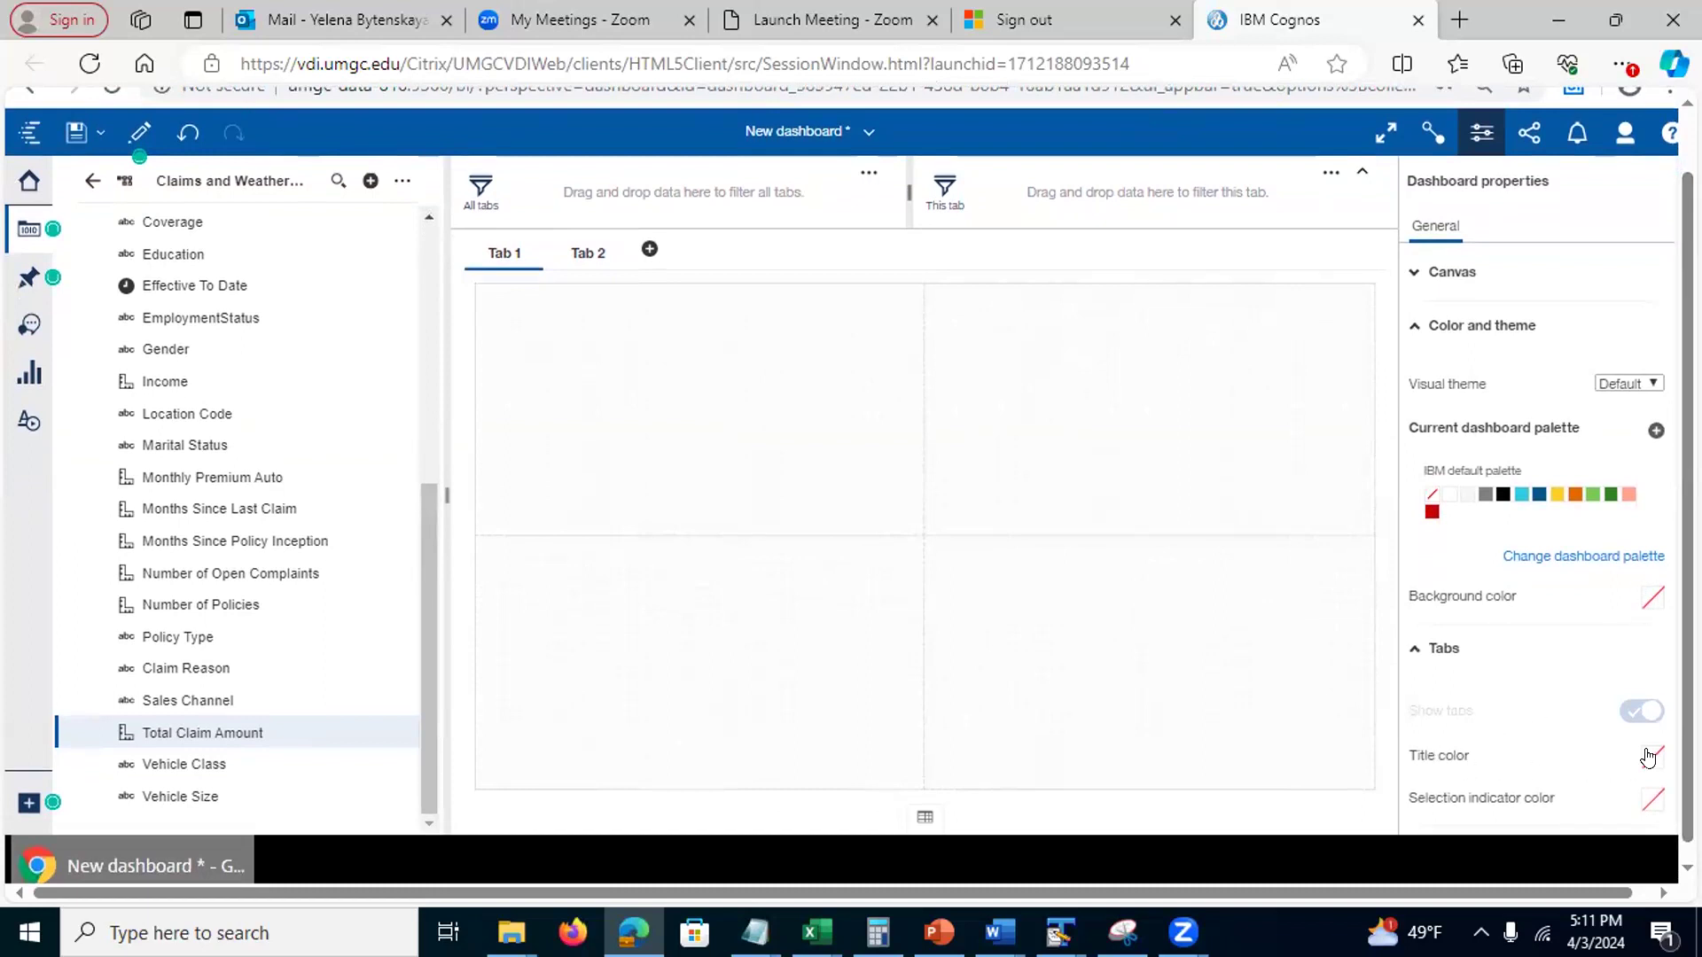
click(1650, 755)
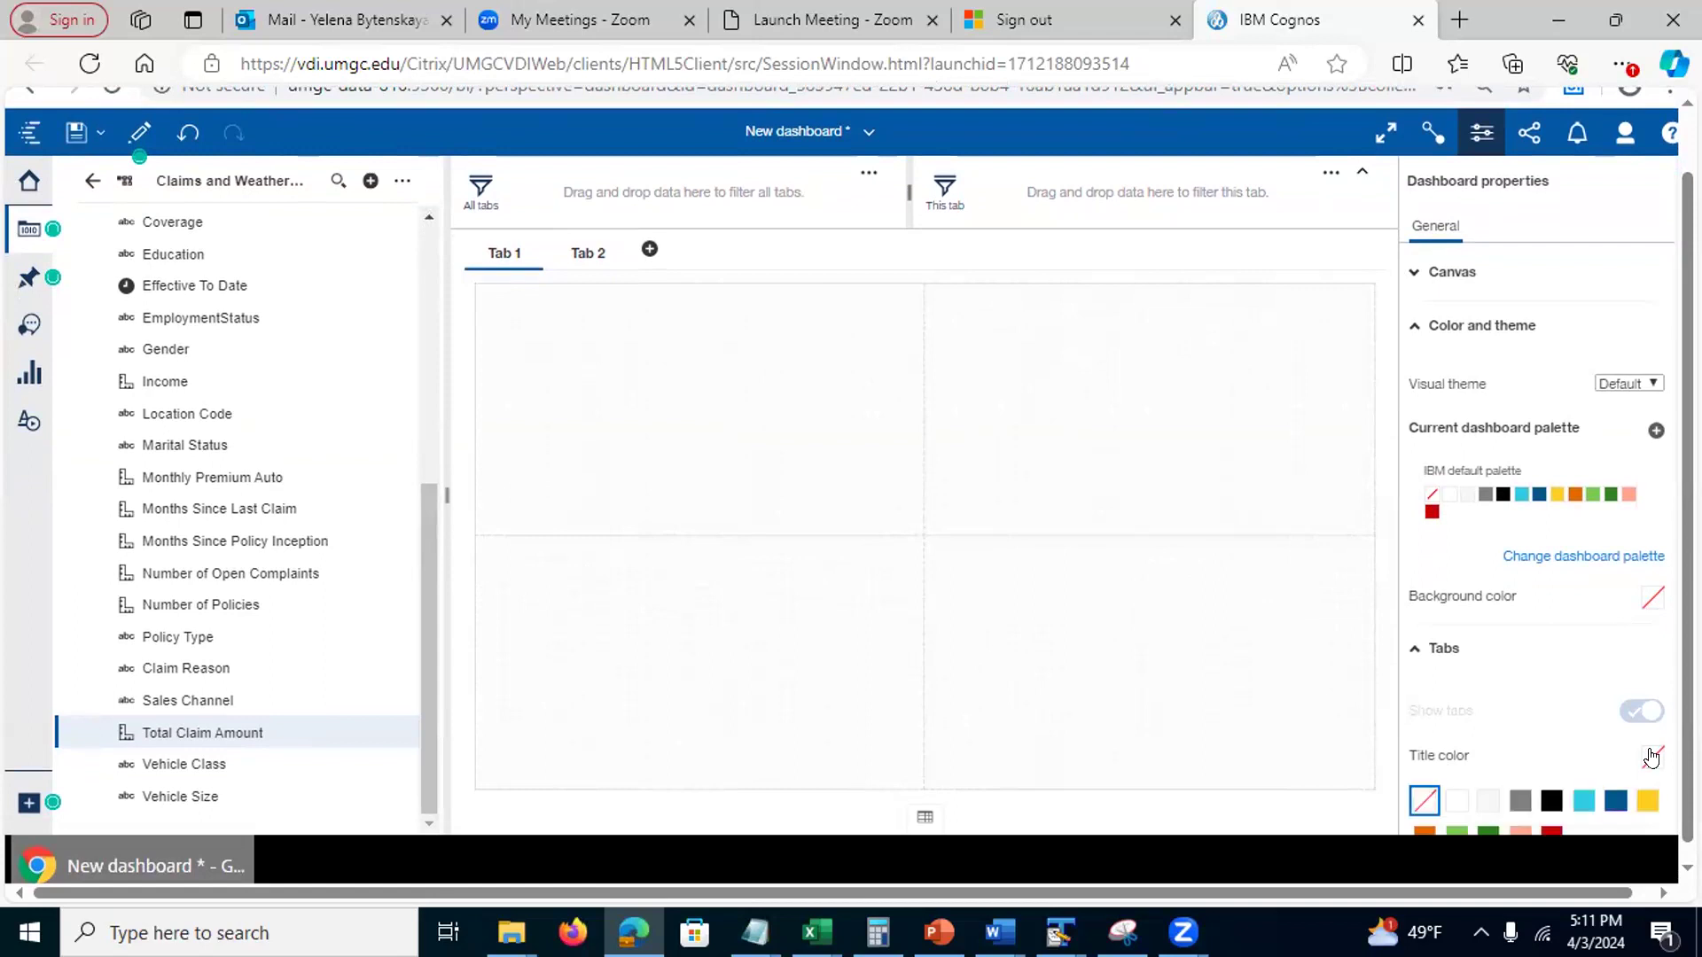
click(1551, 831)
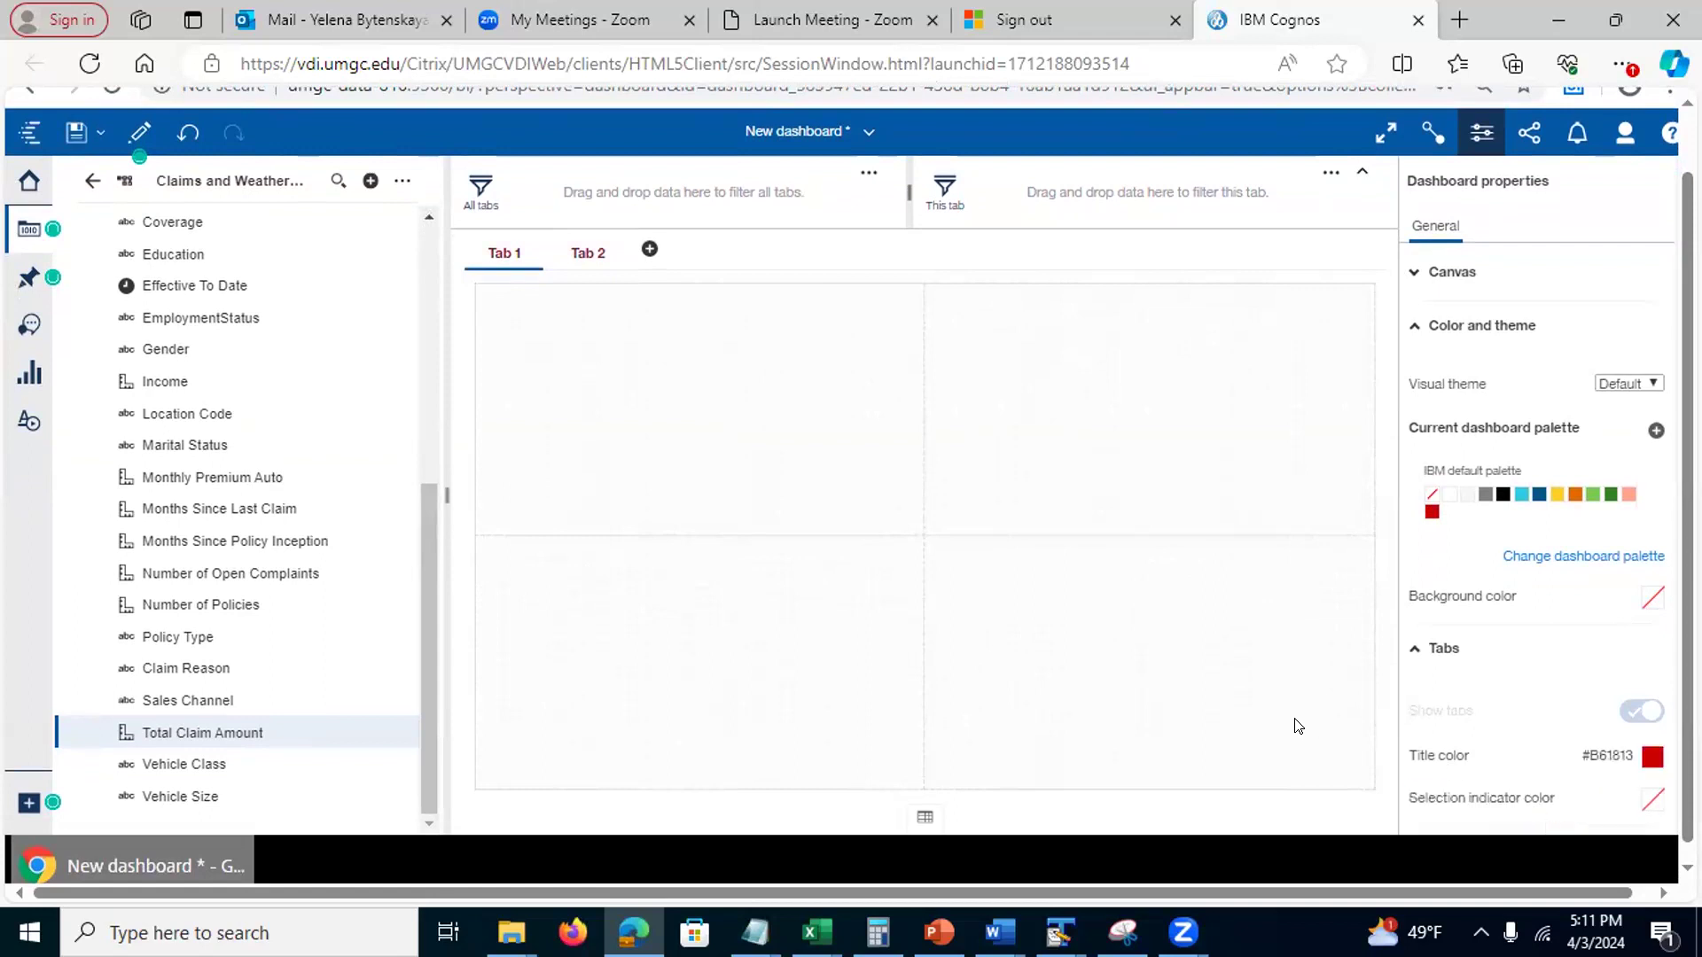
click(1650, 802)
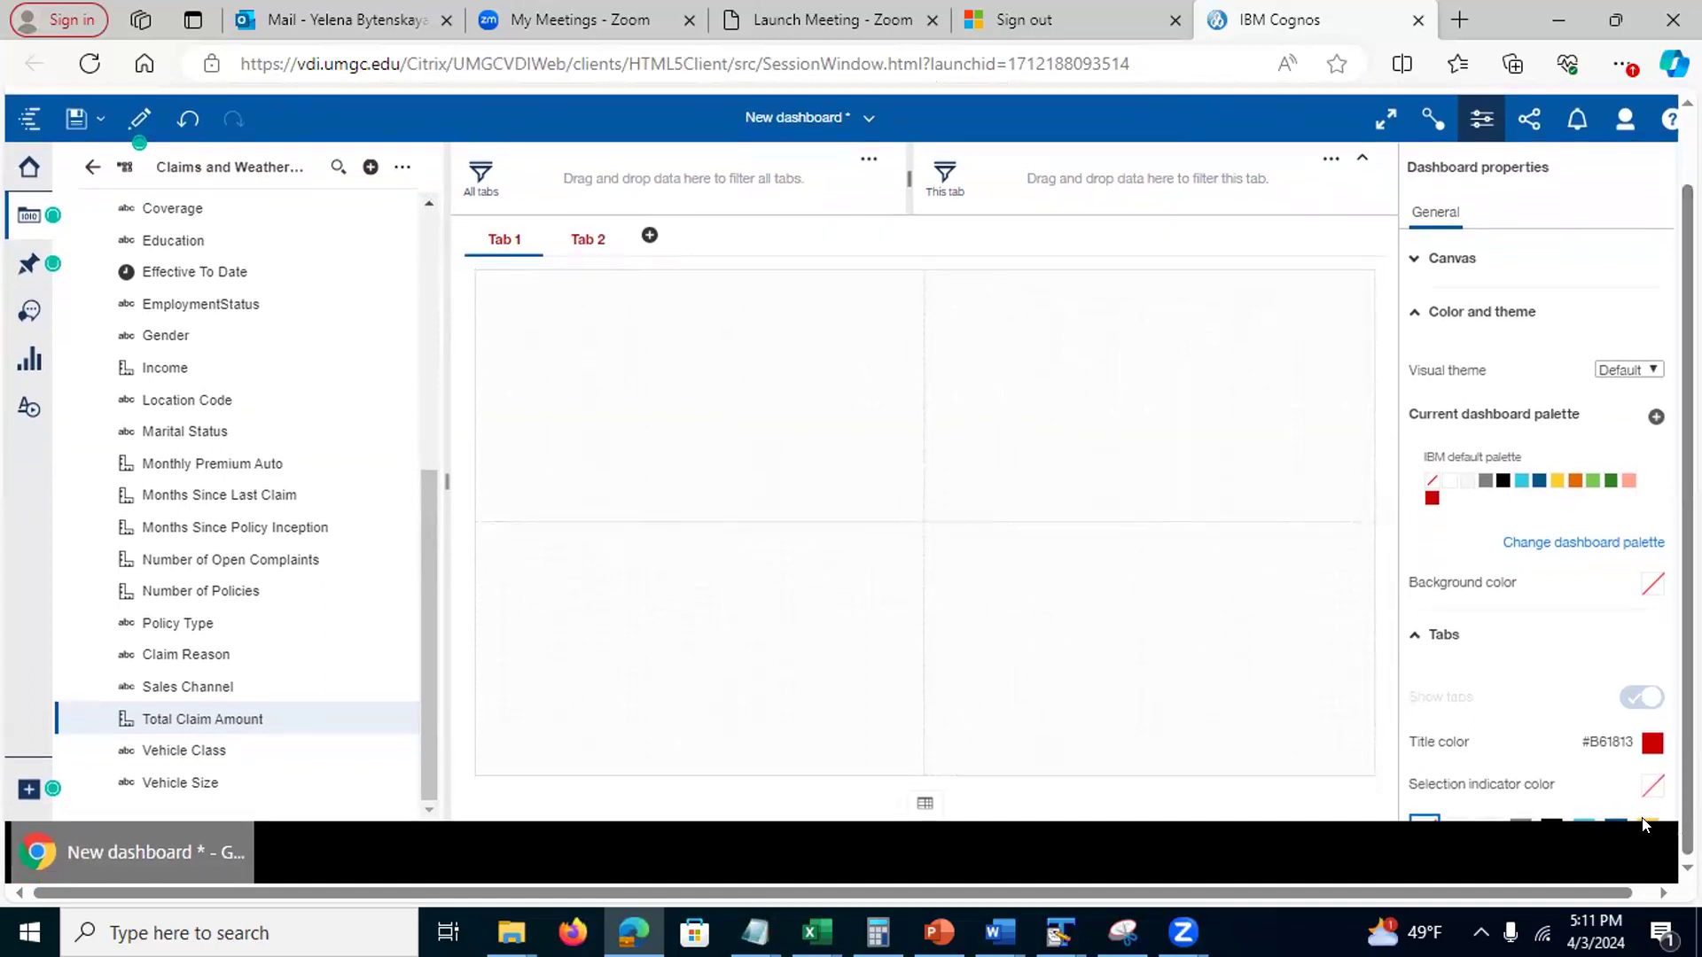
click(1582, 823)
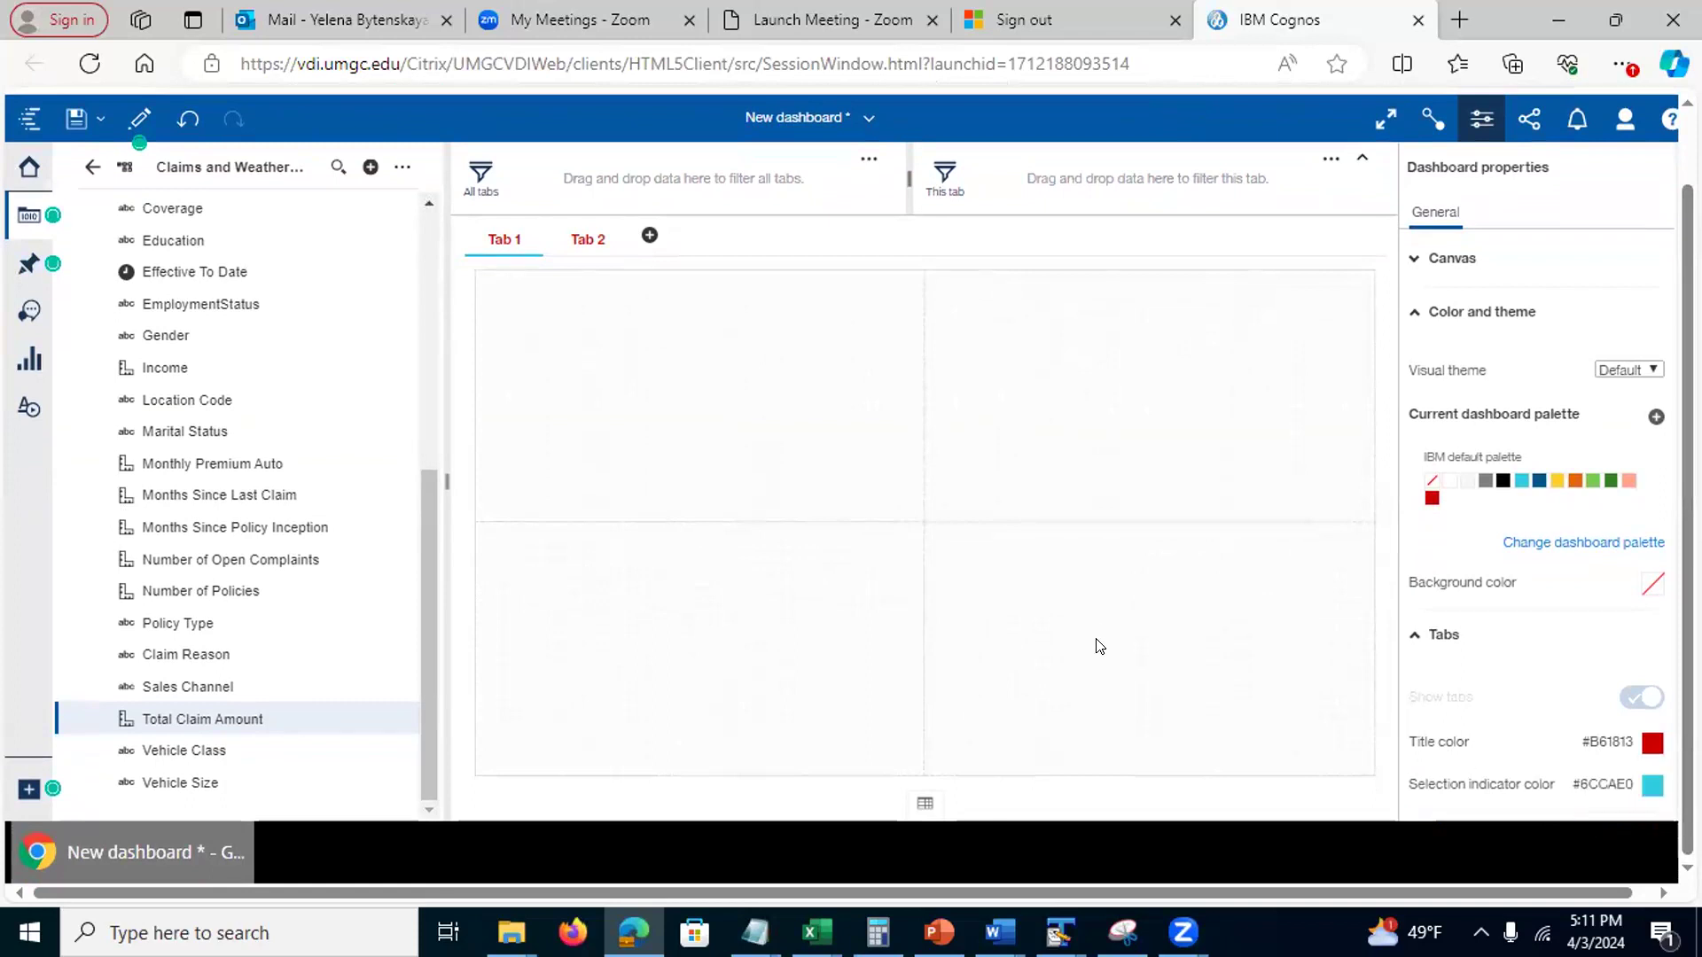
click(1662, 787)
mouse_move(1687, 266)
mouse_down()
mouse_move(1688, 212)
mouse_move(1687, 233)
mouse_up()
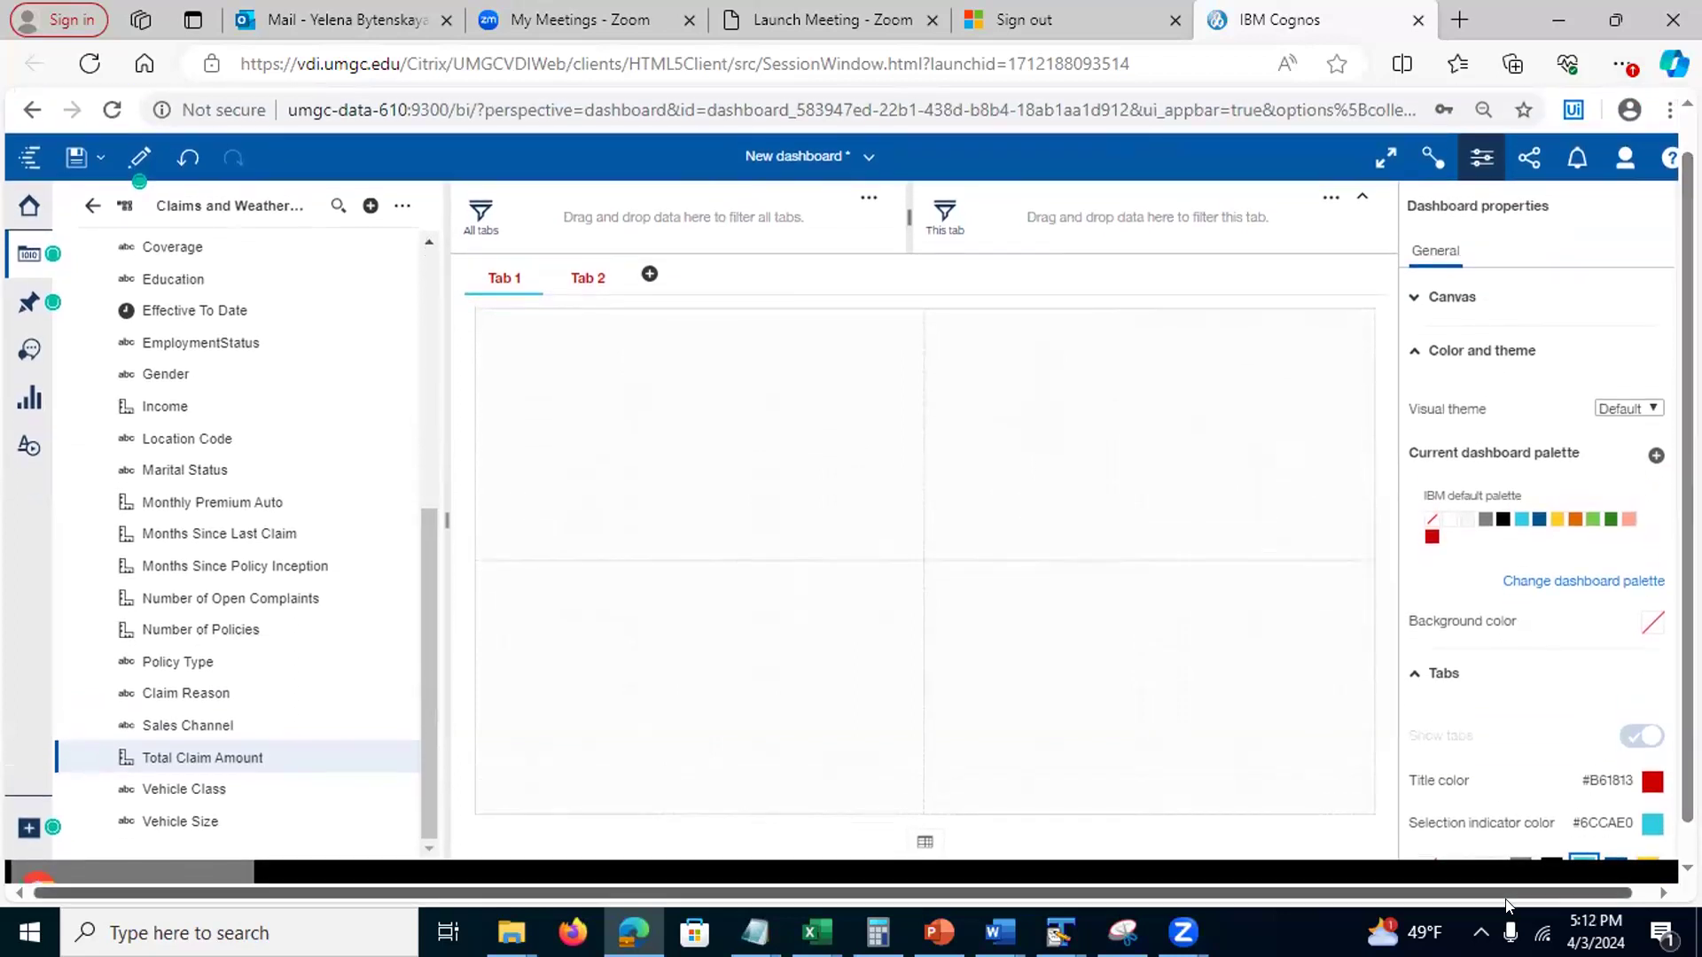
scroll(910, 535, up, 2)
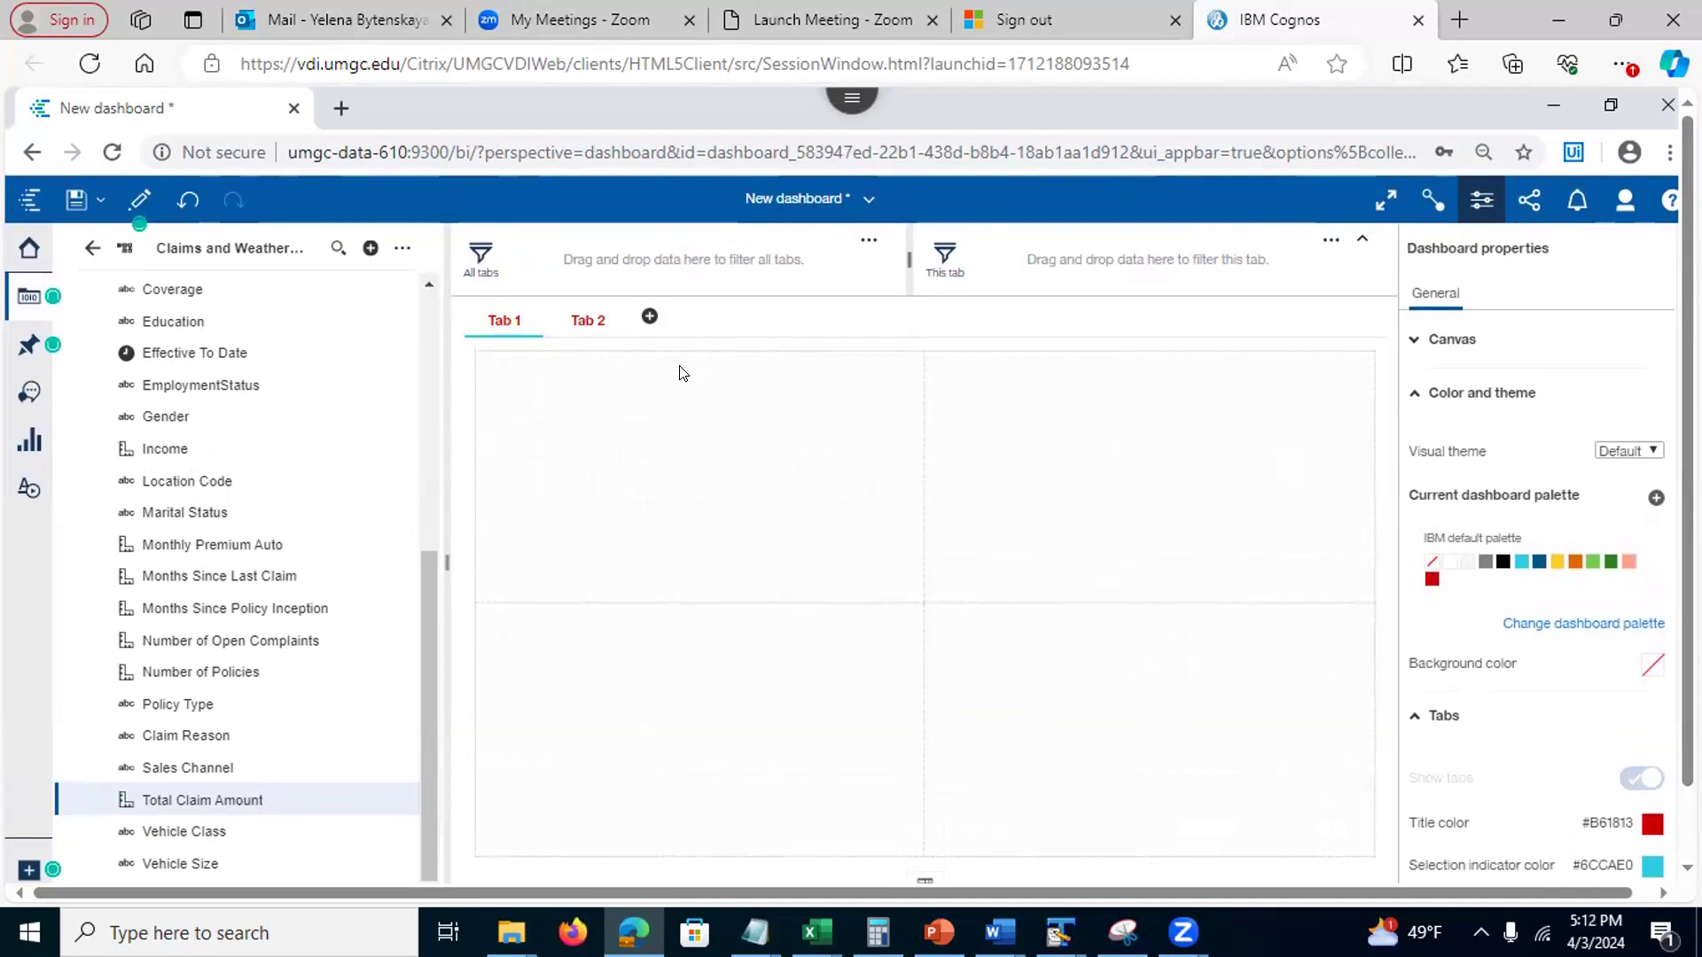
drag(426, 592, 408, 344)
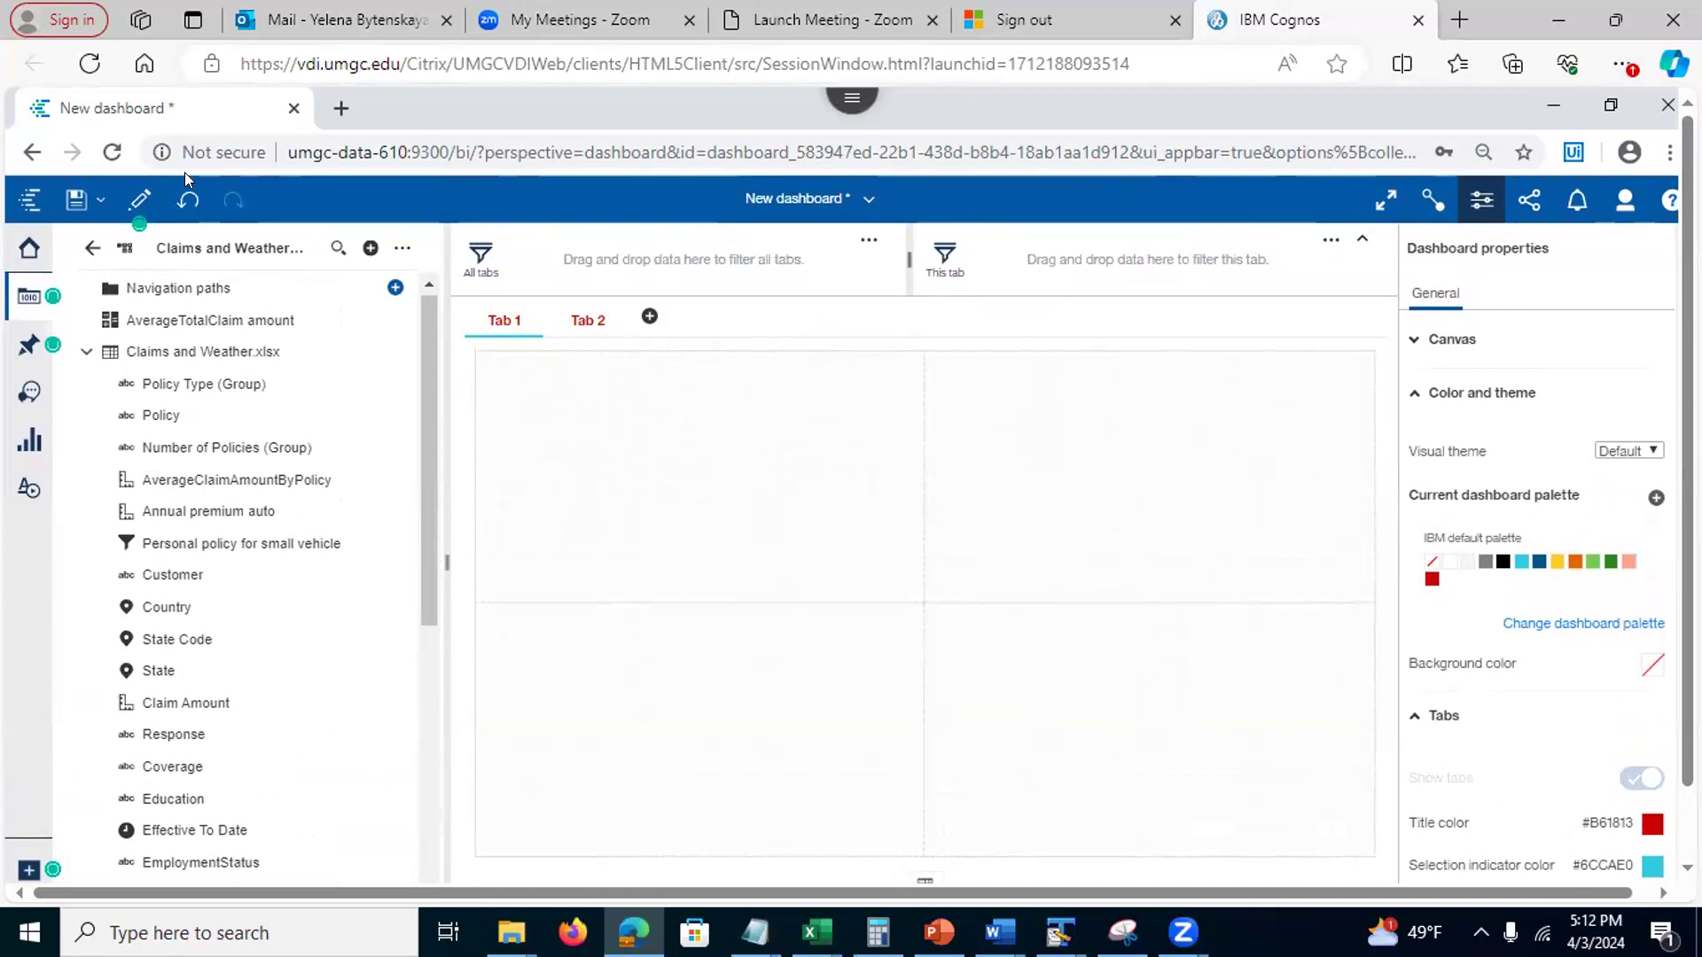
click(71, 200)
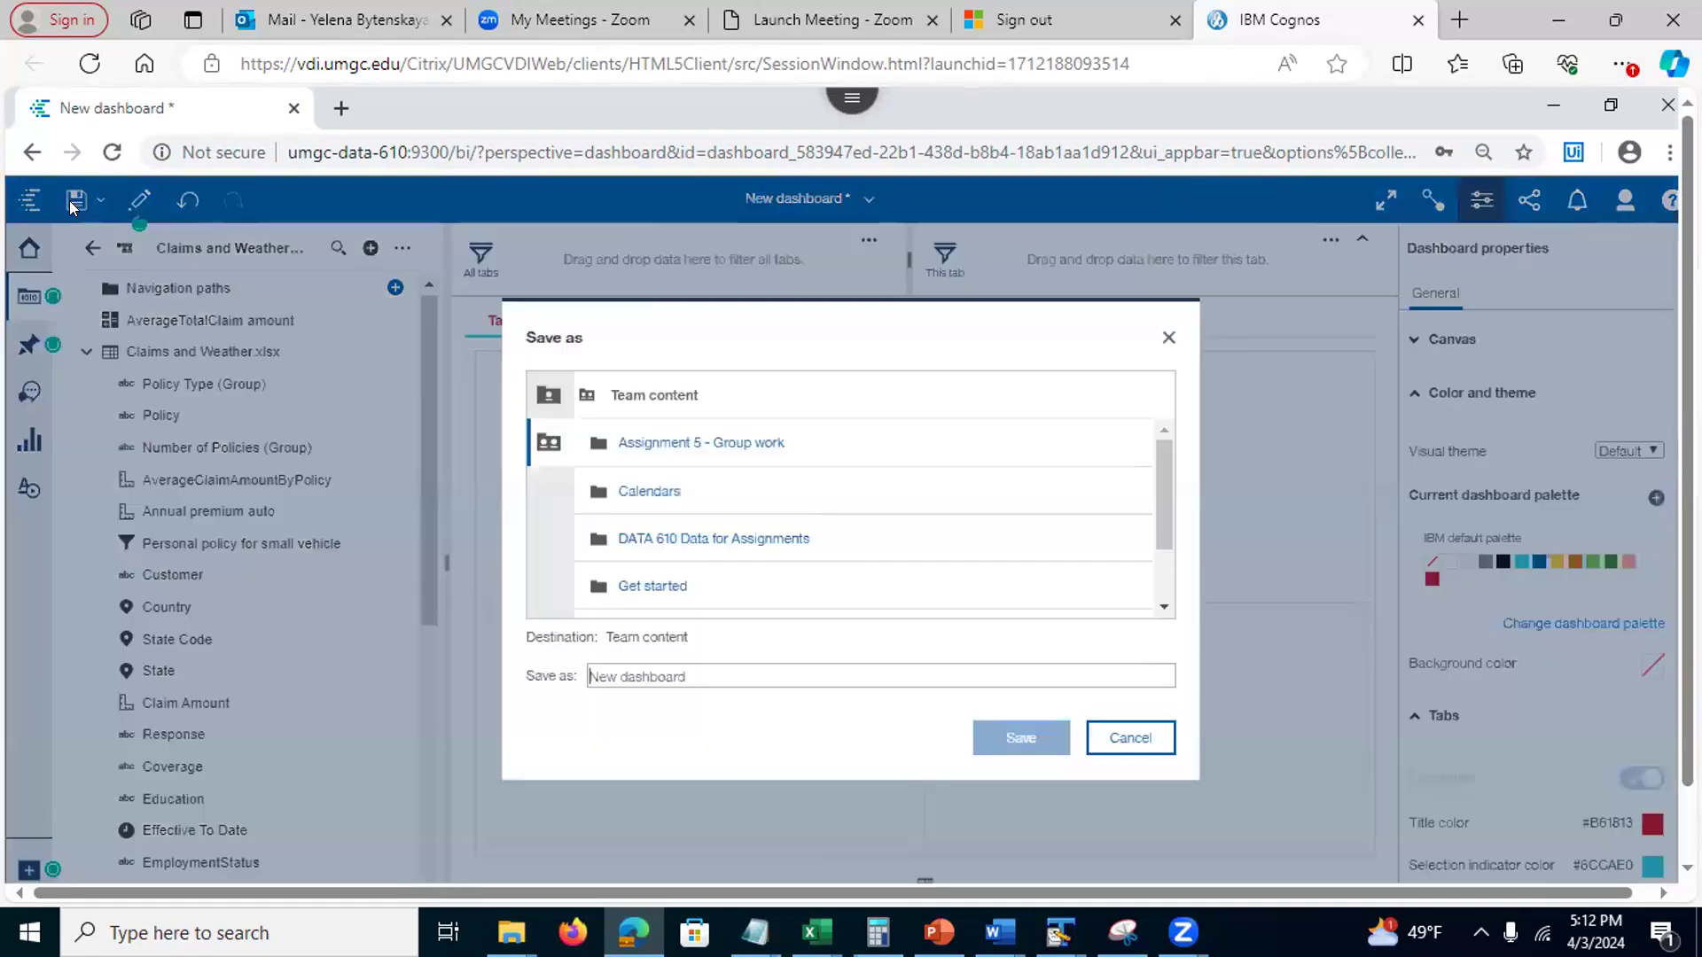
click(542, 399)
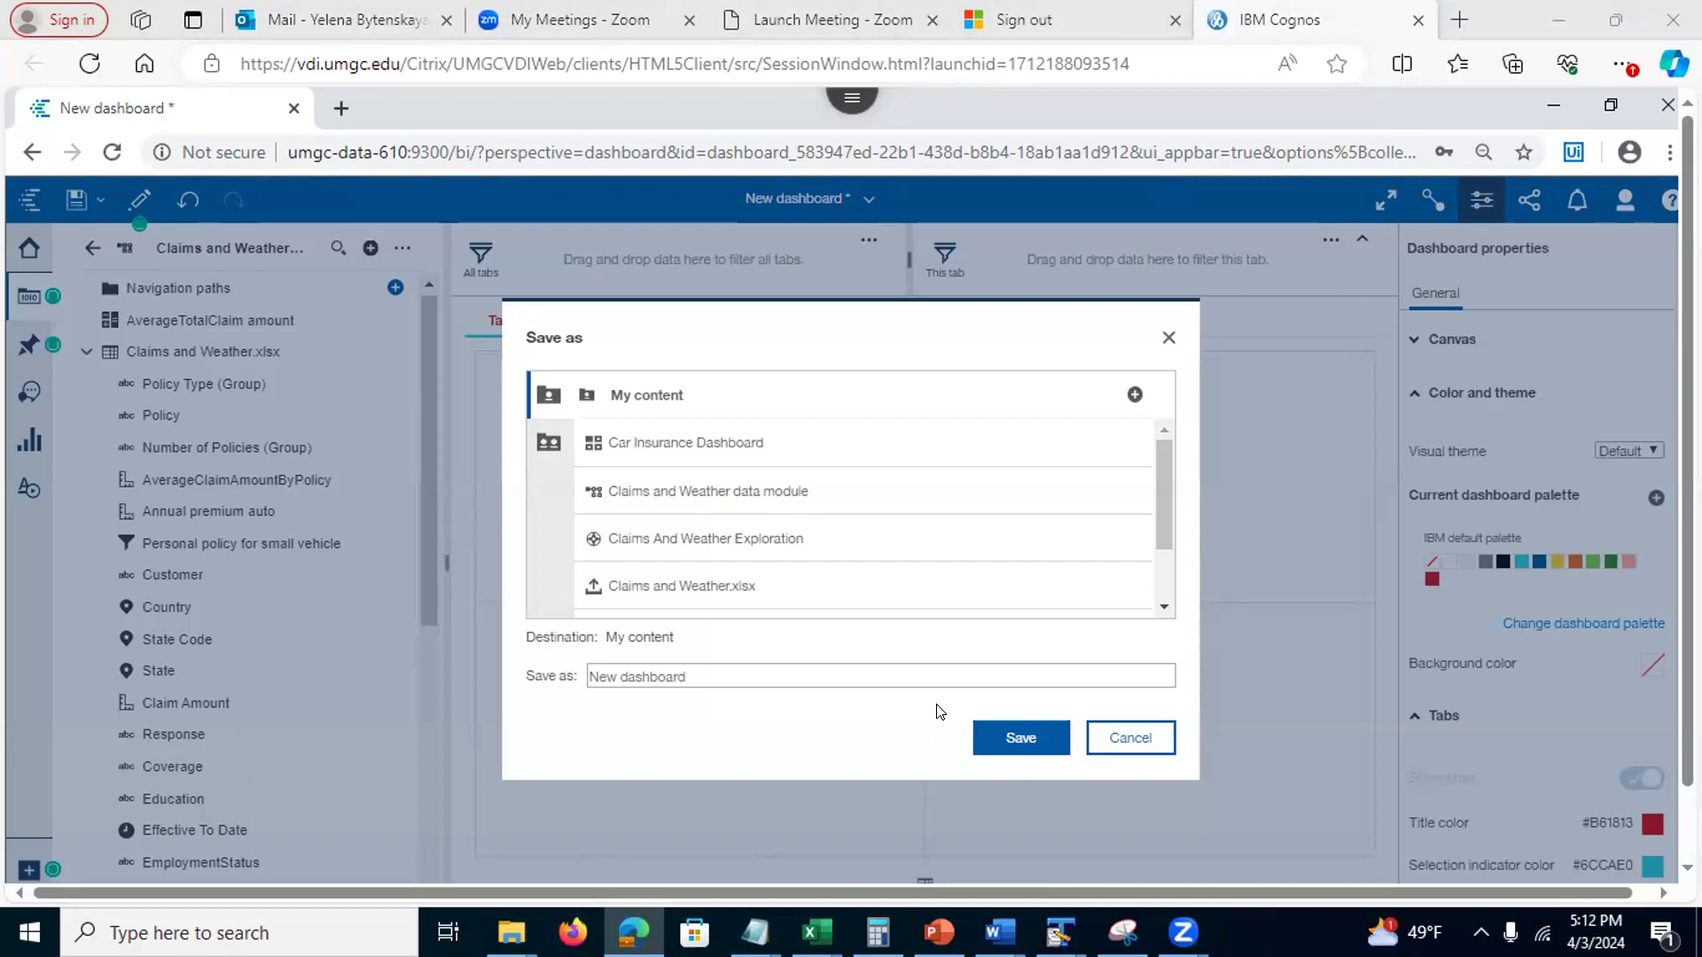
click(1143, 738)
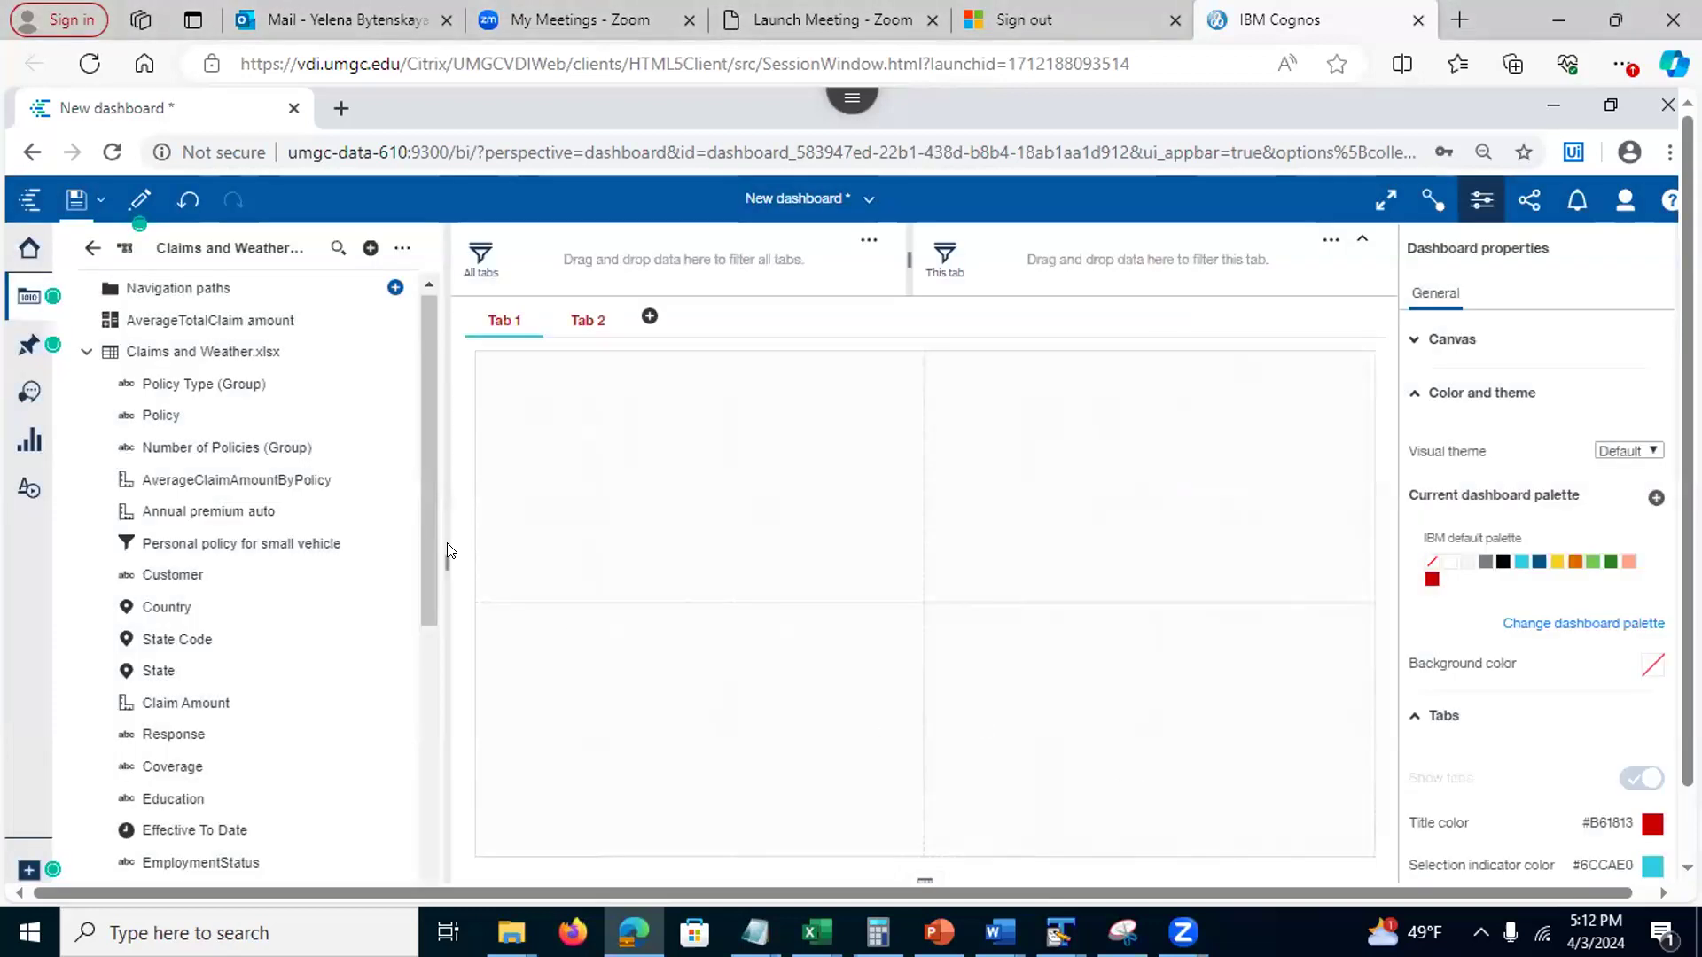
Check the Policy field's properties, close dashboard properties, and bring up Save as
click(388, 417)
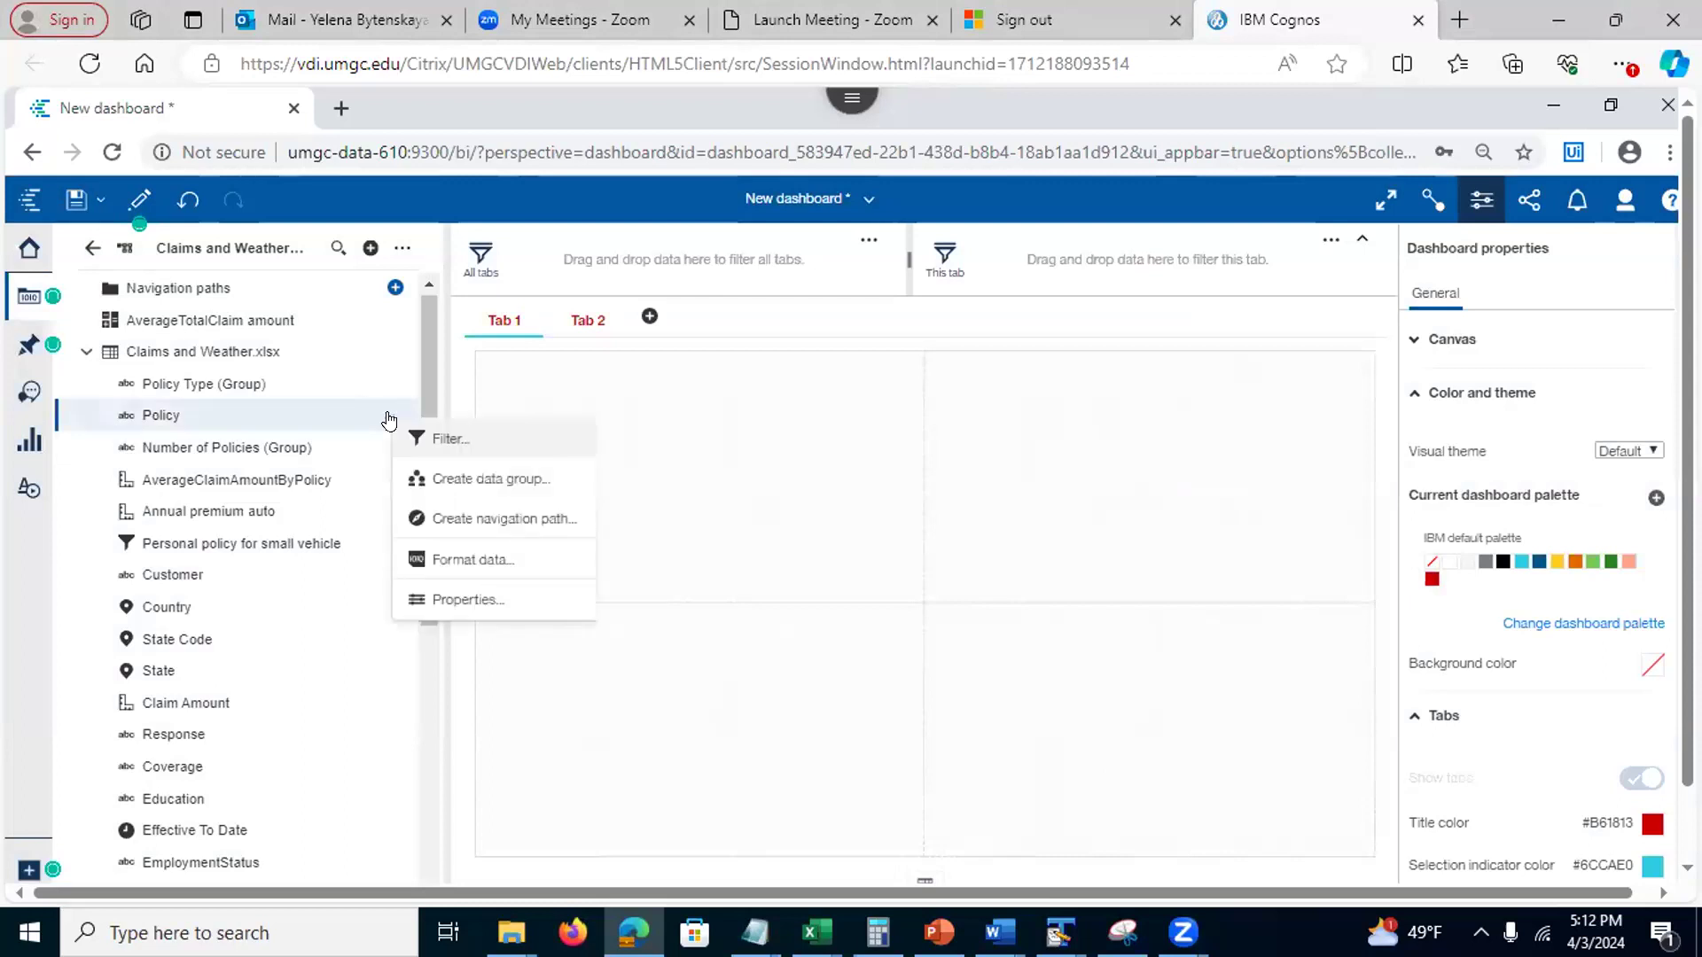
click(427, 601)
click(1065, 764)
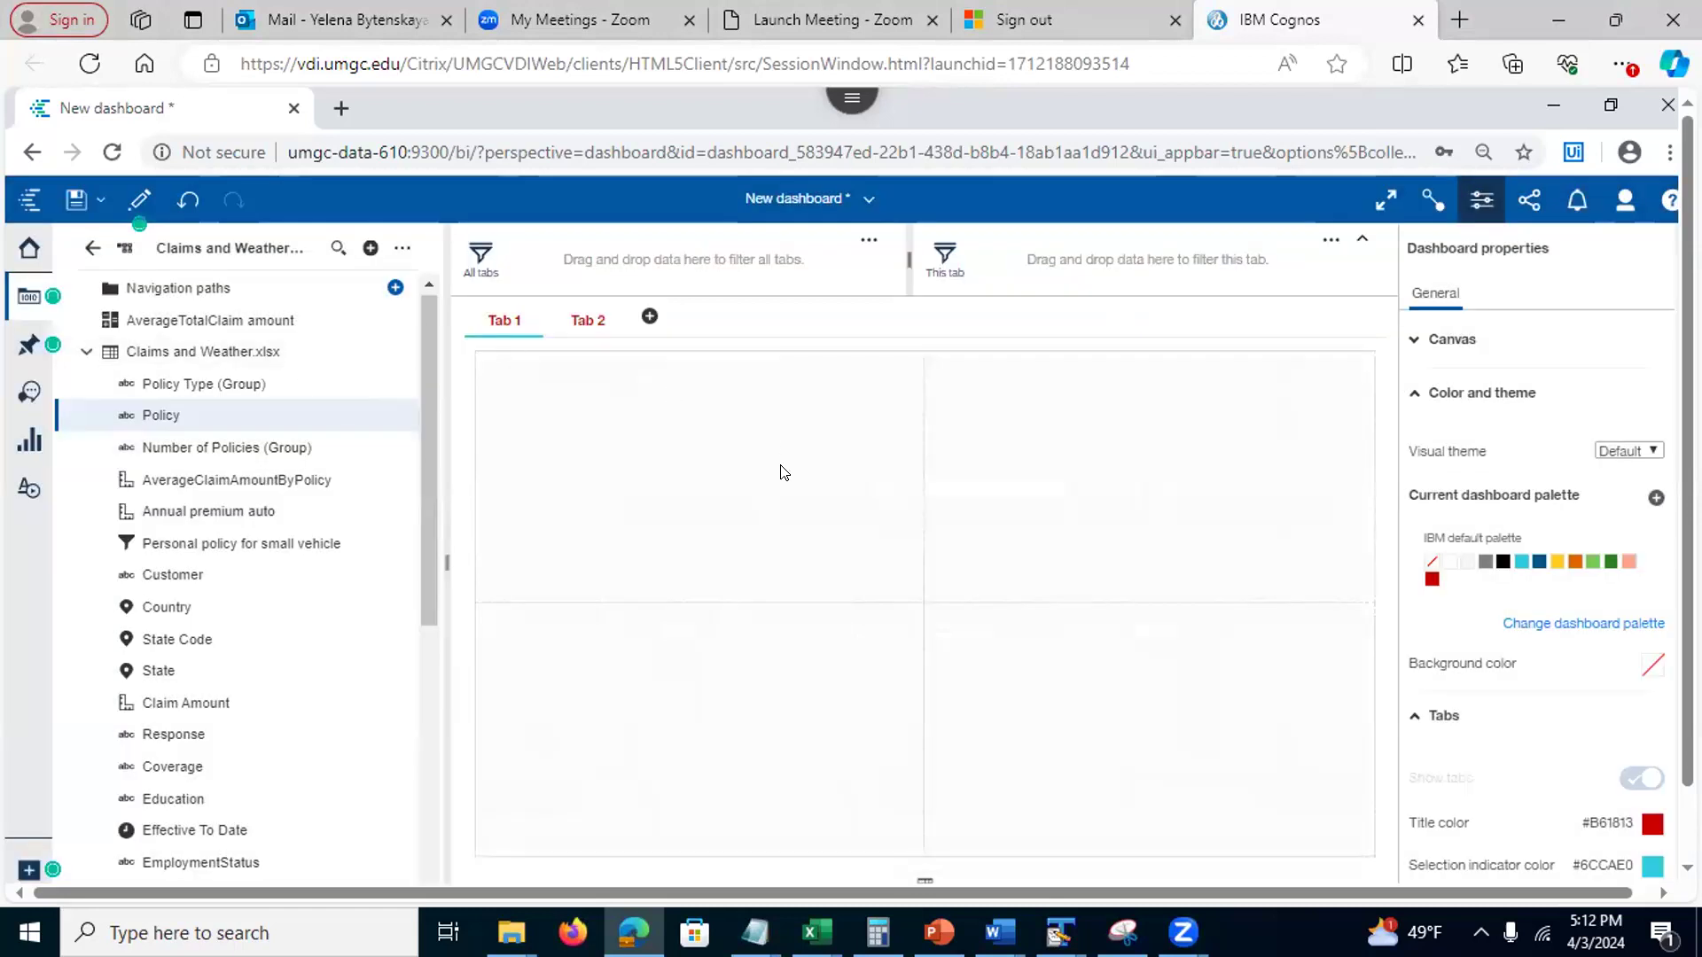
click(1481, 199)
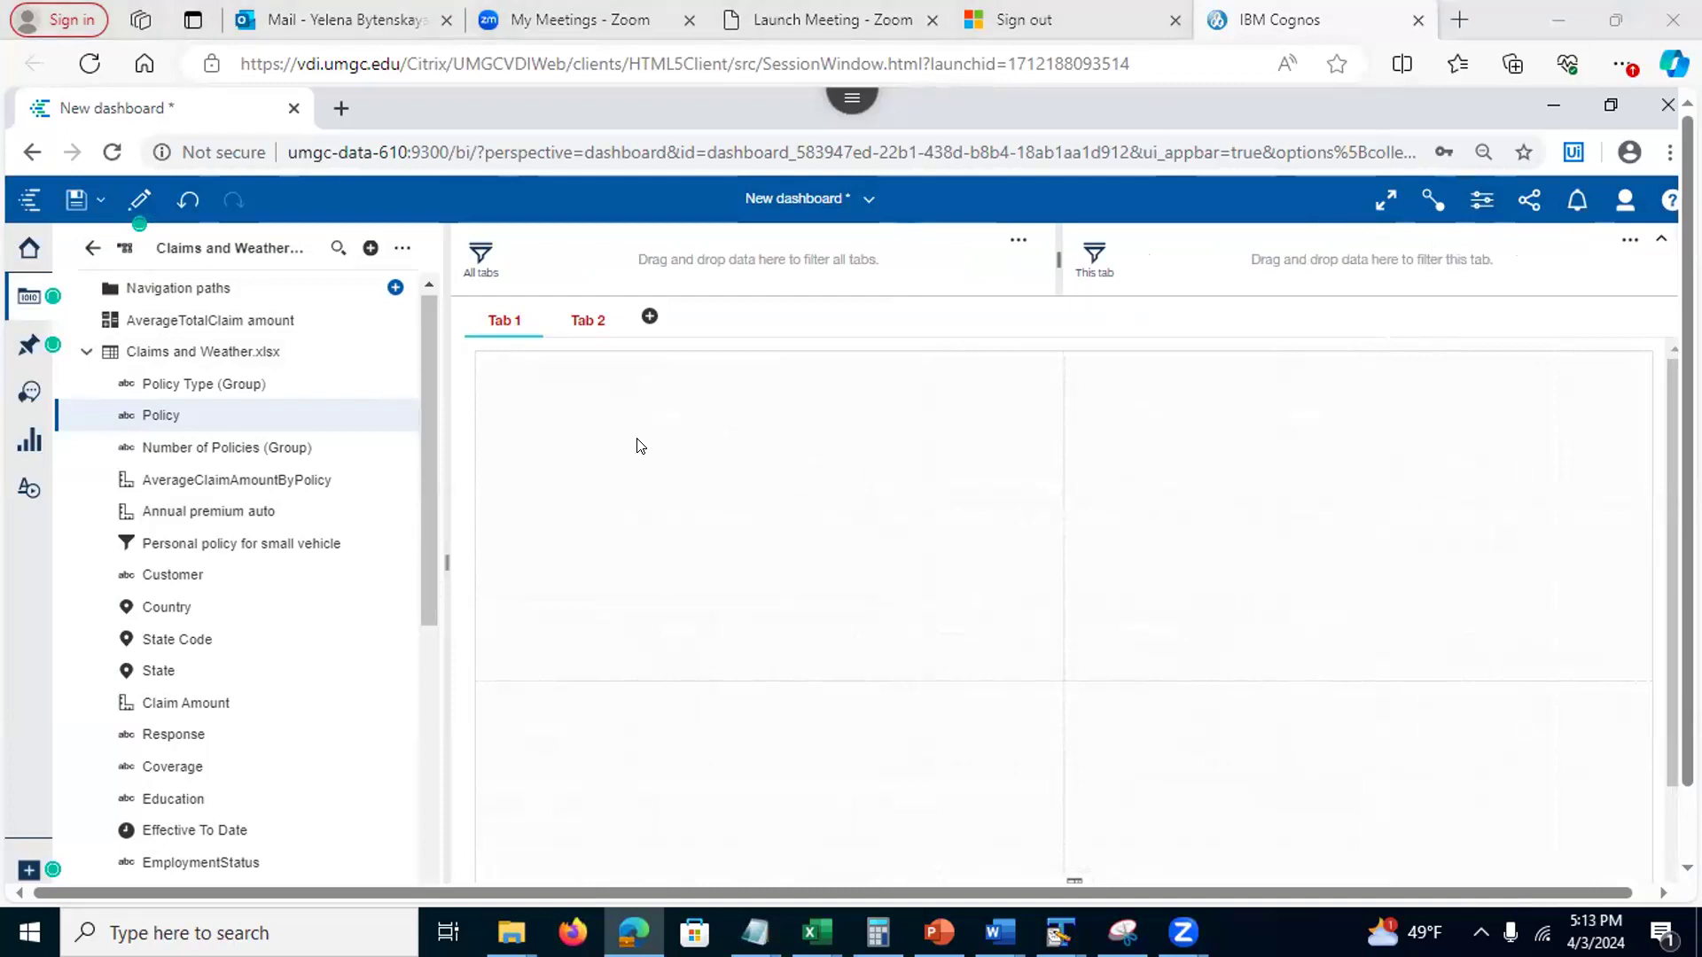
click(77, 202)
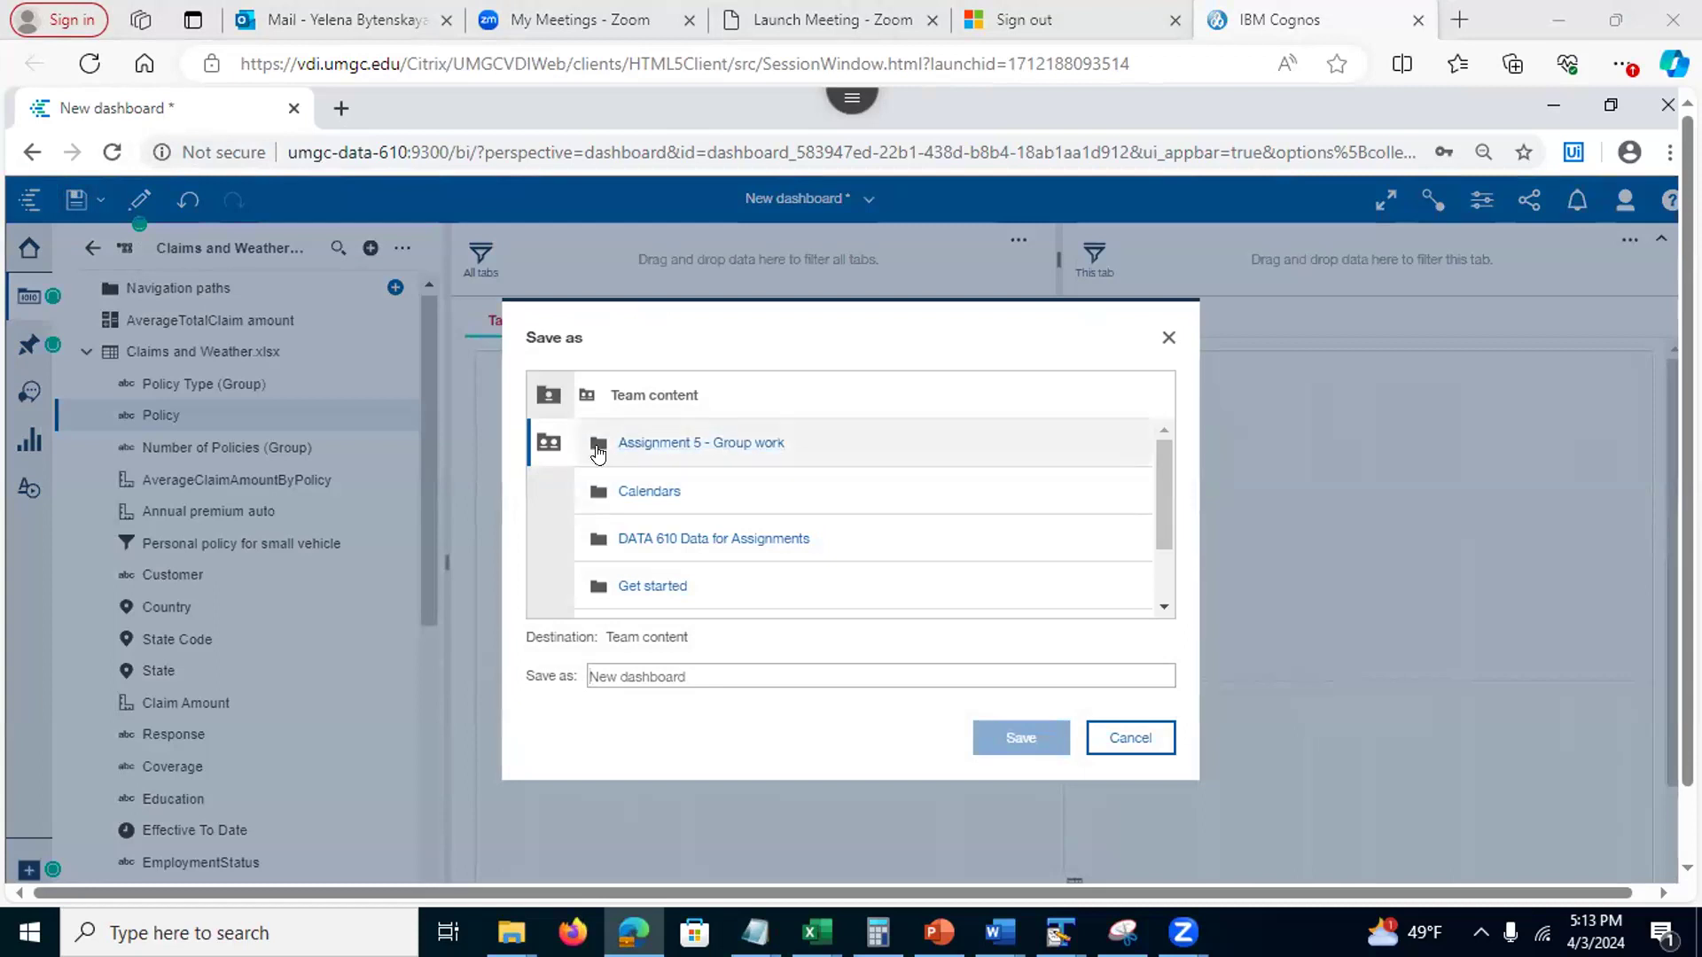
Save the dashboard into My content under the name 'Cars Dashboard'
click(548, 395)
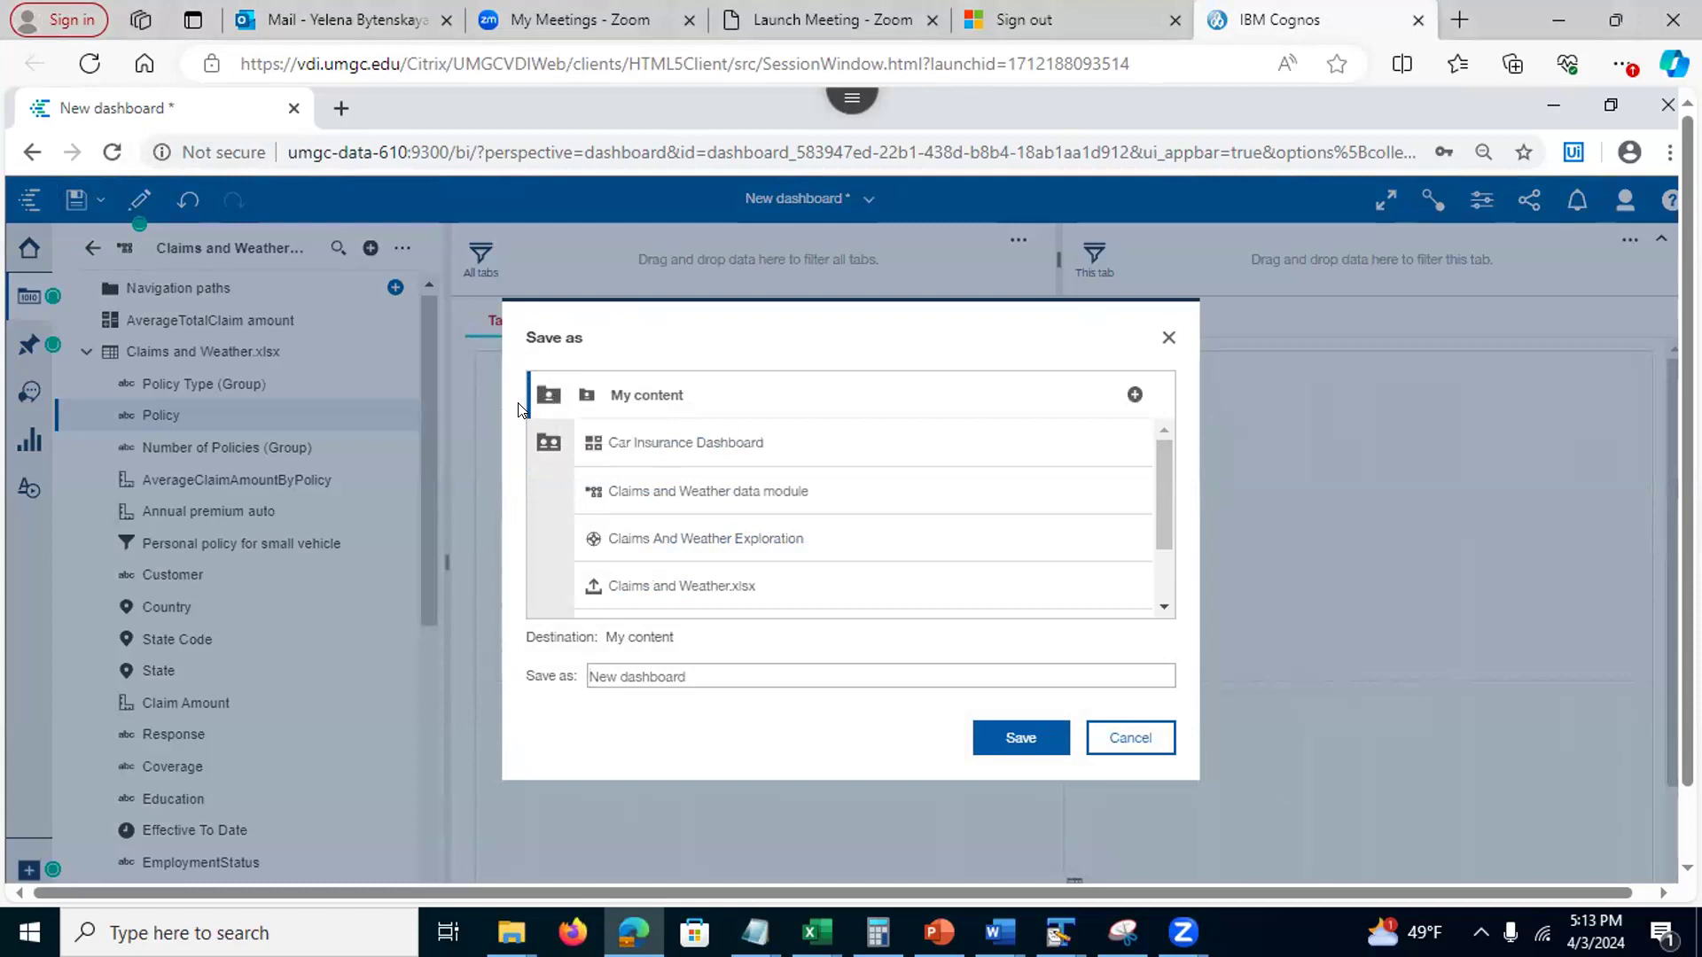
drag(696, 675, 567, 670)
key(BackSpace)
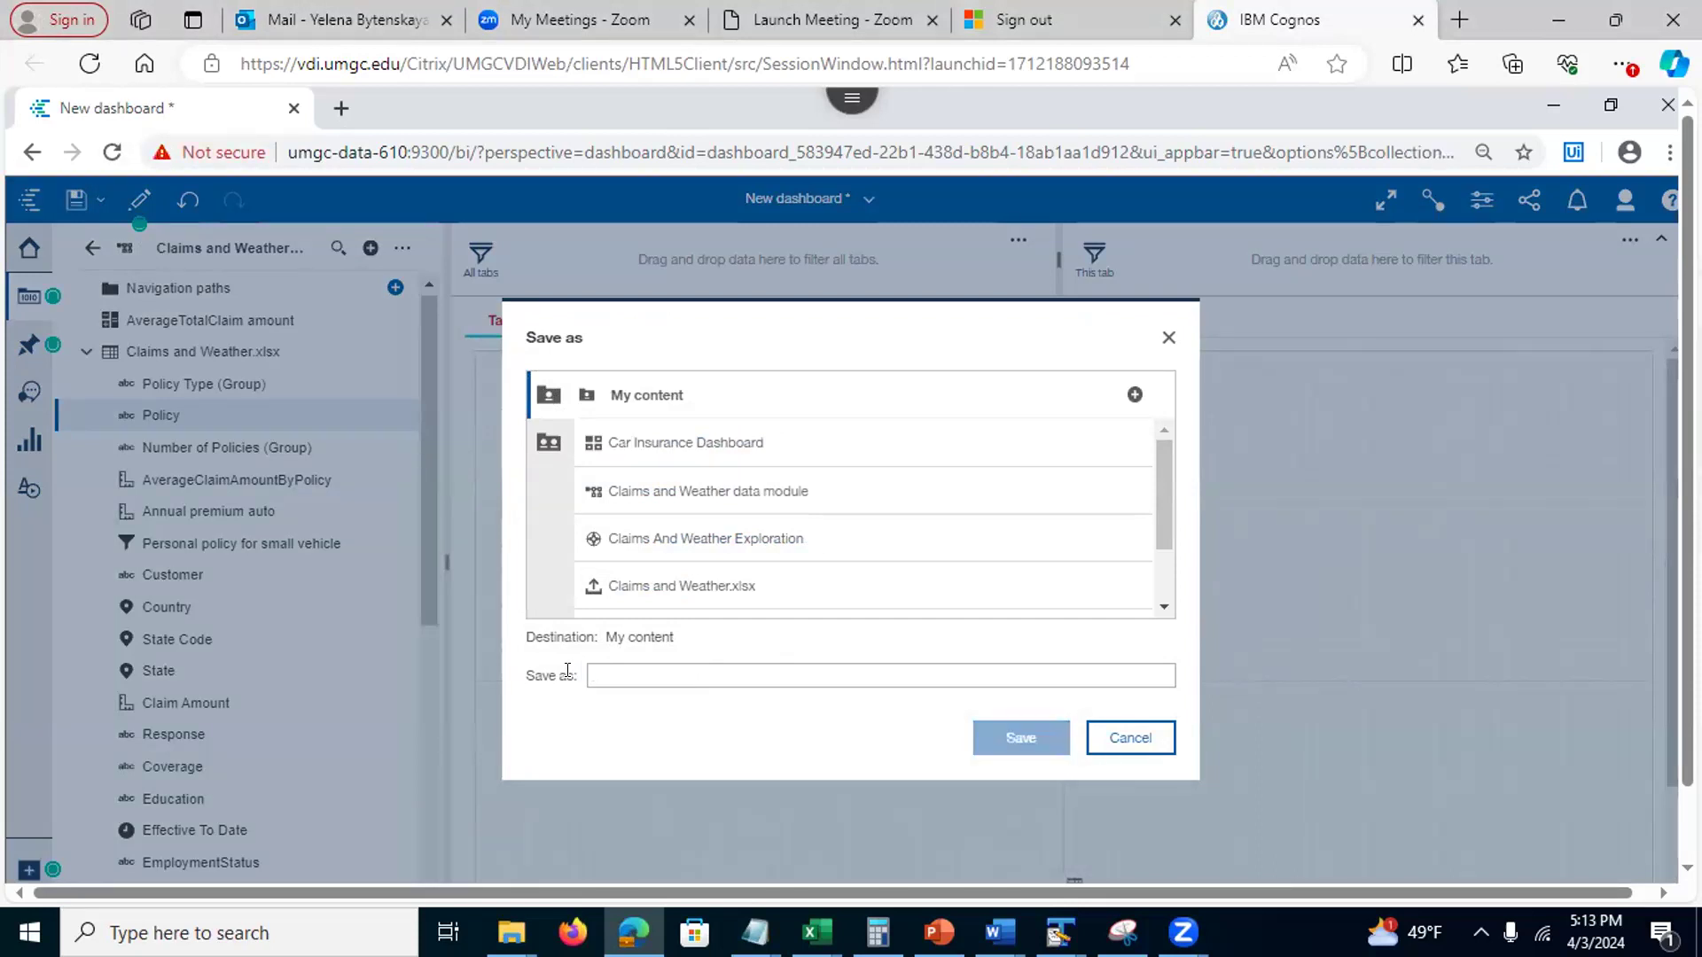
text(Cars Dash)
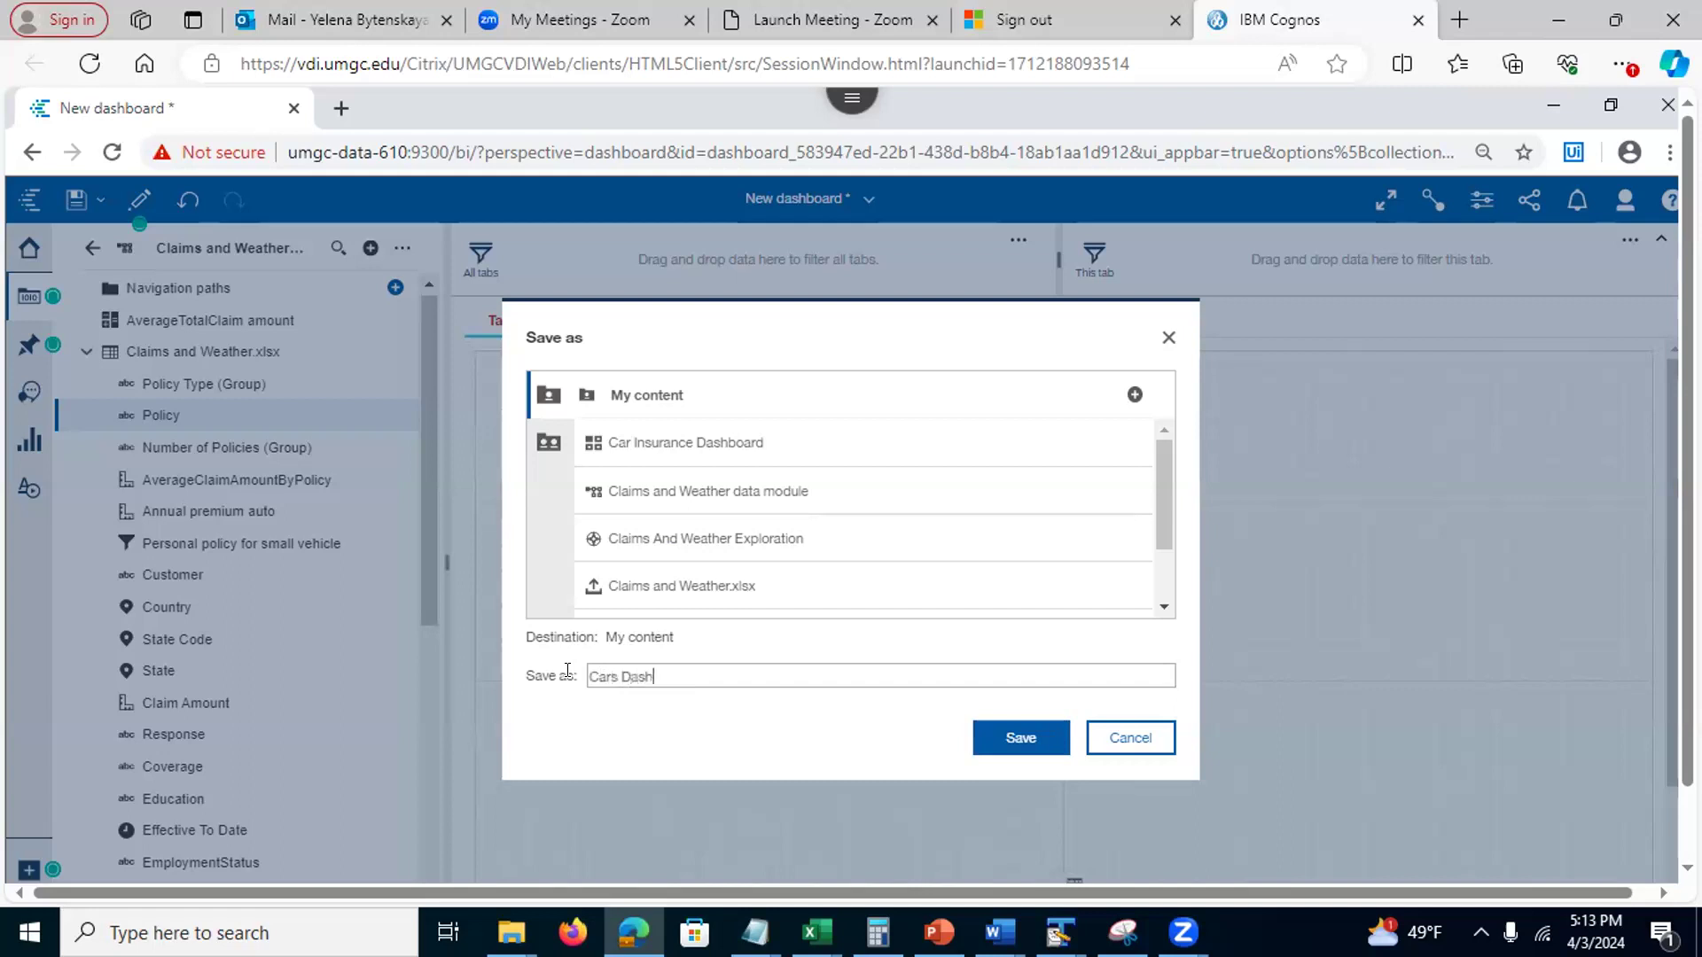
text(boord)
click(1010, 739)
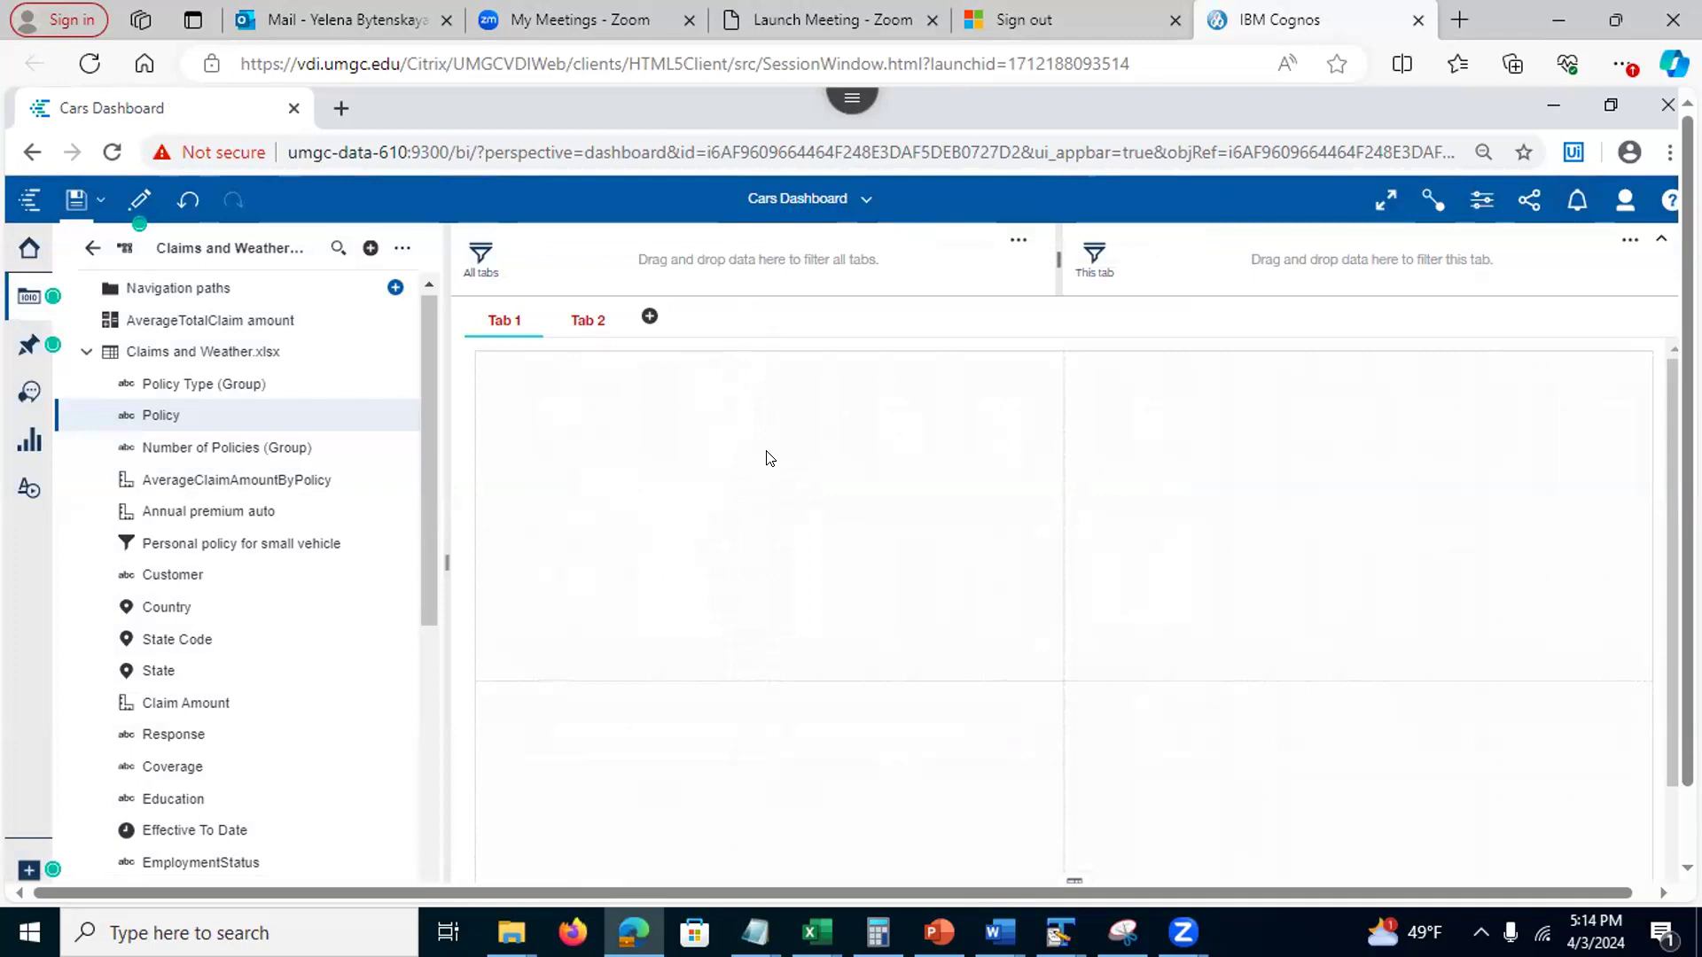
Pin the Total Claim Amount driver analysis from Claims And Weather Exploration, then return to Cars Dashboard
click(866, 198)
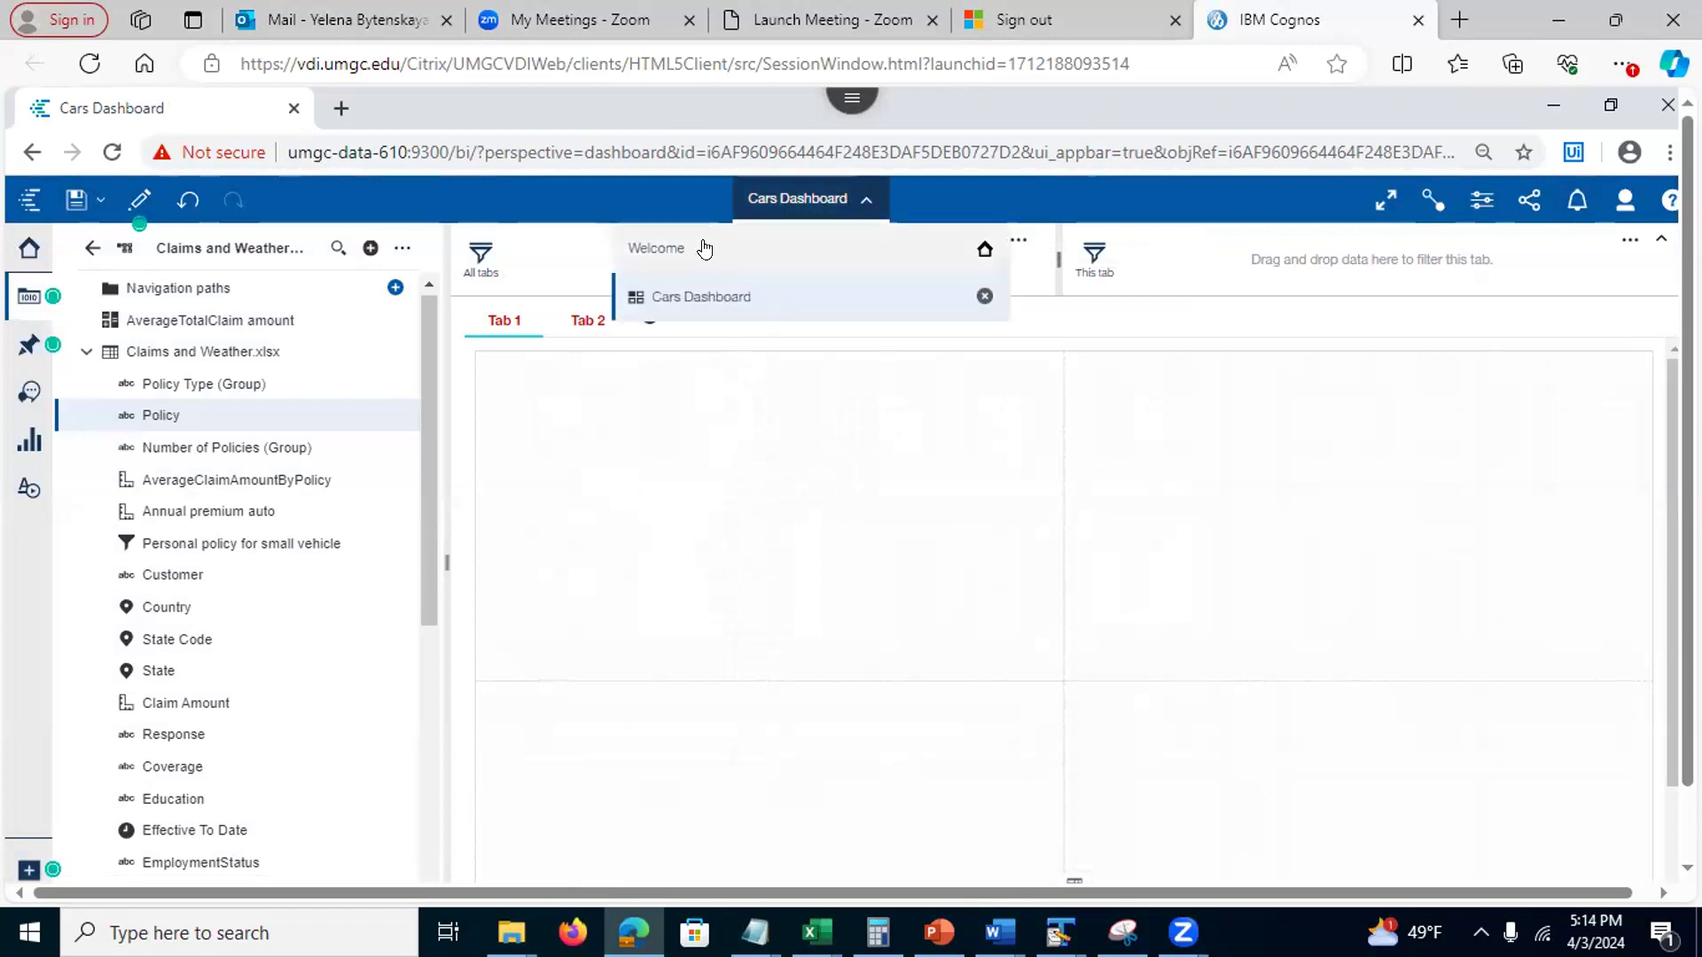
click(707, 249)
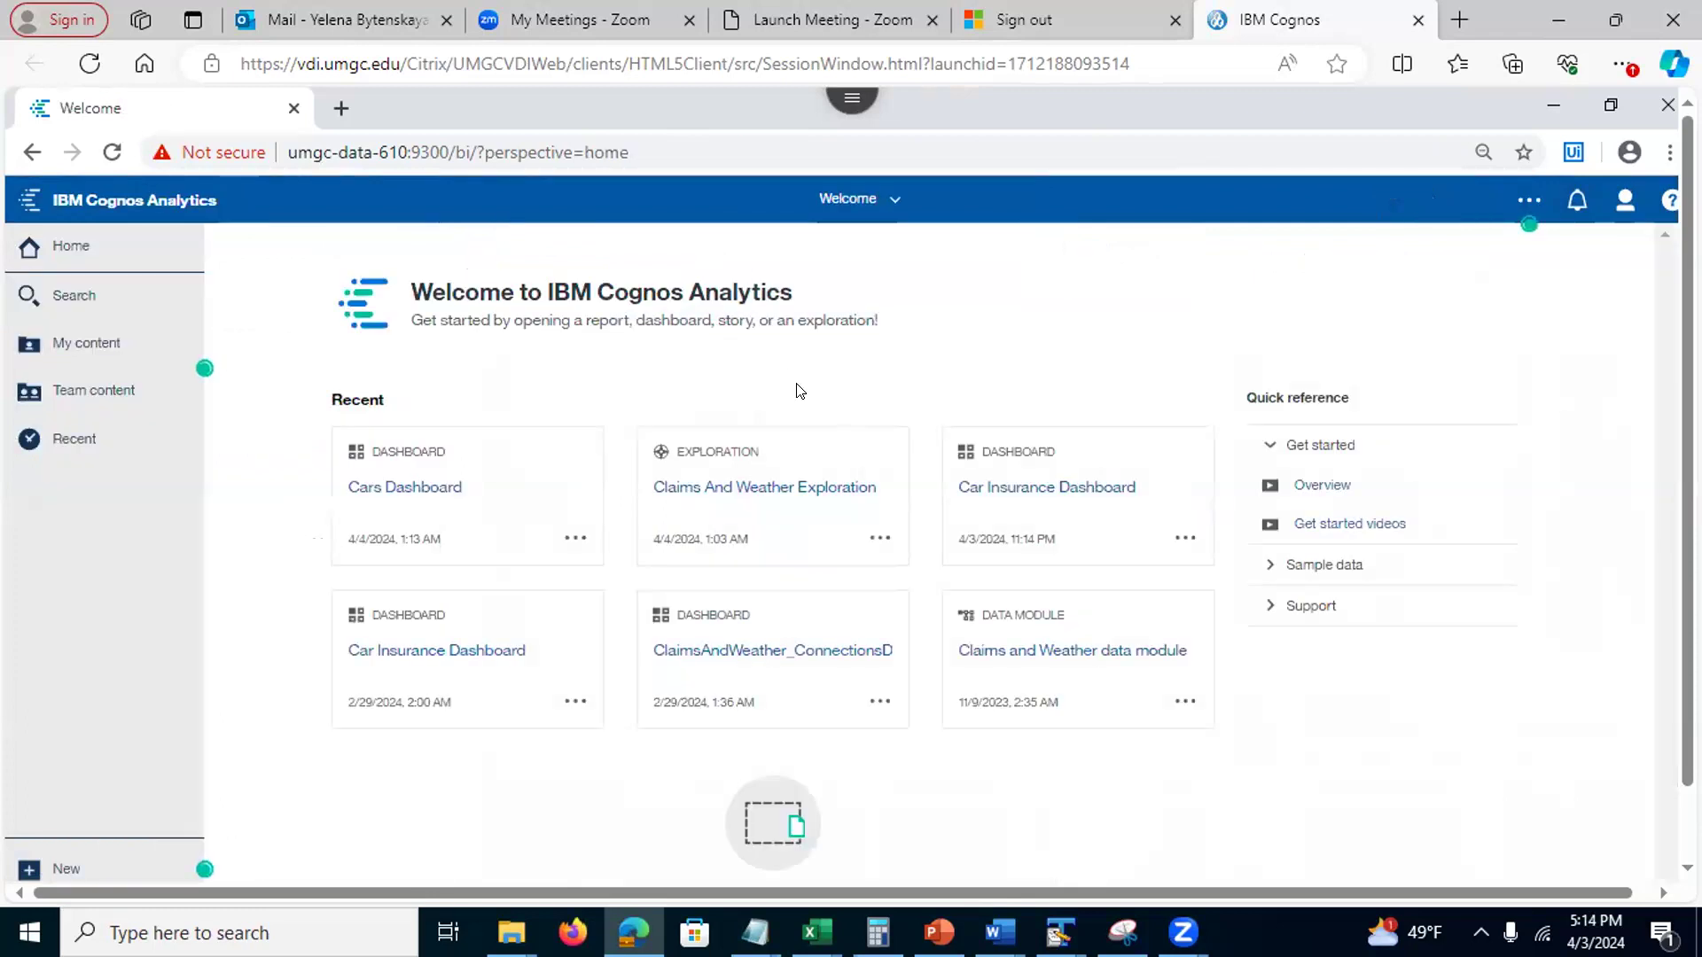
click(768, 517)
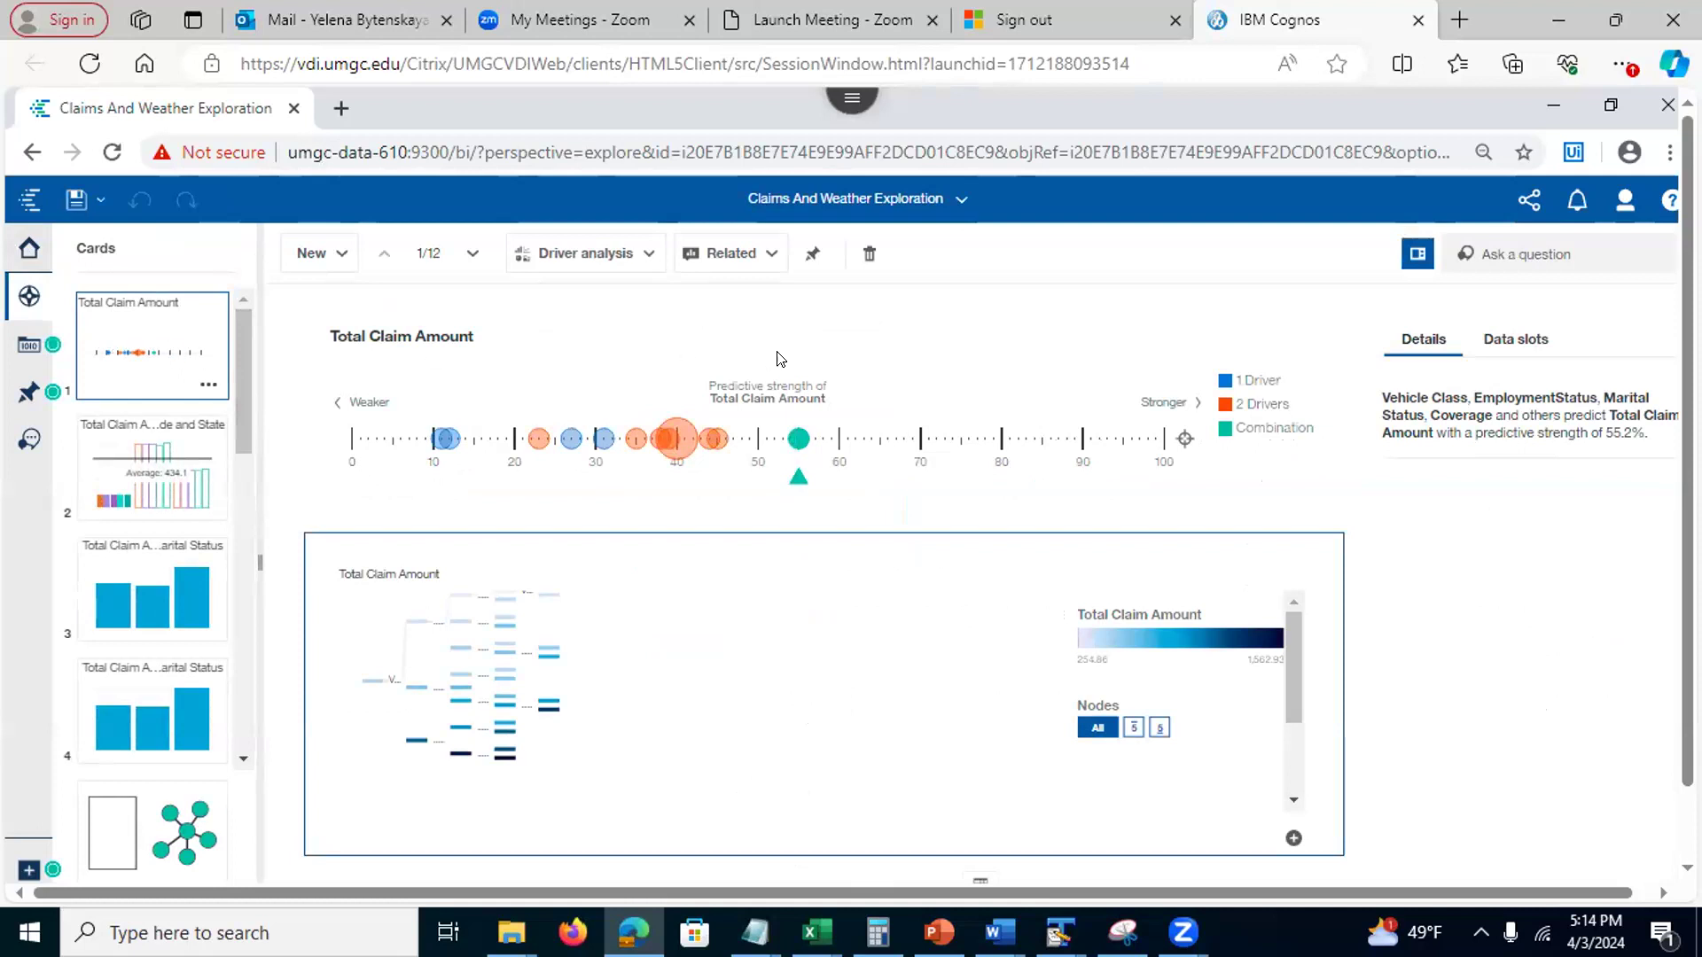
click(808, 258)
click(965, 195)
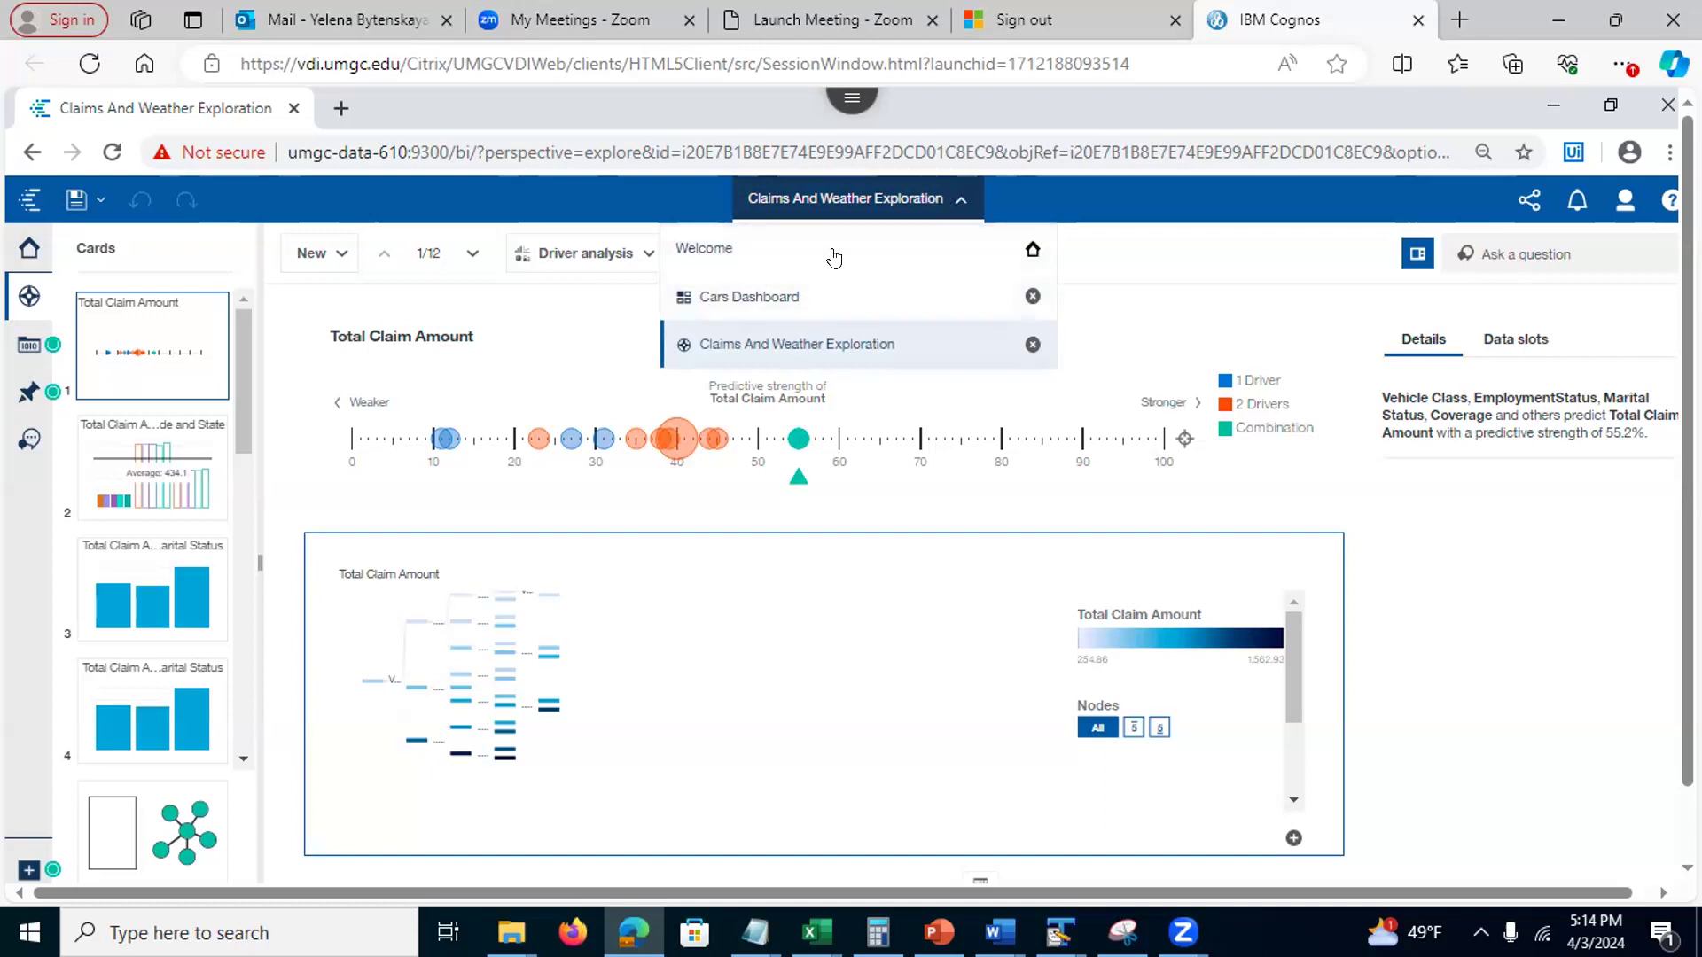
click(754, 296)
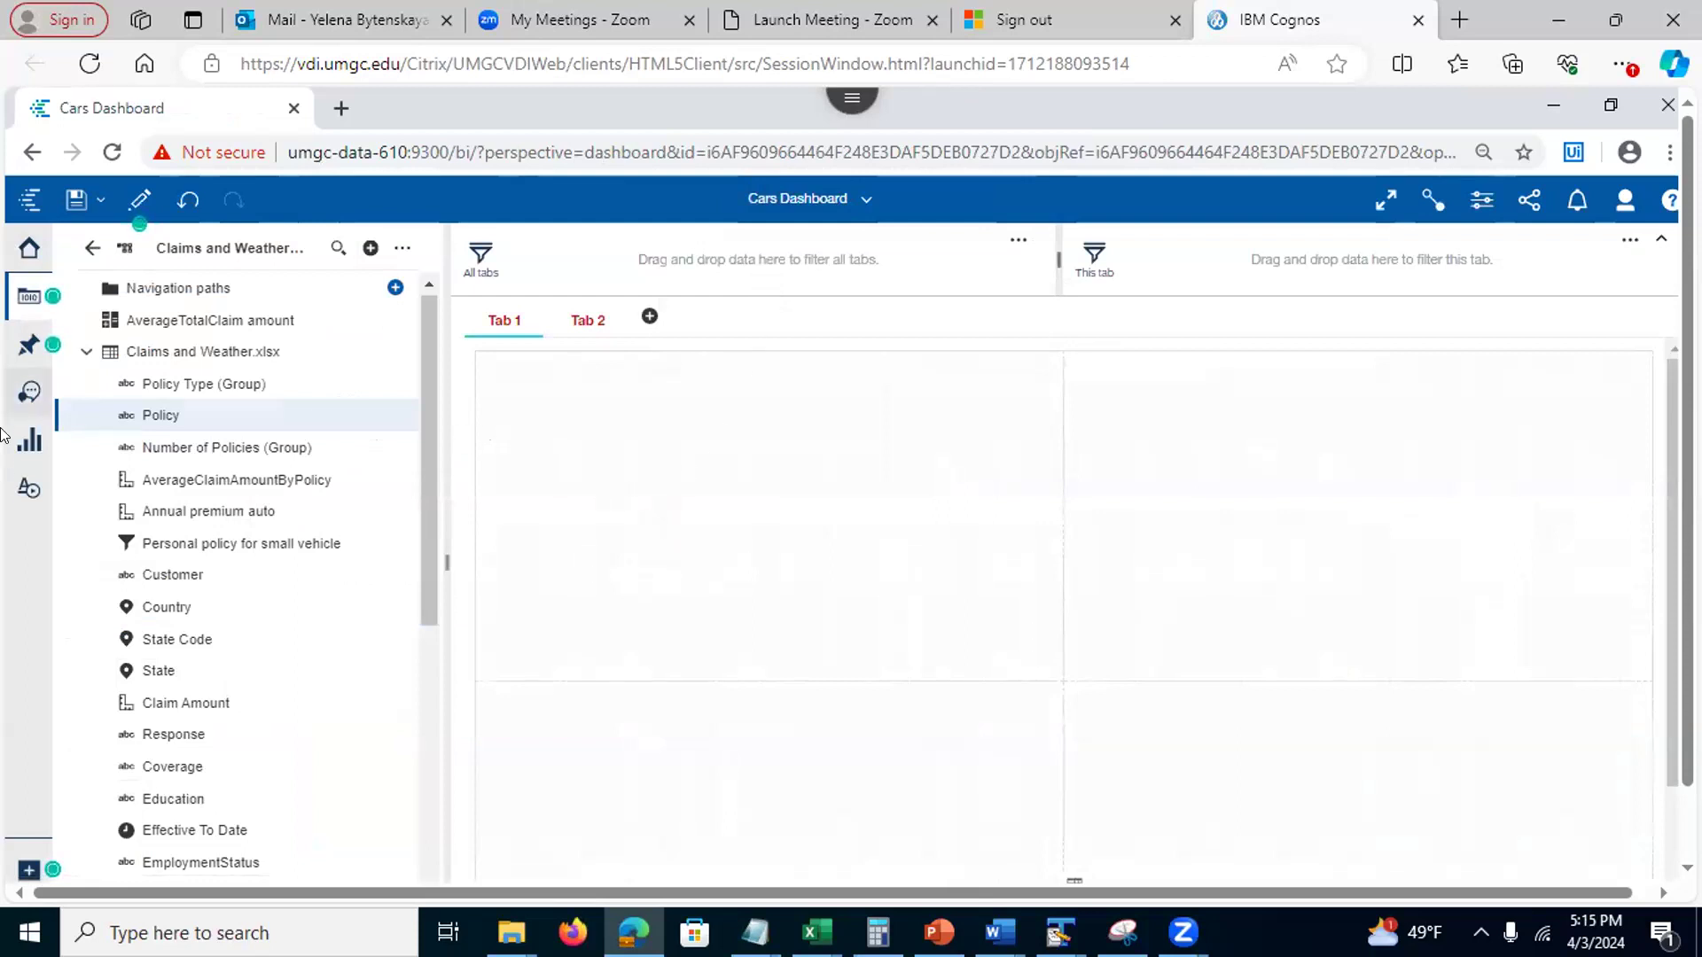
Drag the pinned Total Claim Amount driver chart from My pins onto the Tab 1 canvas
click(28, 347)
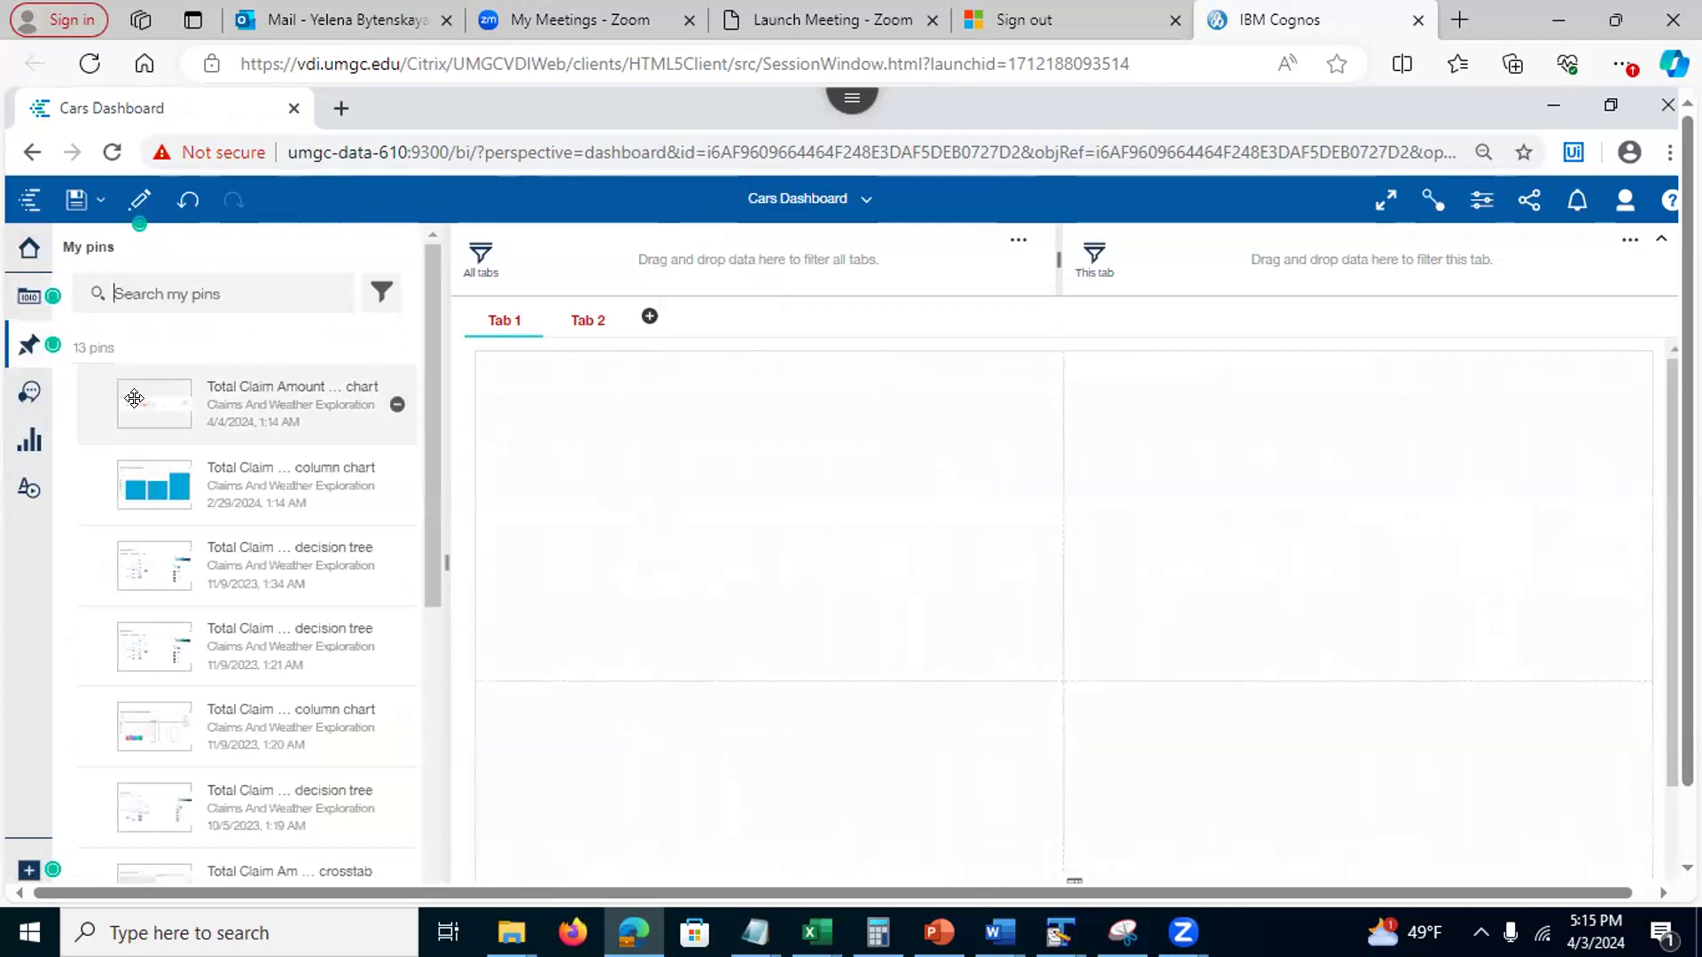
drag(134, 398, 765, 510)
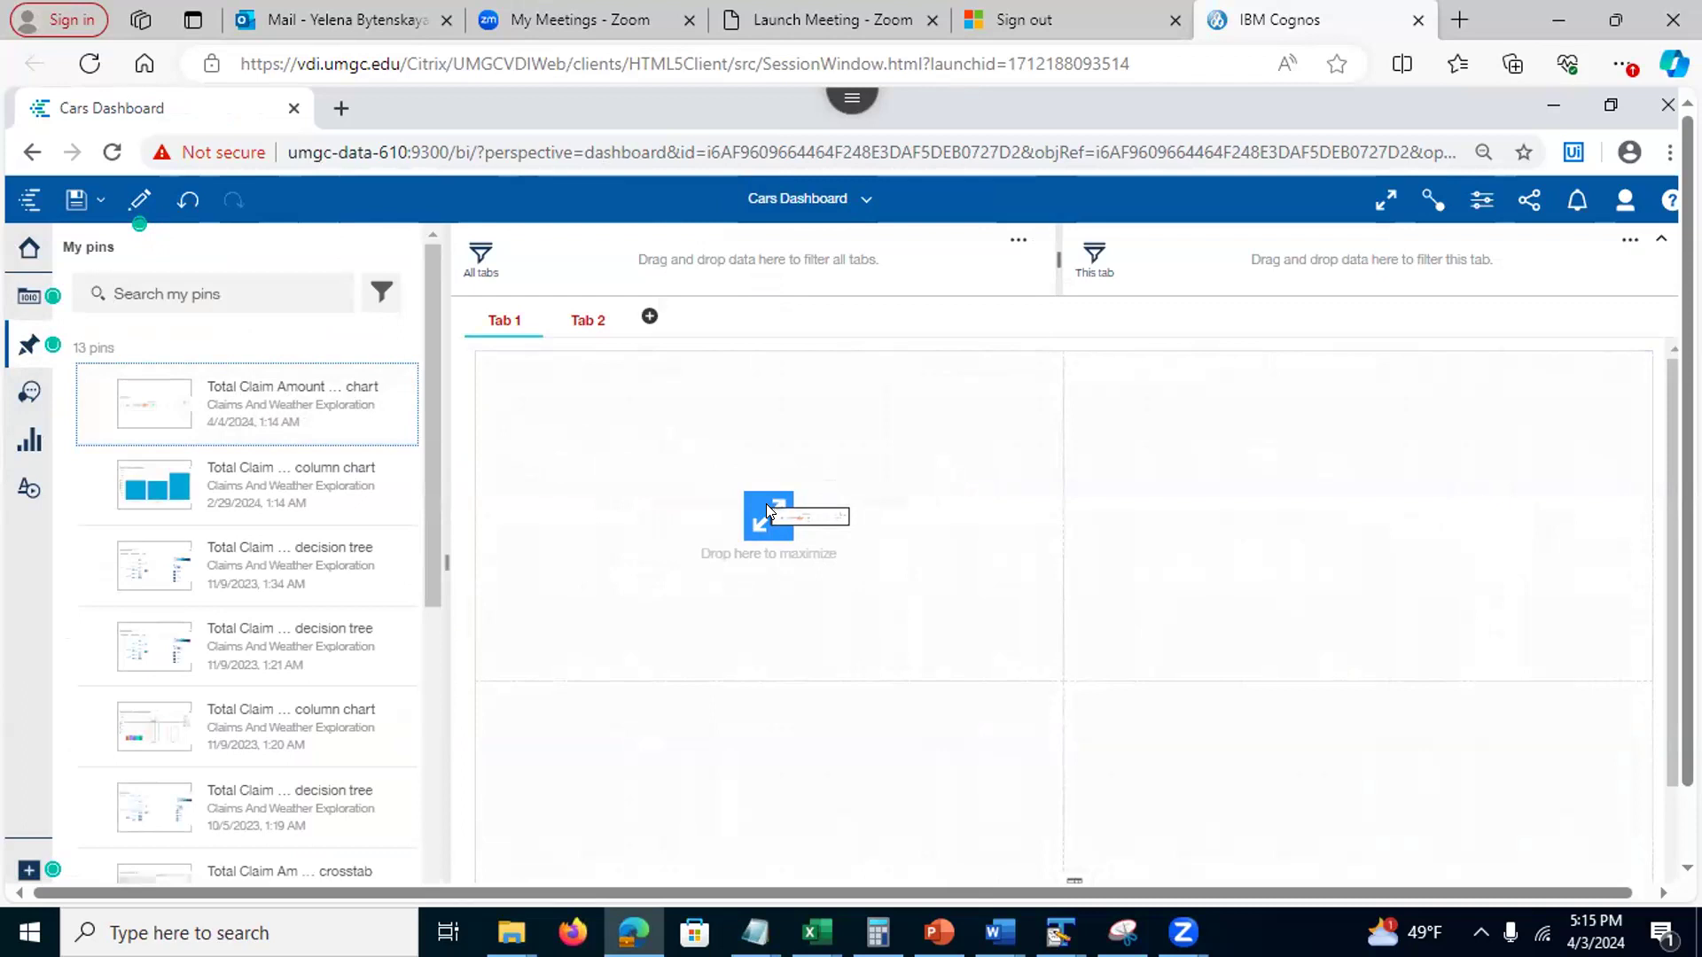
drag(766, 509, 769, 510)
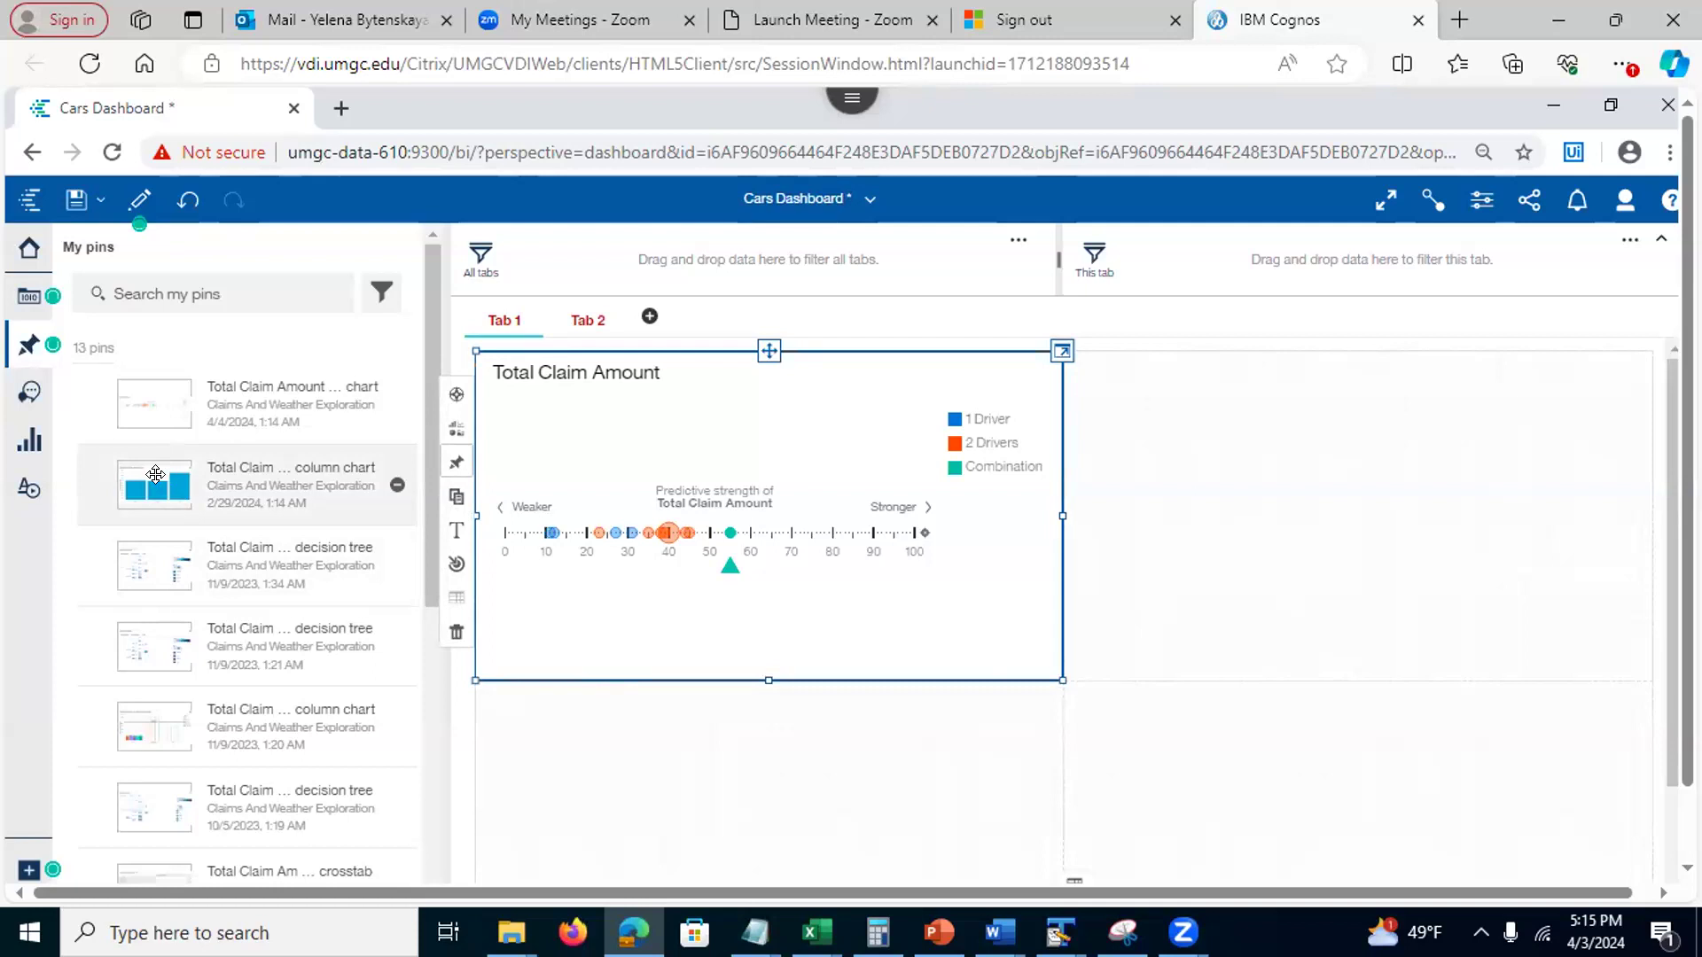
Place the Marital Status chart beside and the Vehicle Class chart below the driver analysis, then close pins
drag(155, 474, 1354, 502)
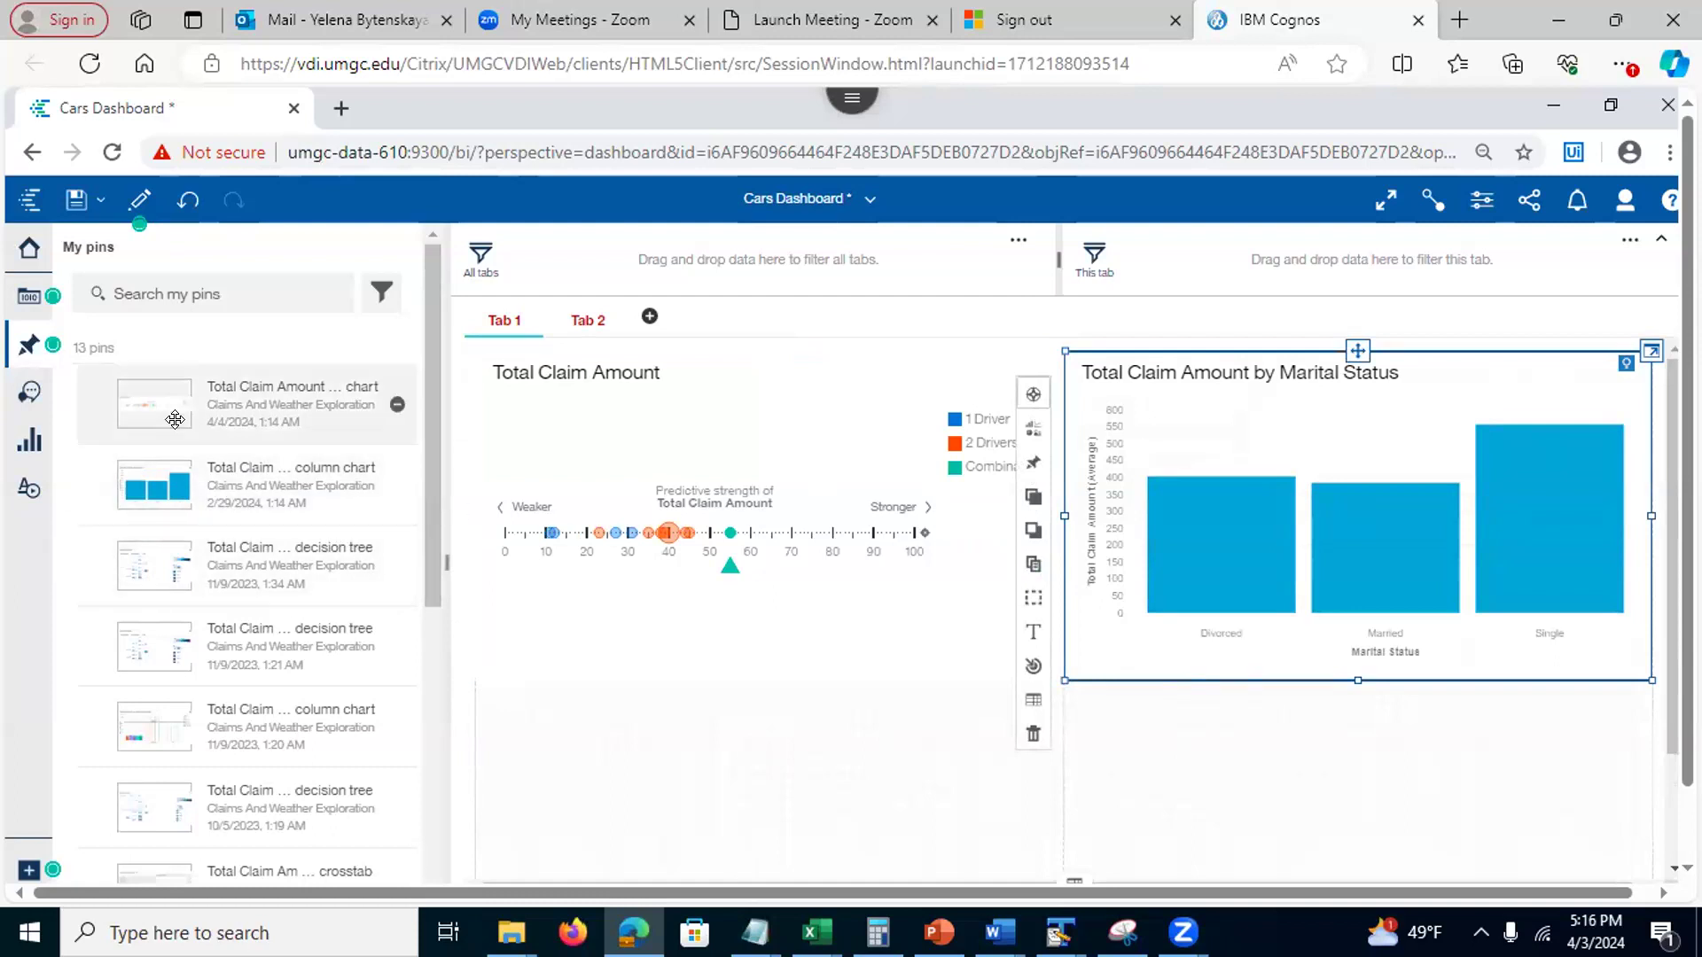
drag(425, 544, 428, 715)
drag(150, 651, 771, 827)
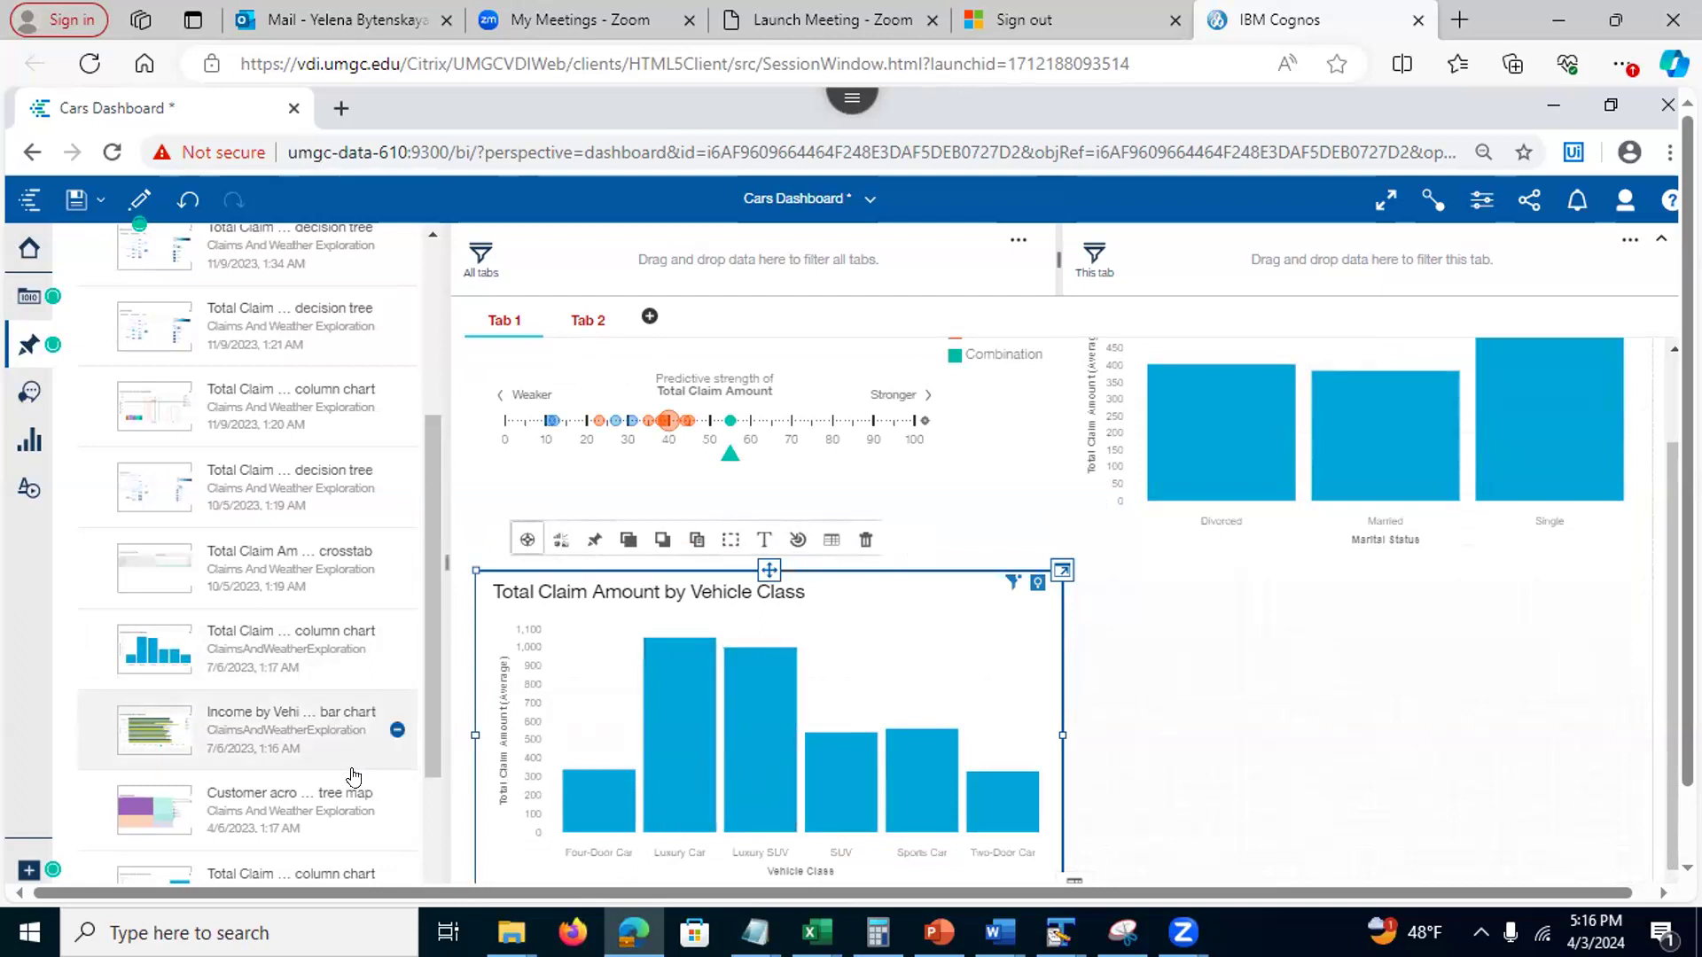
click(1187, 679)
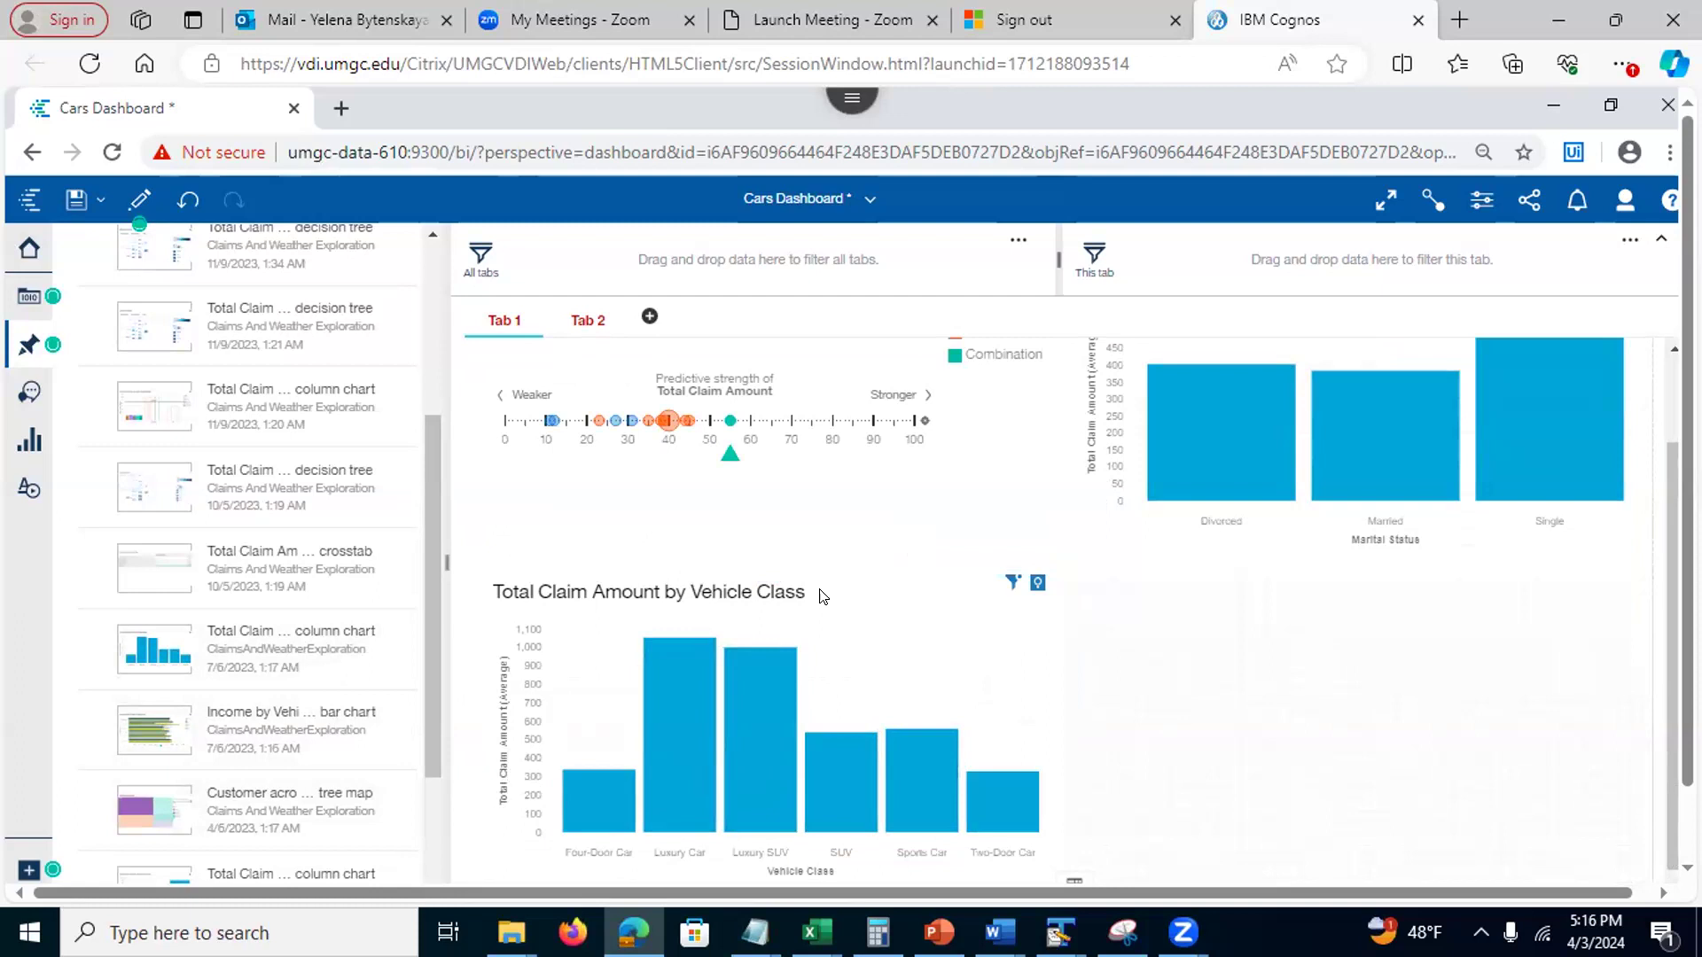
click(19, 353)
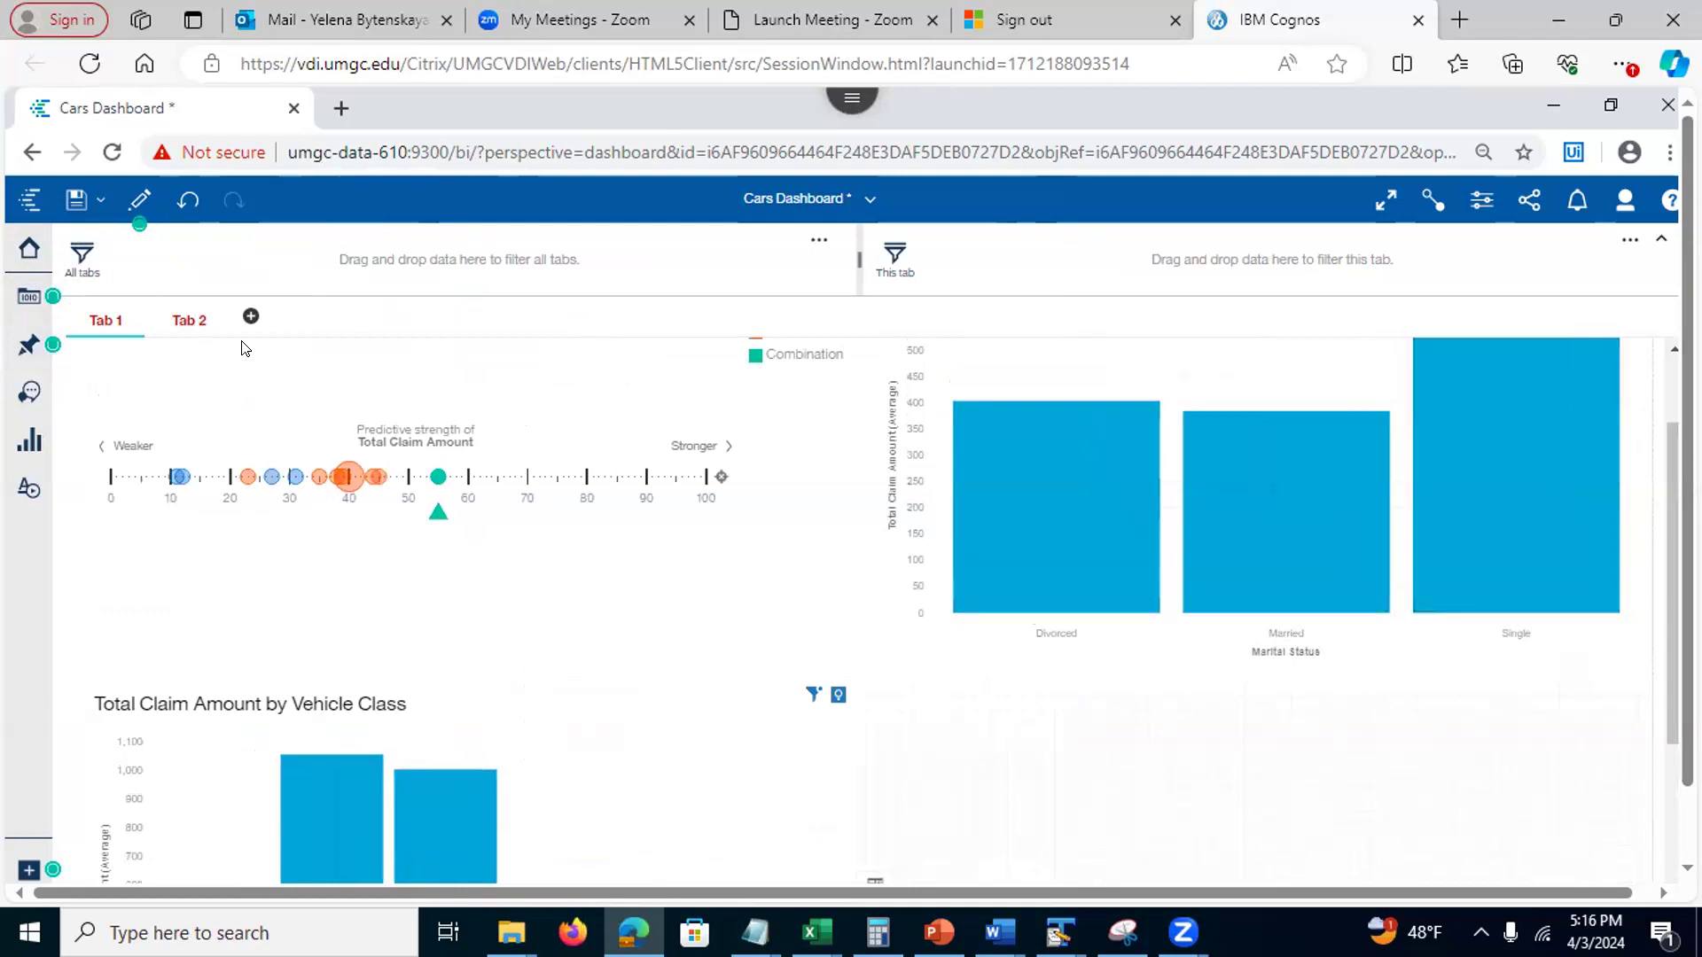
On Tab 2, add a pie chart using State as segments and Customer as size
click(173, 323)
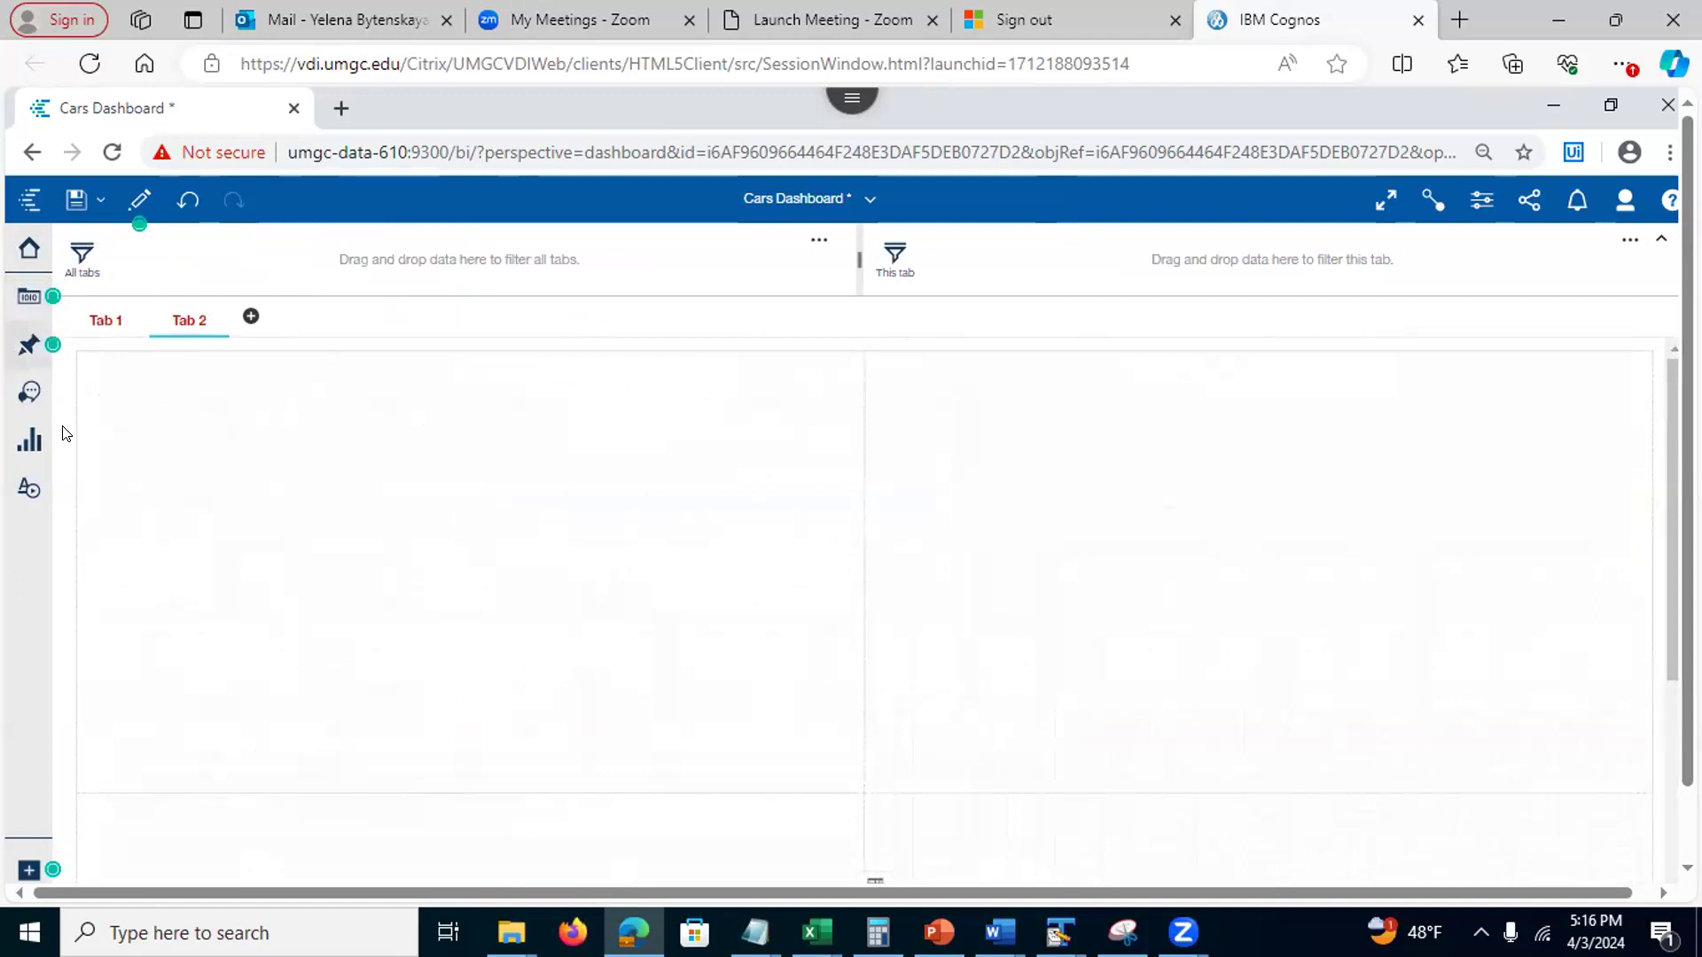
click(18, 446)
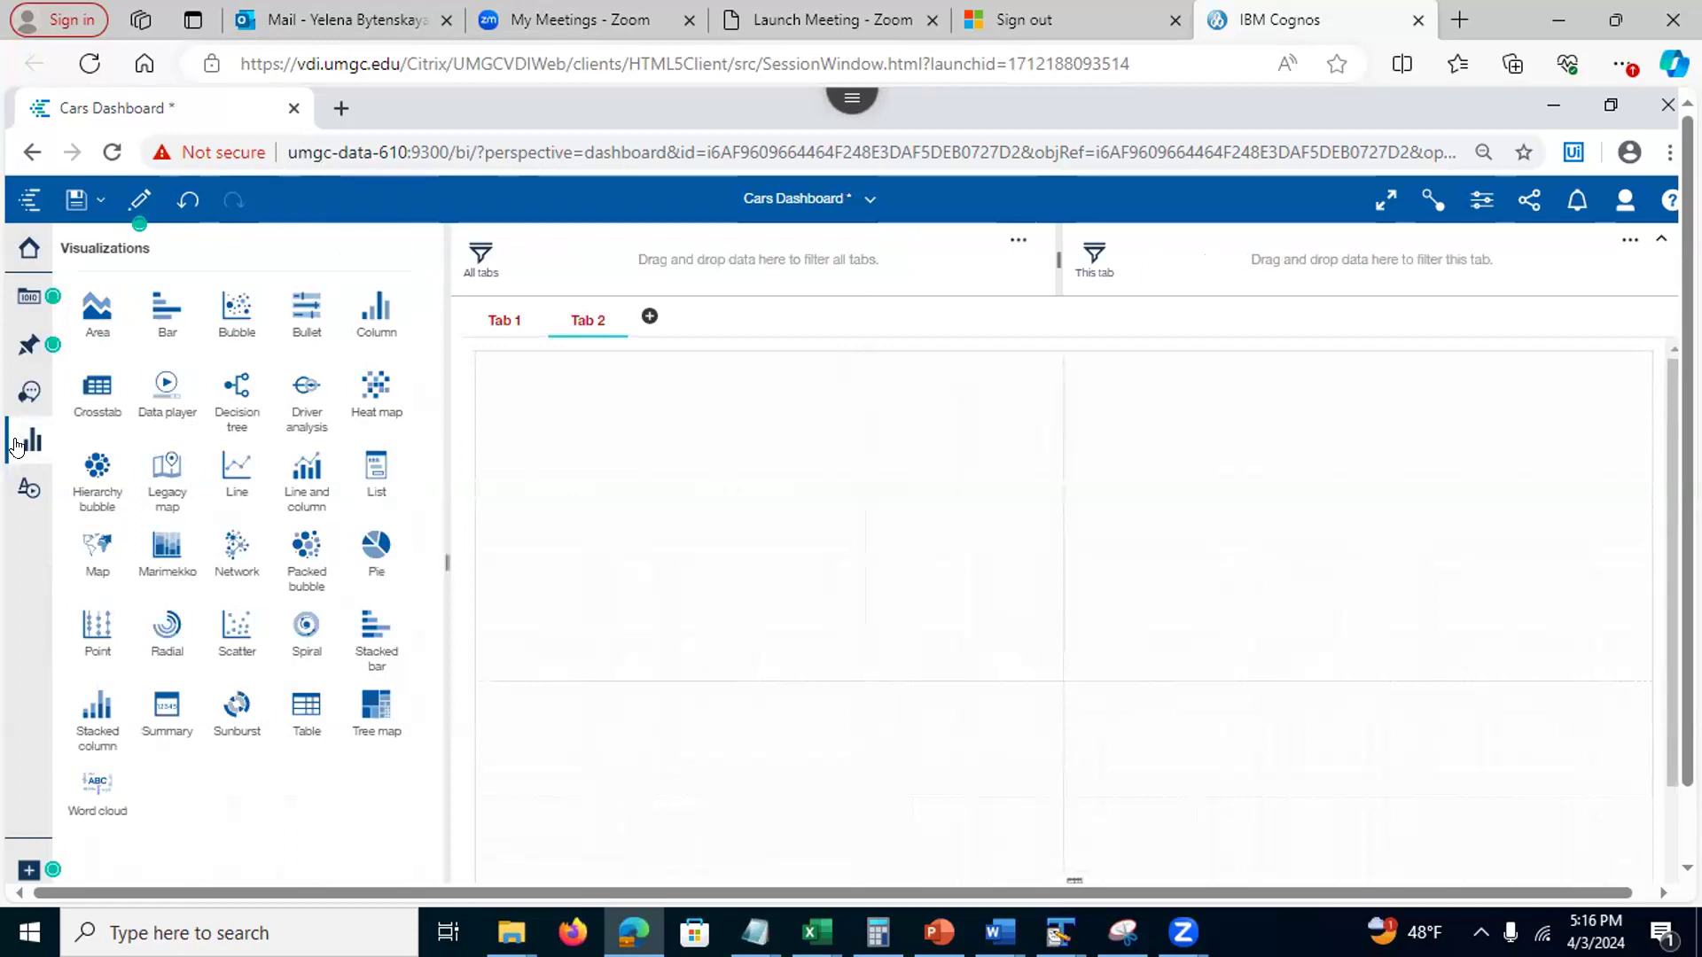
drag(371, 553, 759, 505)
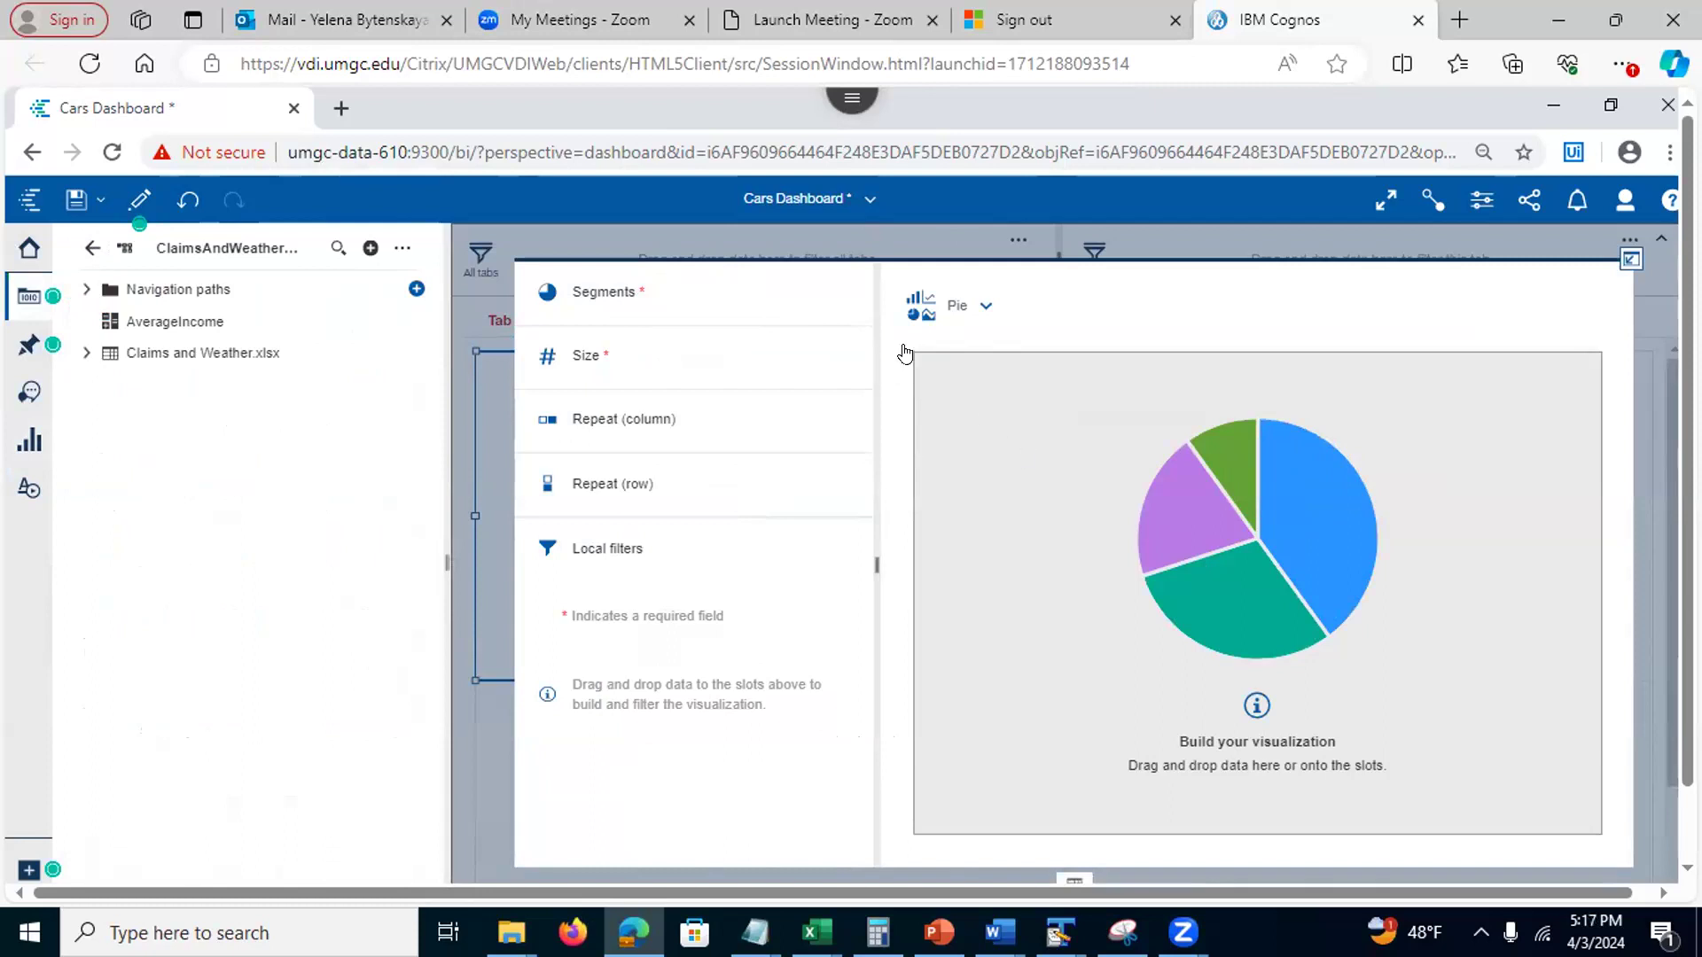
click(85, 355)
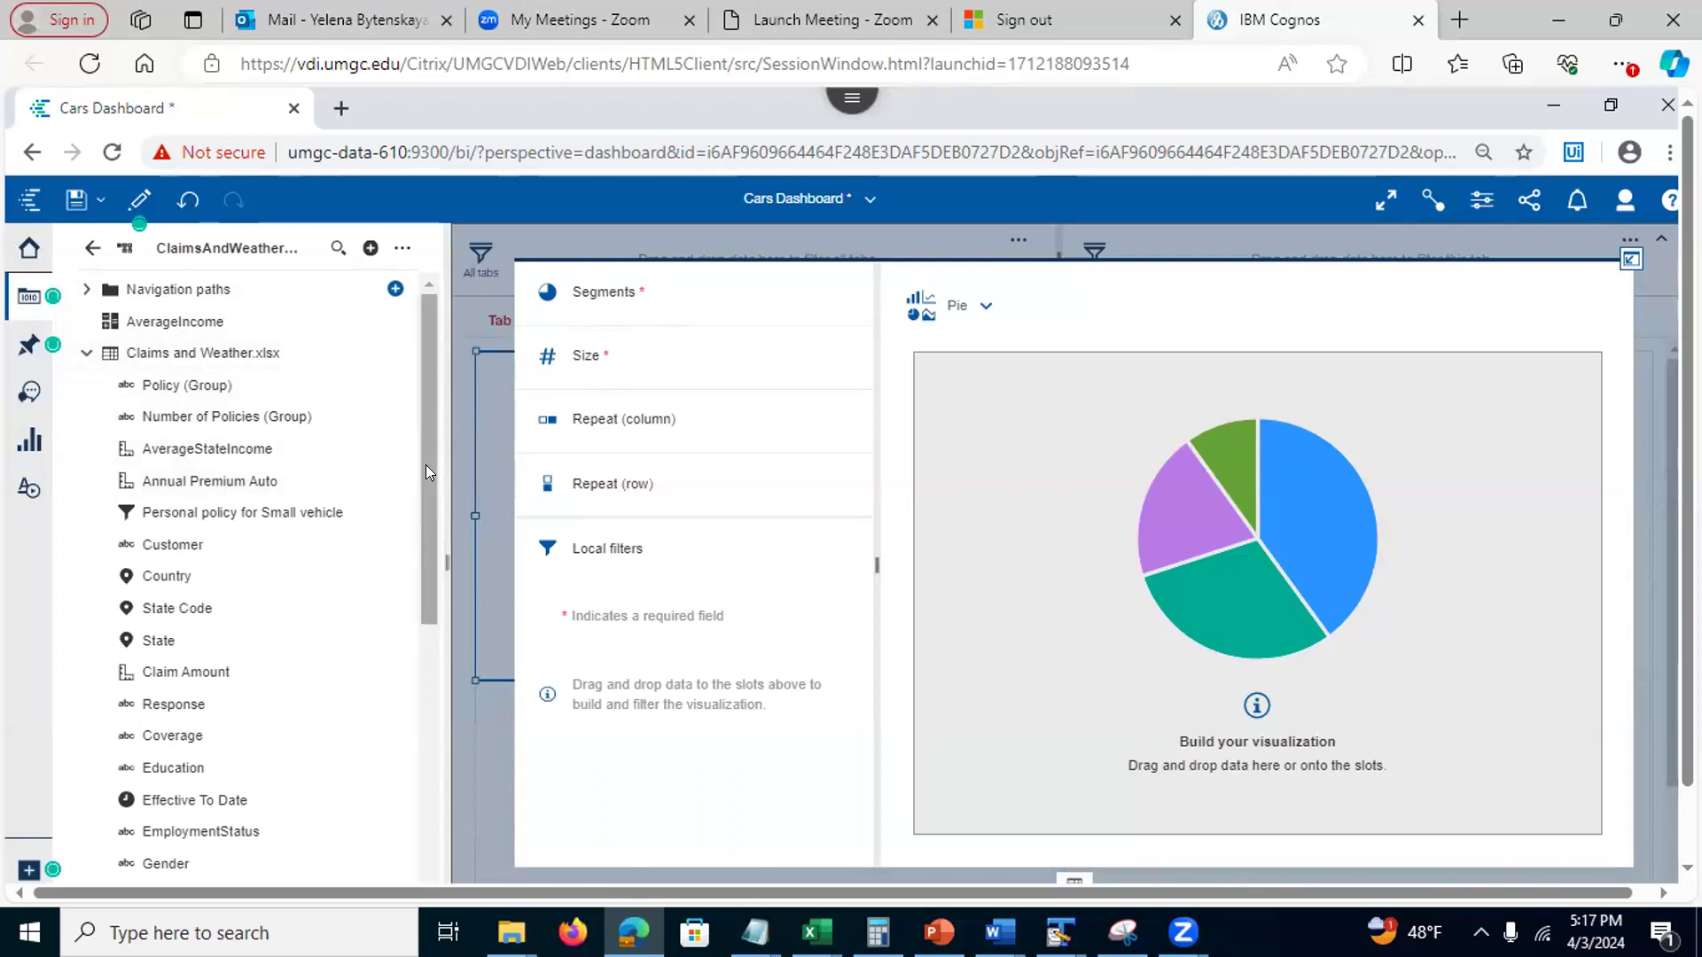
mouse_move(171, 640)
mouse_down()
mouse_move(532, 464)
mouse_move(627, 400)
mouse_move(706, 295)
mouse_up()
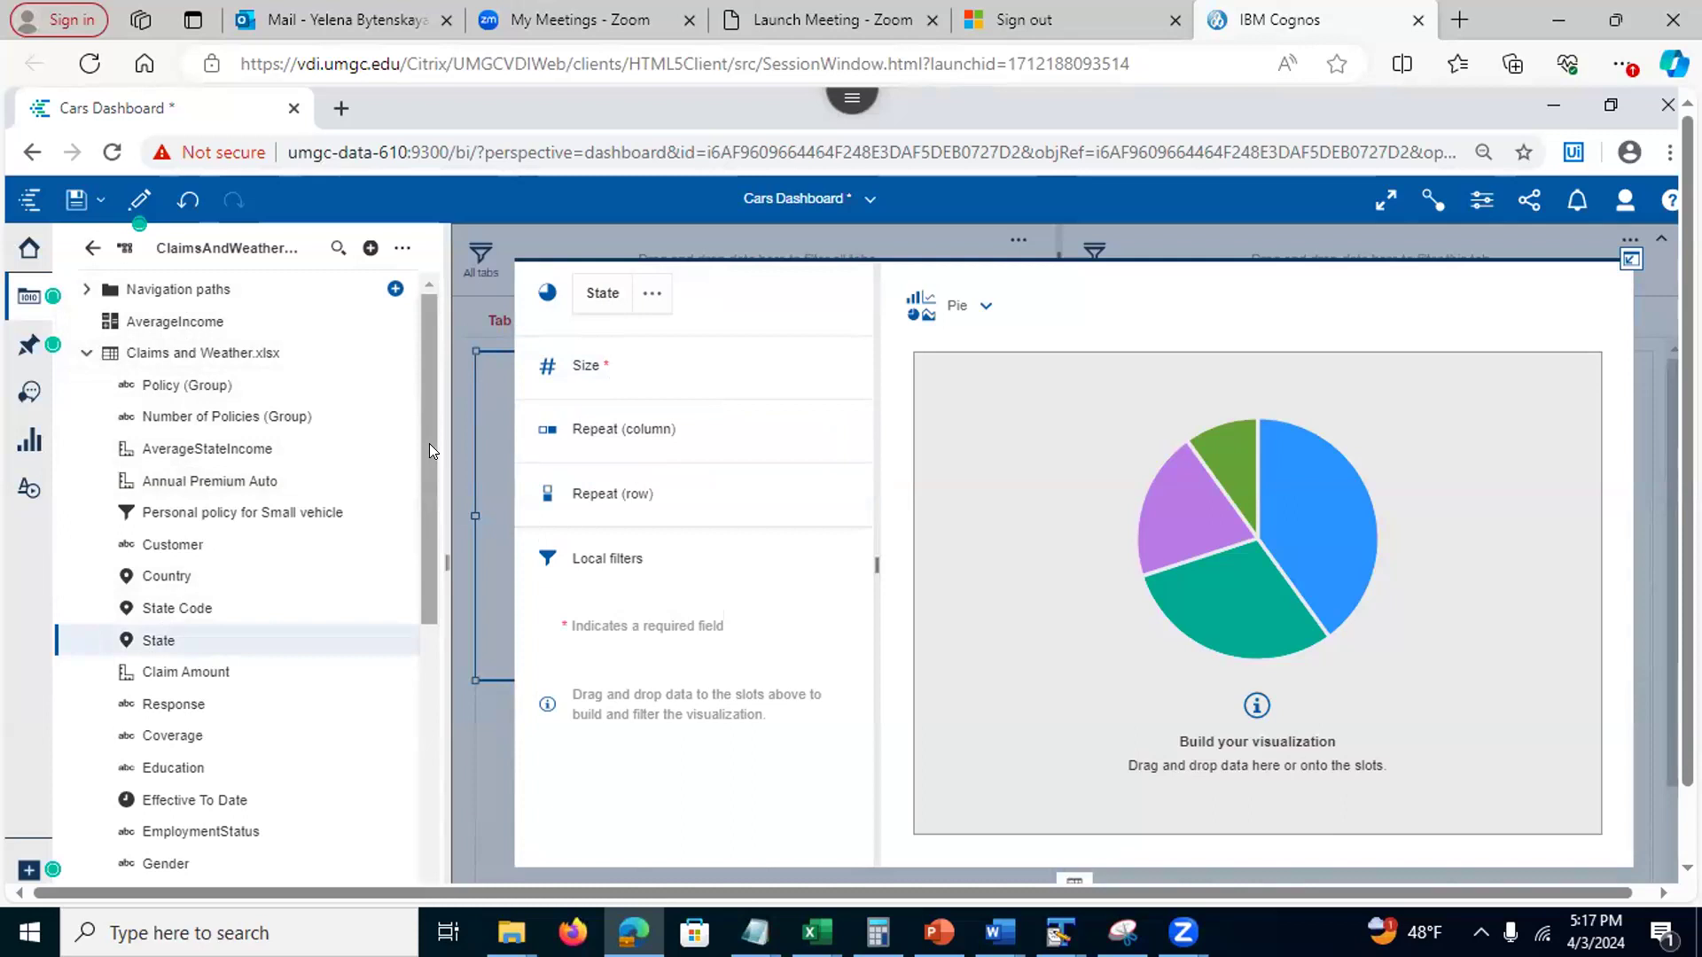
drag(183, 544, 636, 372)
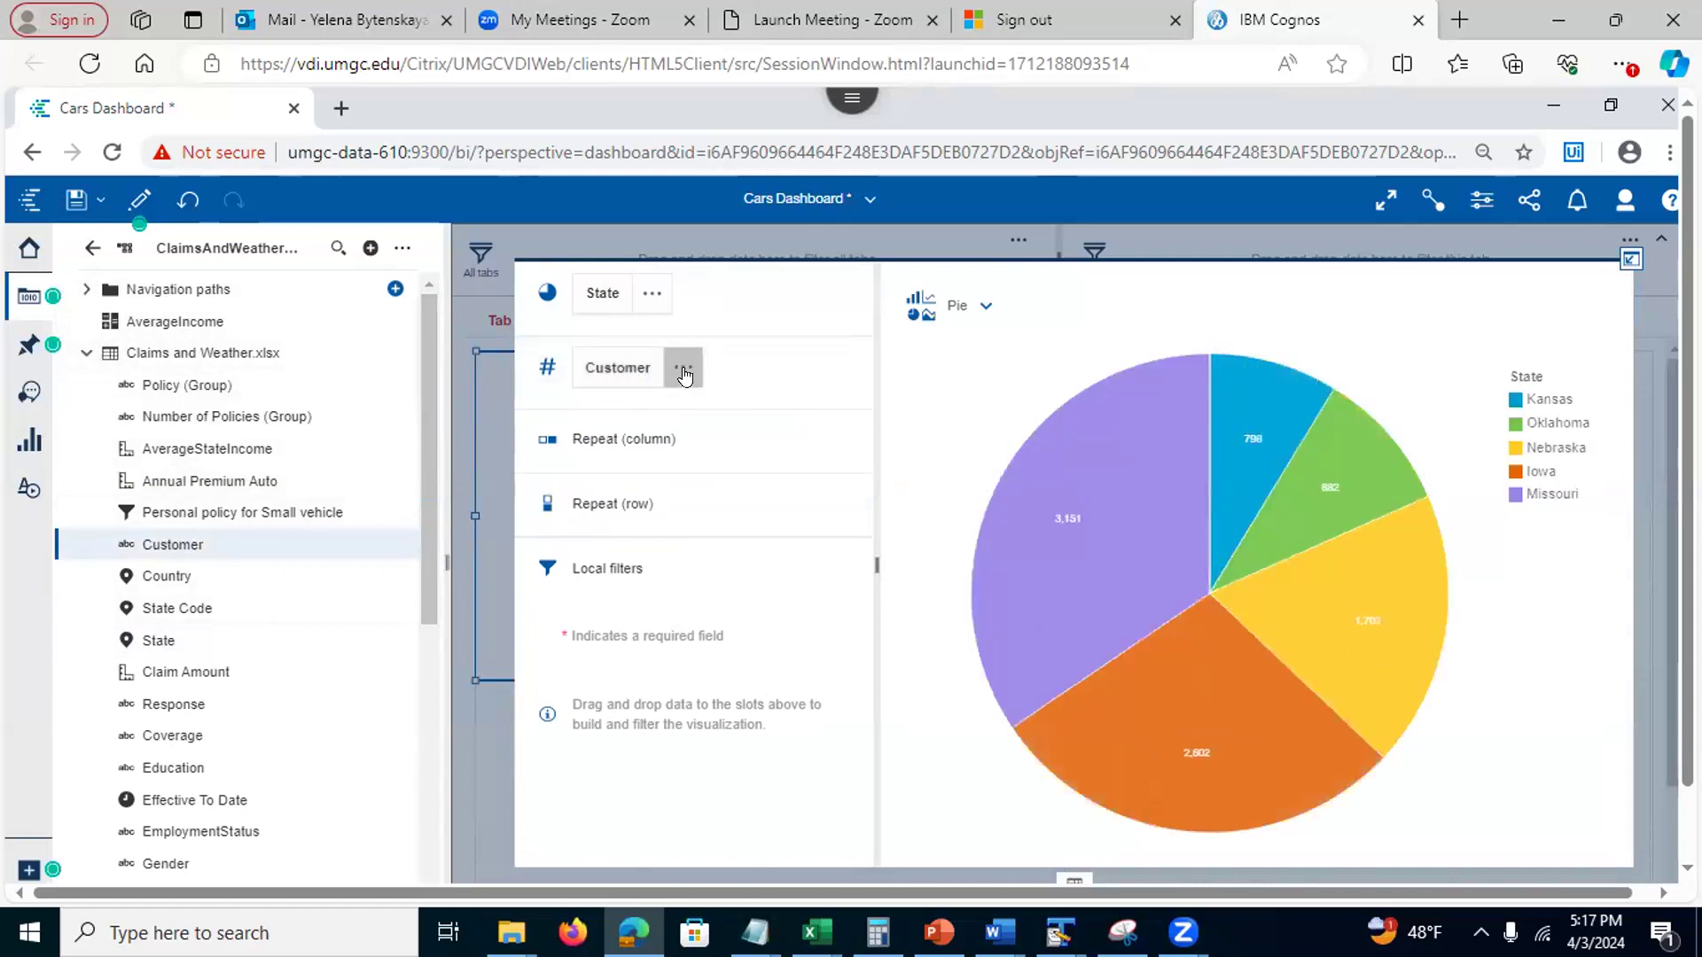
Set the Customer field's summary to Count distinct and return the pie chart to the dashboard
click(679, 370)
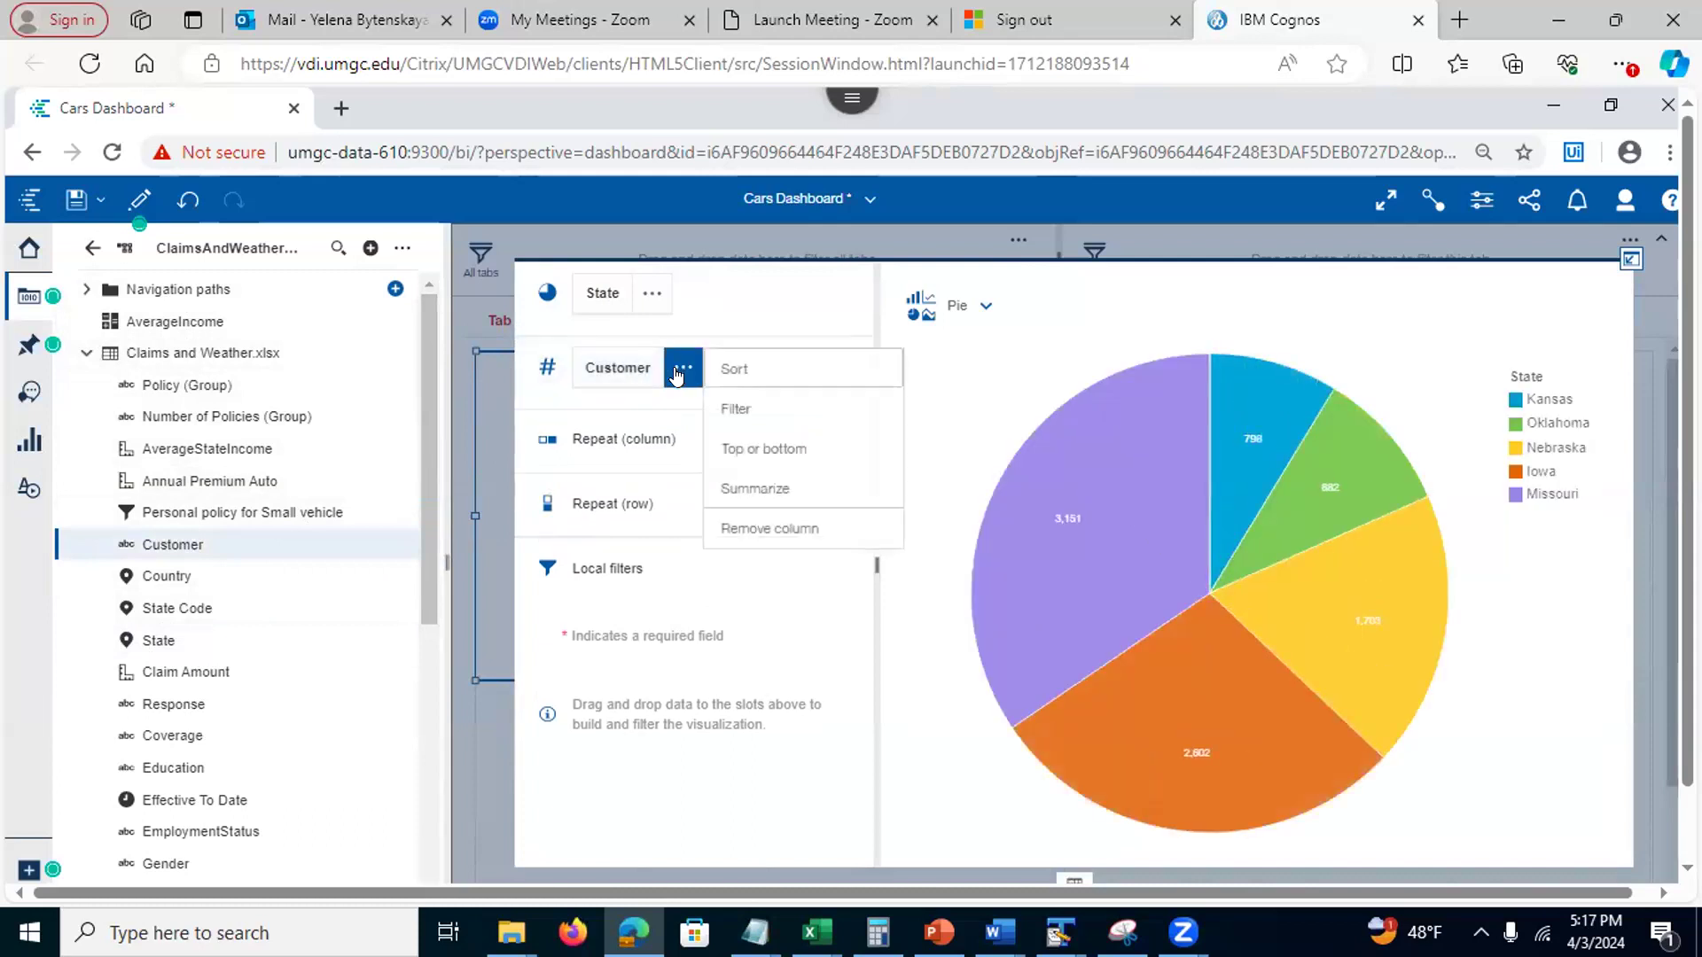
click(734, 492)
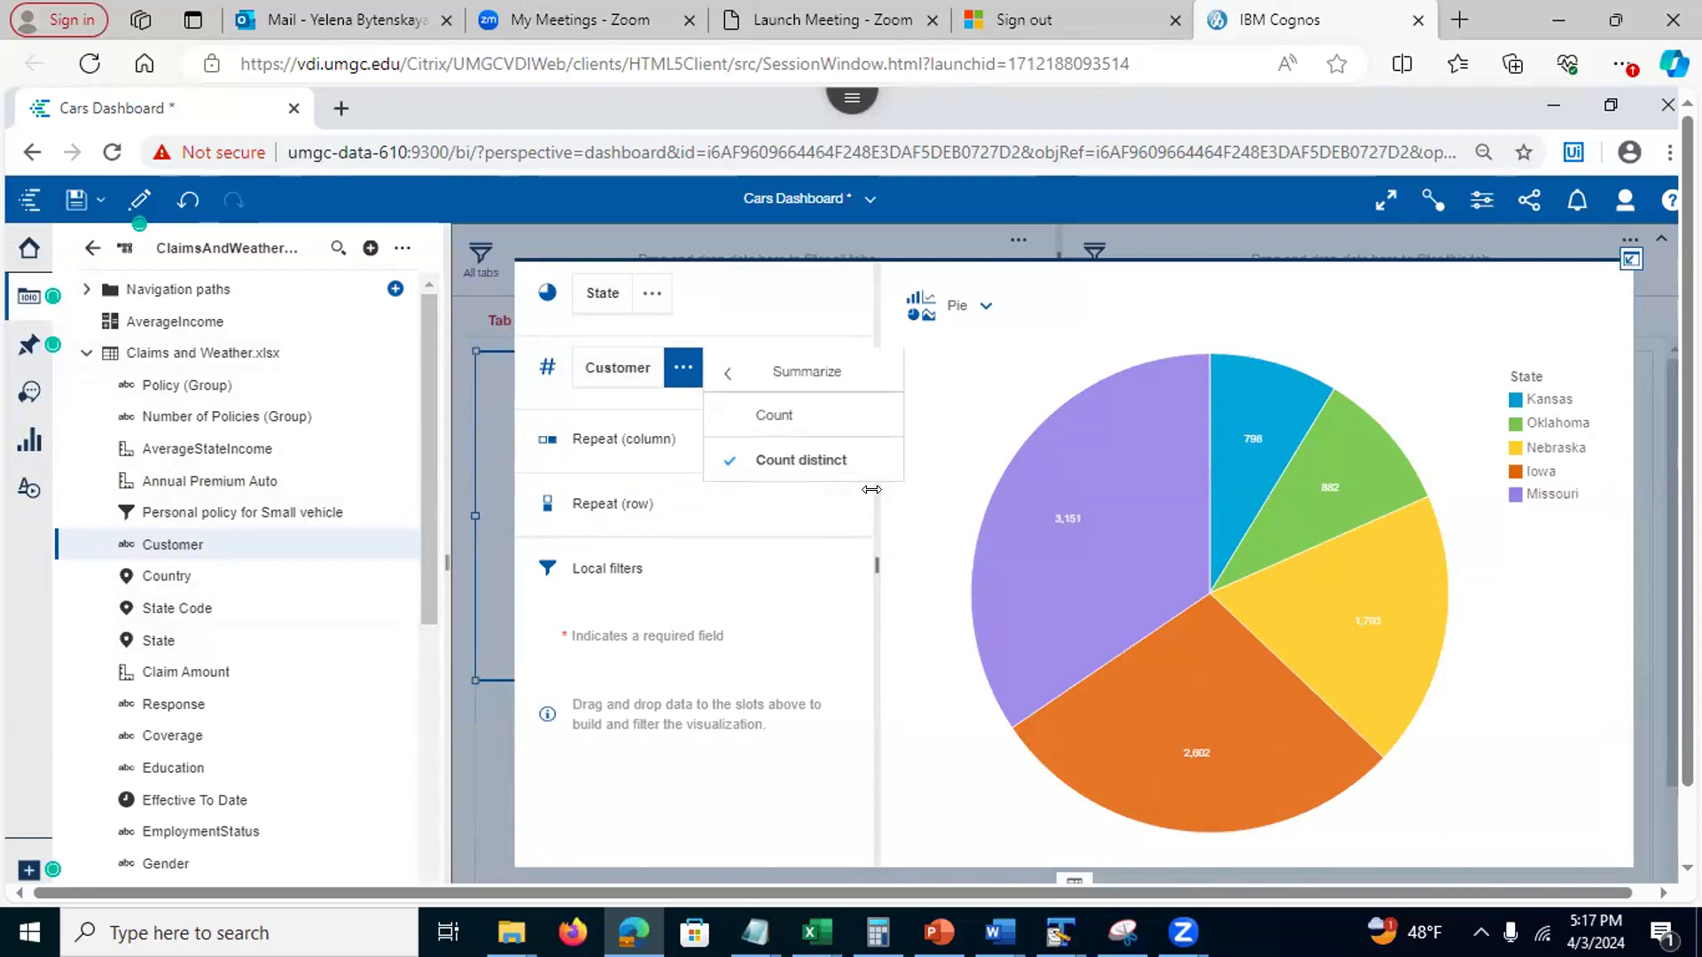
click(890, 504)
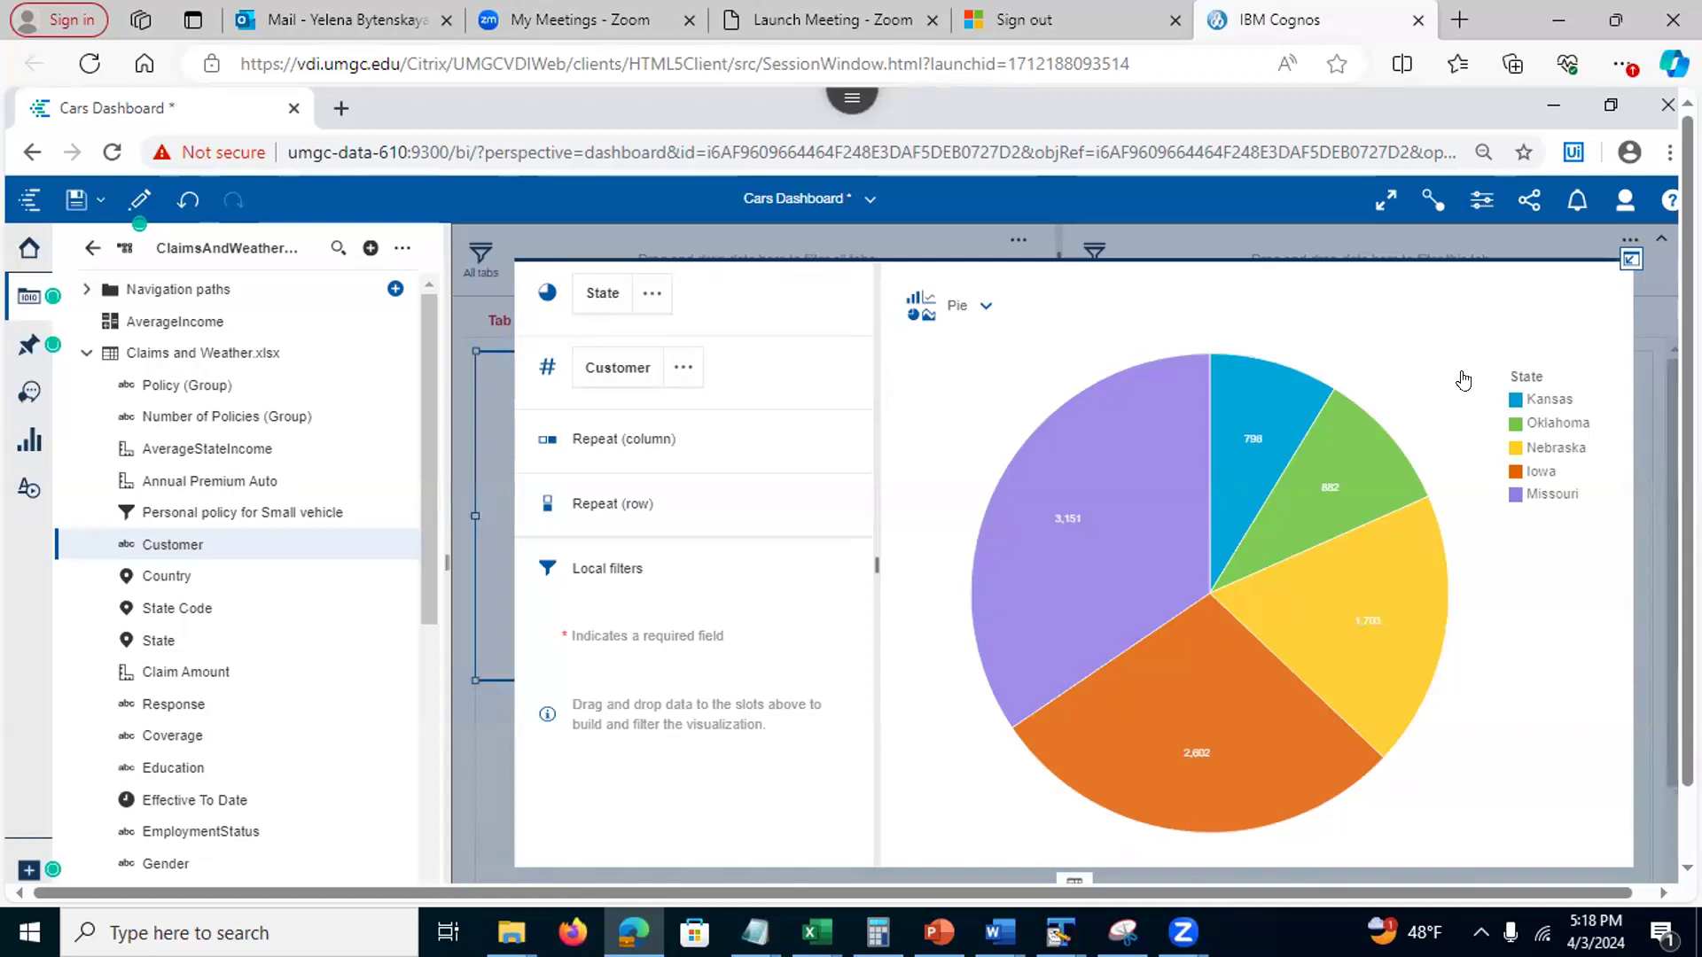
click(1629, 260)
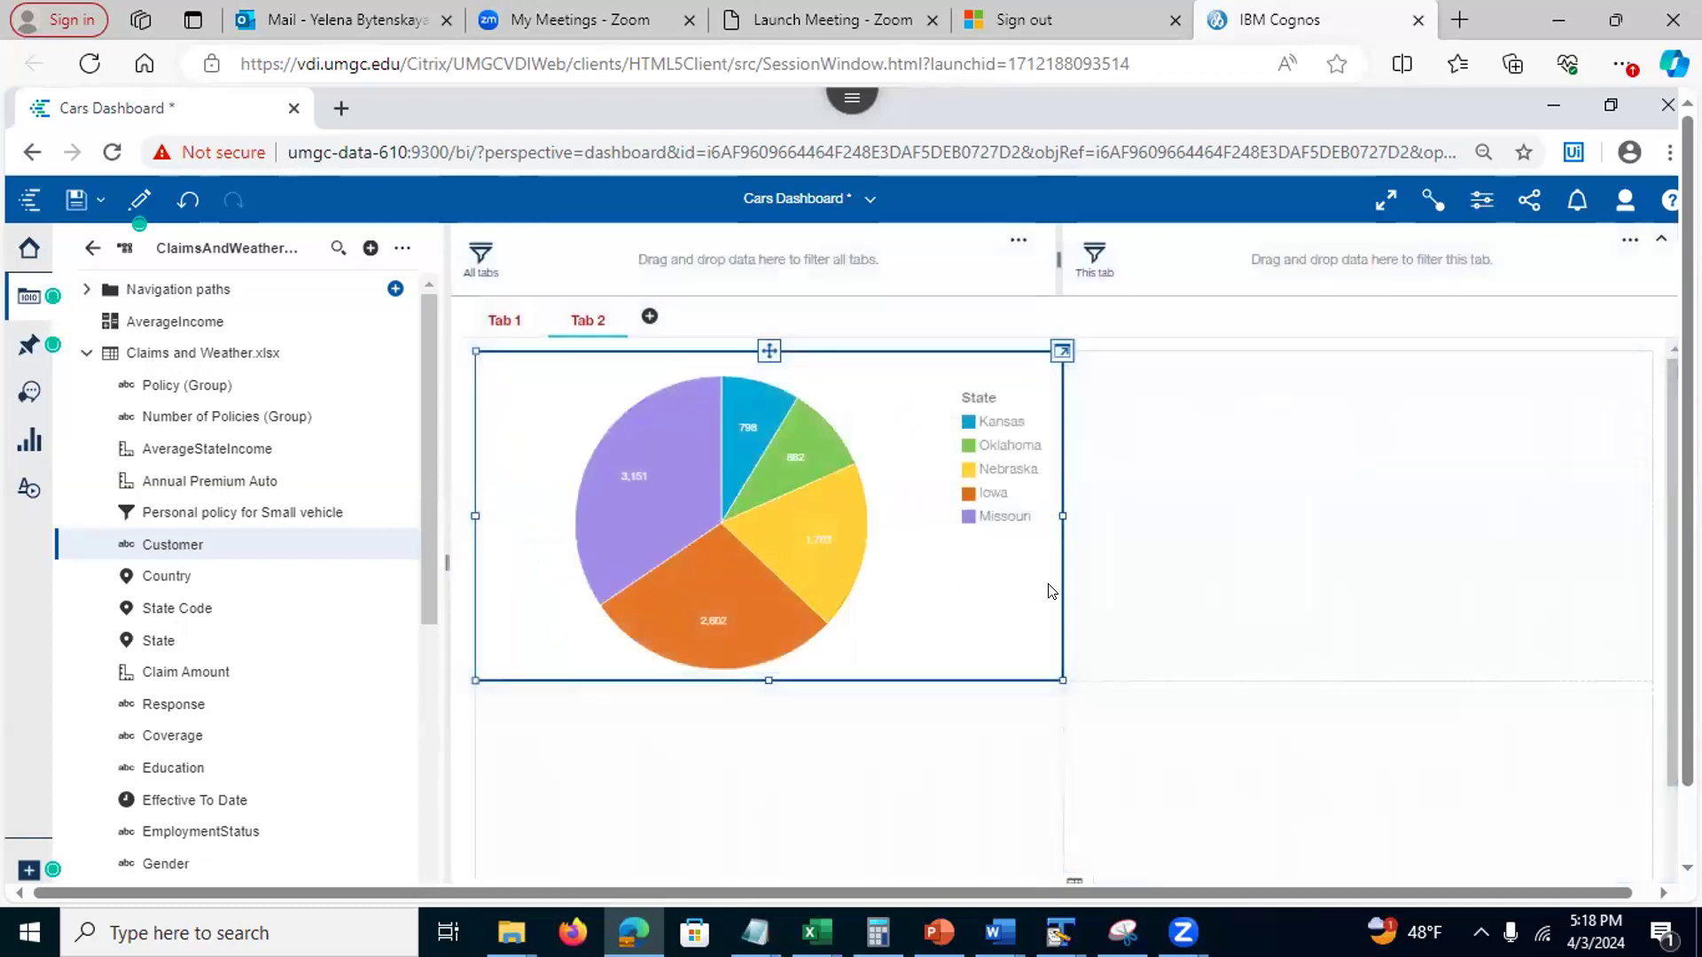
click(1476, 206)
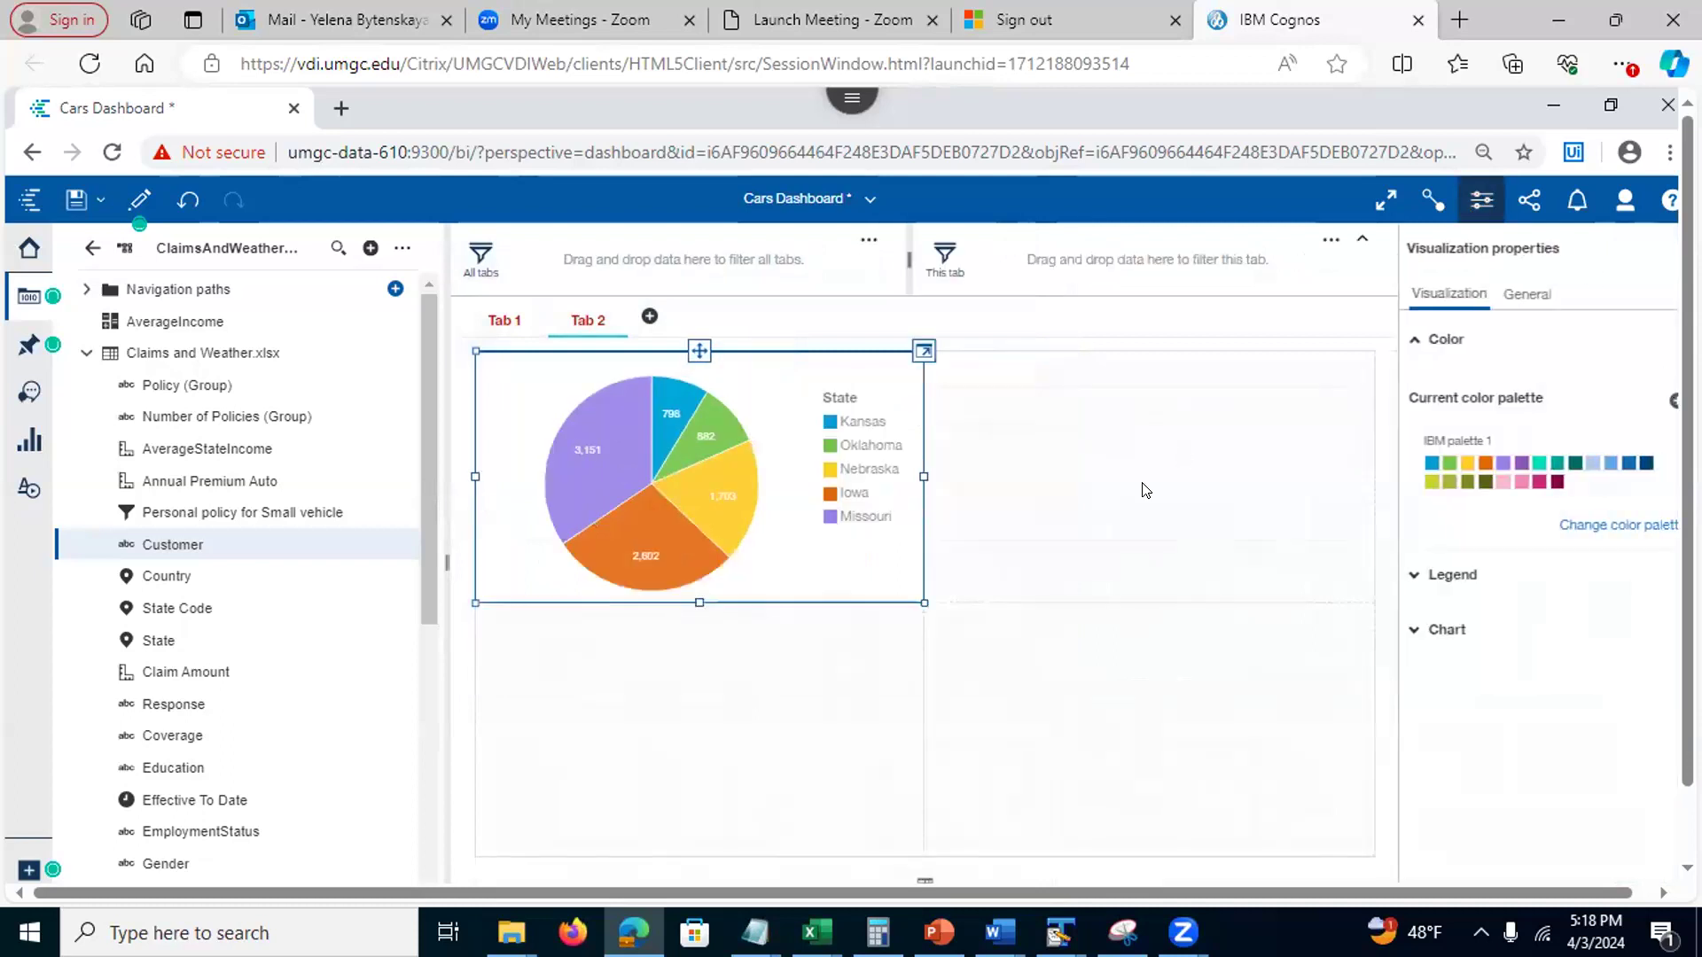
Turn on percentage labels and drag the donut radius to about 71%
click(1409, 635)
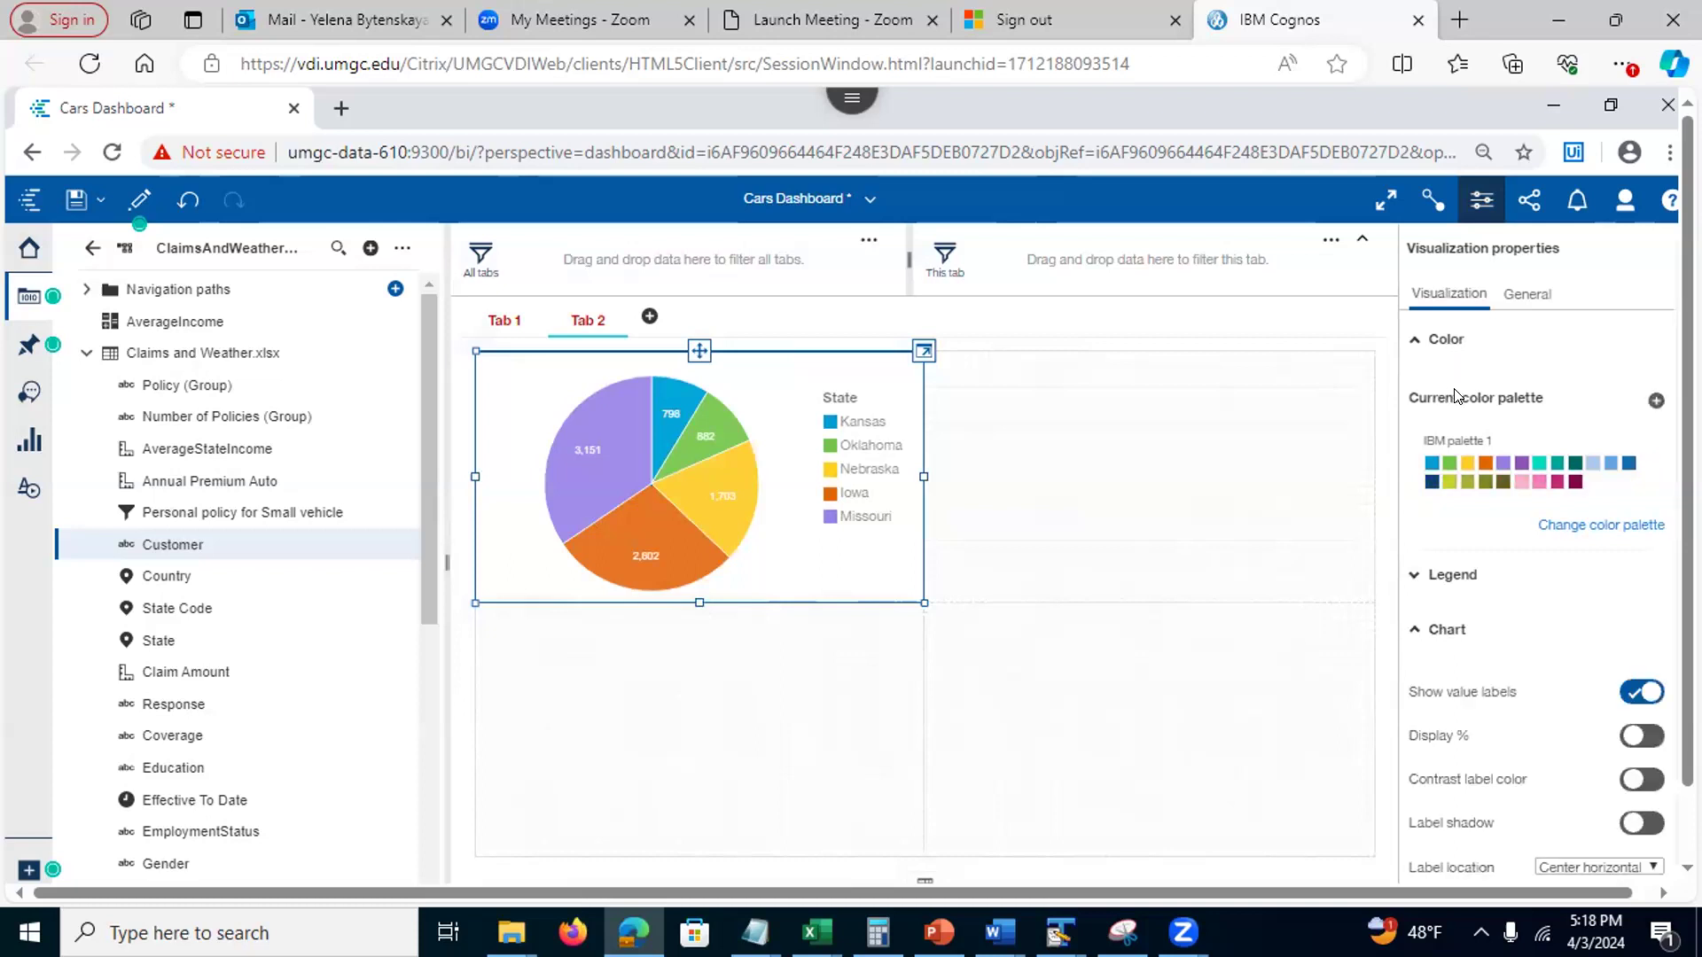
scroll(1600, 450, down, 1)
scroll(1560, 497, down, 1)
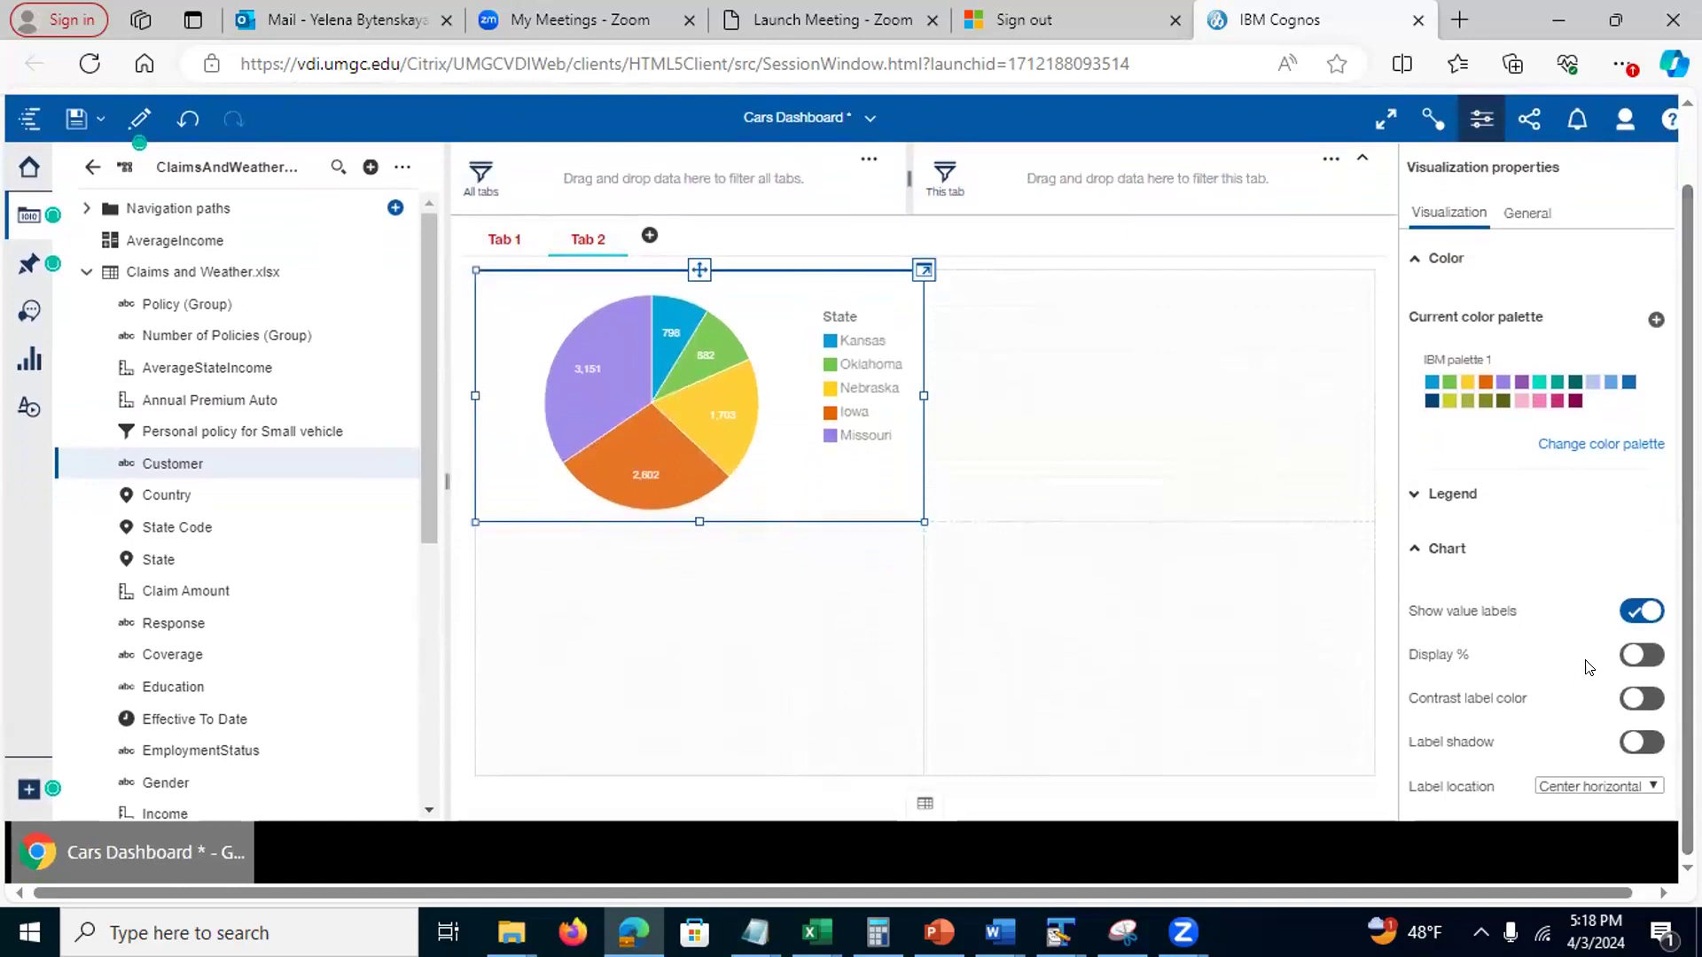
click(1631, 654)
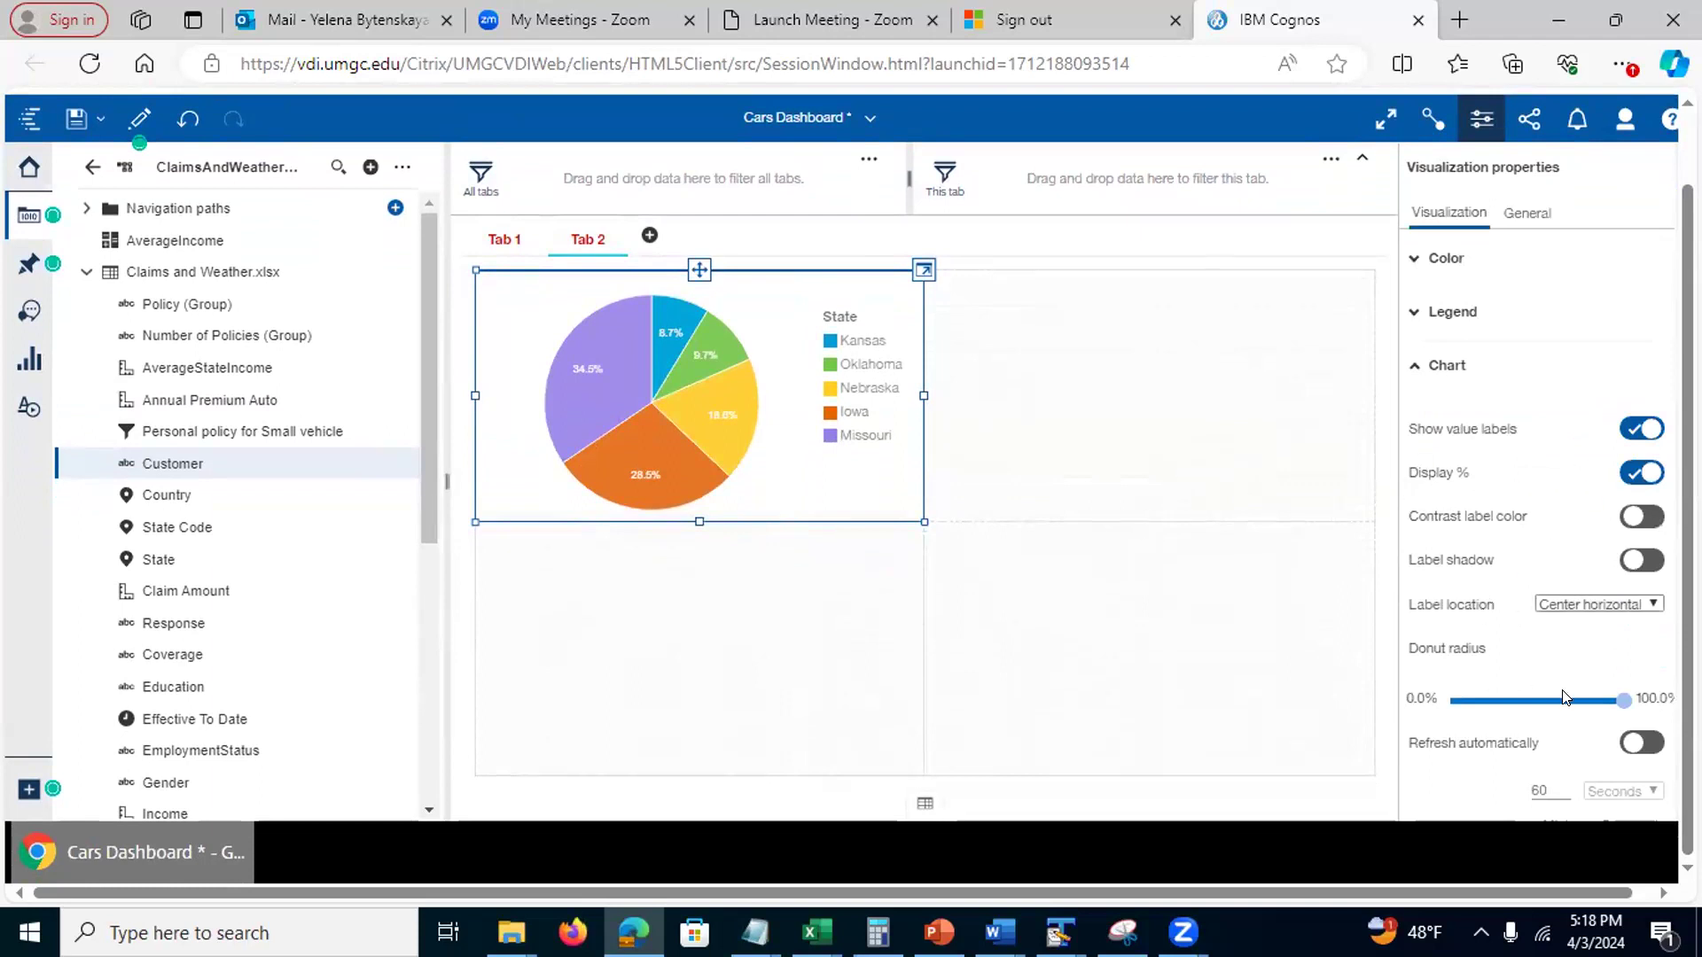
mouse_move(1624, 705)
drag(1623, 704, 1573, 702)
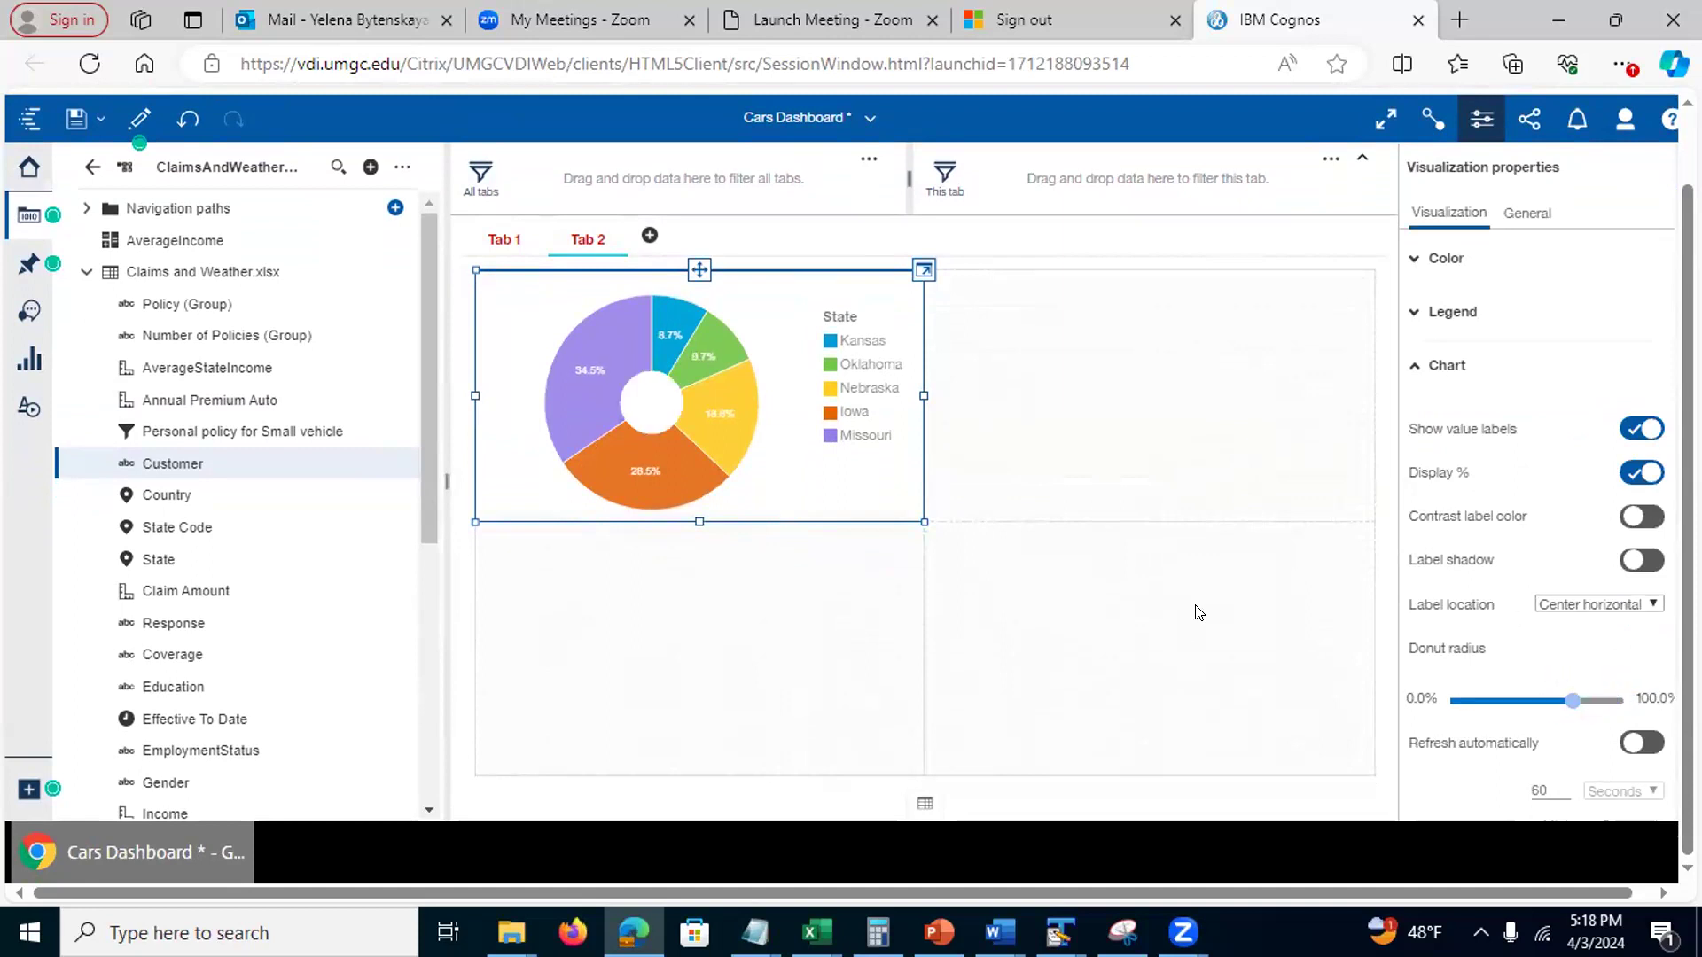
drag(1688, 594, 1687, 523)
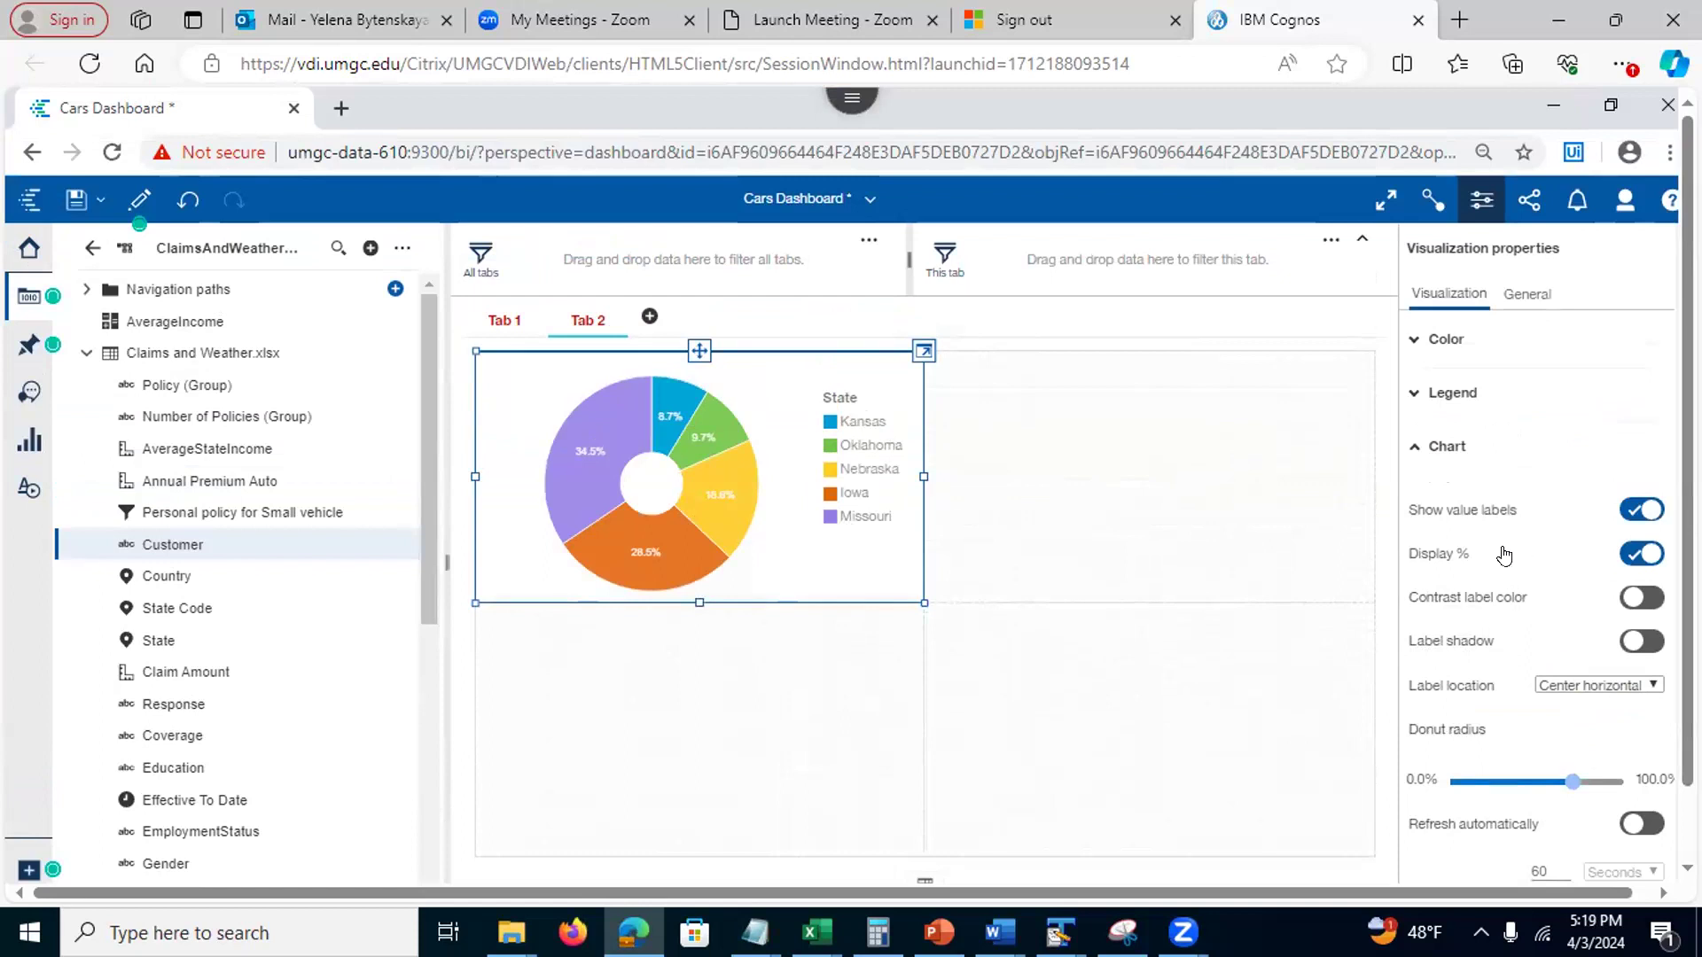
click(1415, 447)
click(1410, 394)
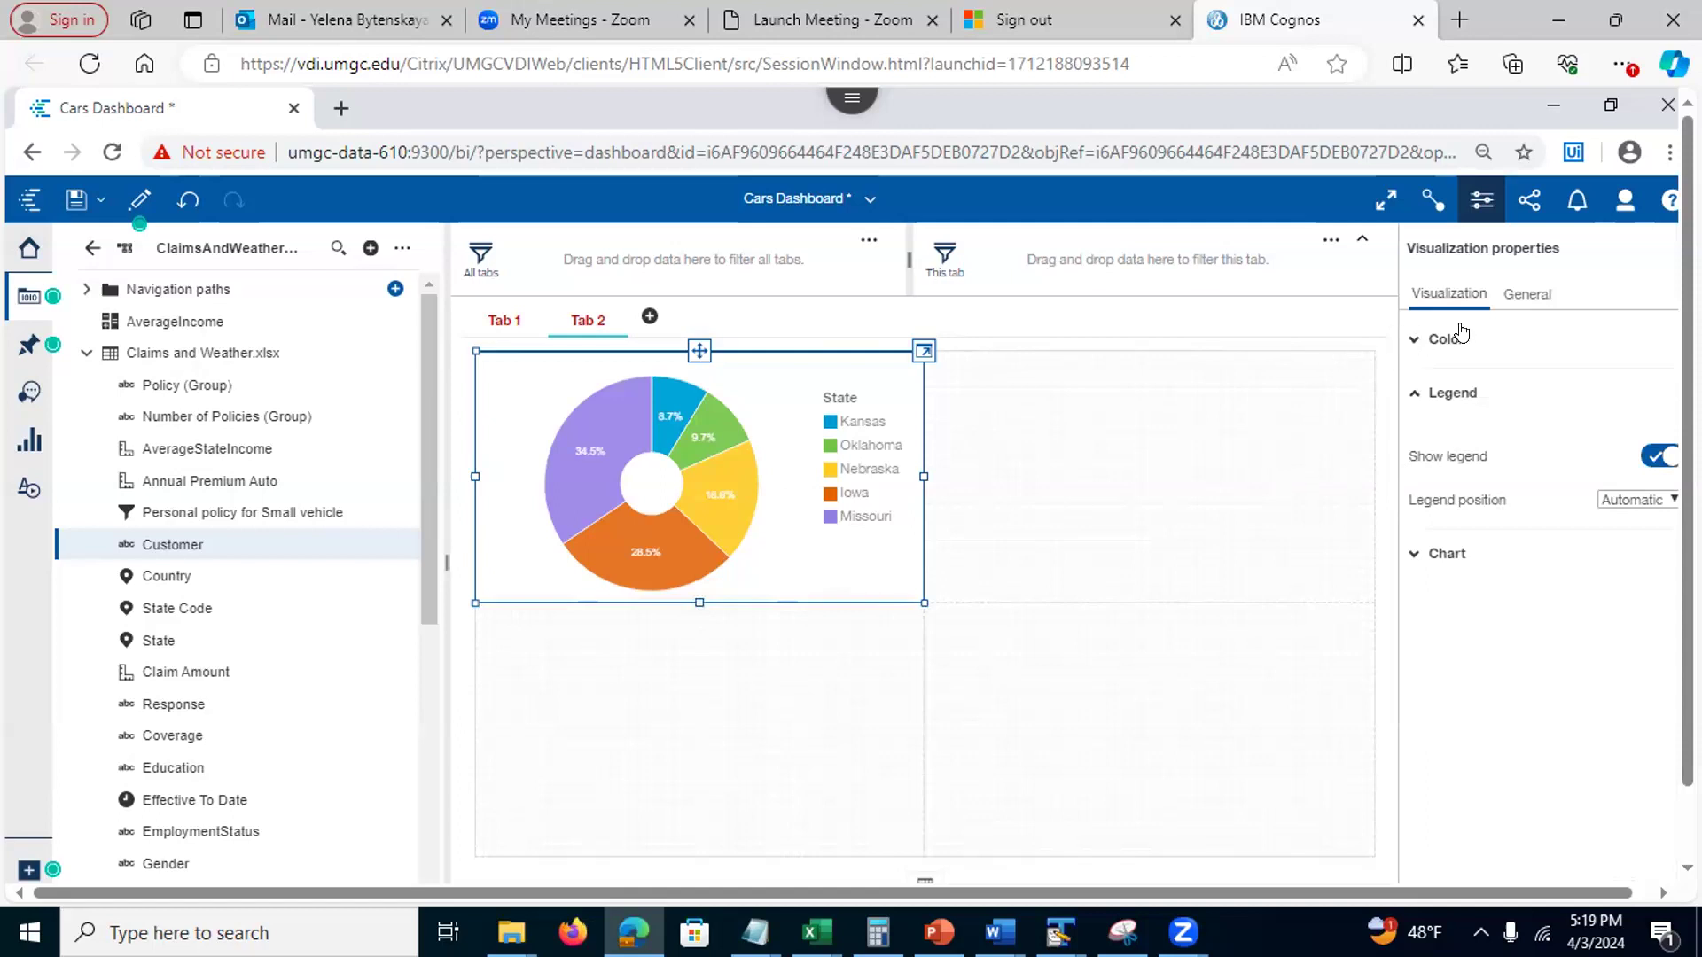
Give the pie chart widget a black border
click(1525, 296)
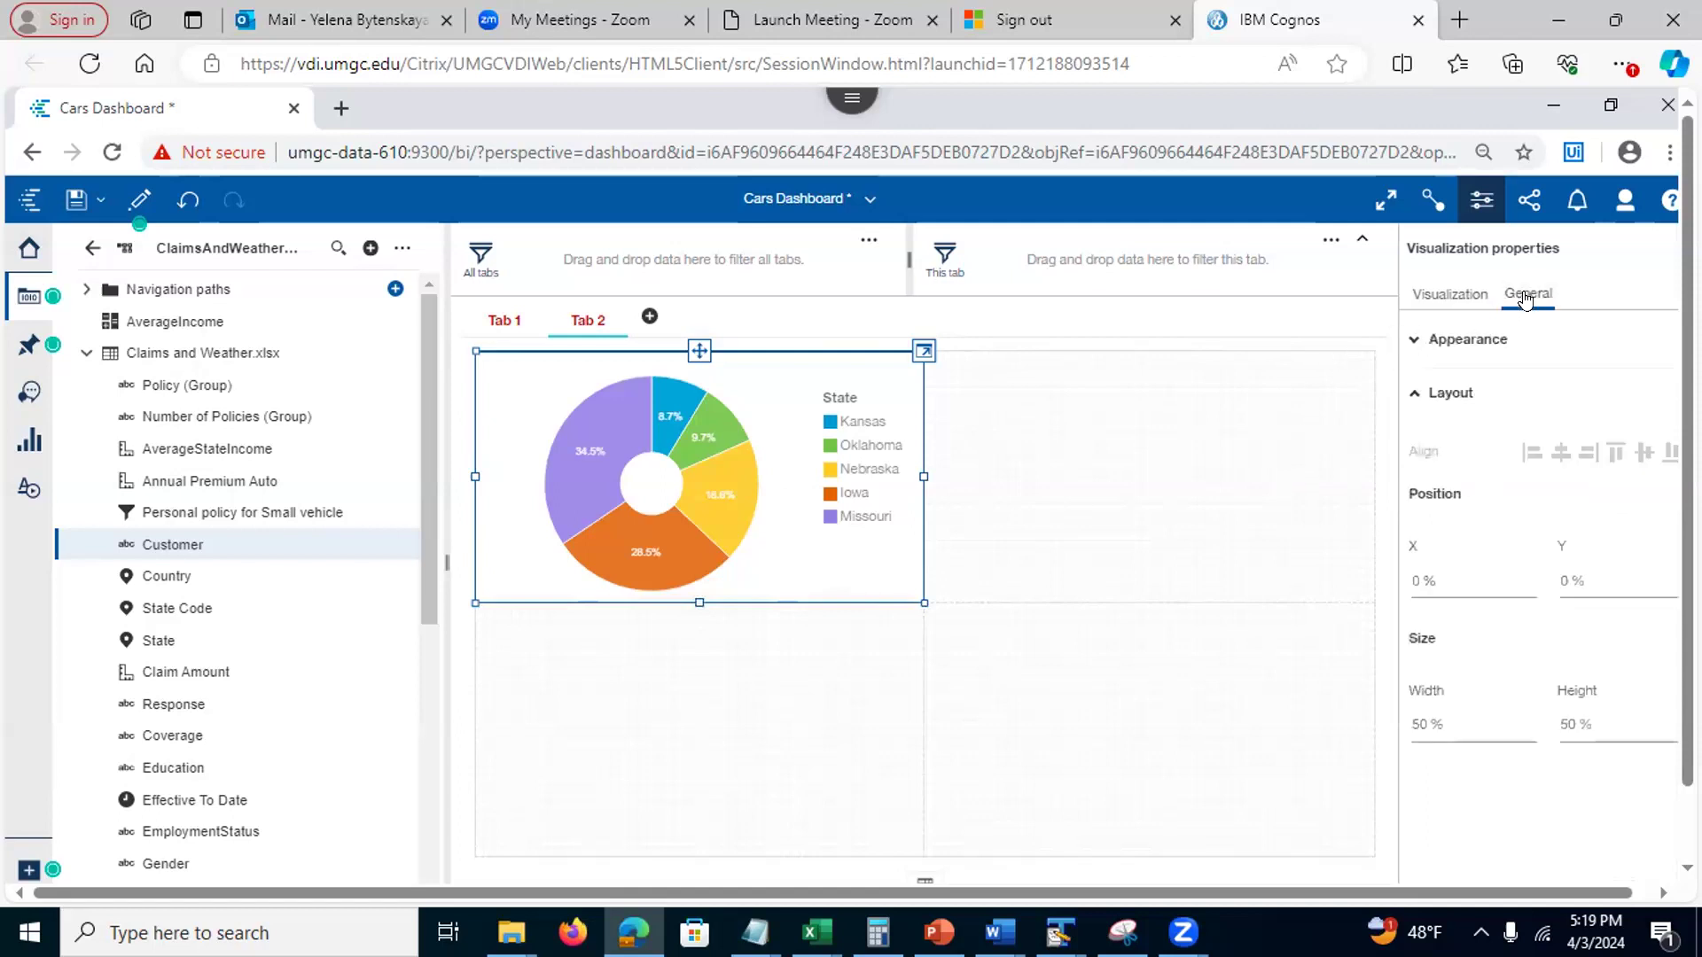
click(1416, 341)
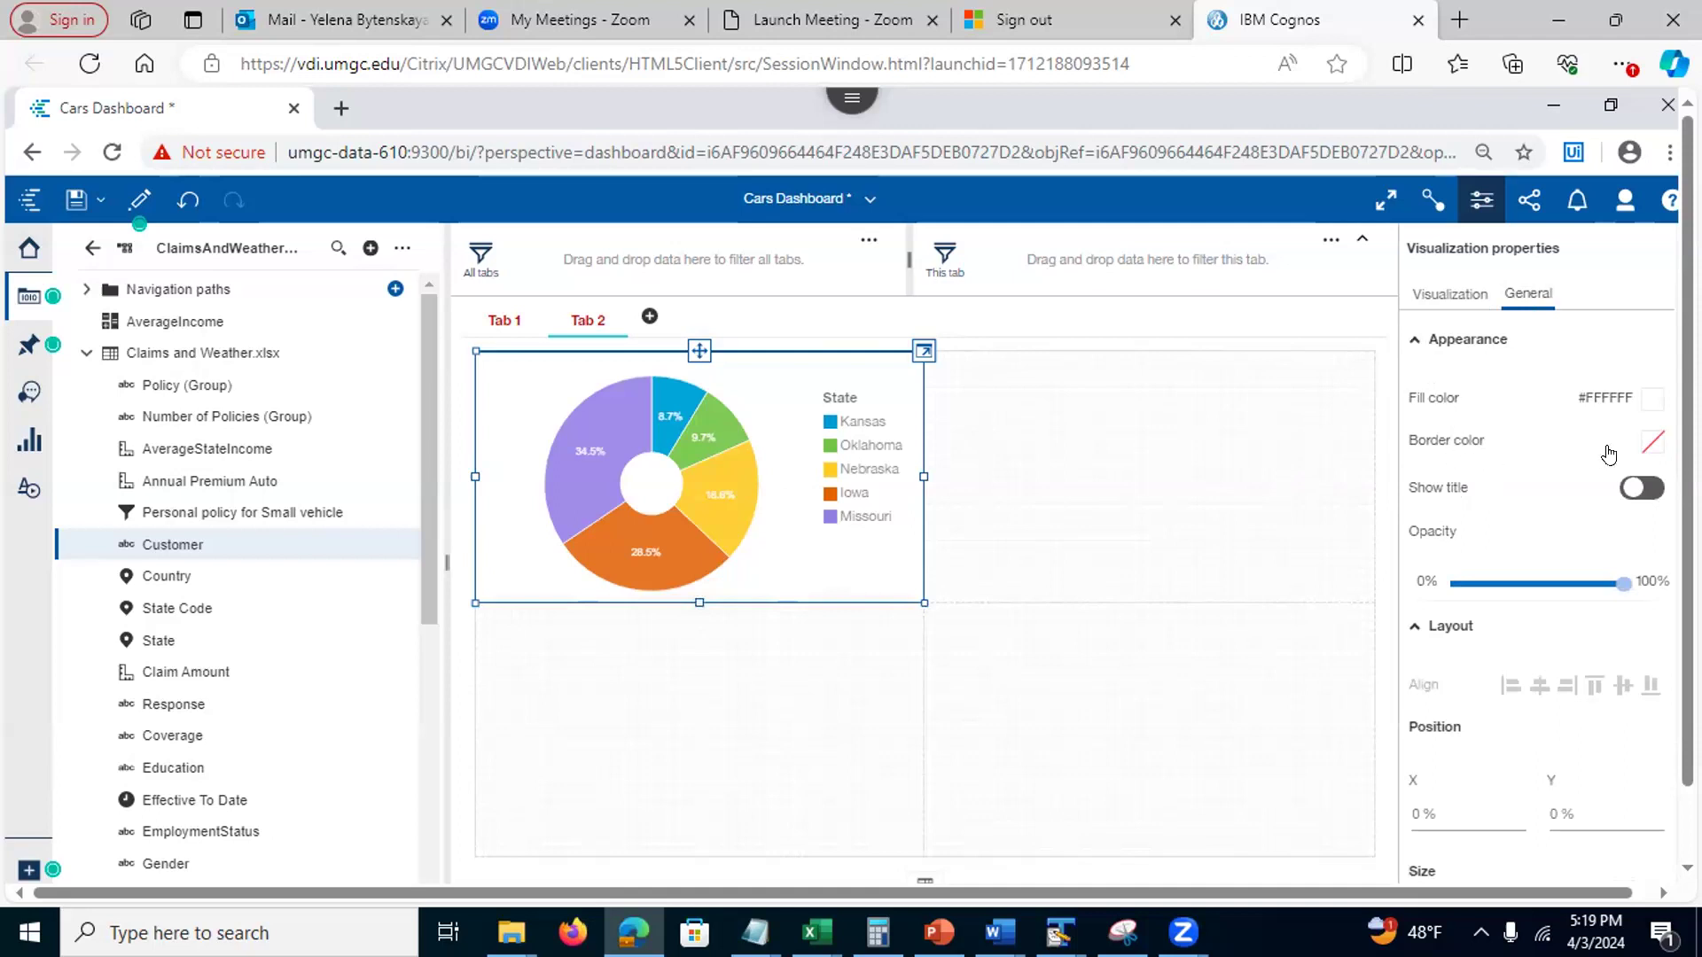
click(1646, 446)
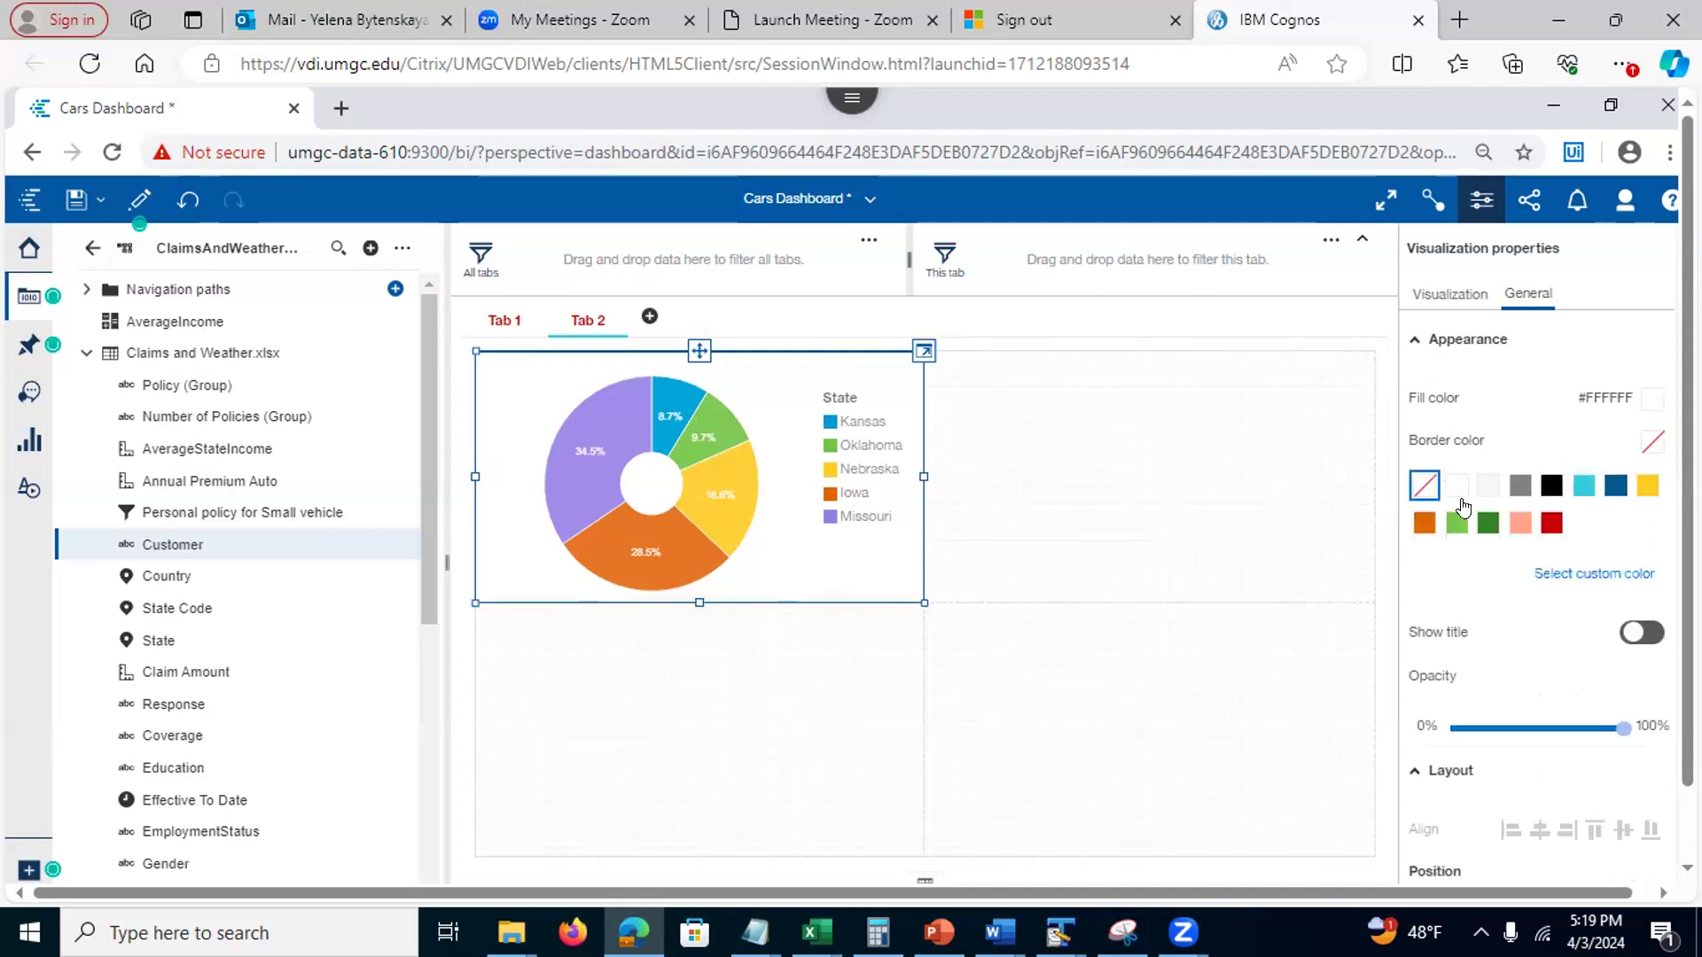
click(1547, 479)
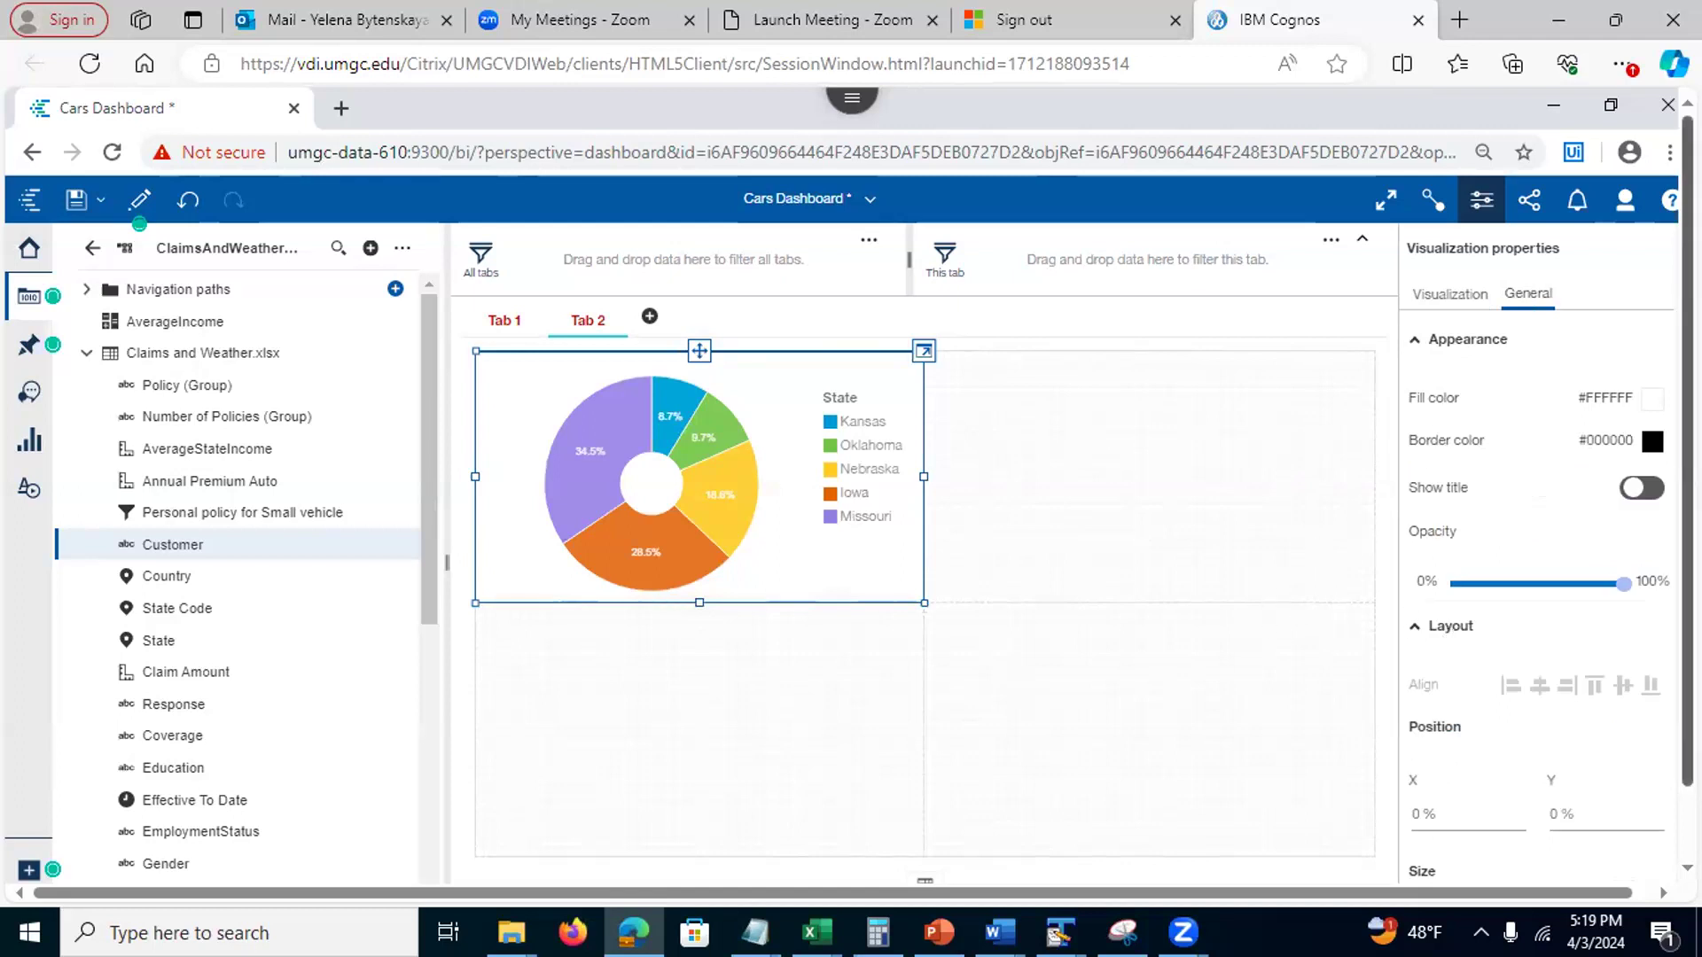
Add the title 'Percentage of customers by state', formatted bold and centred
click(1633, 487)
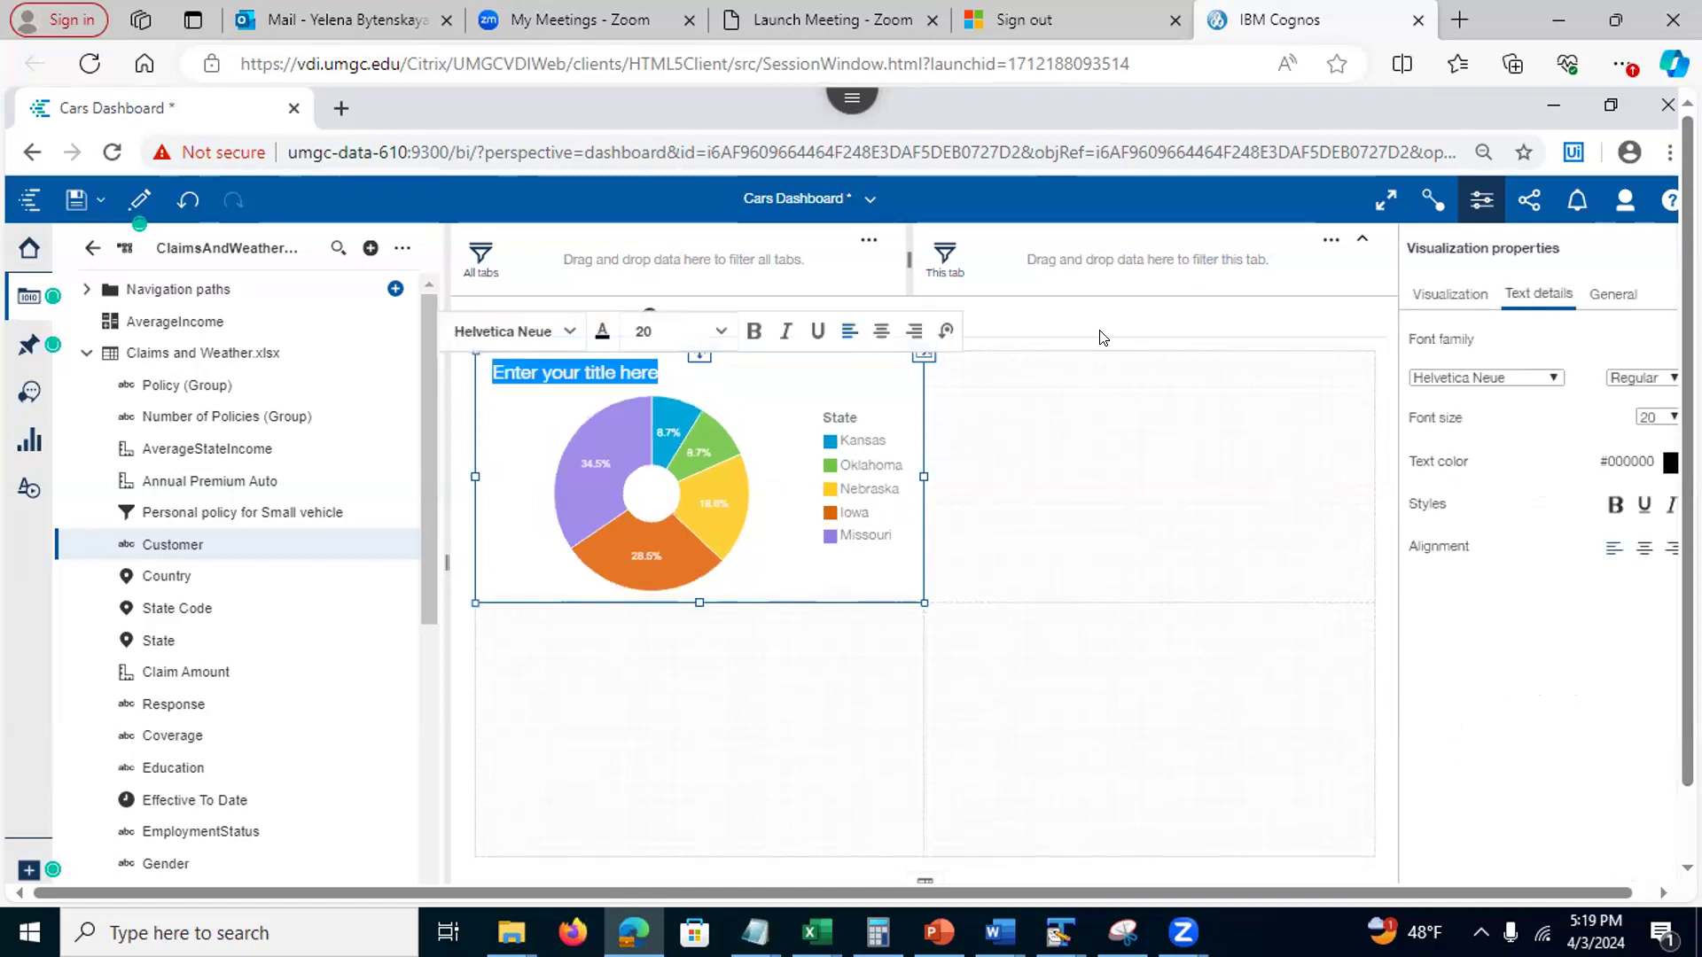
text(Percentage )
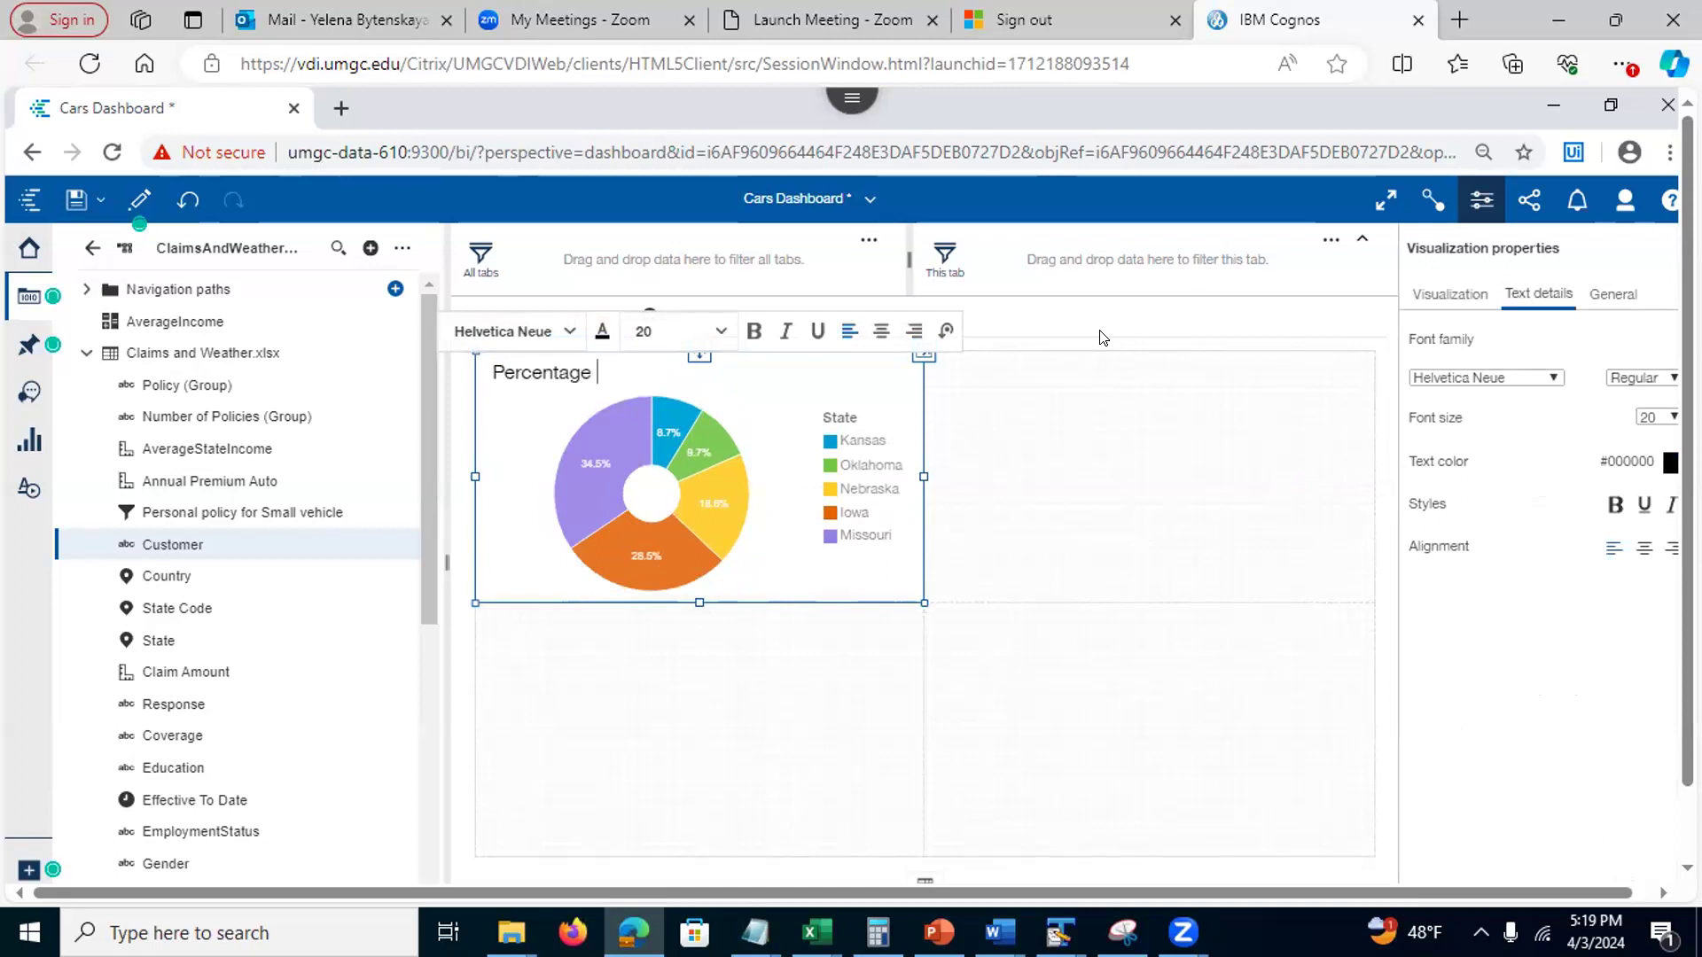
text(of custoeers by state)
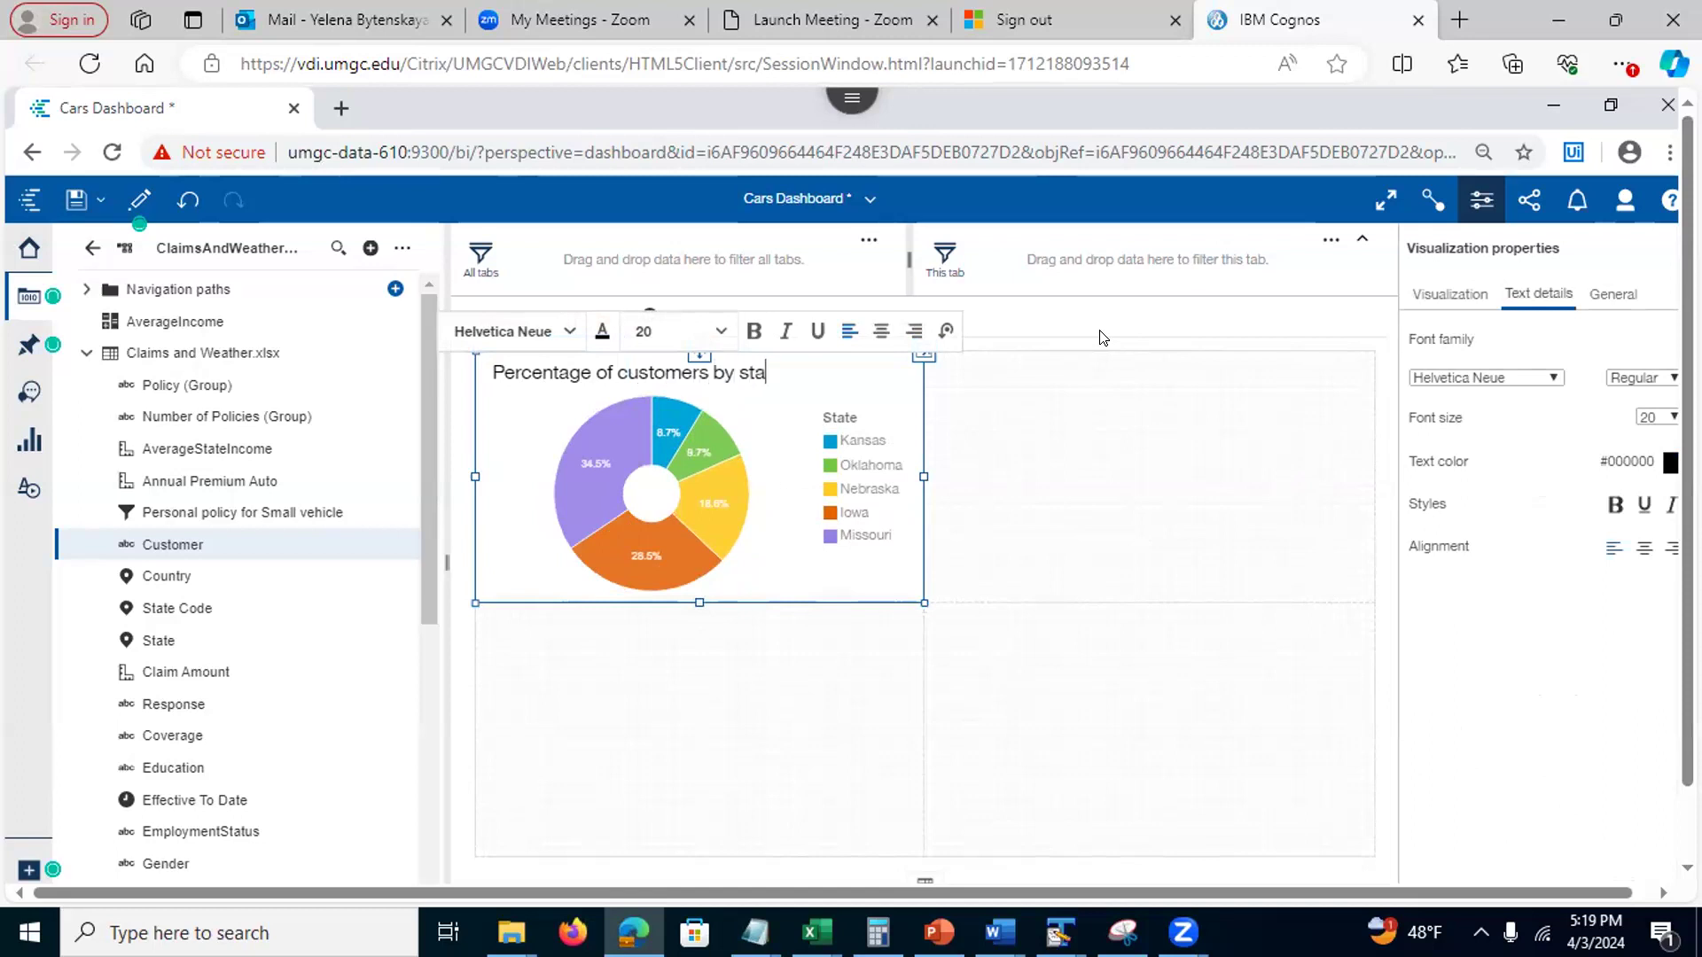
click(1068, 435)
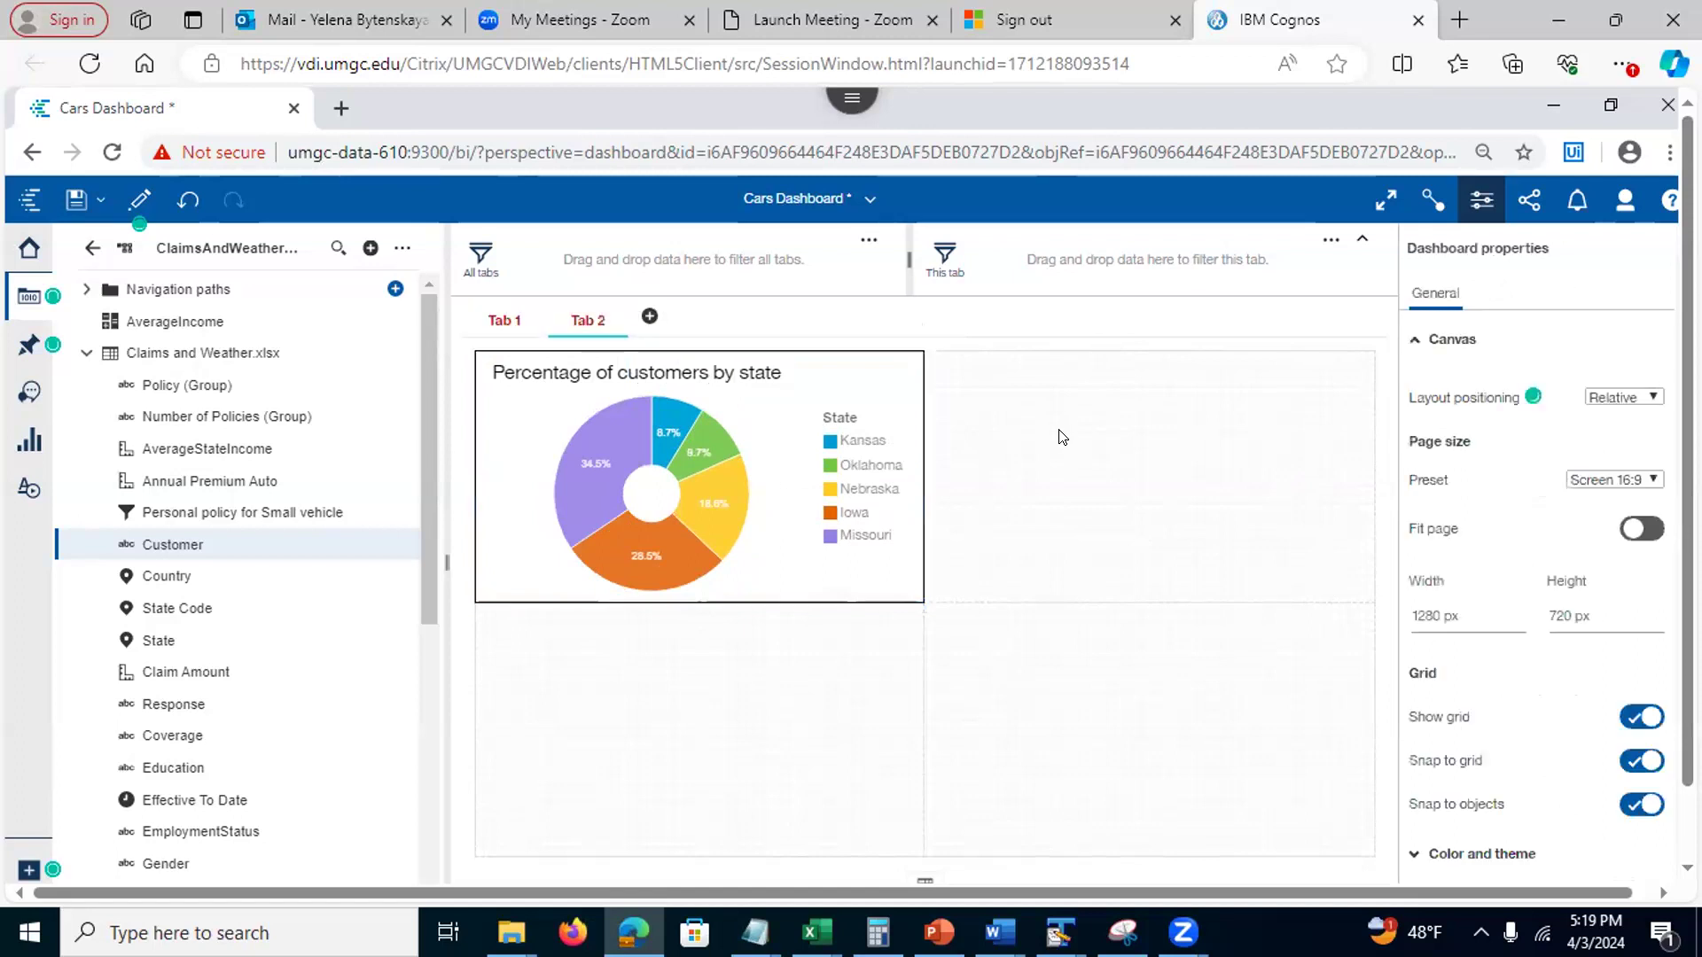
click(612, 370)
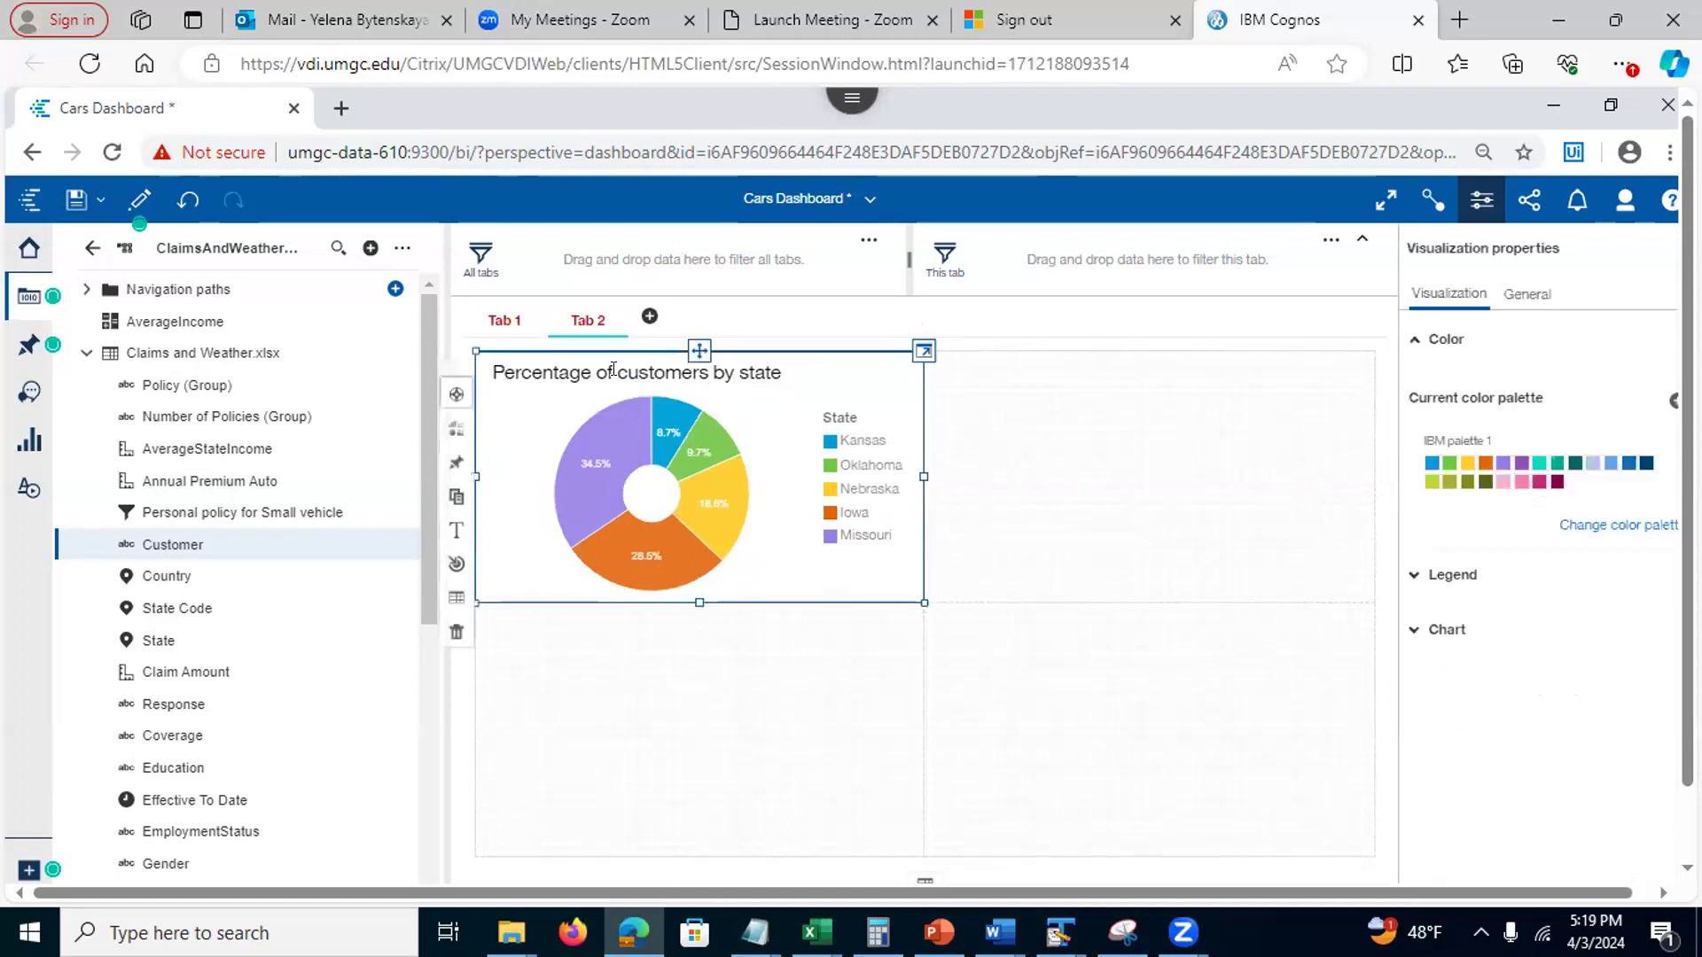
double_click(491, 367)
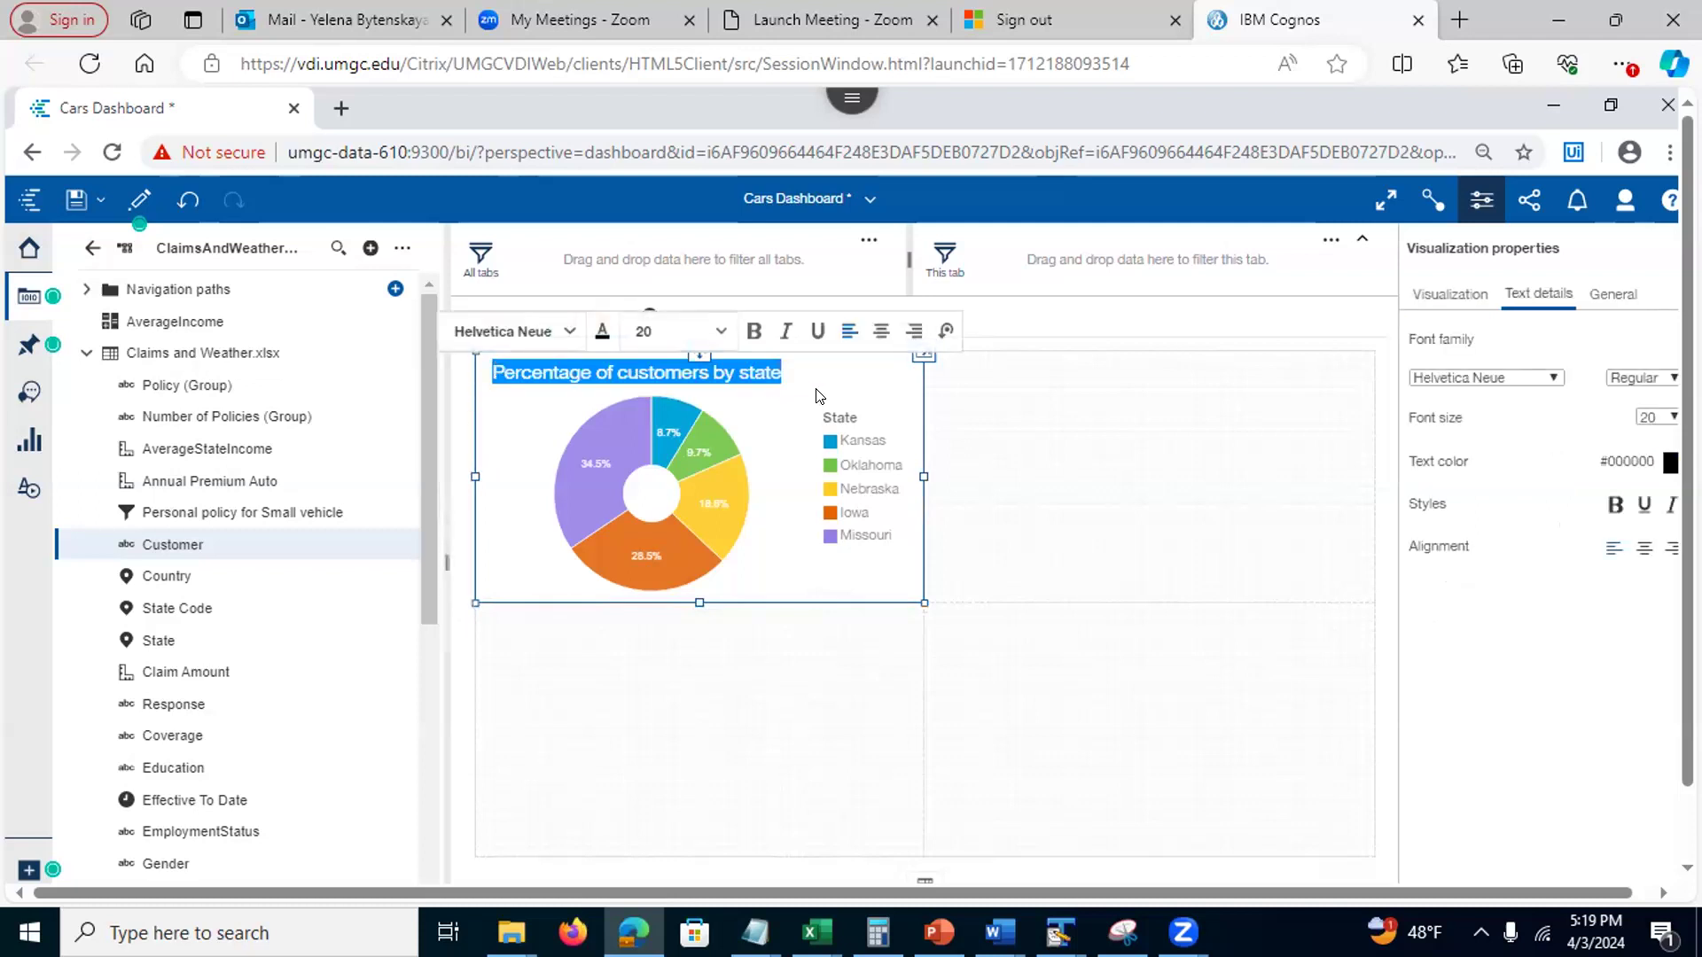
click(750, 334)
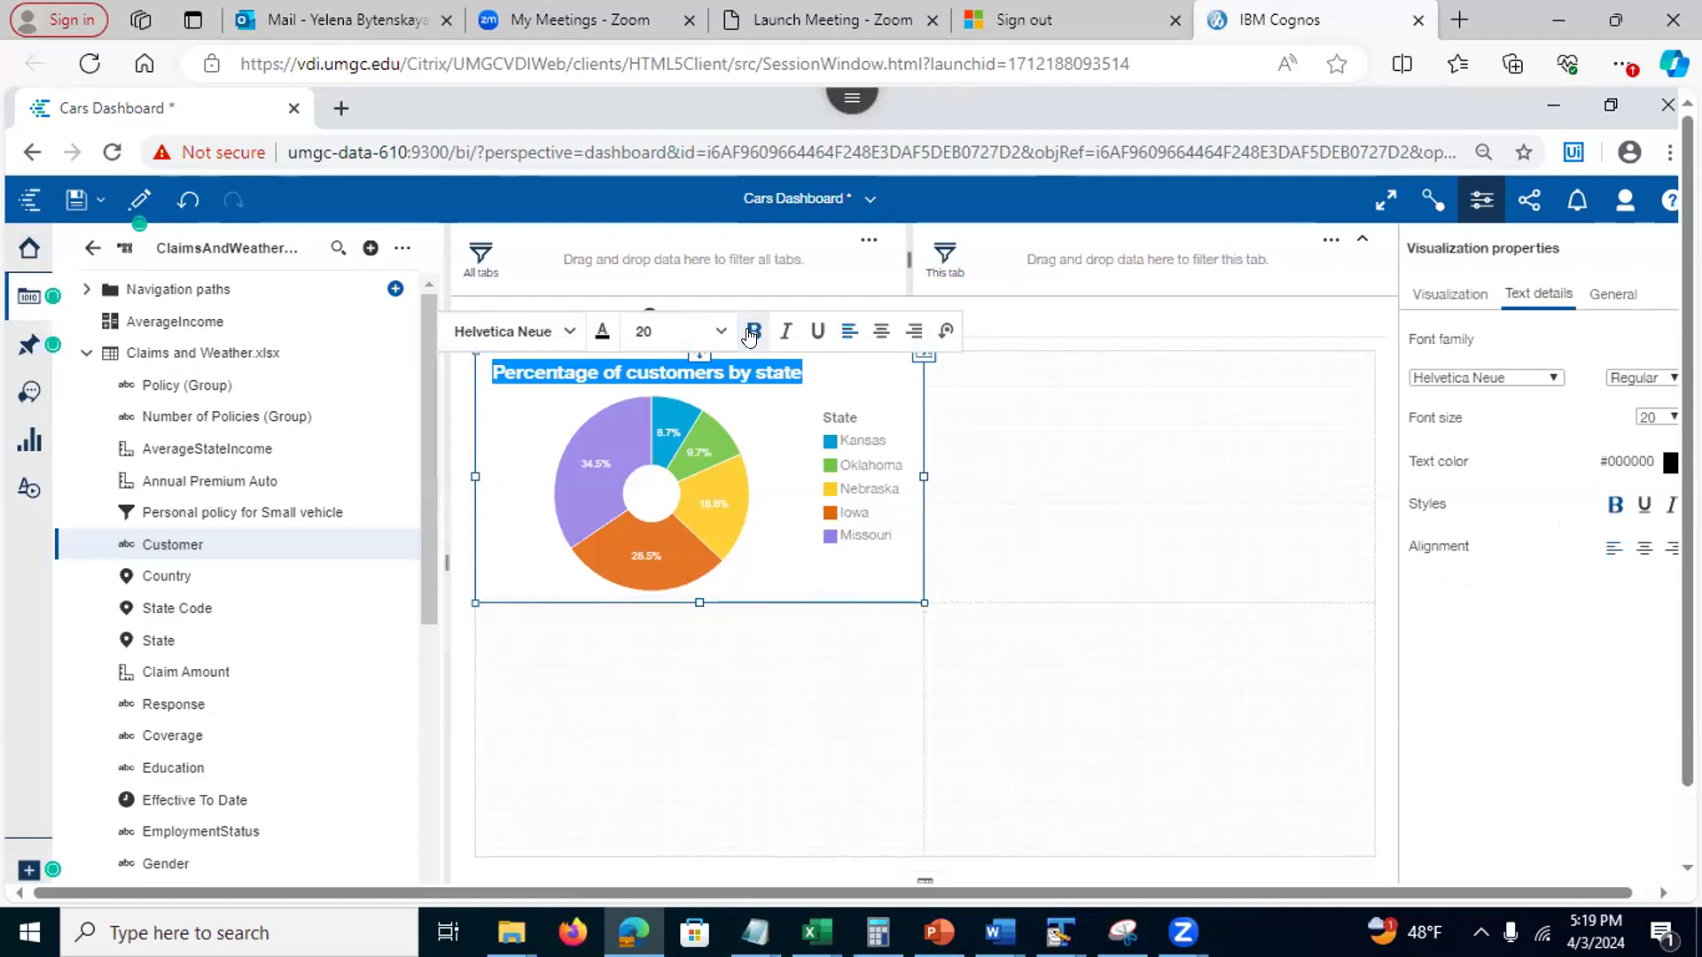
click(882, 337)
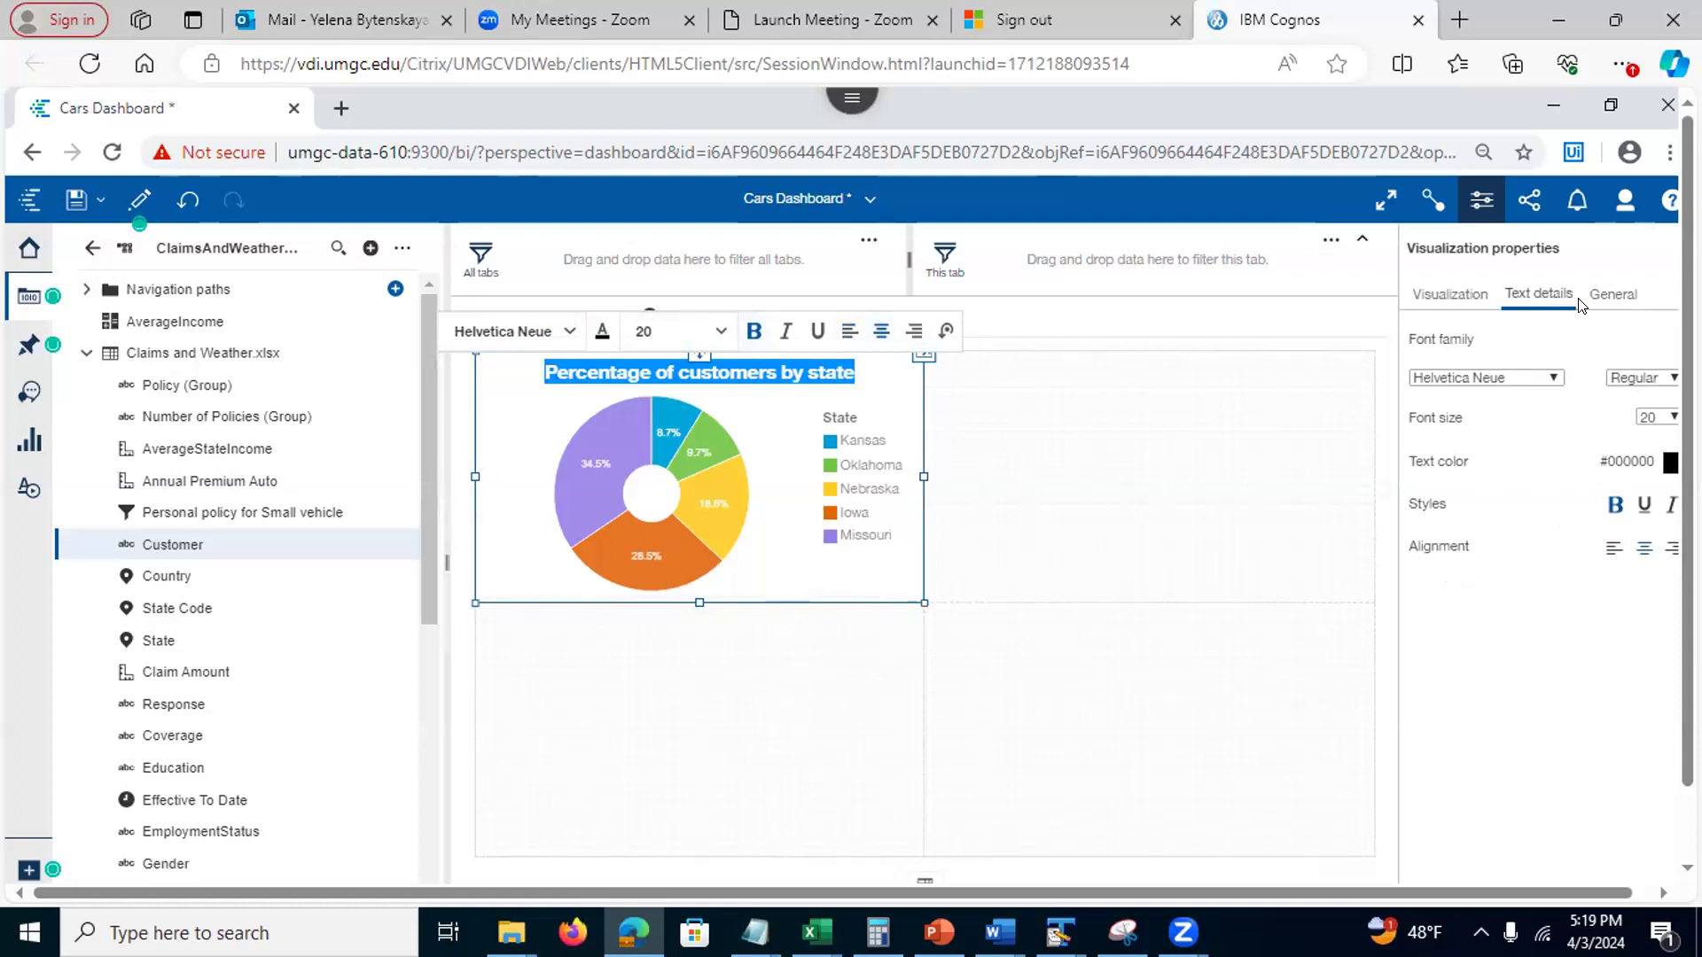
click(705, 757)
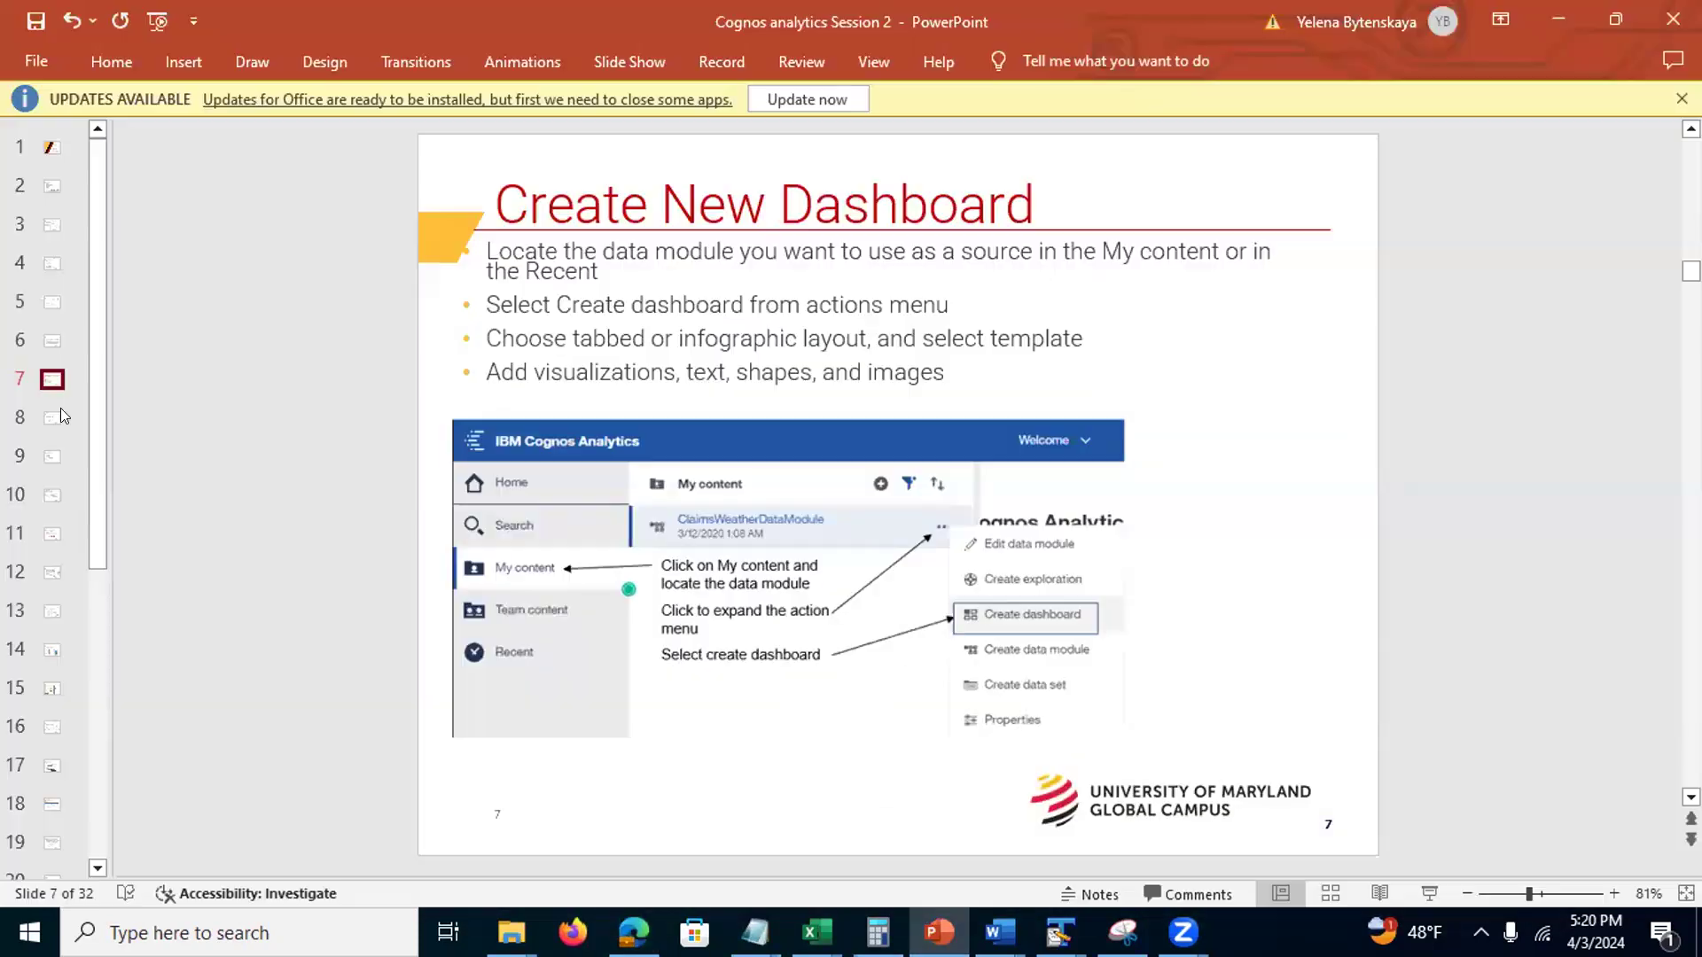
Step through slides 8 and 9 to slide 10, Tabbed Dashboard Interface, then minimize PowerPoint
click(52, 419)
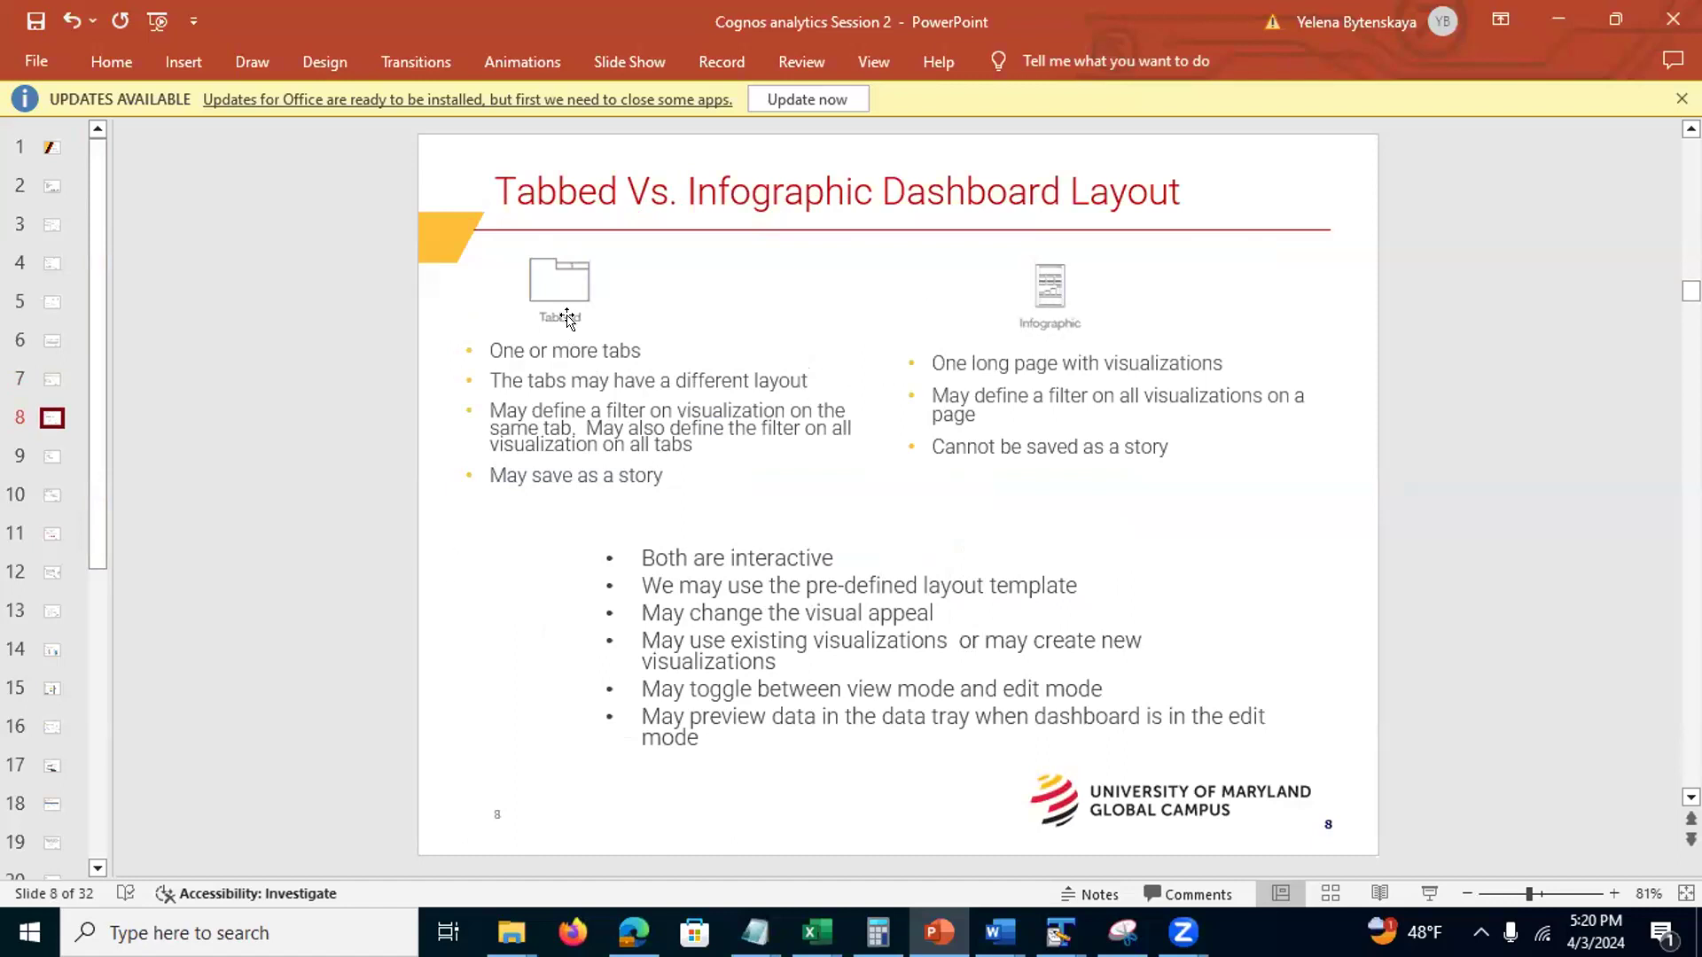
click(52, 456)
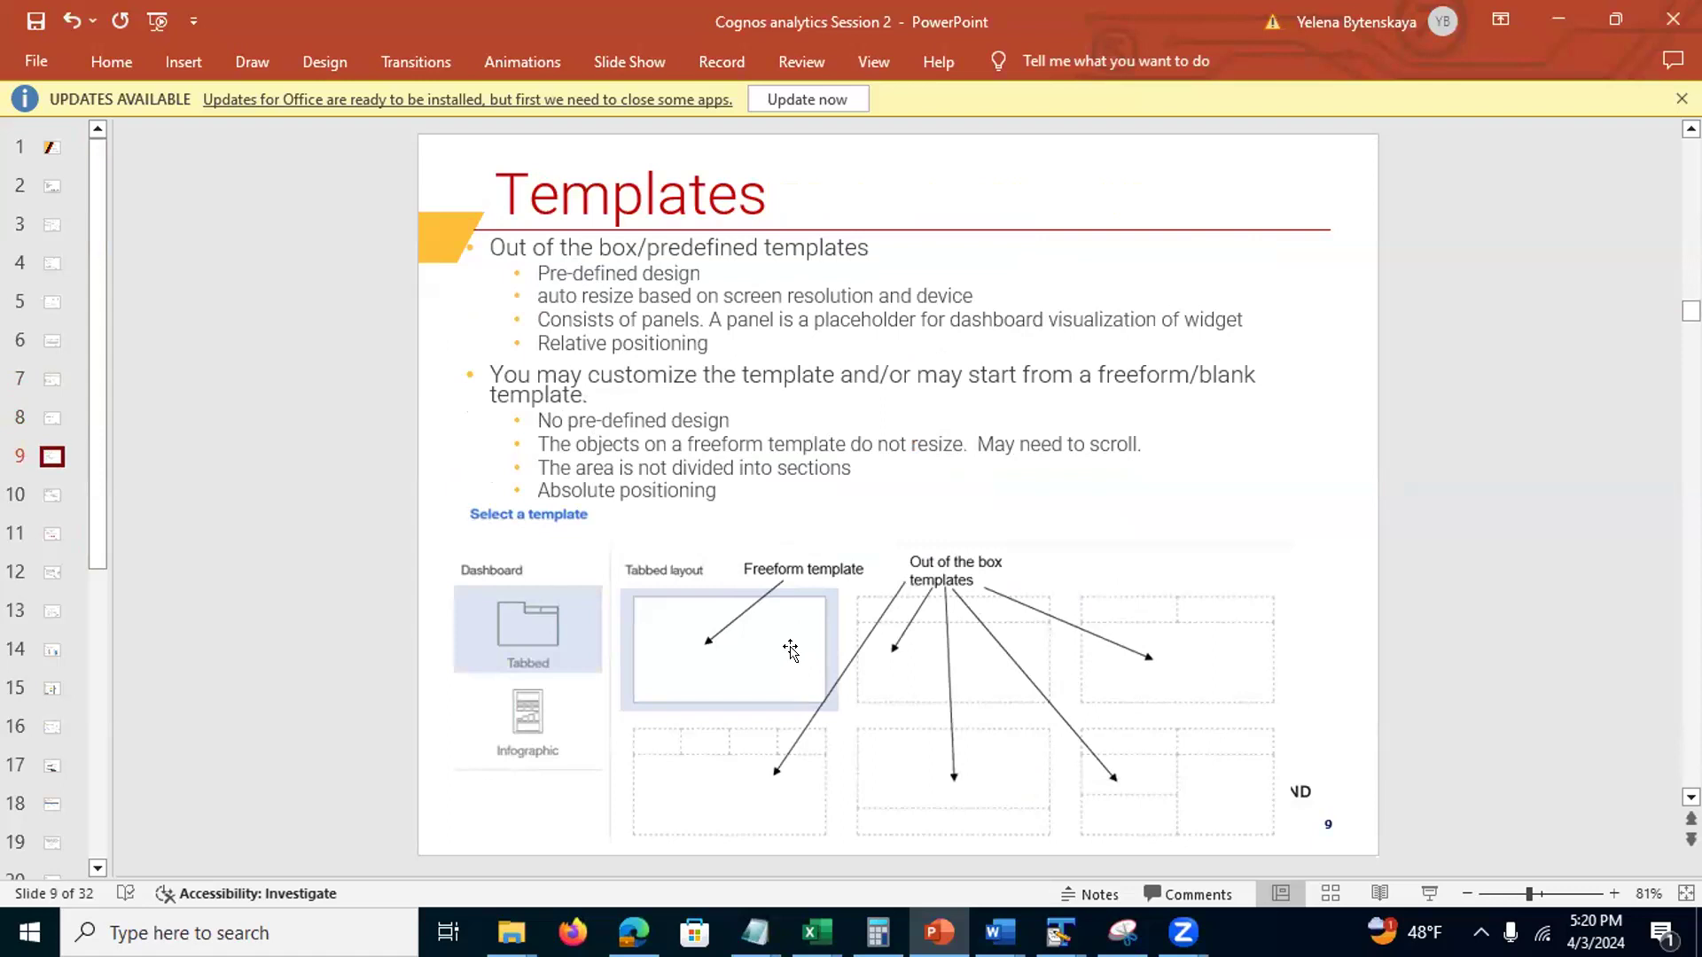
click(48, 494)
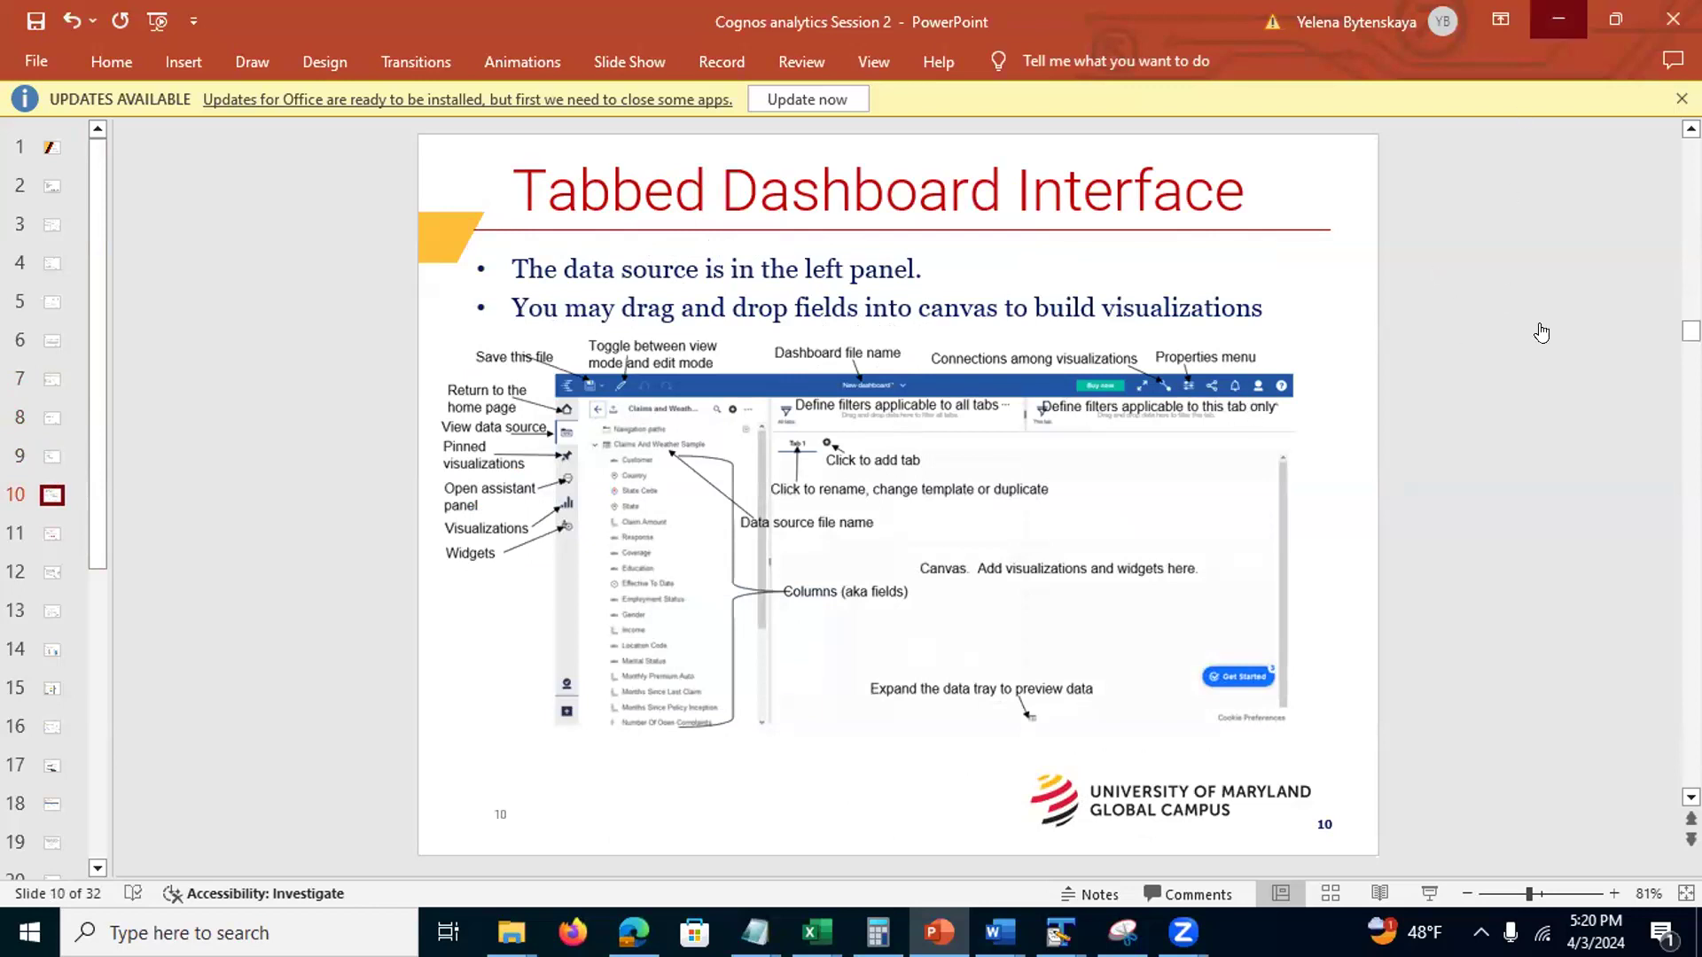
click(1557, 19)
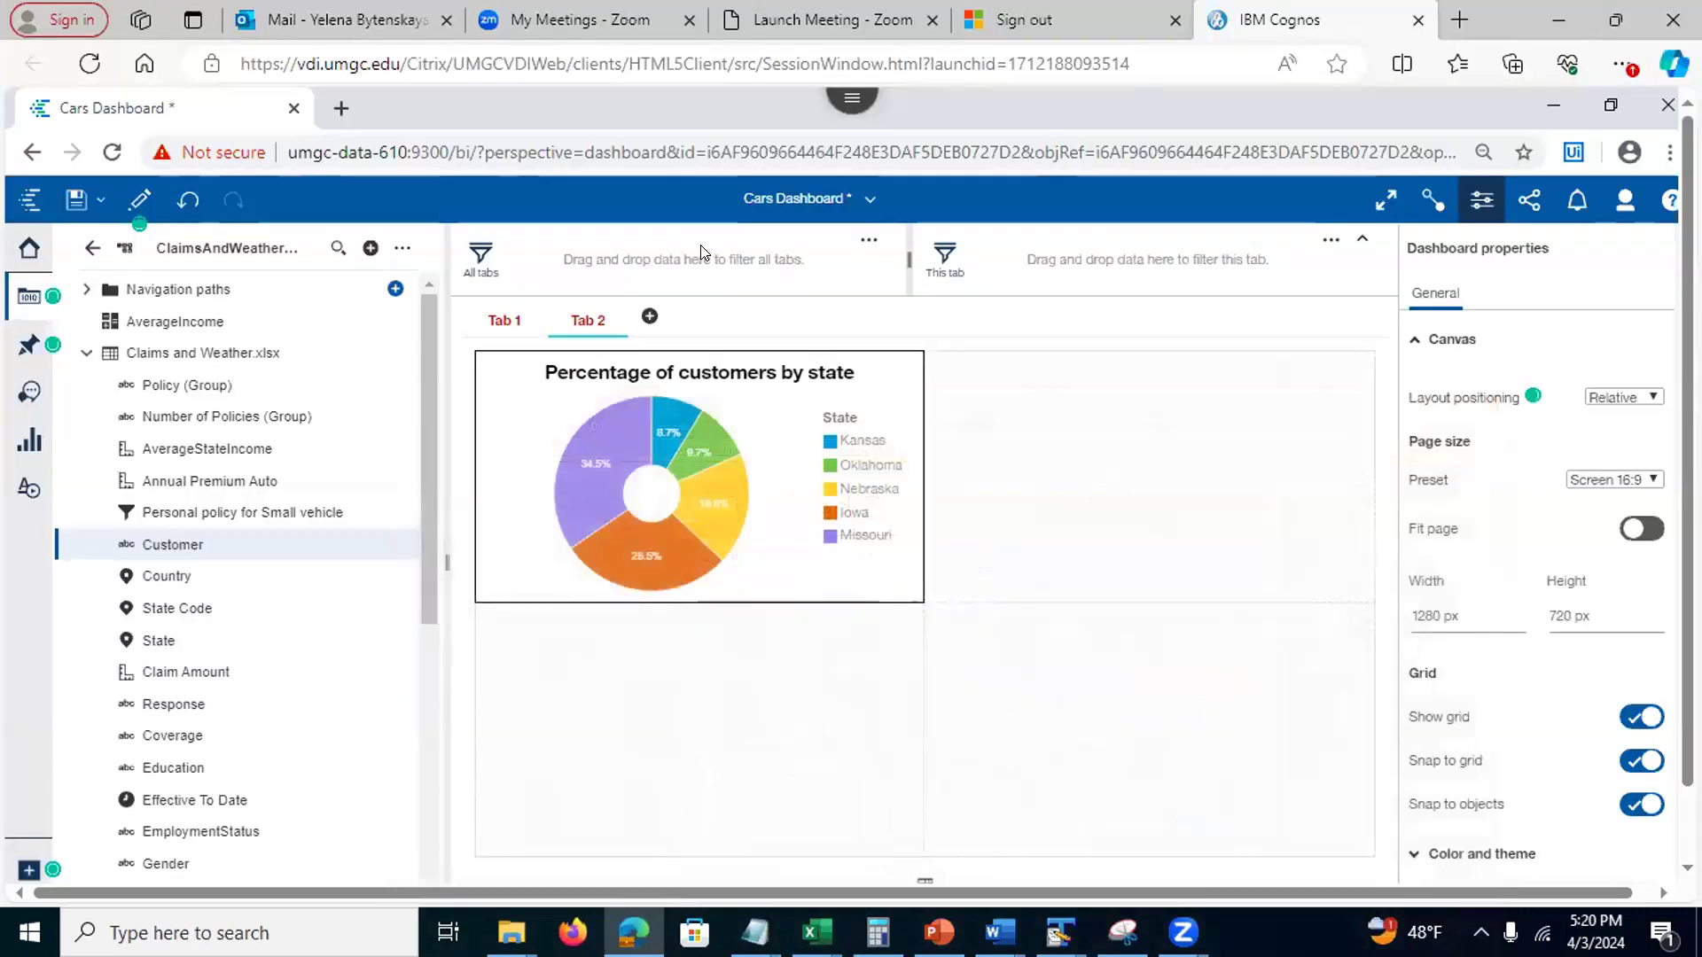
Collapse the filter bar above the tabs and close the Properties panel
click(1362, 237)
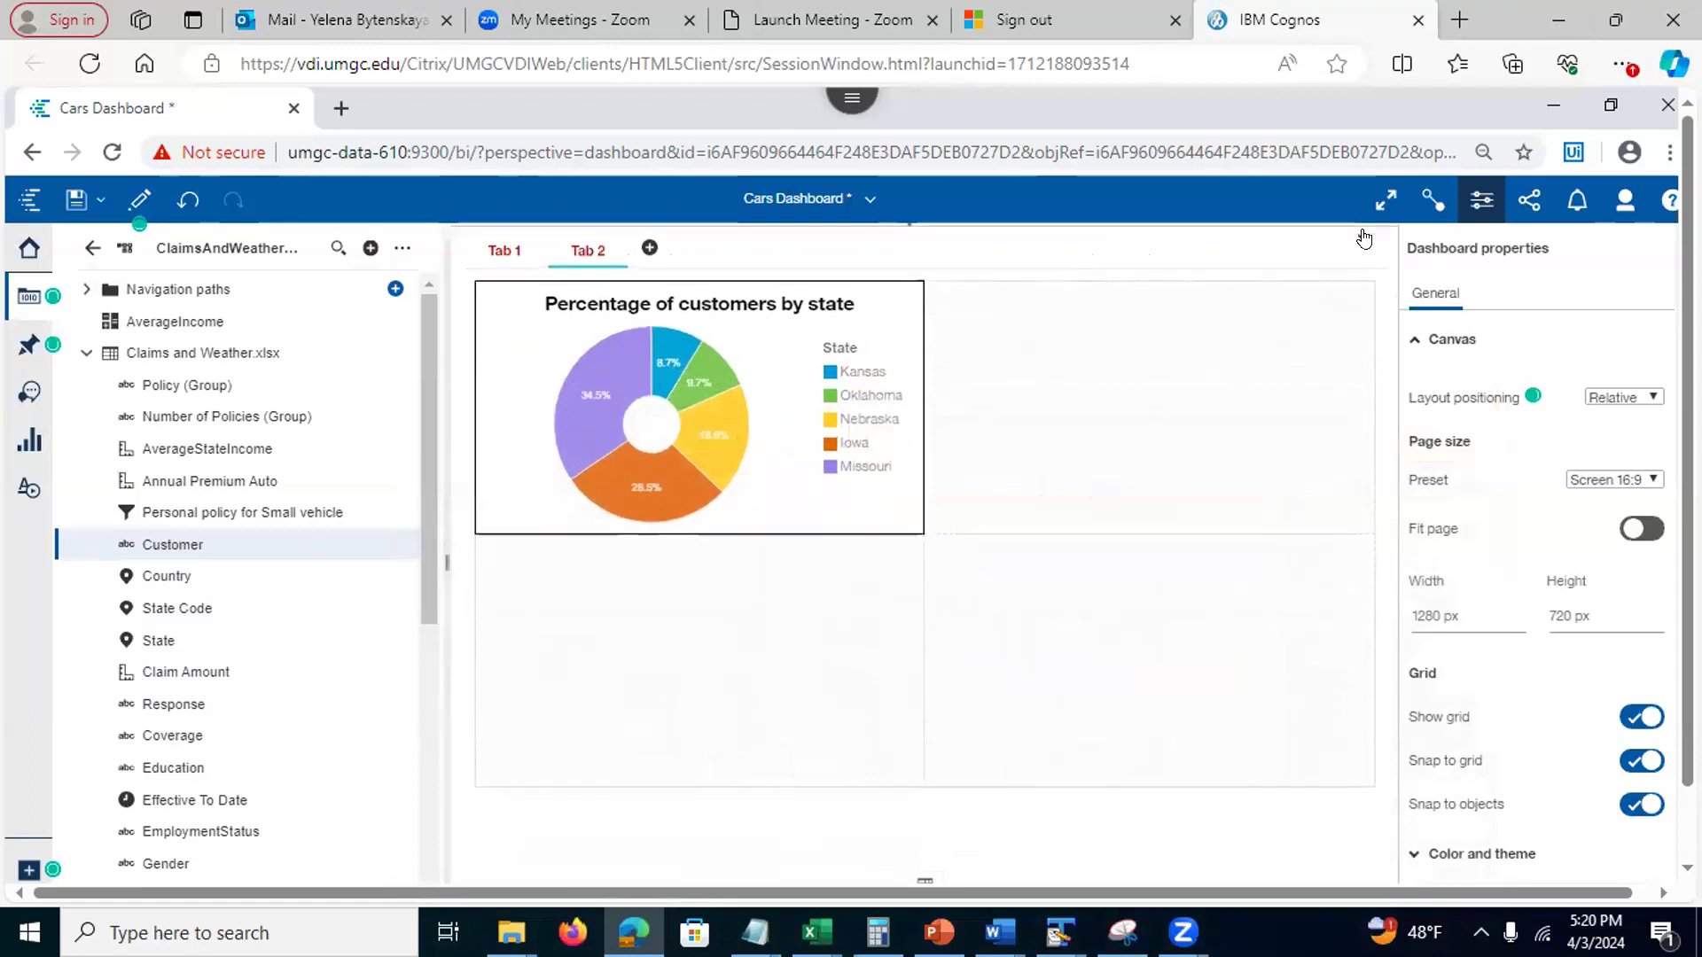
click(1363, 237)
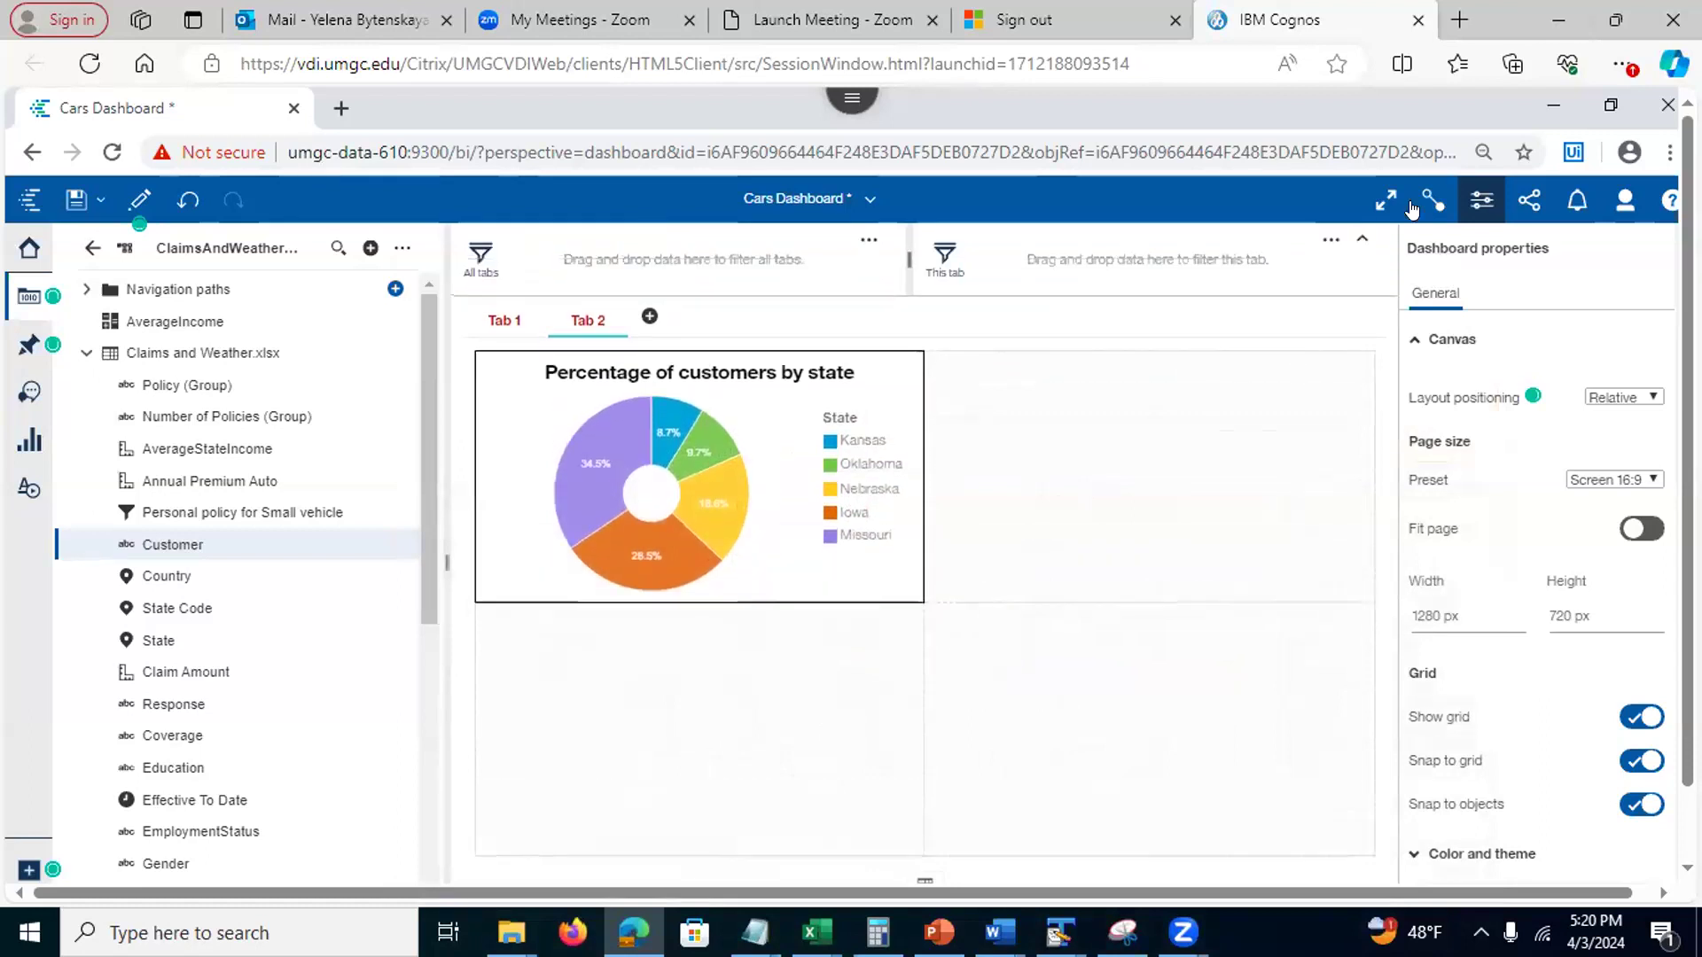
click(1481, 199)
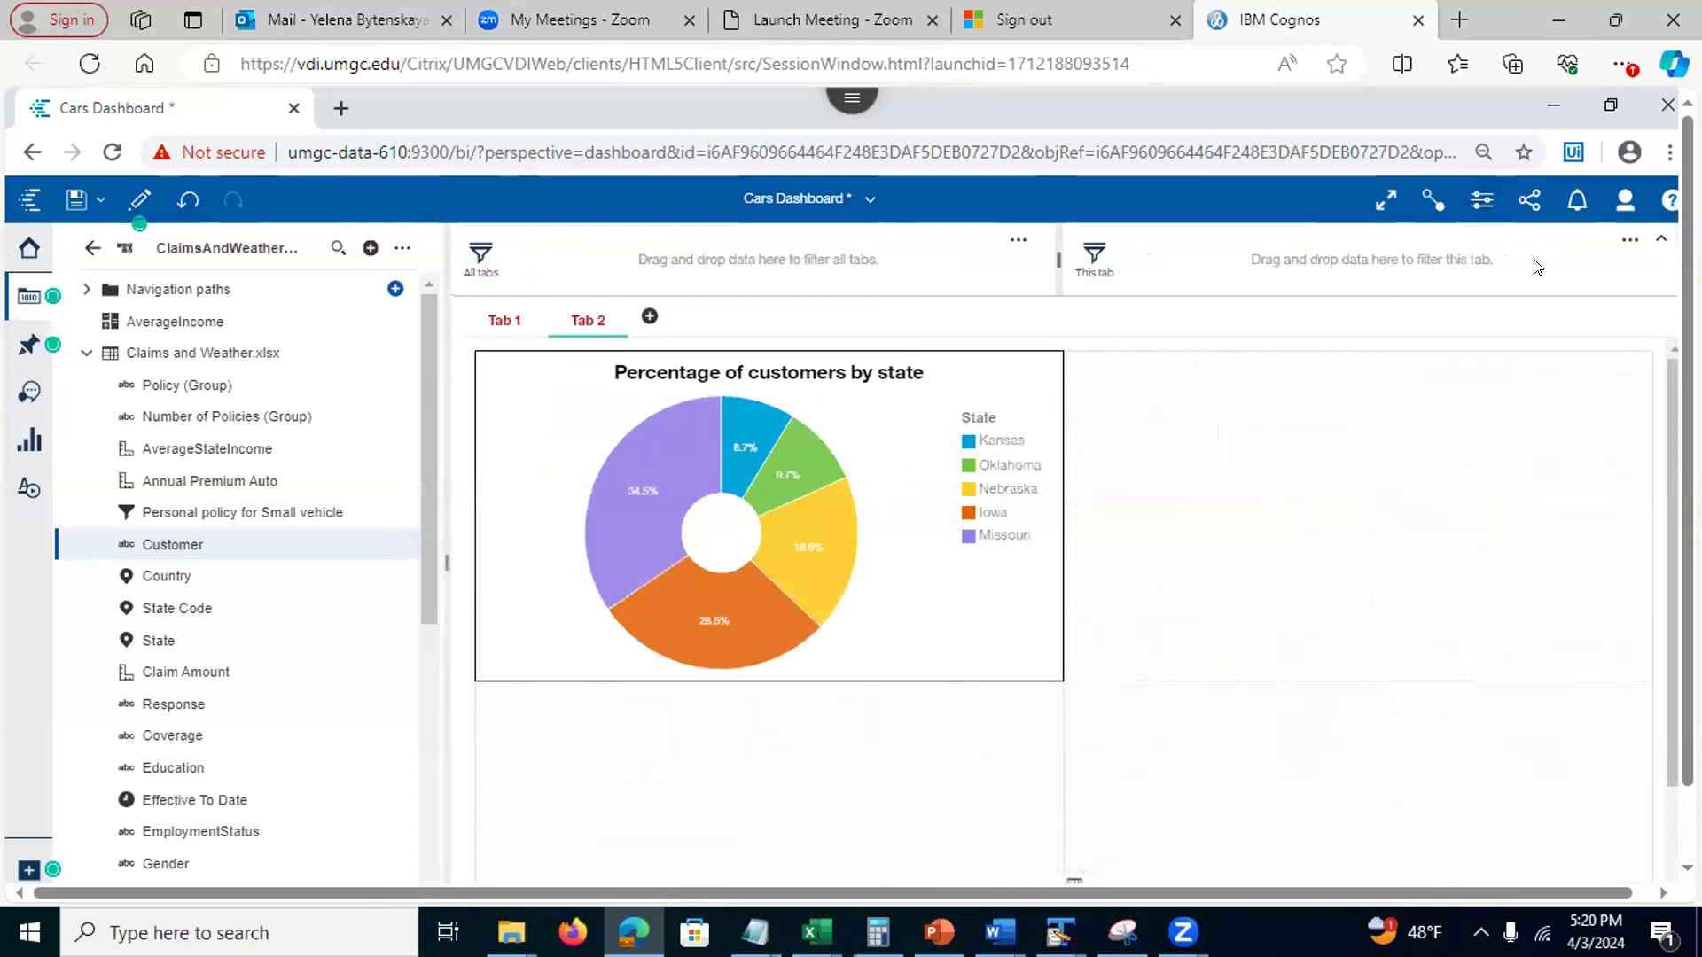
click(1662, 246)
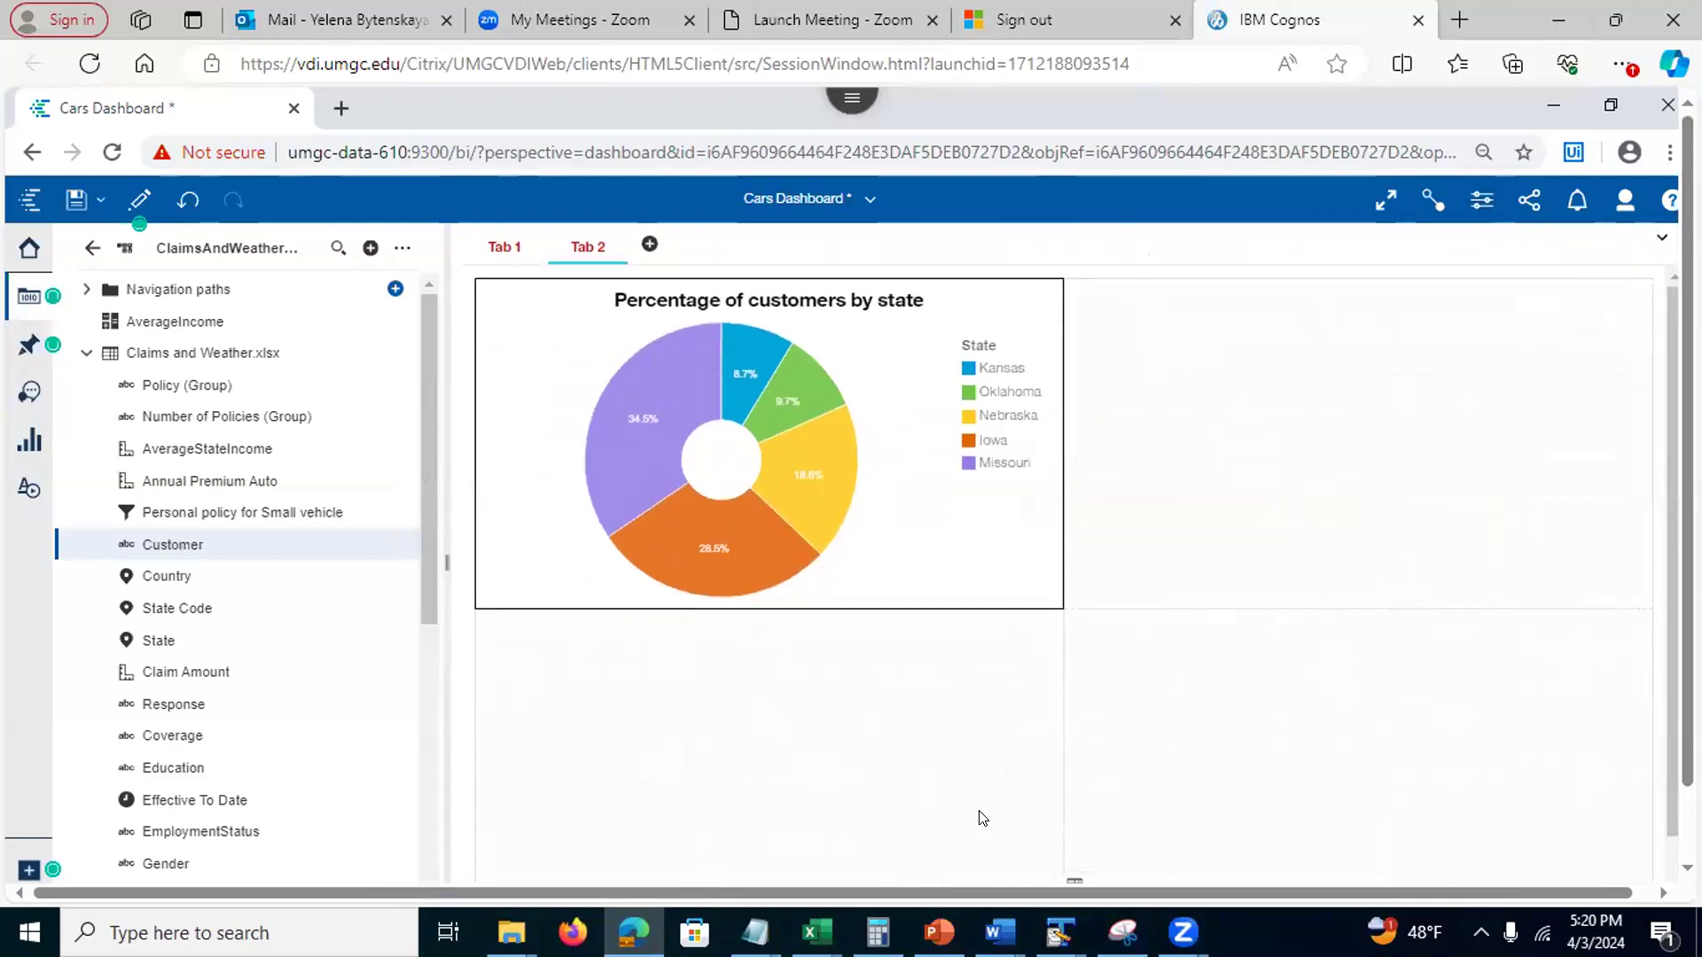
click(939, 932)
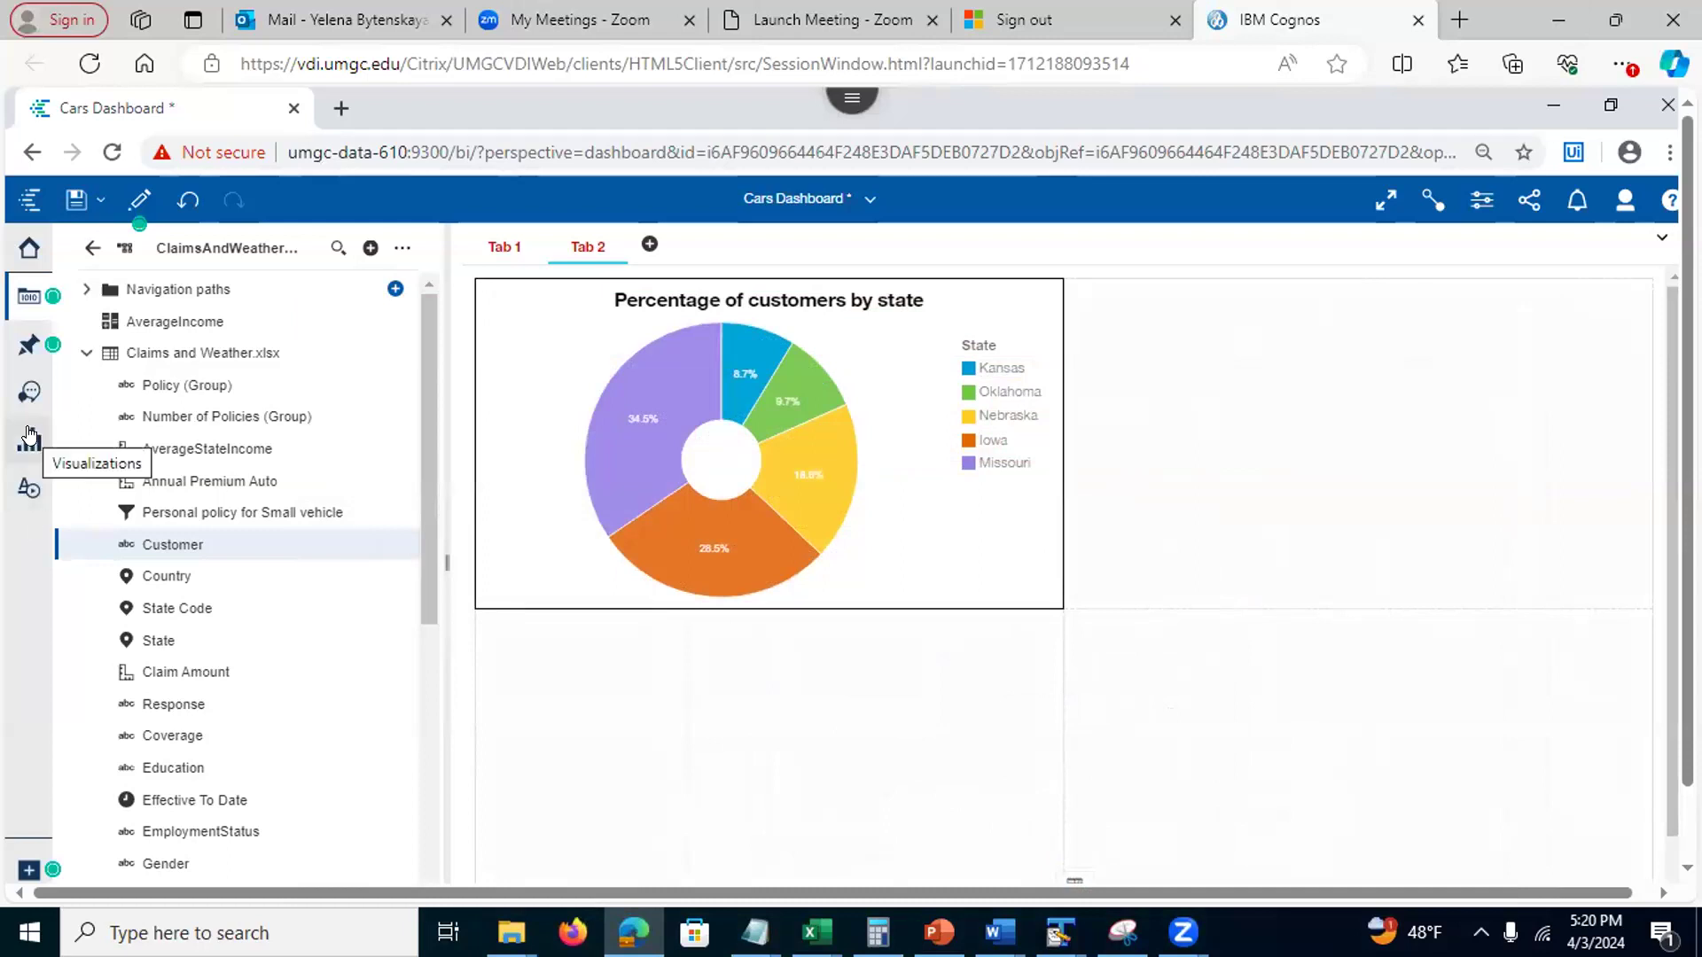
Add a text widget right of the donut reading 'I love data 610'
click(18, 489)
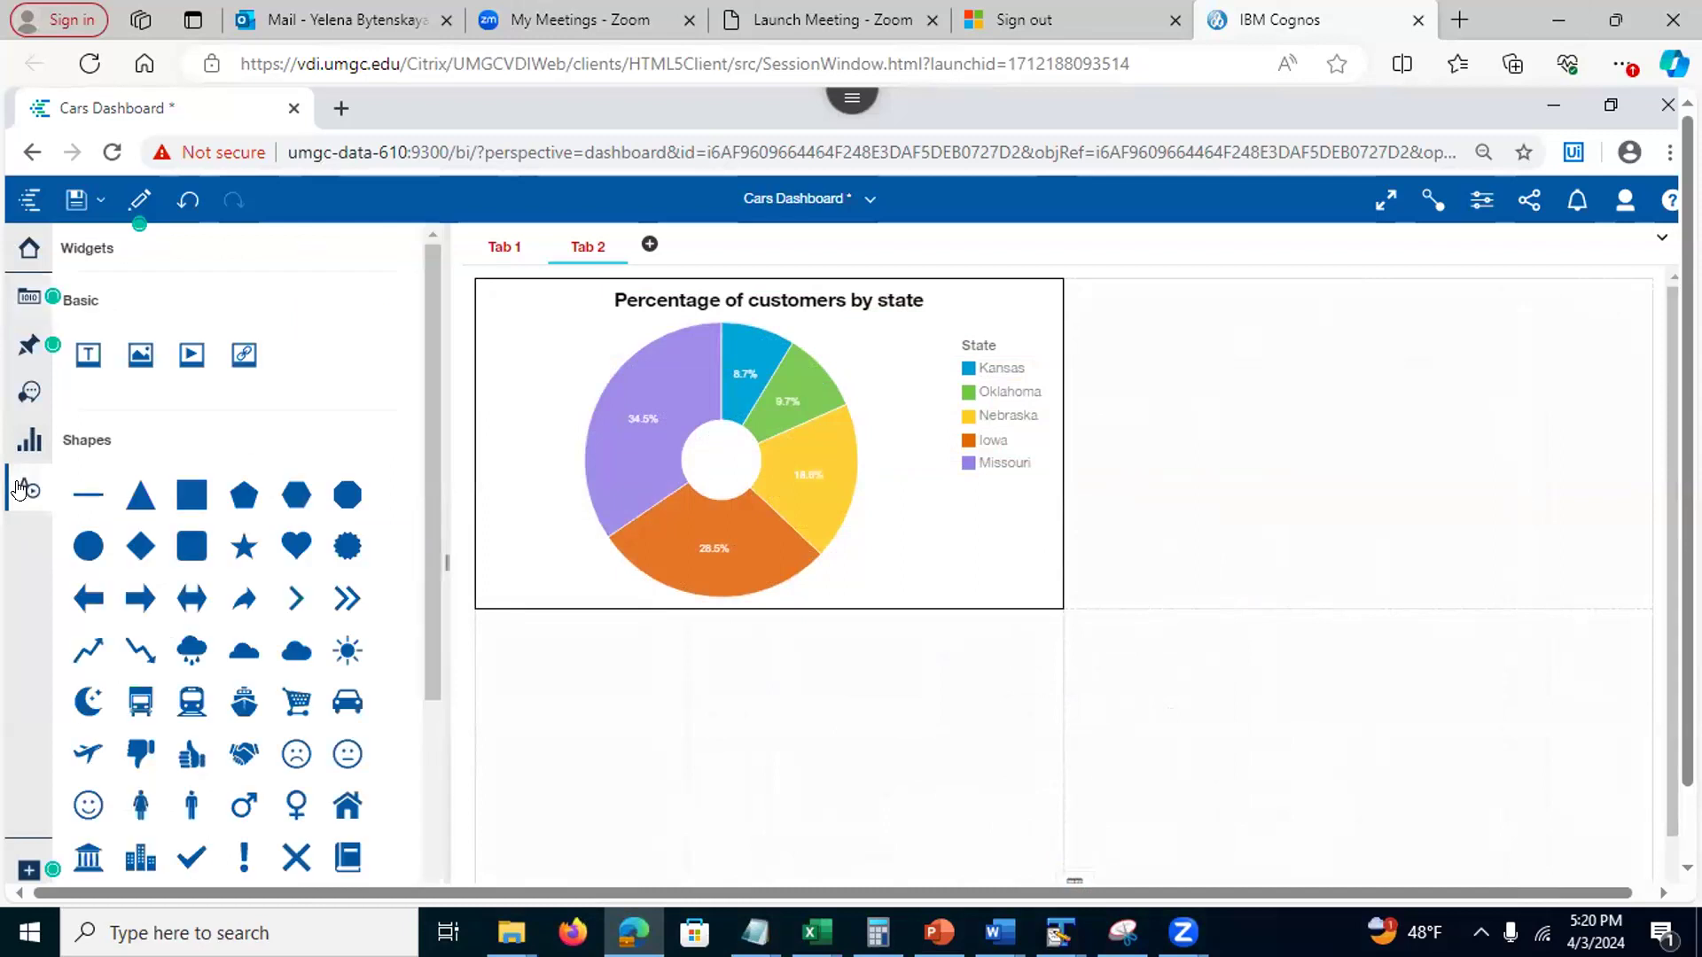
drag(88, 355, 1362, 436)
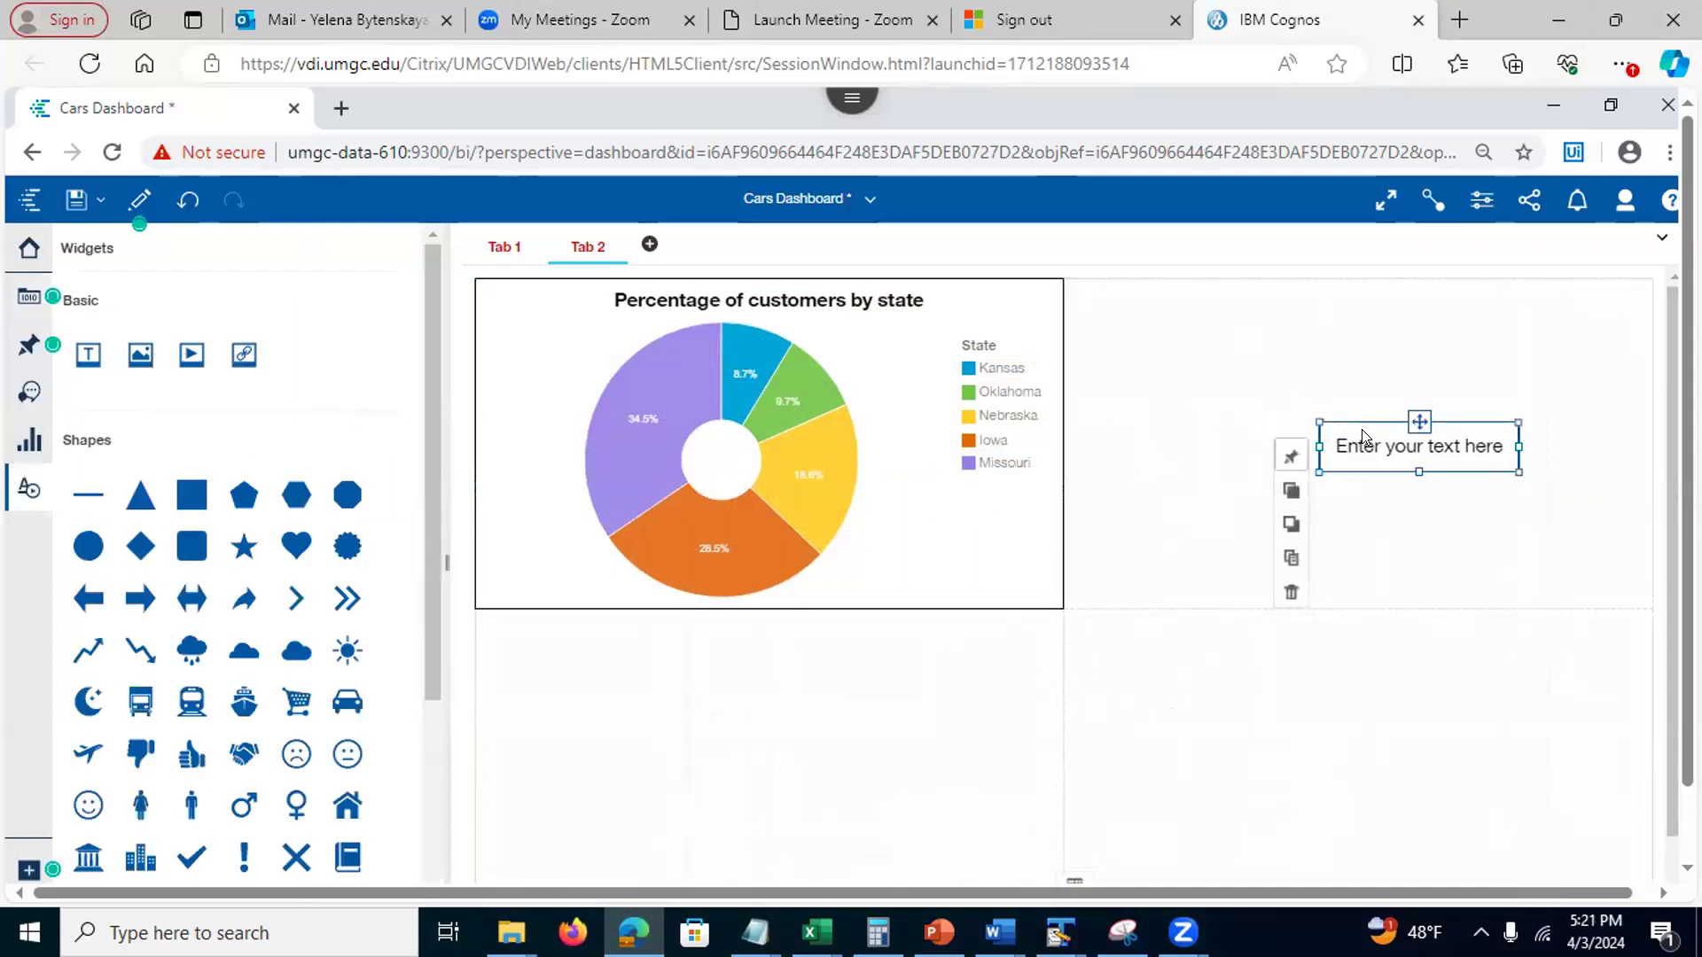
click(1362, 436)
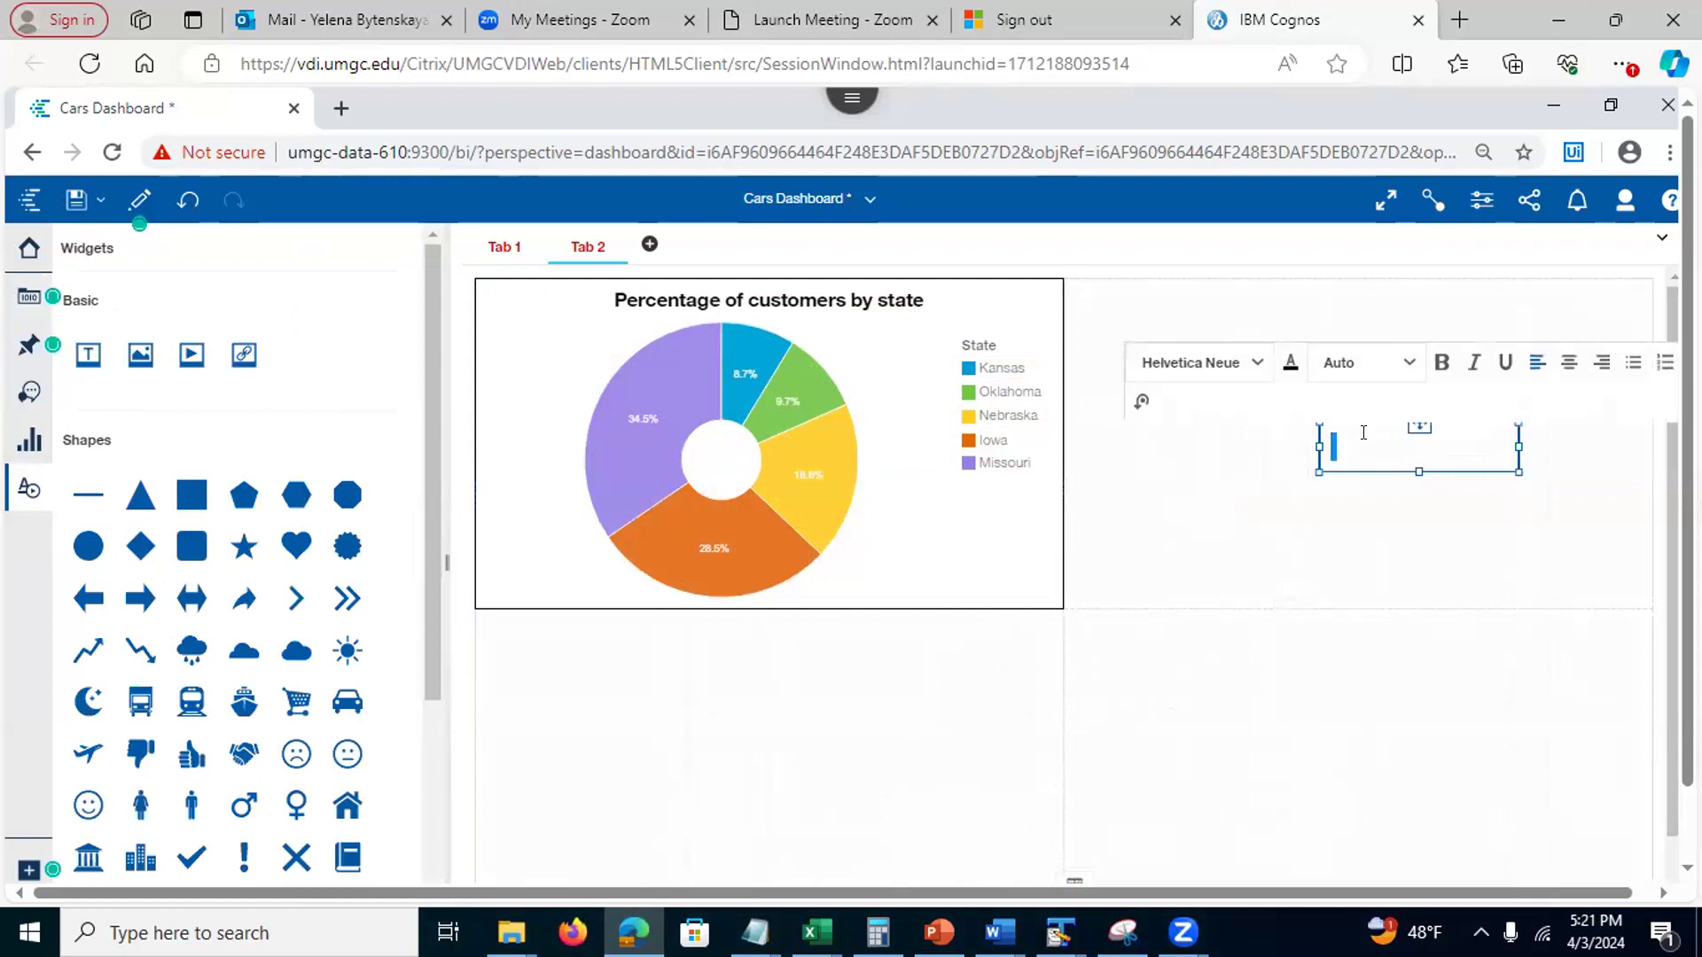
text(I love data 610)
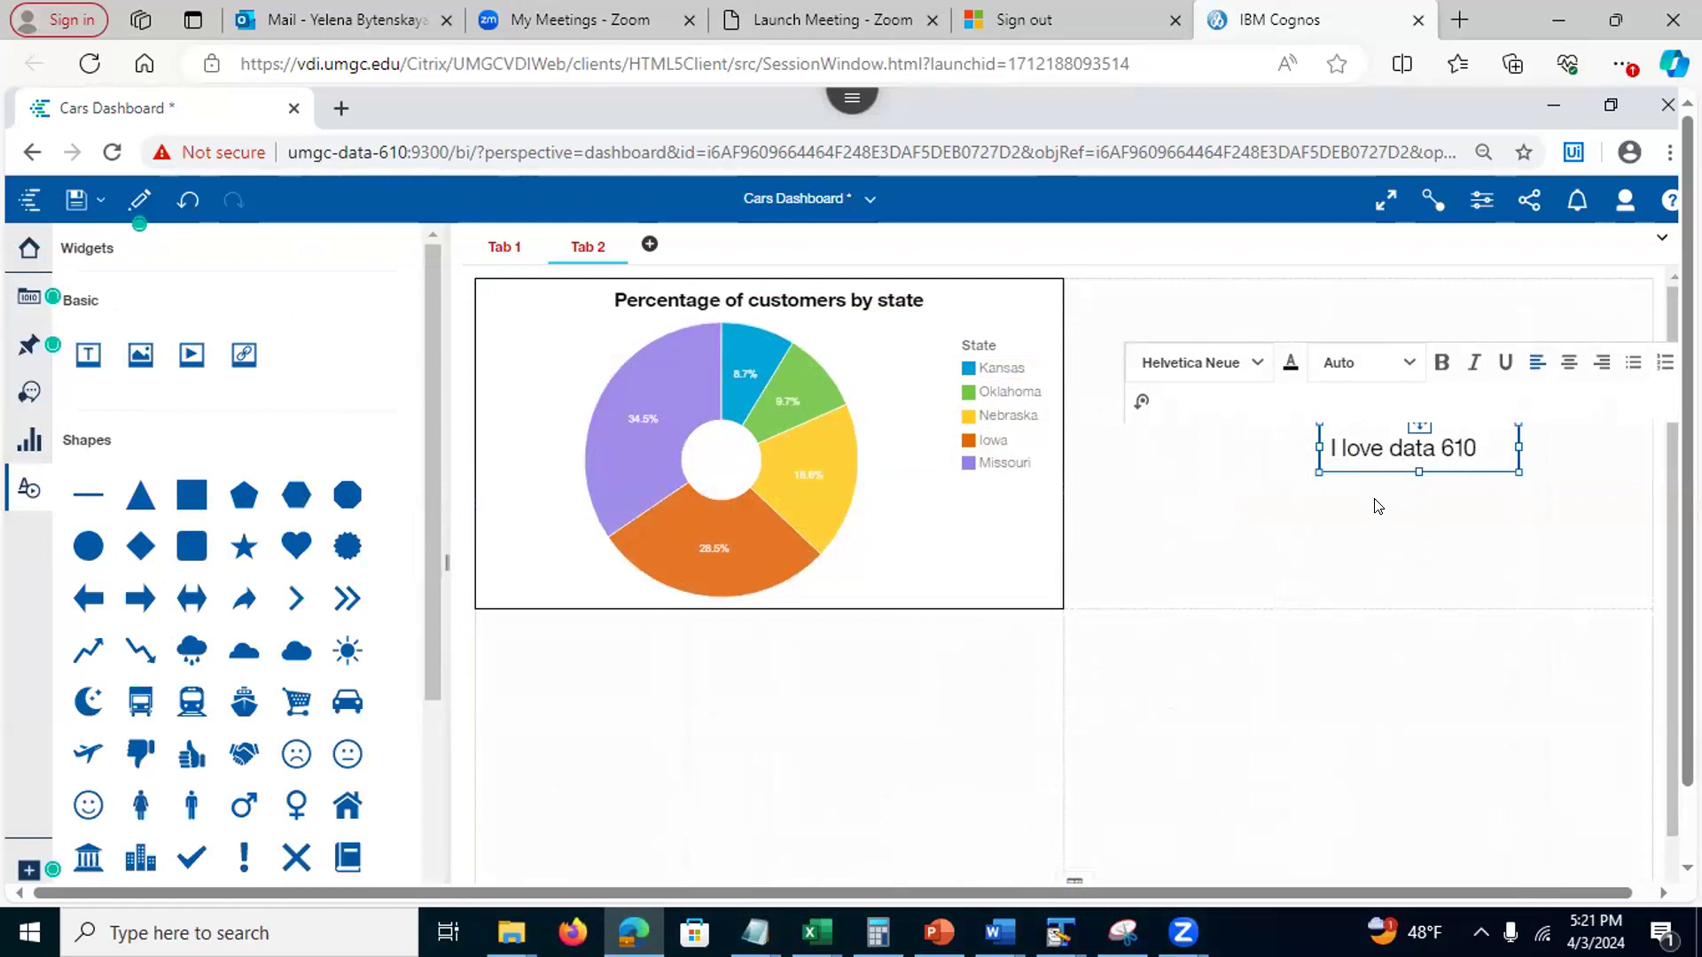
Centre-align the 'I love data 610' text through the text box's properties
drag(1489, 436, 1306, 421)
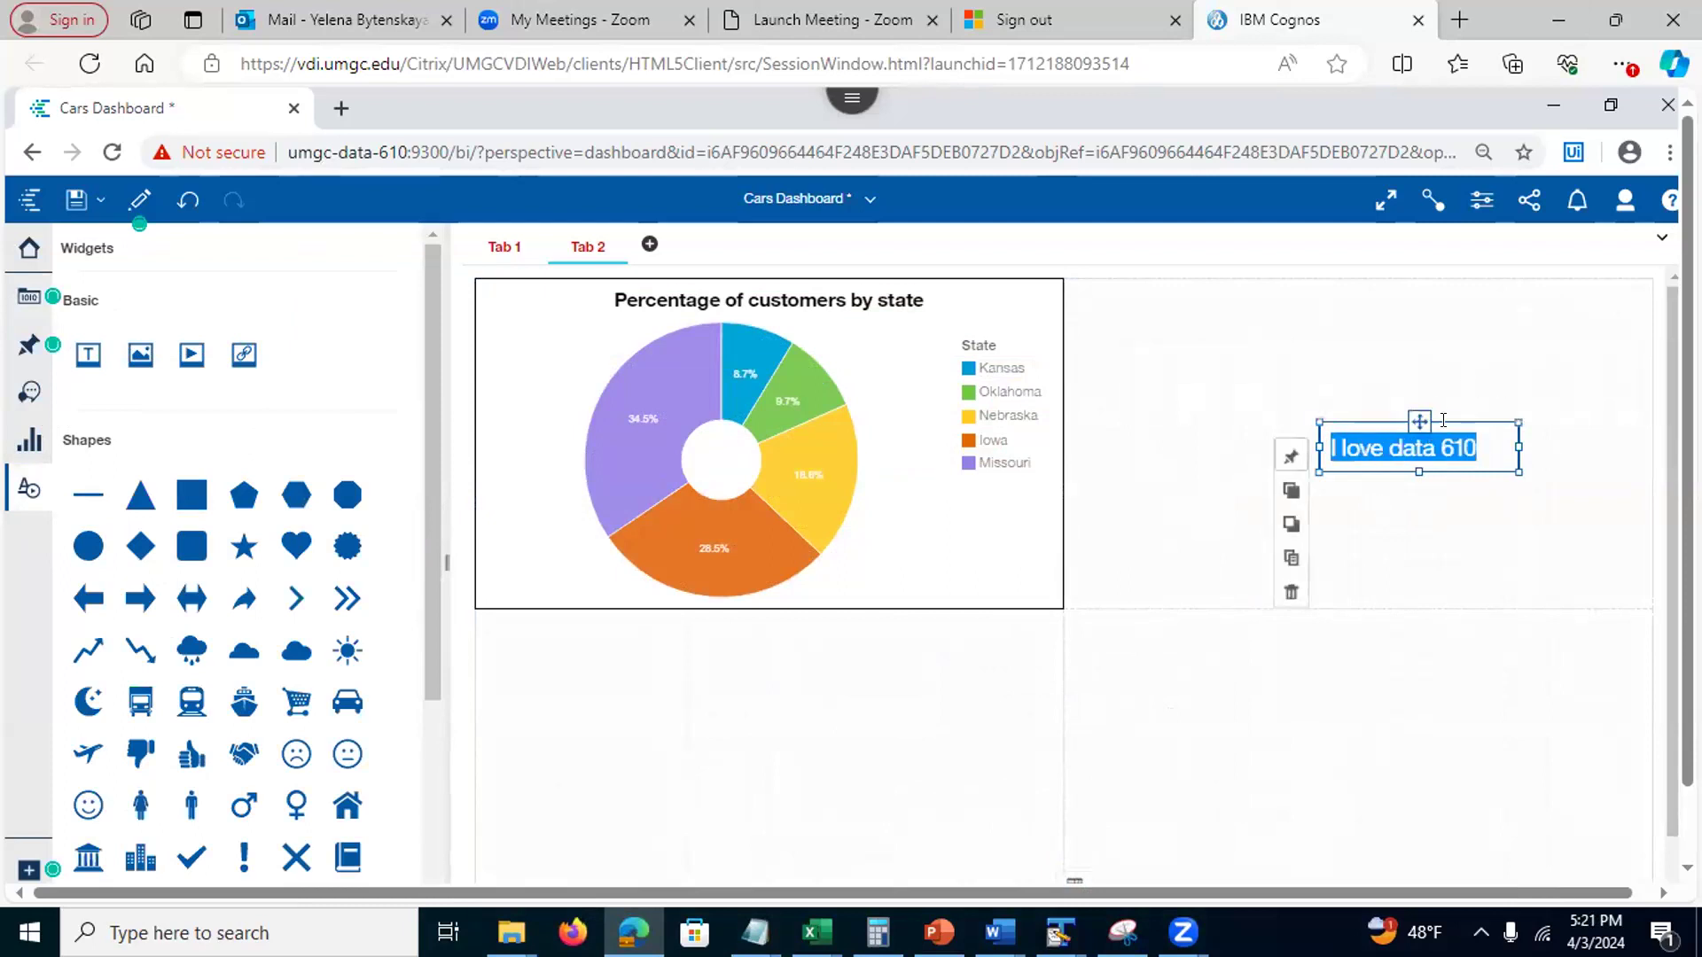
click(1467, 498)
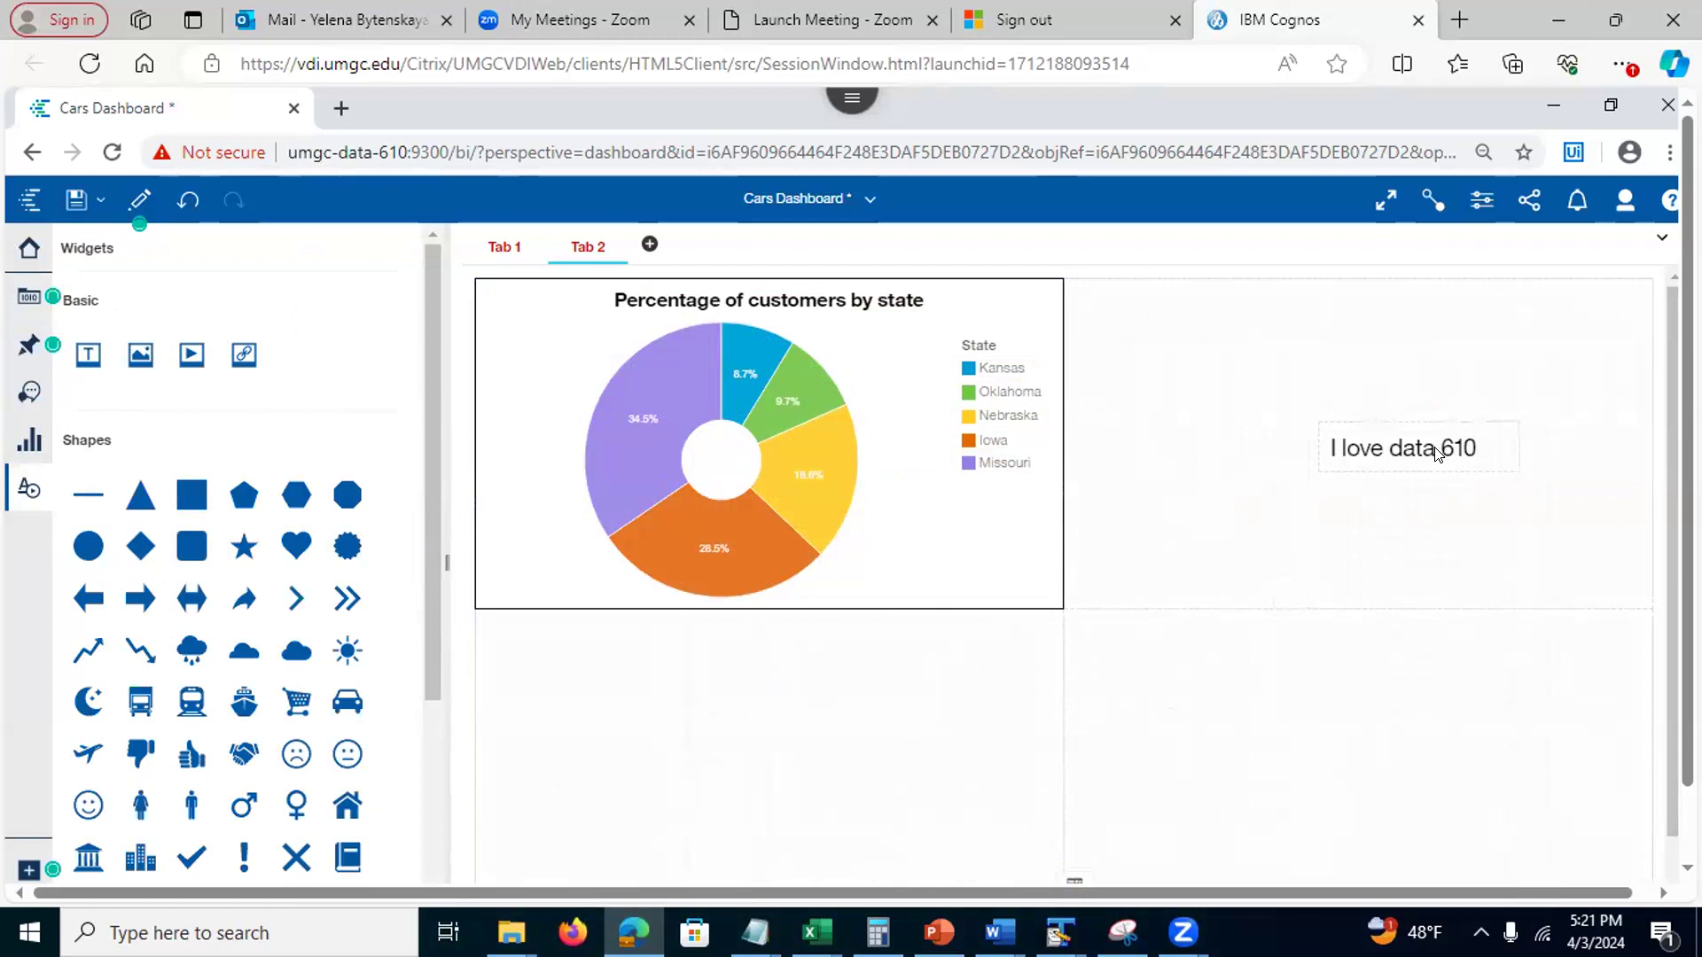
click(1436, 452)
double_click(1467, 445)
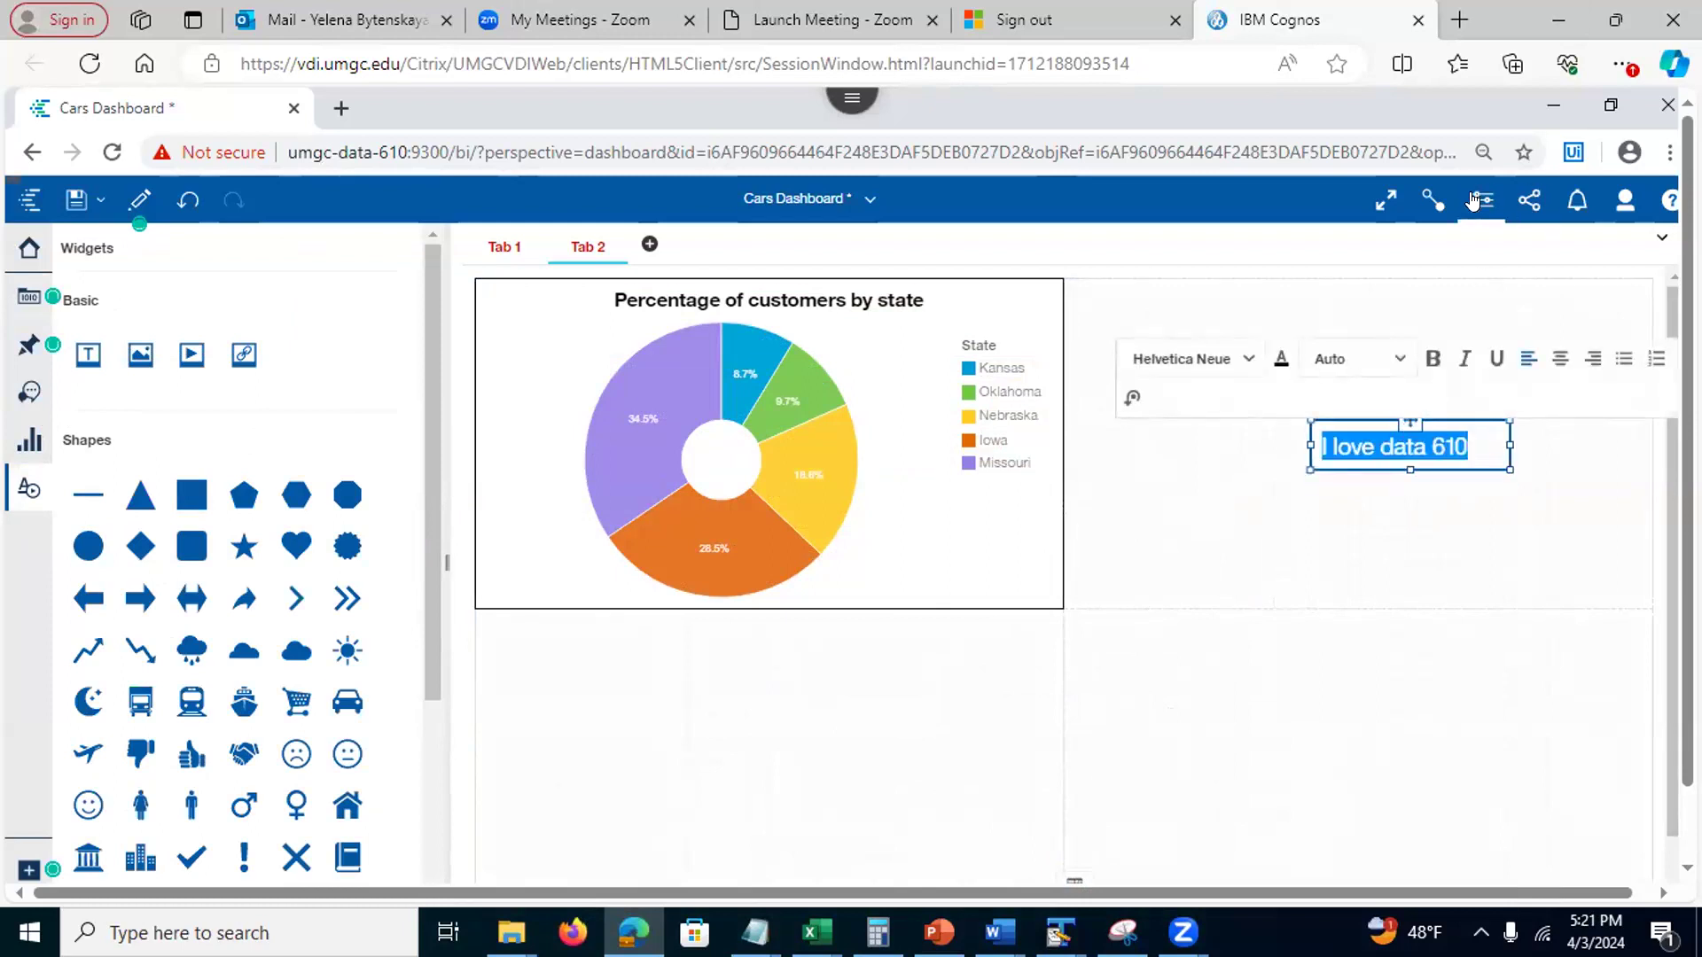
click(1498, 213)
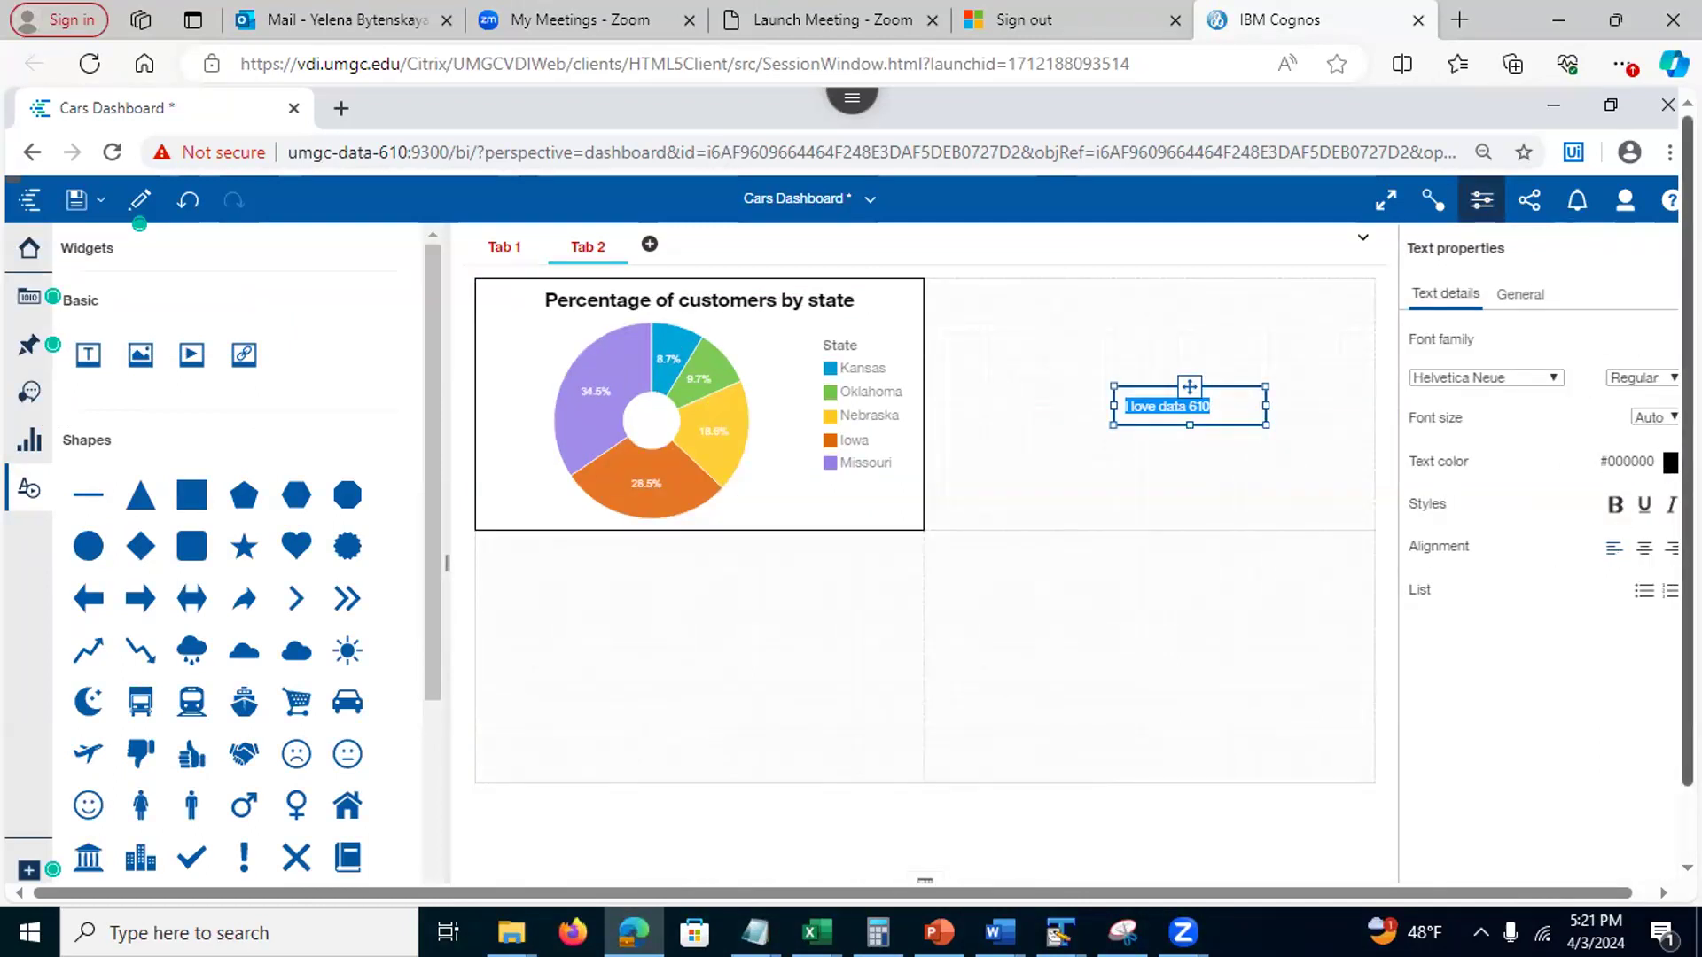
click(1641, 548)
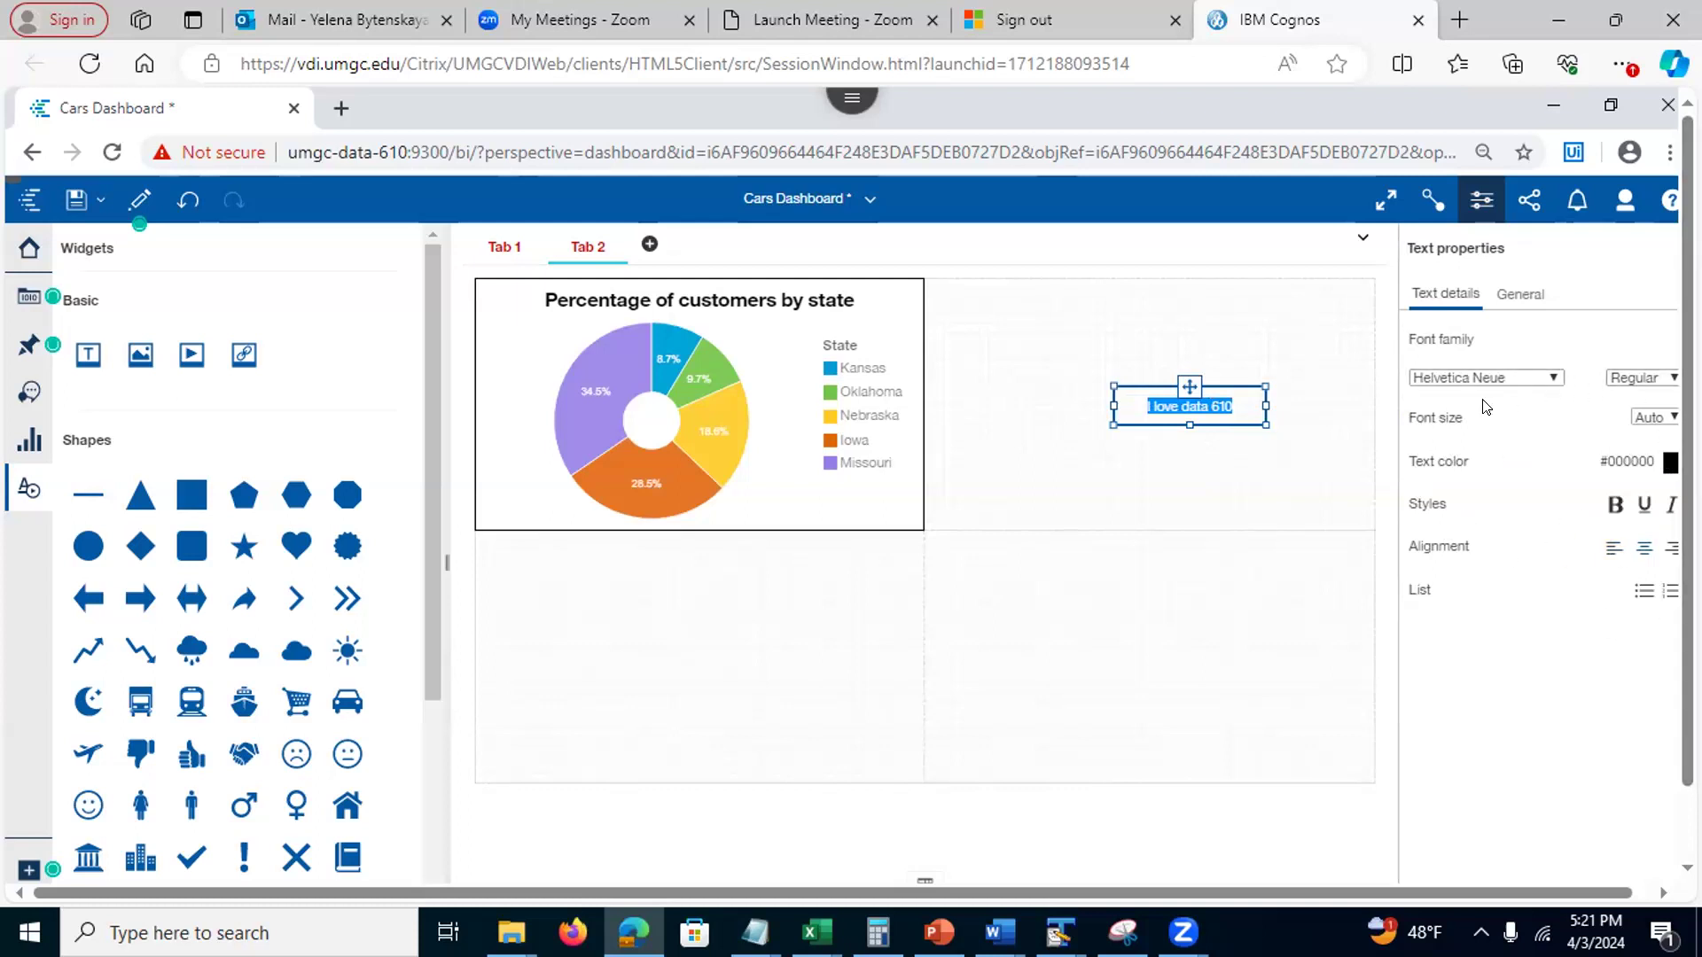
click(1521, 293)
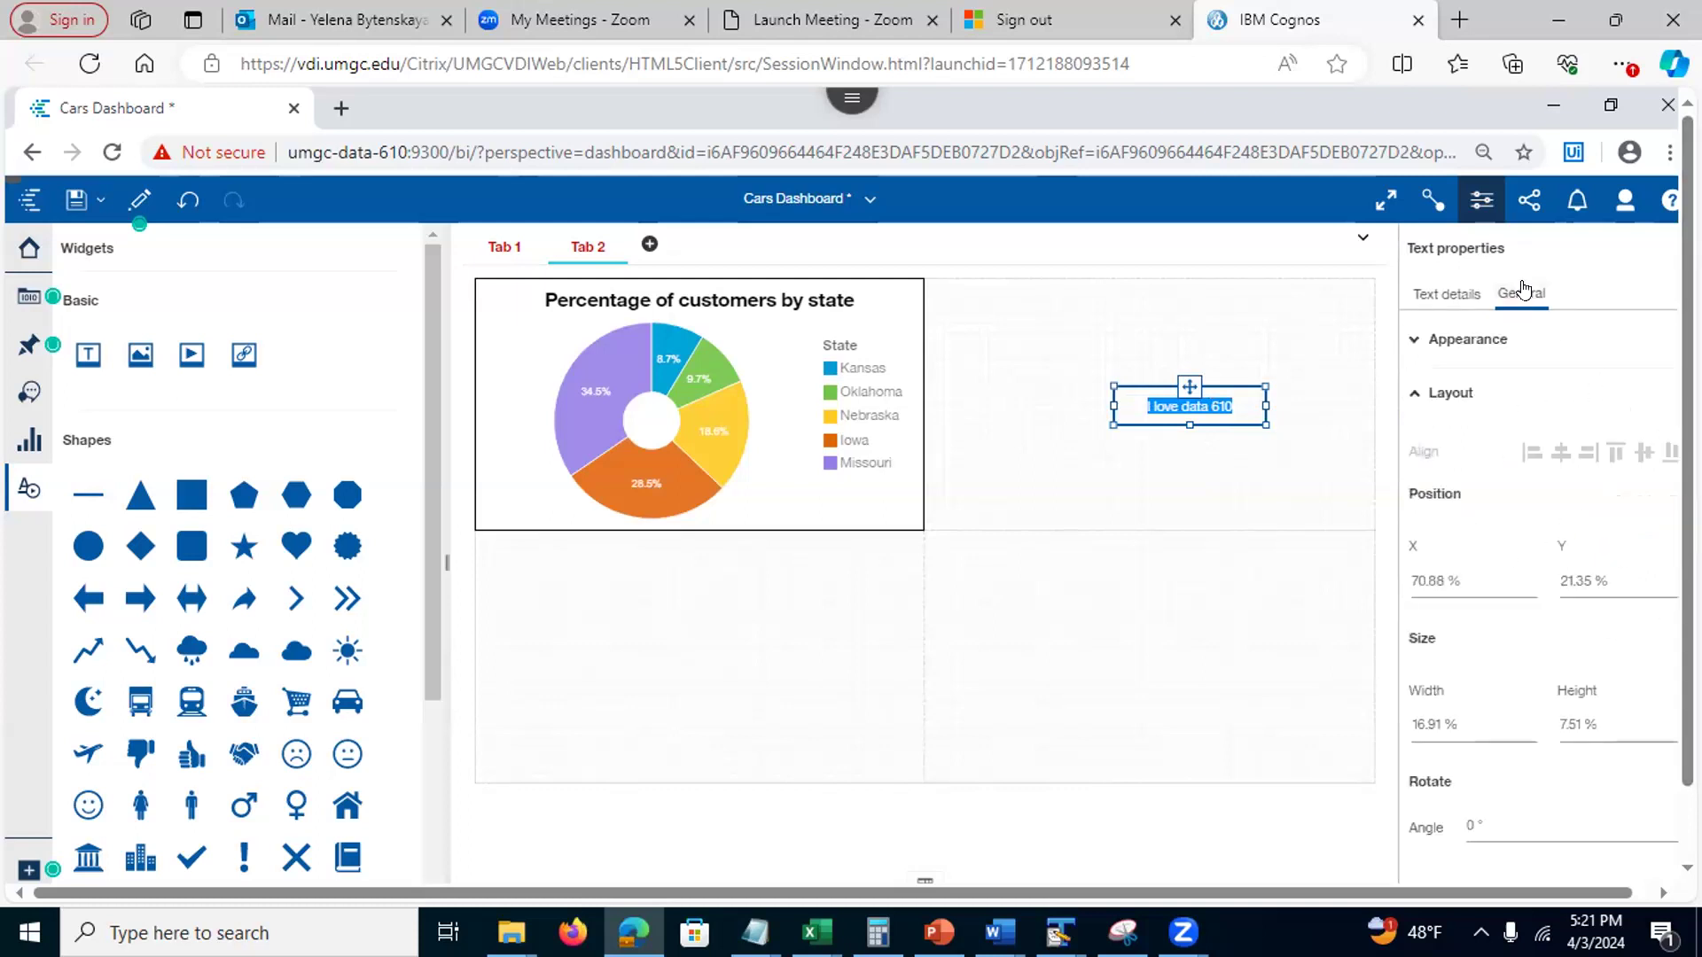
click(1458, 293)
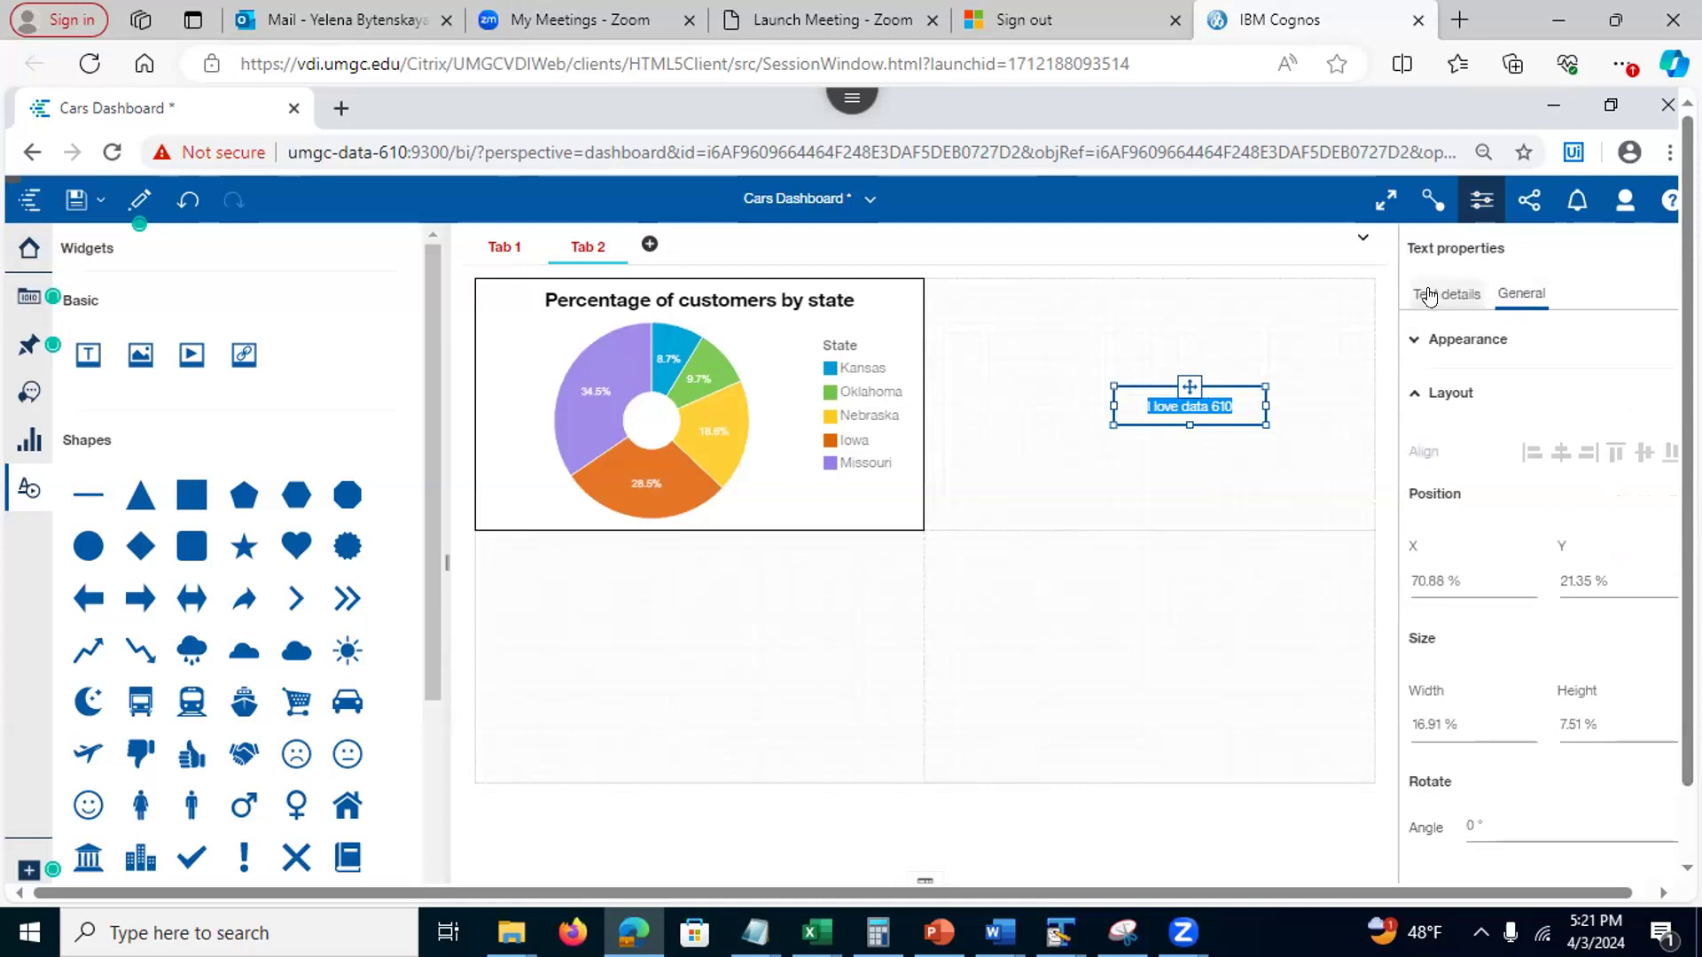
click(1164, 556)
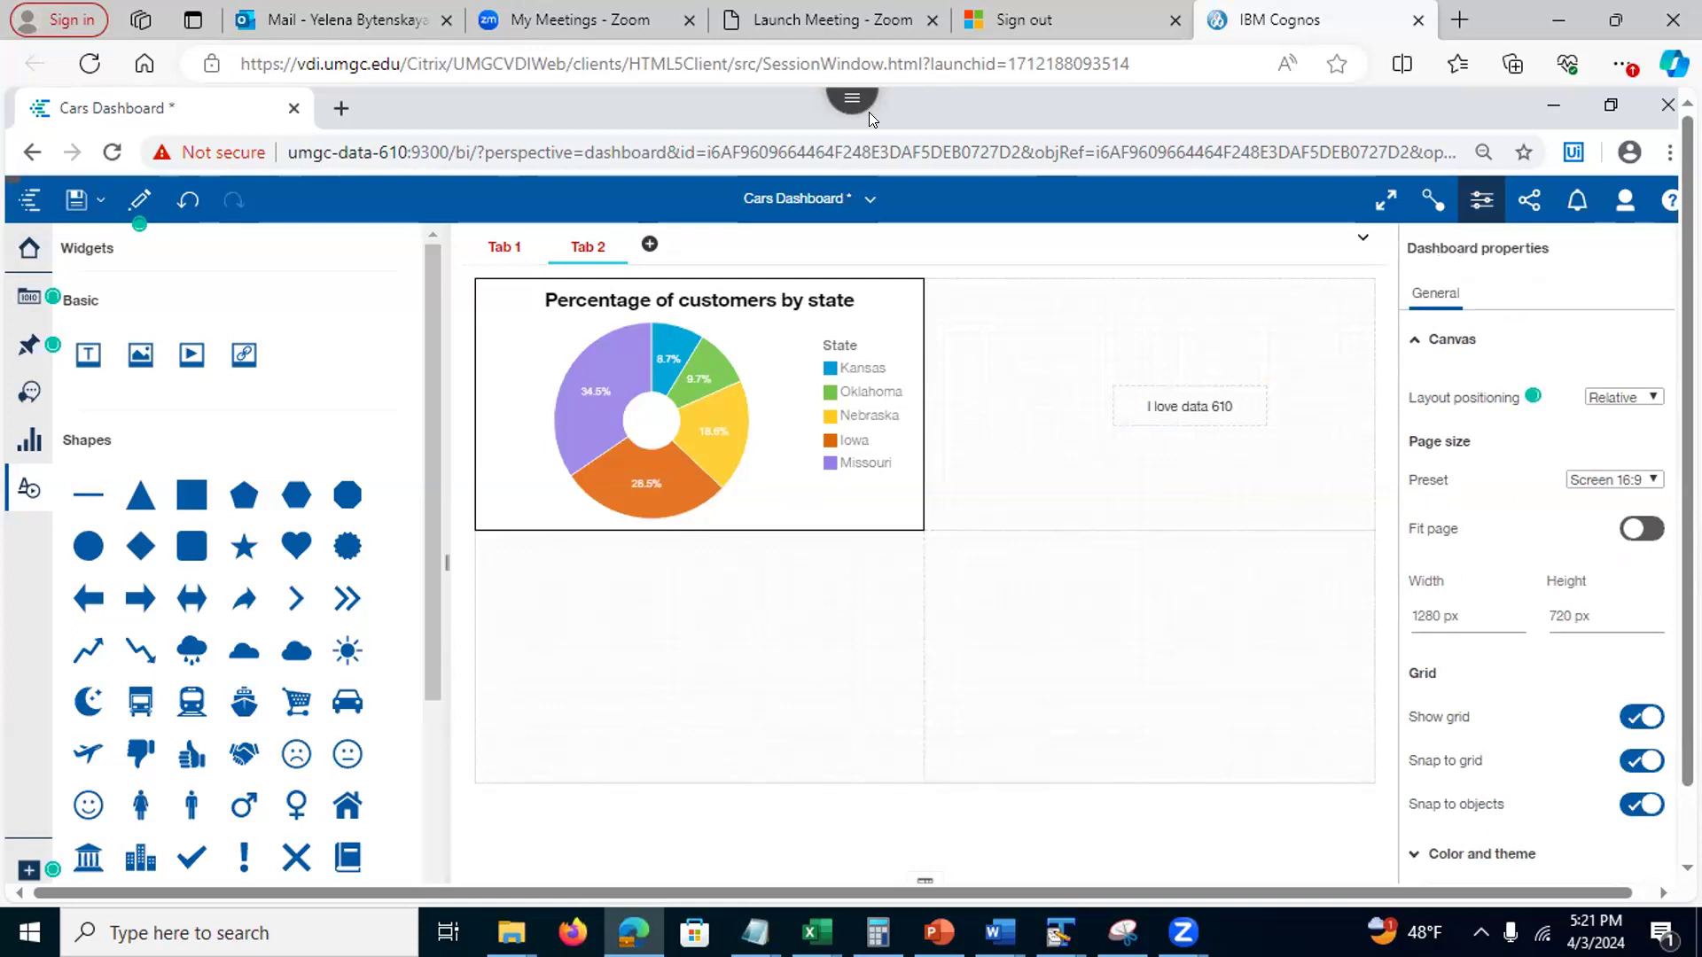
Search 'google' in a new Edge tab, then switch back to the Cognos dashboard tab
key(ctrl+t)
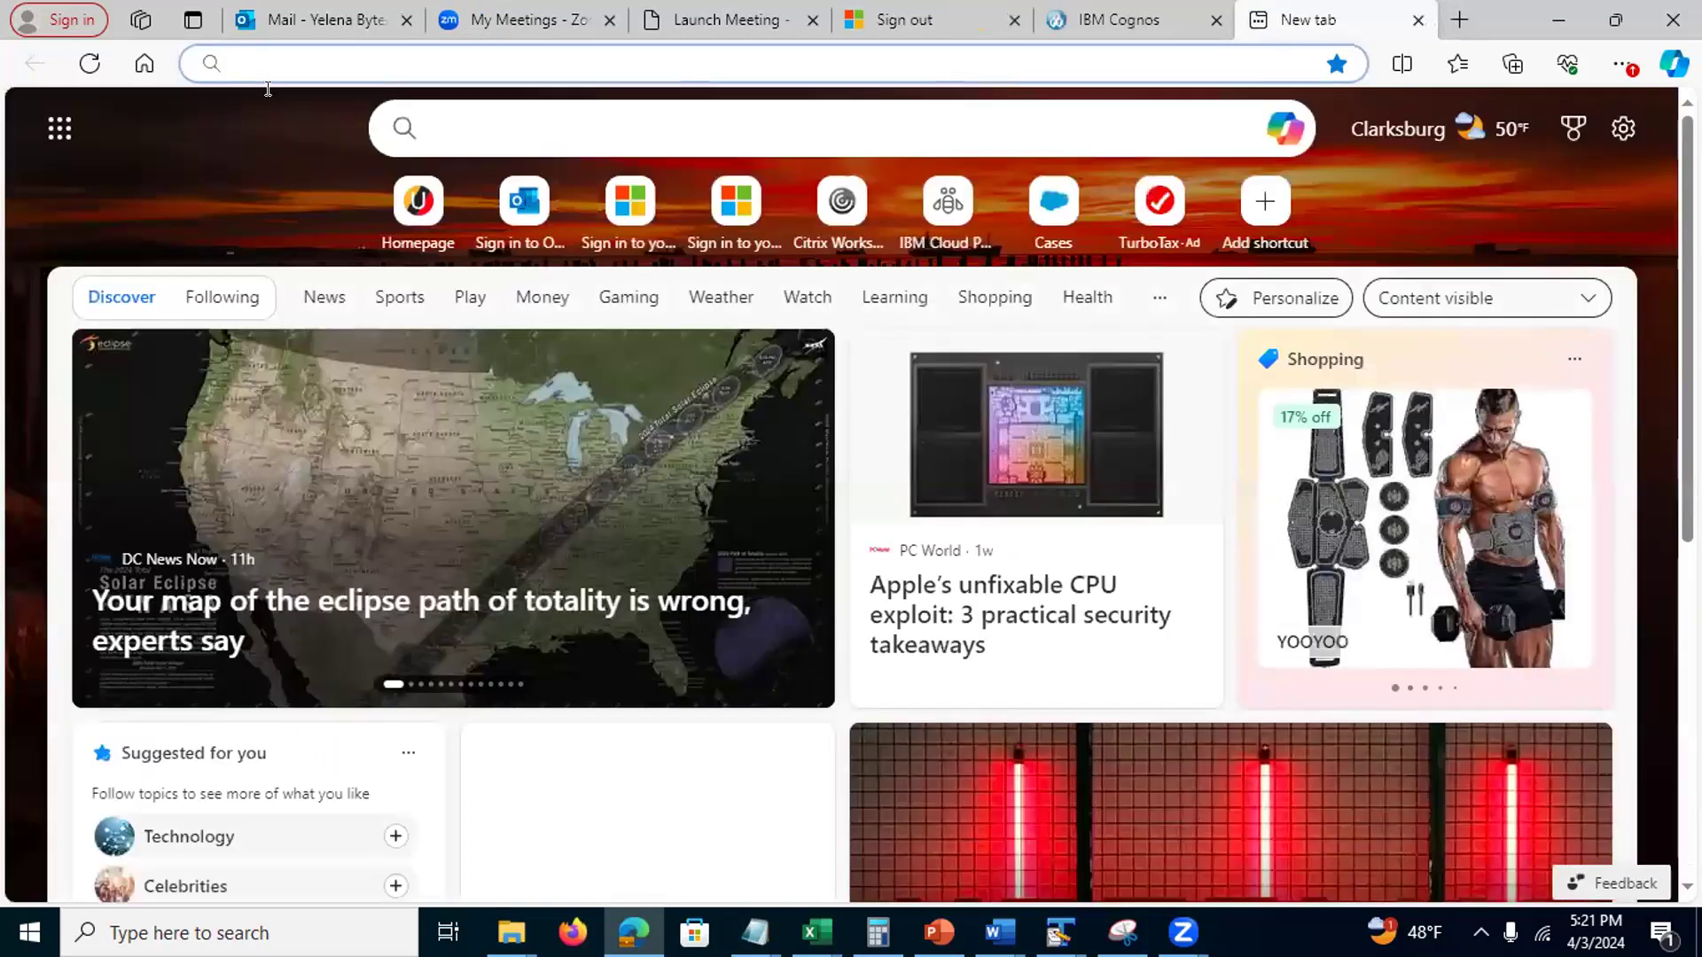
text(goog)
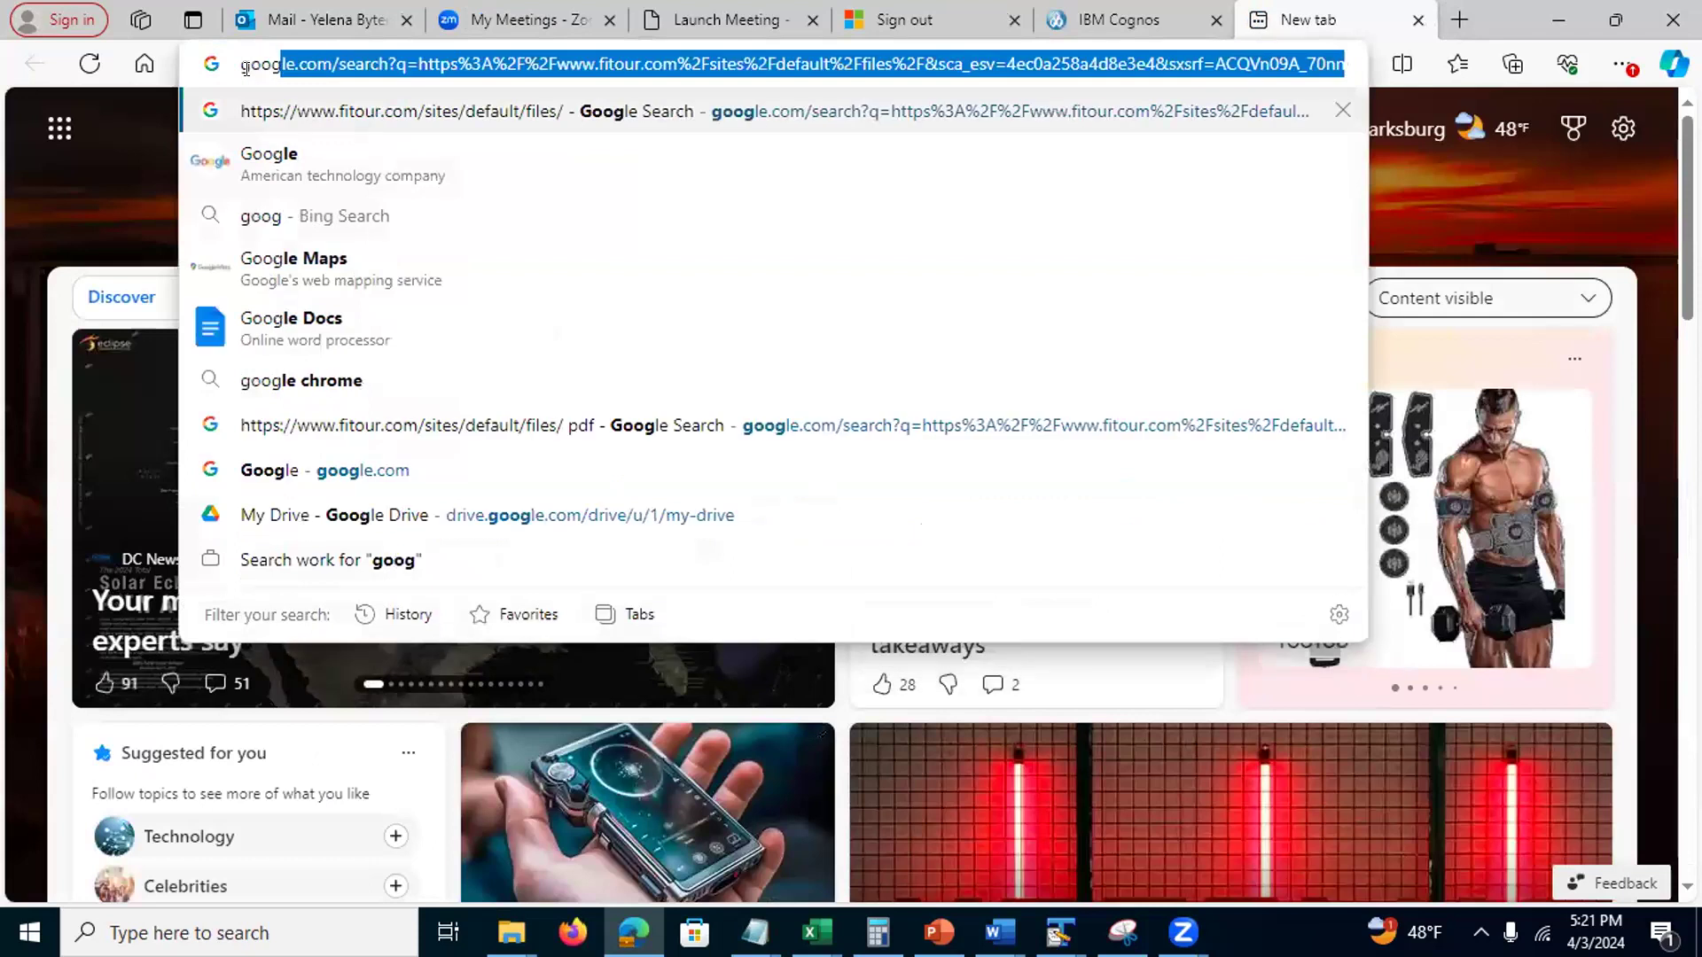
text(le)
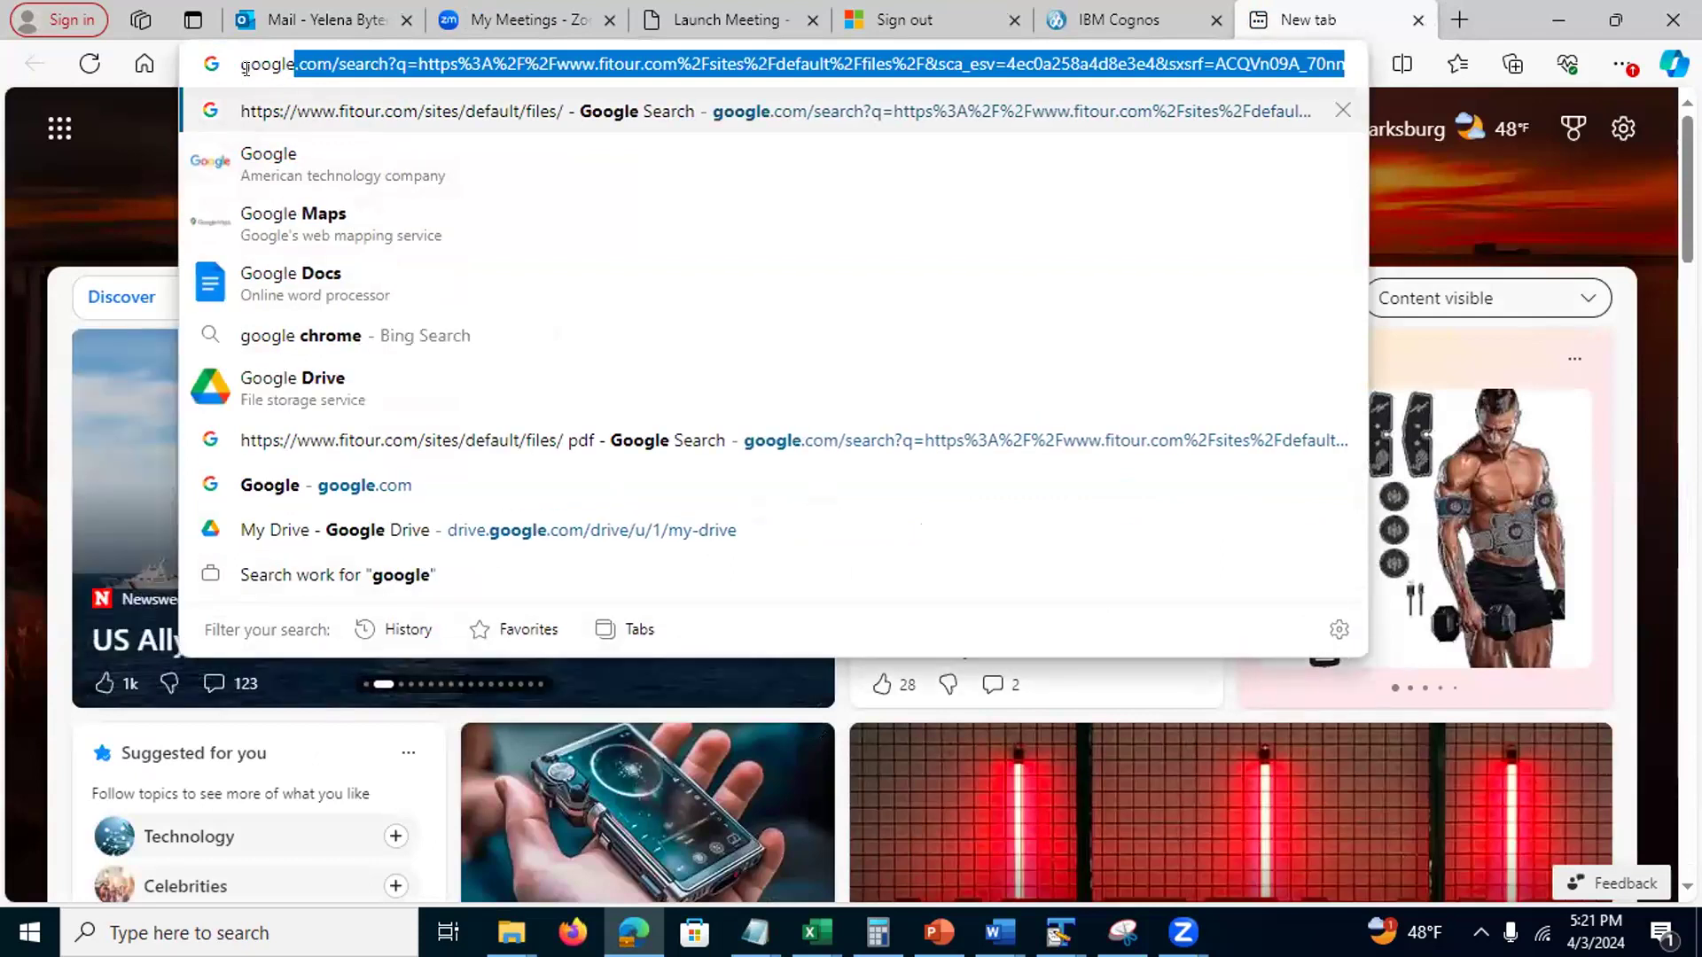
key(Return)
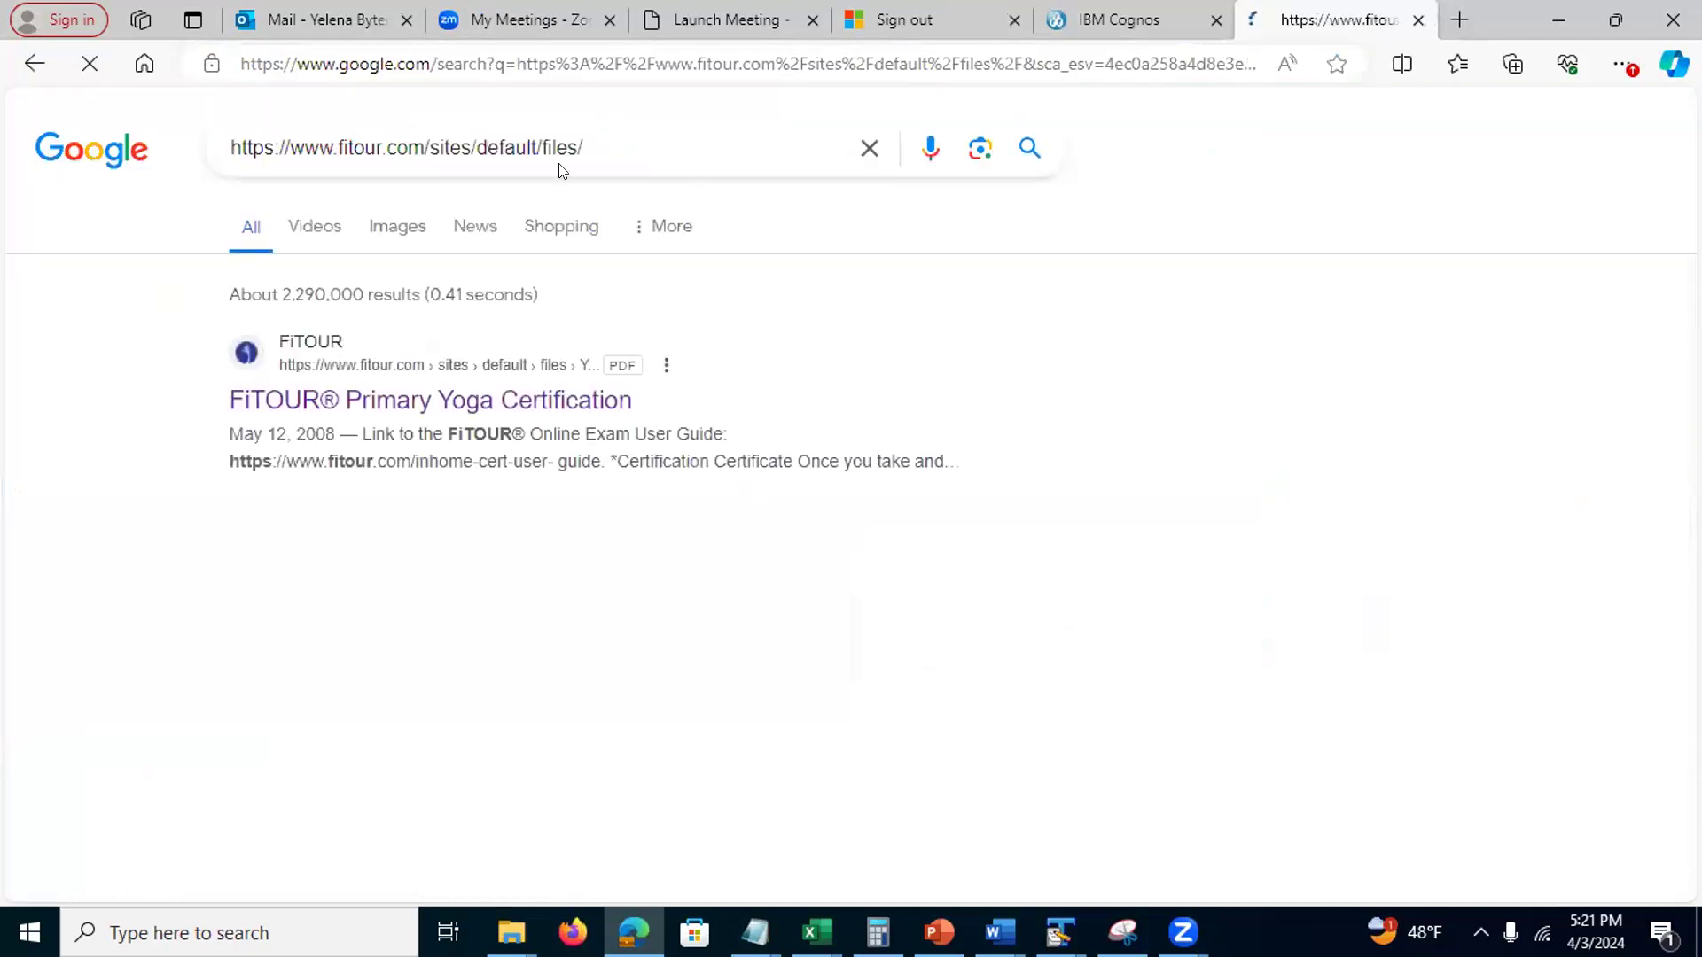
click(1108, 21)
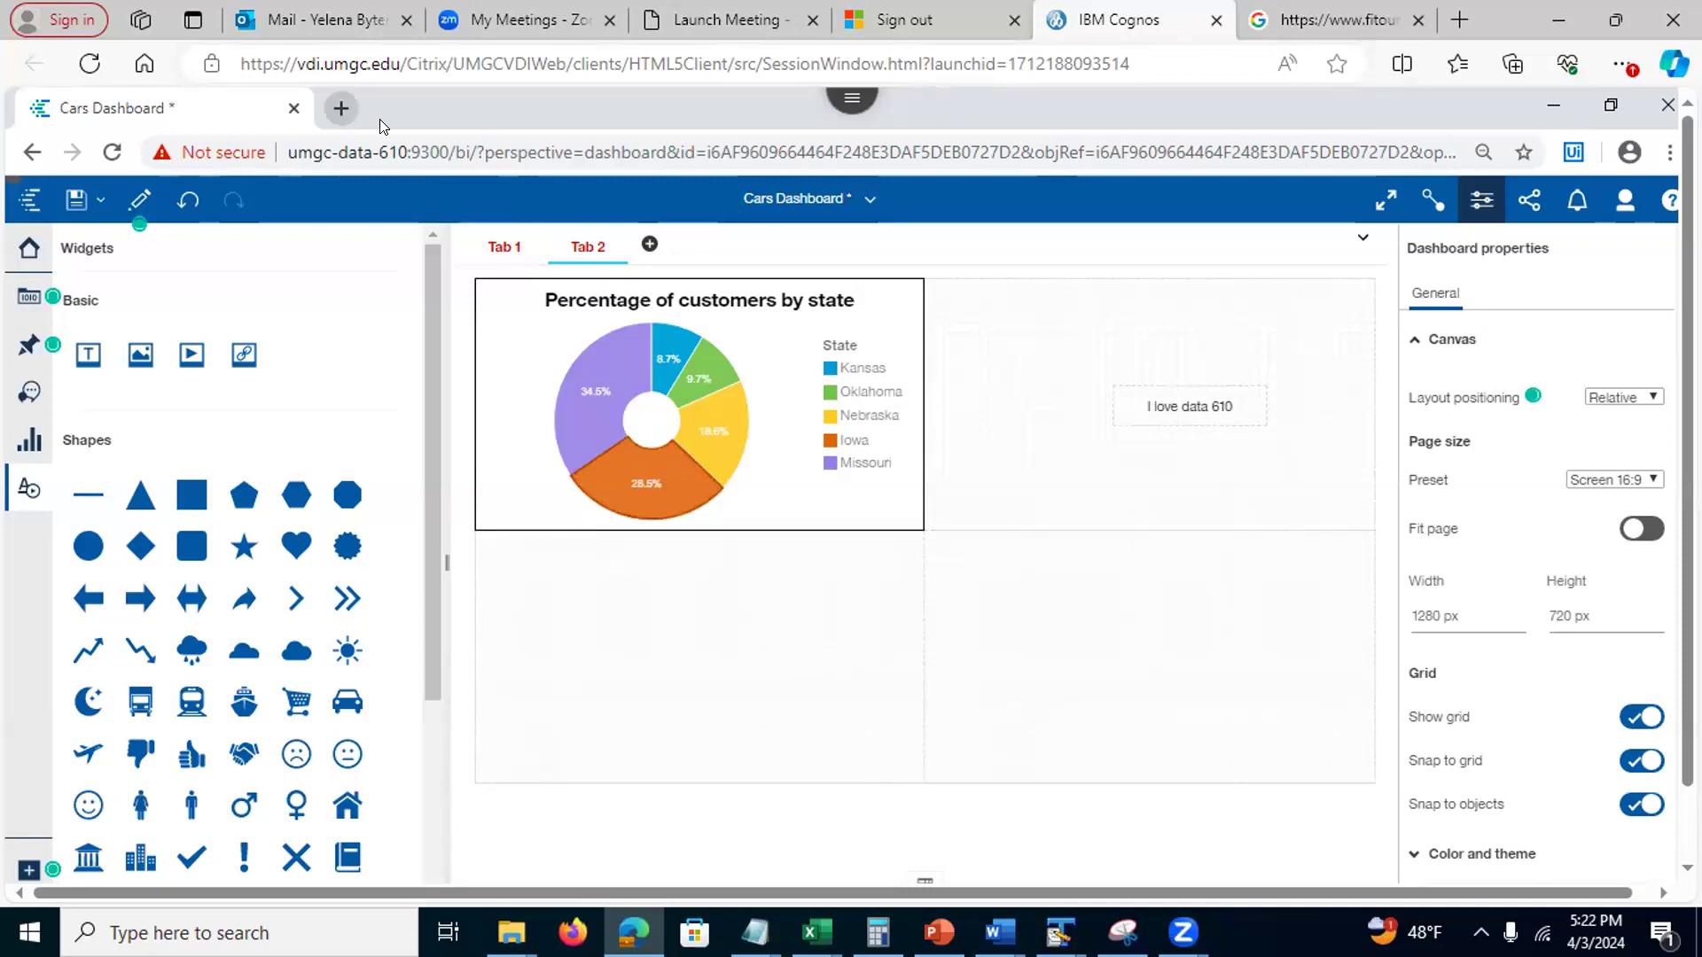
Search Google for 'car' in a new tab and filter image results to Drawing
click(342, 108)
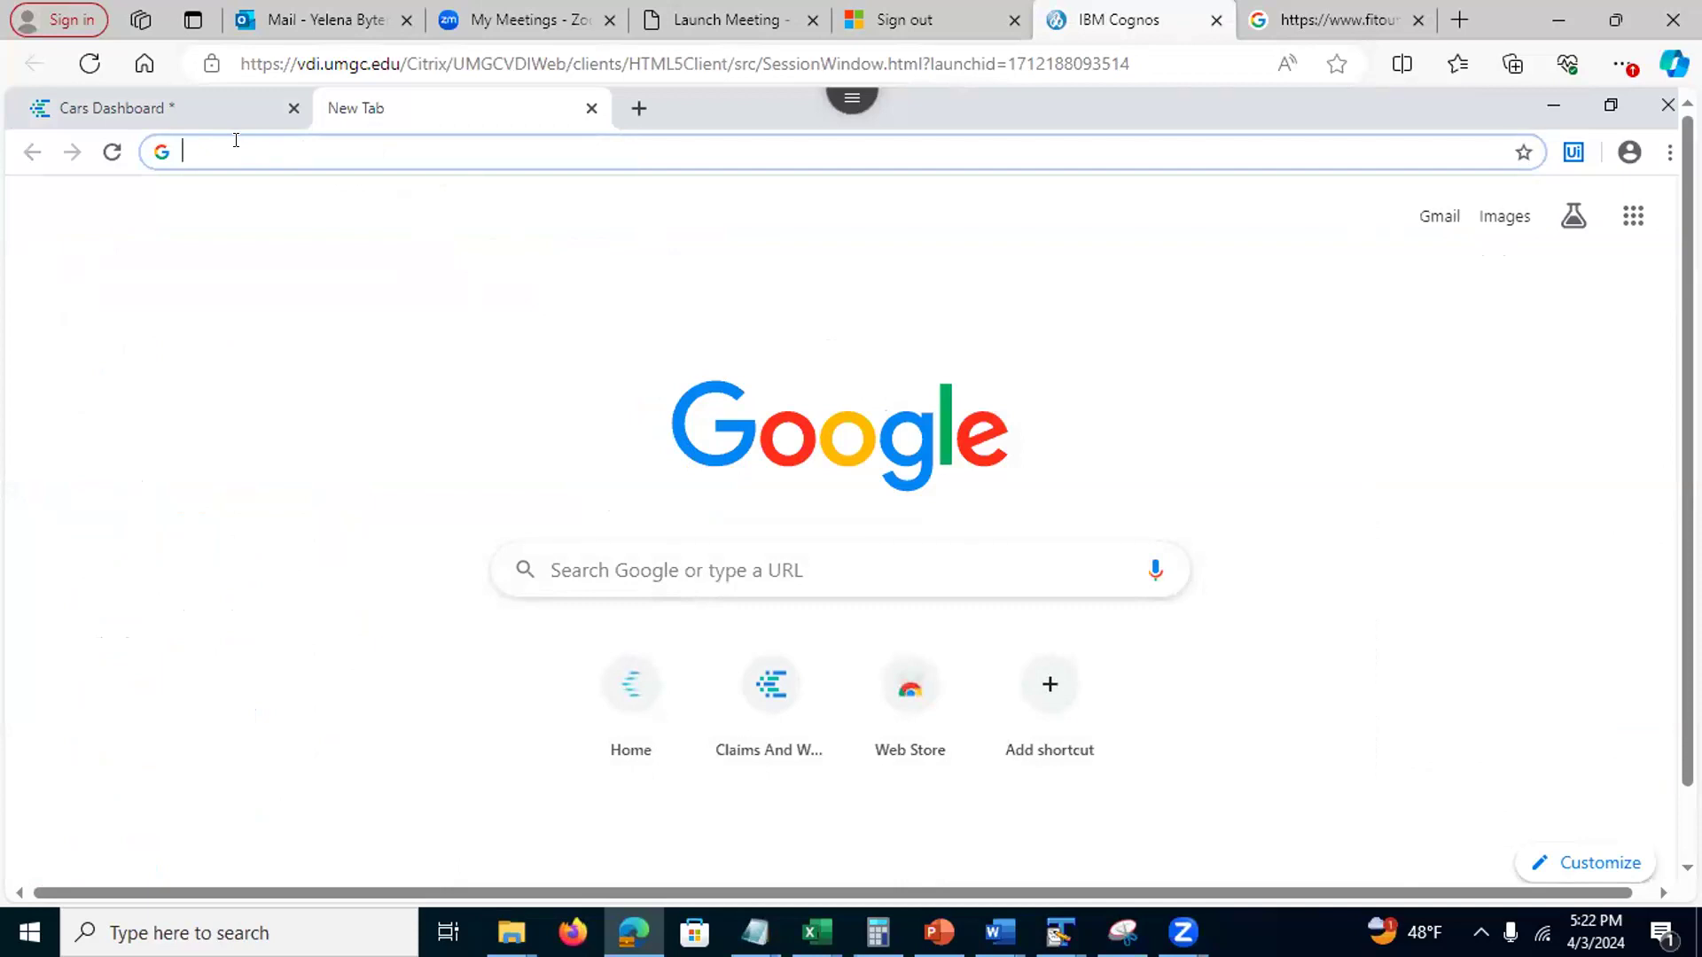
text(car)
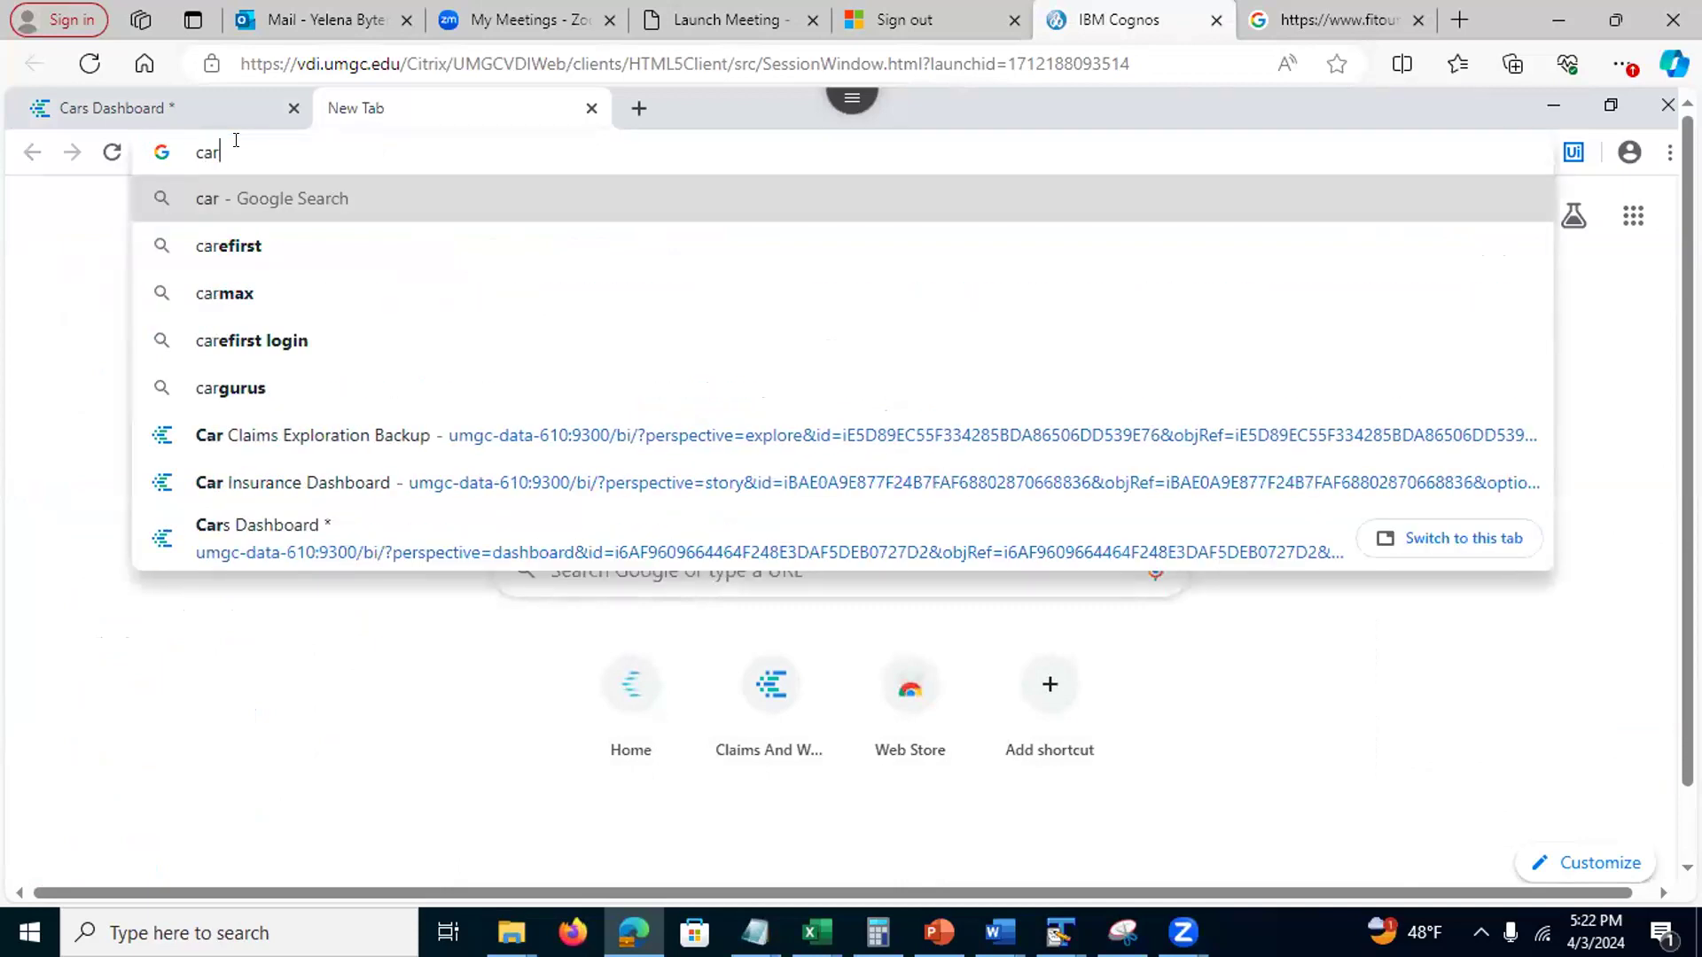
key(Return)
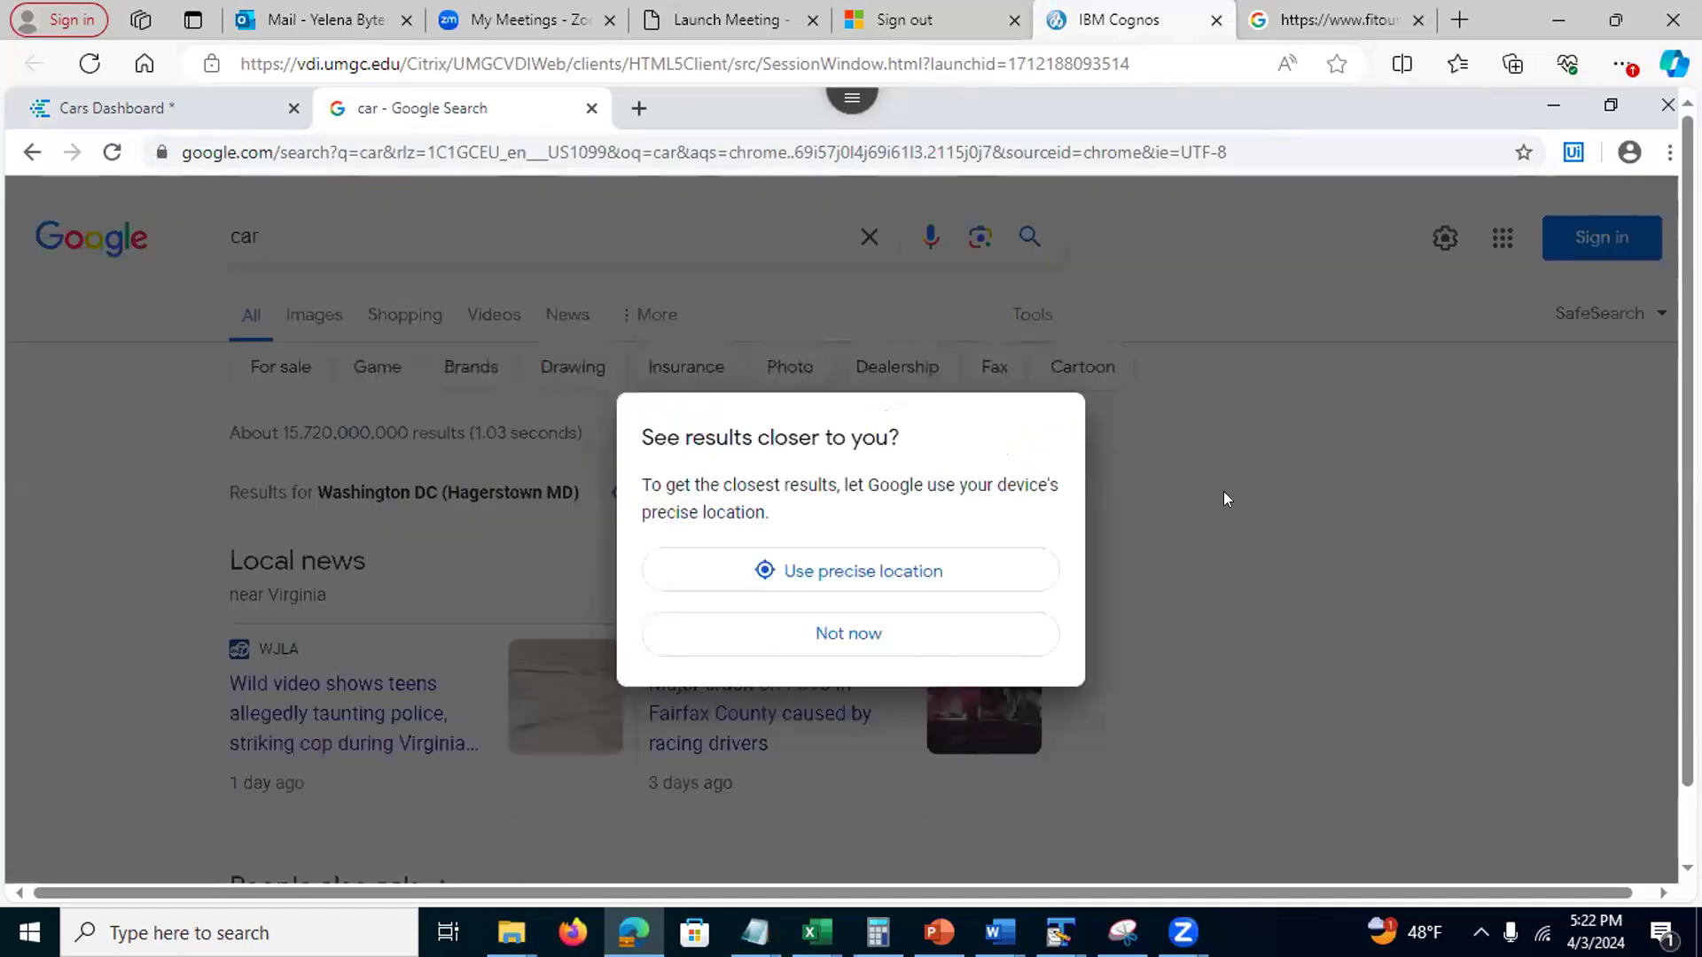
click(868, 631)
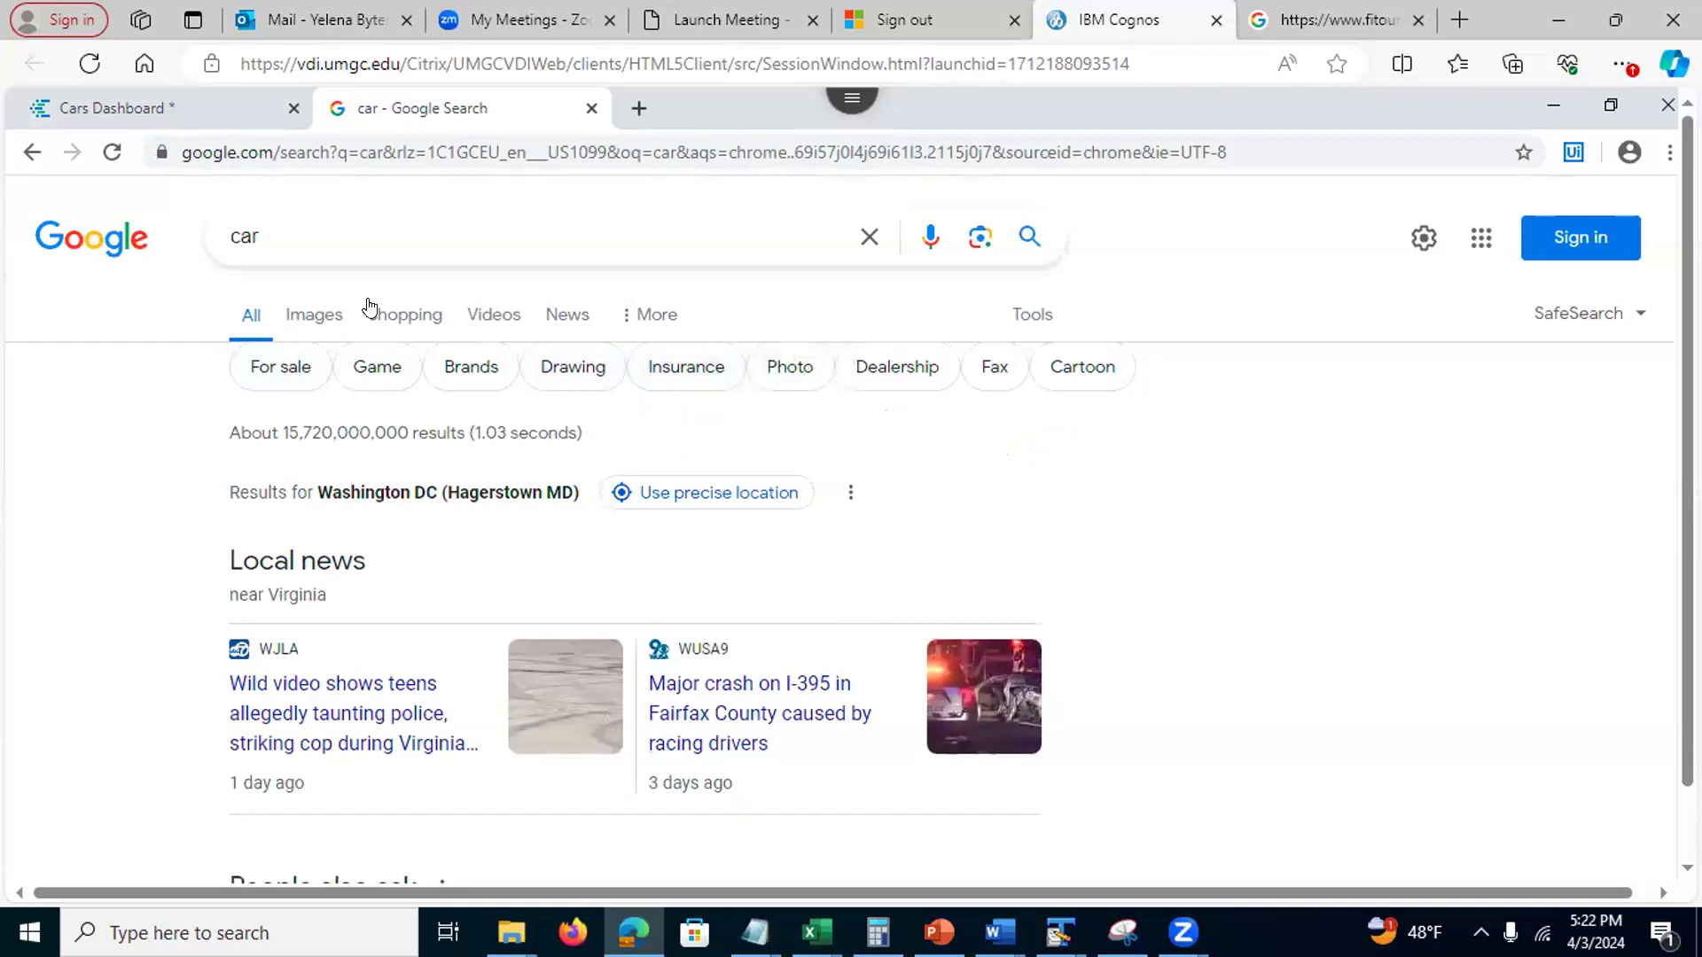
click(305, 313)
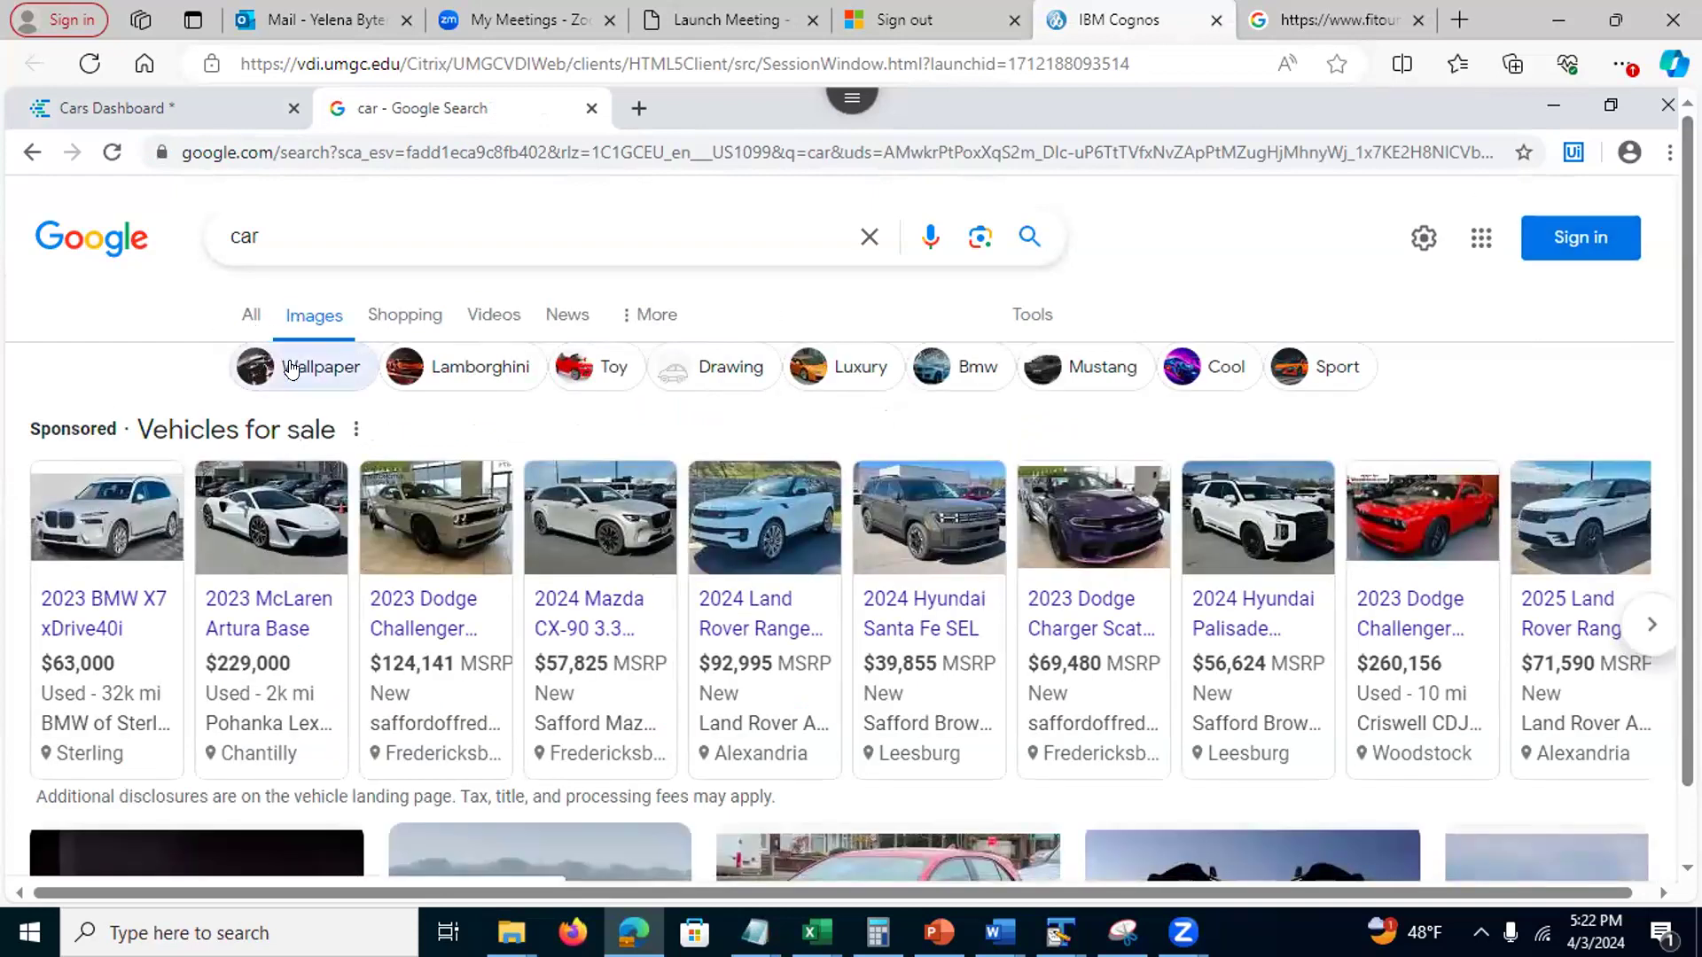
click(720, 367)
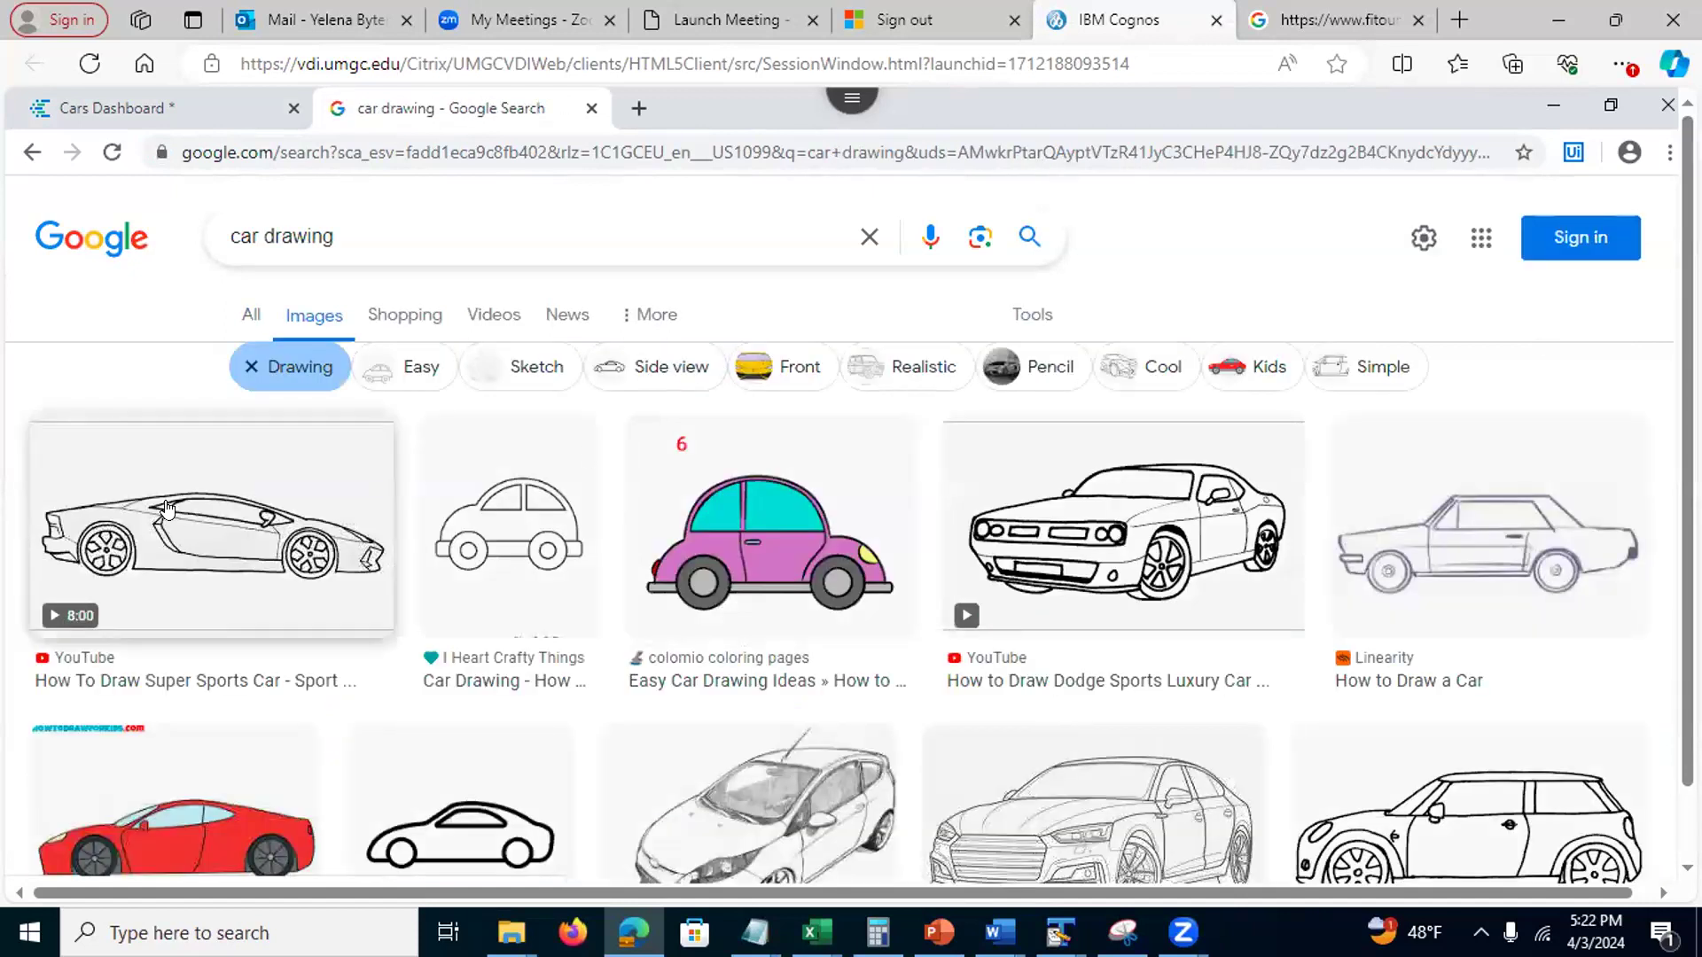
Load the first sports-car drawing's image address in a new tab, then copy the standalone image's address
right_click(169, 511)
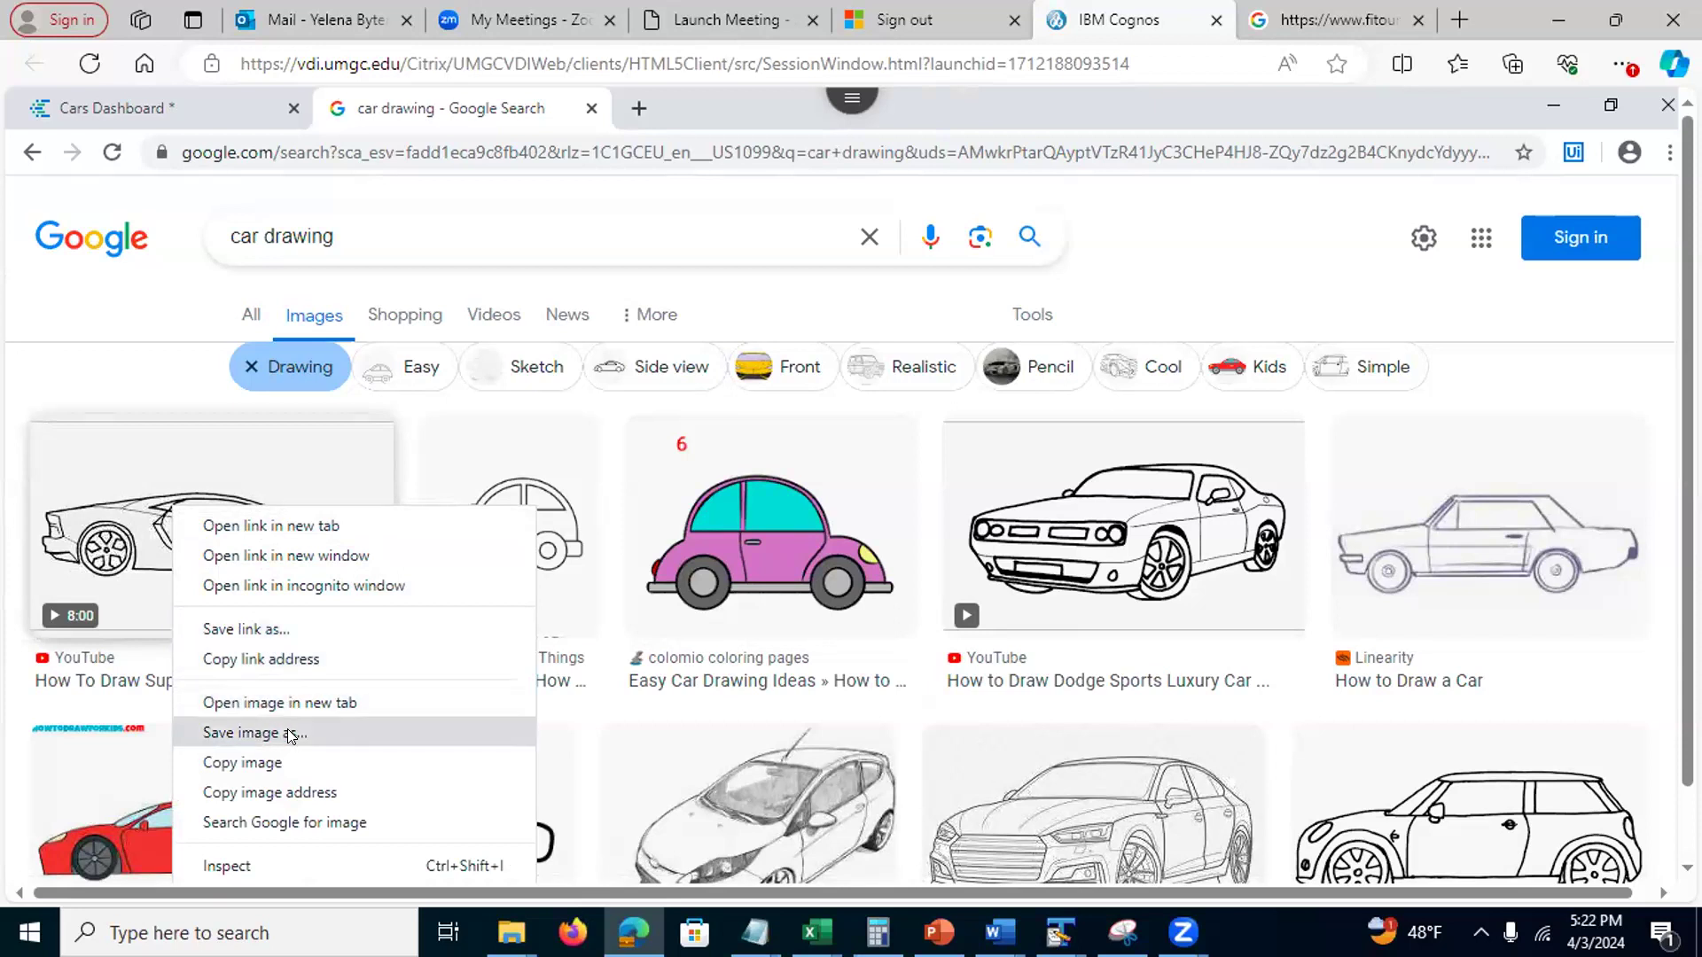
click(280, 793)
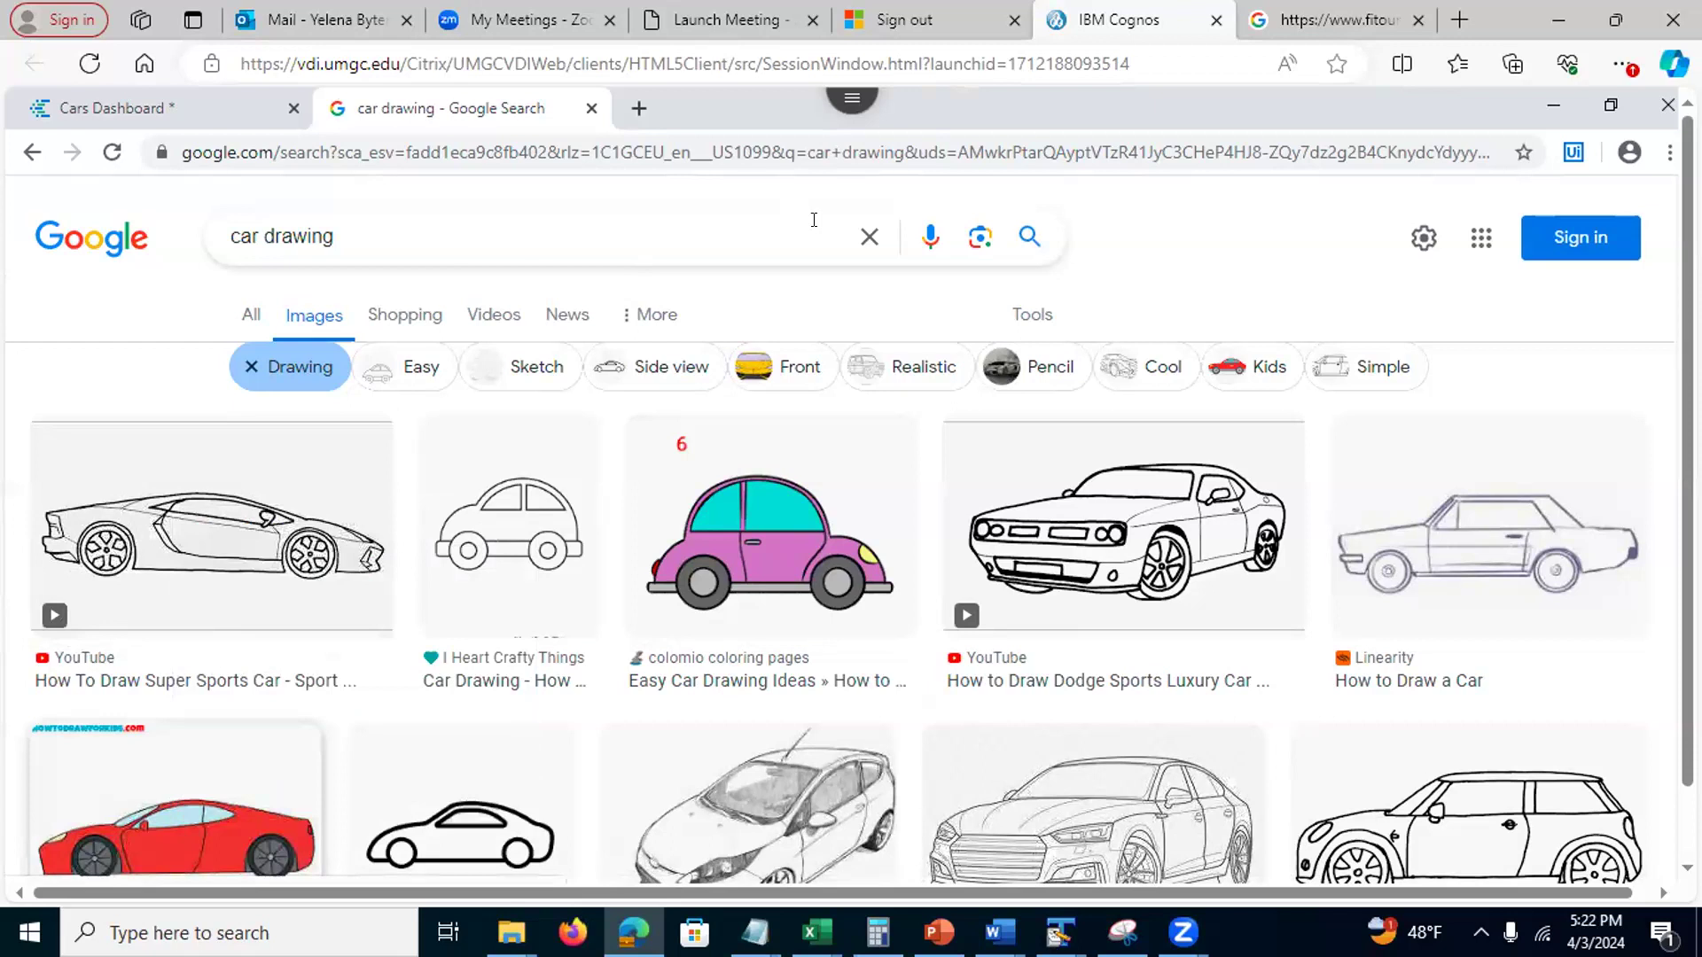
click(638, 109)
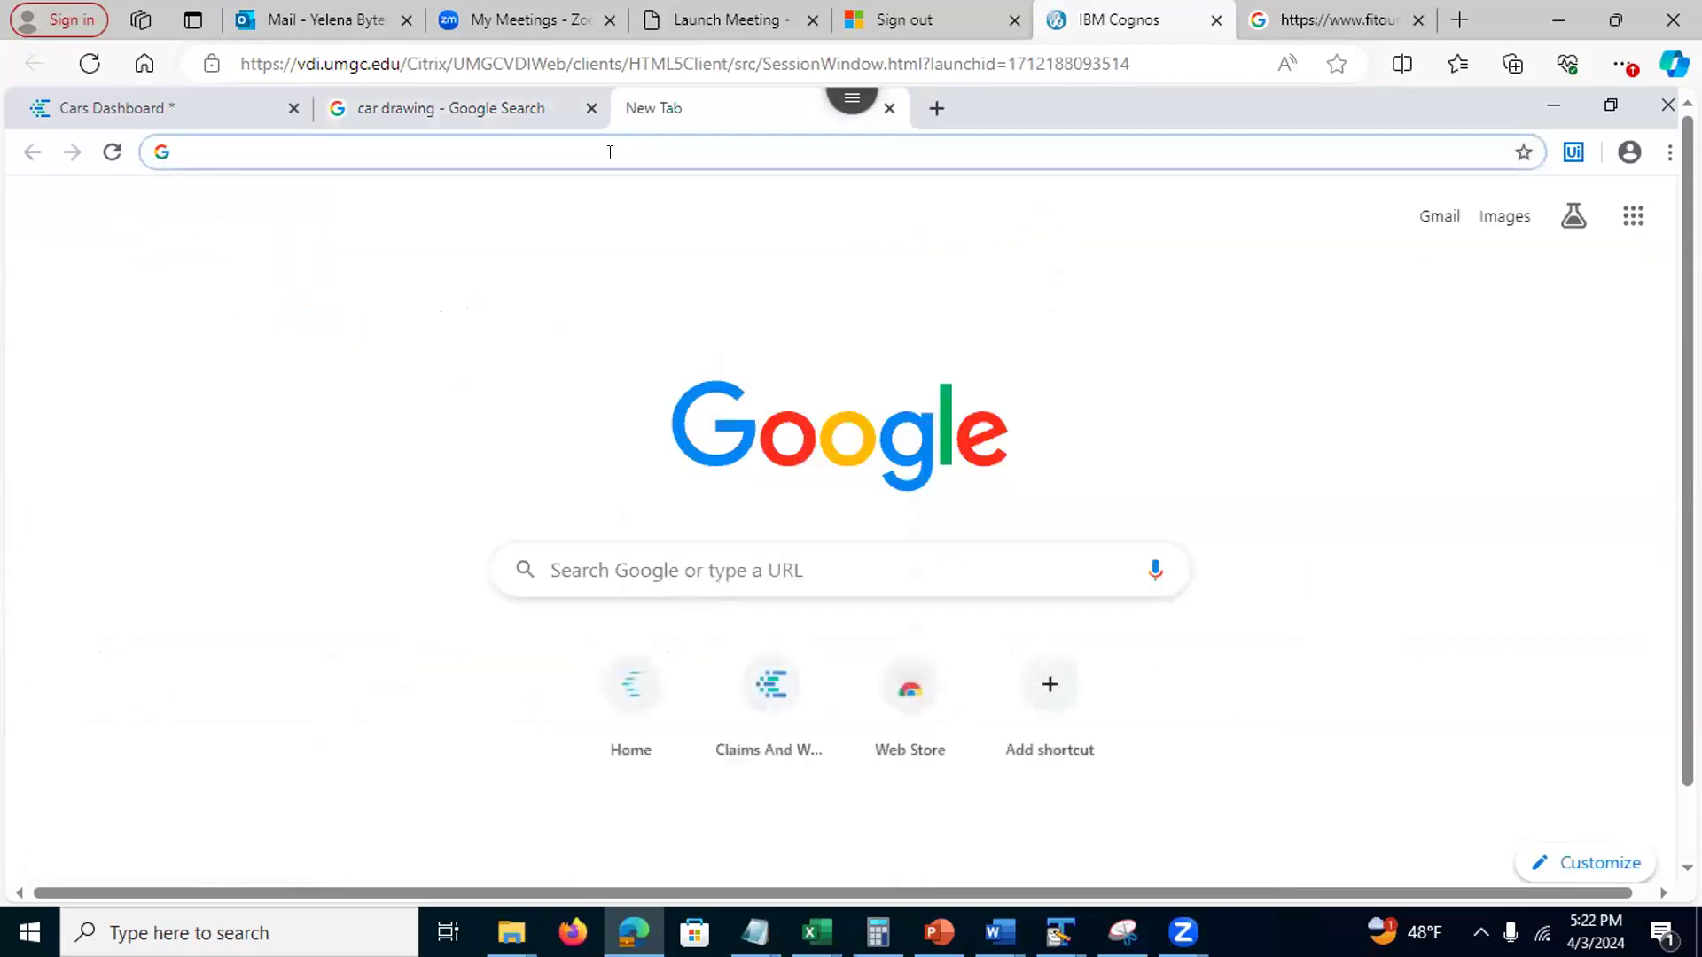
key(ctrl+v)
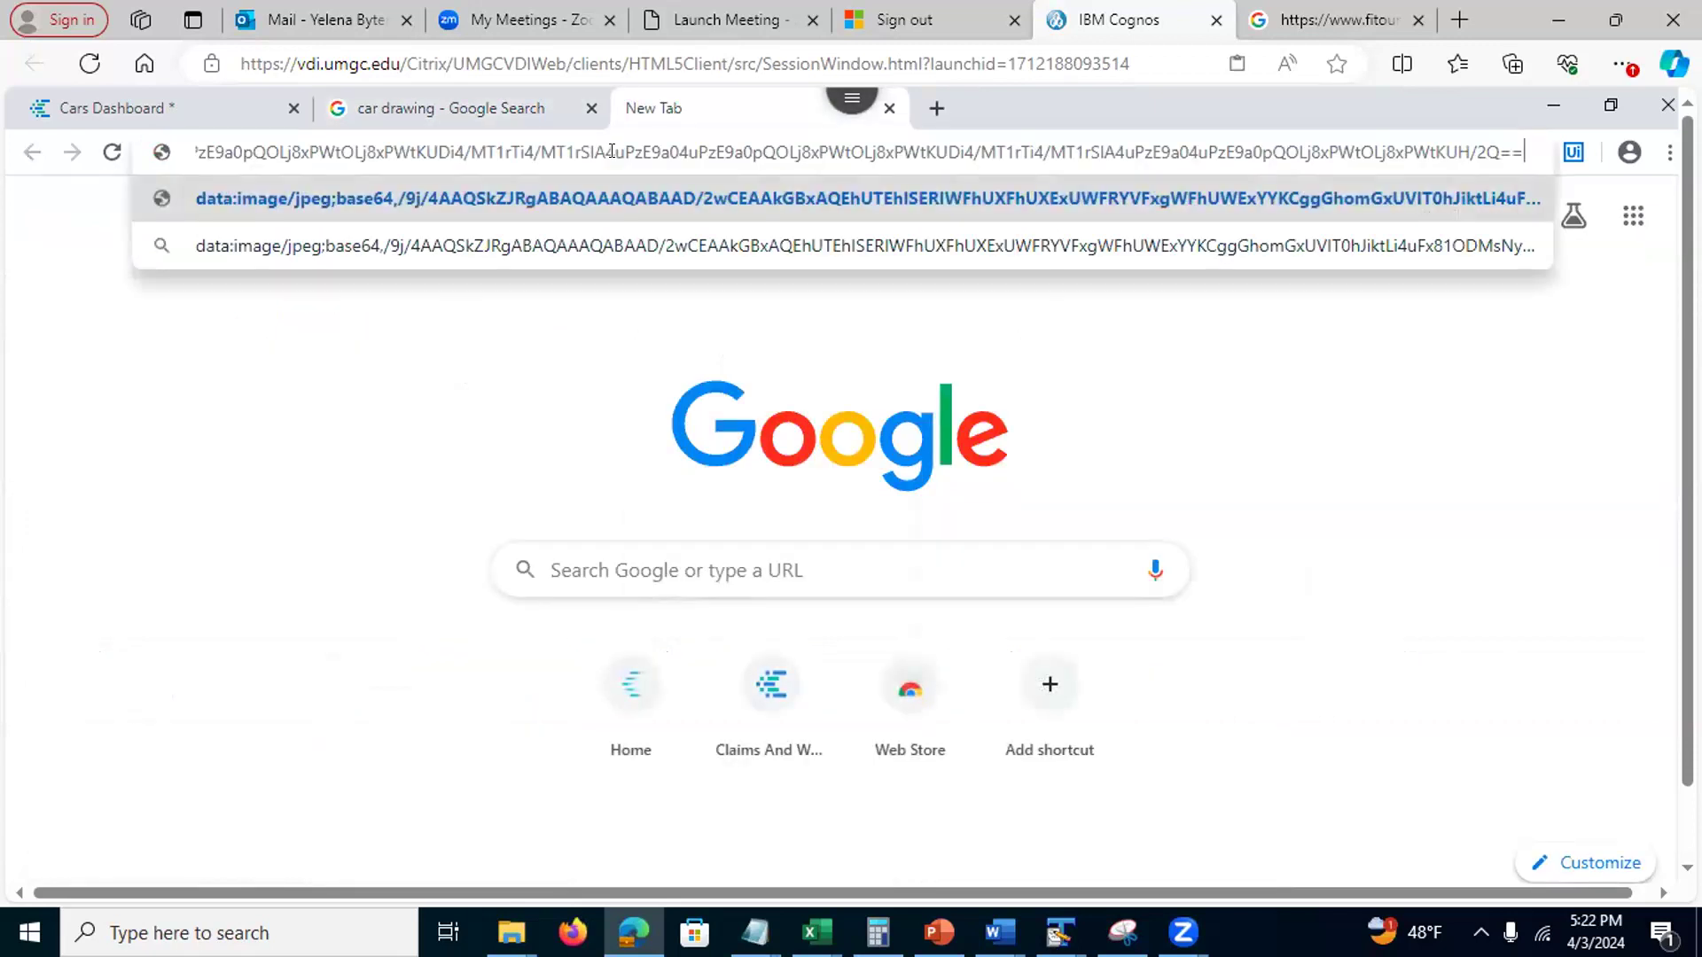
key(Return)
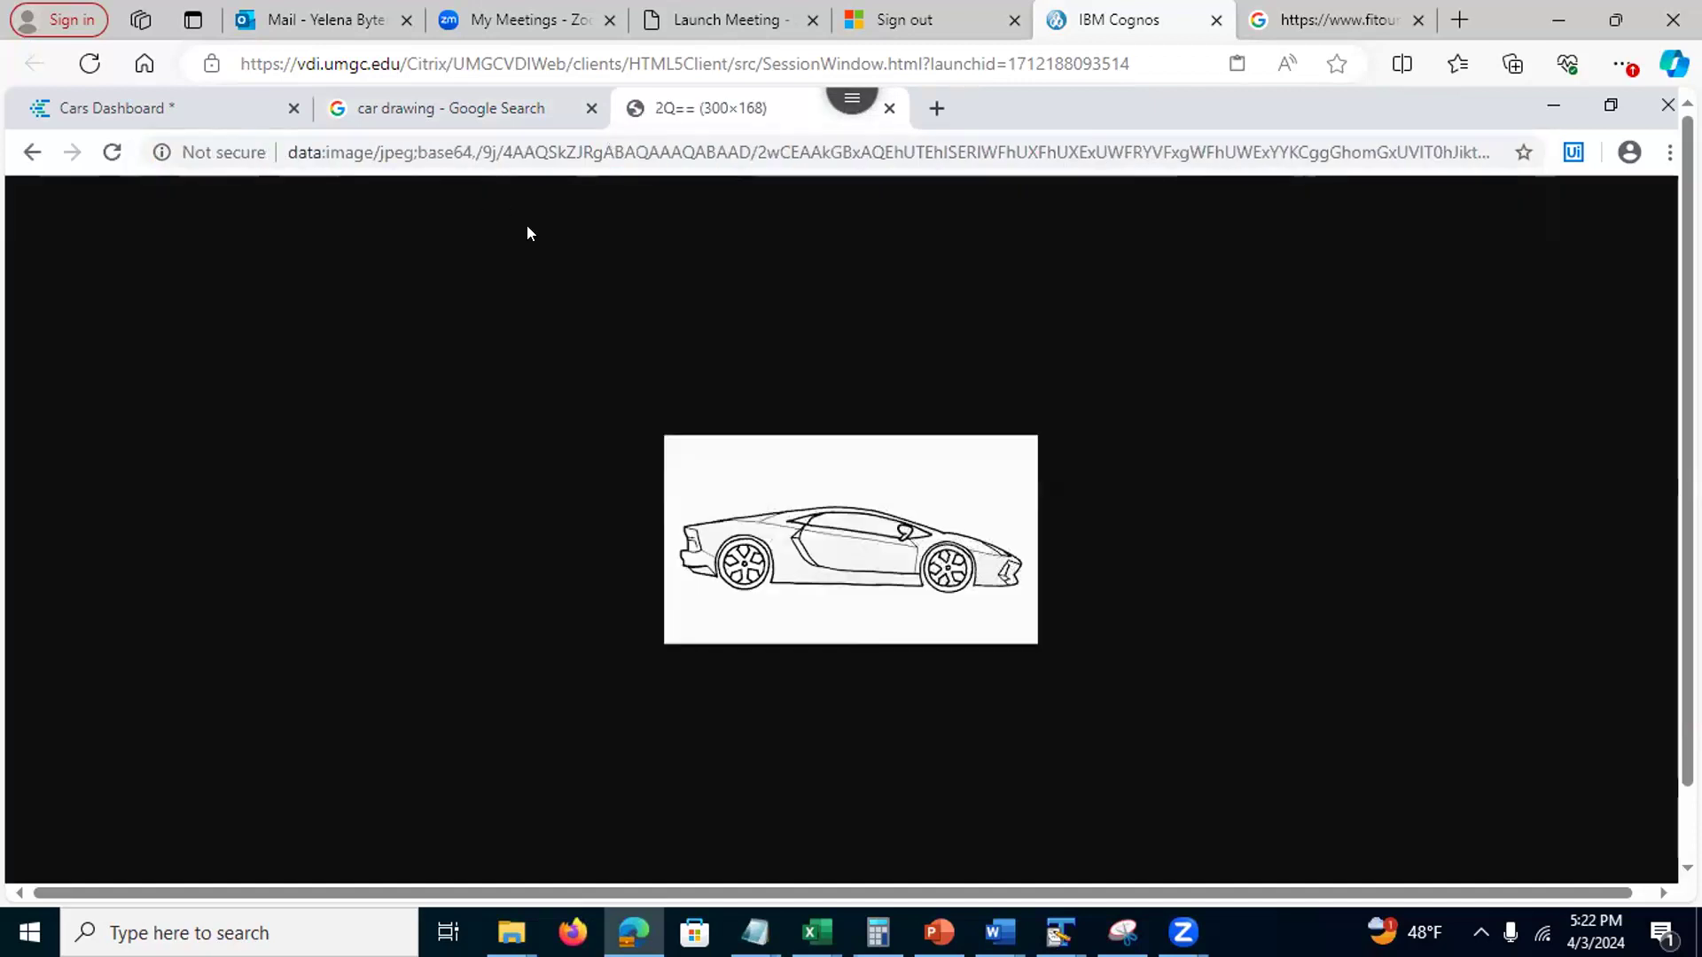
right_click(771, 532)
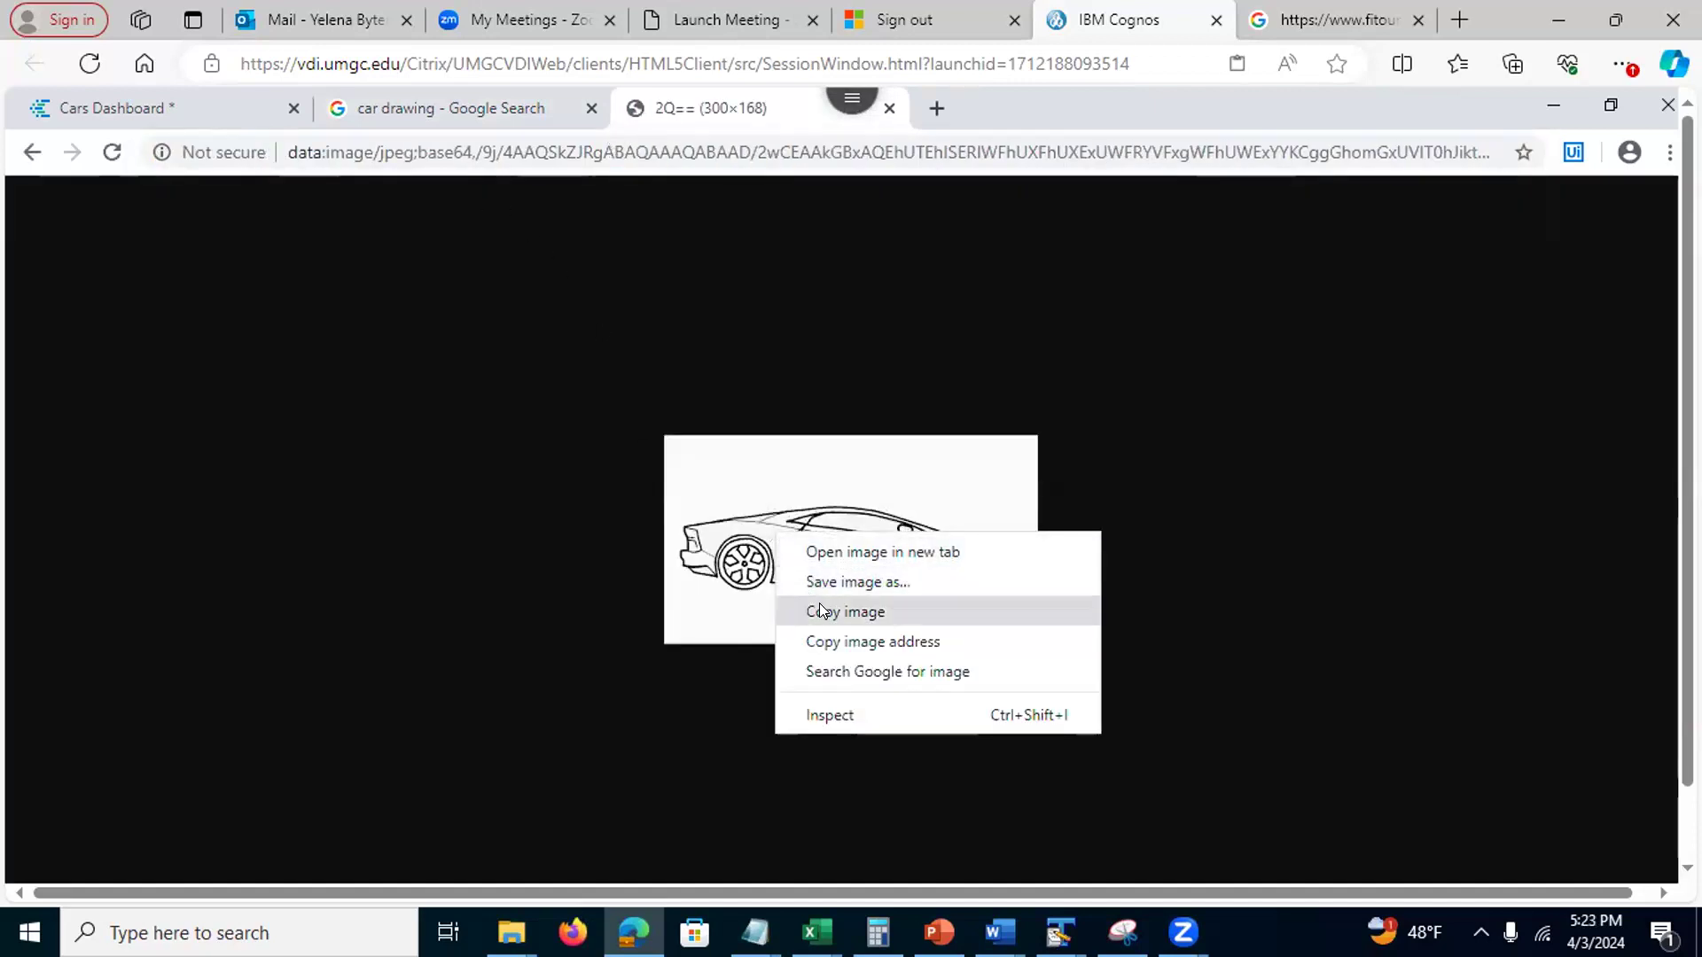
click(840, 629)
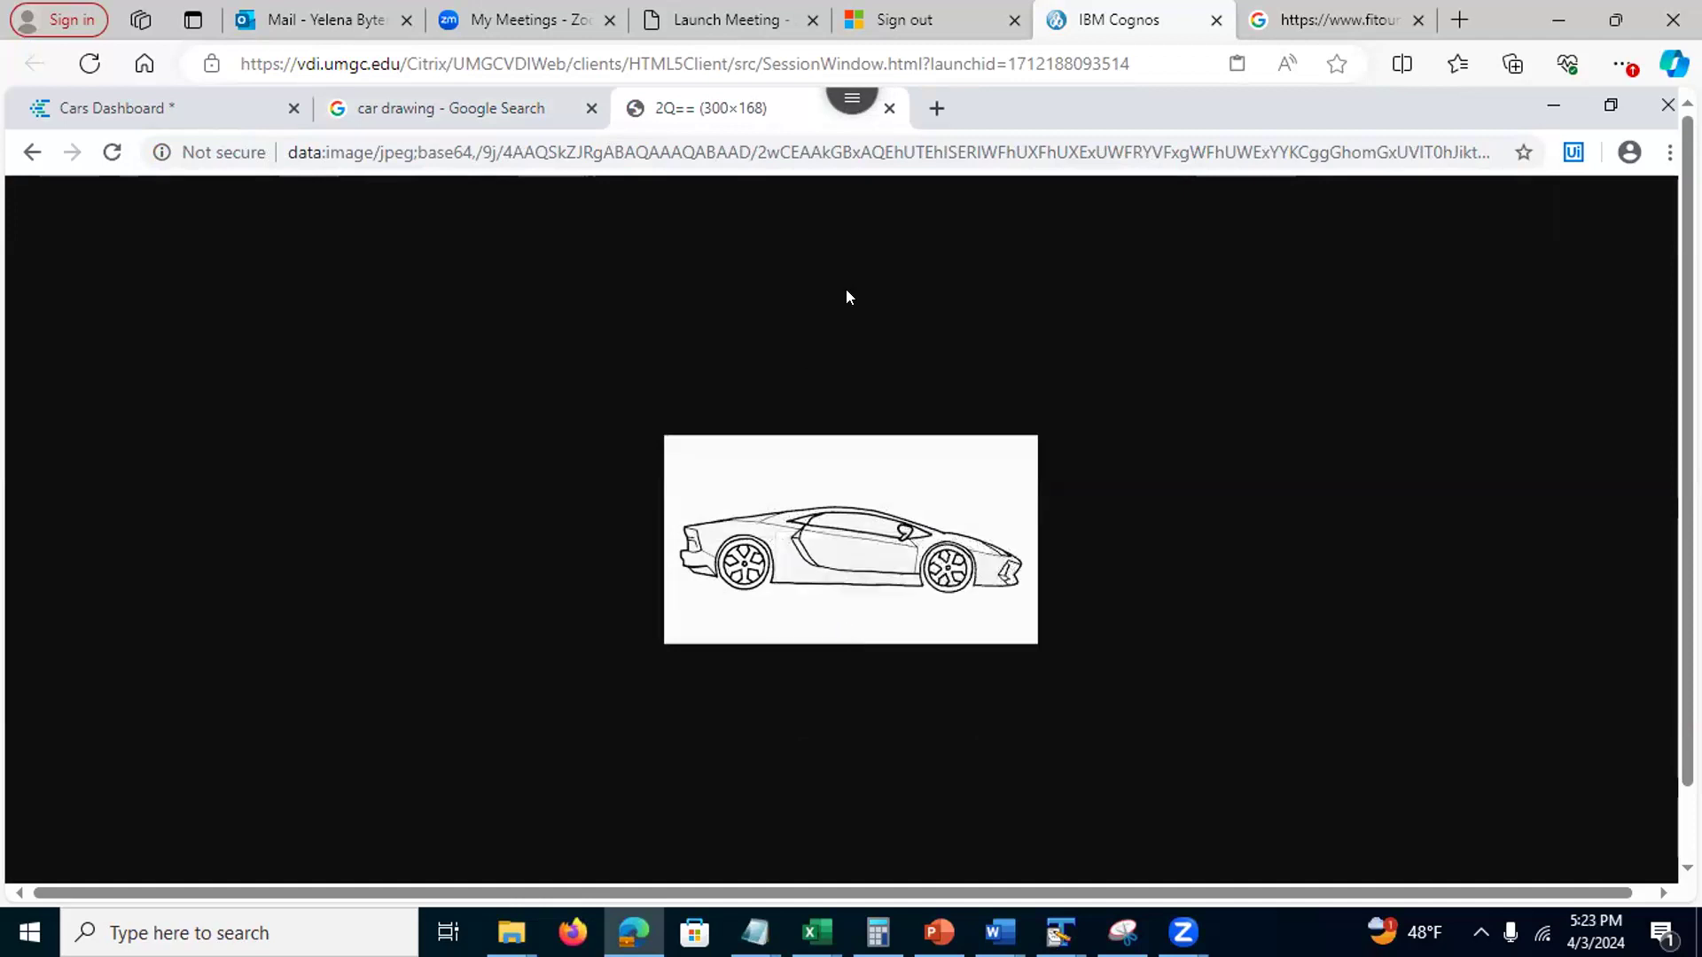
Add an Image widget to Tab 2 showing the car drawing from the pasted address
click(212, 114)
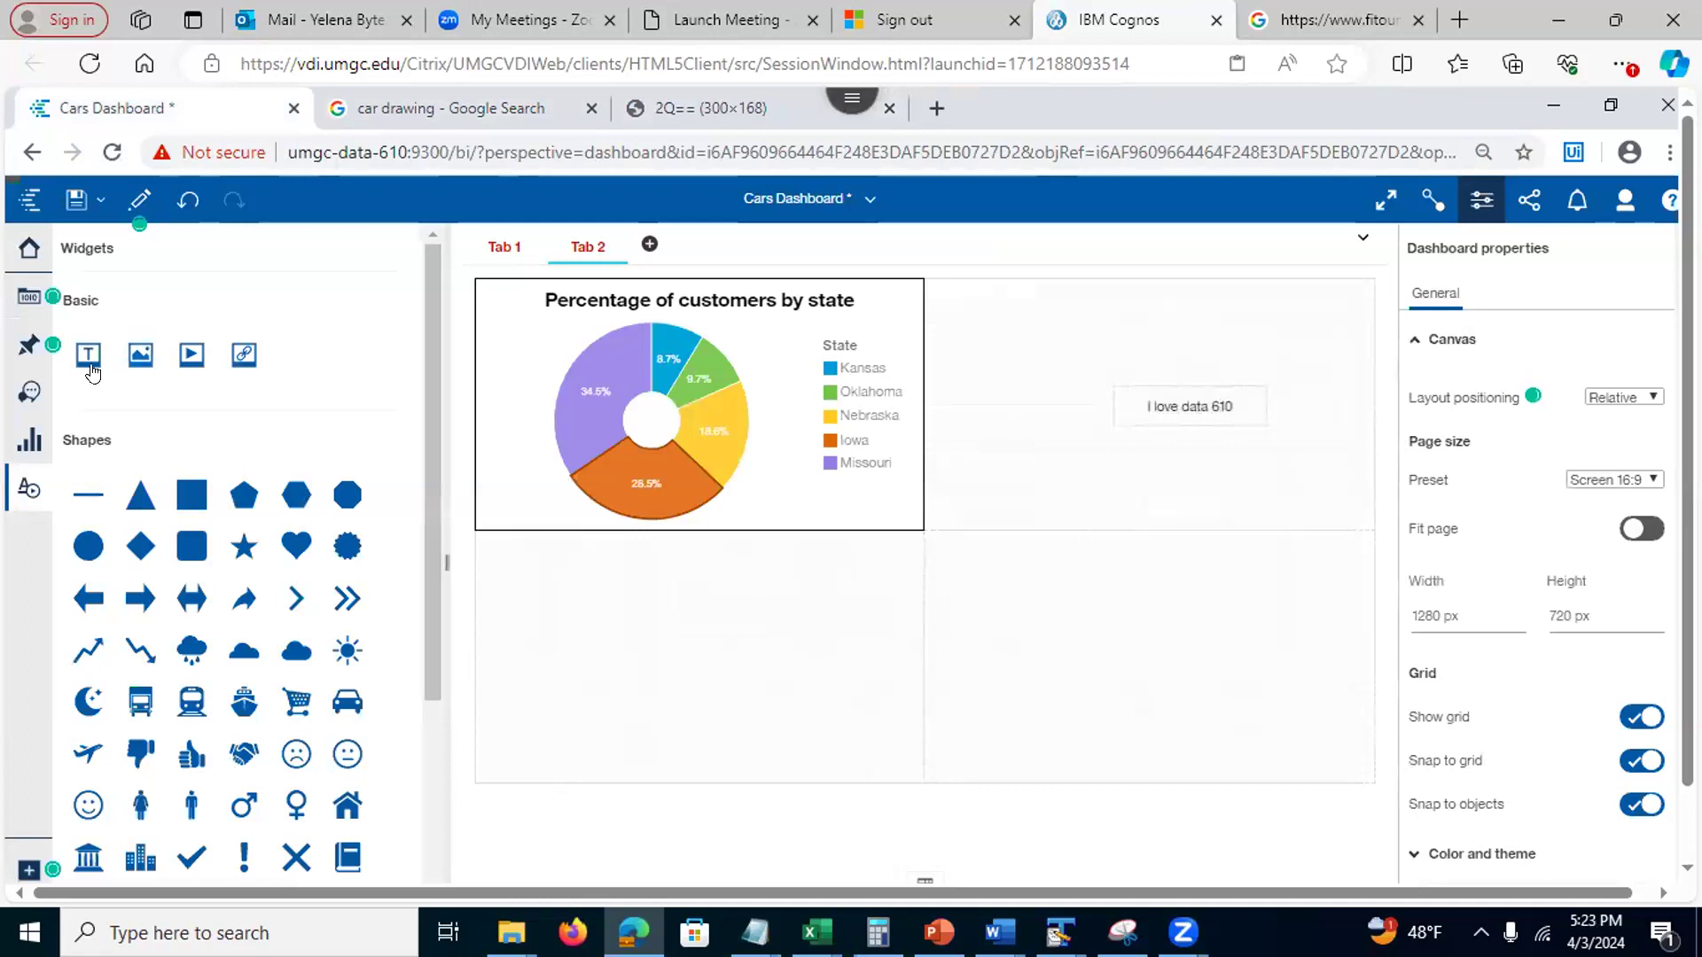
drag(140, 354, 764, 592)
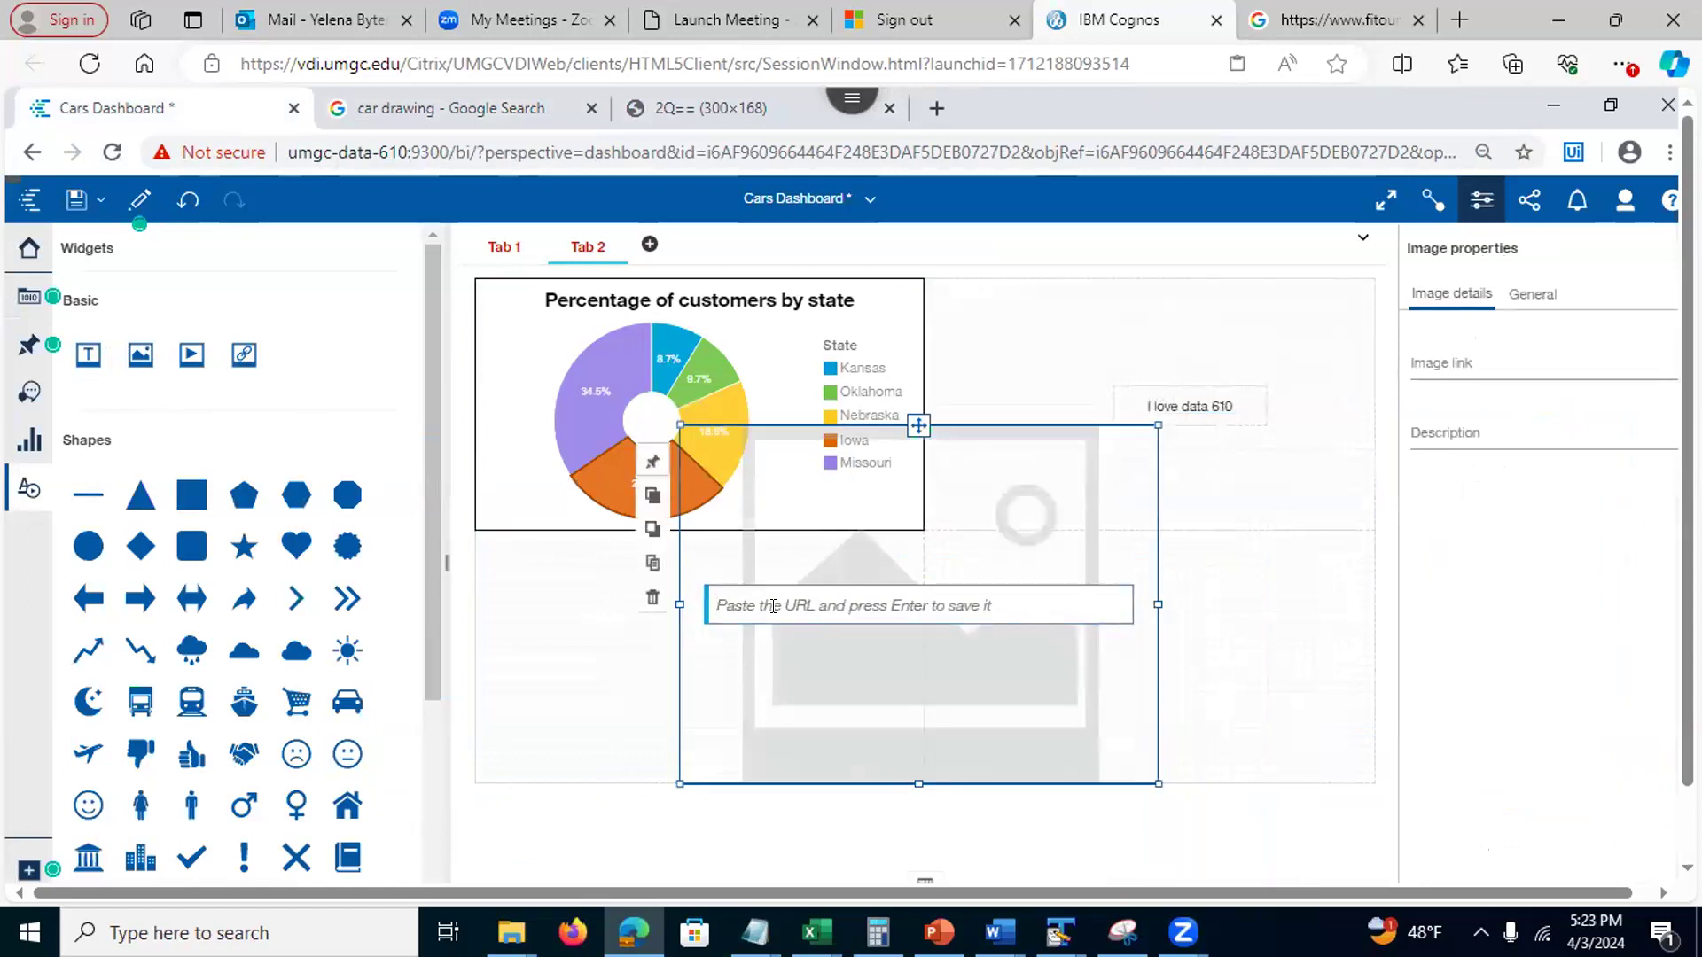
click(772, 606)
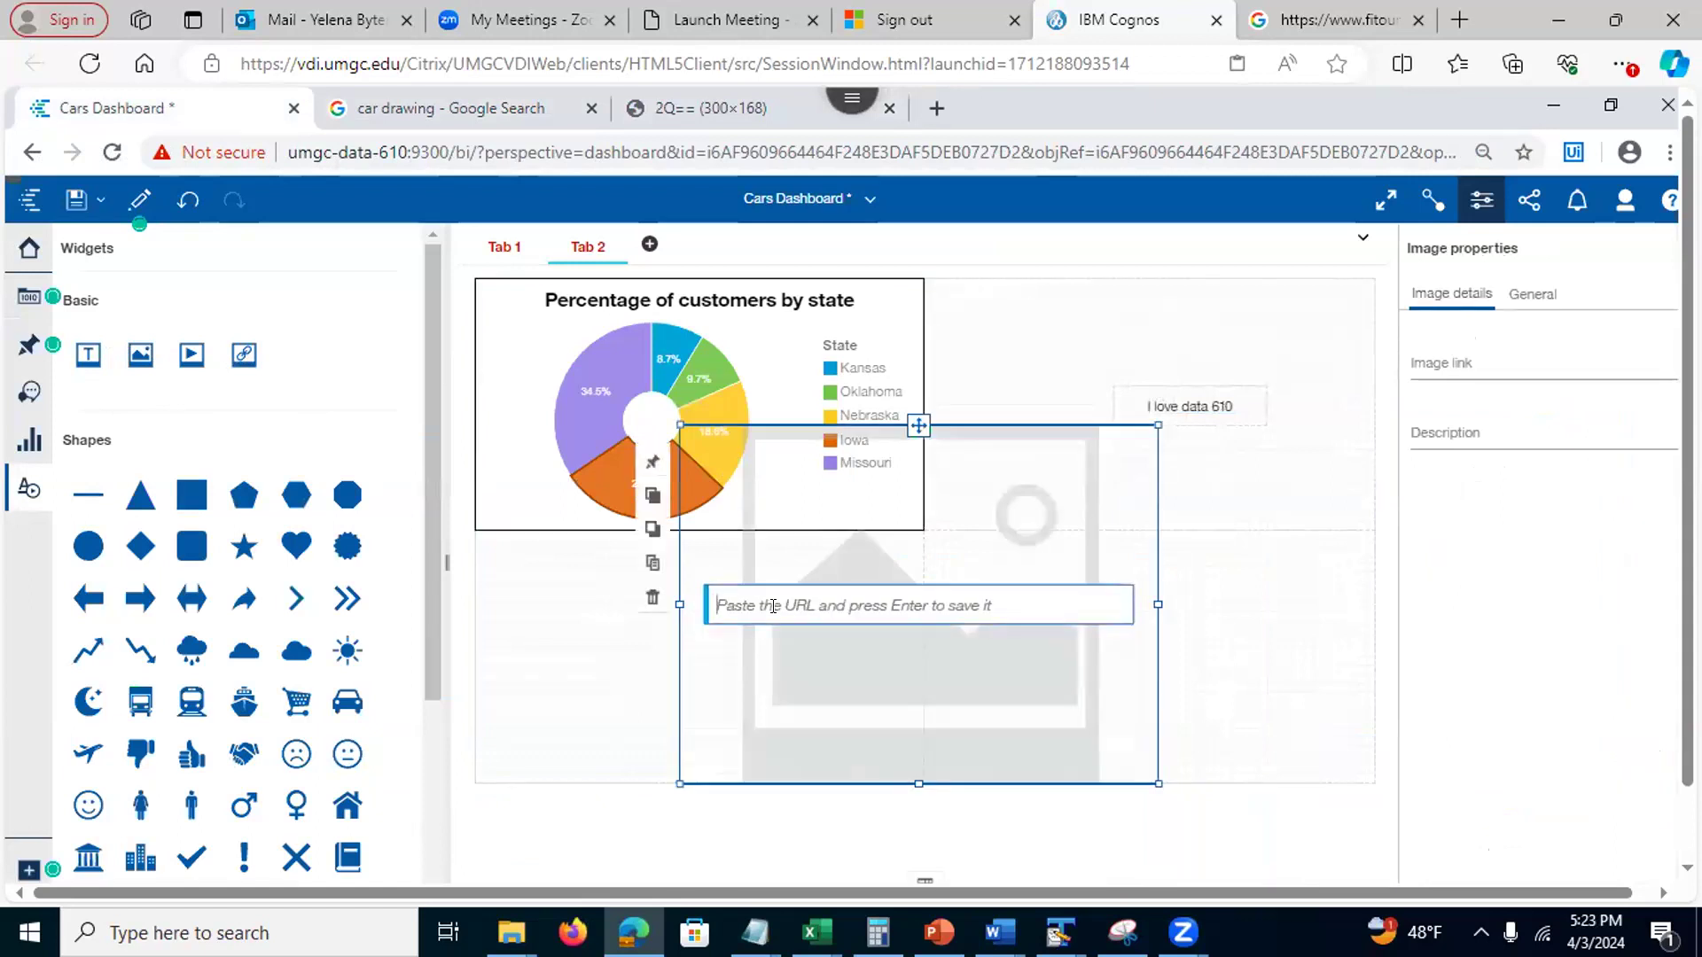
key(ctrl+v)
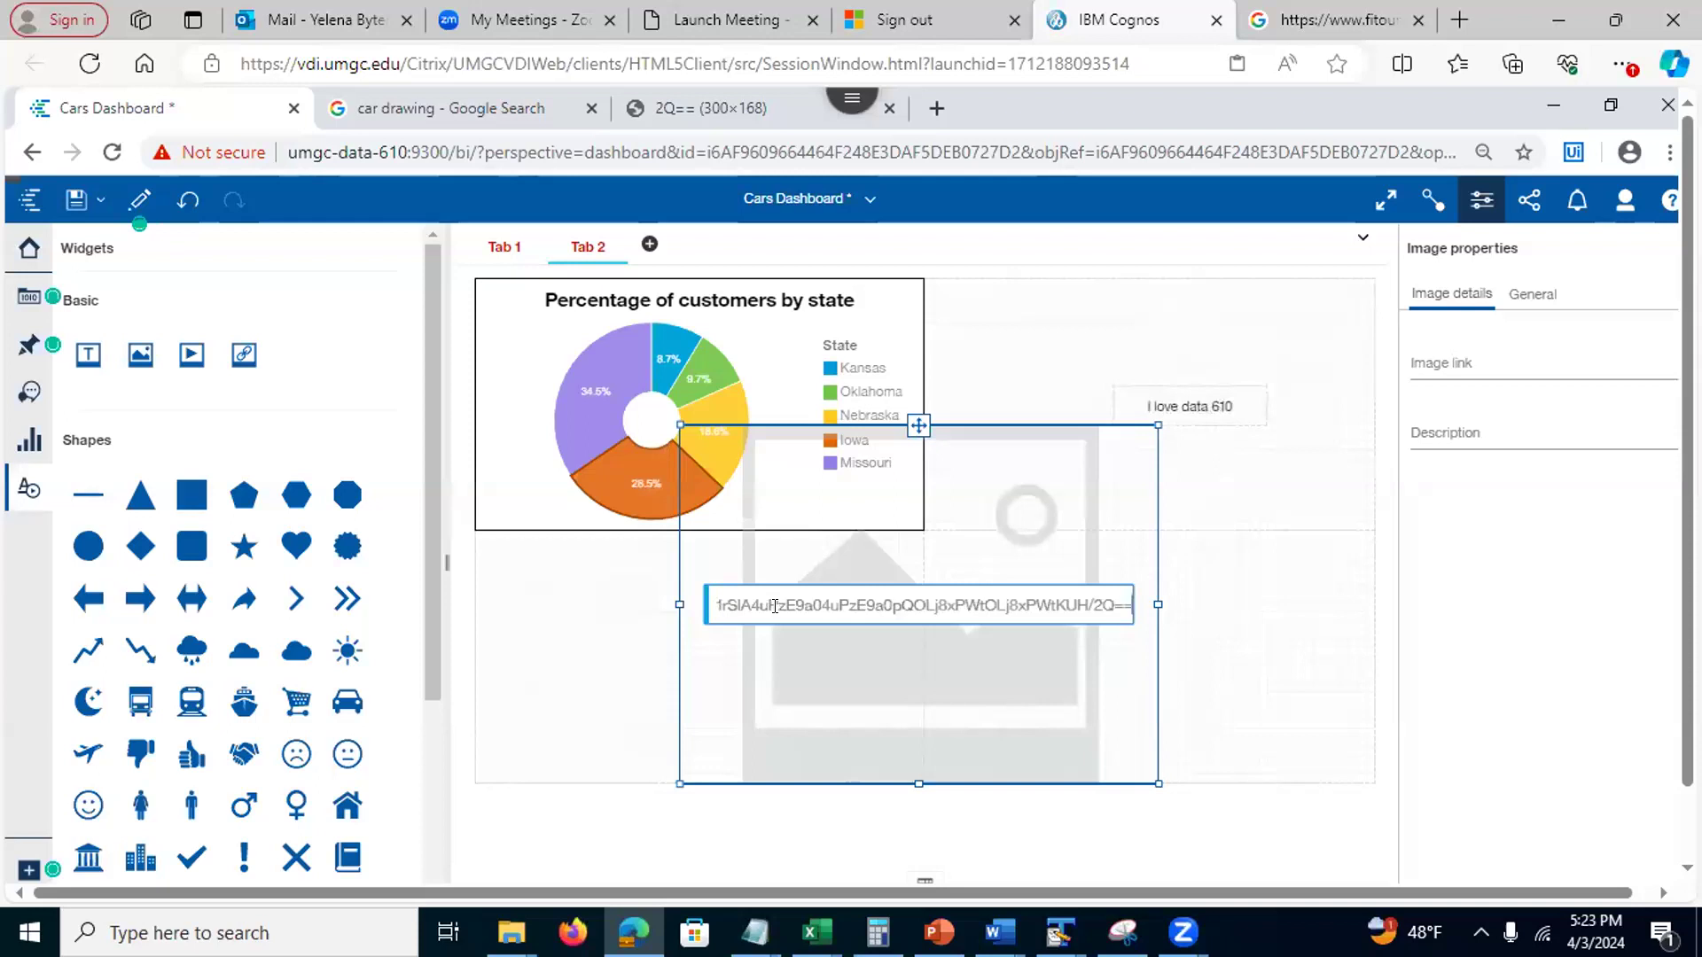
click(1235, 691)
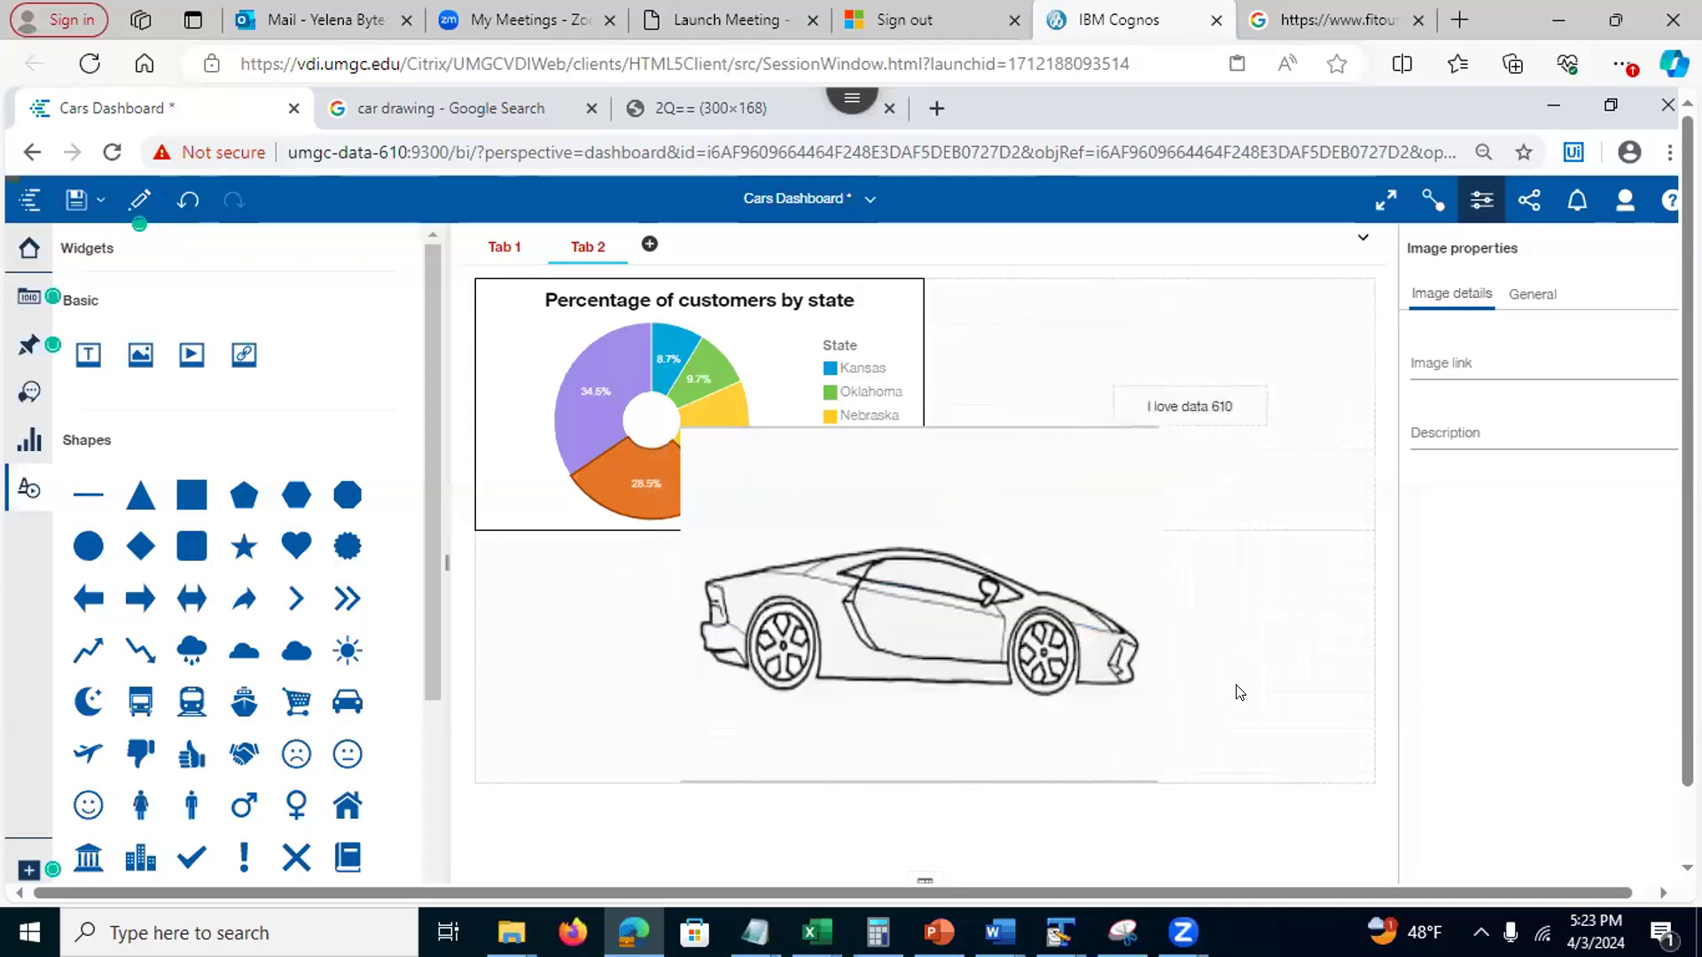
Move the car image below the customers-by-state pie chart
click(824, 492)
drag(823, 492, 652, 633)
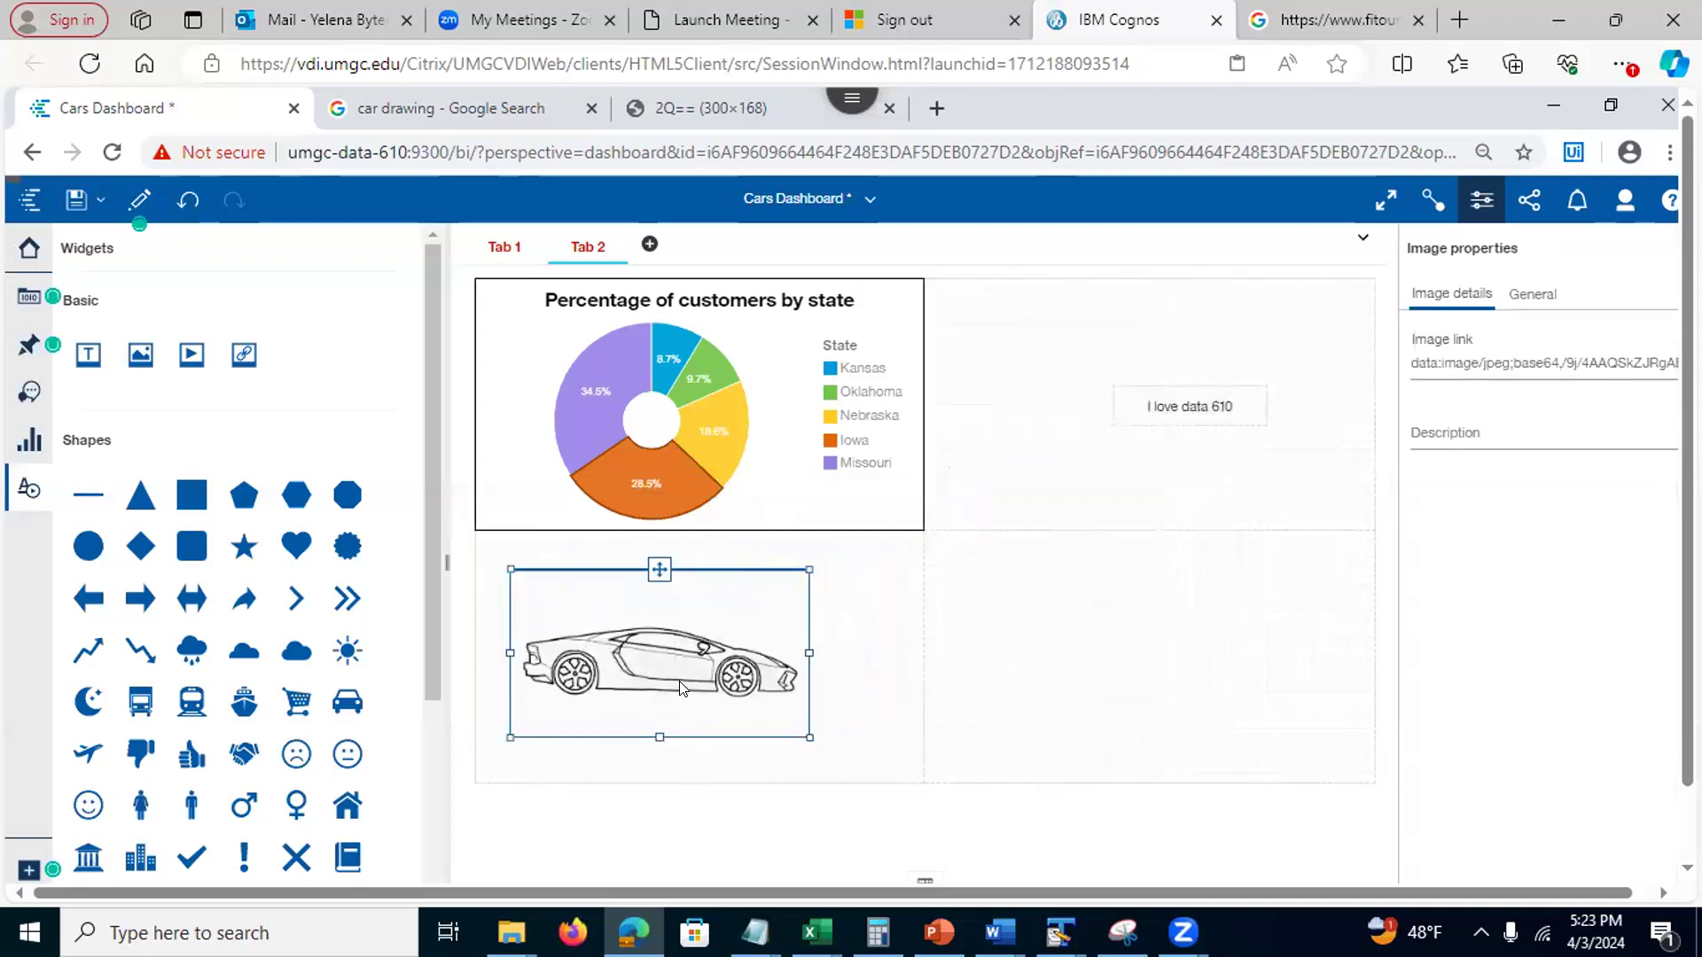
click(697, 631)
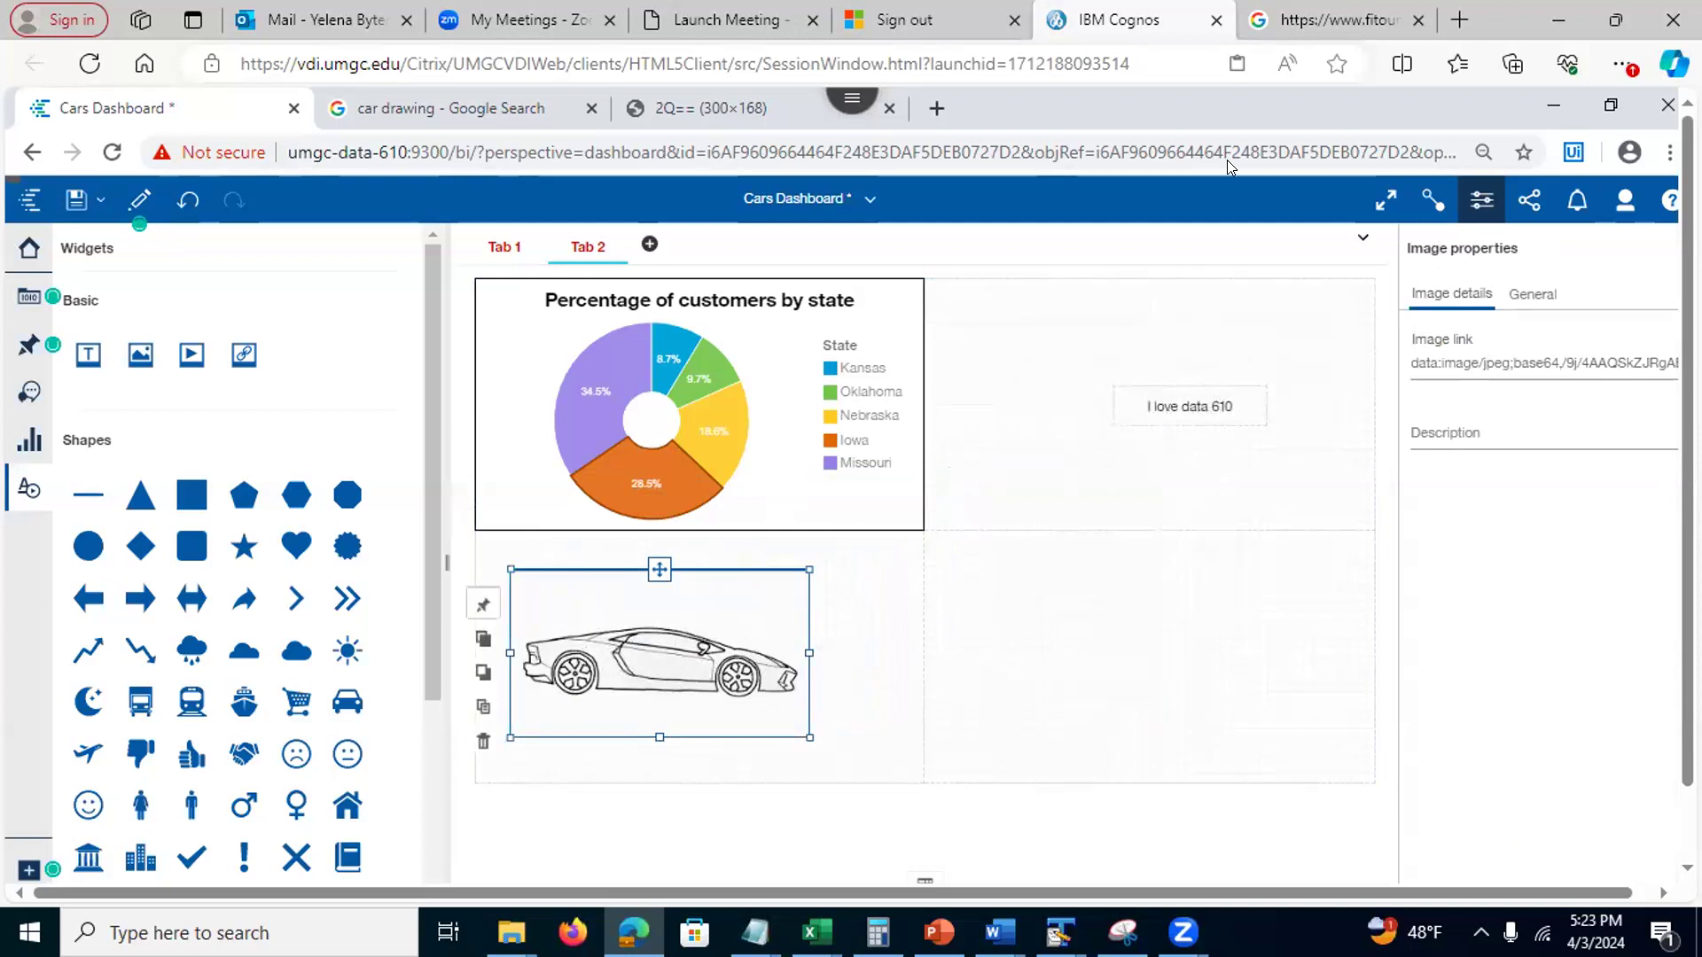
click(718, 107)
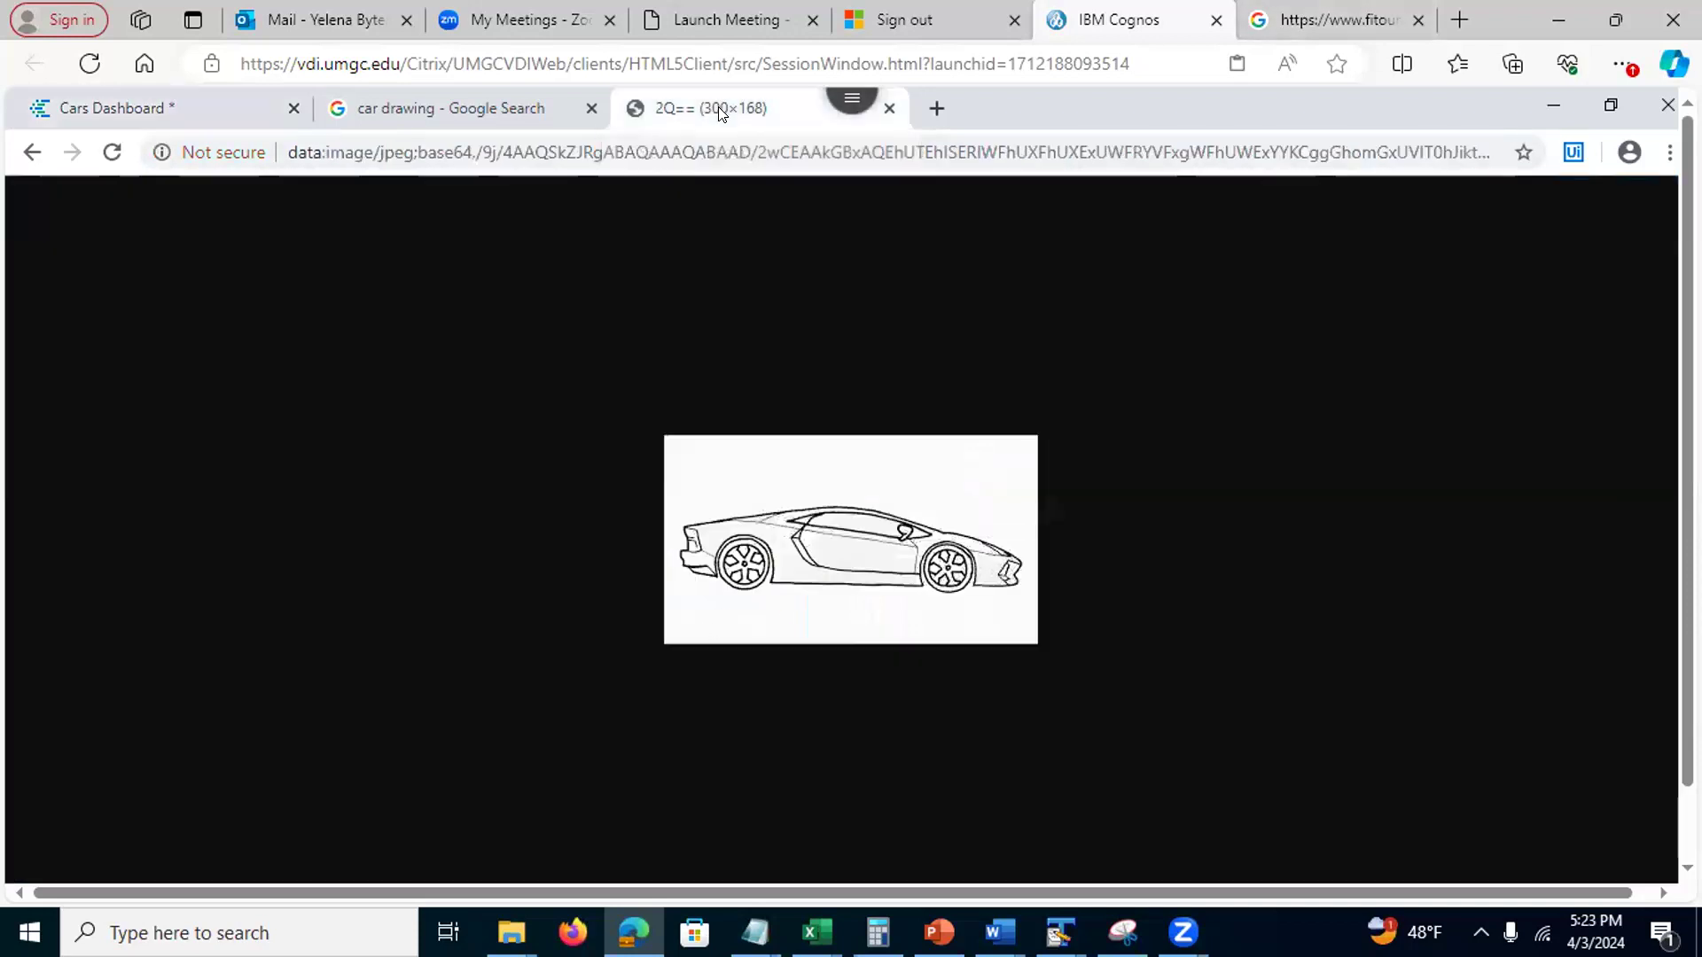
right_click(848, 512)
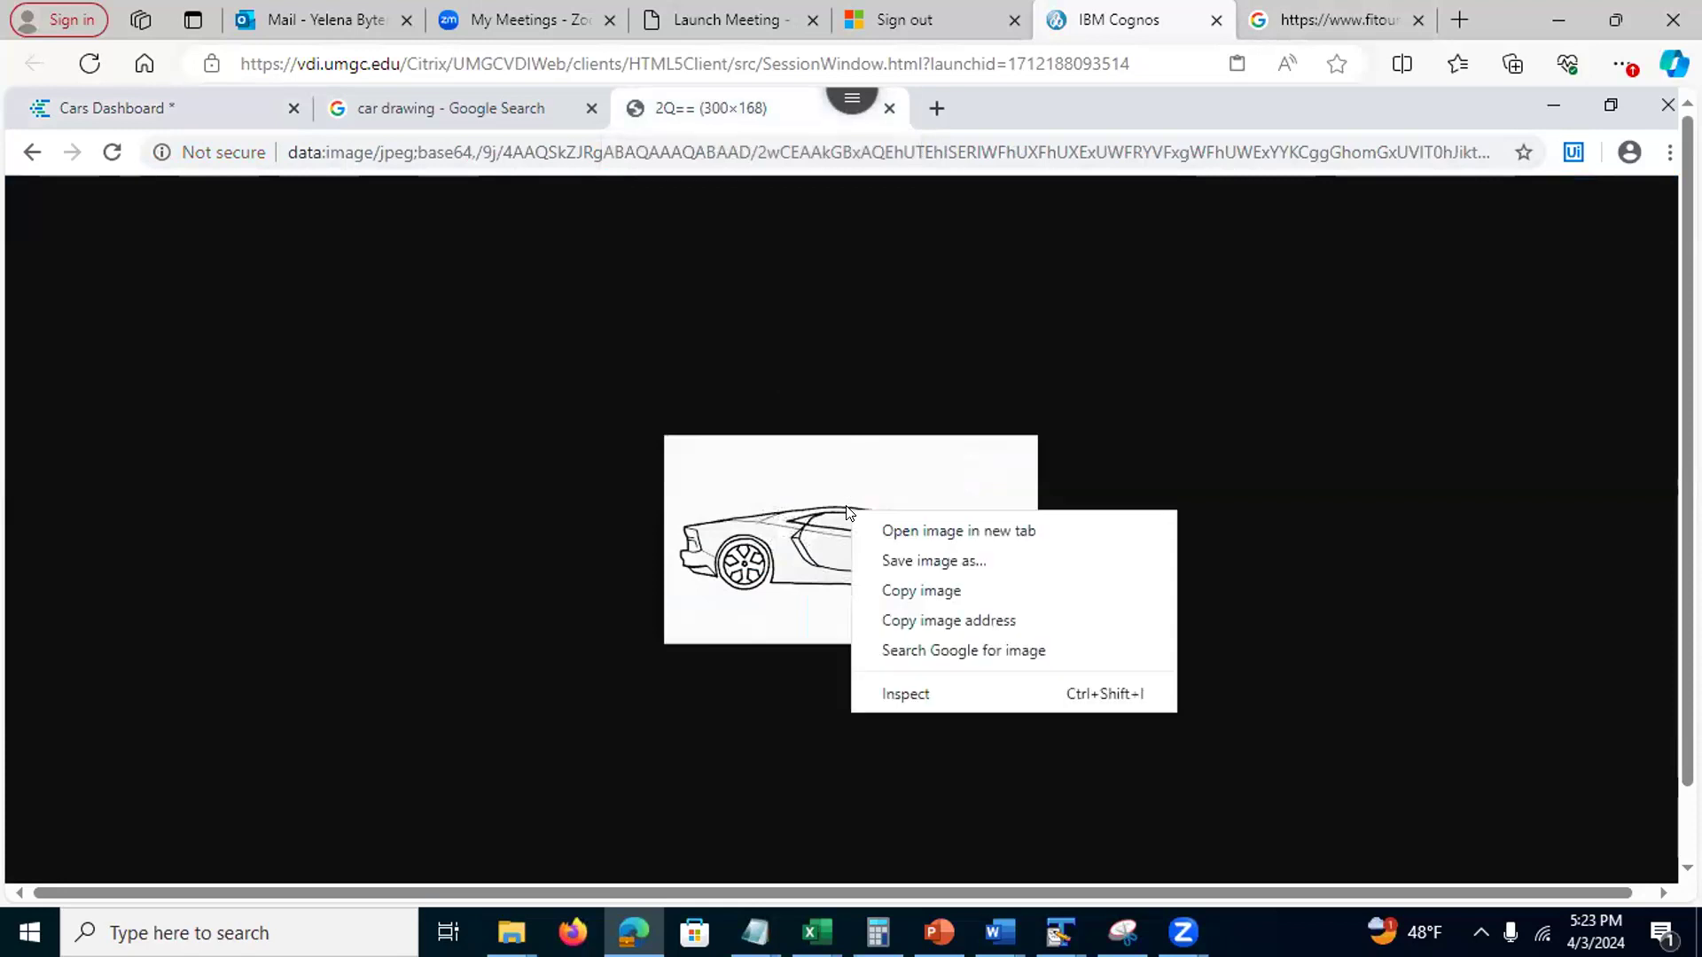
click(397, 107)
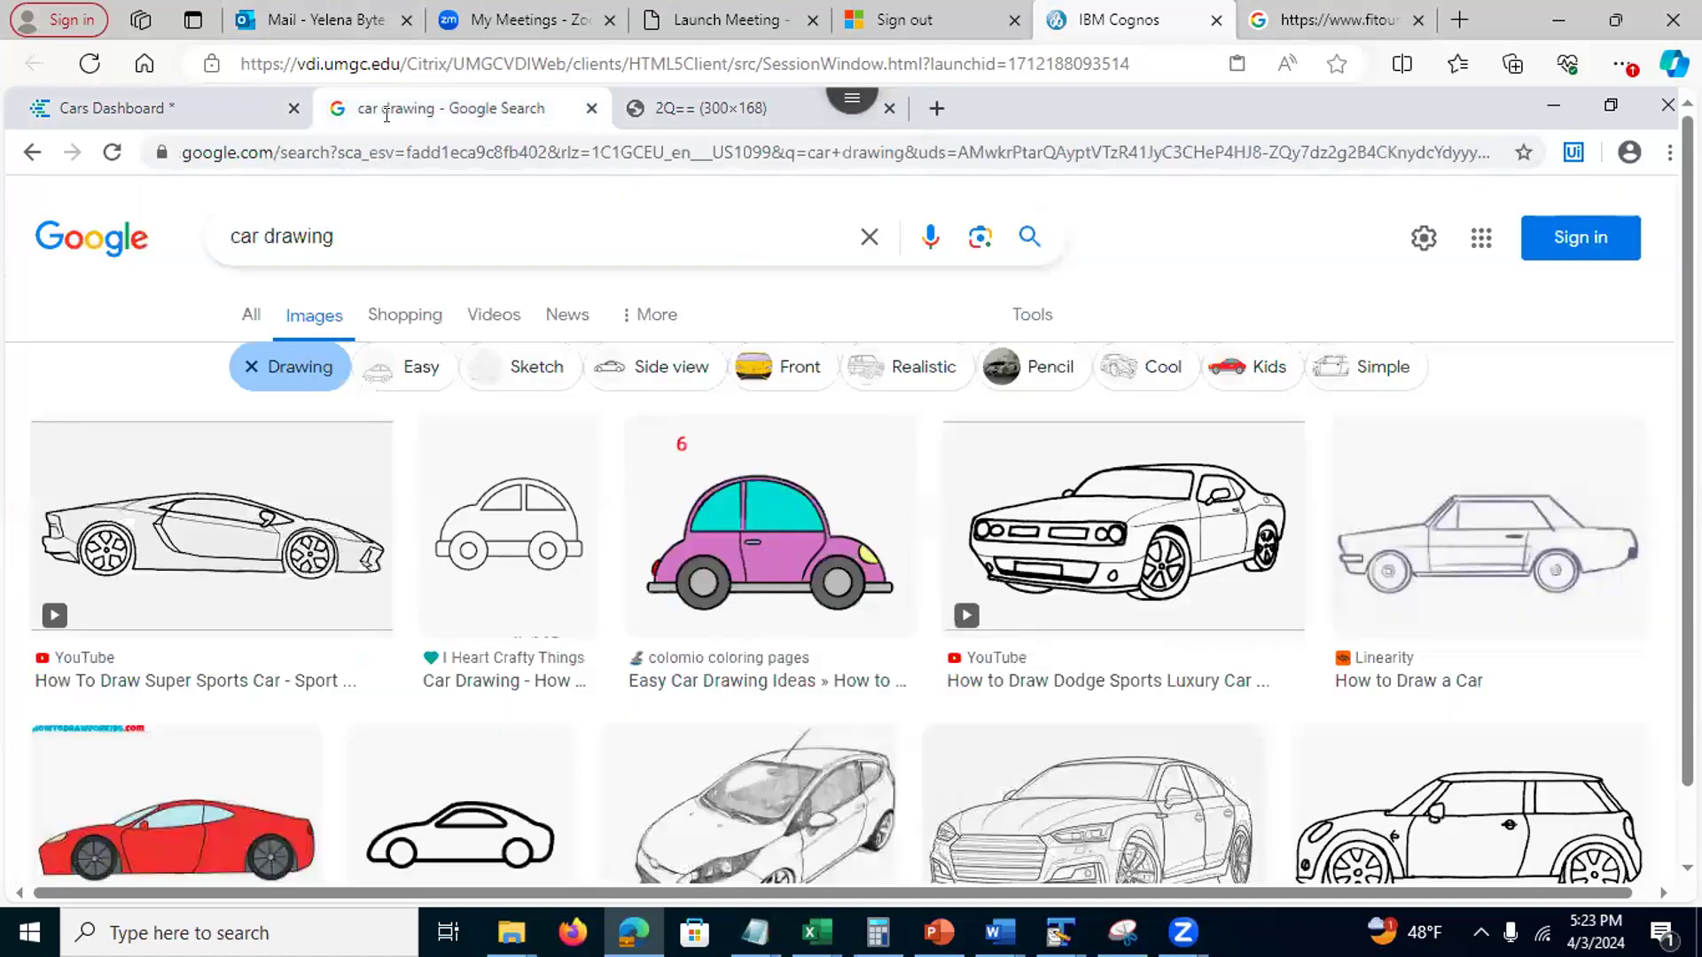
click(181, 107)
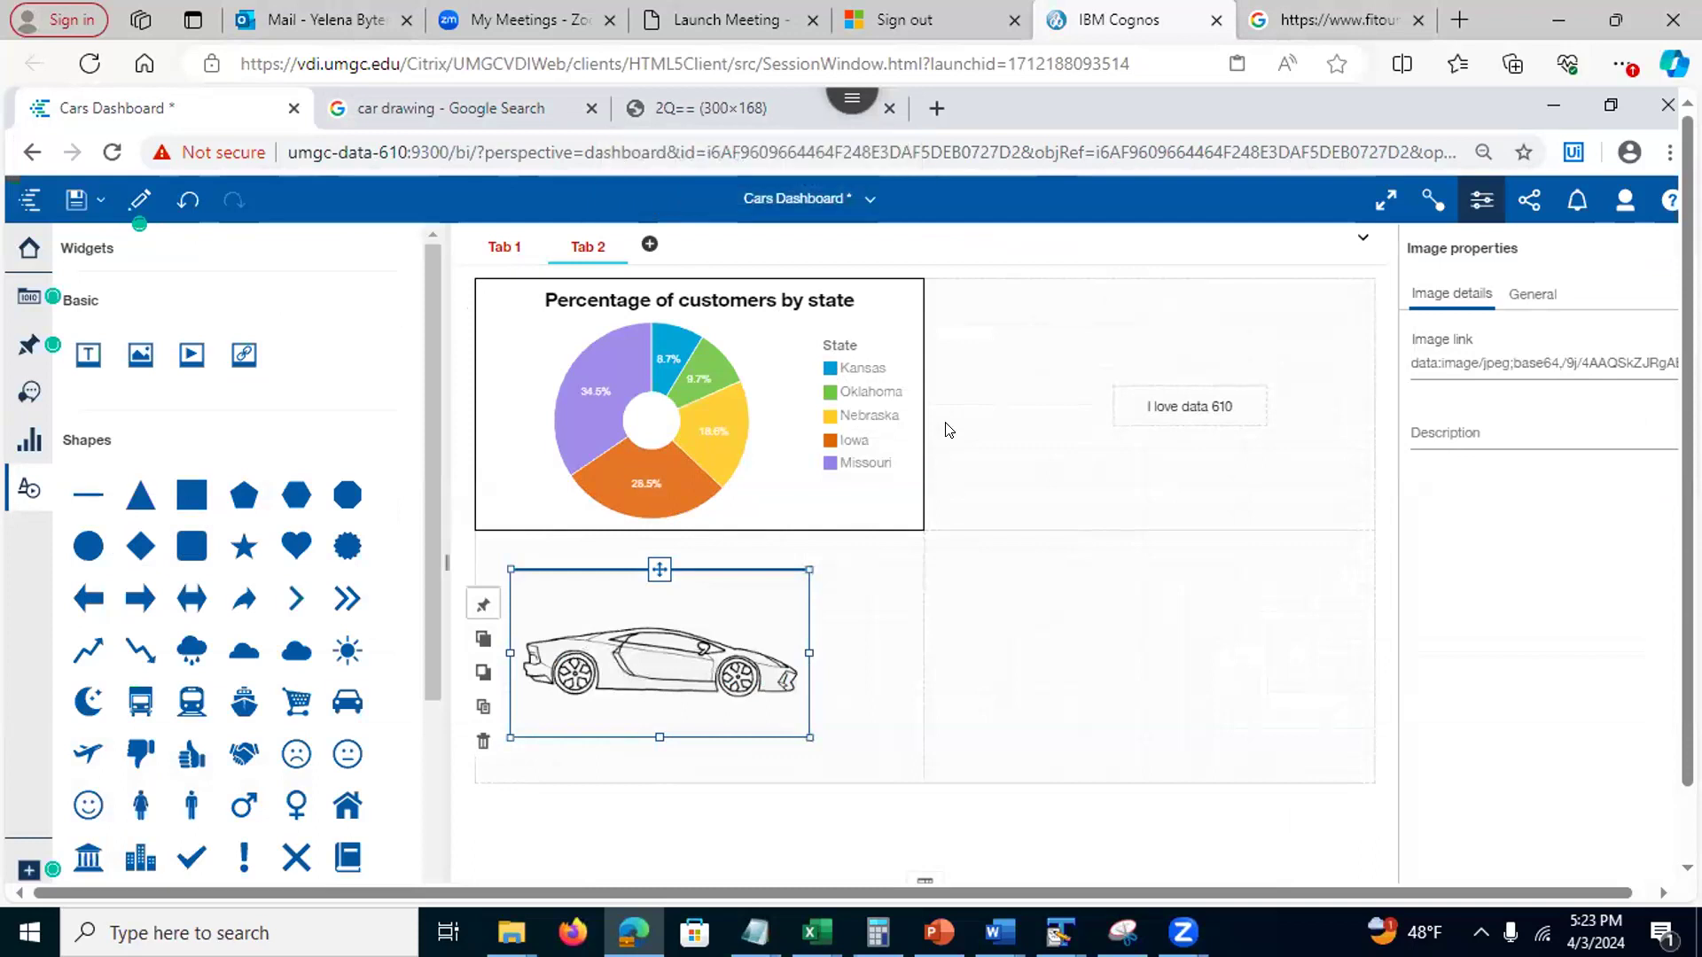
Give the car image a black border in its appearance settings
click(608, 651)
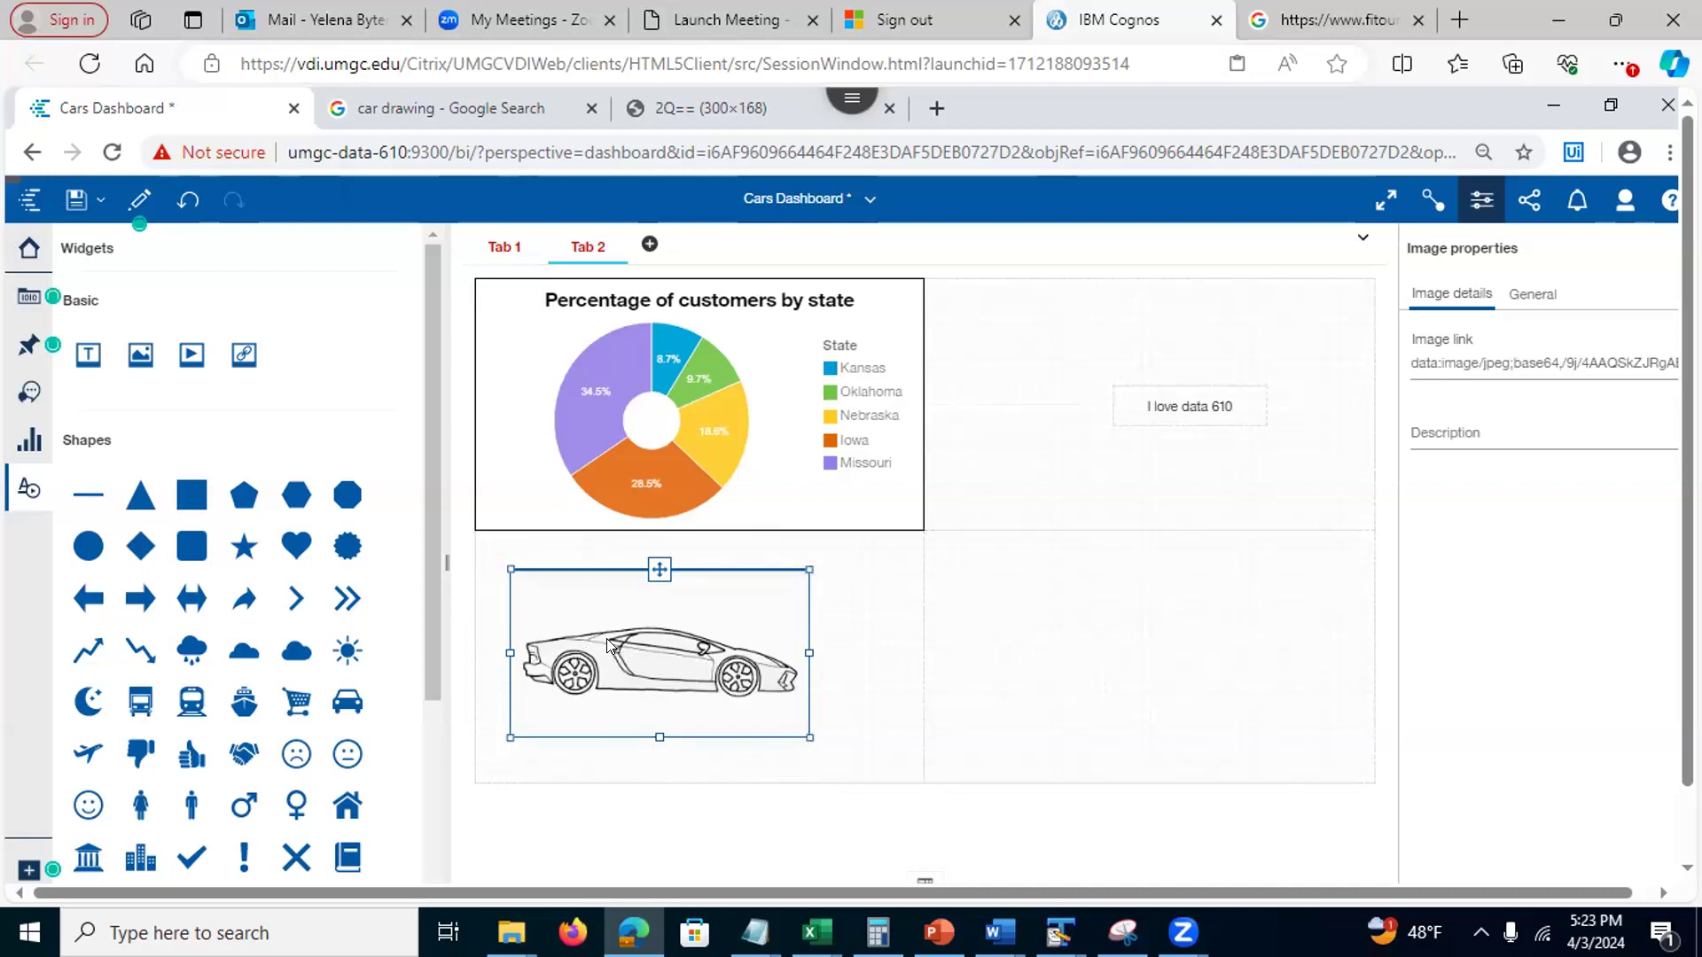
click(1526, 294)
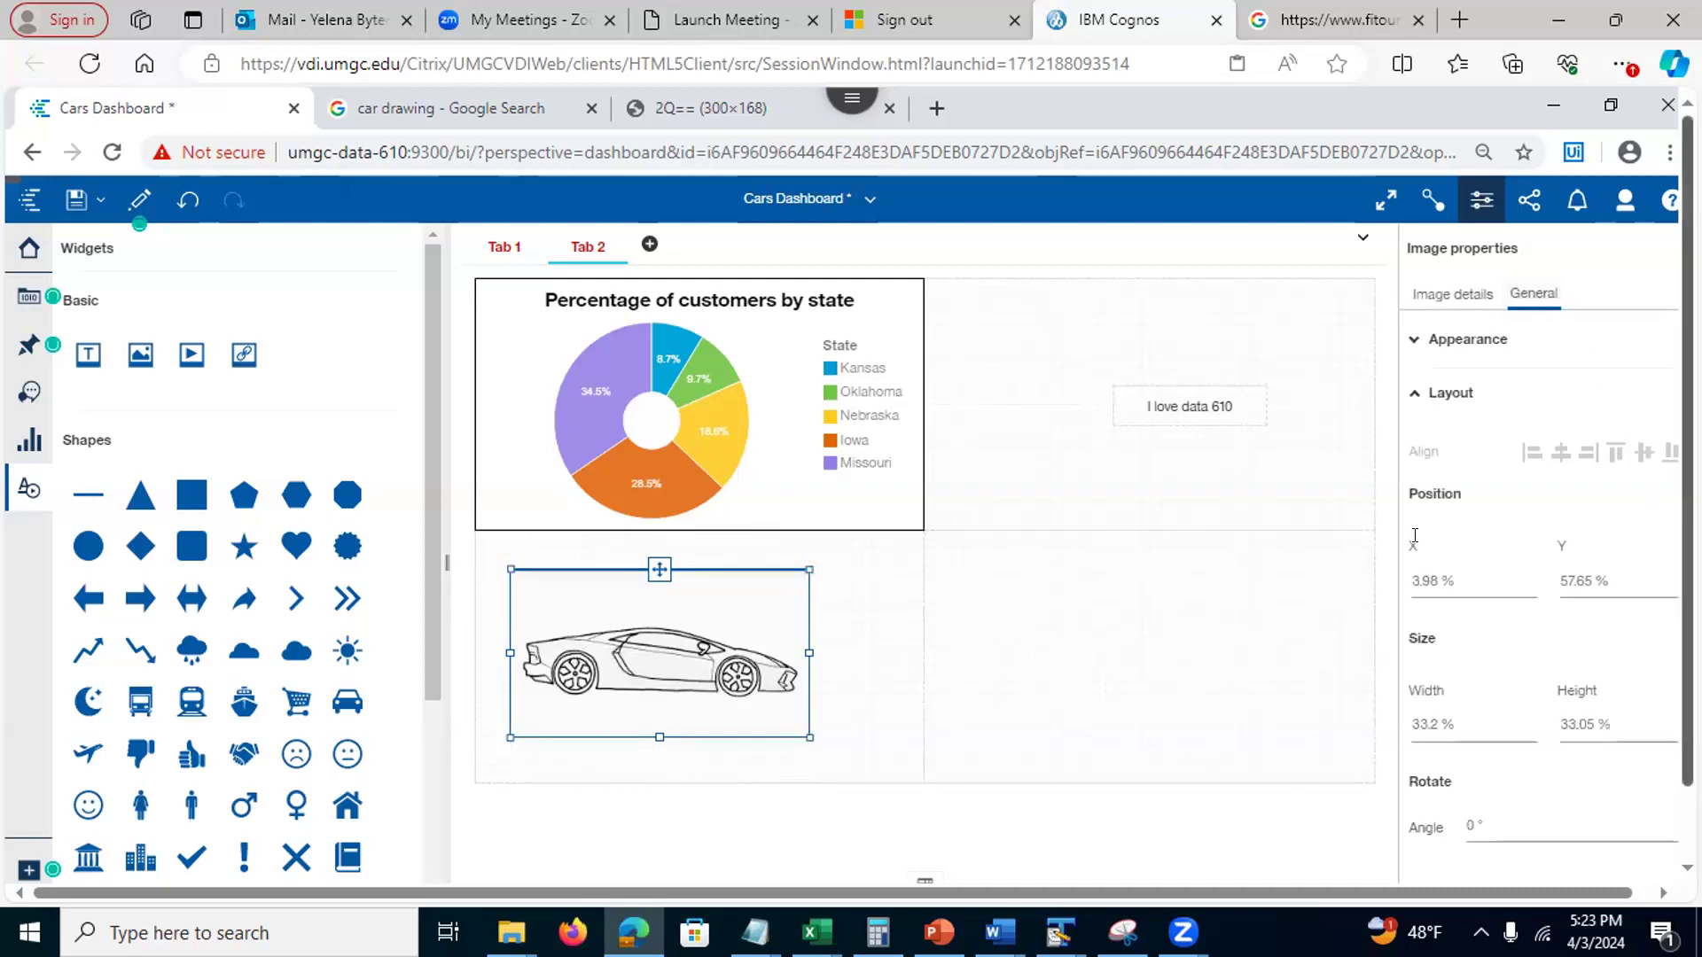
click(1413, 342)
click(1651, 440)
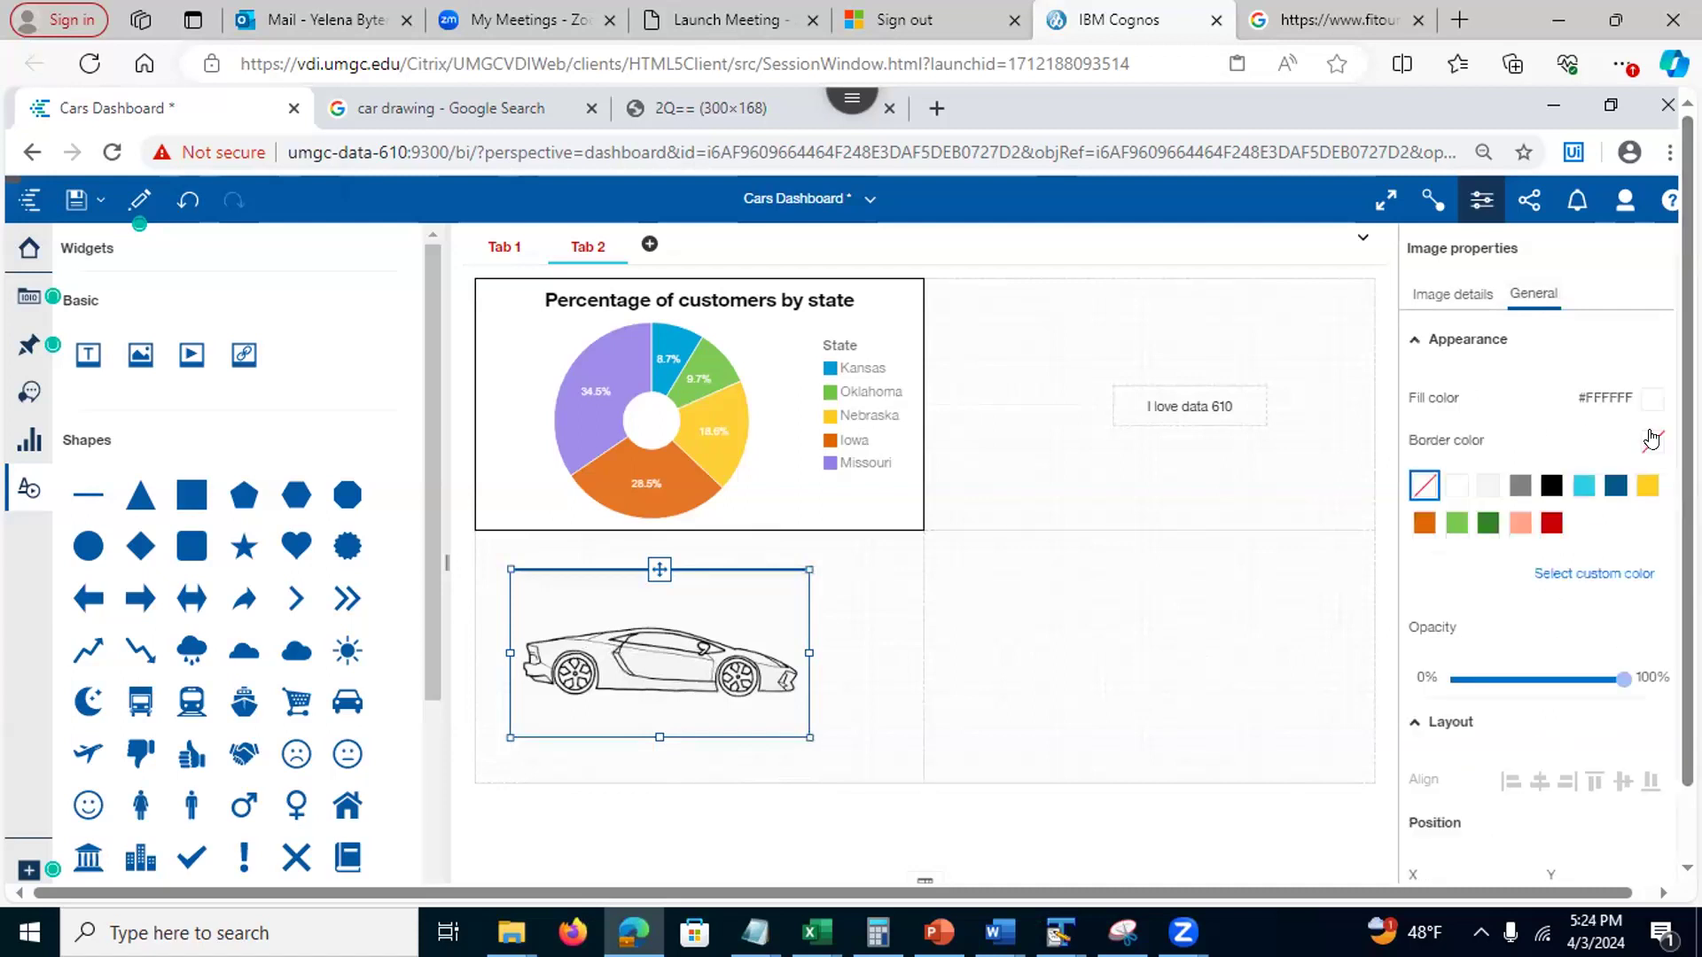
click(1550, 486)
Snap the car drawing to fill Tab 2's lower-left cell, then go to Tab 1
click(1070, 646)
click(665, 650)
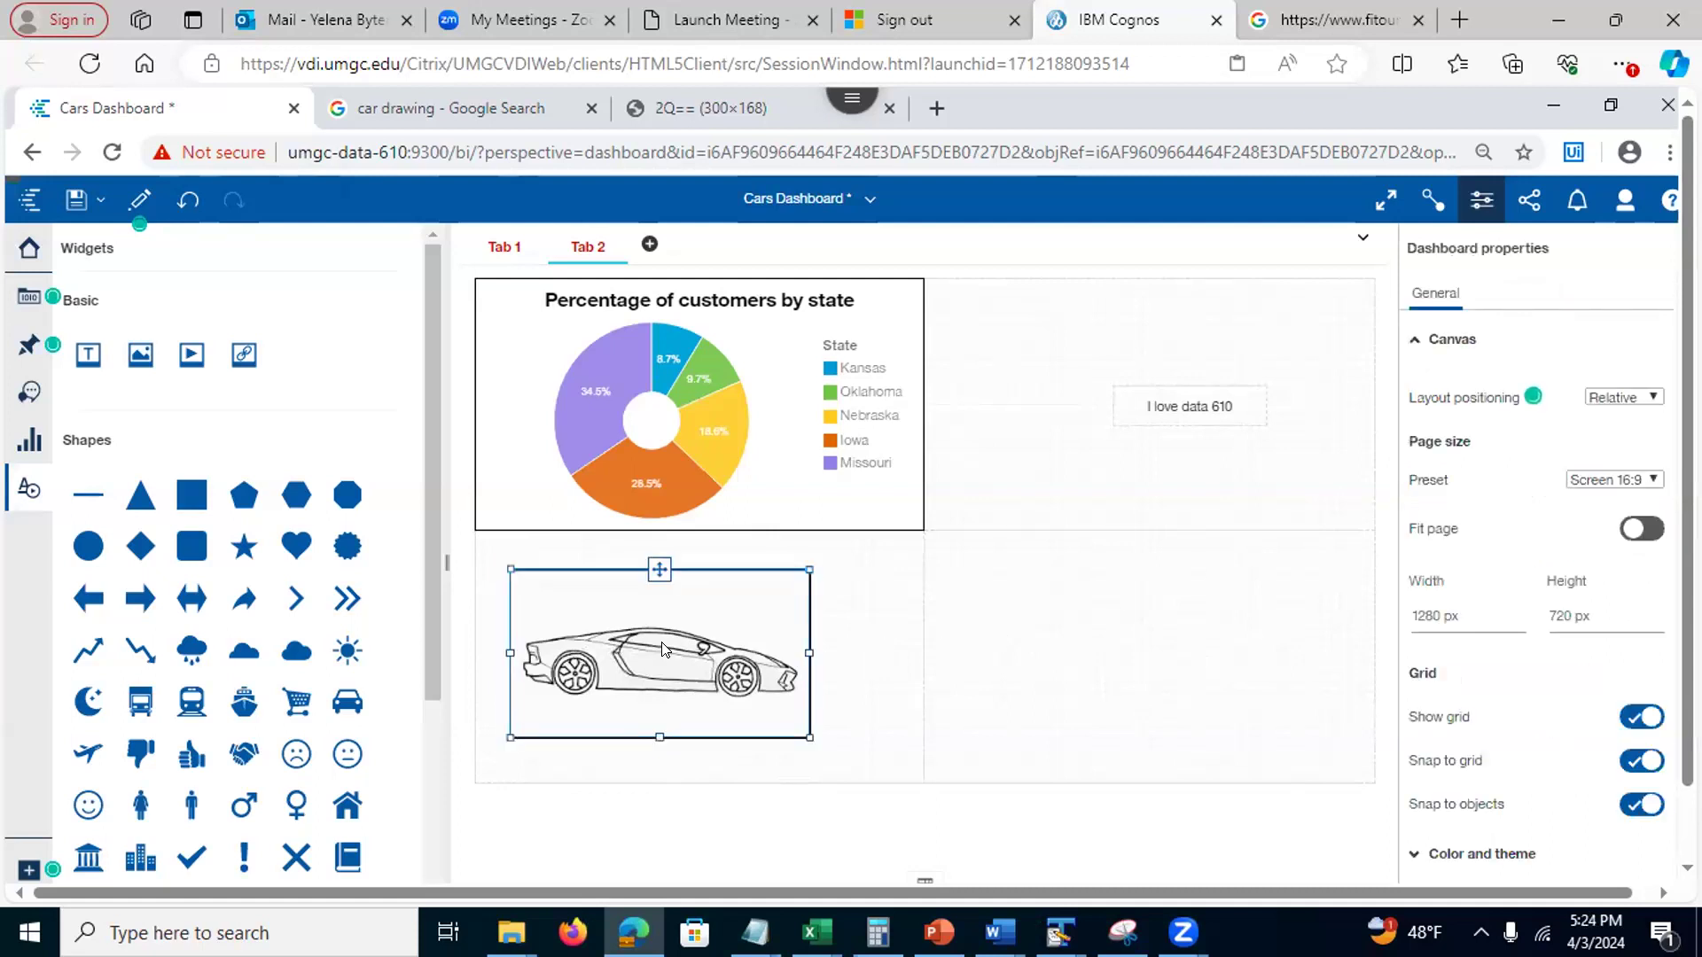
drag(707, 643, 682, 641)
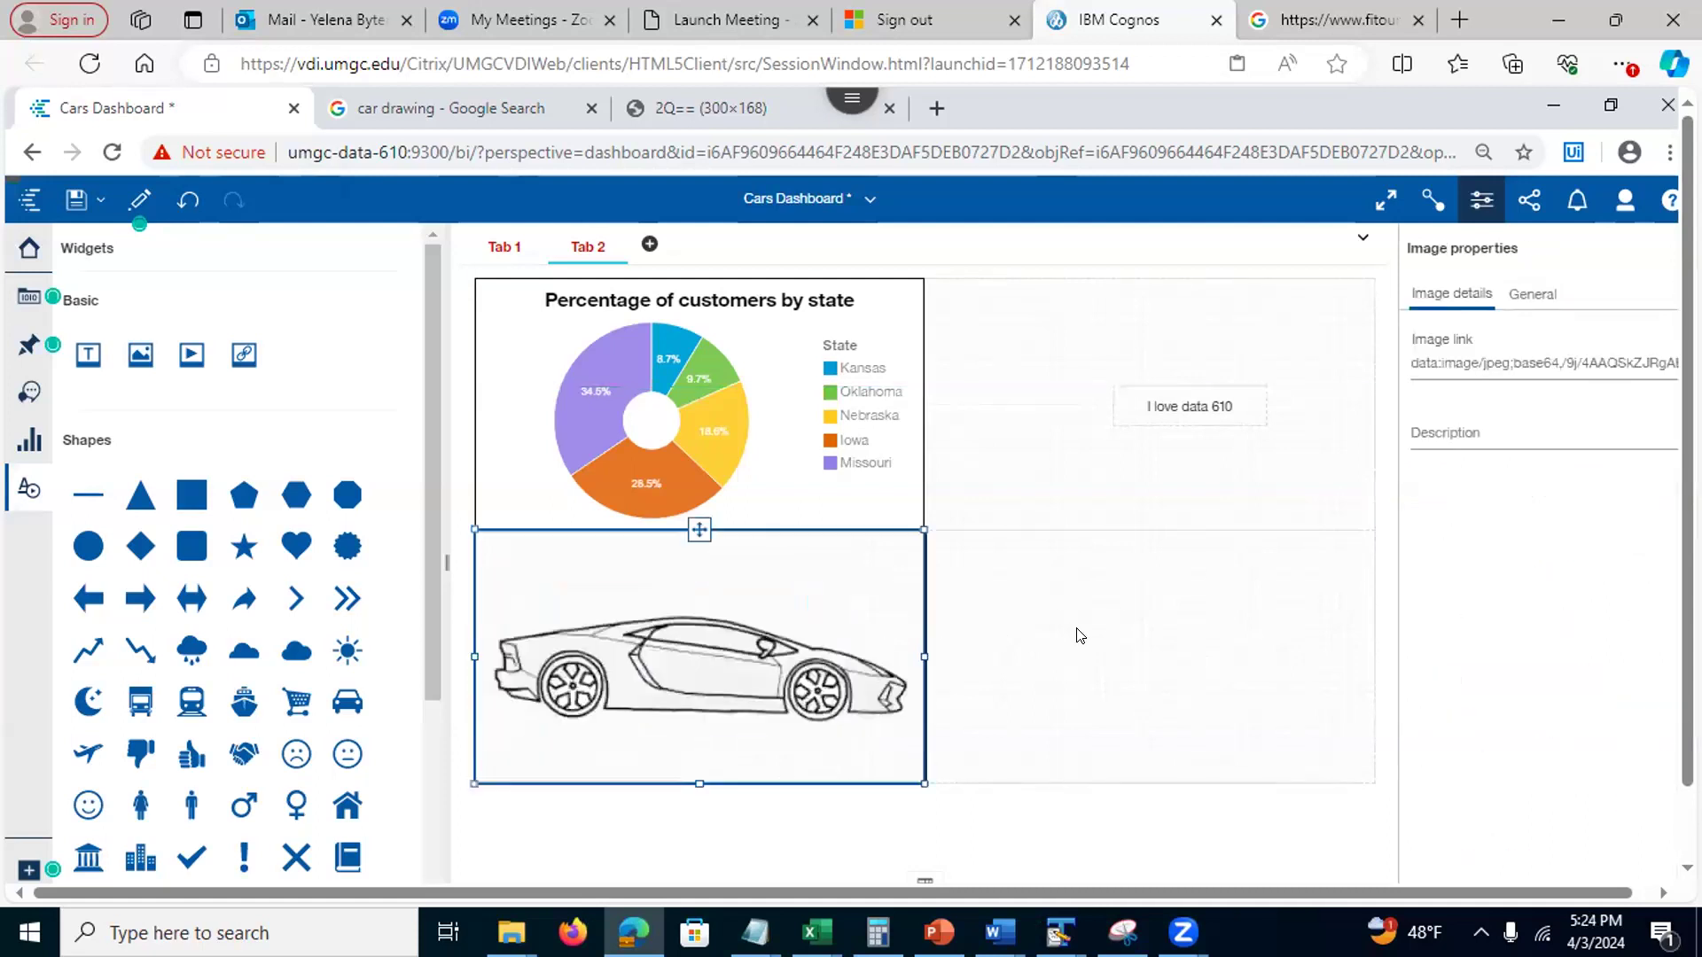
click(1079, 638)
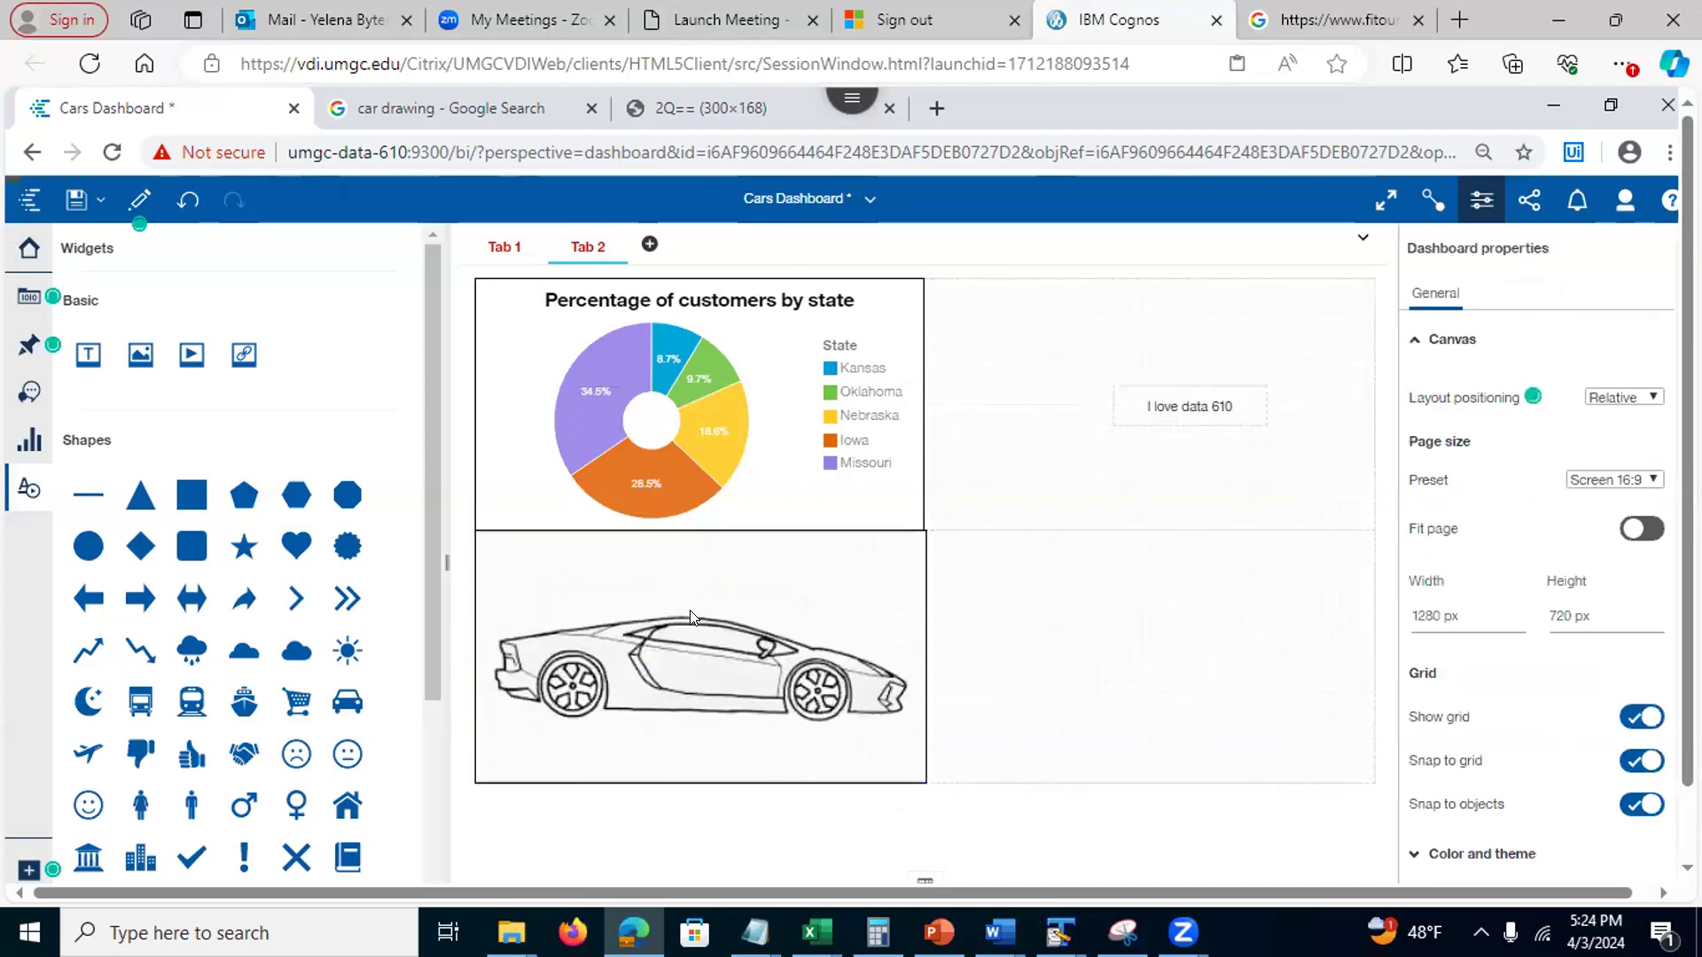
drag(698, 626, 704, 661)
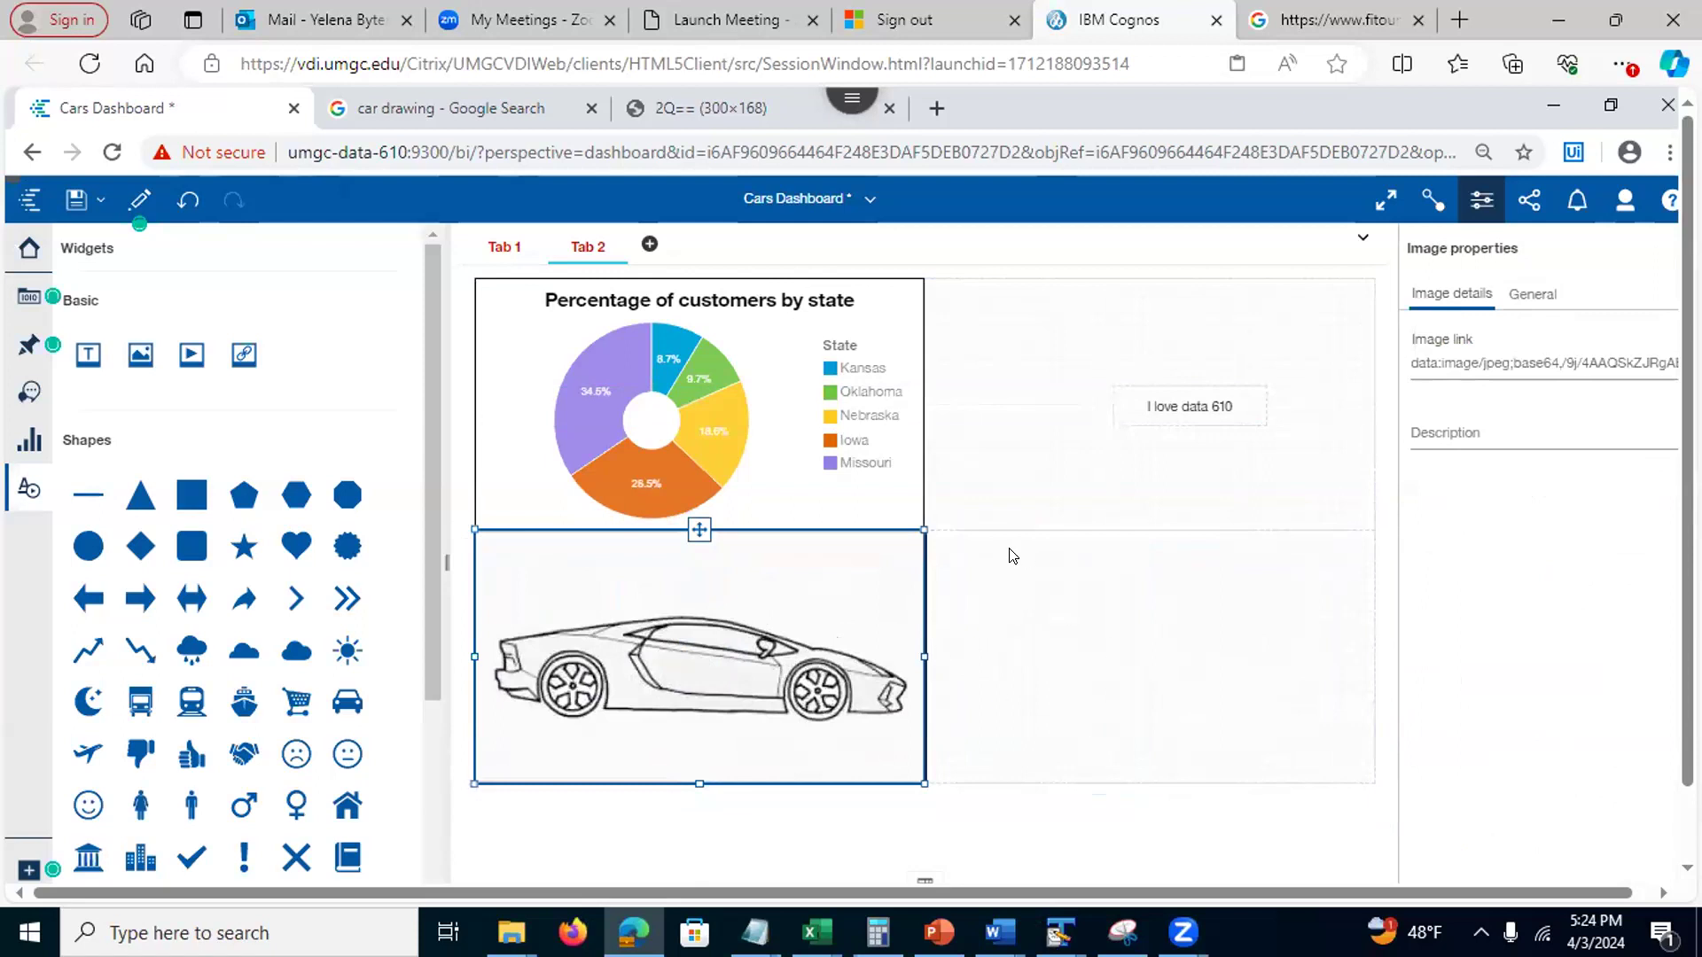
click(1103, 631)
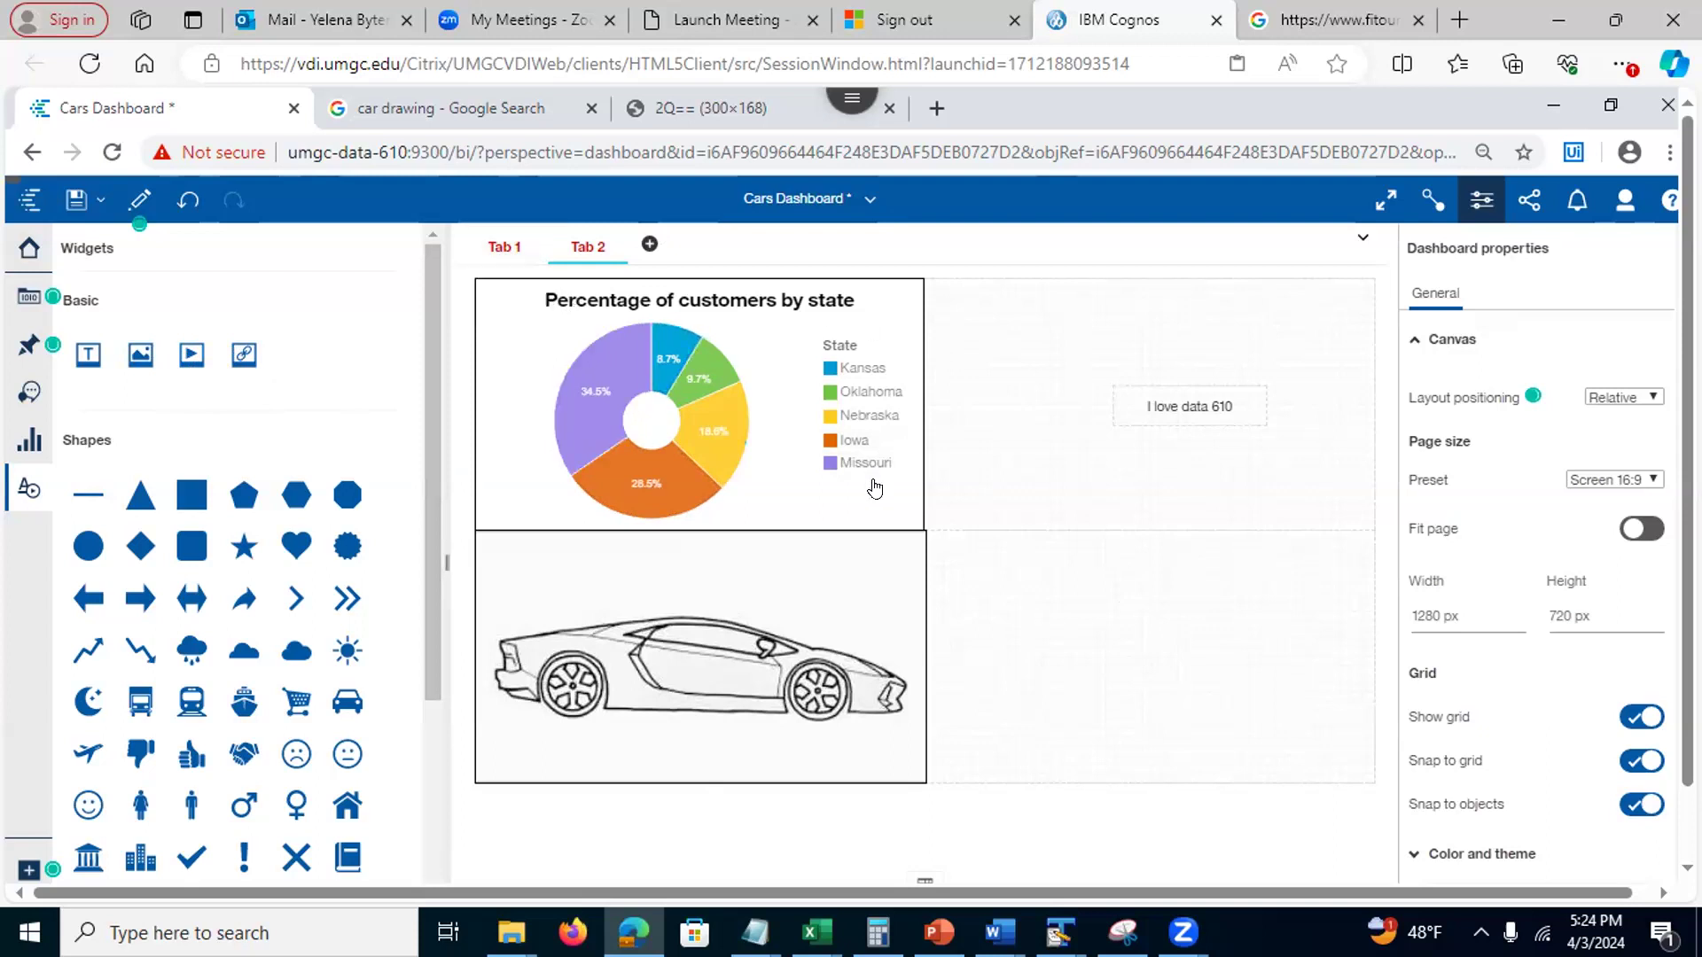
click(493, 255)
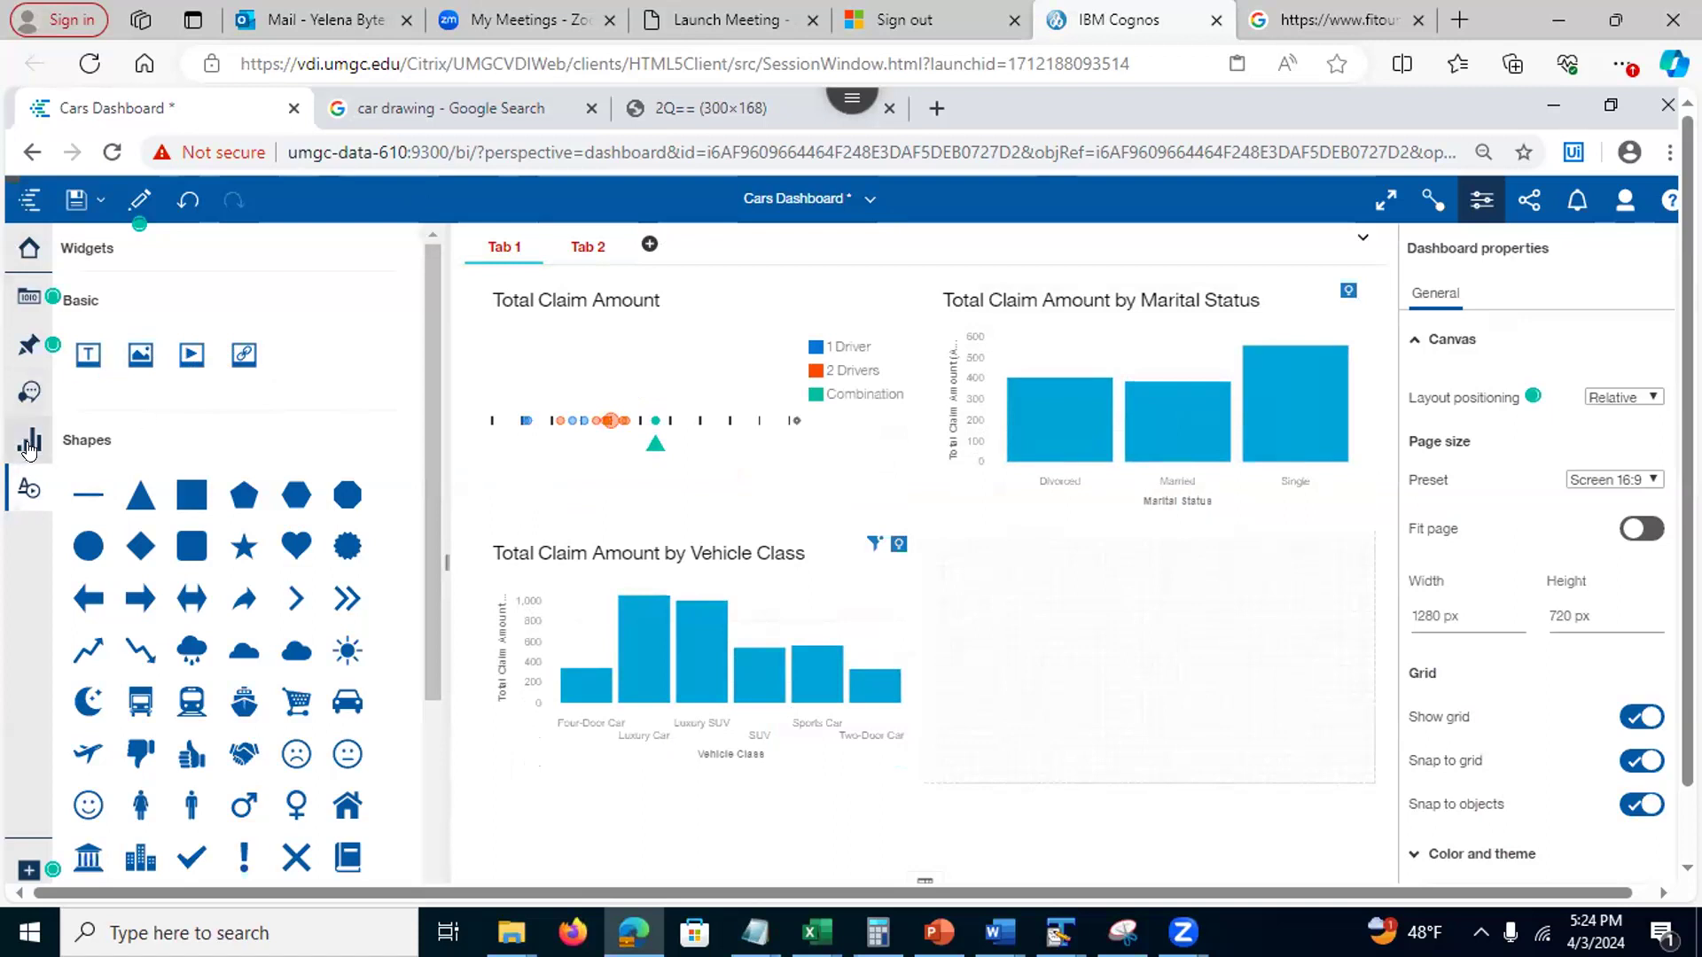
Create a State map in Tab 1's empty area from the data source fields
click(28, 297)
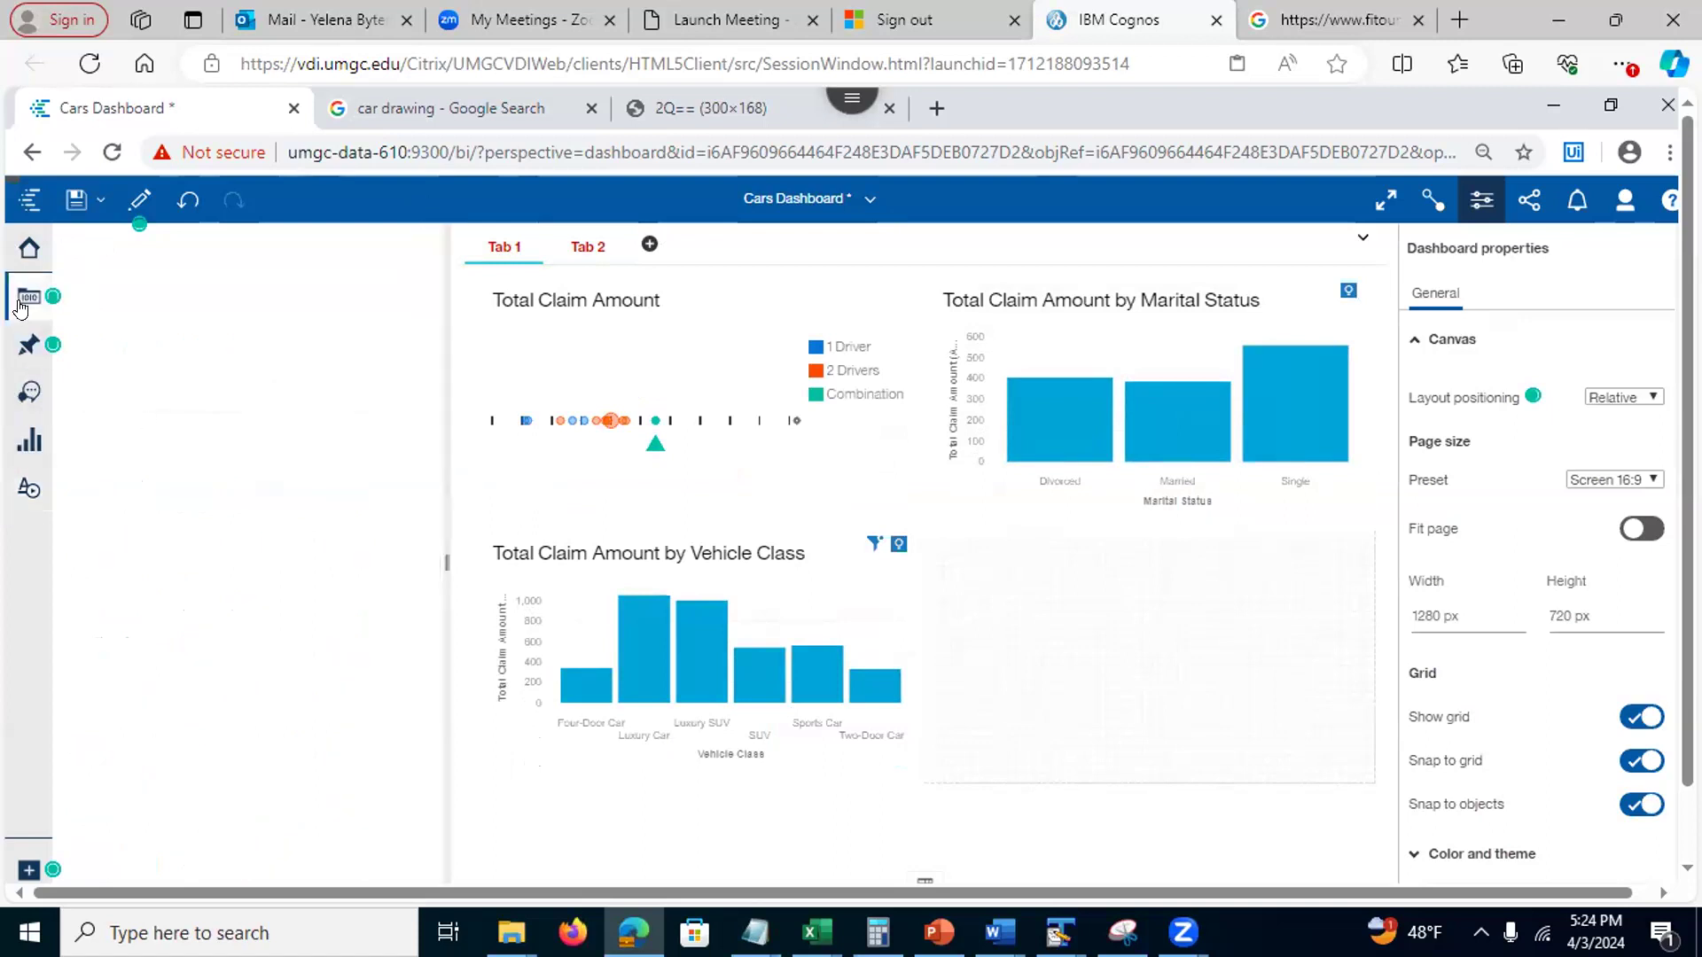
drag(428, 462, 427, 491)
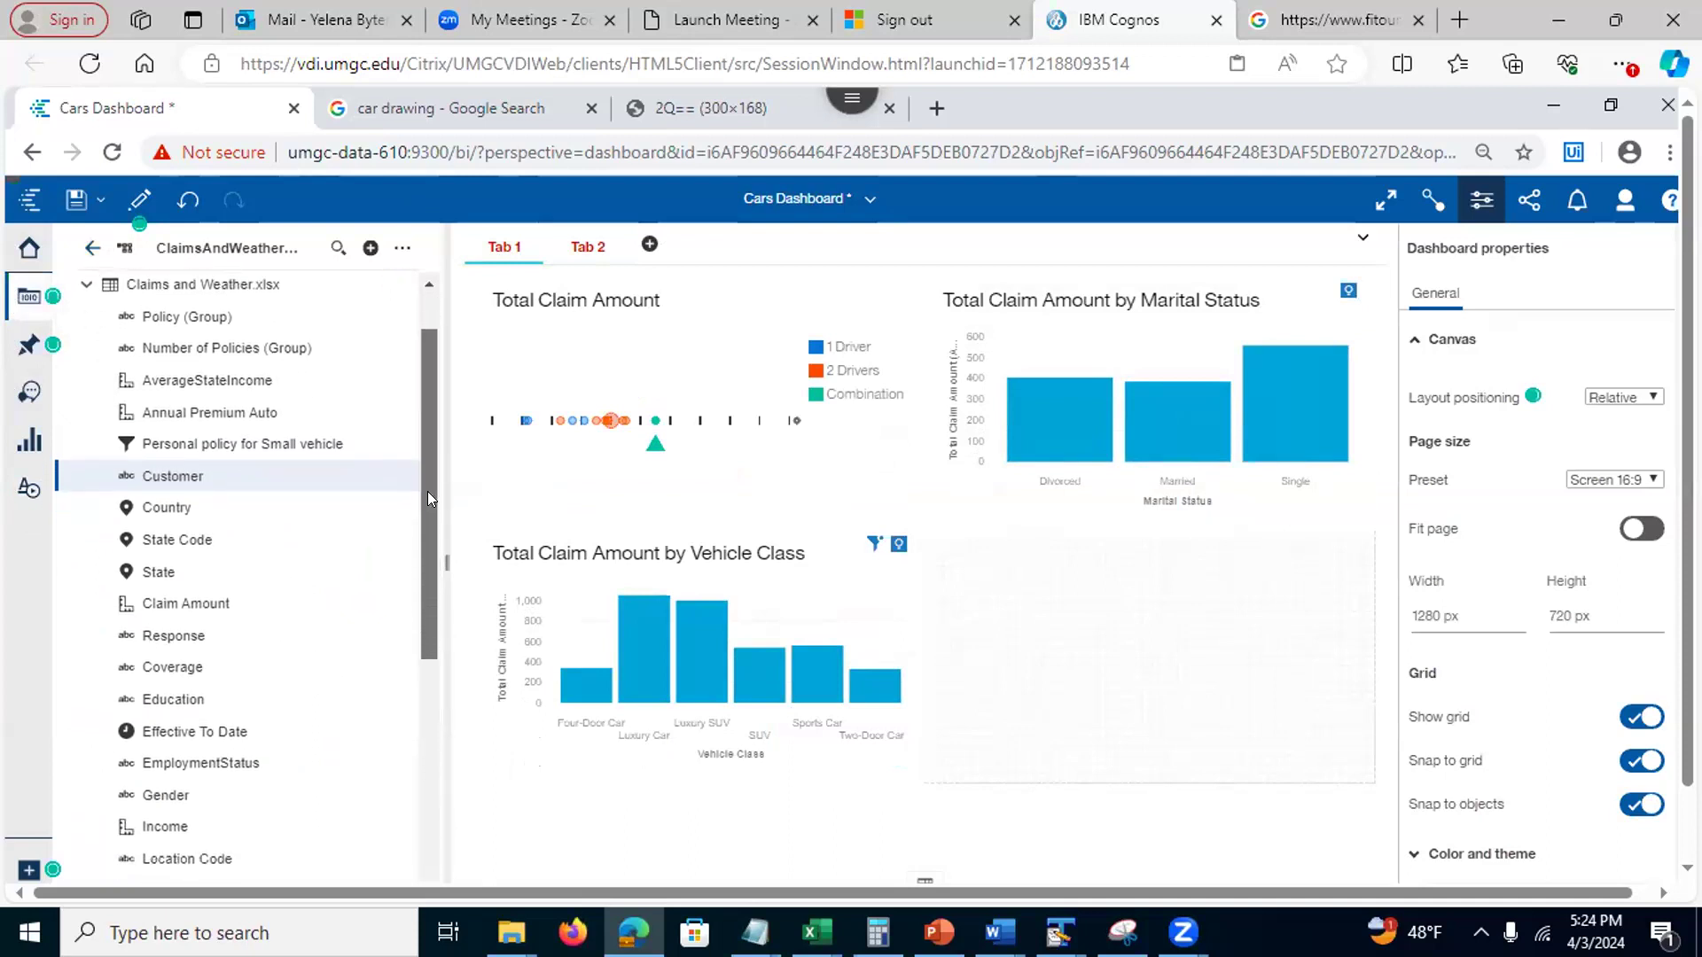
drag(151, 585, 1139, 649)
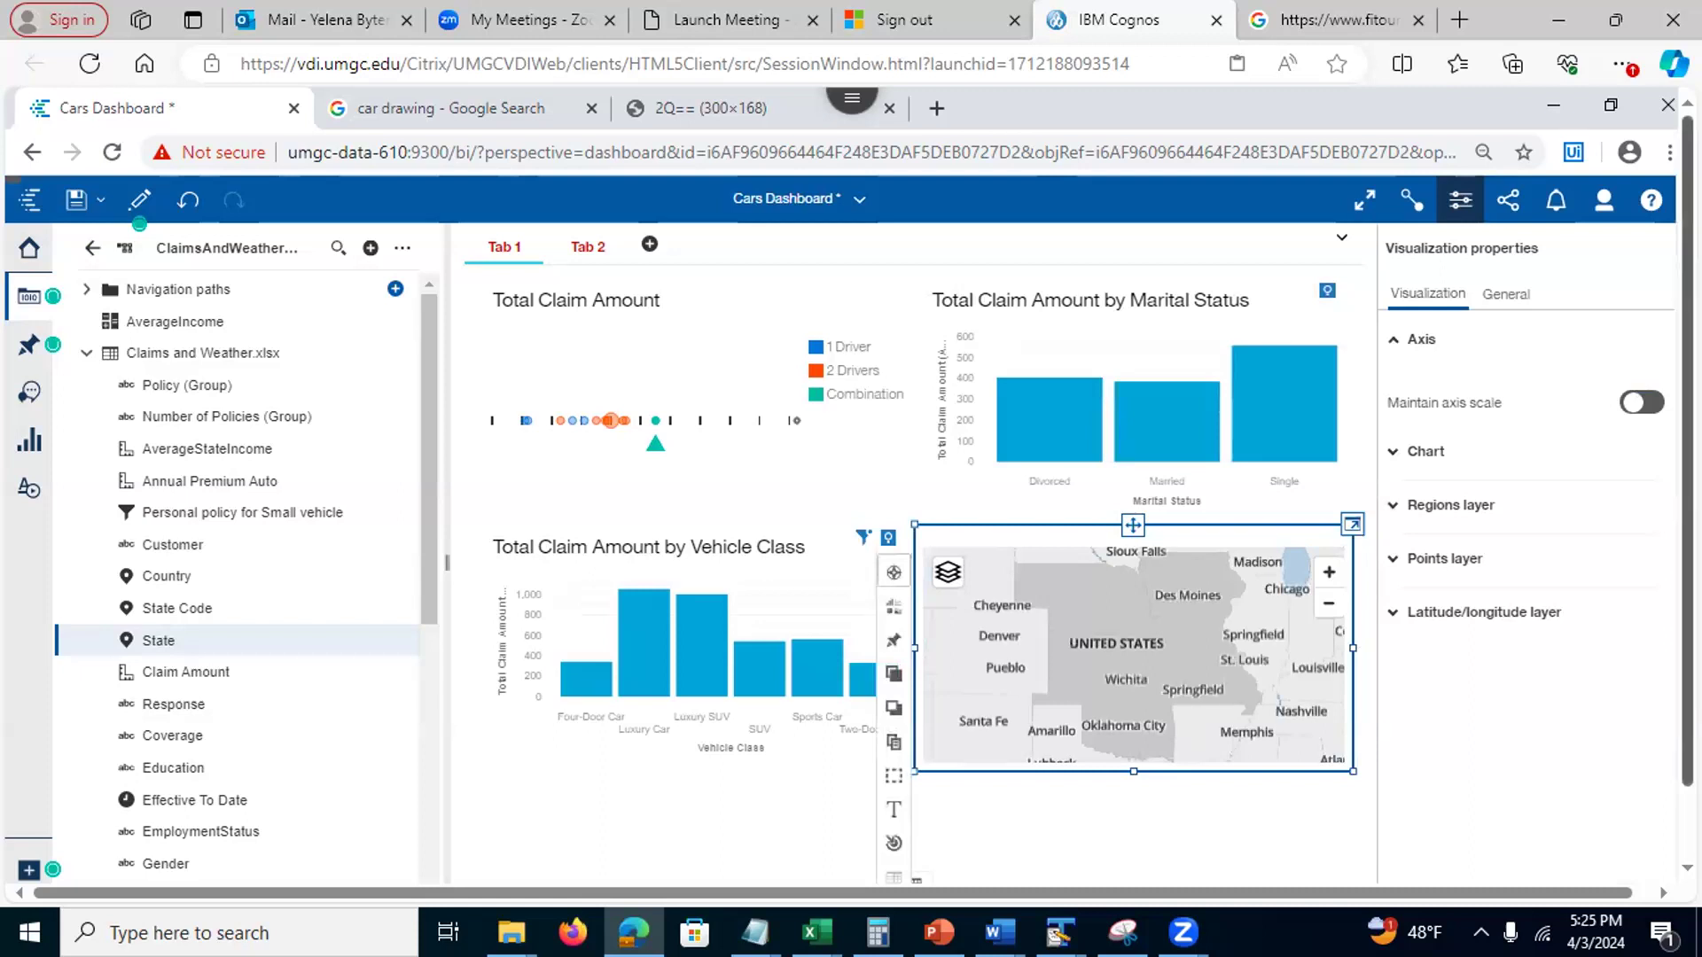
click(1505, 298)
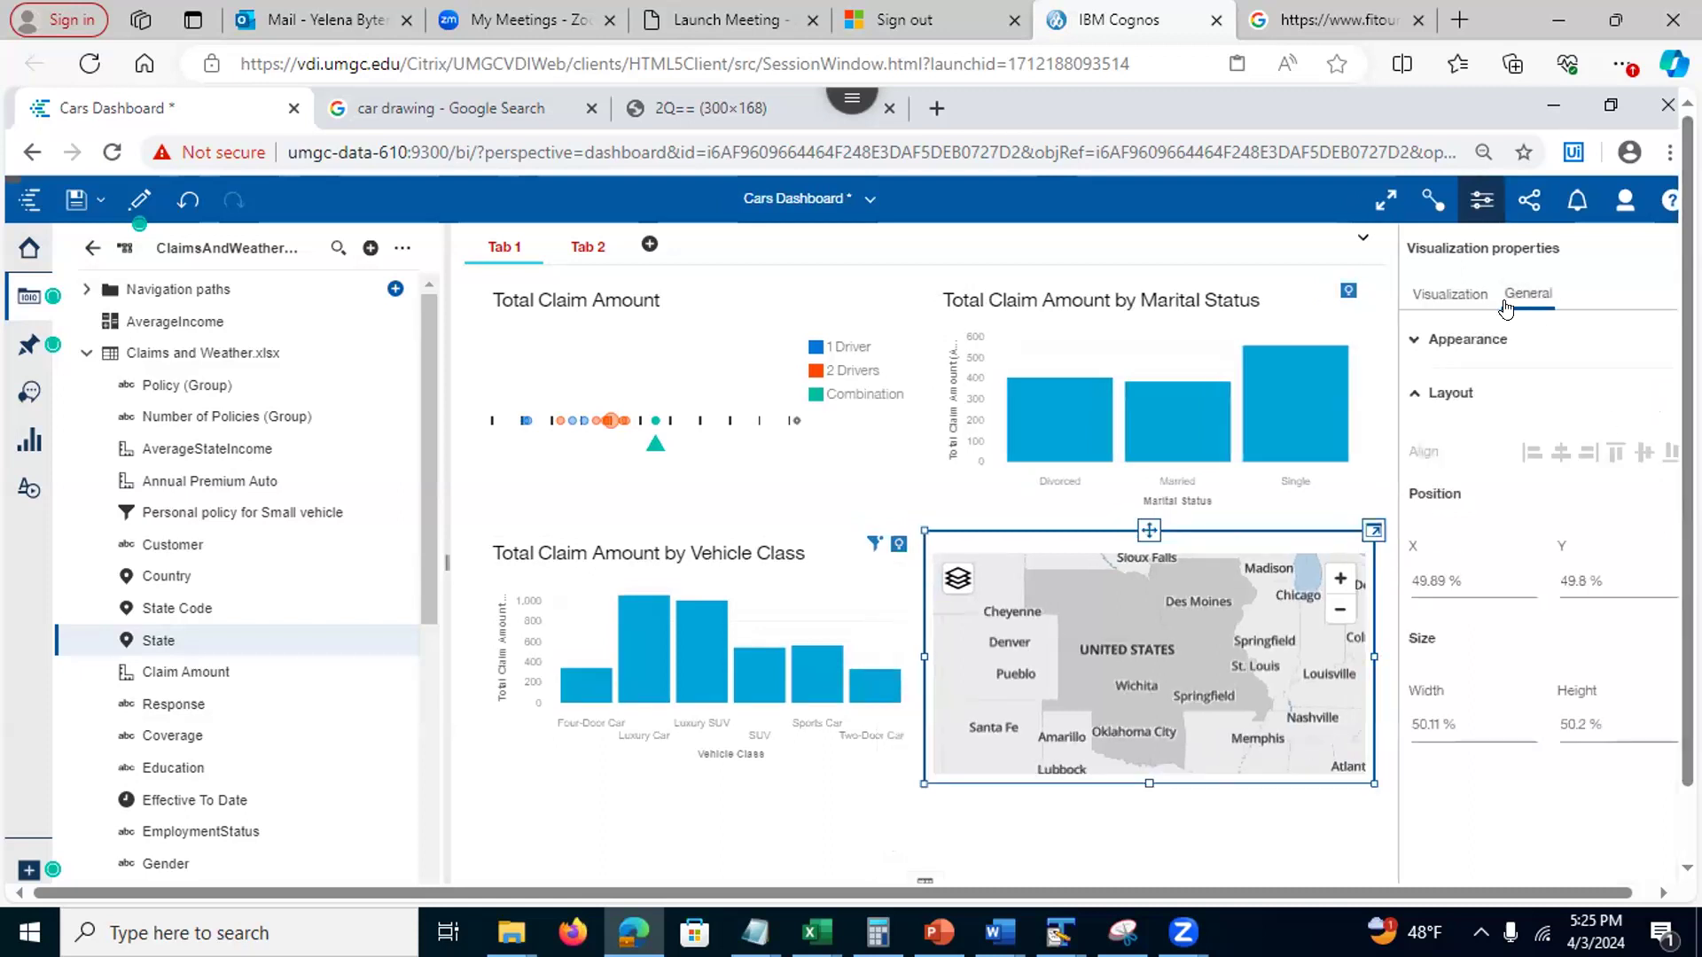
click(1480, 204)
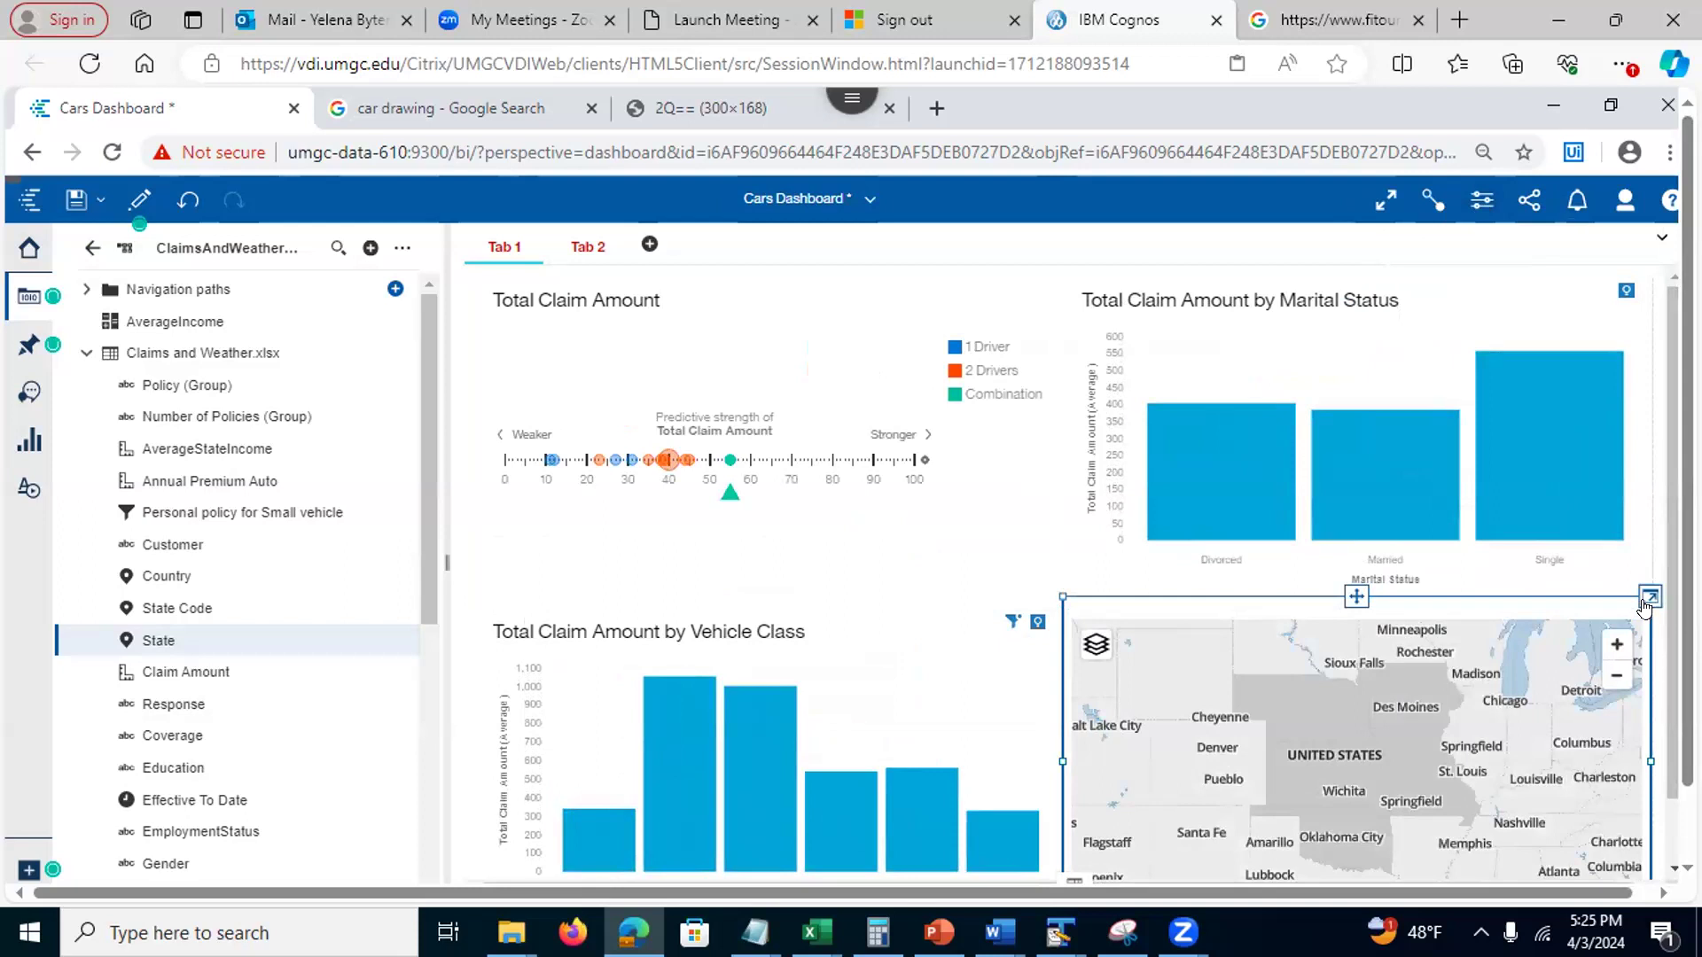
Shade the map's states by Customer count in the expanded map editor
click(1648, 597)
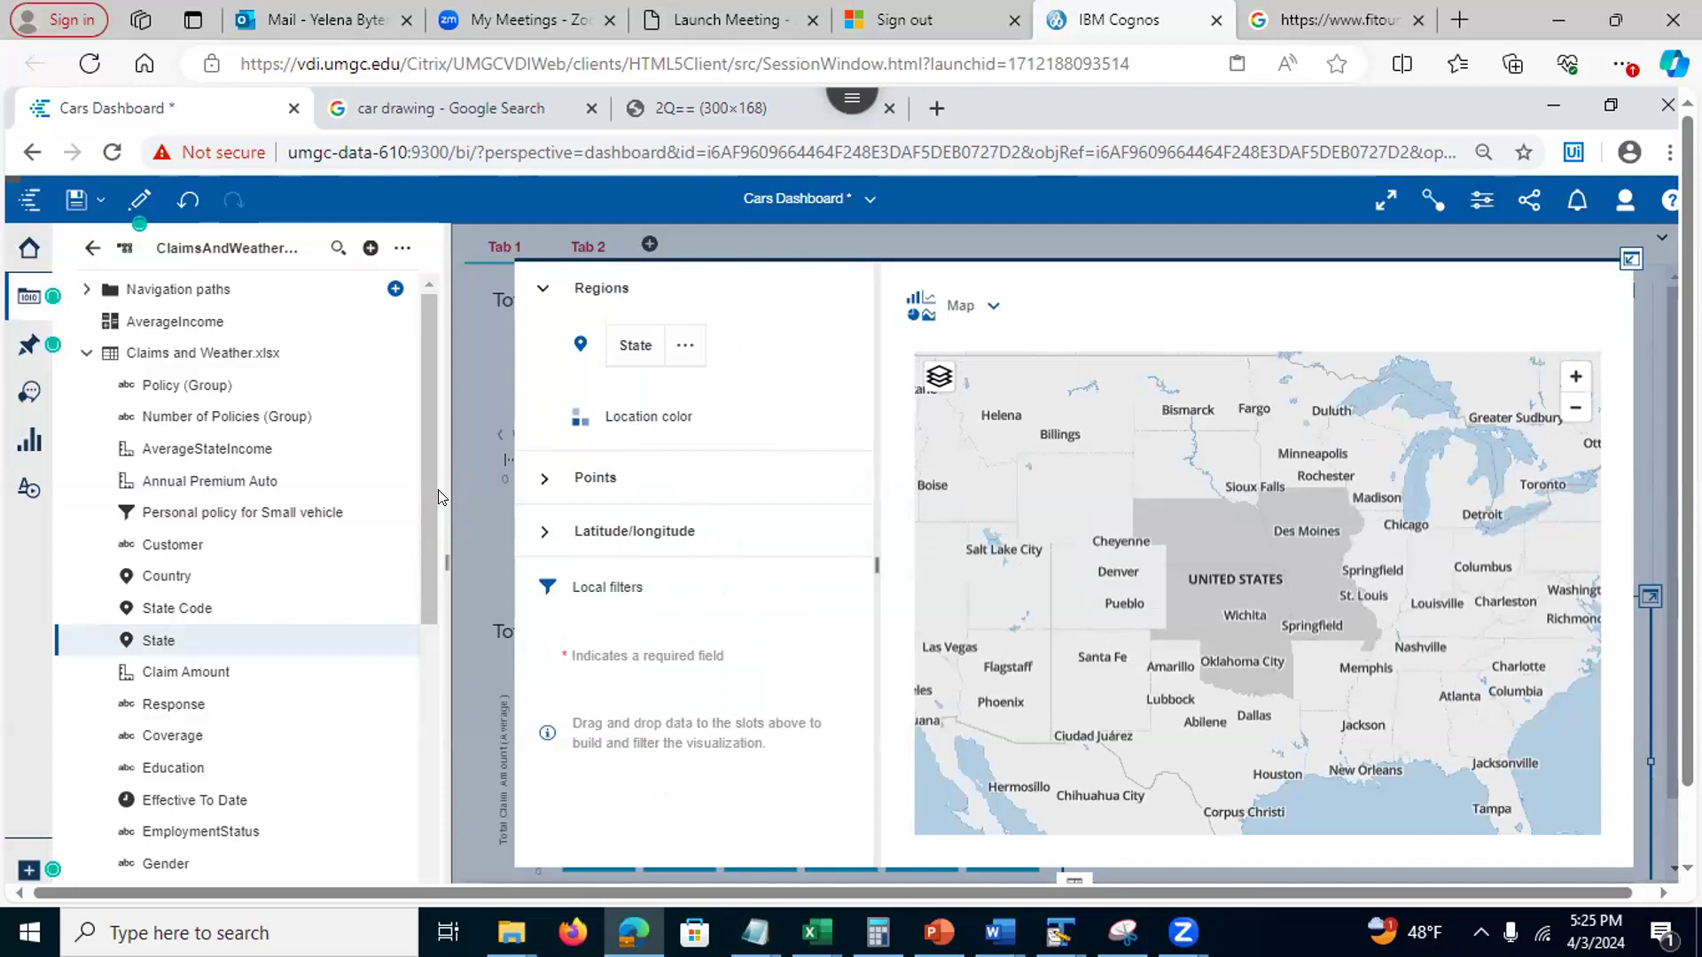
drag(197, 544, 625, 415)
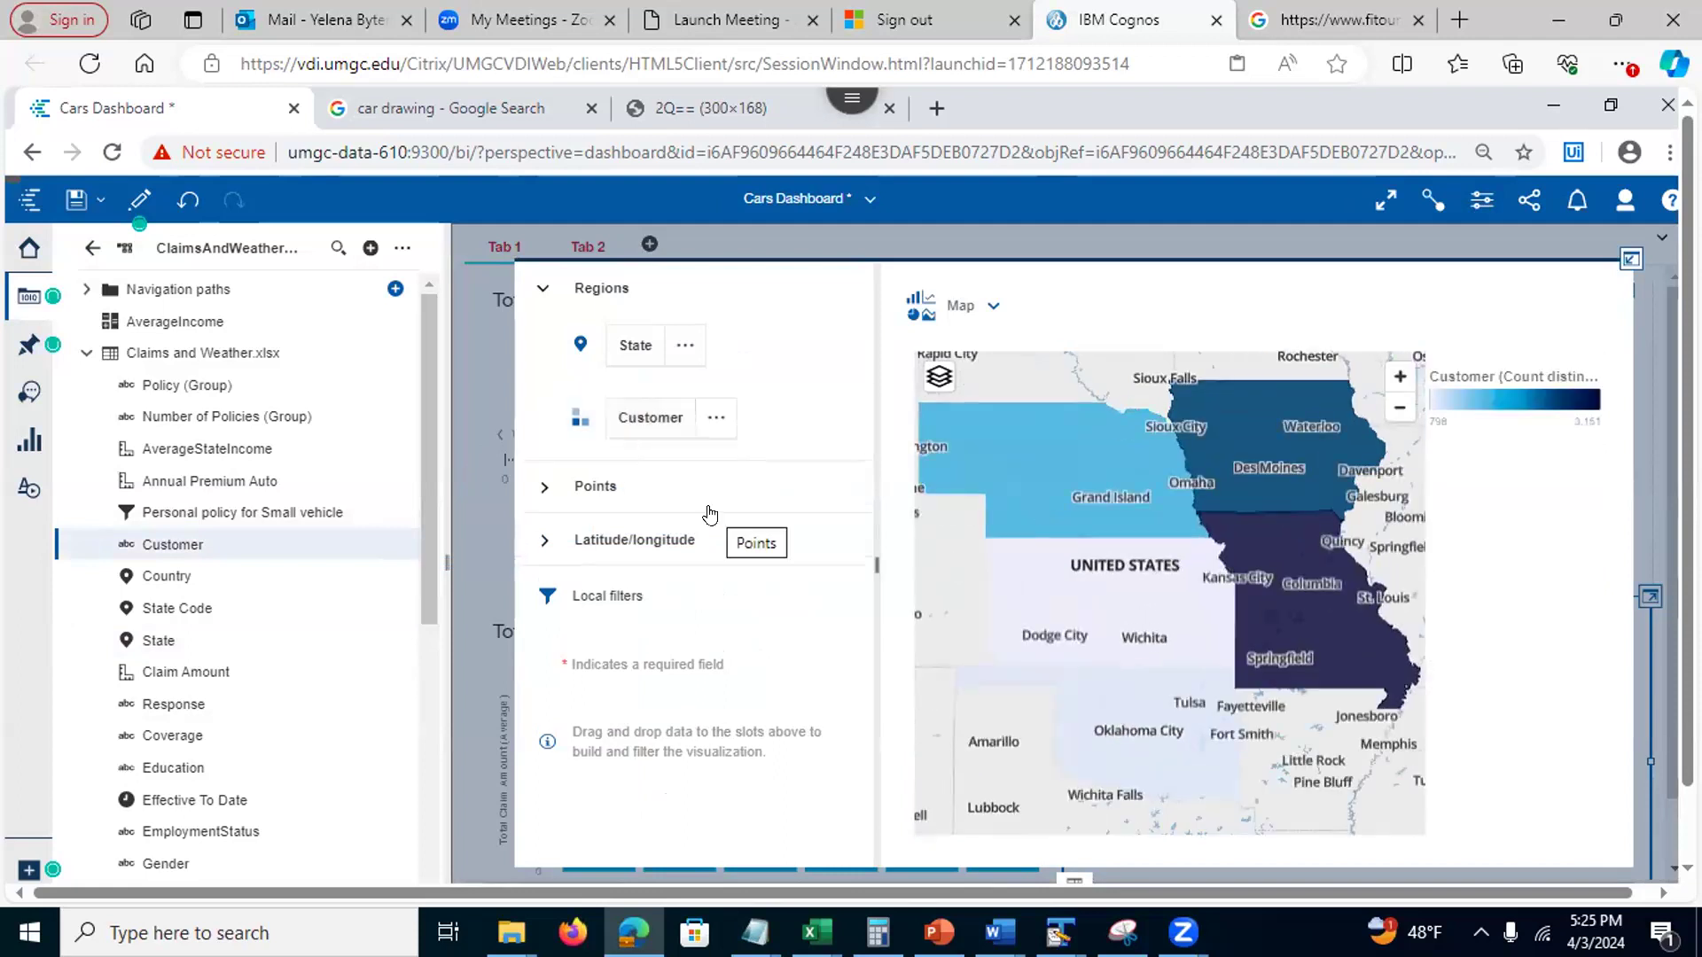
click(1627, 258)
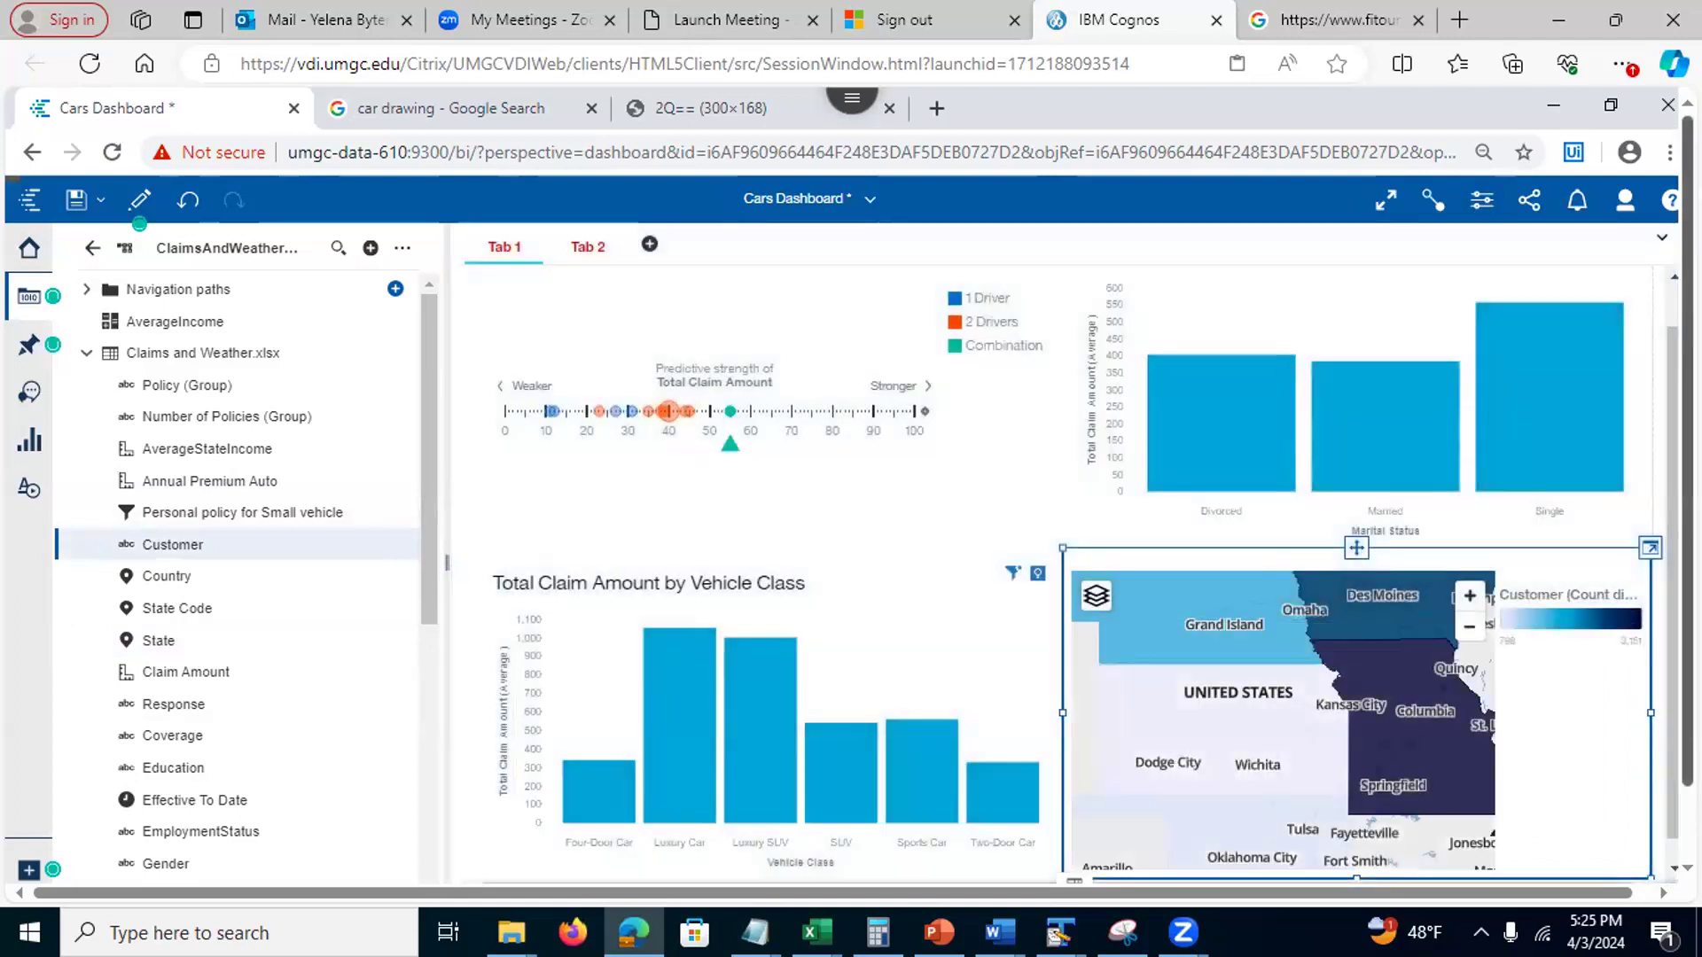
Review the dashboard by switching to Tab 2 and back to Tab 1
scroll(1068, 833, down, 1)
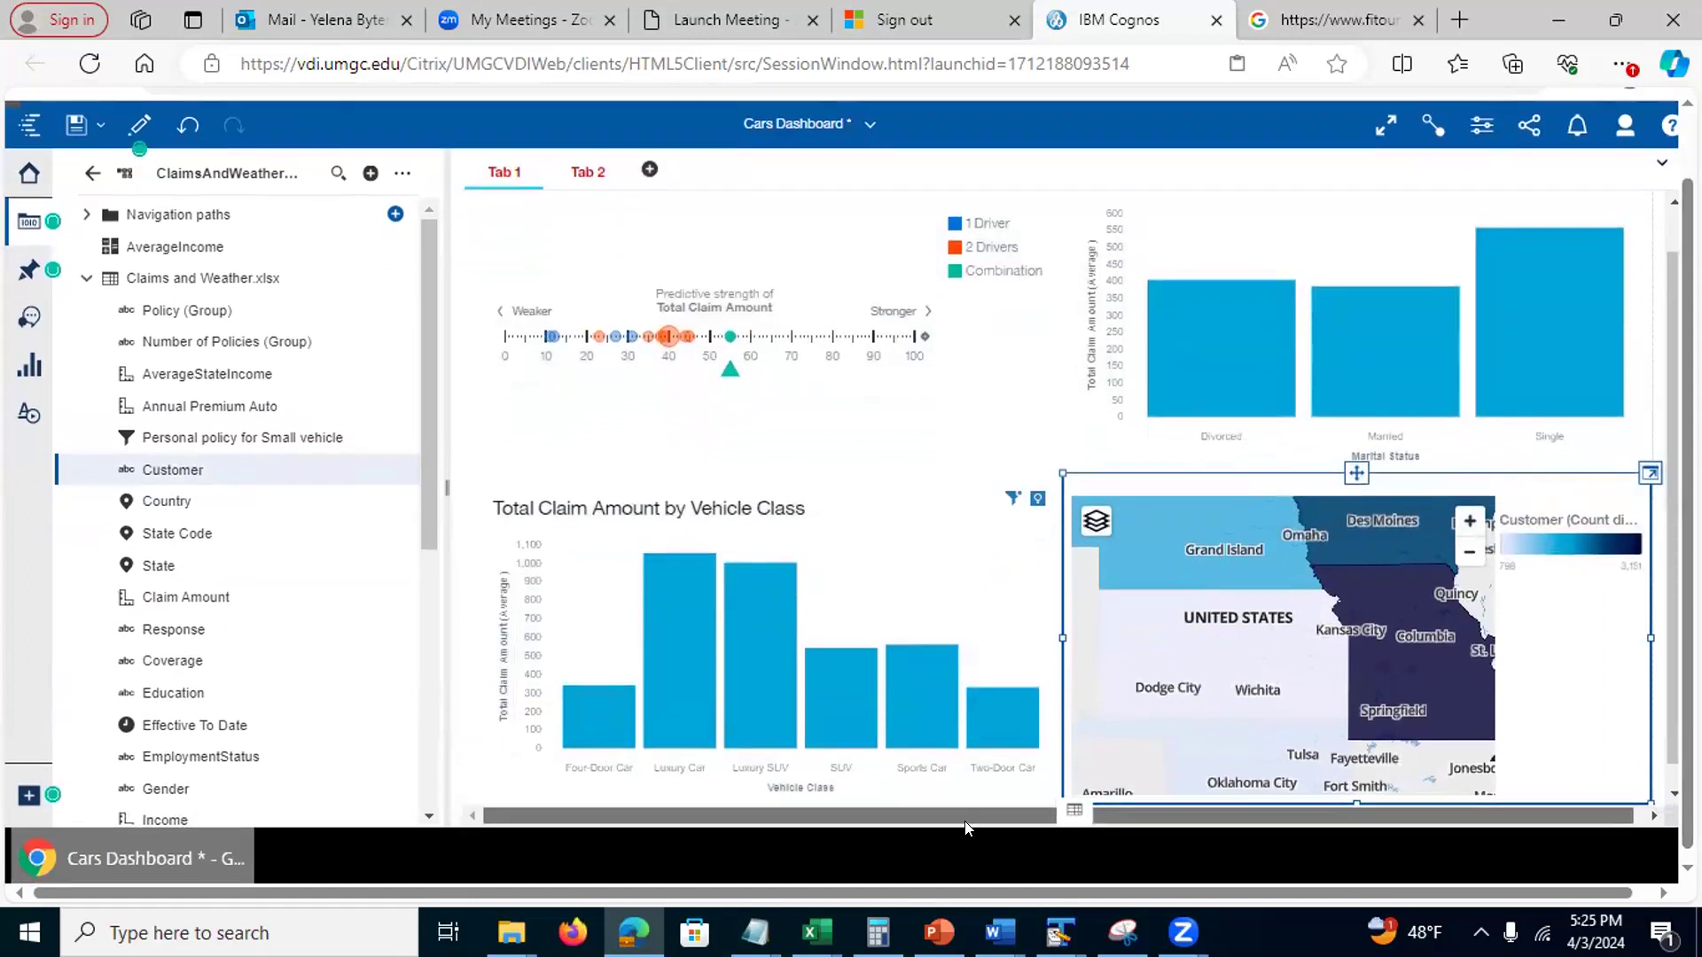
scroll(1068, 833, up, 1)
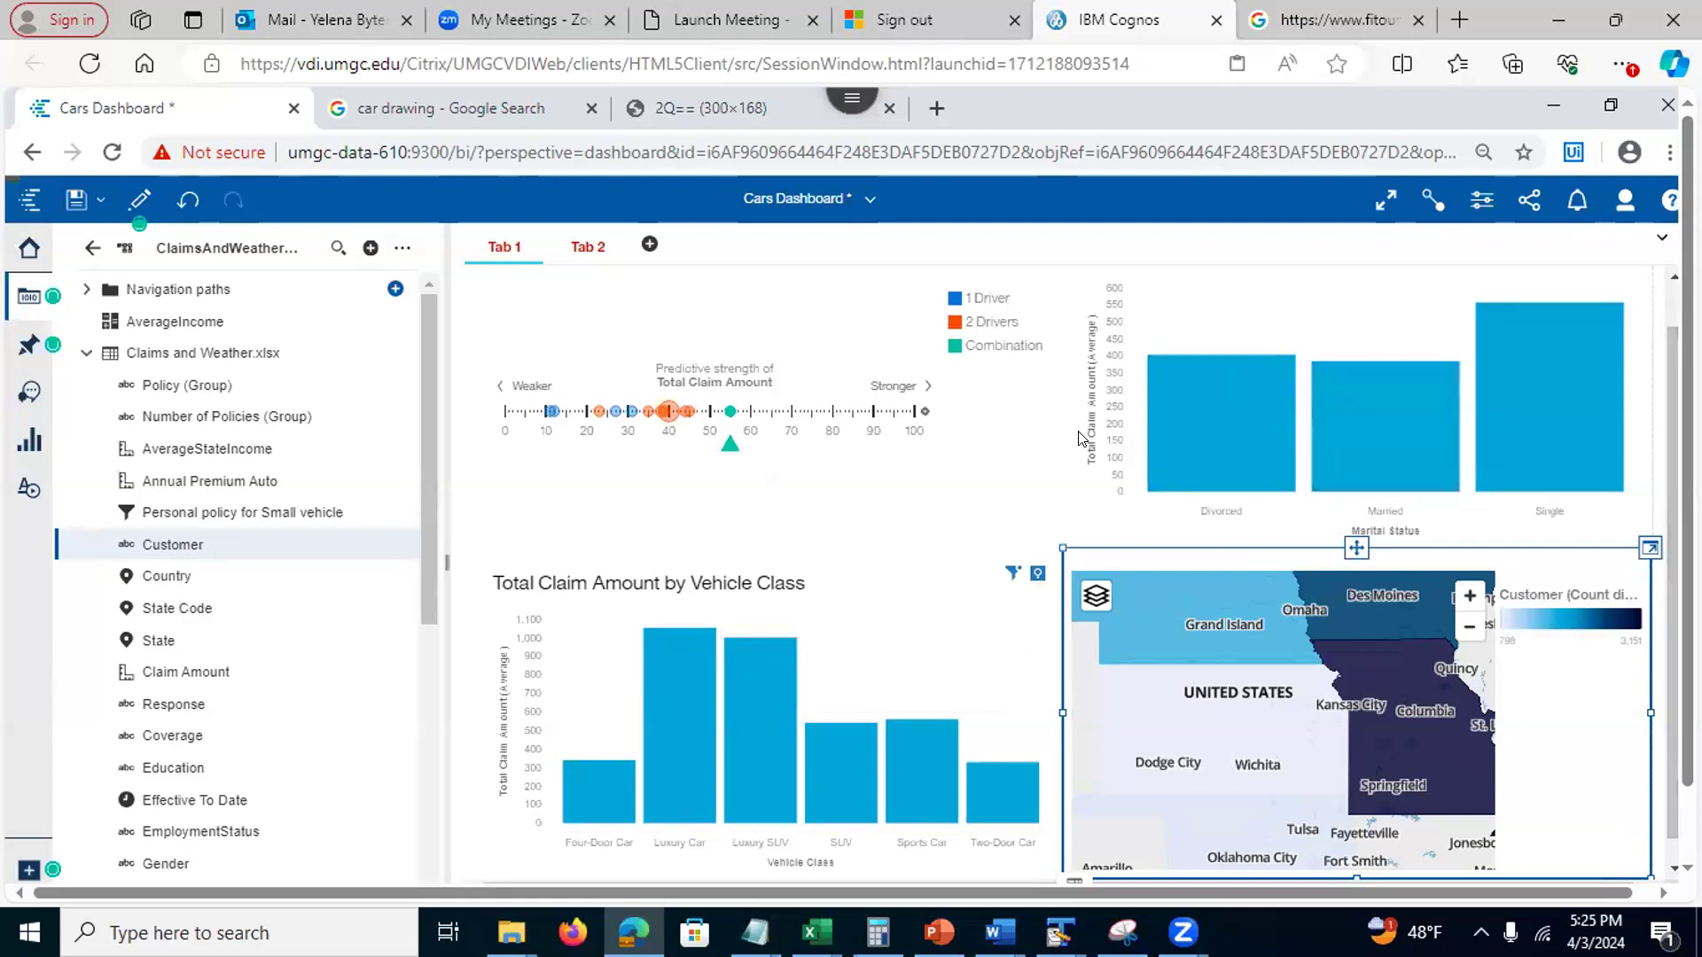
click(574, 246)
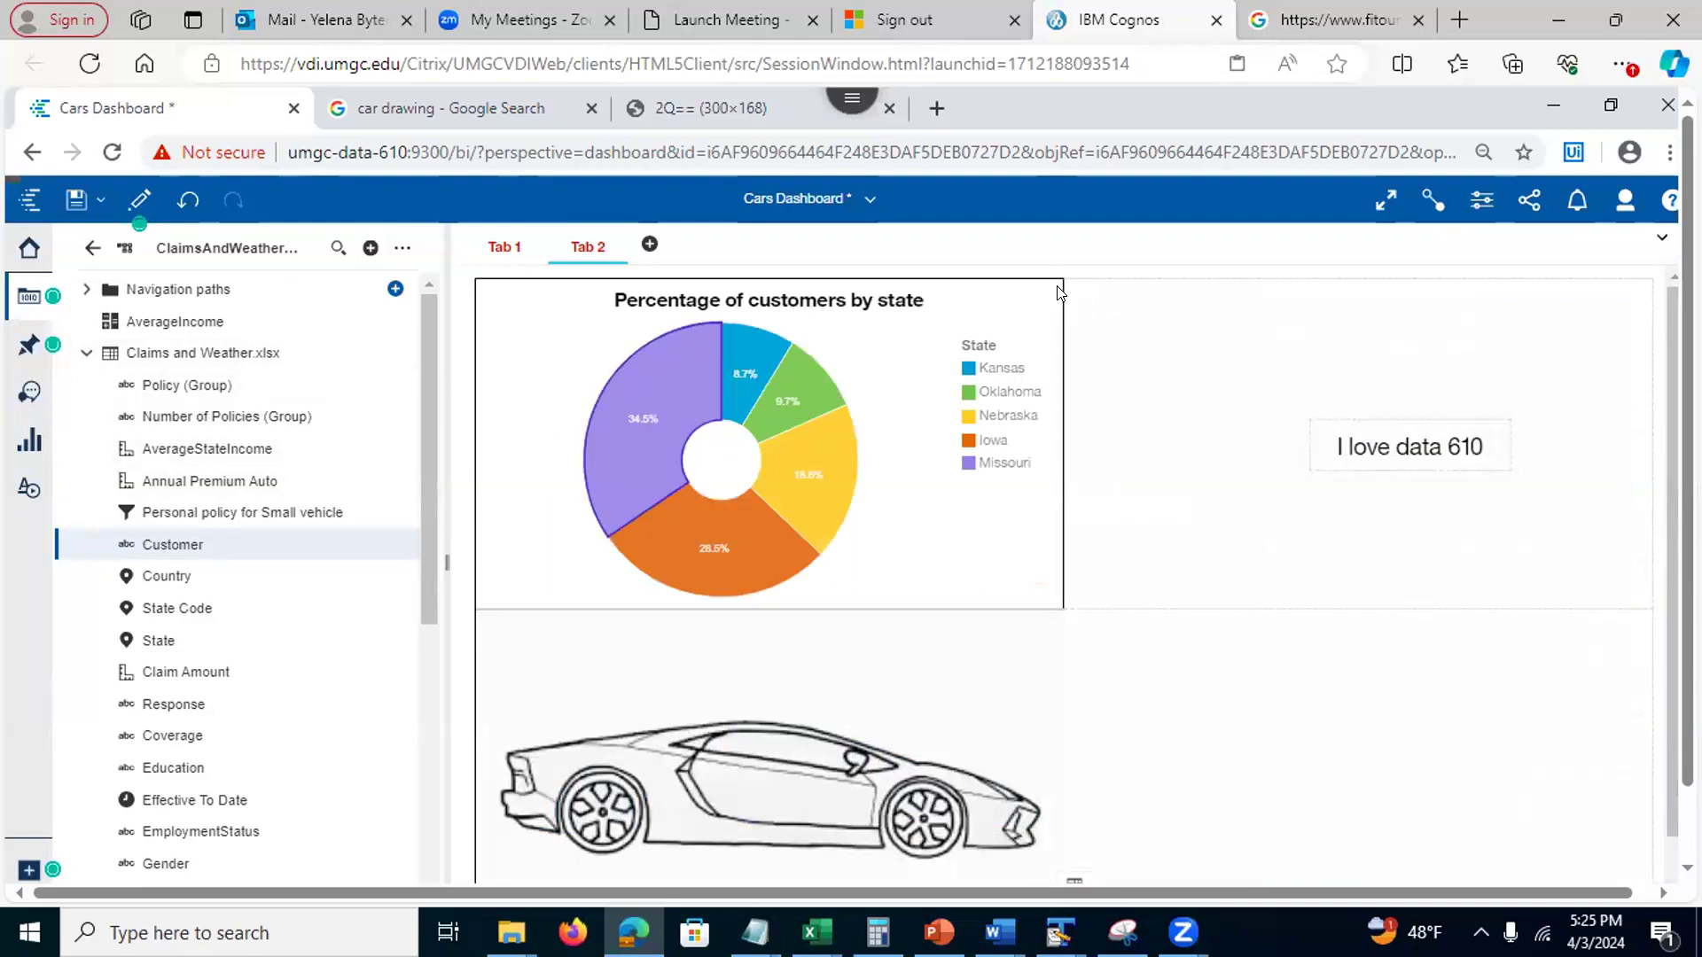
click(484, 251)
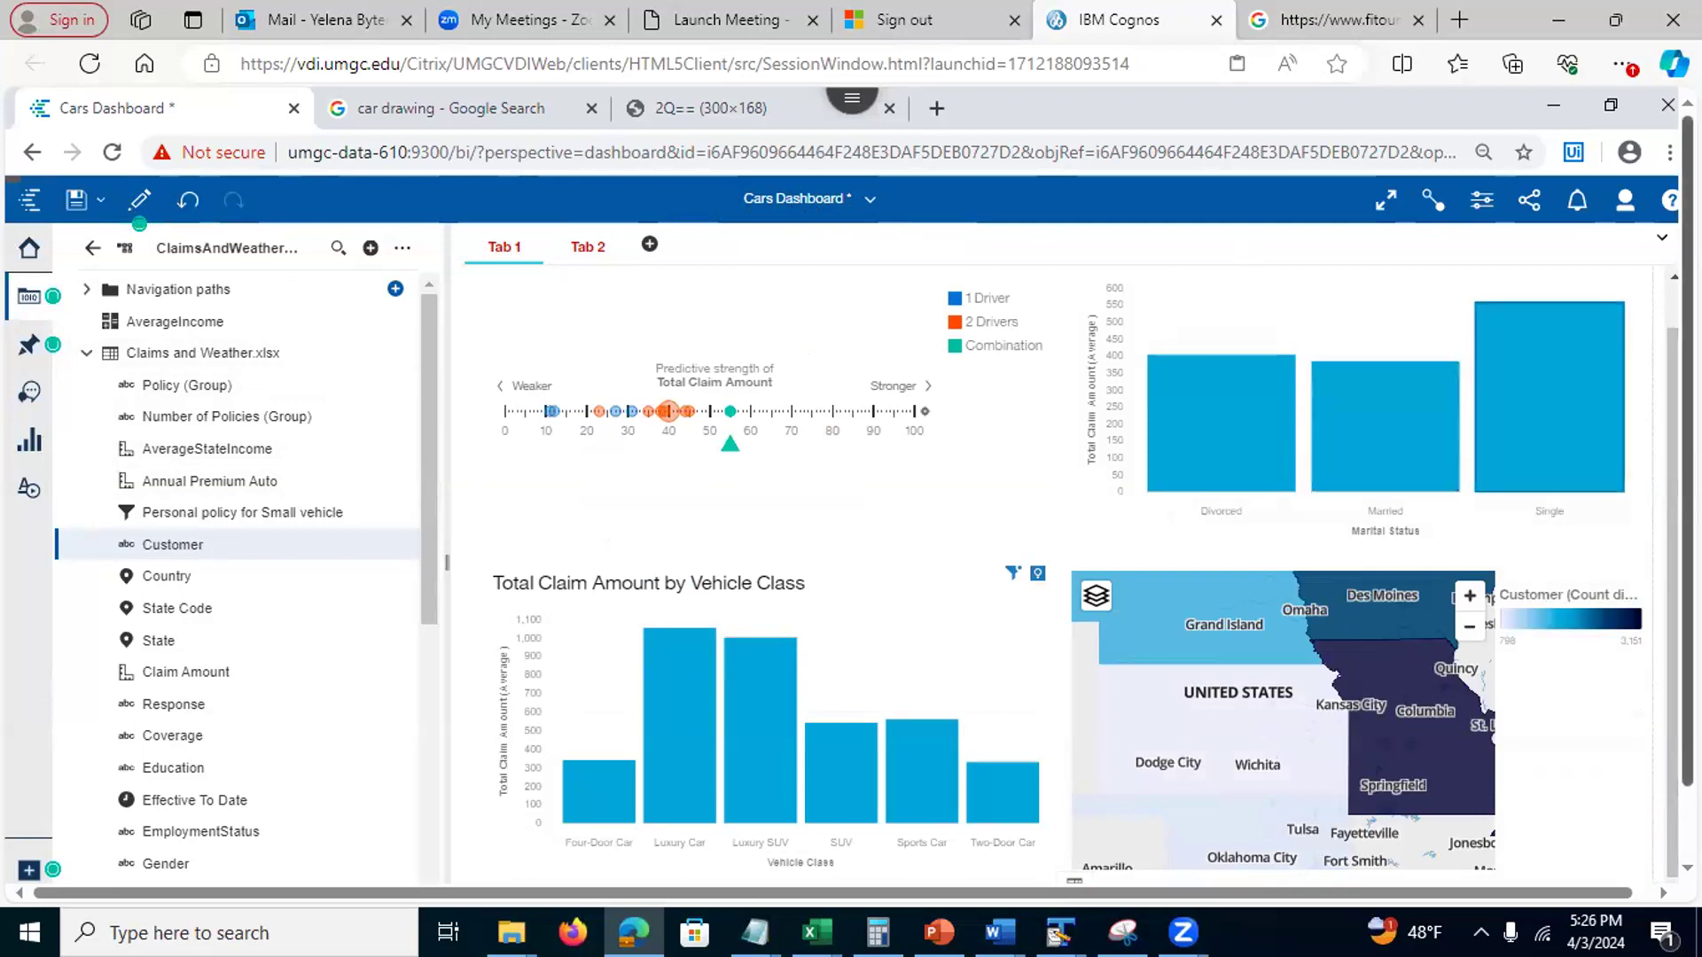
scroll(1670, 371, up, 1)
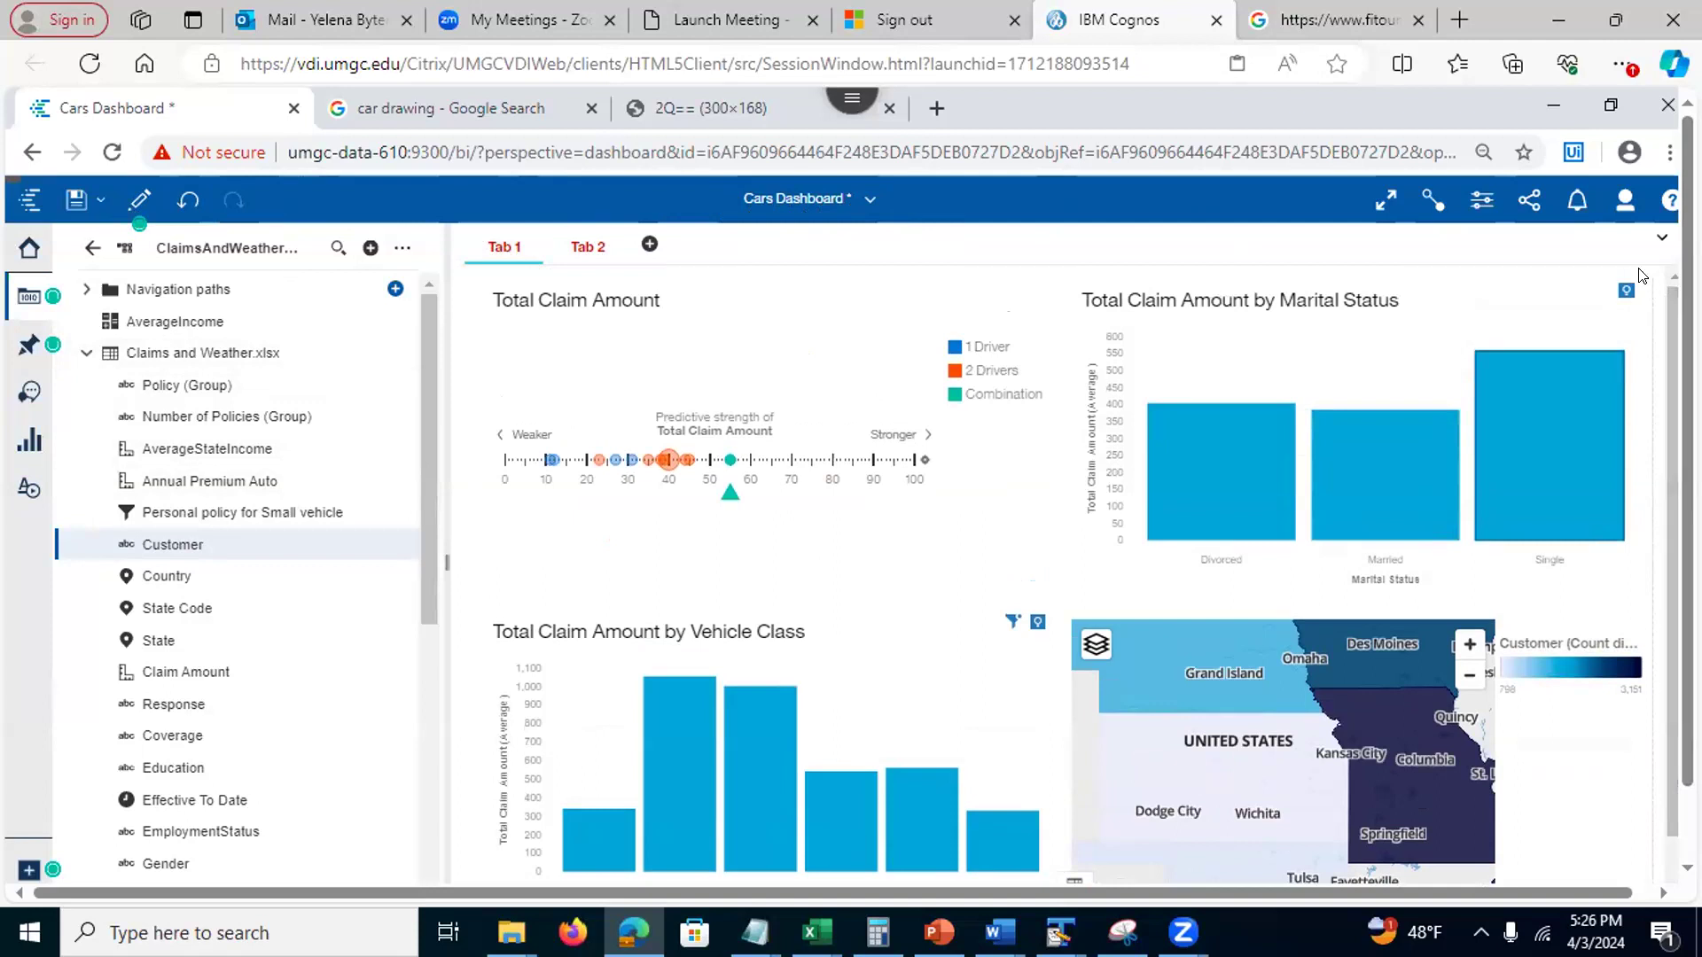
Add an all-tabs State filter limited to Nebraska and Missouri
click(1654, 245)
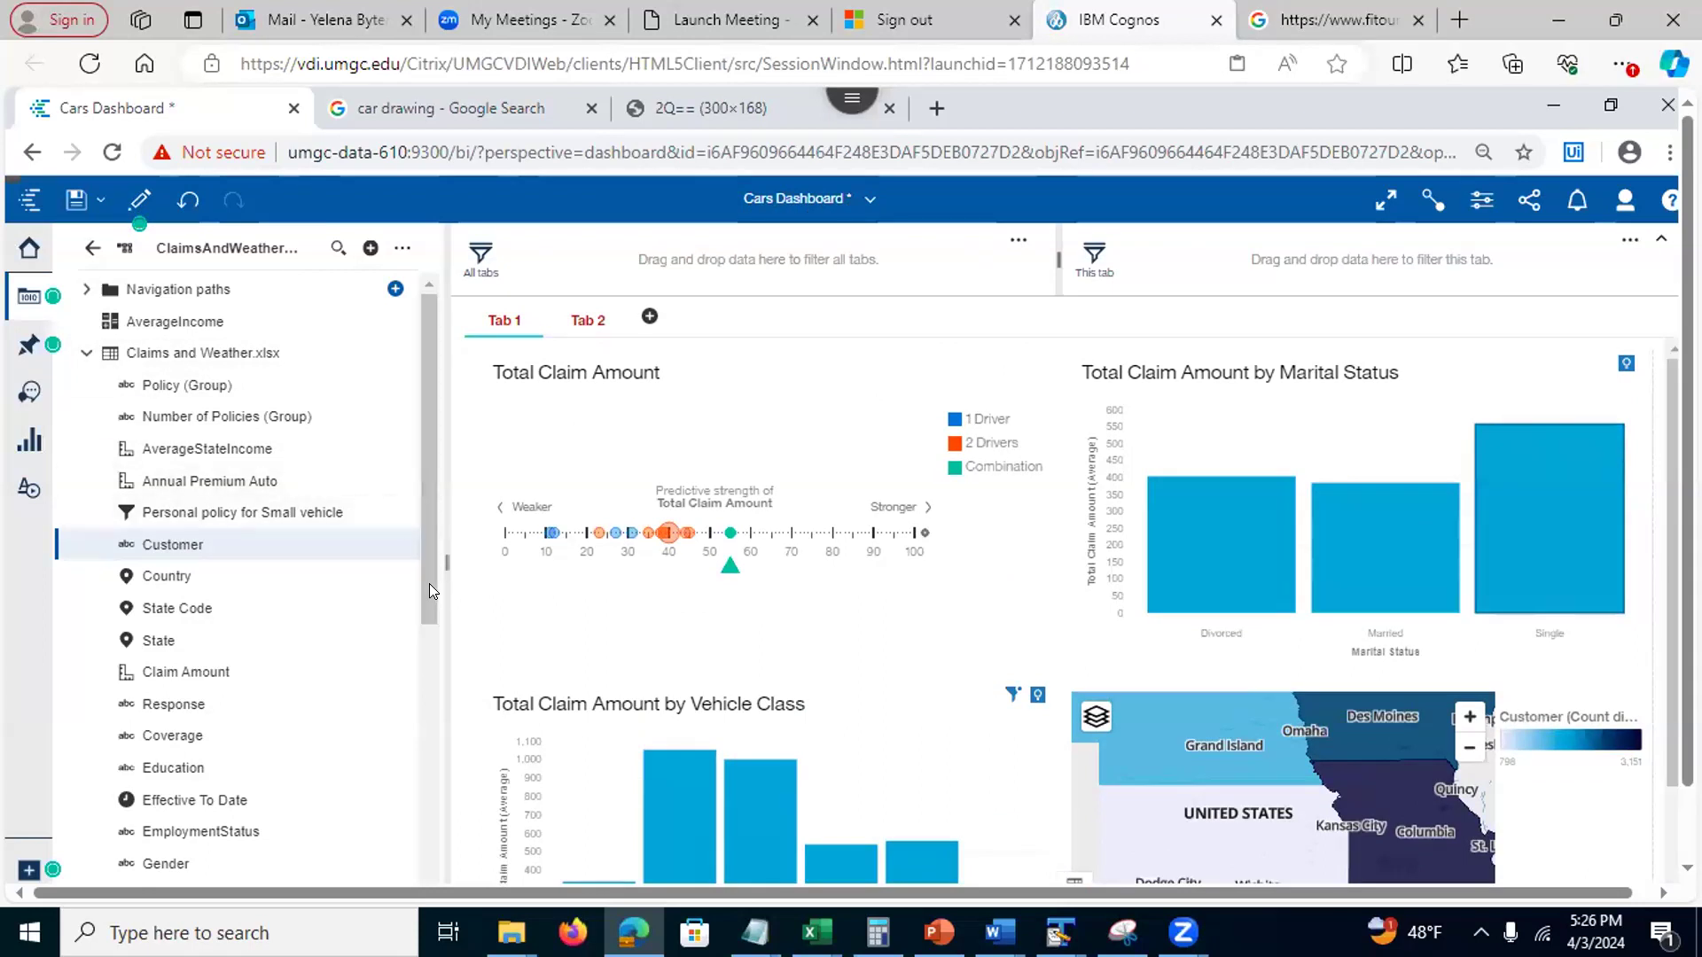
drag(158, 640, 542, 257)
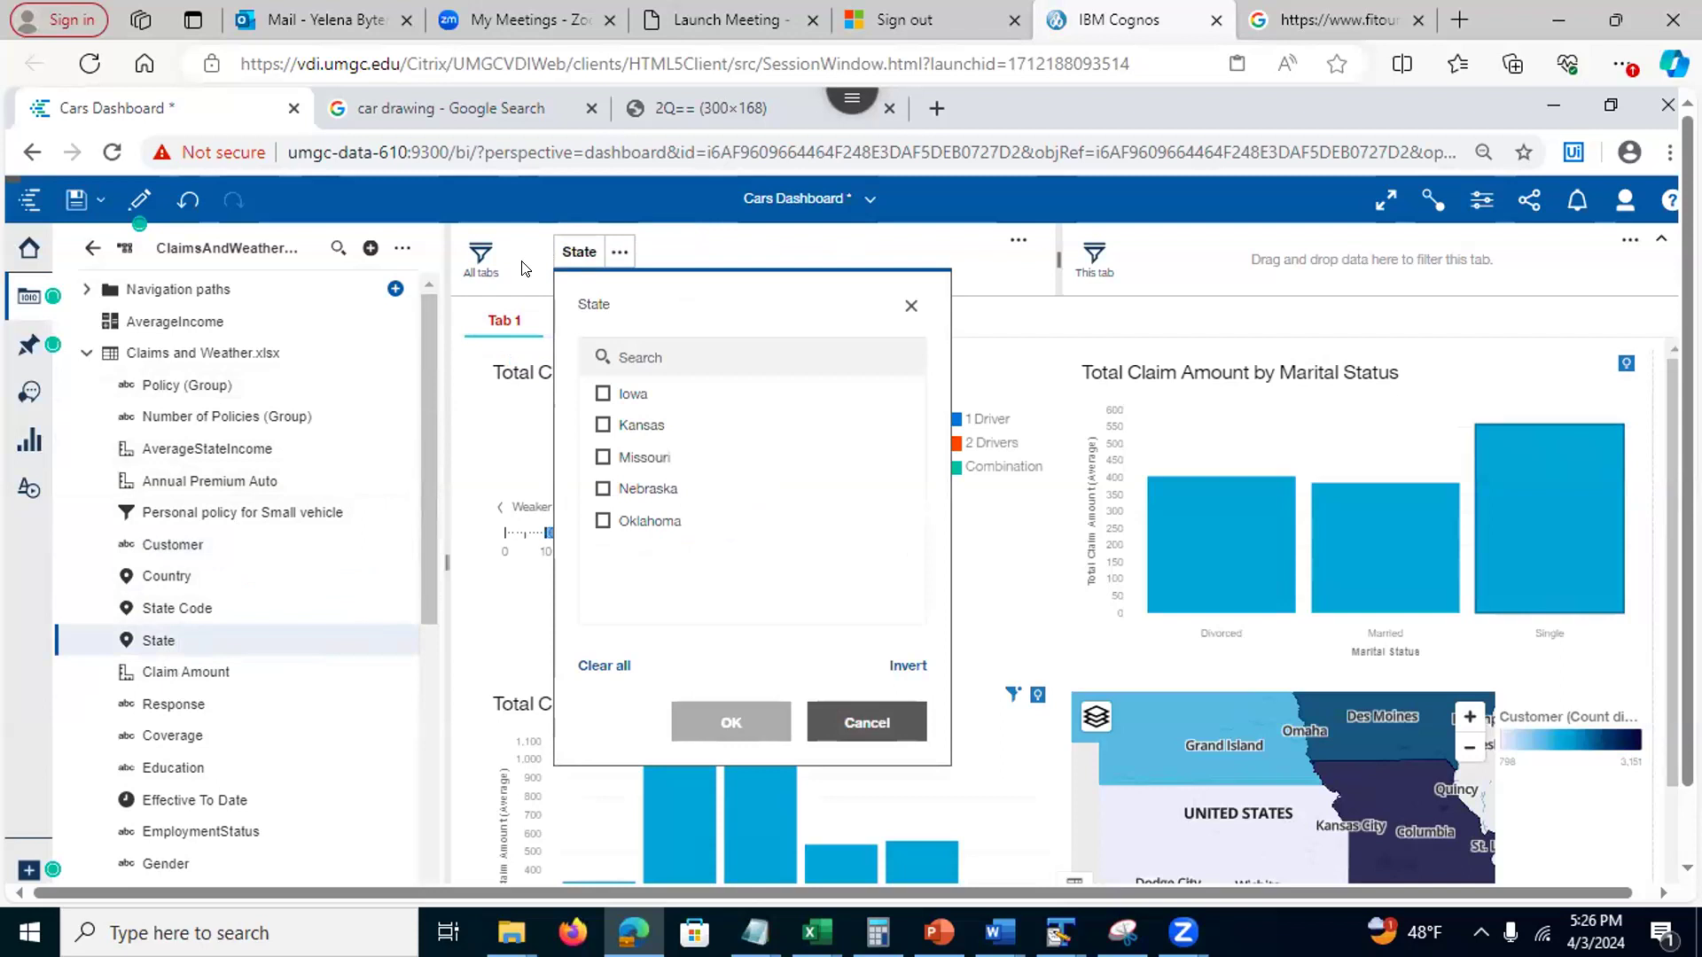
click(602, 489)
click(603, 458)
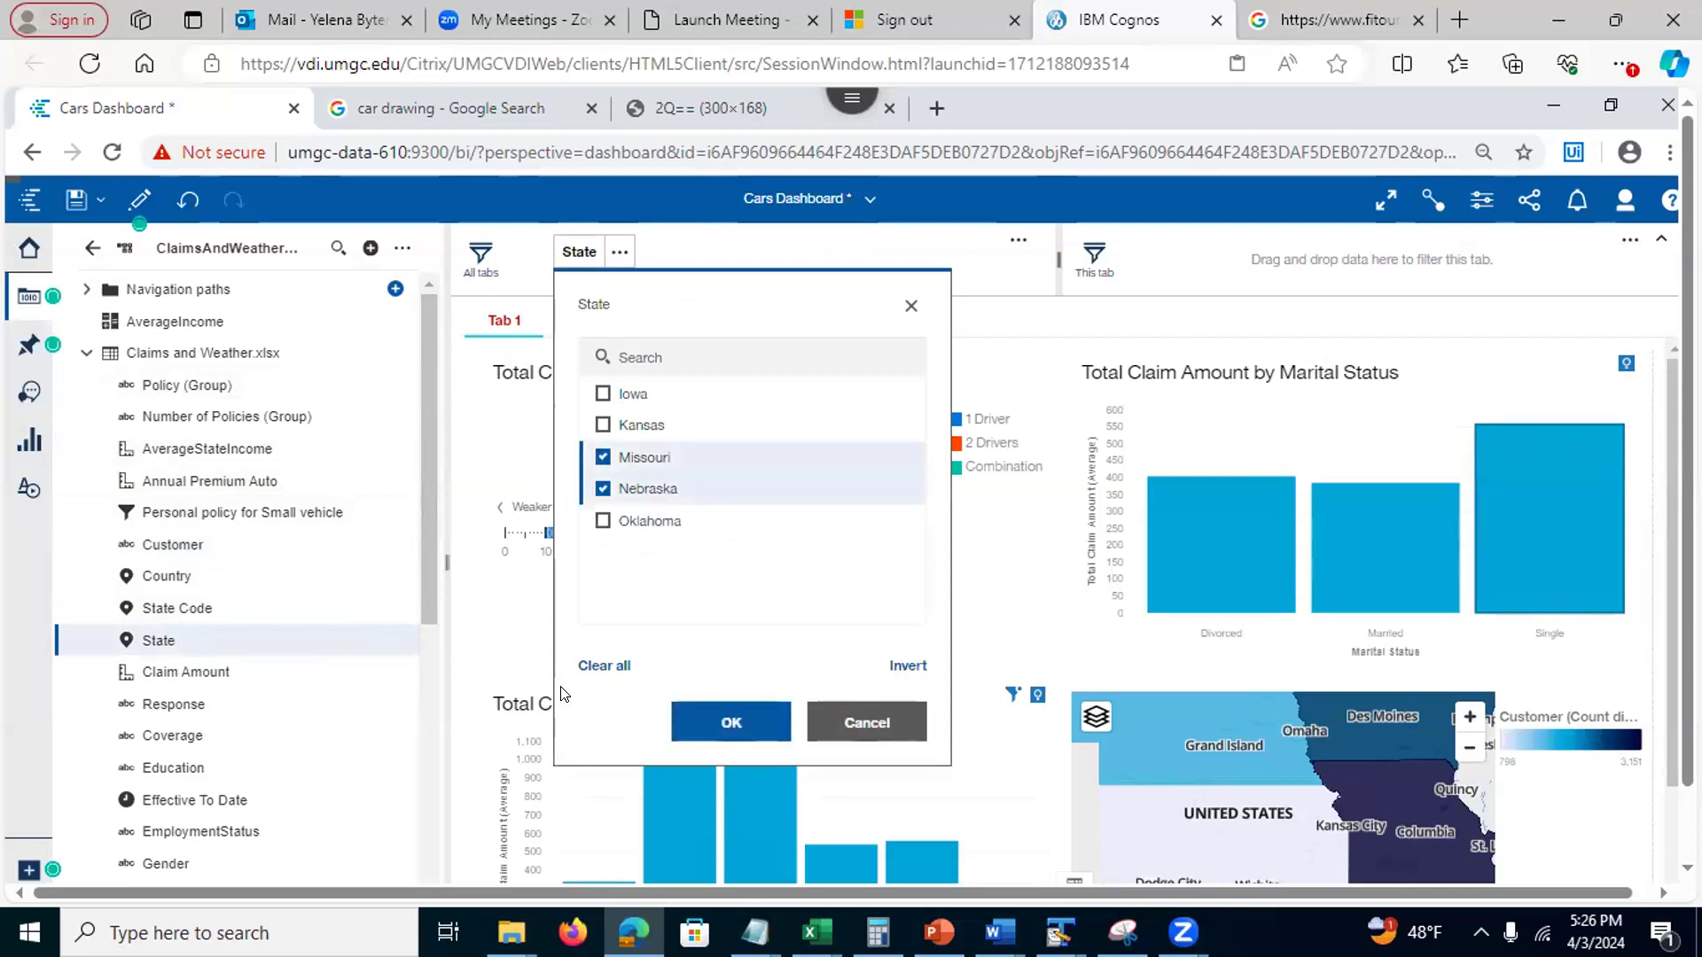
click(698, 723)
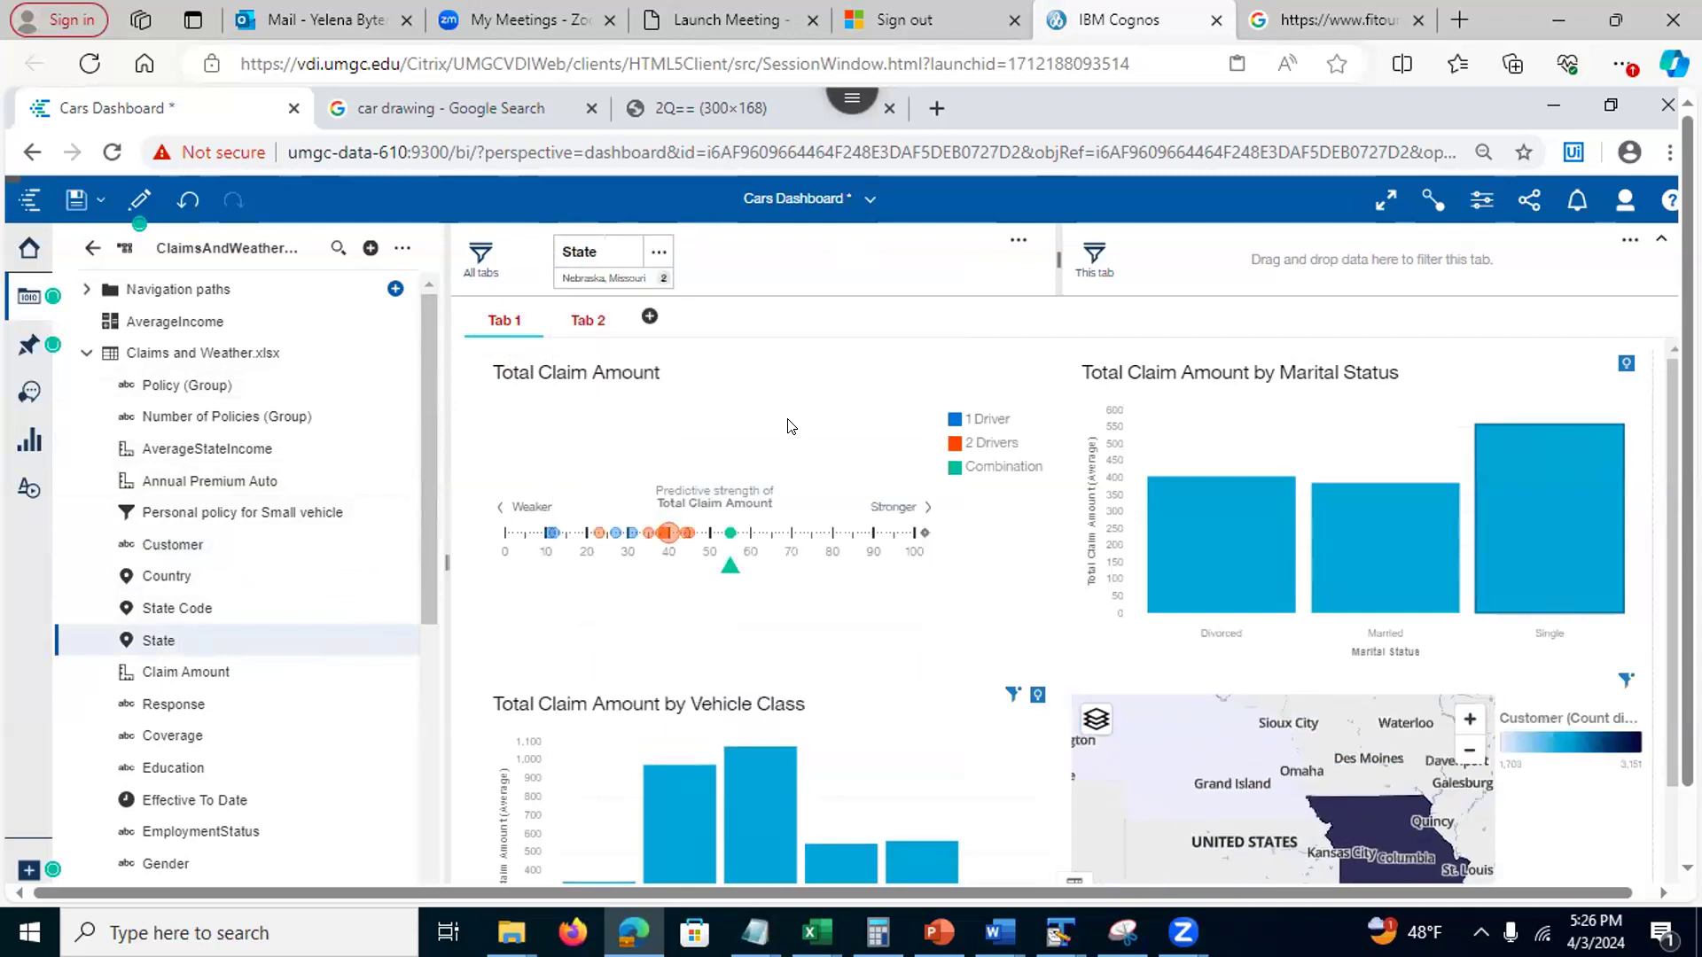
Check the filtered pie on Tab 2, delete the State filter, and return to Tab 1
scroll(1665, 482, down, 2)
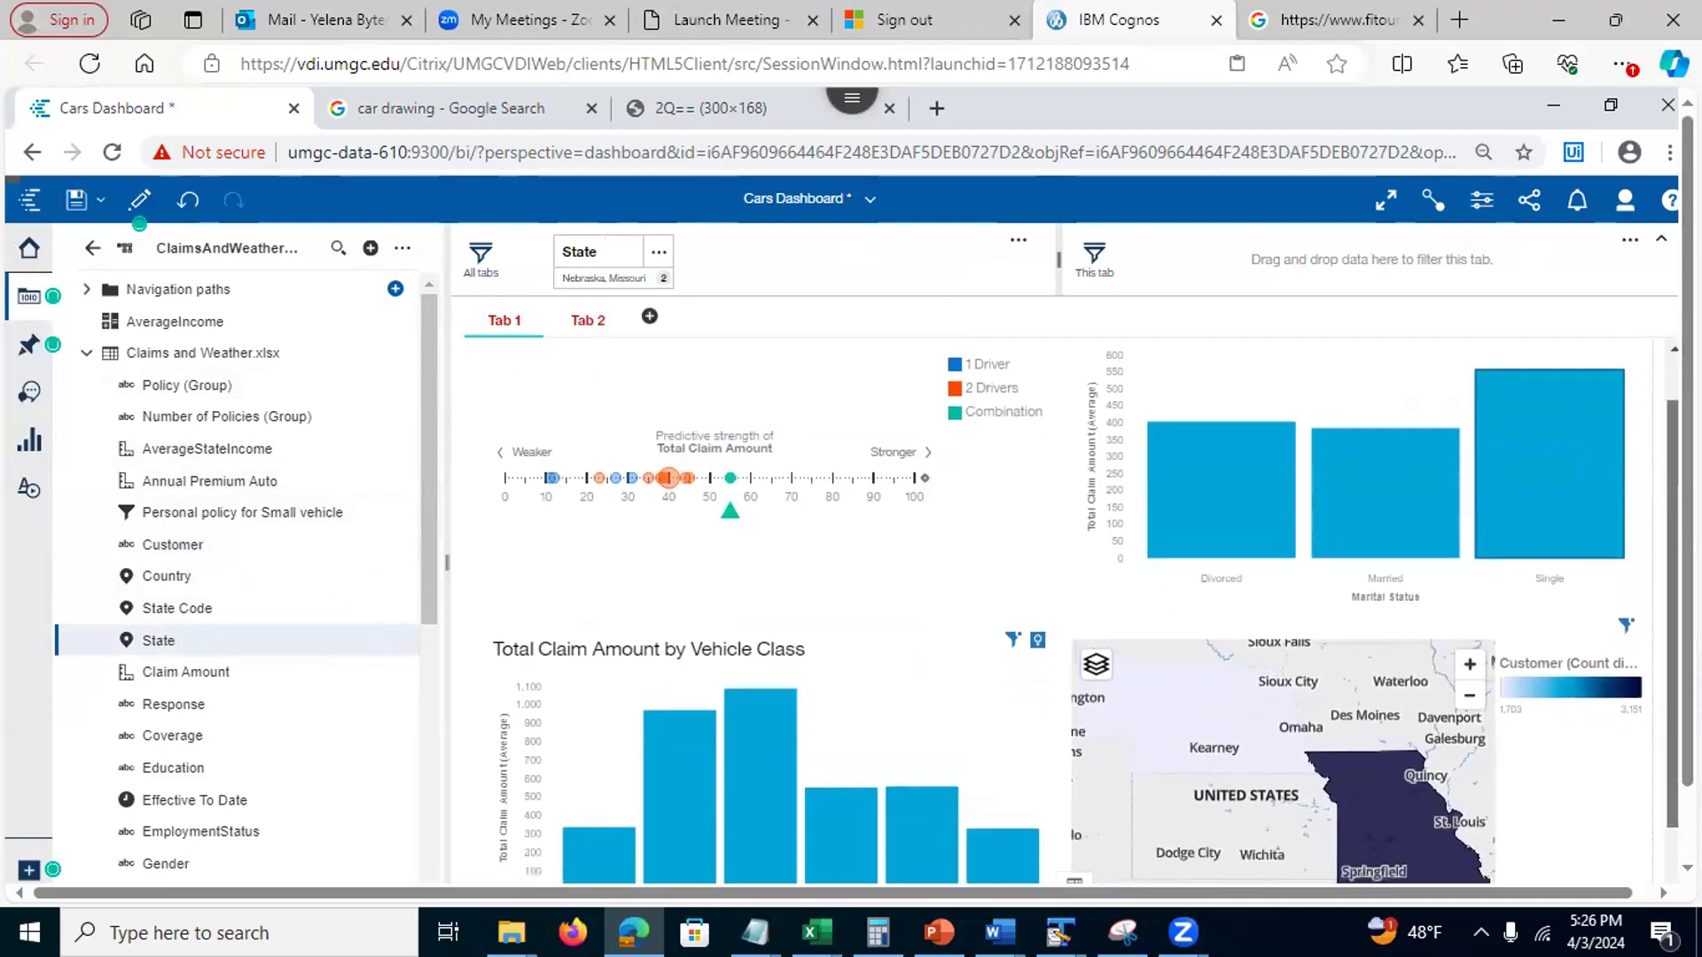
scroll(1086, 612, down, 2)
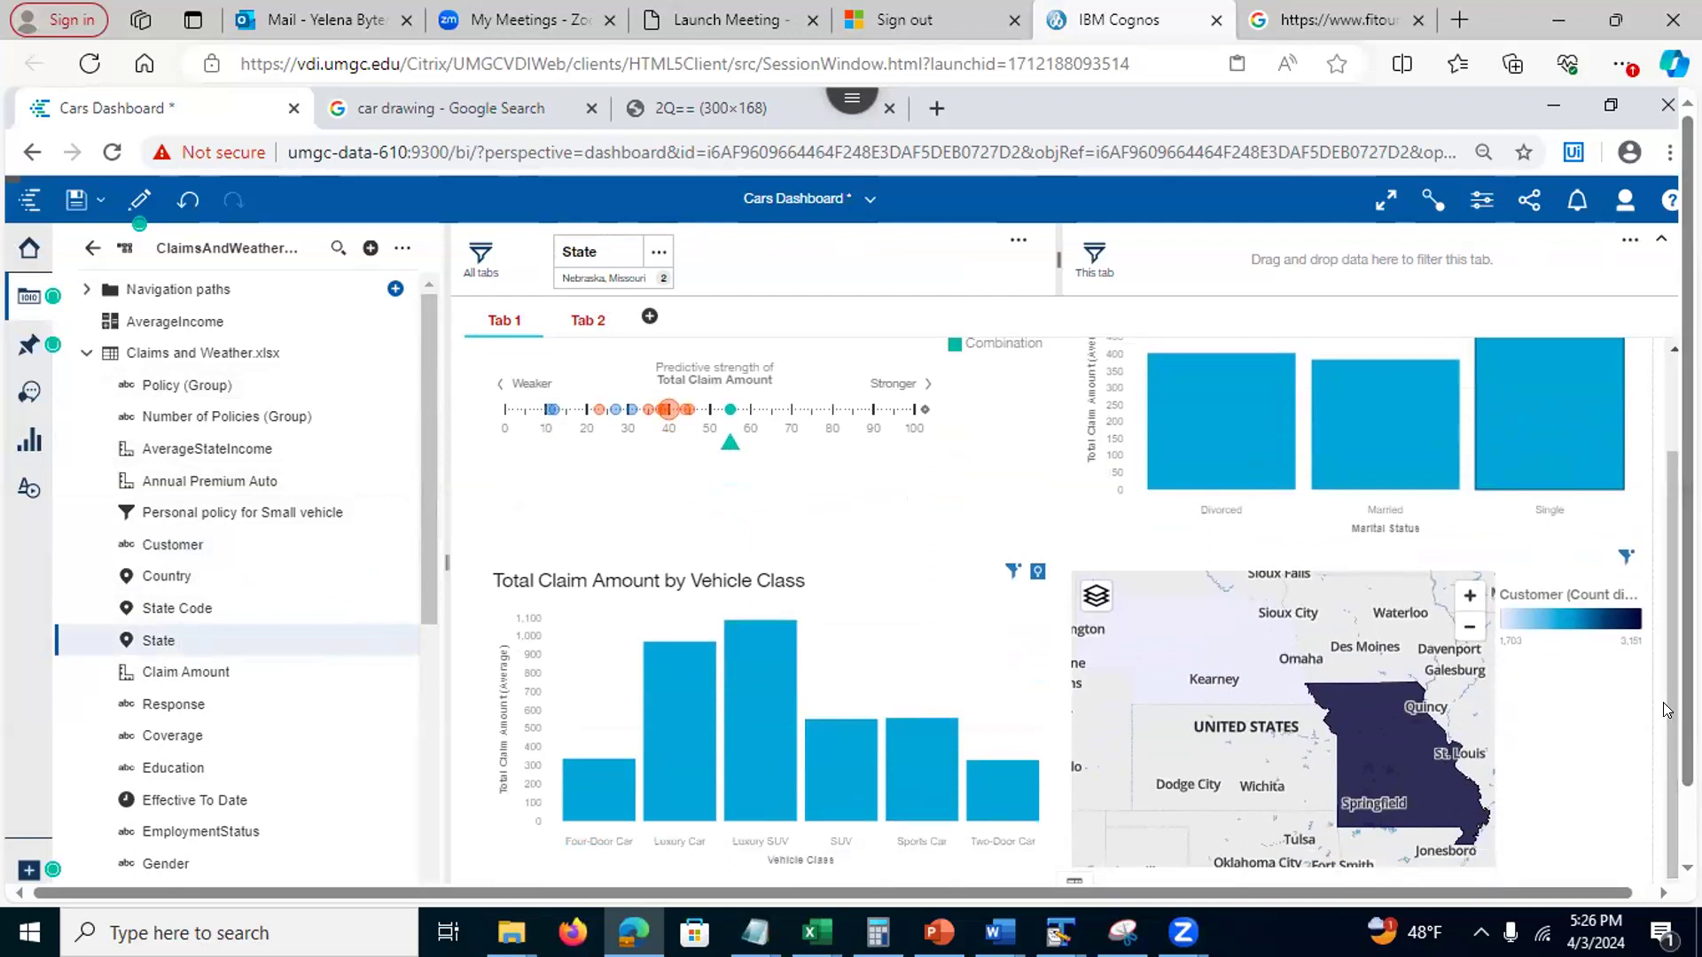
scroll(848, 485, down, 1)
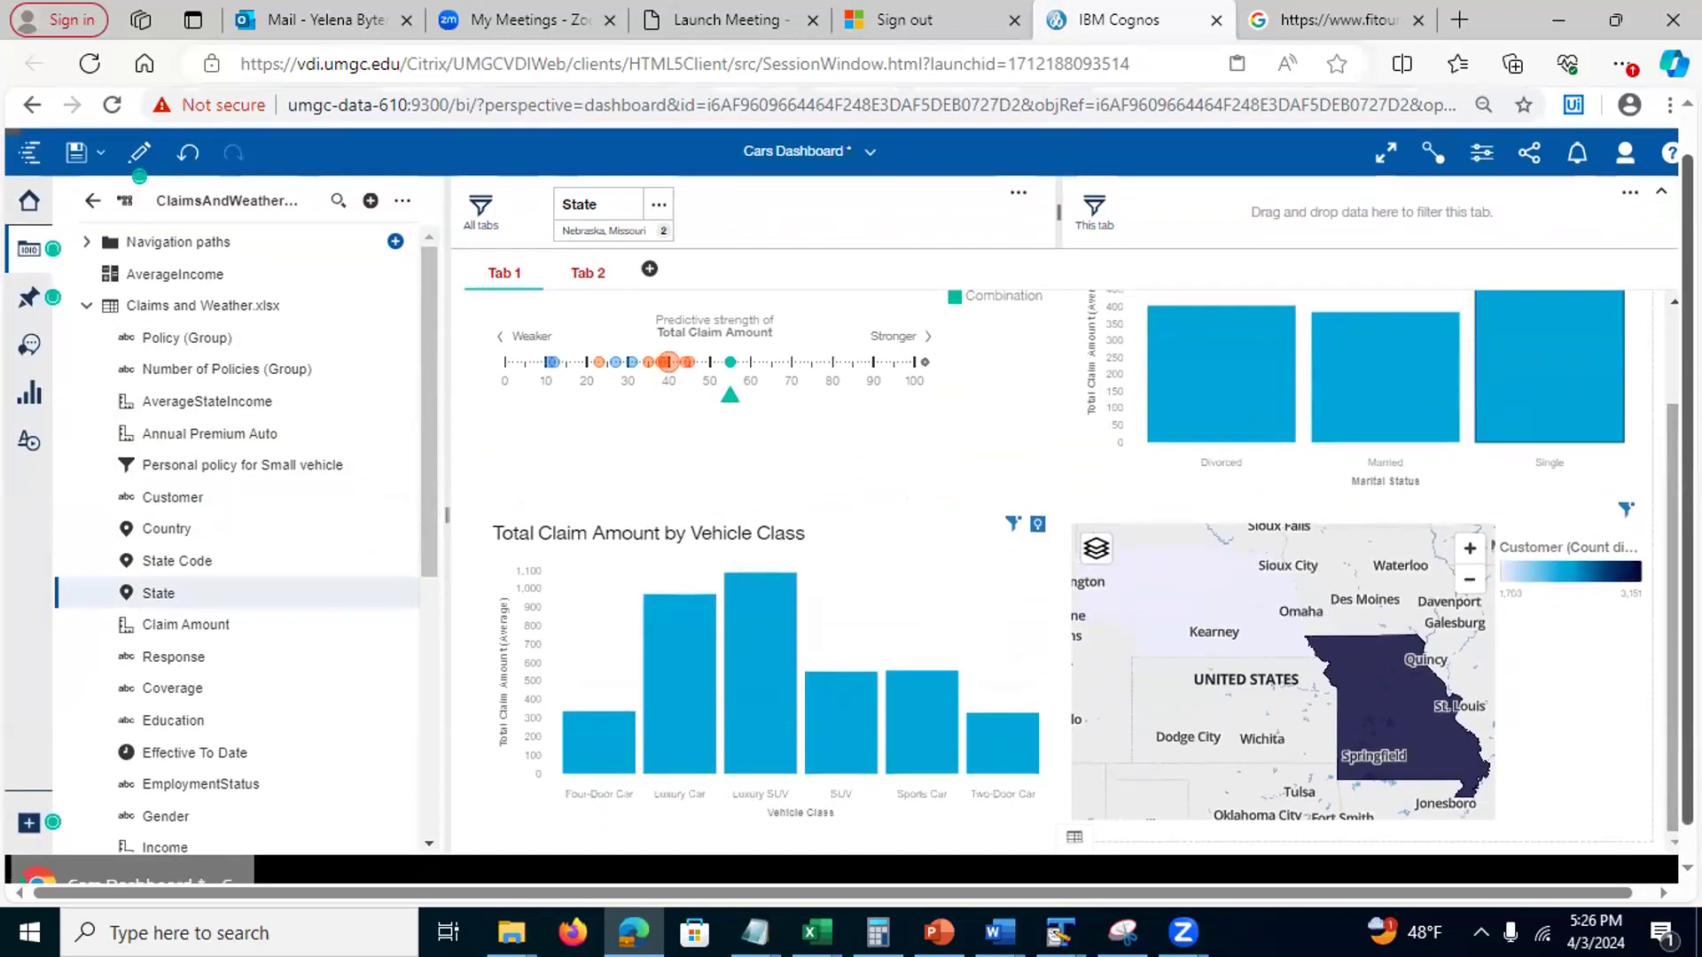
scroll(848, 486, up, 1)
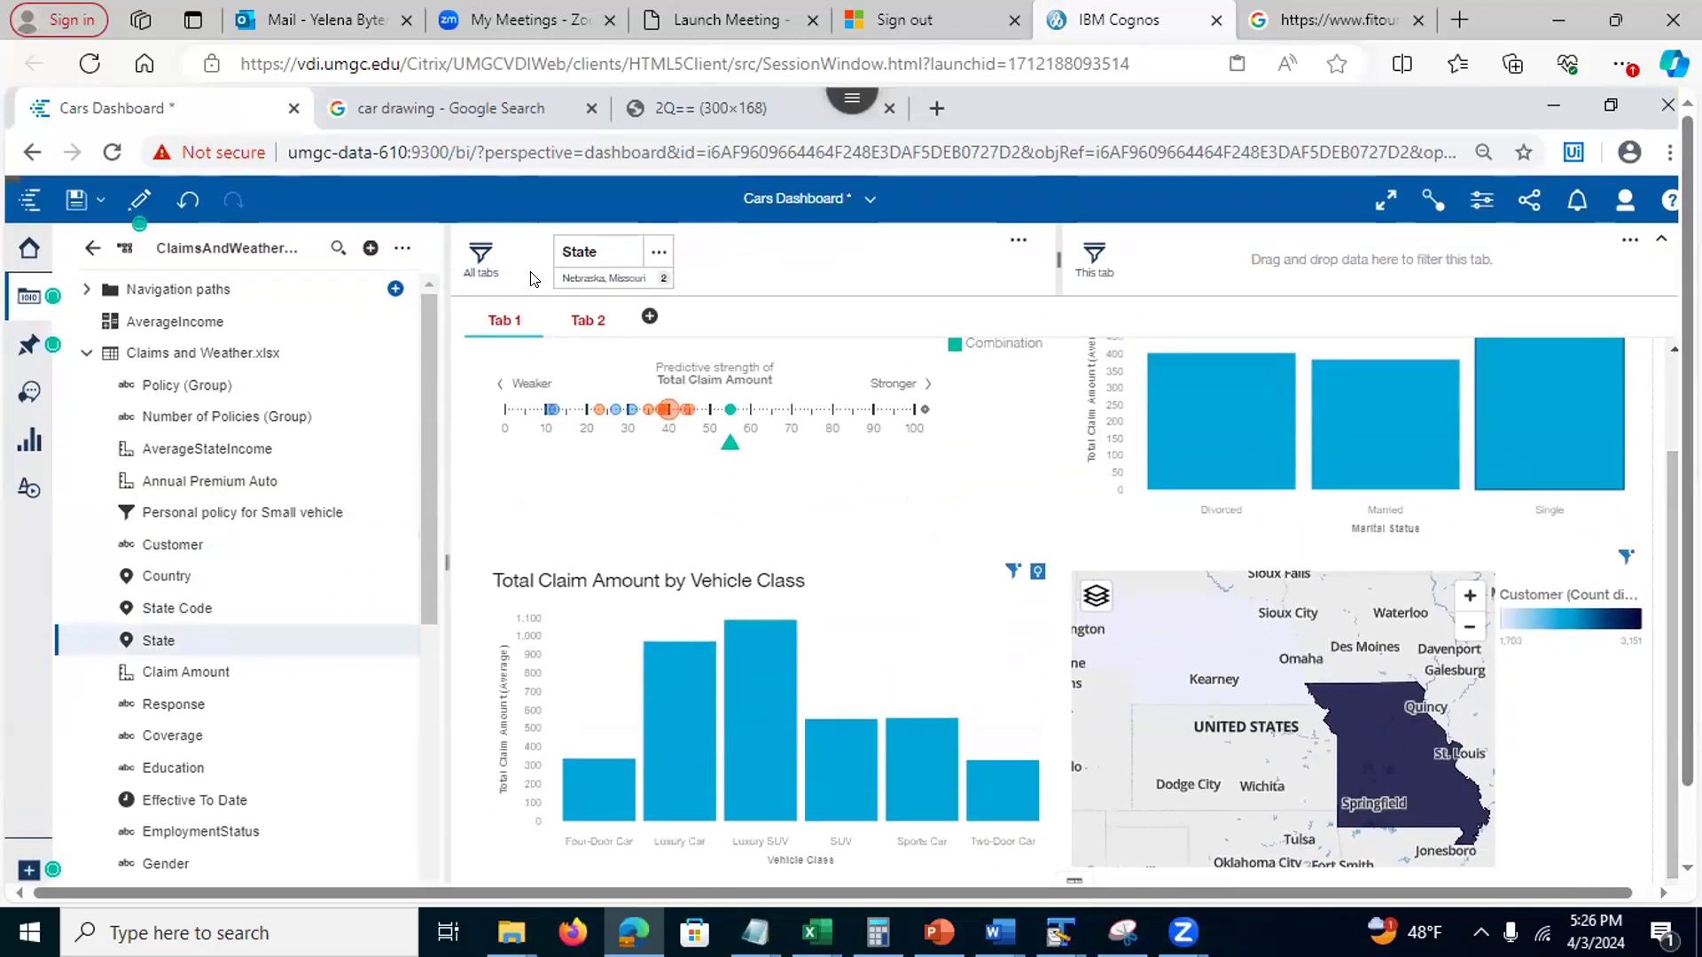
click(585, 317)
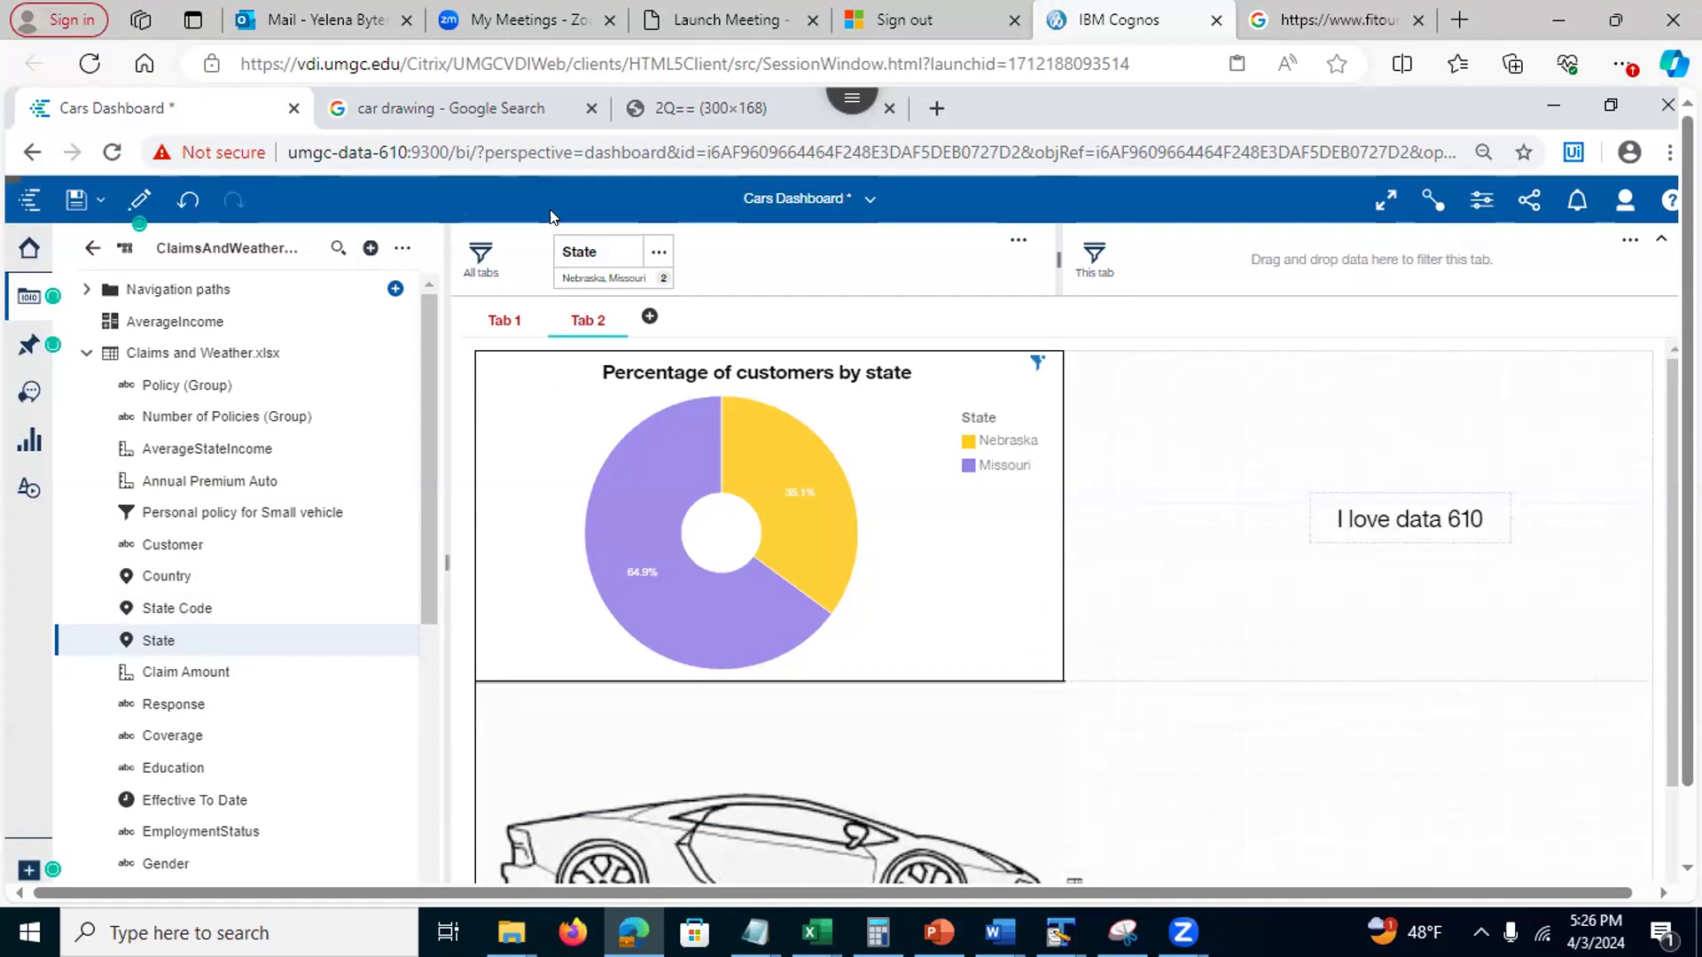
click(653, 253)
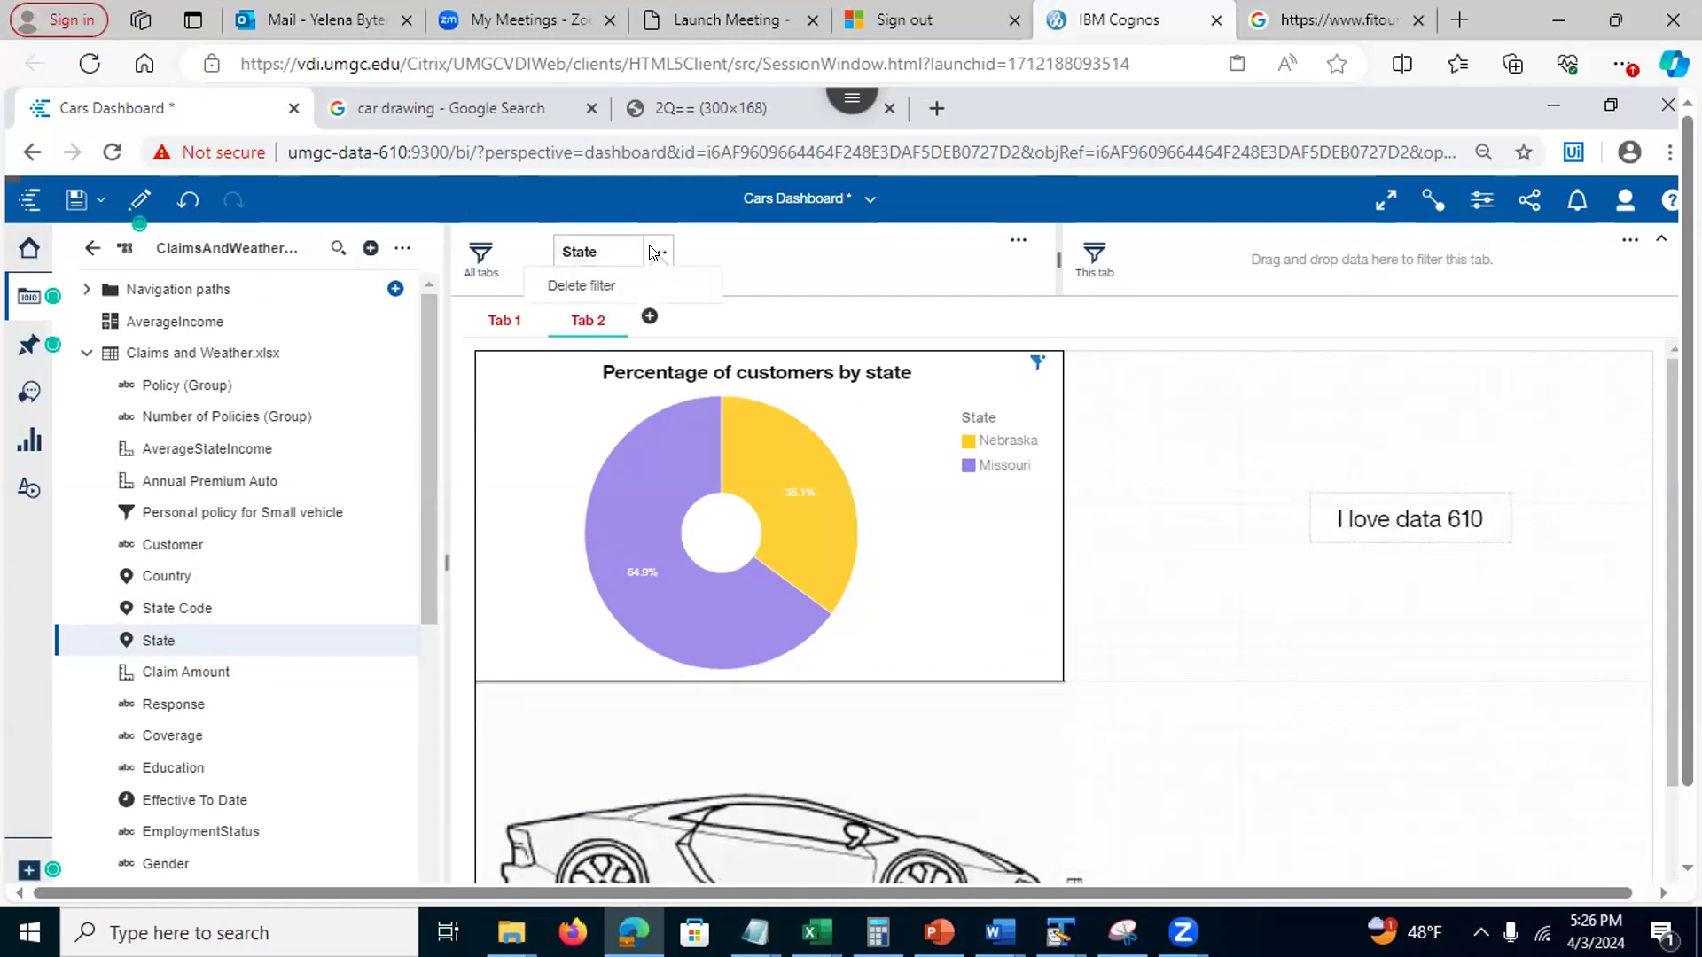
click(568, 287)
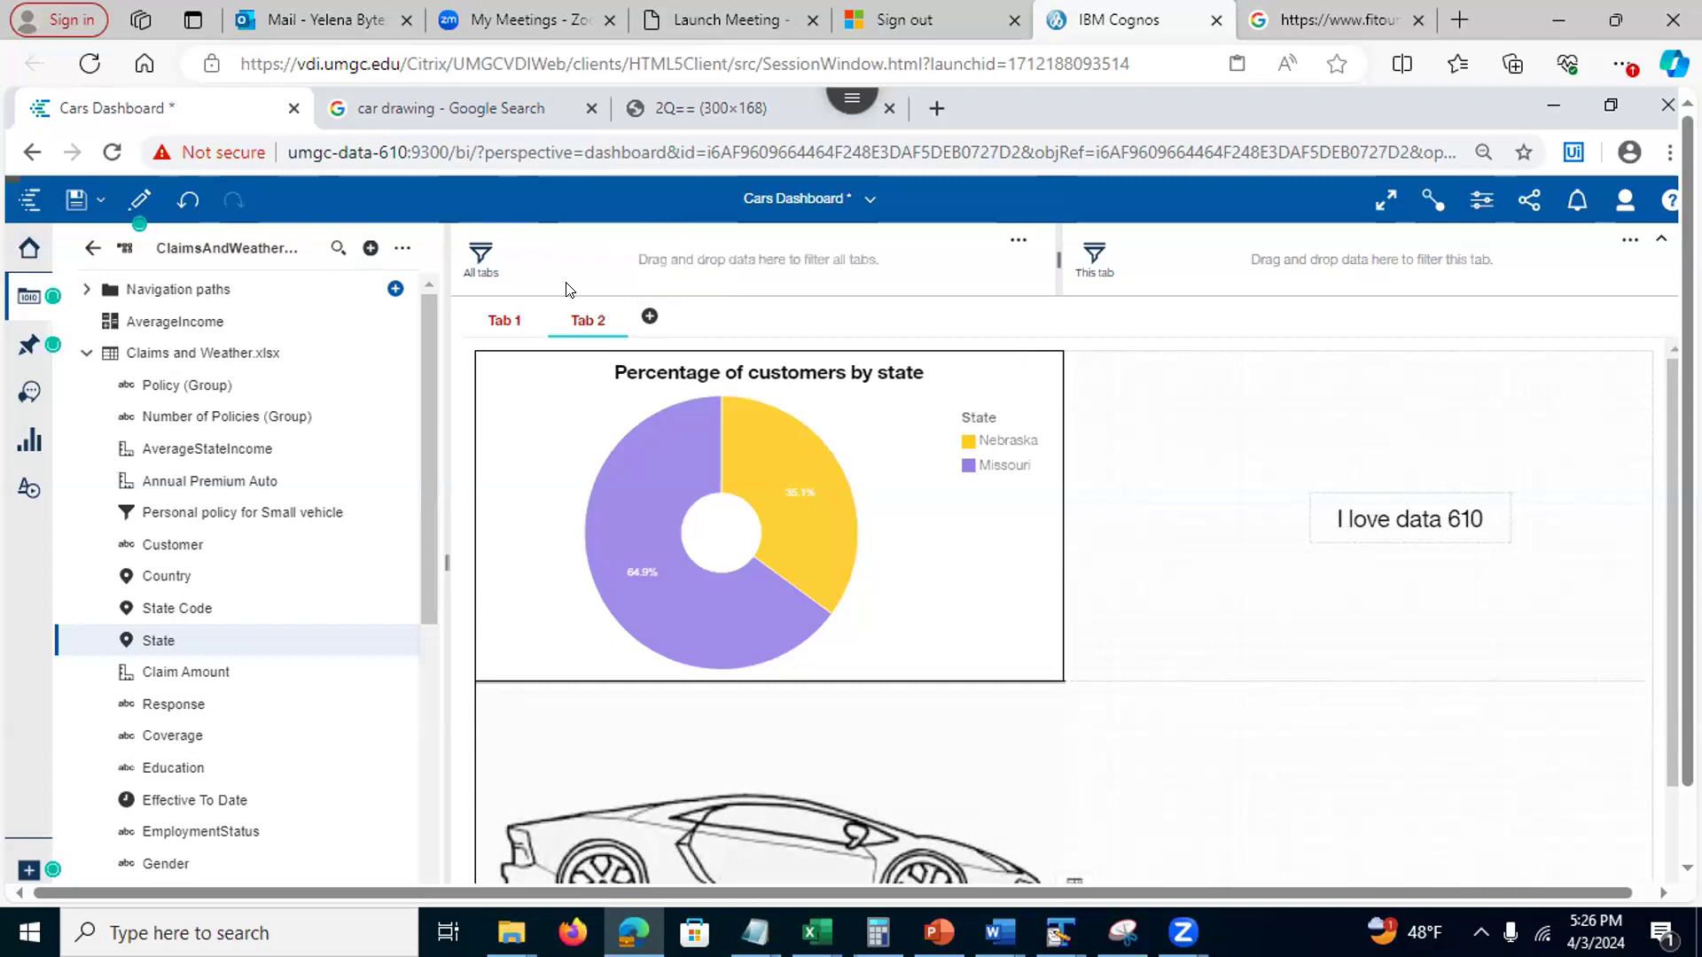
click(492, 321)
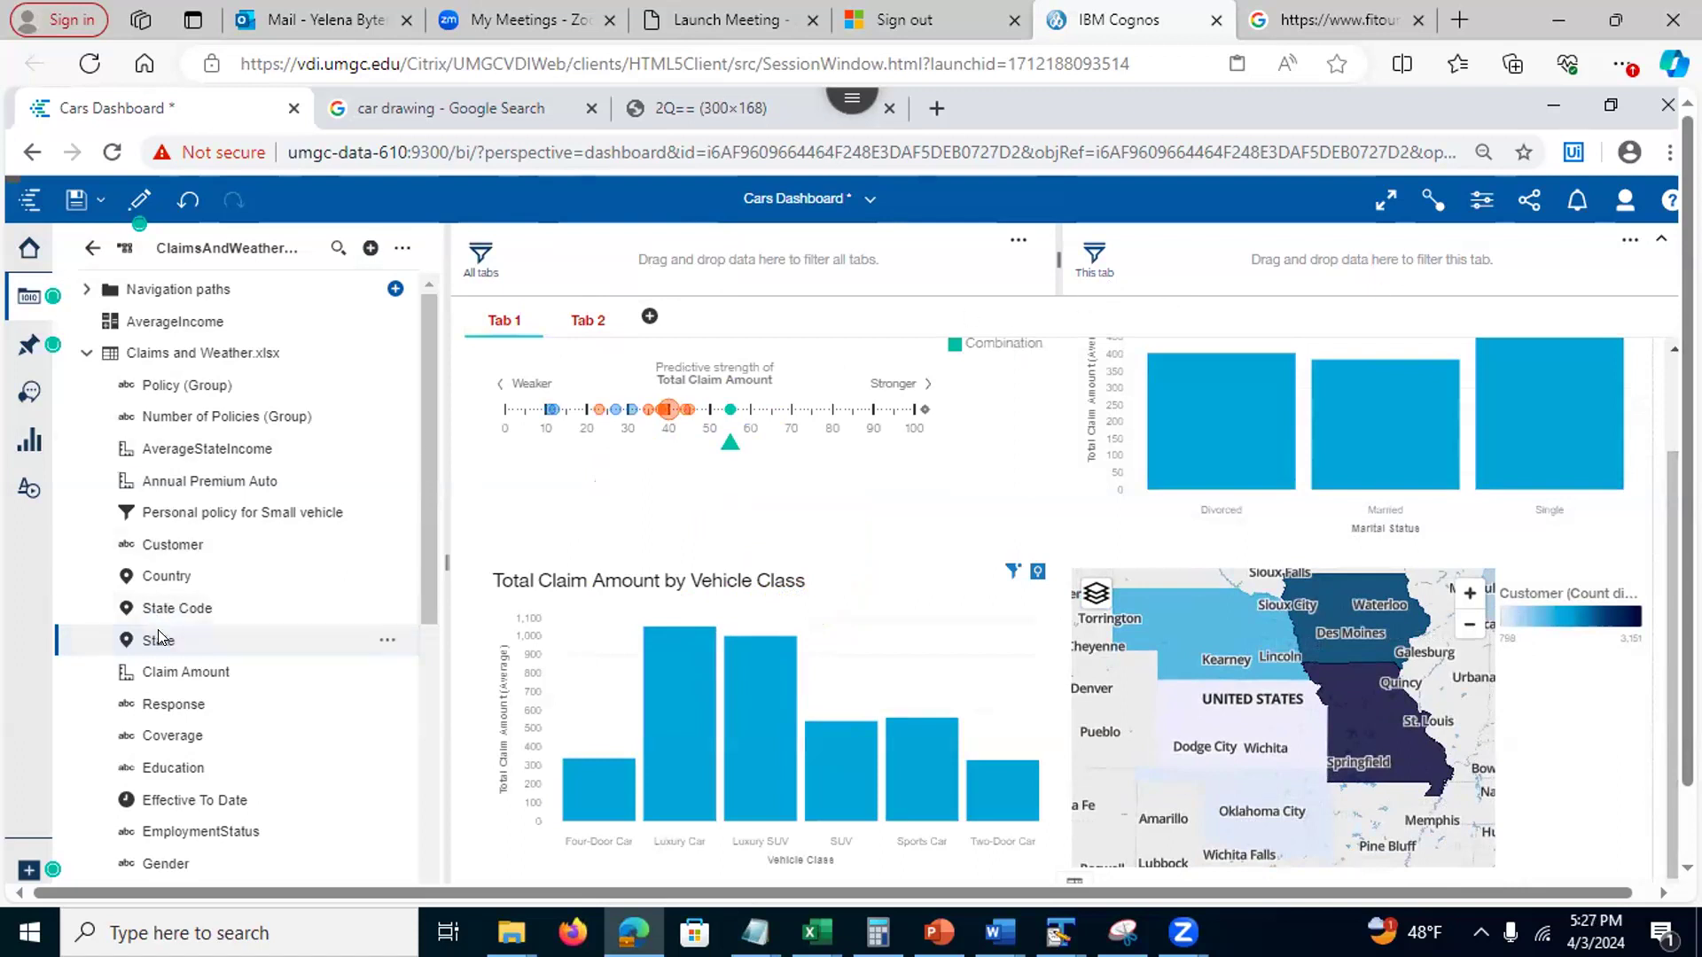
Add a Tab 1-only State filter for Iowa and Oklahoma
drag(160, 627, 1188, 257)
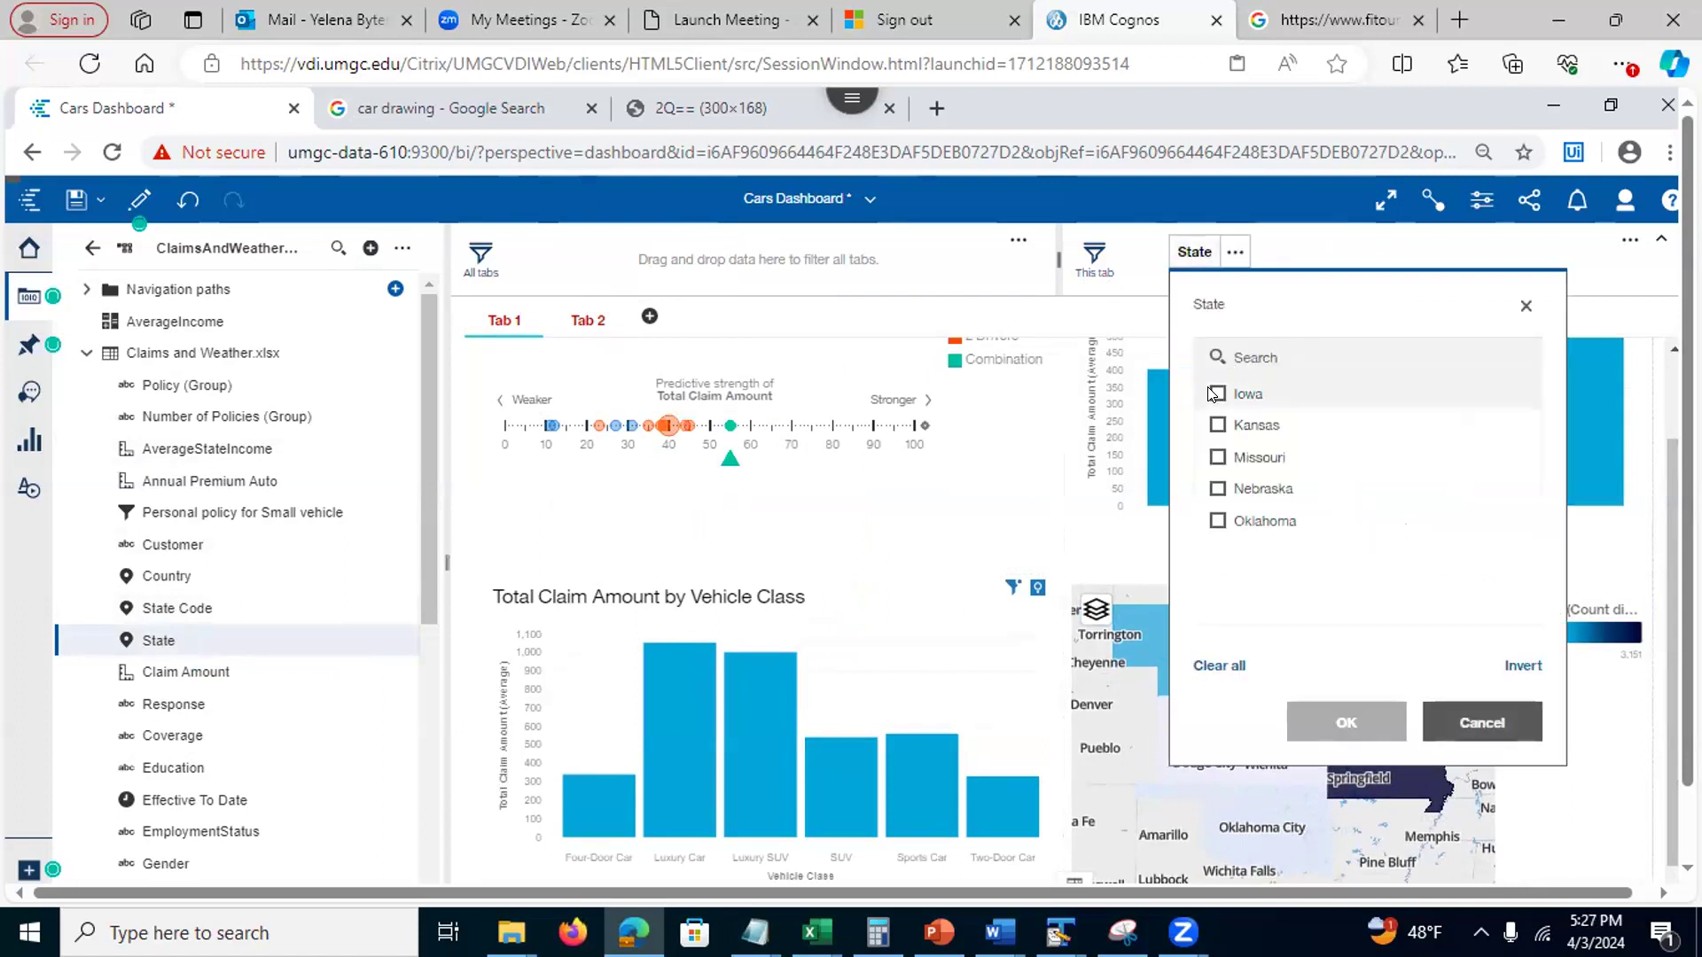
click(1214, 393)
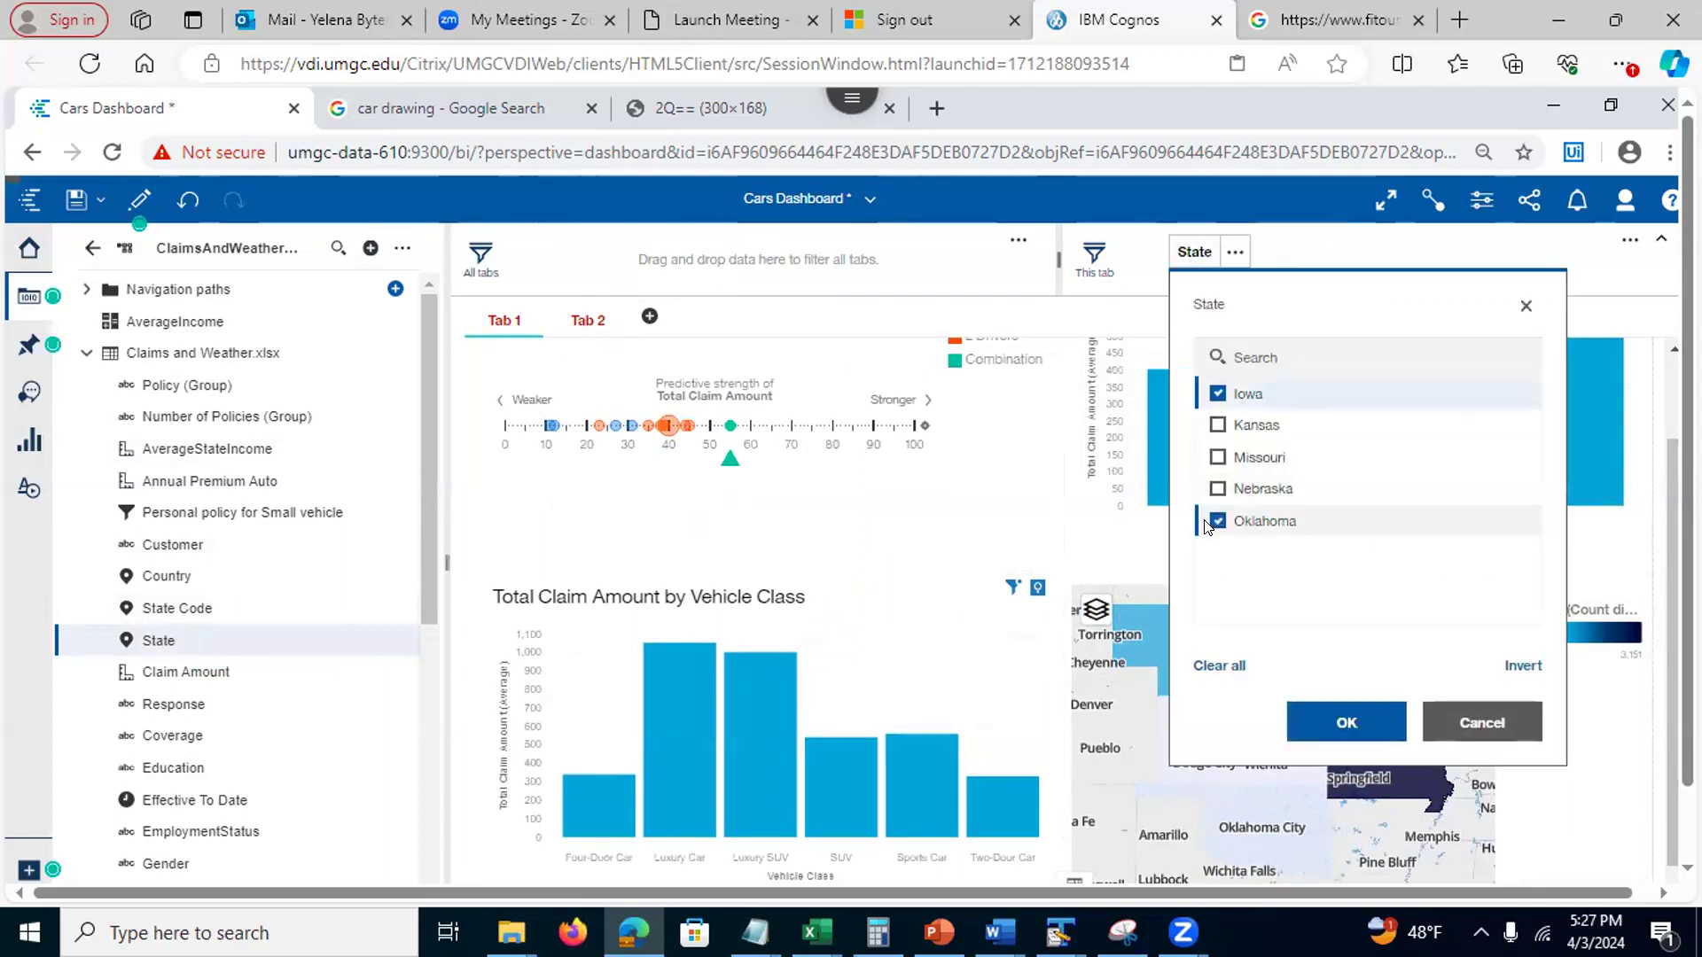
click(1312, 720)
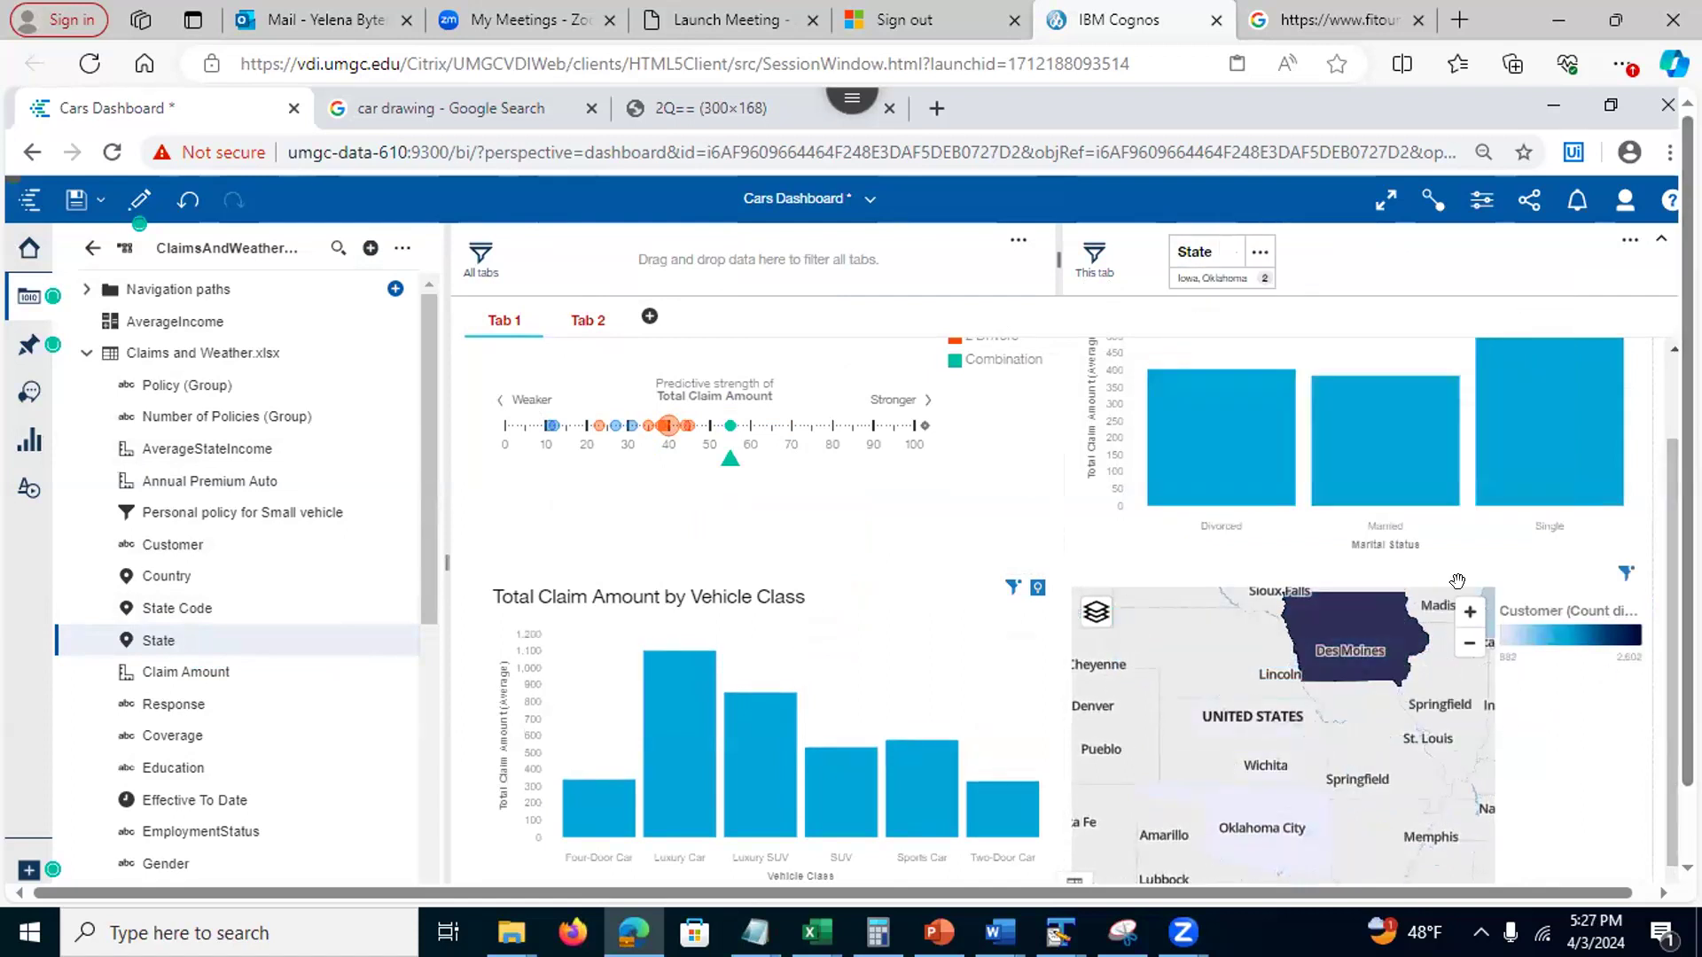
View Tab 2, then delete Tab 1's State filter and bring up the PowerPoint slides
click(572, 323)
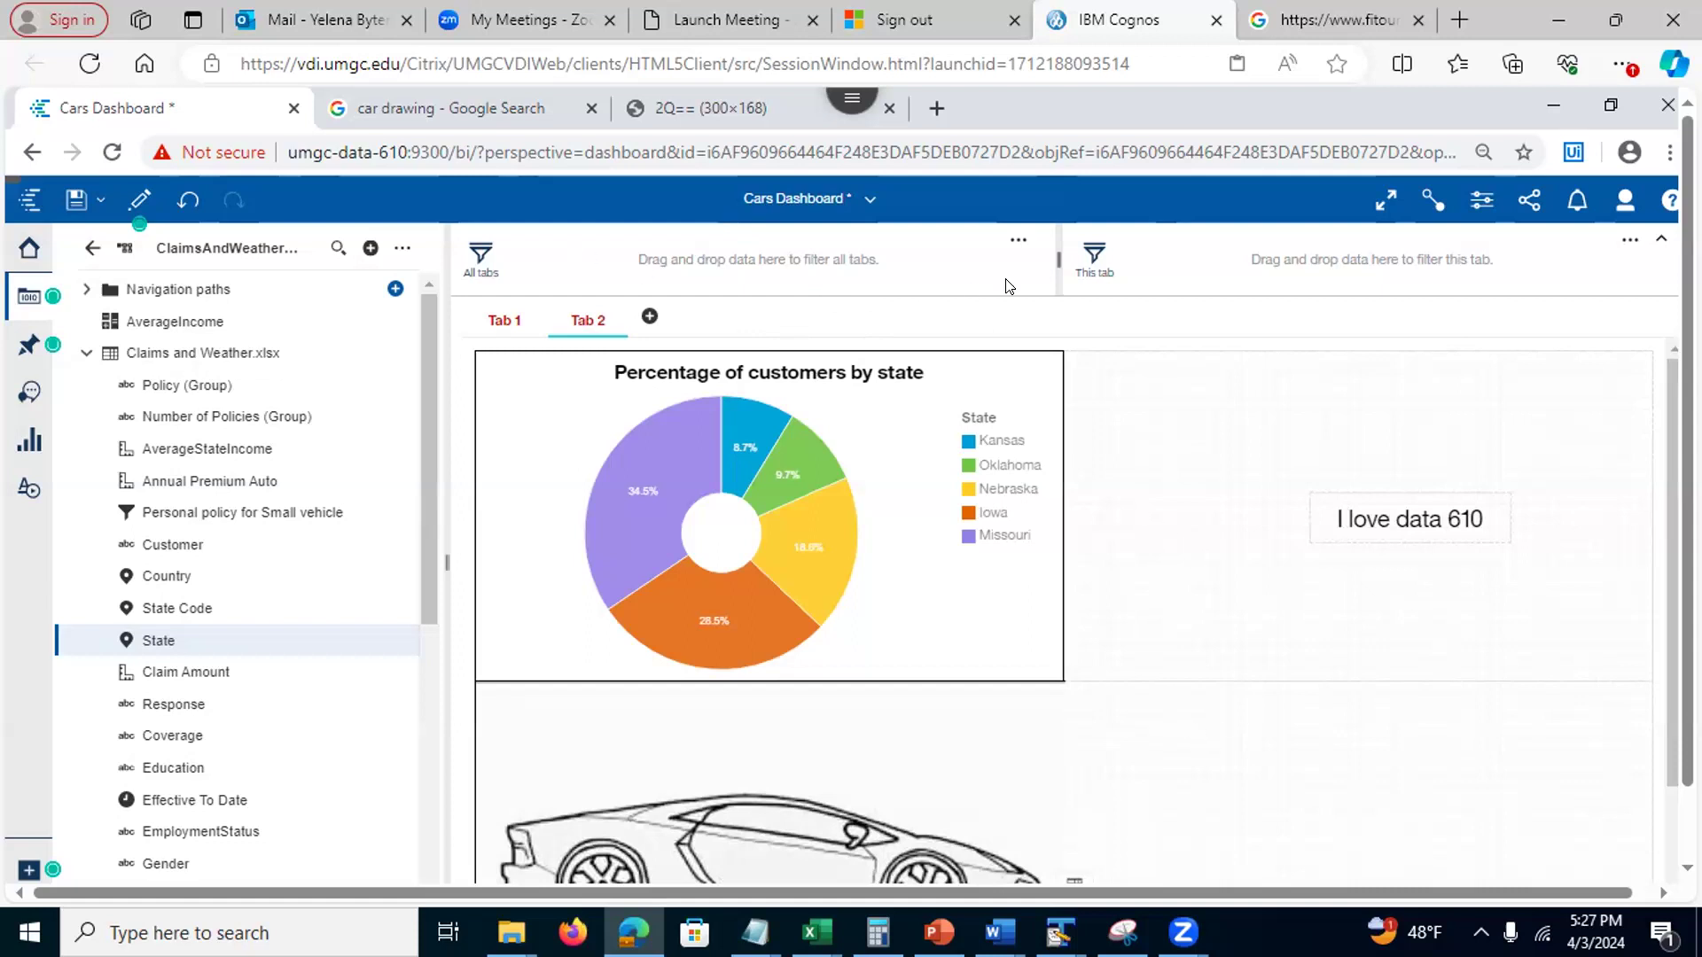
click(493, 326)
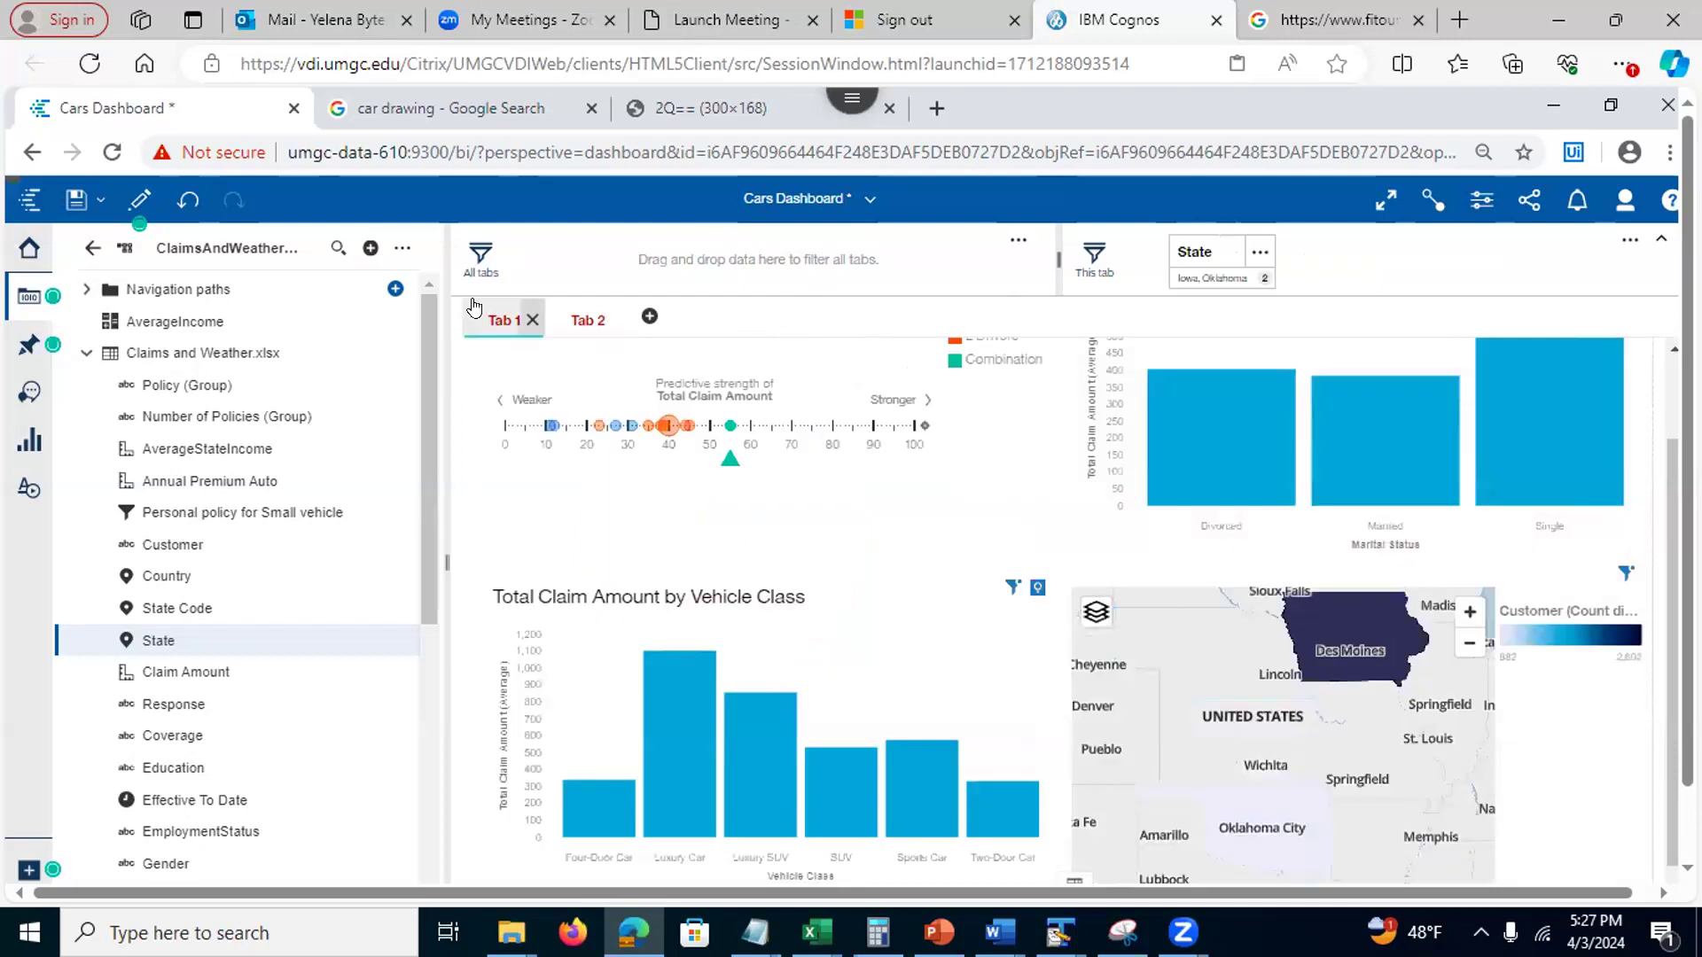
click(1261, 253)
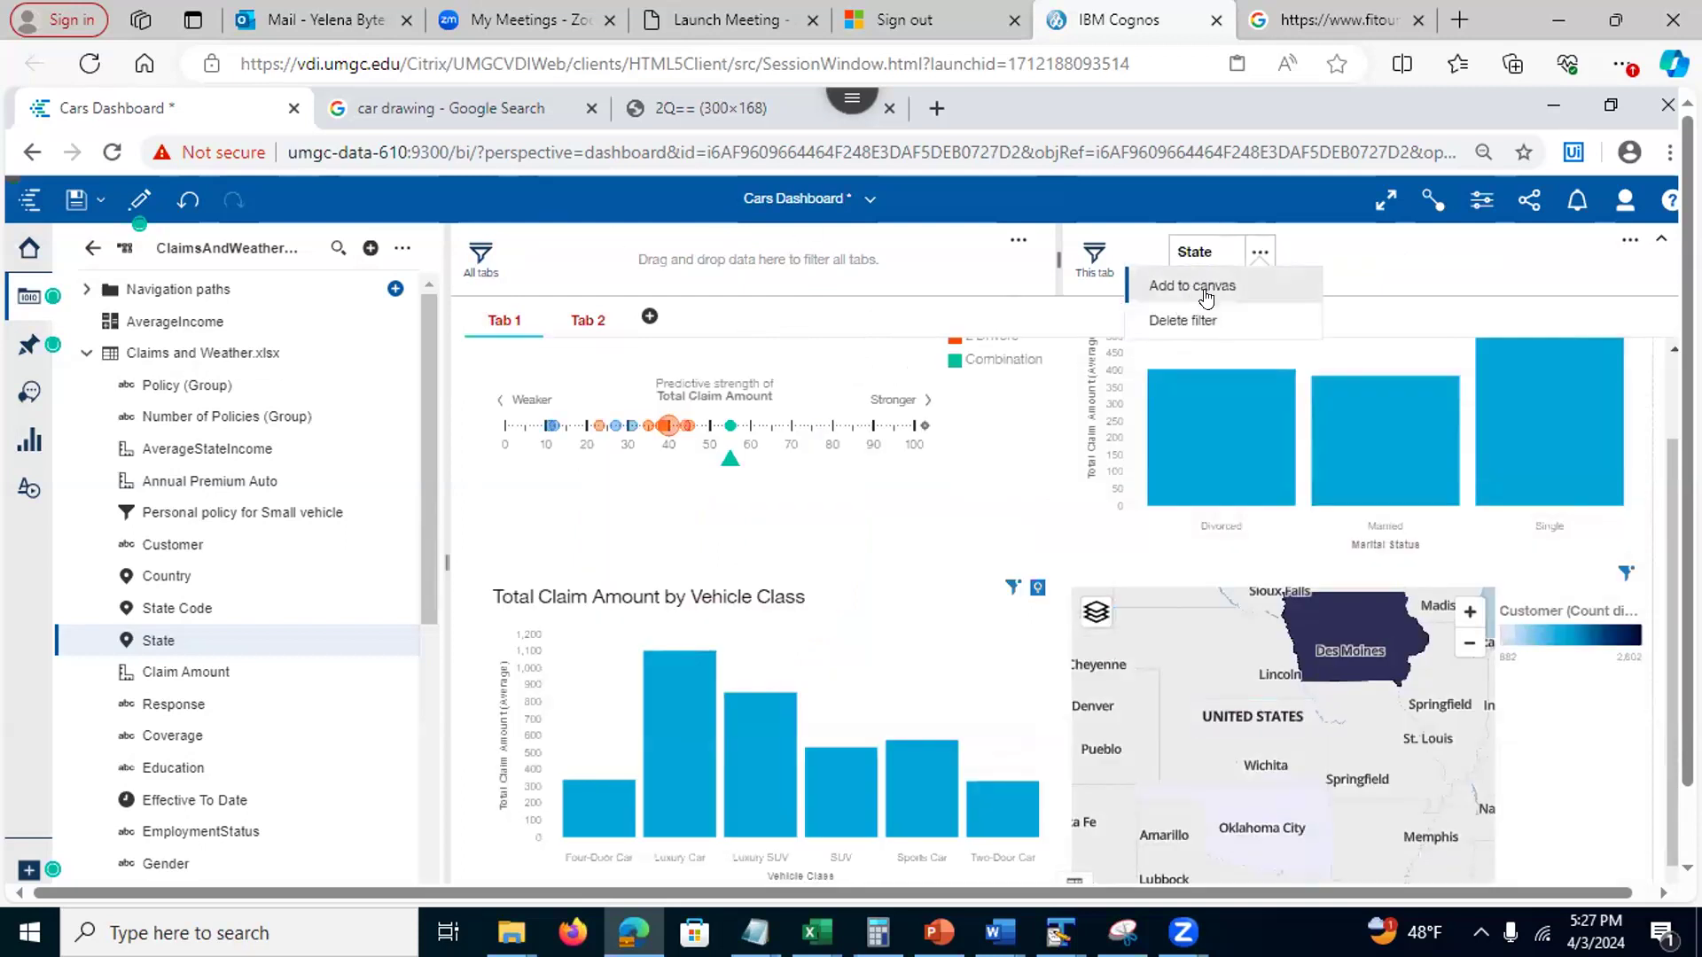
click(1192, 319)
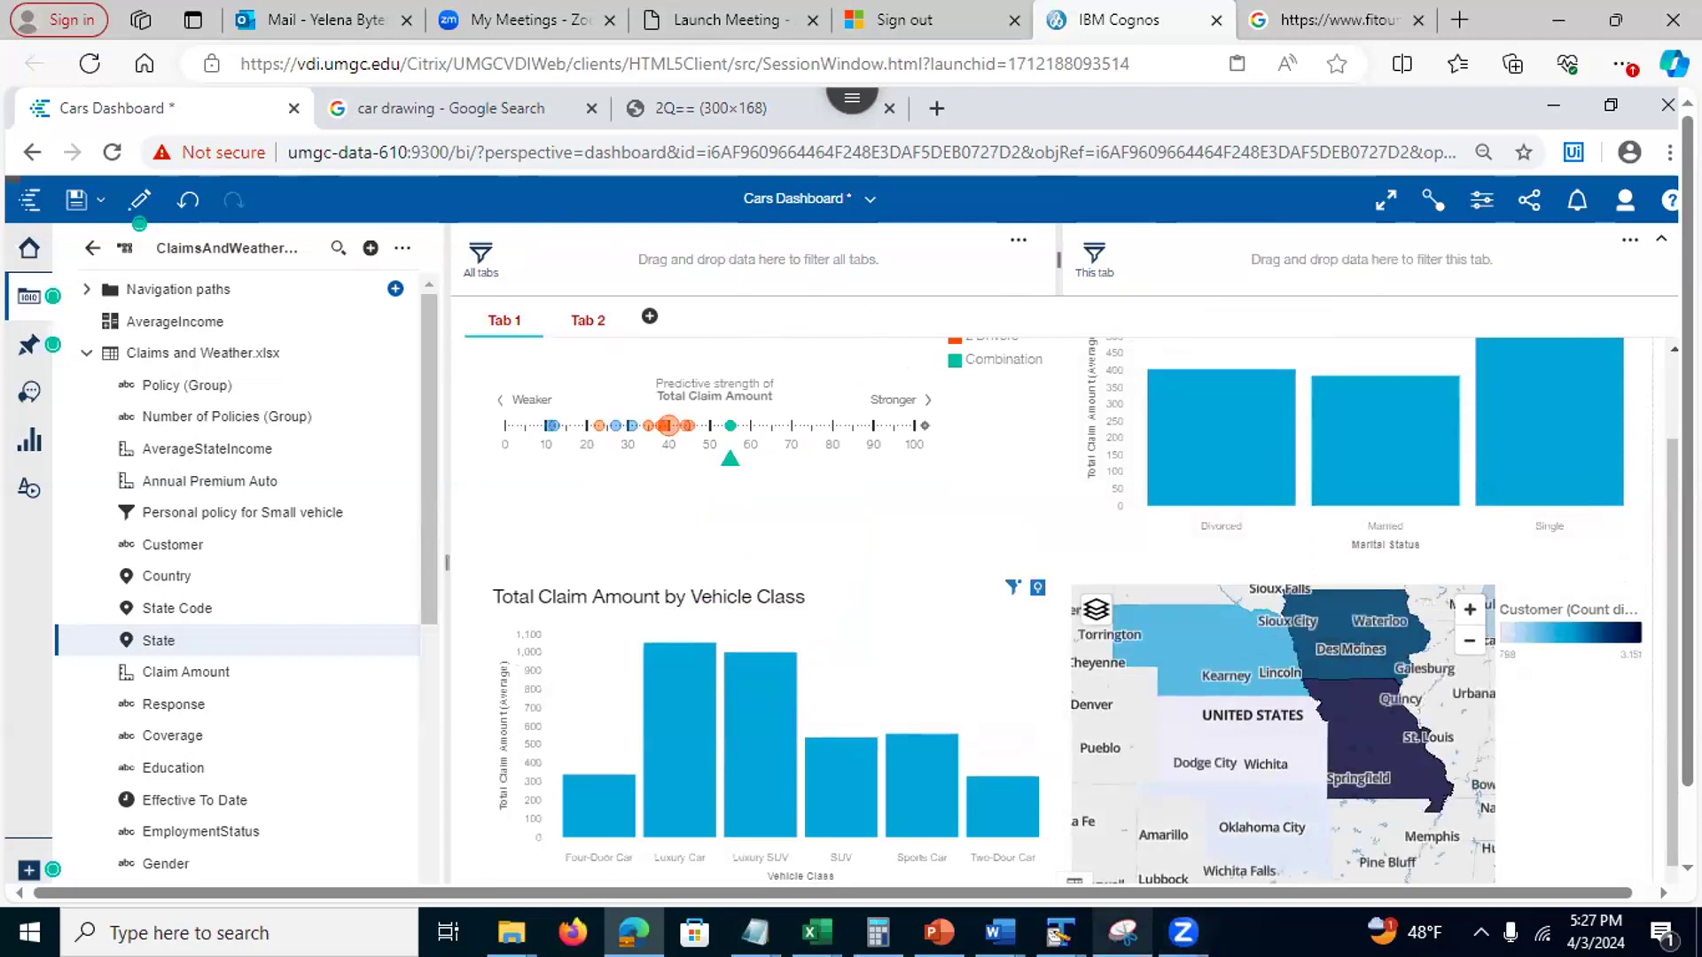
click(938, 932)
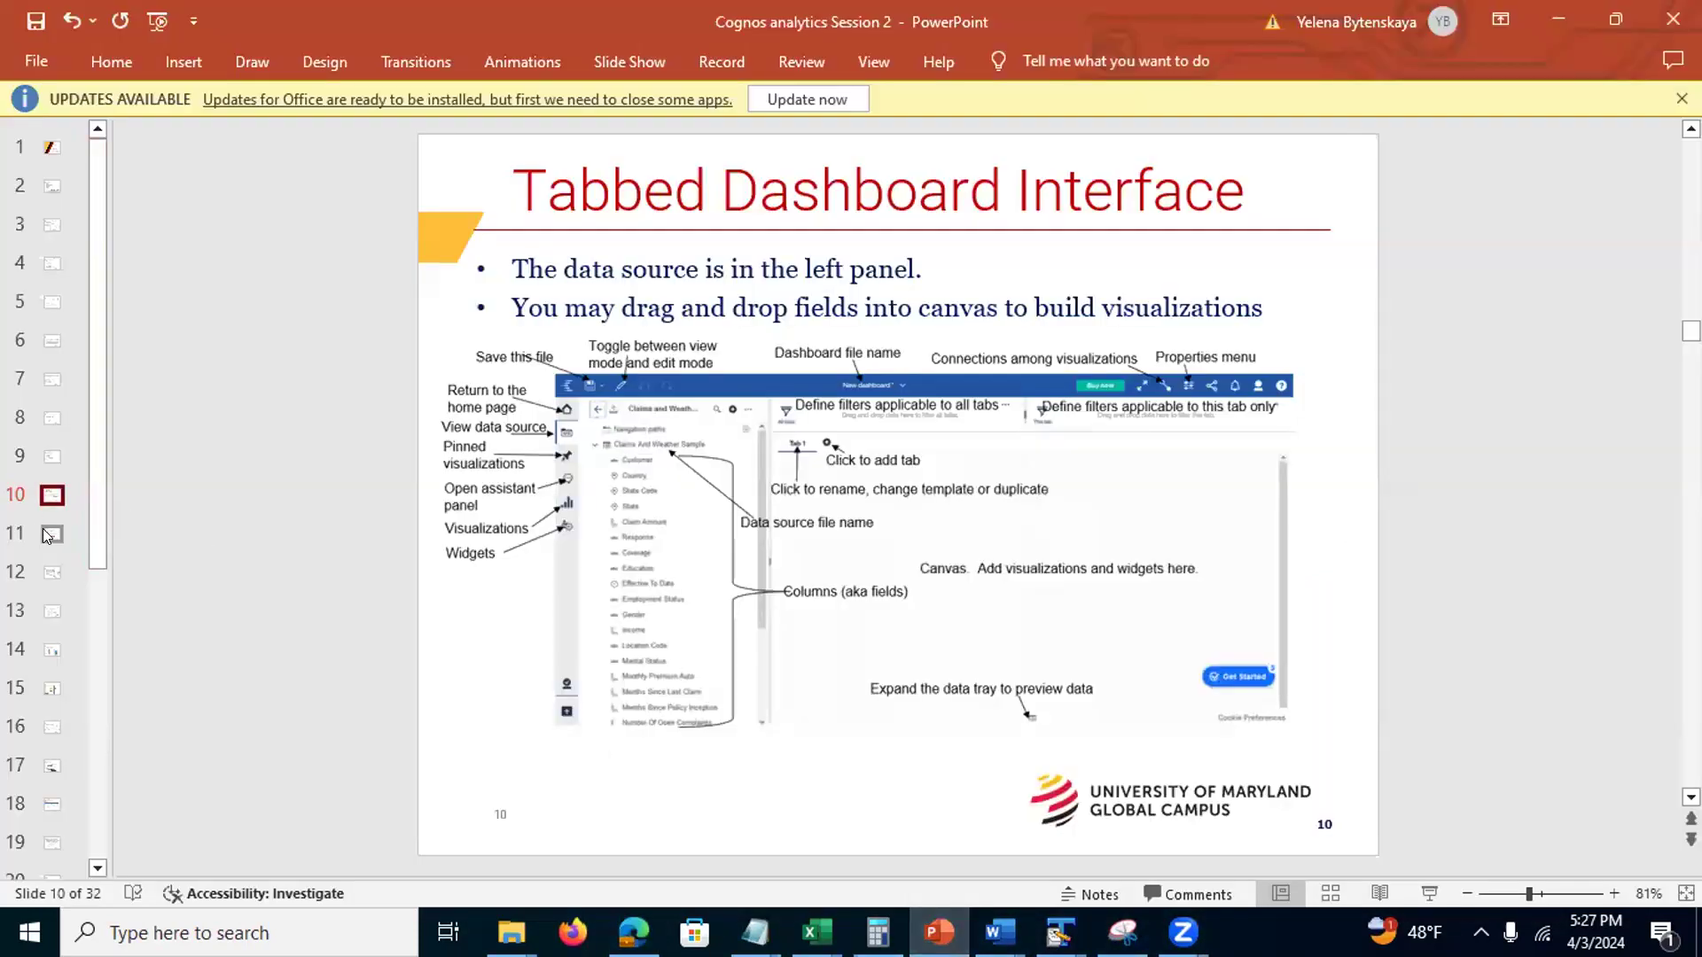
Go through Dashboard Properties to slide 12, Multiple Ways to Add Visualizations, then minimize PowerPoint
click(46, 535)
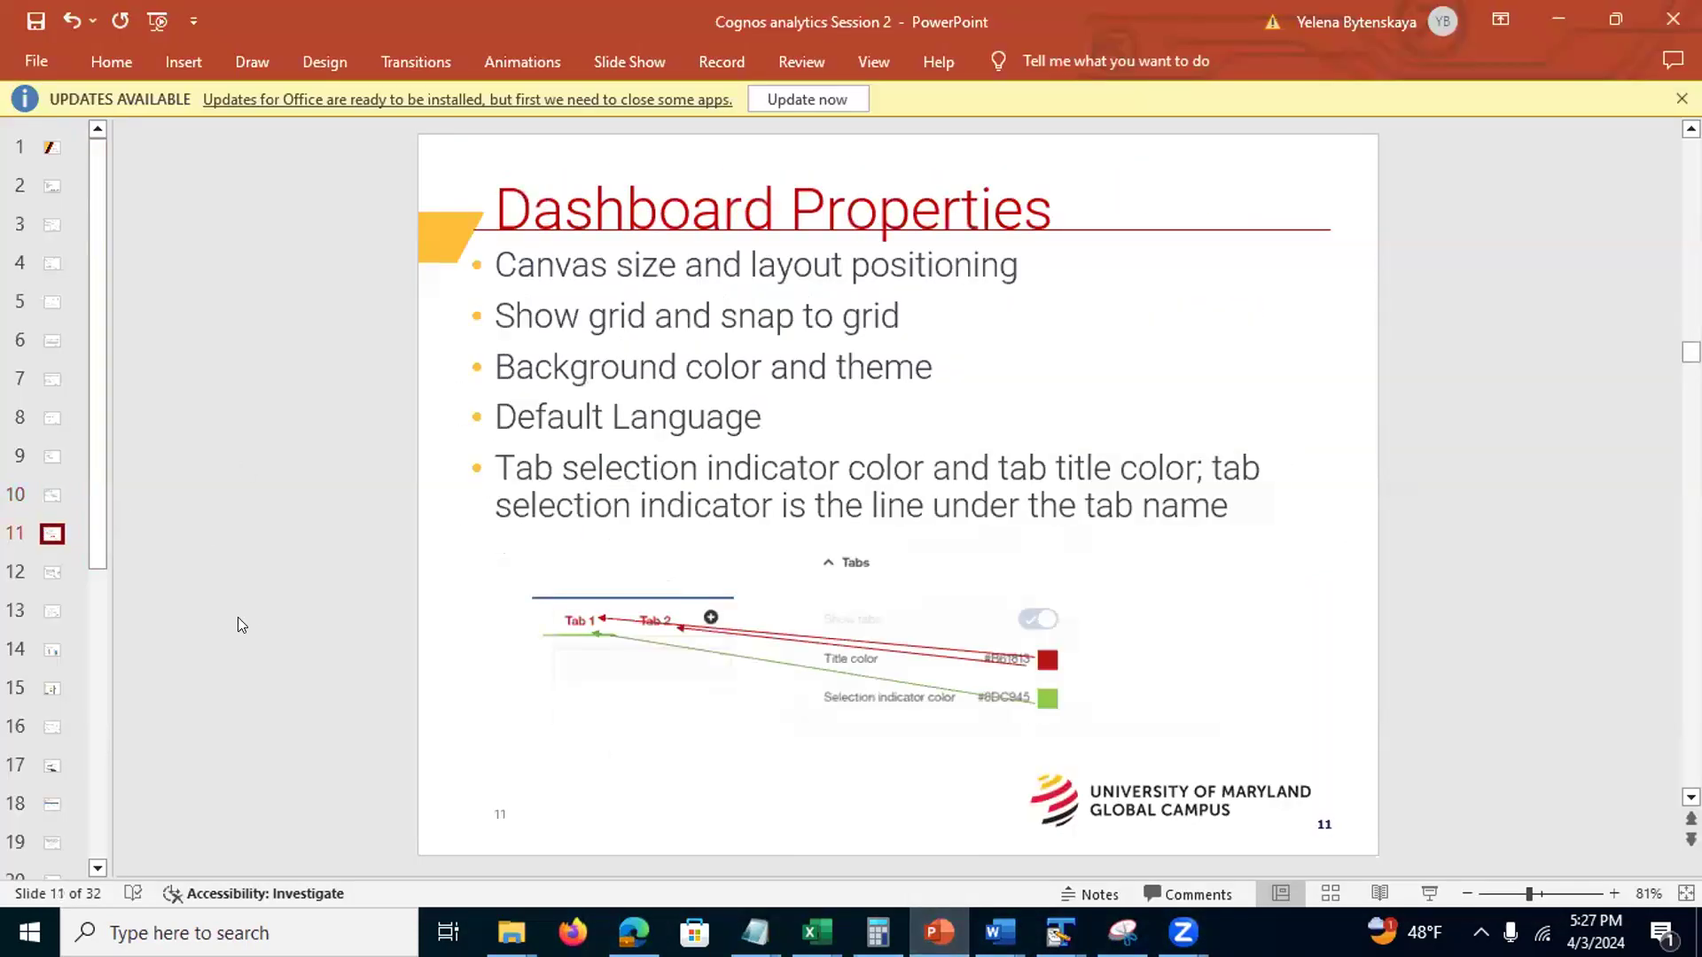
click(51, 572)
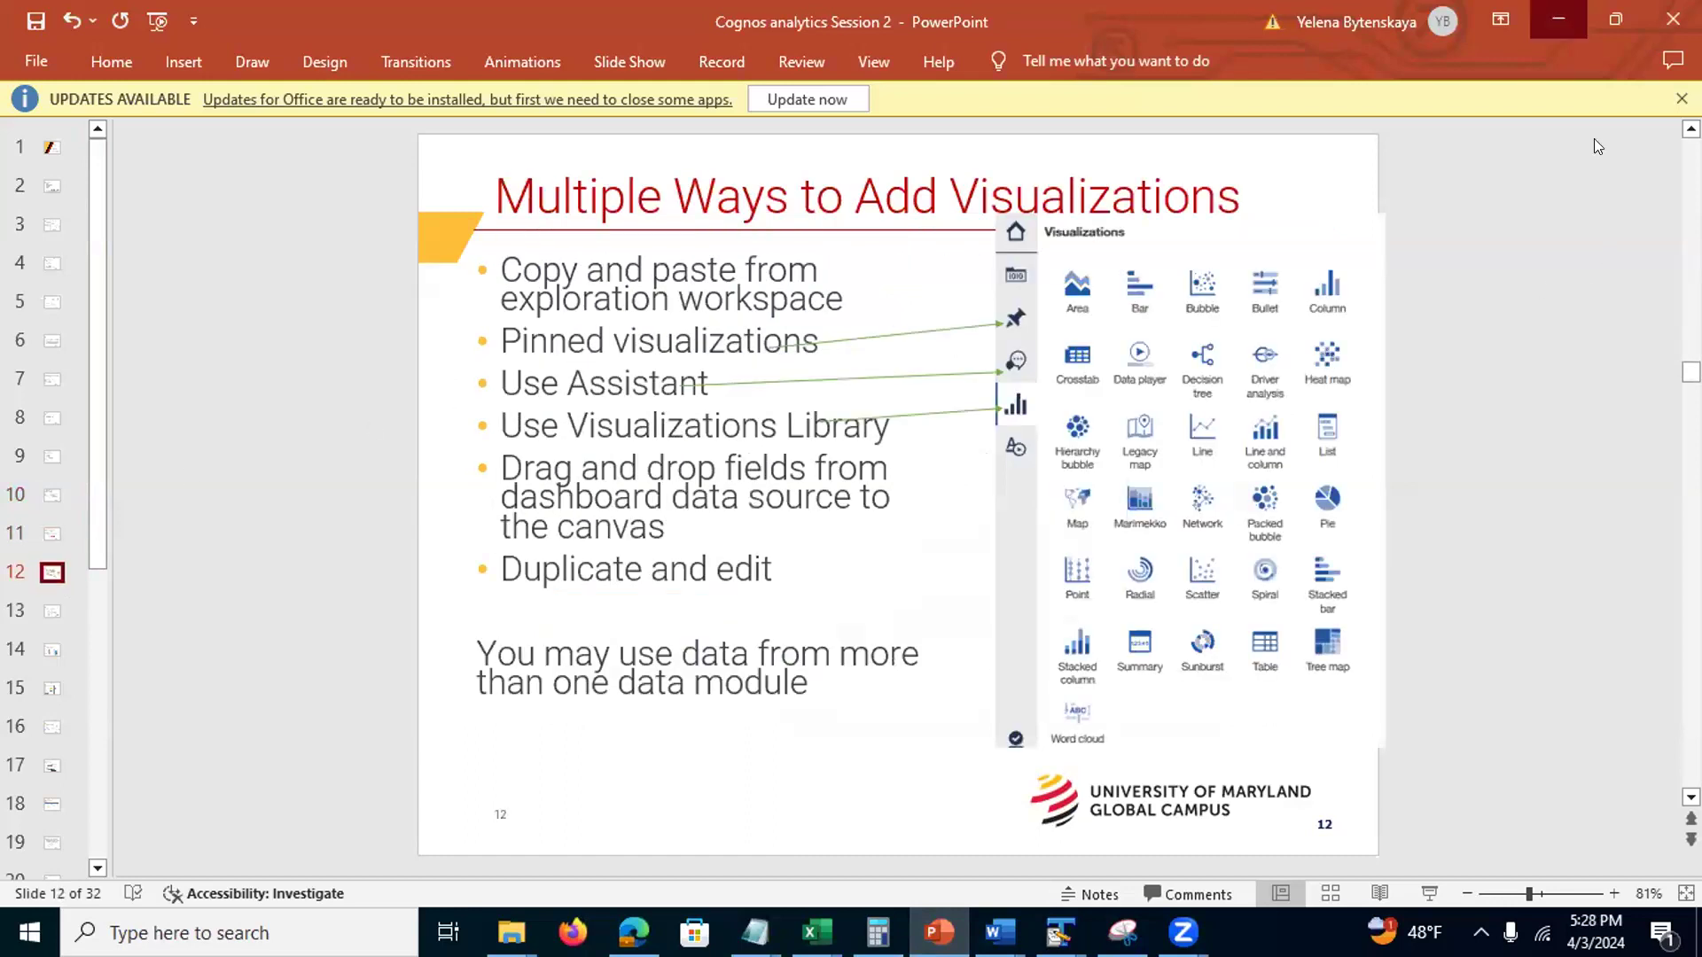
click(1558, 19)
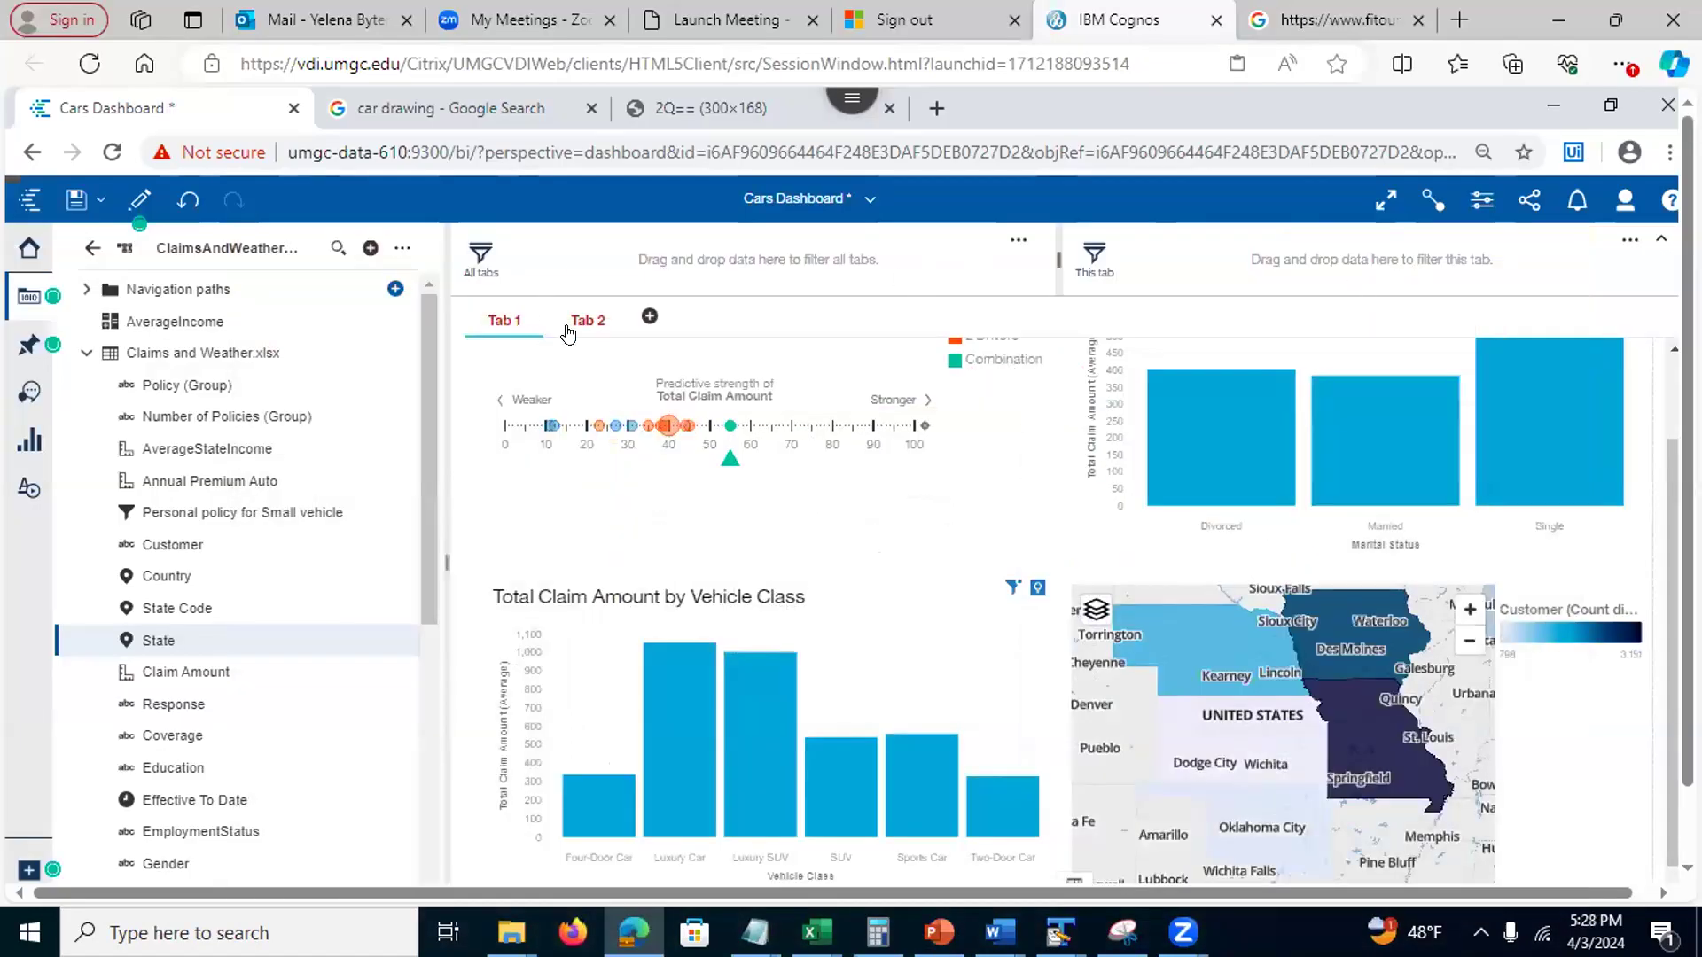
From Tab 2, add a new Tab 3 using the 2x2 four-panel template
click(587, 324)
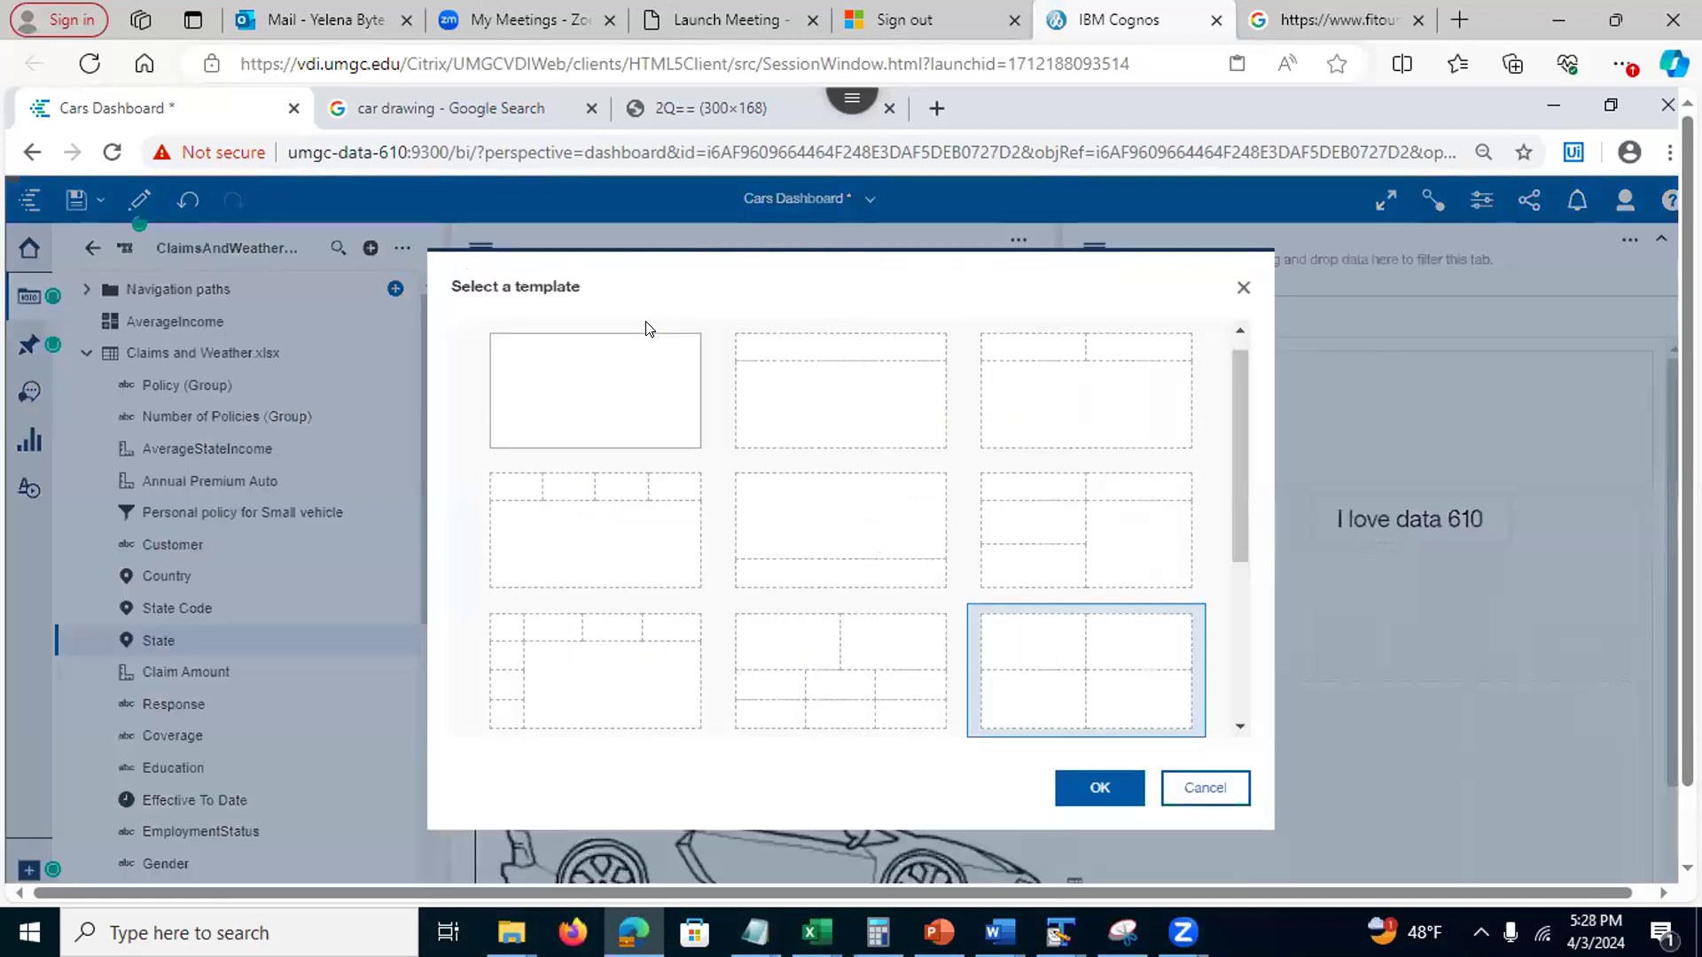
click(649, 317)
click(1090, 788)
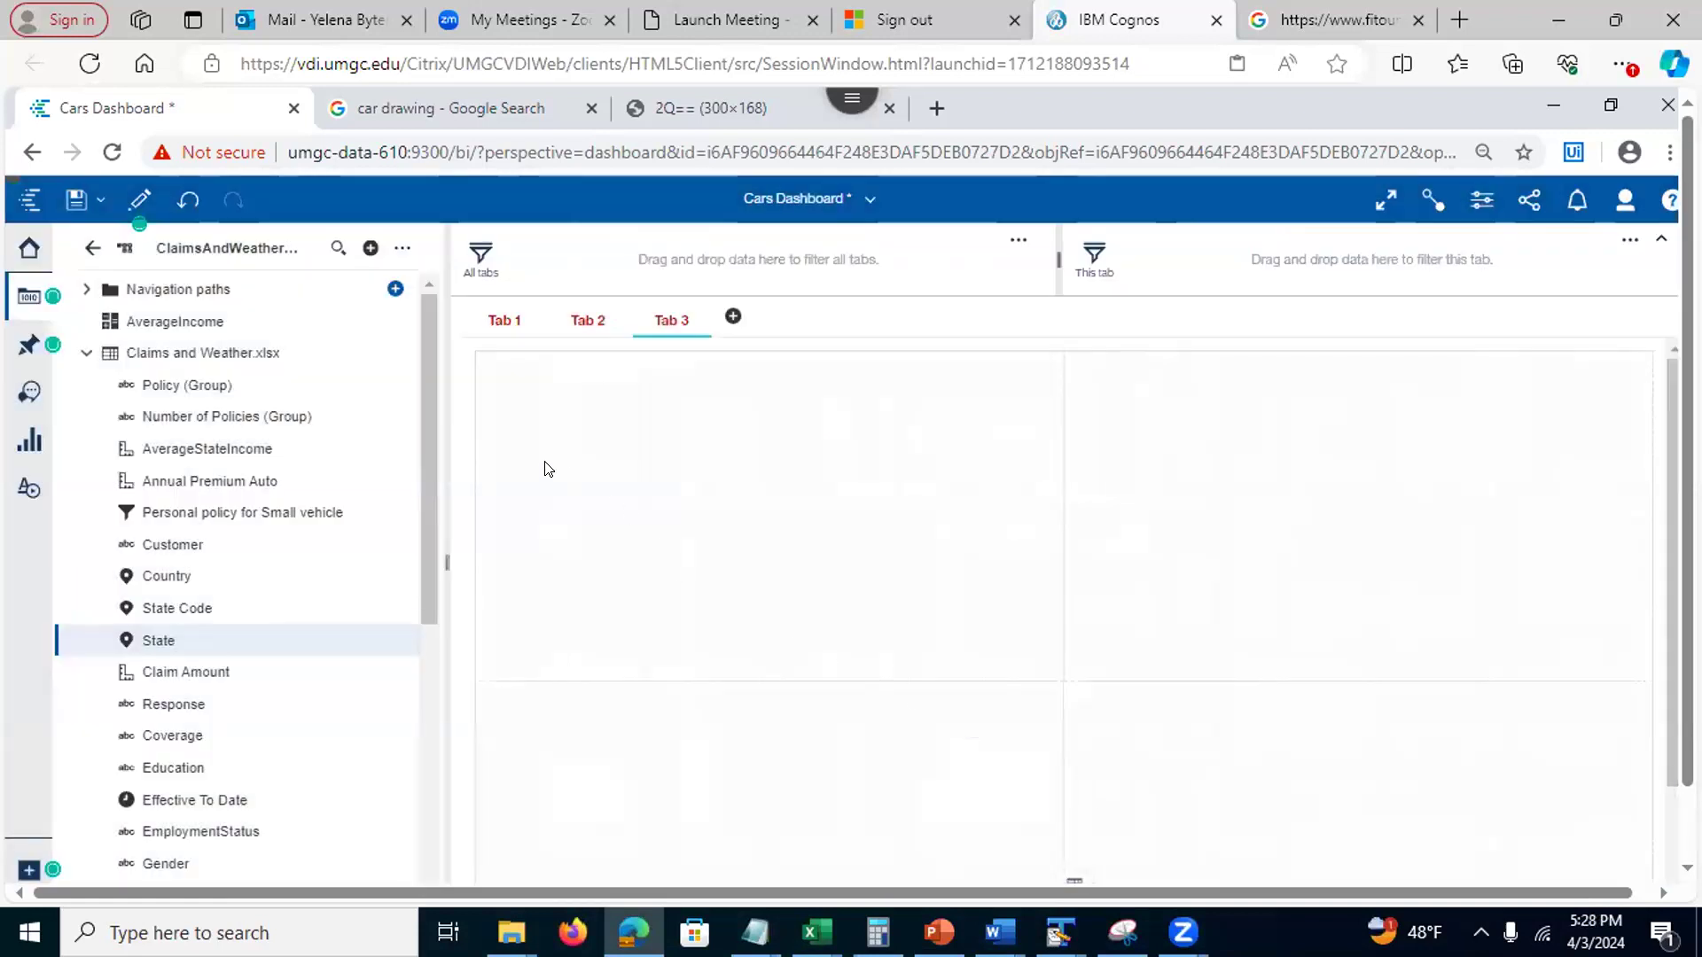
click(23, 393)
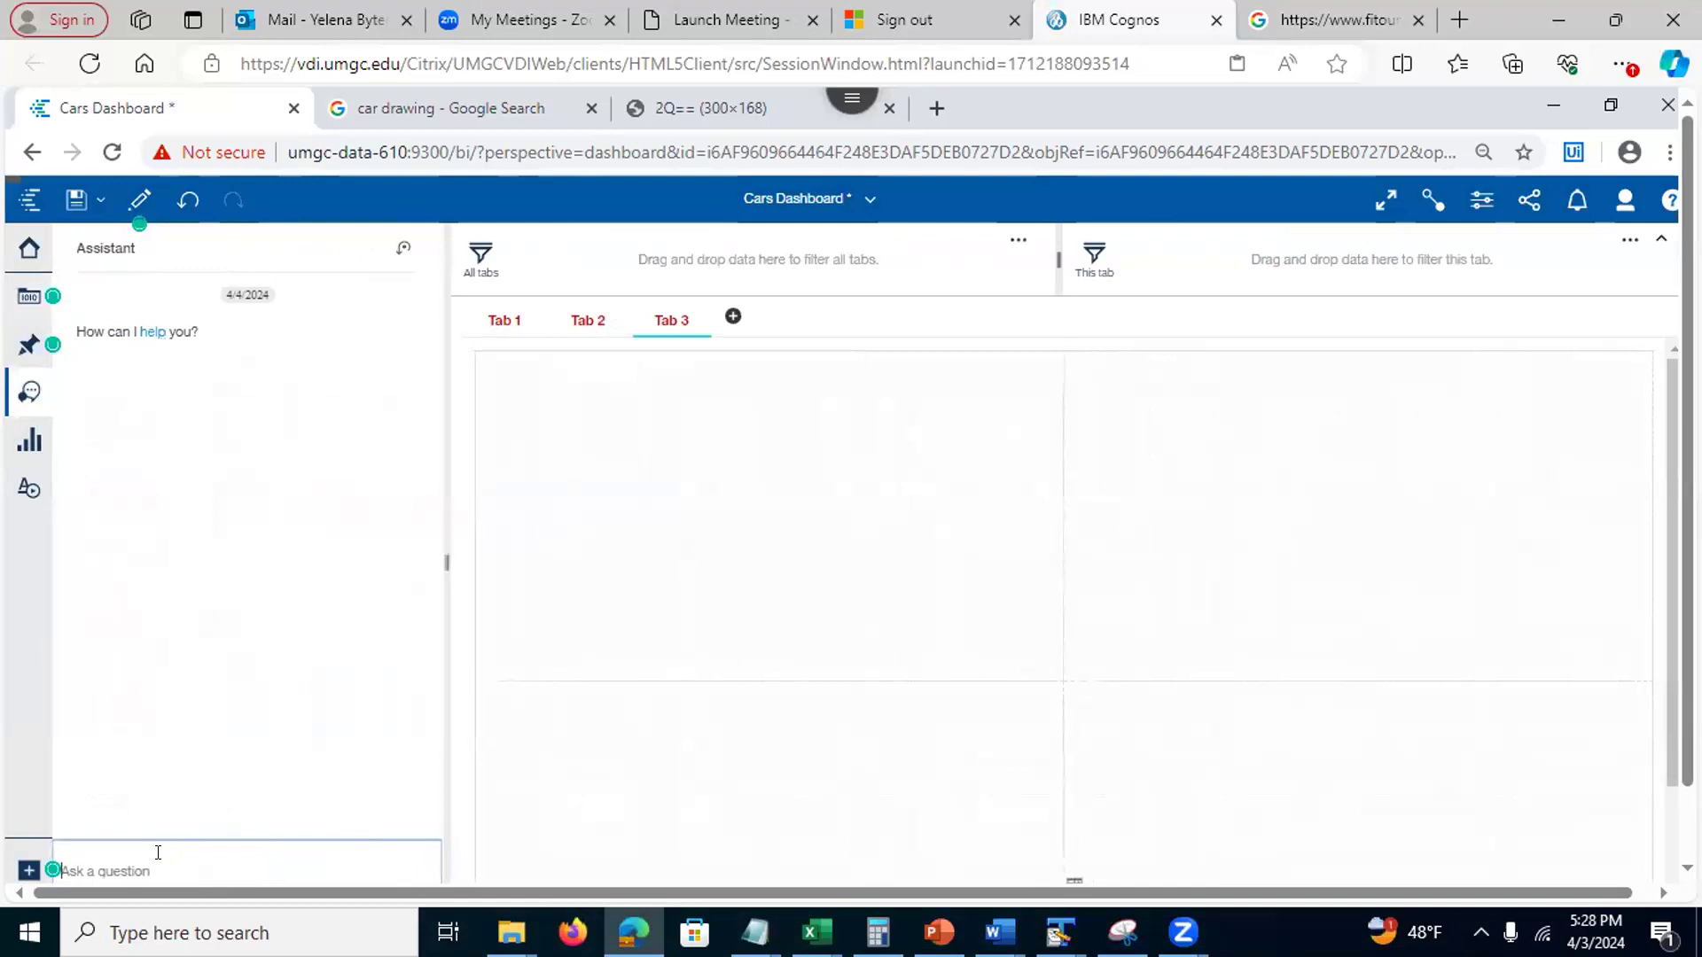
Ask the Assistant about the data and list the ClaimsAndWeatherDataModule columns
text(data)
key(Return)
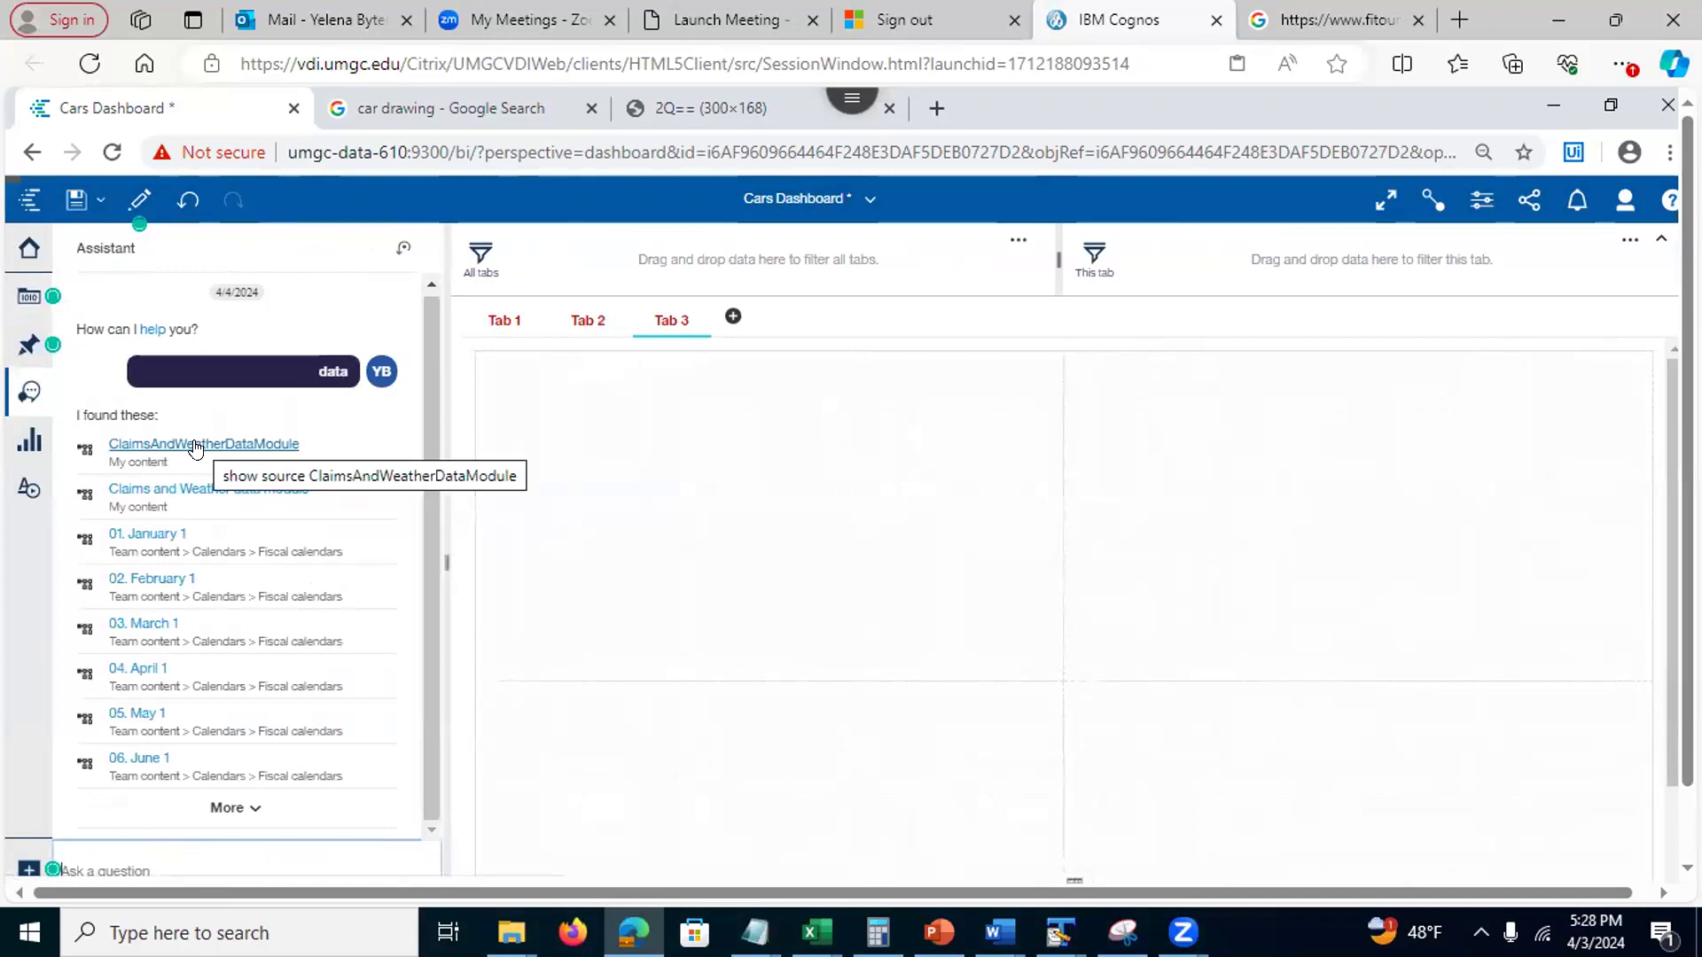
click(213, 490)
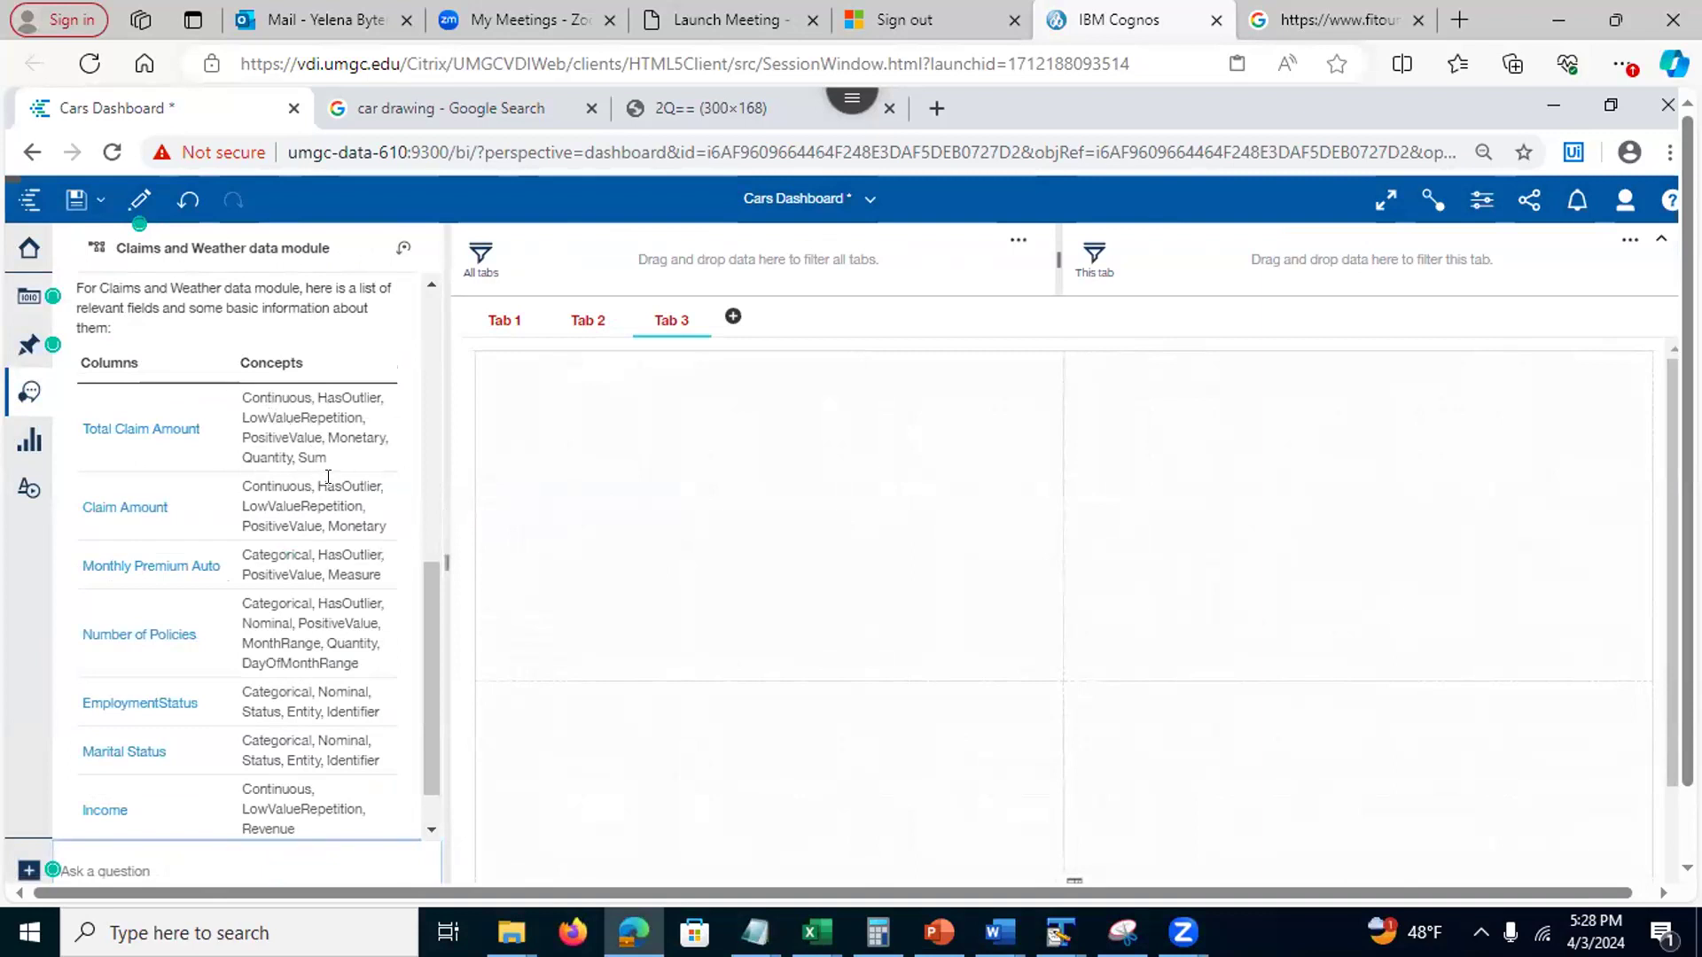
scroll(425, 766, down, 2)
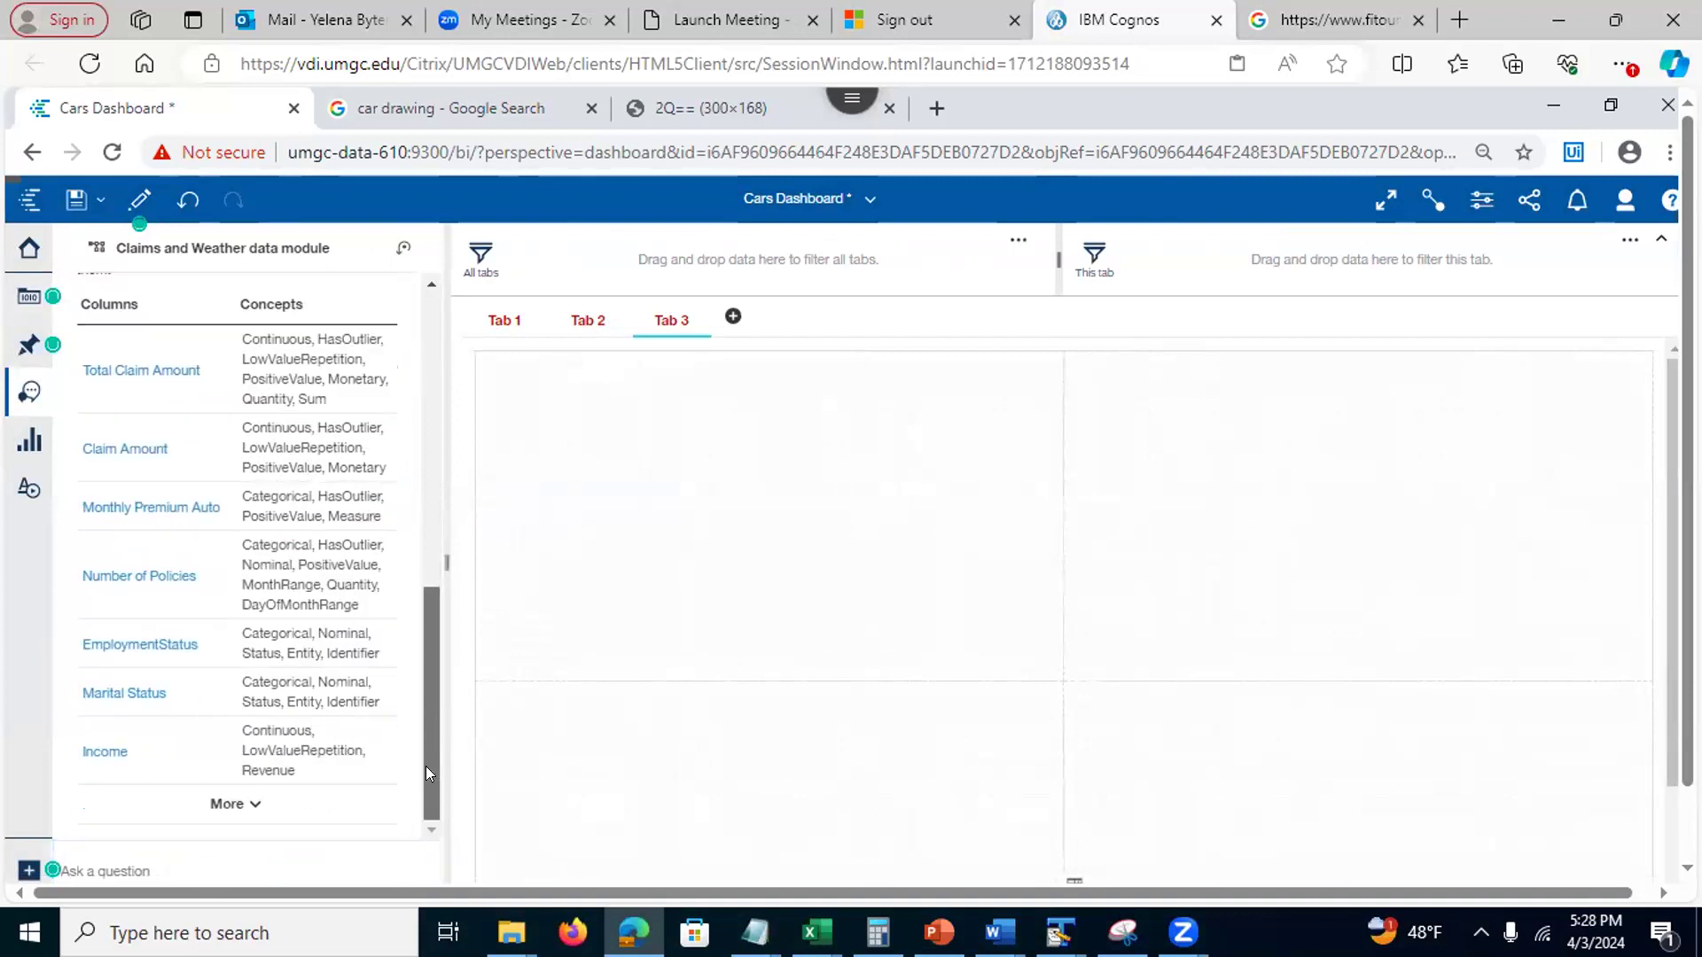
click(227, 803)
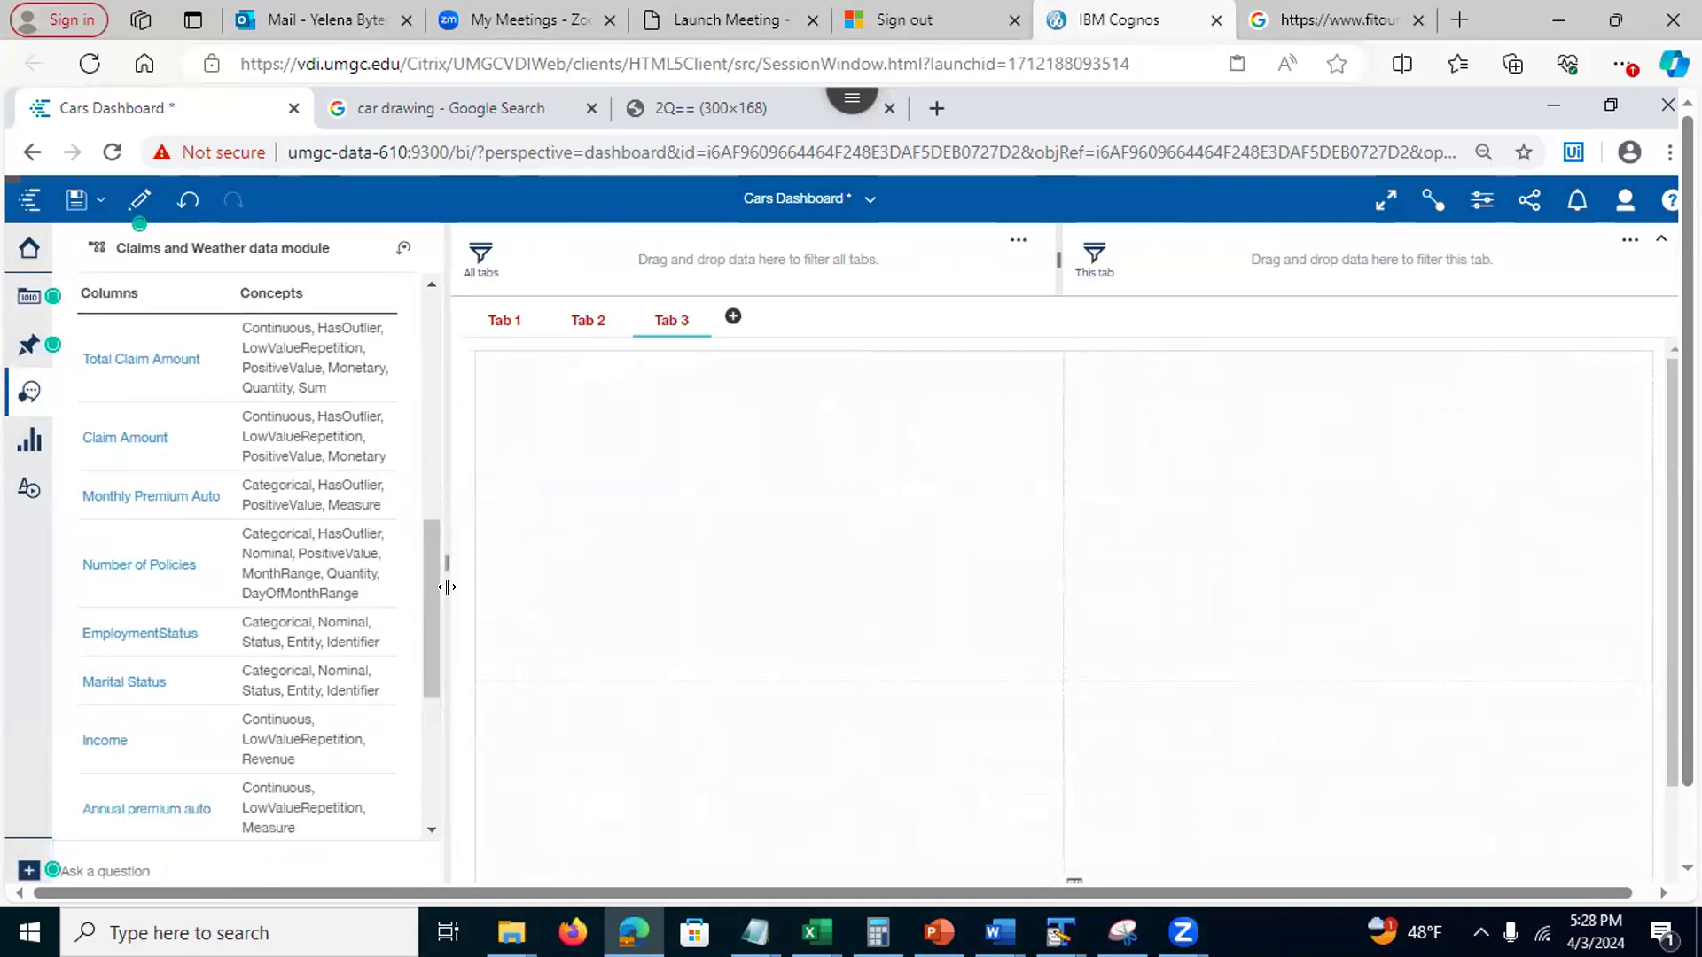
drag(422, 646, 430, 799)
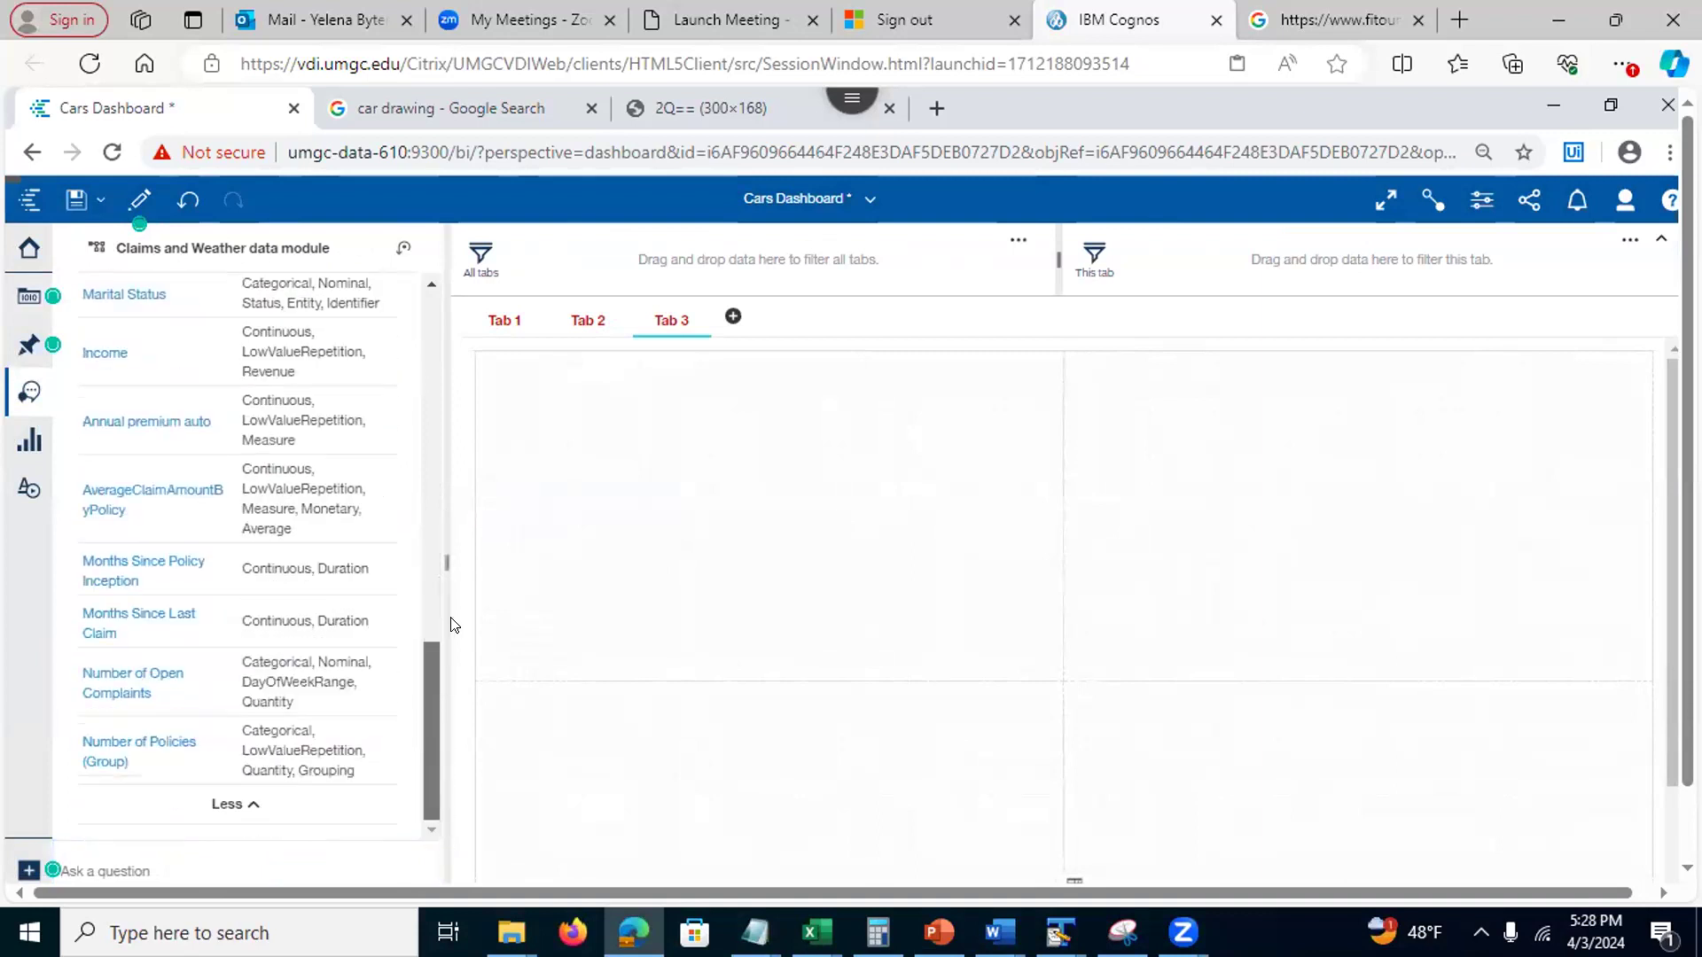
scroll(460, 587, up, 5)
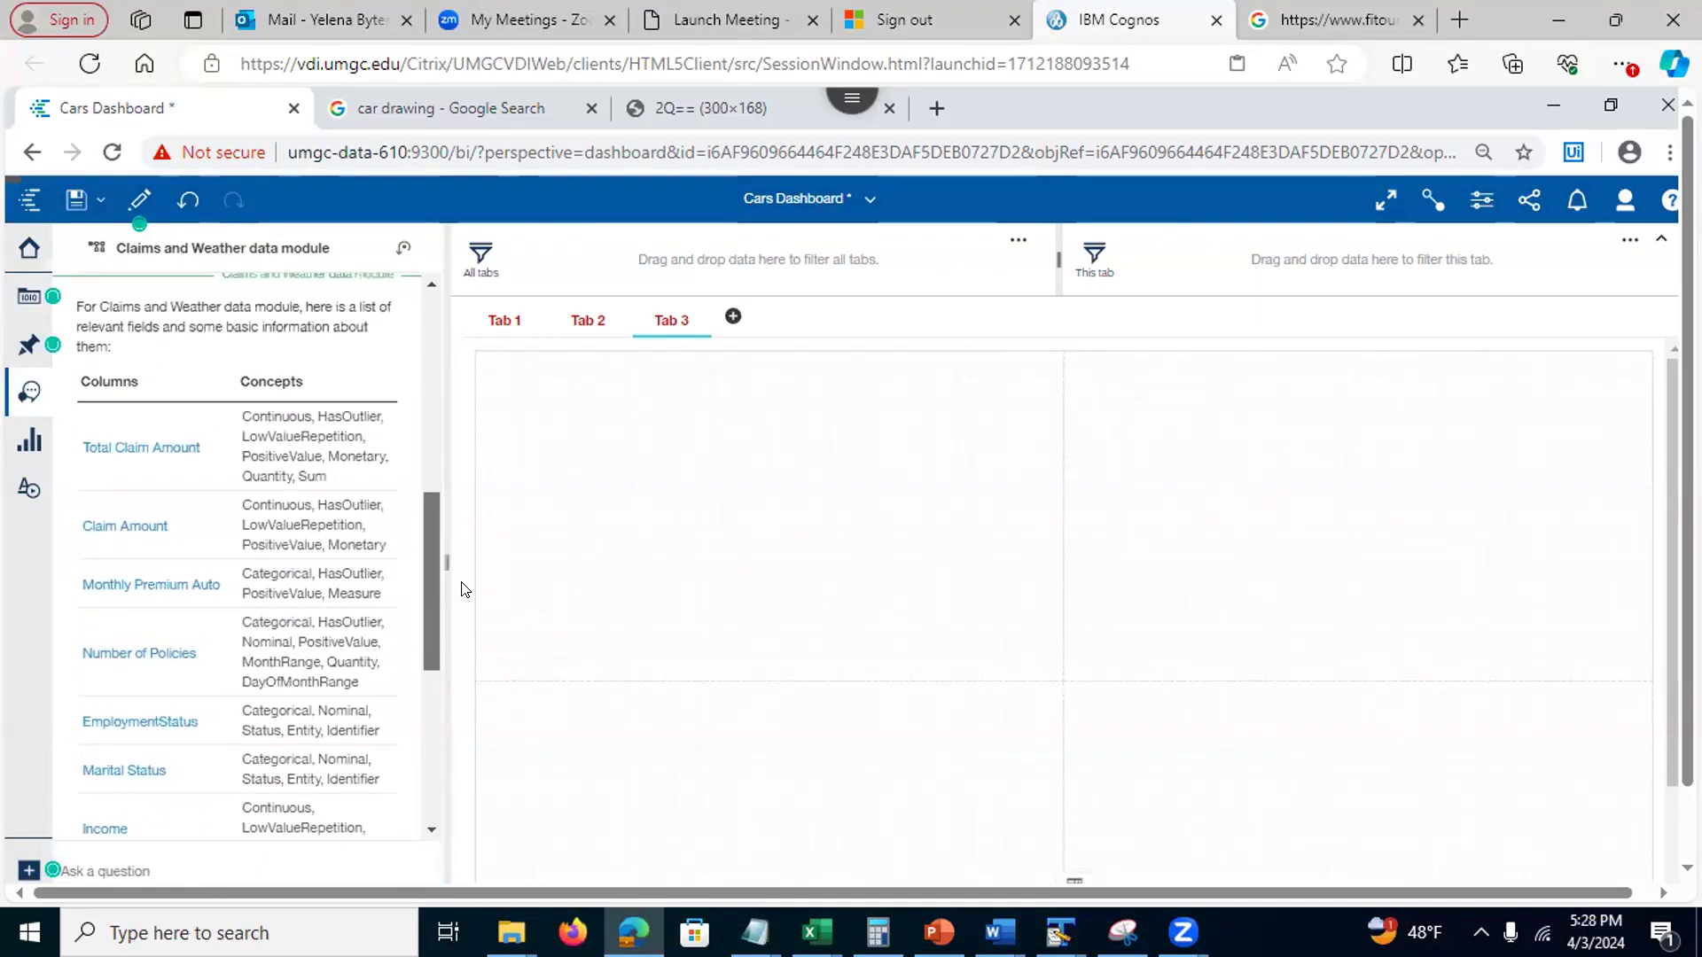
Get the Assistant's Total Claim Amount by Marital Status suggestion as a vertical column chart
click(148, 458)
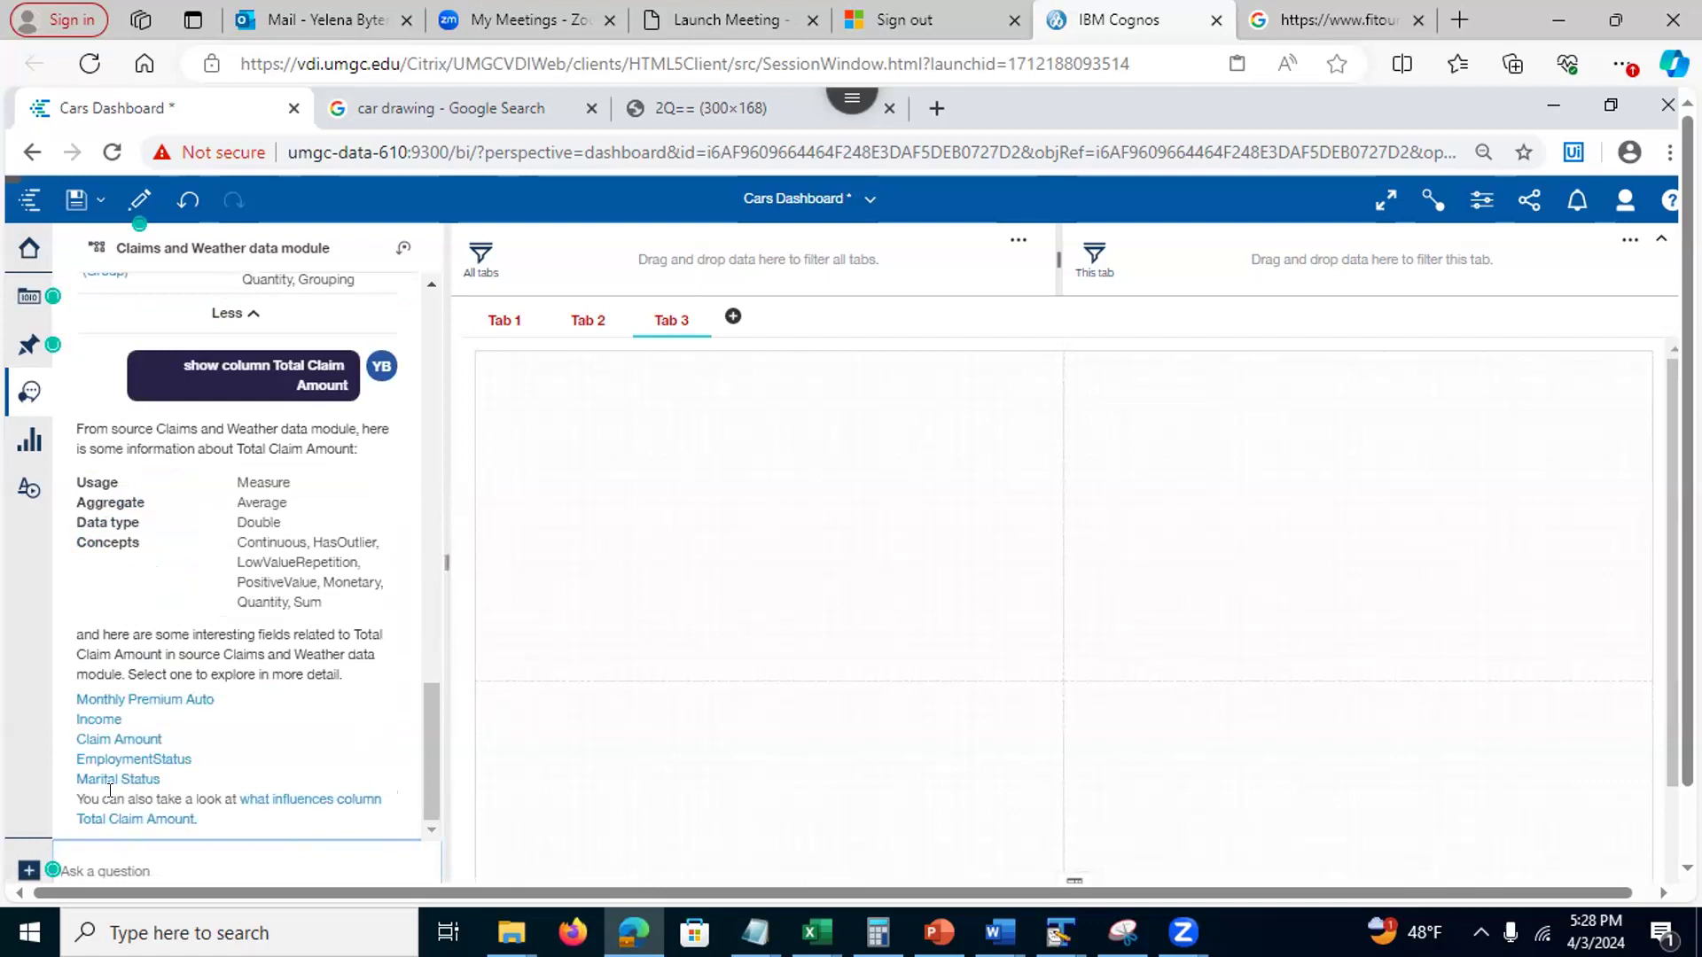
click(287, 802)
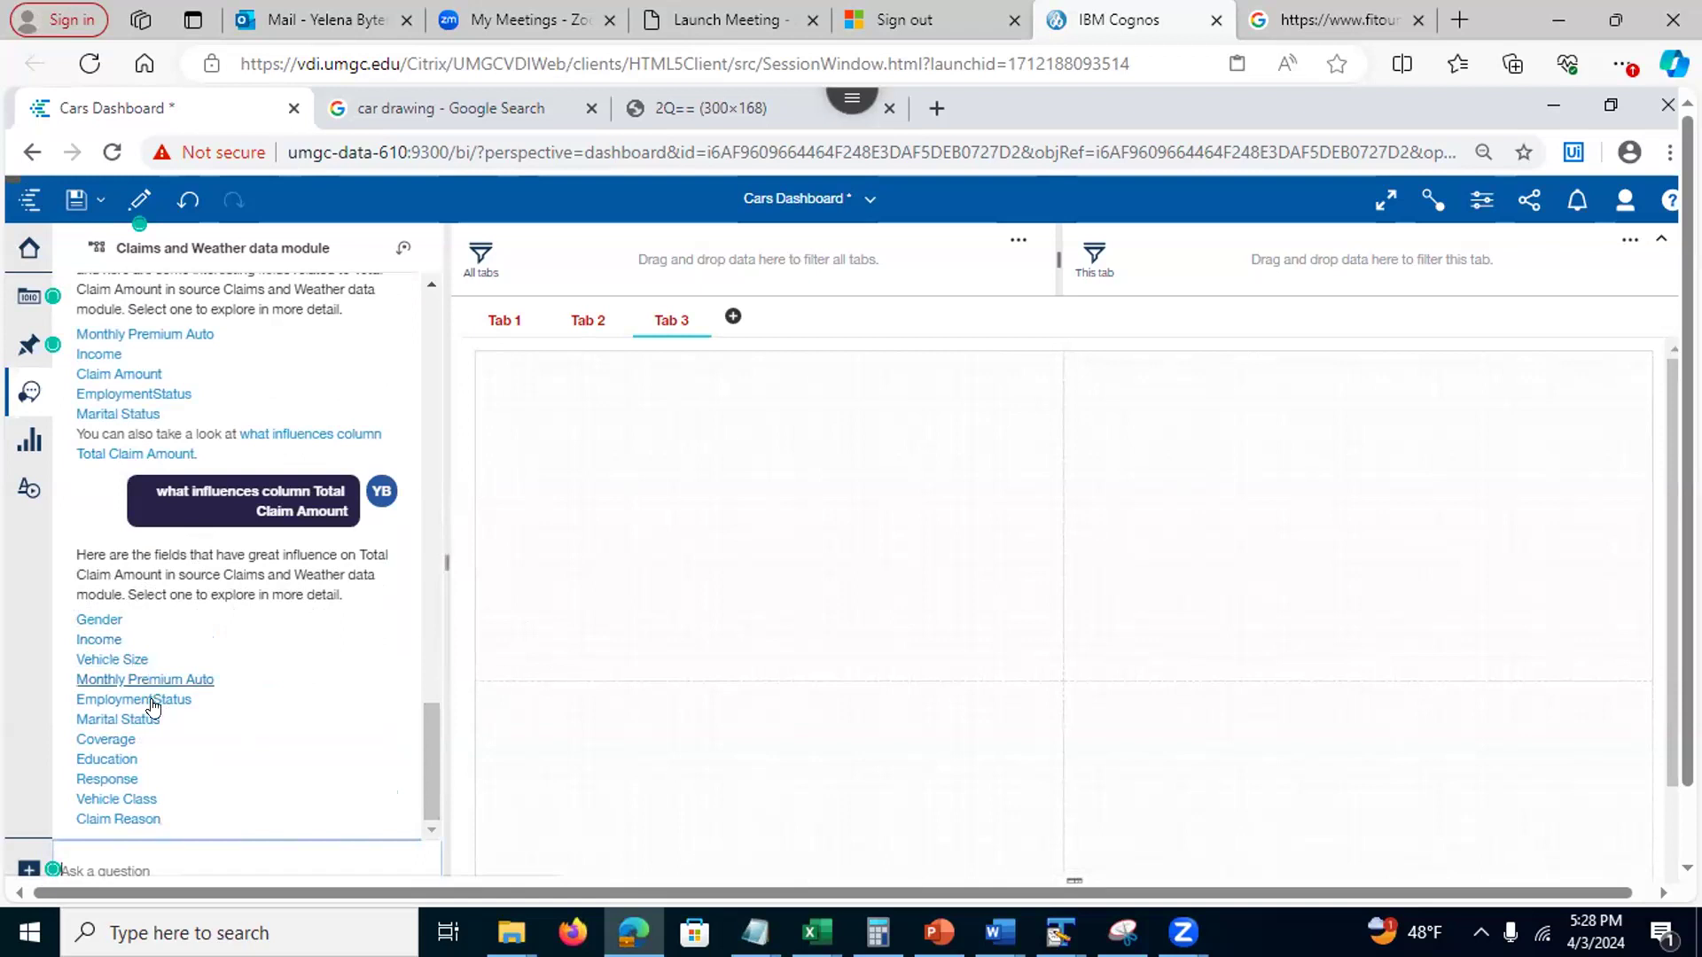
click(138, 719)
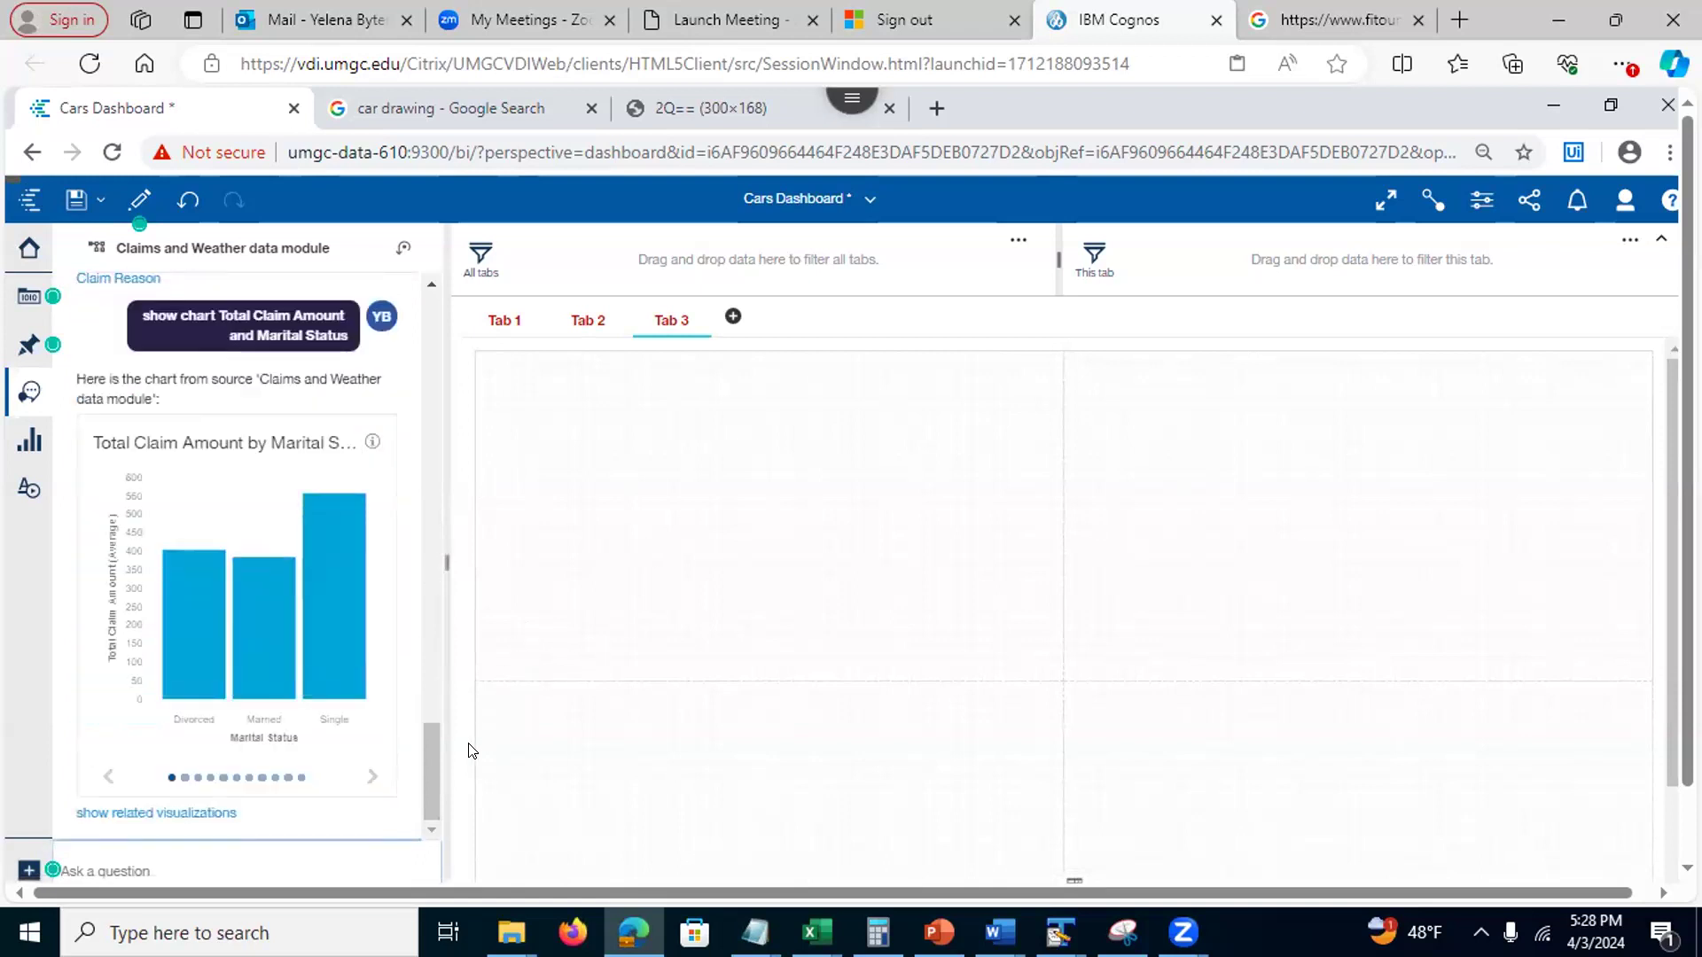
click(372, 777)
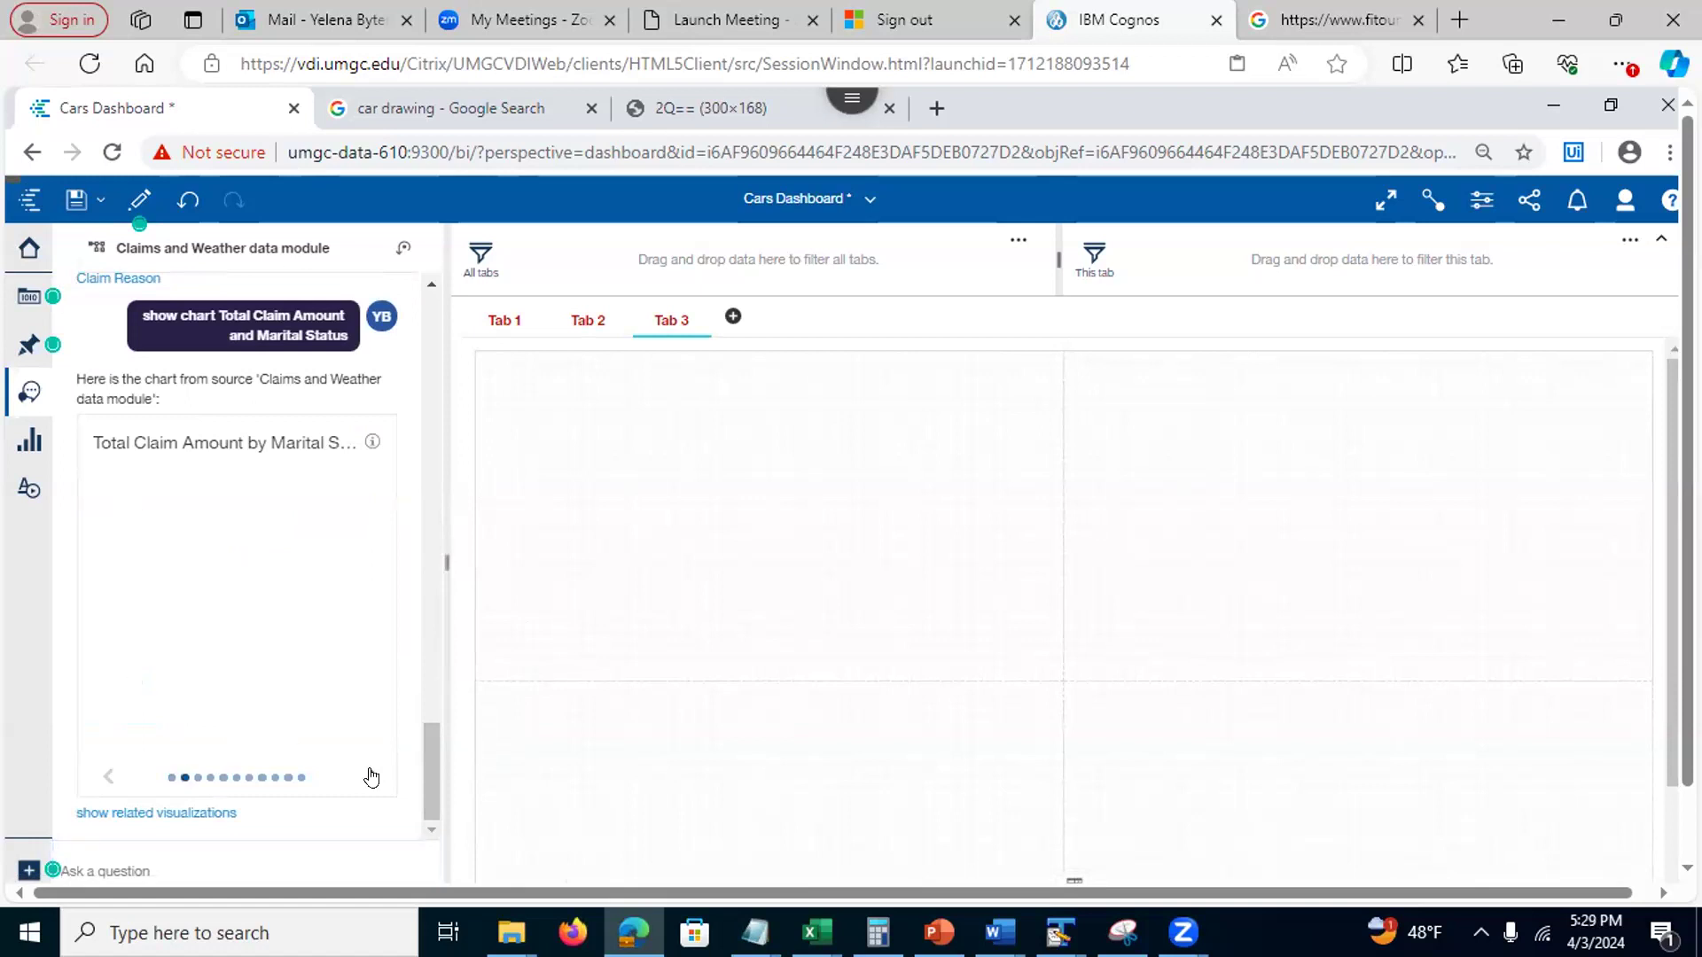
click(370, 777)
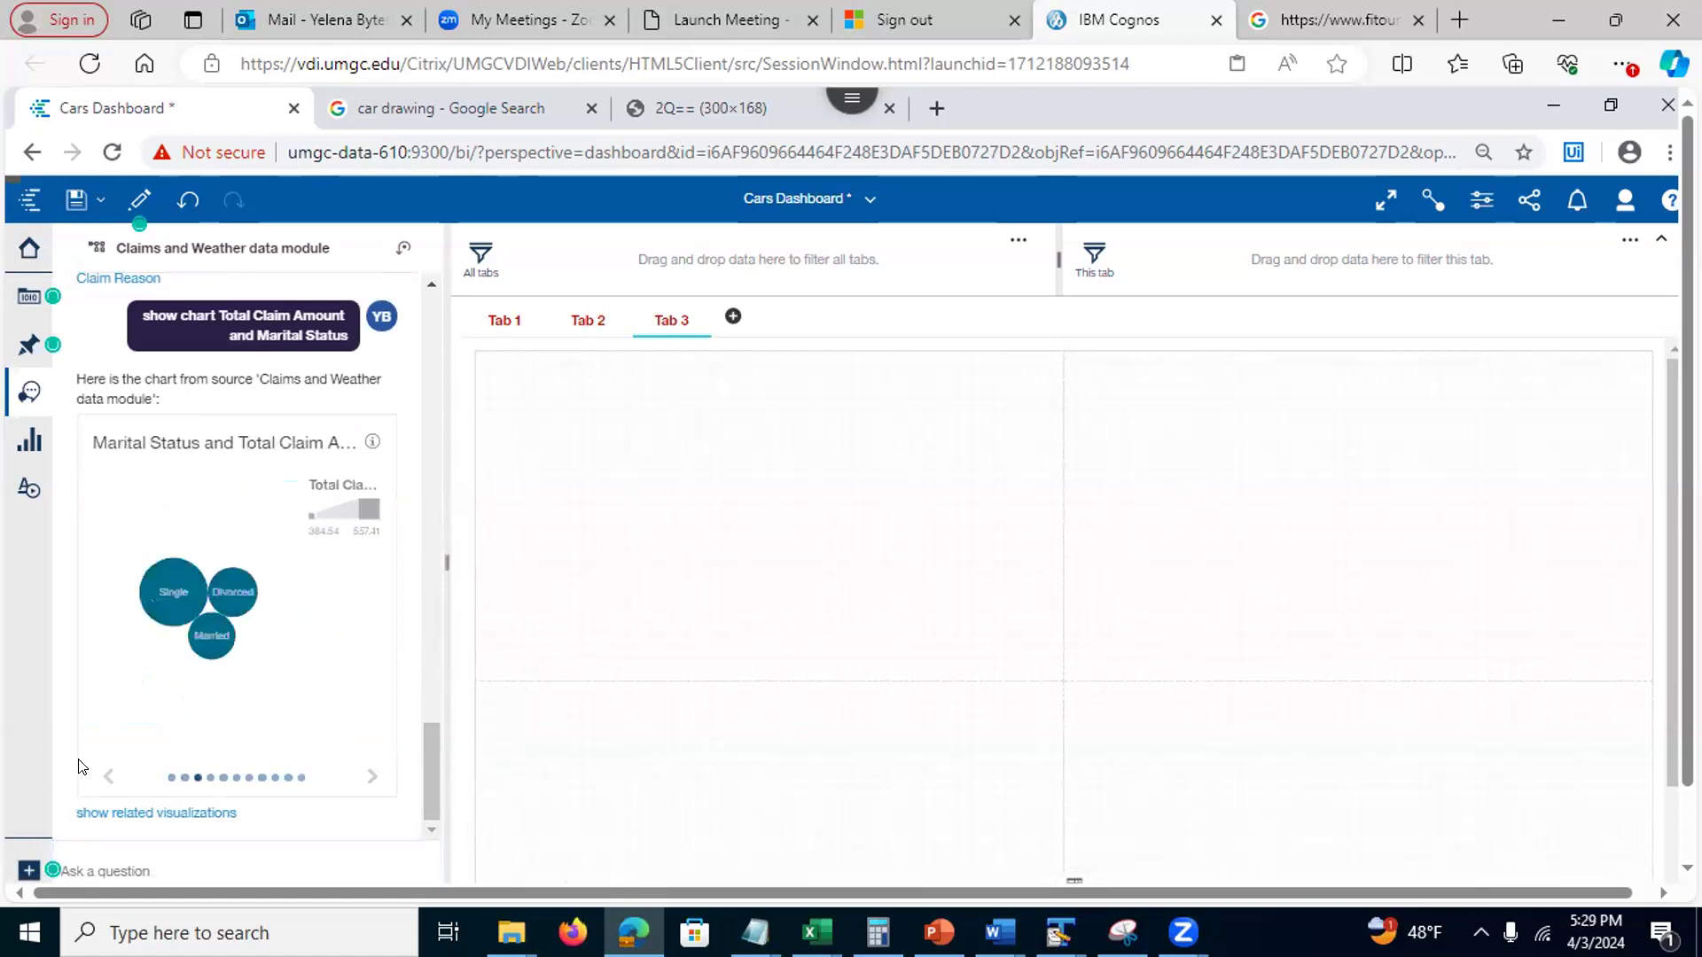
click(109, 778)
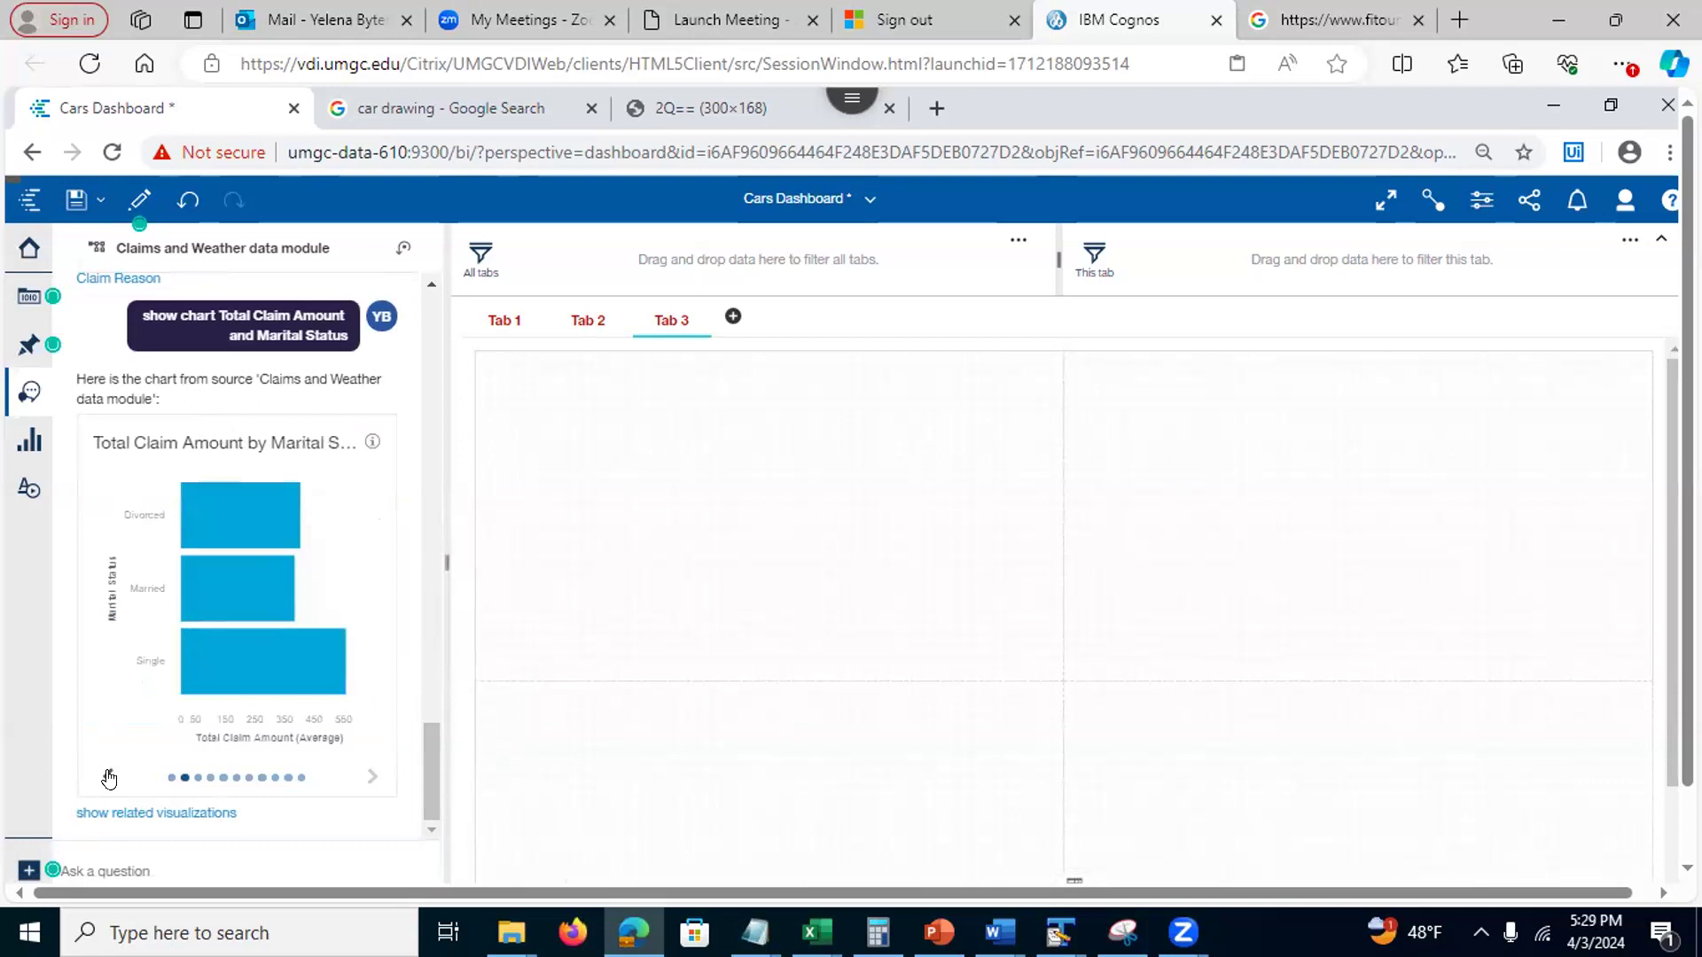
click(109, 778)
Place the column chart in Tab 3's top-left panel
drag(238, 583, 762, 510)
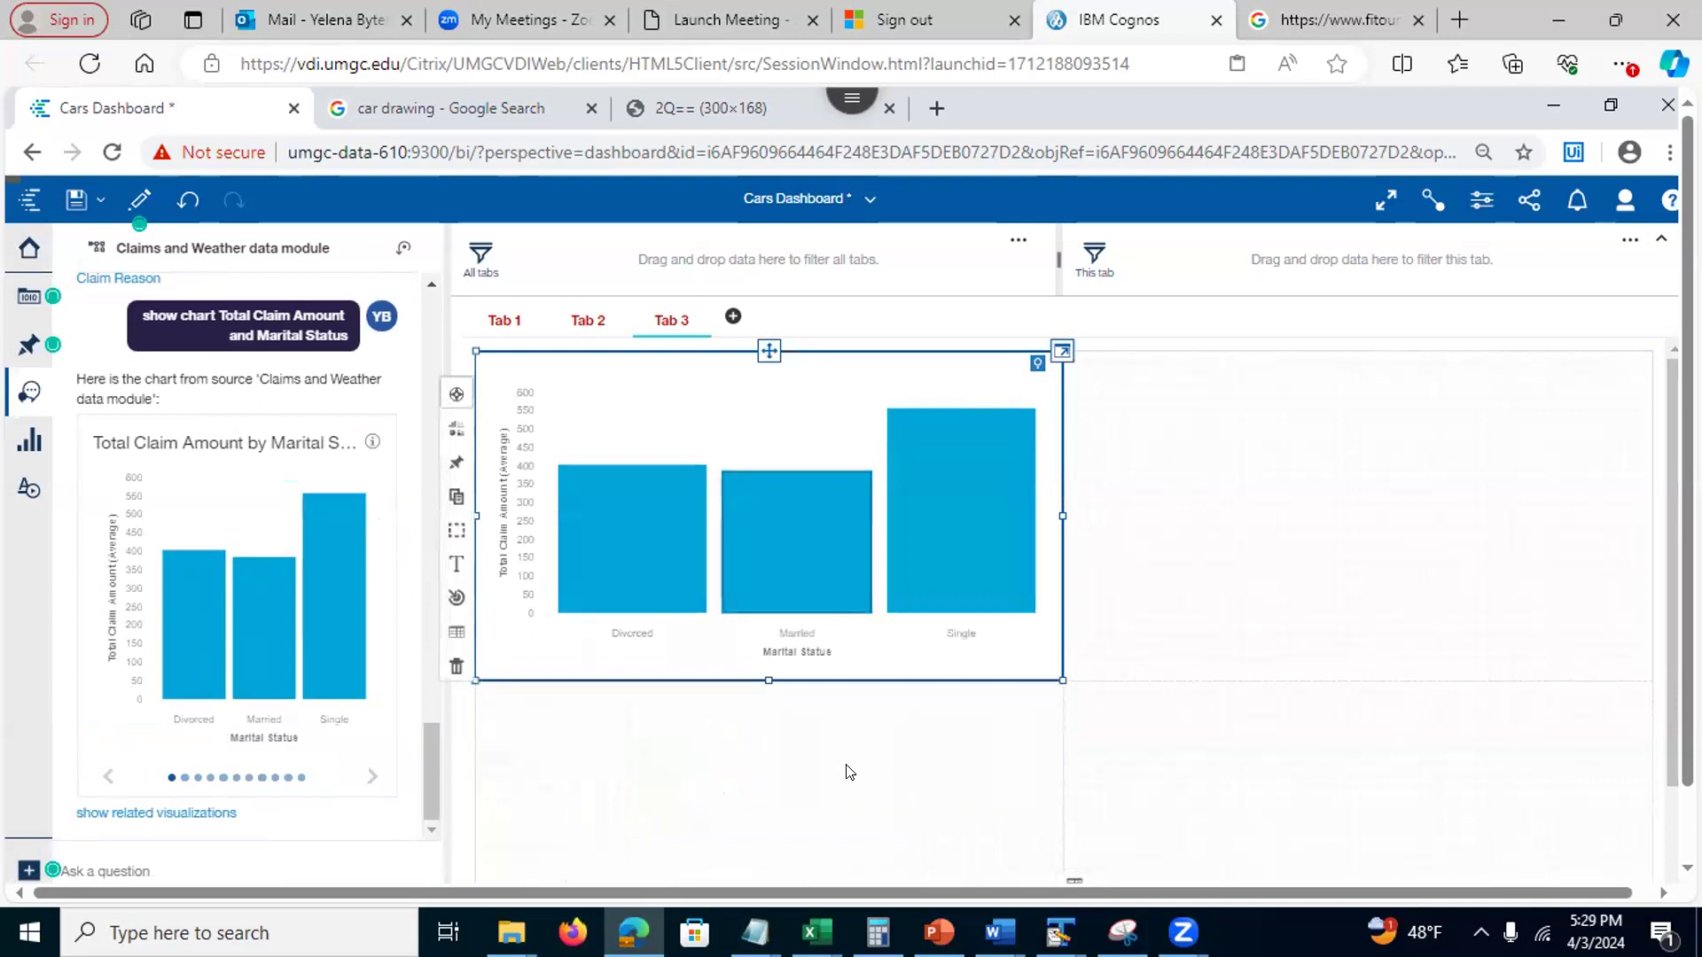
click(847, 768)
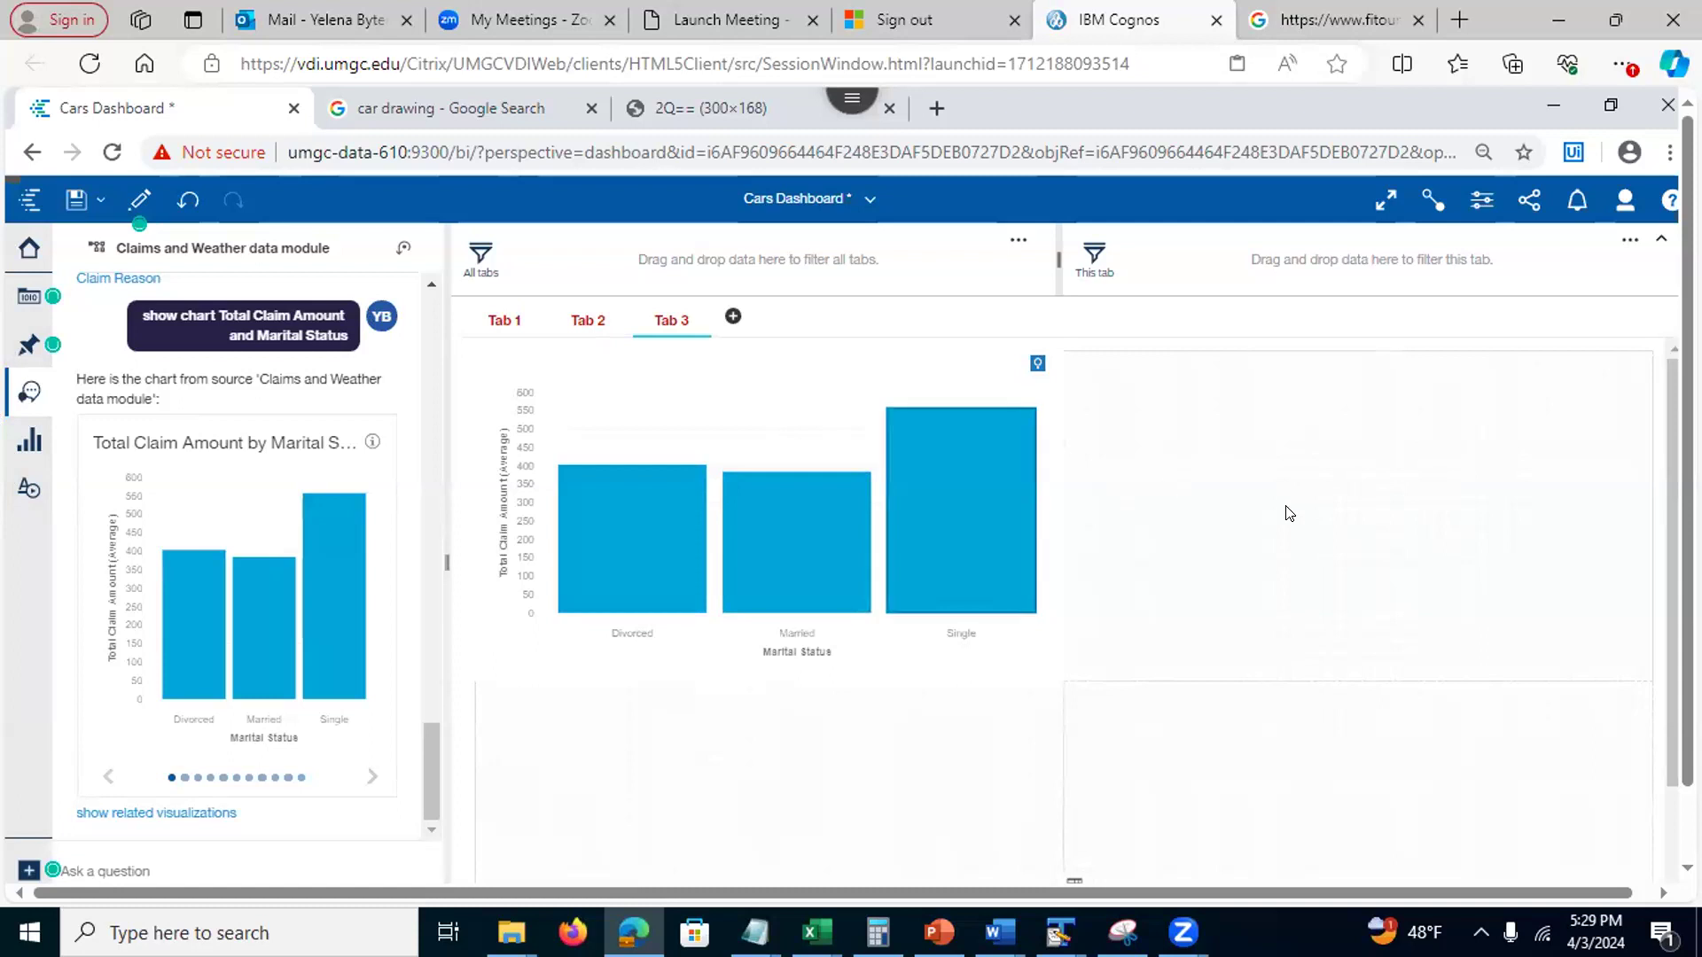
click(1038, 467)
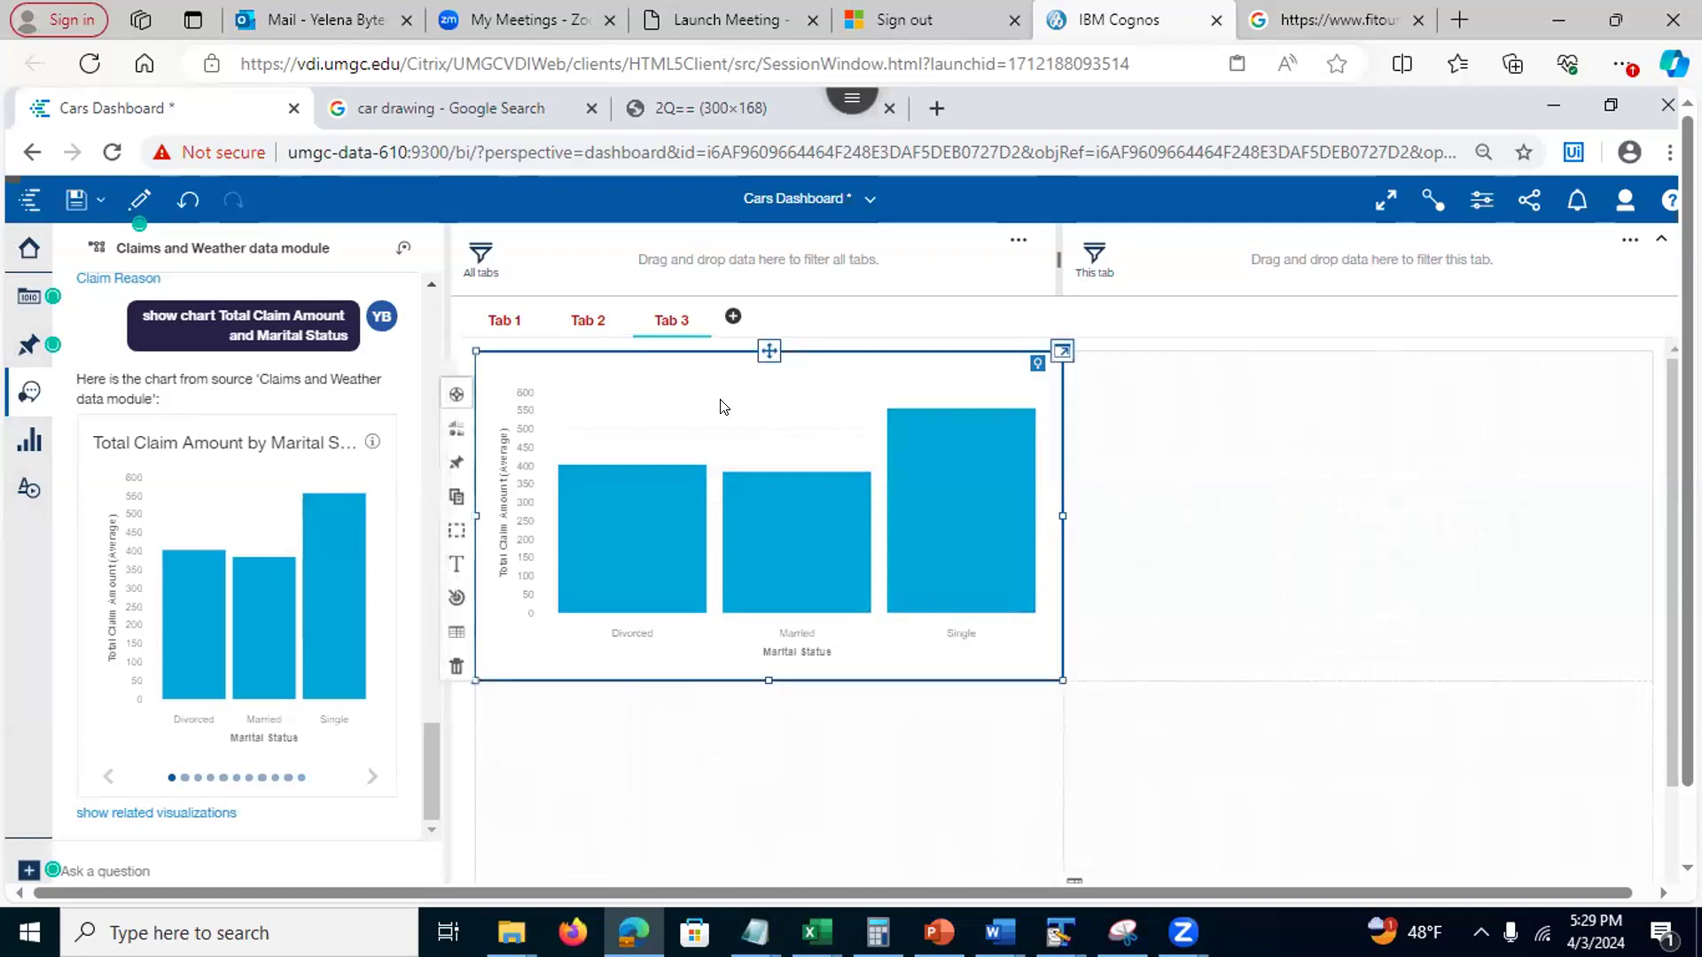
Duplicate the Marital Status chart, move the copy to the top-right panel, and open it for editing
click(455, 497)
click(1059, 550)
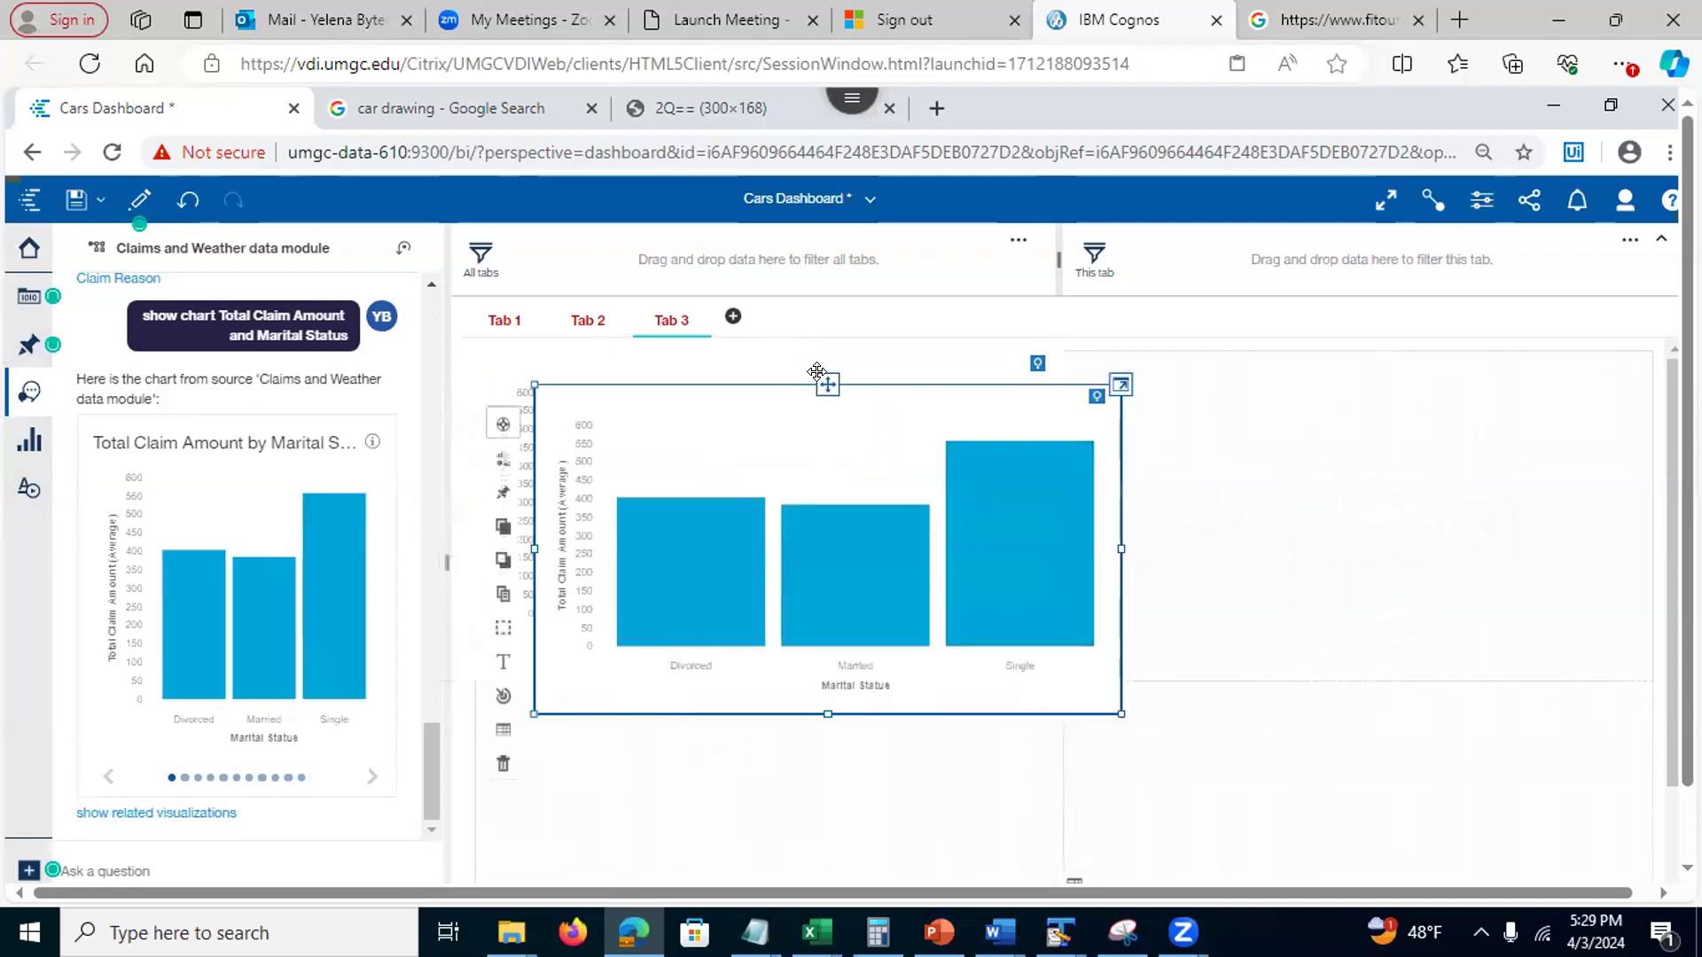
drag(1109, 418, 1347, 514)
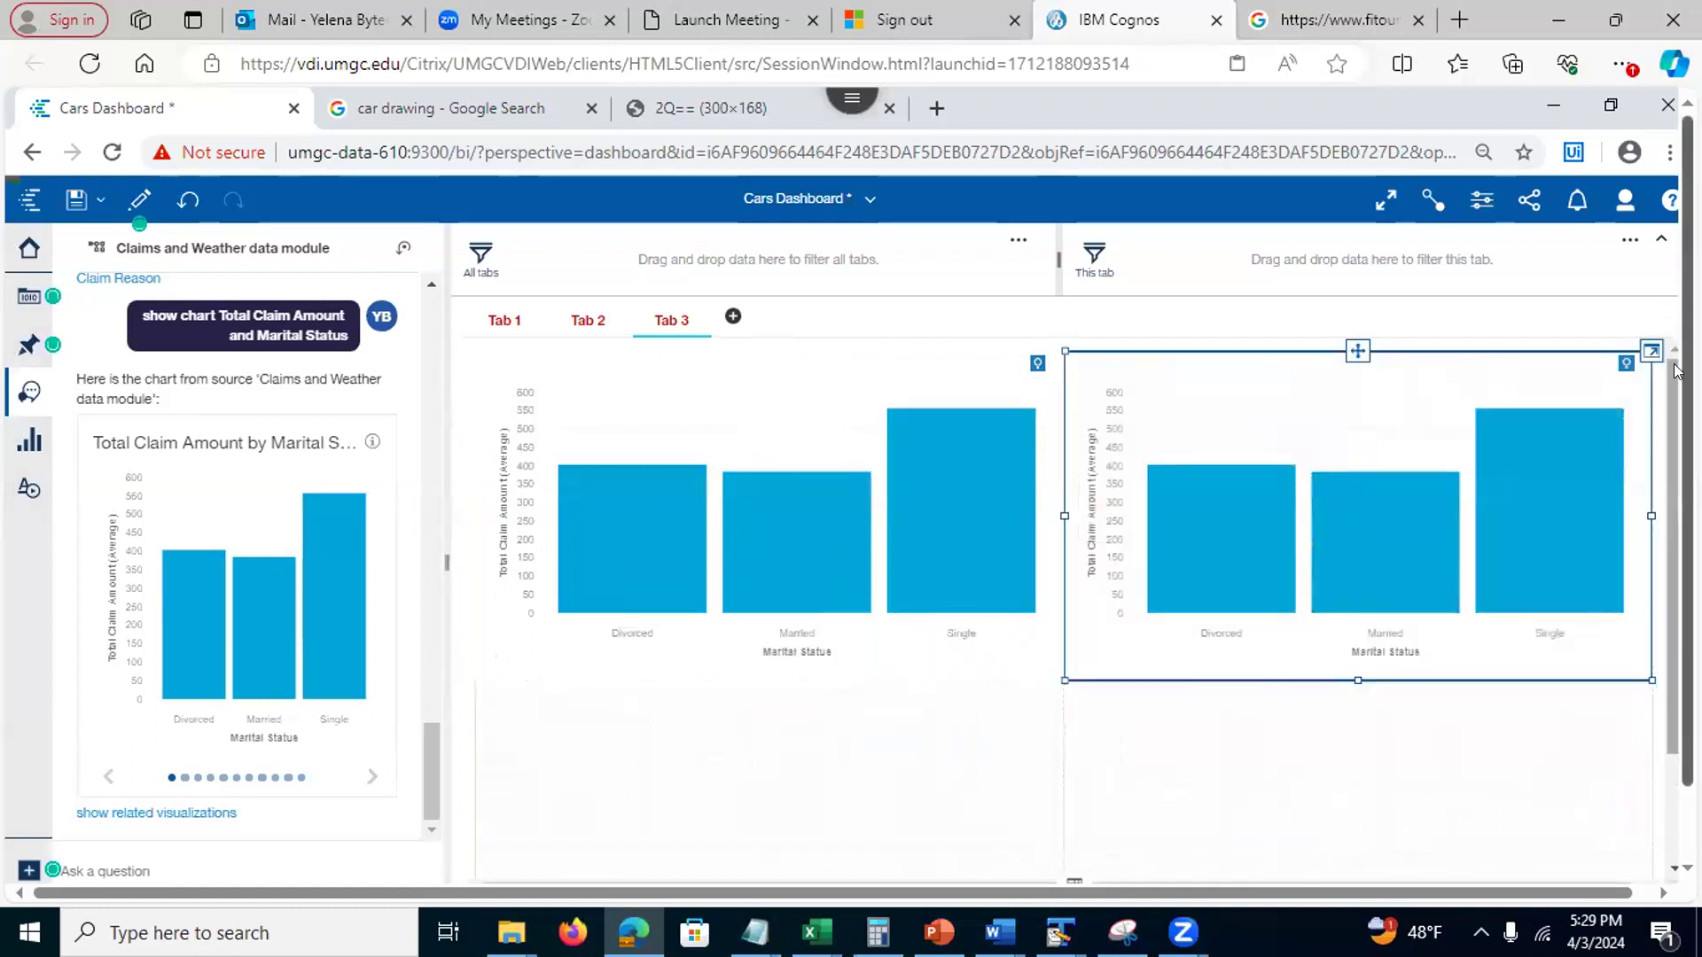
drag(1528, 389, 1530, 377)
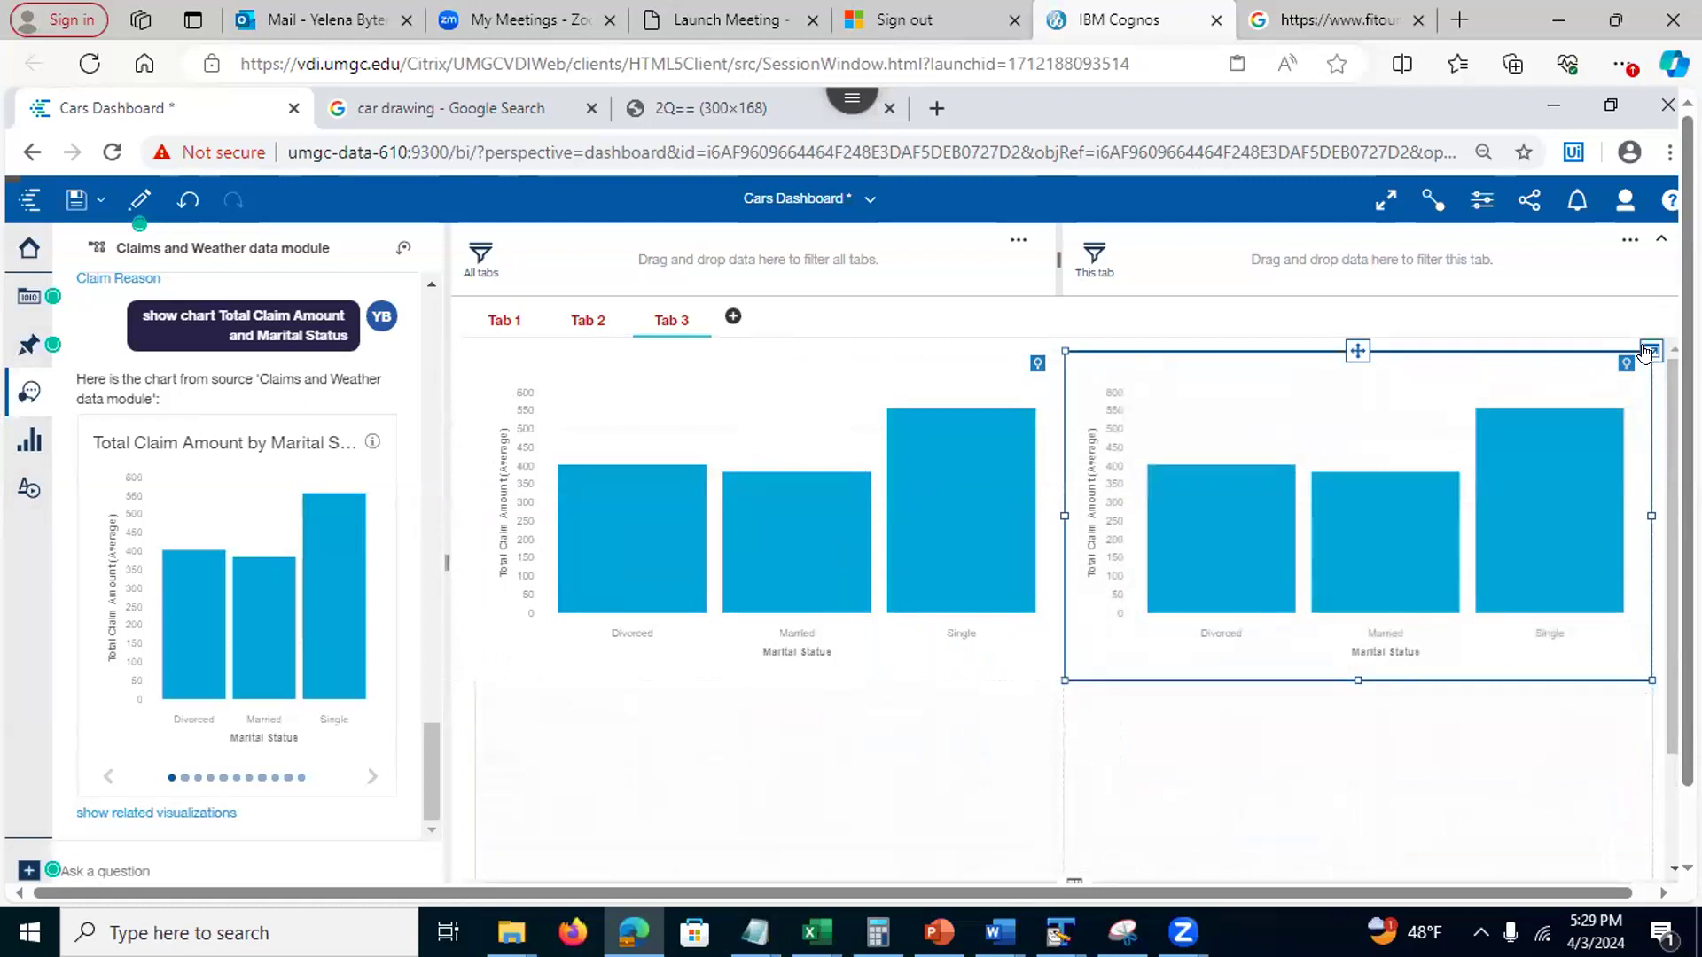
click(1647, 350)
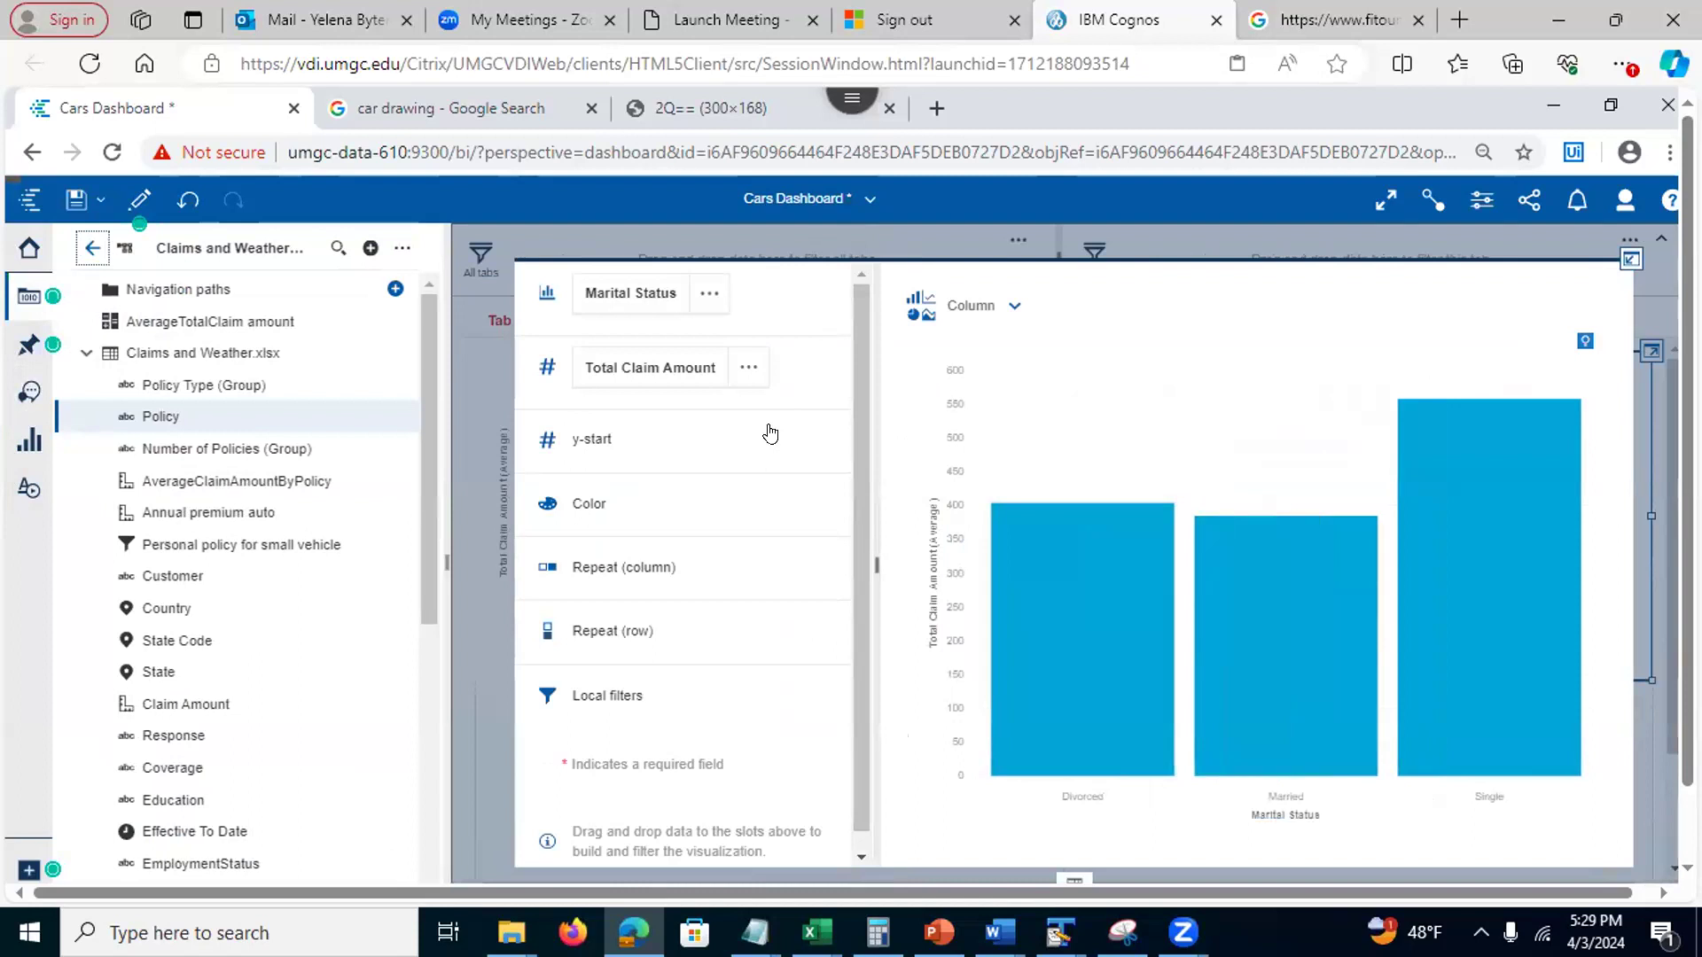
Swap Marital Status for Policy Type (Group) as the bars of the duplicated average-claim chart, discarding a trial with Policy
click(709, 292)
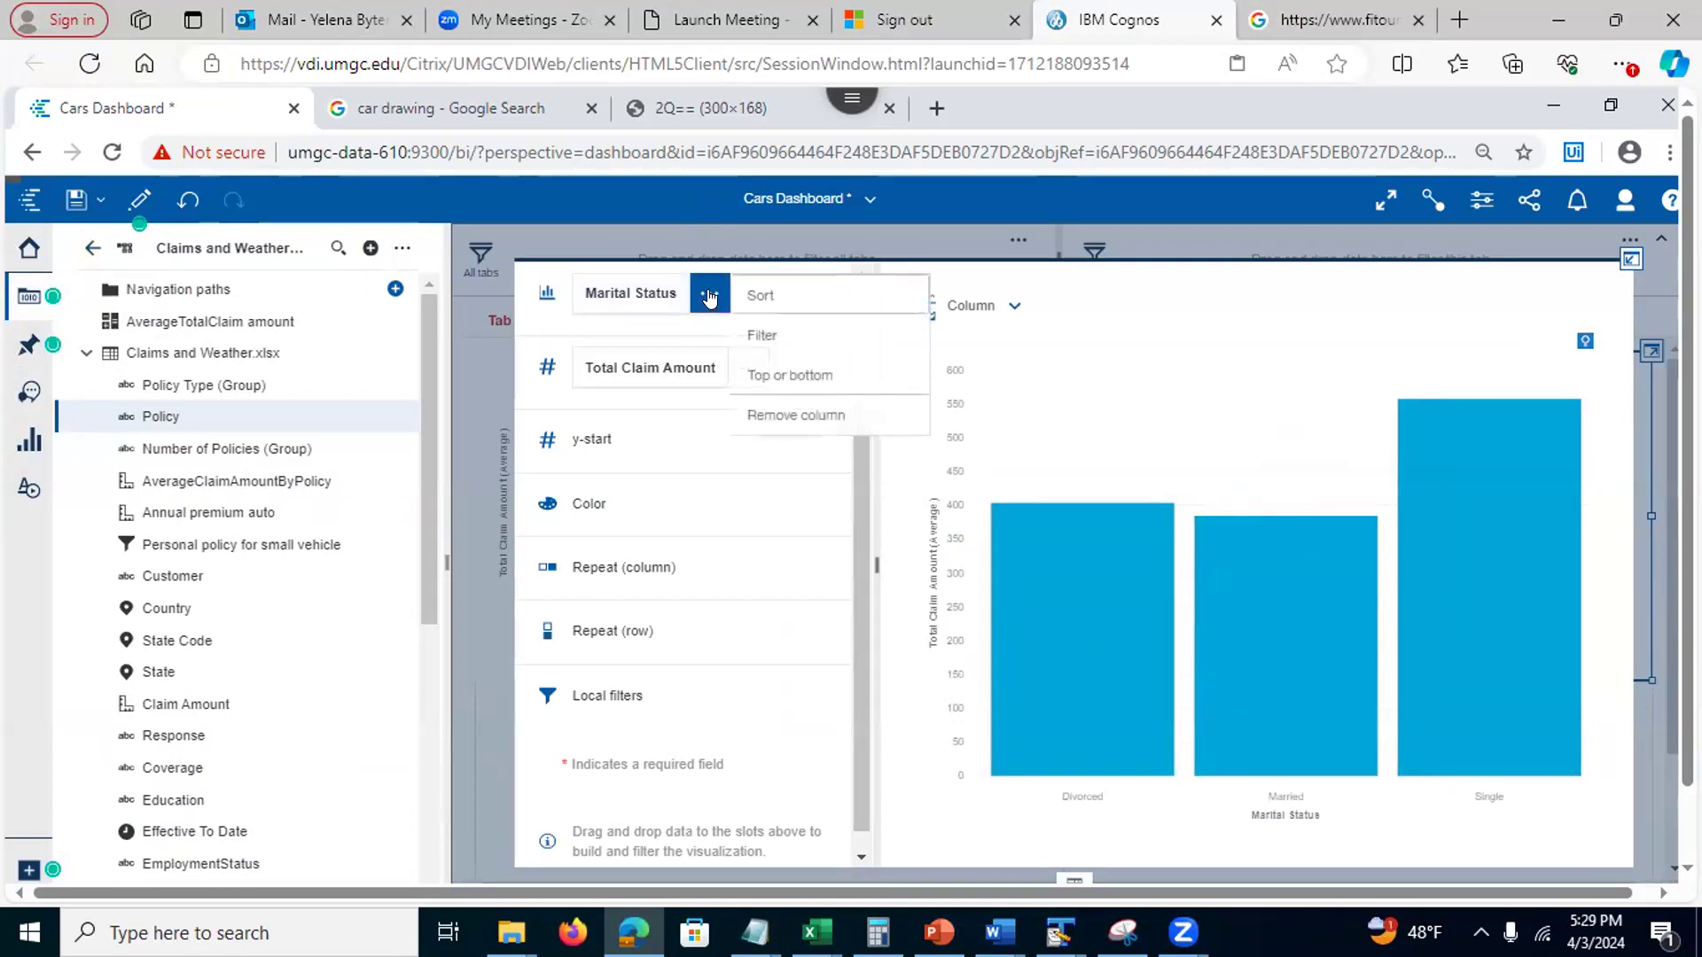
click(805, 417)
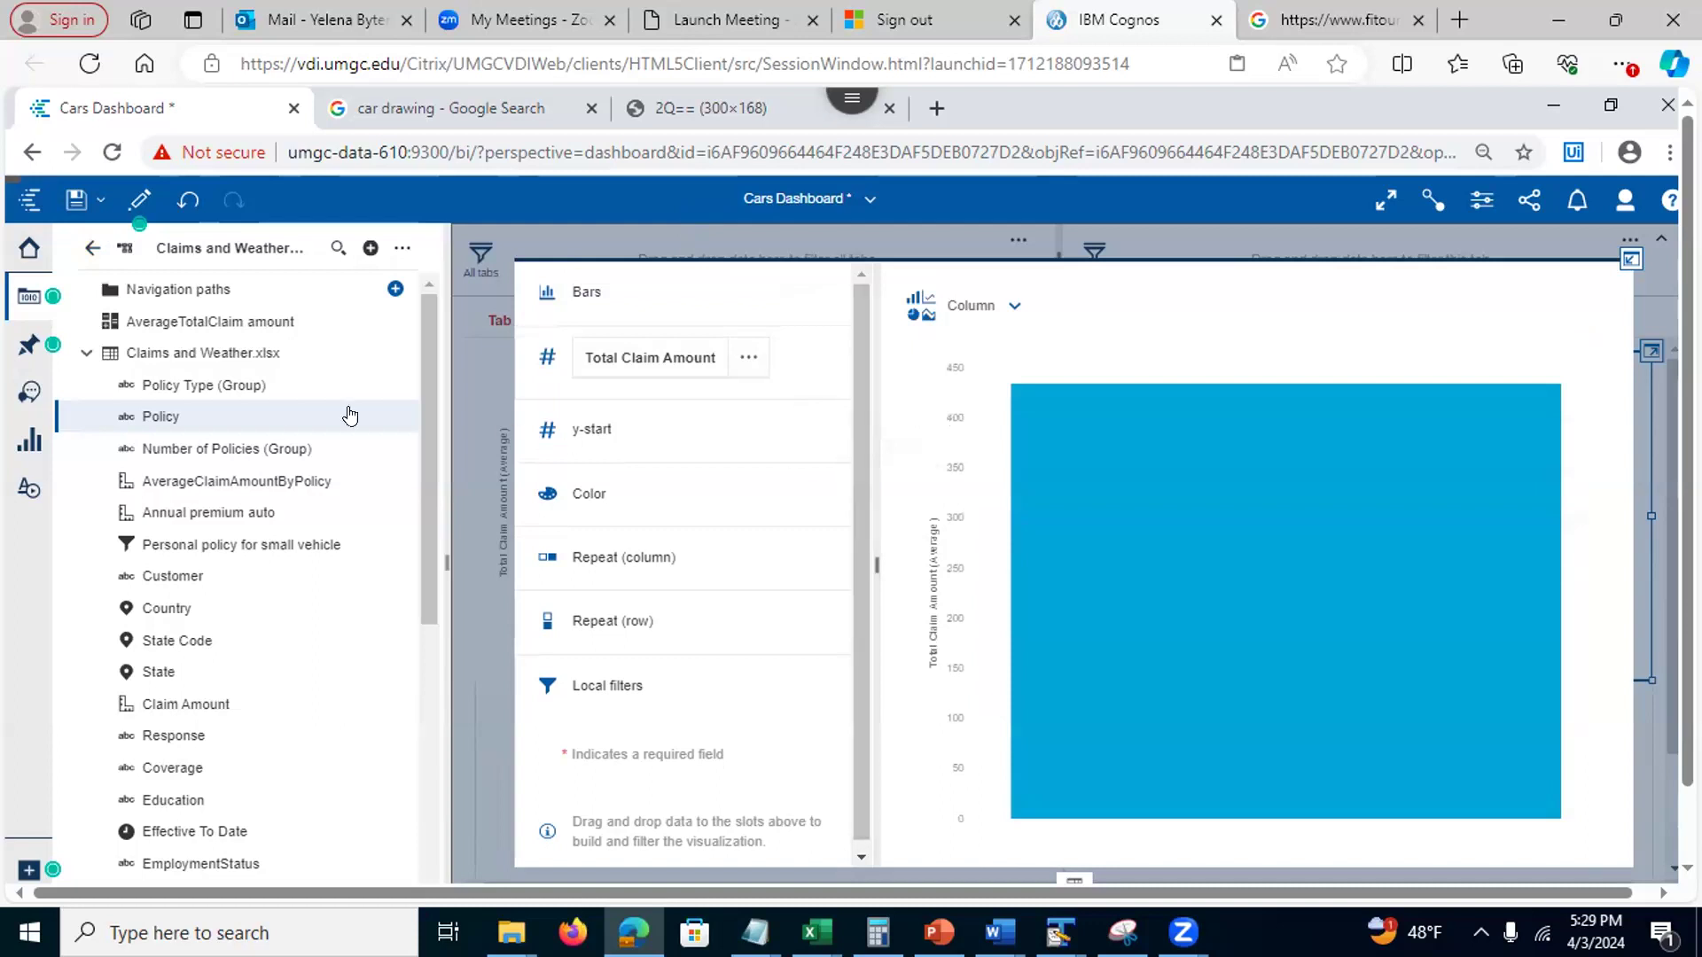
drag(355, 416, 612, 289)
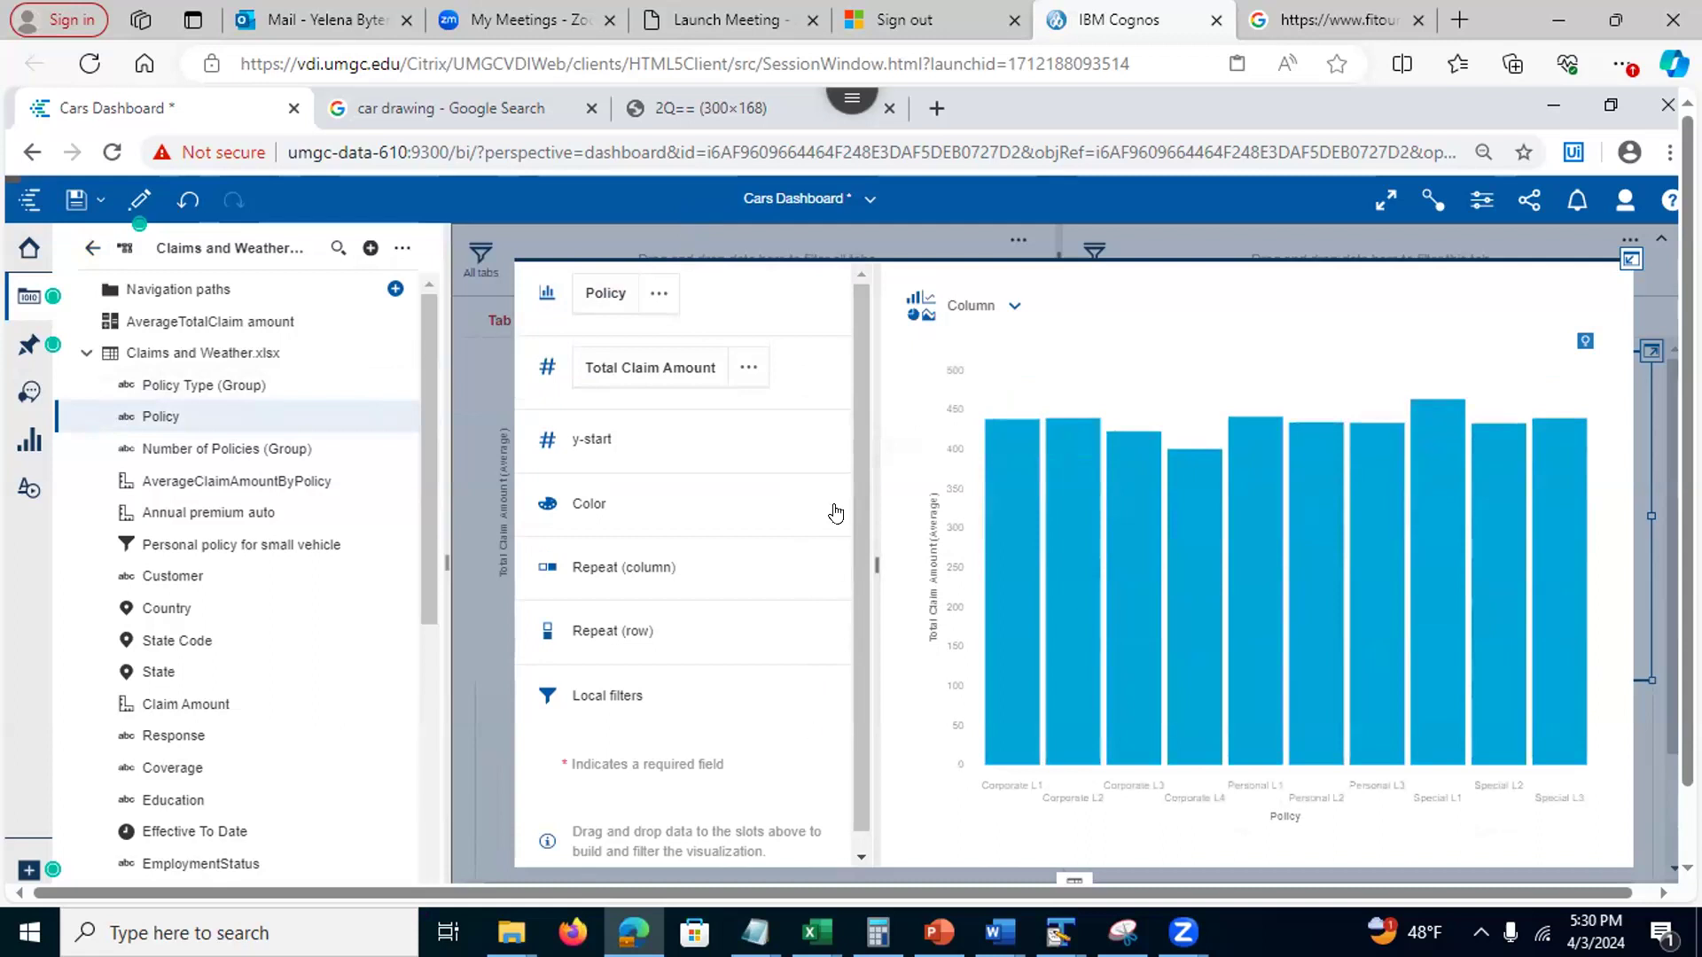
click(663, 296)
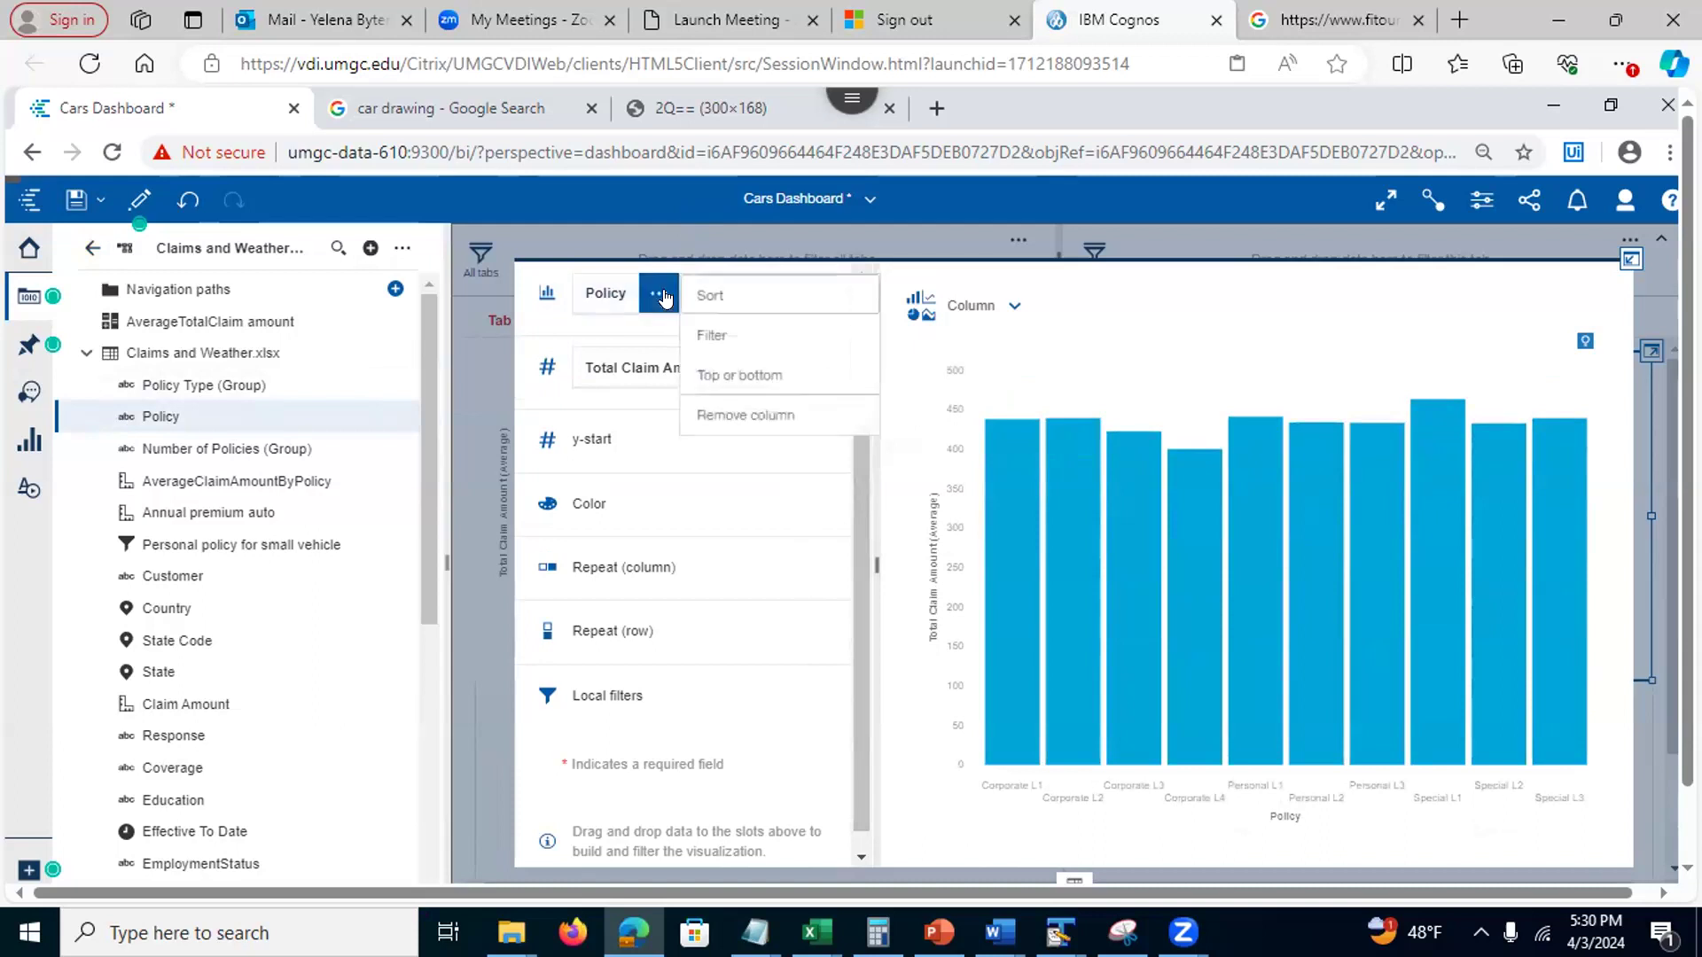
click(762, 417)
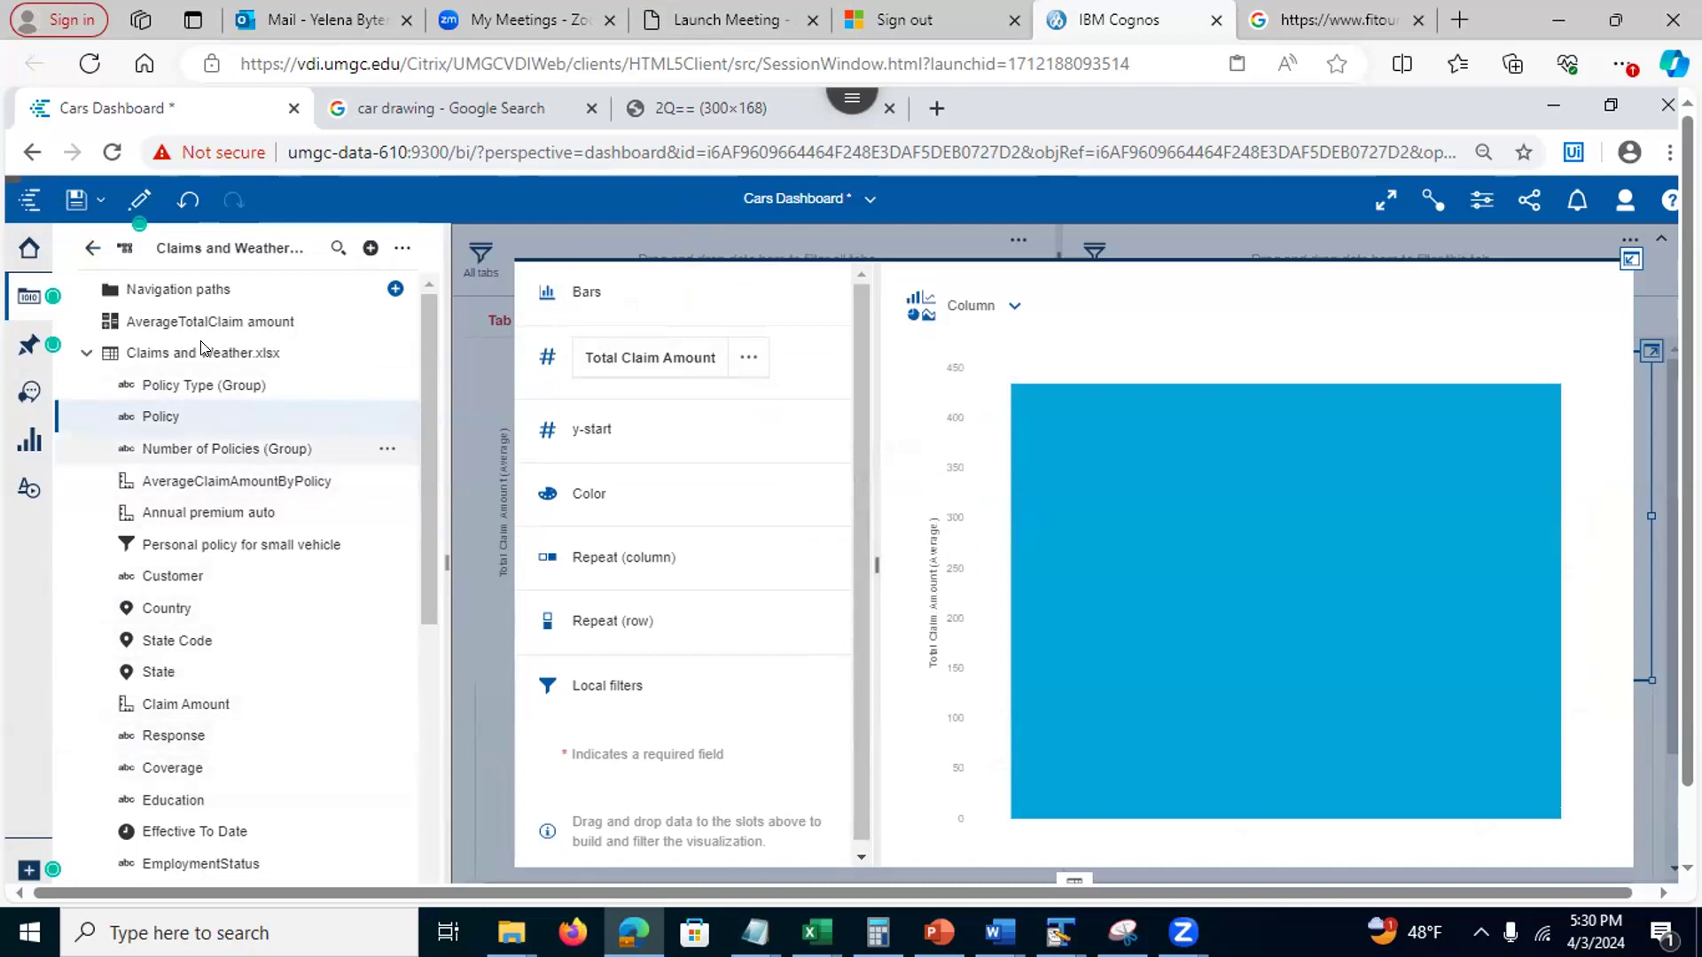
drag(204, 390, 625, 297)
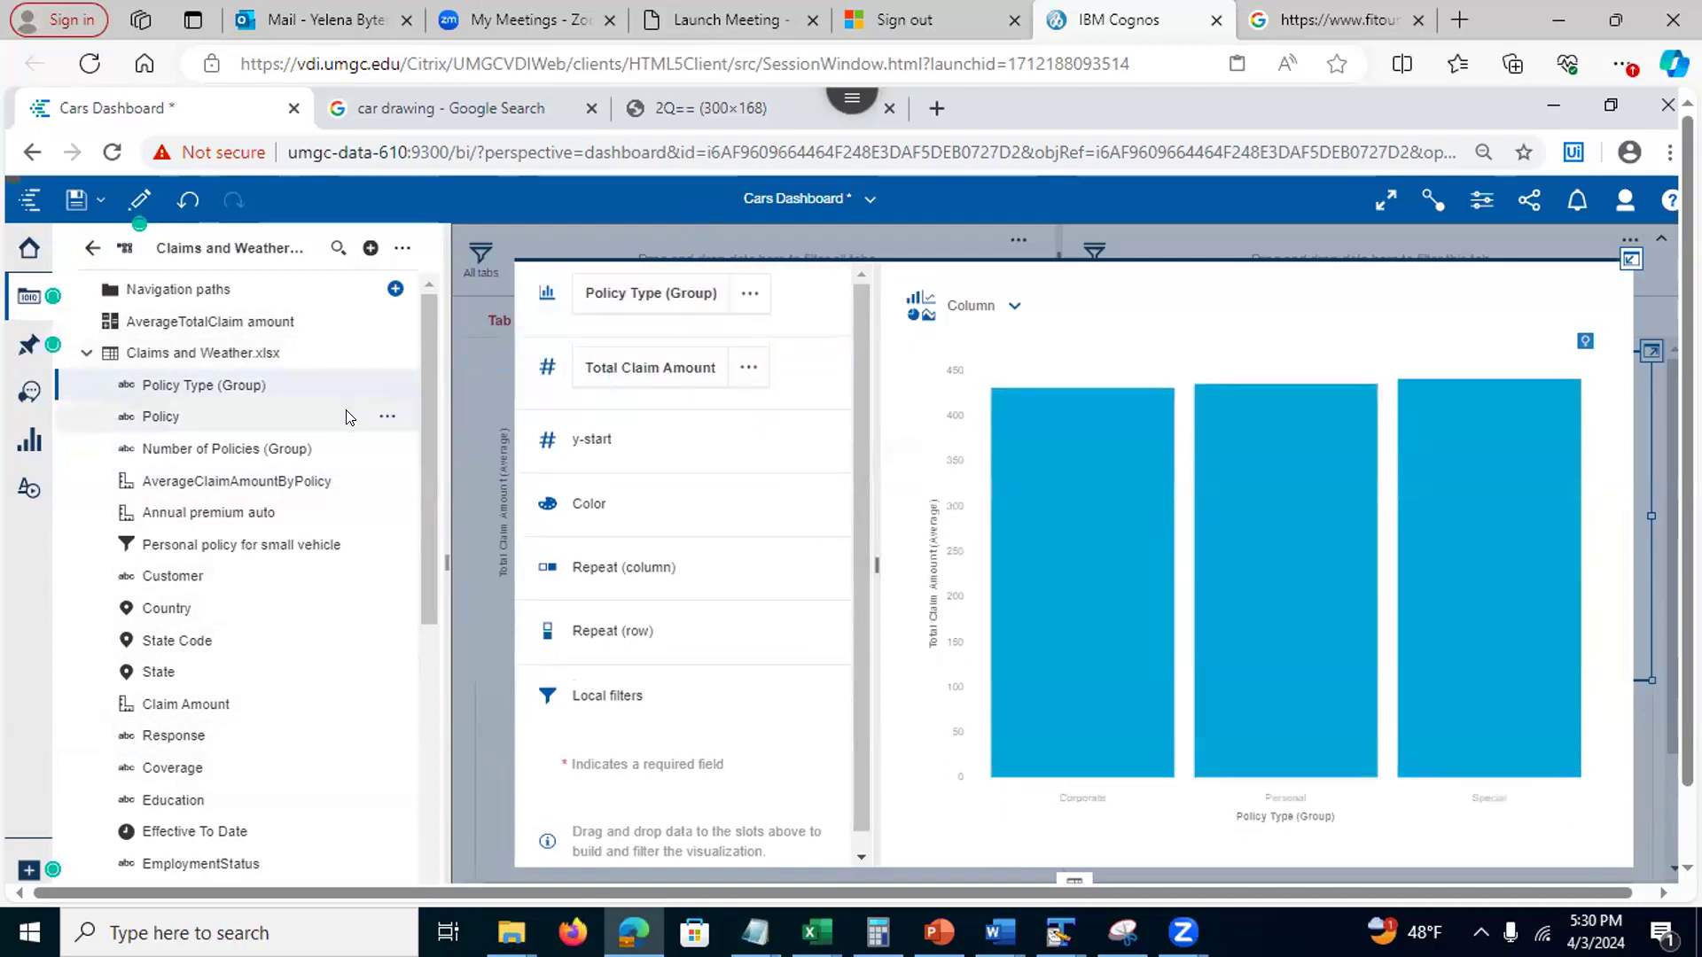
click(1628, 257)
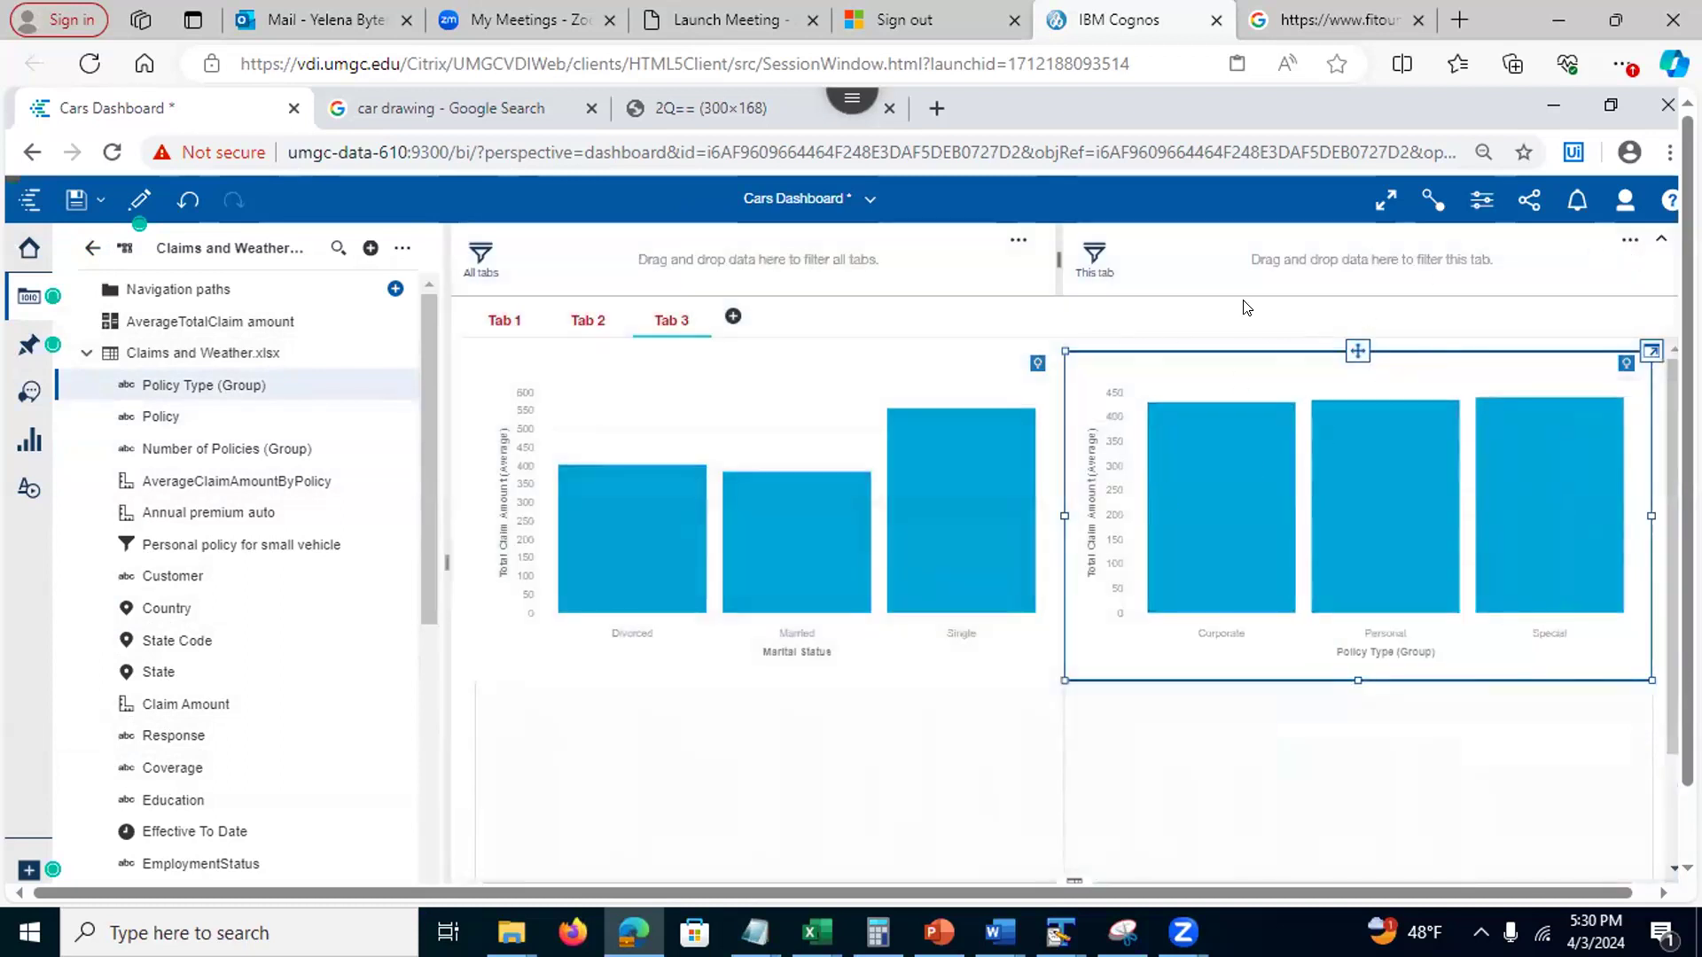
Save the Cars Dashboard and preview it by toggling edit mode off and back on
click(74, 200)
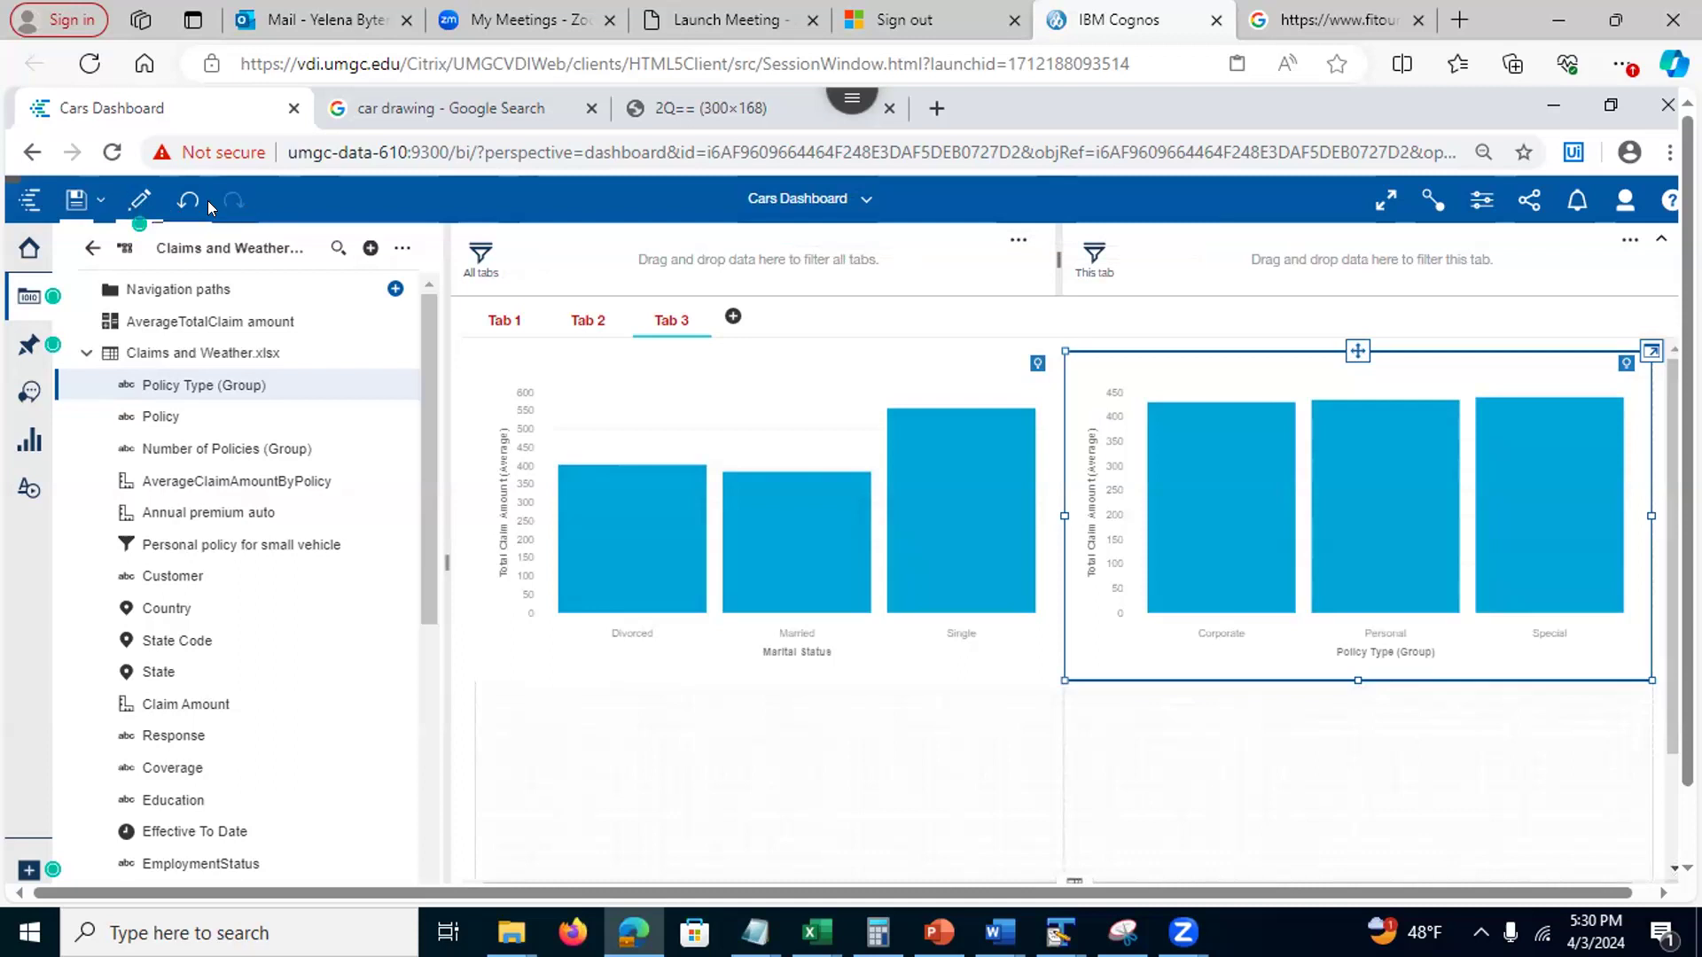
click(135, 202)
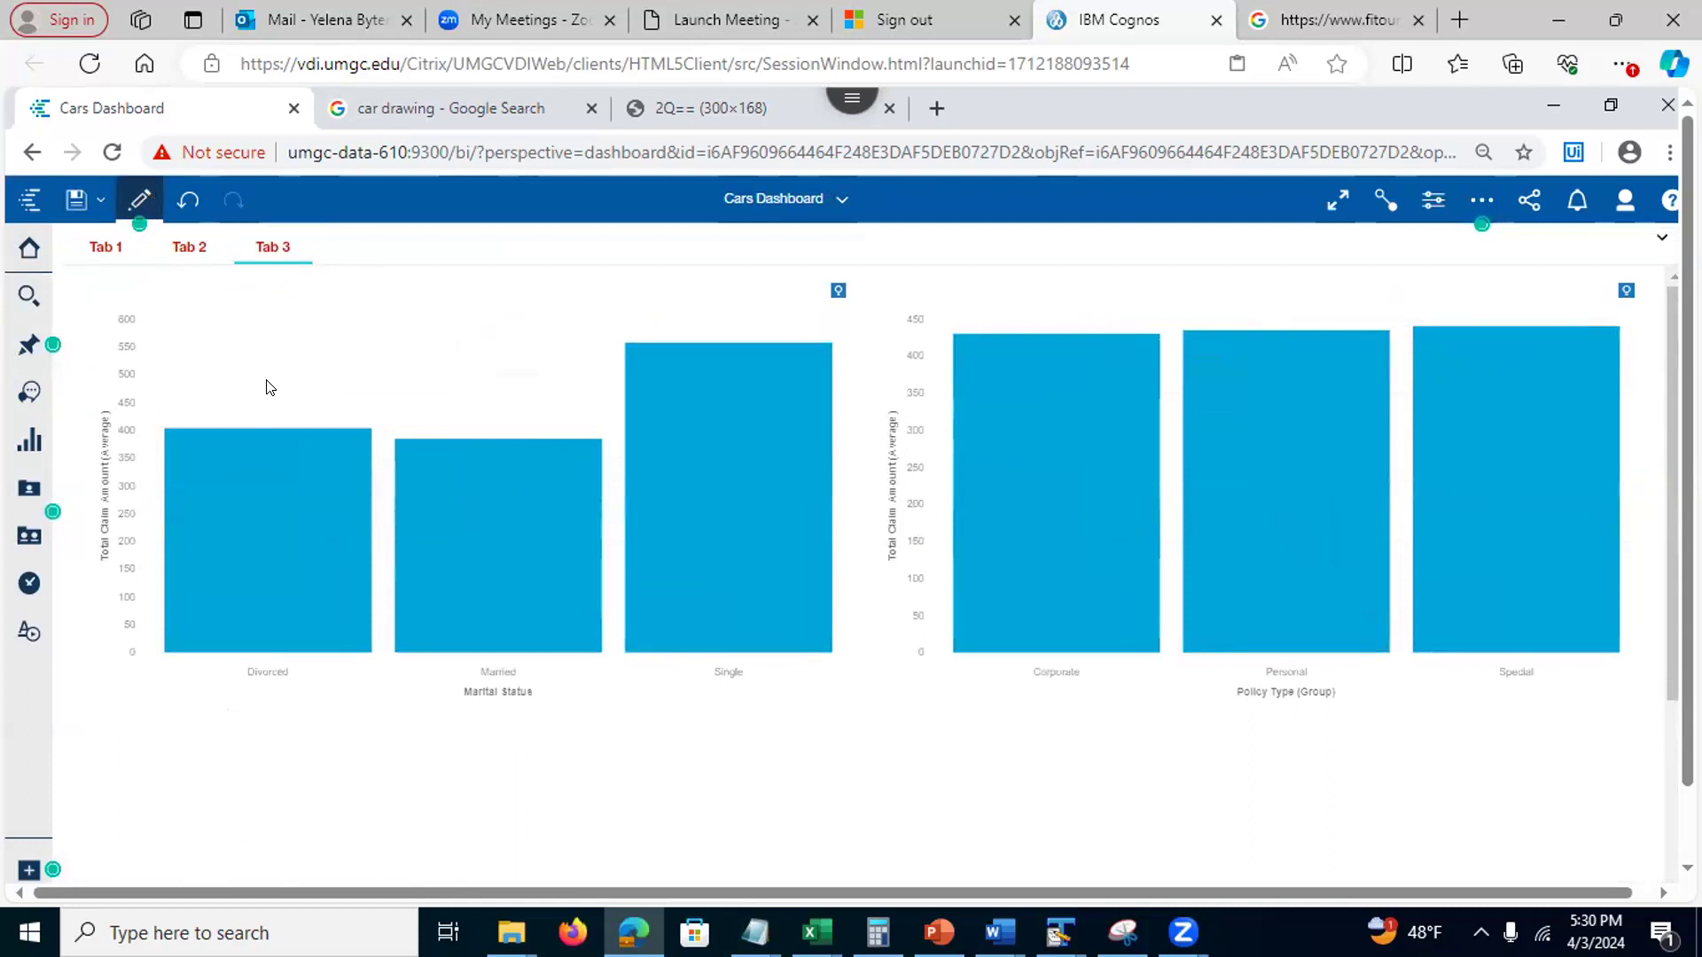
click(130, 202)
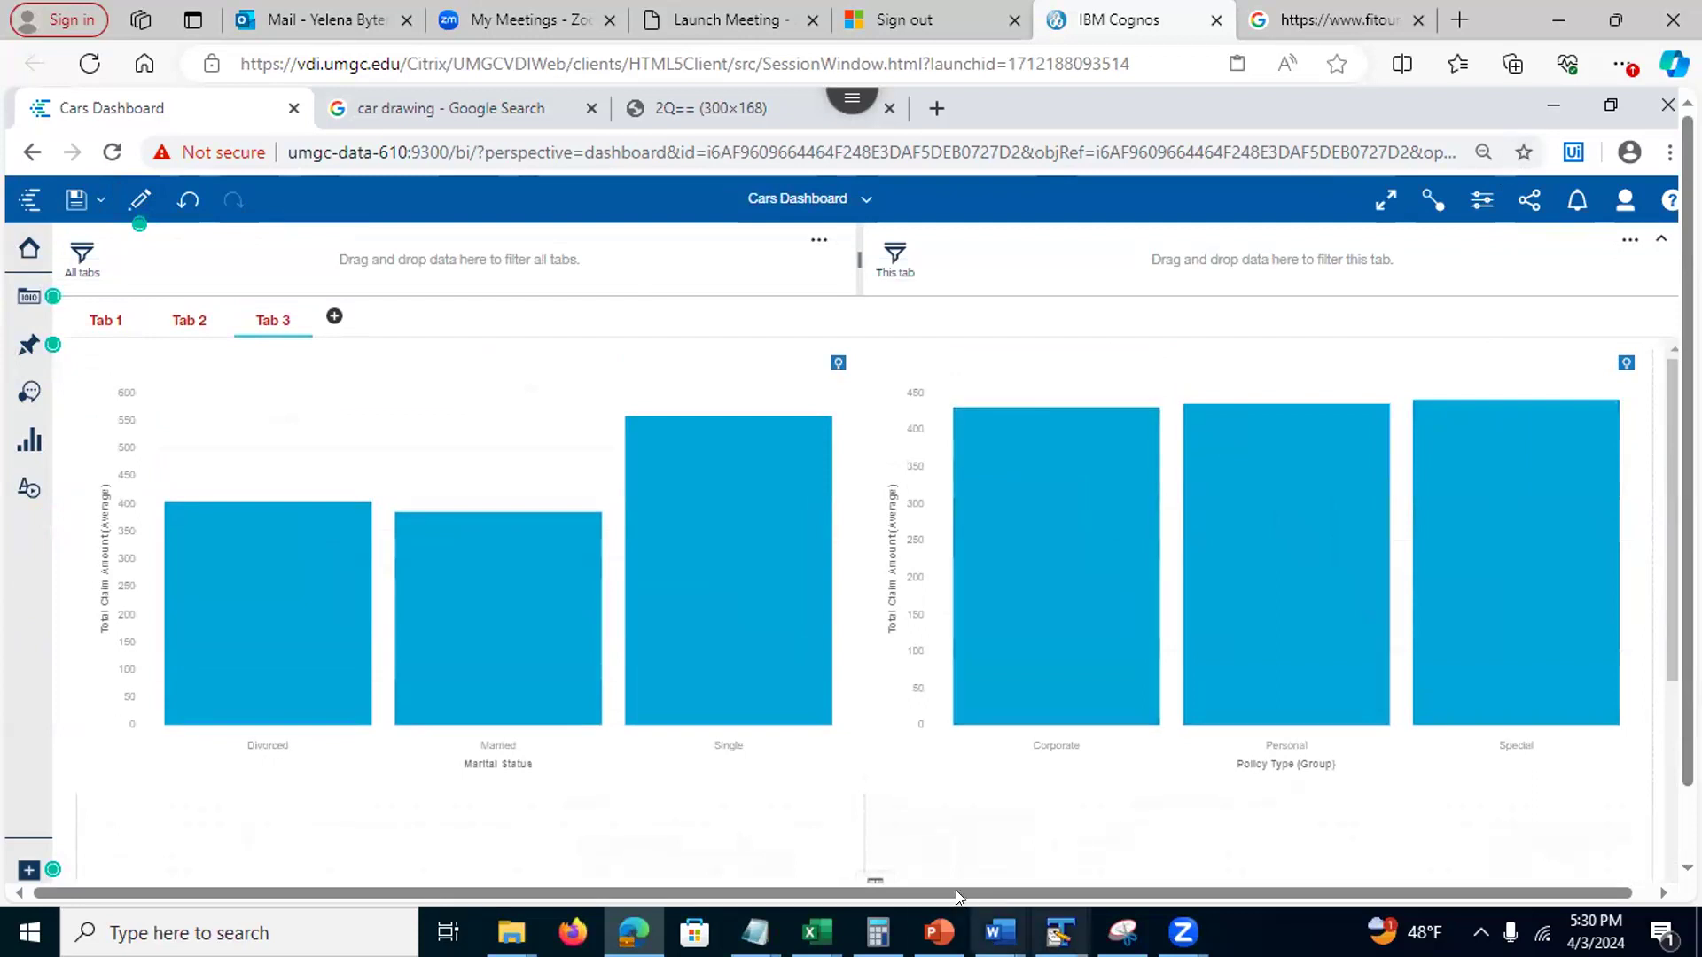
click(938, 932)
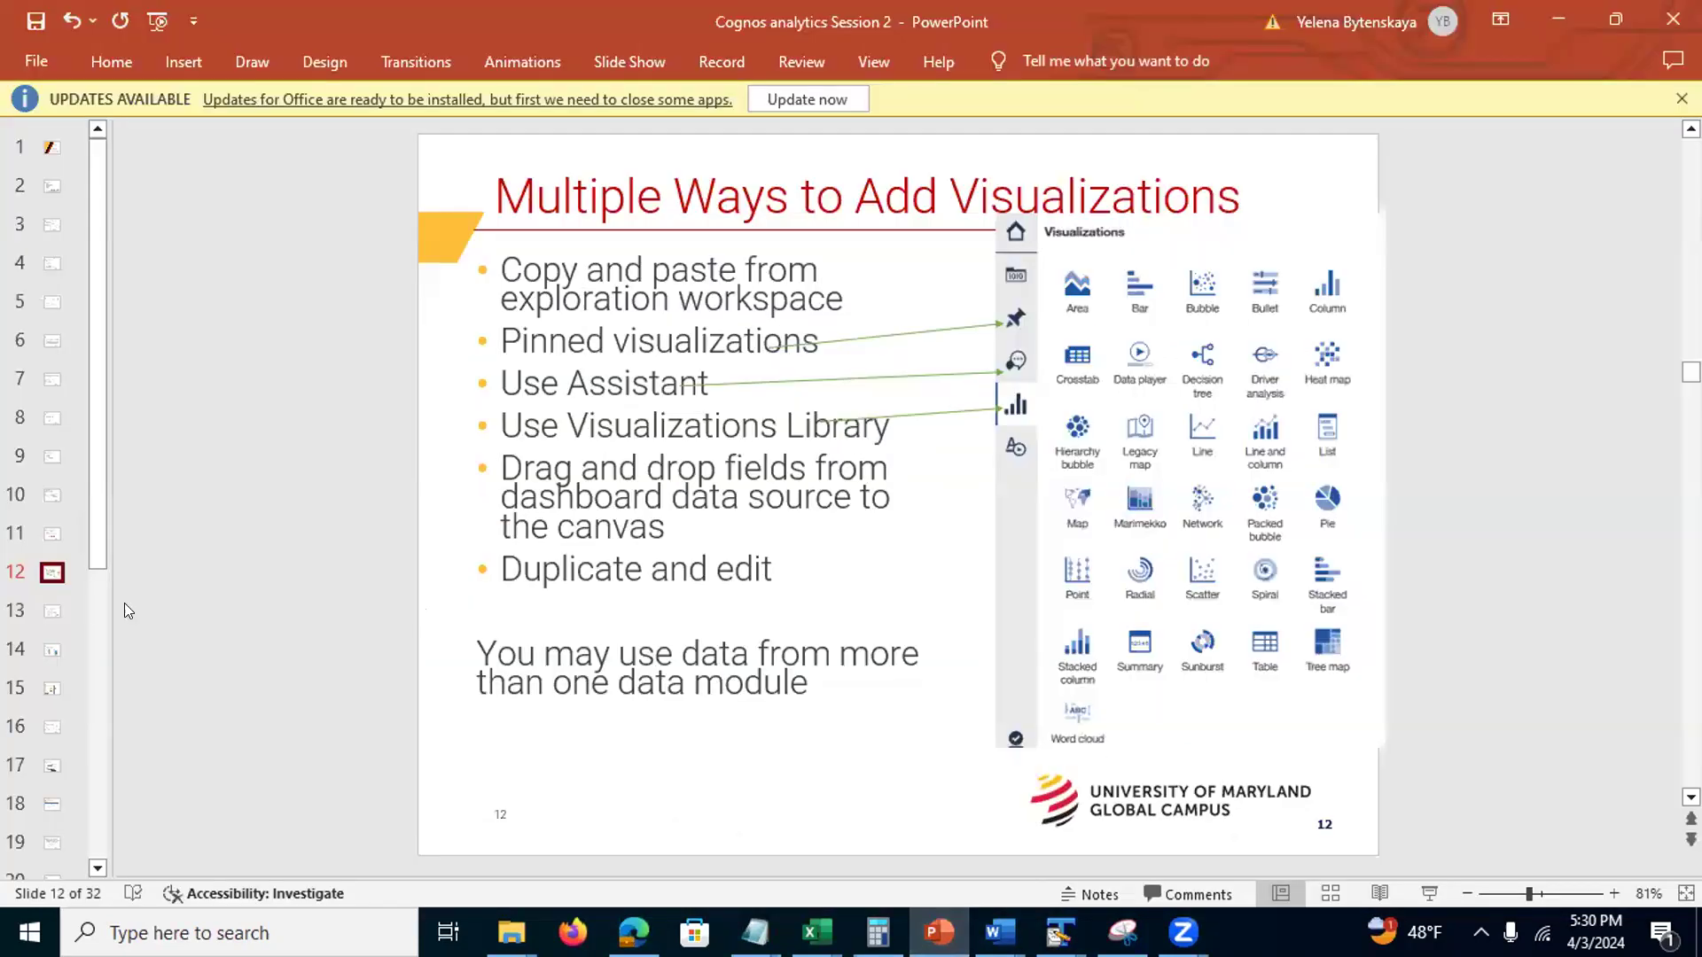
Step through slides 13–16, from Visualization Library to Adding Text Widget
click(44, 611)
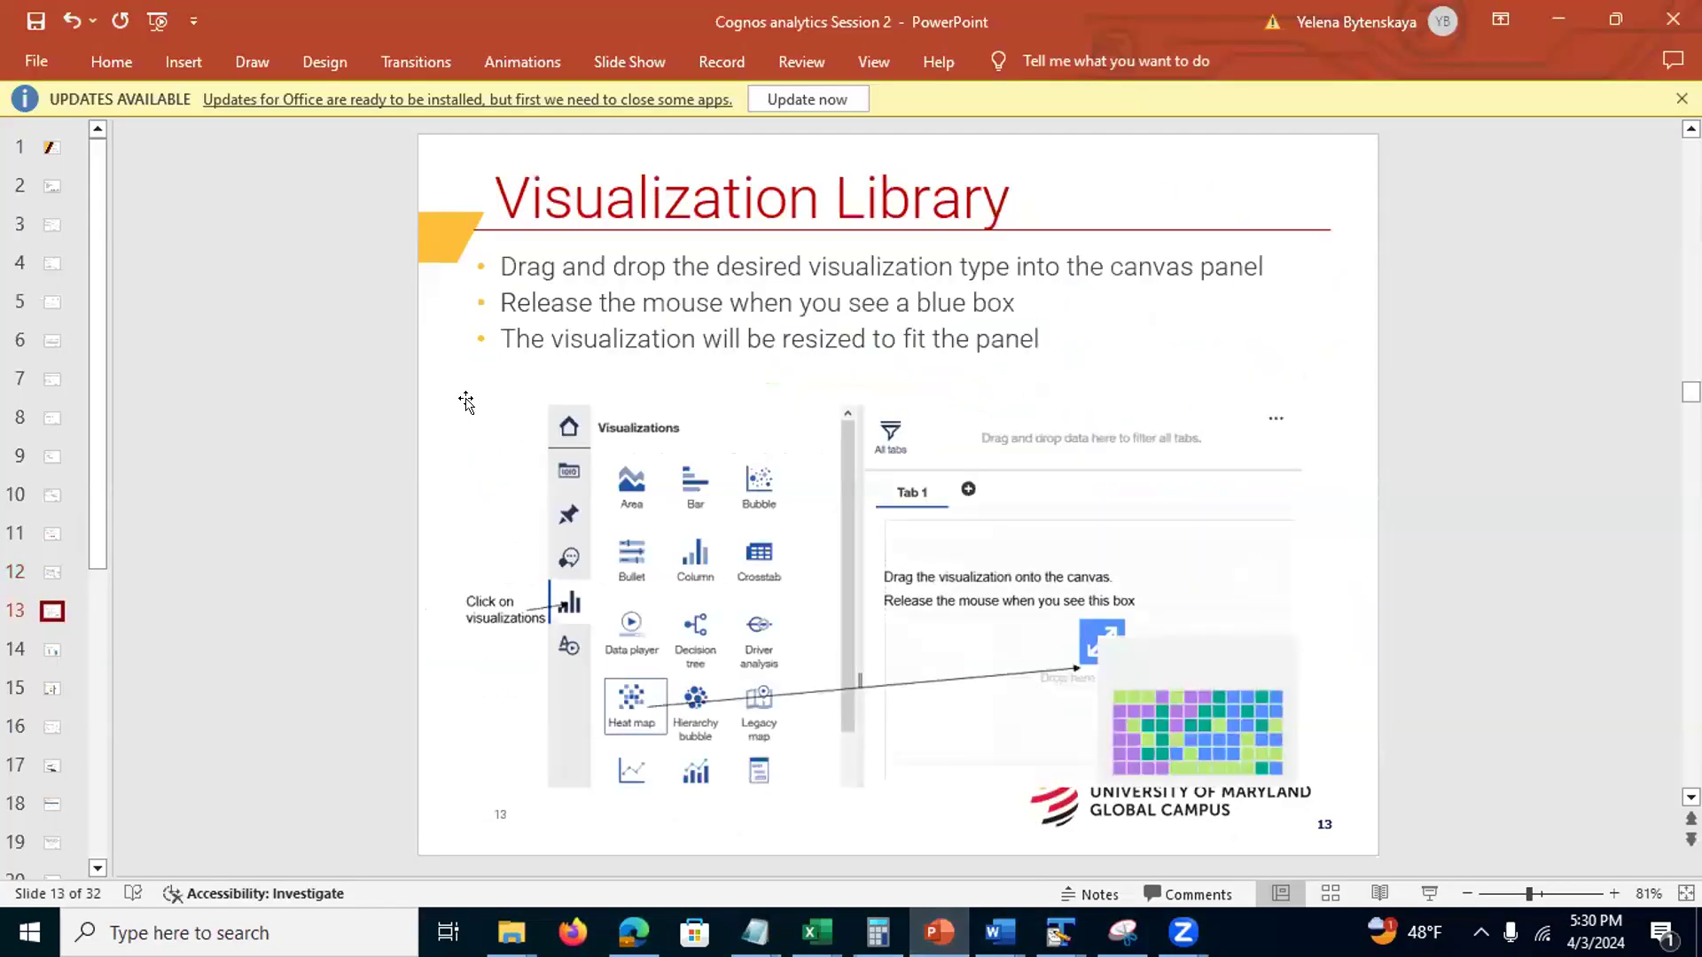
click(58, 648)
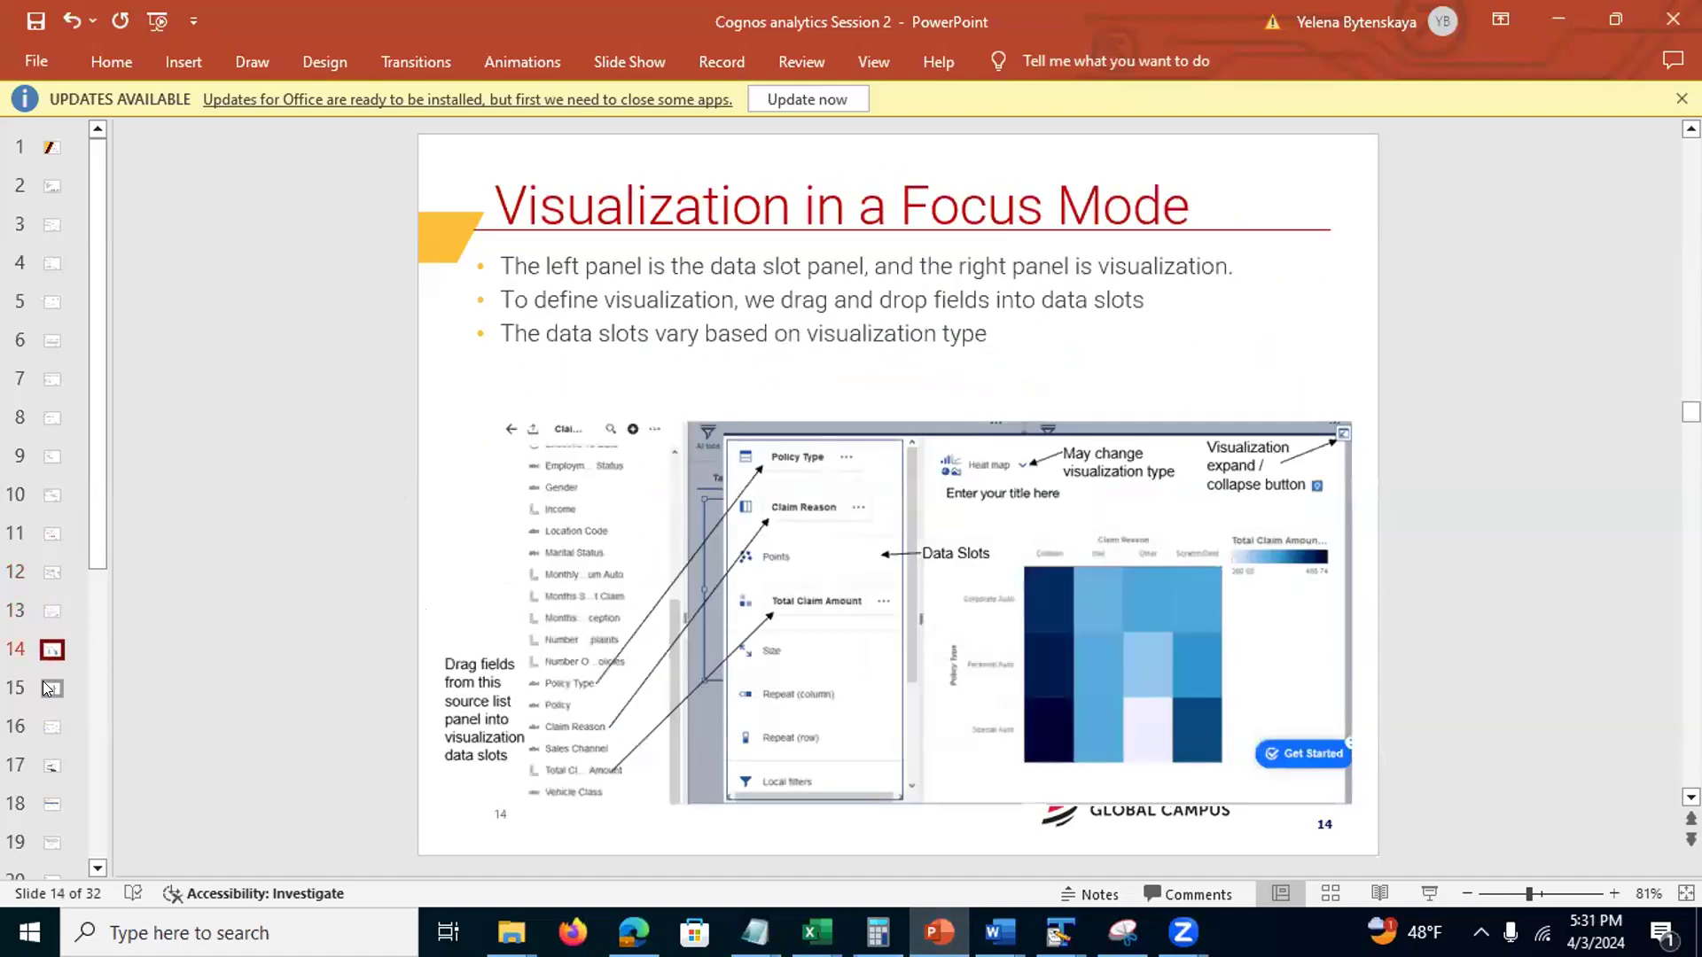
click(50, 688)
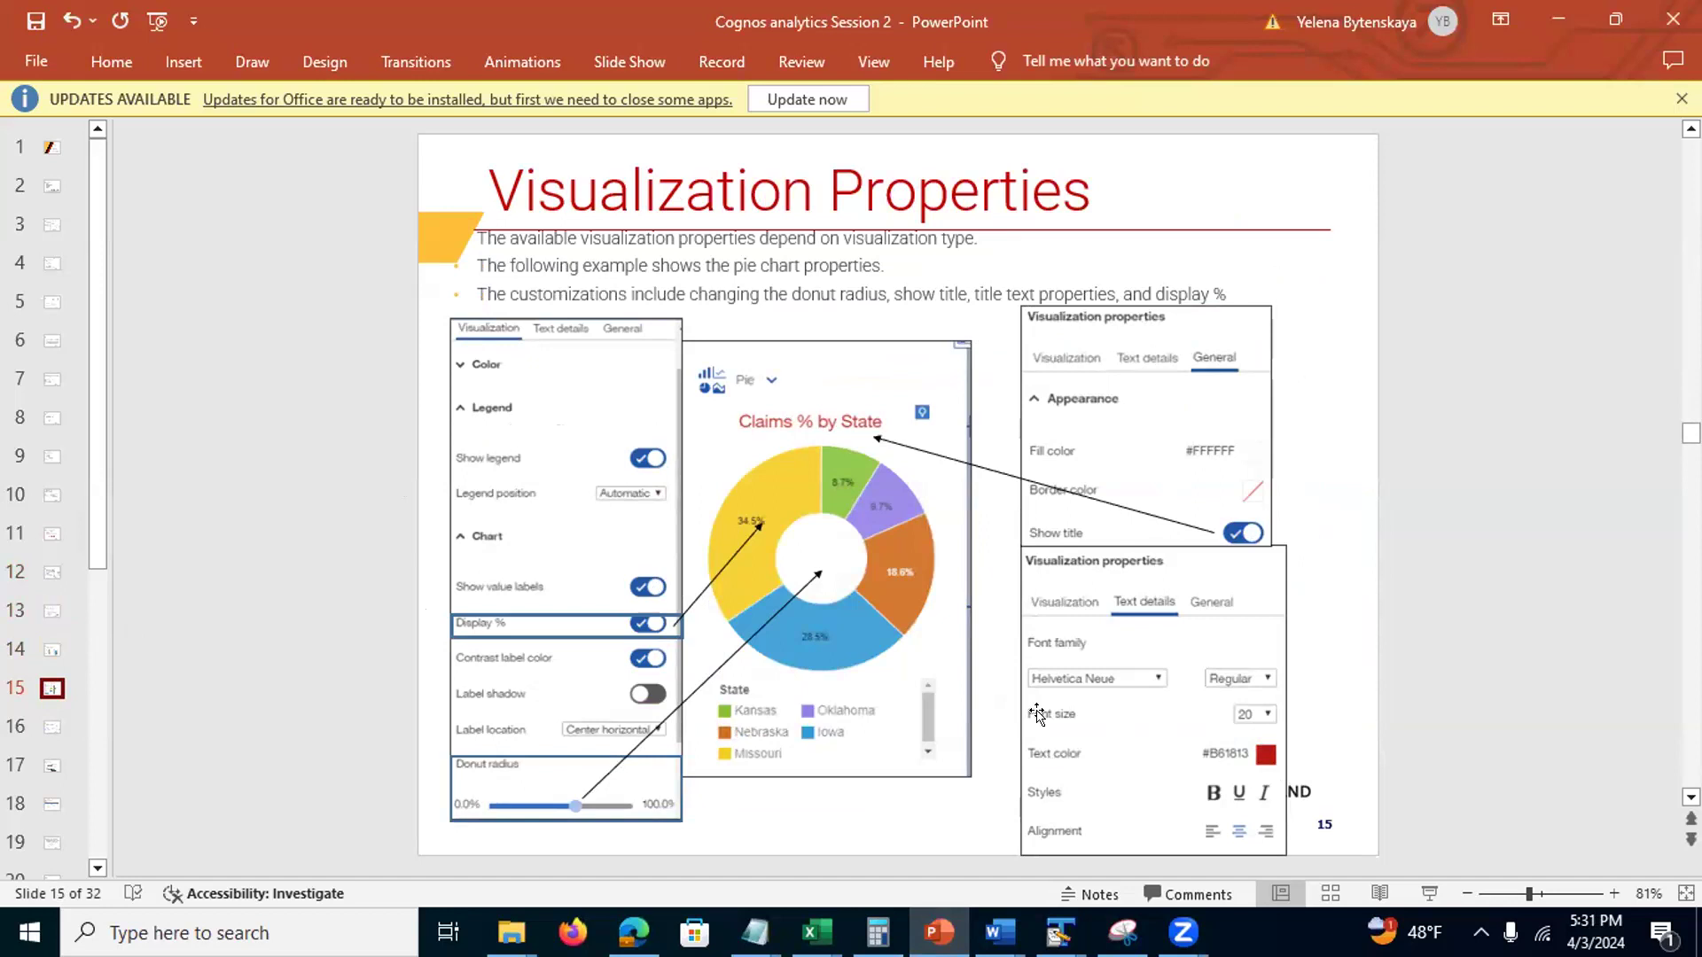
click(50, 728)
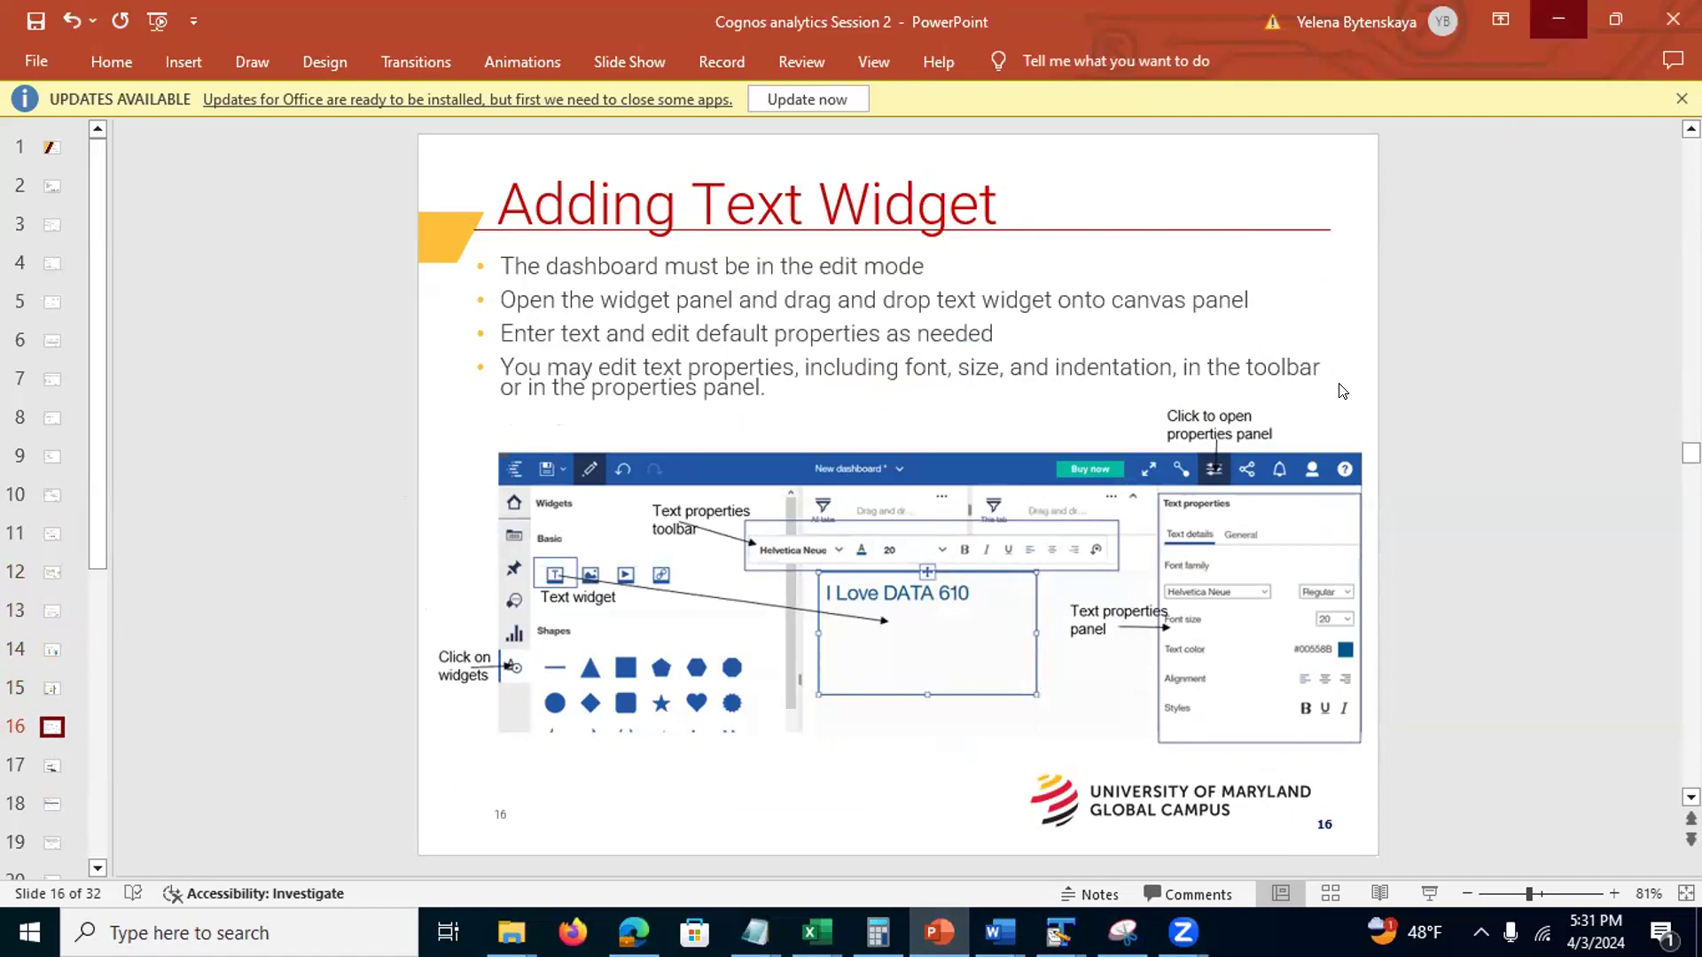
key(alt+Tab)
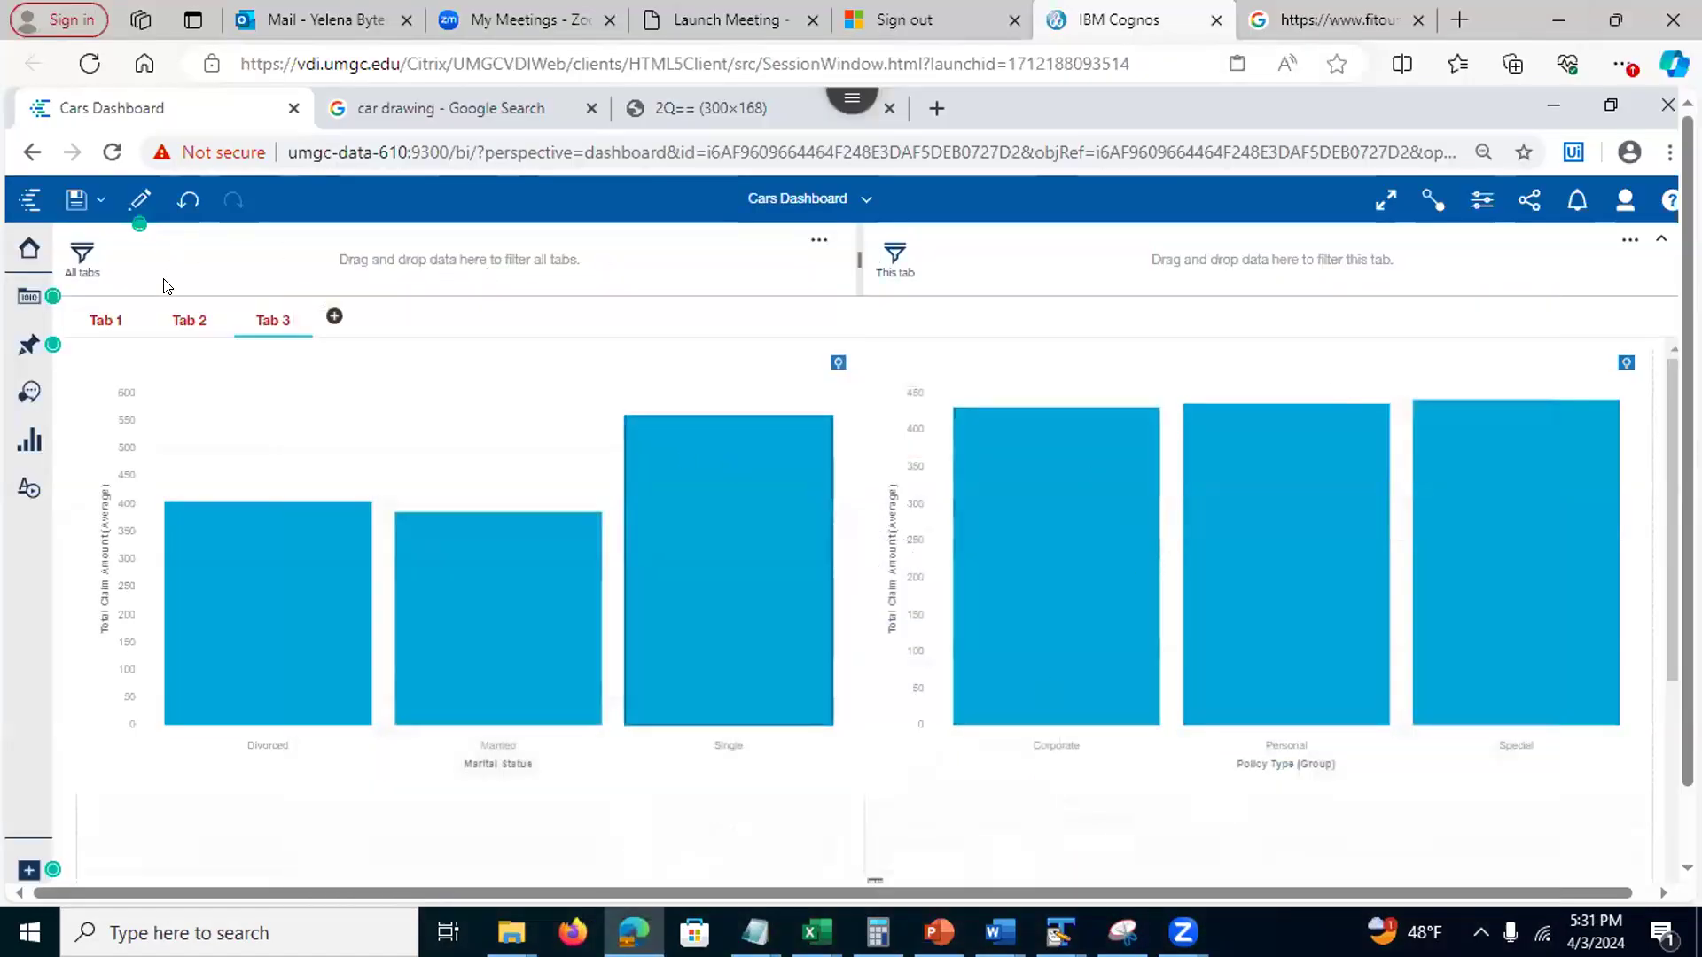
Place a green octagon from the Shapes widgets in Tab 3's lower-left panel
scroll(1672, 624, down, 1)
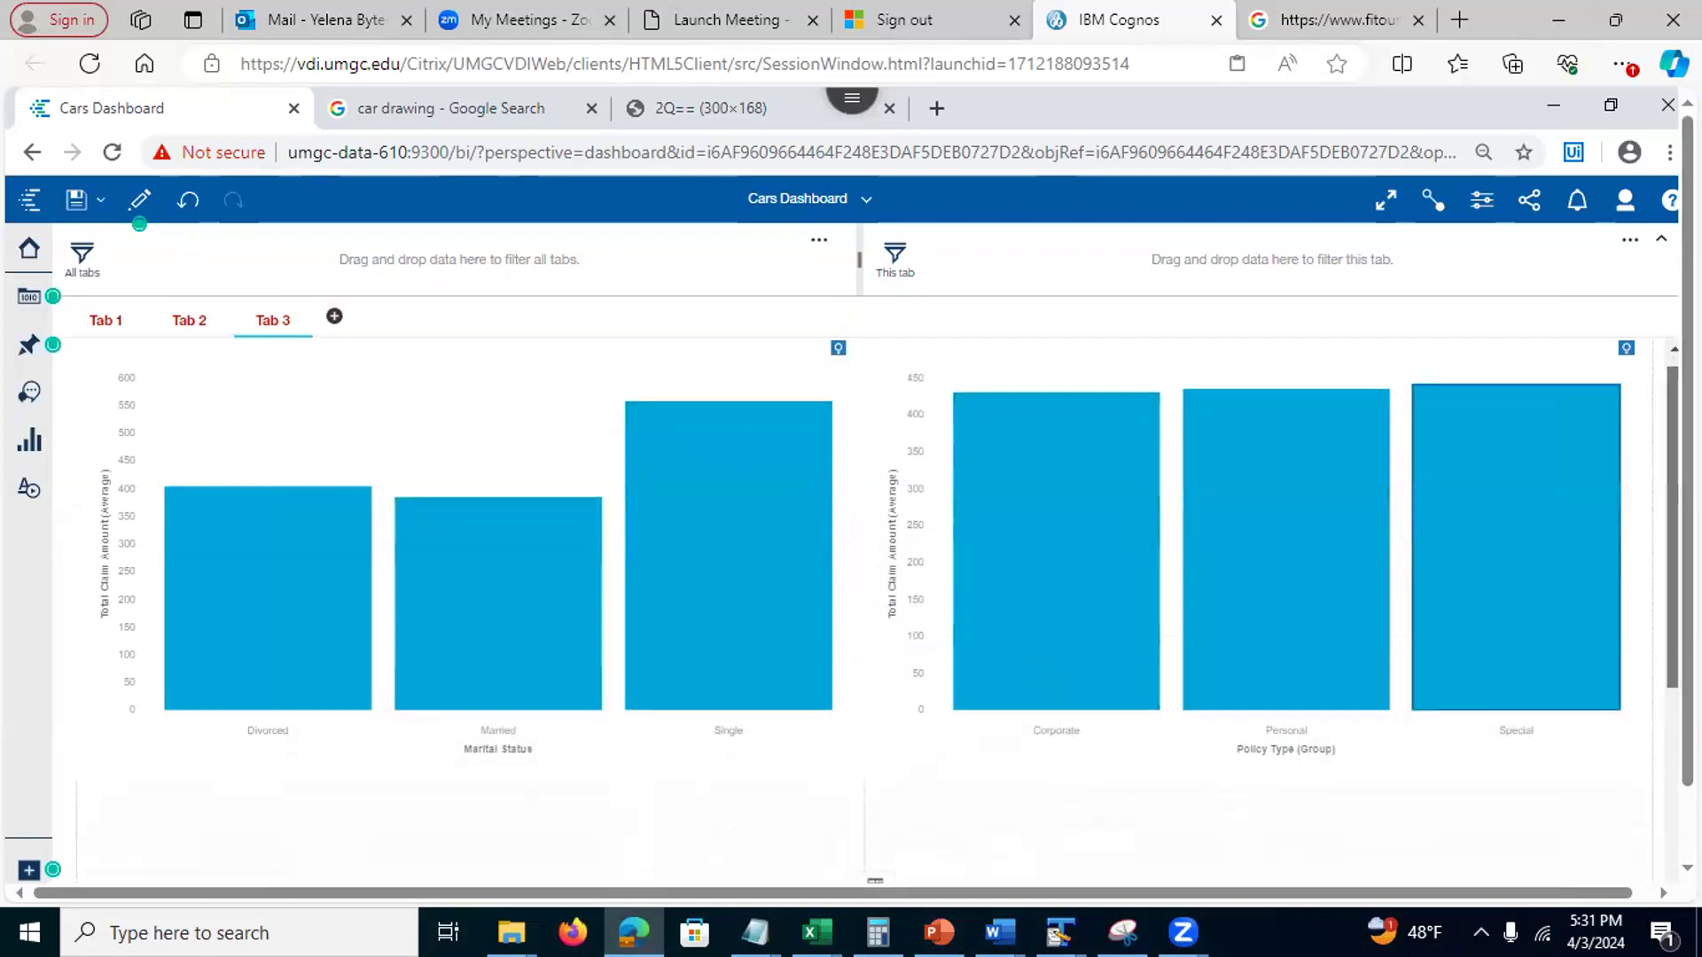
scroll(1673, 625, down, 5)
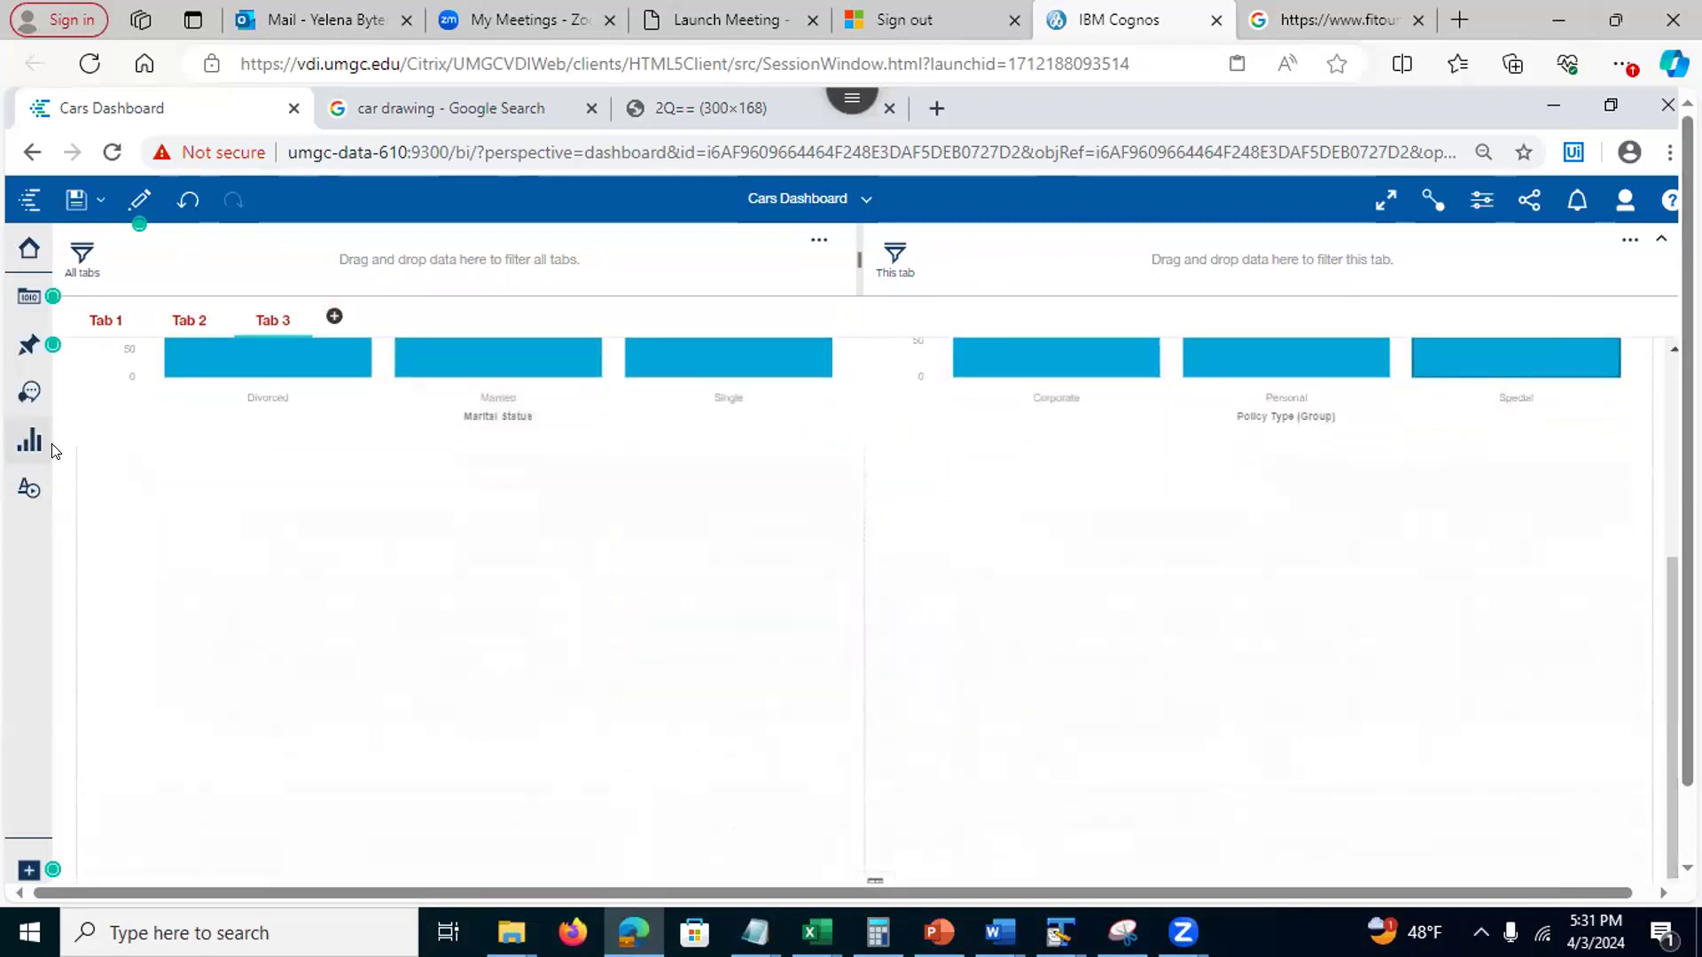
click(29, 488)
drag(338, 493, 764, 709)
click(1257, 686)
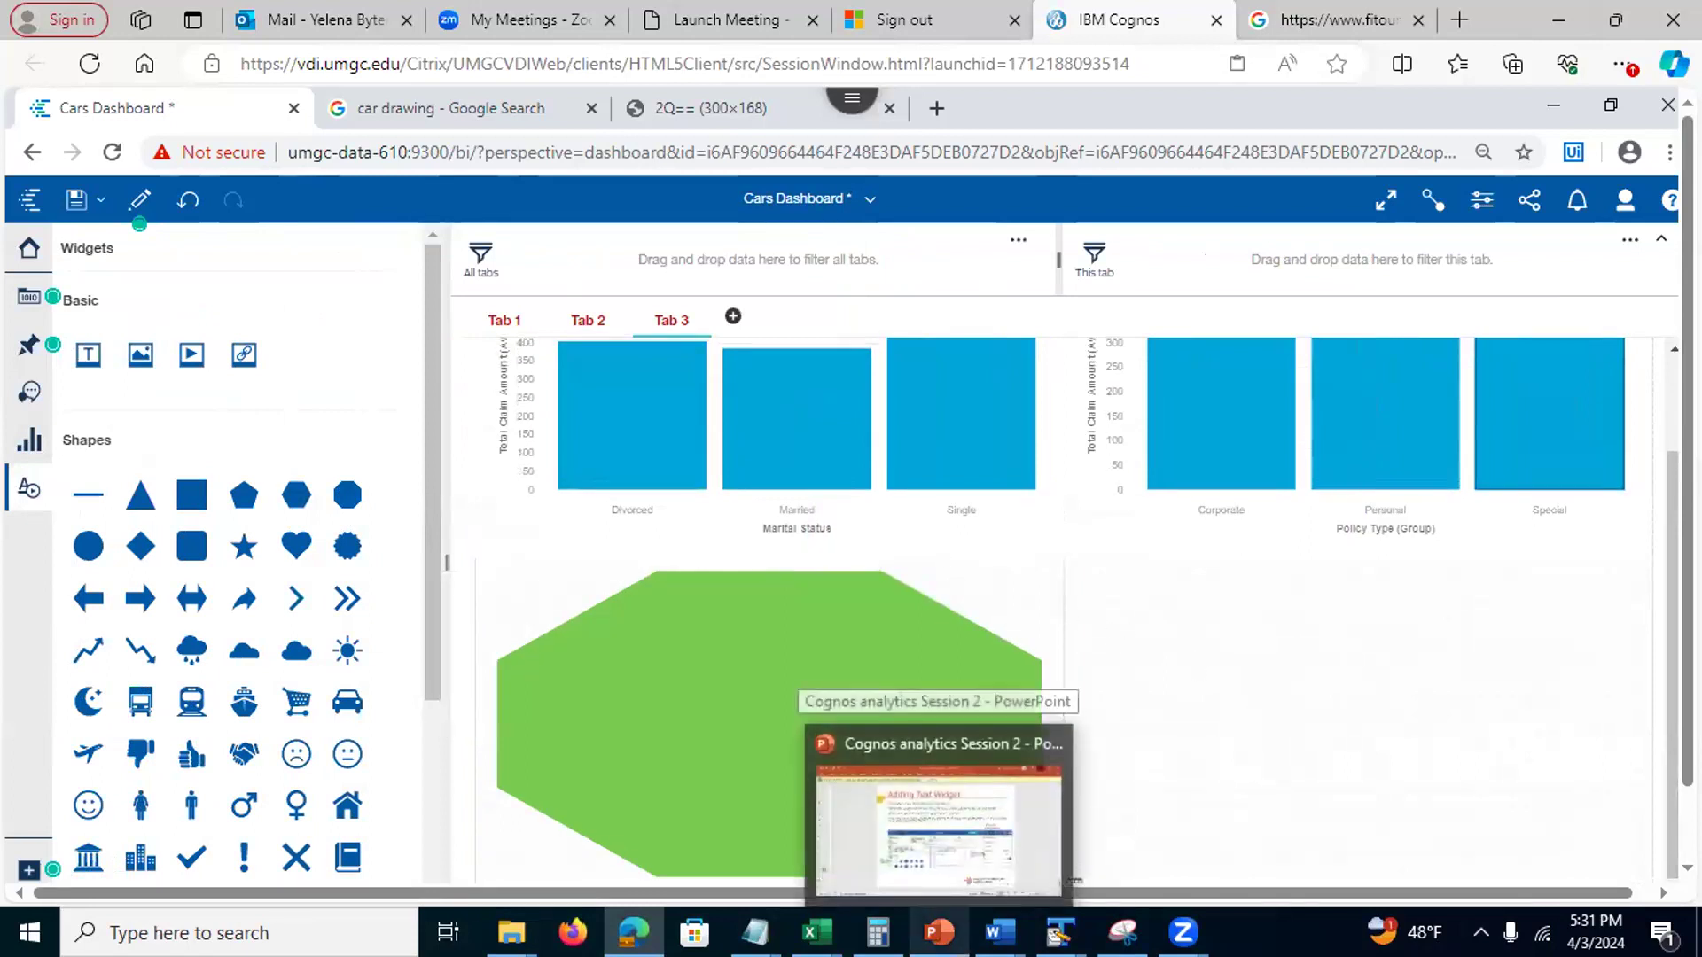
Advance the lecture to slides 17 and 18, Adding an Image and Visualizations are Linked
click(939, 931)
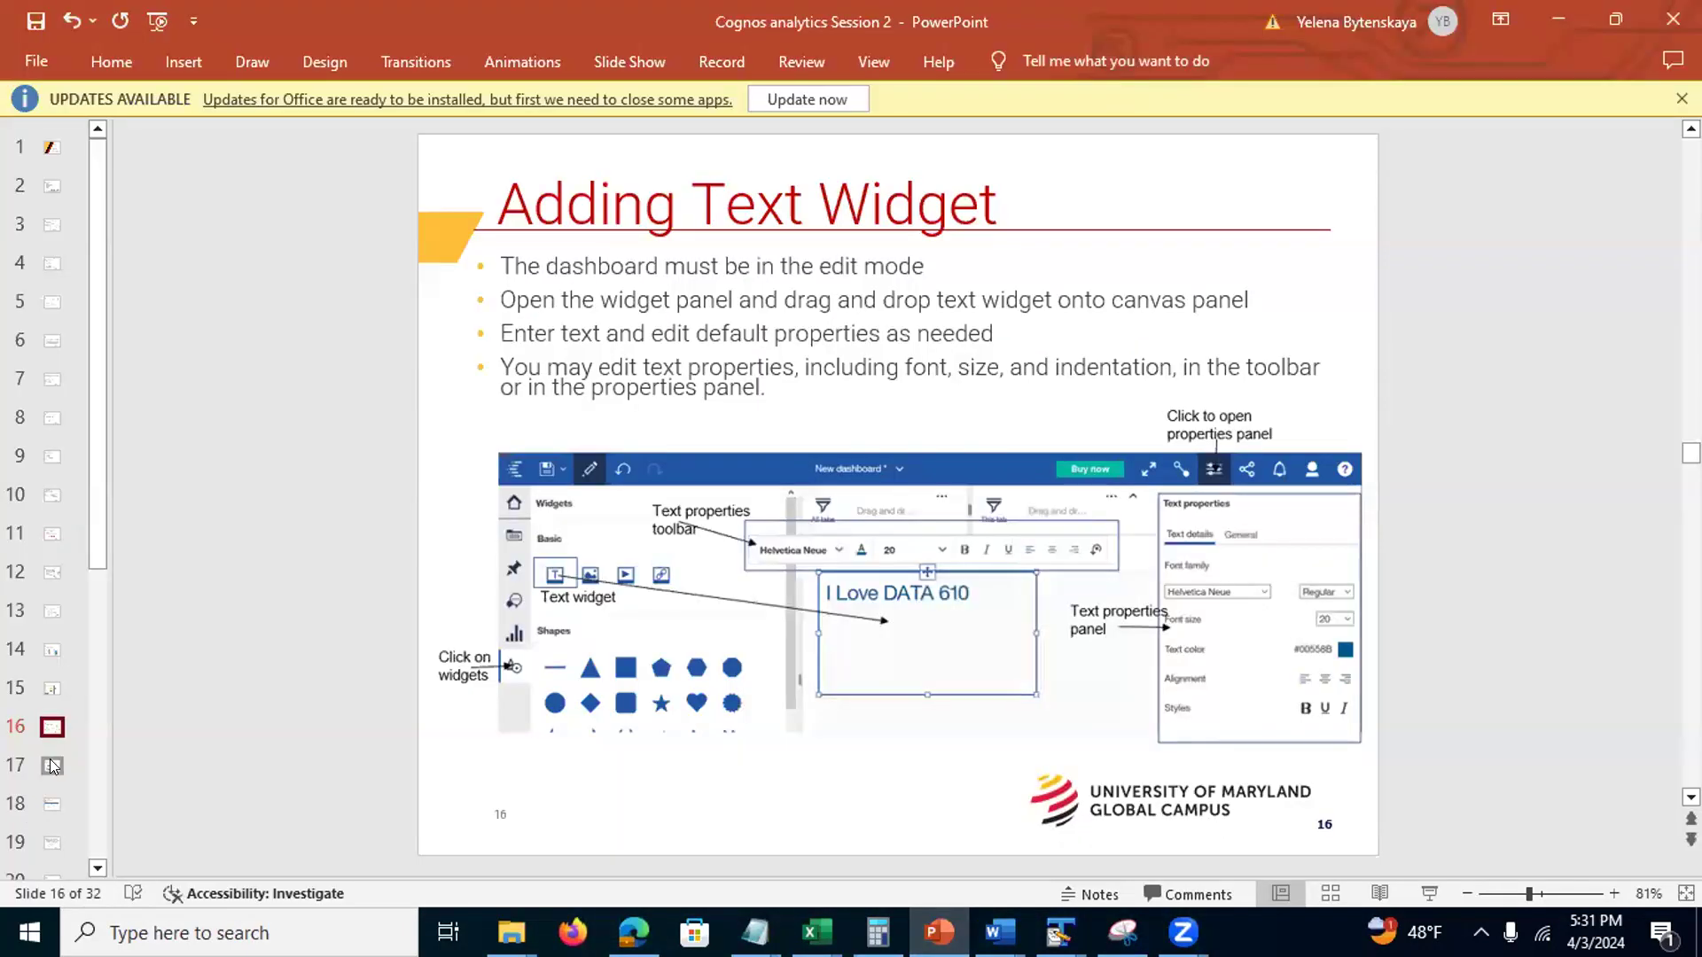
click(52, 765)
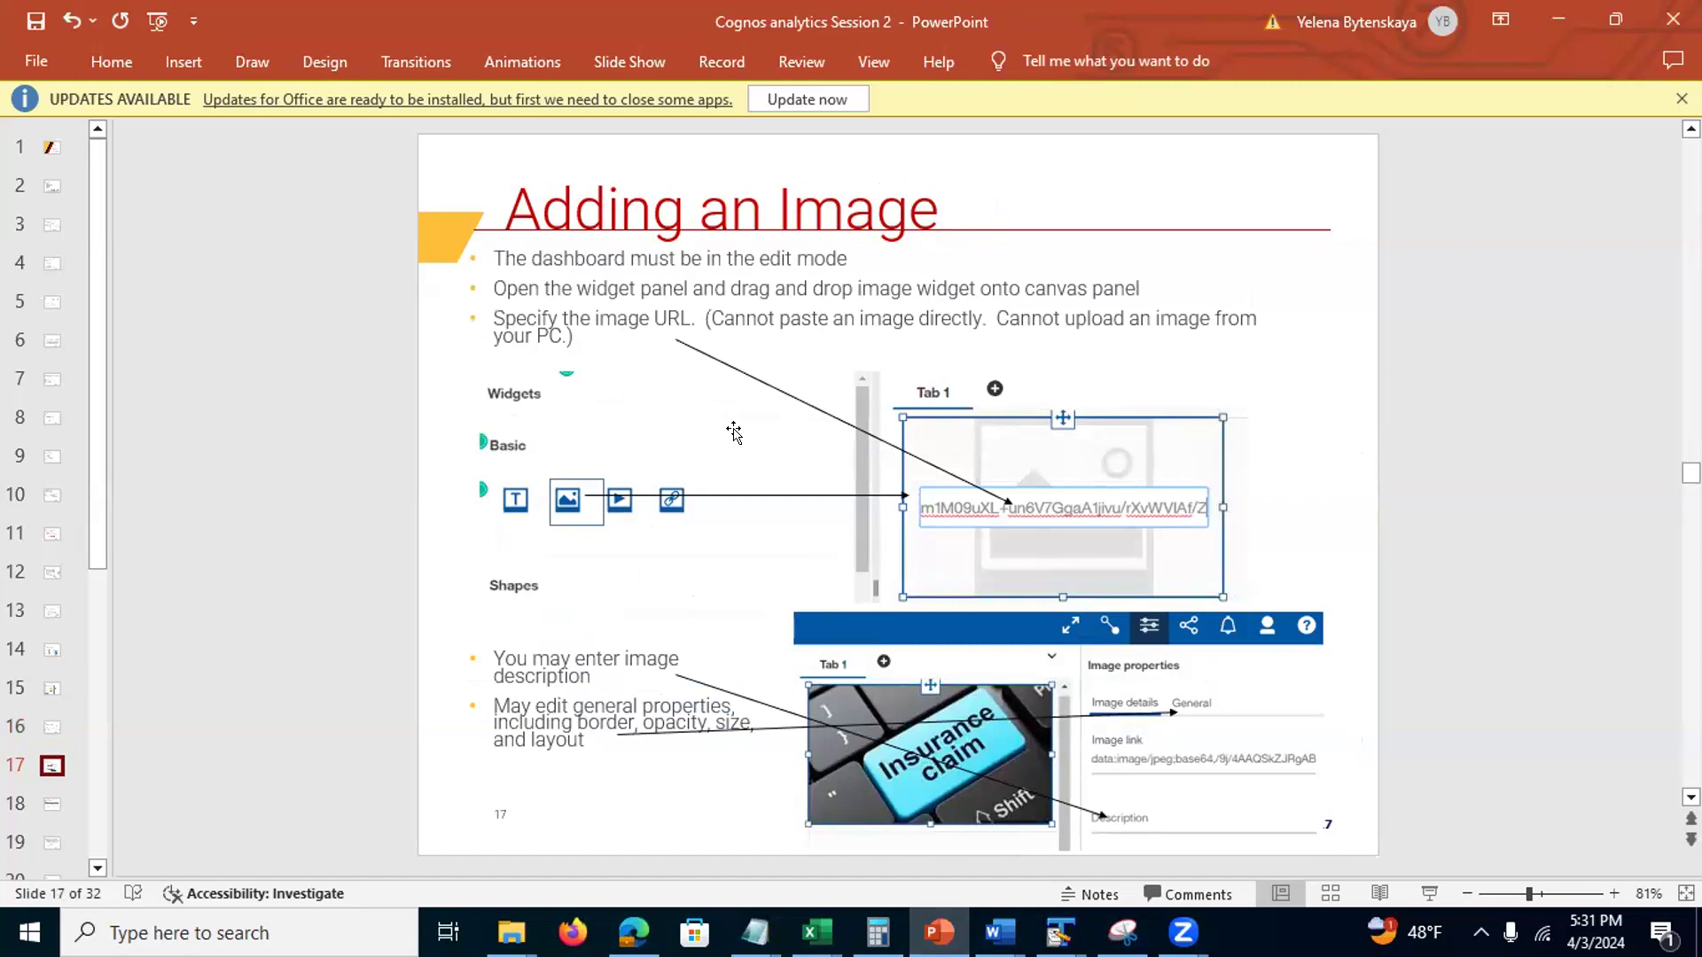
click(48, 806)
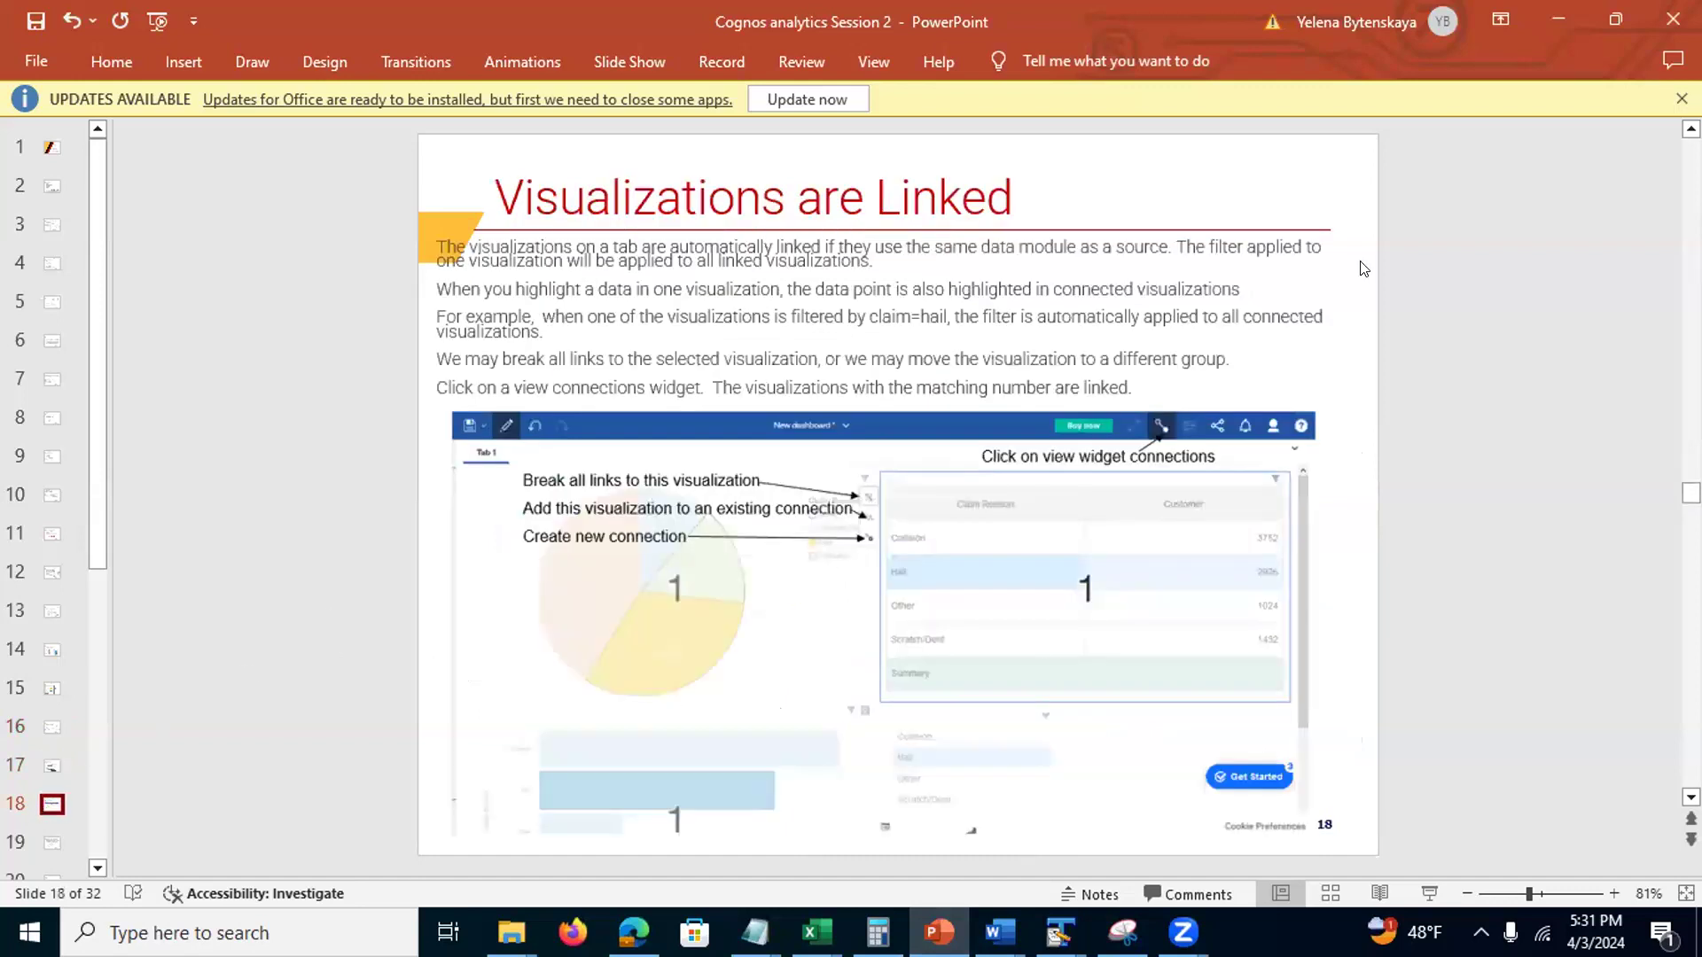
click(1558, 20)
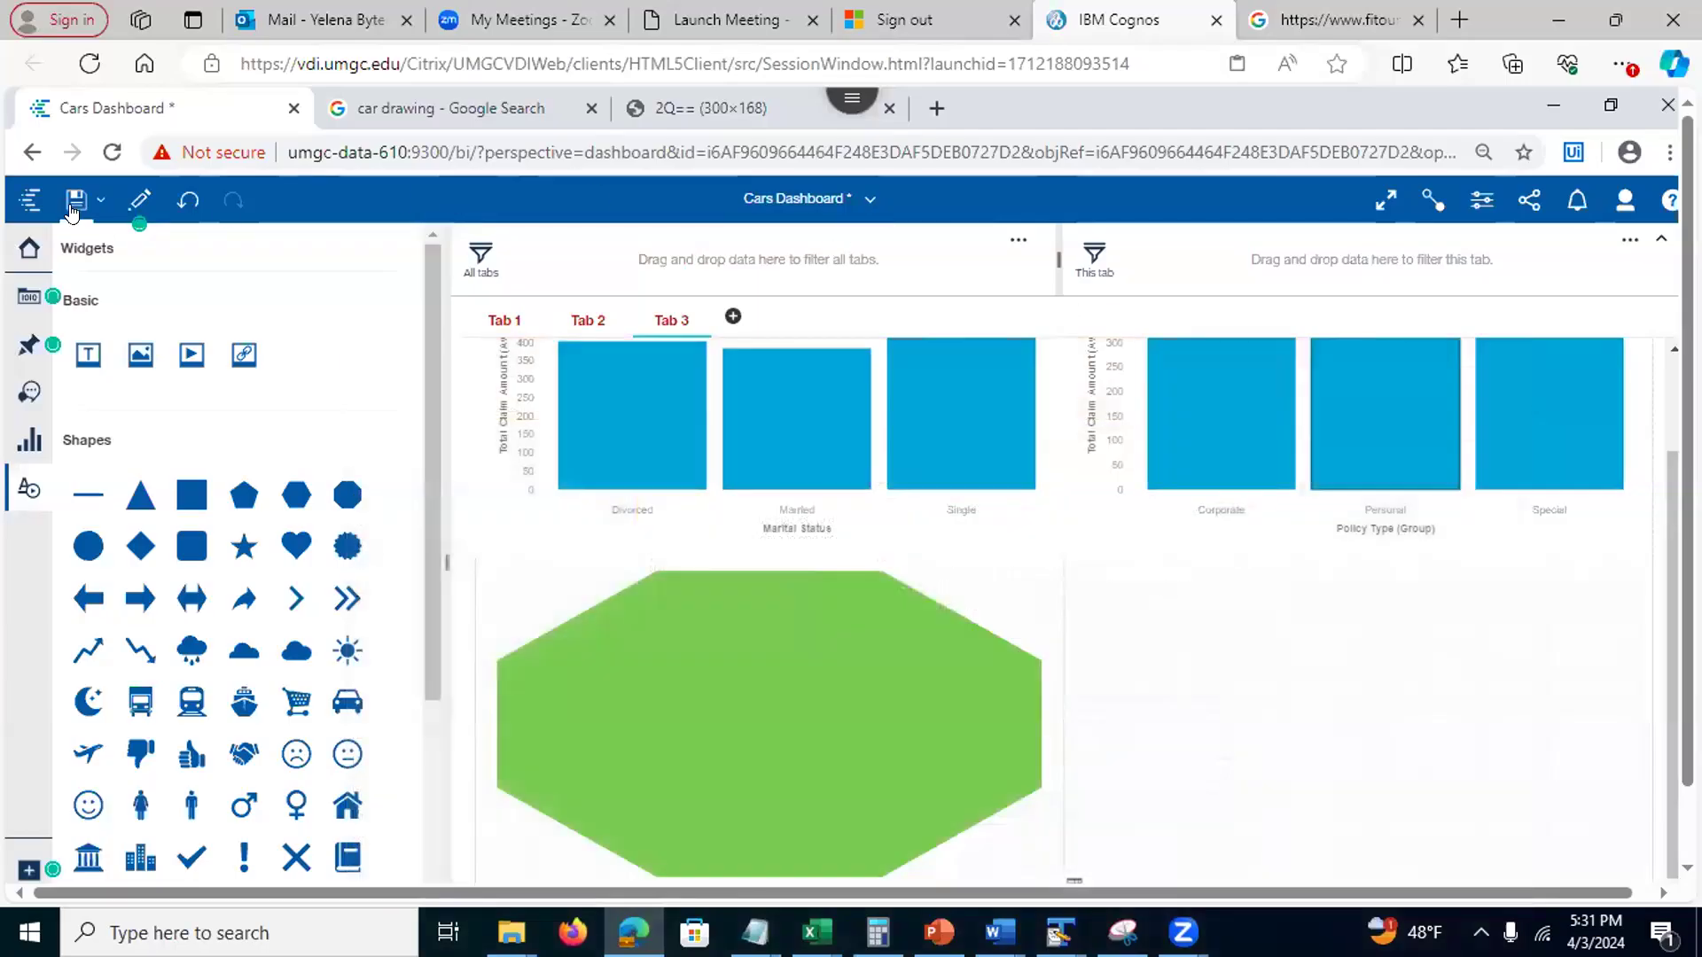
Save with Ctrl+S, then close both Cars Dashboard and Claims And Weather Exploration
key(ctrl+s)
click(867, 200)
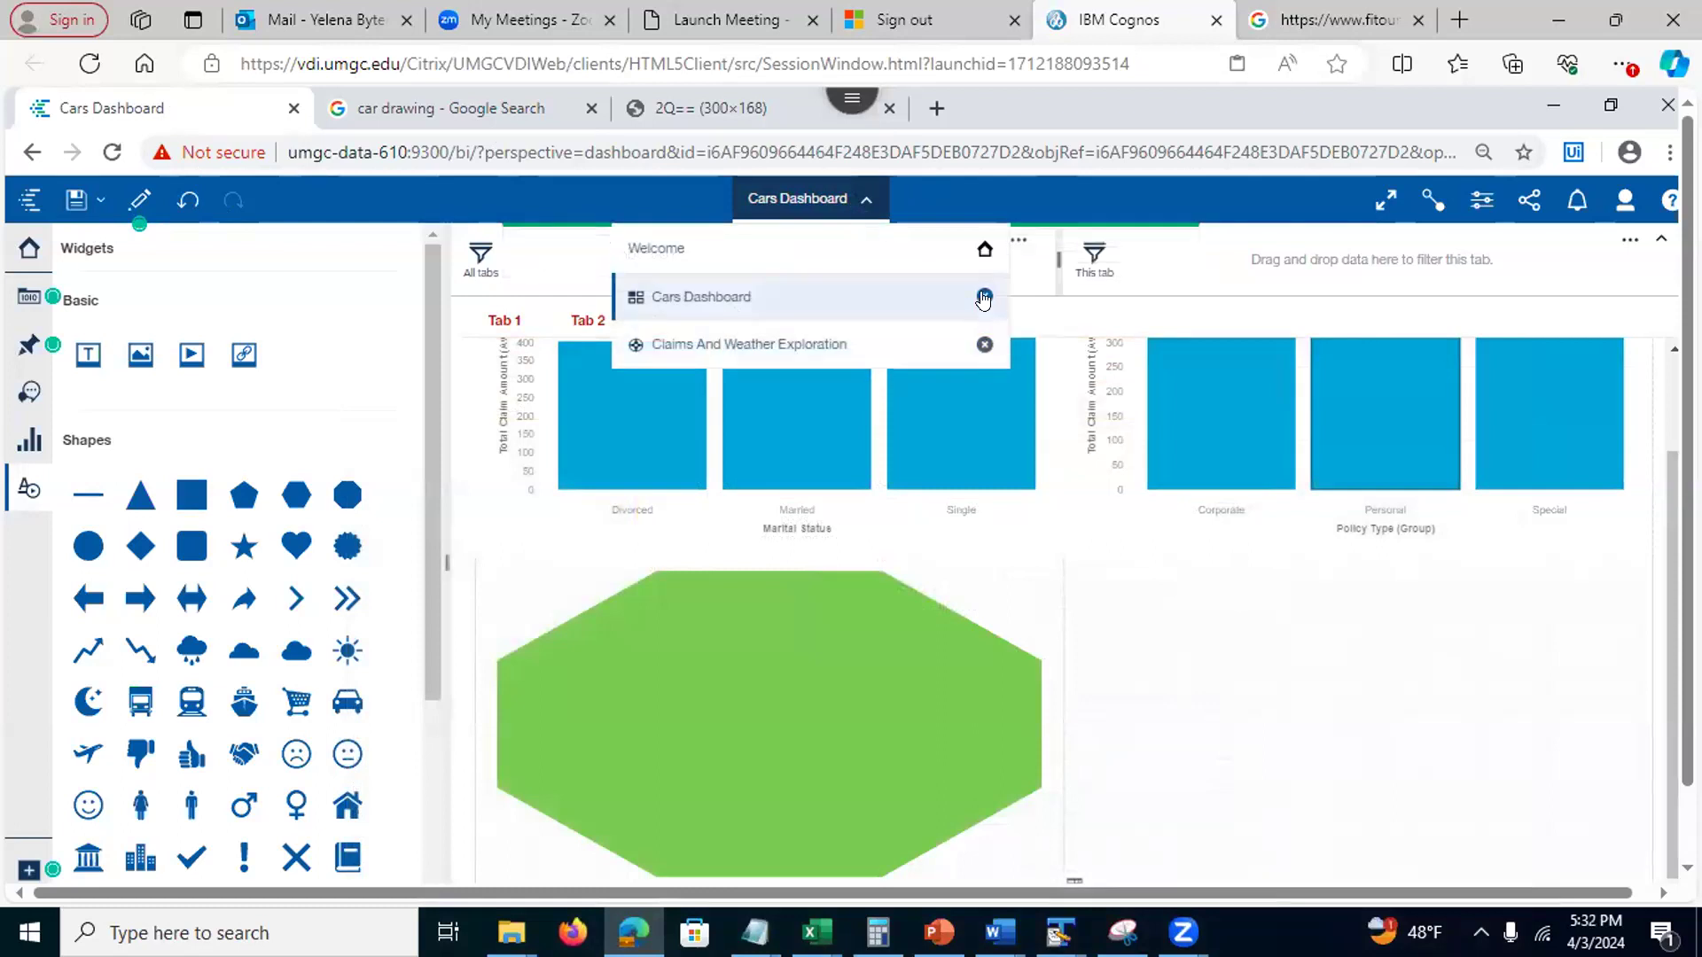
click(983, 296)
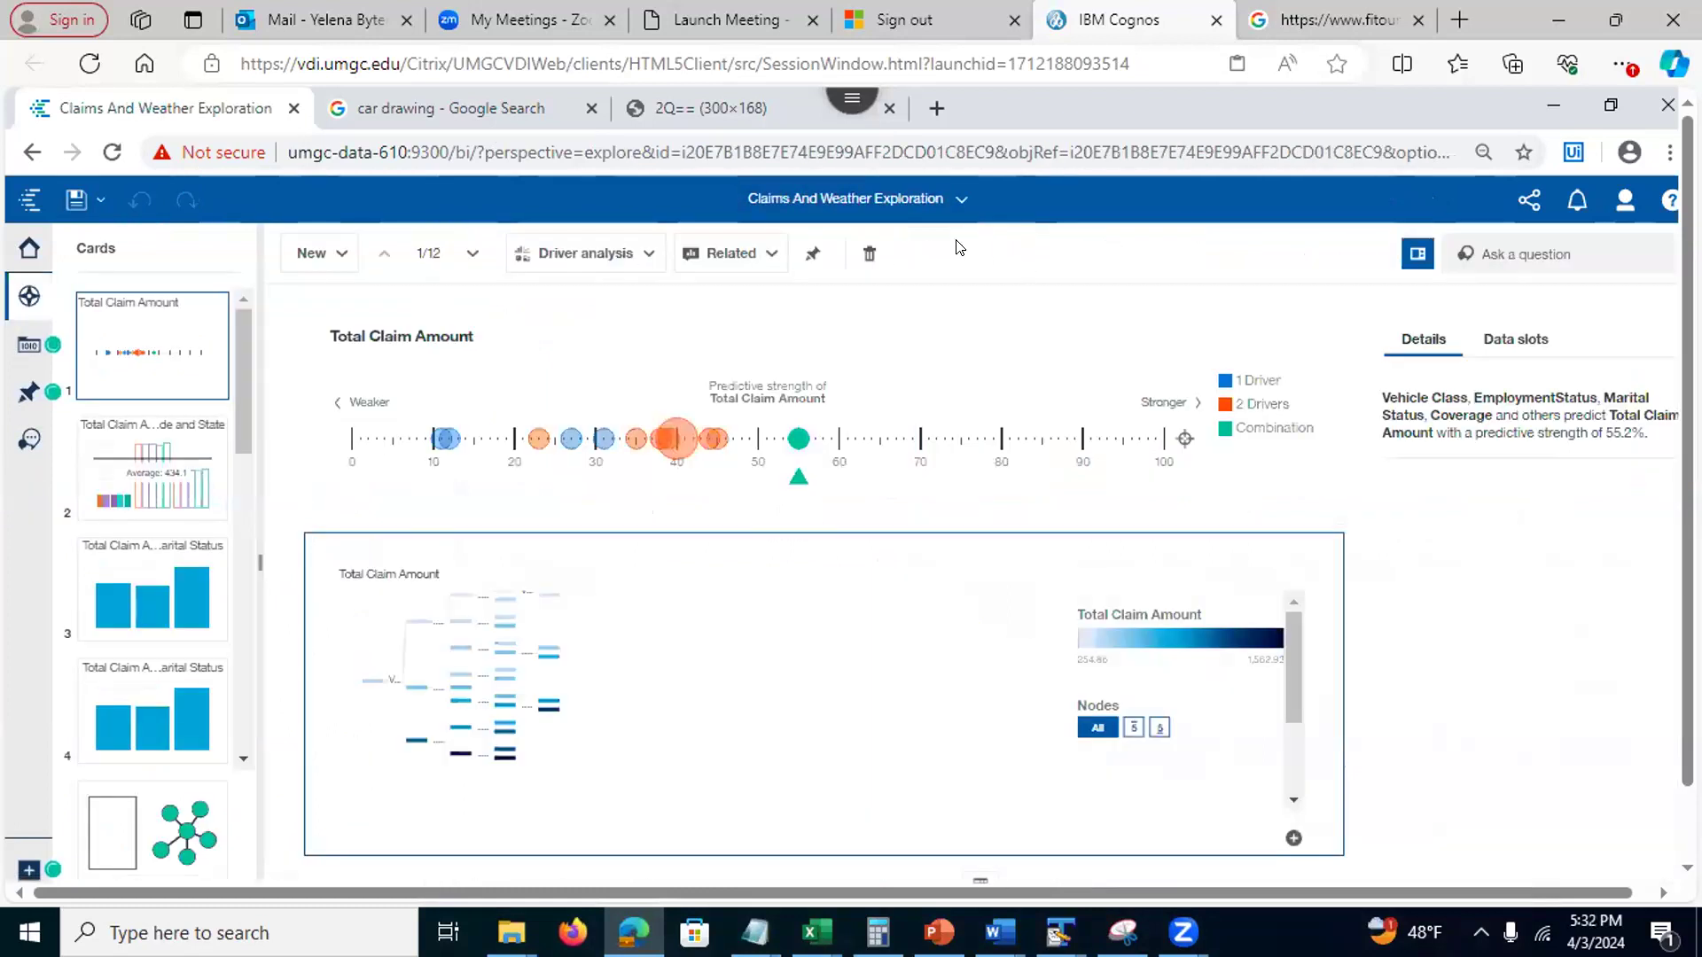
click(953, 213)
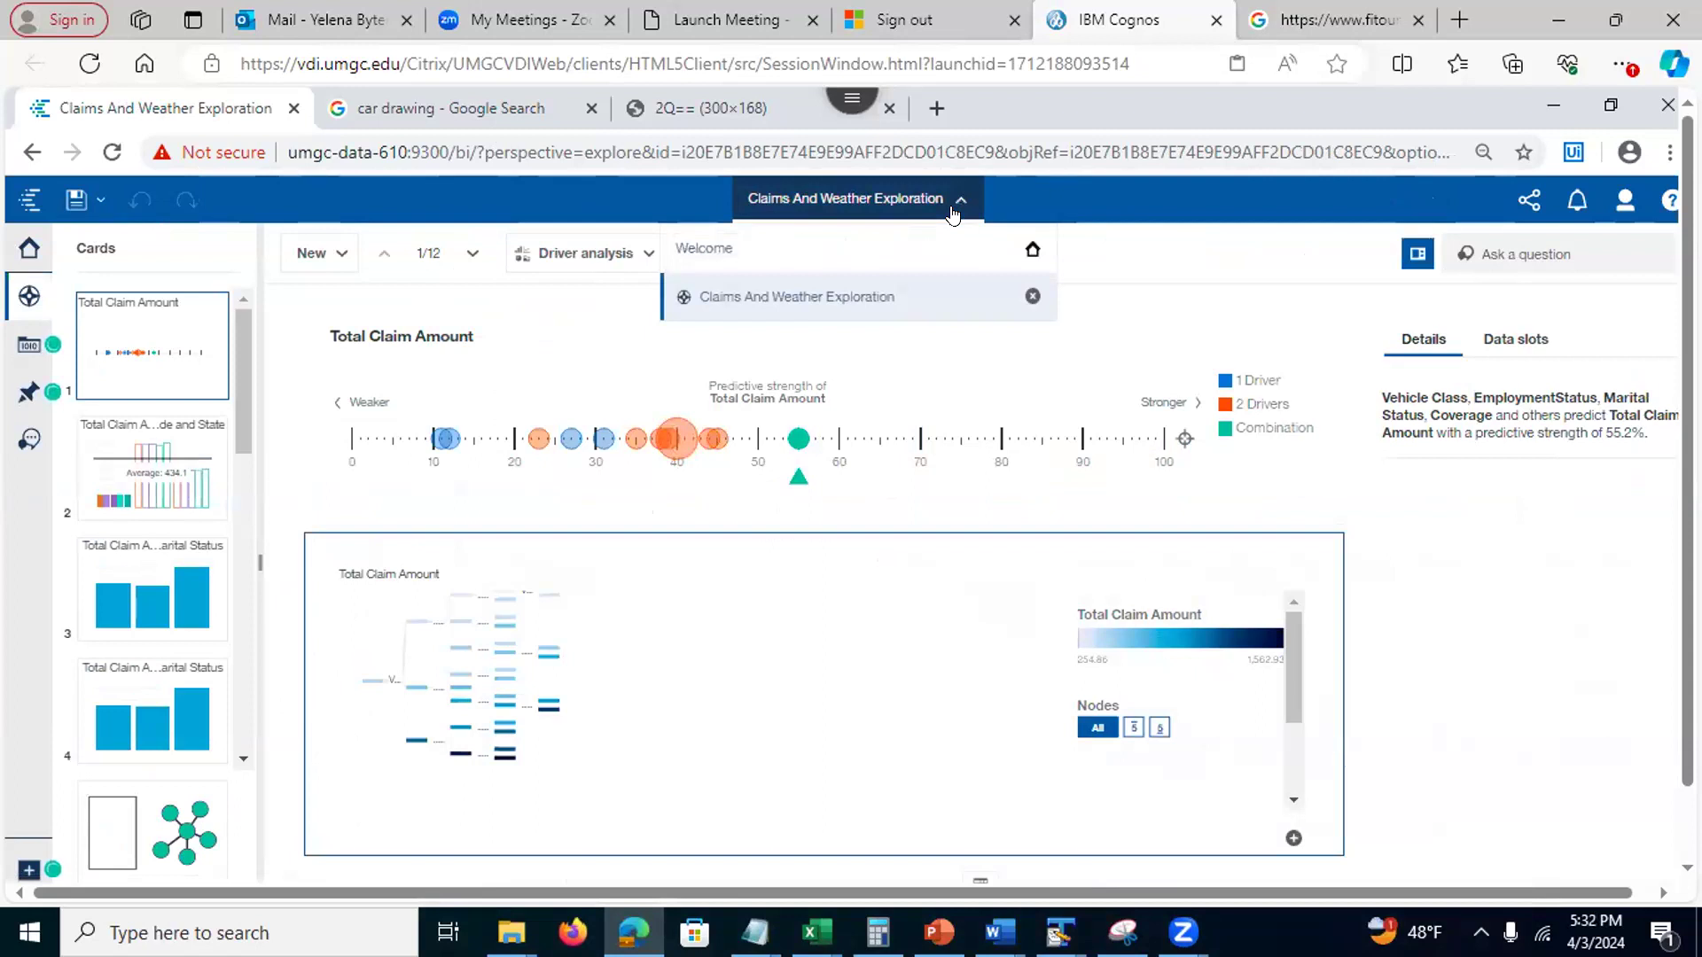
click(1024, 303)
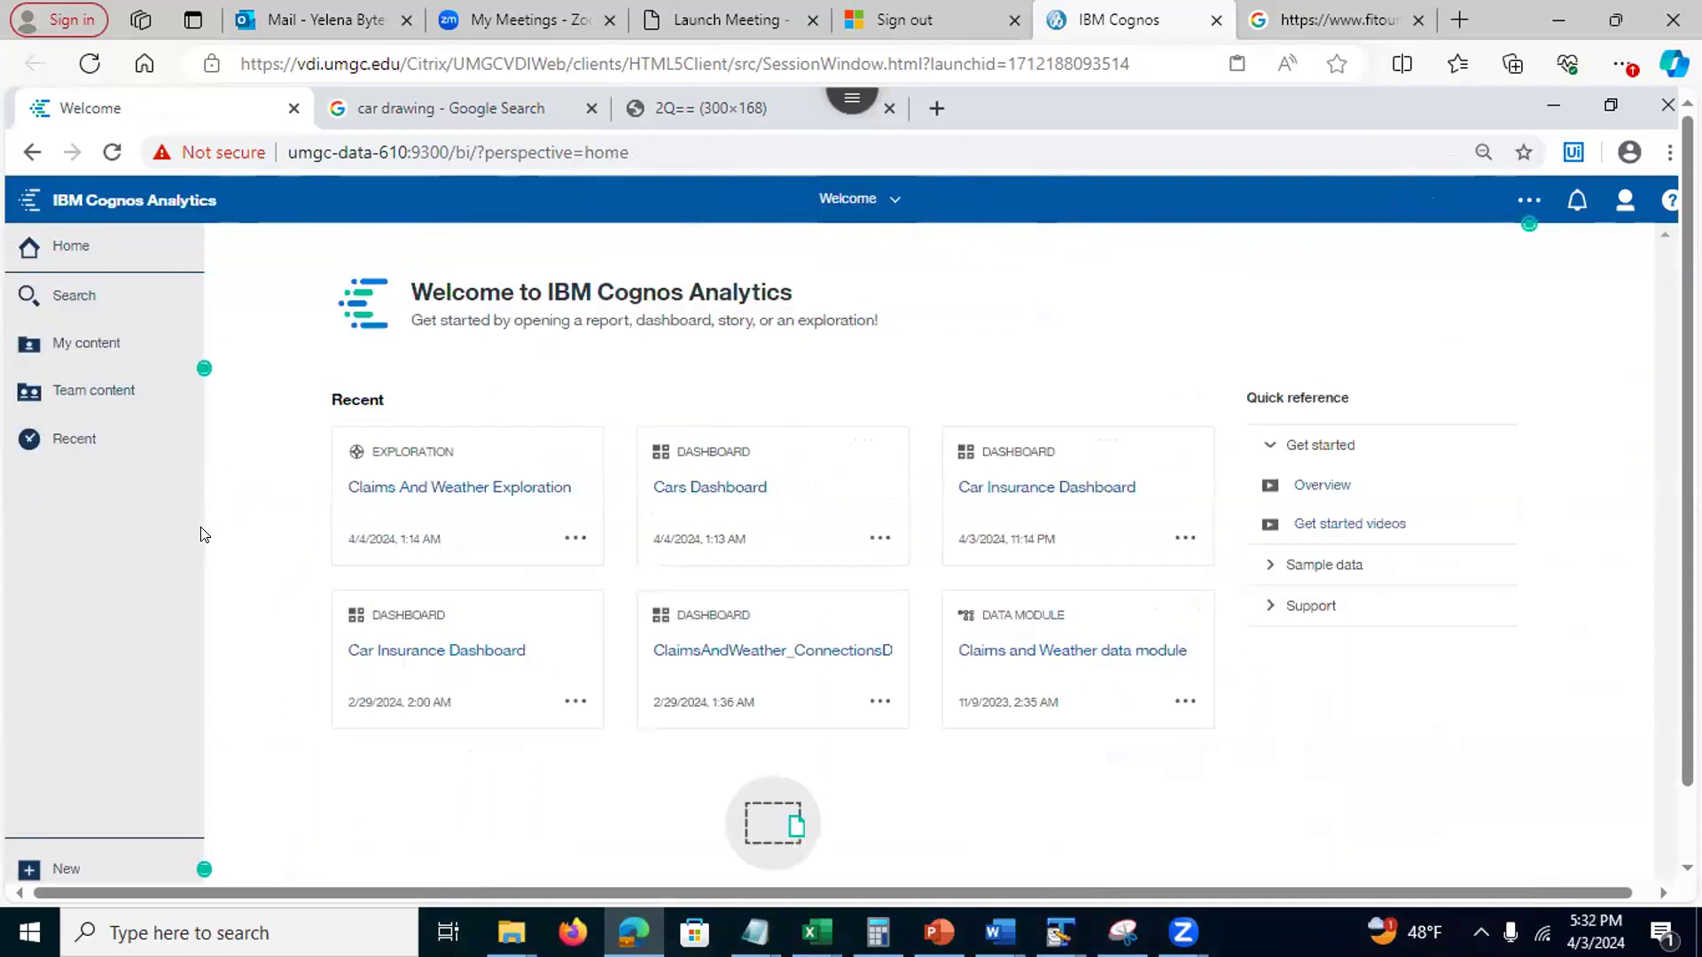
Open ClaimsAndWeather_ConnectionsDemo from My content and select its Total Claim Amount by Vehicle Class chart
click(87, 347)
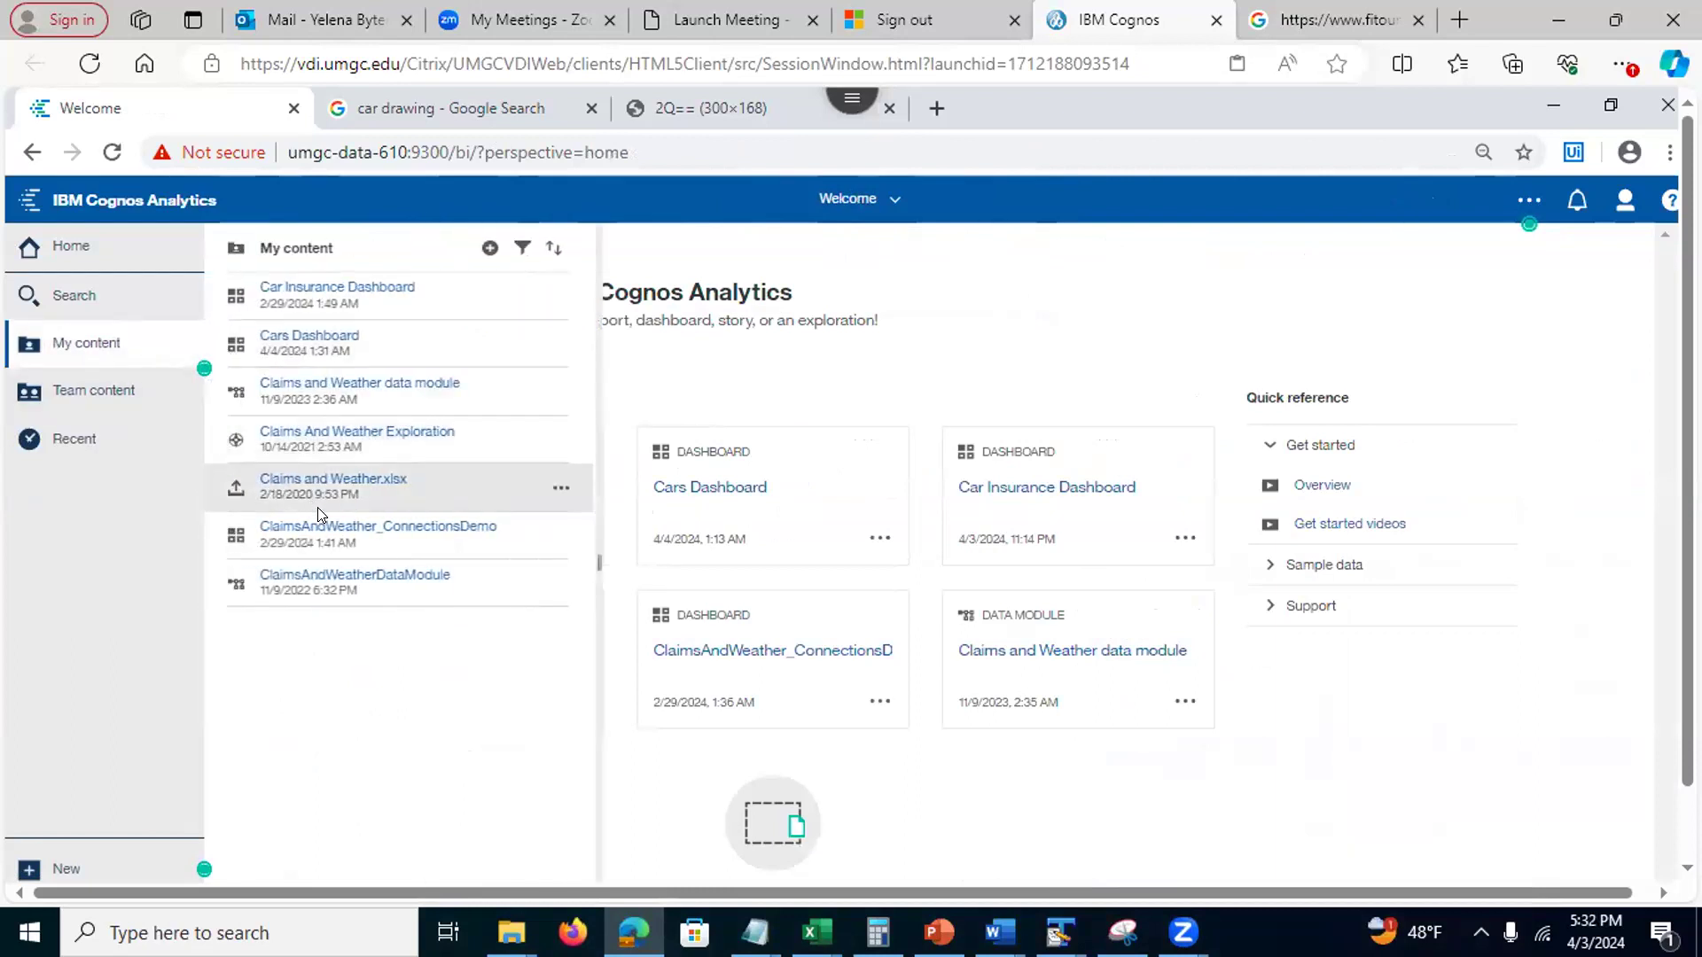
click(392, 529)
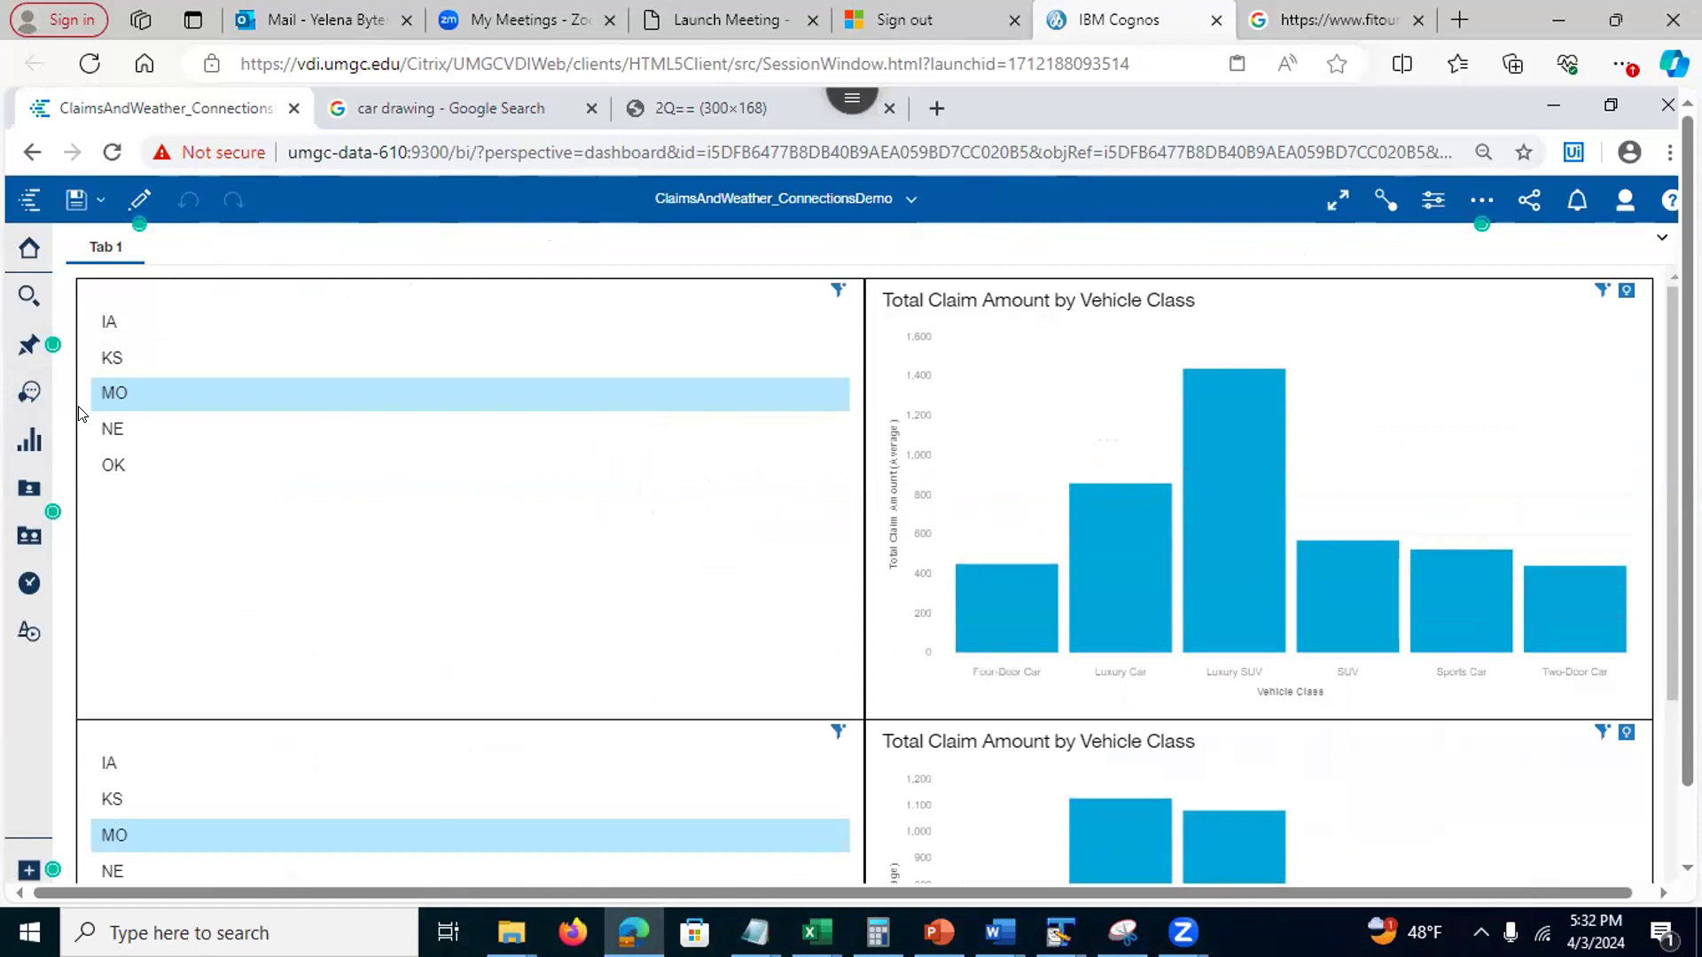
click(1177, 290)
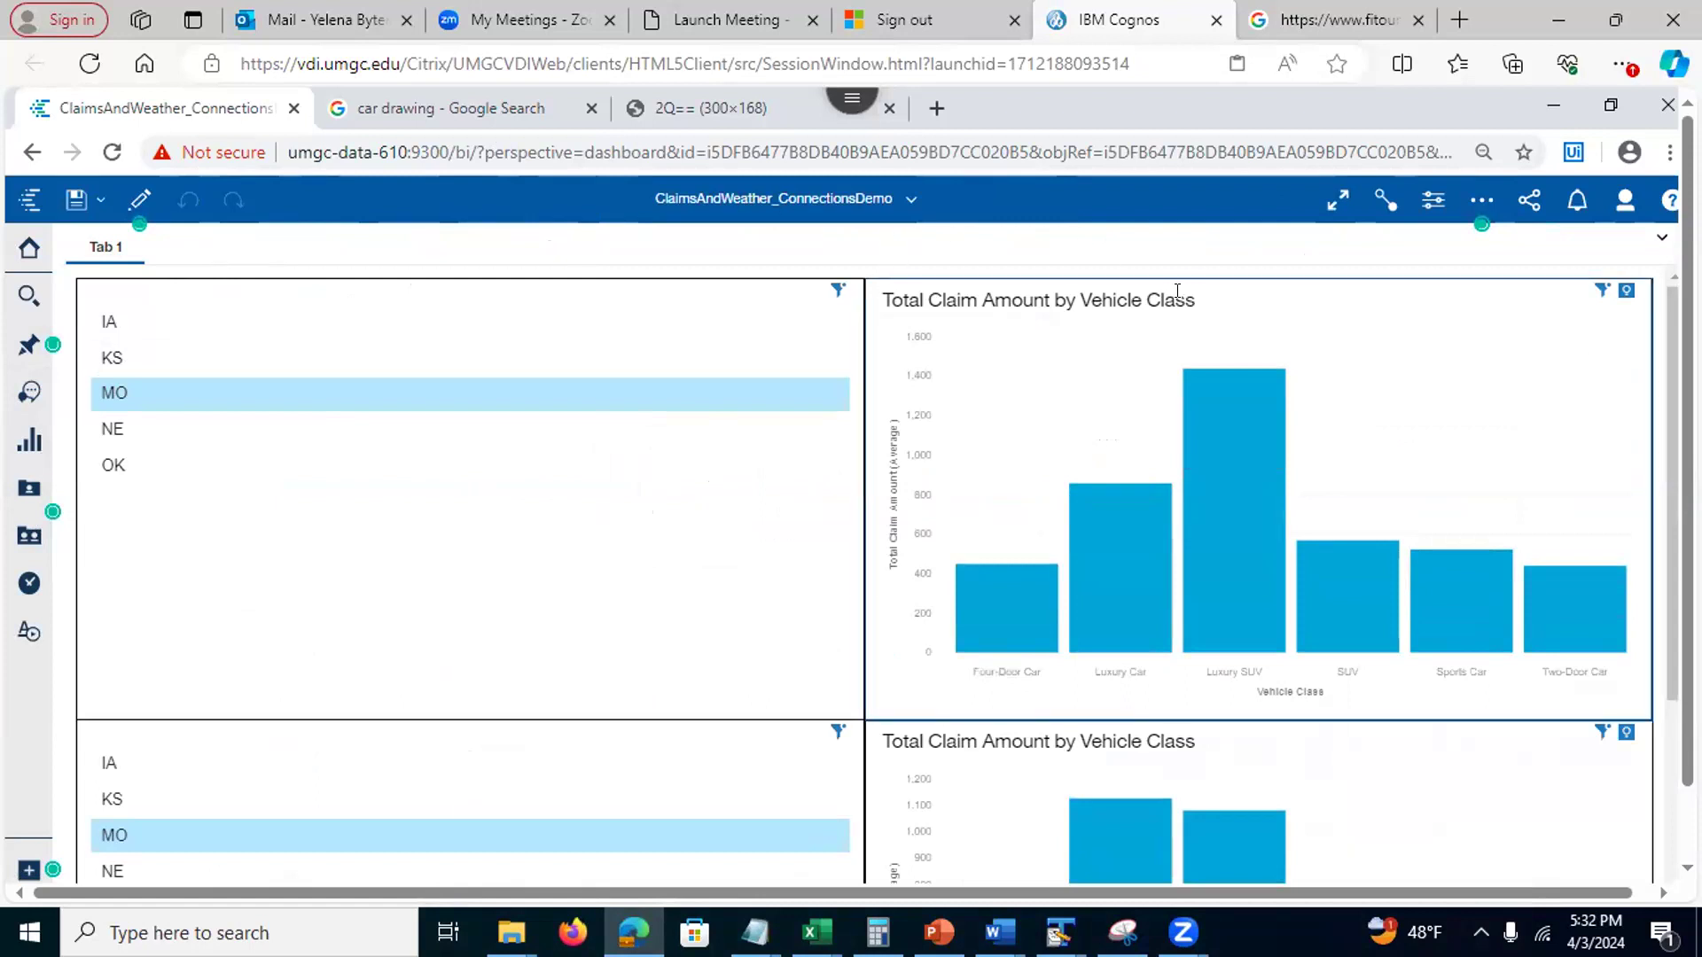
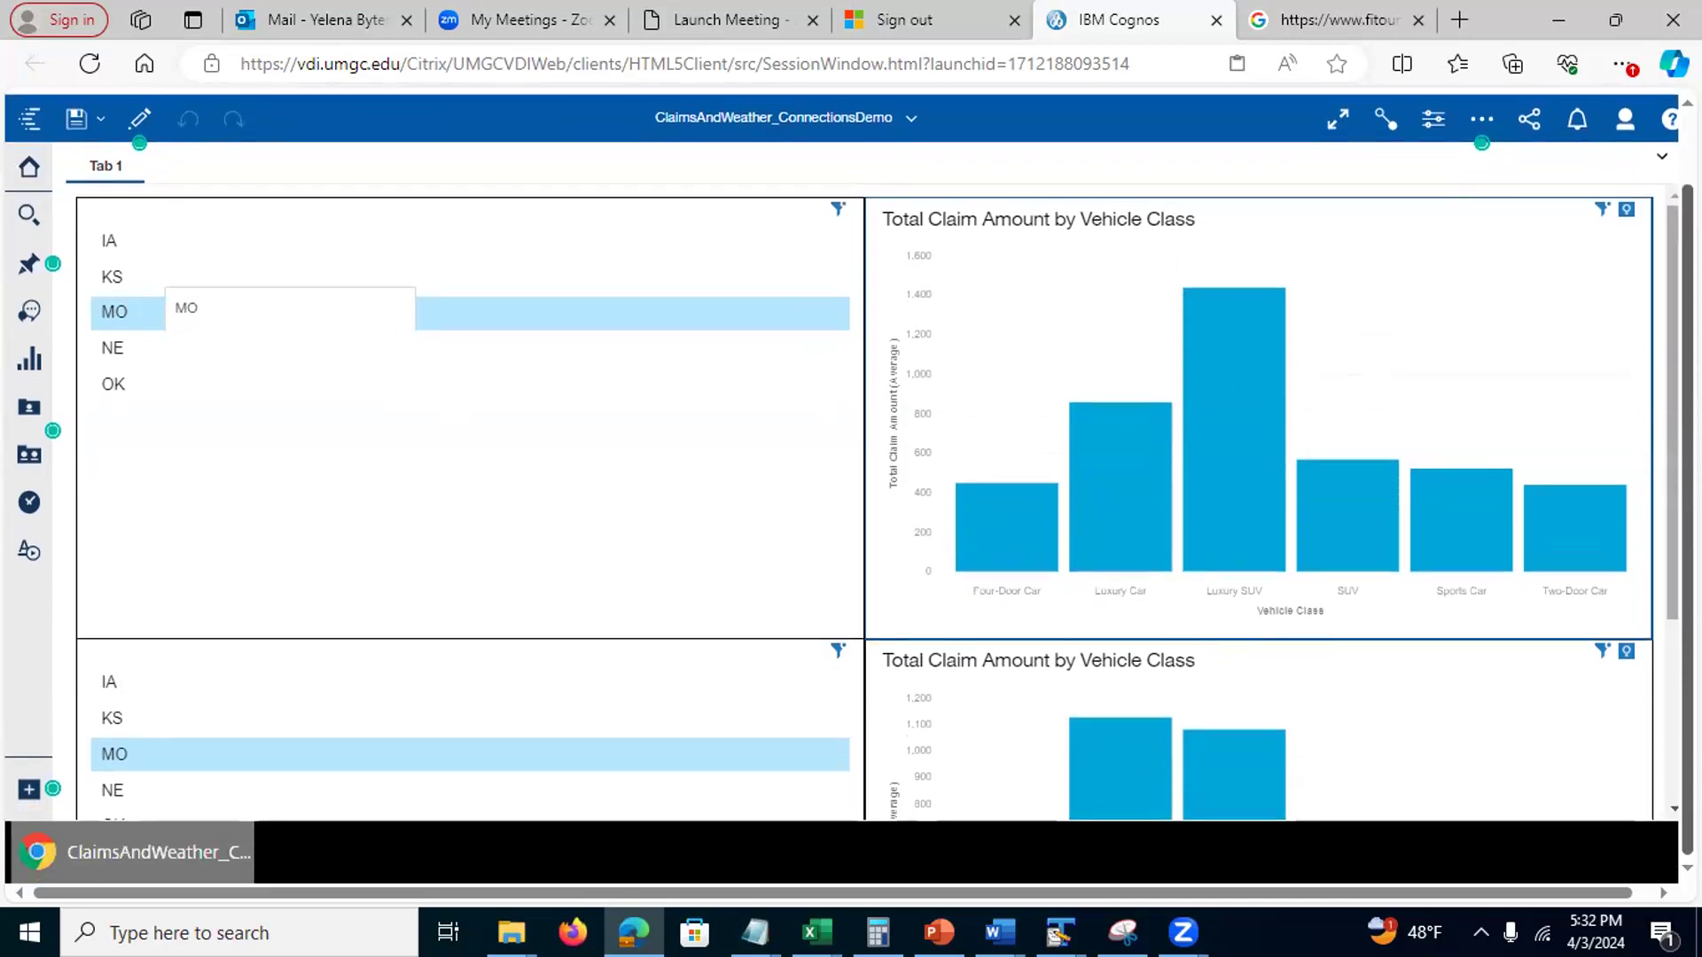
Reapply the MO state filter in the state list and look for the widget connections view
scroll(842, 486, down, 1)
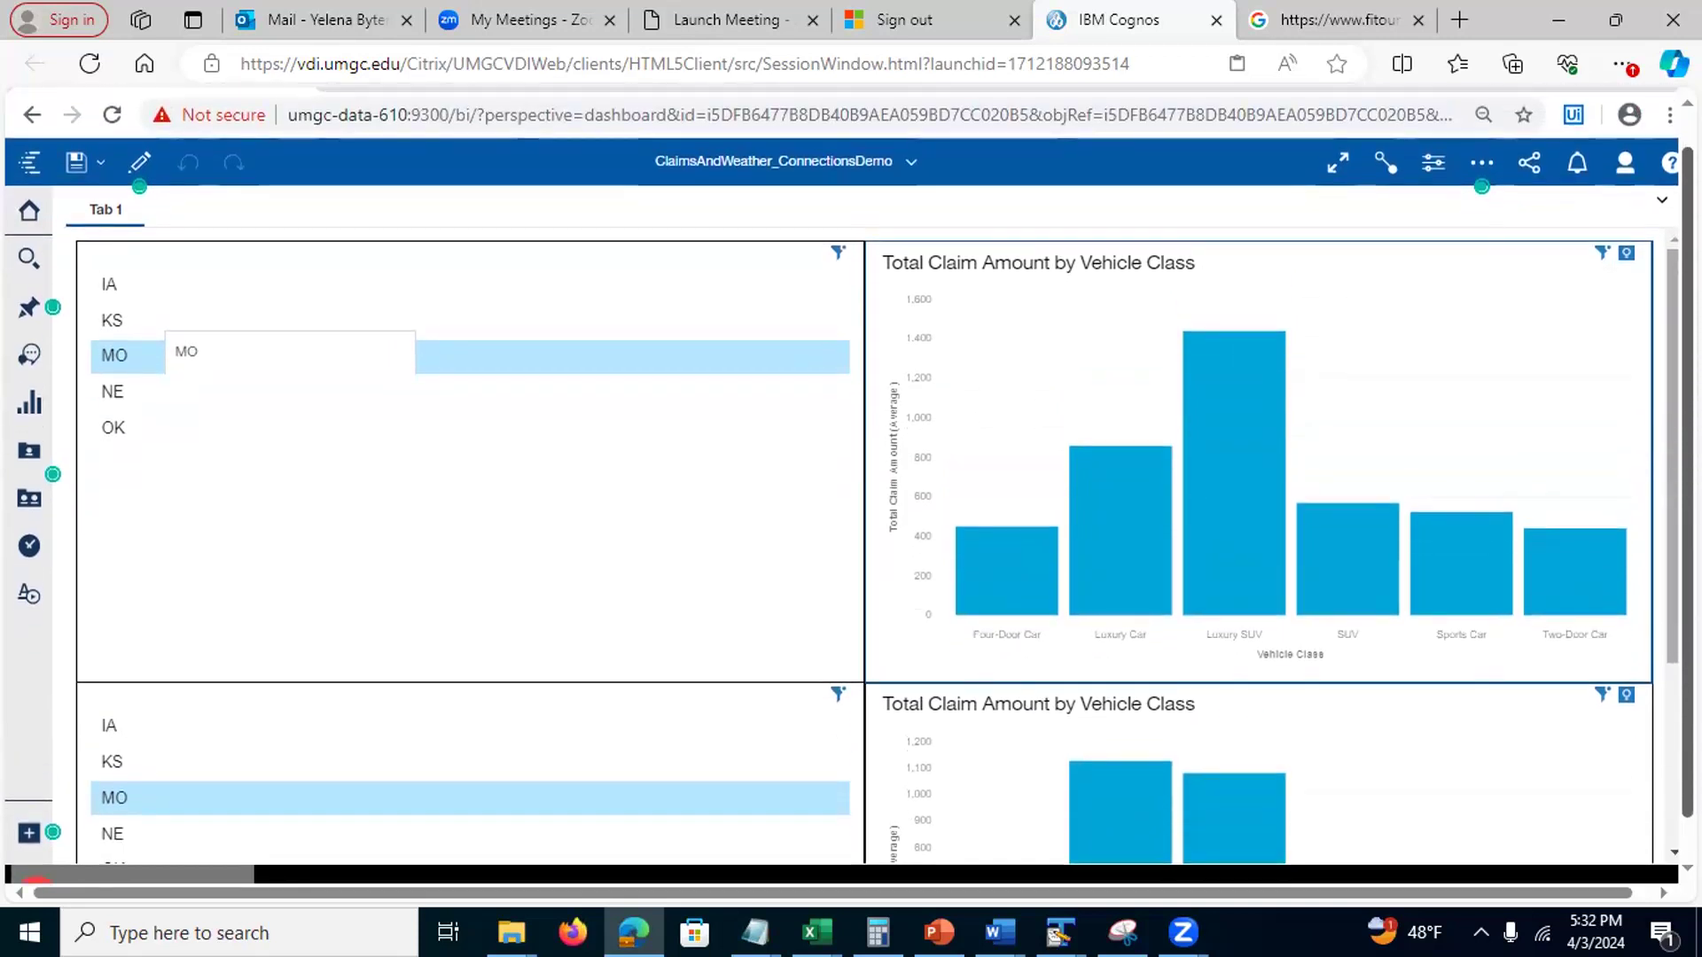
click(129, 785)
click(135, 521)
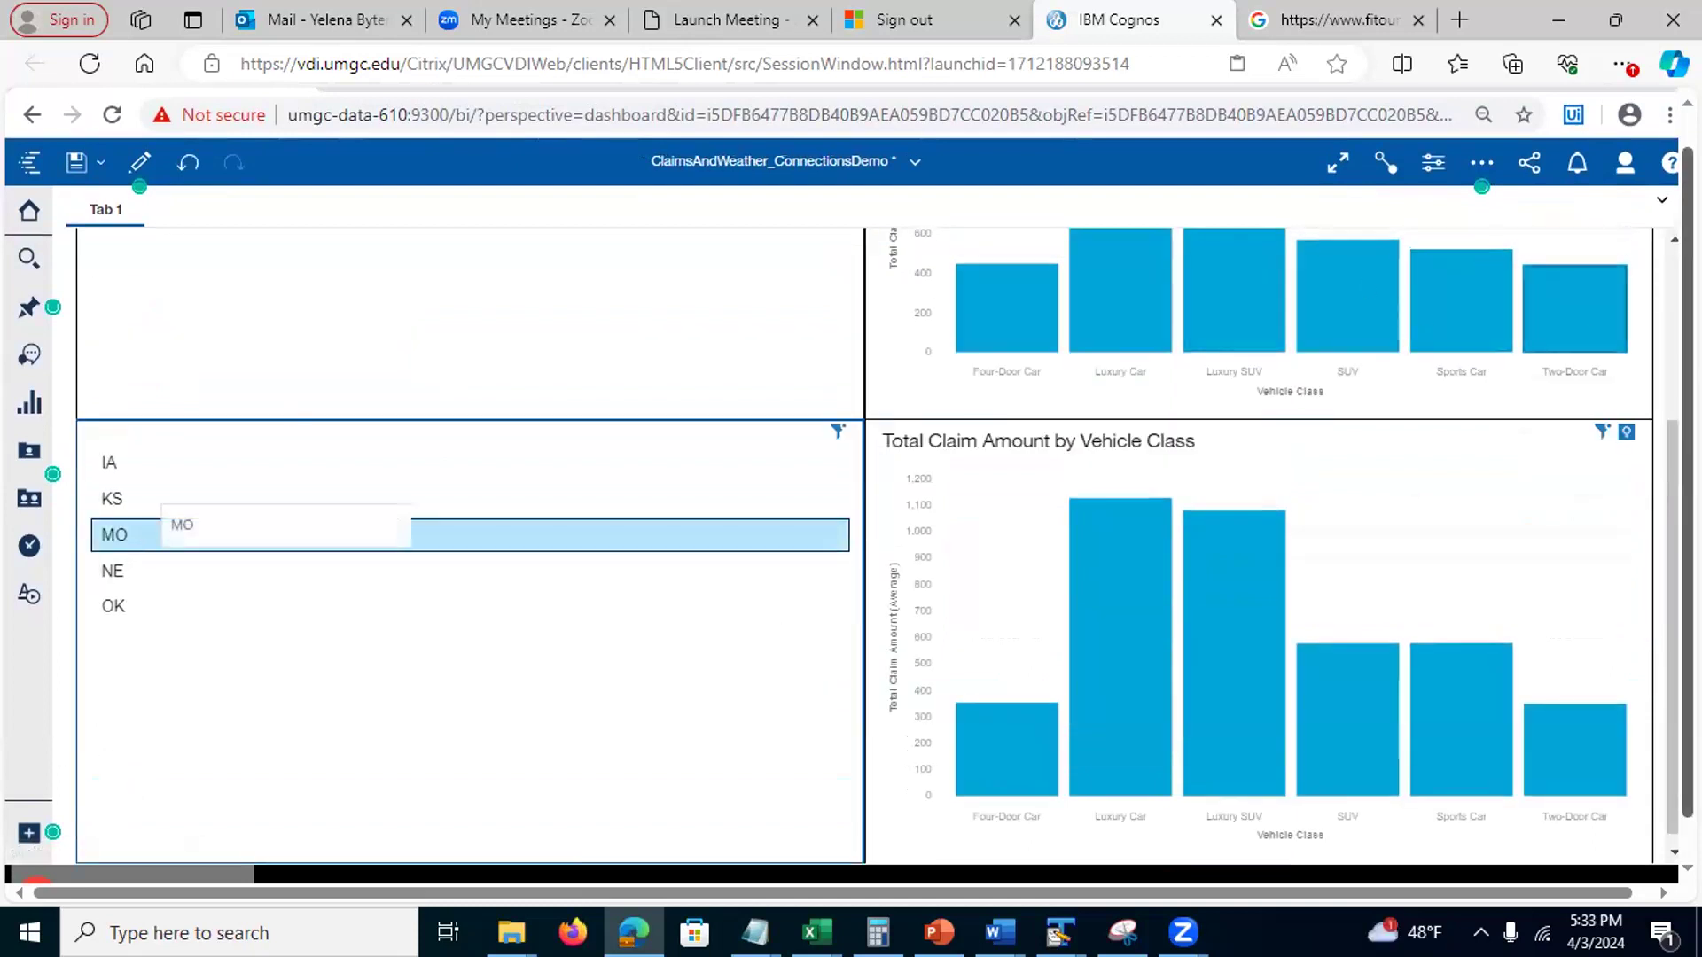
drag(1687, 474, 1685, 439)
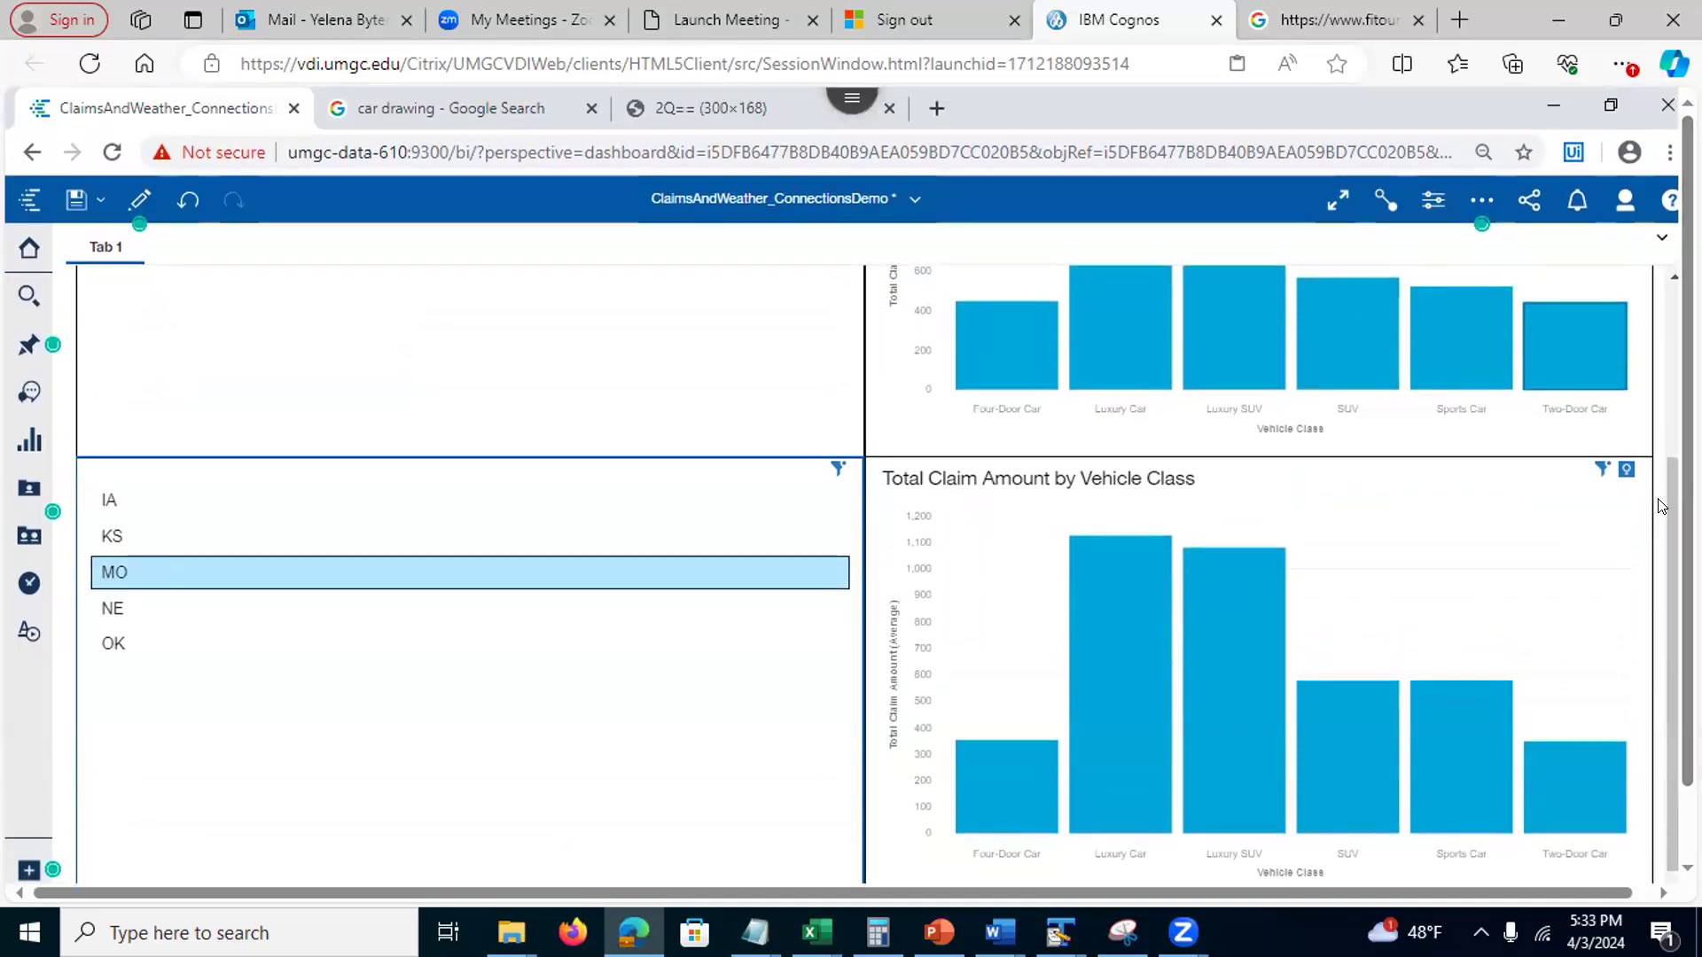
drag(1667, 502, 1666, 326)
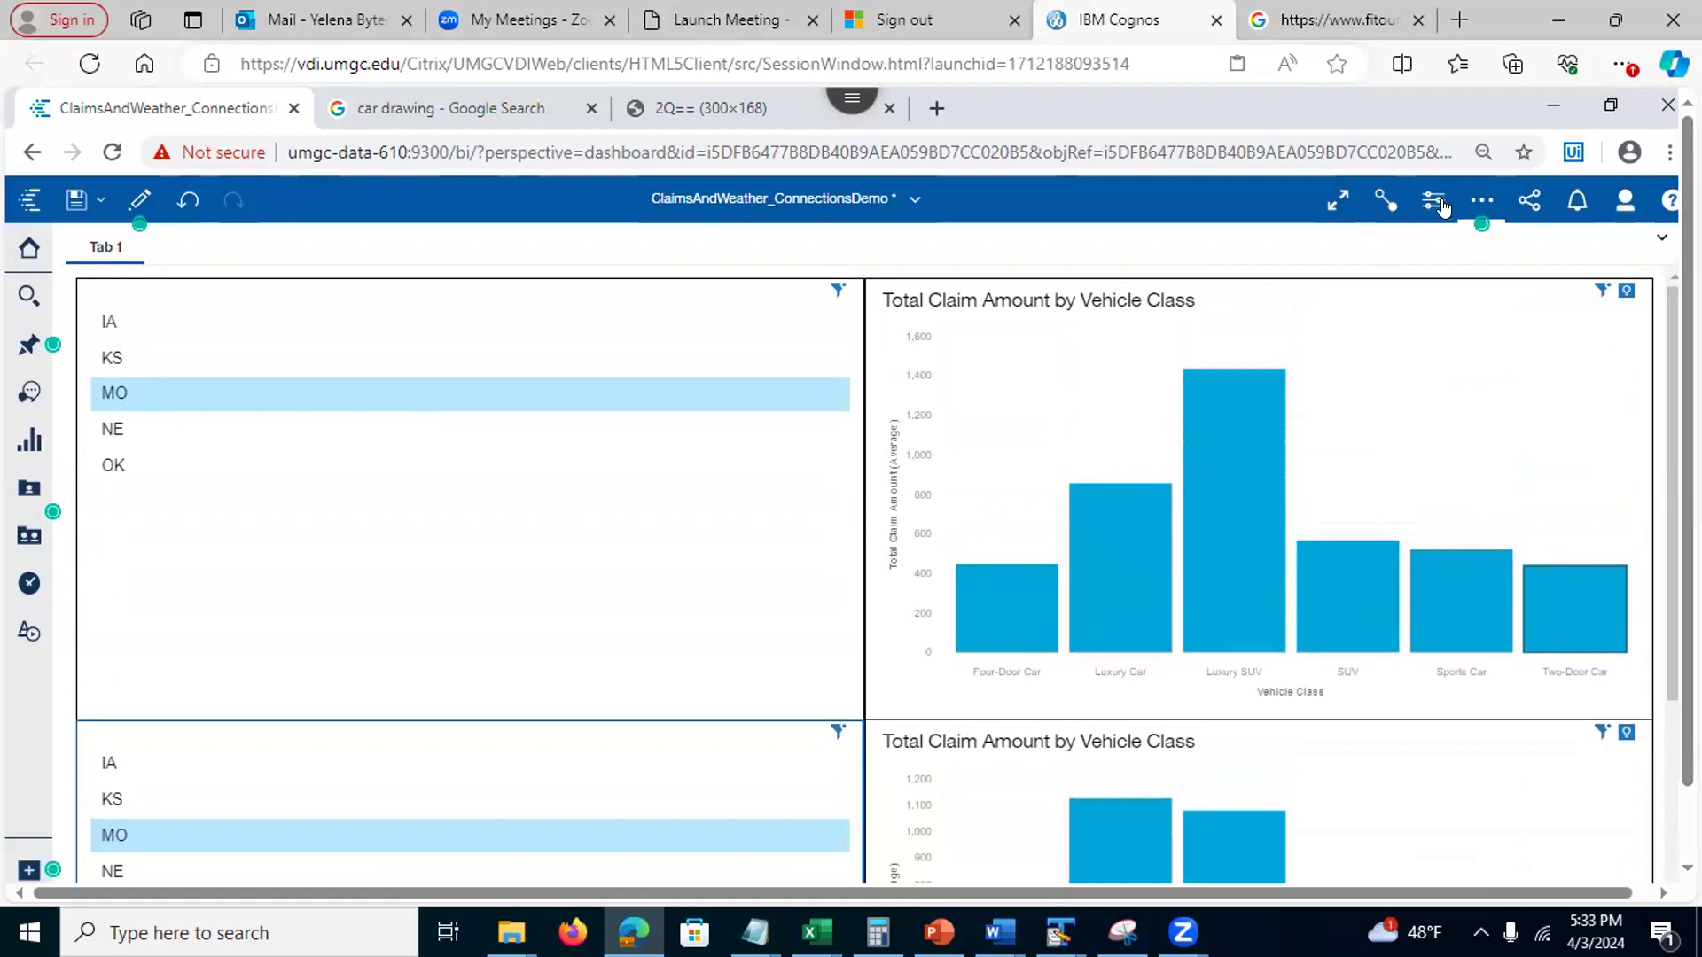
click(1386, 202)
Switch the dashboard to edit mode and display widget connections across the whole dashboard
click(138, 204)
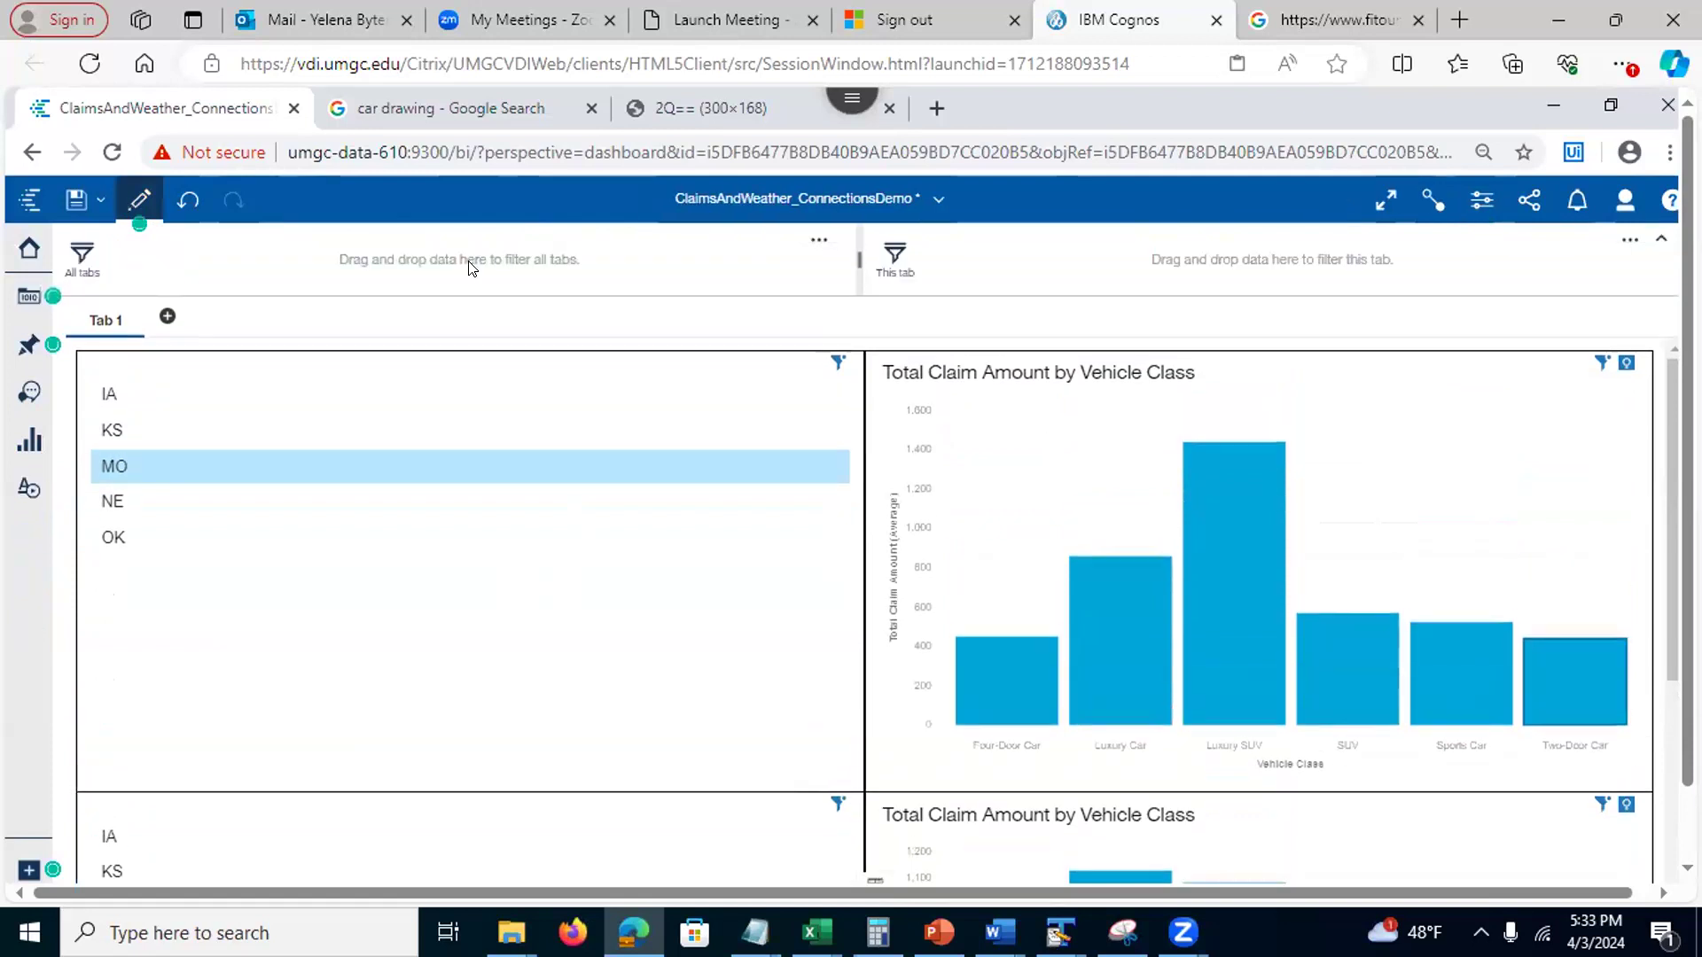
click(1425, 202)
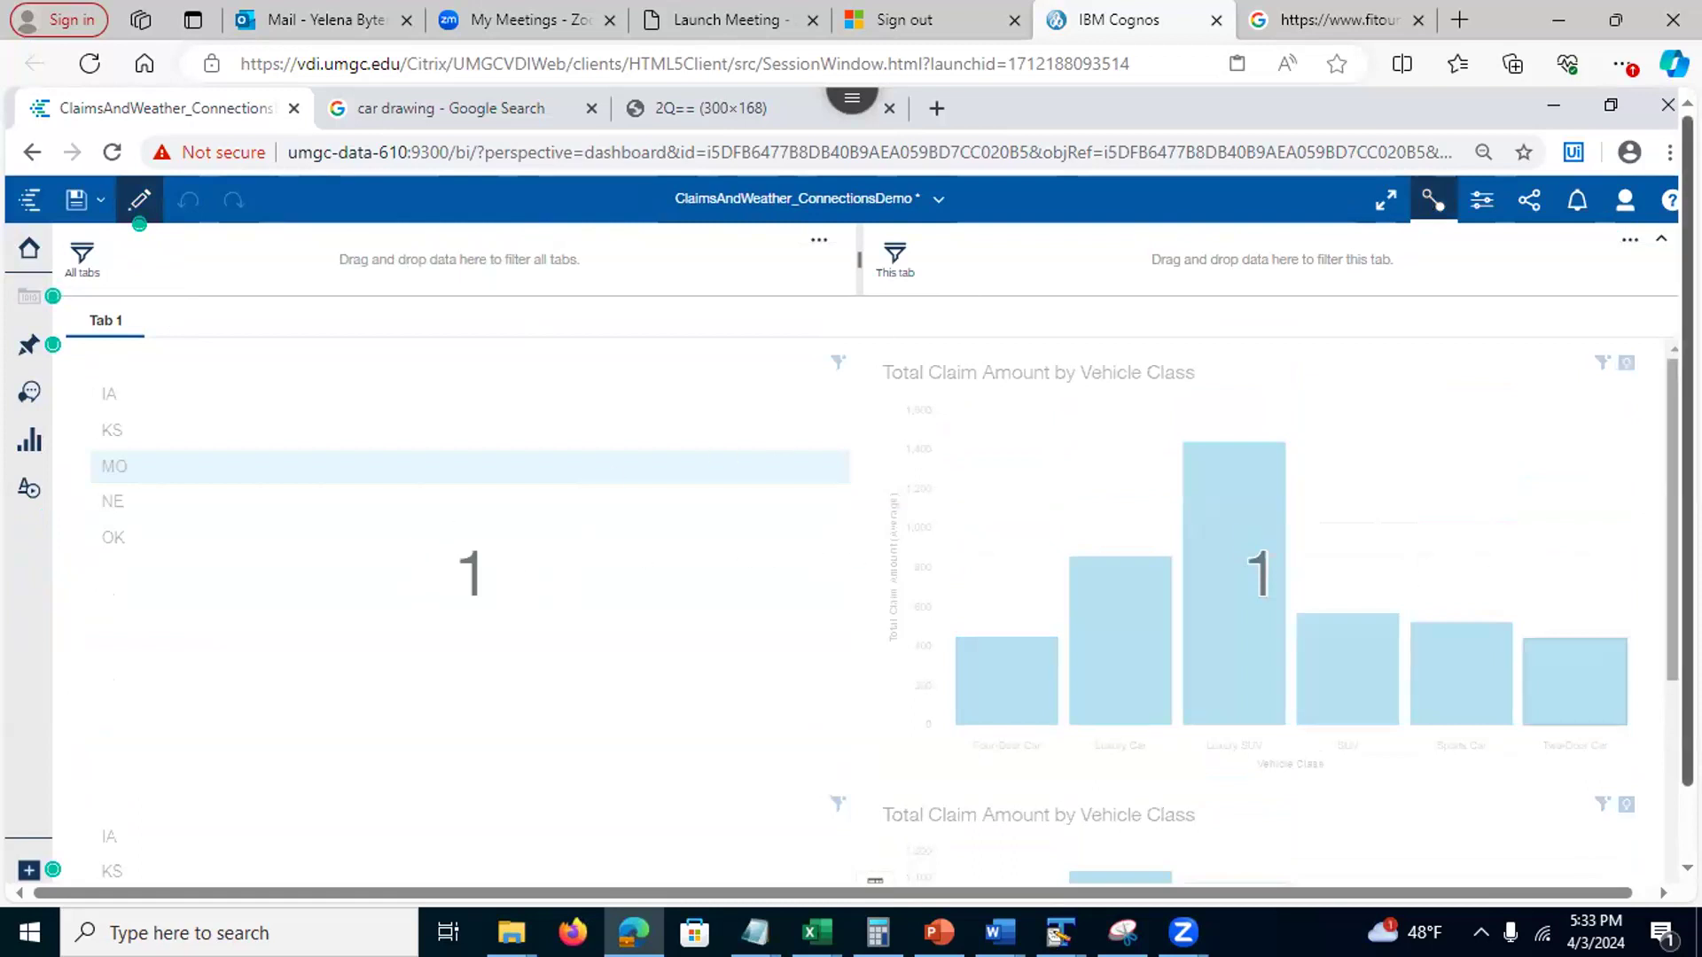
scroll(1666, 532, down, 3)
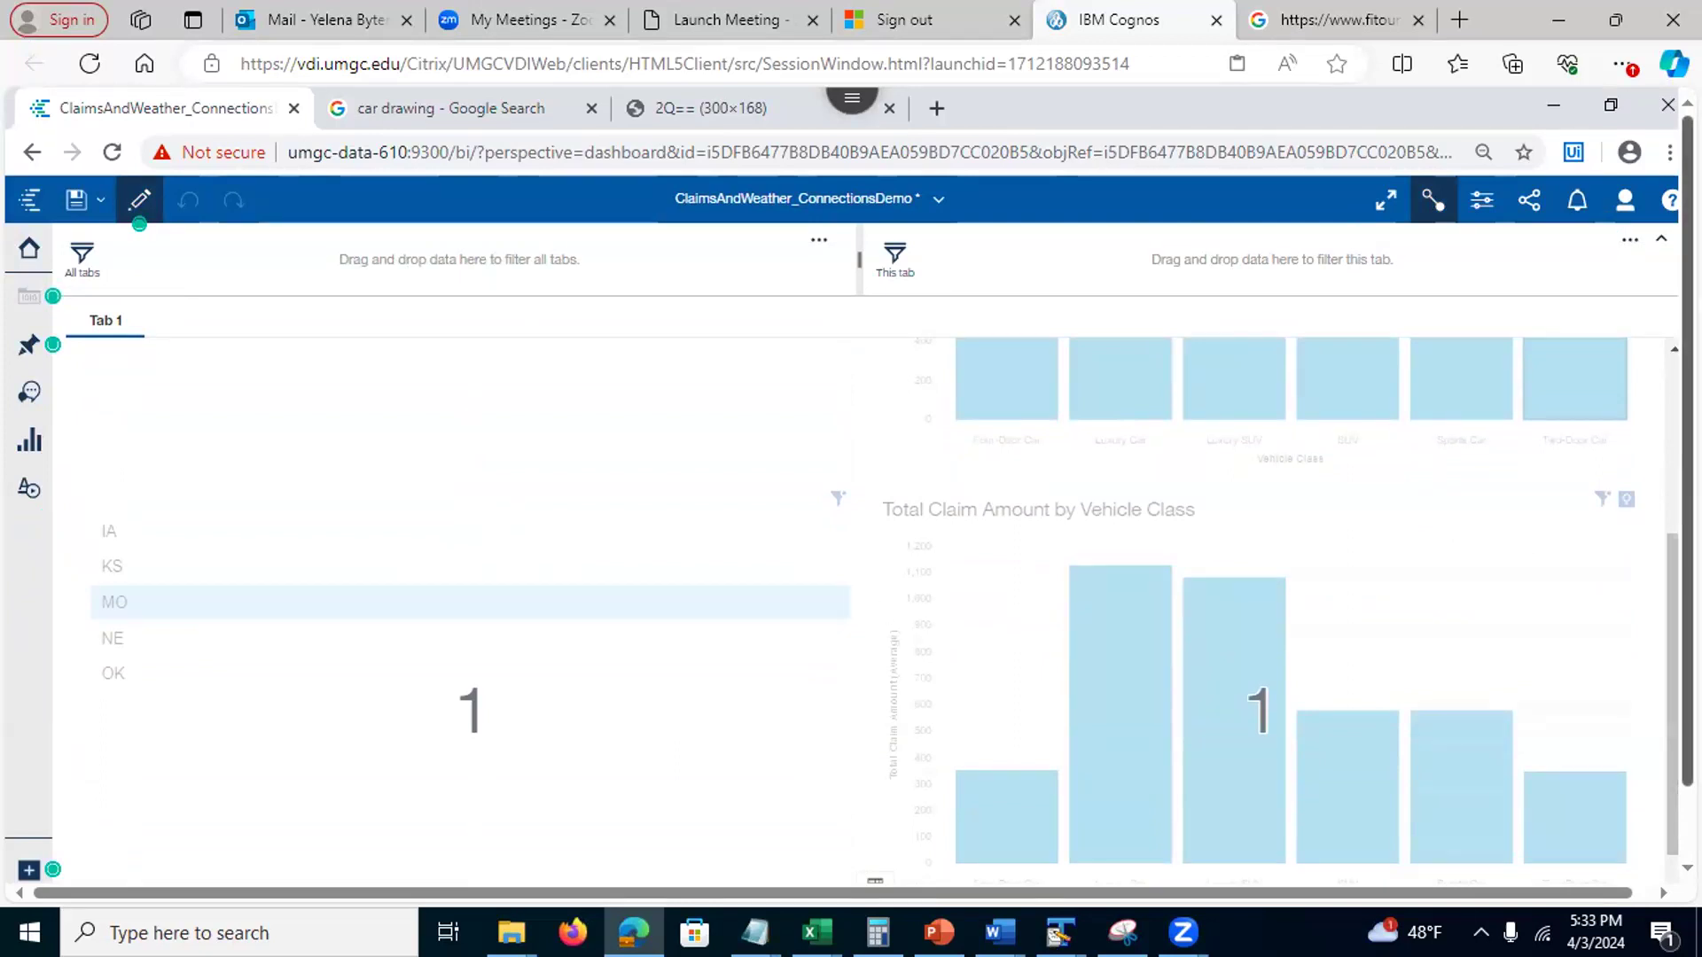
drag(1671, 602, 1671, 430)
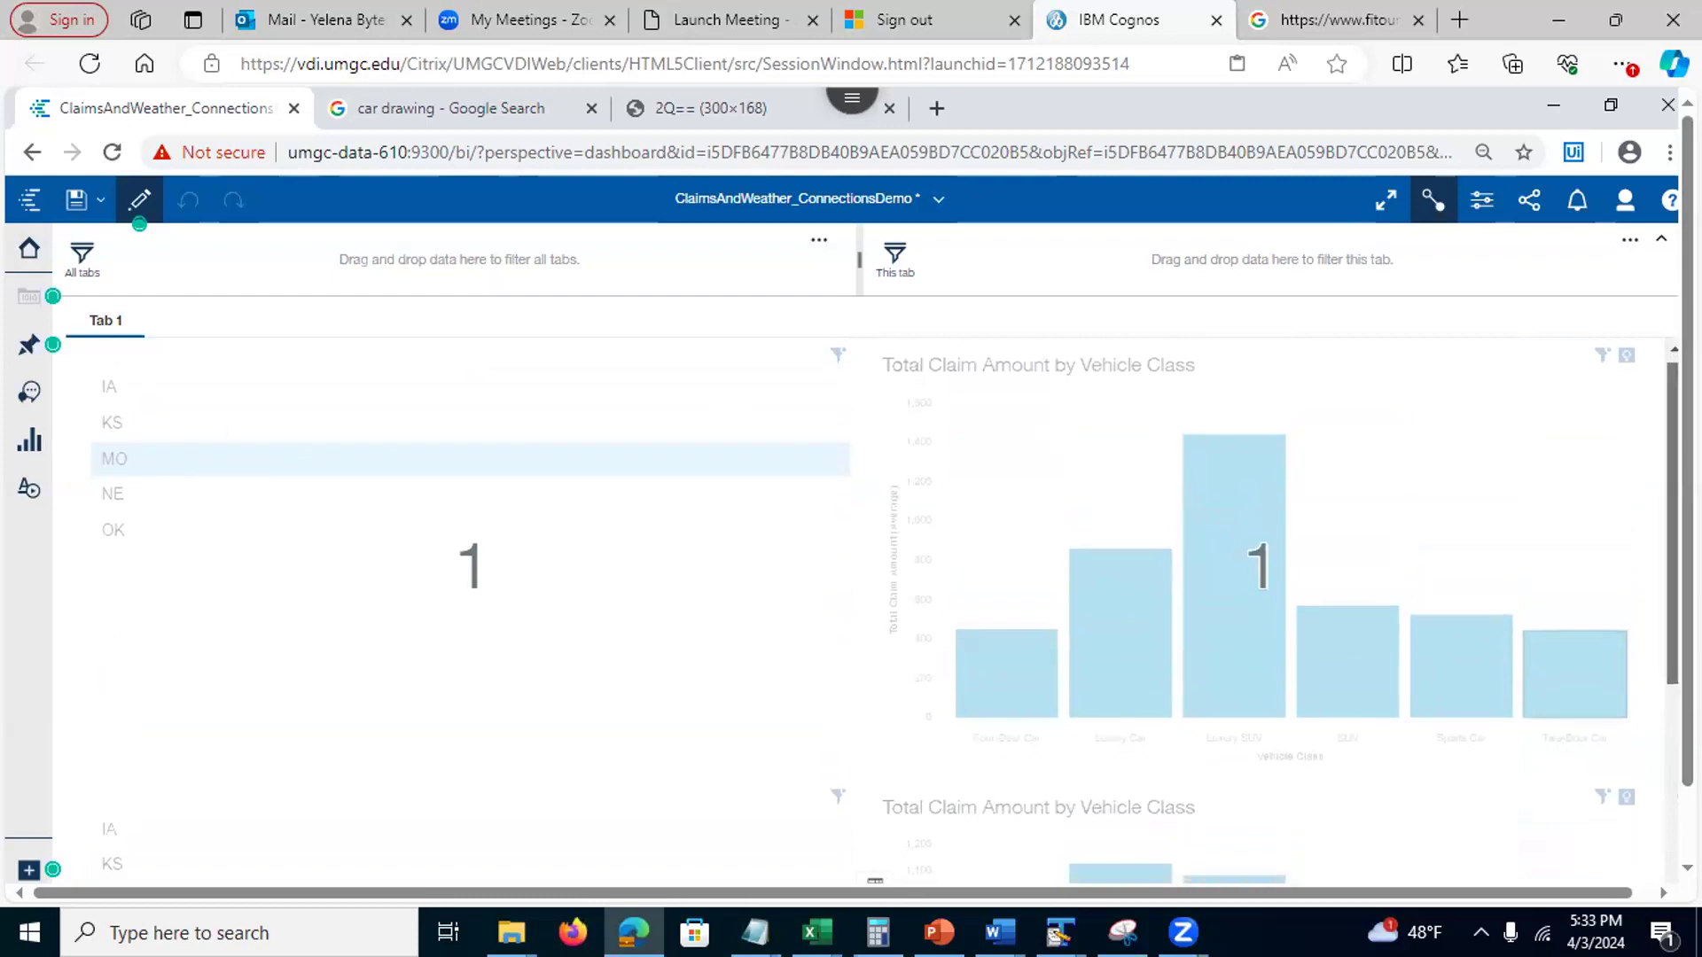
scroll(886, 609, down, 4)
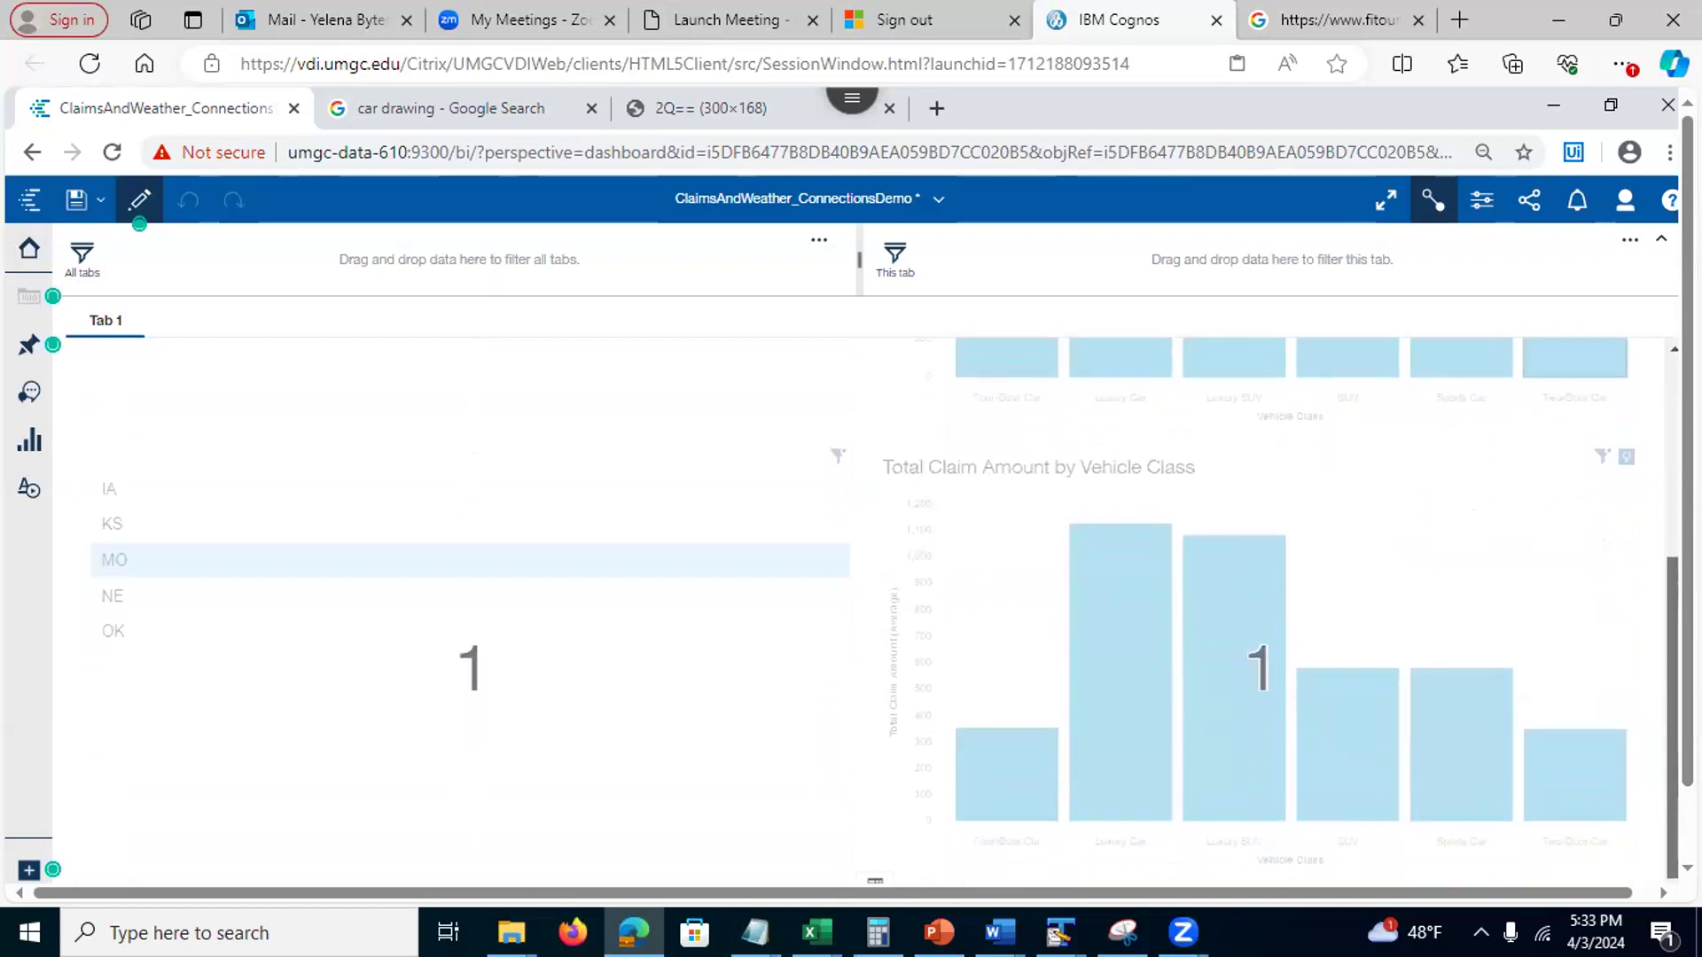
scroll(885, 609, up, 2)
scroll(885, 610, down, 3)
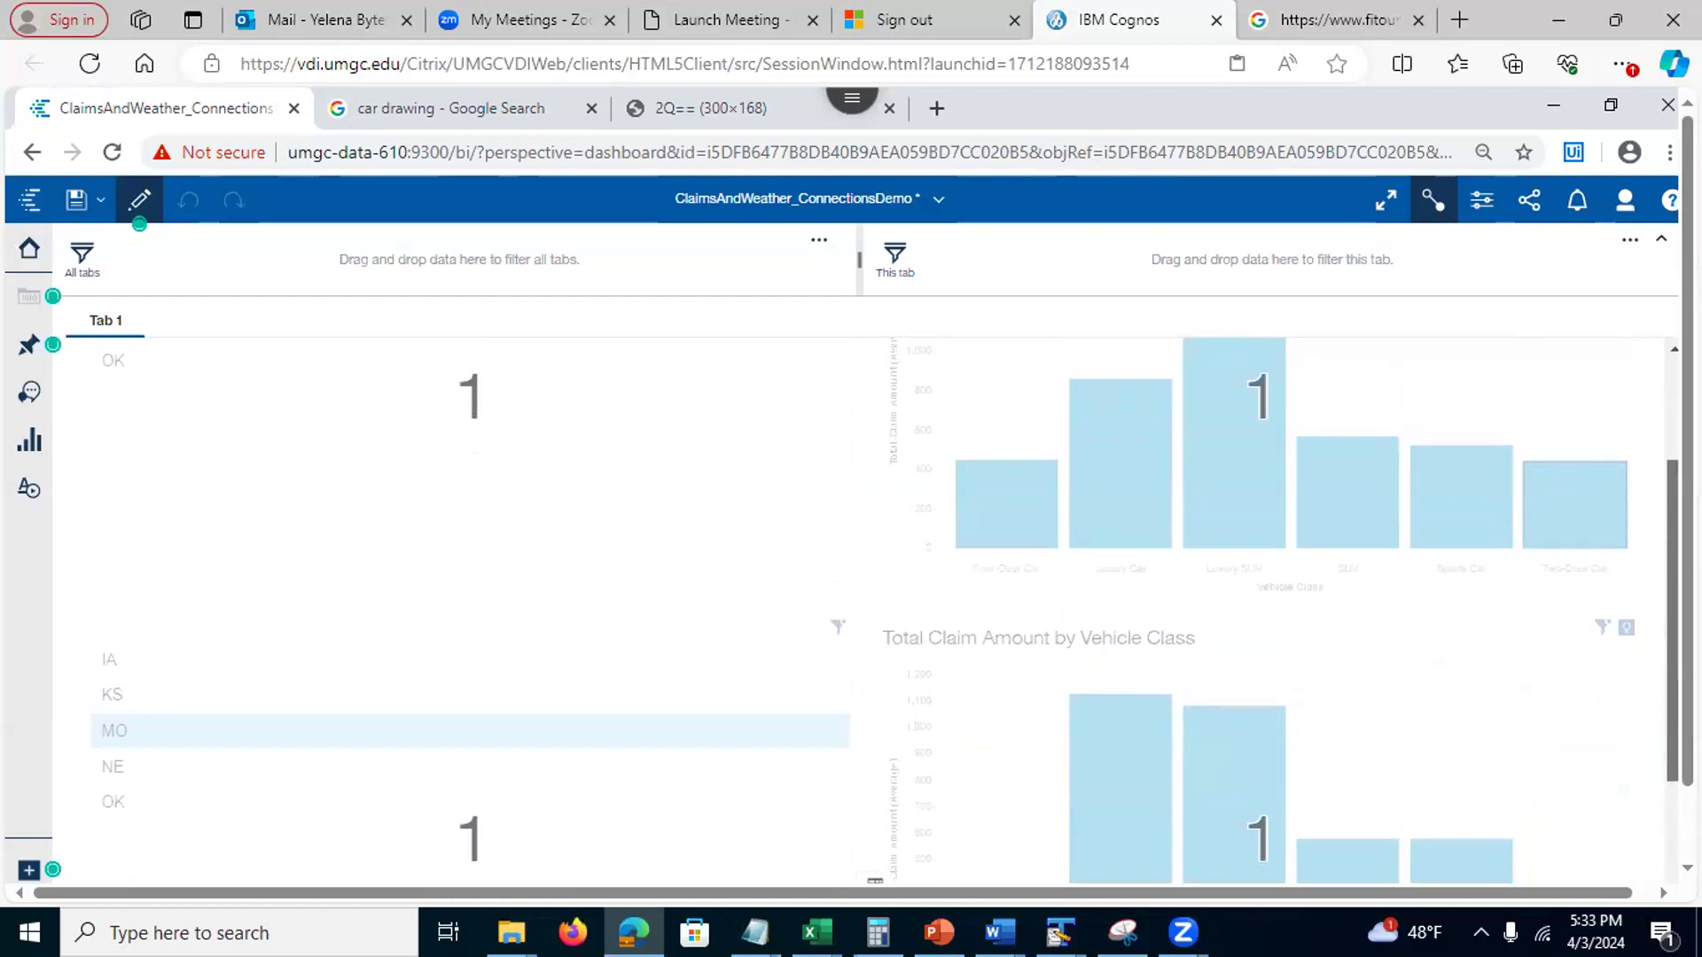
Remove the Personal policy for Small vehicle and State Code MO filters from the claim charts
click(1430, 197)
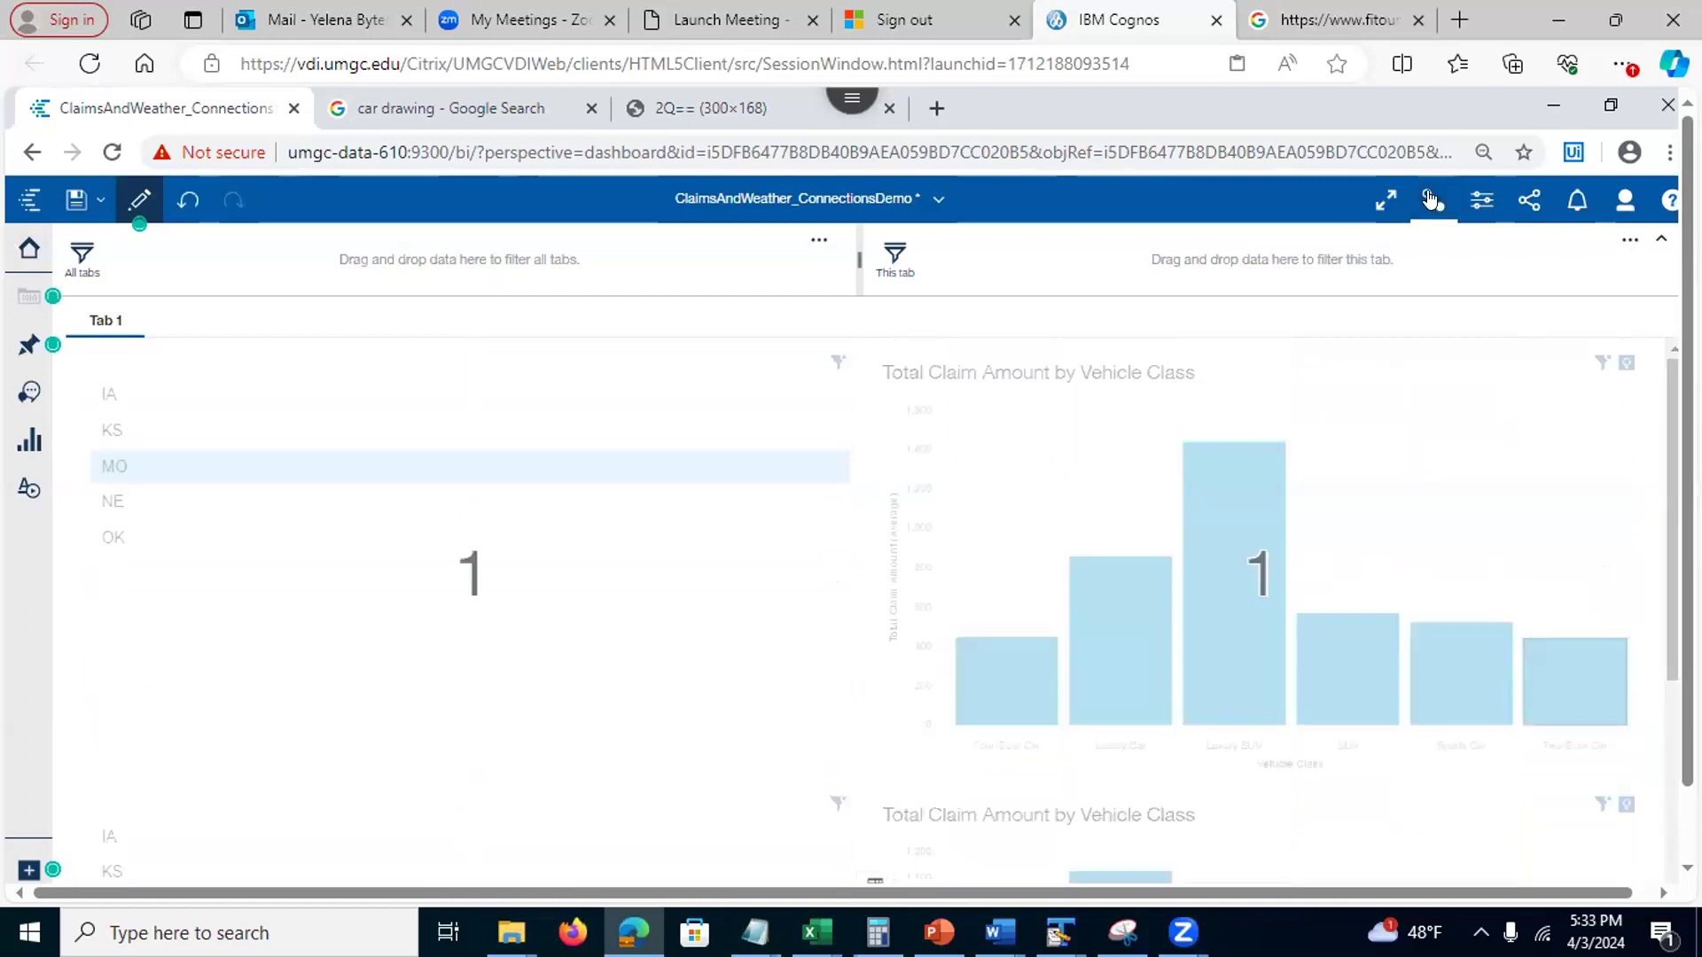
click(1603, 365)
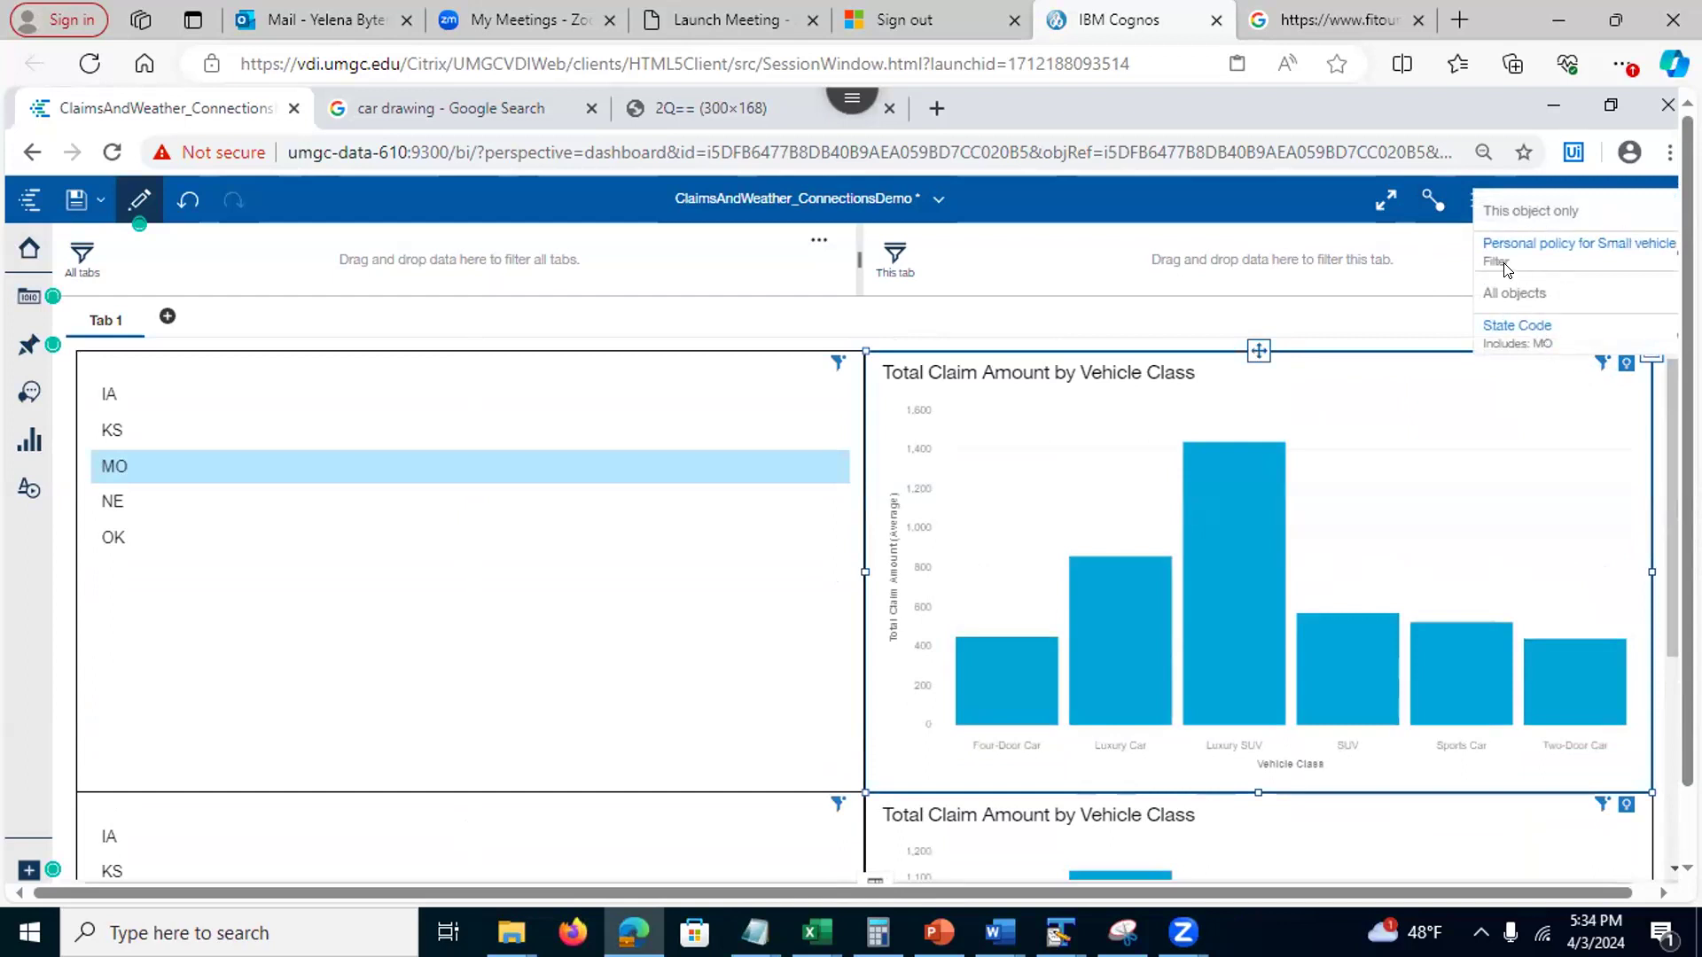
click(1672, 256)
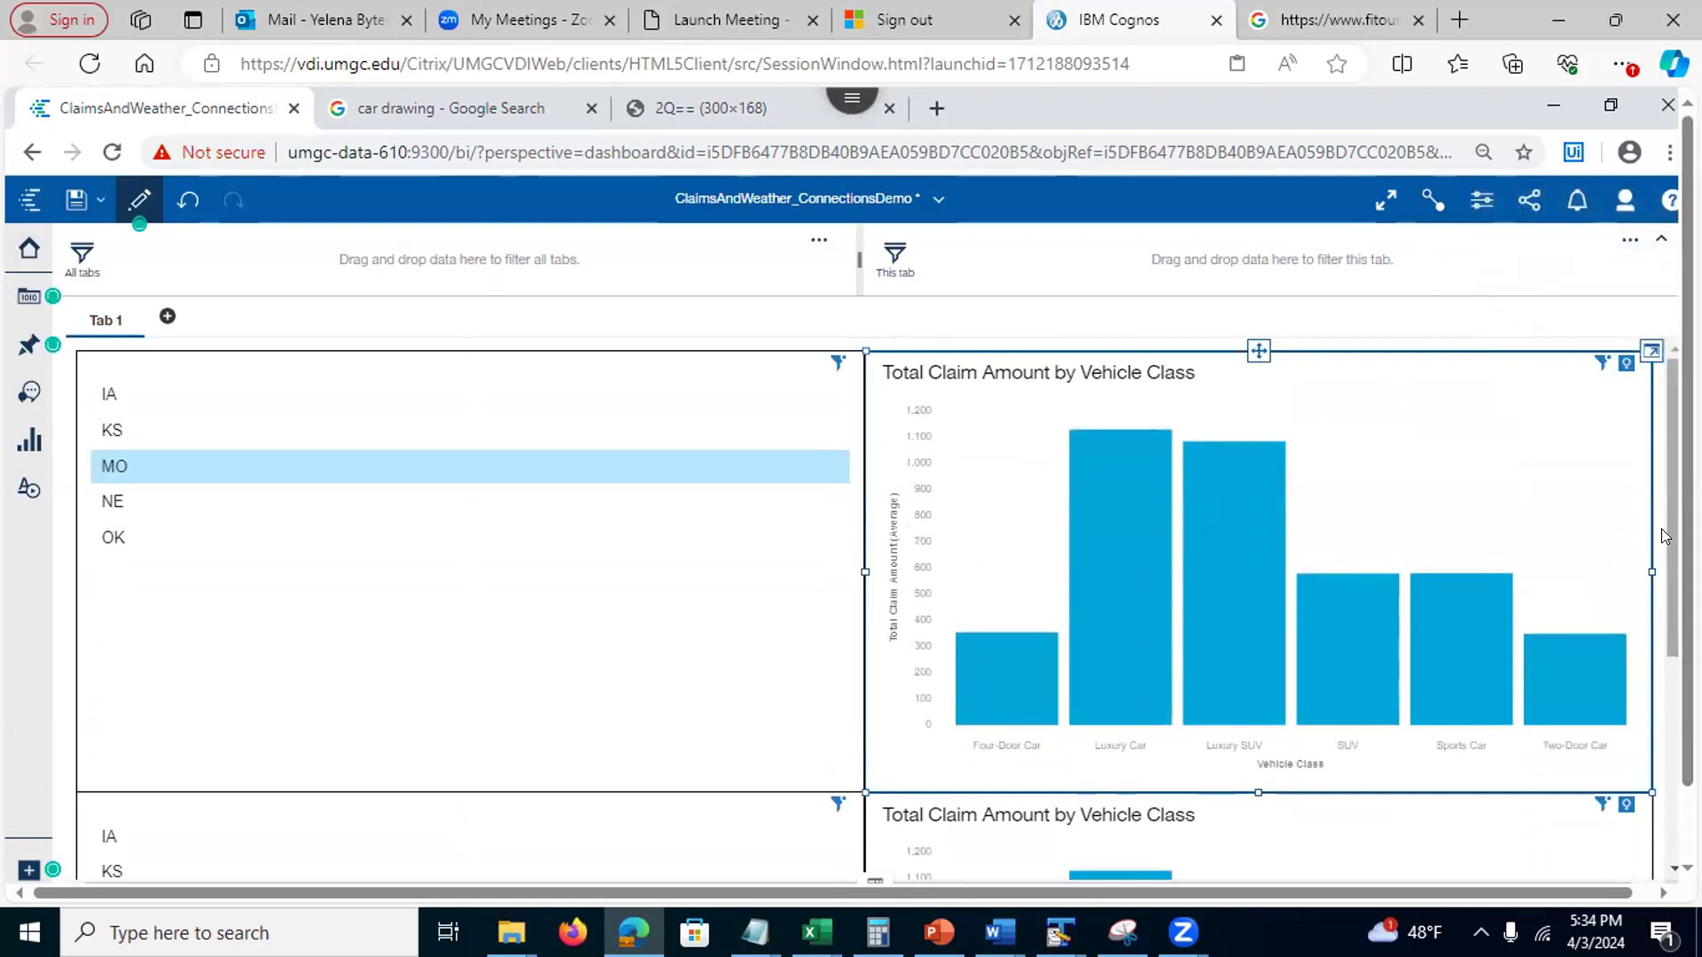
drag(1669, 542, 1669, 669)
click(1601, 571)
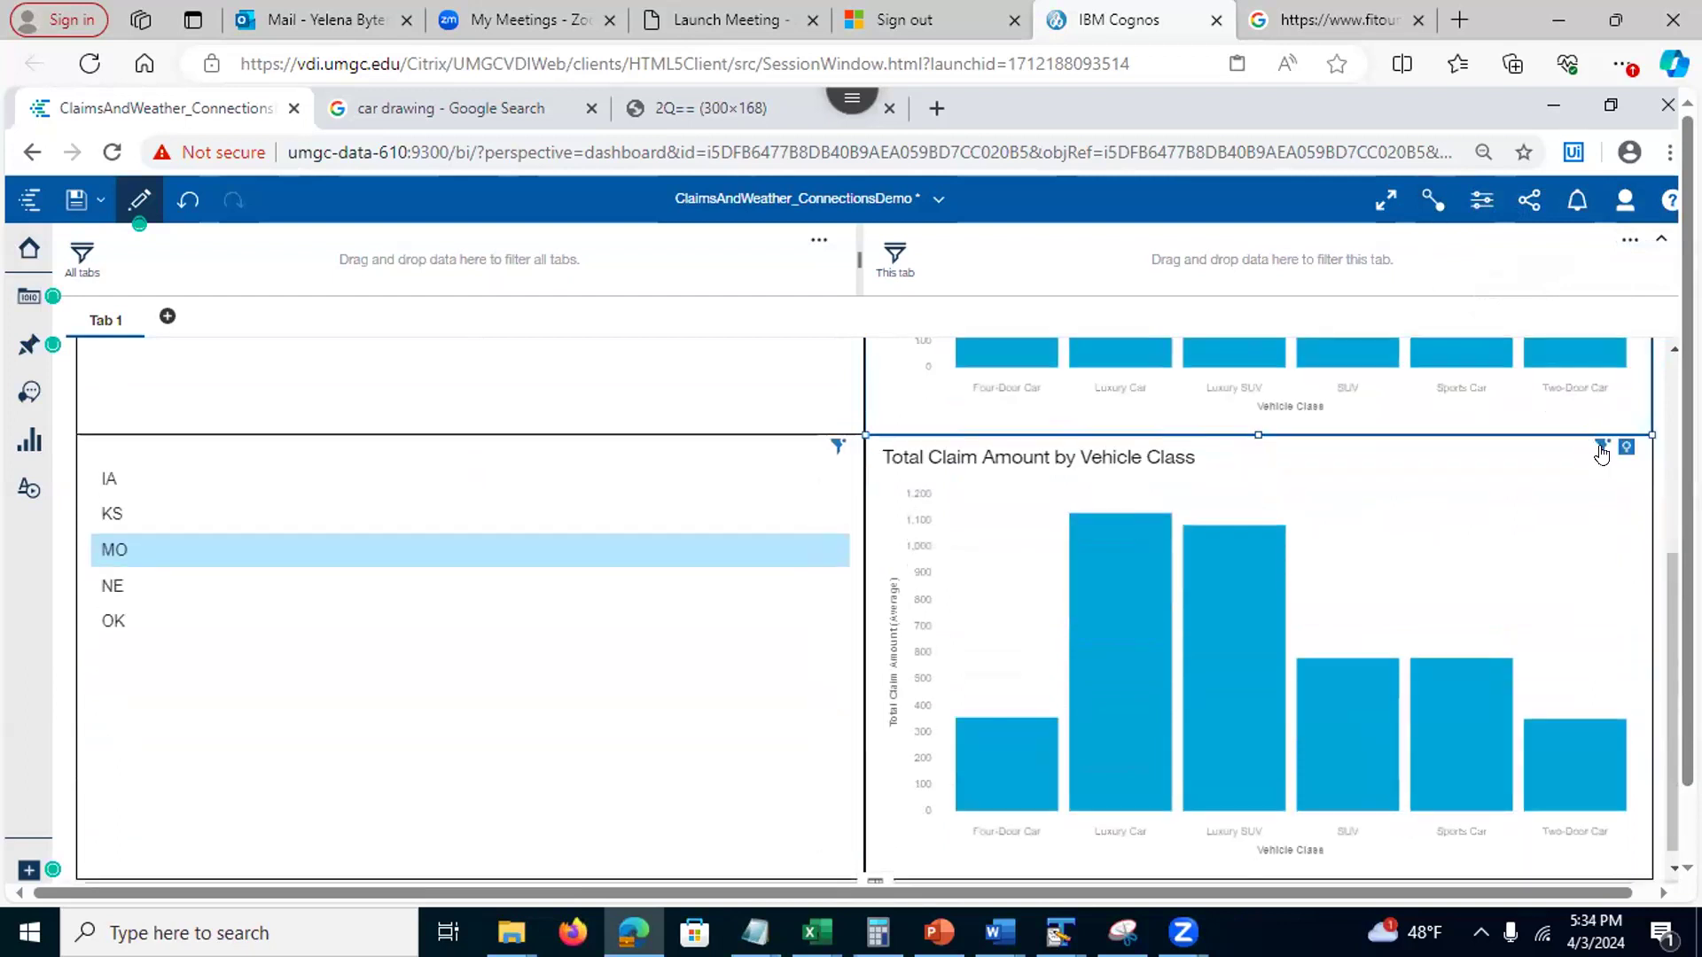
mouse_move(1596, 446)
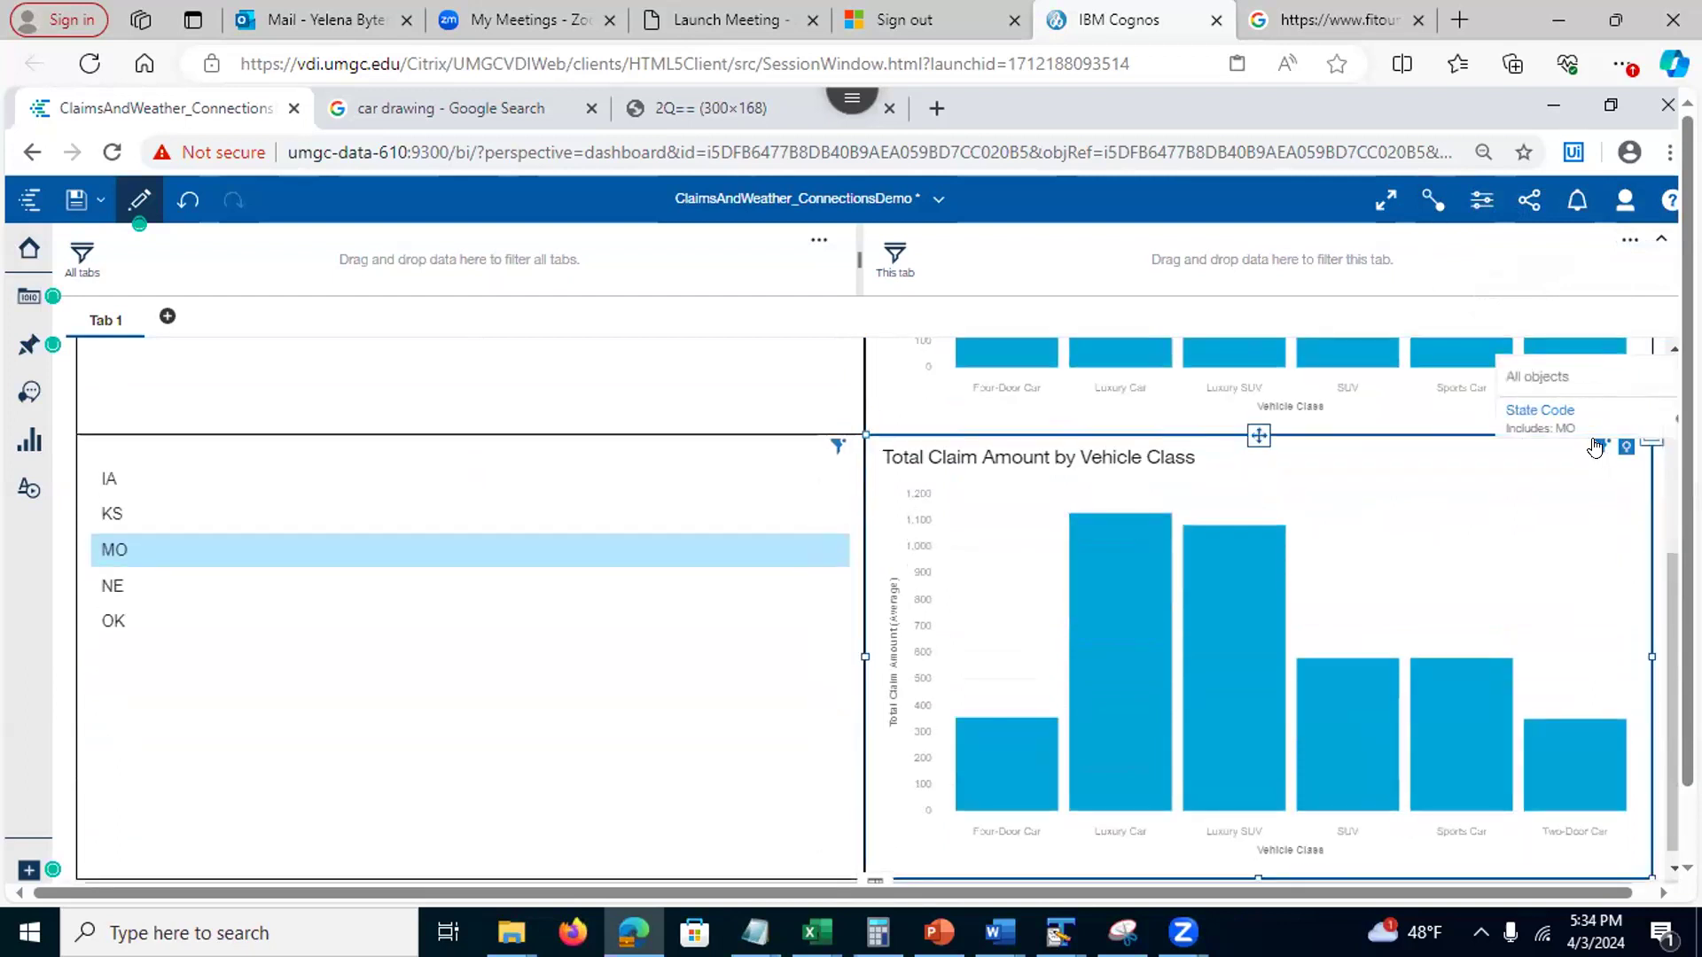
click(1668, 430)
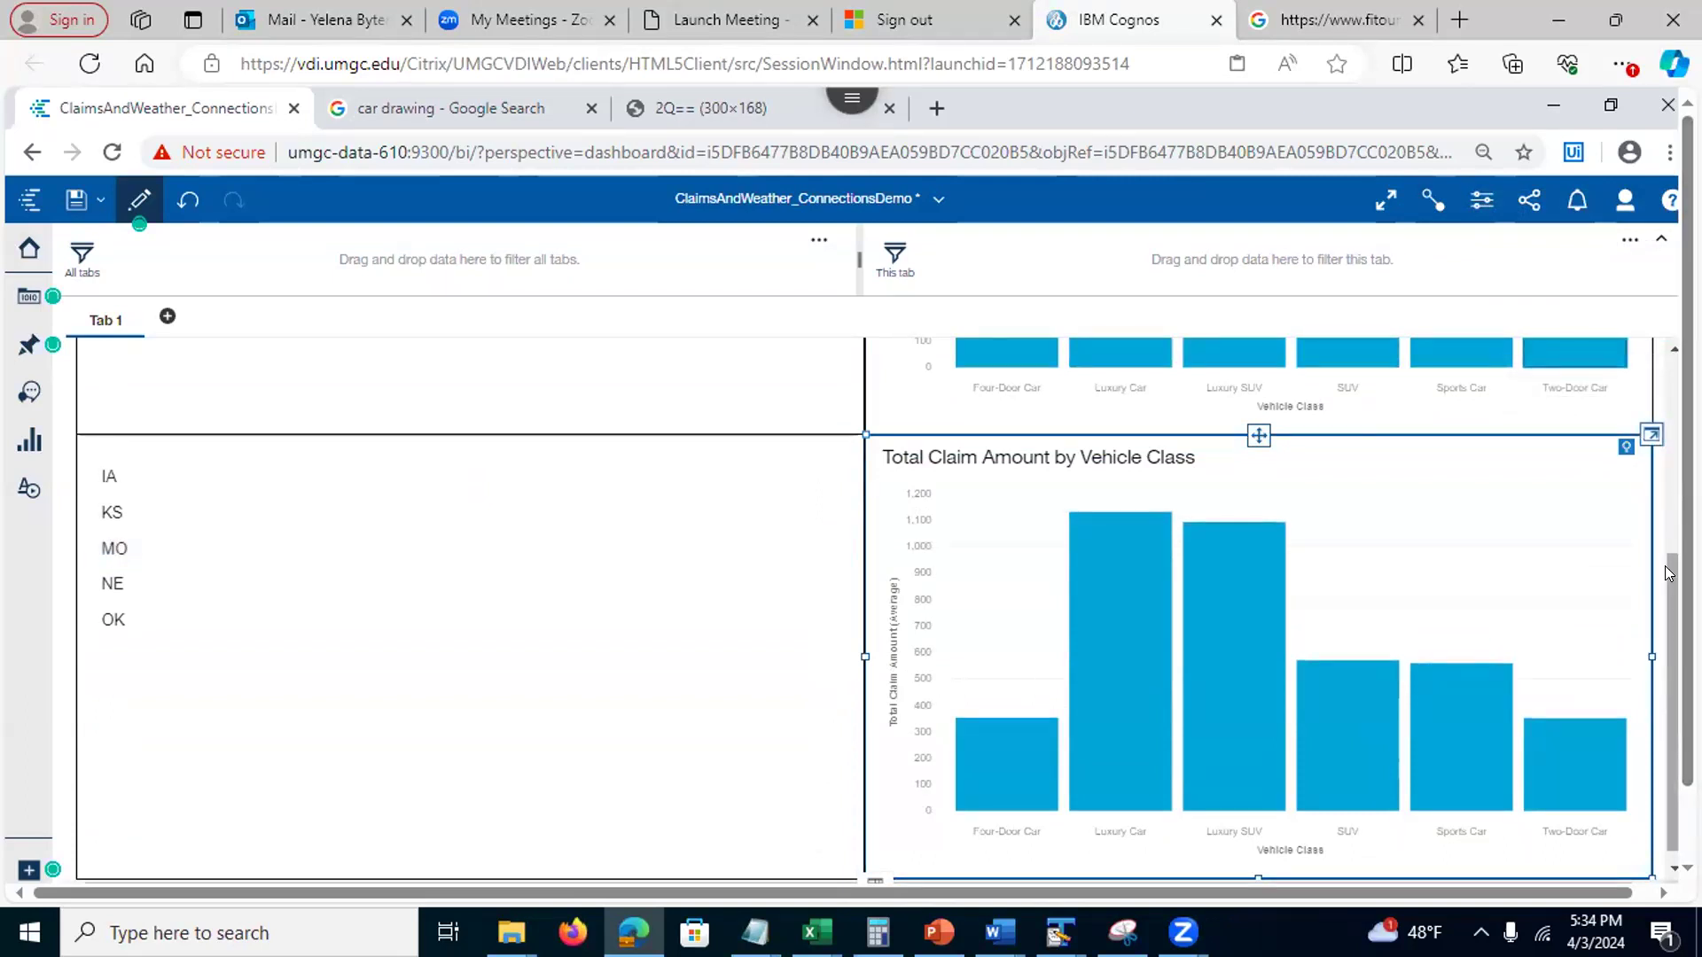
Filter the linked state lists to IA
scroll(1664, 572, up, 3)
scroll(877, 609, down, 3)
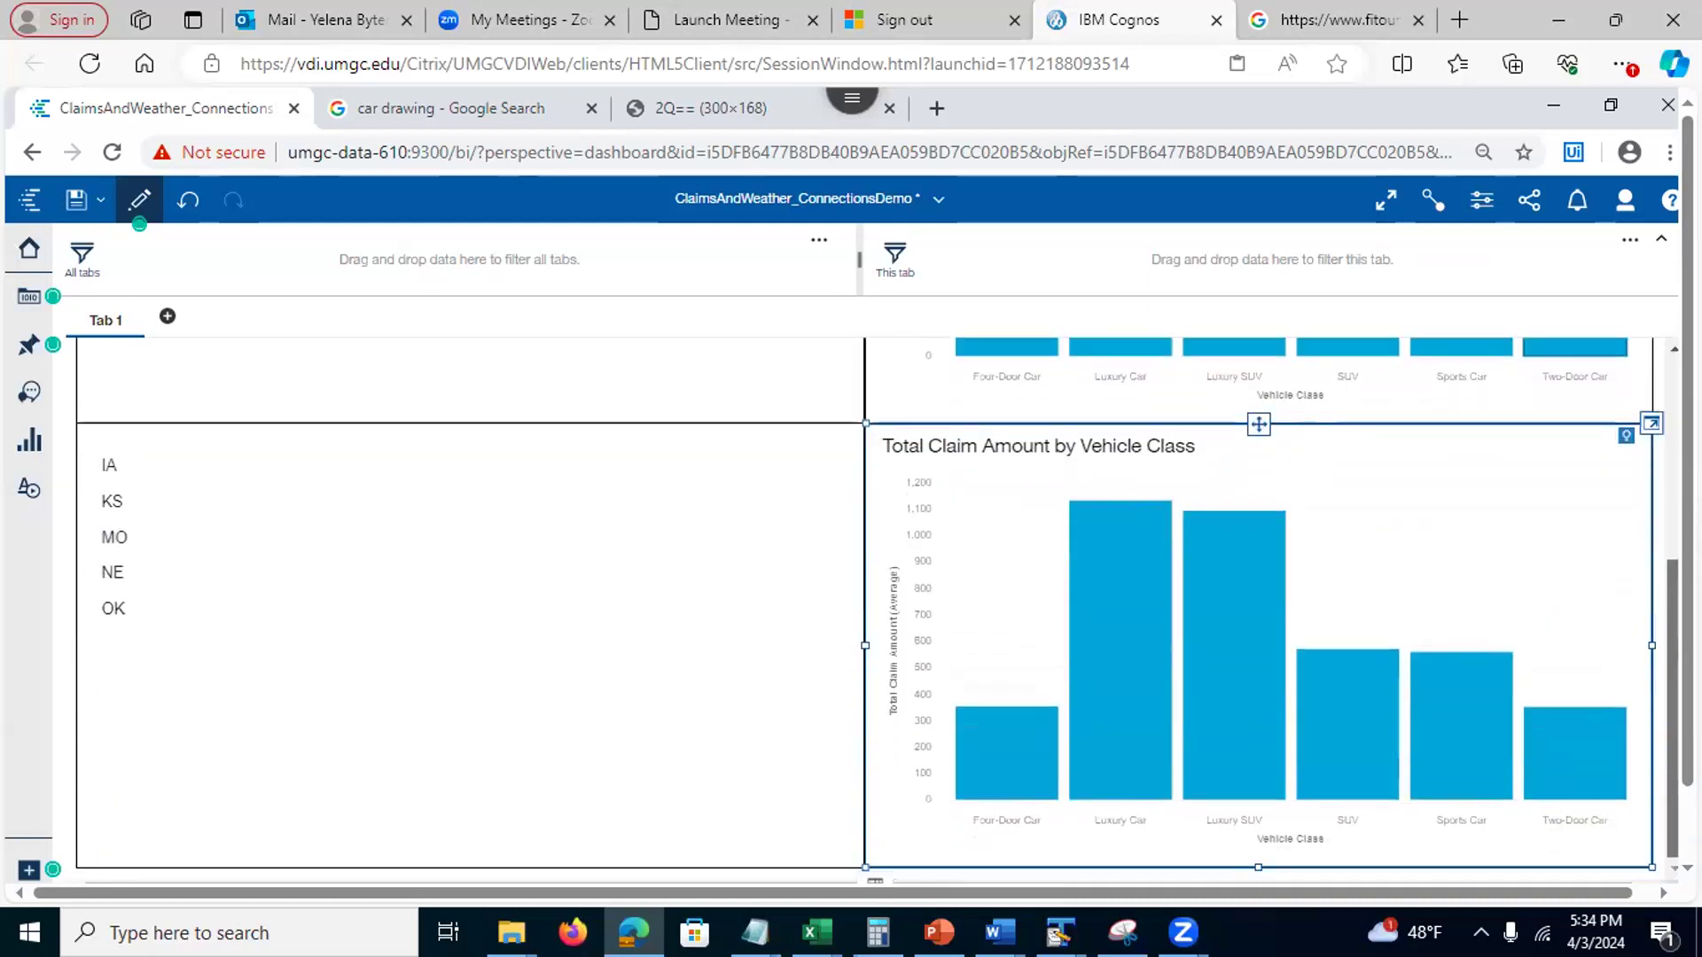
scroll(877, 609, up, 7)
scroll(877, 608, down, 3)
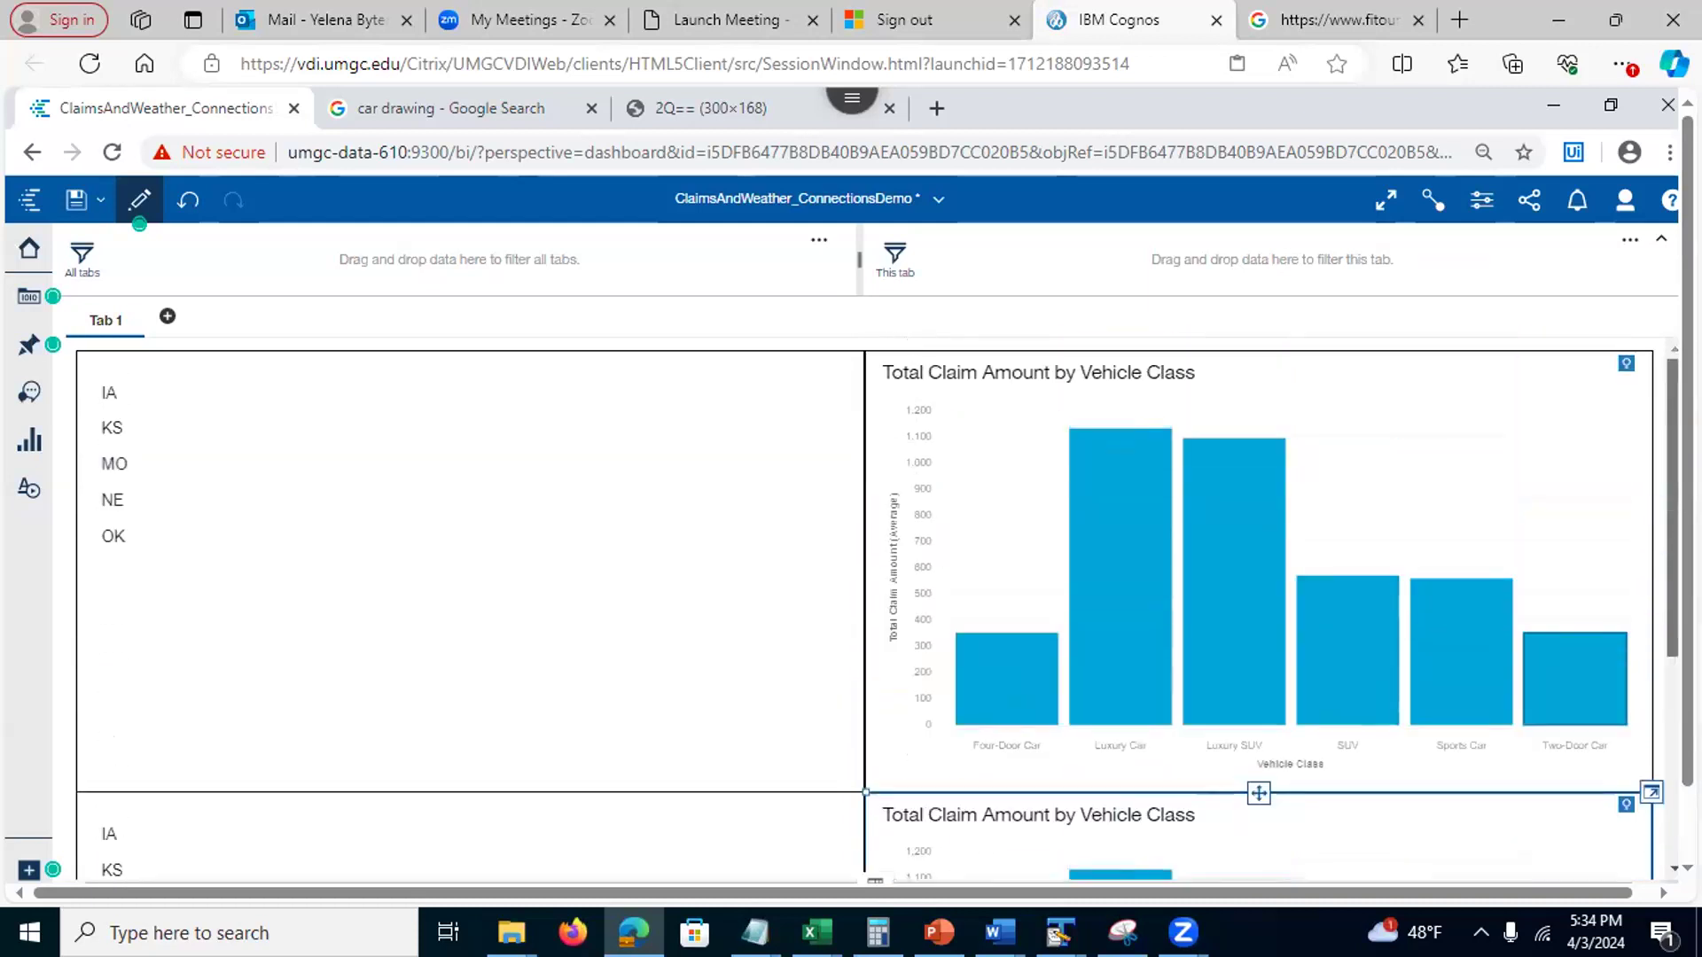
scroll(877, 608, down, 1)
scroll(877, 609, up, 1)
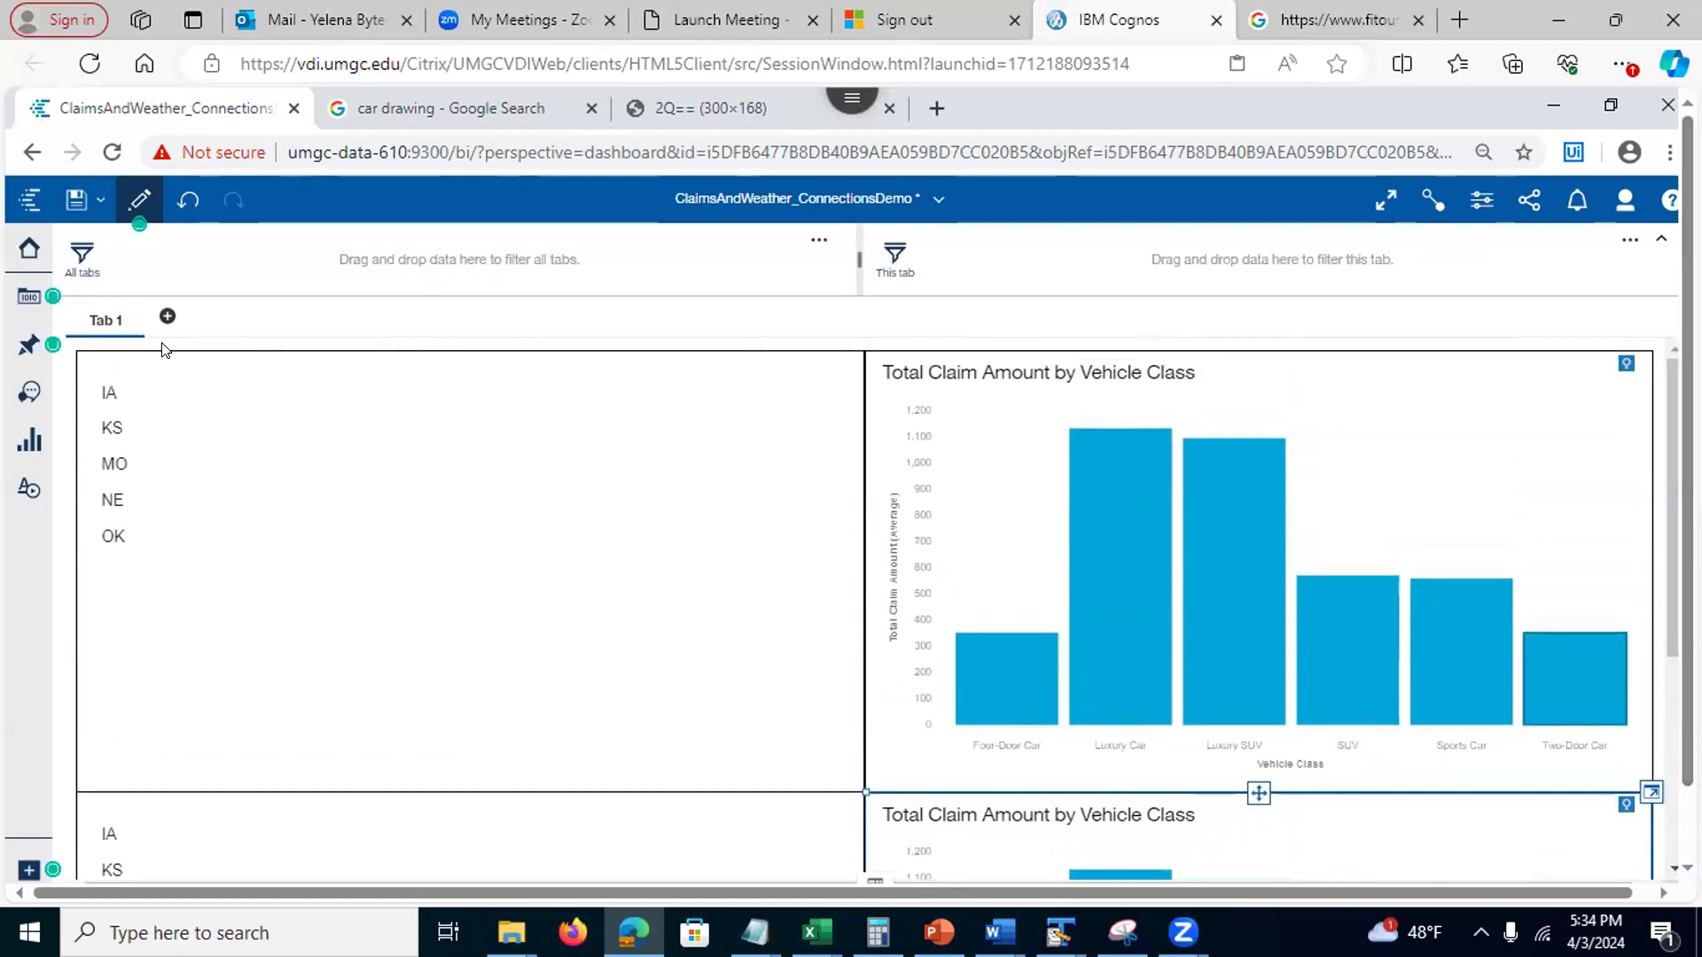
click(109, 395)
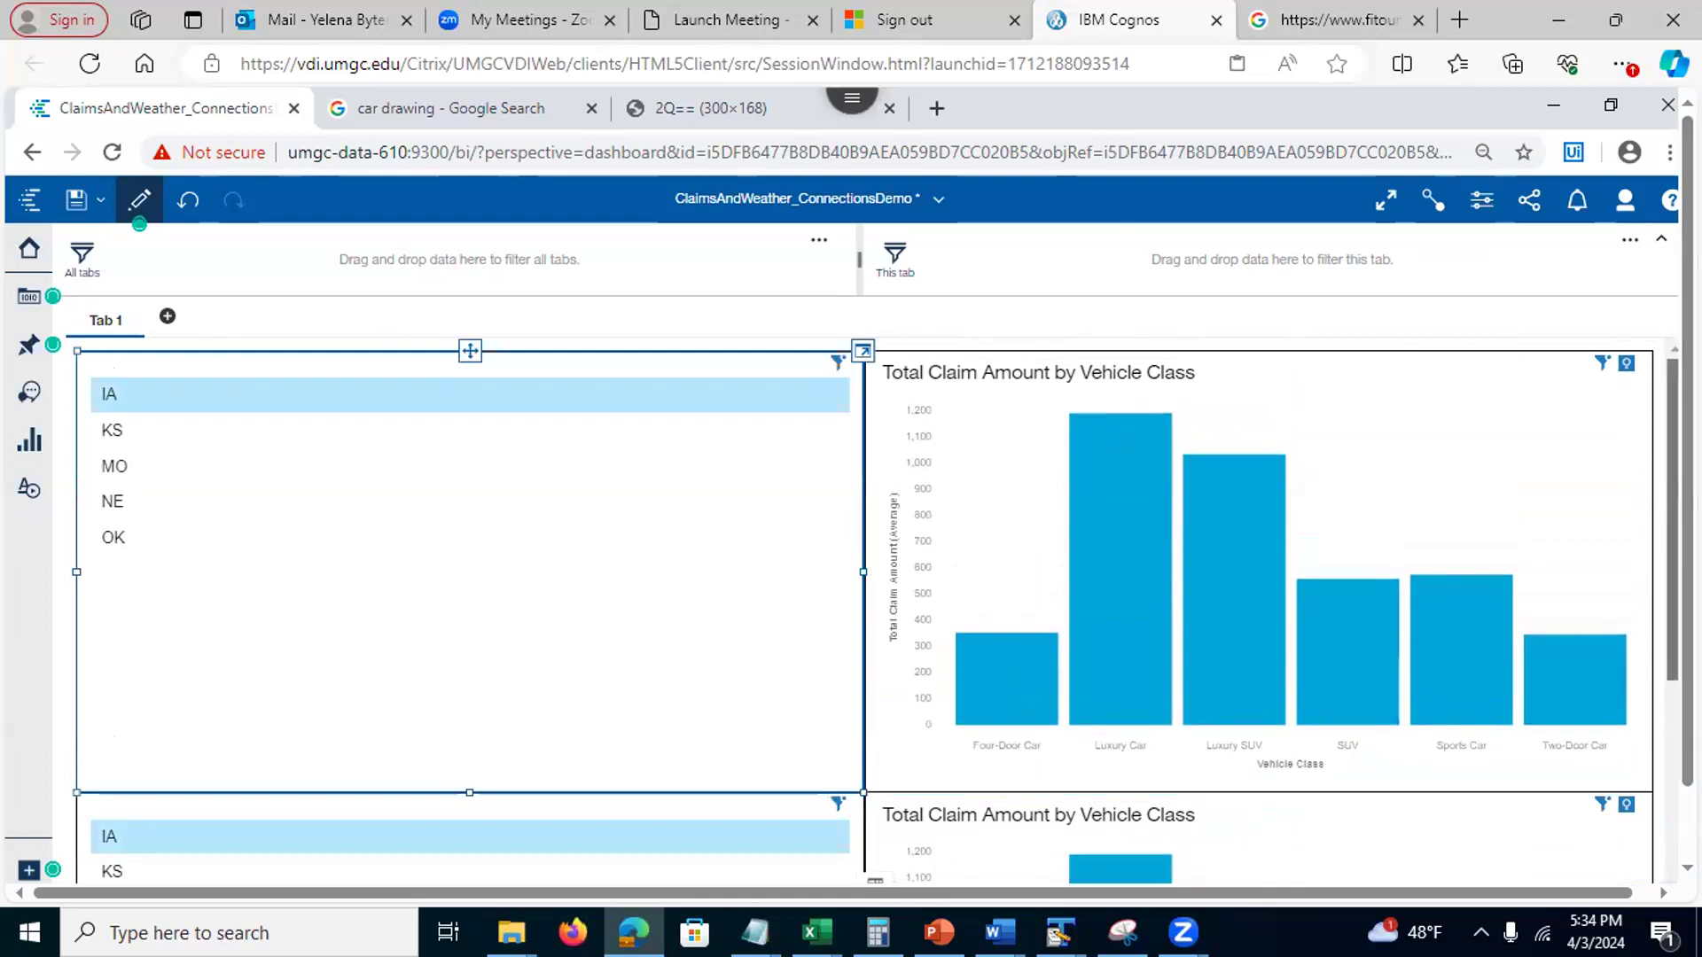
scroll(875, 611, down, 4)
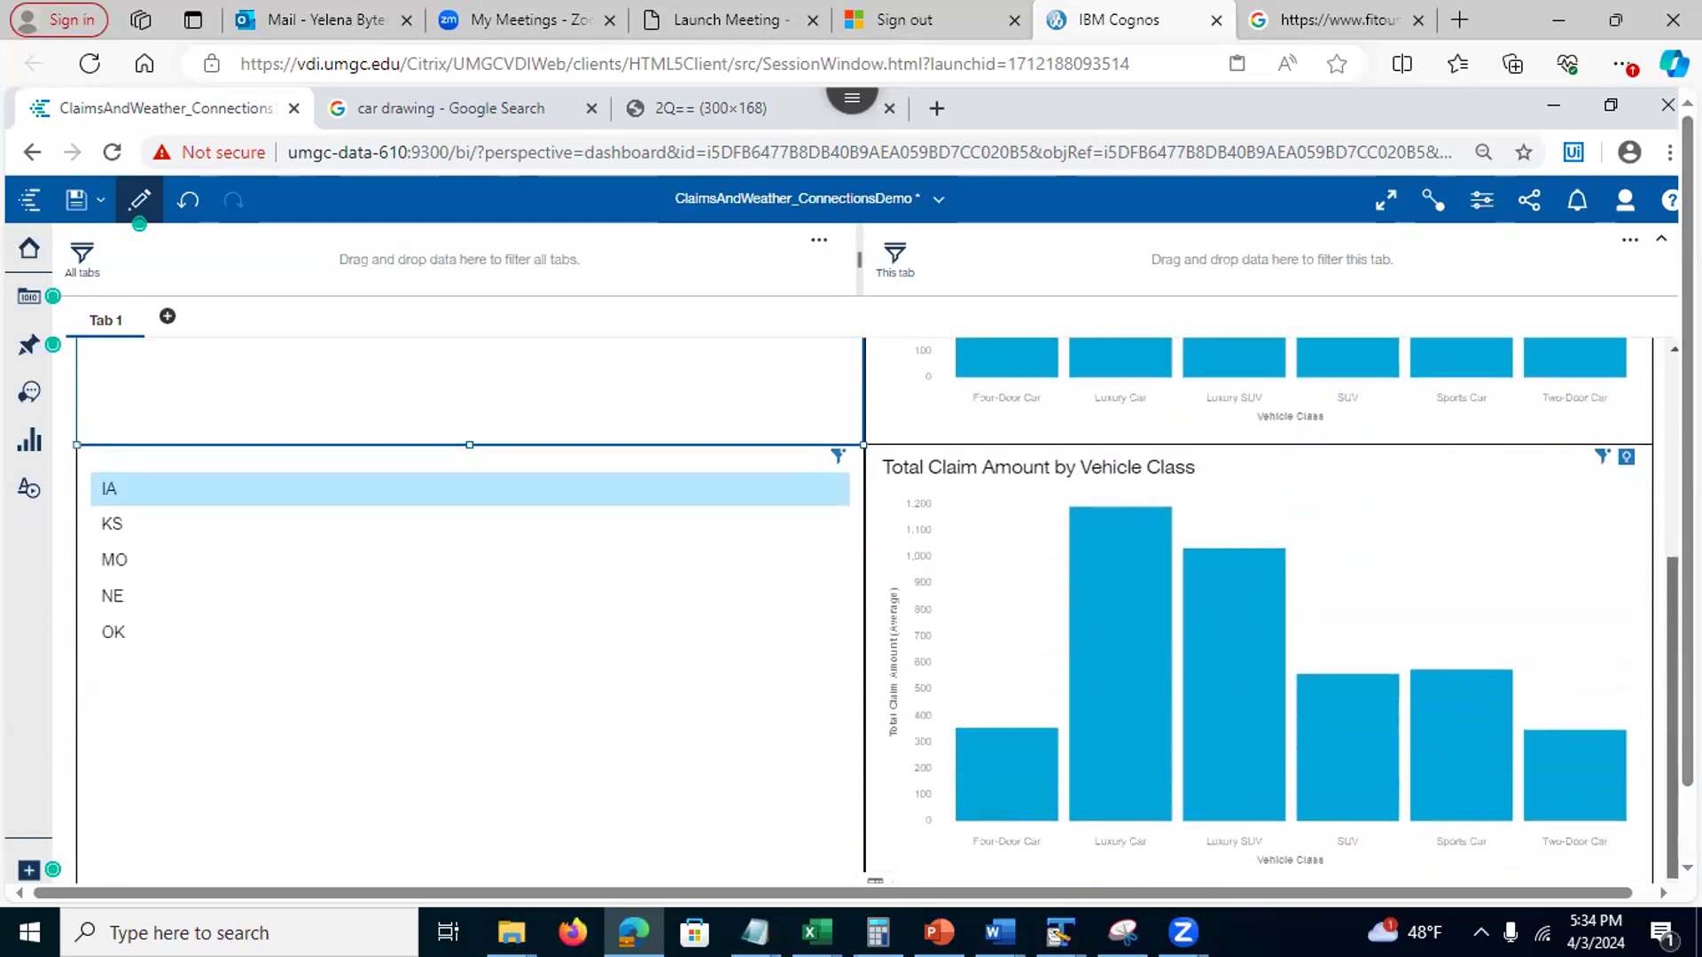
scroll(876, 612, up, 4)
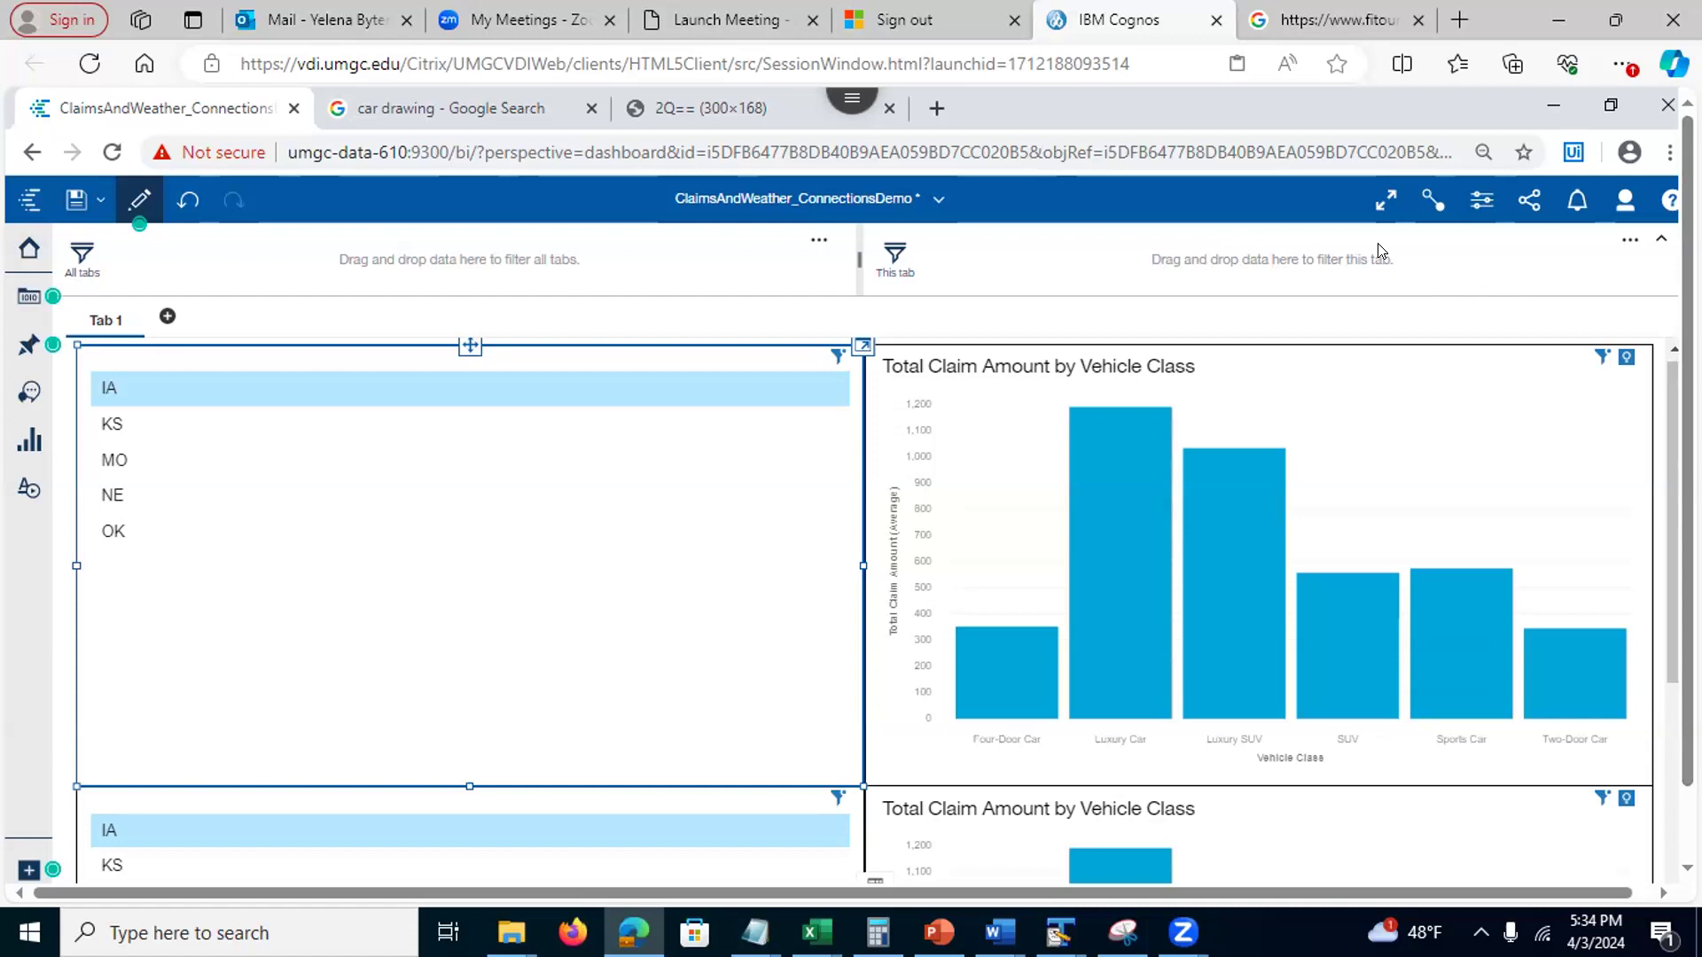
Break all links on the lower Total Claim Amount by Vehicle Class chart
click(1428, 204)
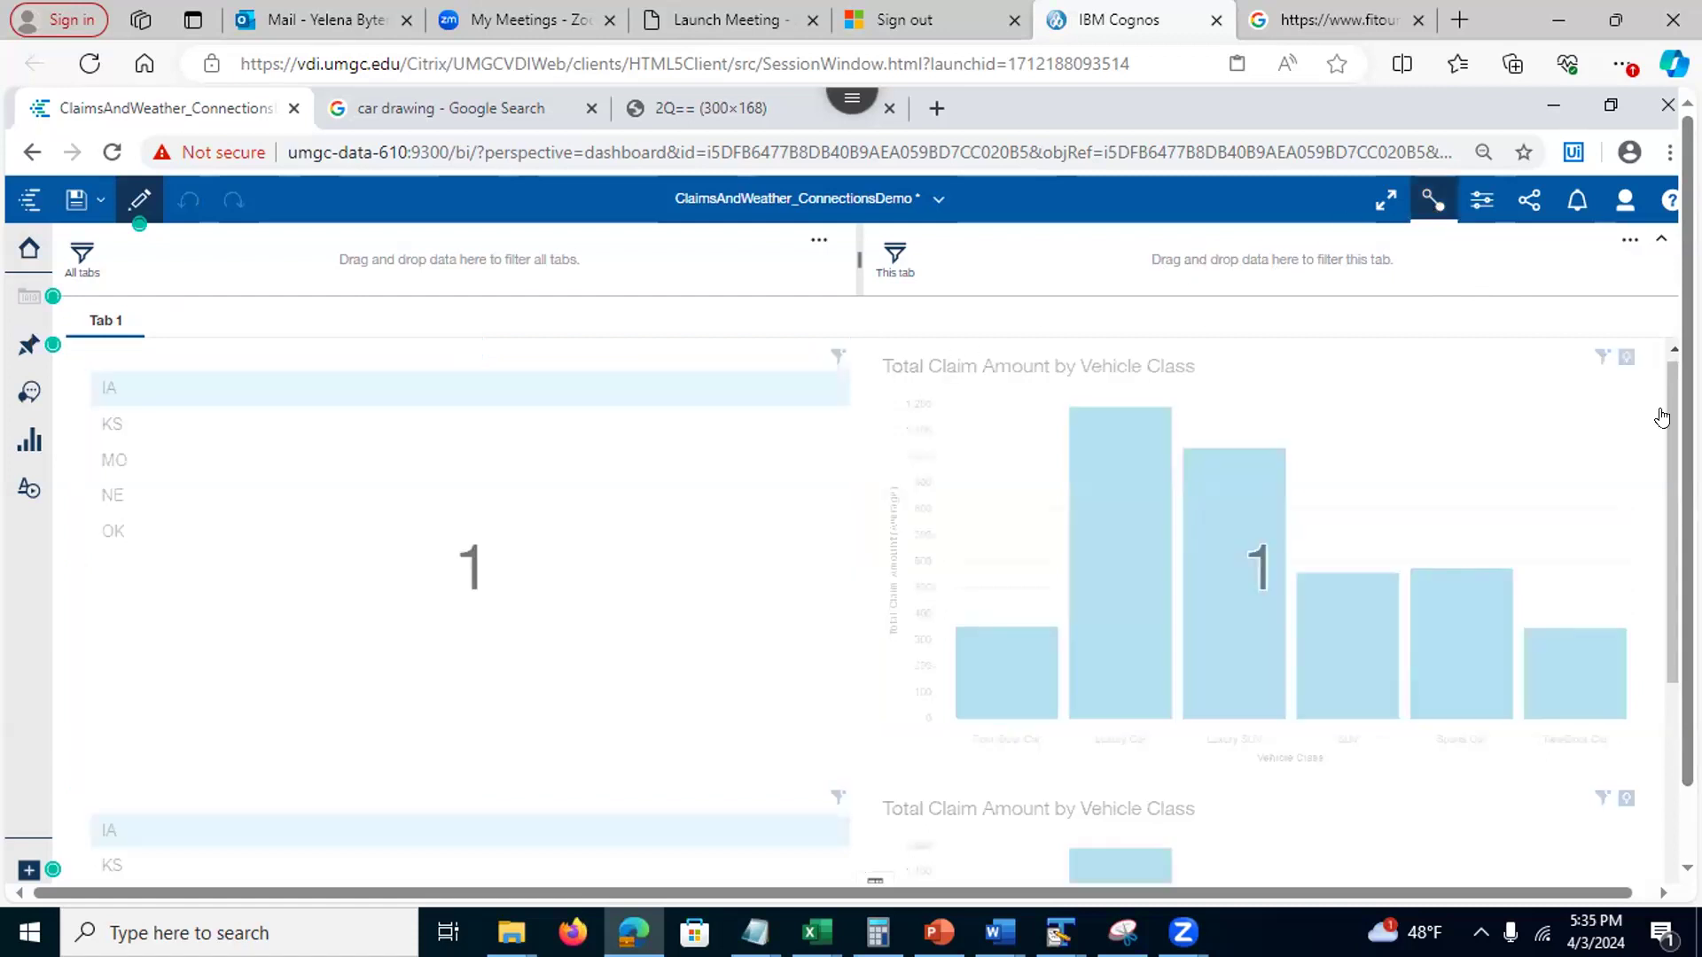
drag(1687, 419, 1688, 489)
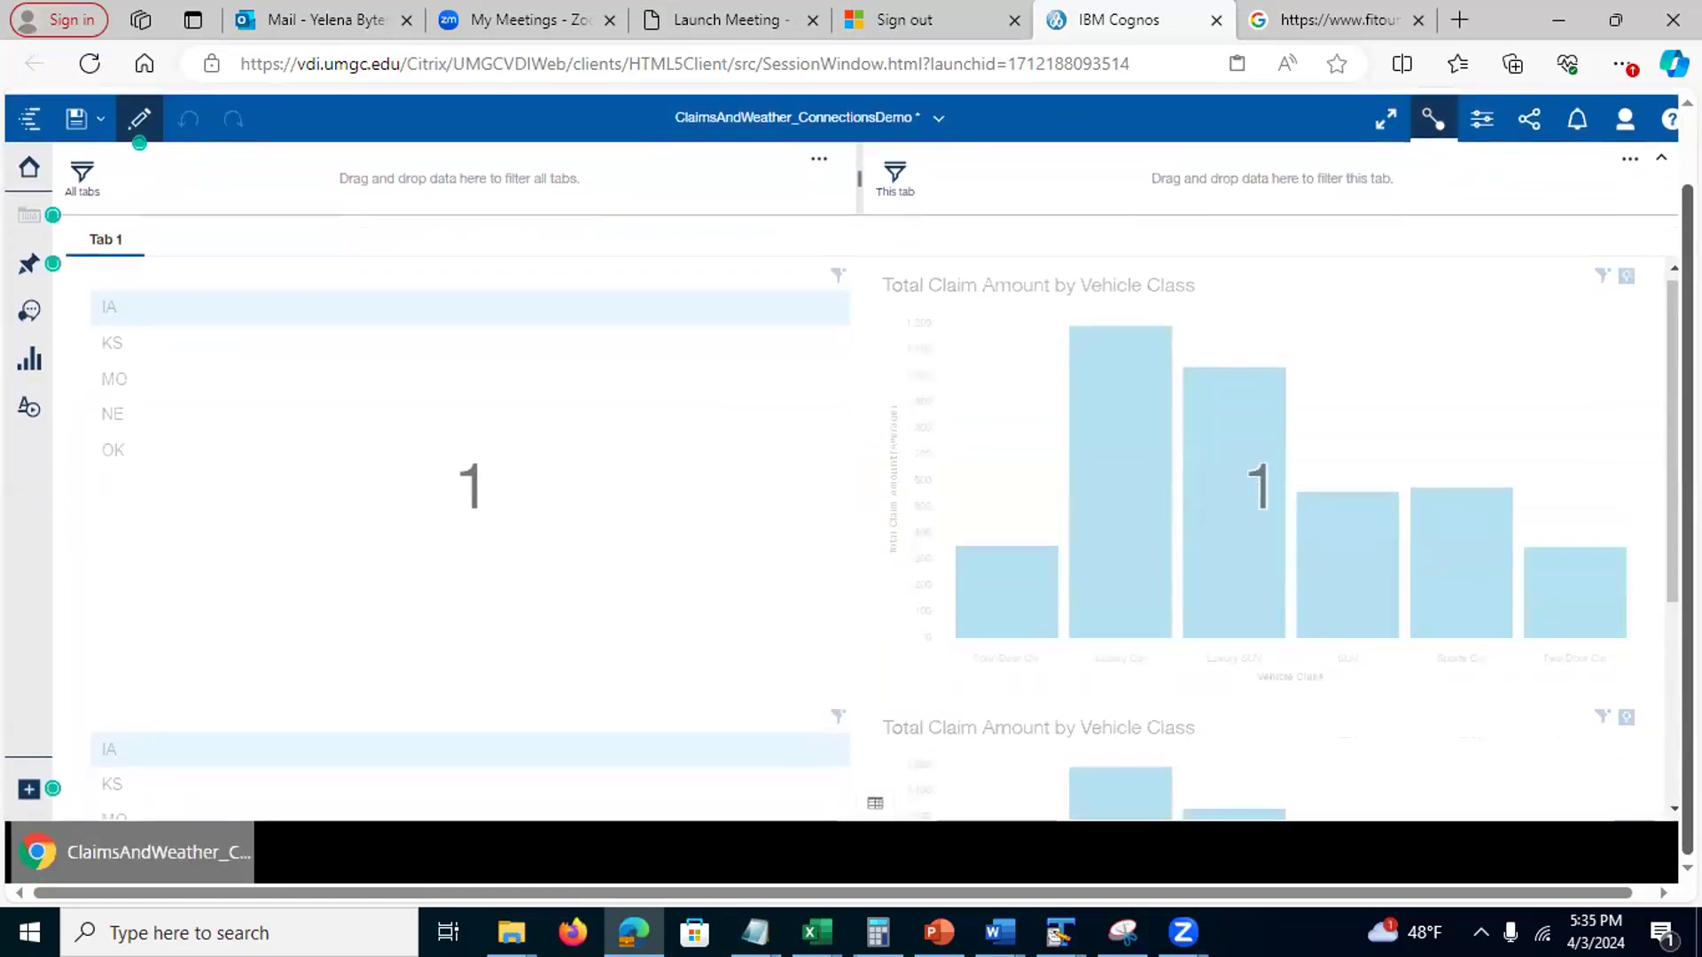
scroll(886, 538, down, 2)
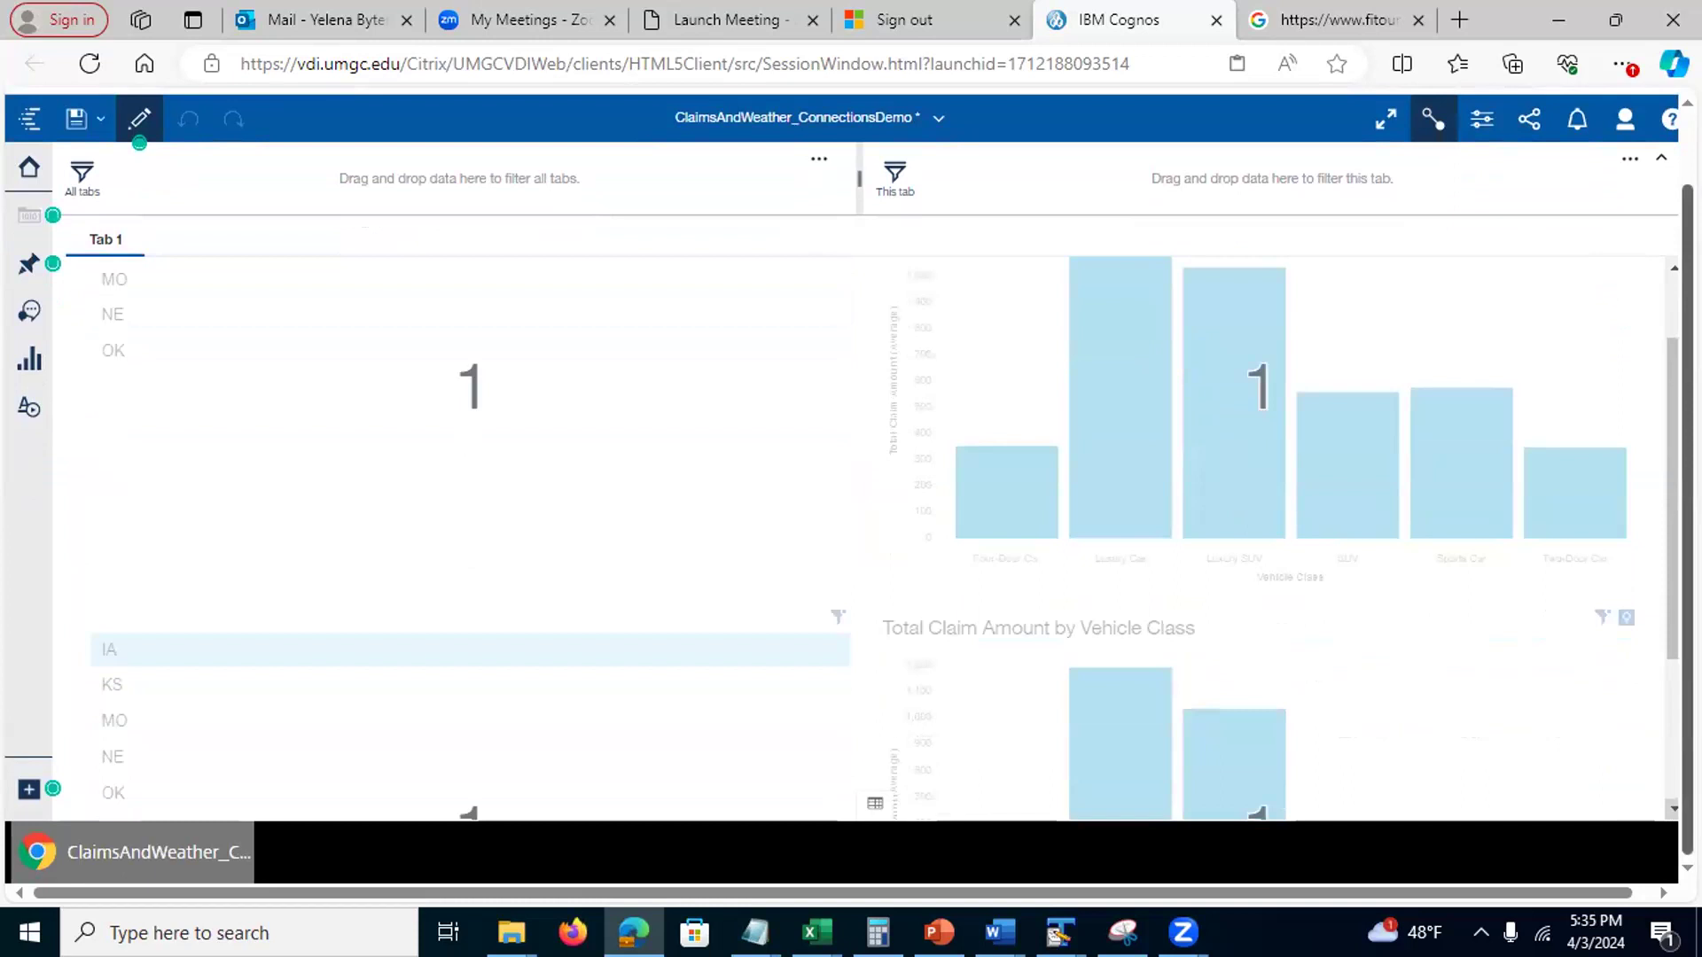
scroll(885, 538, down, 2)
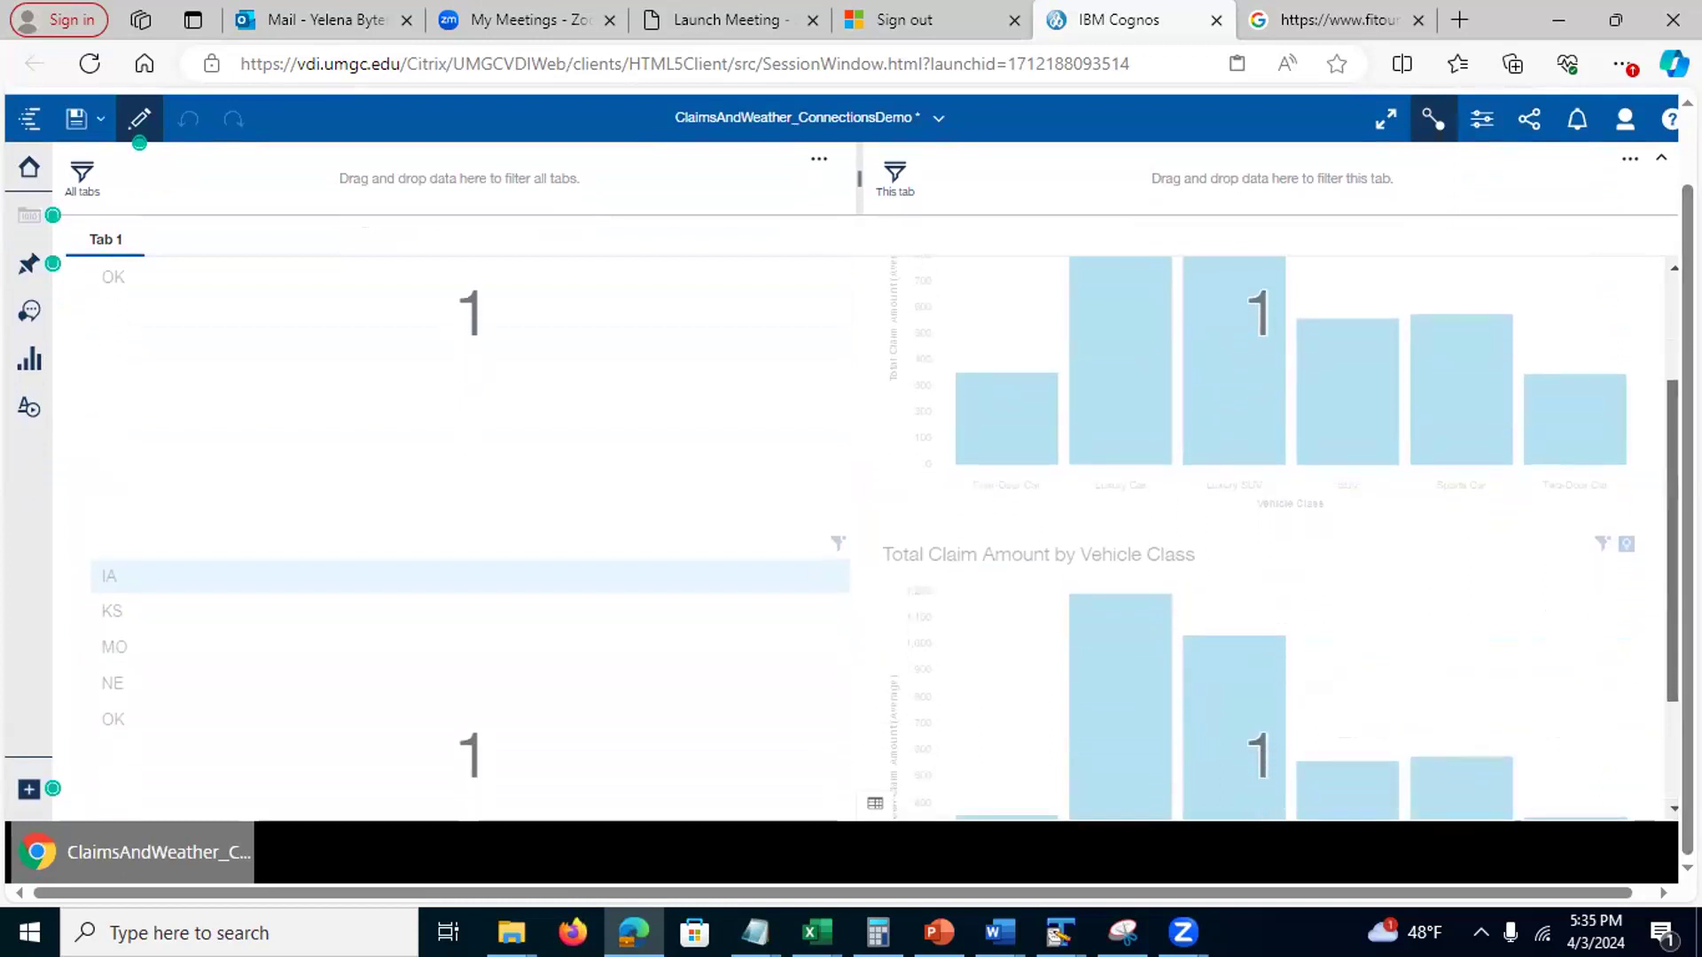
scroll(885, 538, down, 5)
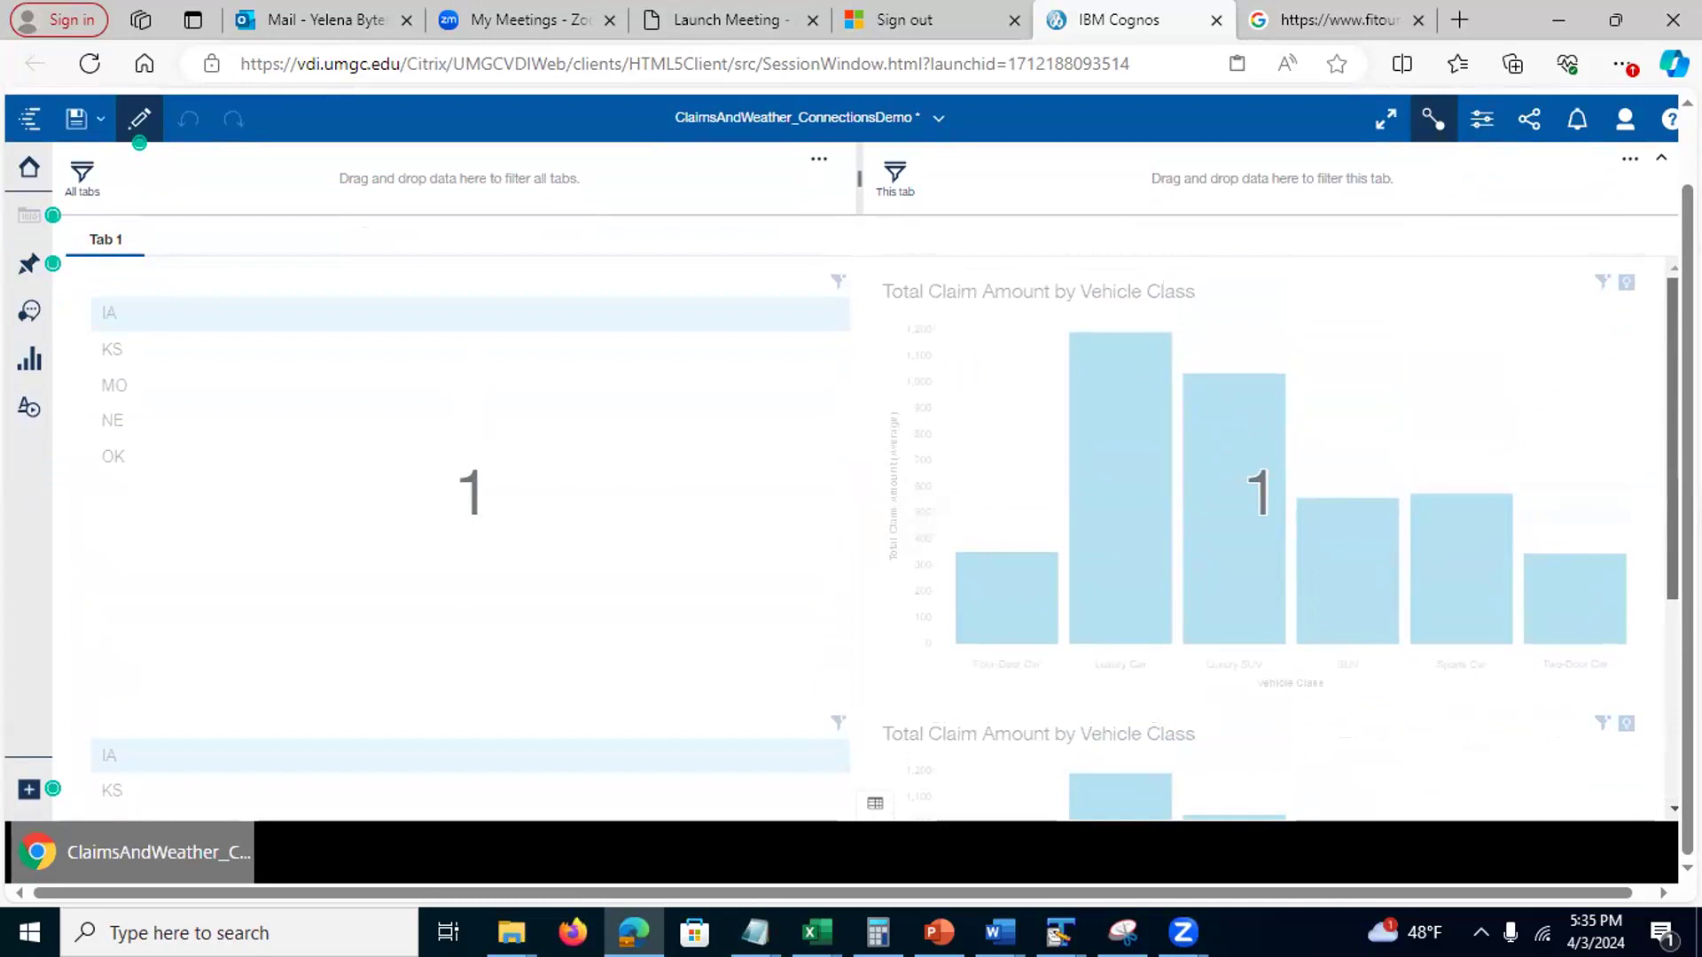
scroll(885, 537, down, 5)
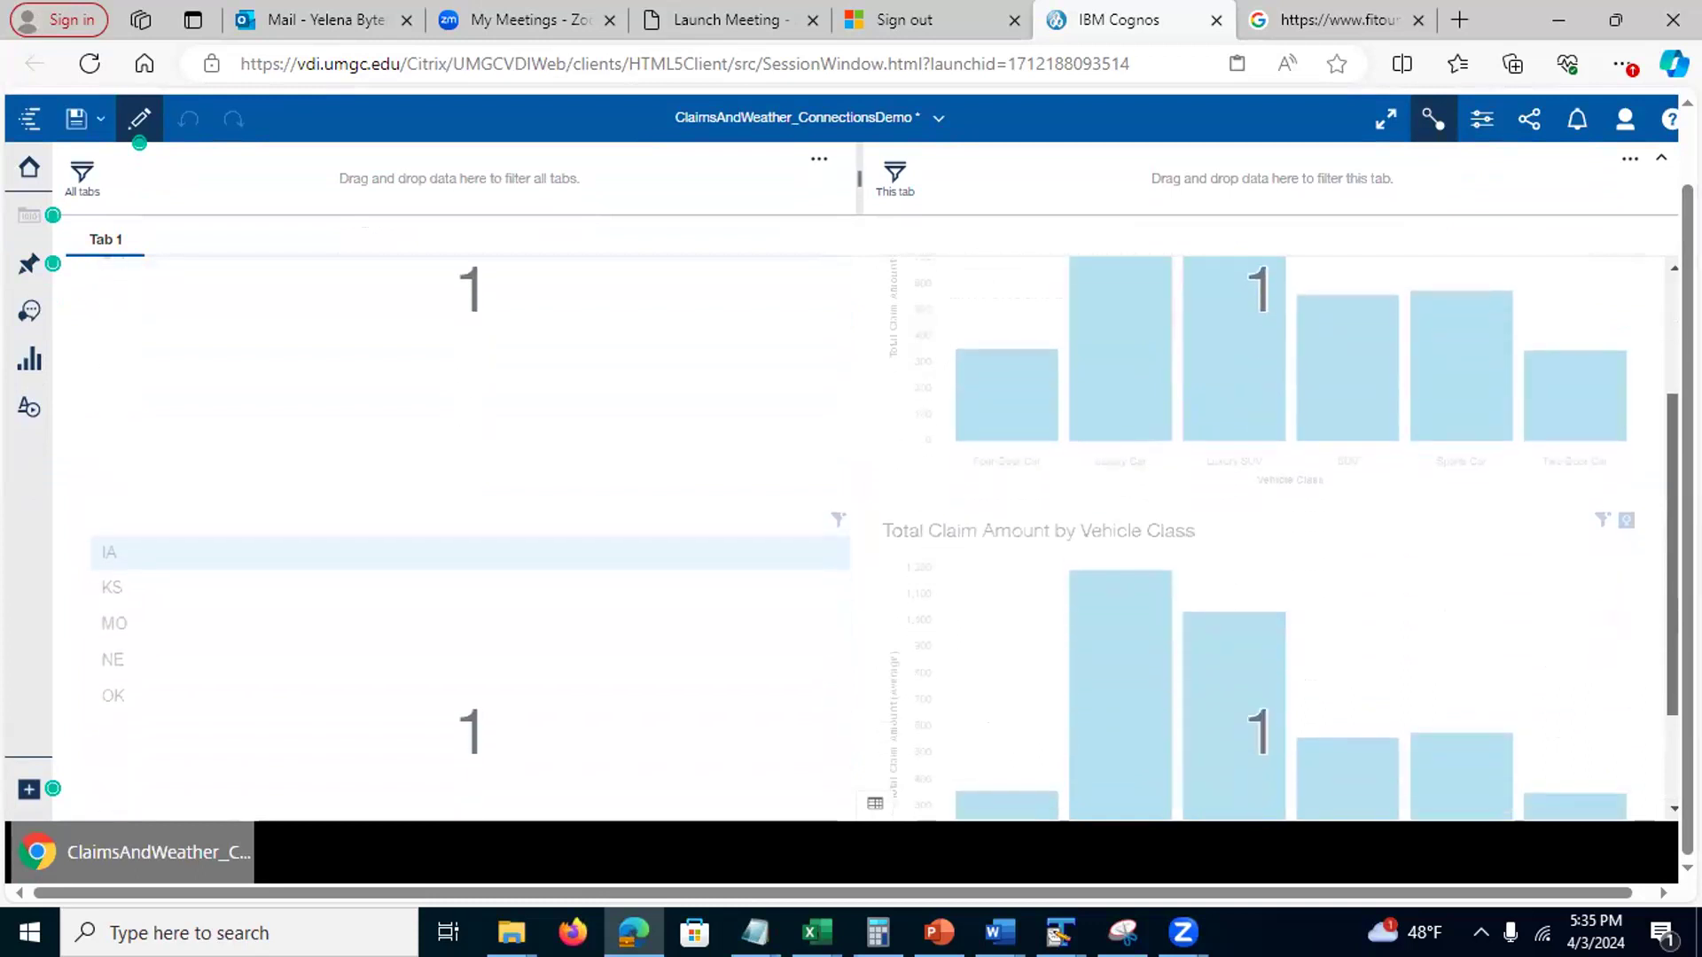
click(1124, 617)
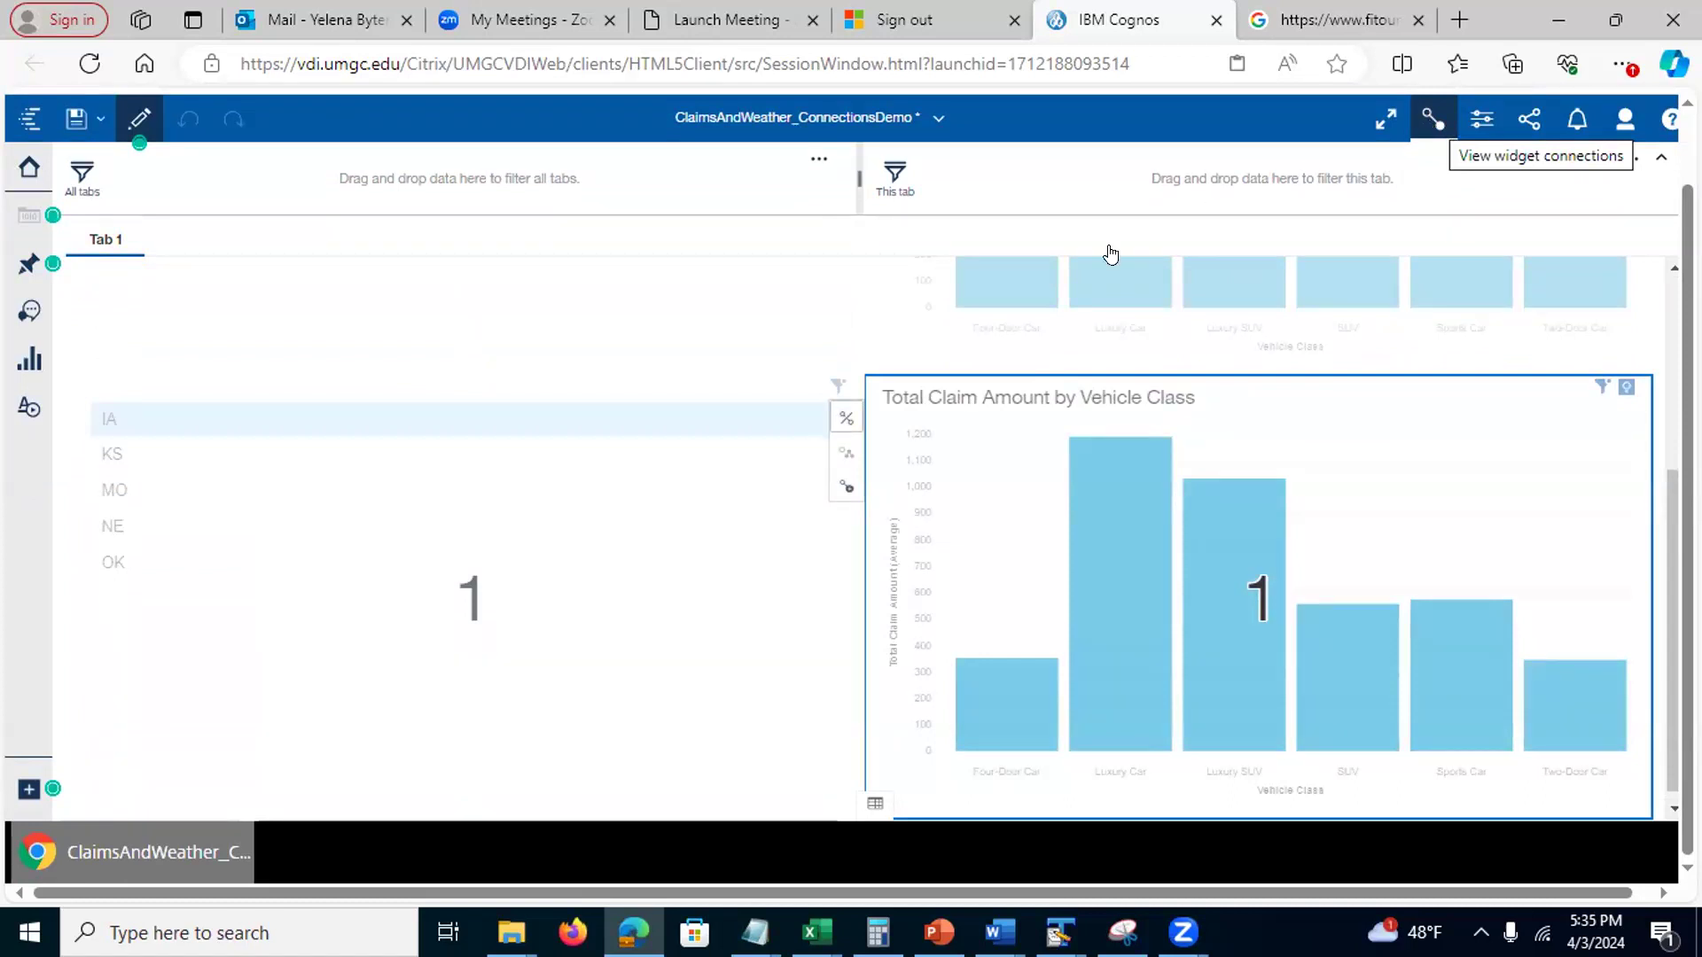
click(845, 420)
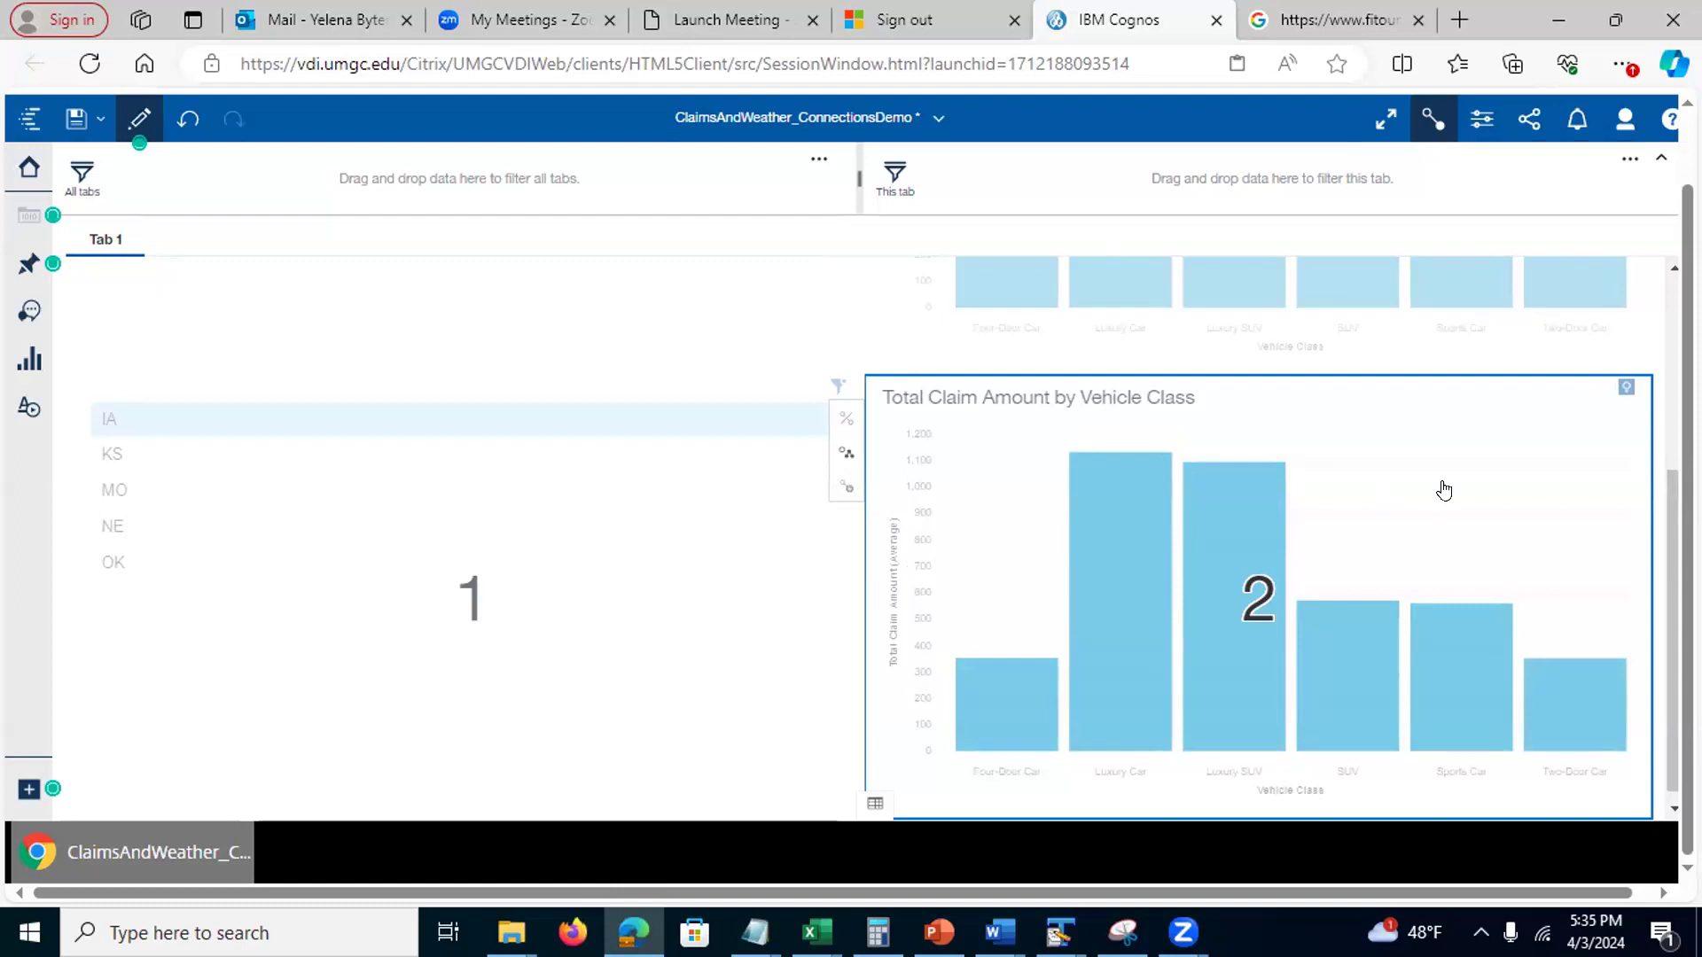
Leave connection editing mode and select the upper state list widget
drag(1687, 519, 1687, 450)
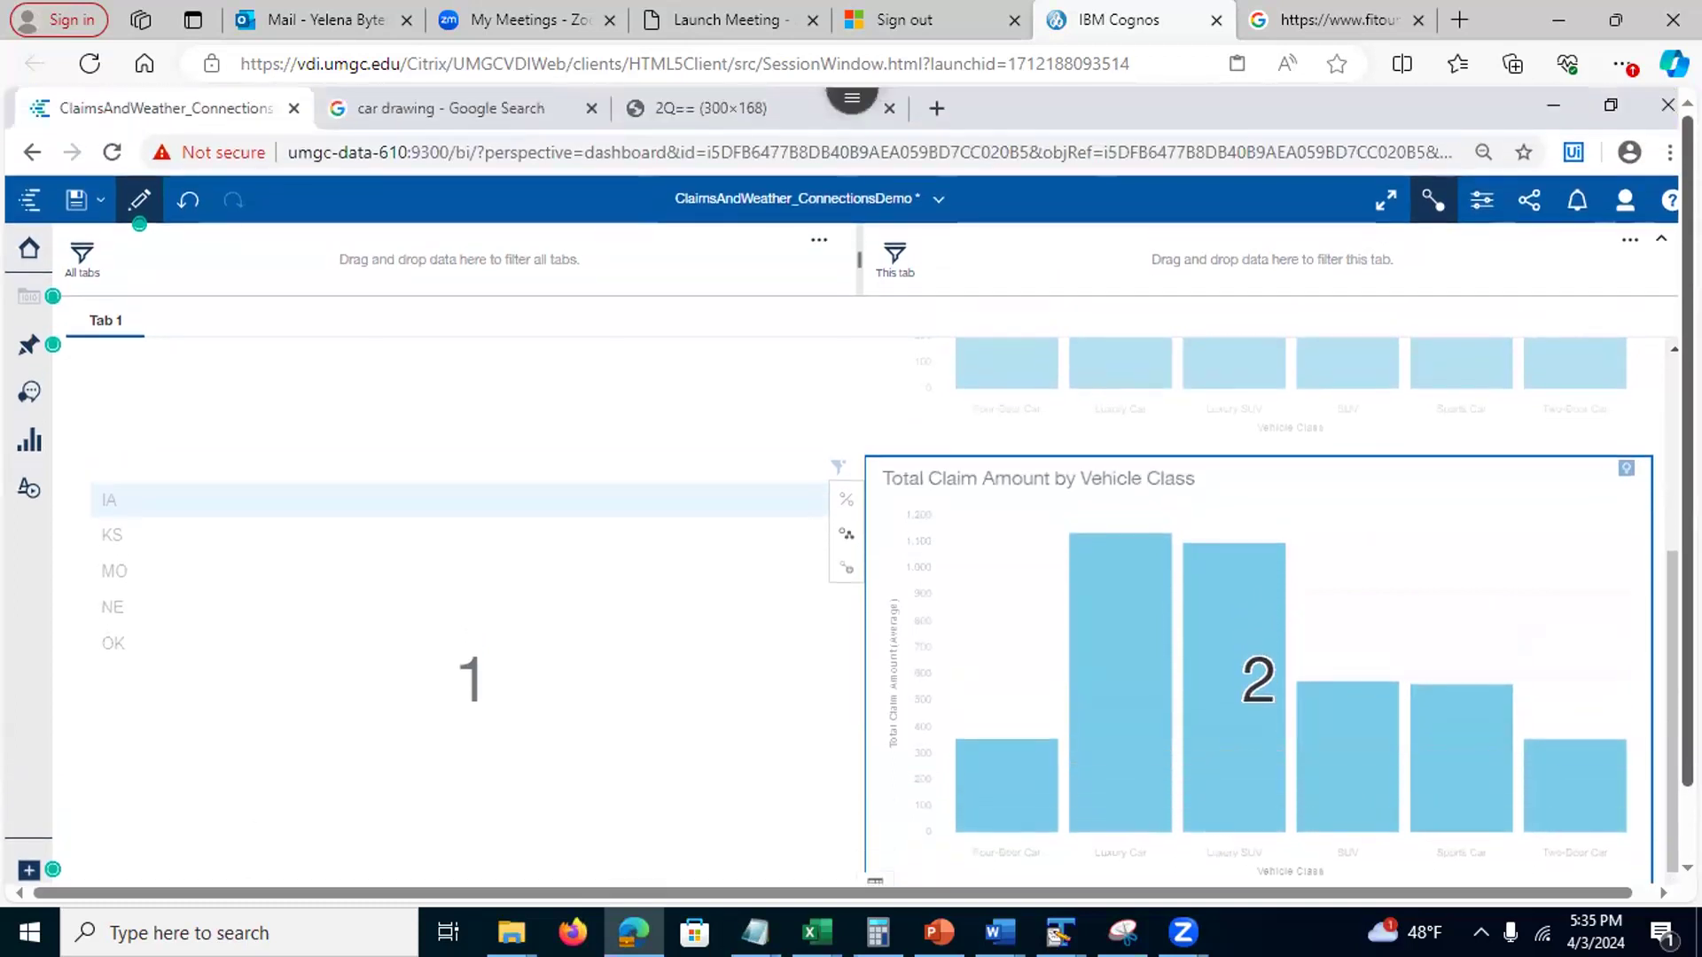
drag(1663, 585, 1664, 431)
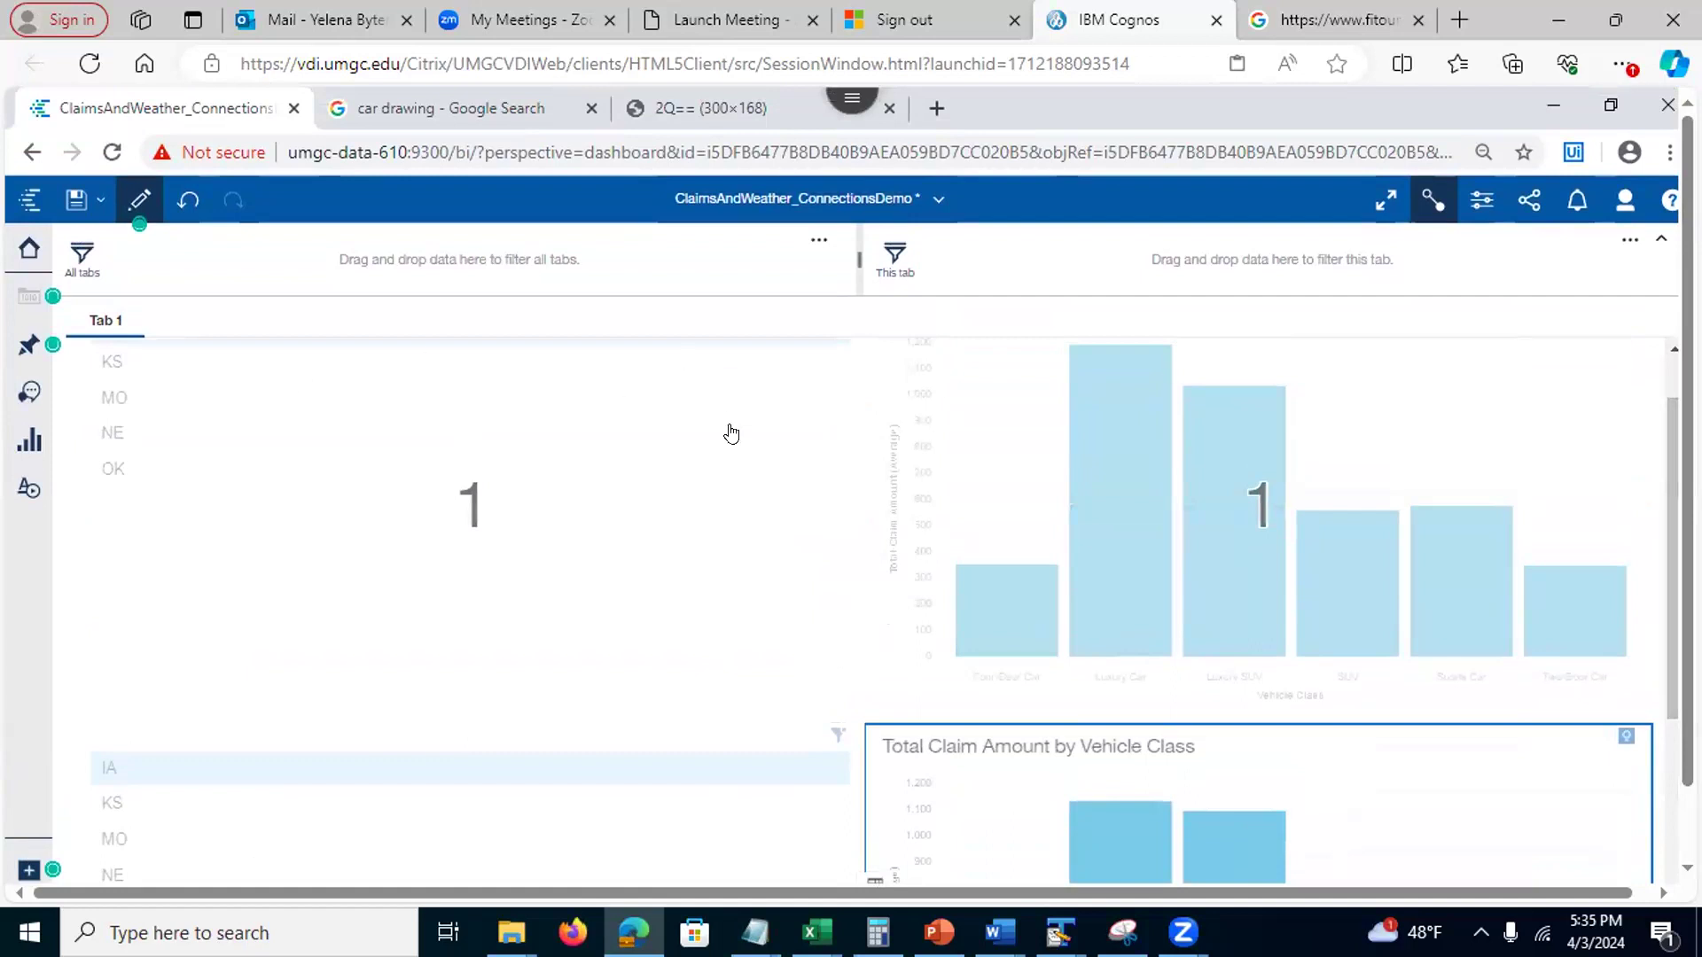
click(1424, 203)
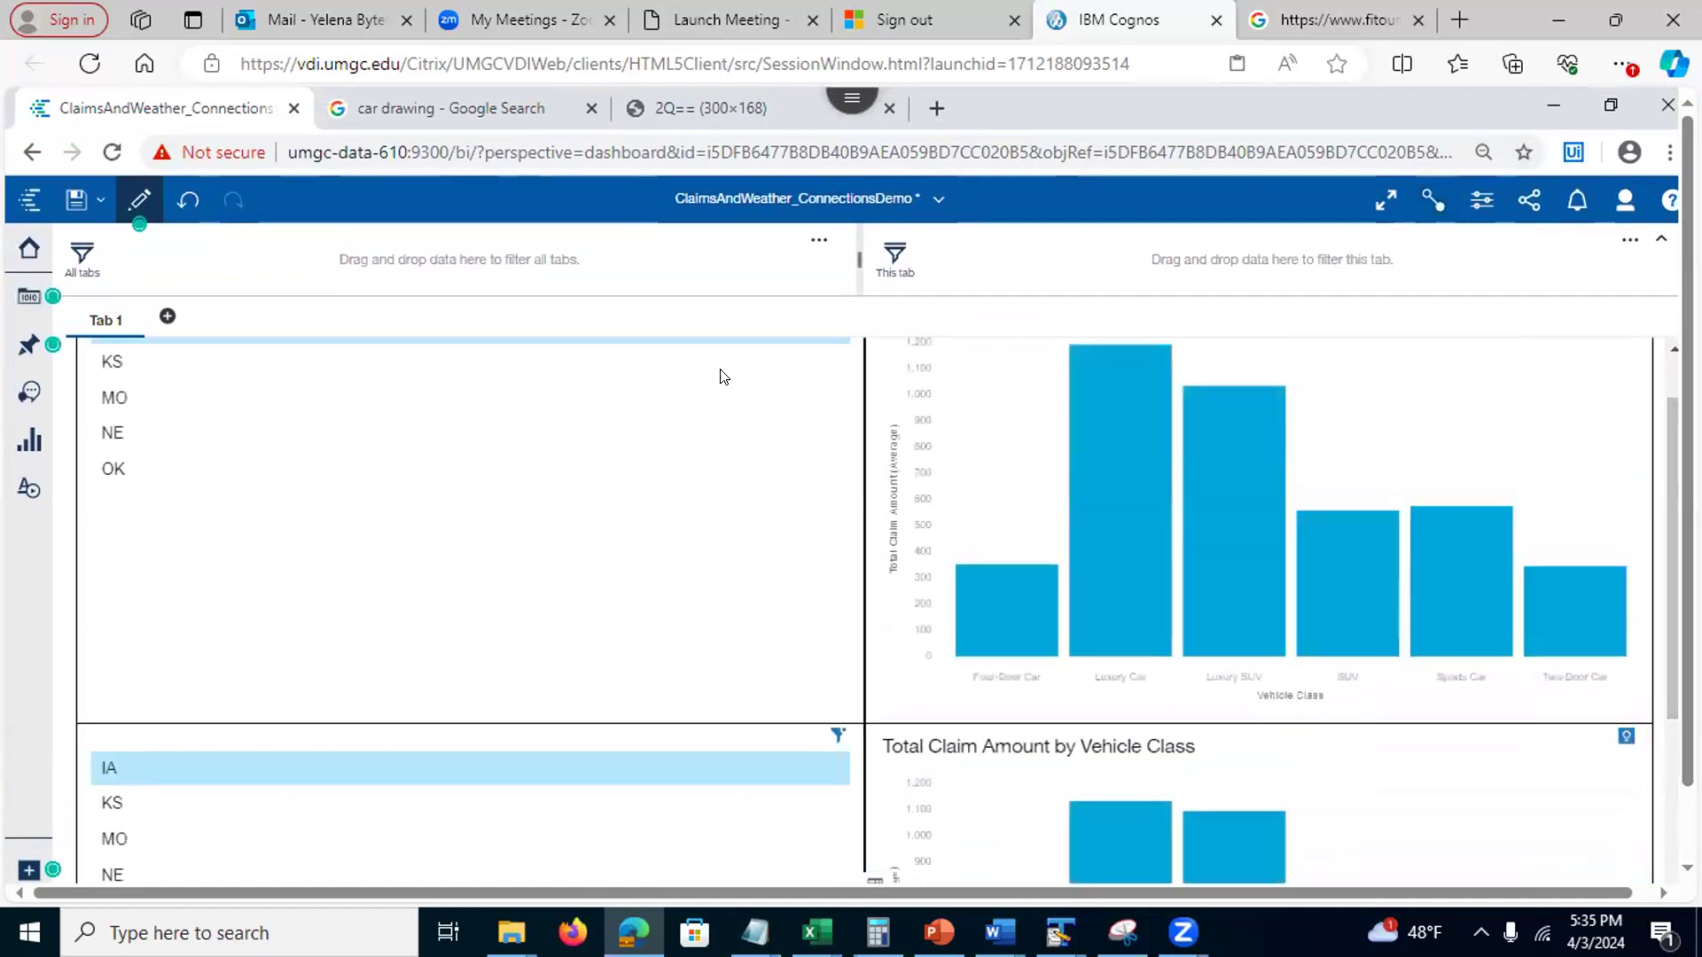
click(123, 432)
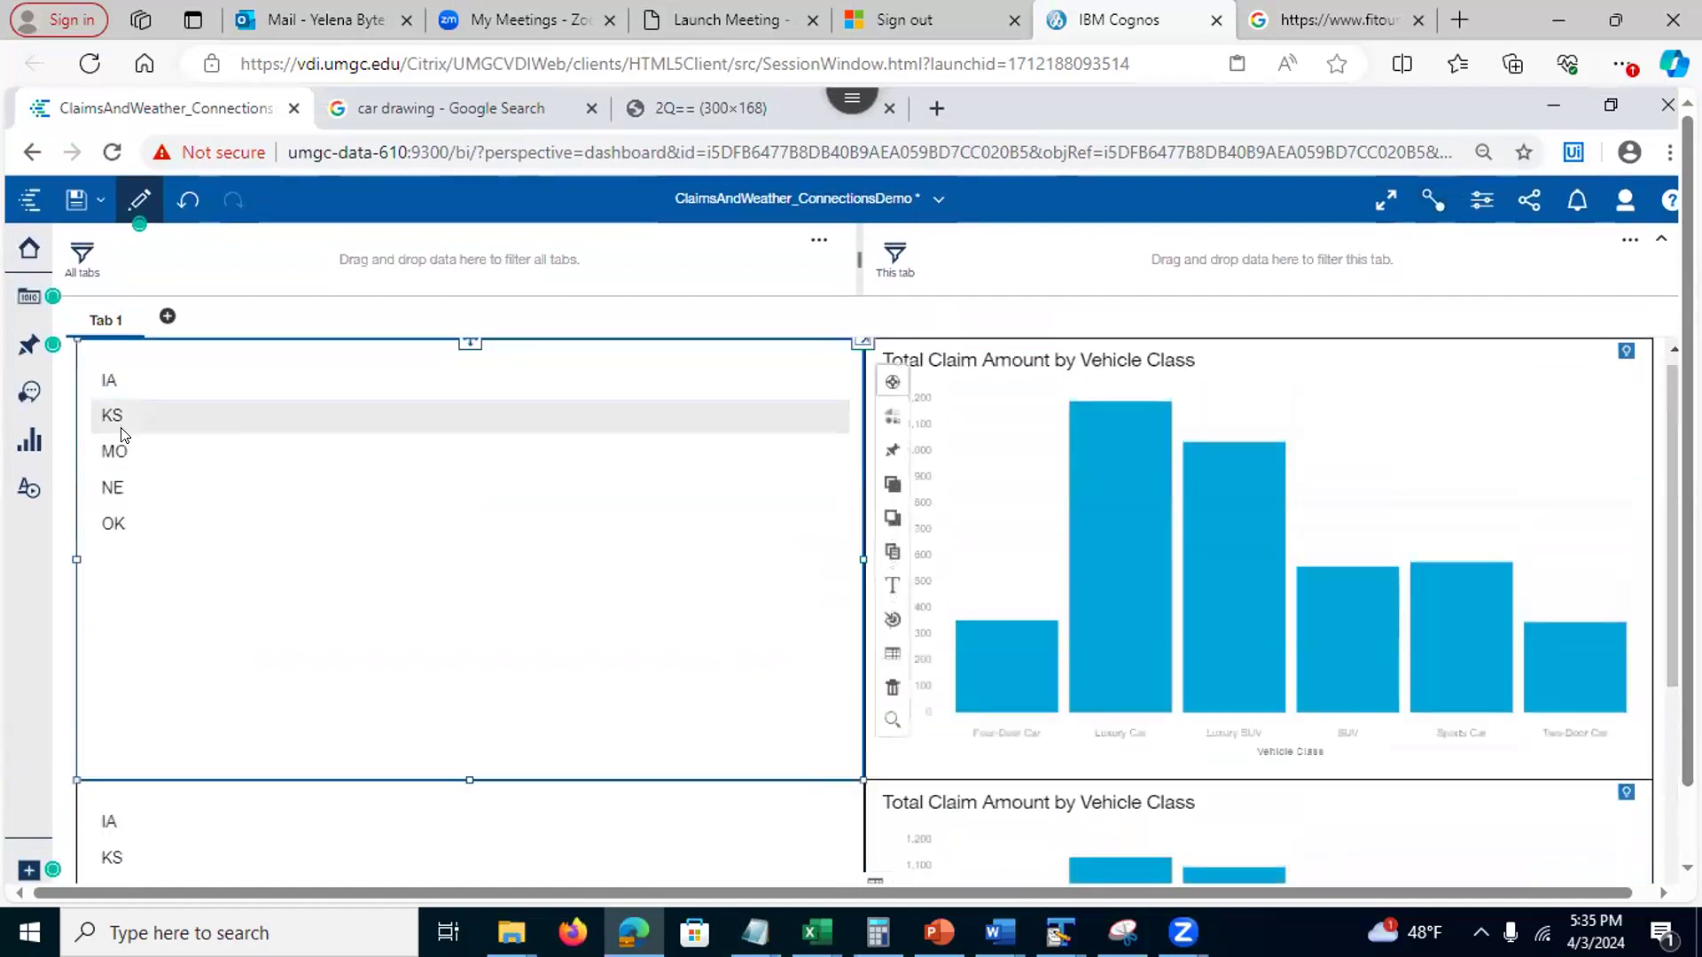
drag(1672, 557, 1671, 642)
scroll(1542, 653, down, 2)
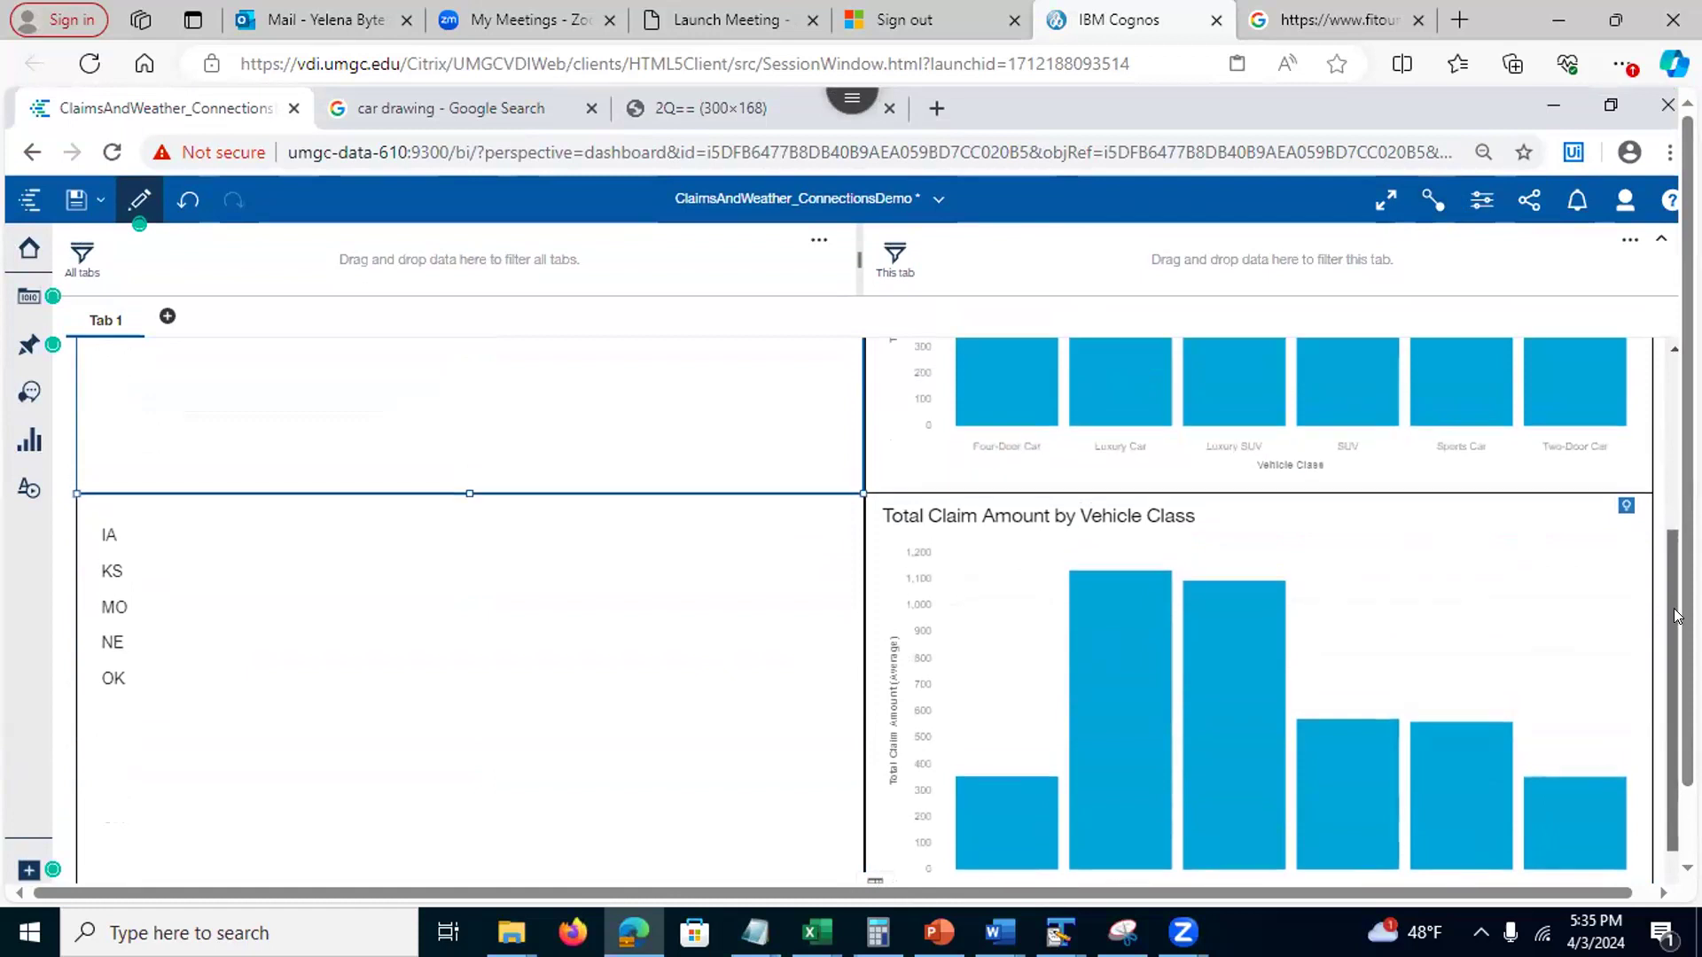
scroll(875, 611, up, 4)
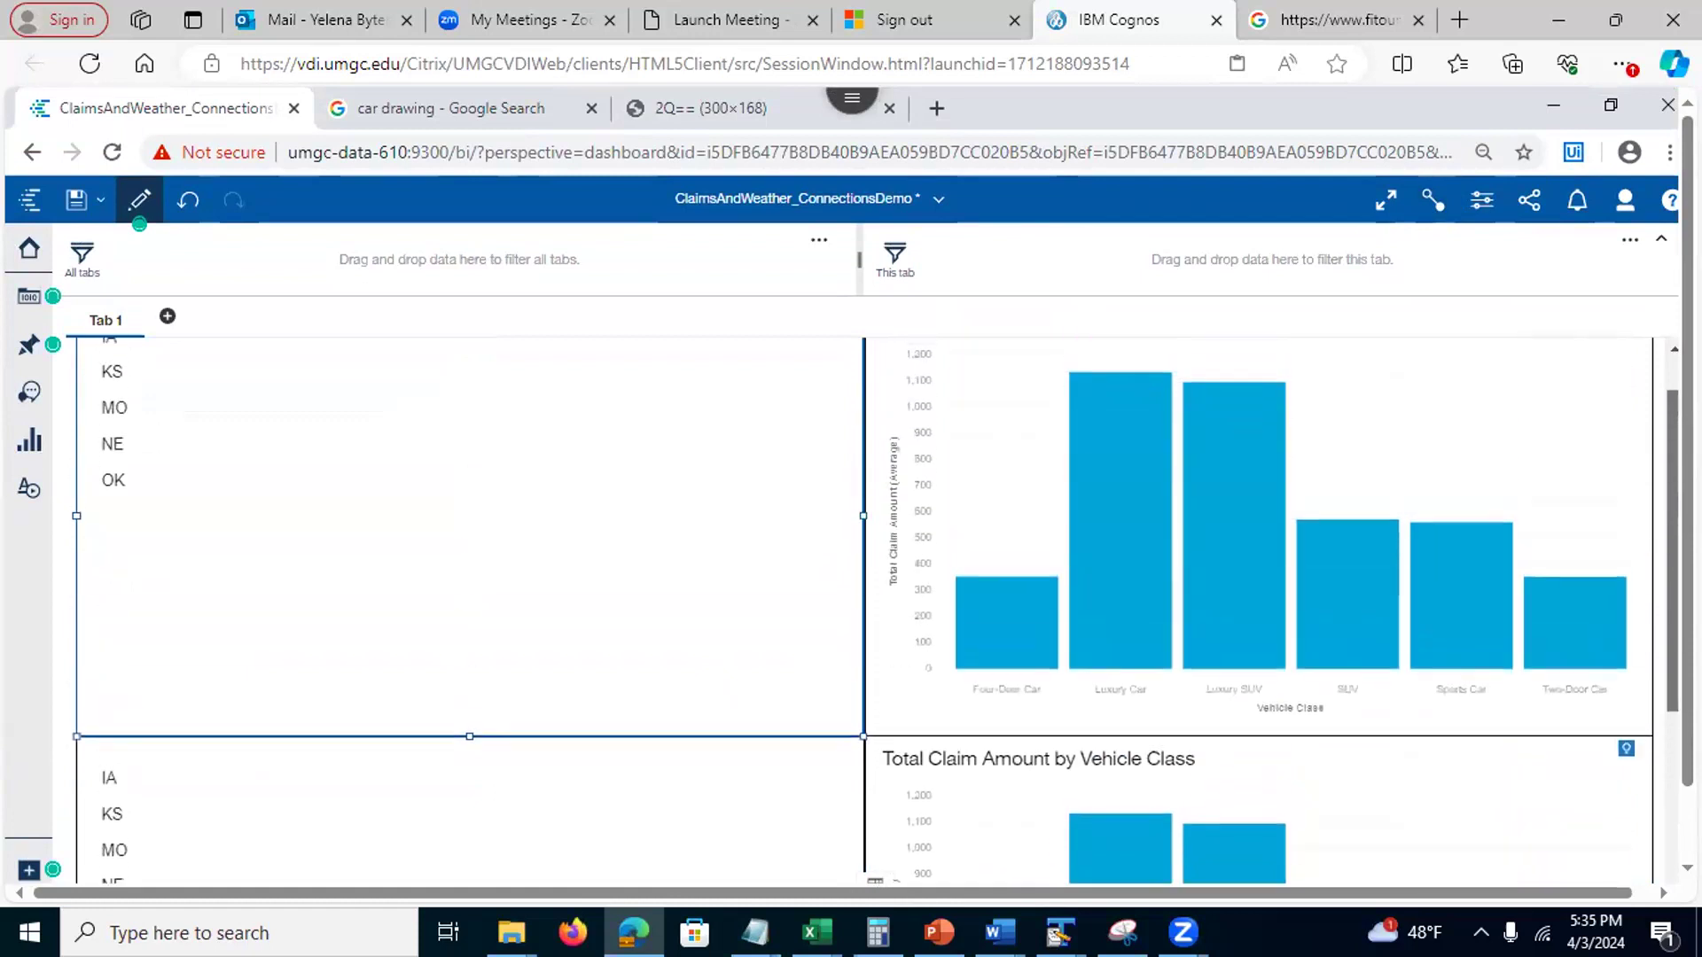
Add the lower IA–OK state list to existing connection 2
click(1433, 200)
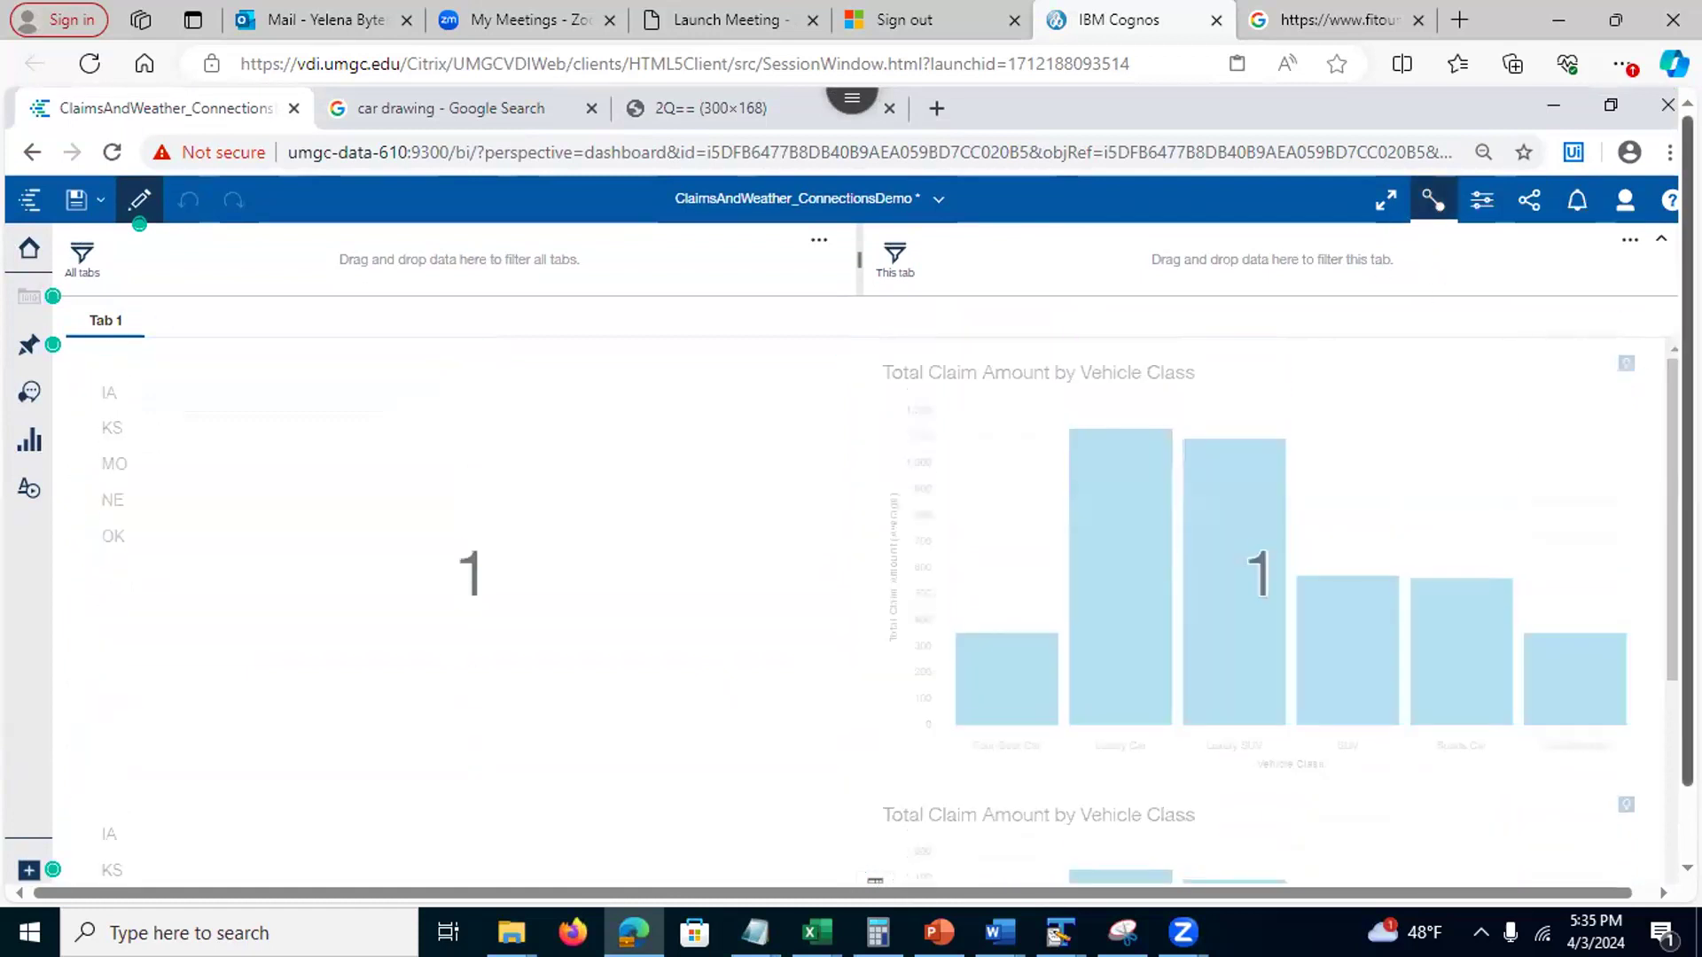
drag(1687, 443, 1687, 514)
drag(1673, 579, 1673, 780)
click(437, 539)
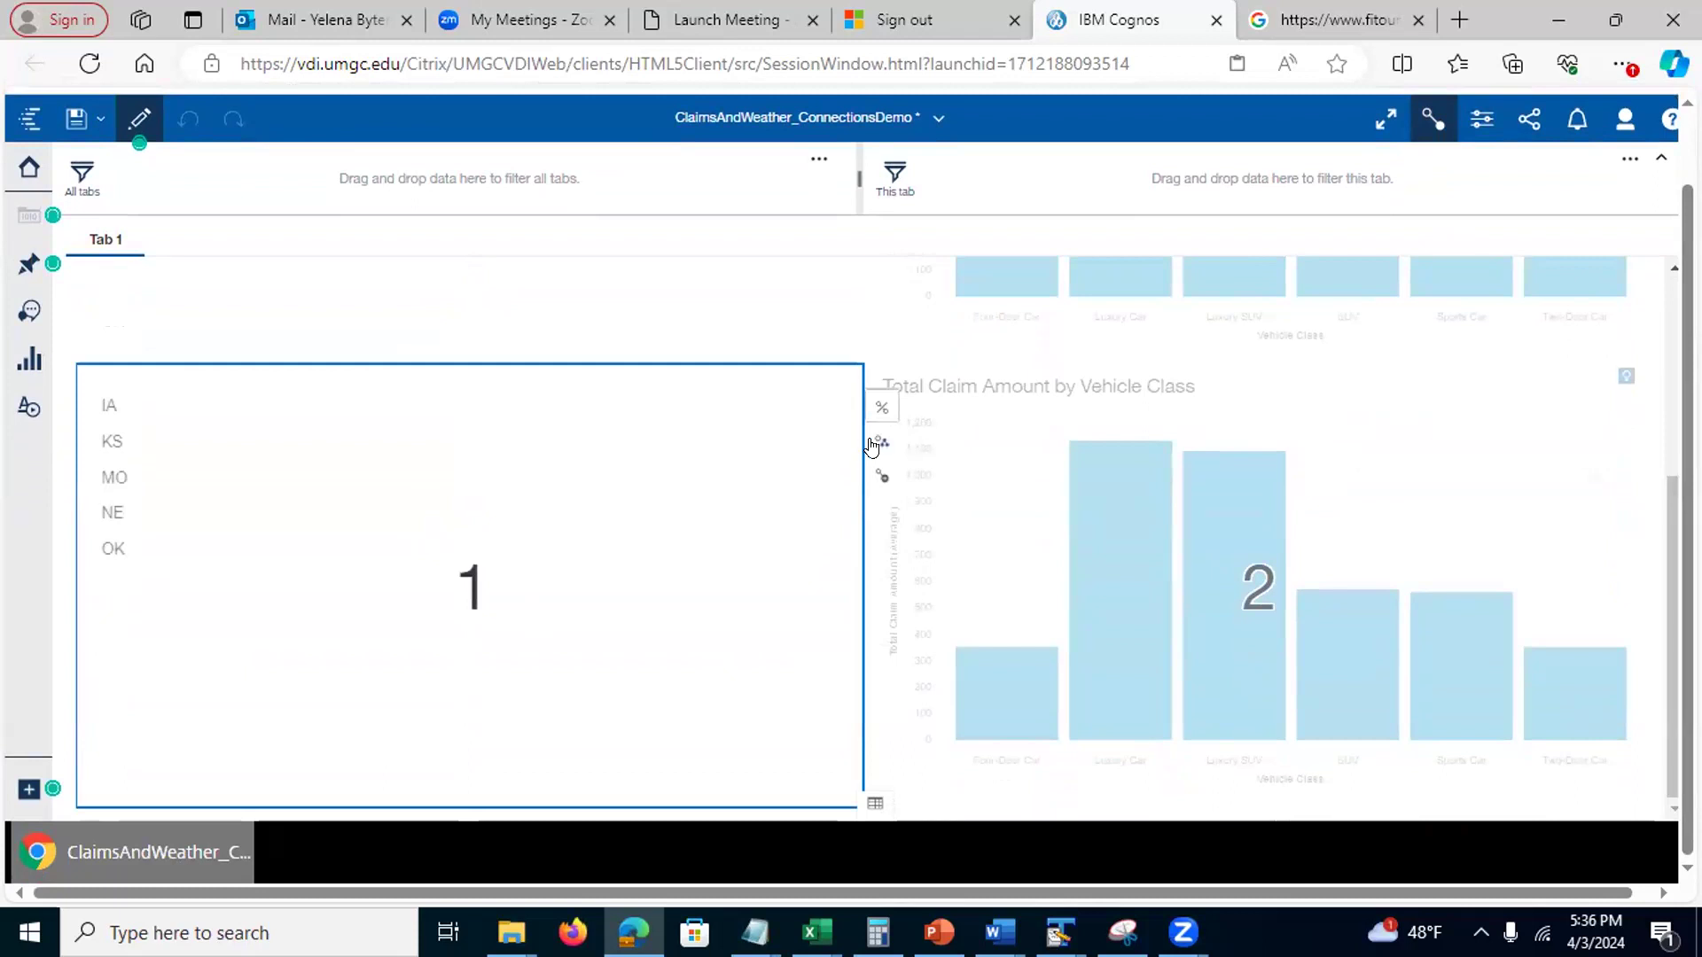
click(873, 445)
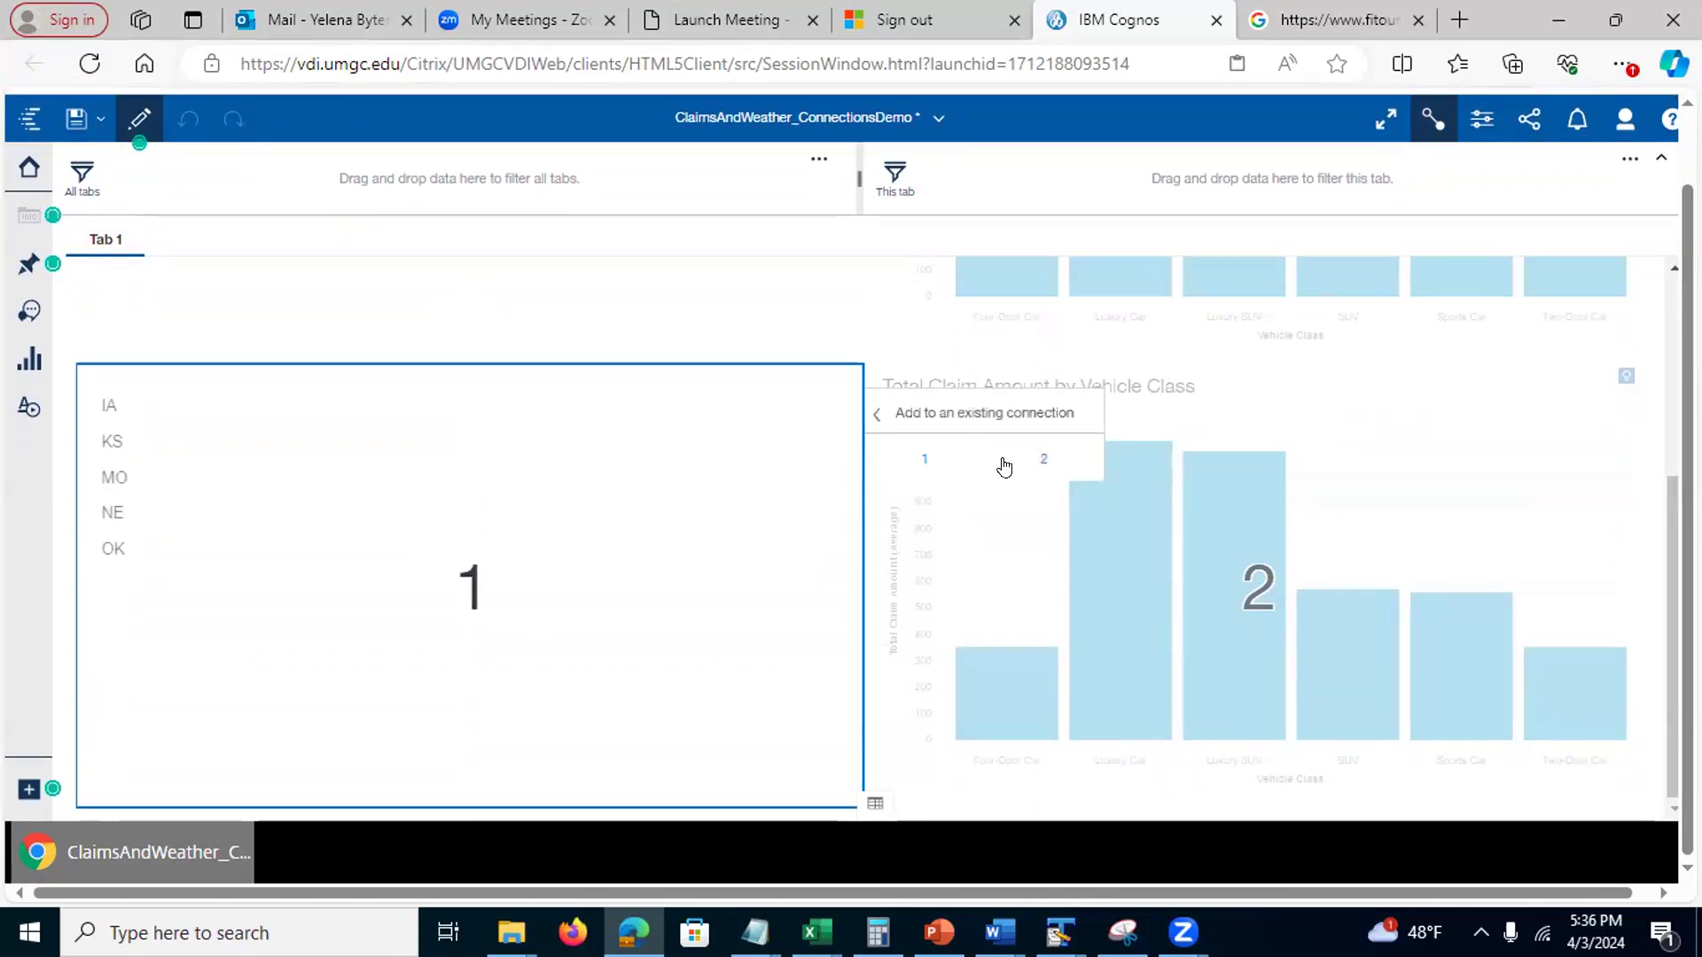
click(1044, 458)
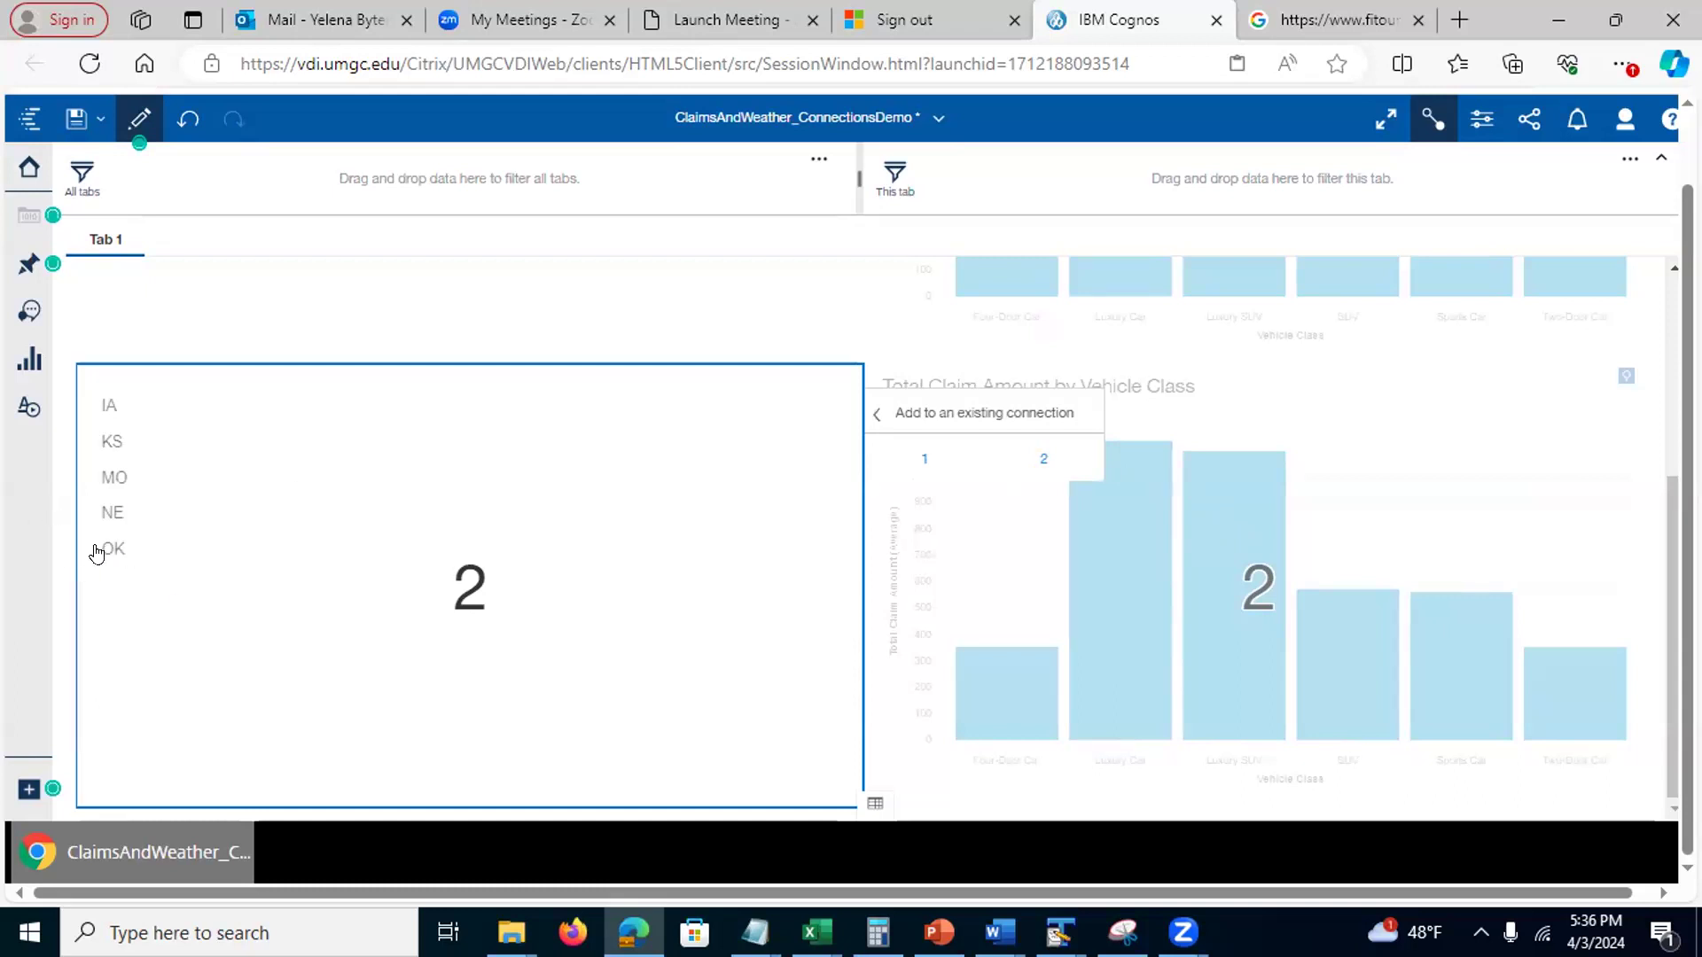
click(1433, 121)
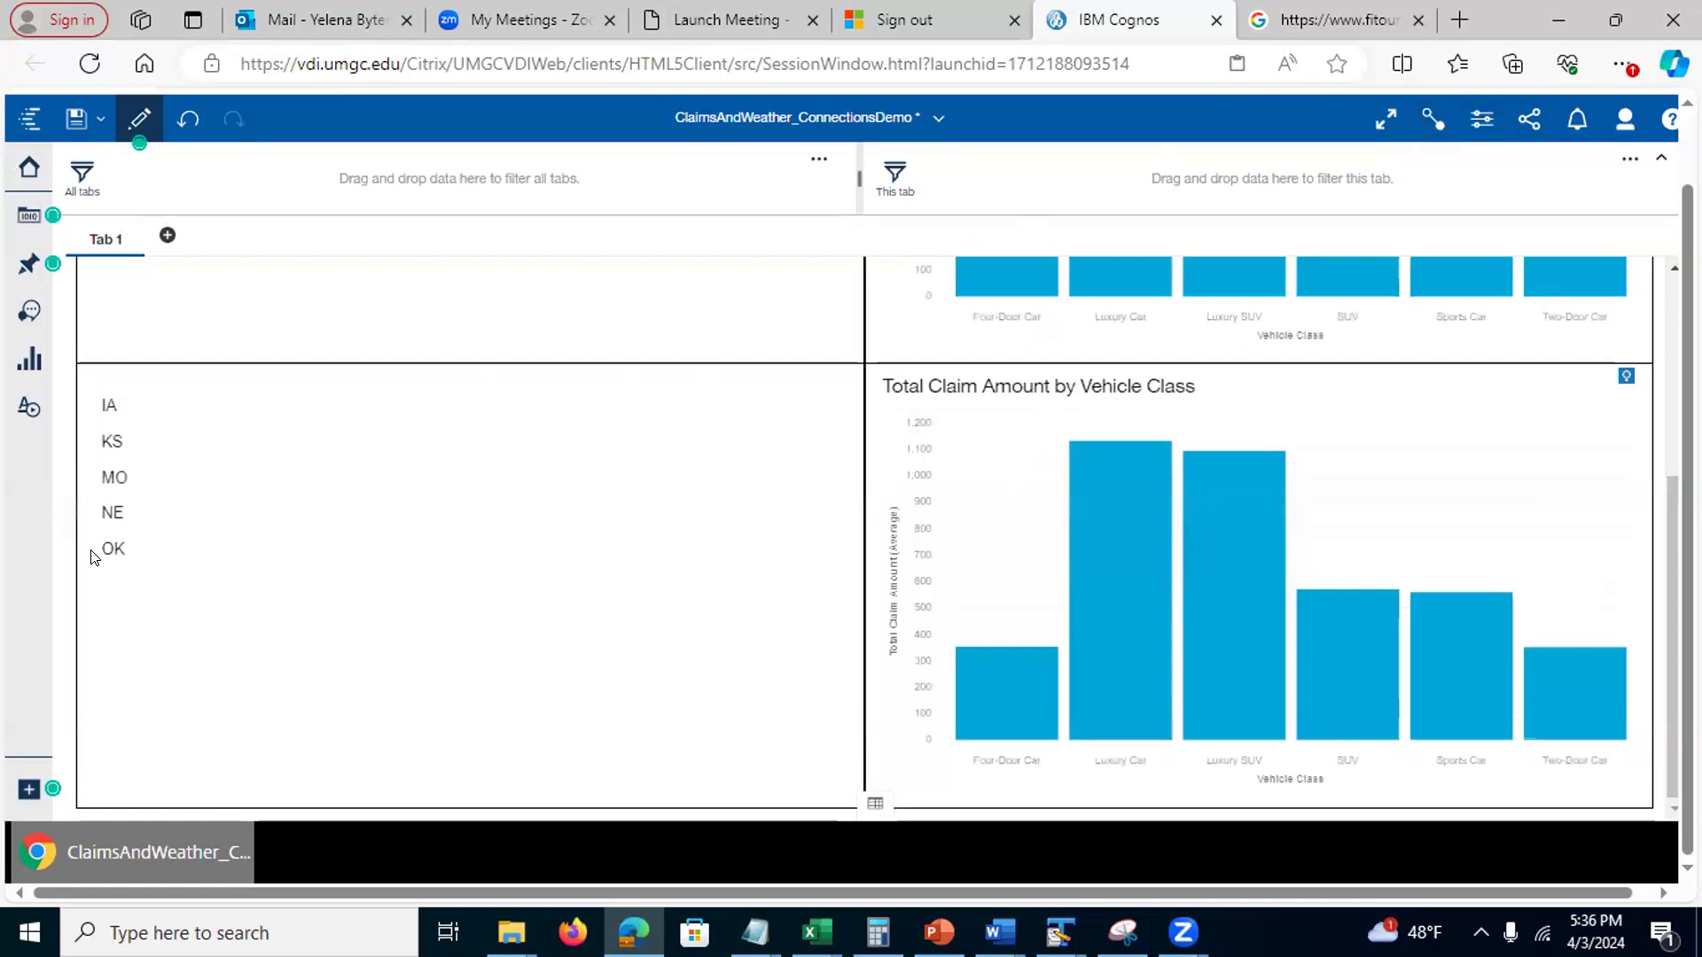
click(122, 554)
click(122, 554)
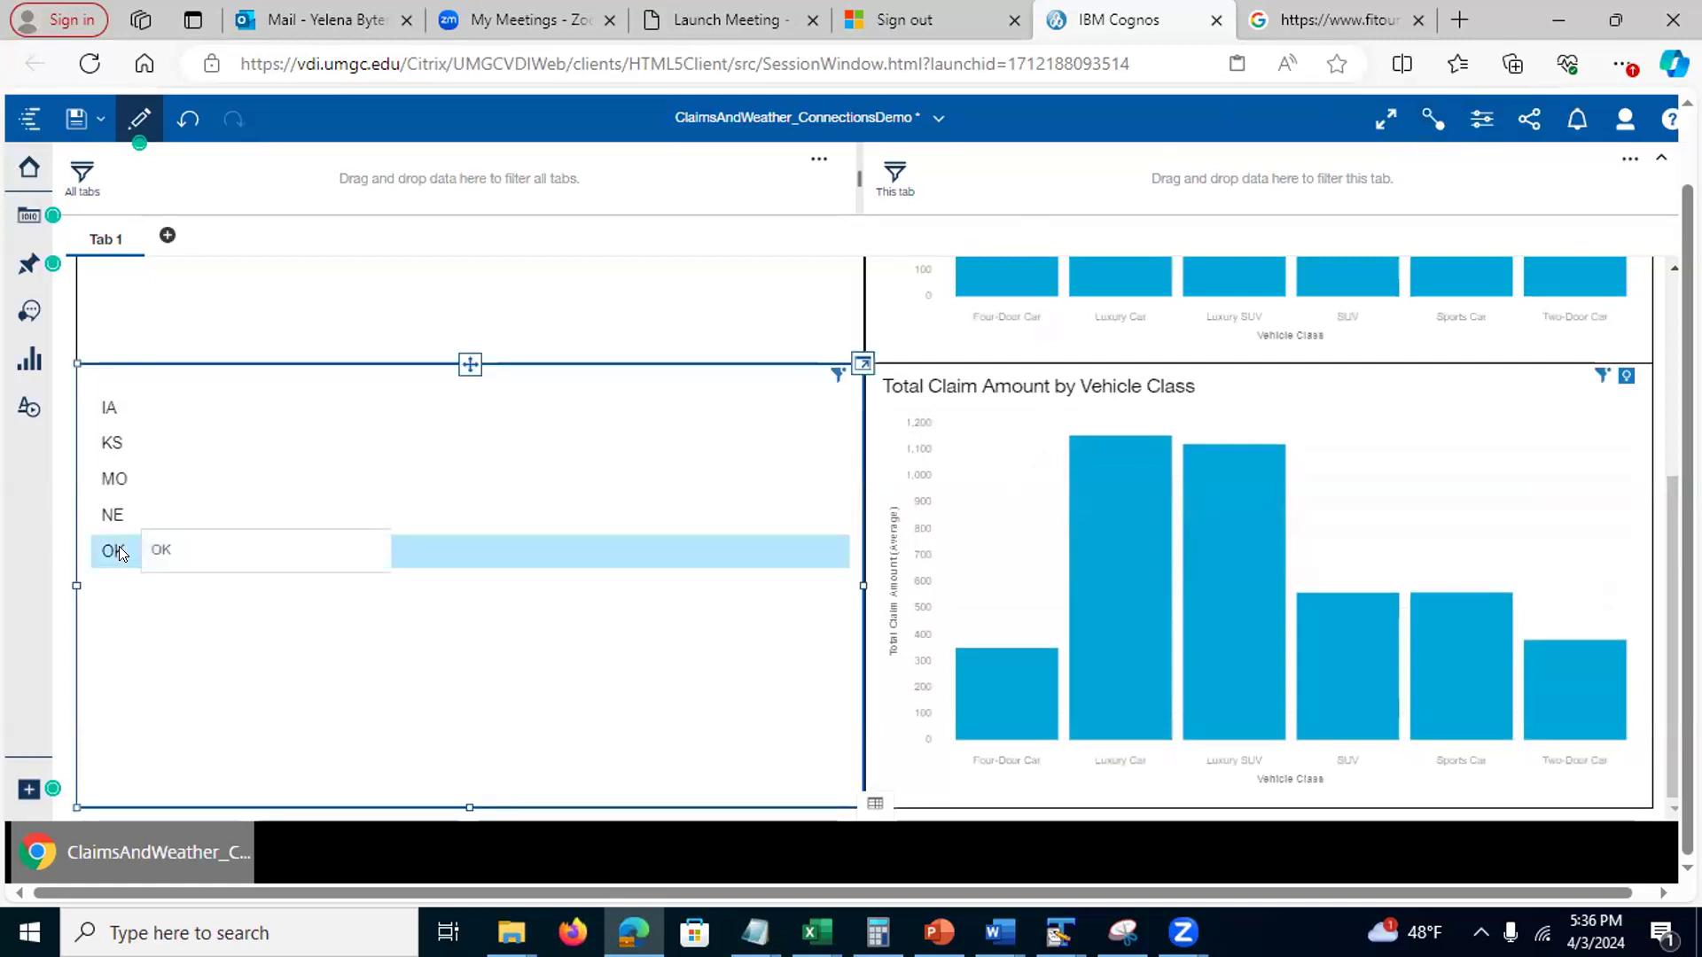
mouse_move(1686, 558)
mouse_down()
mouse_move(1647, 395)
mouse_move(1668, 531)
mouse_up()
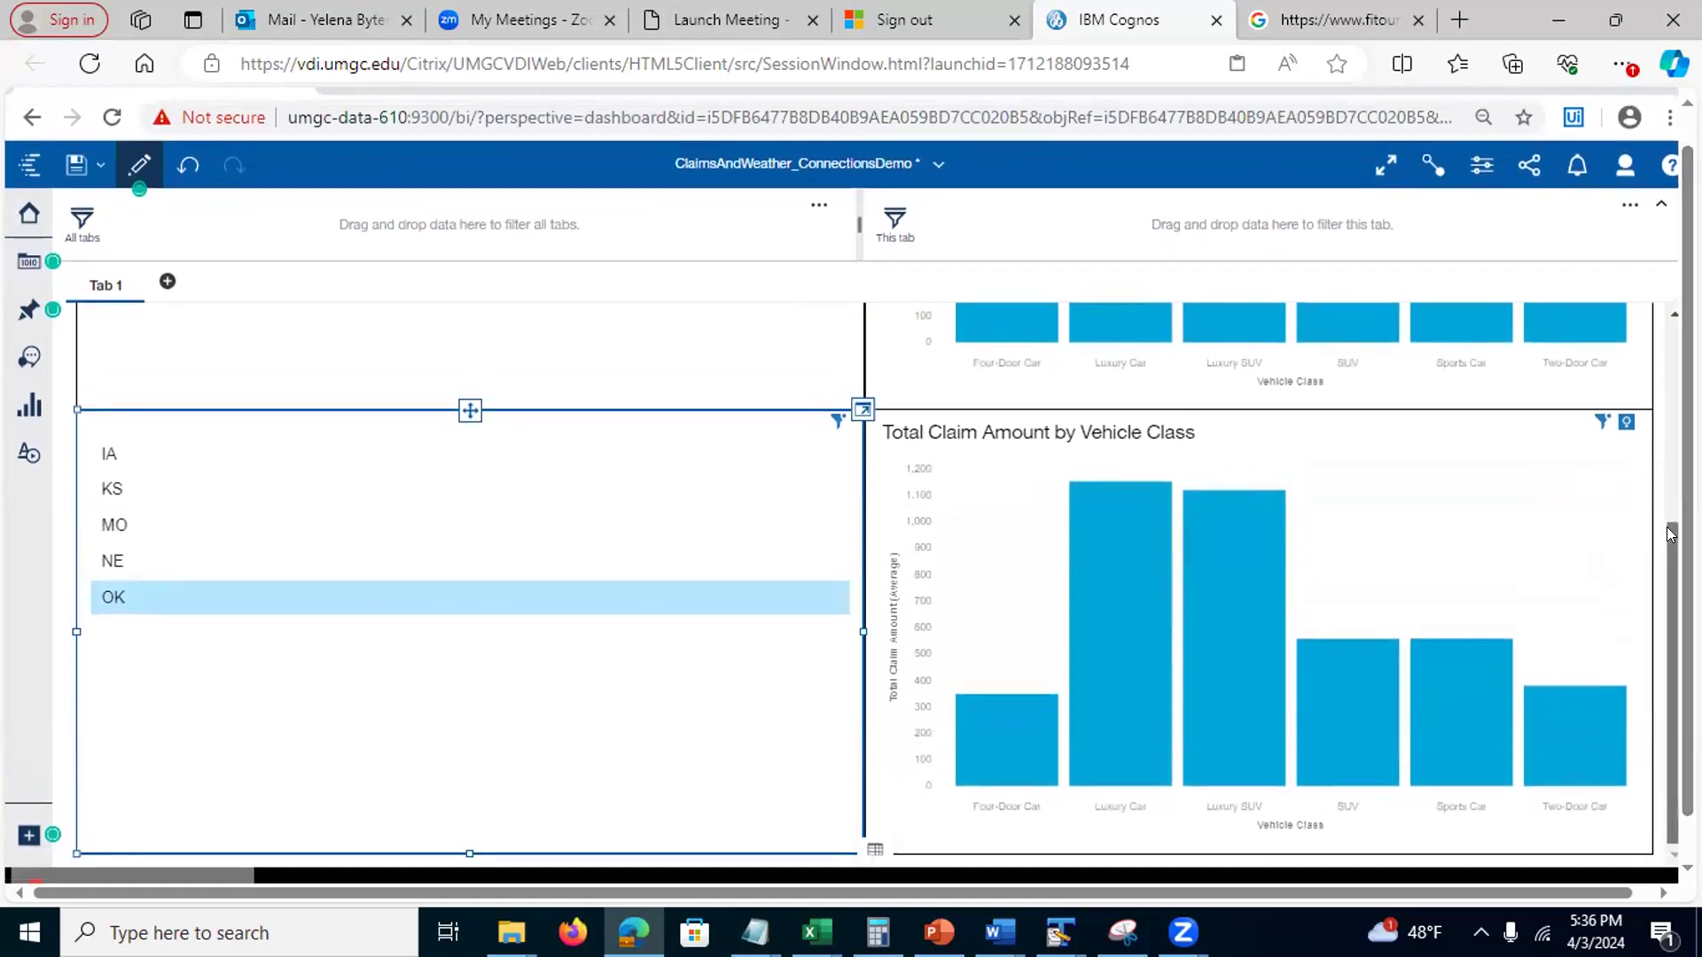
scroll(1669, 532, up, 4)
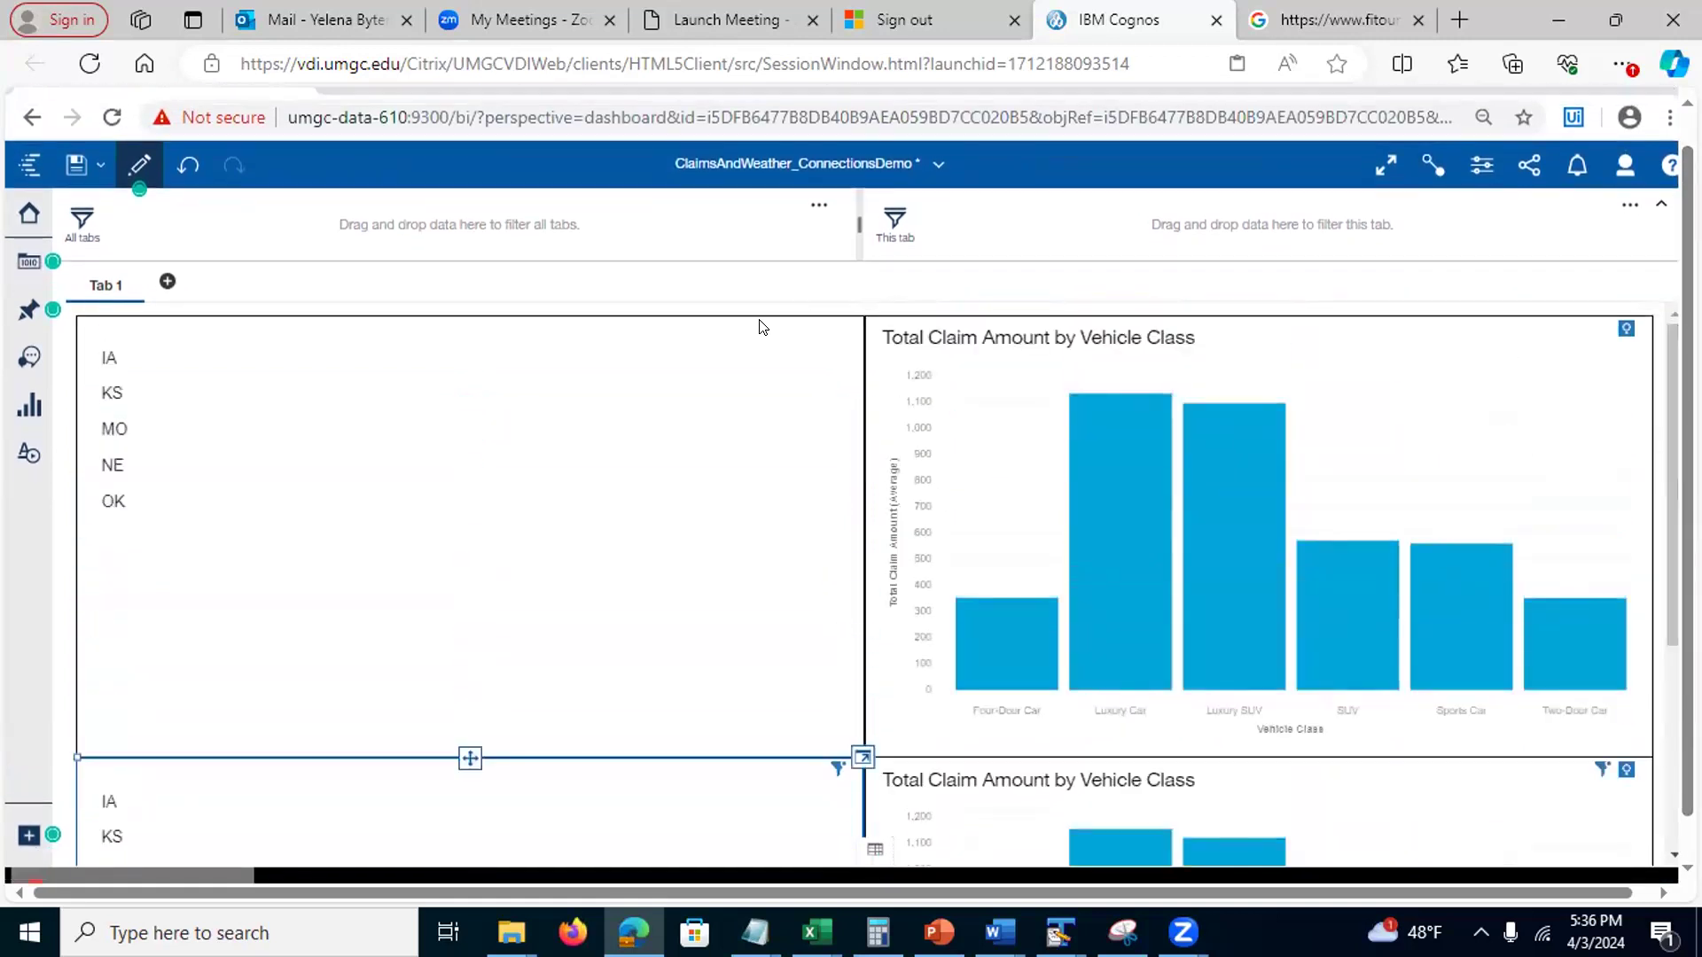
click(109, 357)
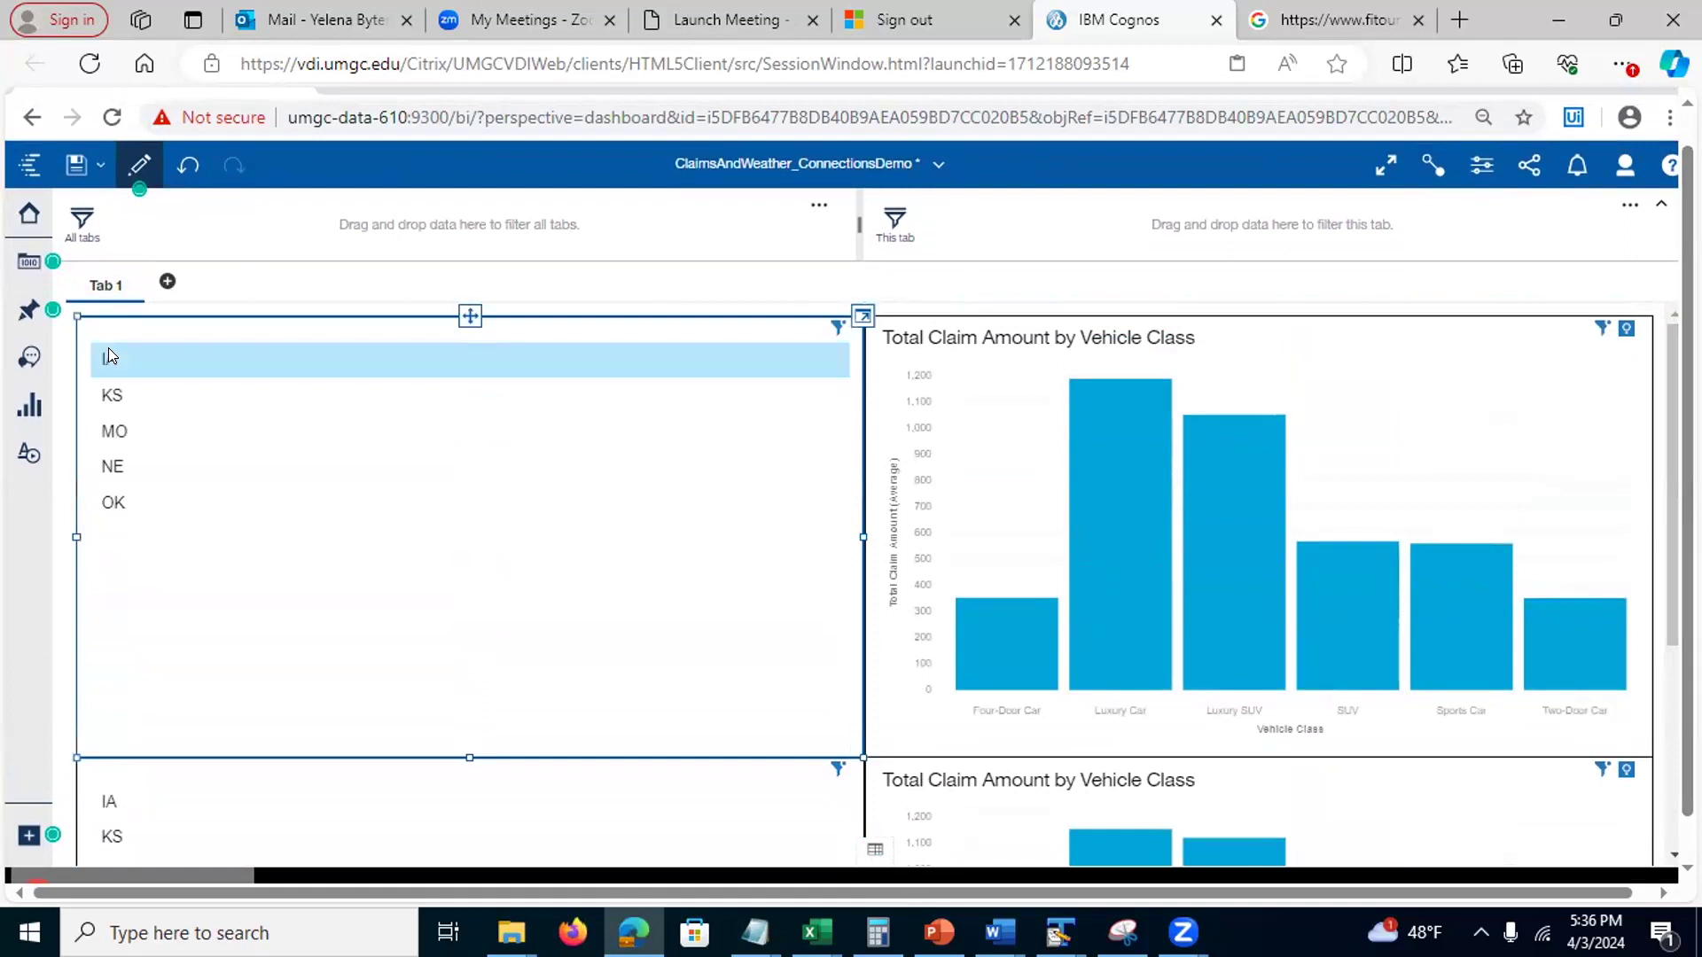
drag(1687, 386, 1688, 427)
drag(1672, 571, 1672, 770)
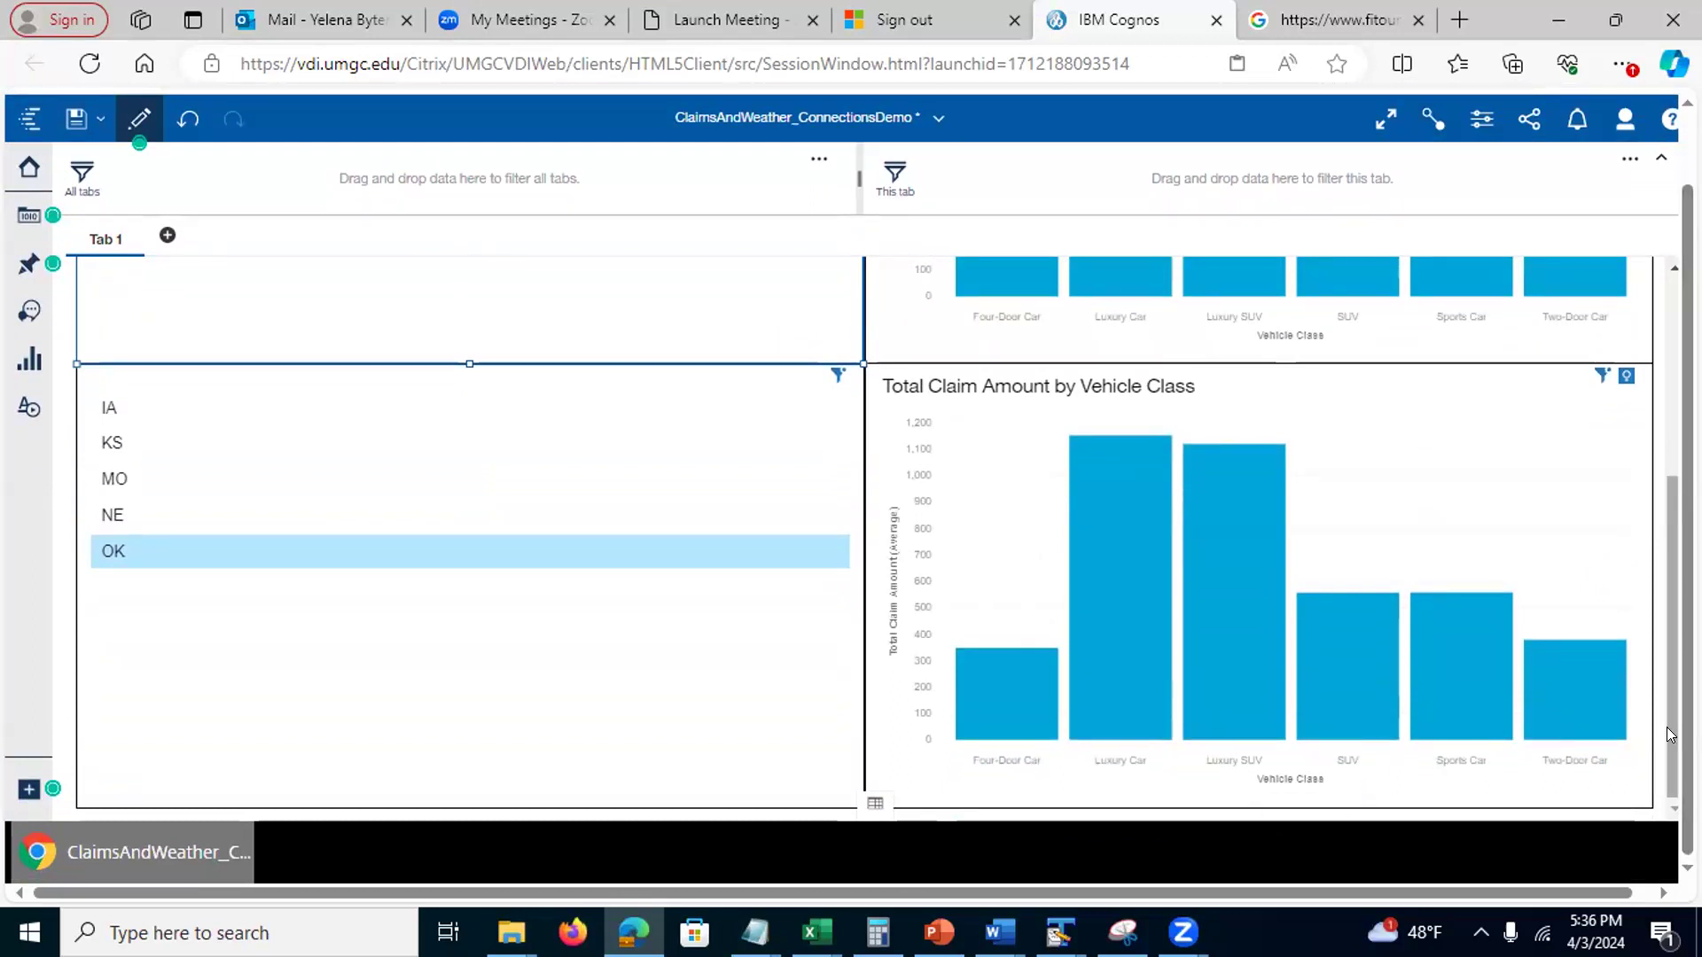
drag(1672, 656, 1672, 458)
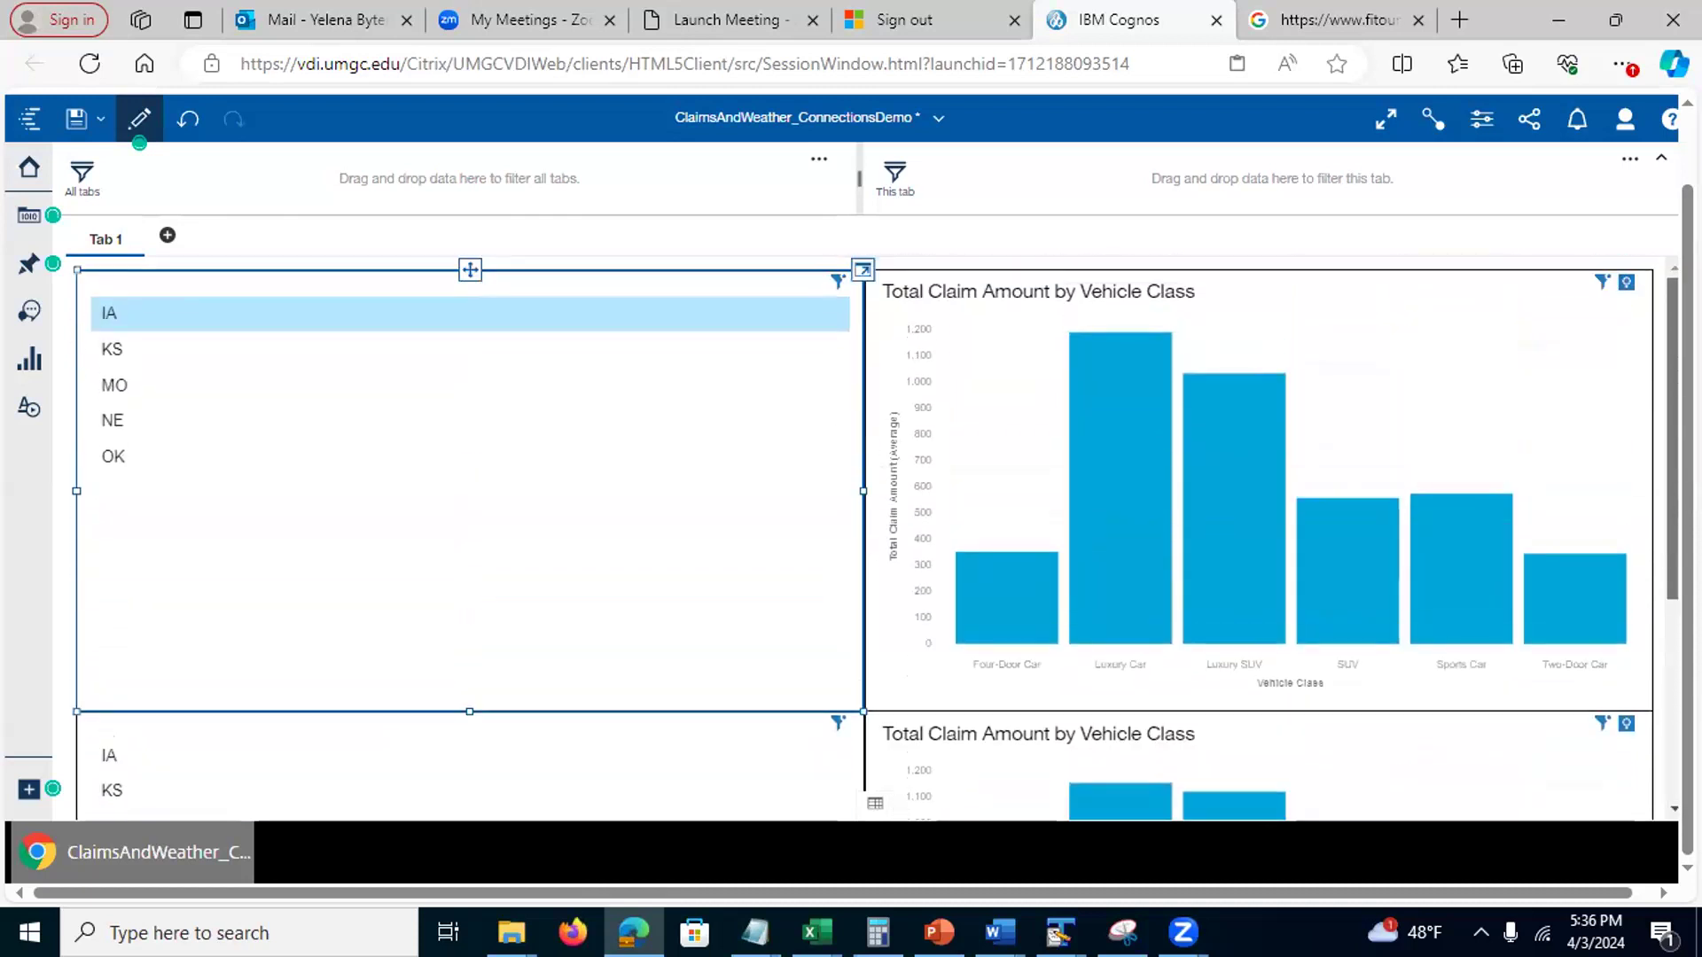
drag(1673, 458, 1672, 656)
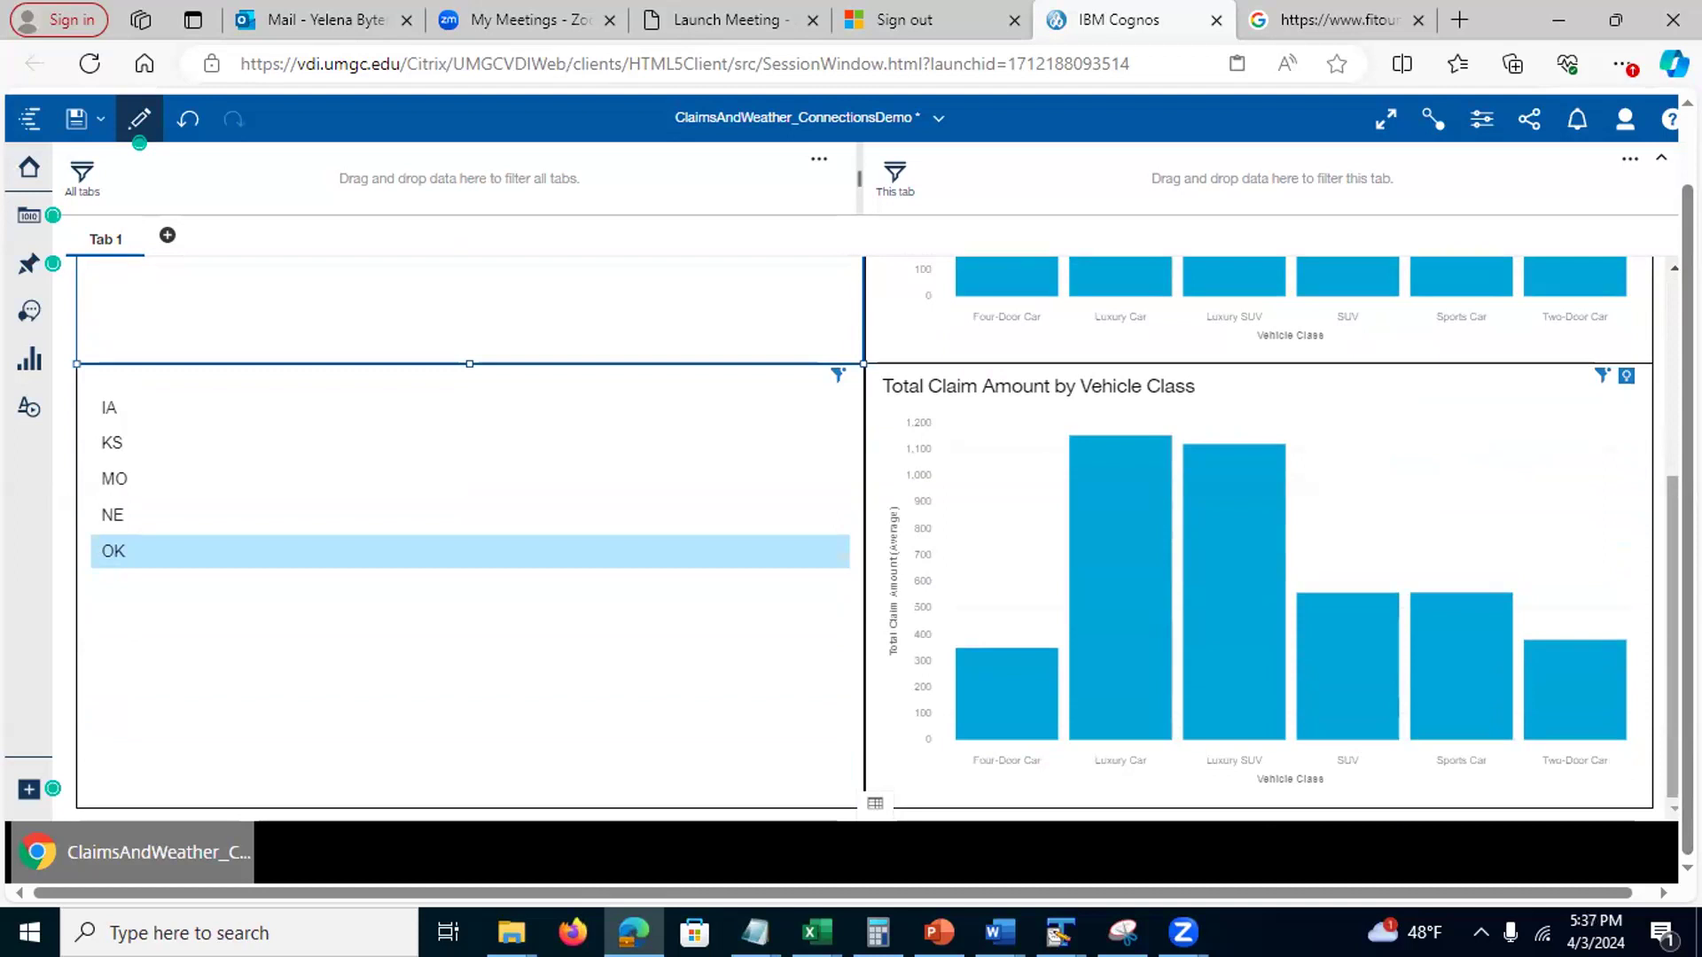
scroll(1666, 420, up, 4)
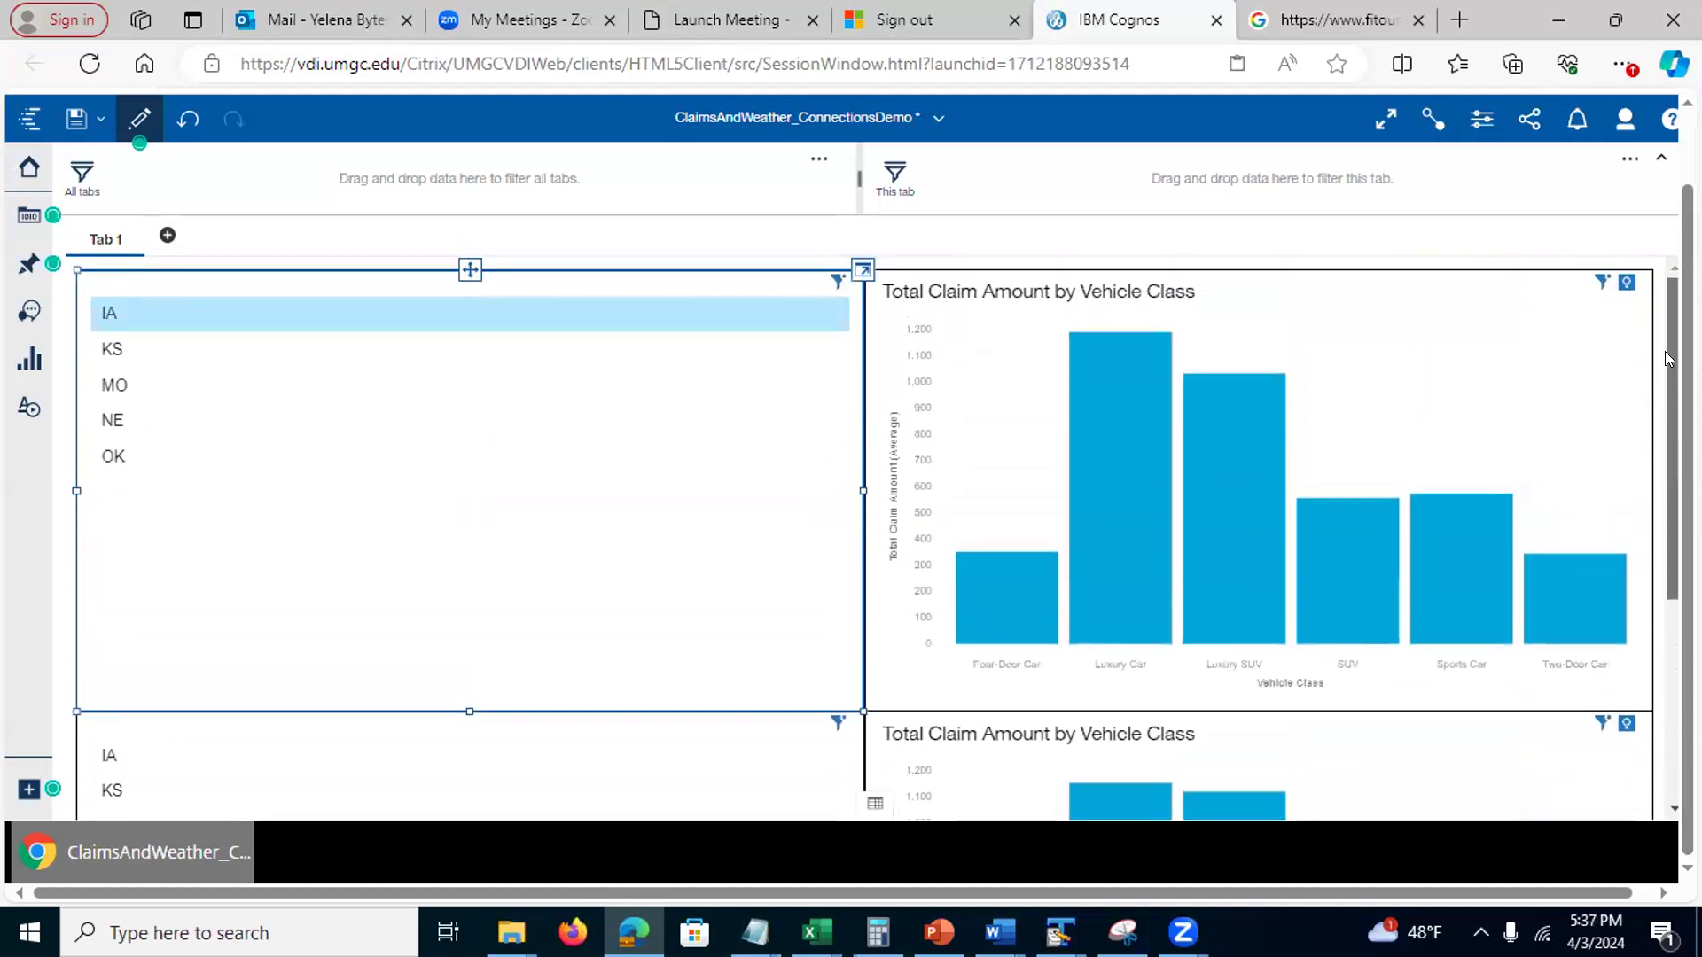
scroll(875, 538, down, 4)
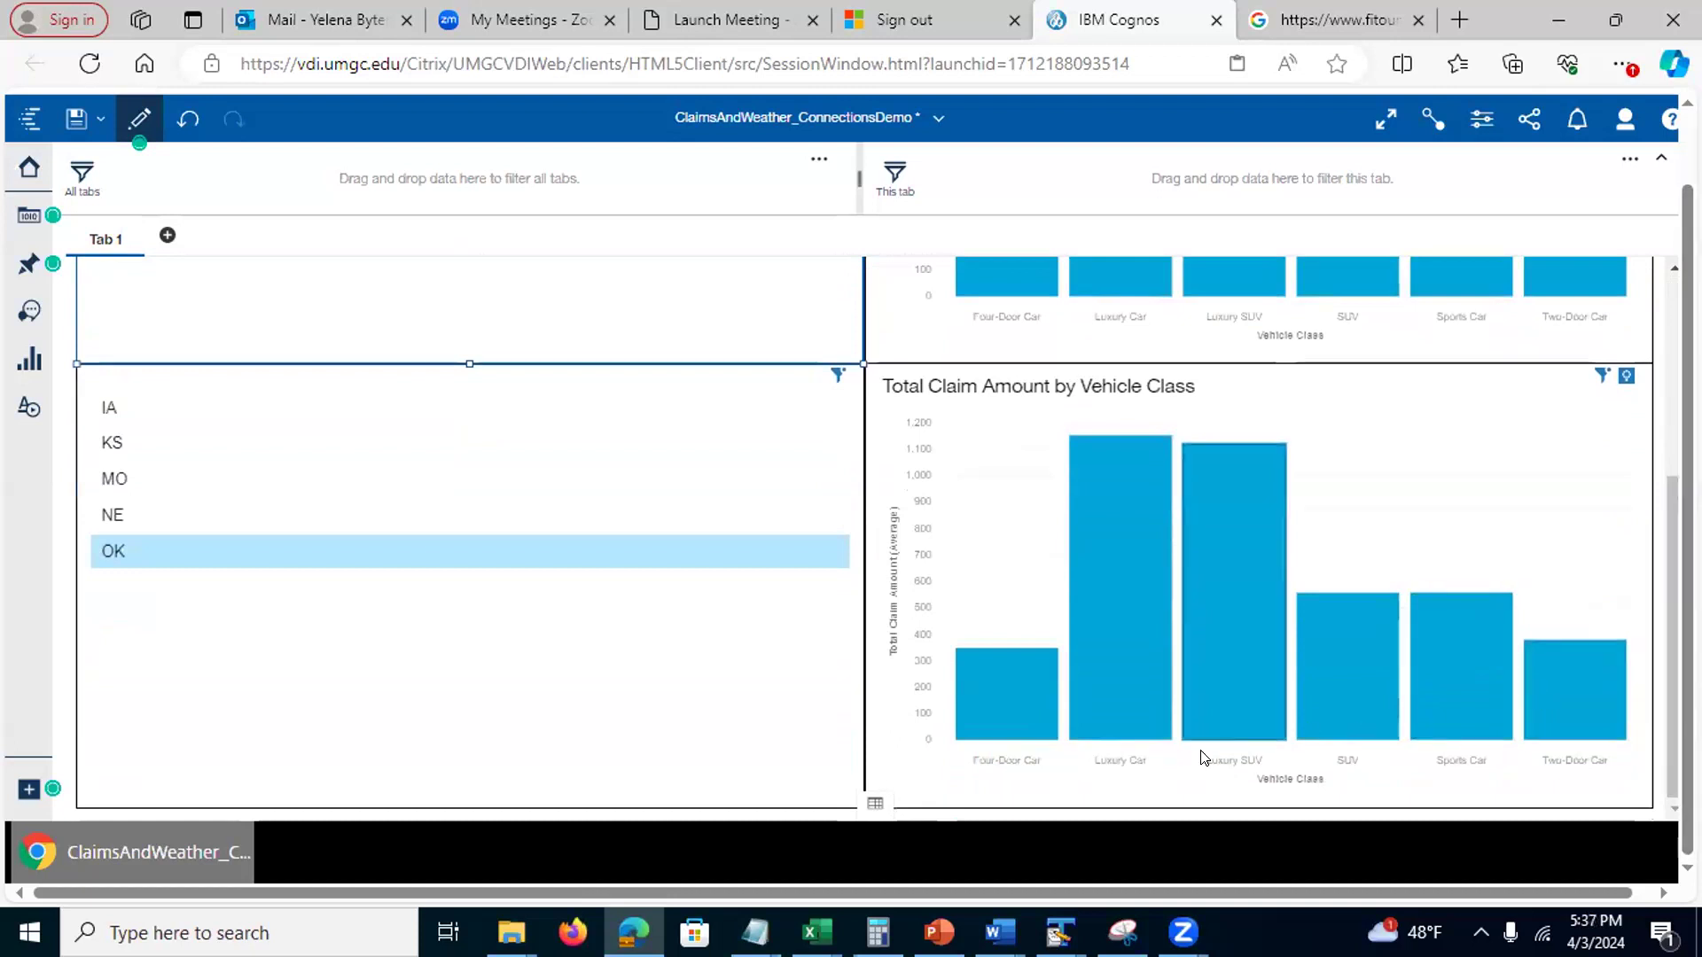
drag(1687, 529, 1686, 461)
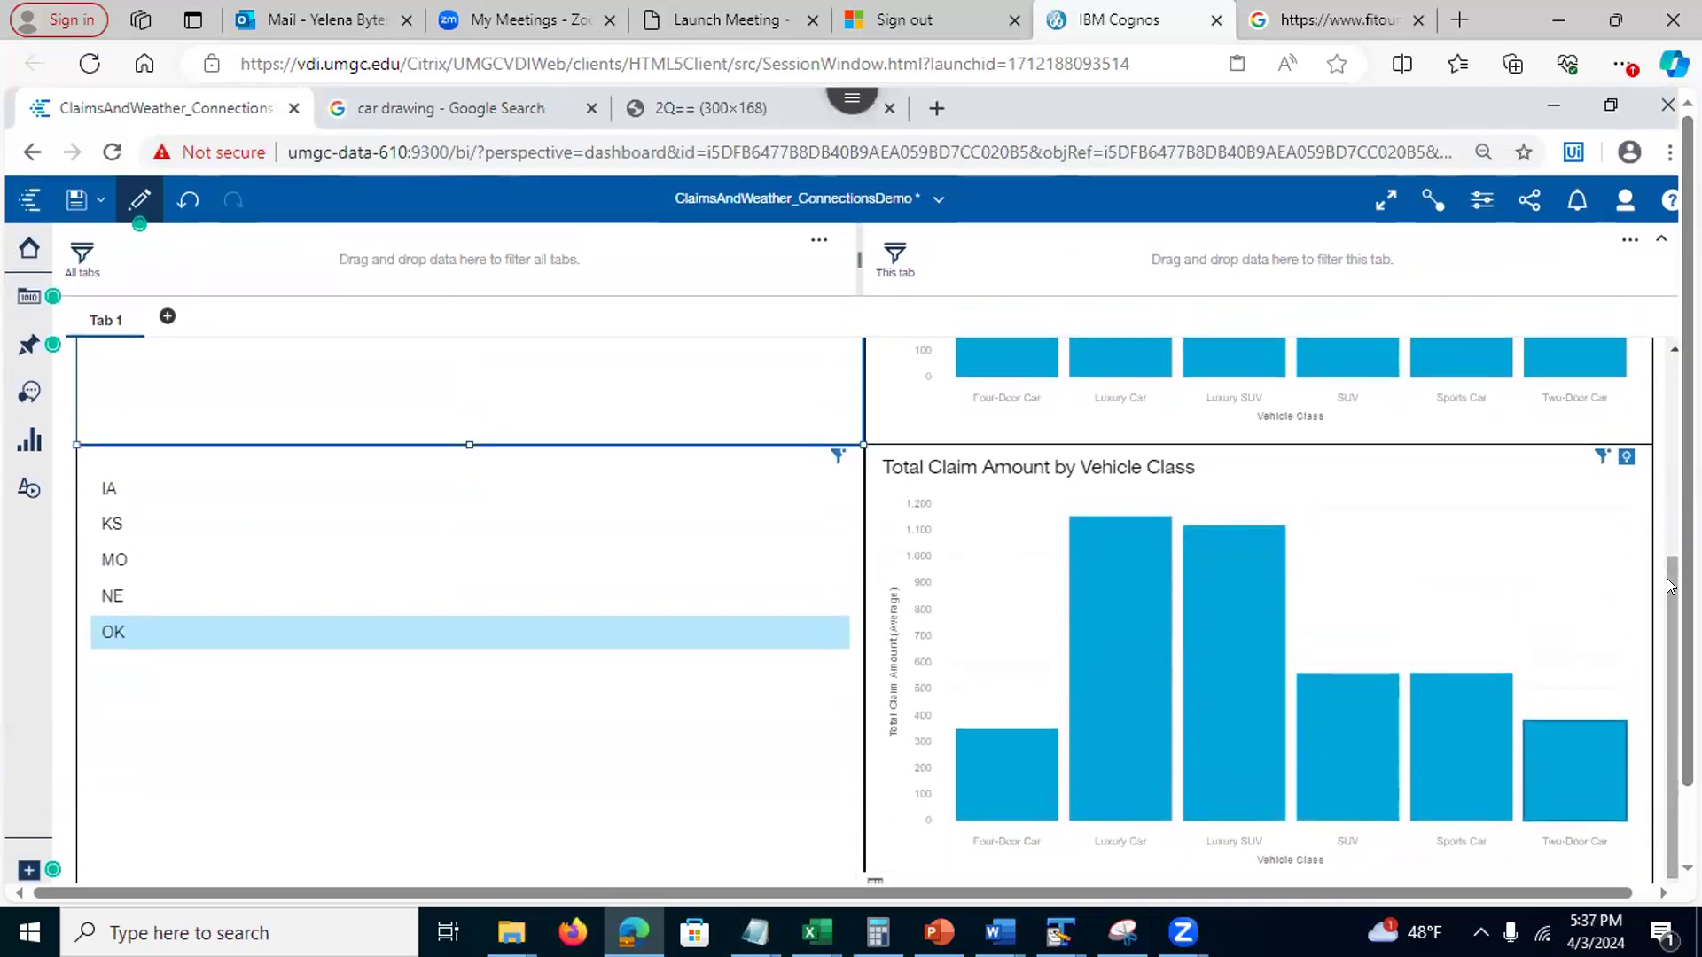
scroll(1666, 578, up, 4)
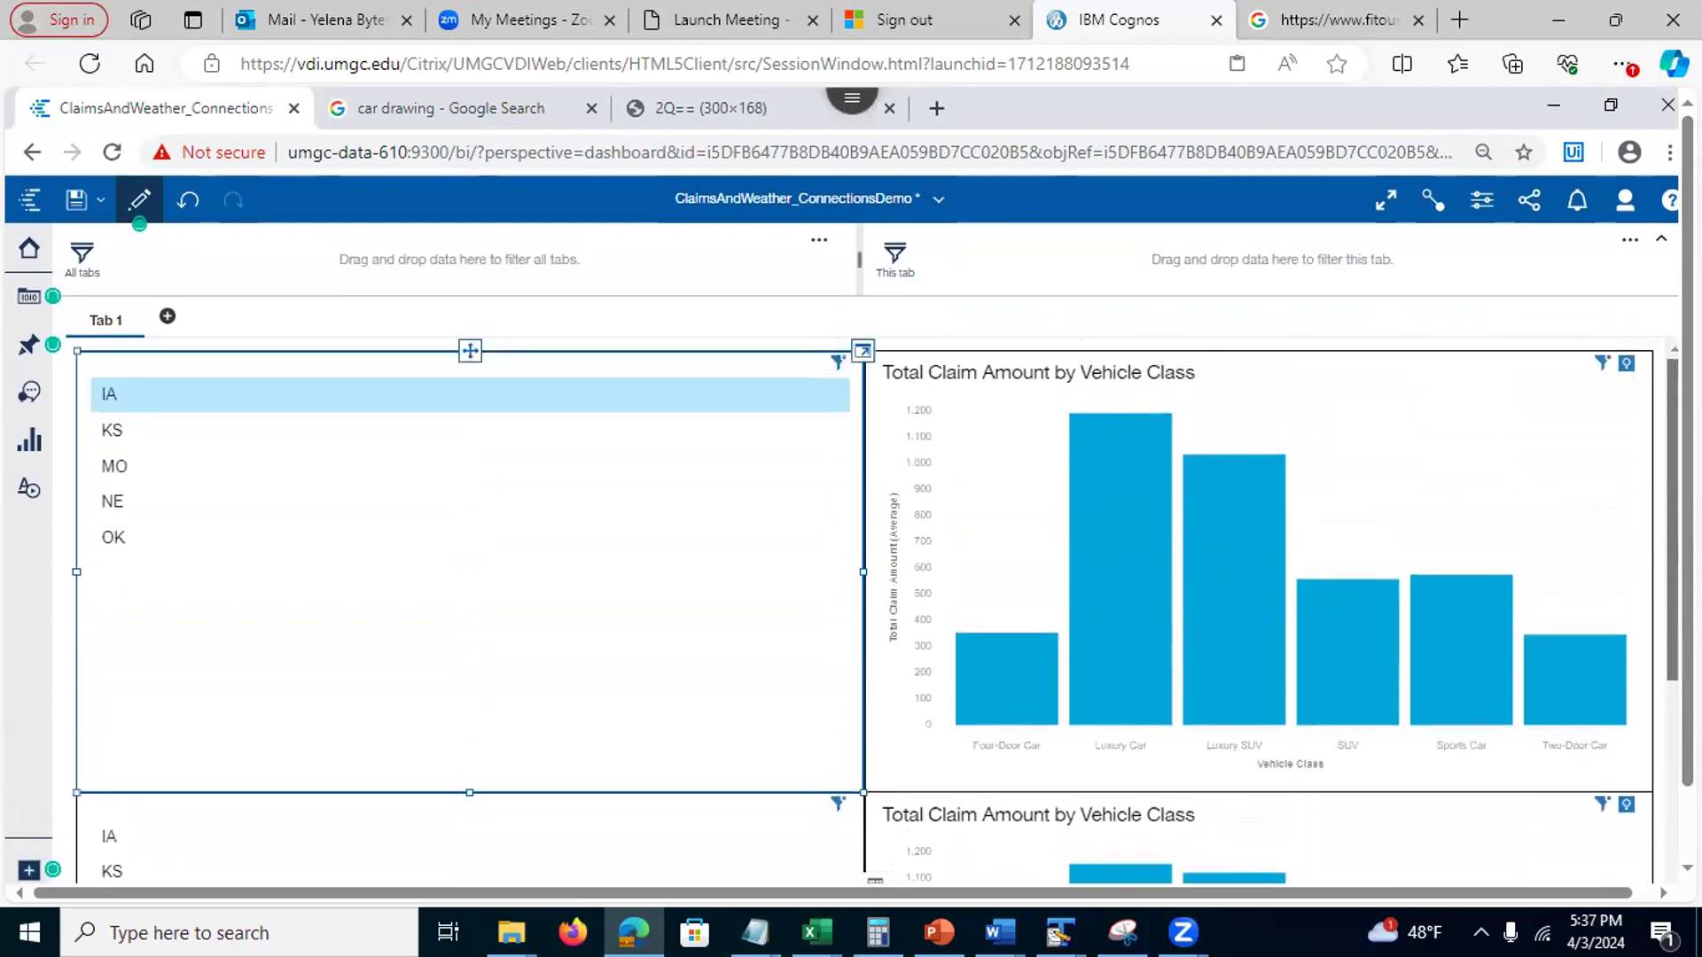
scroll(876, 611, down, 3)
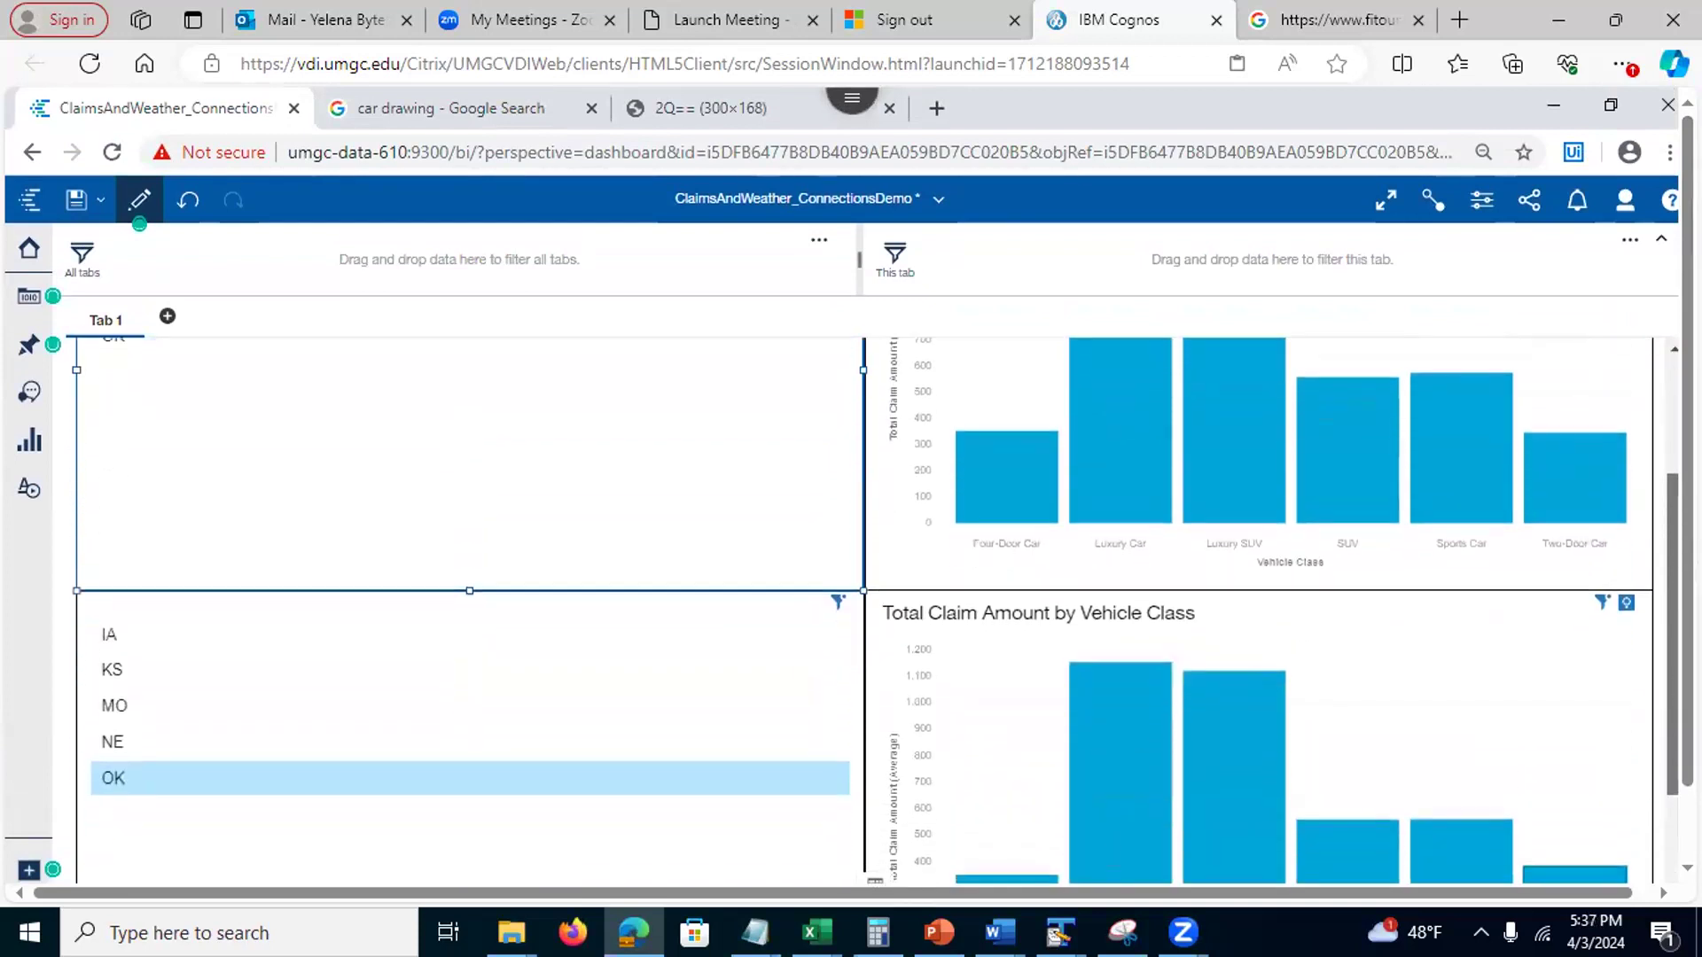
scroll(875, 612, up, 3)
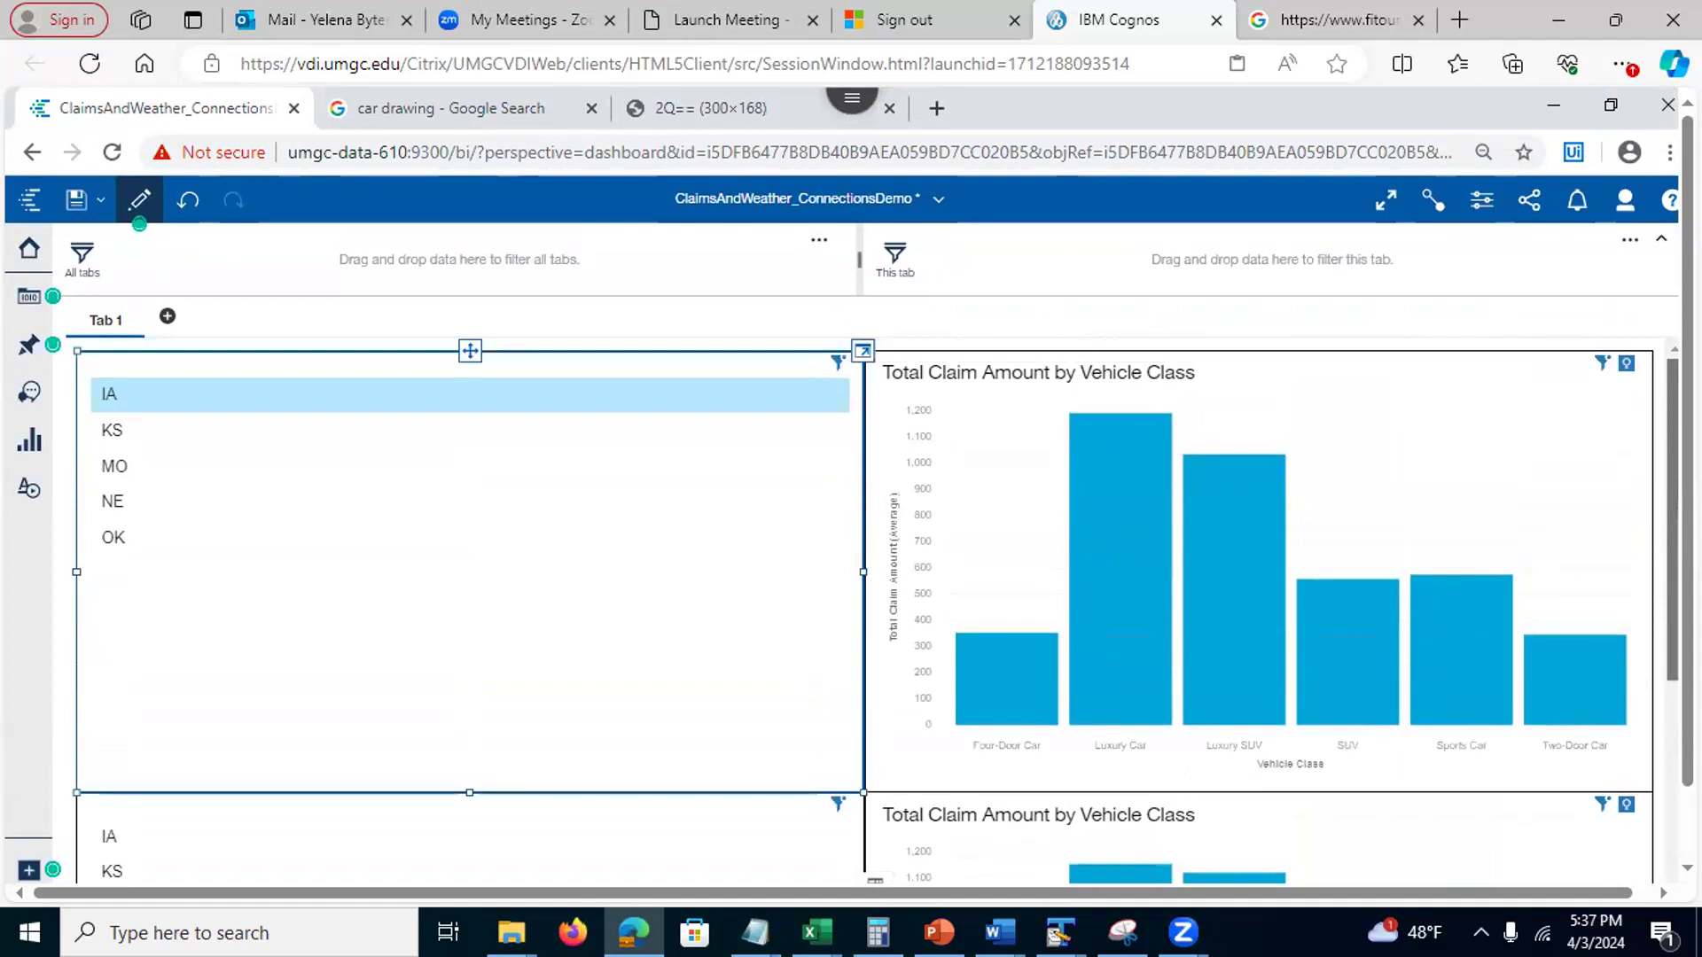
scroll(876, 611, down, 5)
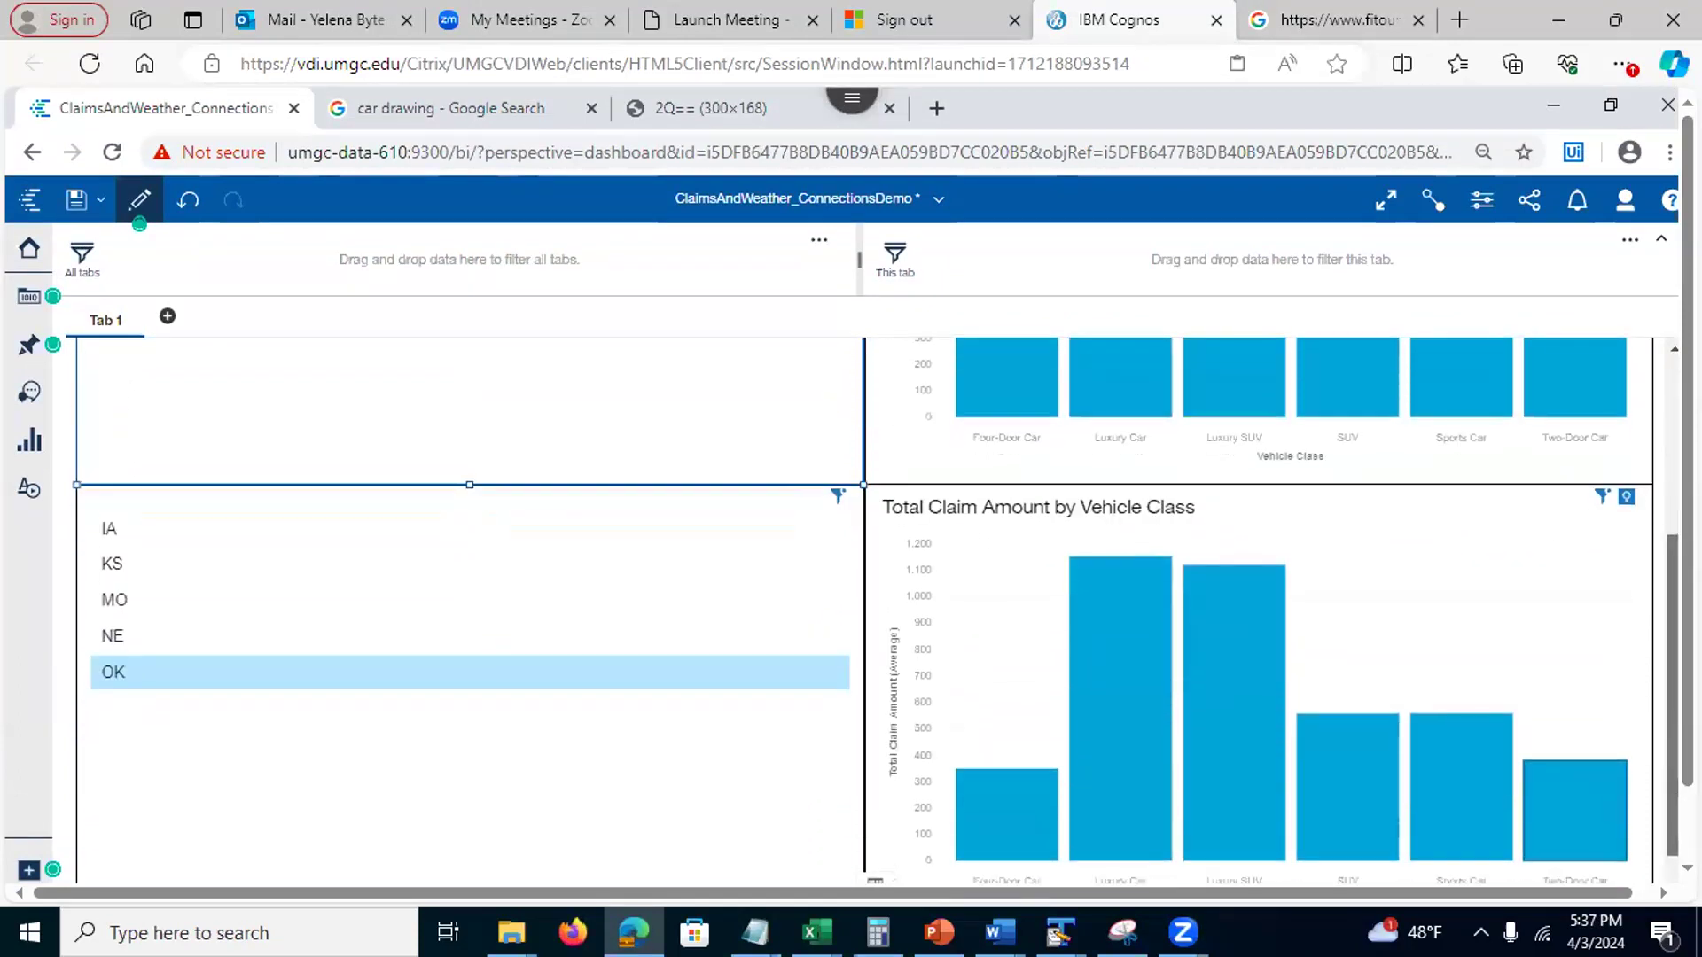
scroll(875, 612, up, 3)
scroll(875, 611, down, 4)
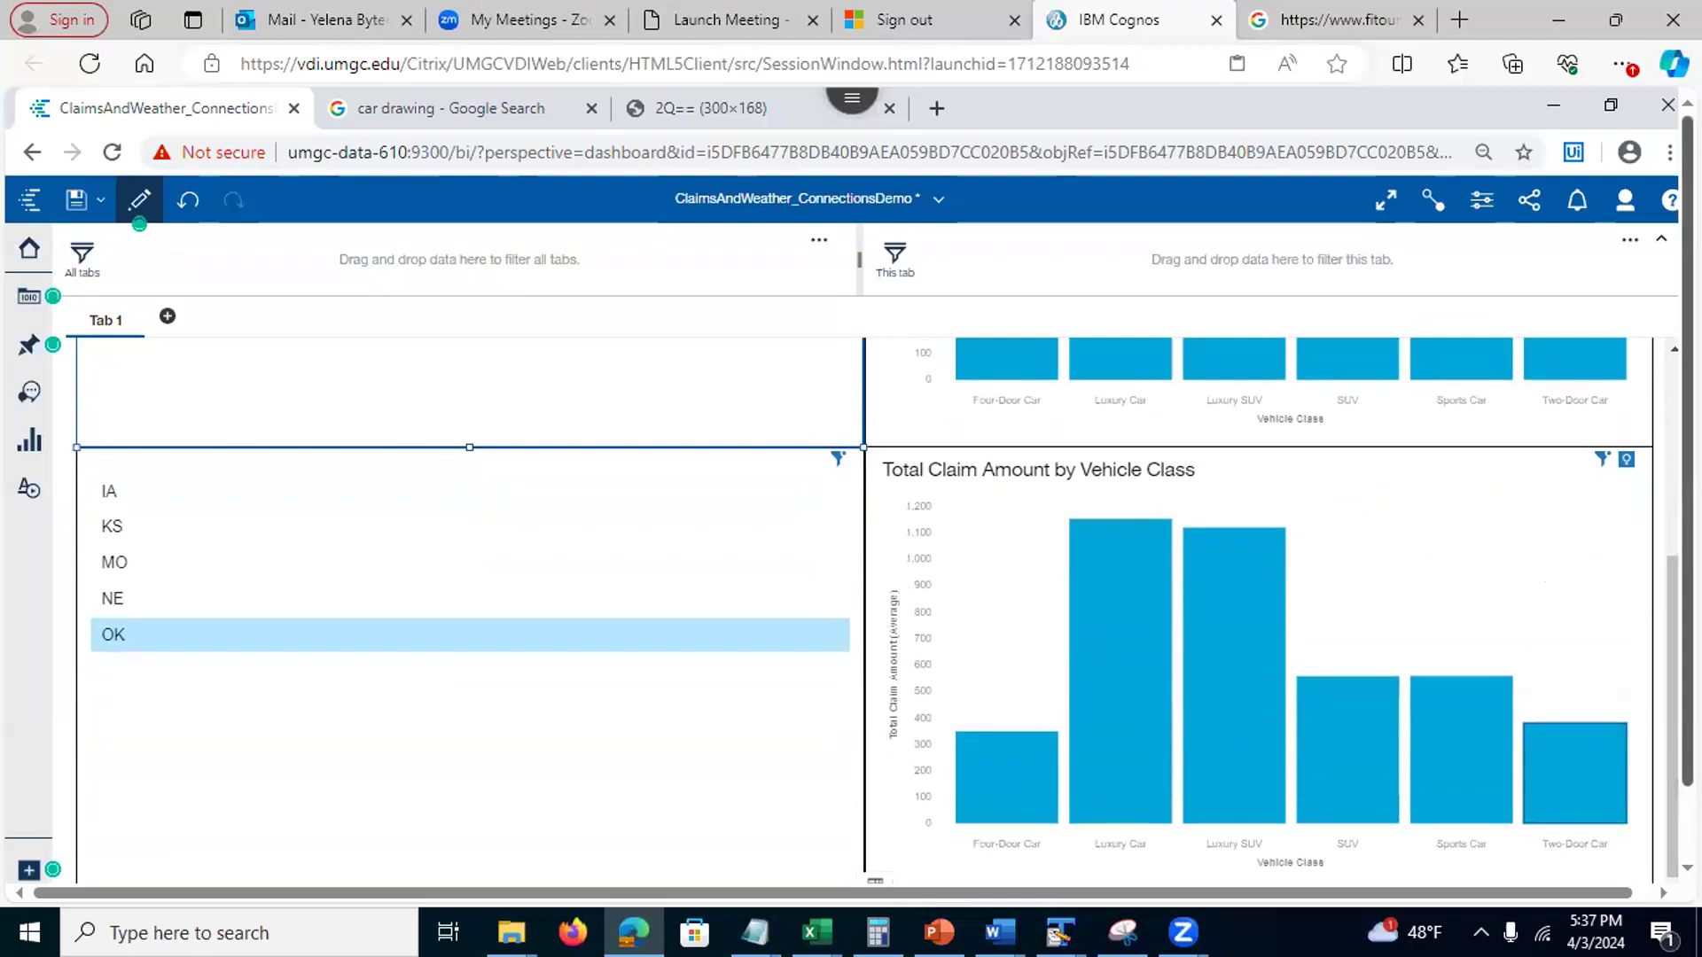
drag(1671, 601, 1674, 598)
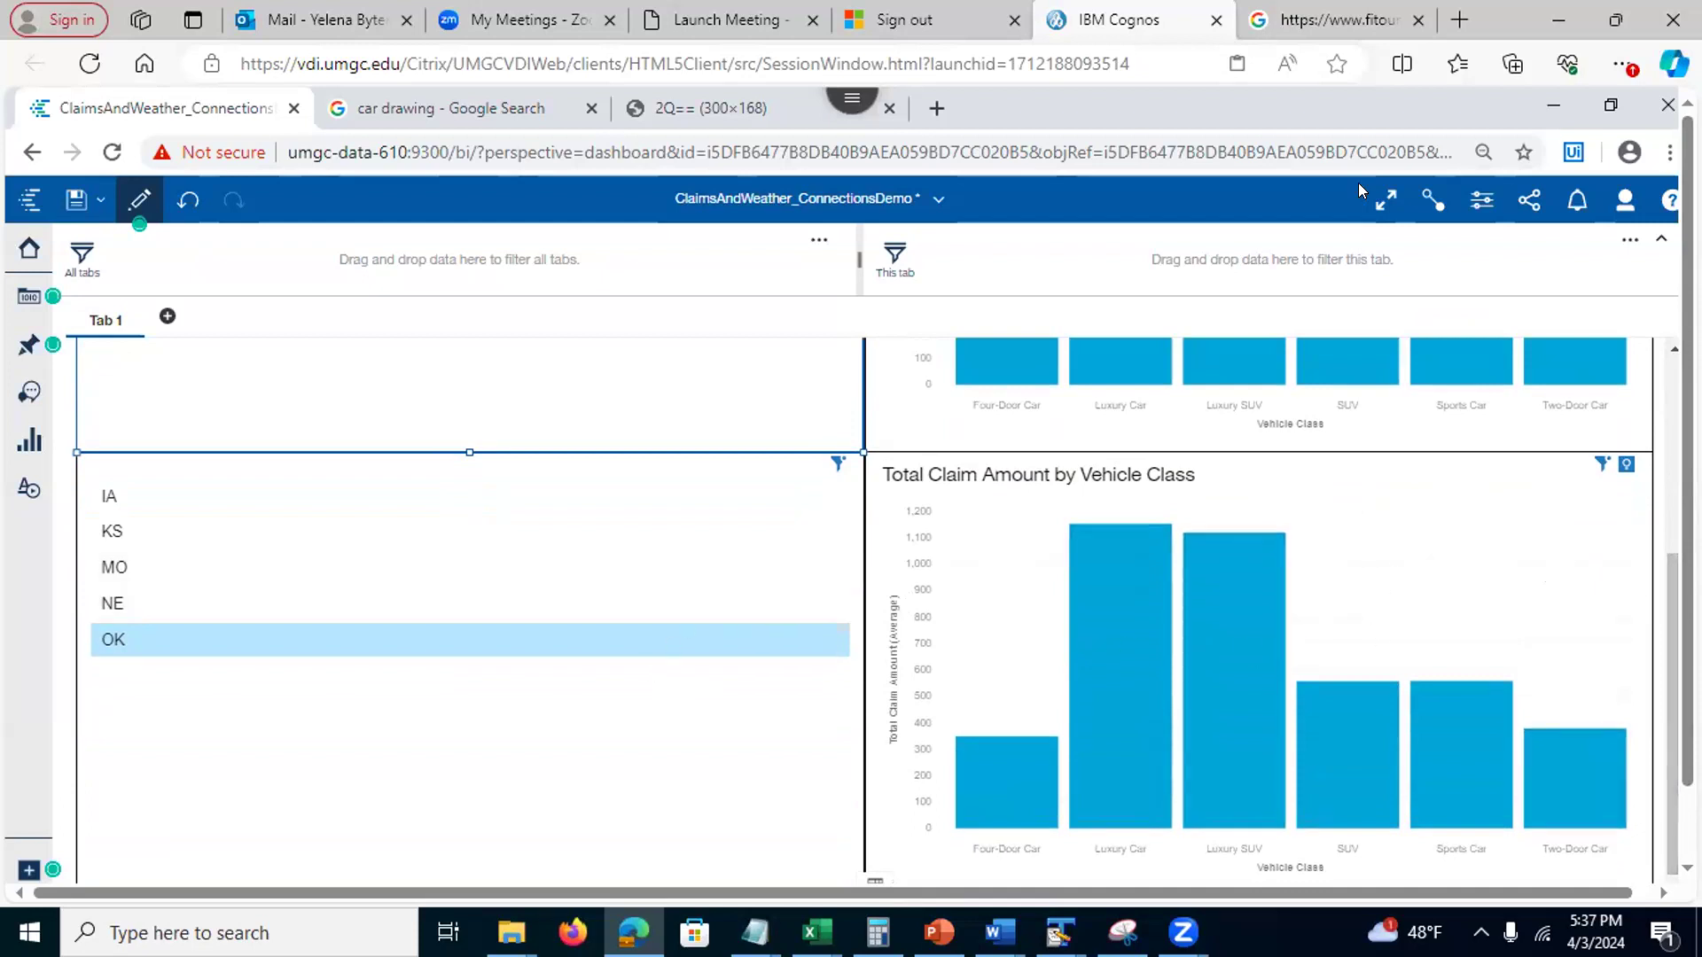
Move the state list into existing connection group 1
click(1428, 200)
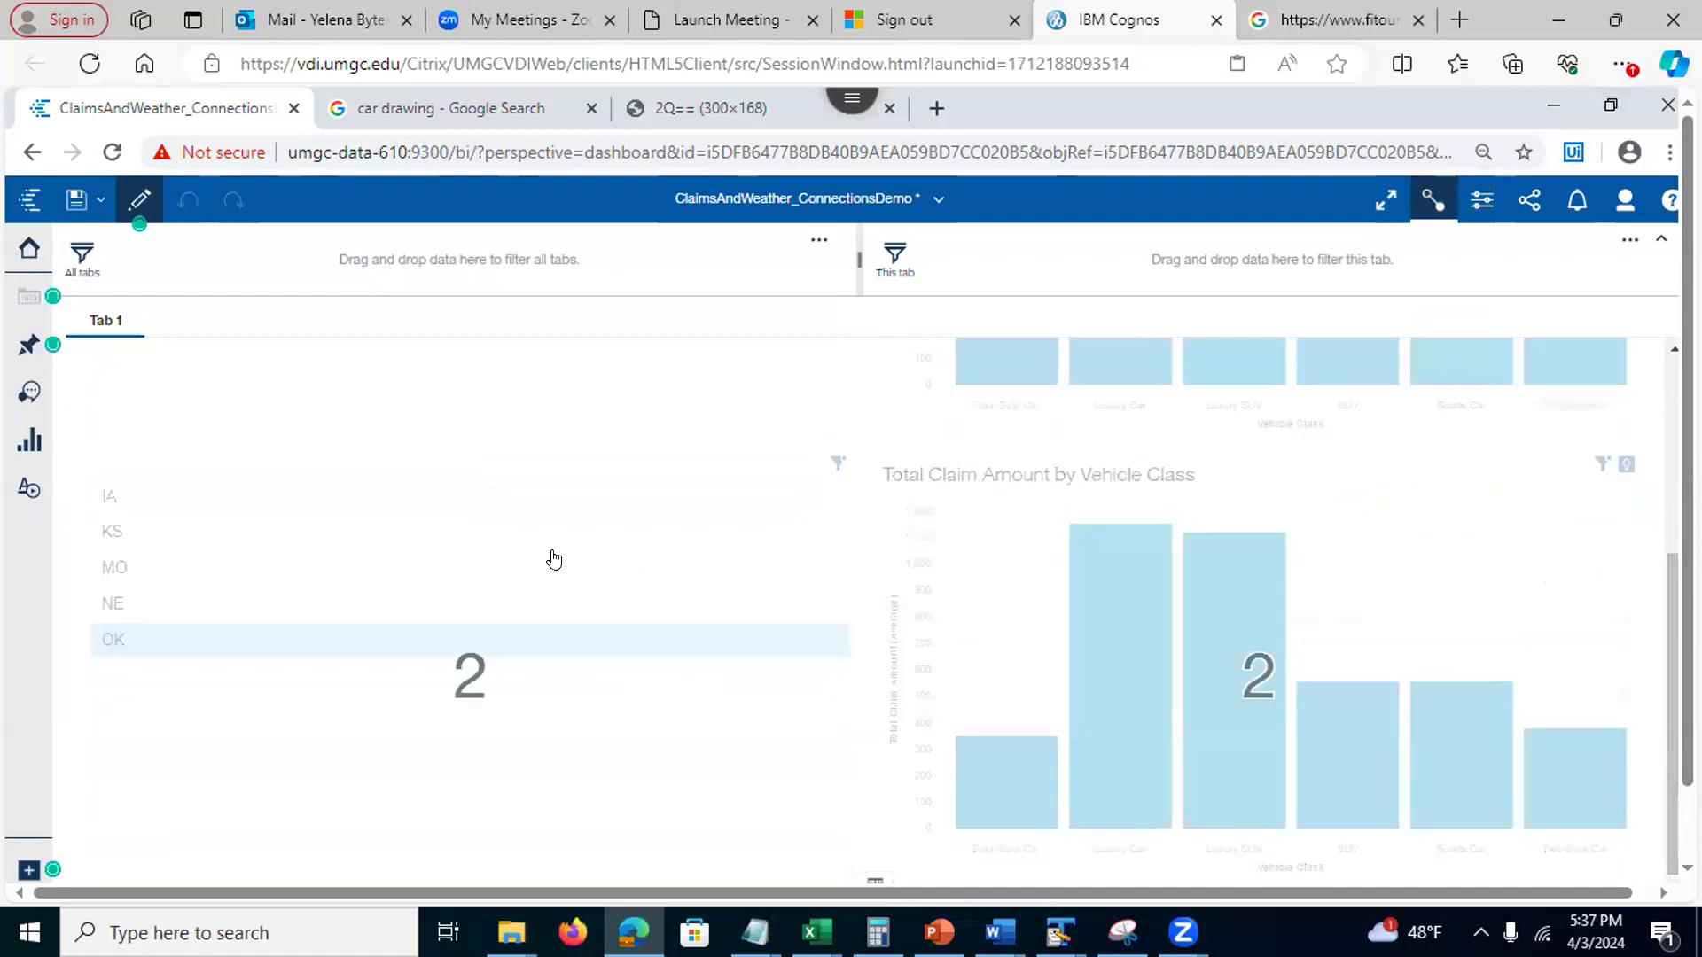
click(669, 574)
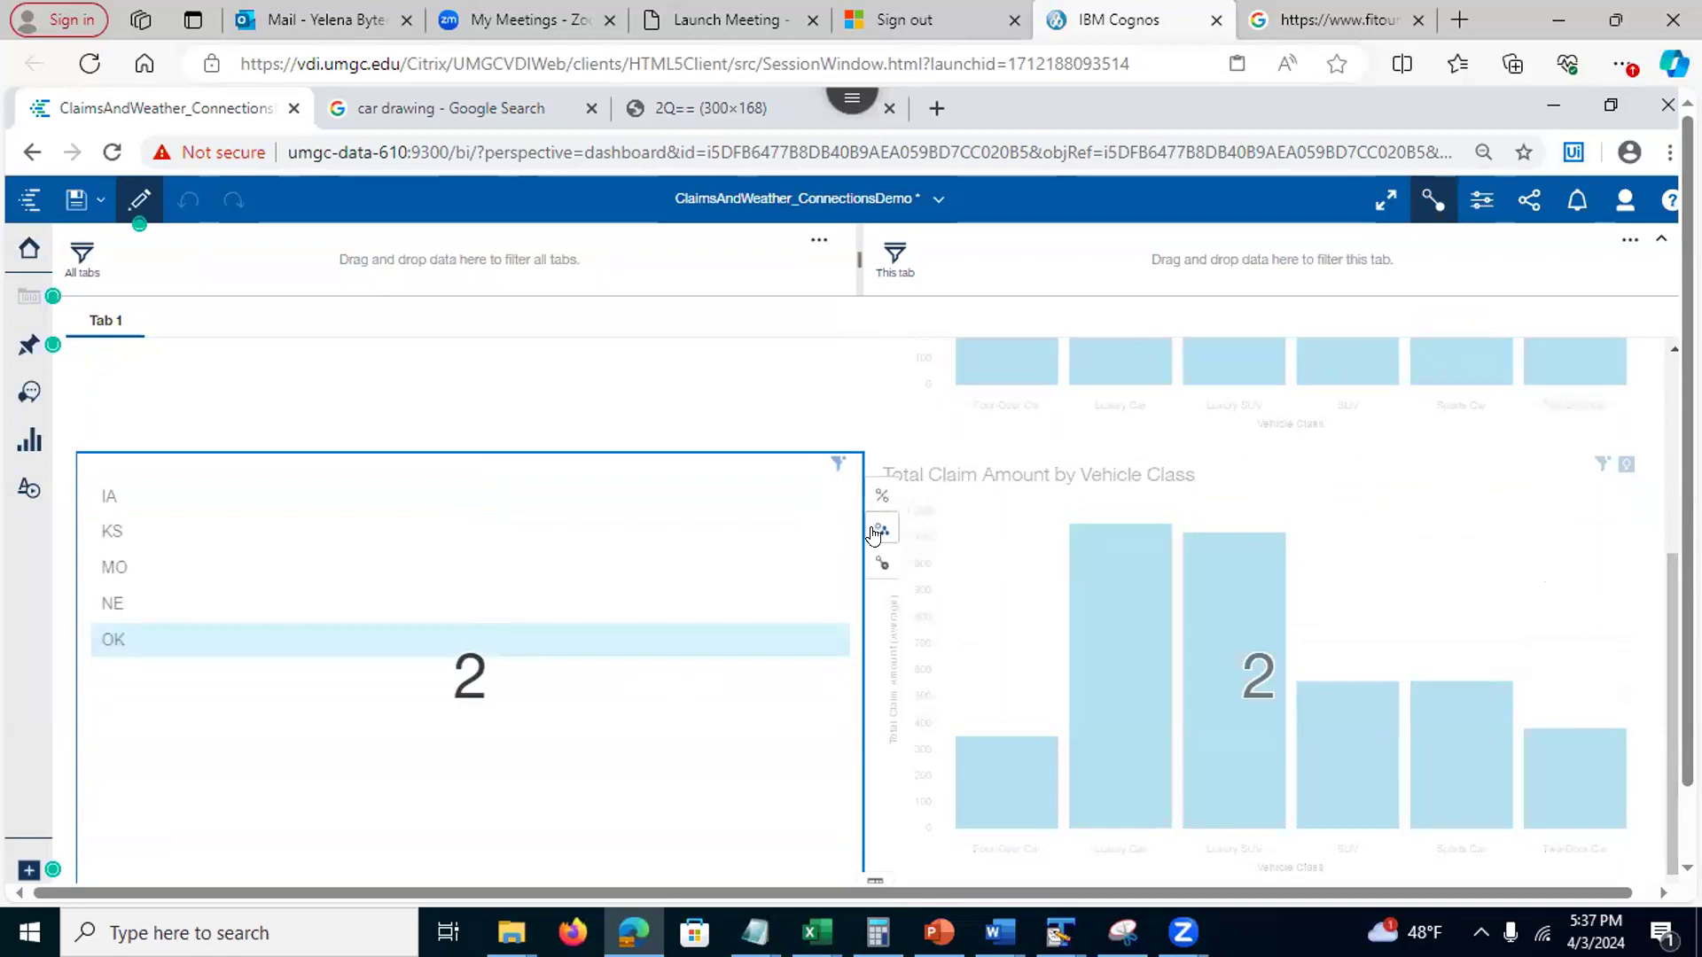
click(875, 532)
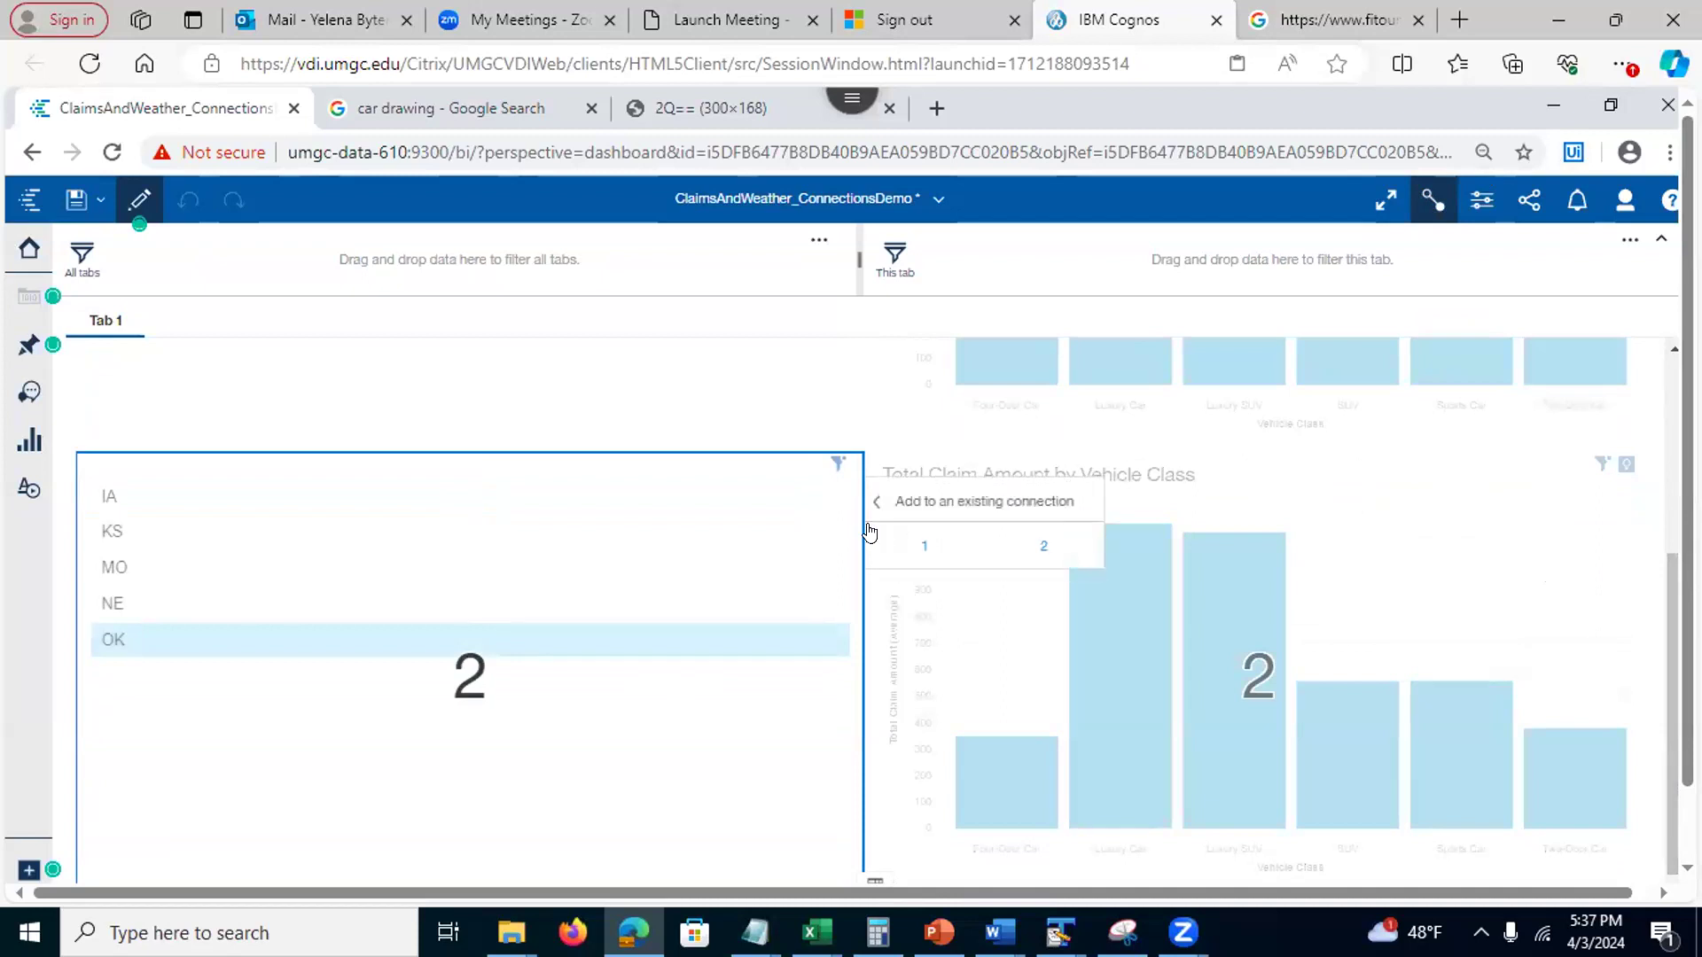
click(908, 548)
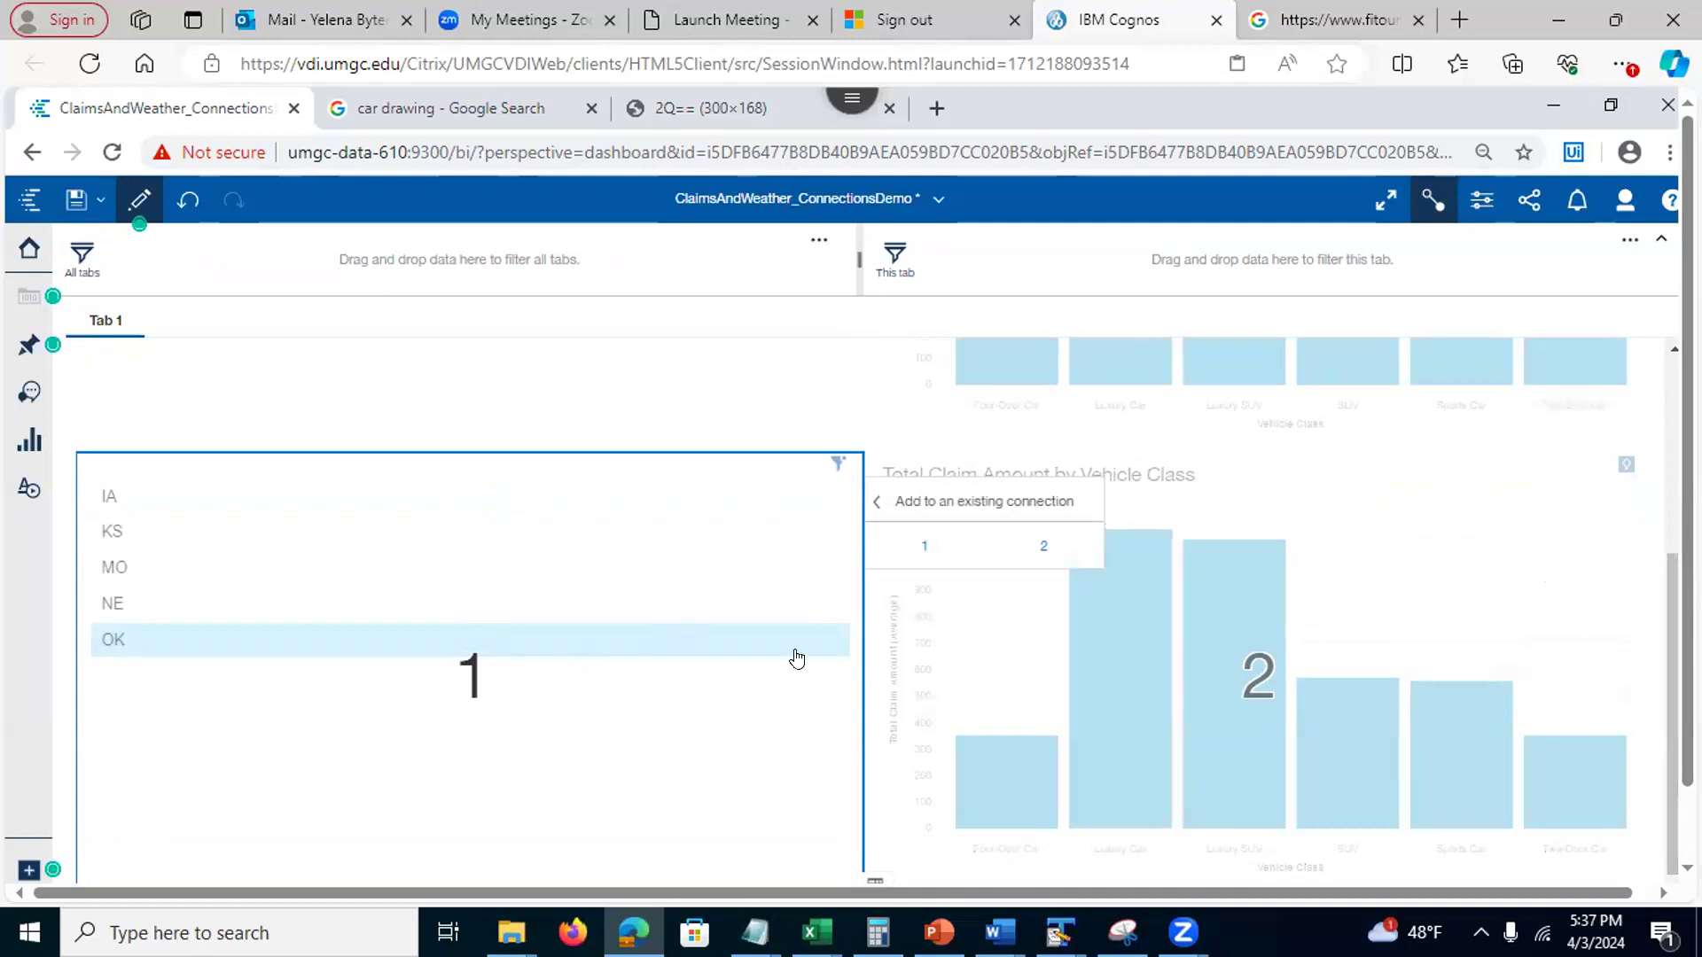
Move the vehicle class claim chart into connection 1 and recheck the list's options
click(987, 633)
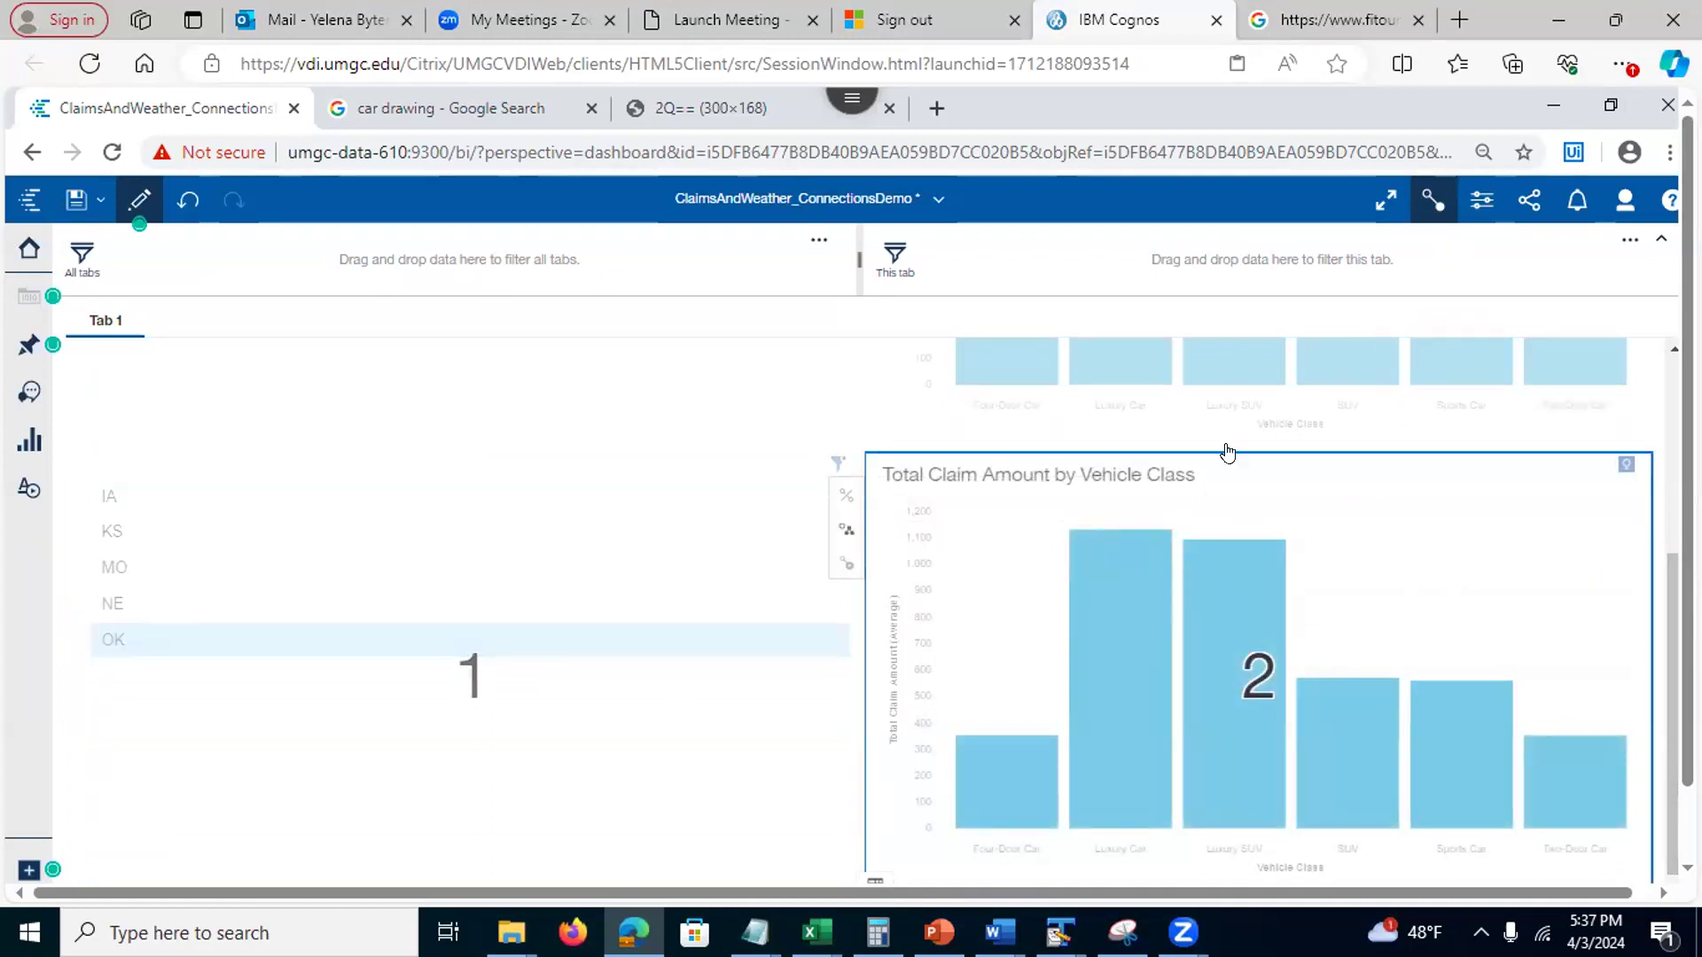
click(836, 529)
click(684, 546)
click(649, 690)
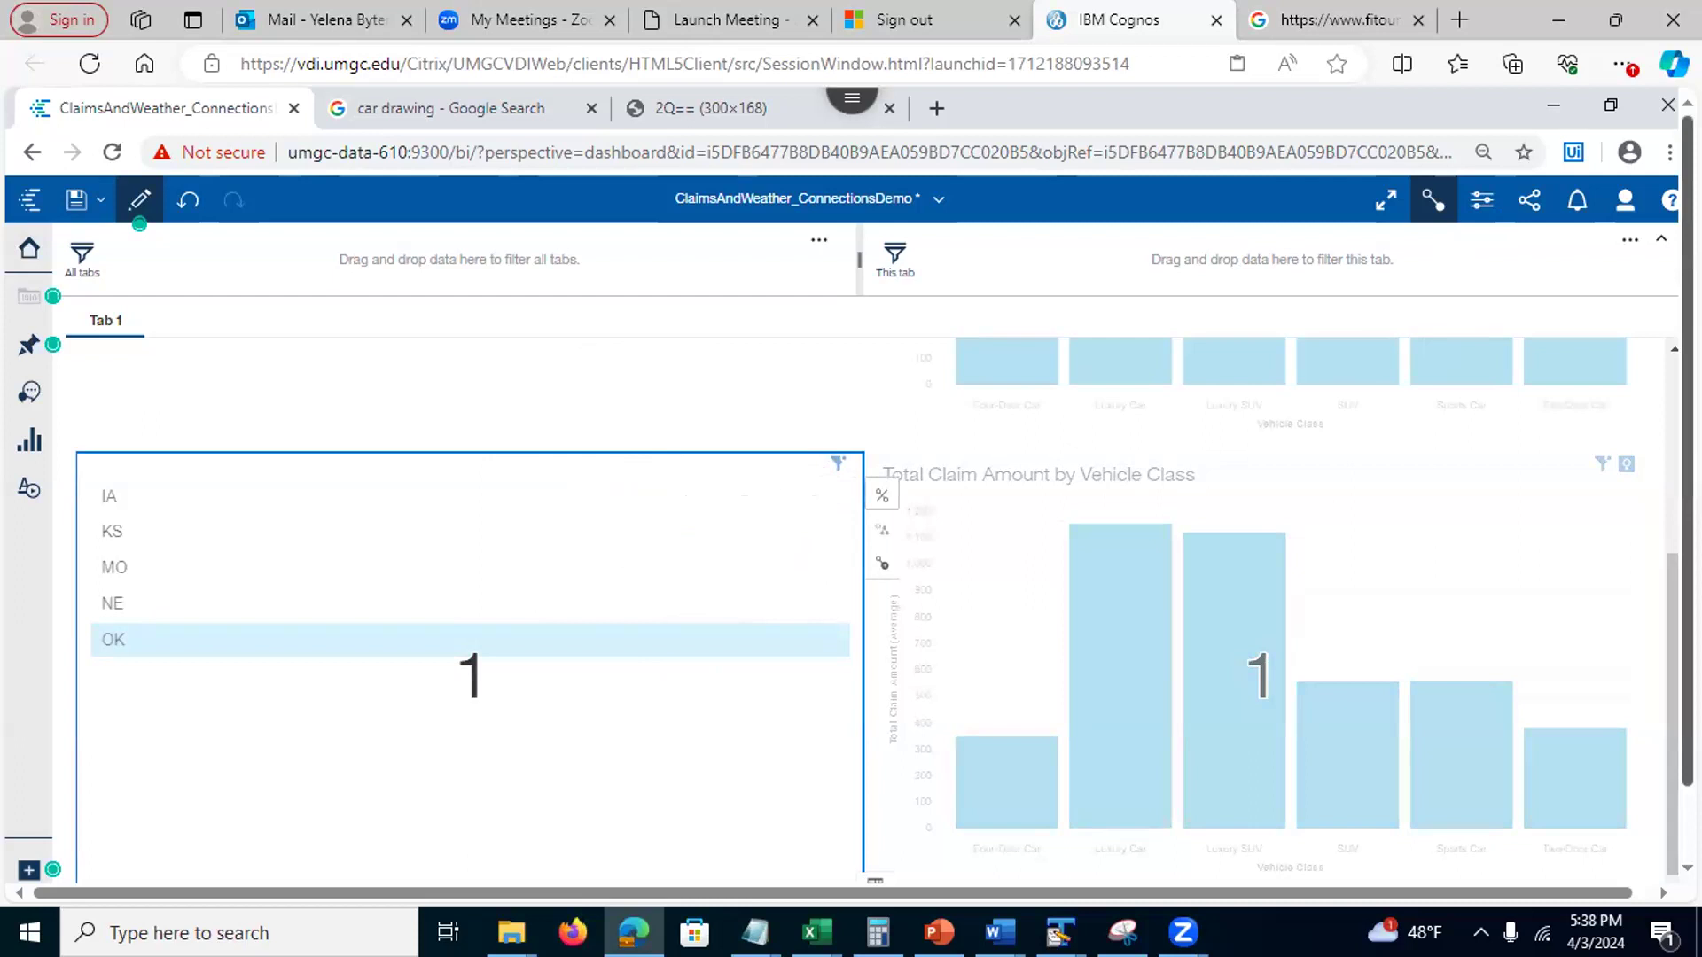
Exit the connections view and check the lecture slide about stories
click(1429, 204)
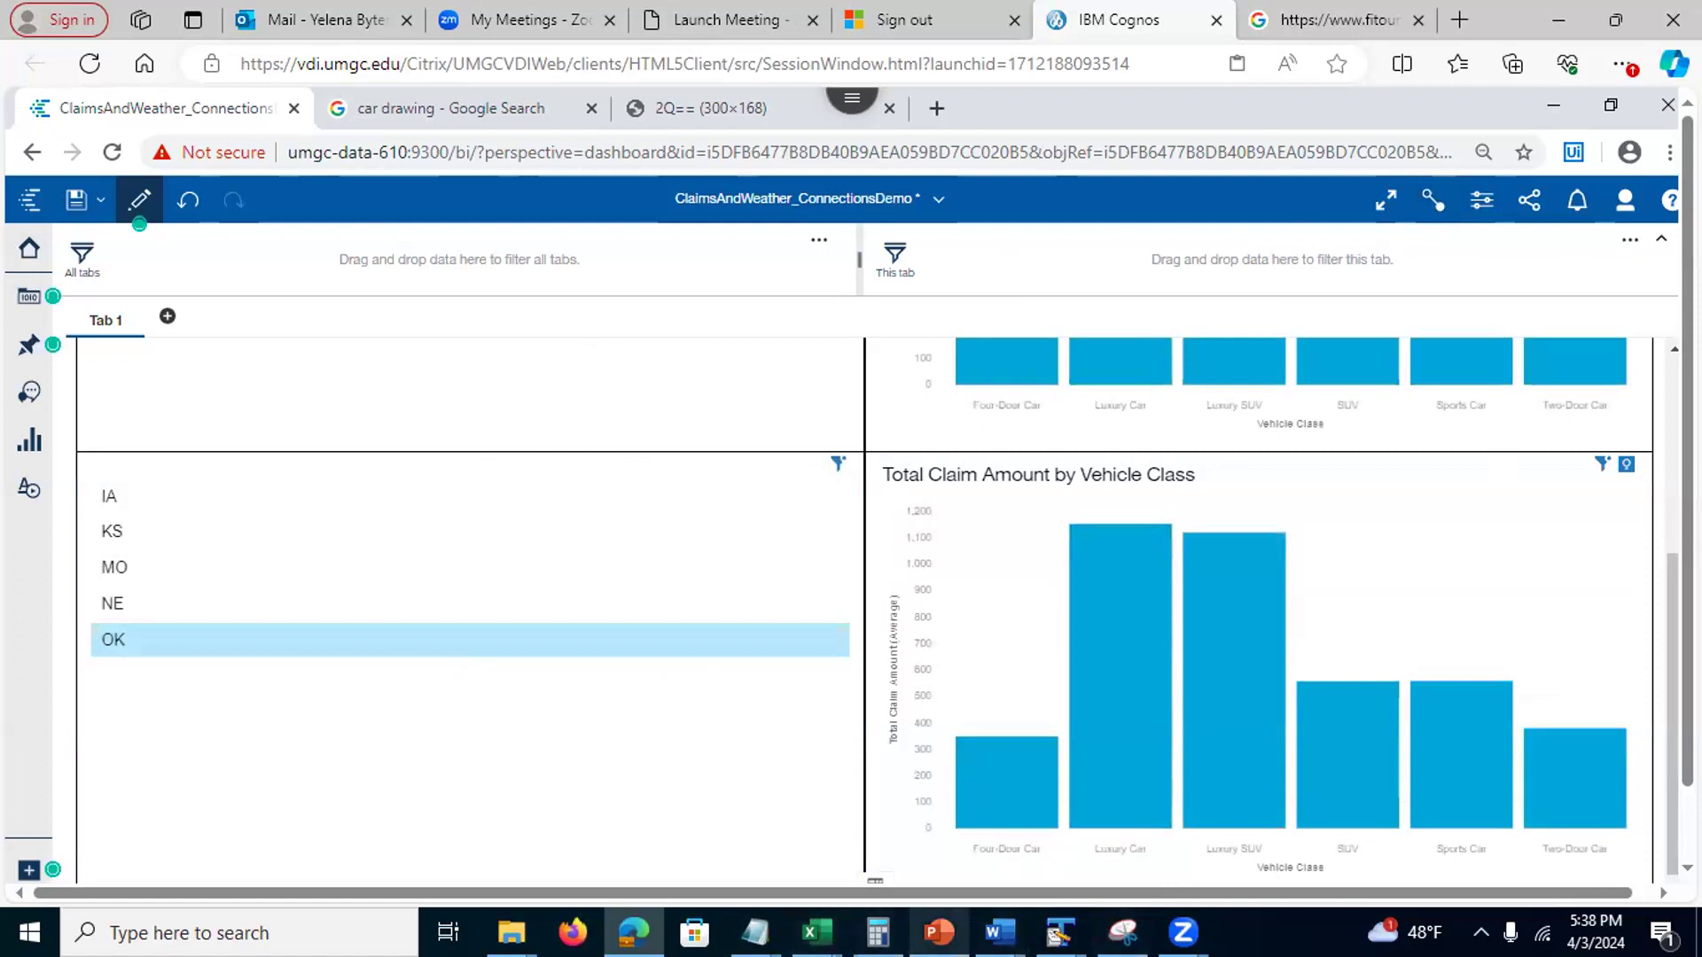
click(939, 932)
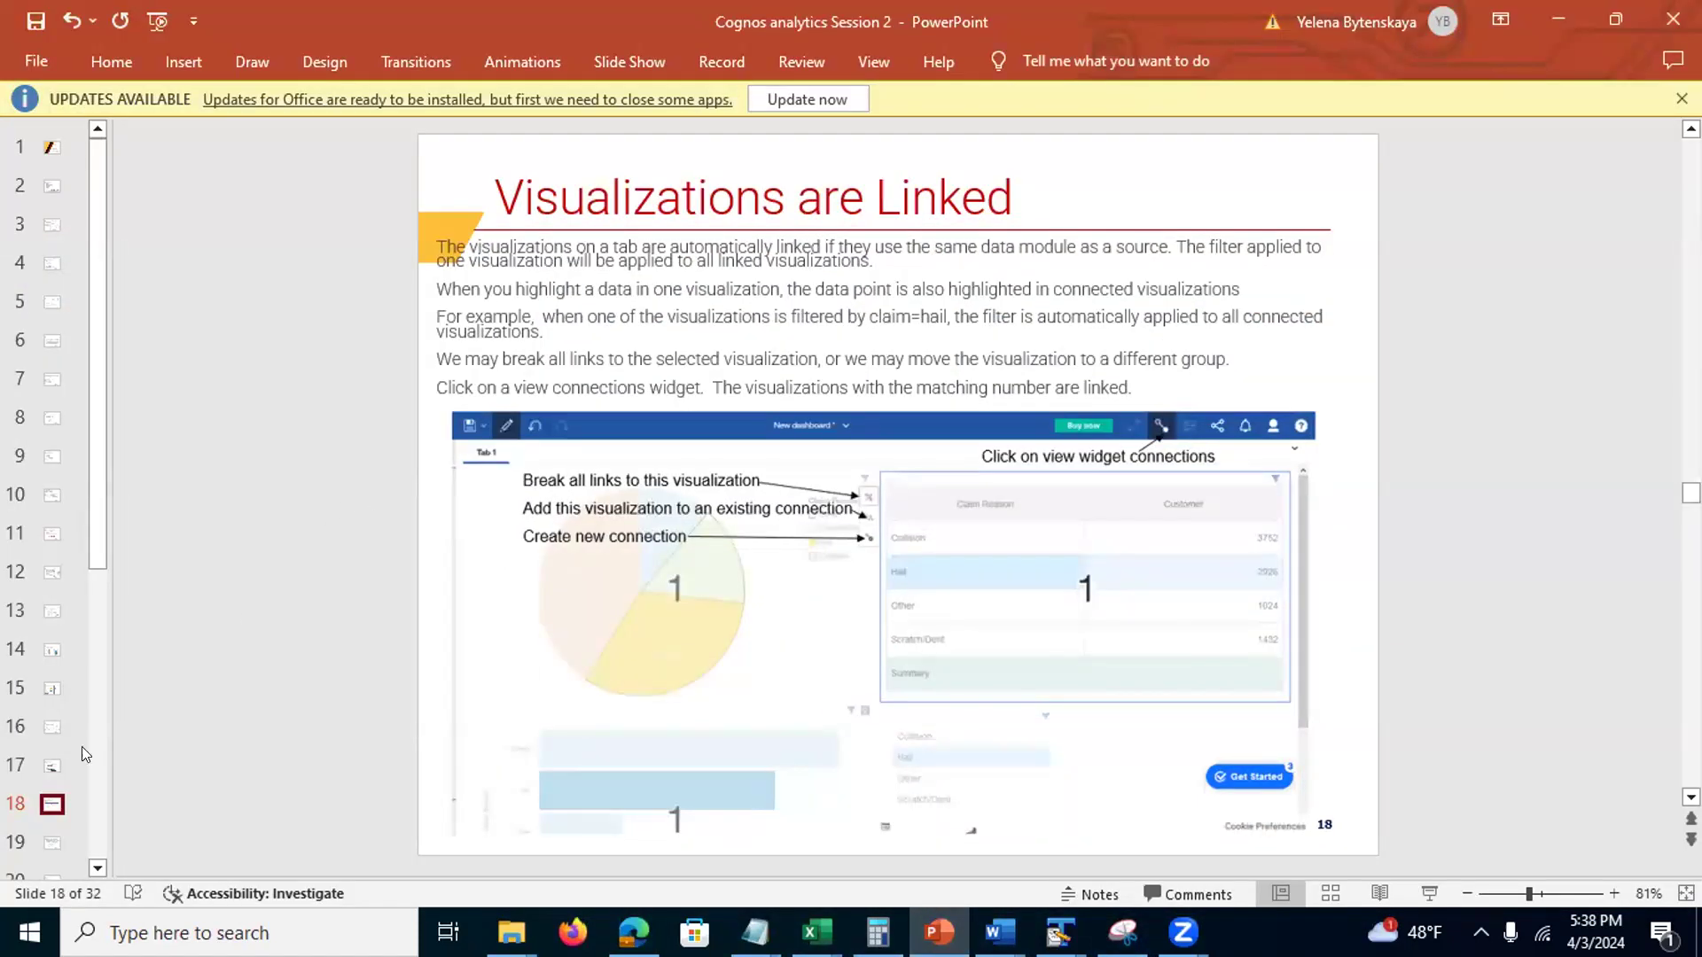
click(52, 837)
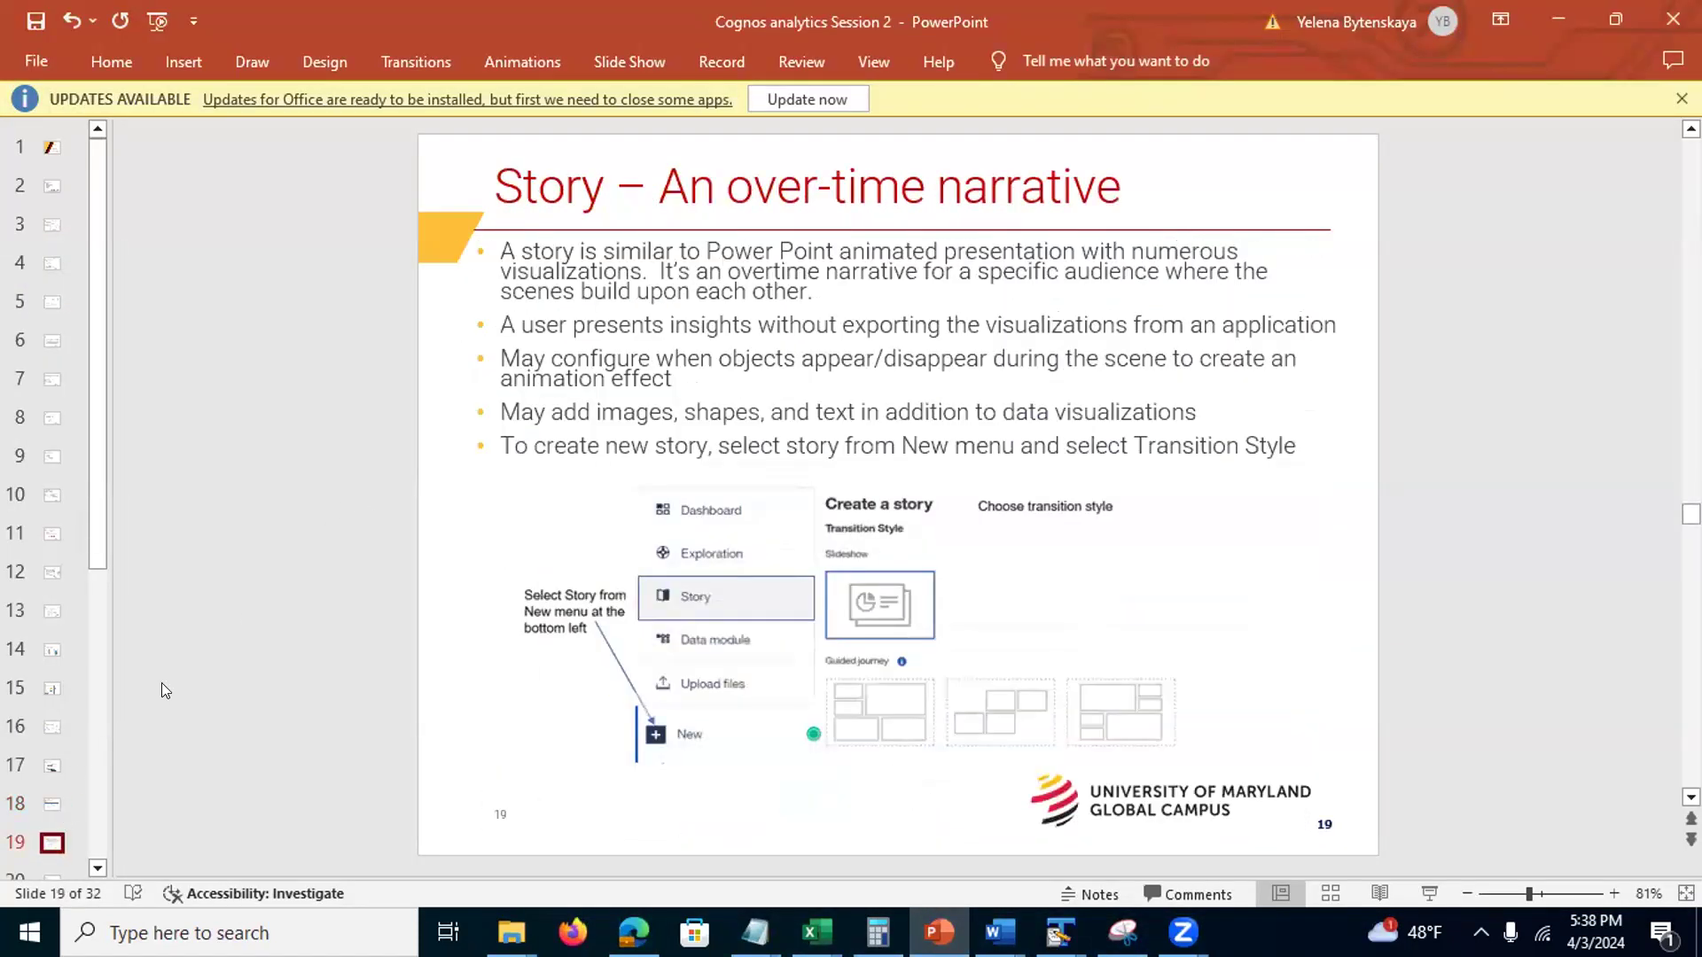
click(1558, 20)
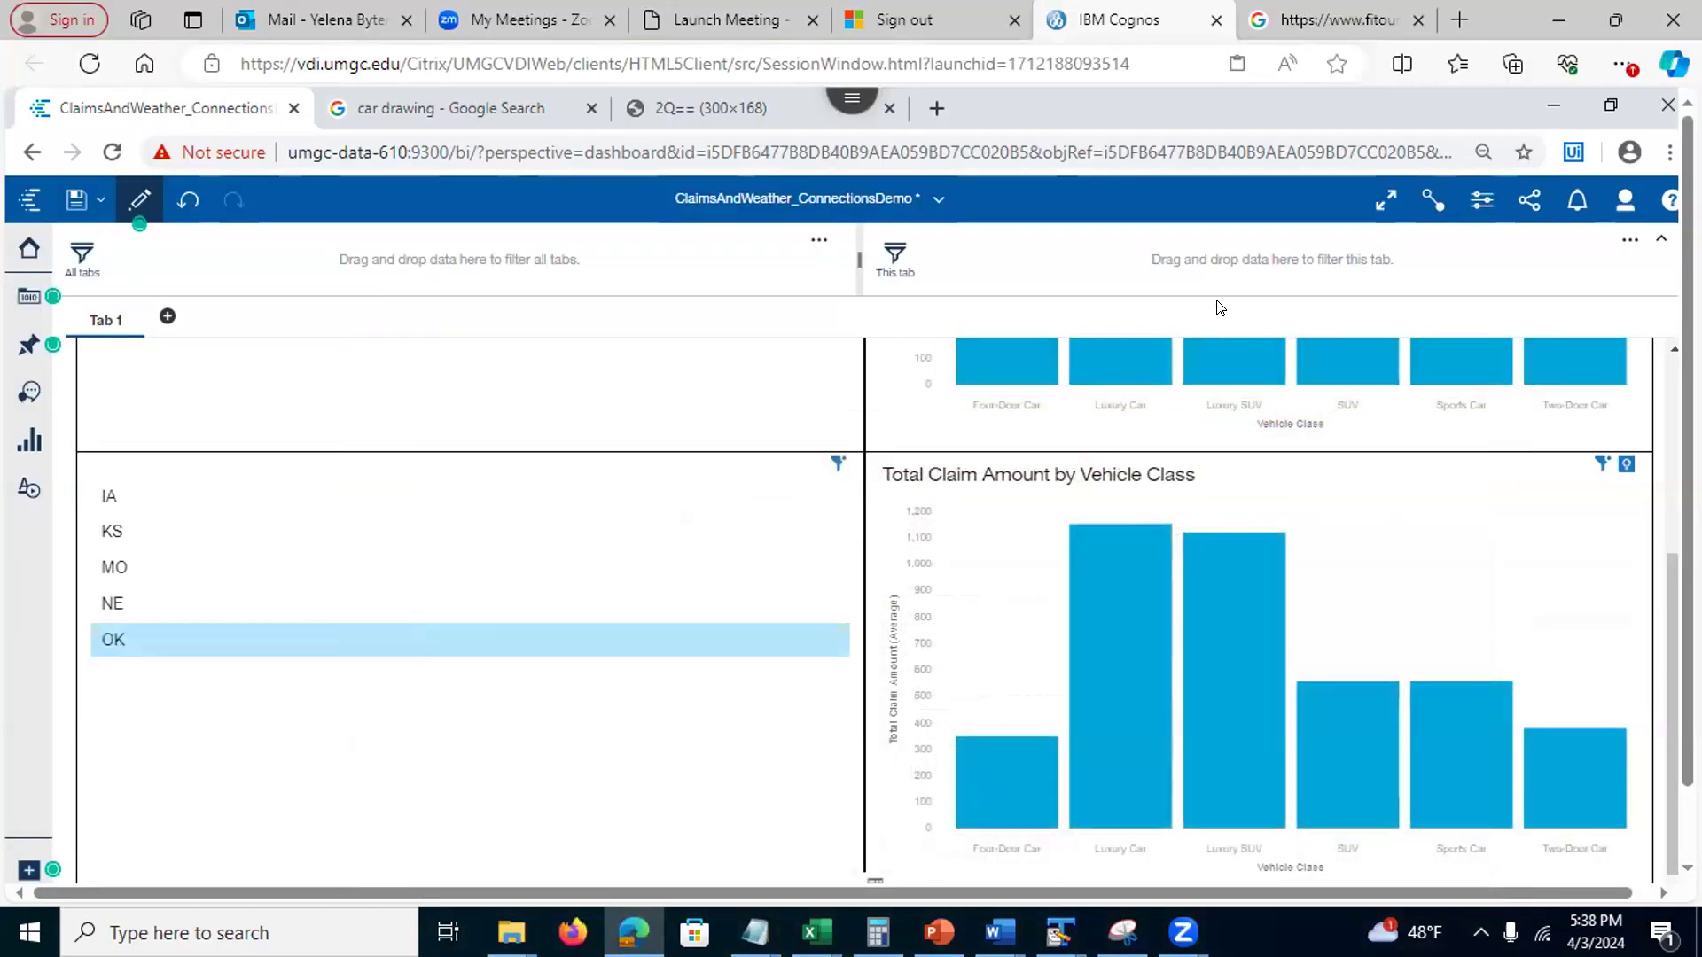
Close the ClaimsAndWeather_ConnectionsDemo dashboard, discarding unsaved changes
click(939, 202)
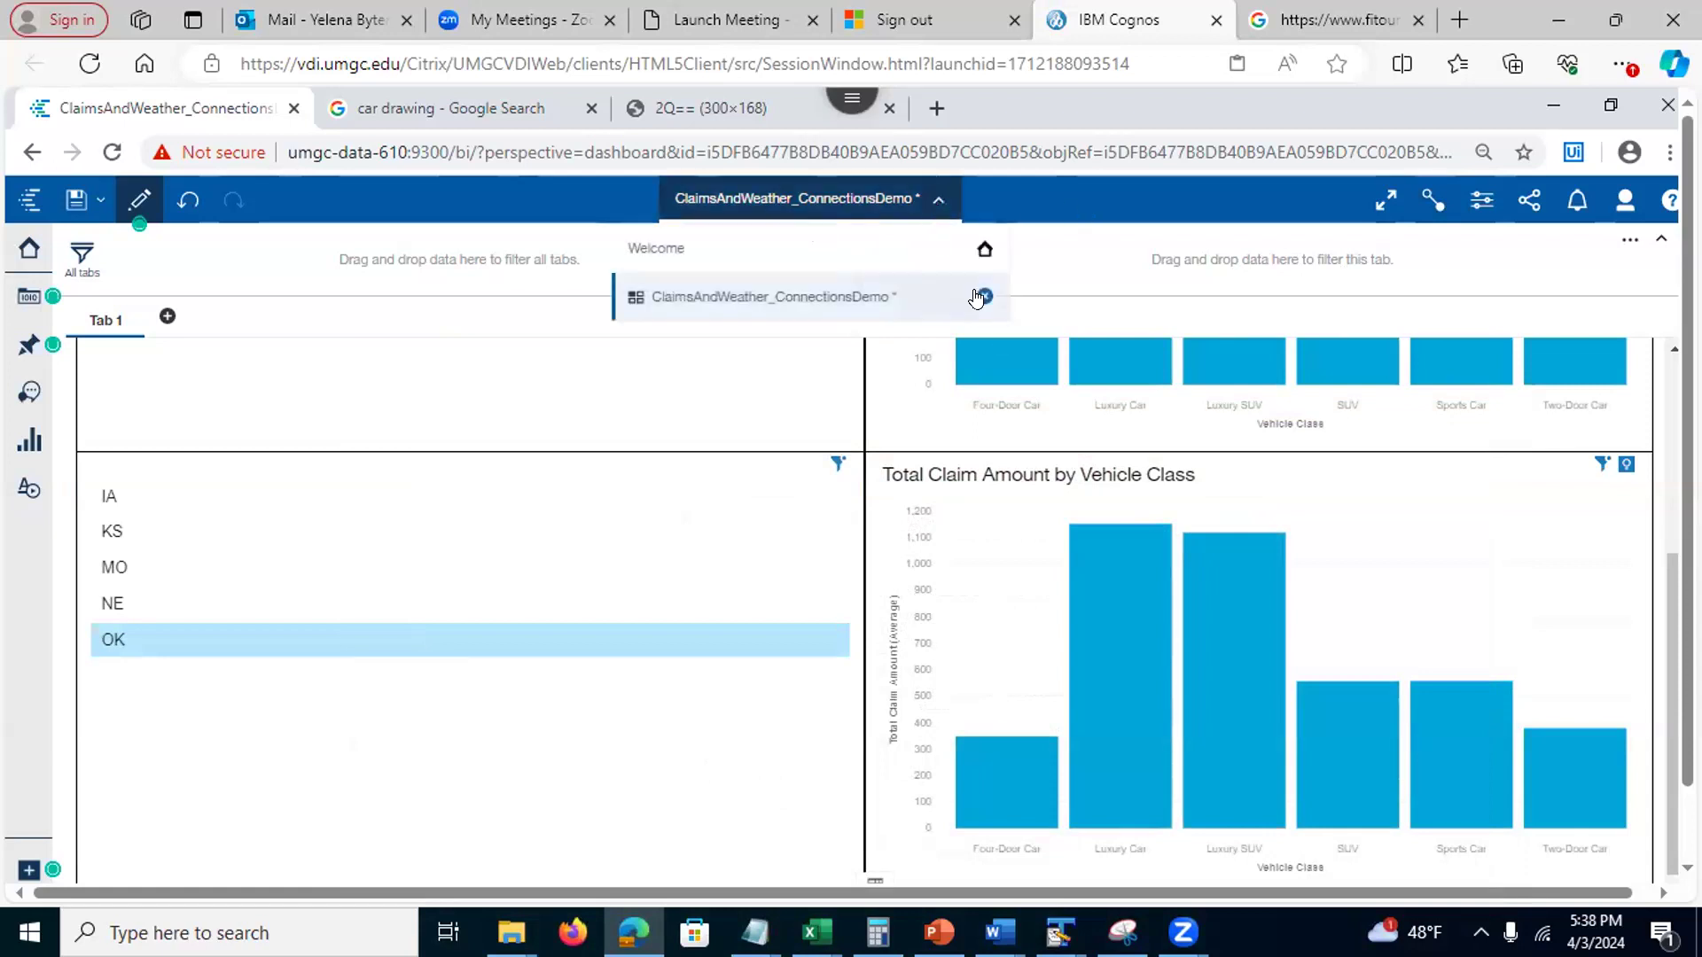
click(981, 296)
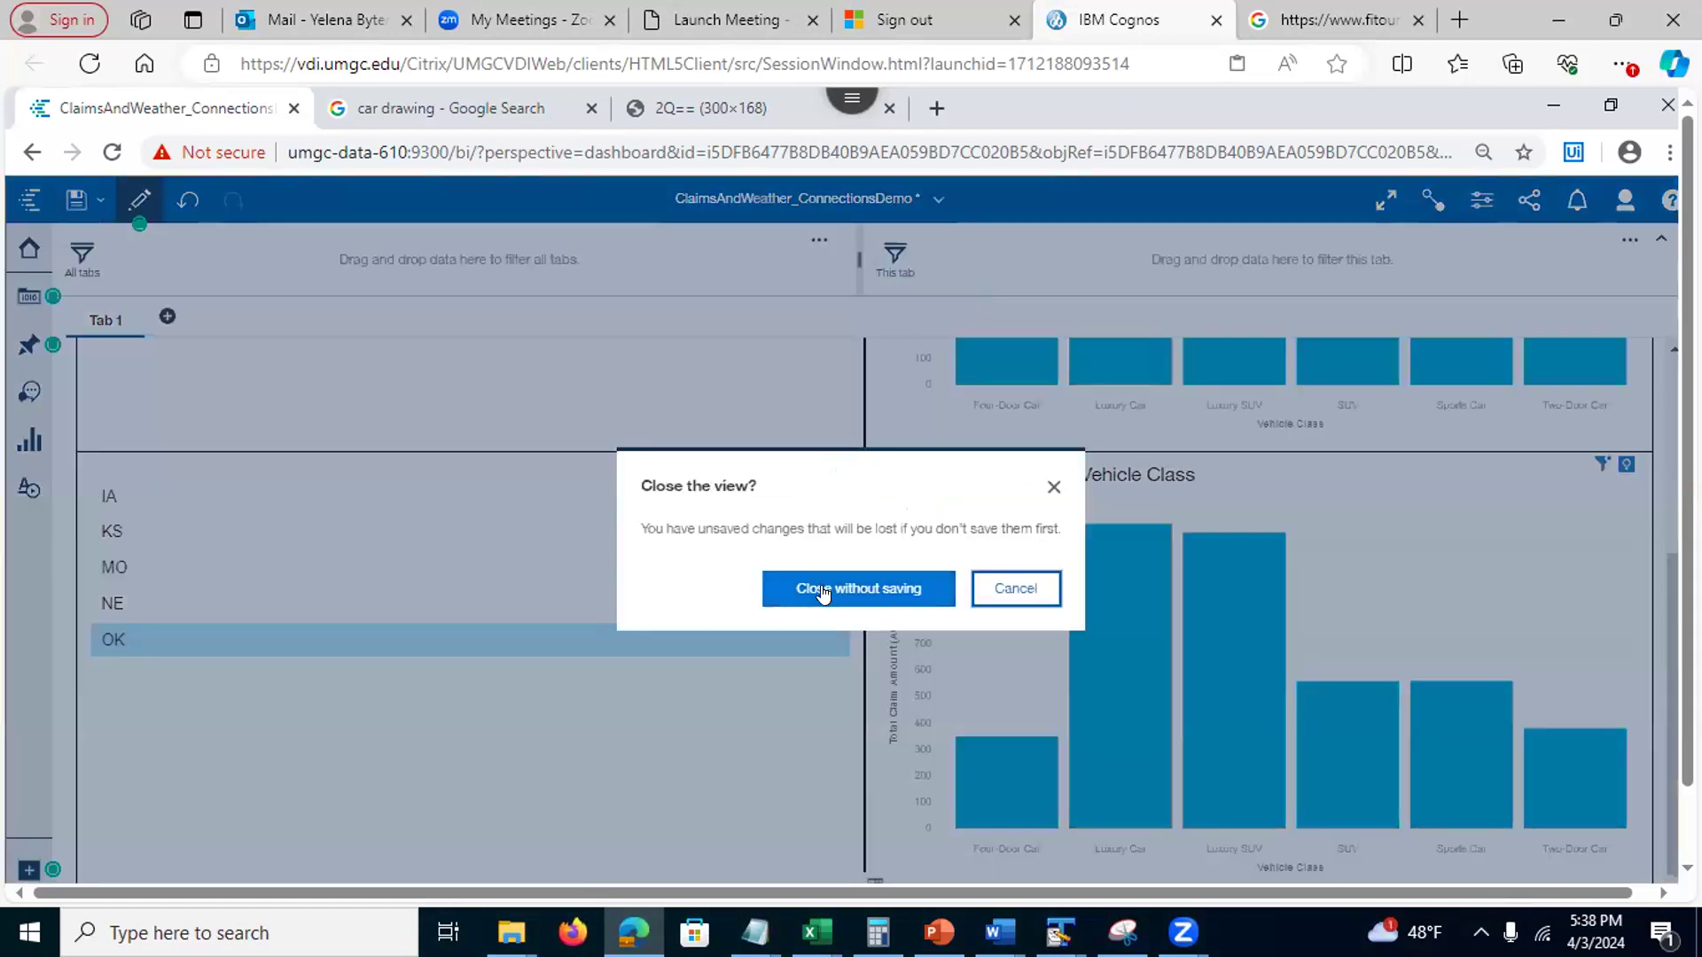
click(822, 590)
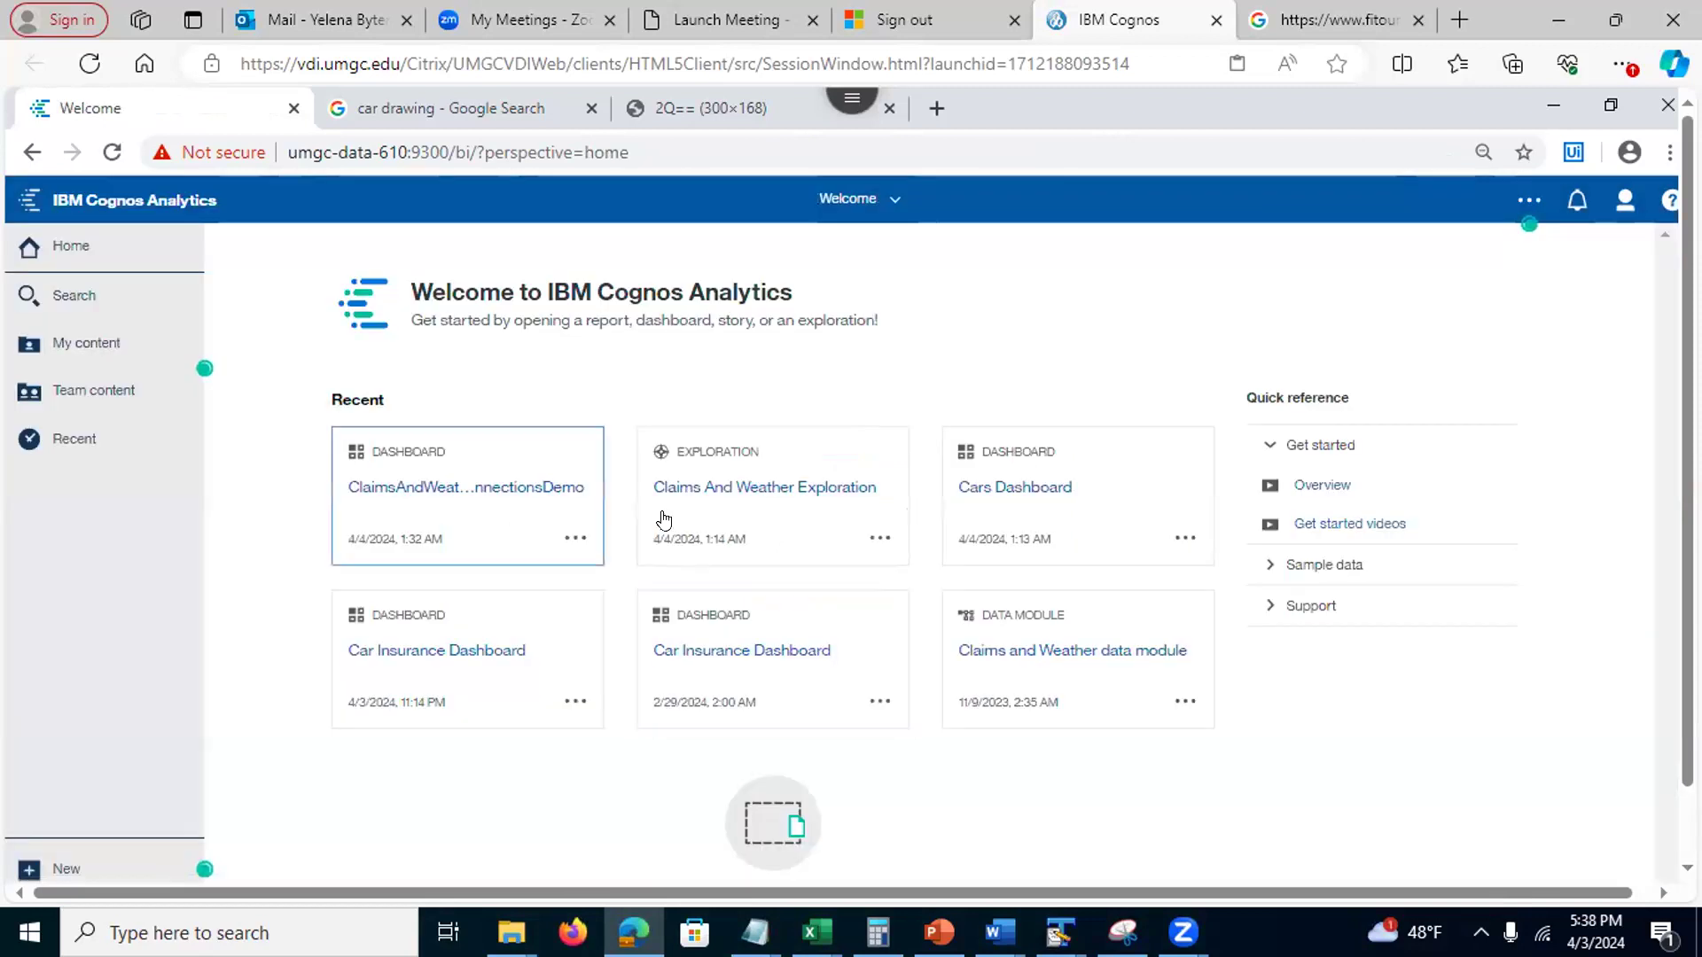
Browse Team content to DATA 610 Data for Assignments > Walk-through Data, then show My content
click(106, 392)
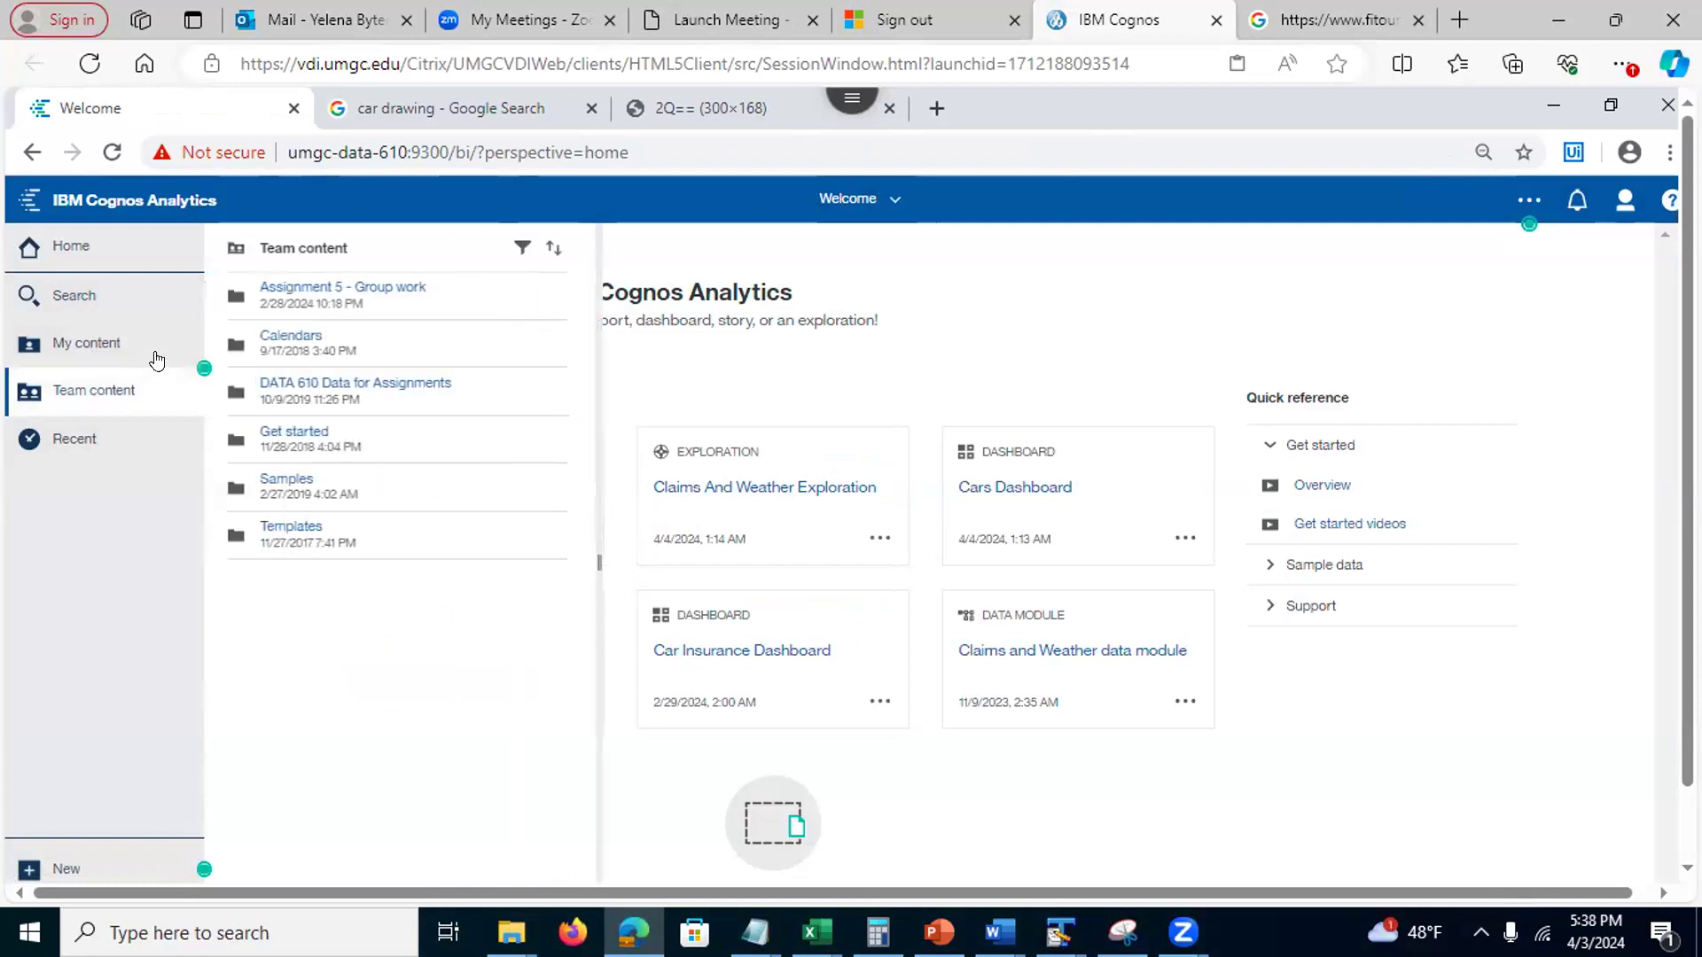
click(315, 388)
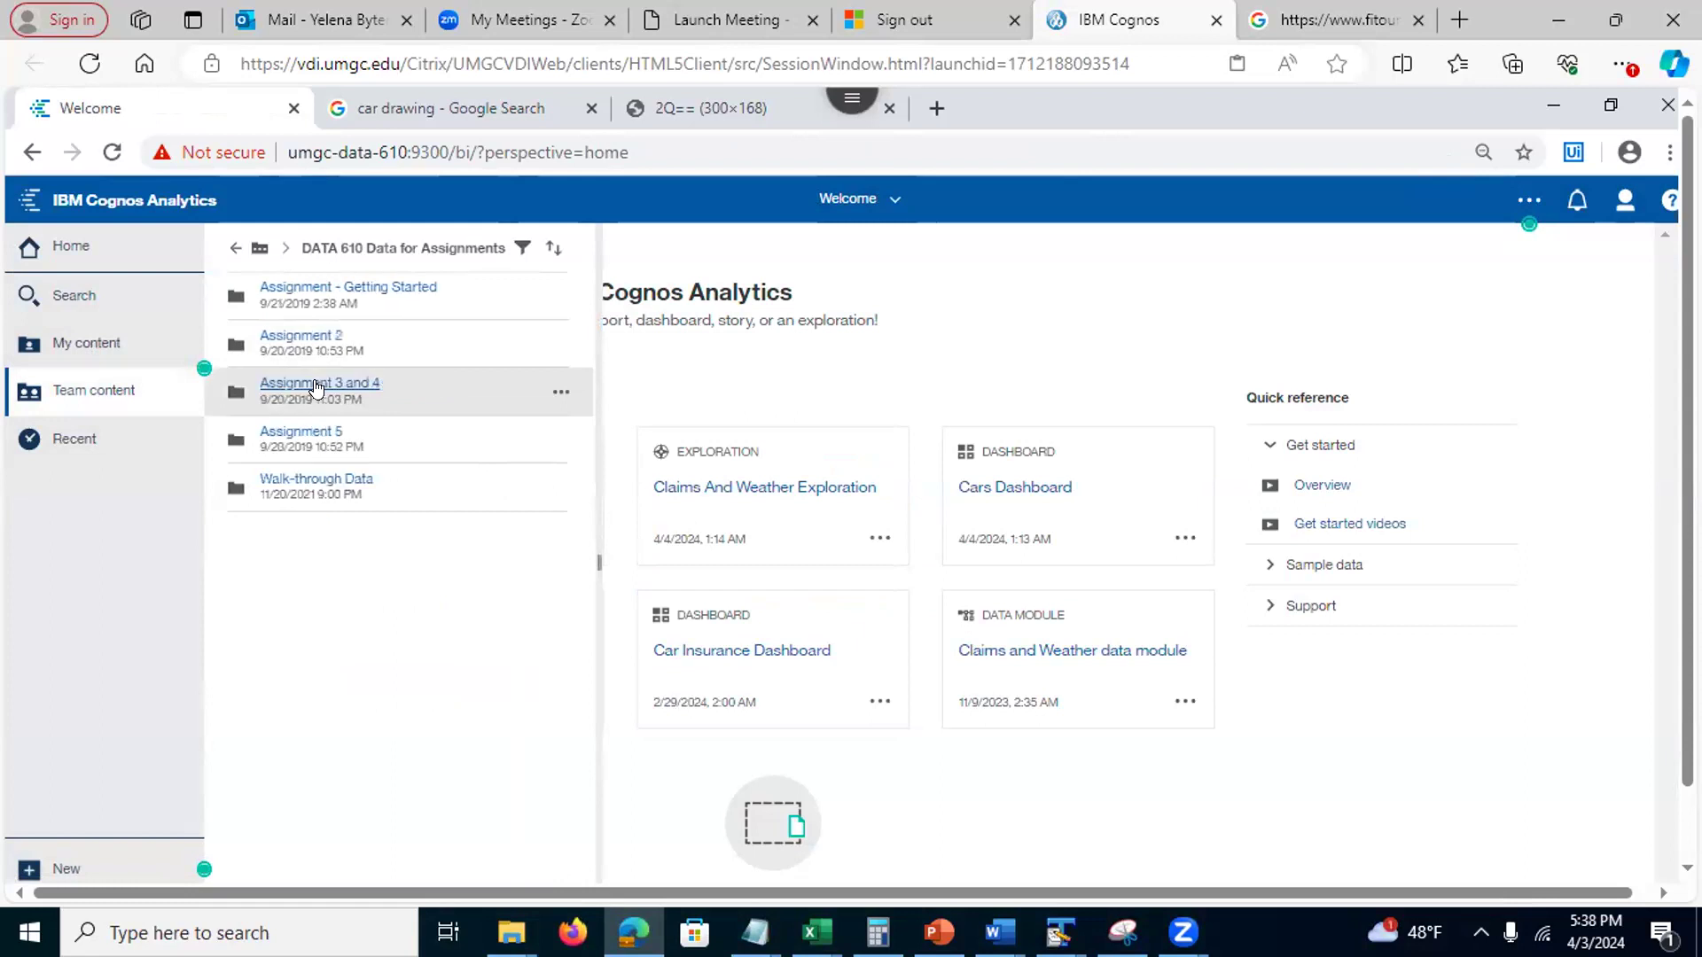
click(315, 480)
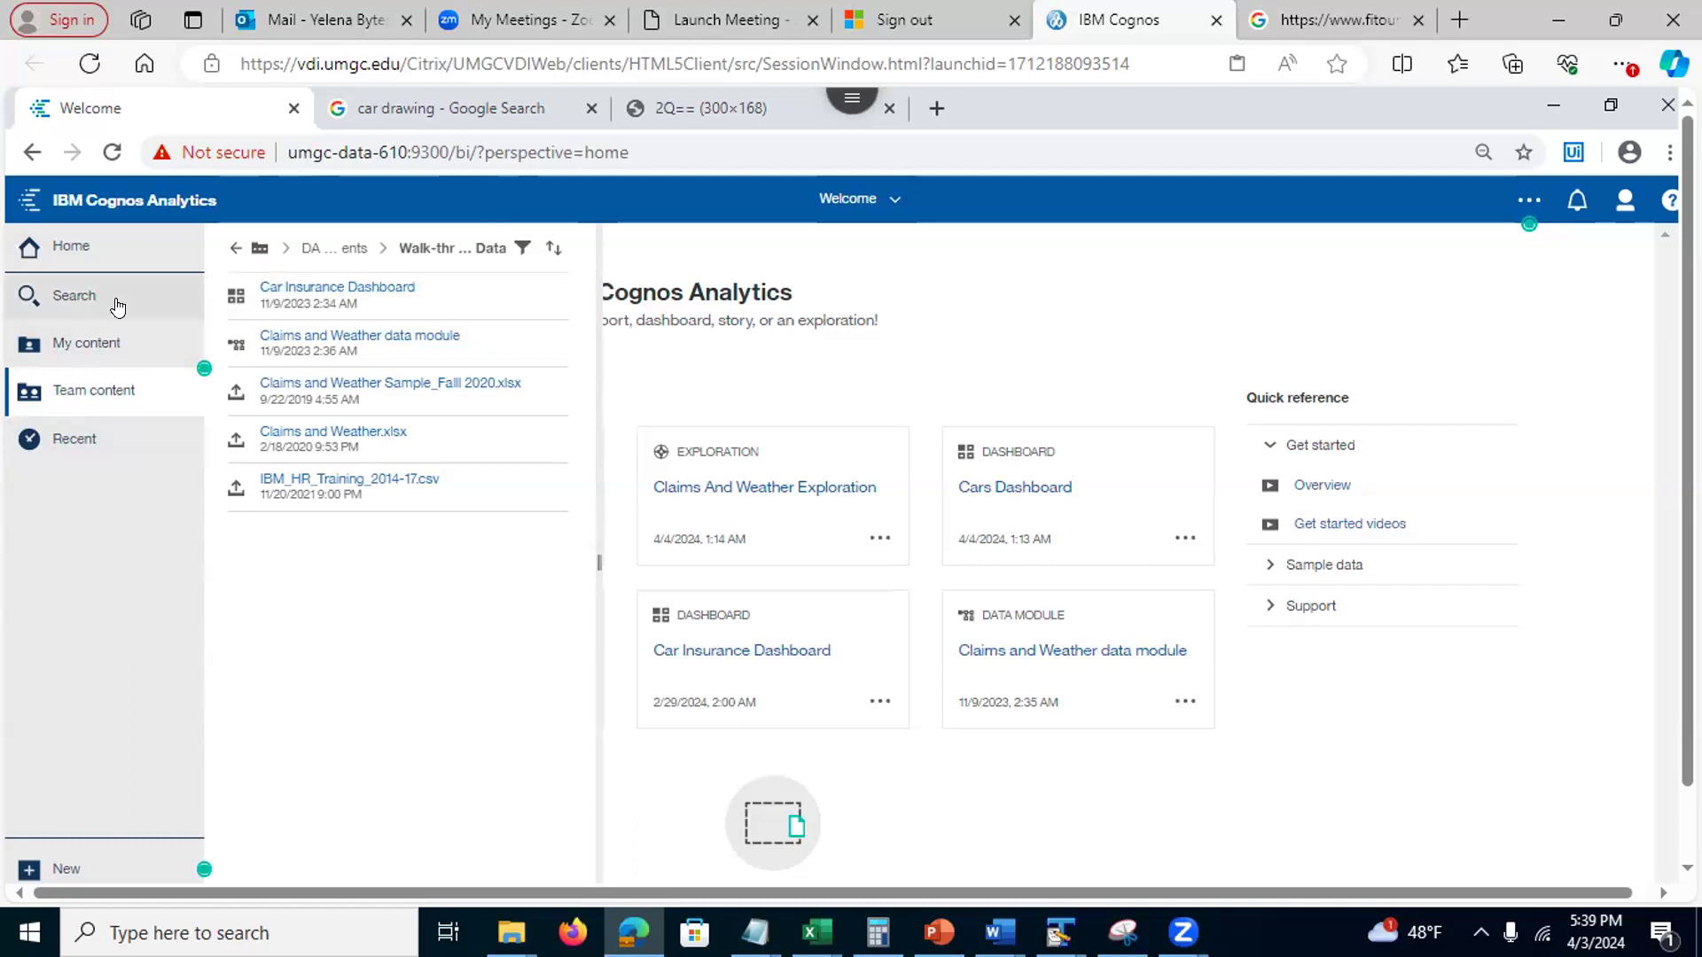
click(59, 342)
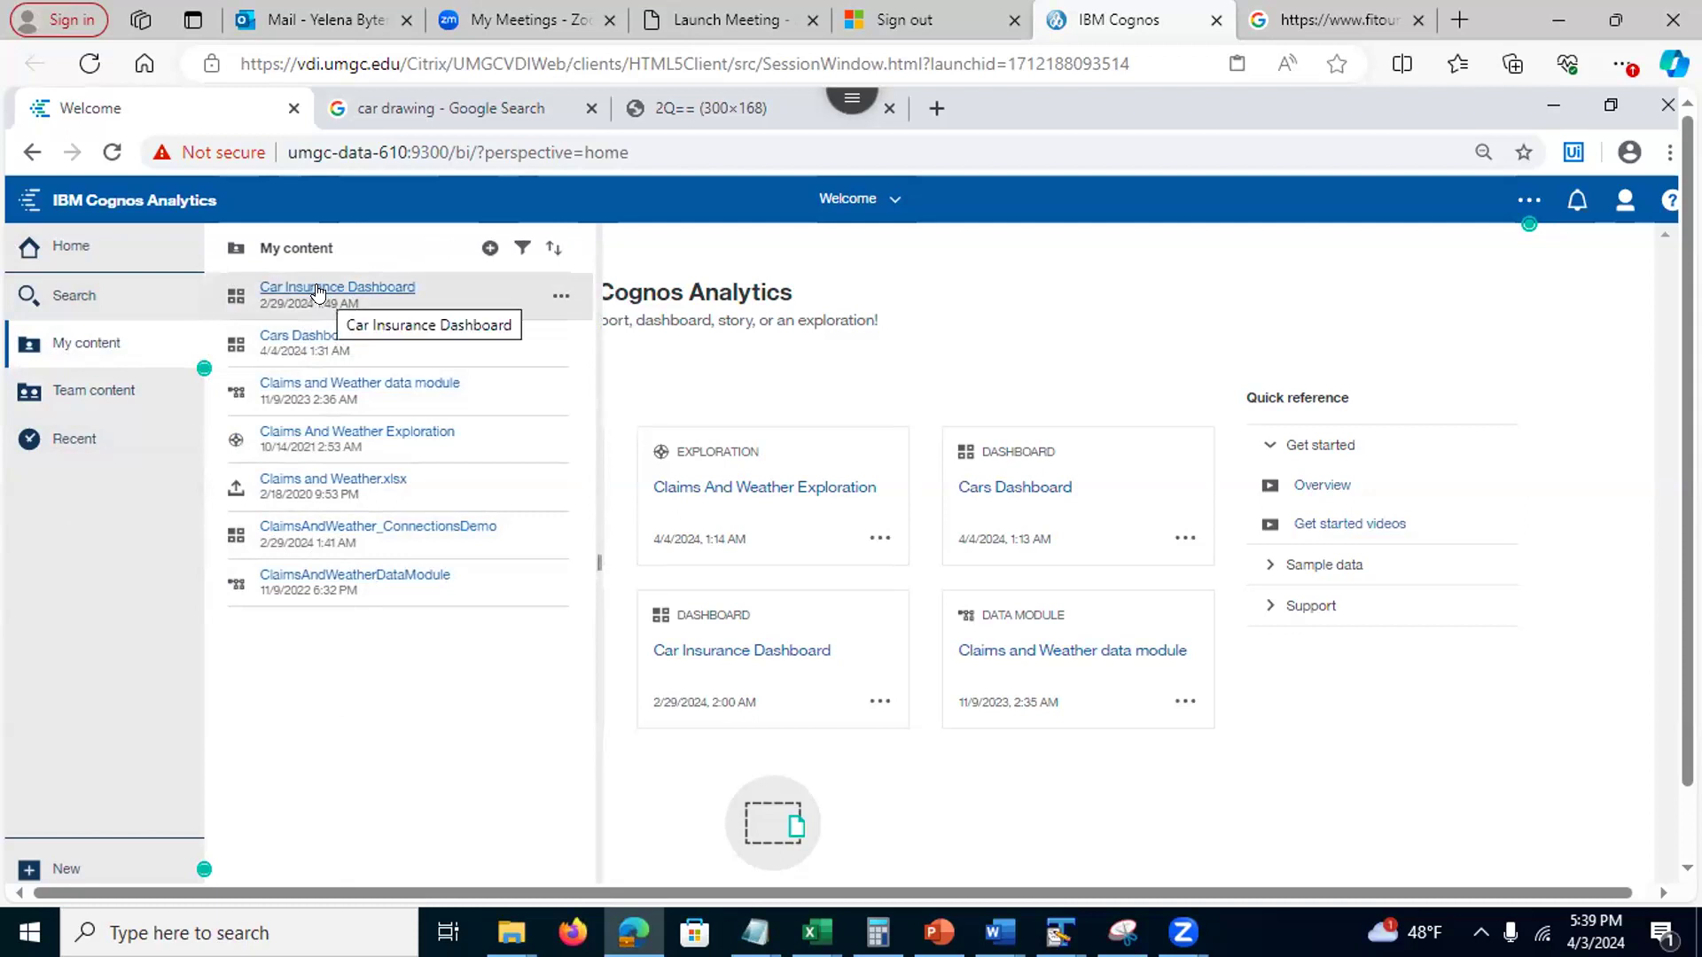
Open the Car Insurance Dashboard, select its Car Insurance Claims Data title, and enter edit mode
click(358, 289)
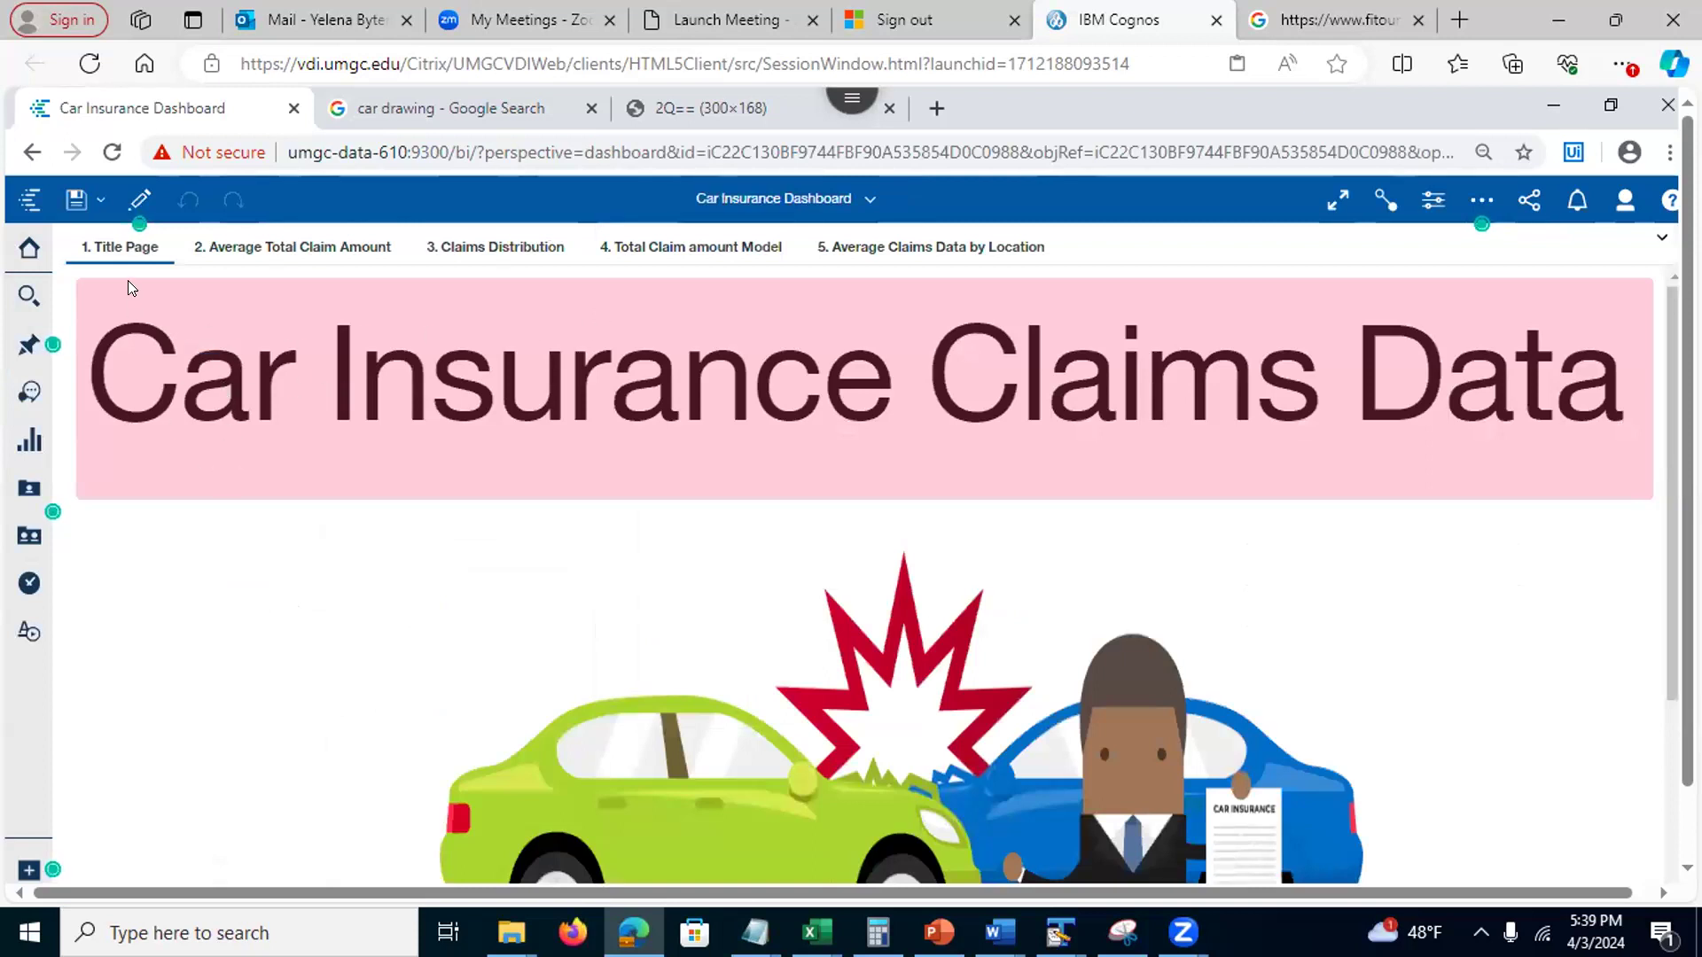
click(545, 380)
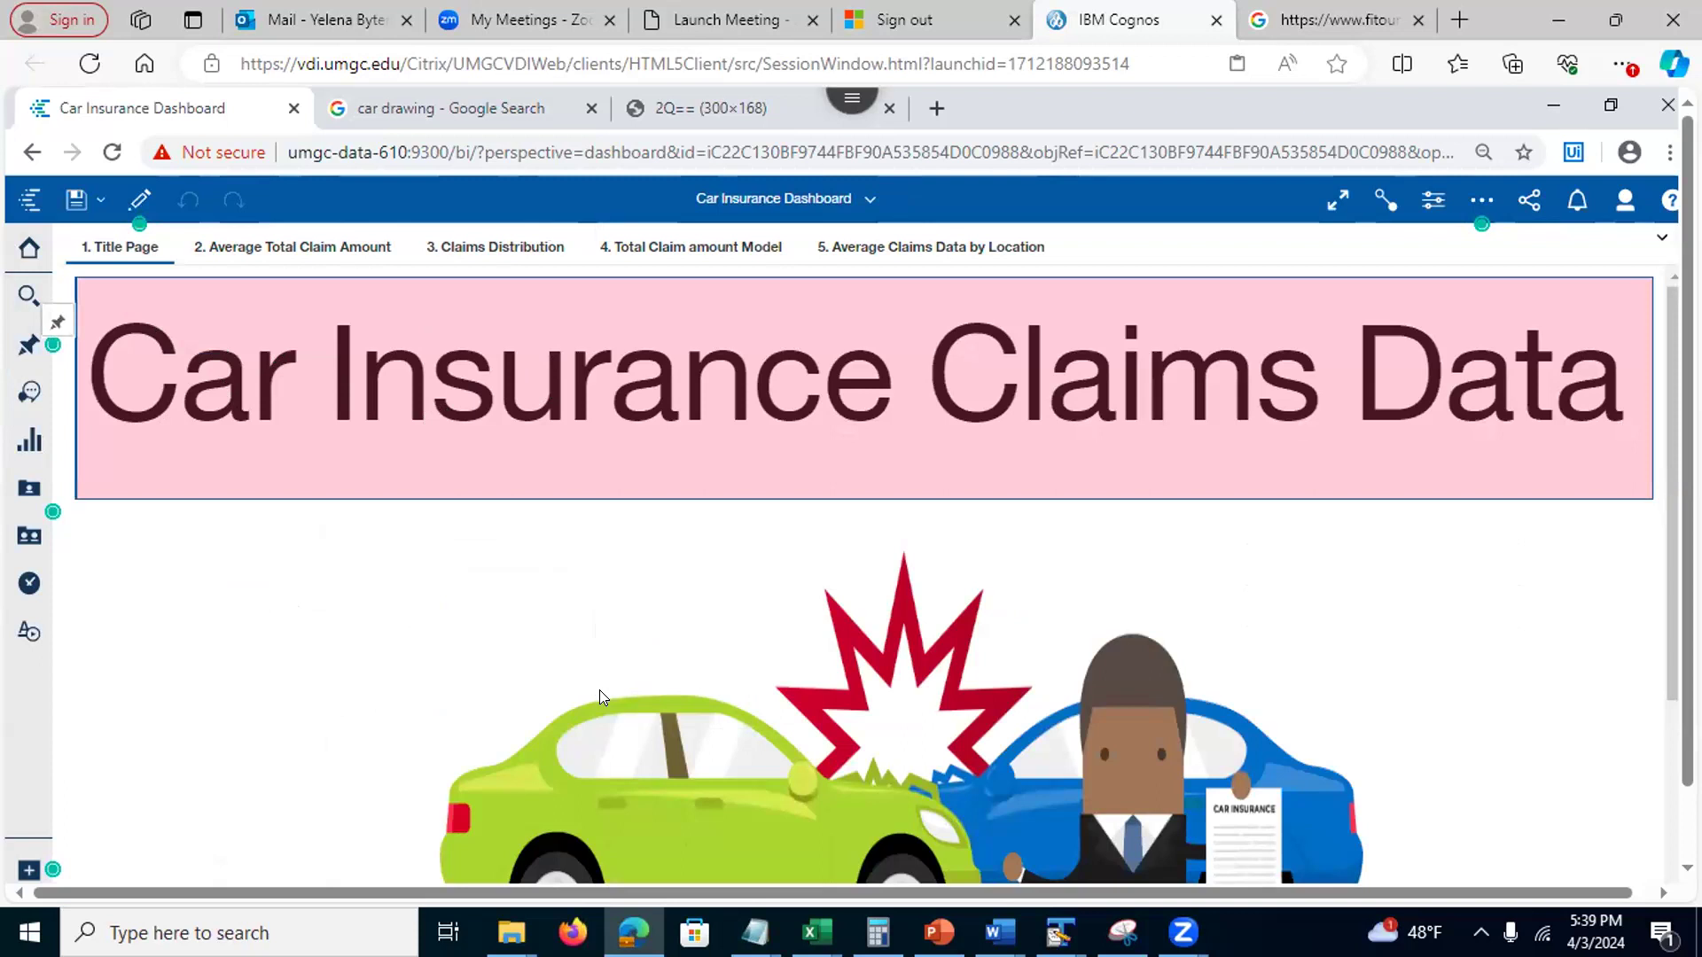
click(139, 200)
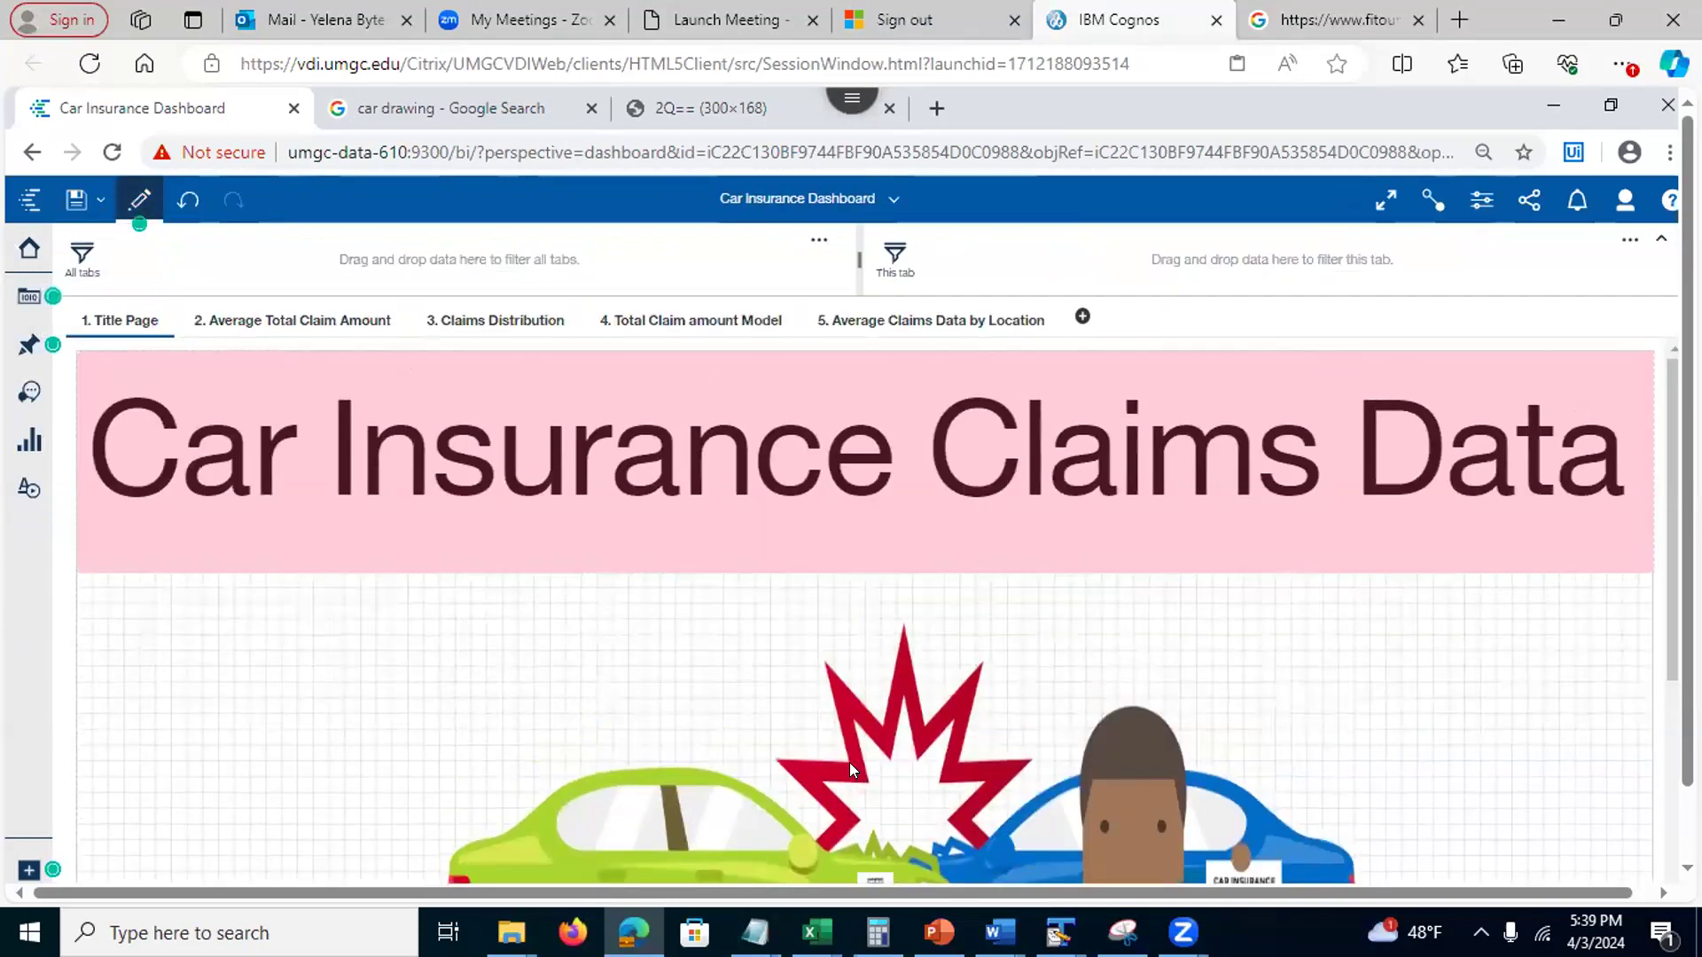
Show the car crash picture's properties and select its full image link URL
click(849, 762)
scroll(858, 617, down, 1)
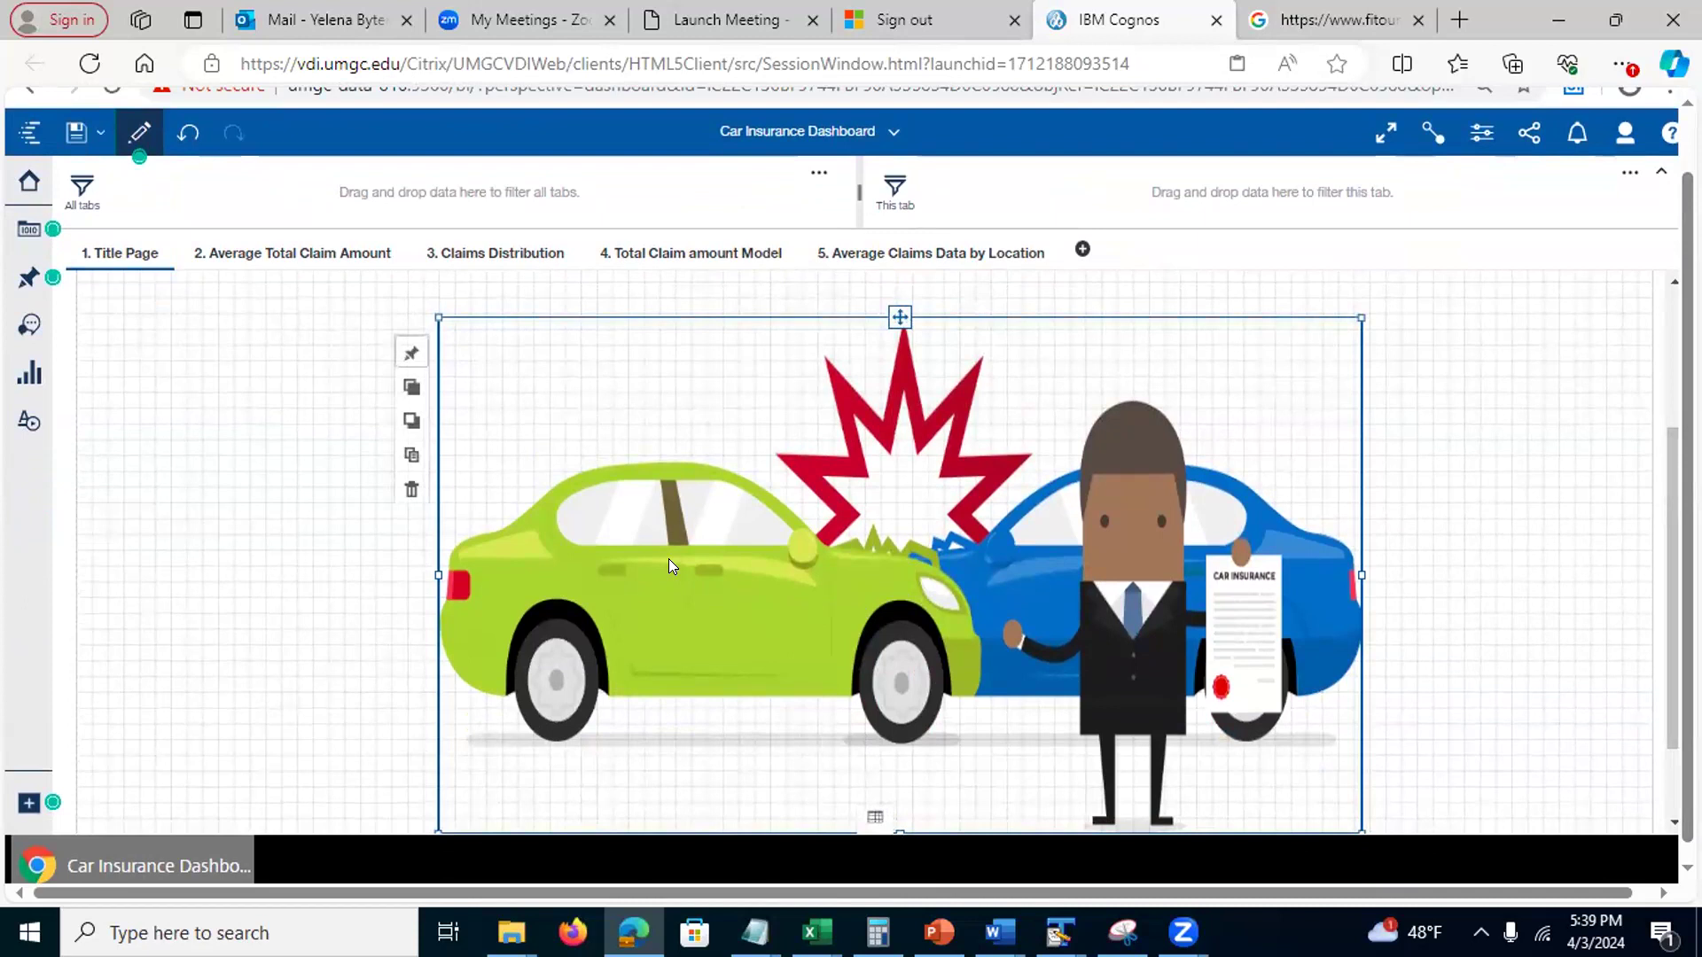
click(1481, 135)
click(1487, 284)
key(ctrl+a)
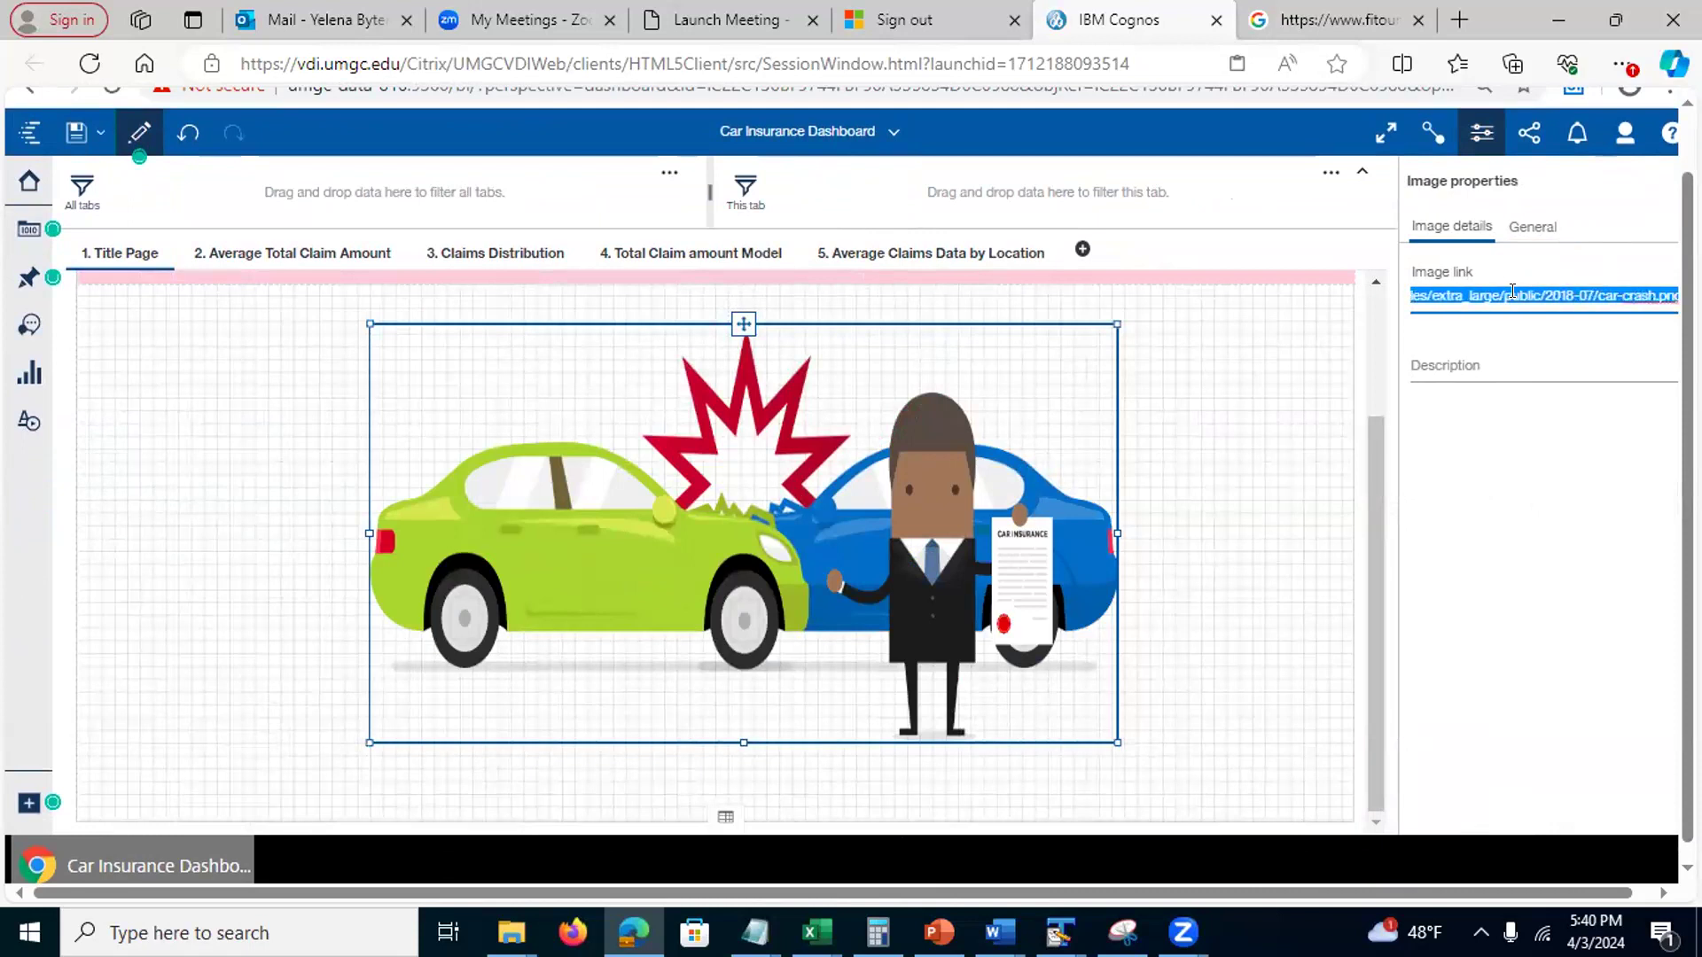
drag(1367, 491, 1363, 360)
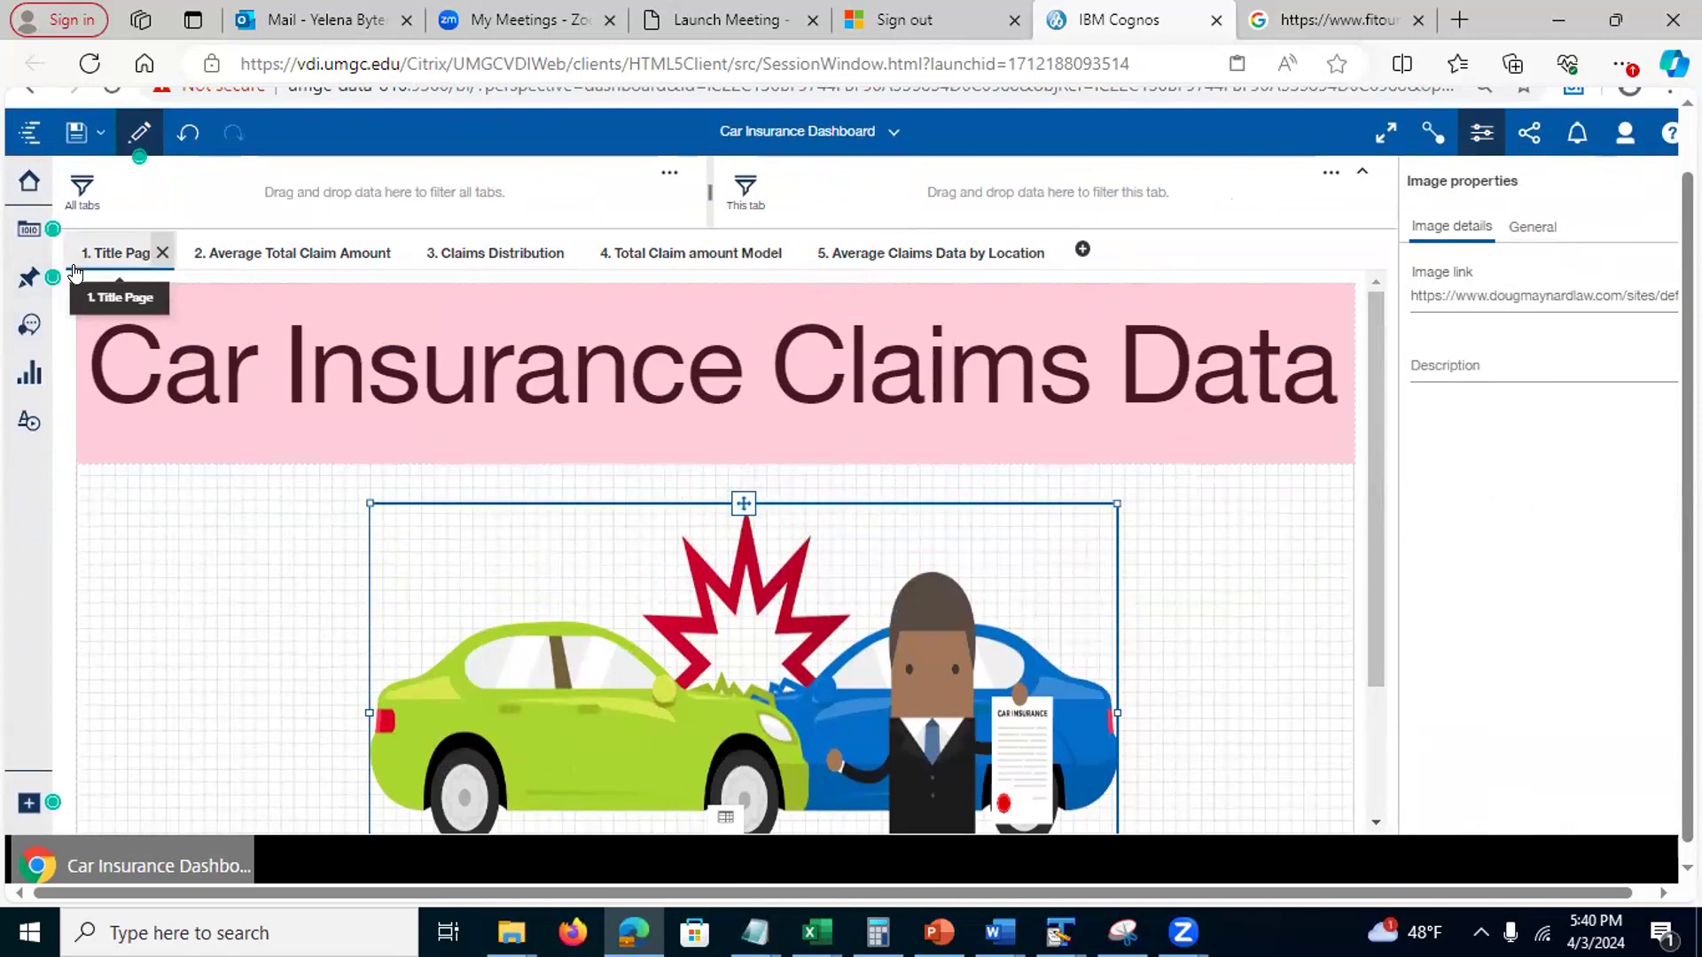
Go to the Average Total Claim Amount page and scroll through its charts
click(266, 252)
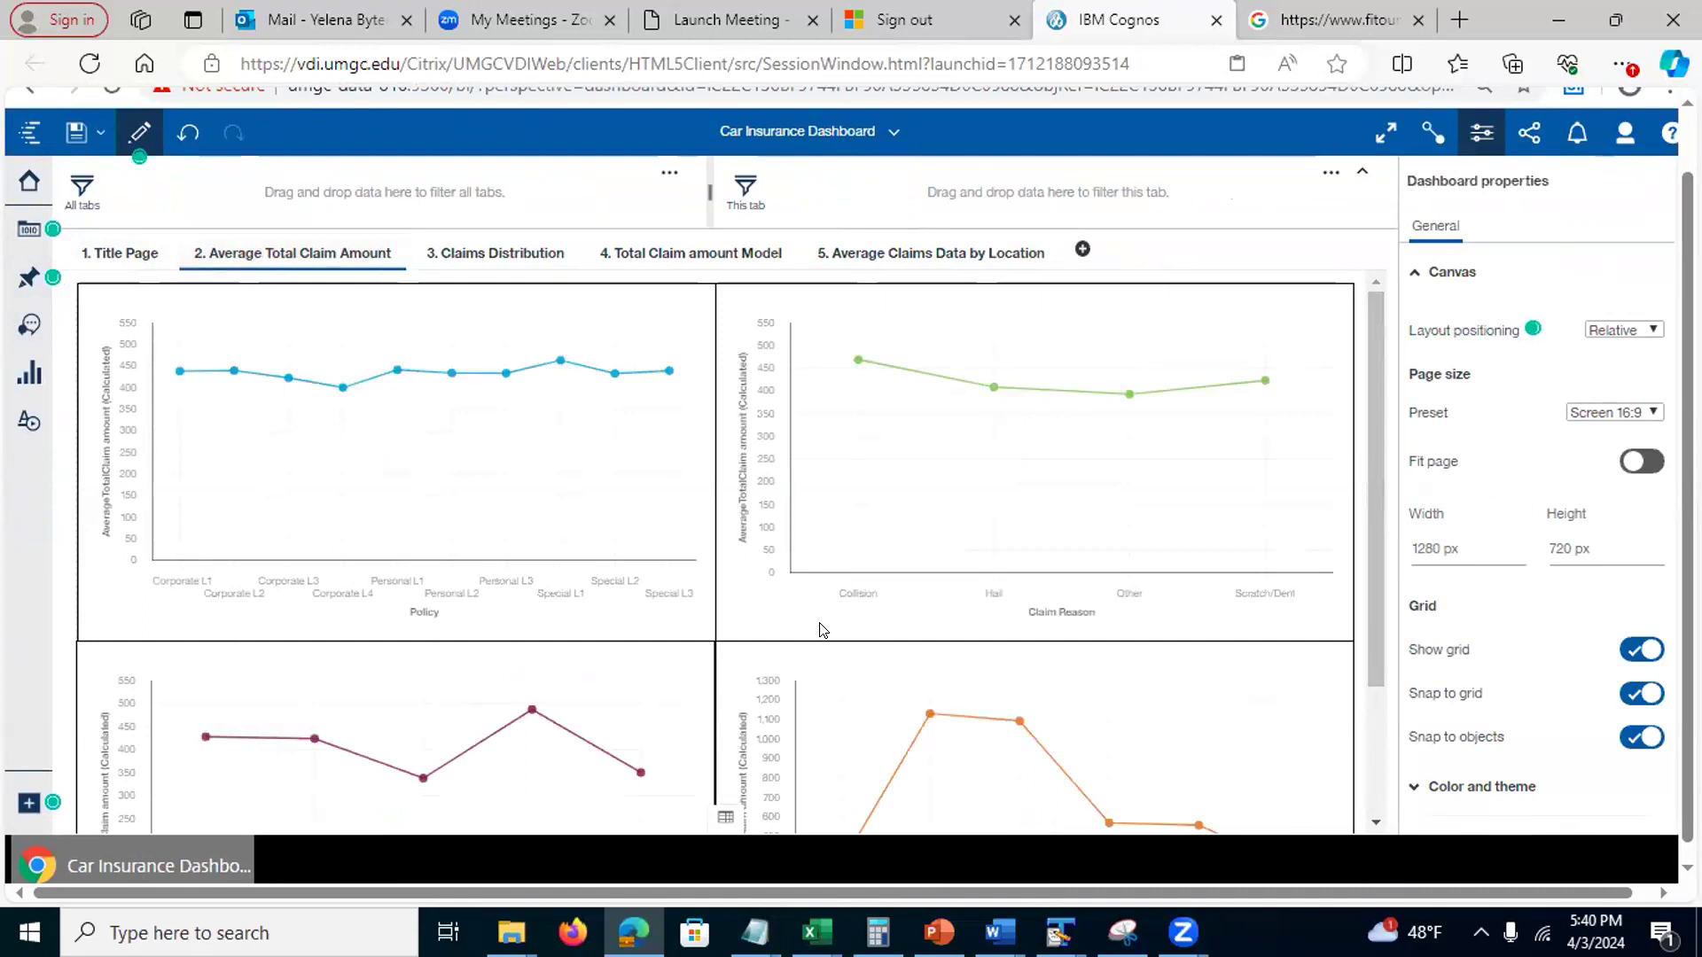
scroll(1379, 687, down, 1)
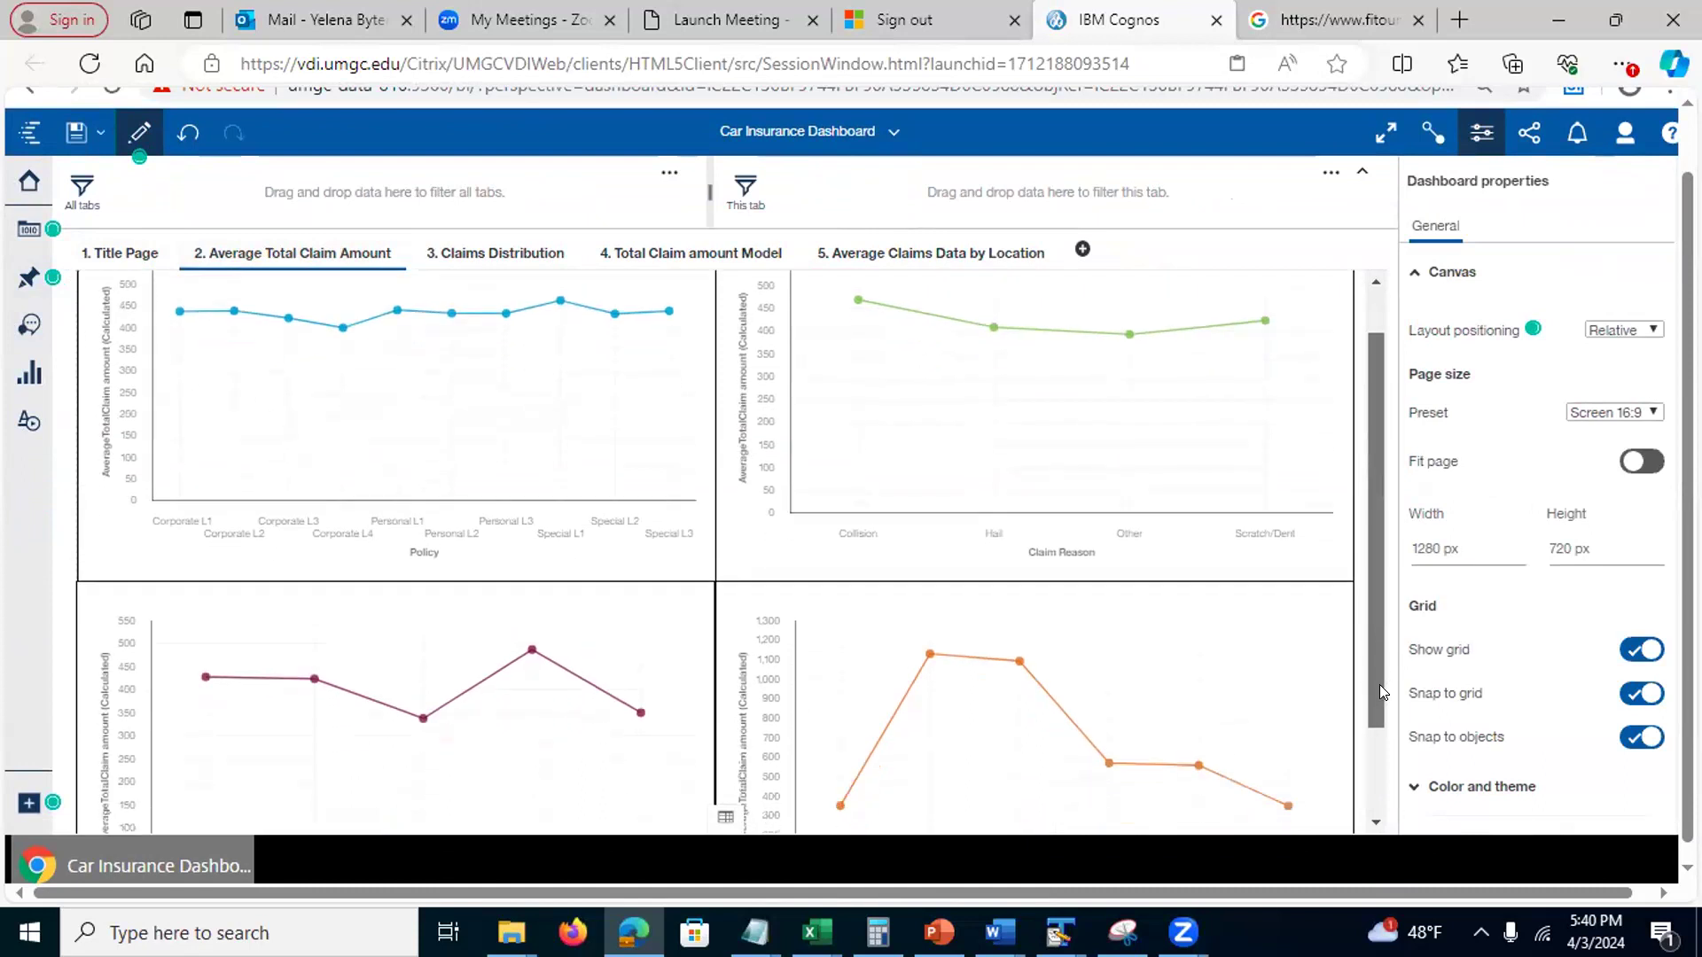
scroll(1379, 684, down, 2)
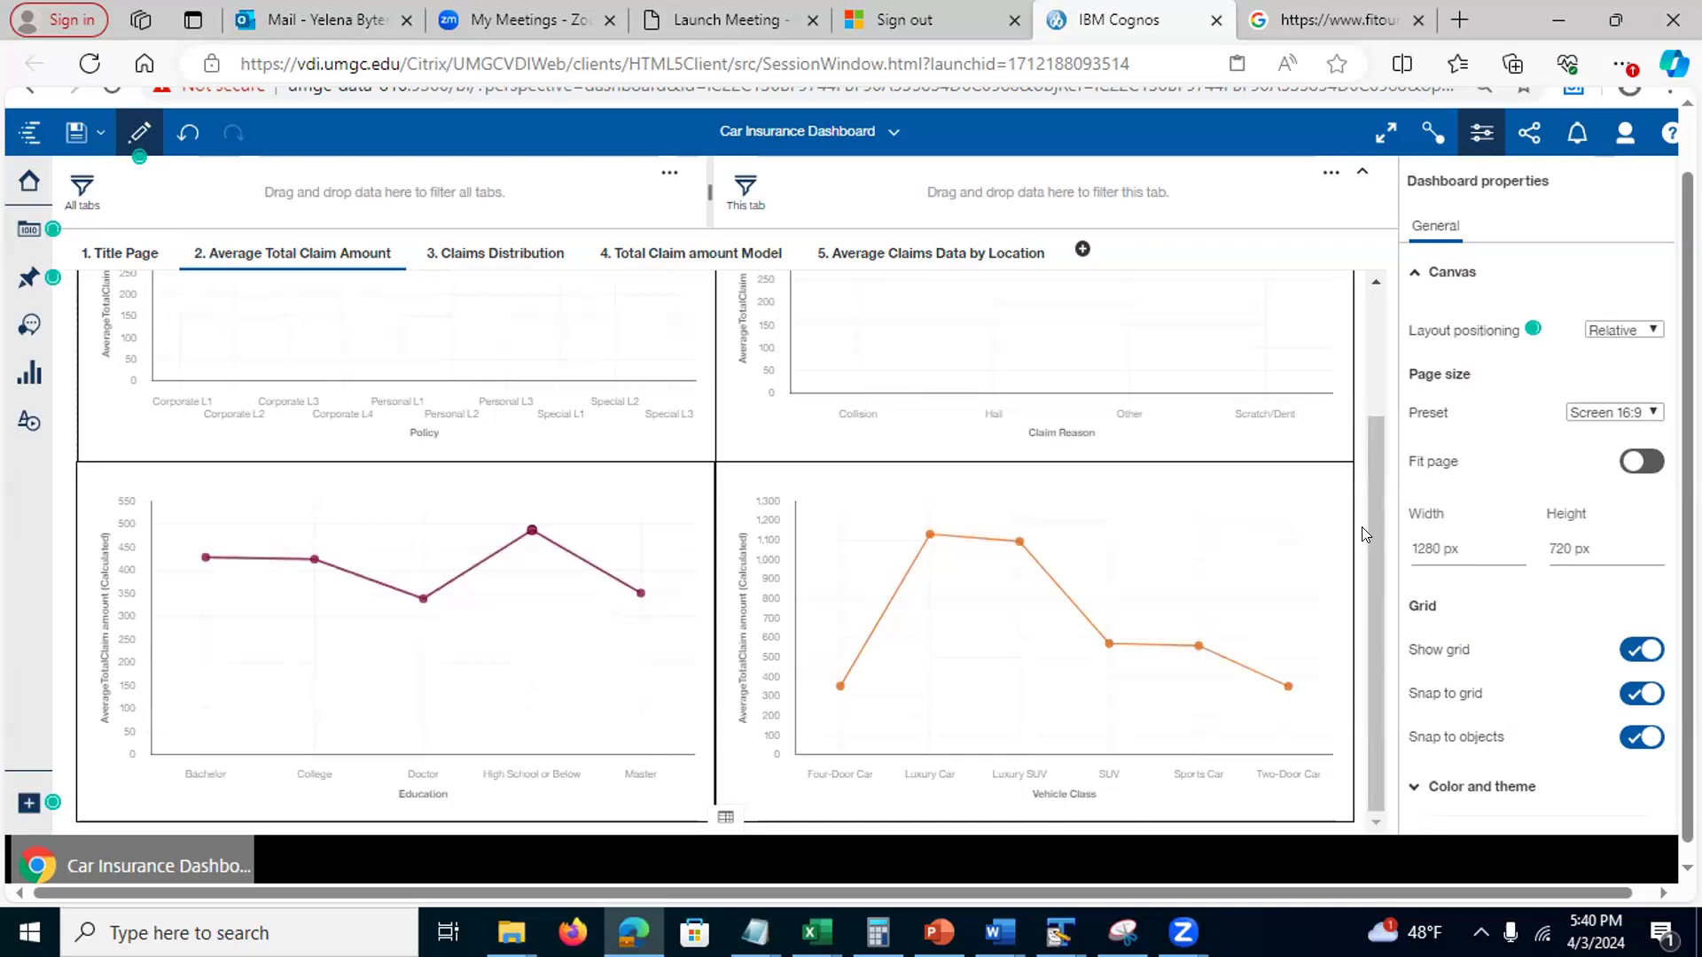
drag(1366, 524, 1377, 319)
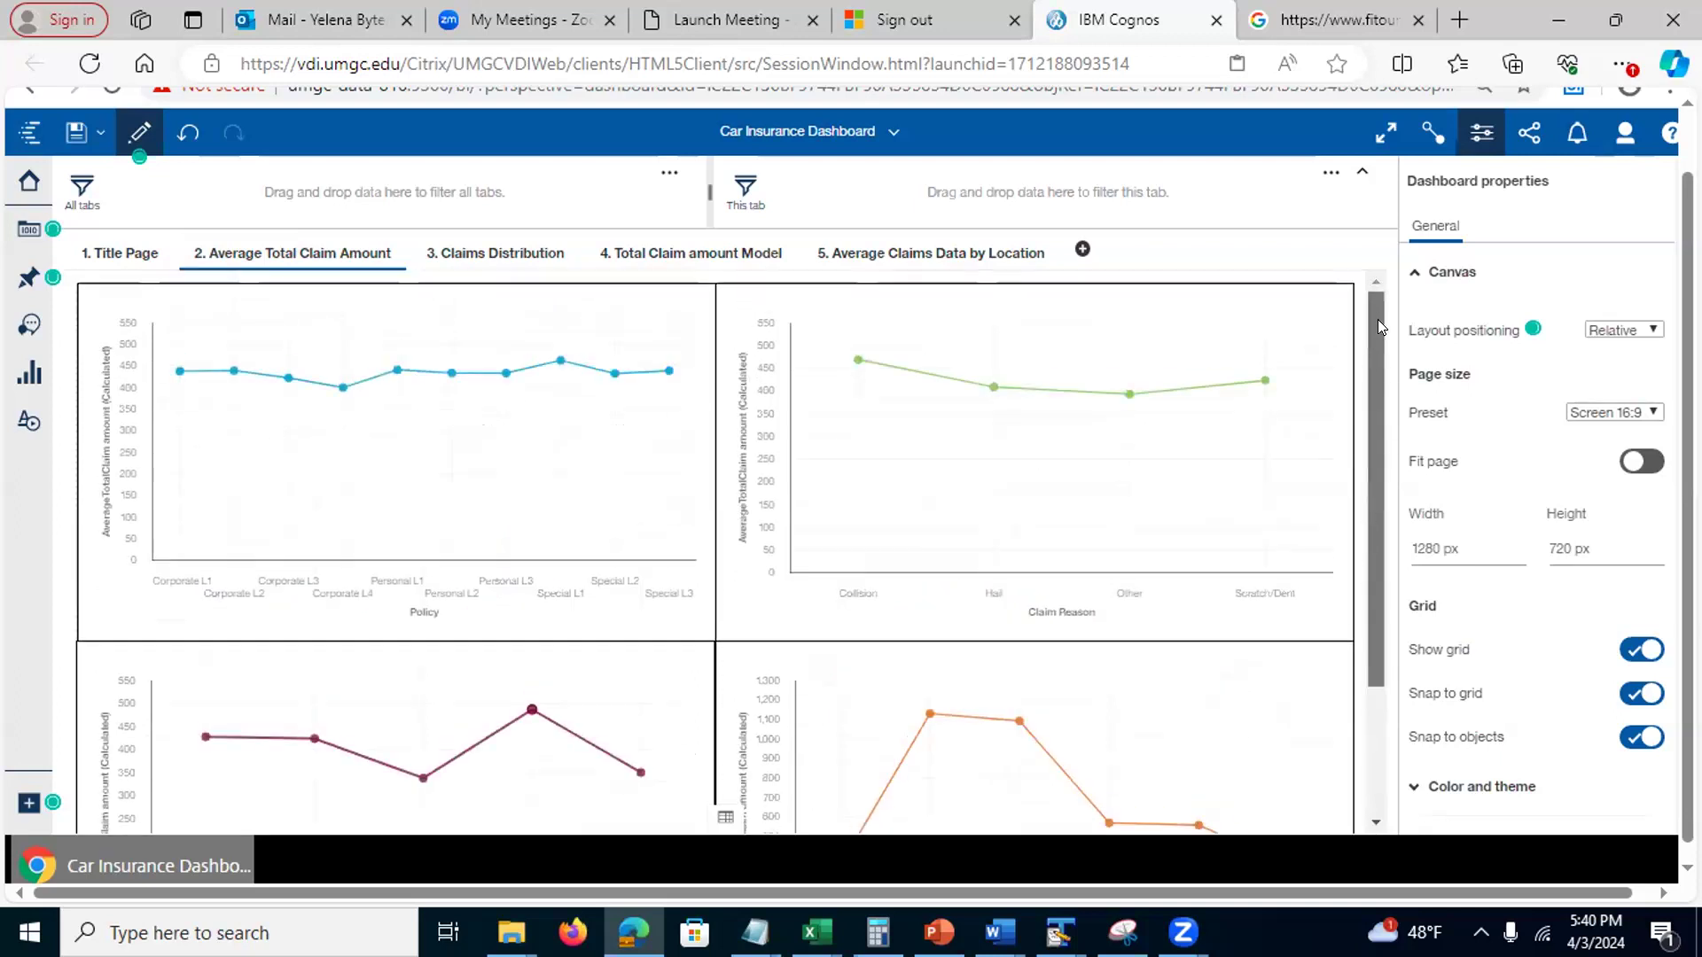
Step through Claims Distribution, Total Claim amount Model and Average Claims Data by Location, selecting the EmploymentStatus chart
click(471, 259)
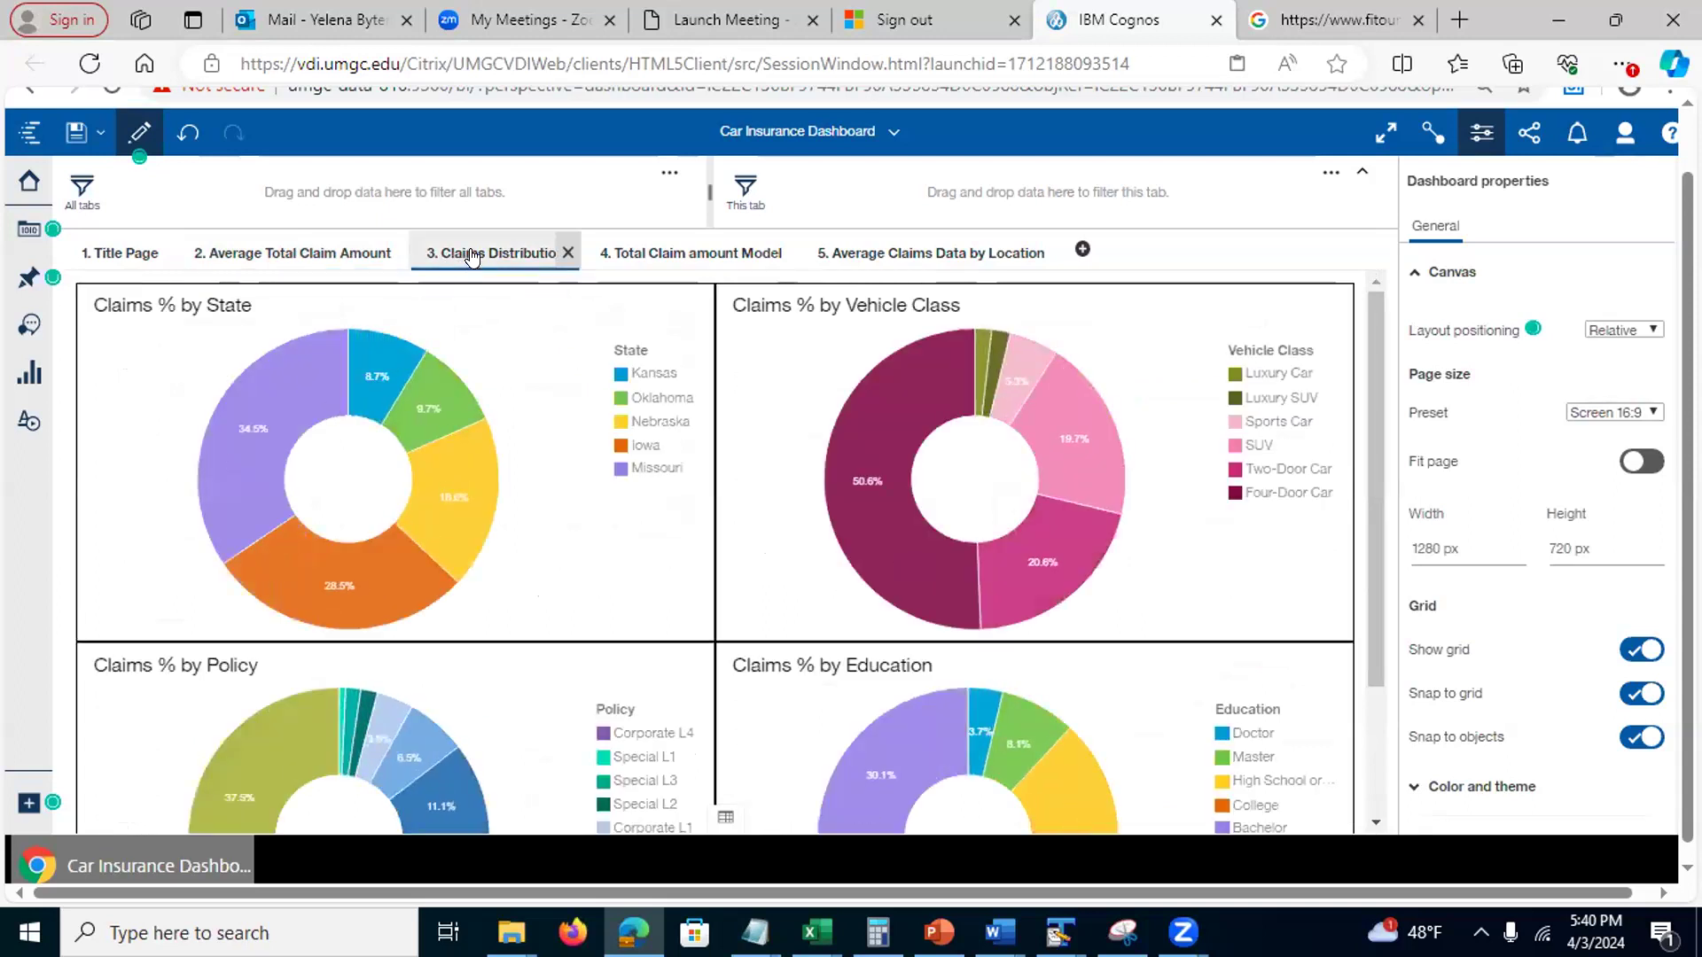
click(669, 257)
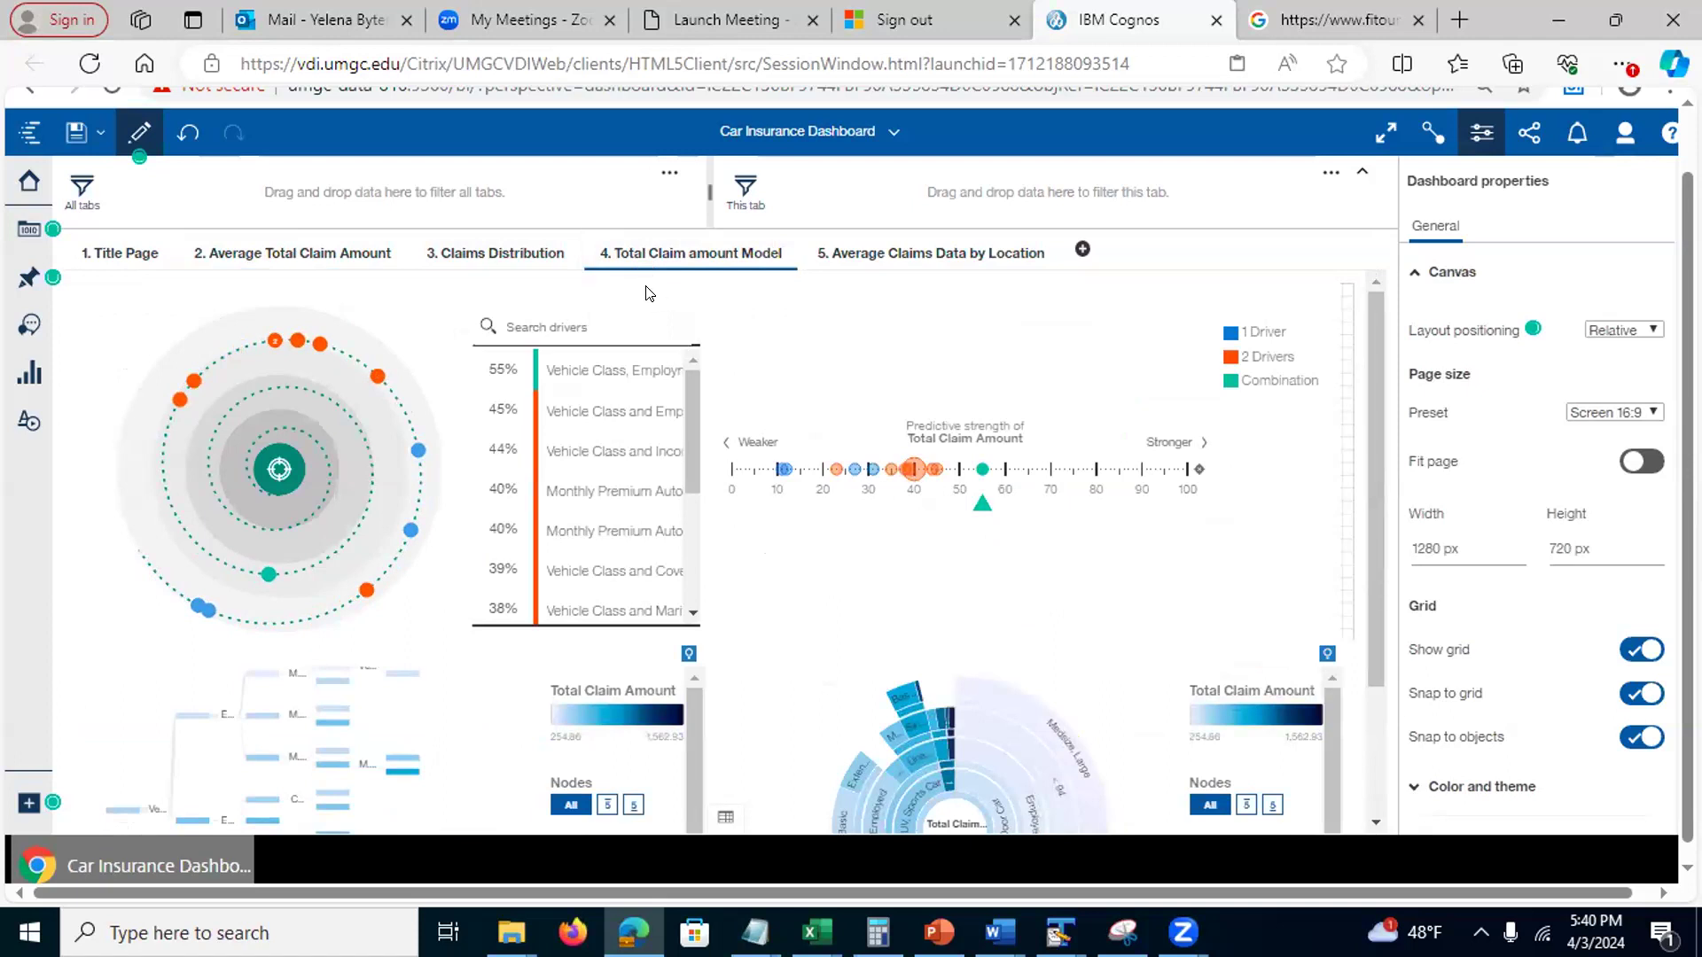
click(891, 257)
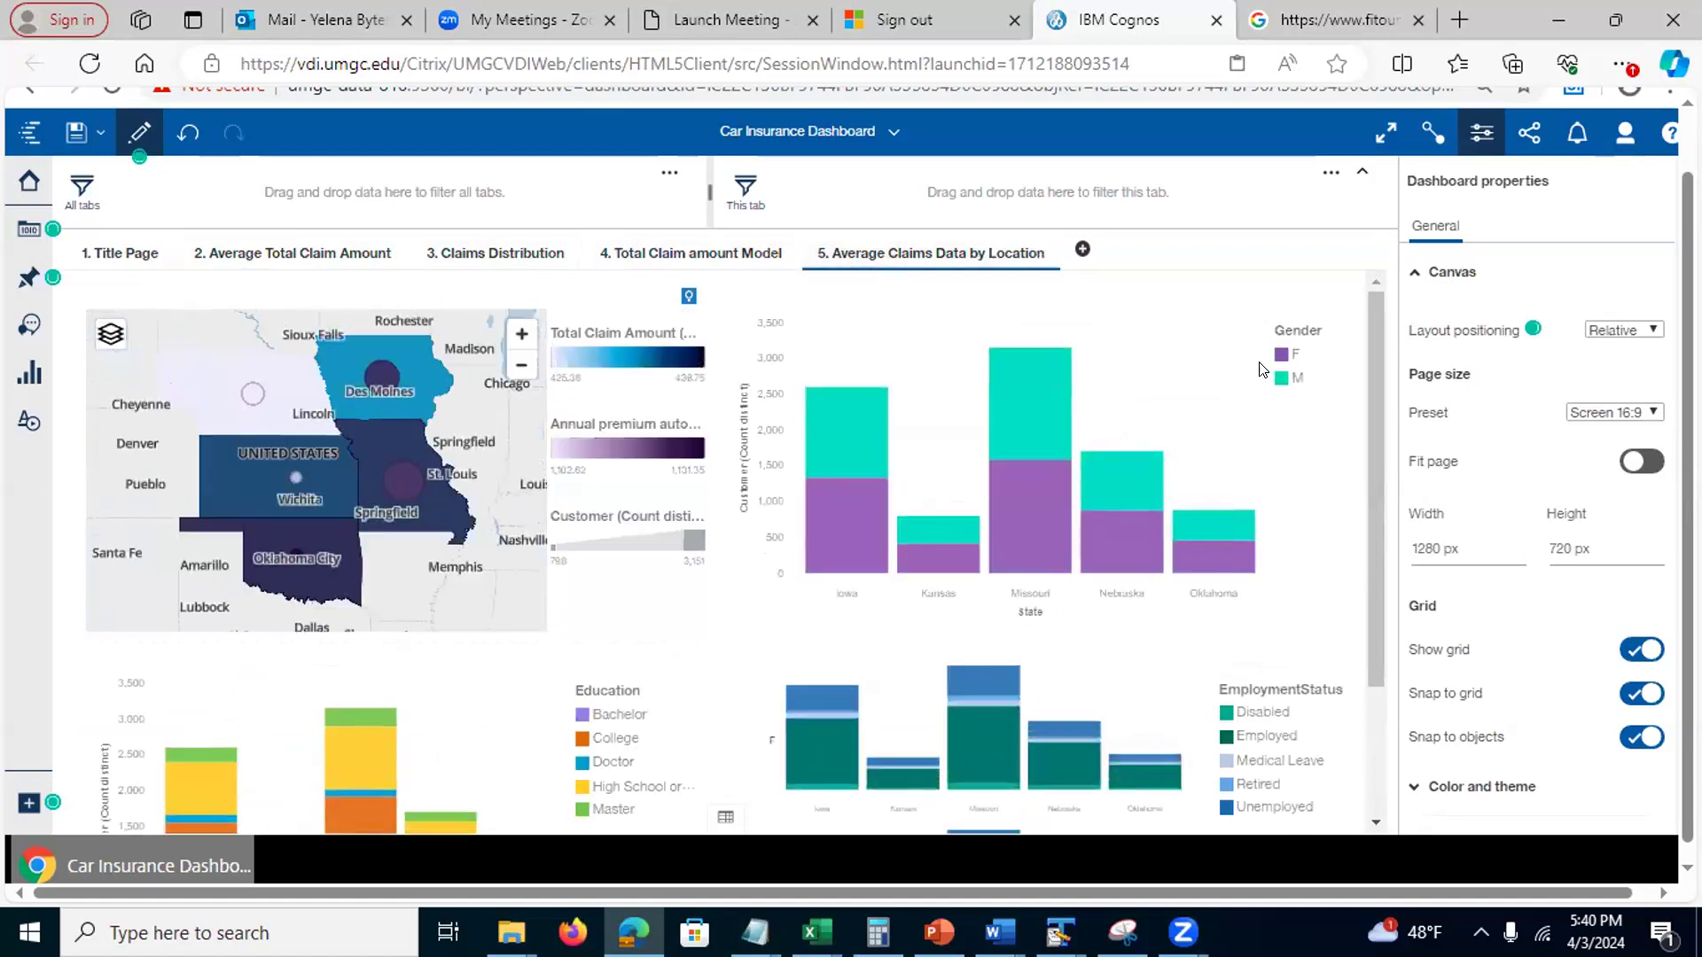
drag(1375, 576, 1376, 700)
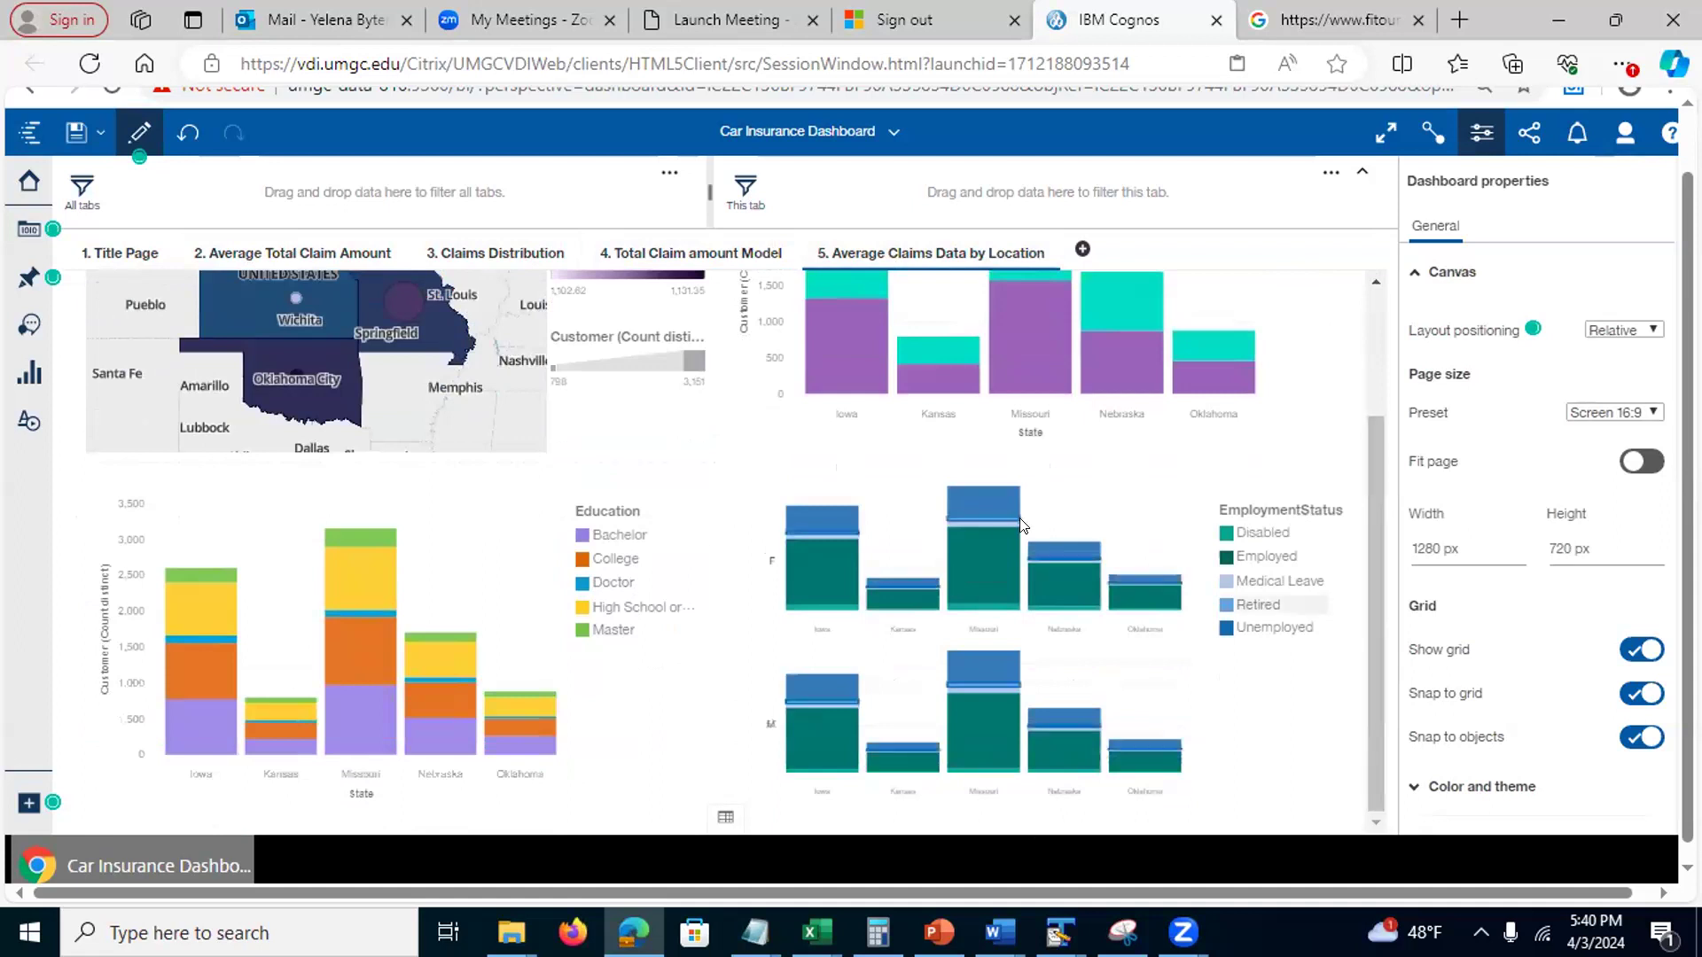
click(1143, 519)
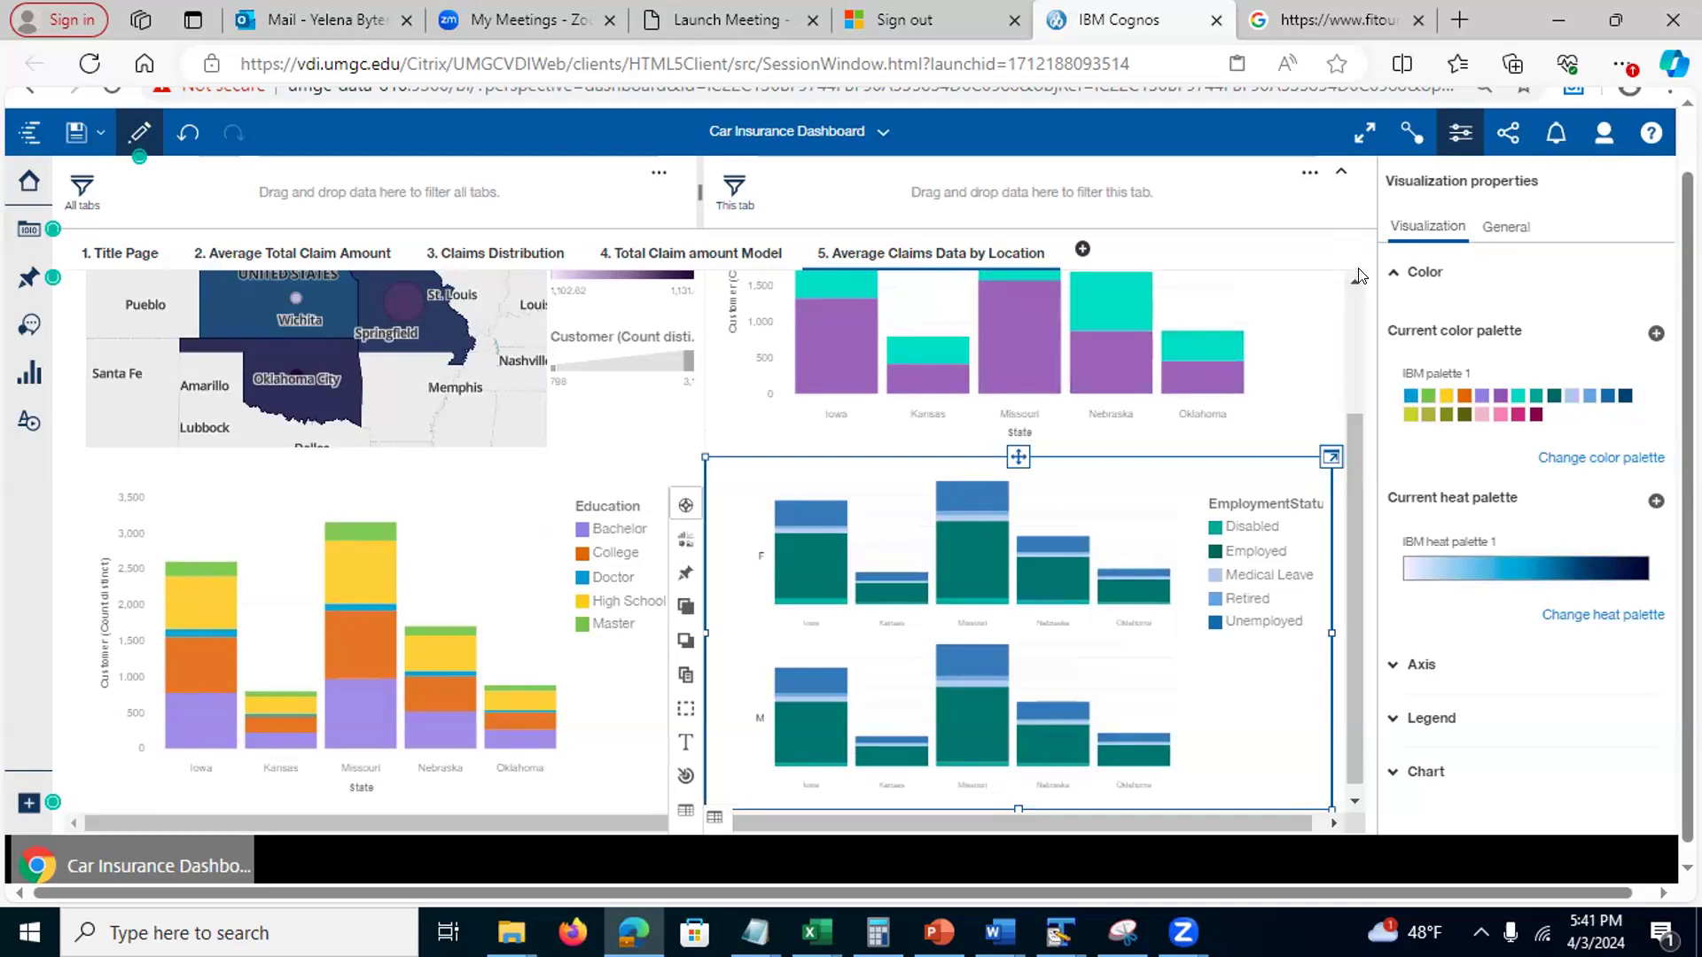
Expand the EmploymentStatus chart to view its data slots, collapse it, and close the data source panel
click(1327, 457)
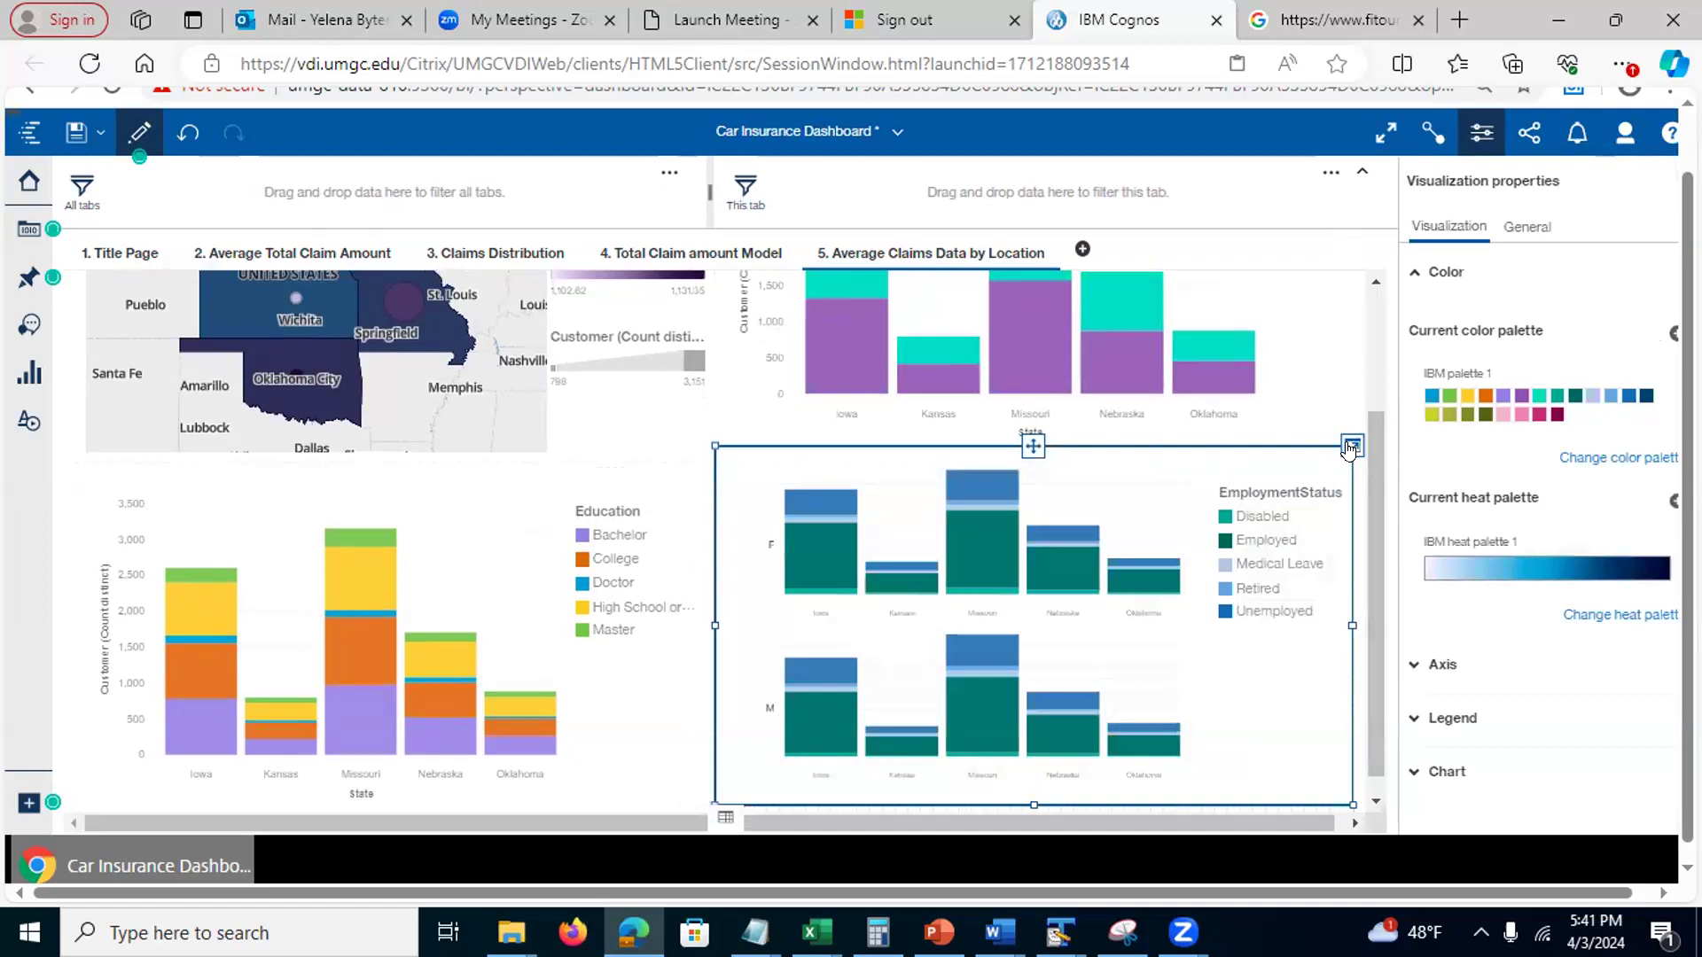
click(1351, 447)
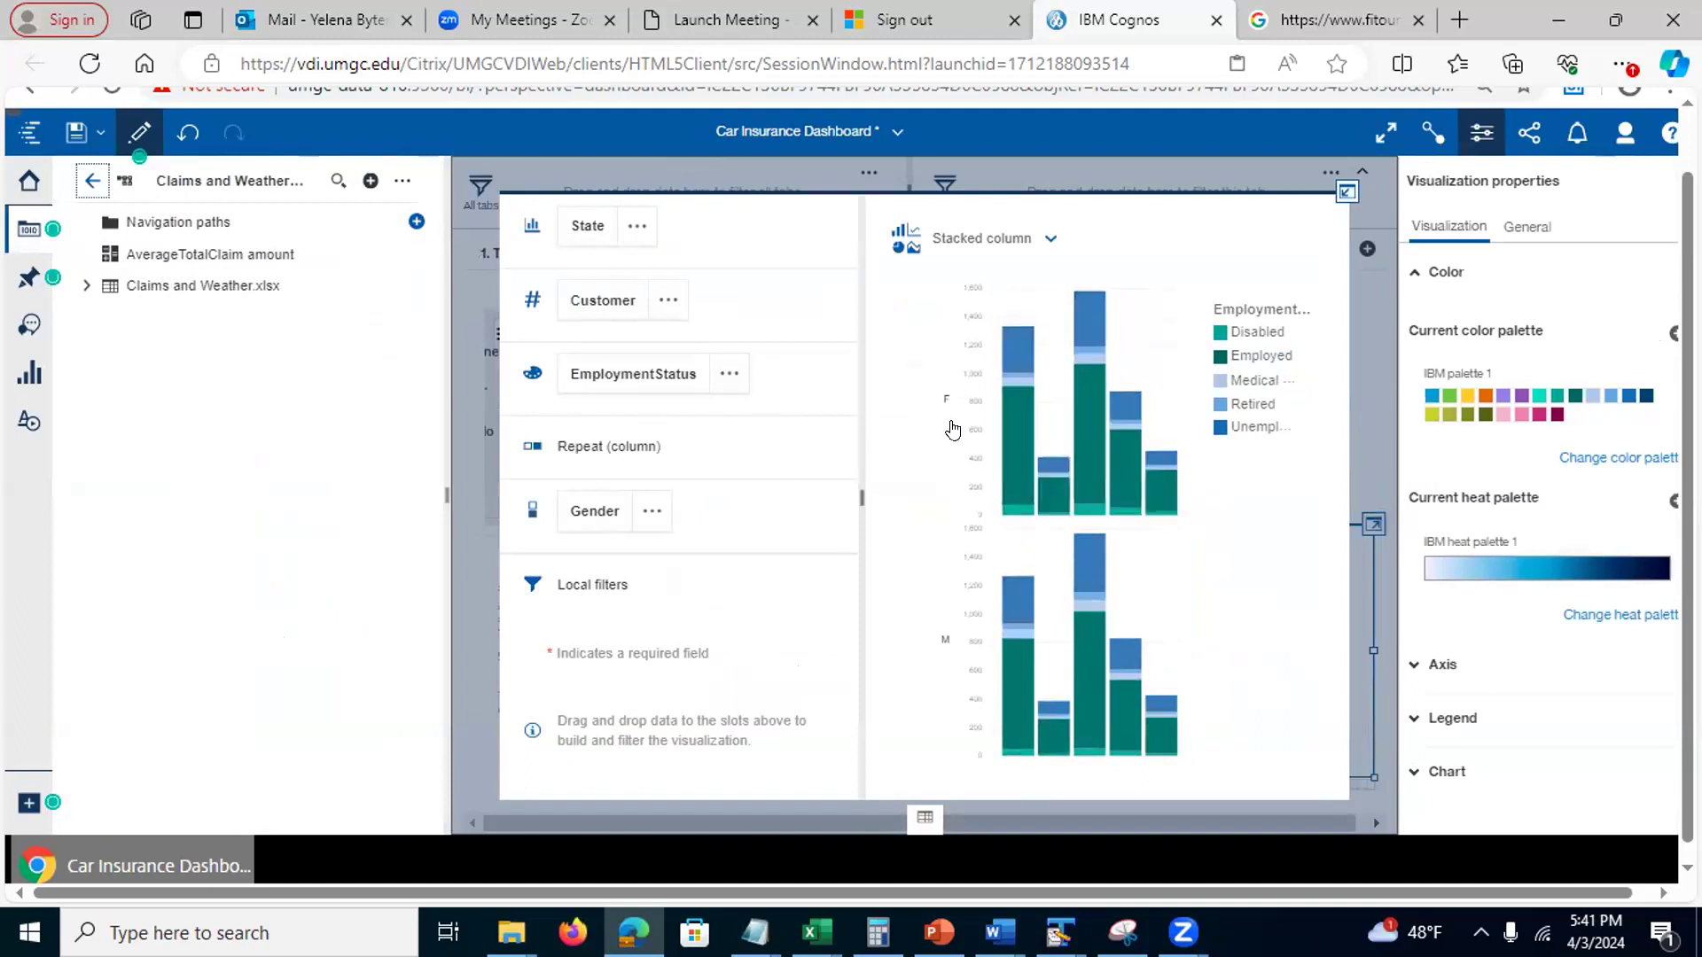
click(1345, 192)
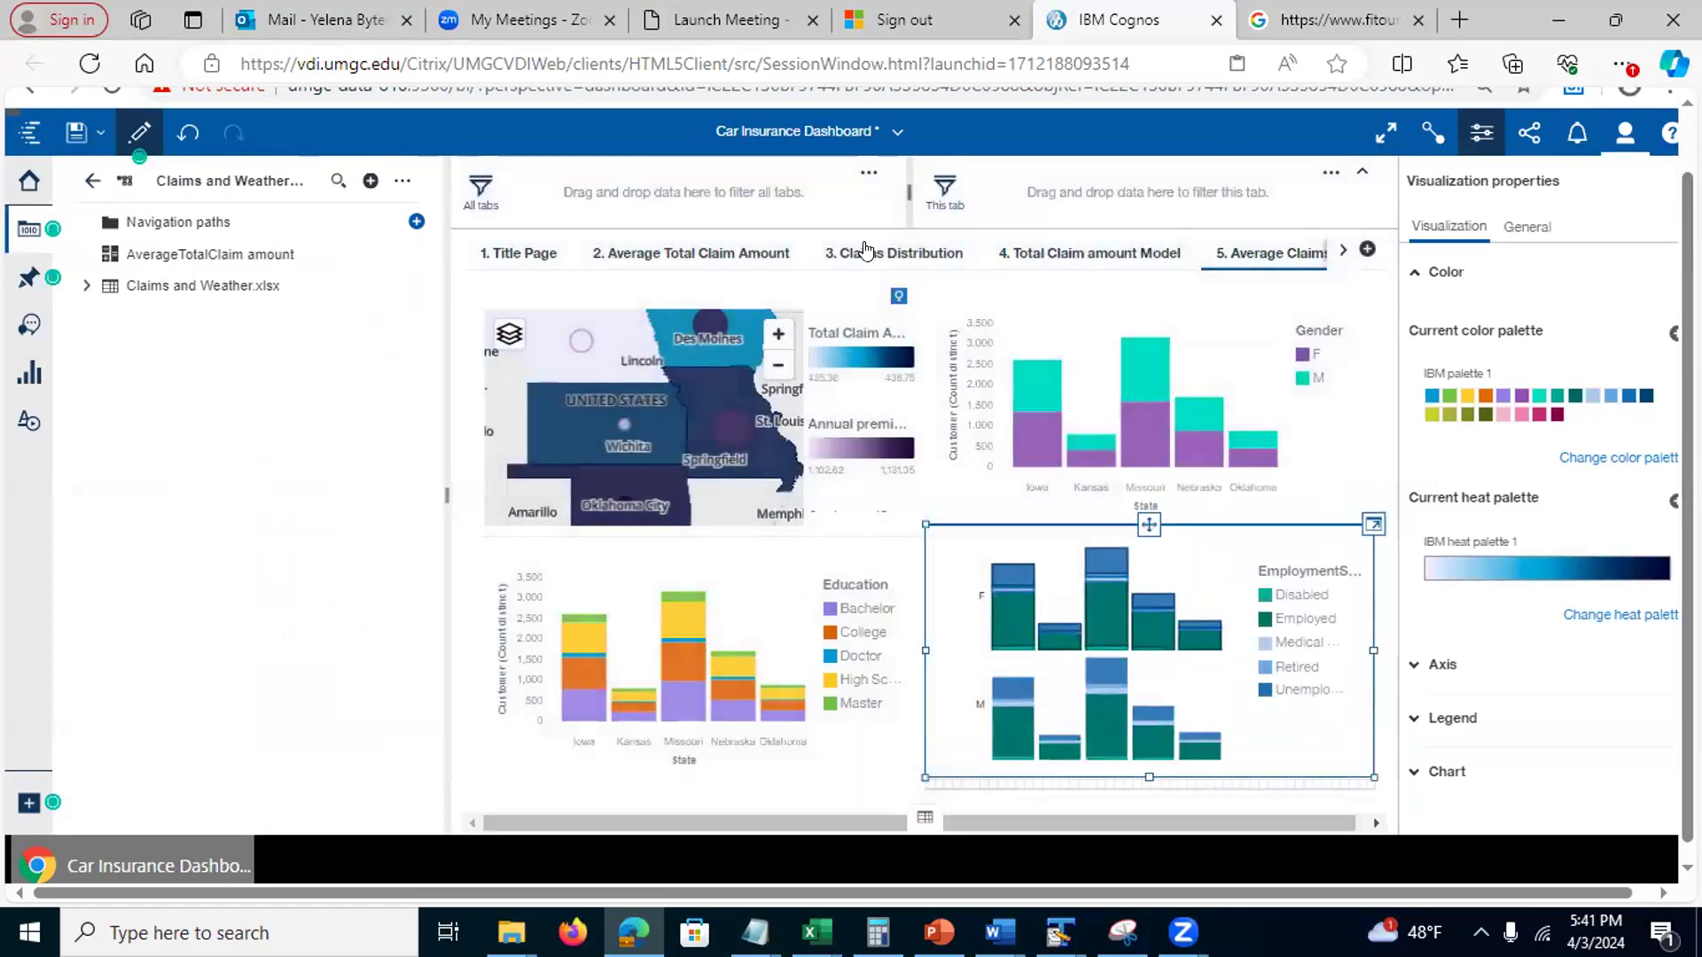
click(29, 230)
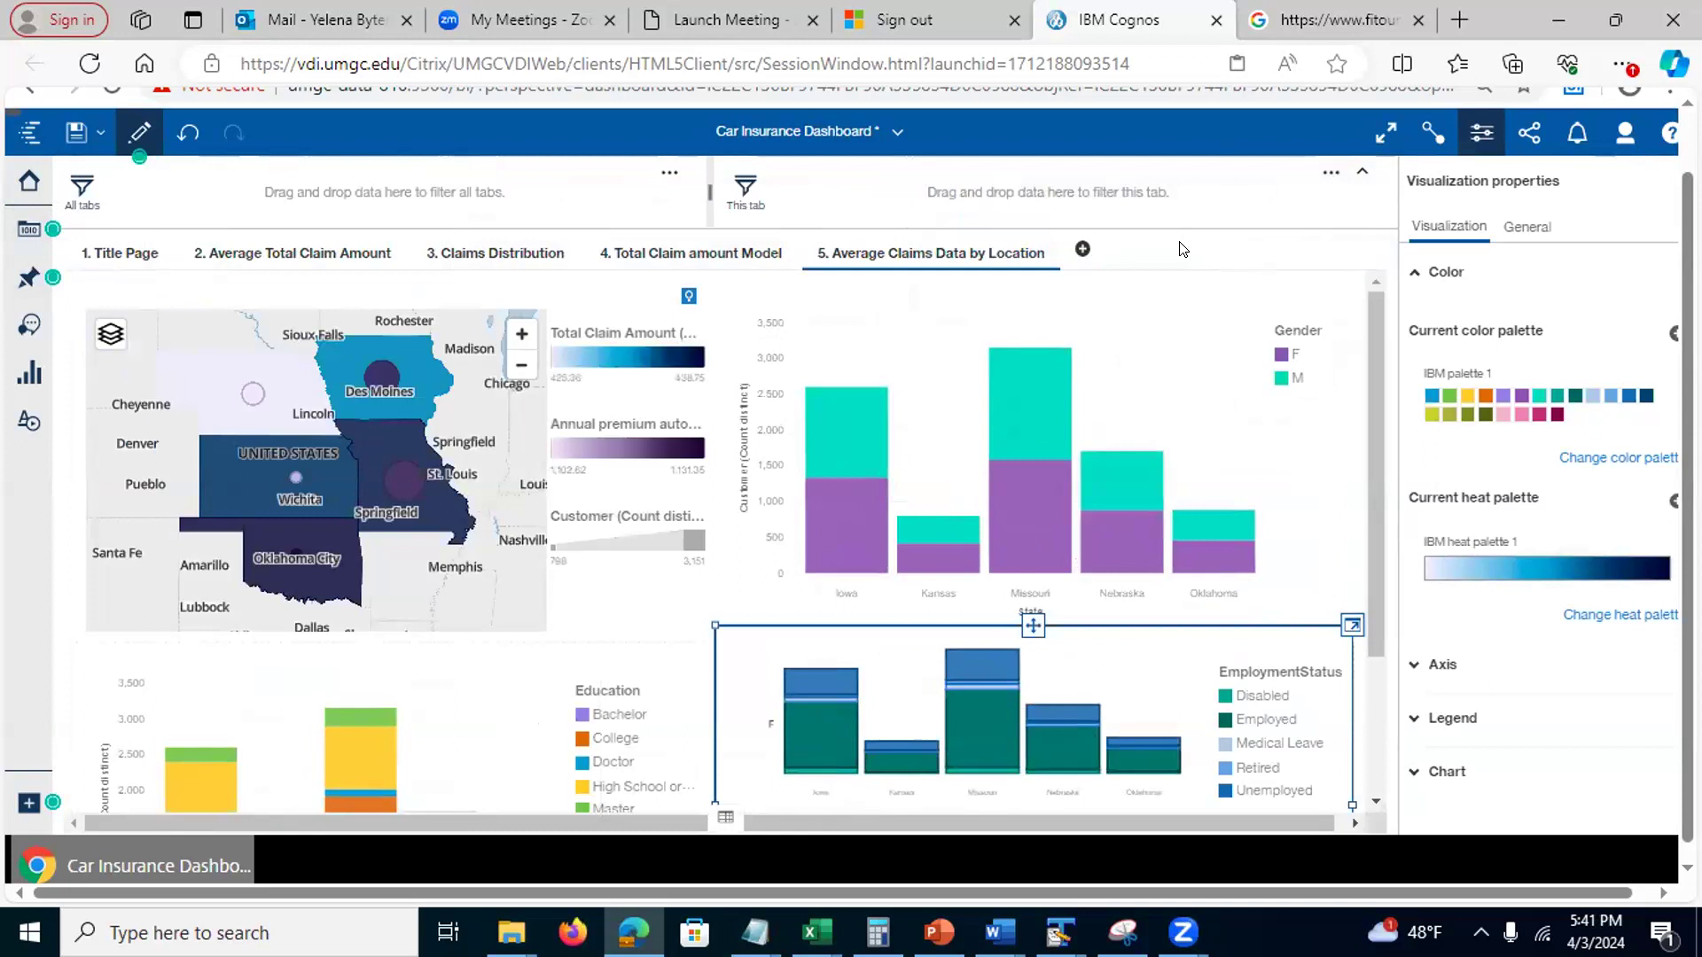
Look over the Title Page, then show the Average Total Claim Amount tab's line charts by Policy and Claim Reason
click(98, 254)
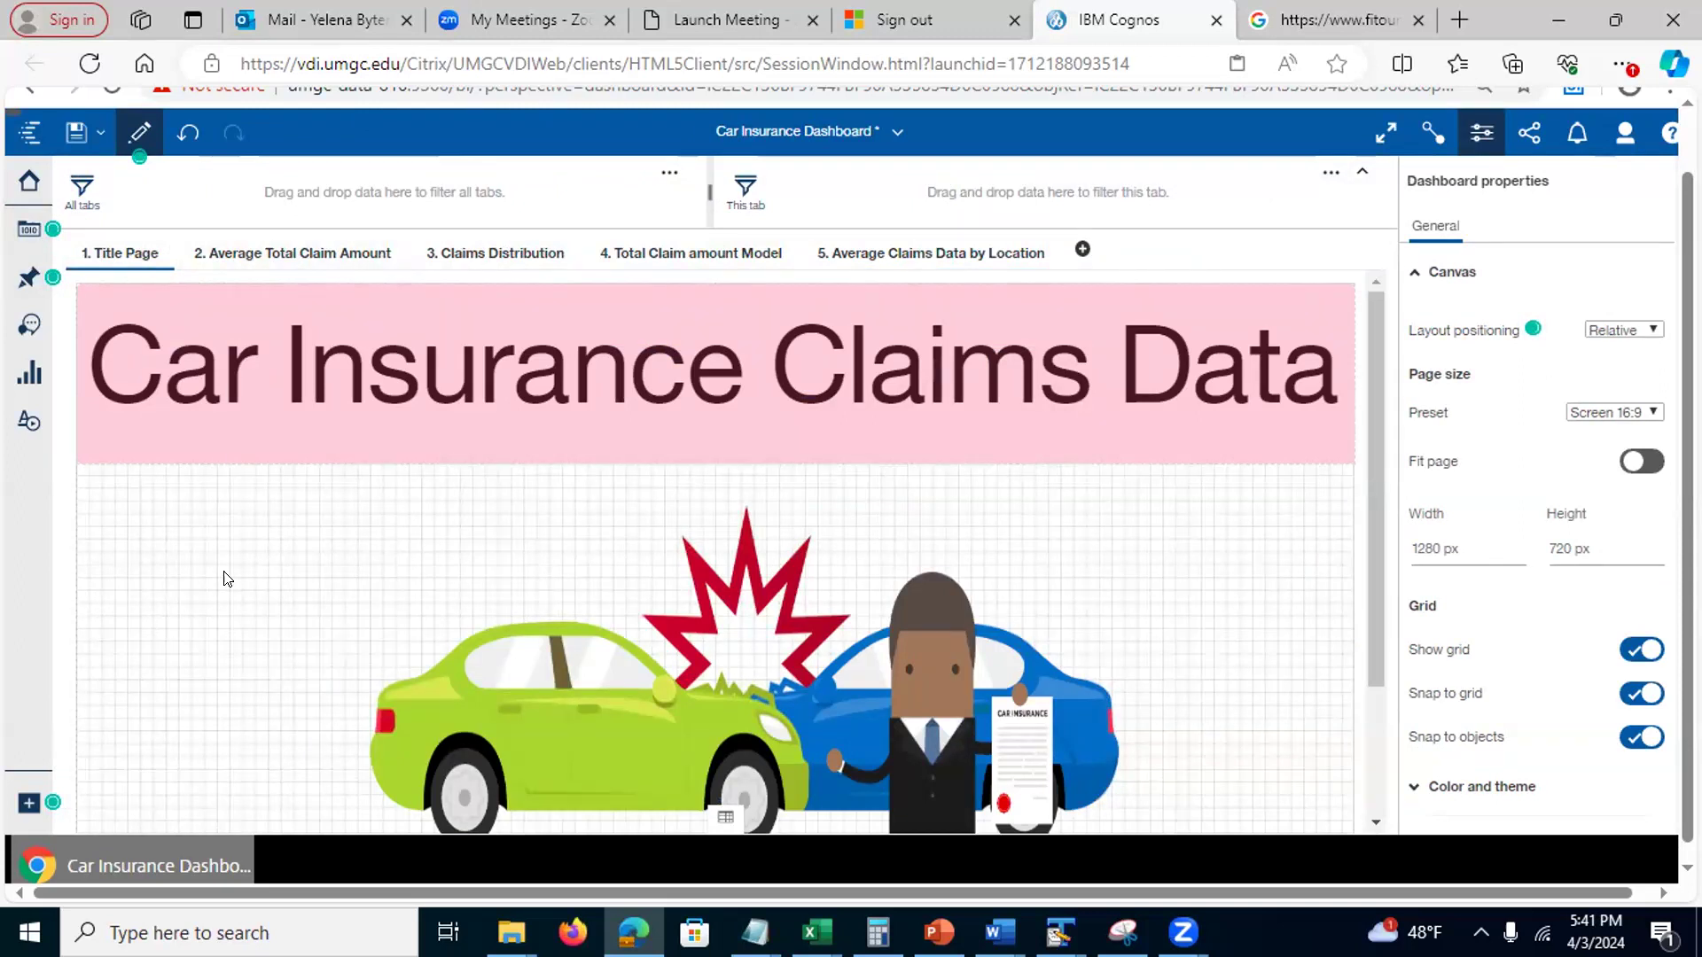
click(274, 253)
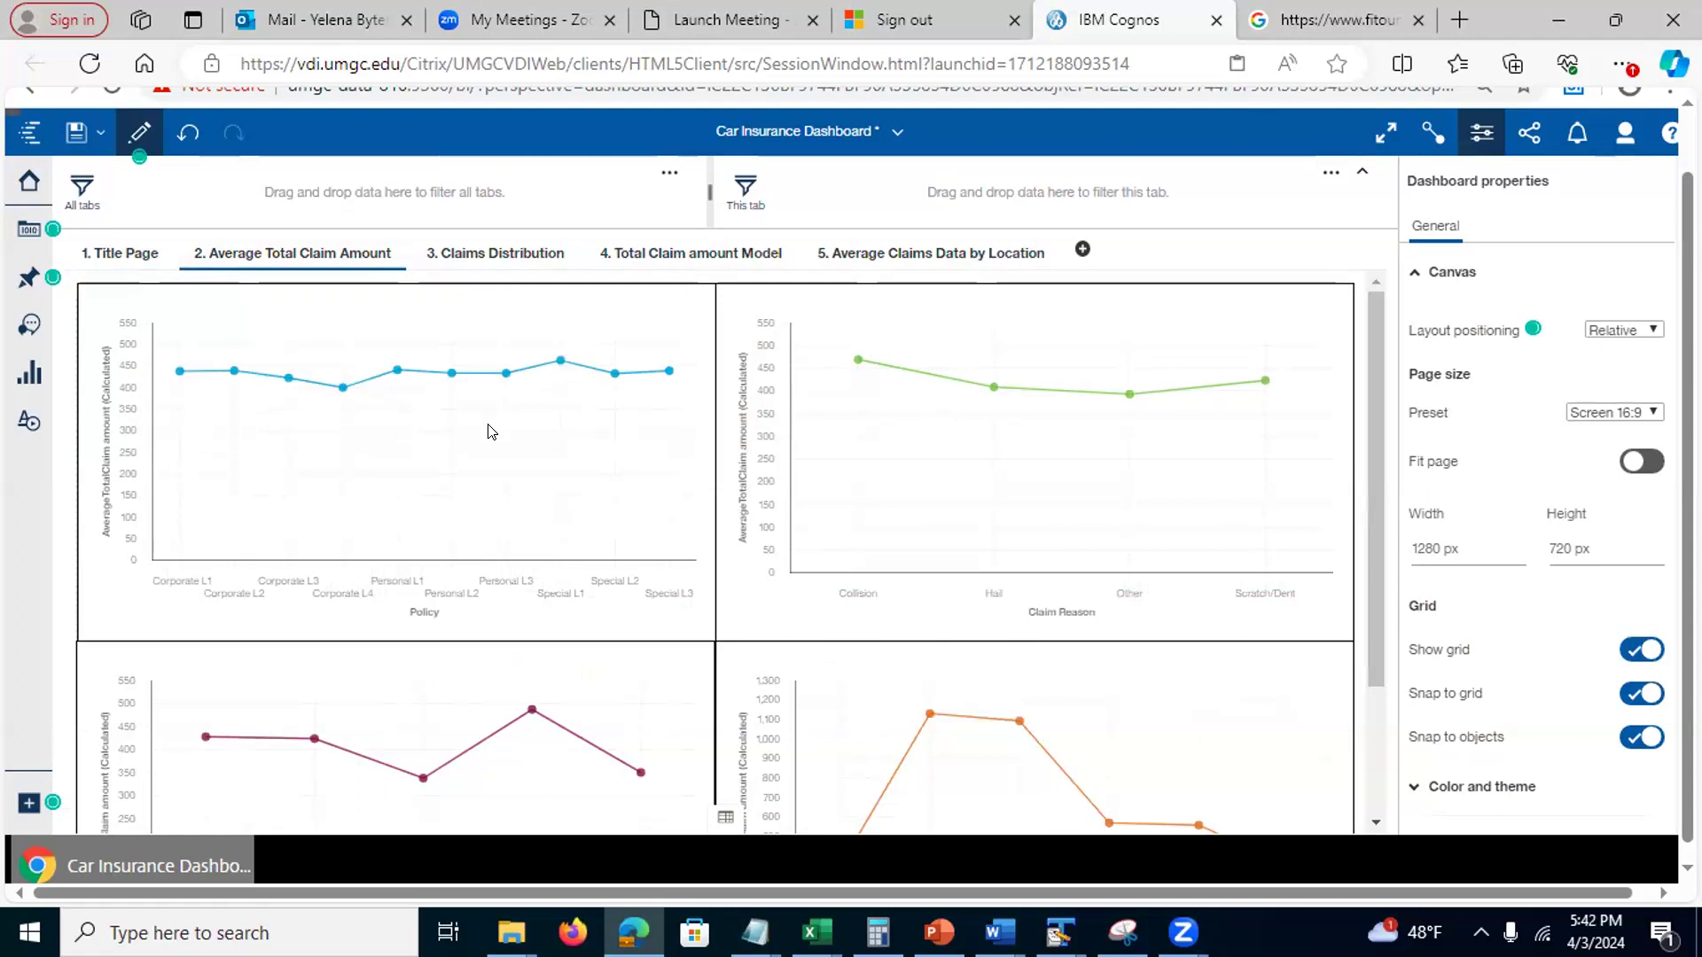
Undo the last dashboard change, check the PowerPoint notes, and return to the Title Page
click(187, 134)
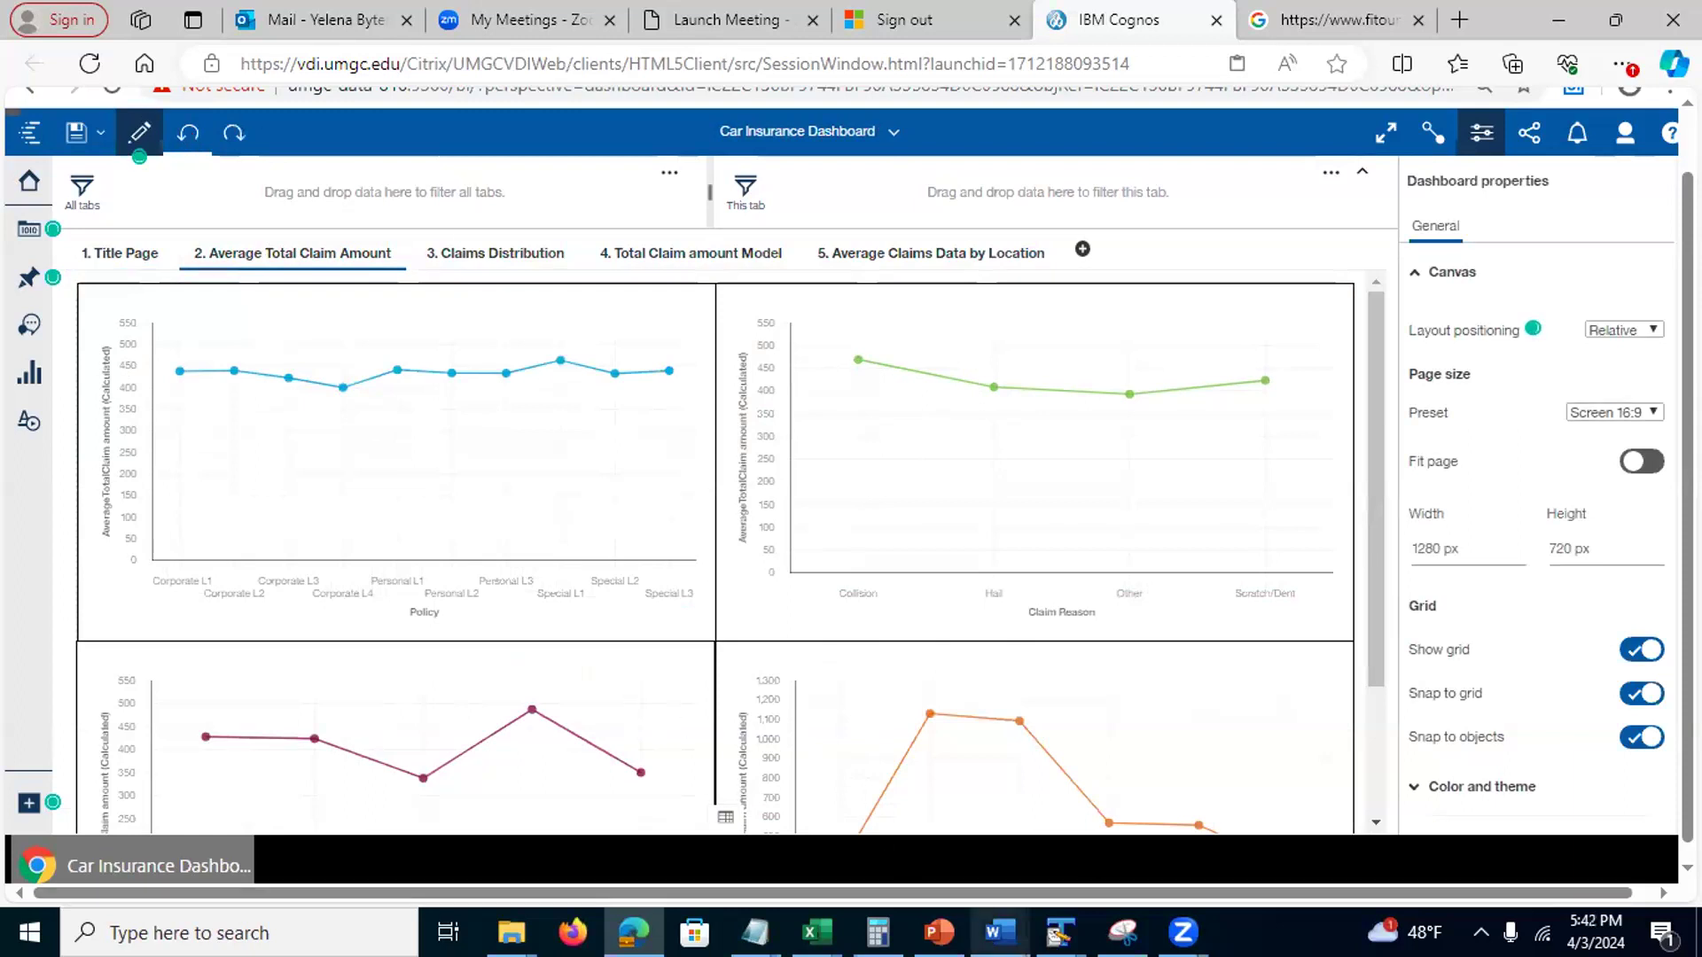
mouse_move(939, 932)
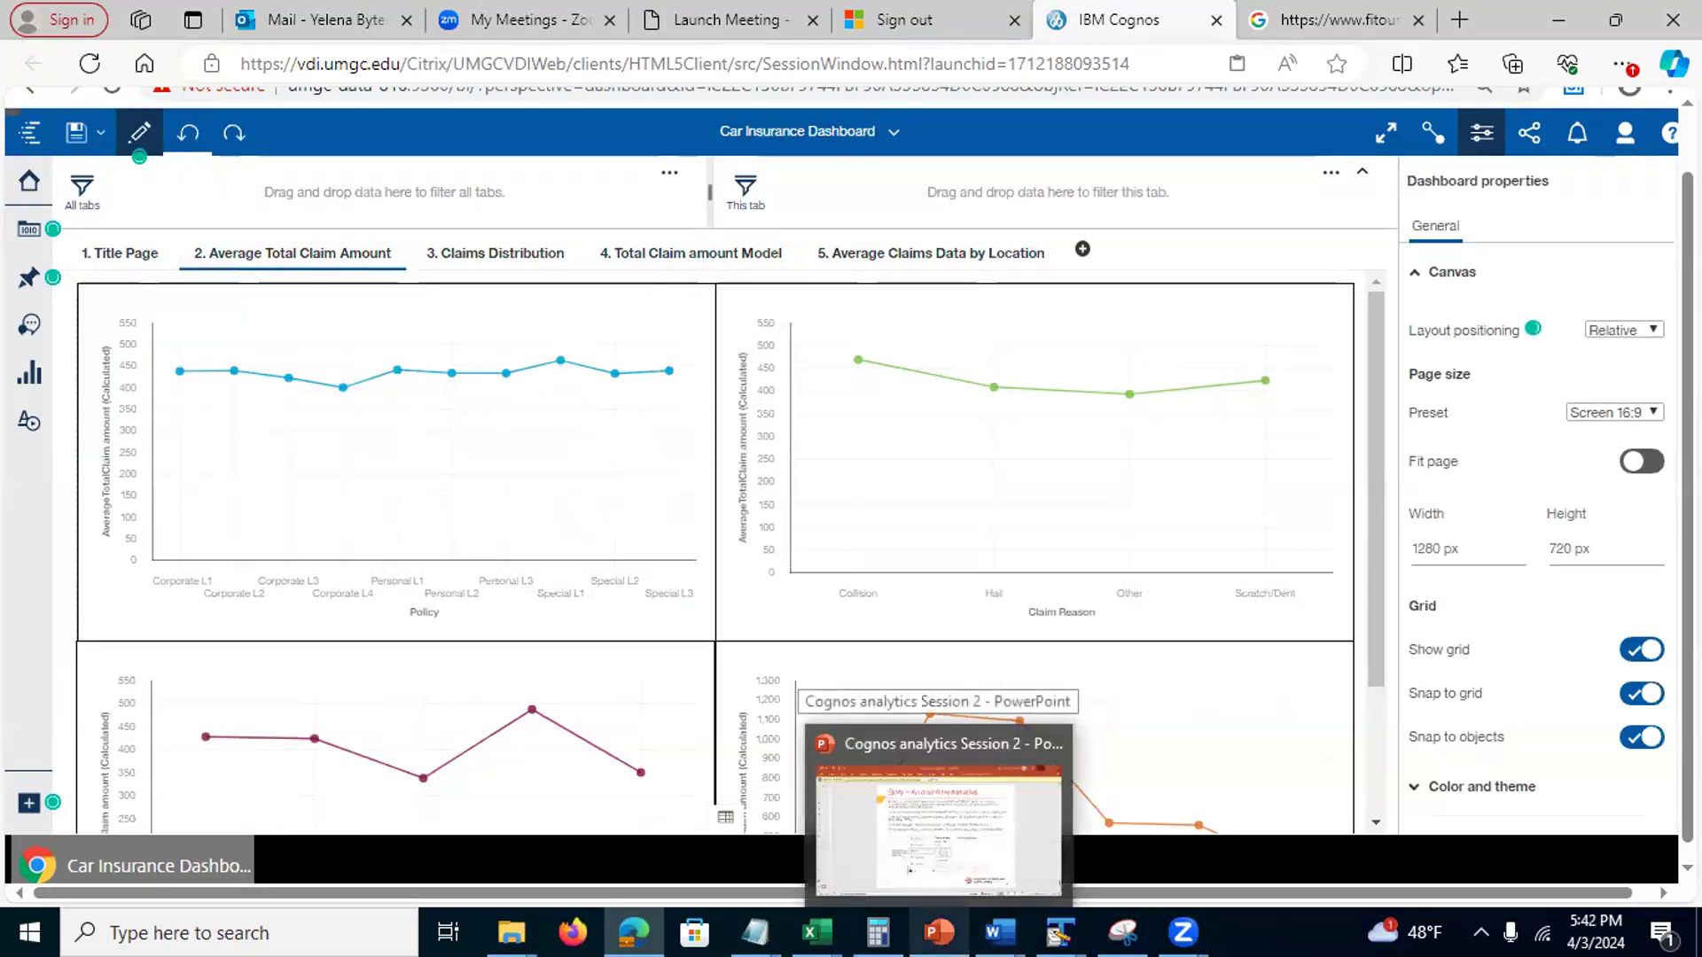
click(938, 829)
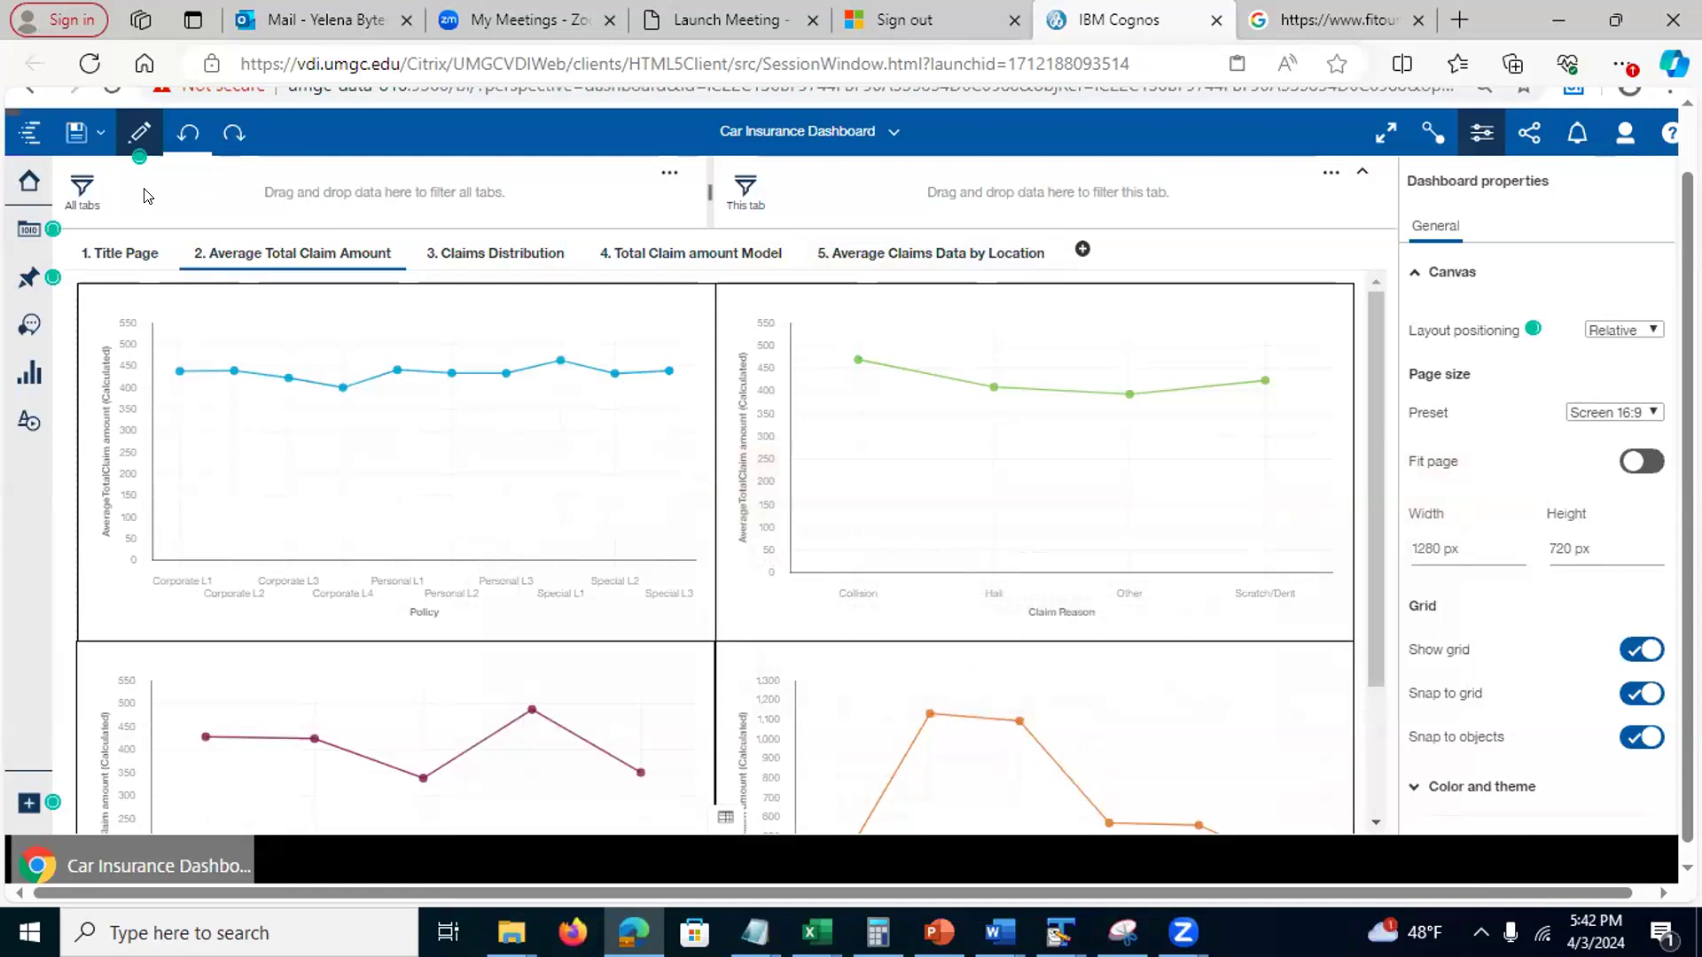
click(107, 237)
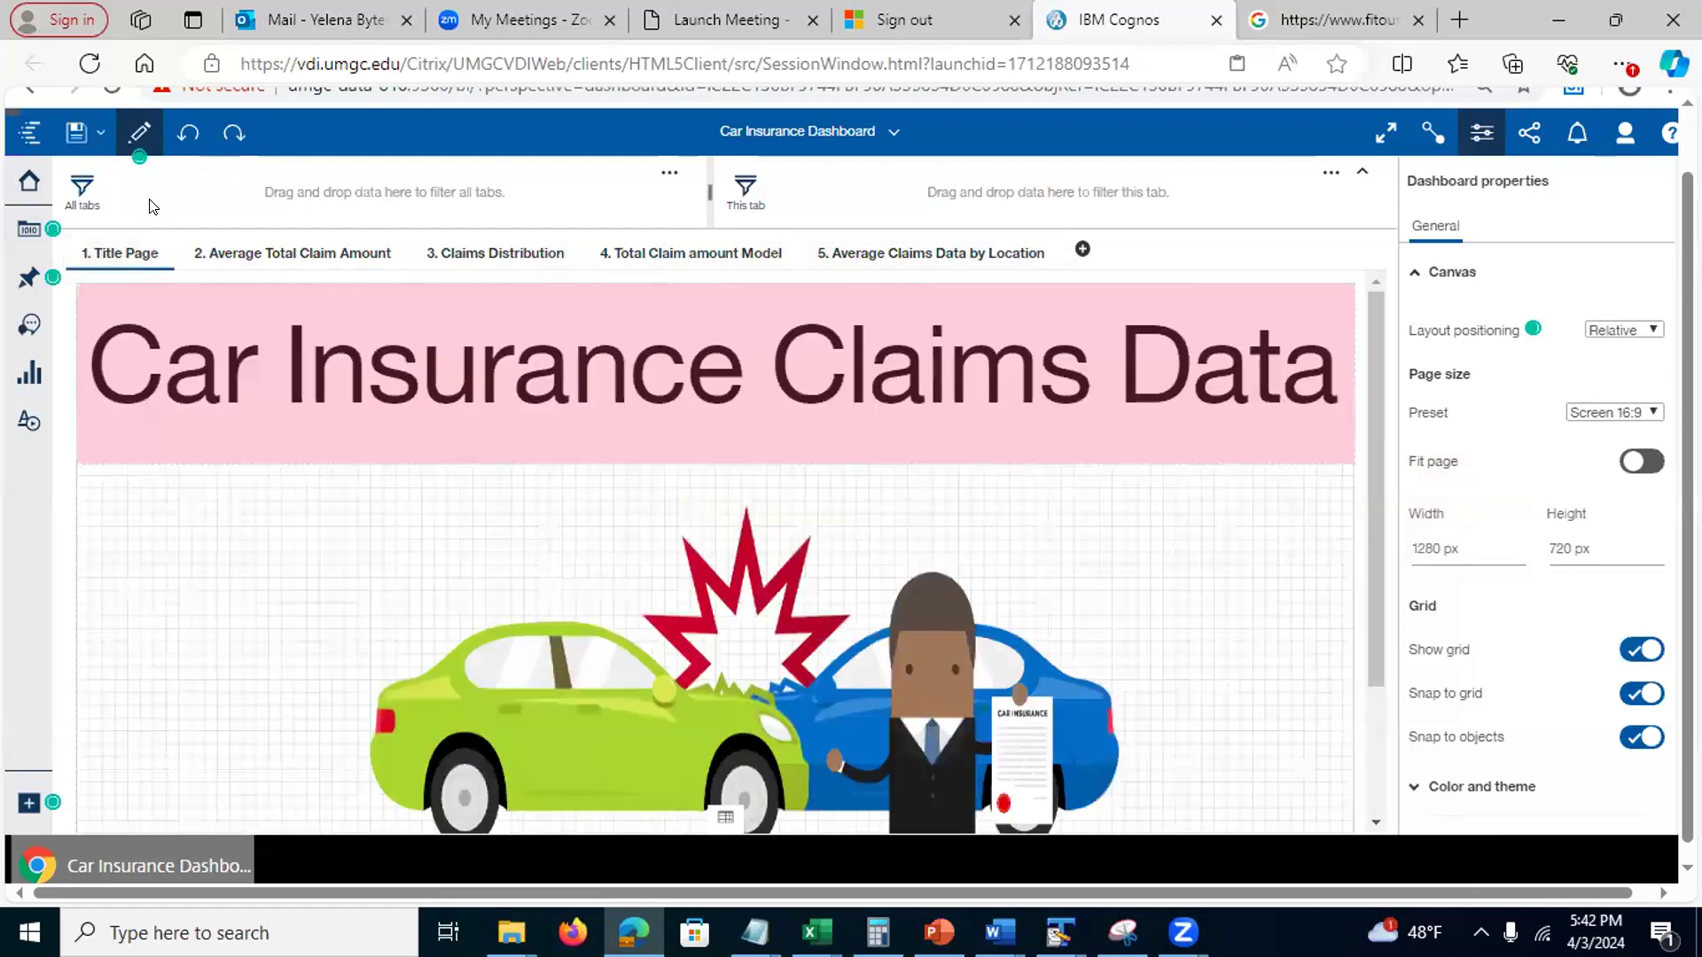
Save the dashboard as a Slideshow-template story named 'Story: Car Insurance Dashboard' in My content
click(98, 133)
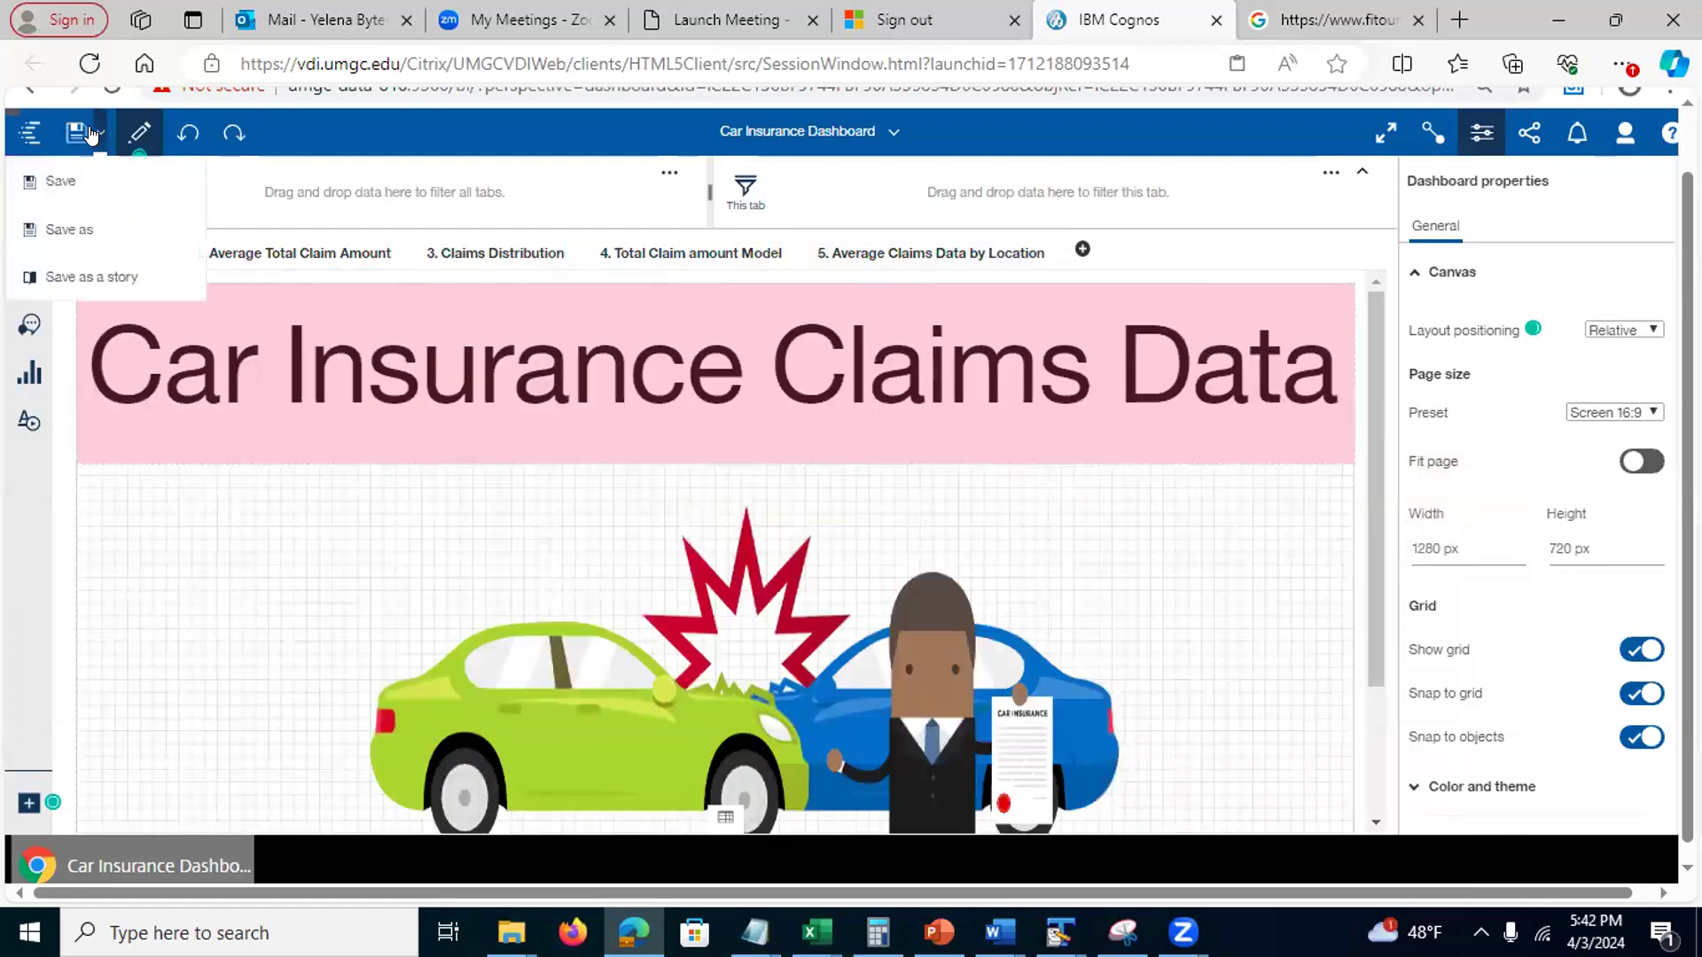
click(66, 278)
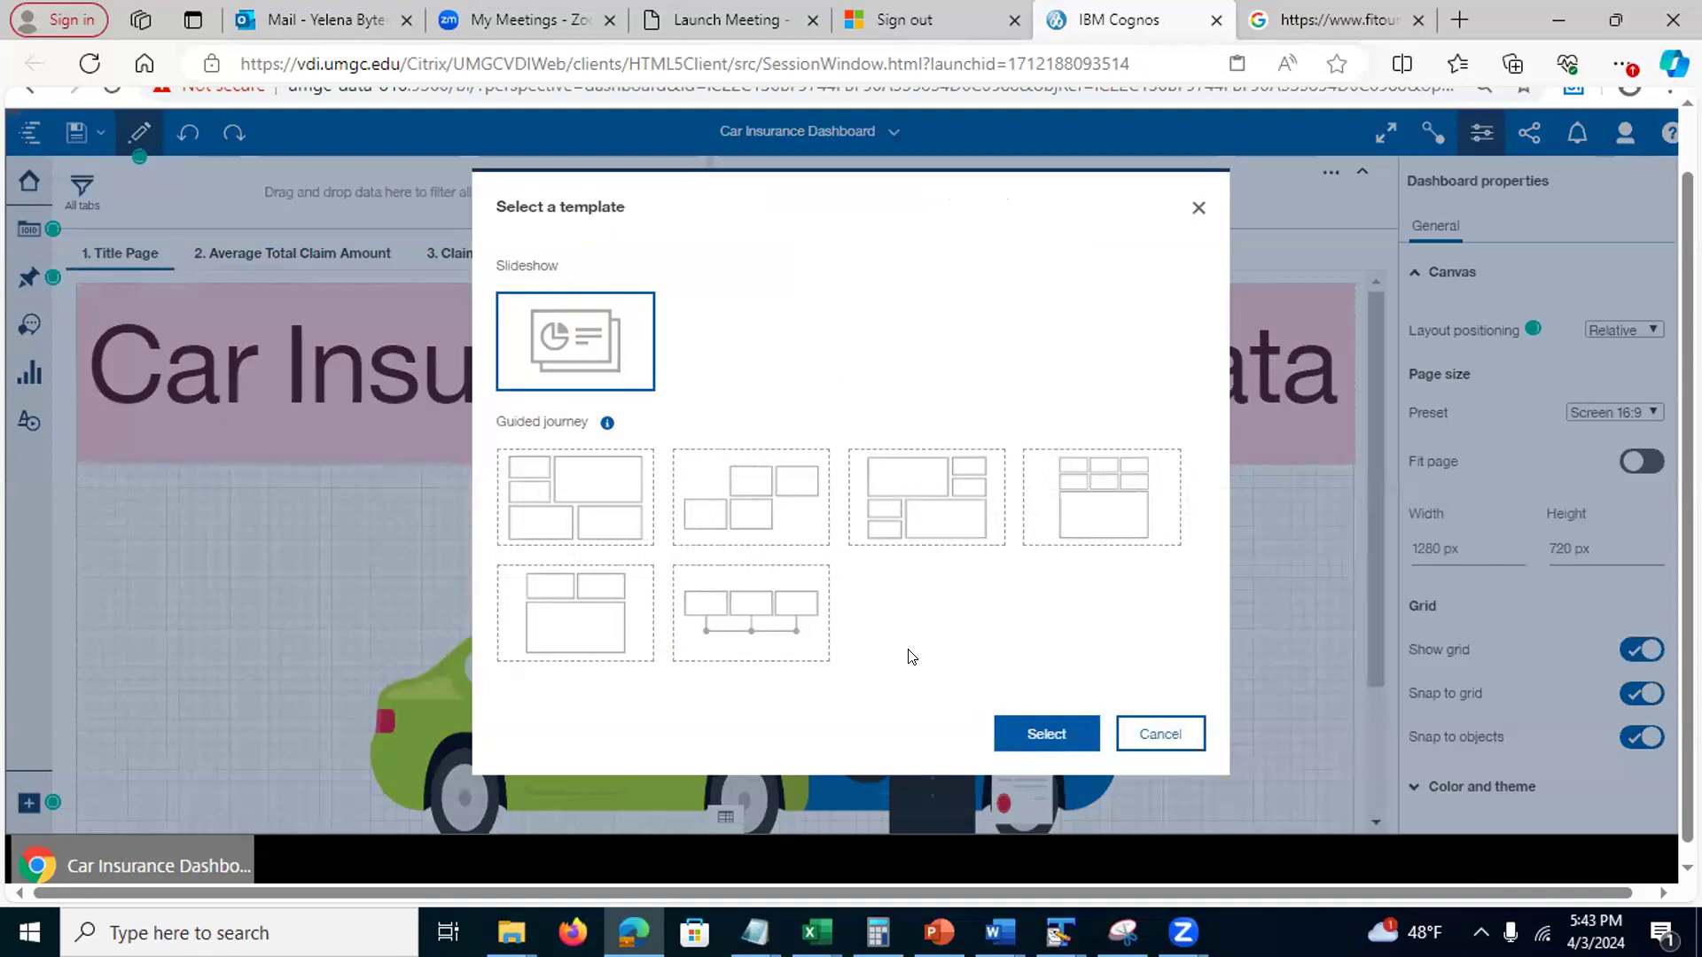
click(1035, 732)
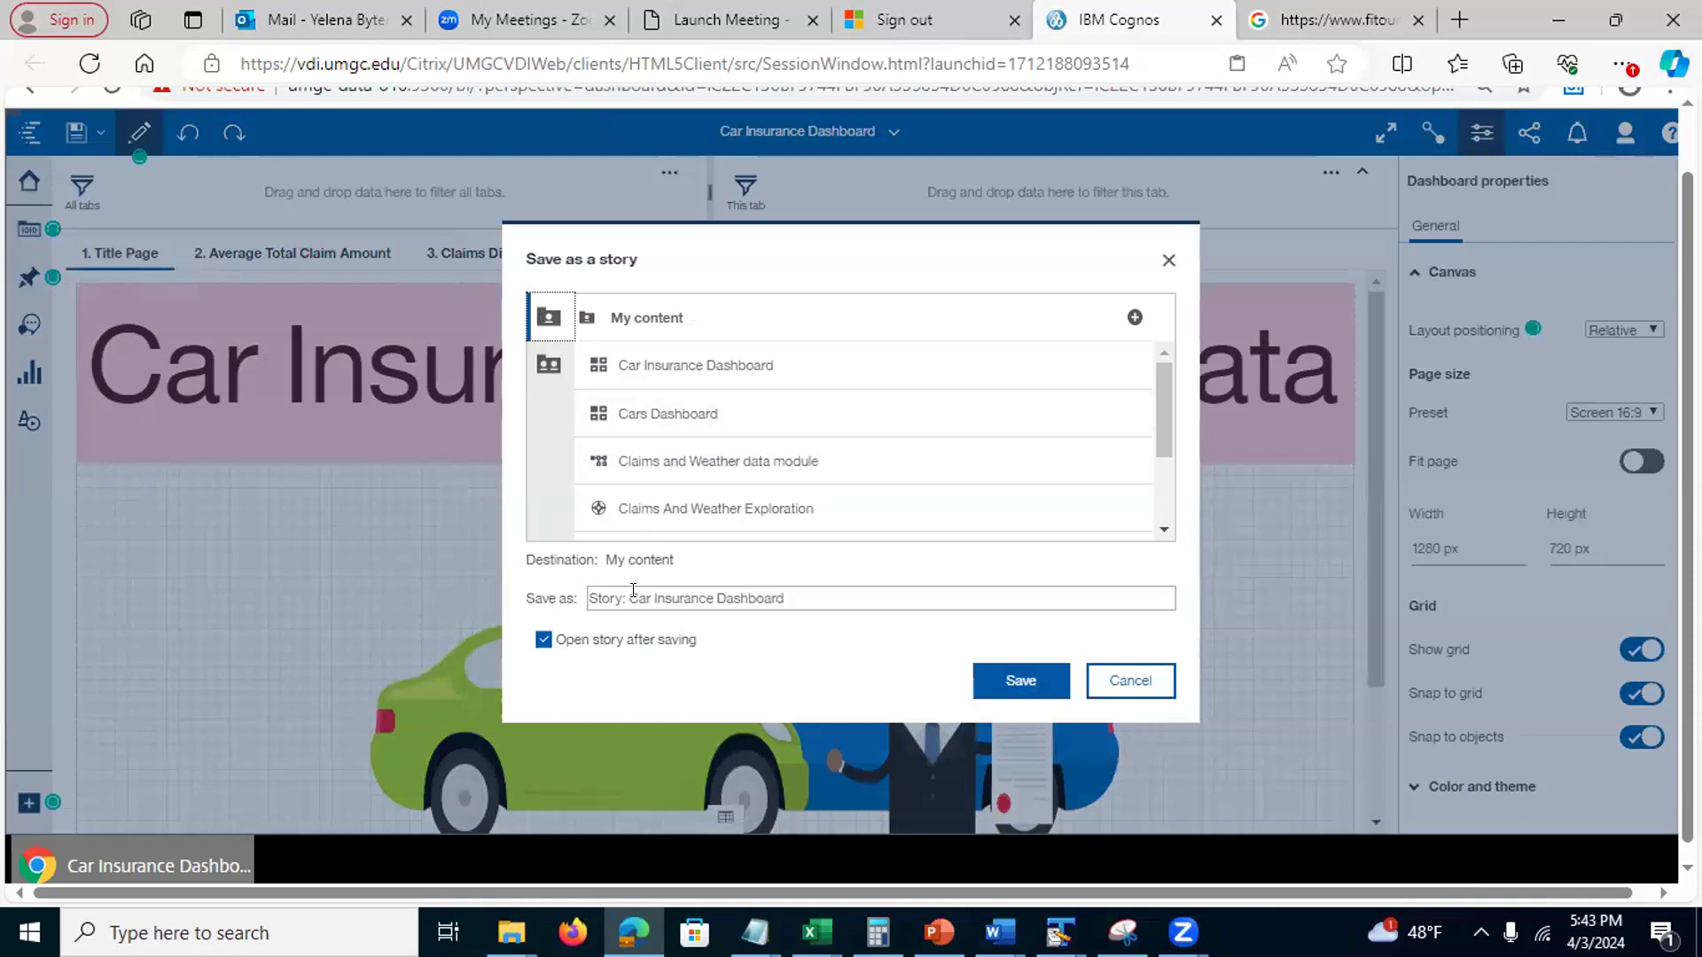
drag(629, 597, 838, 612)
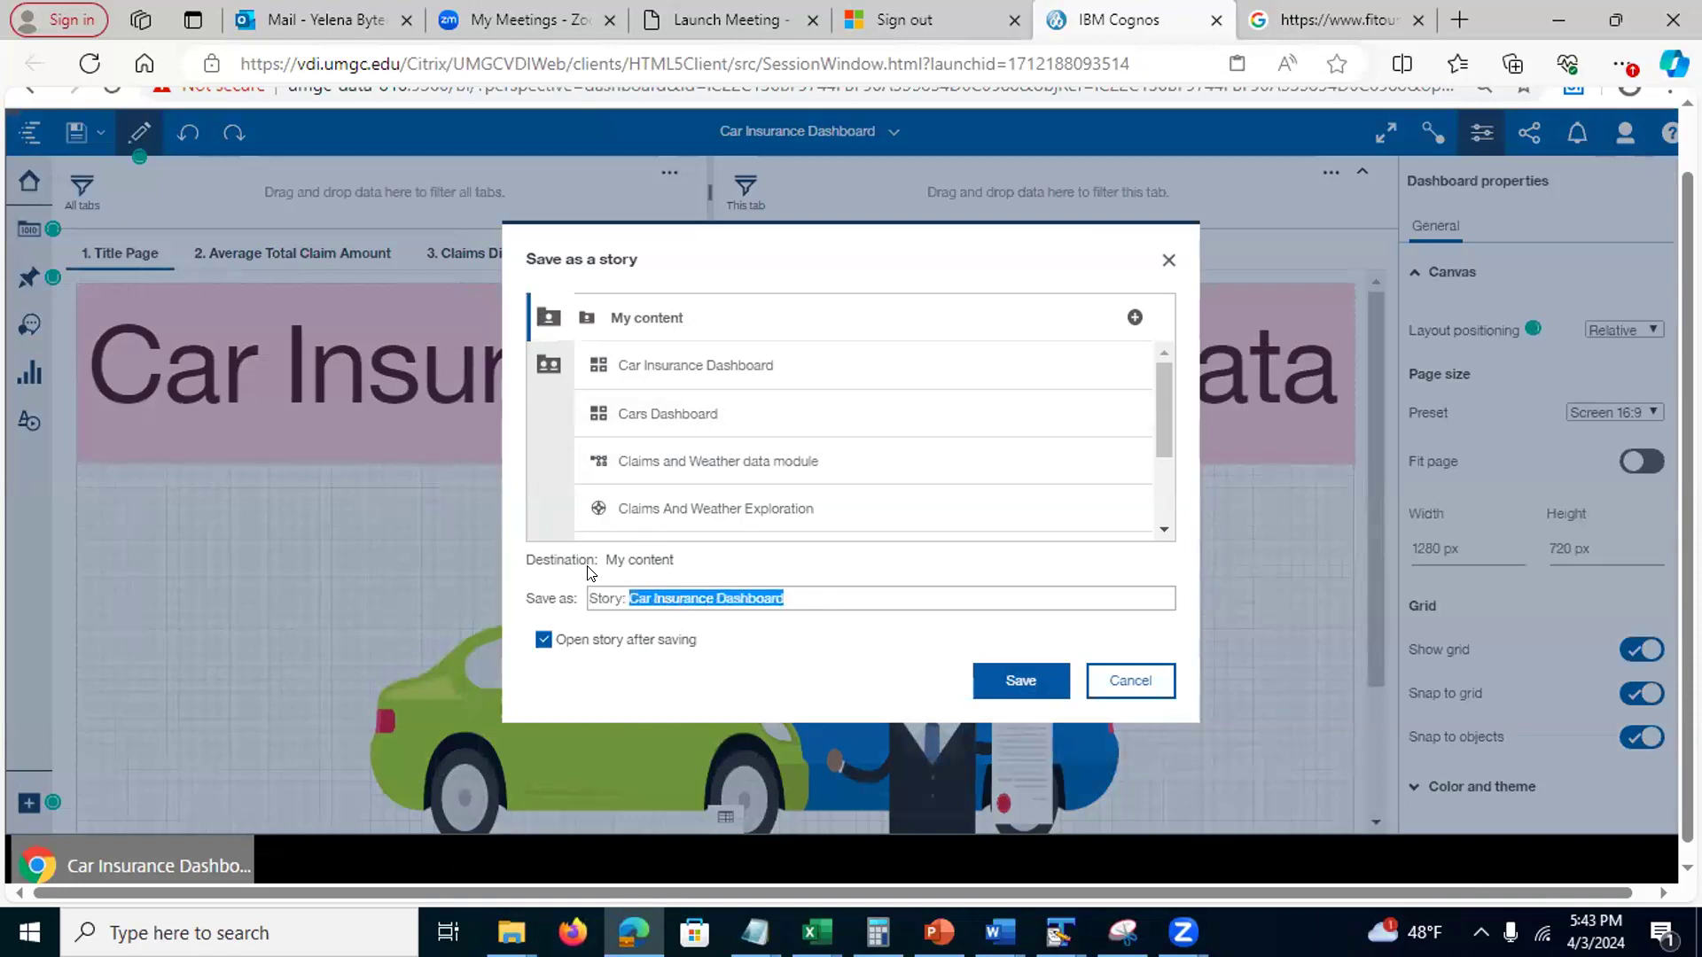
click(617, 587)
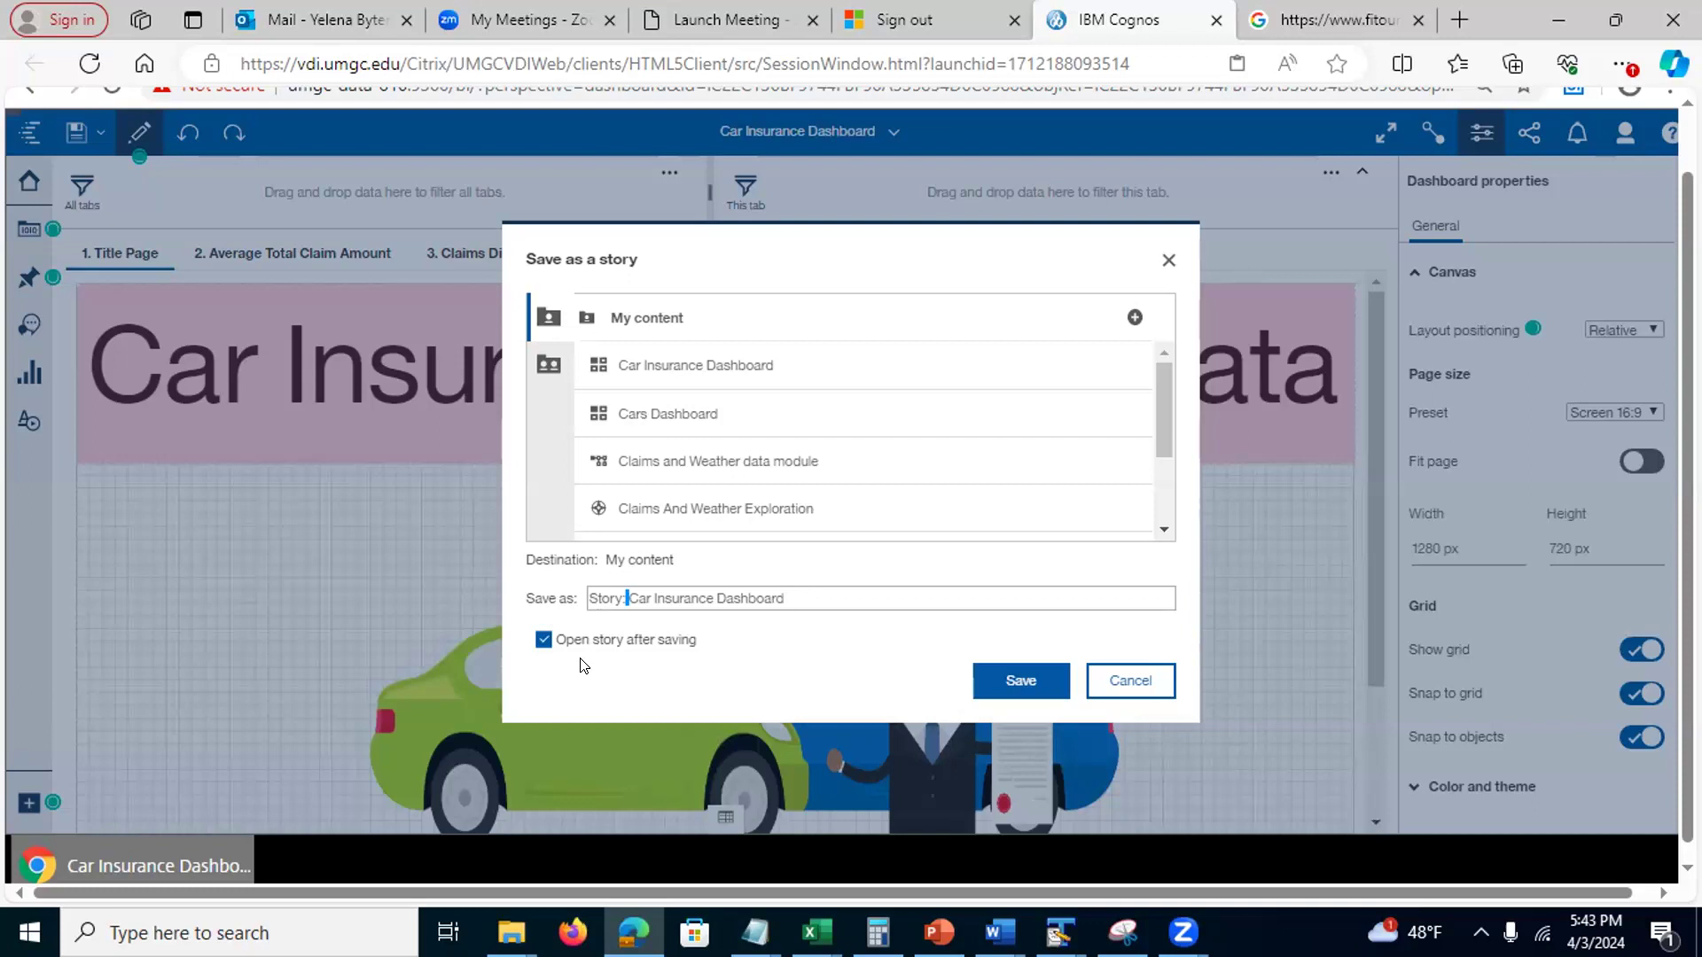
click(1011, 682)
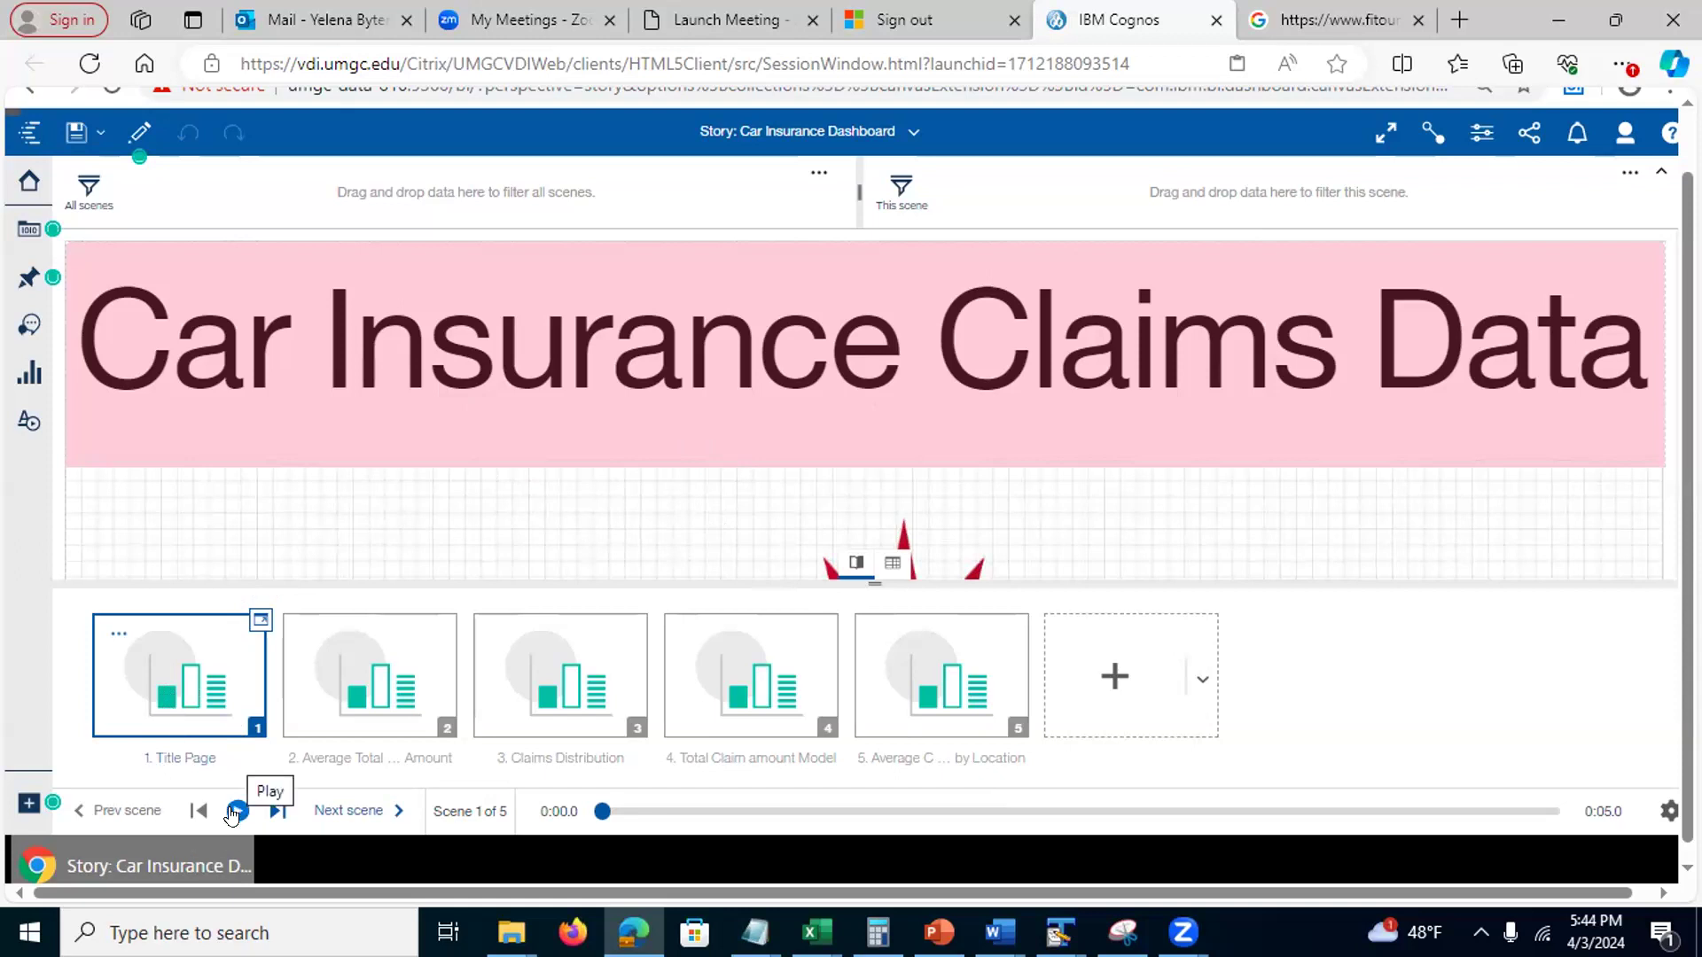
Preview the story and set playback to continue through all scenes
click(133, 134)
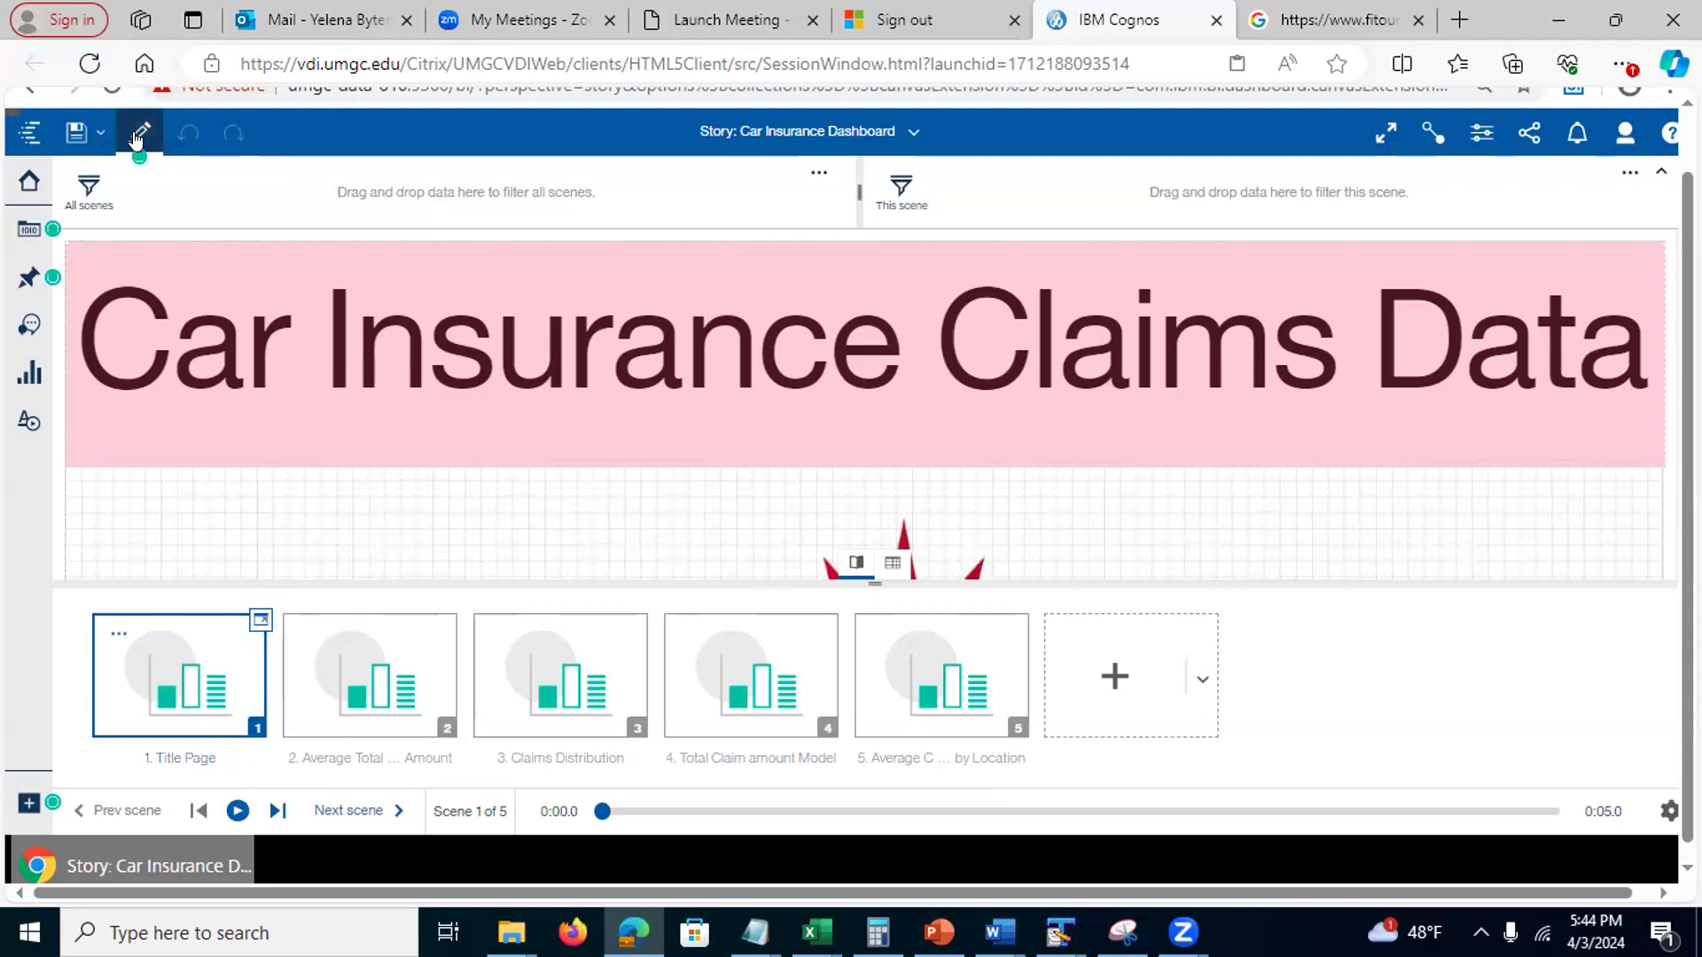
click(237, 811)
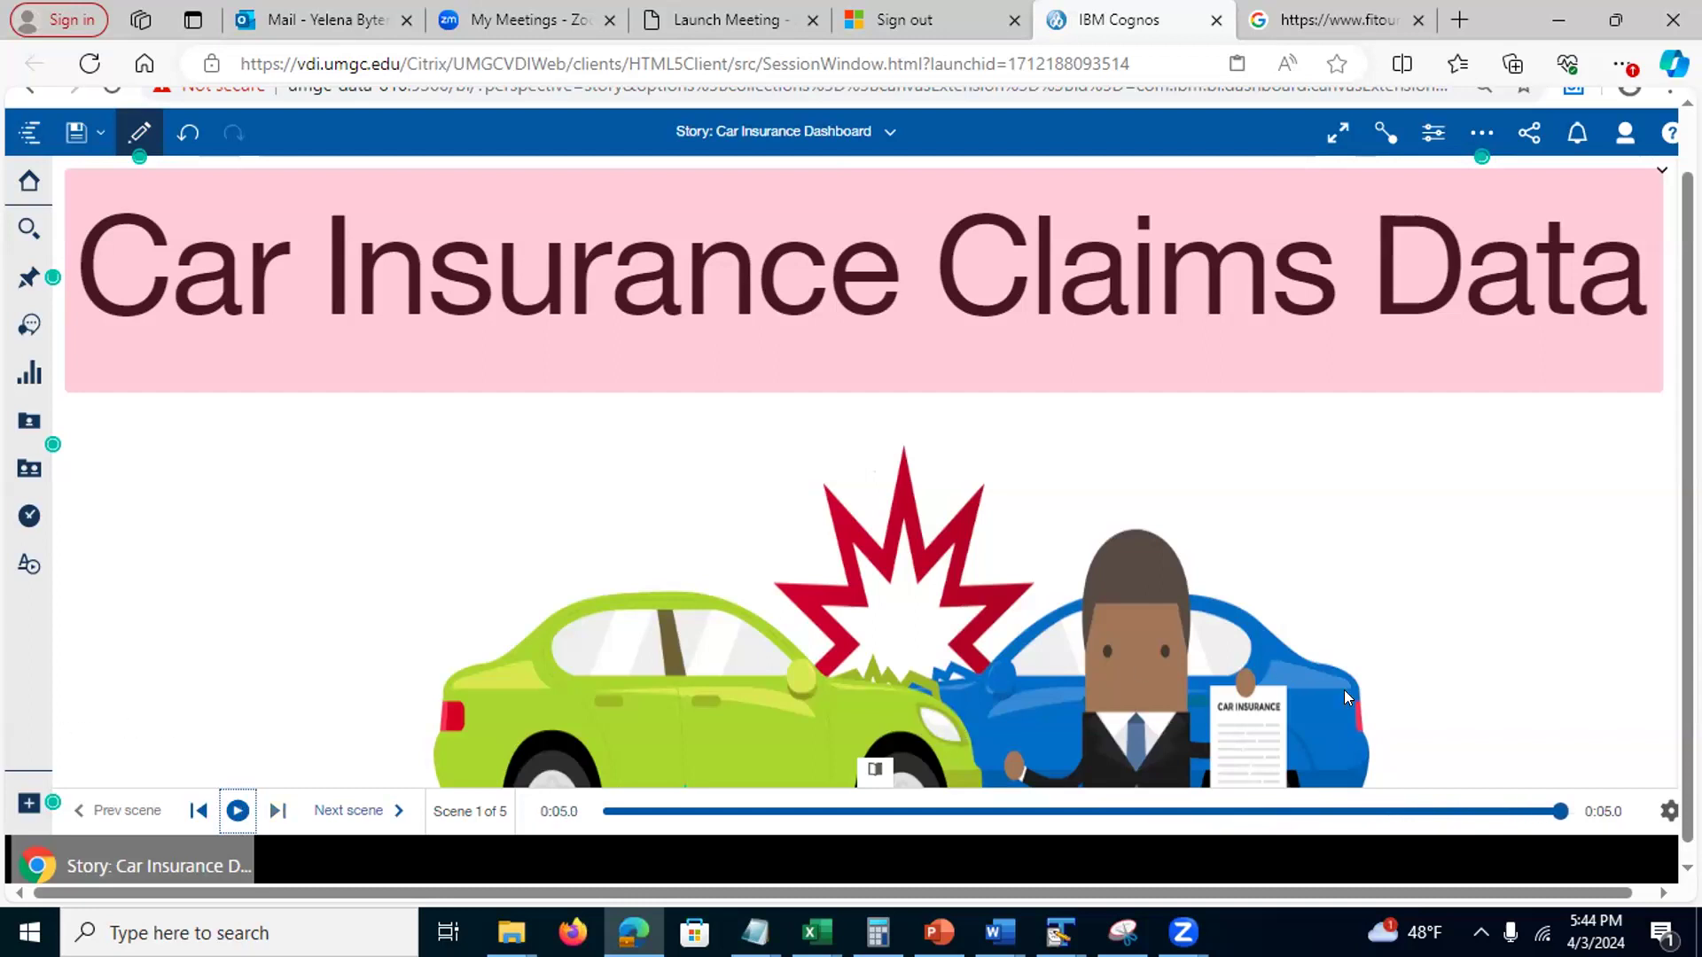
click(1654, 810)
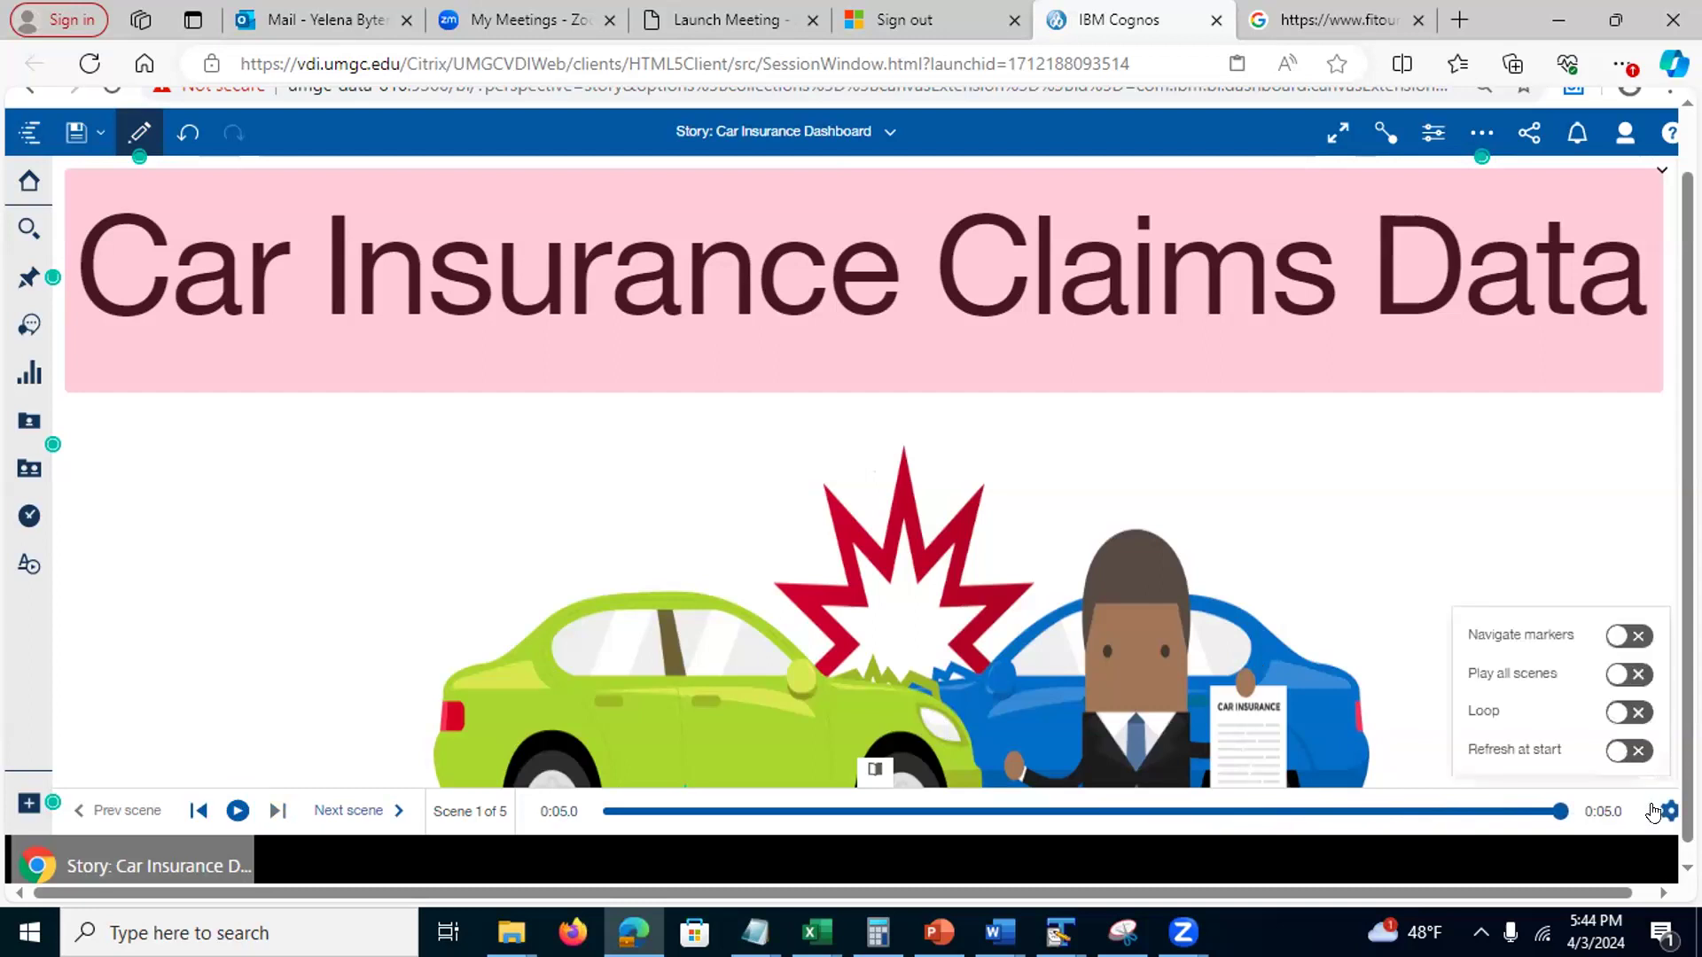
click(1625, 675)
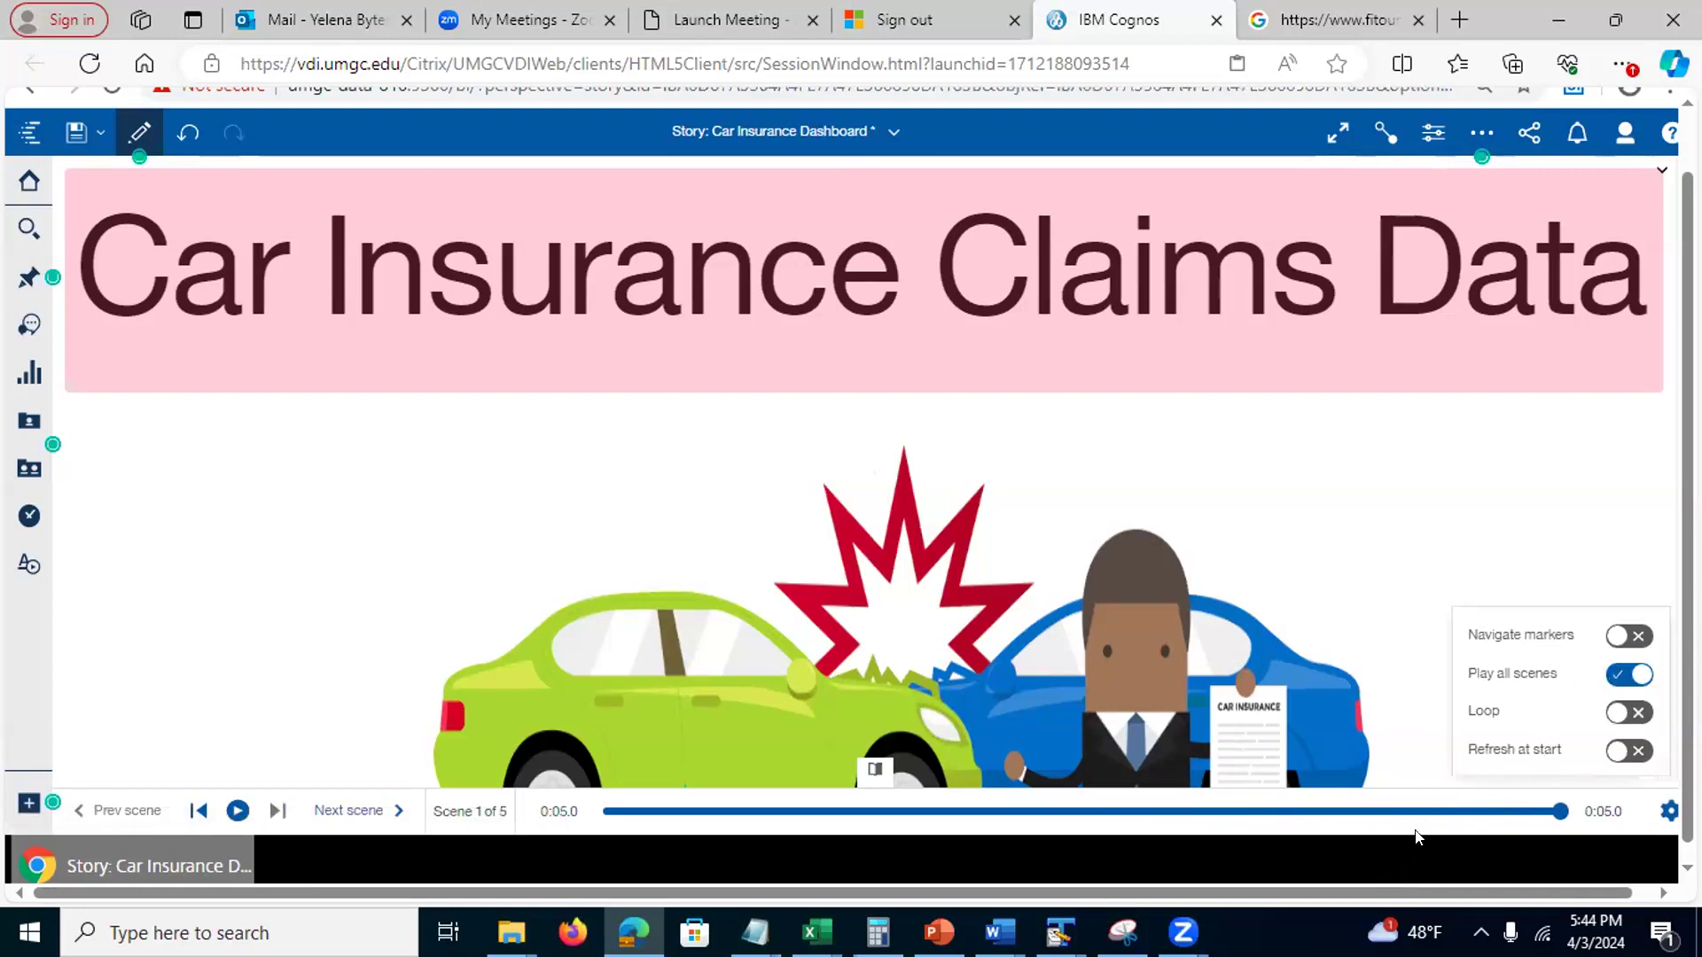
click(1165, 523)
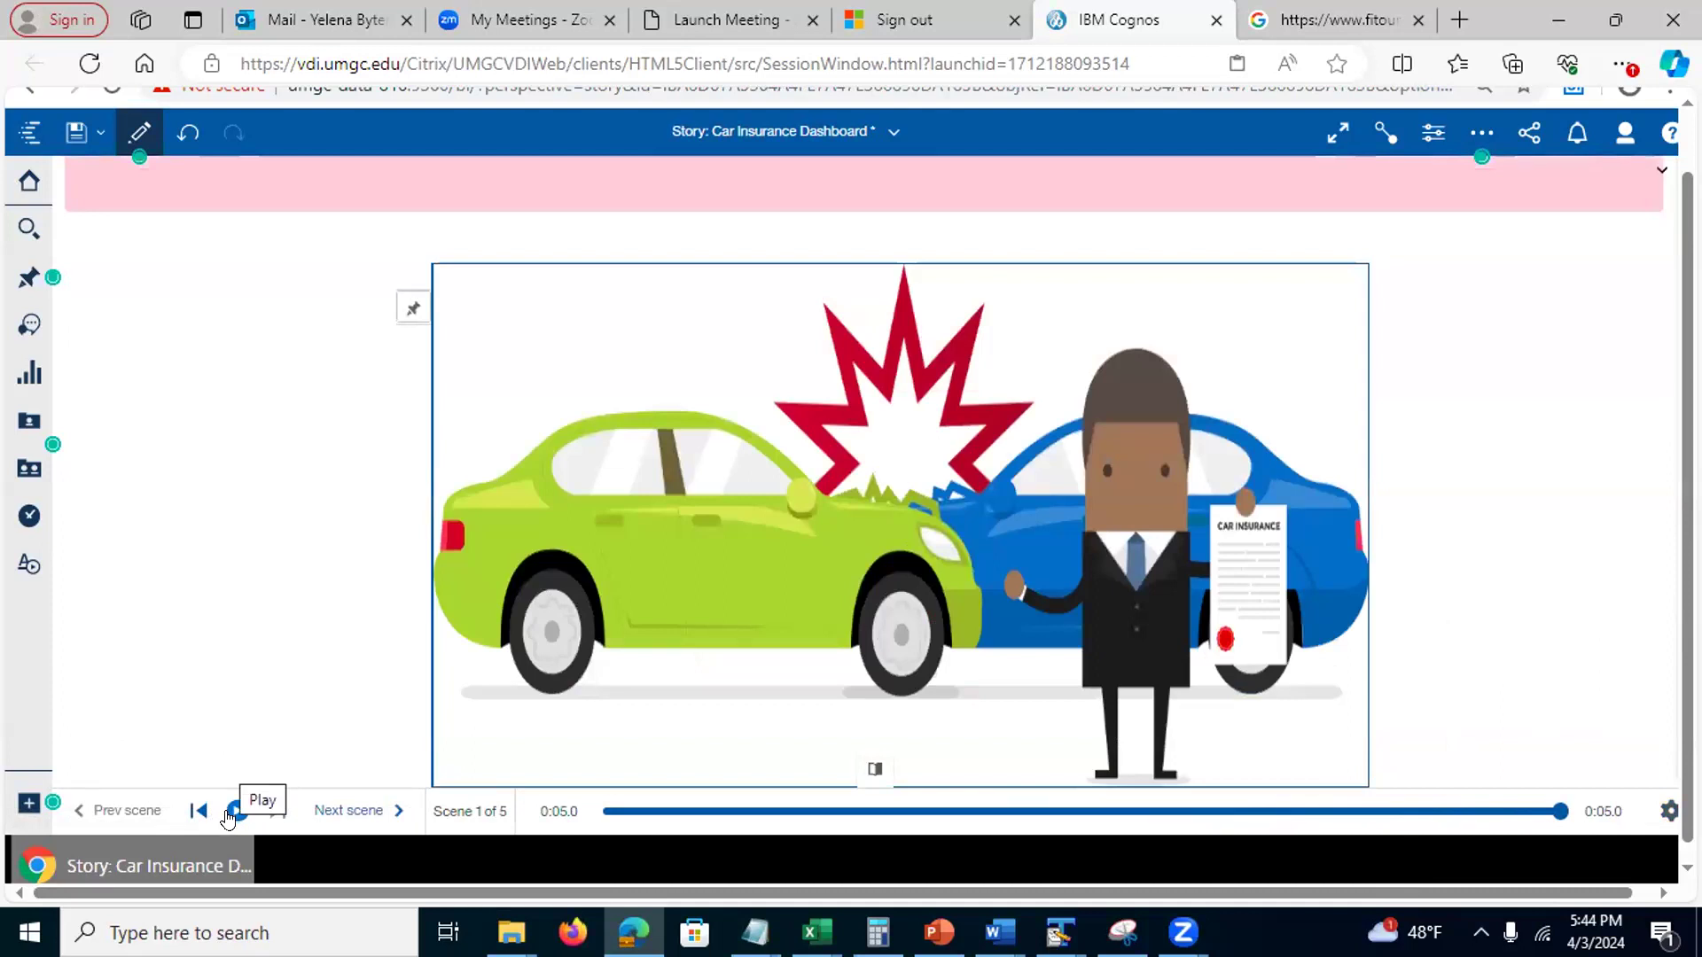
Replay the story through scene 5 to its end, then return to editing mode
click(232, 810)
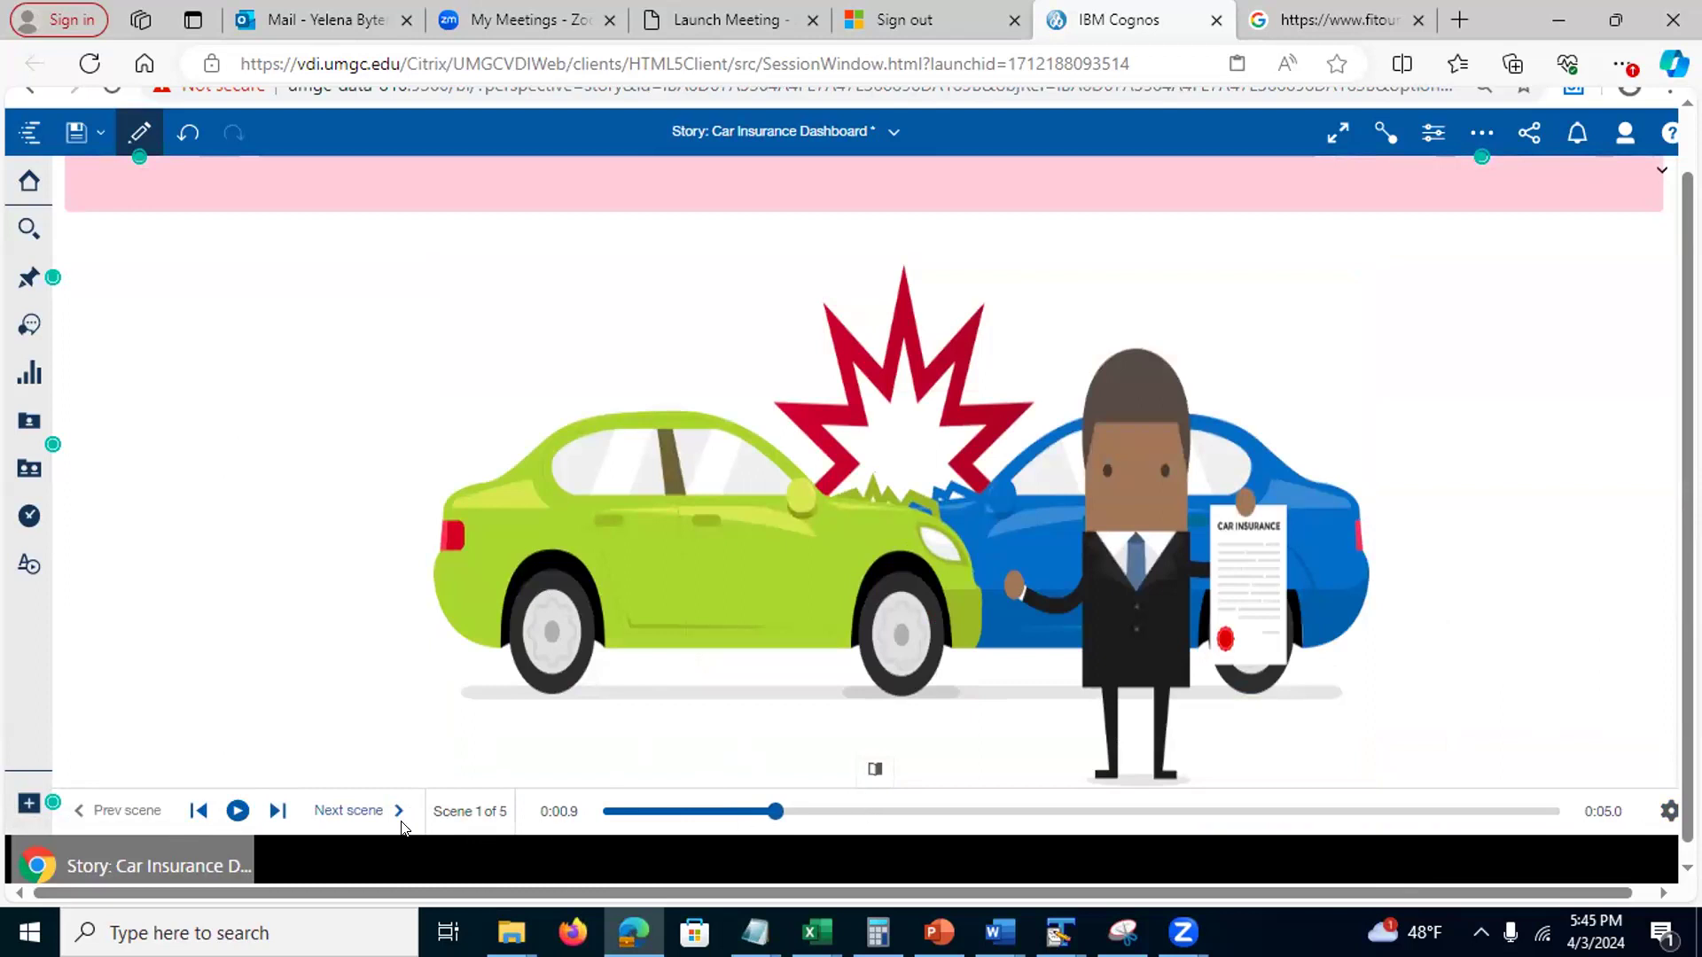
click(237, 811)
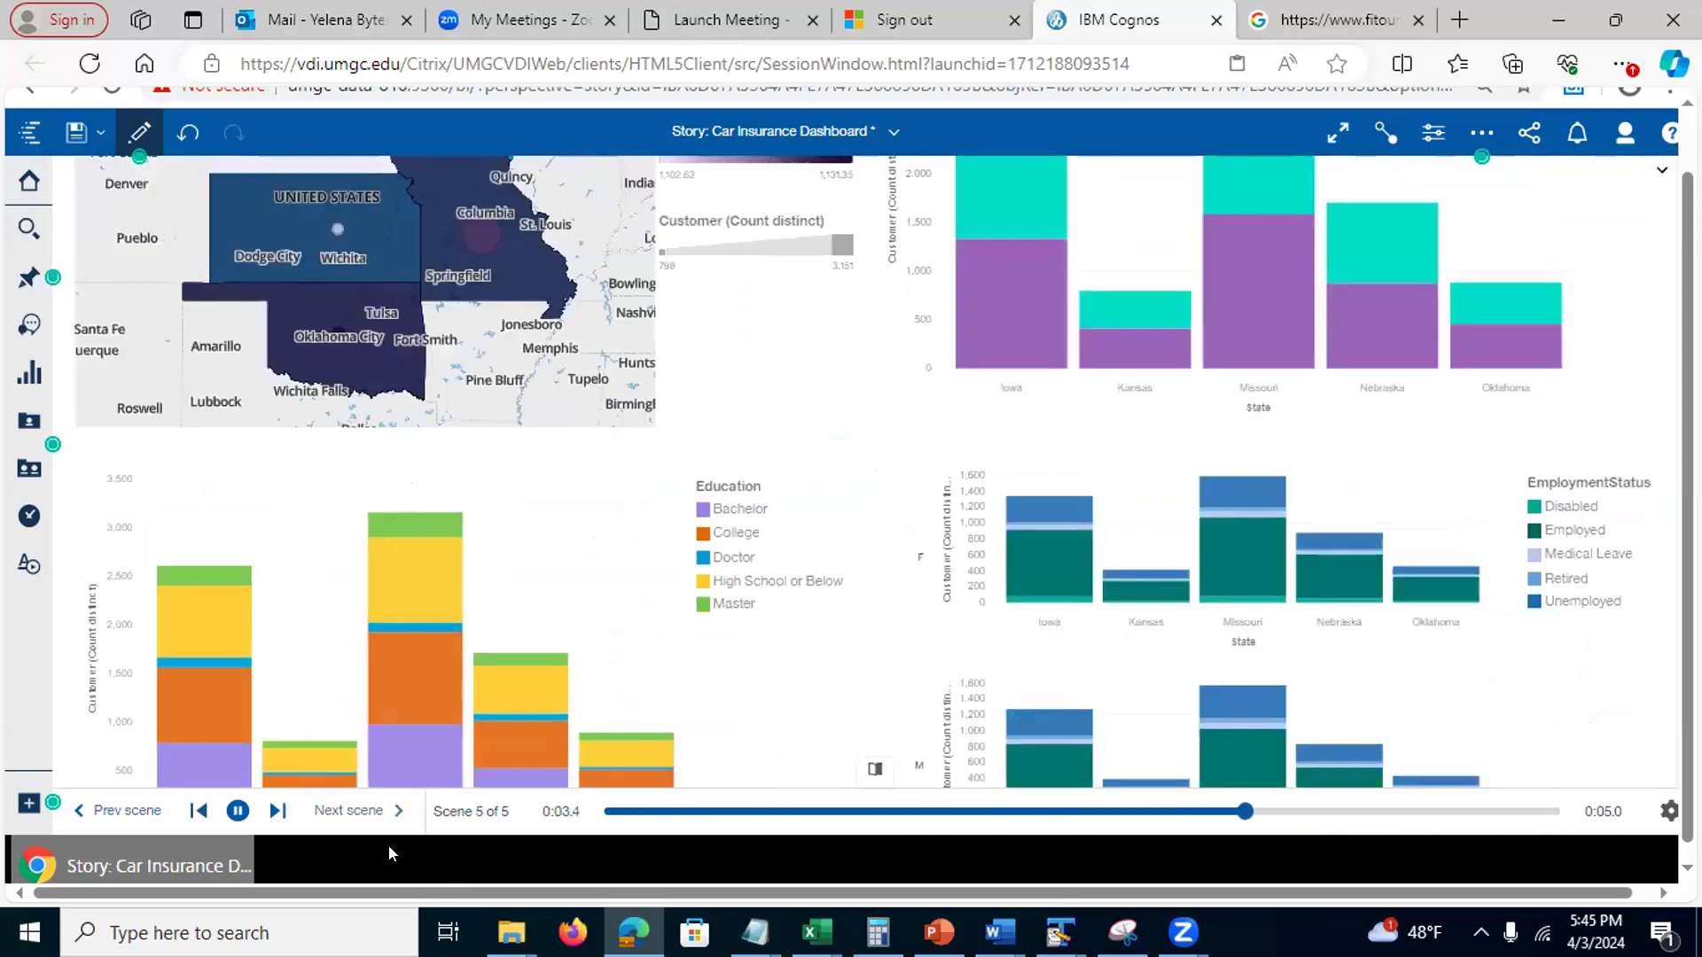
click(235, 811)
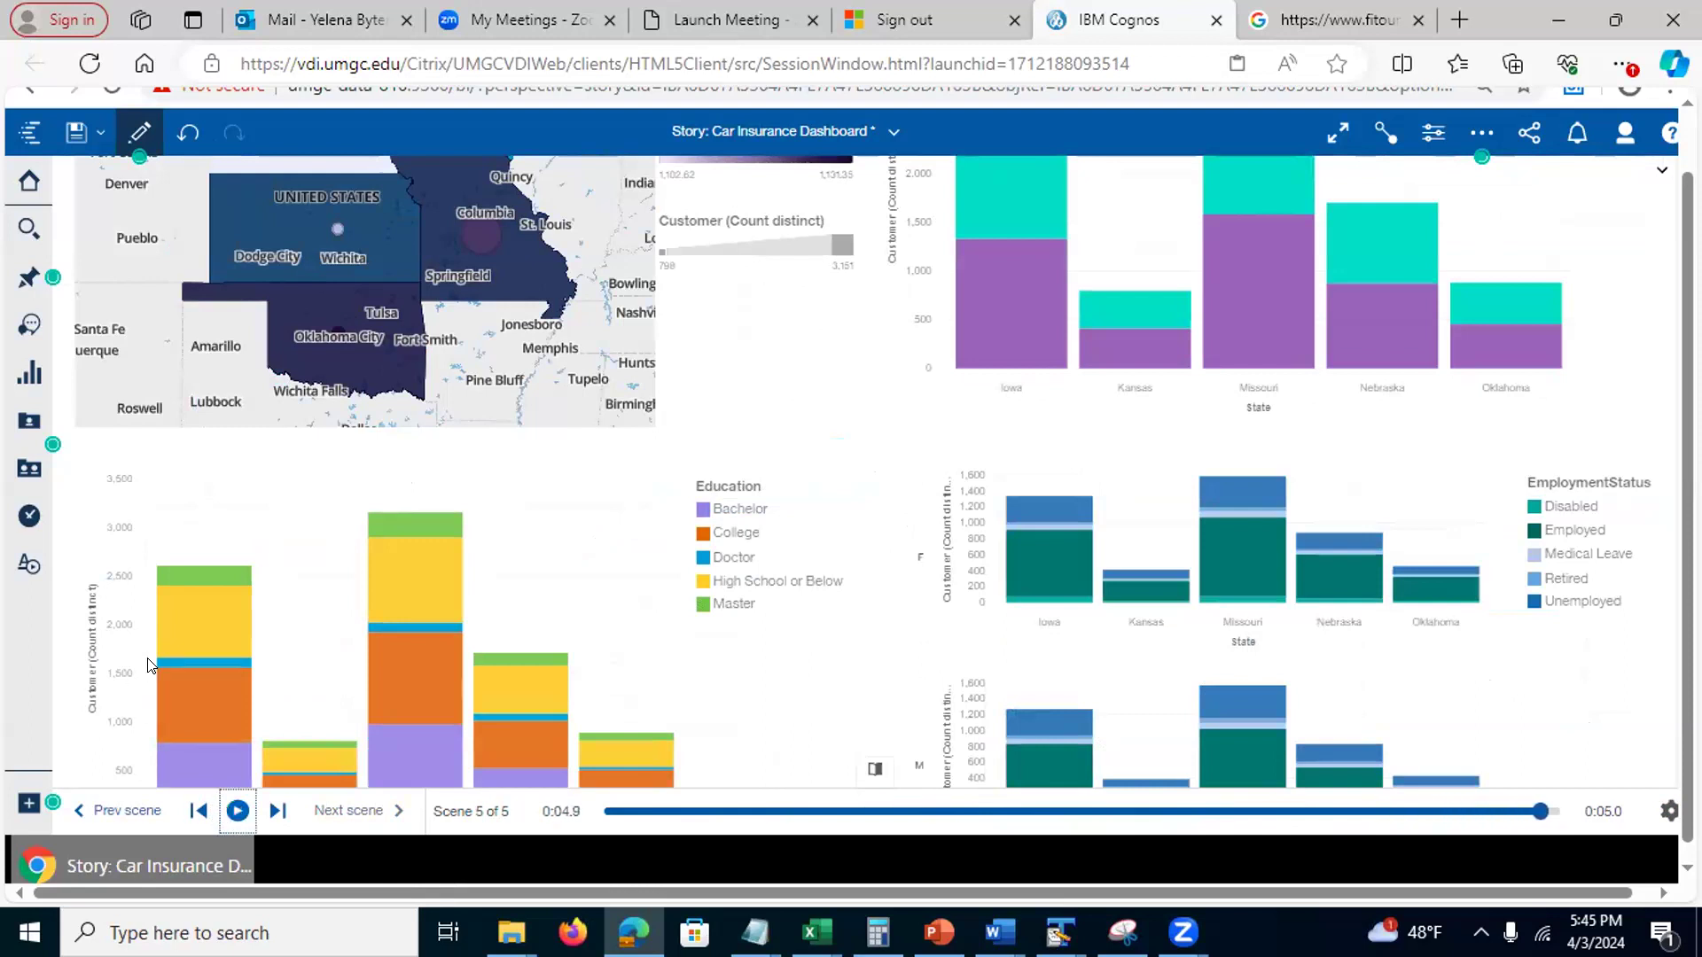
click(137, 137)
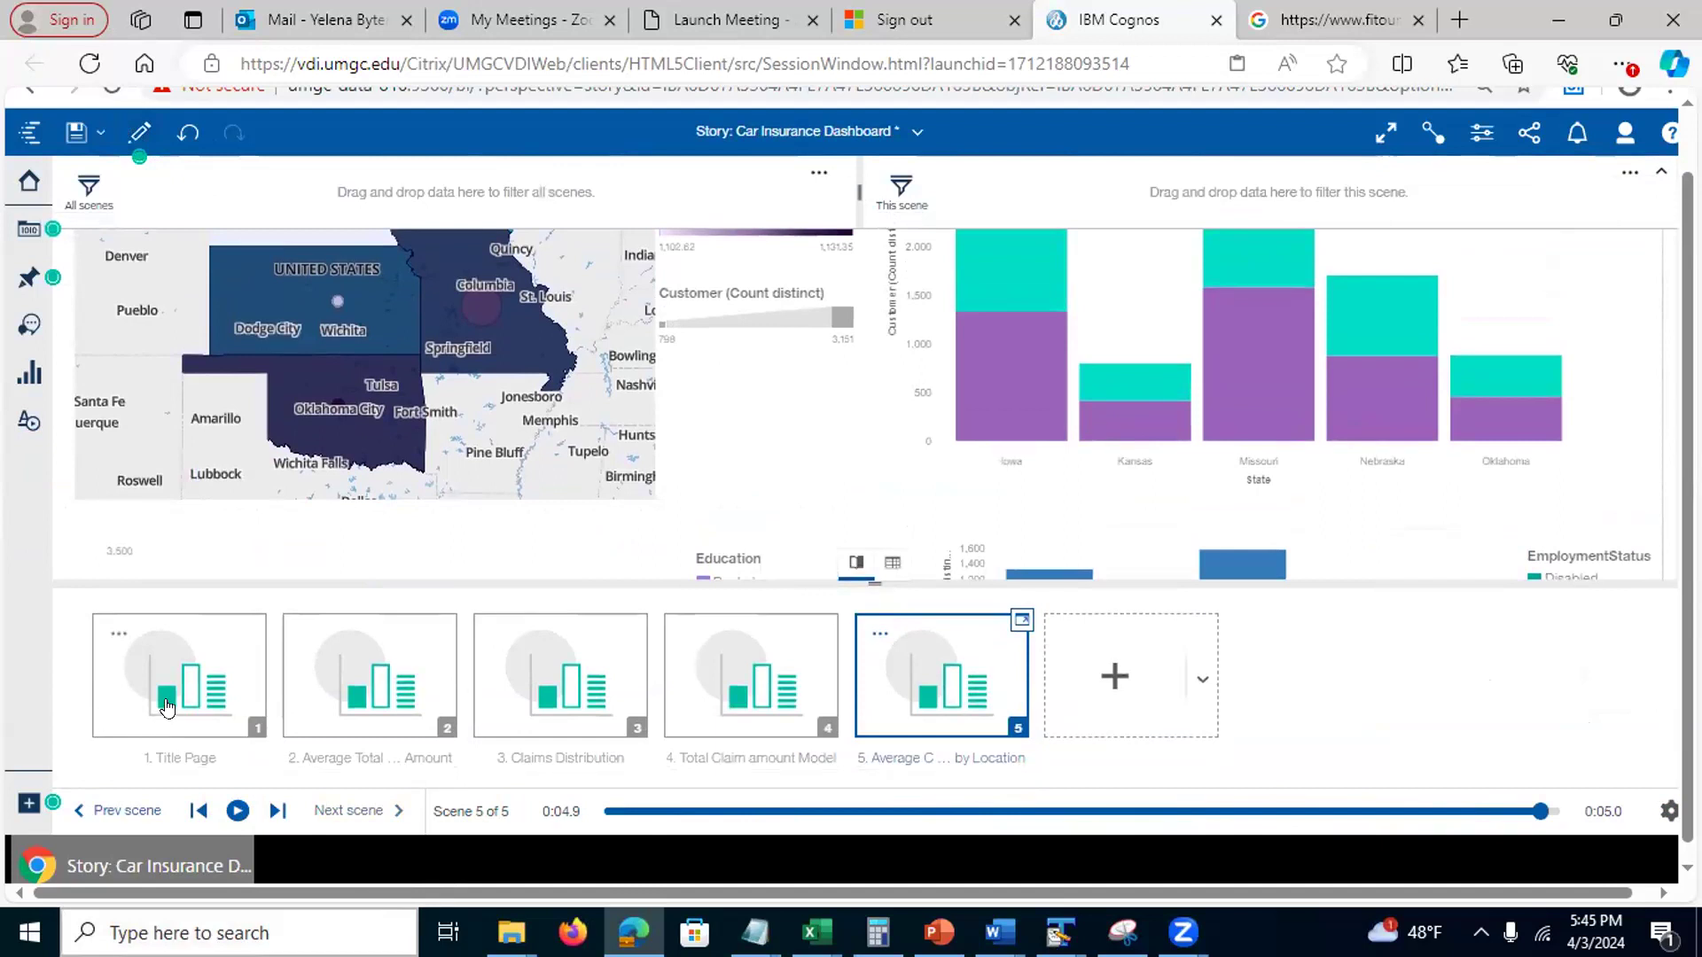
Select scene 2 and show its timeline of four AverageTotalClaim amount line-chart tracks
click(365, 691)
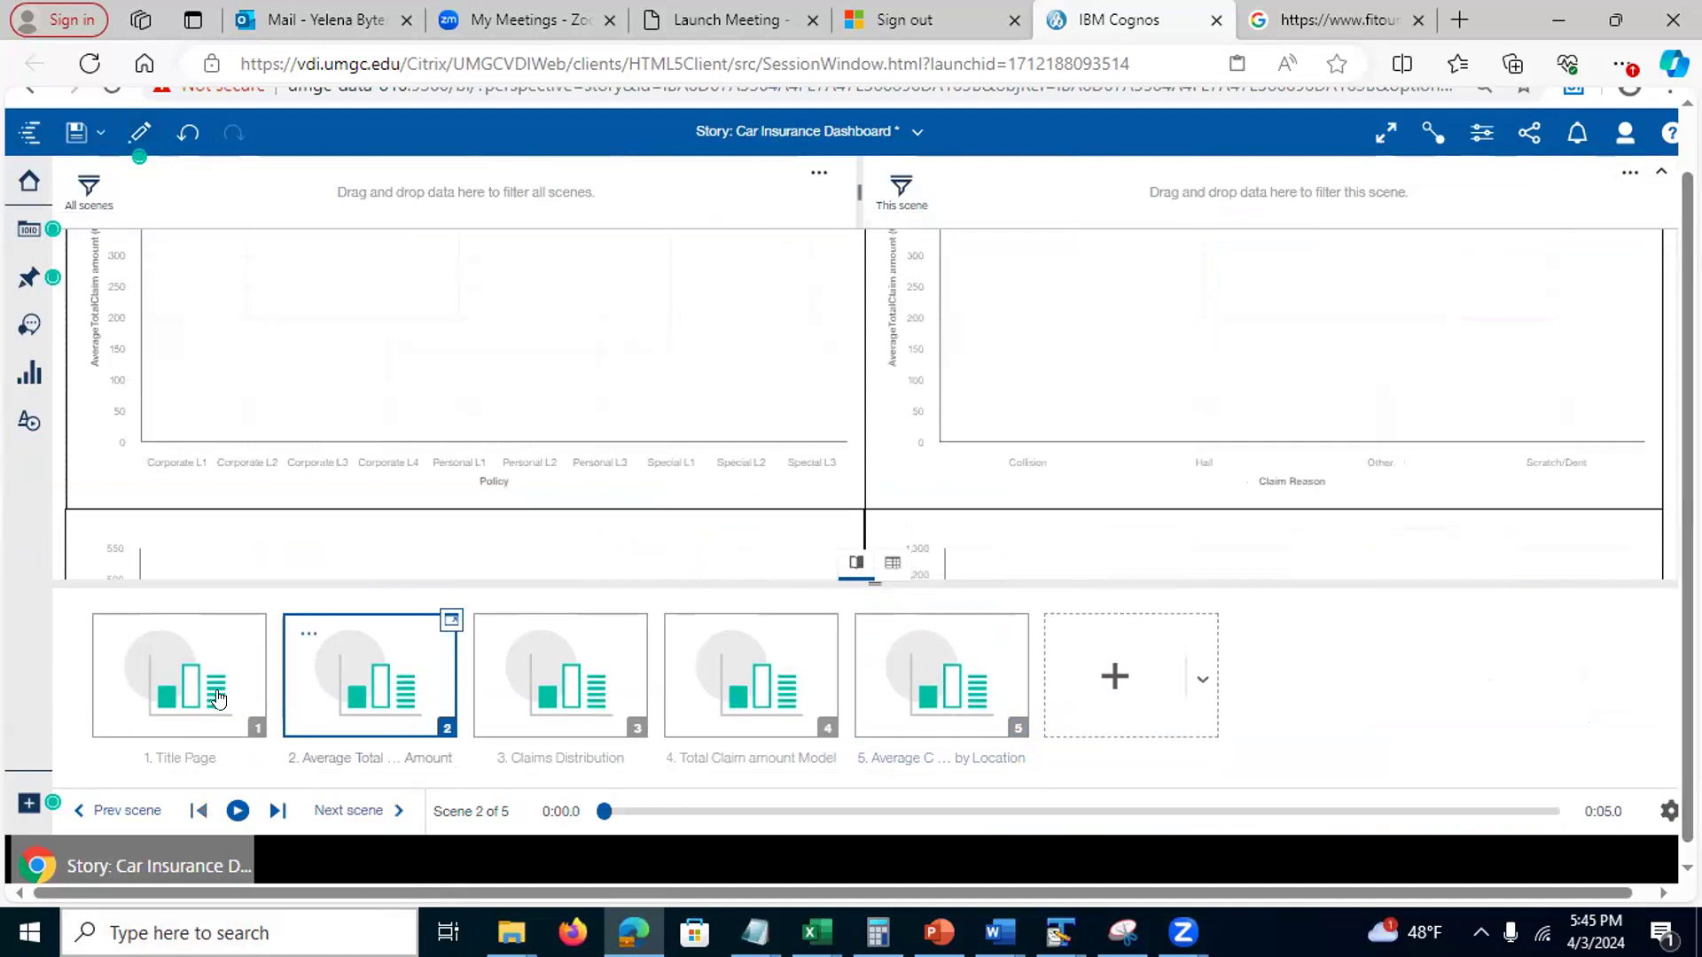
click(451, 623)
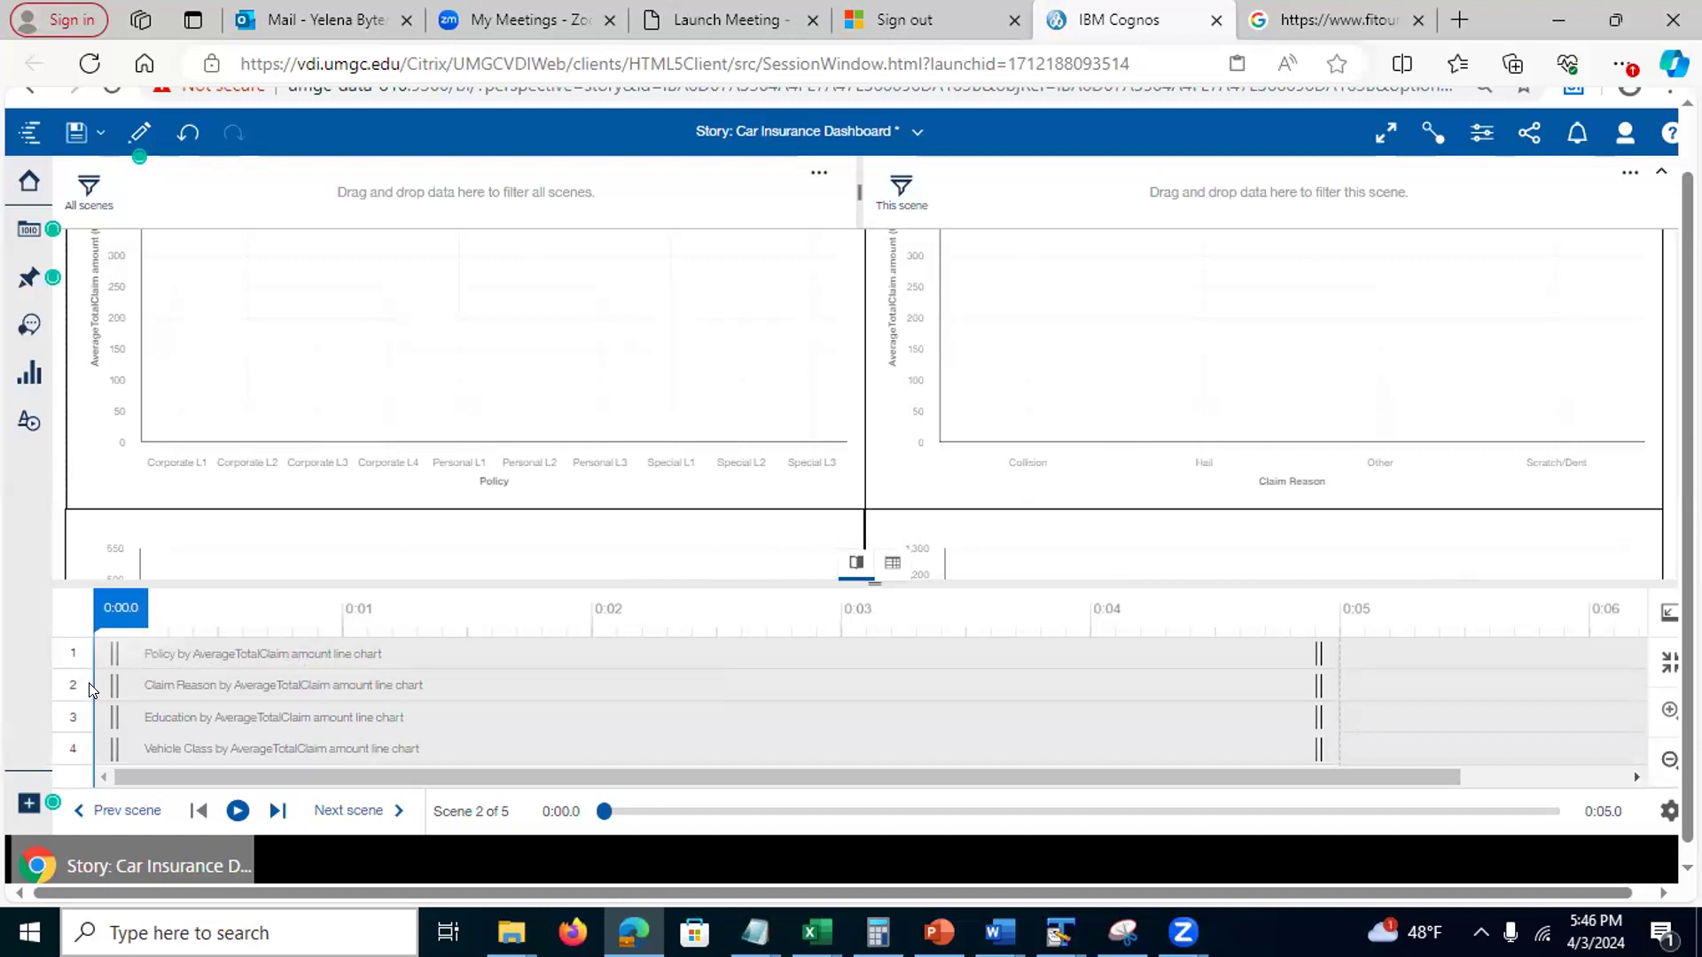
Delay the Claim Reason chart's entrance to 0:02 and extend Education and Vehicle Class to about 0:06–0:07
drag(124, 685, 599, 687)
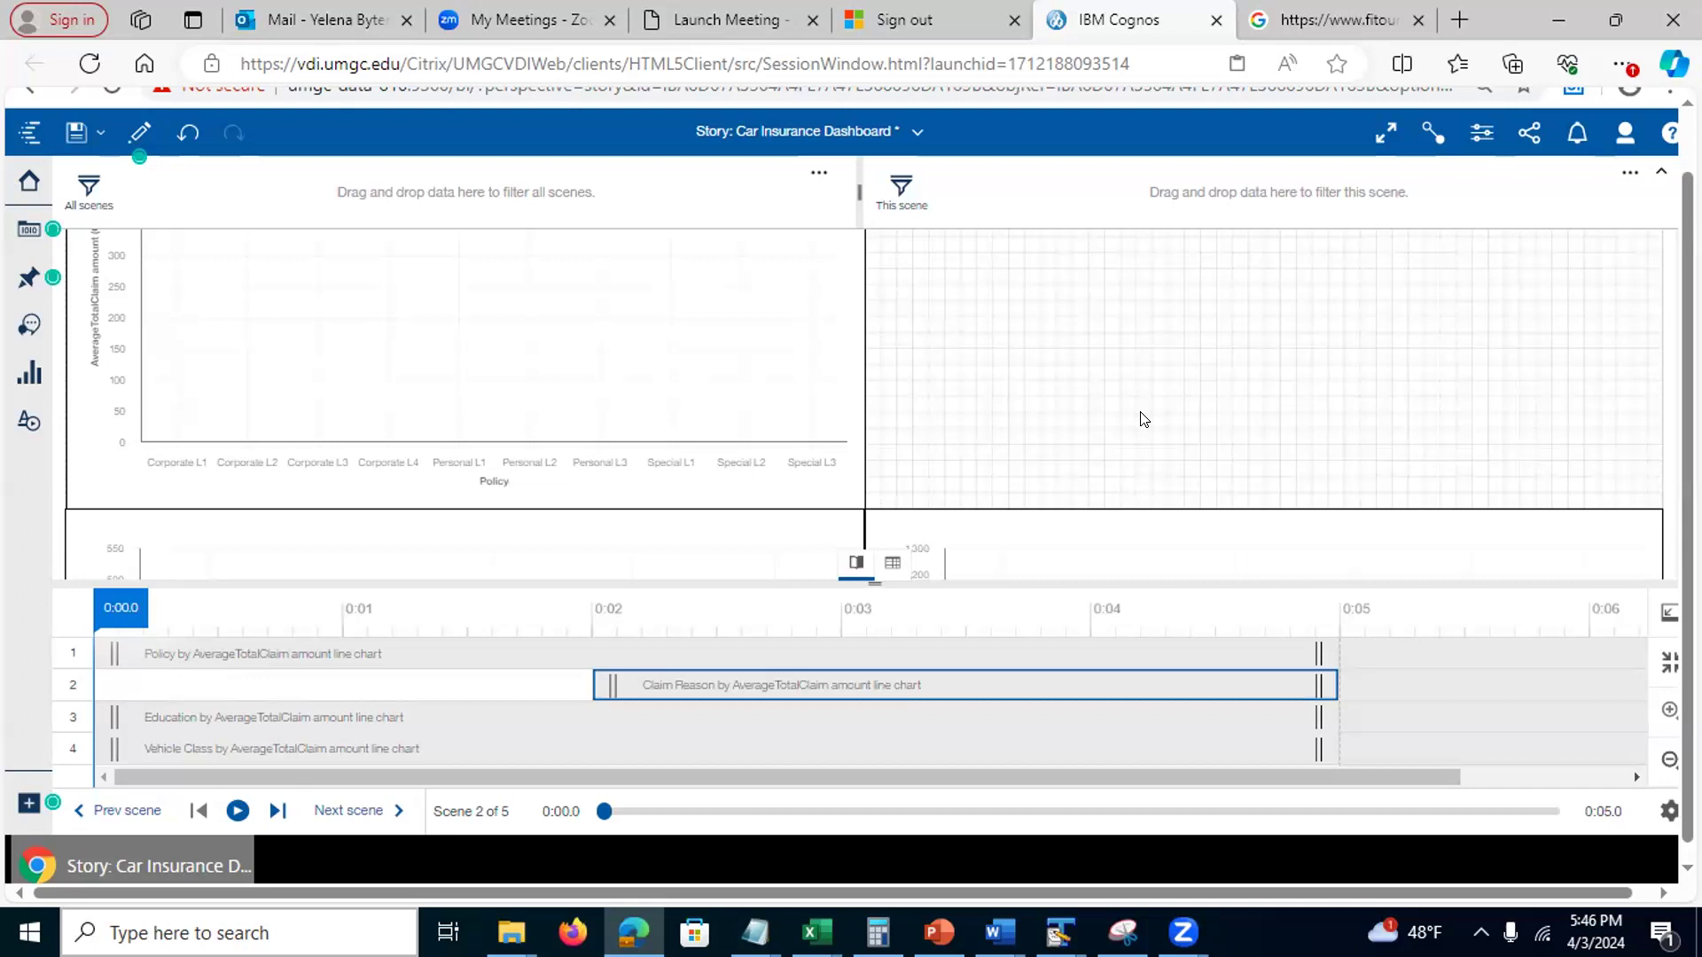
click(236, 810)
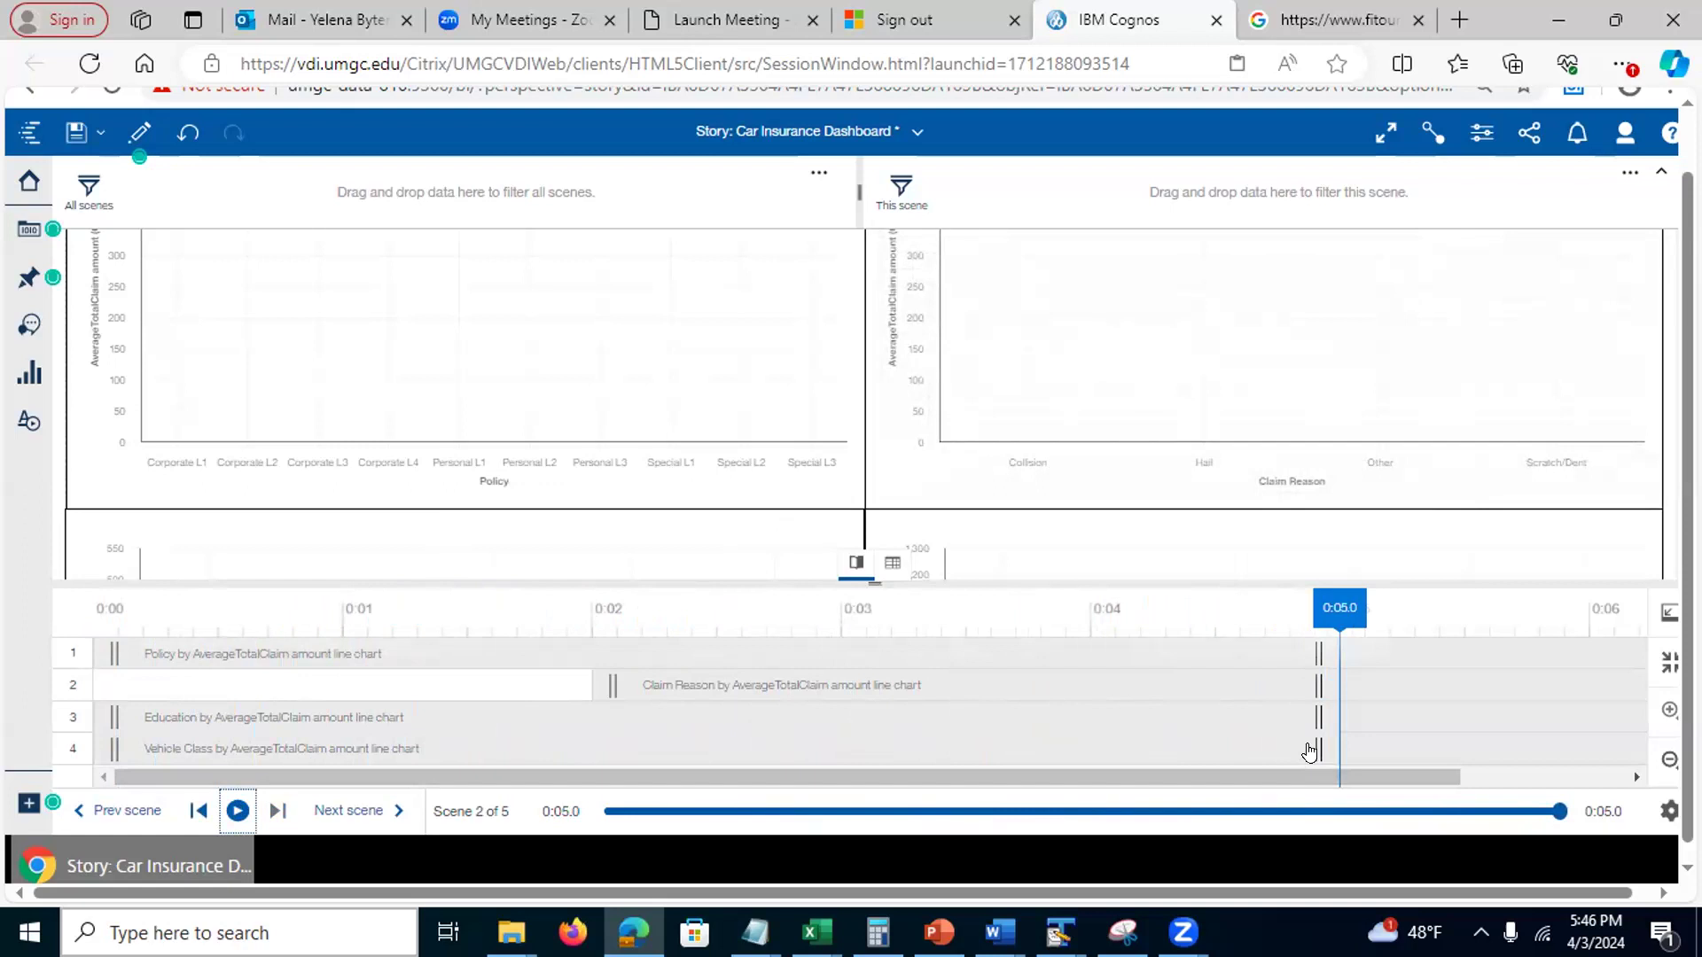
drag(1309, 751, 1630, 752)
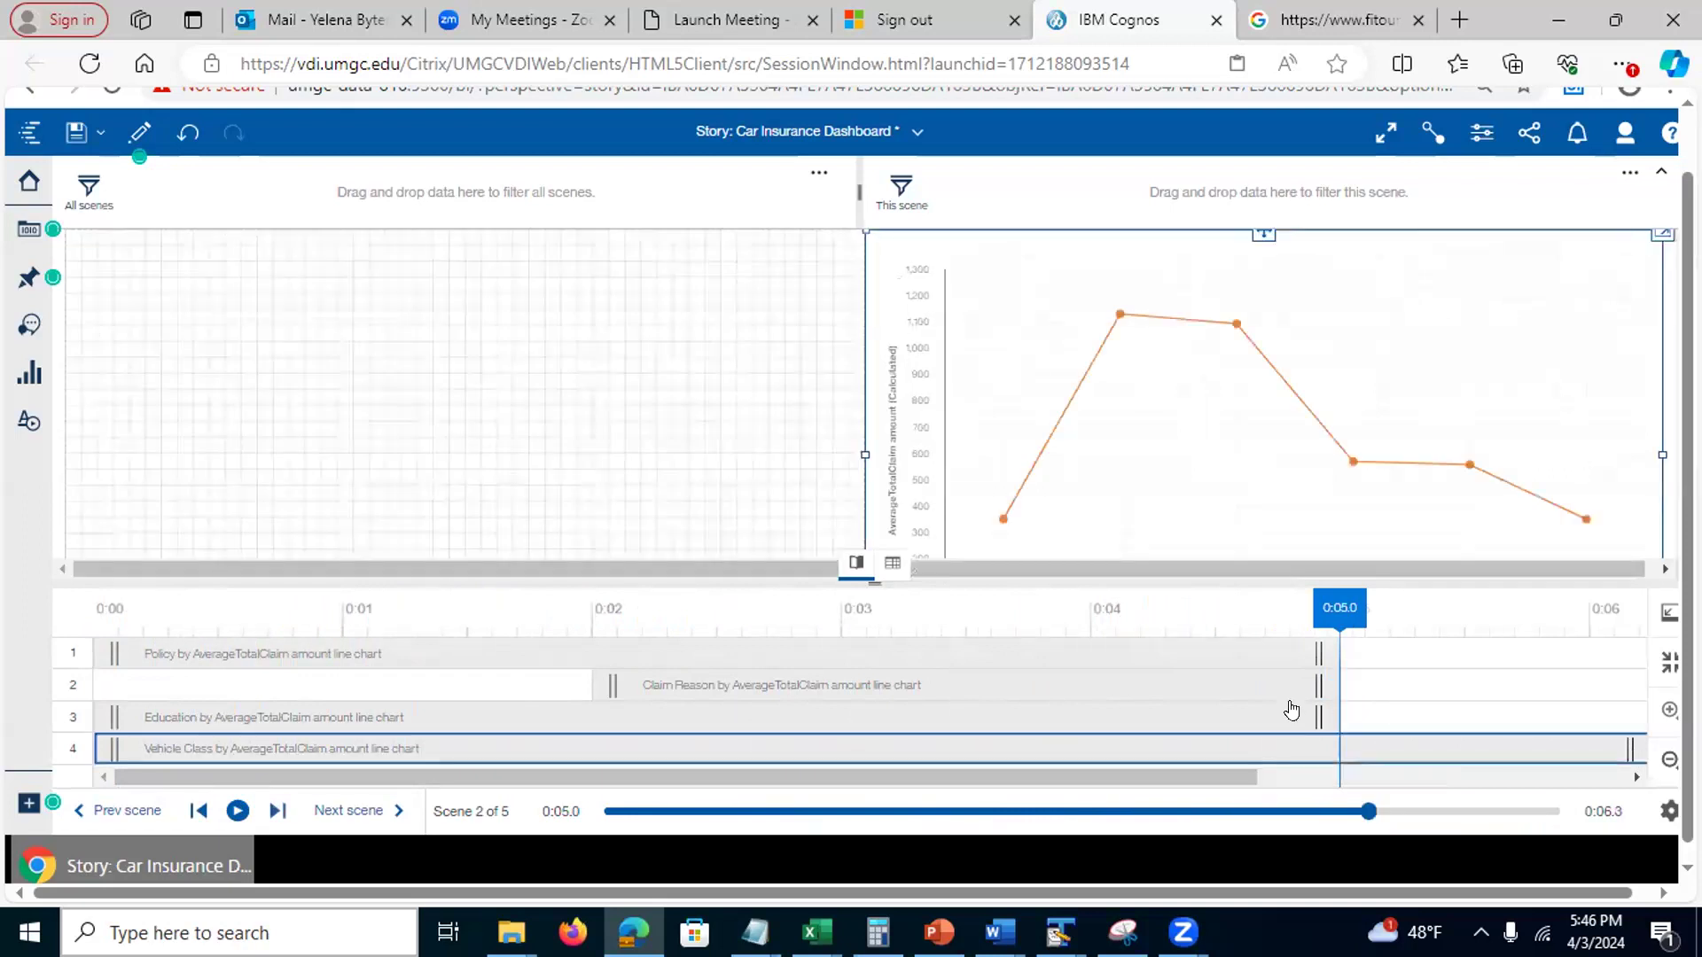
drag(1387, 709, 1624, 718)
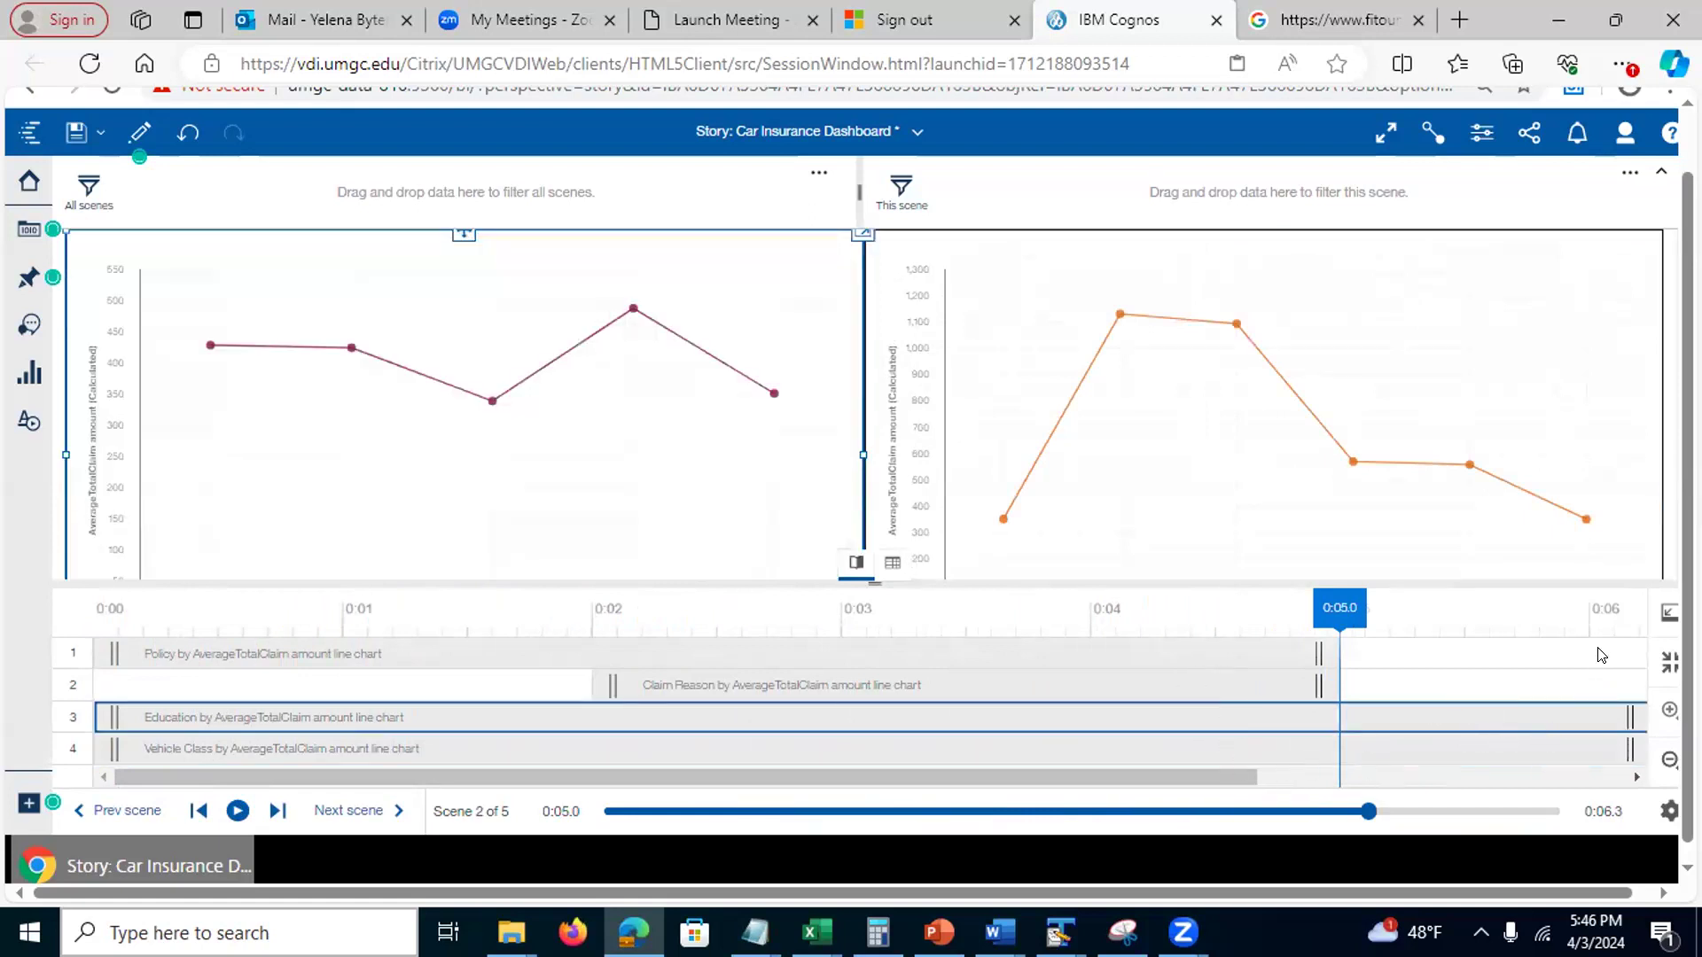
drag(1223, 783, 1362, 778)
drag(1440, 717, 1604, 707)
drag(1328, 785, 1365, 782)
drag(1494, 715, 1561, 711)
drag(1409, 754, 1545, 748)
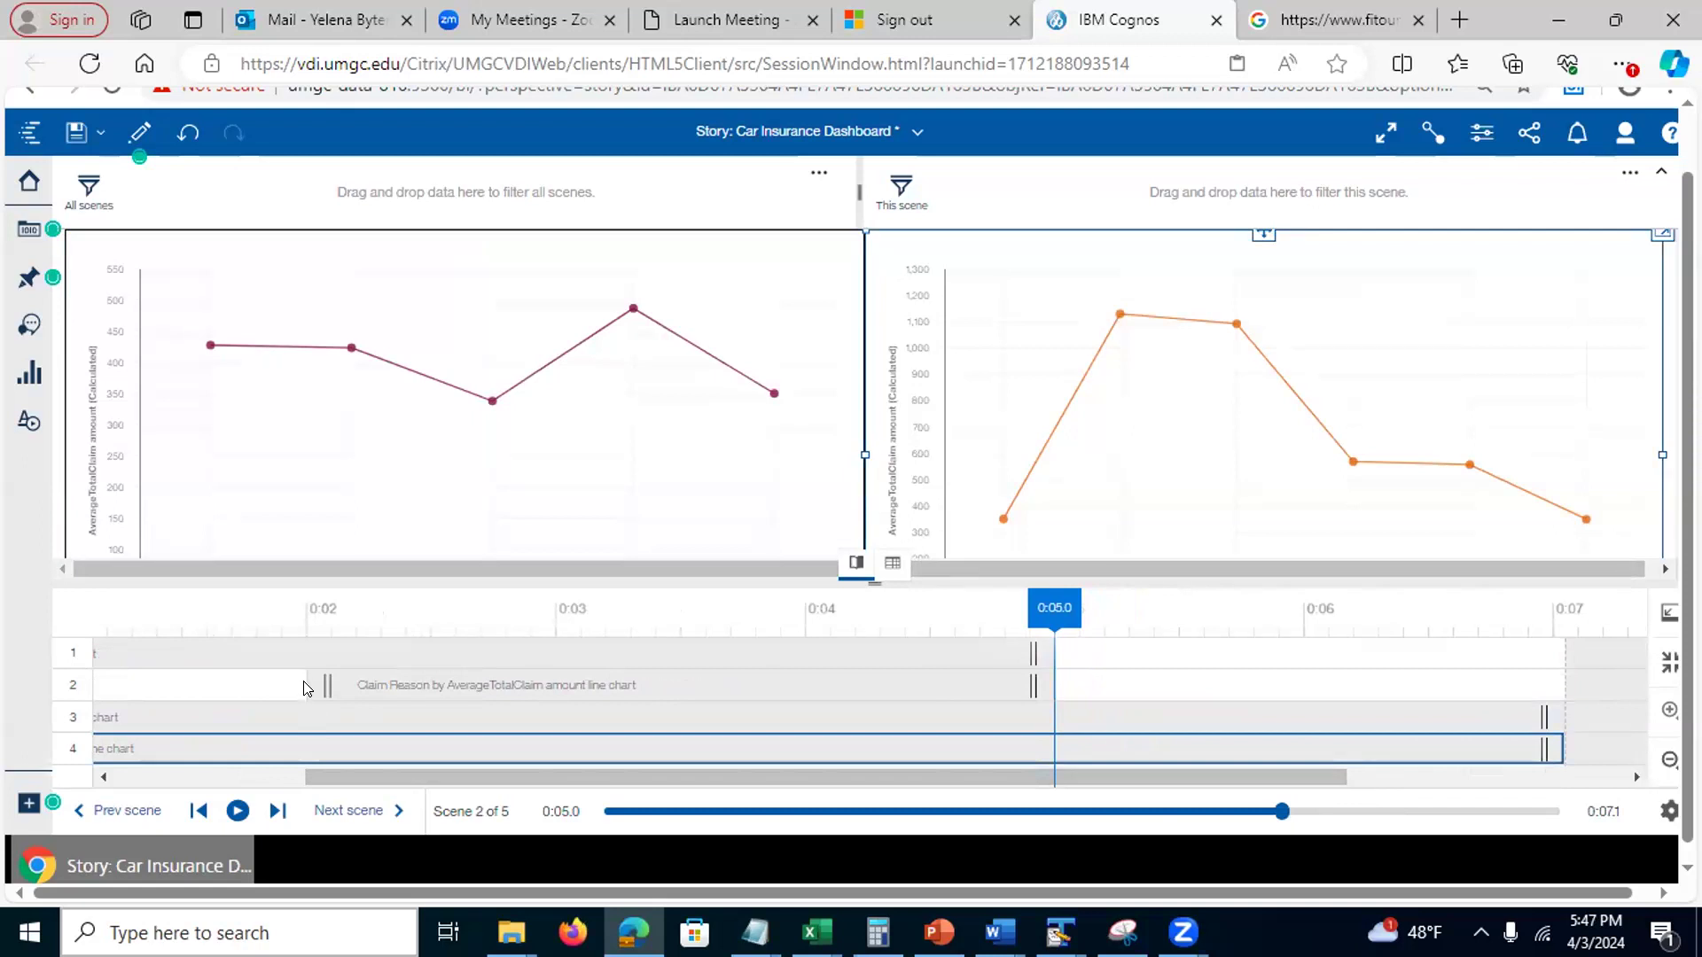
Keep the Claim Reason chart showing until about 0:06, close the timeline, and play scene 2
drag(1014, 688, 1290, 680)
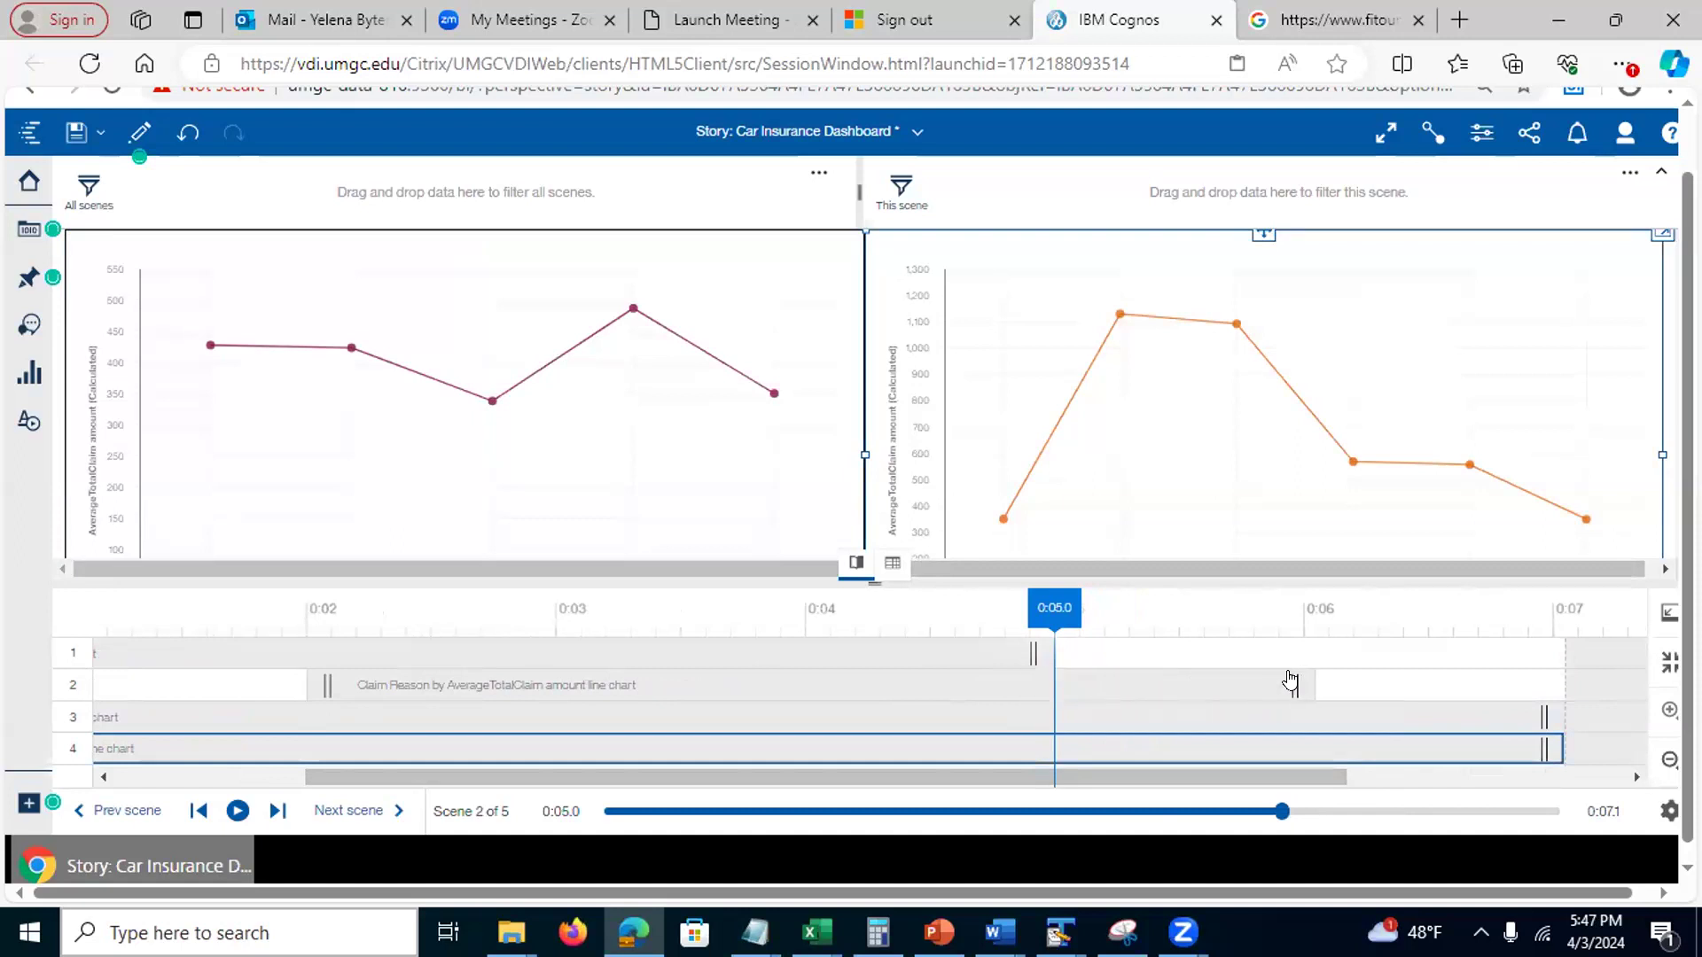
click(1290, 681)
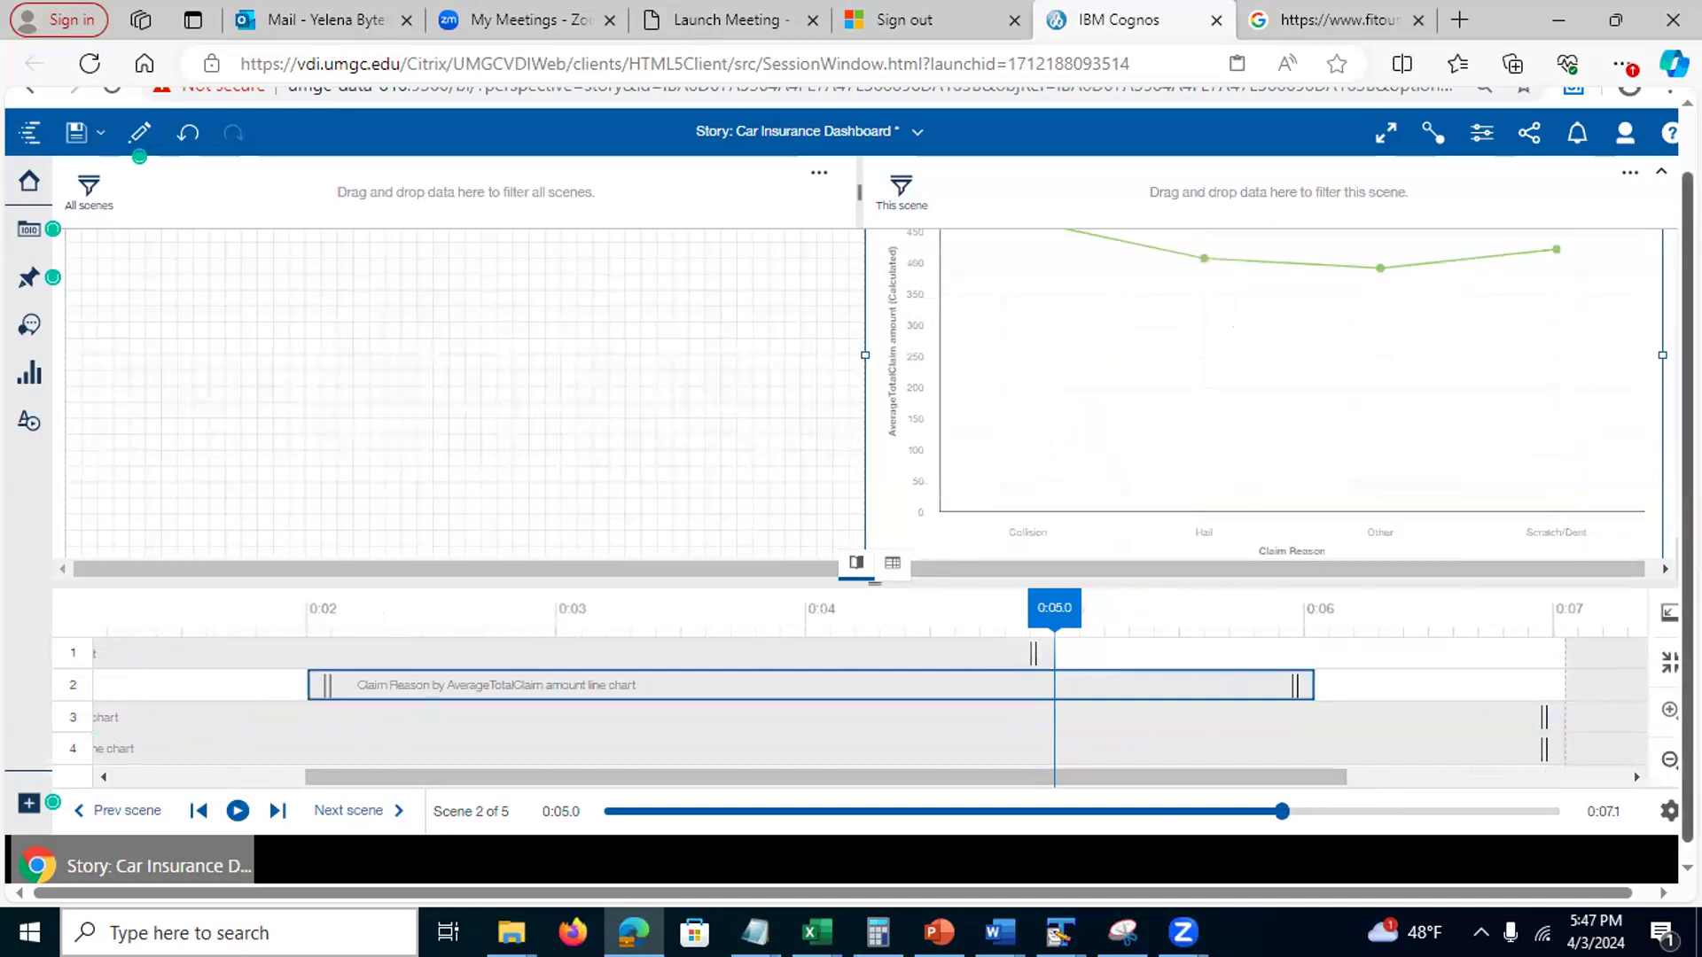
scroll(732, 599, up, 1)
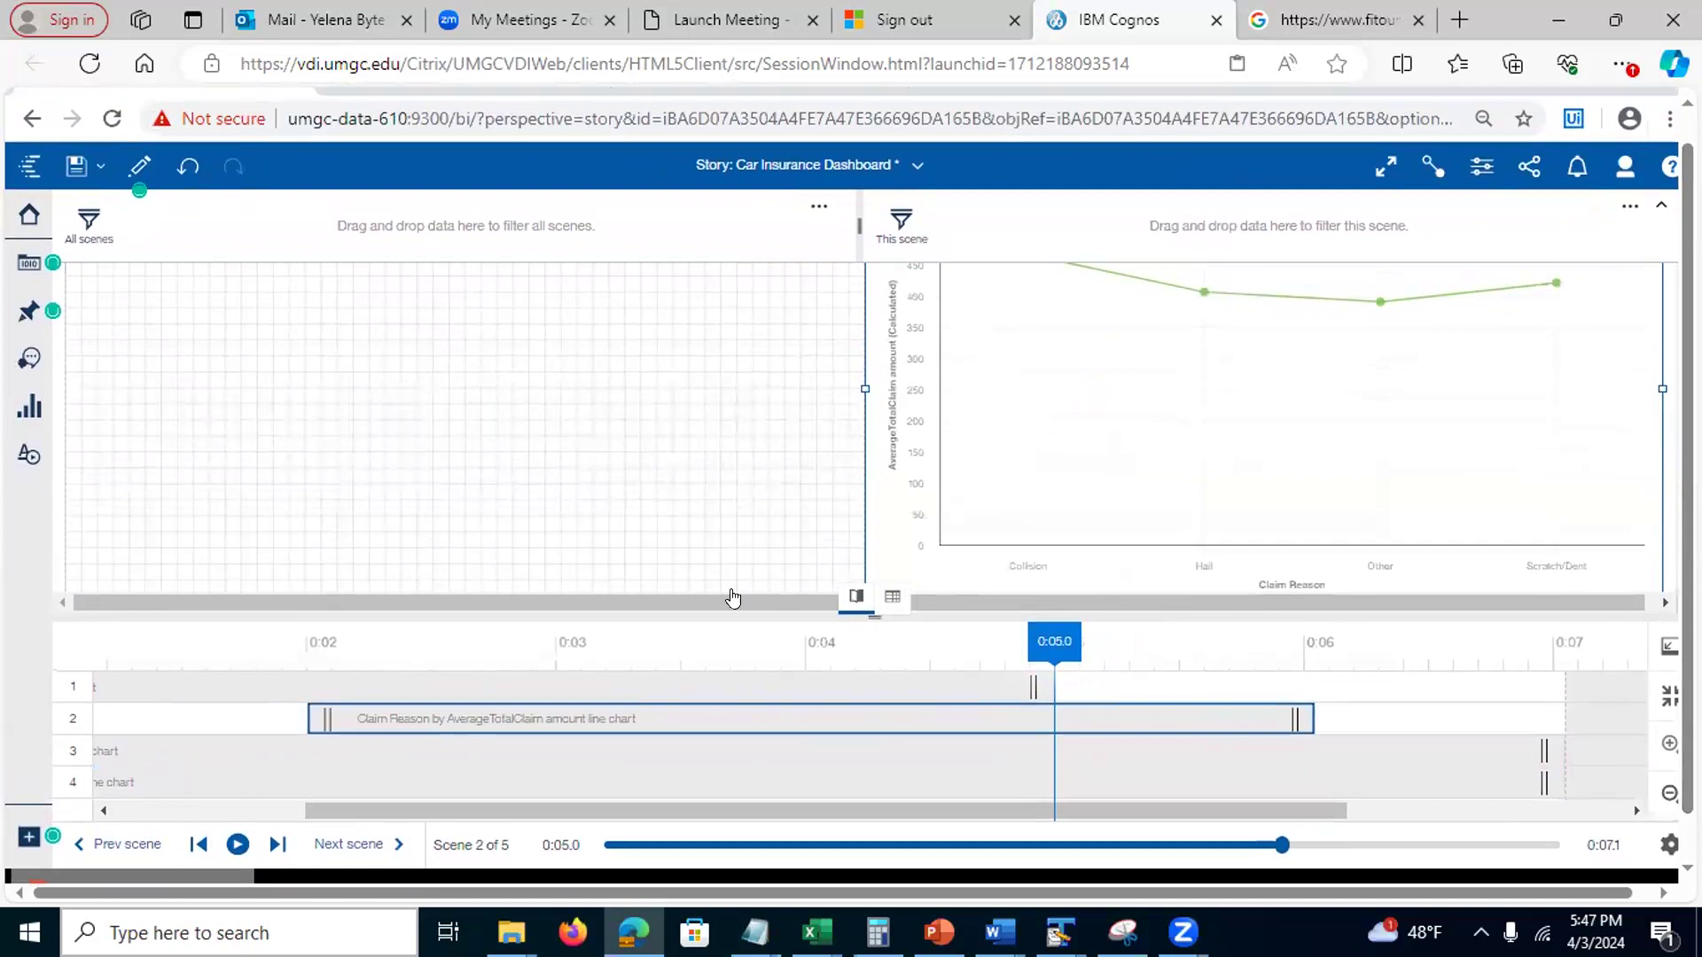
click(854, 596)
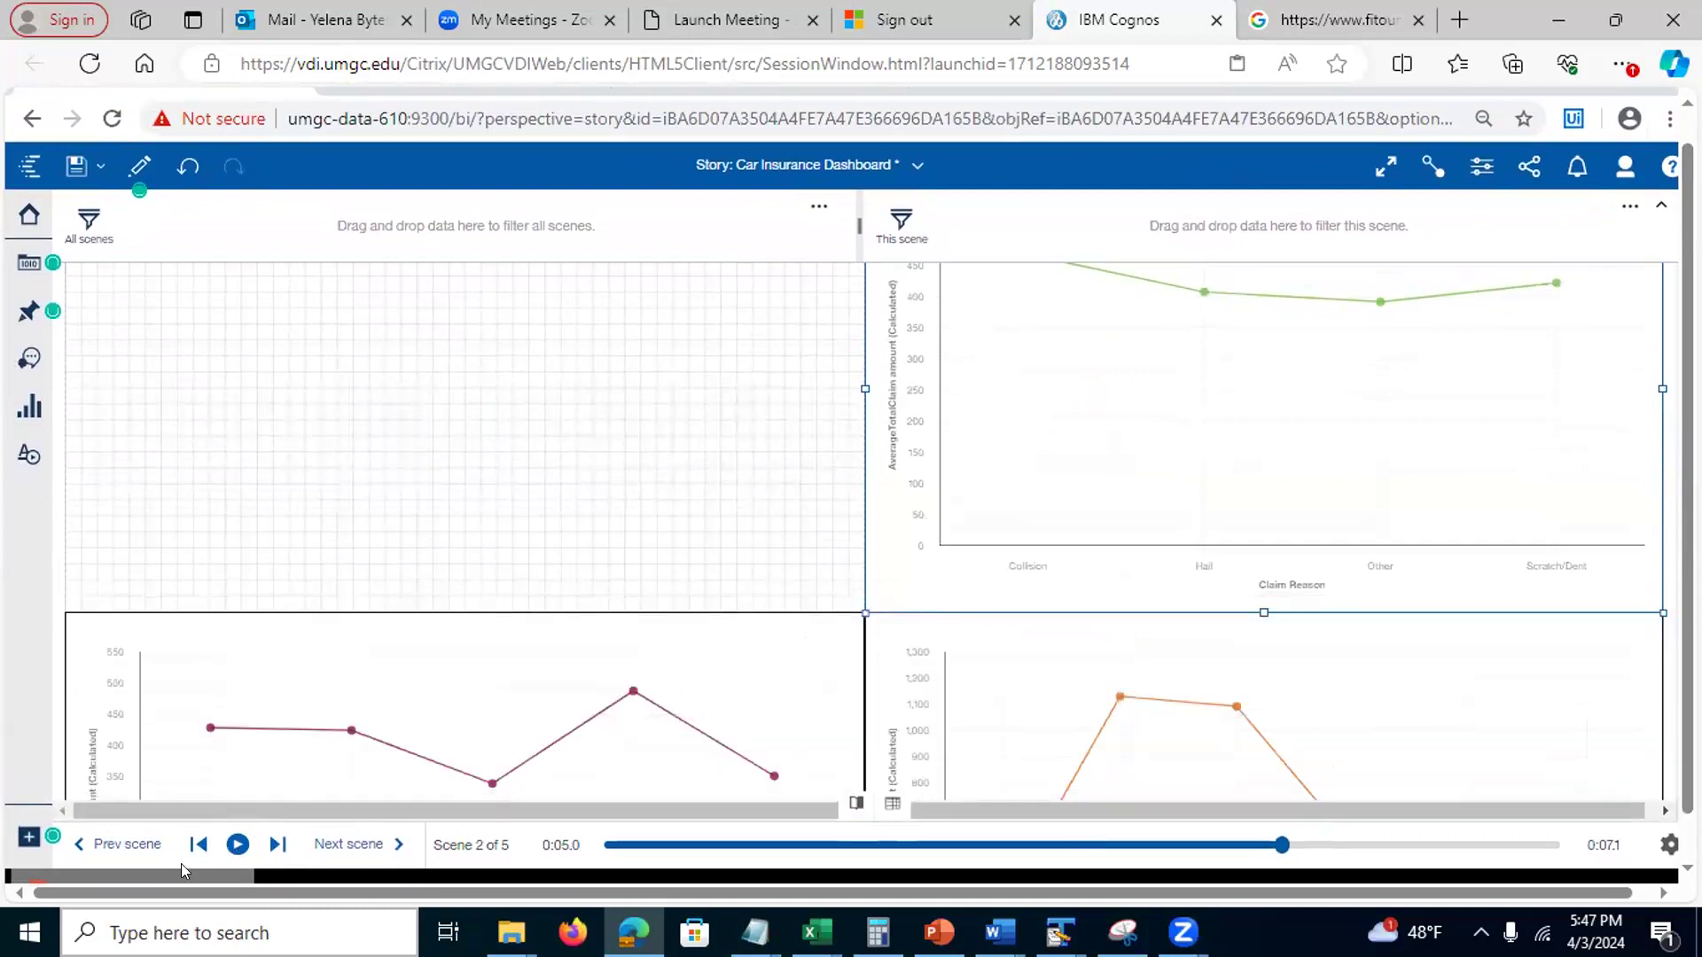
click(233, 844)
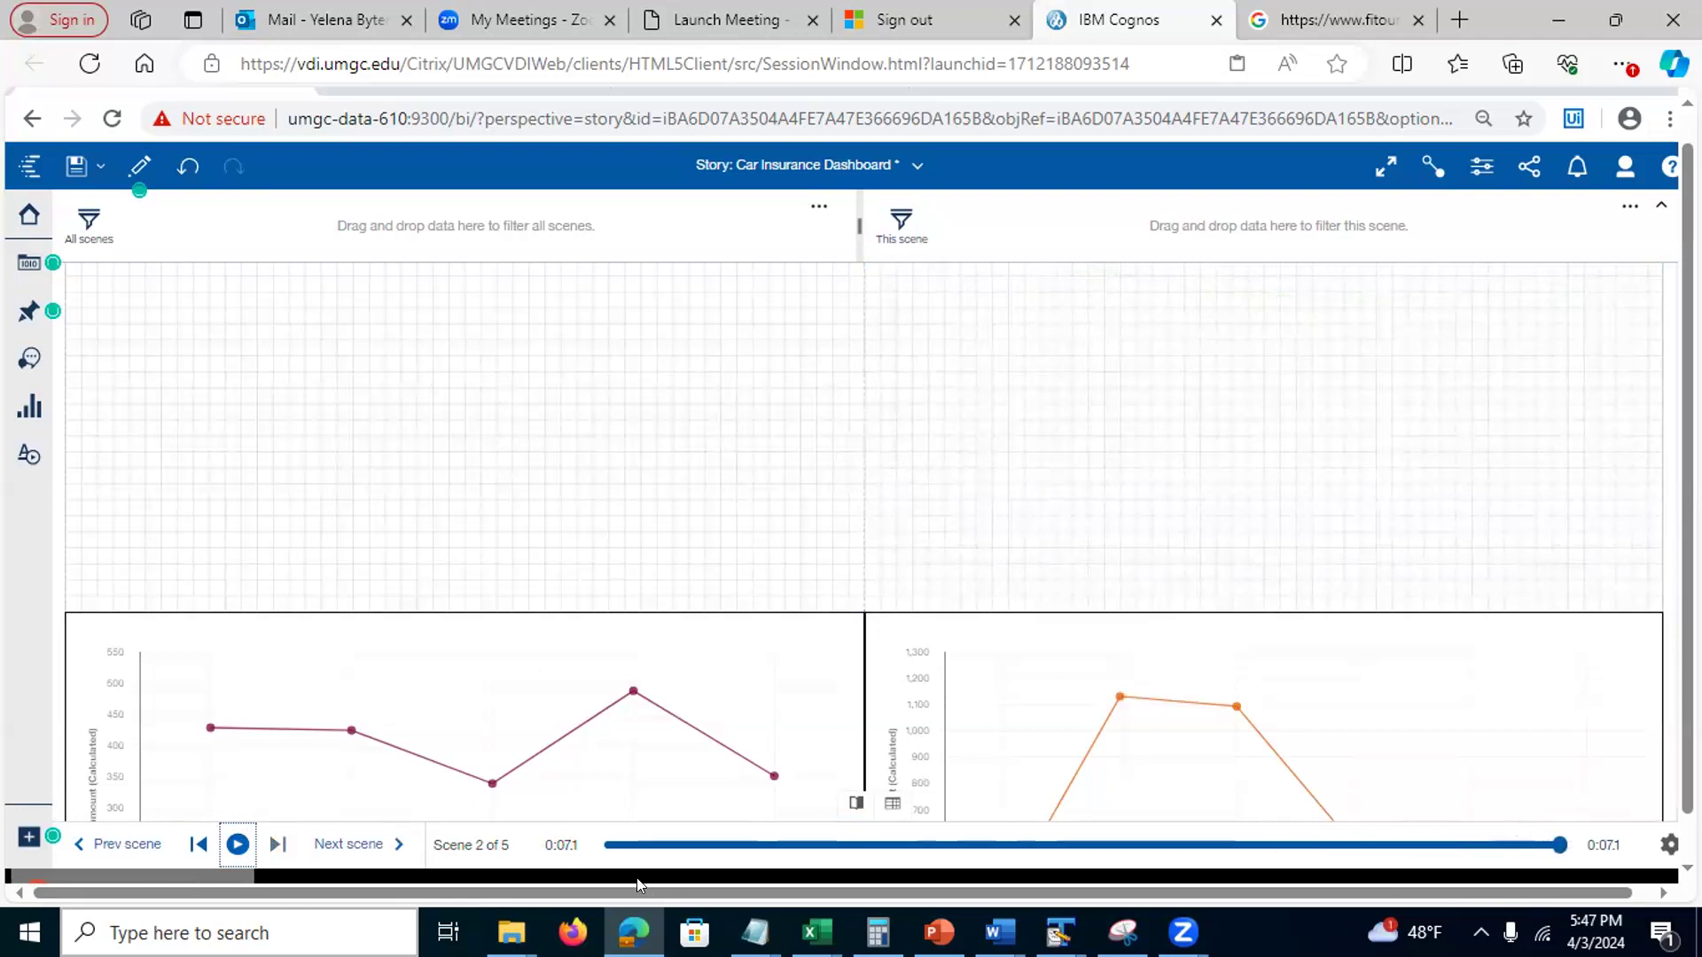
Replay scene 2 from 0:00 to its 0:07.1 end, leaving only the two lower line charts
click(235, 846)
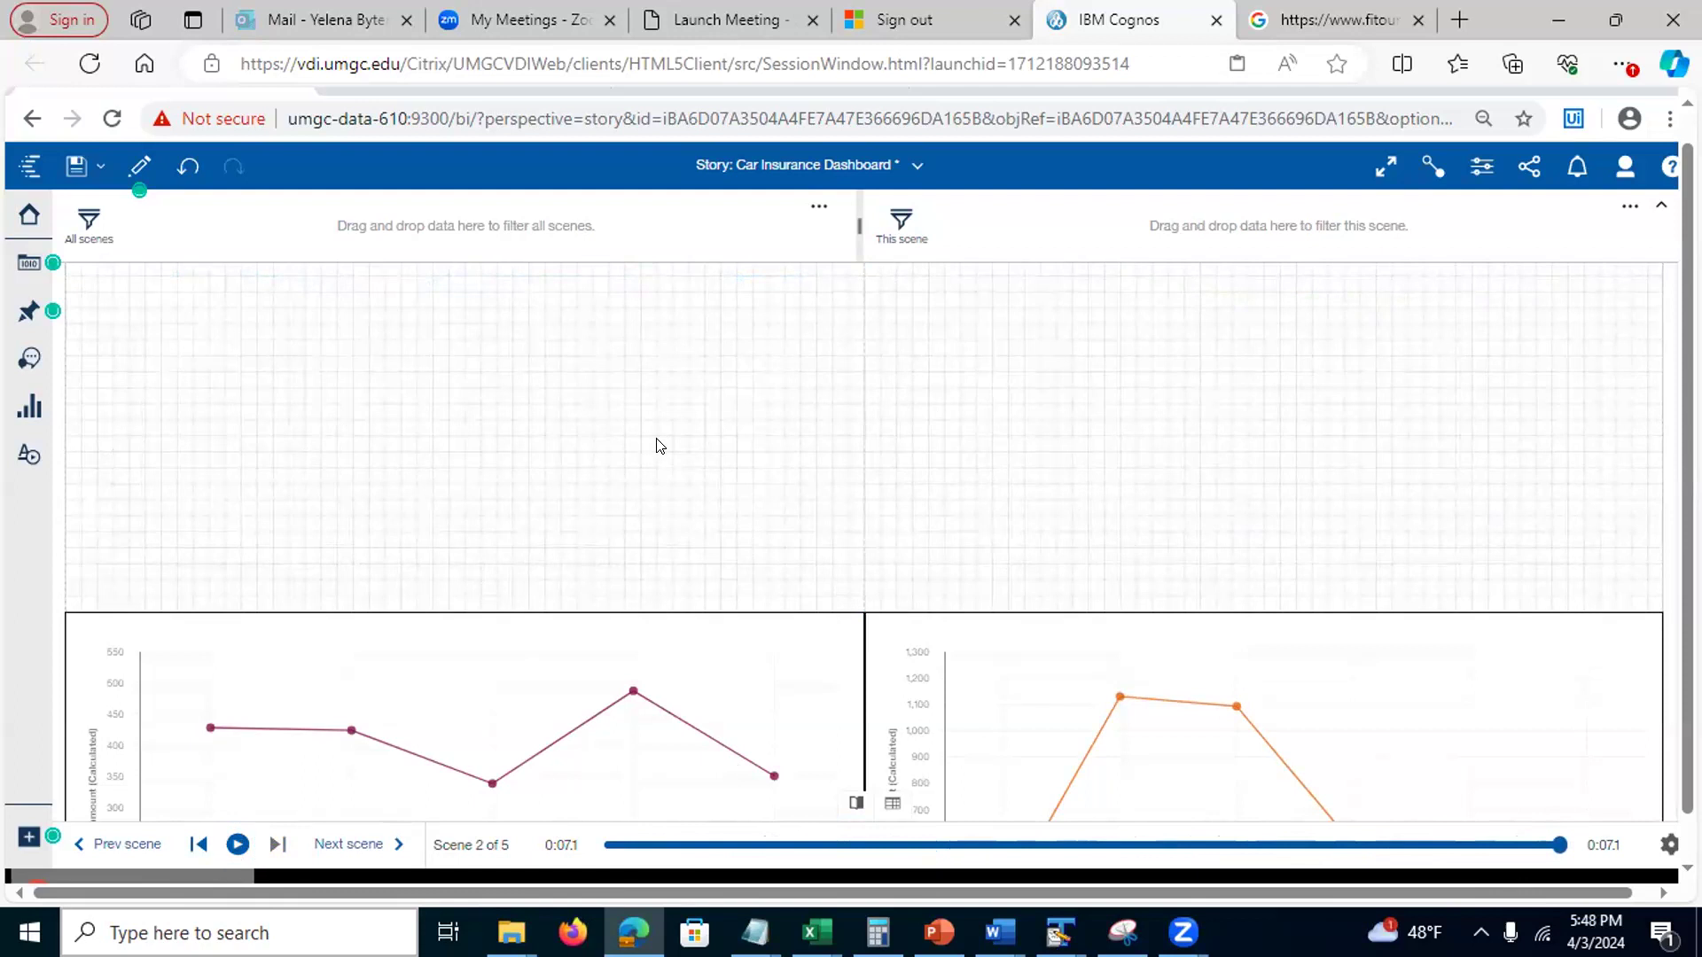
List the Claims and Weather.xlsx data items and view the 'Personal policy for small vehicle' properties
click(16, 260)
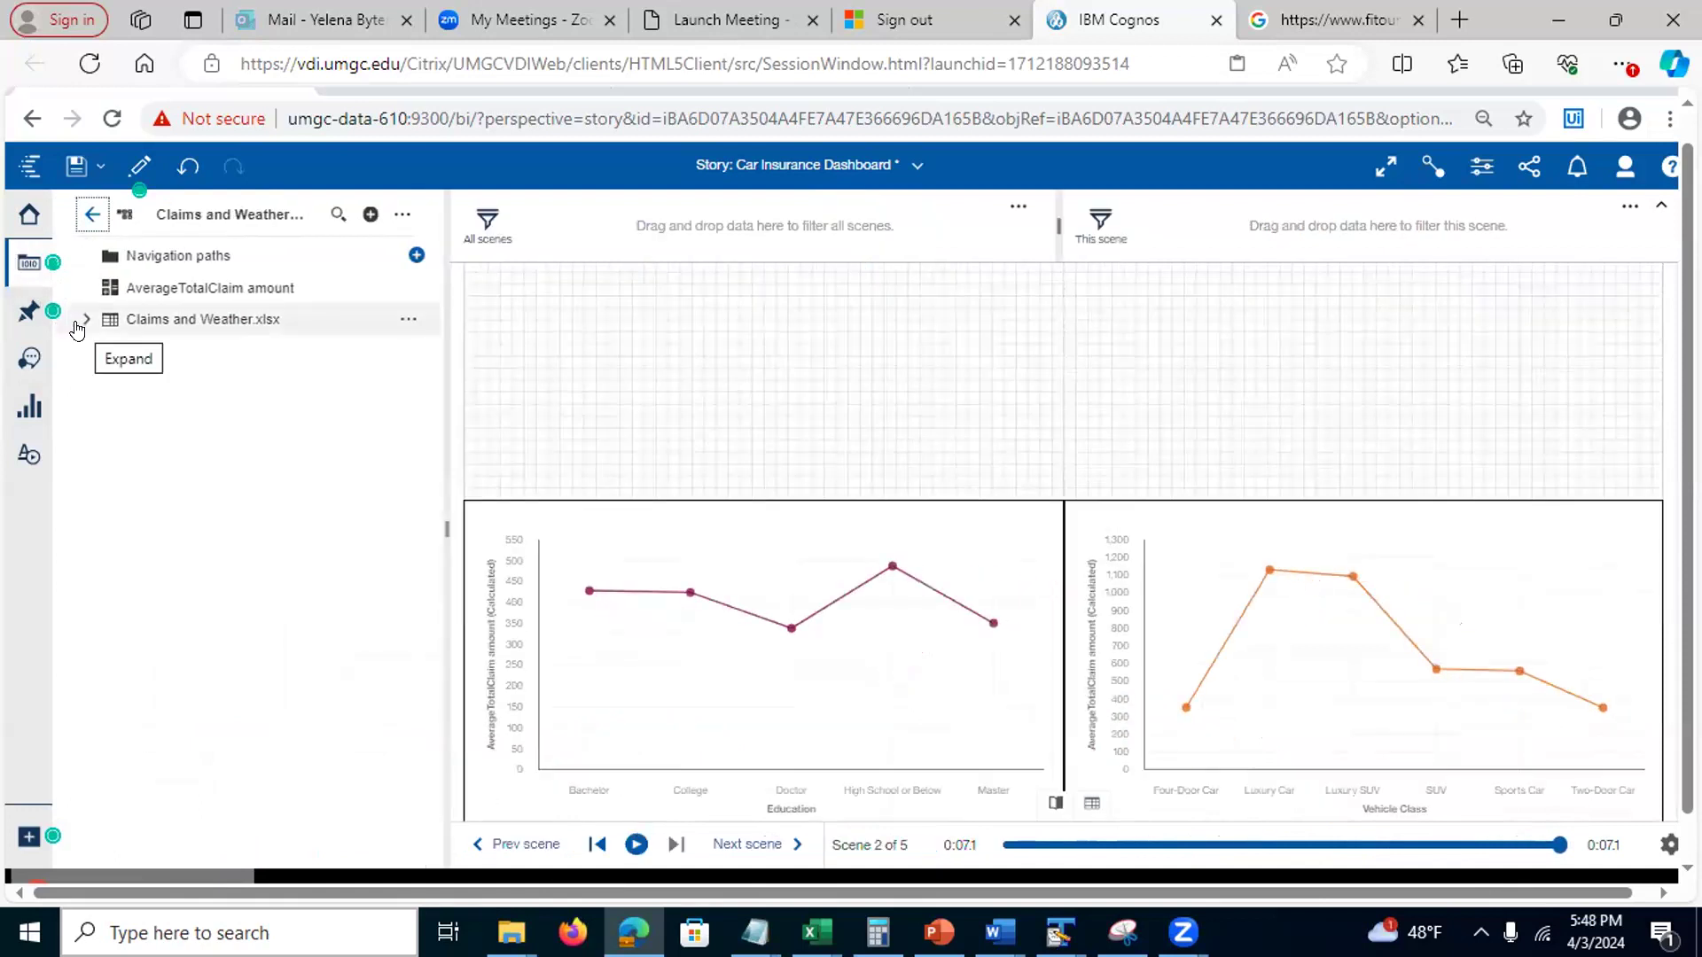
click(78, 319)
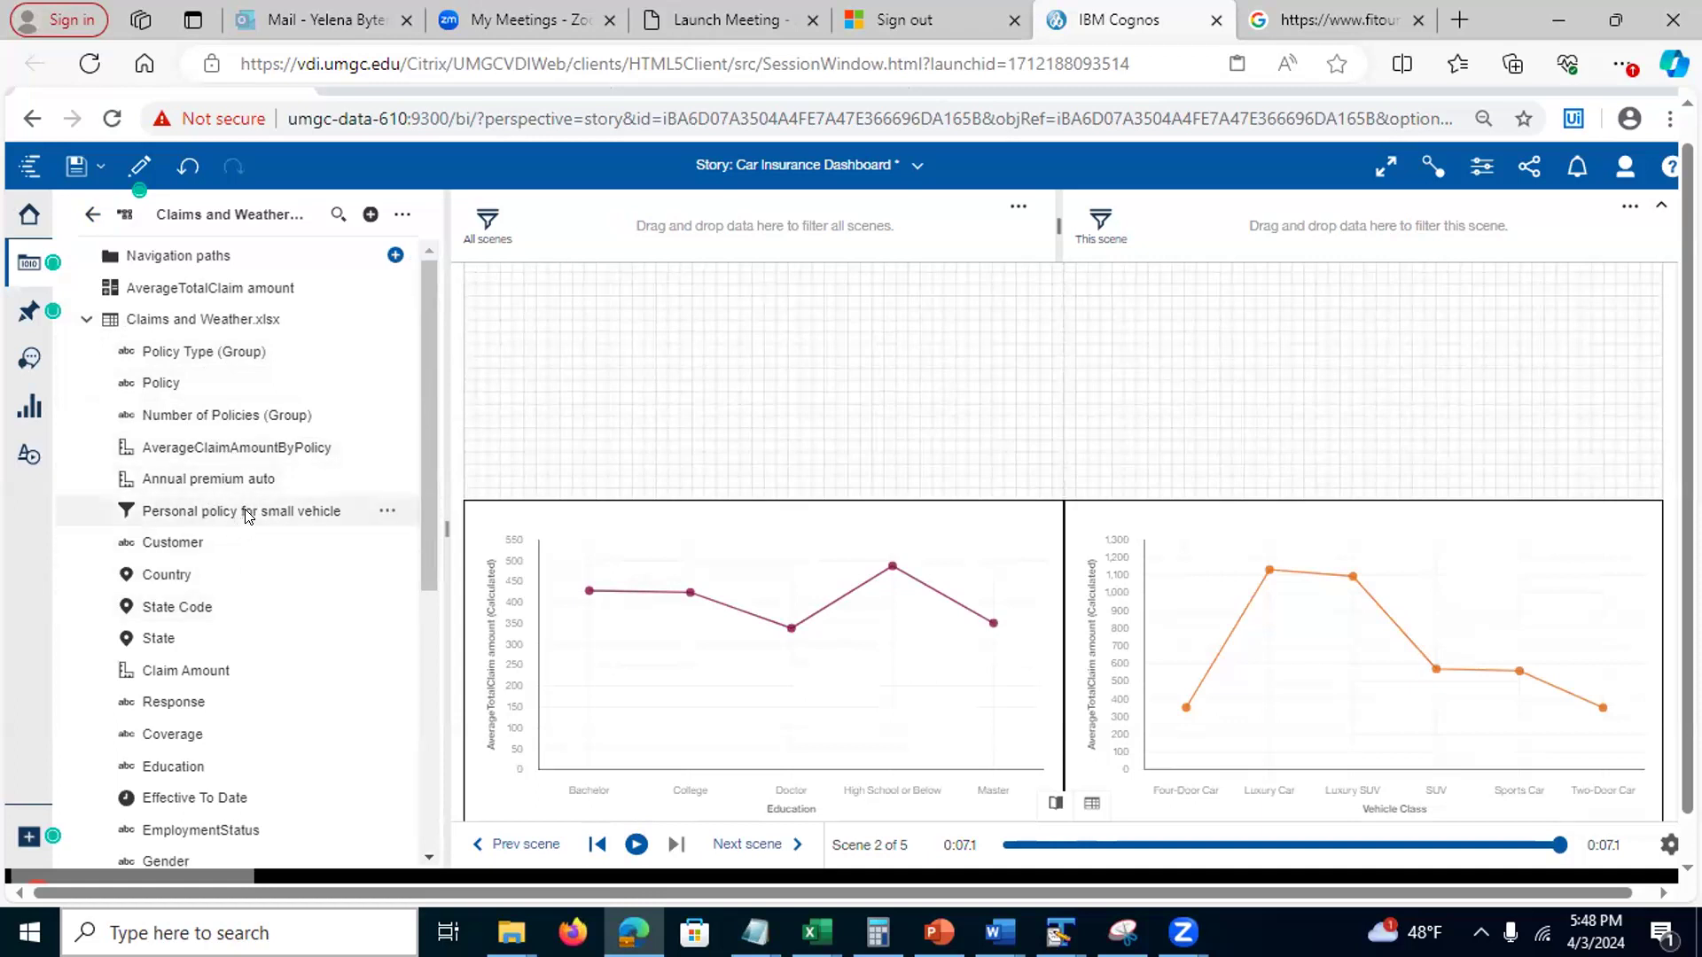
click(385, 512)
click(416, 524)
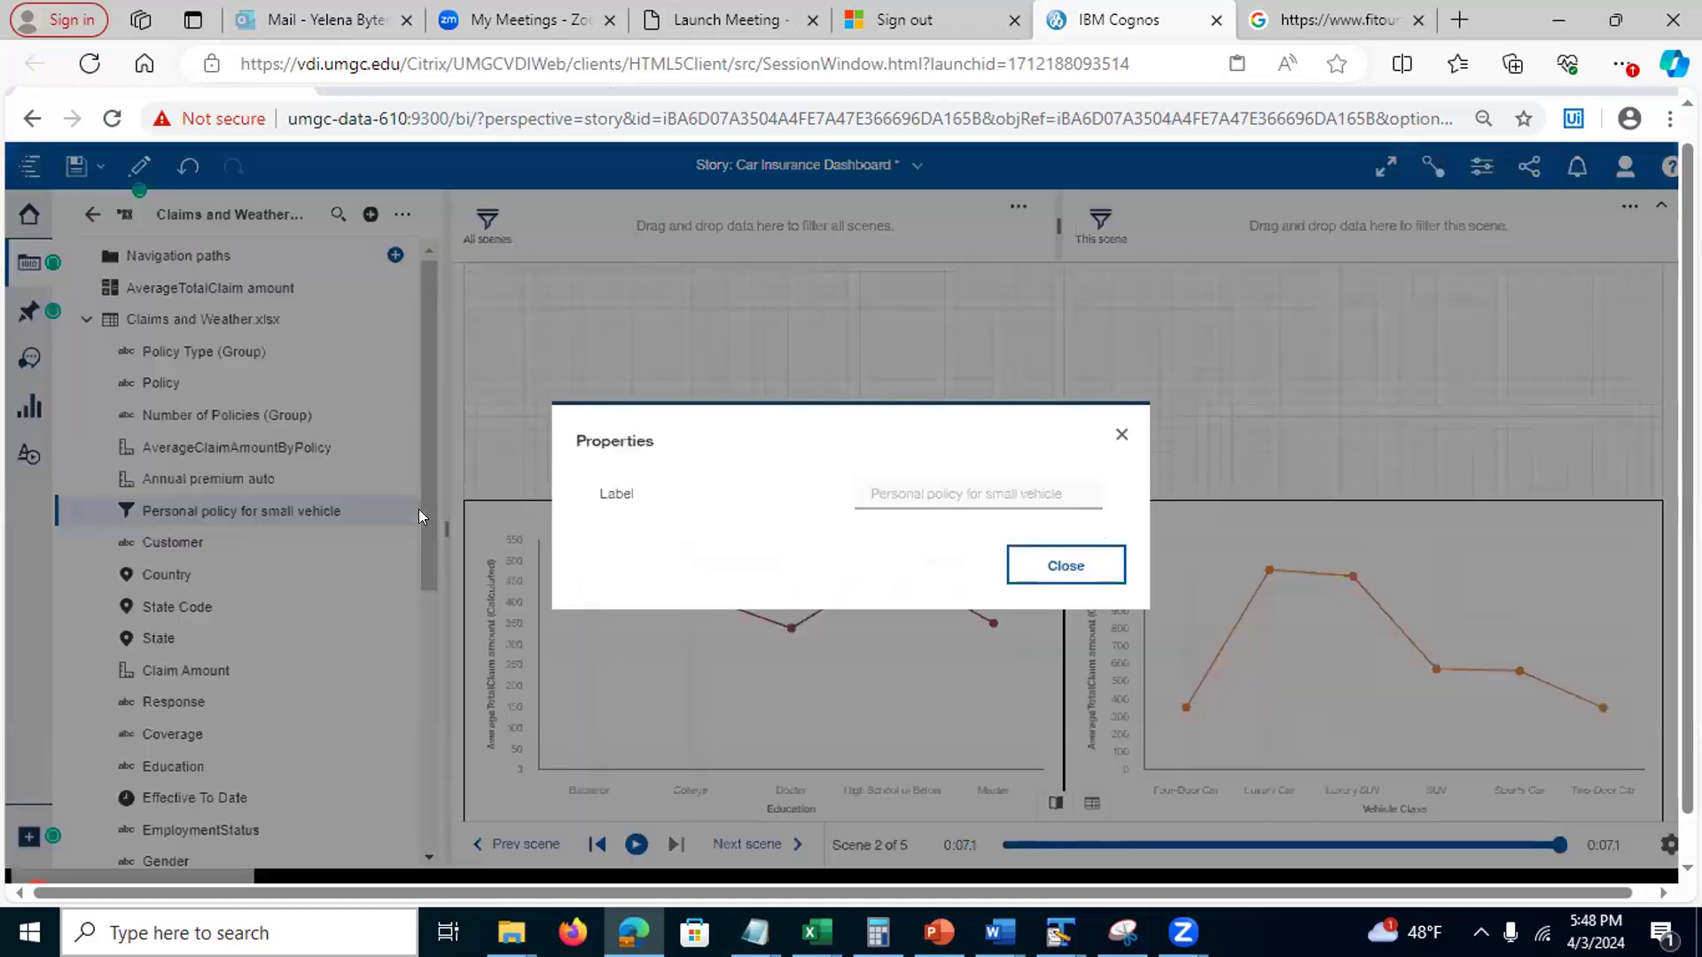
click(1121, 434)
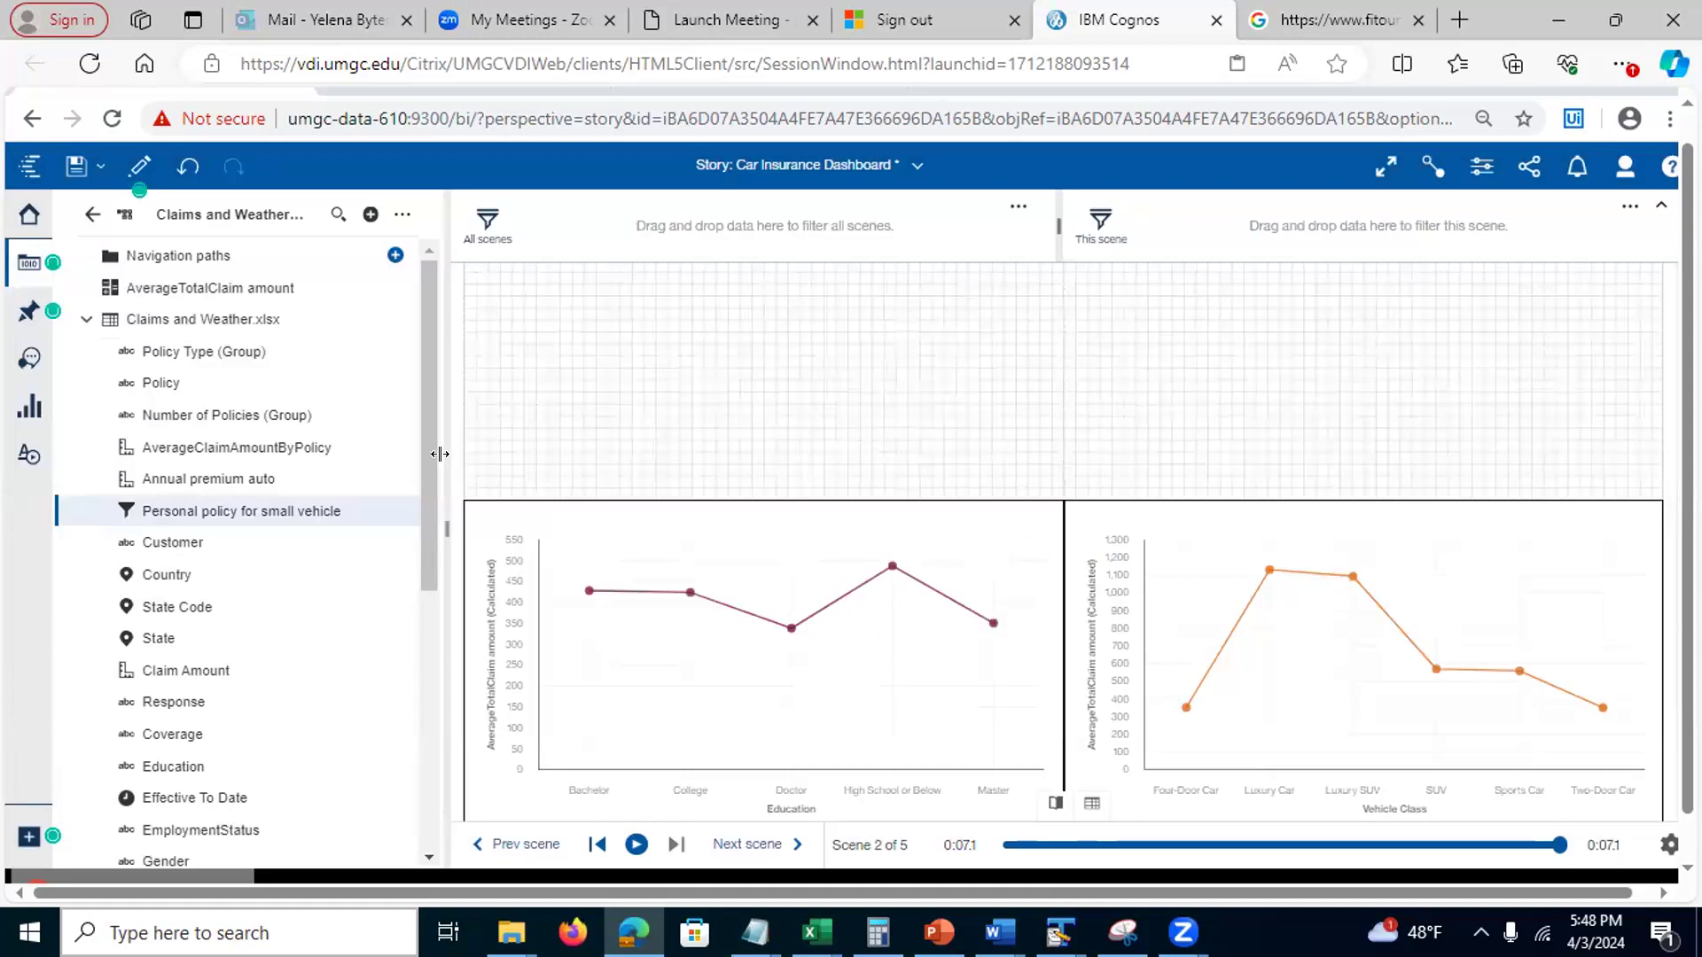
Drag 'Personal policy for small vehicle' toward the charts, then bring up PowerPoint slide 19 on stories
mouse_move(418, 510)
mouse_down()
mouse_move(420, 567)
mouse_move(421, 532)
mouse_up()
scroll(422, 611, down, 3)
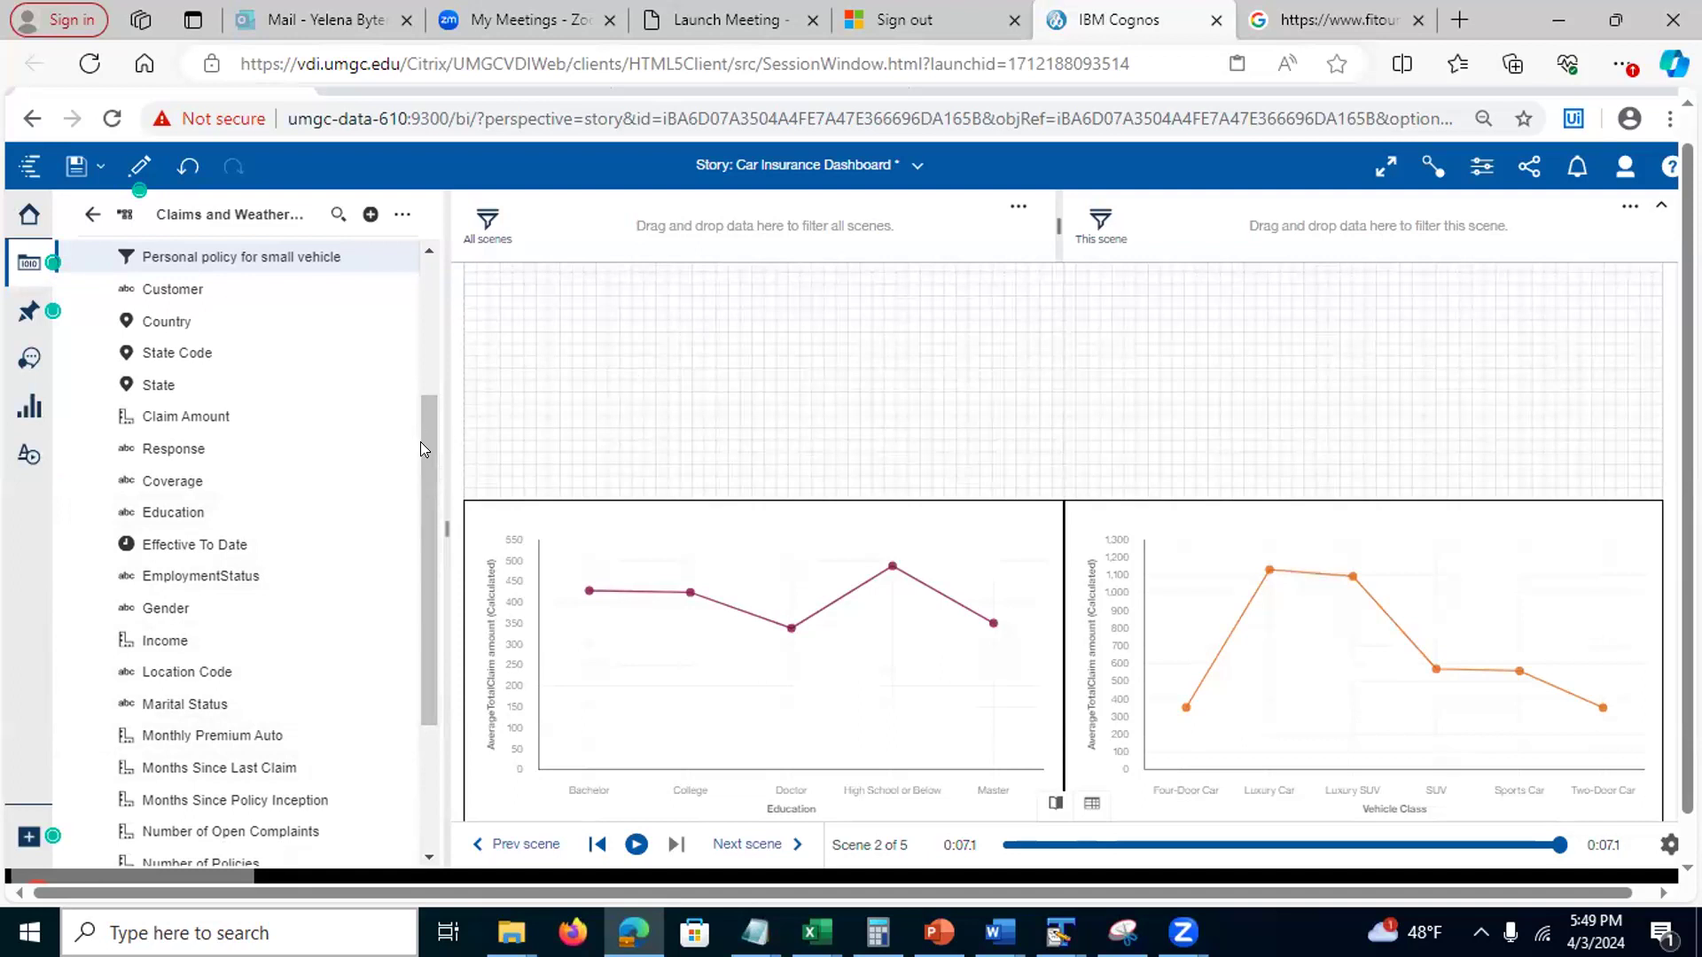
drag(429, 446, 442, 316)
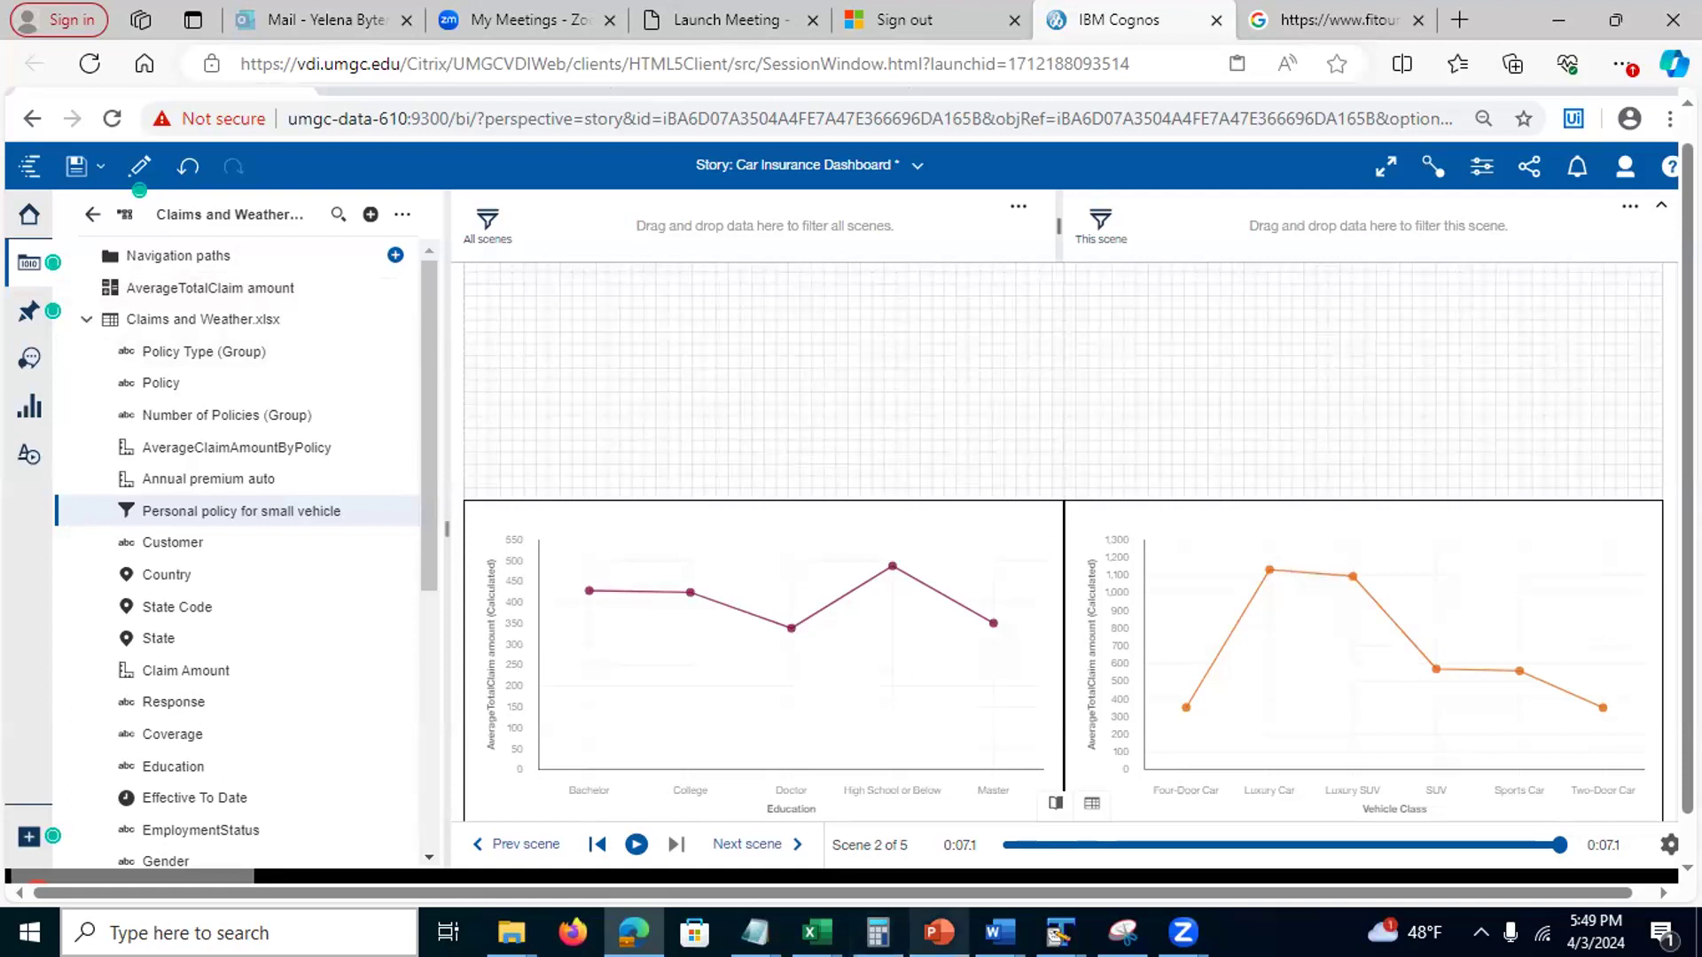
mouse_move(938, 931)
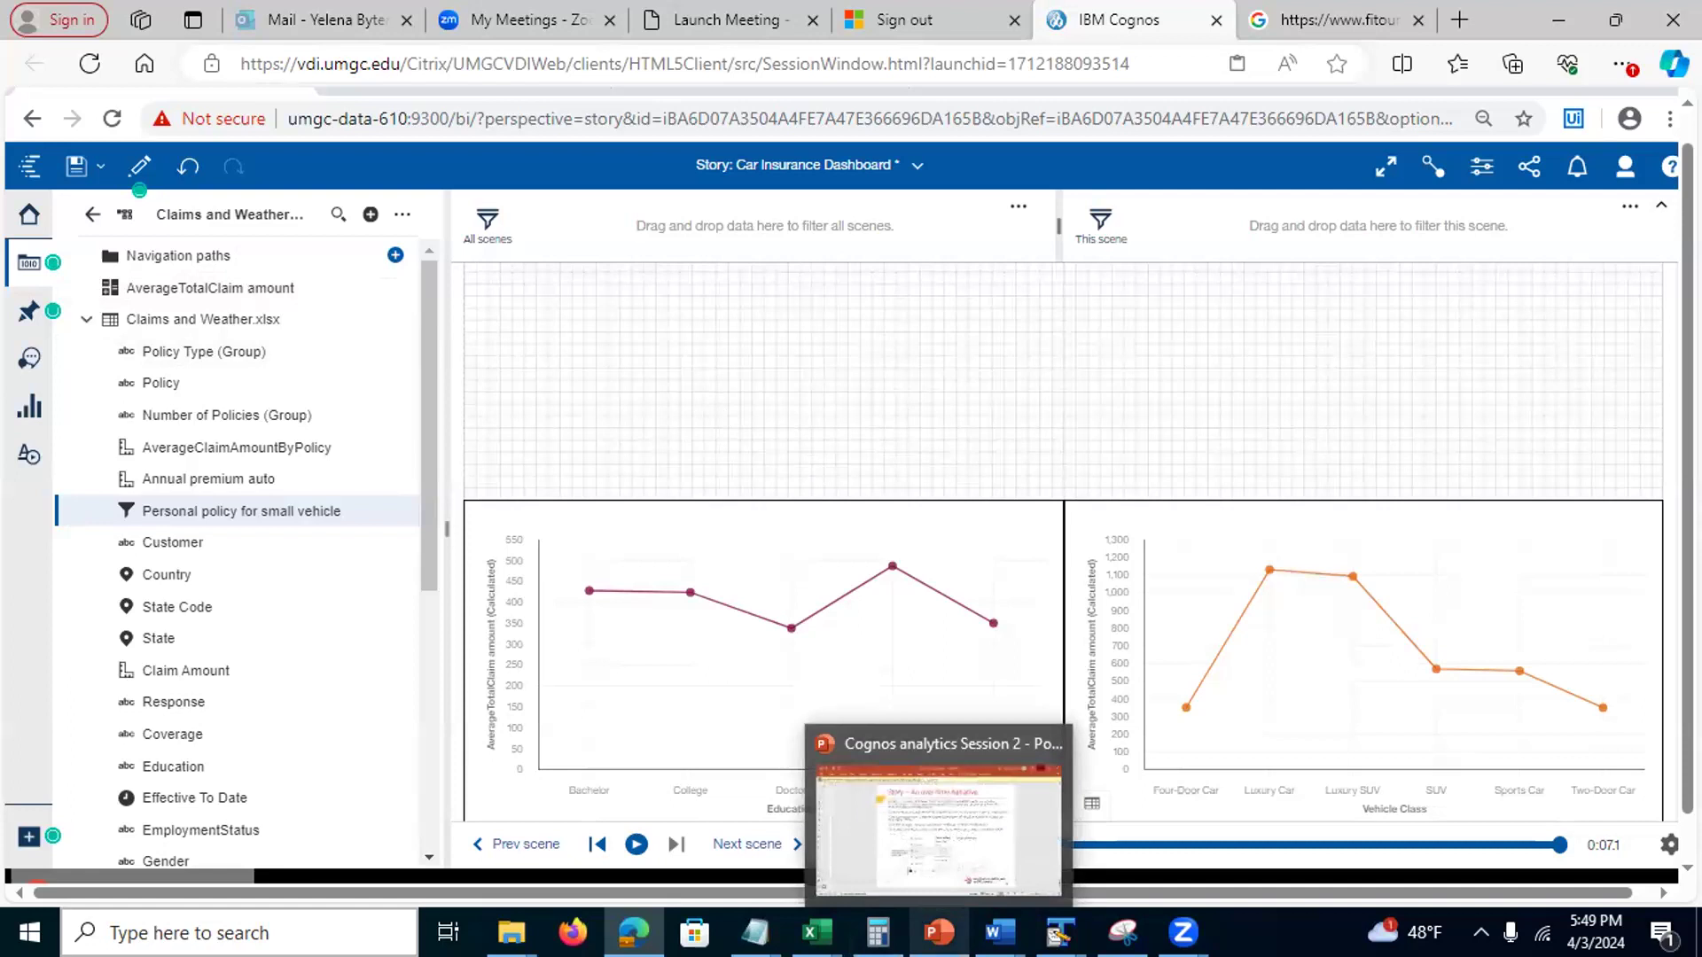
click(938, 931)
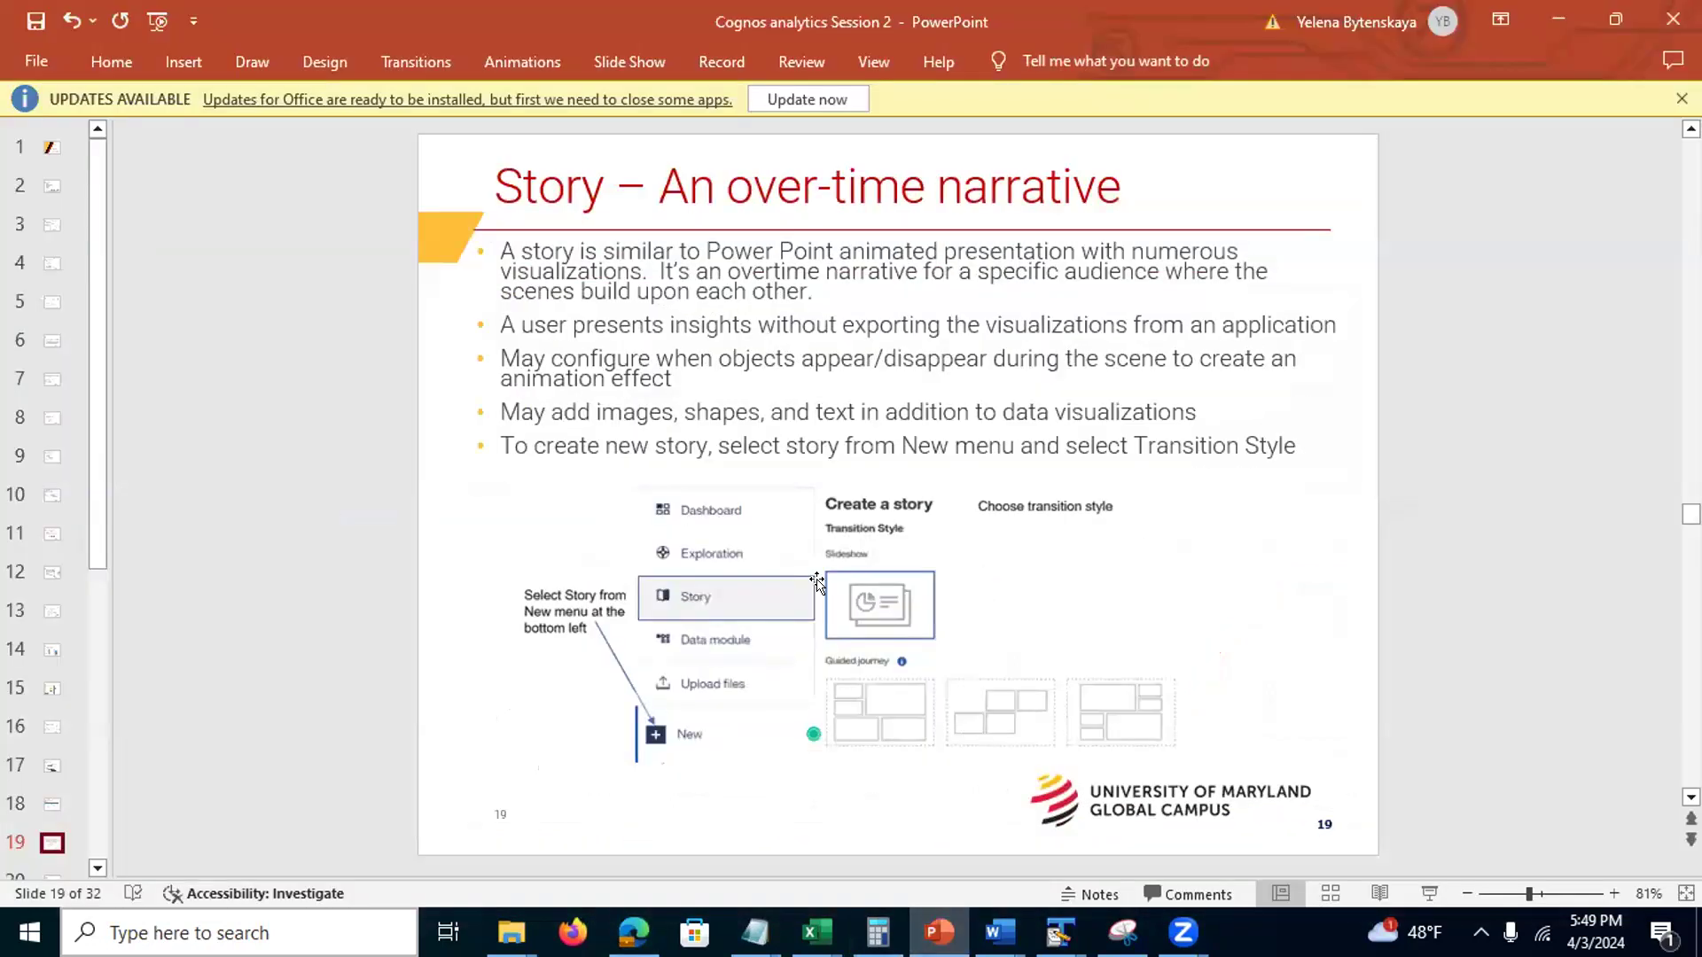
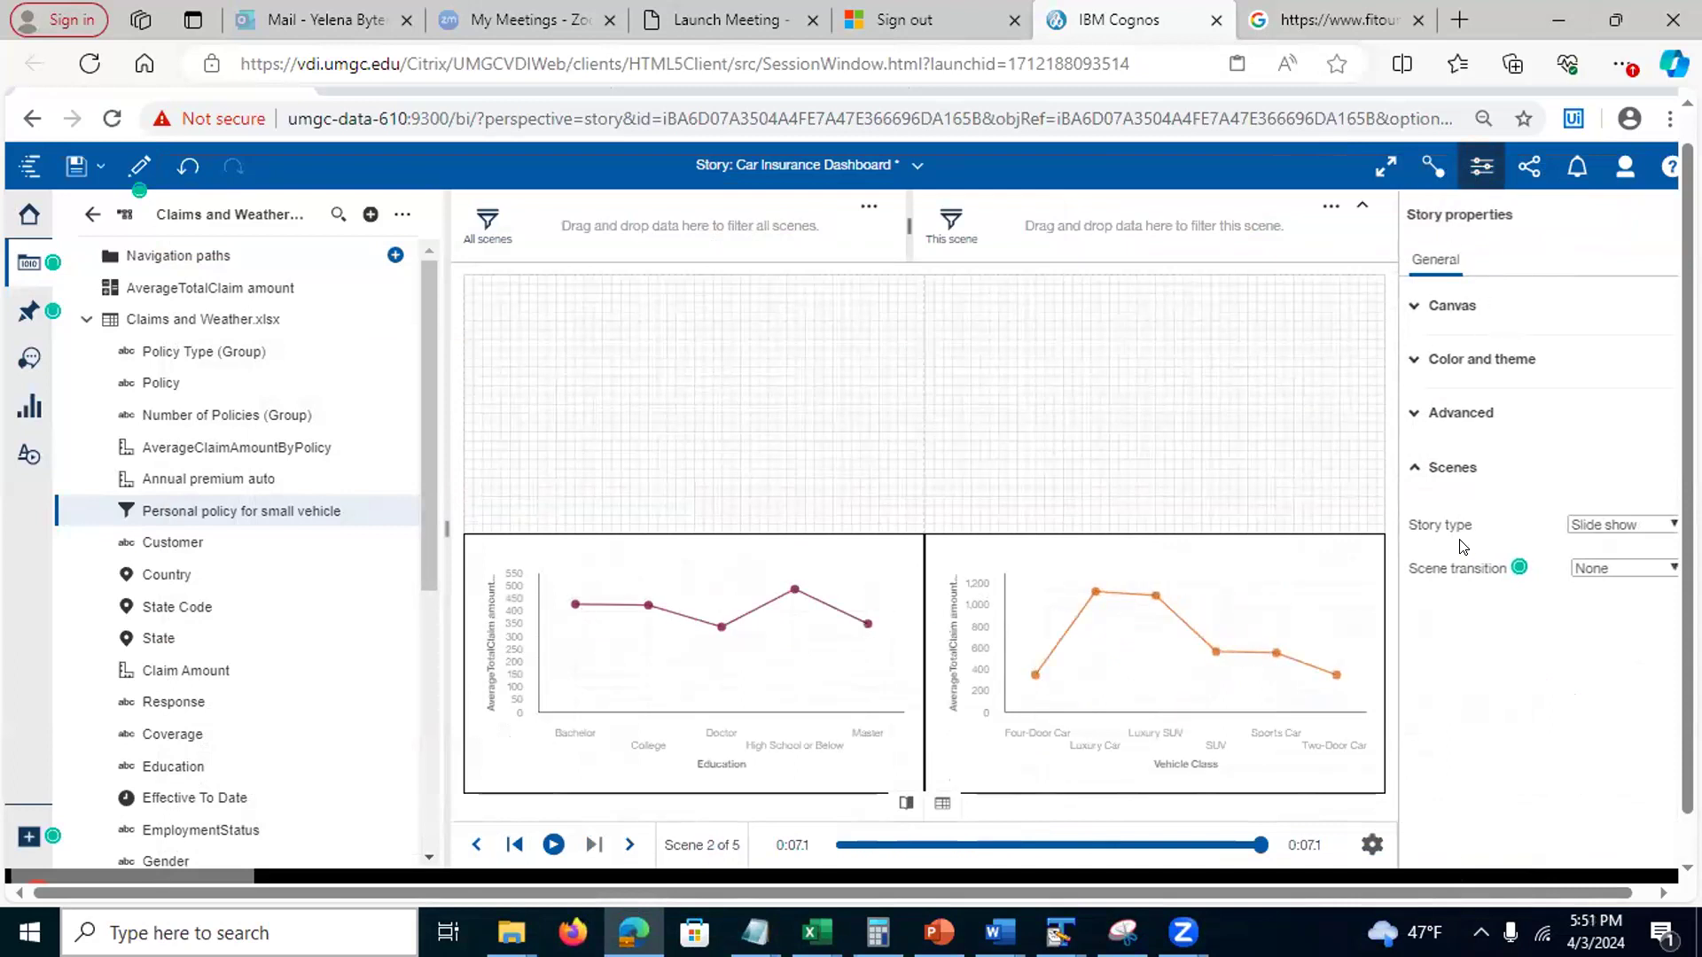
Give the story a Sweep scene transition, save it, and switch to view mode
click(1669, 570)
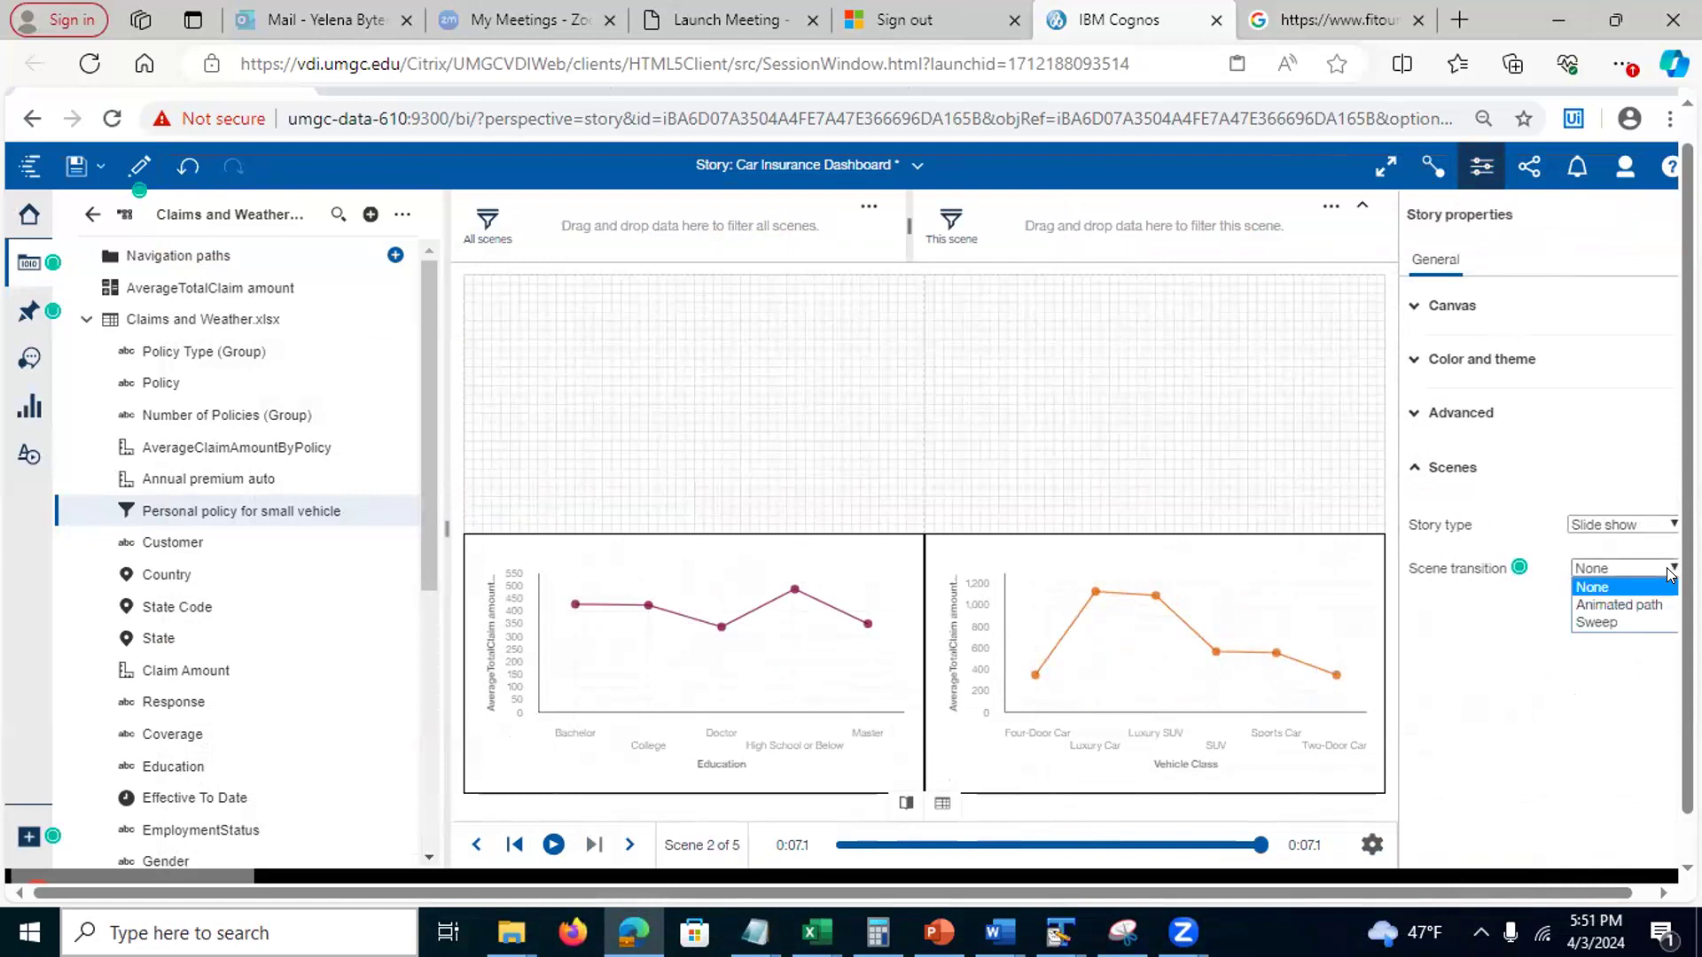
click(1626, 624)
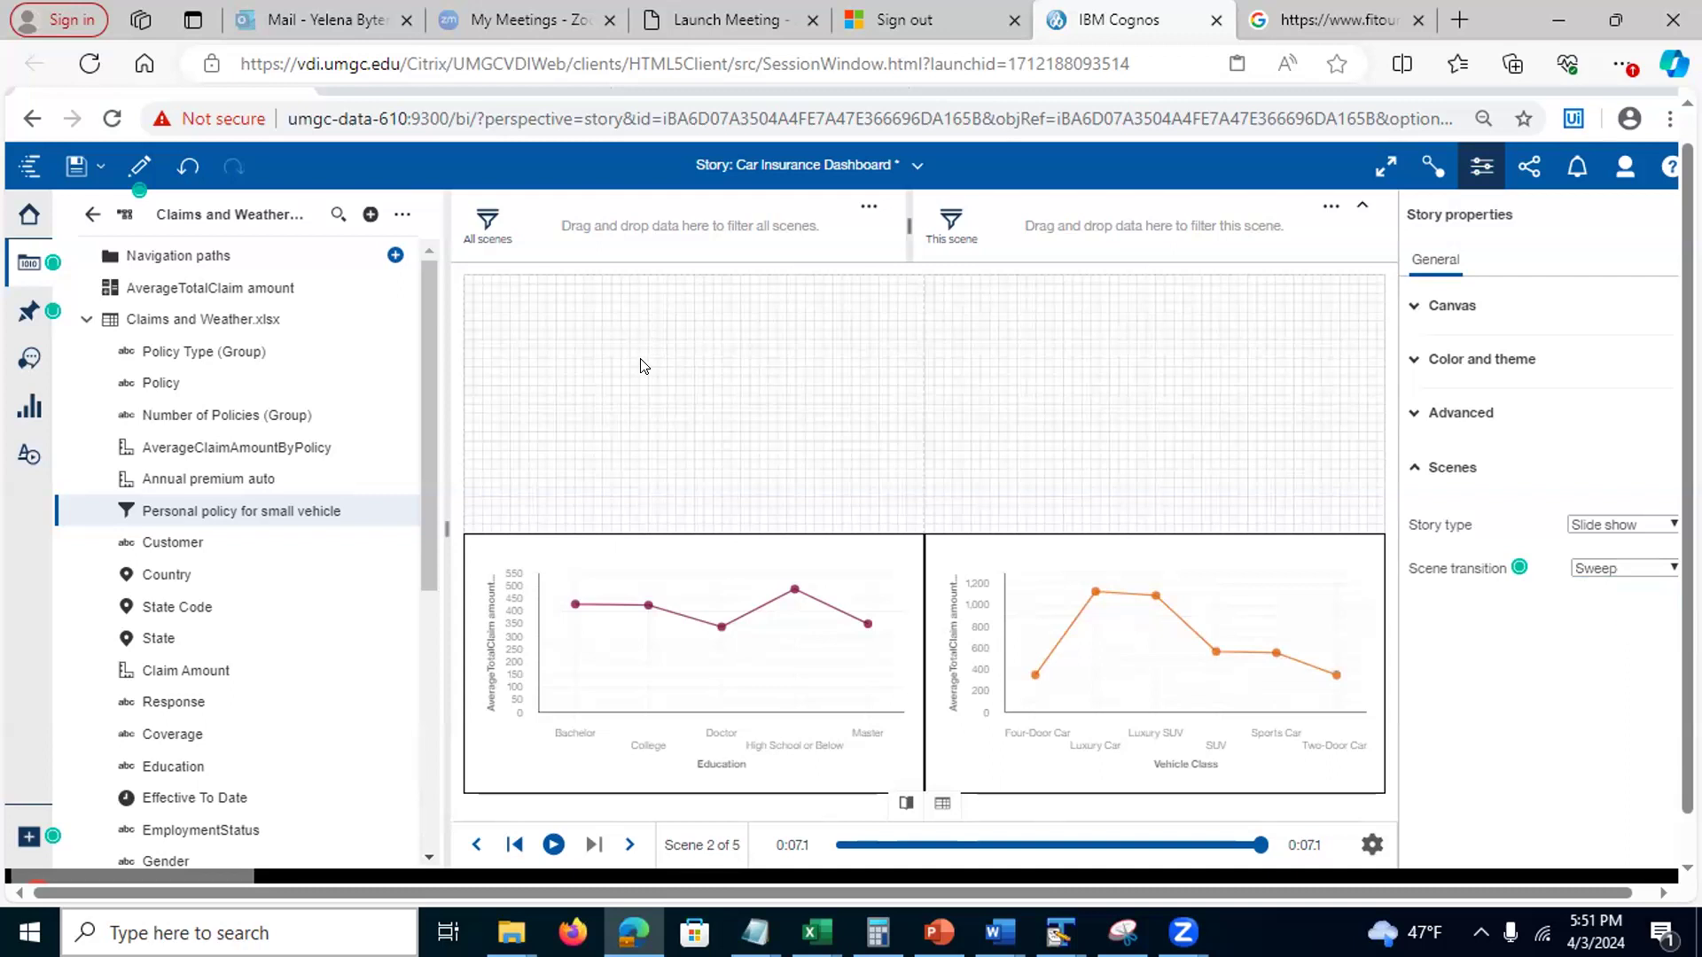
click(76, 166)
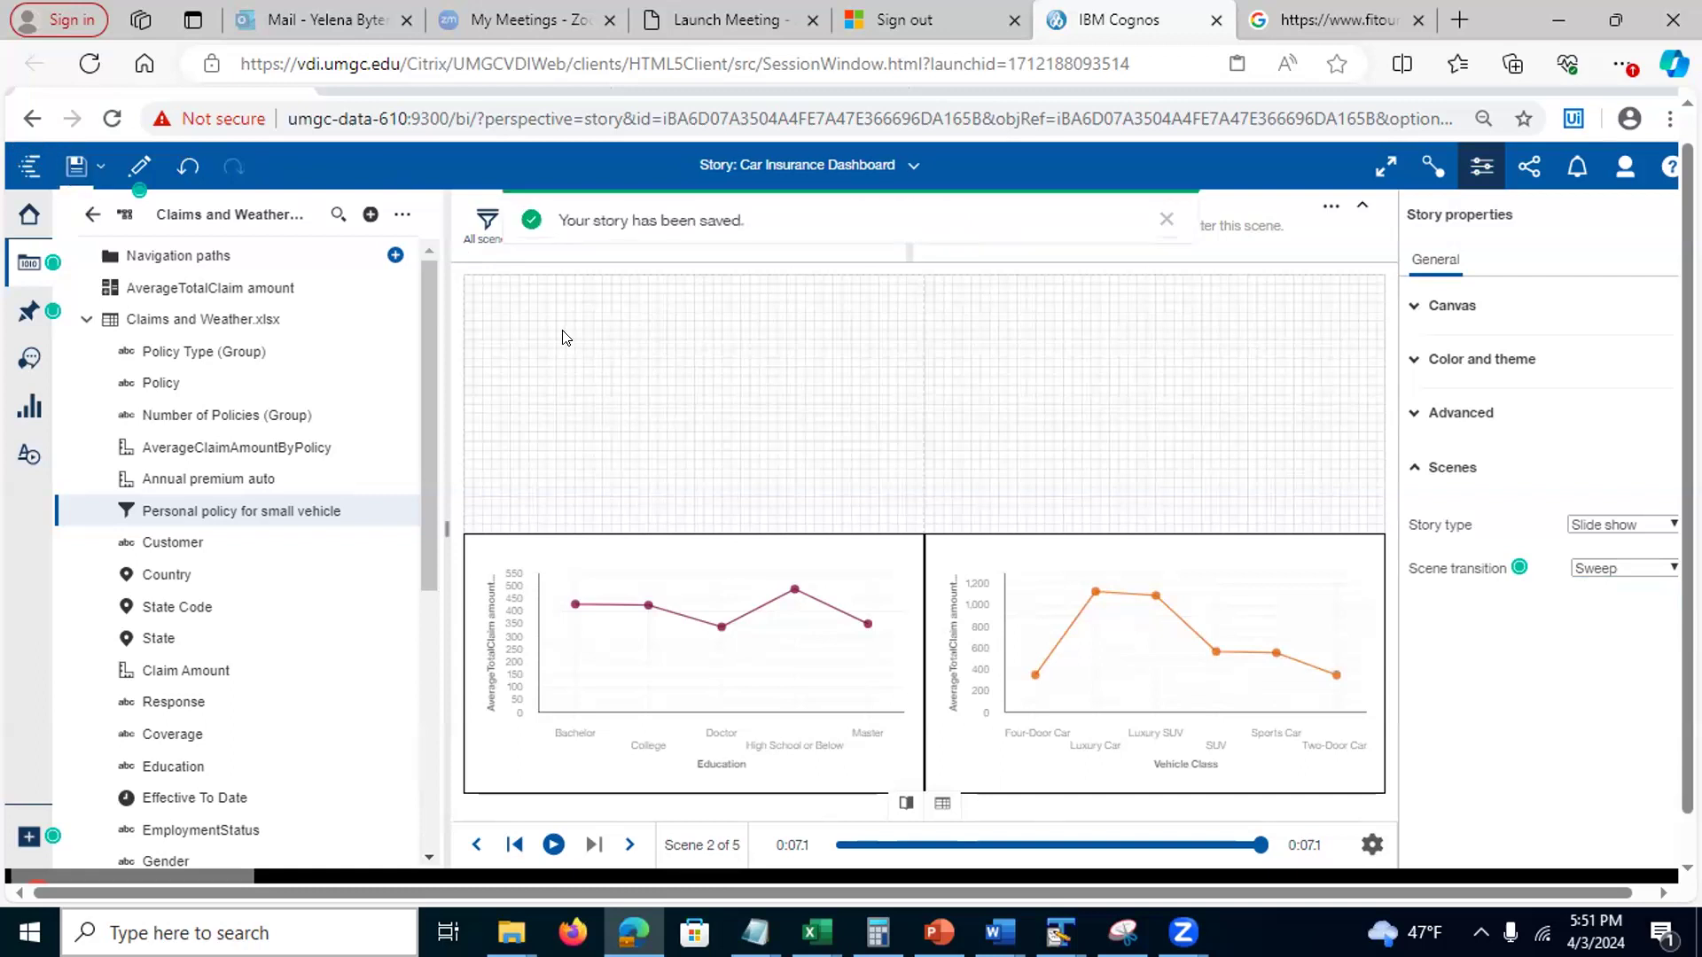
click(140, 166)
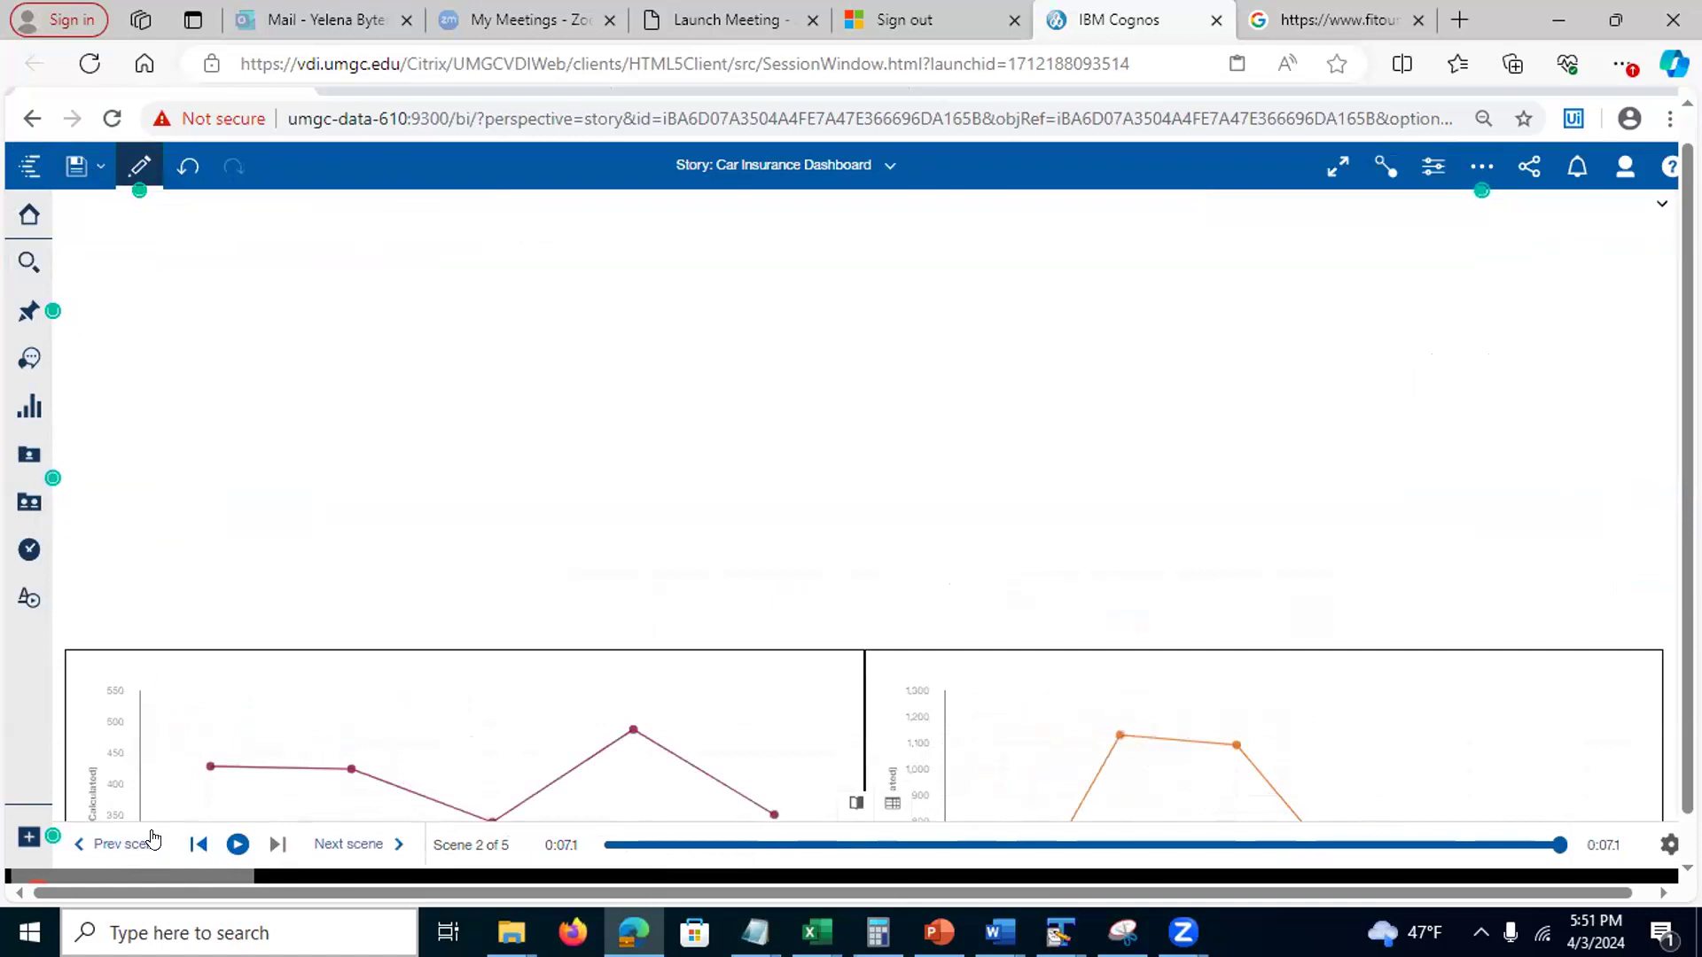
Play the story from the title scene through scene 5, then return to editing
click(106, 847)
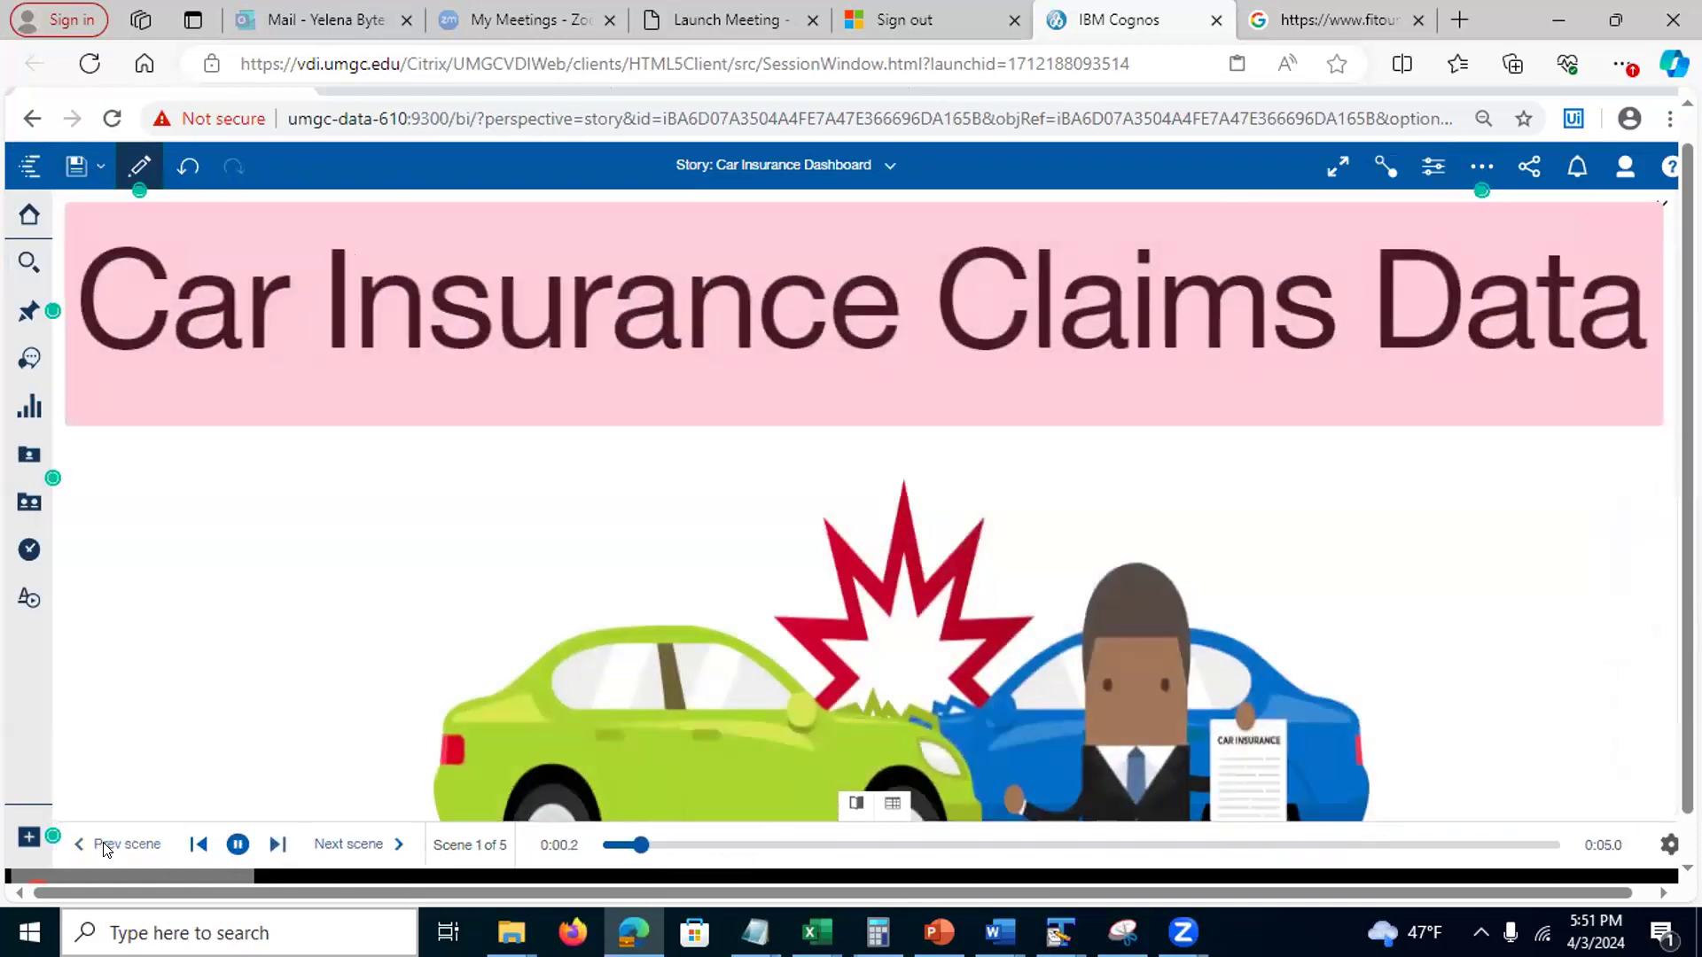
click(238, 845)
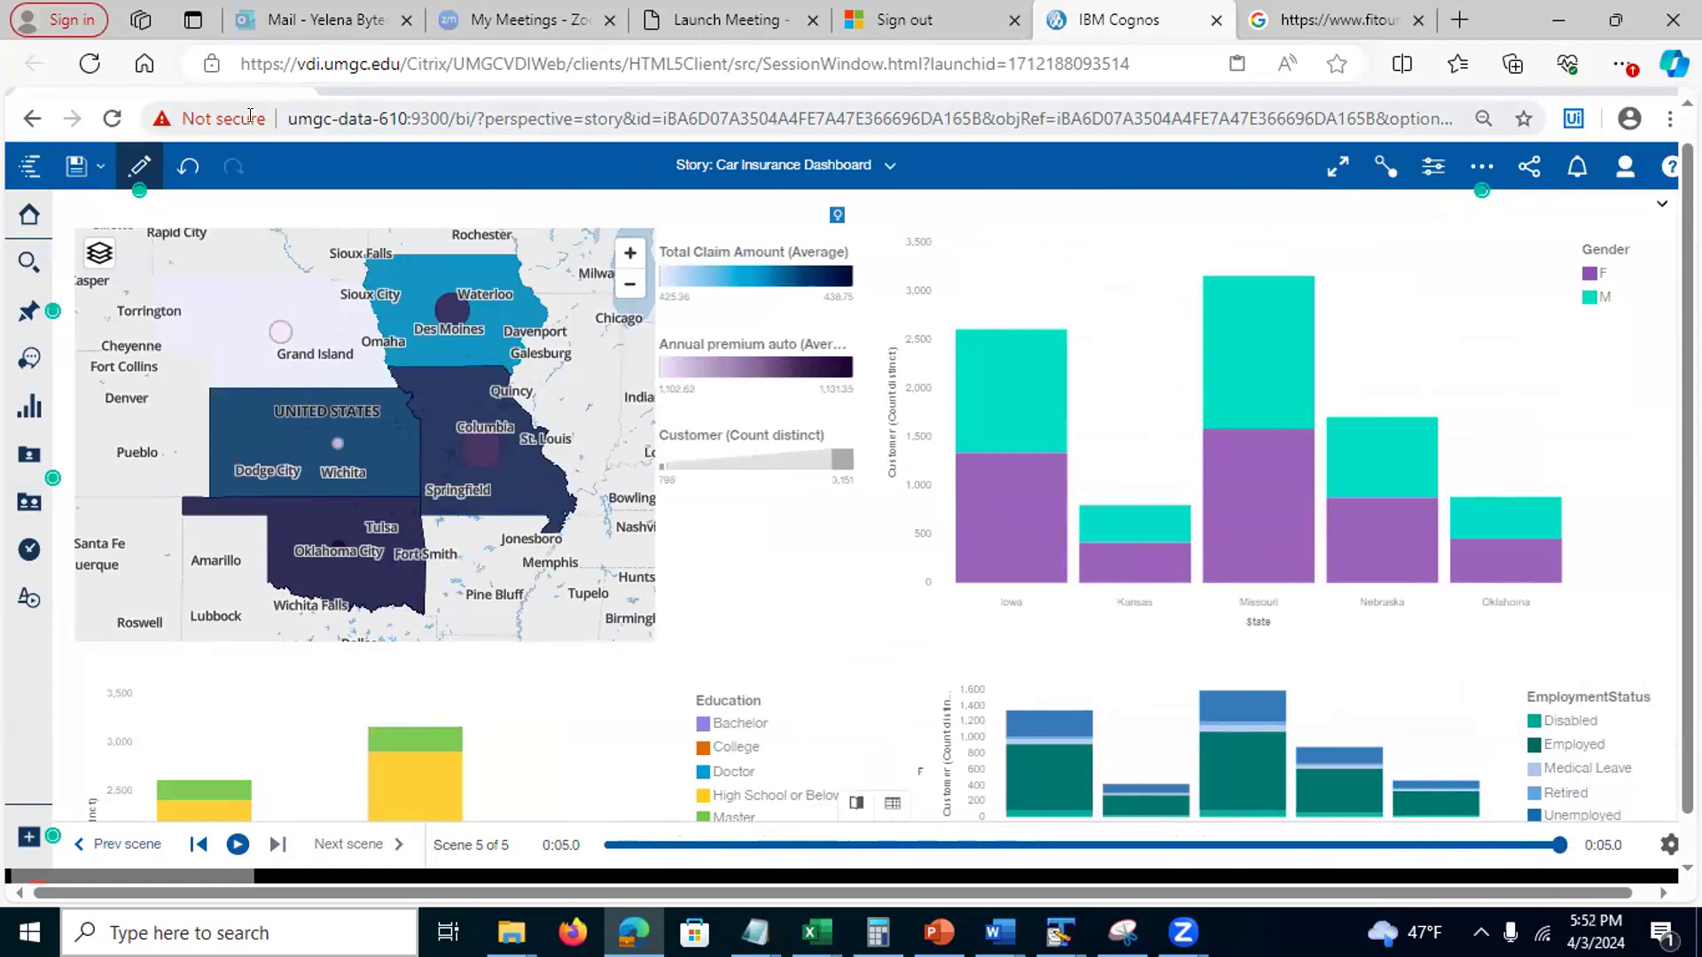
click(138, 166)
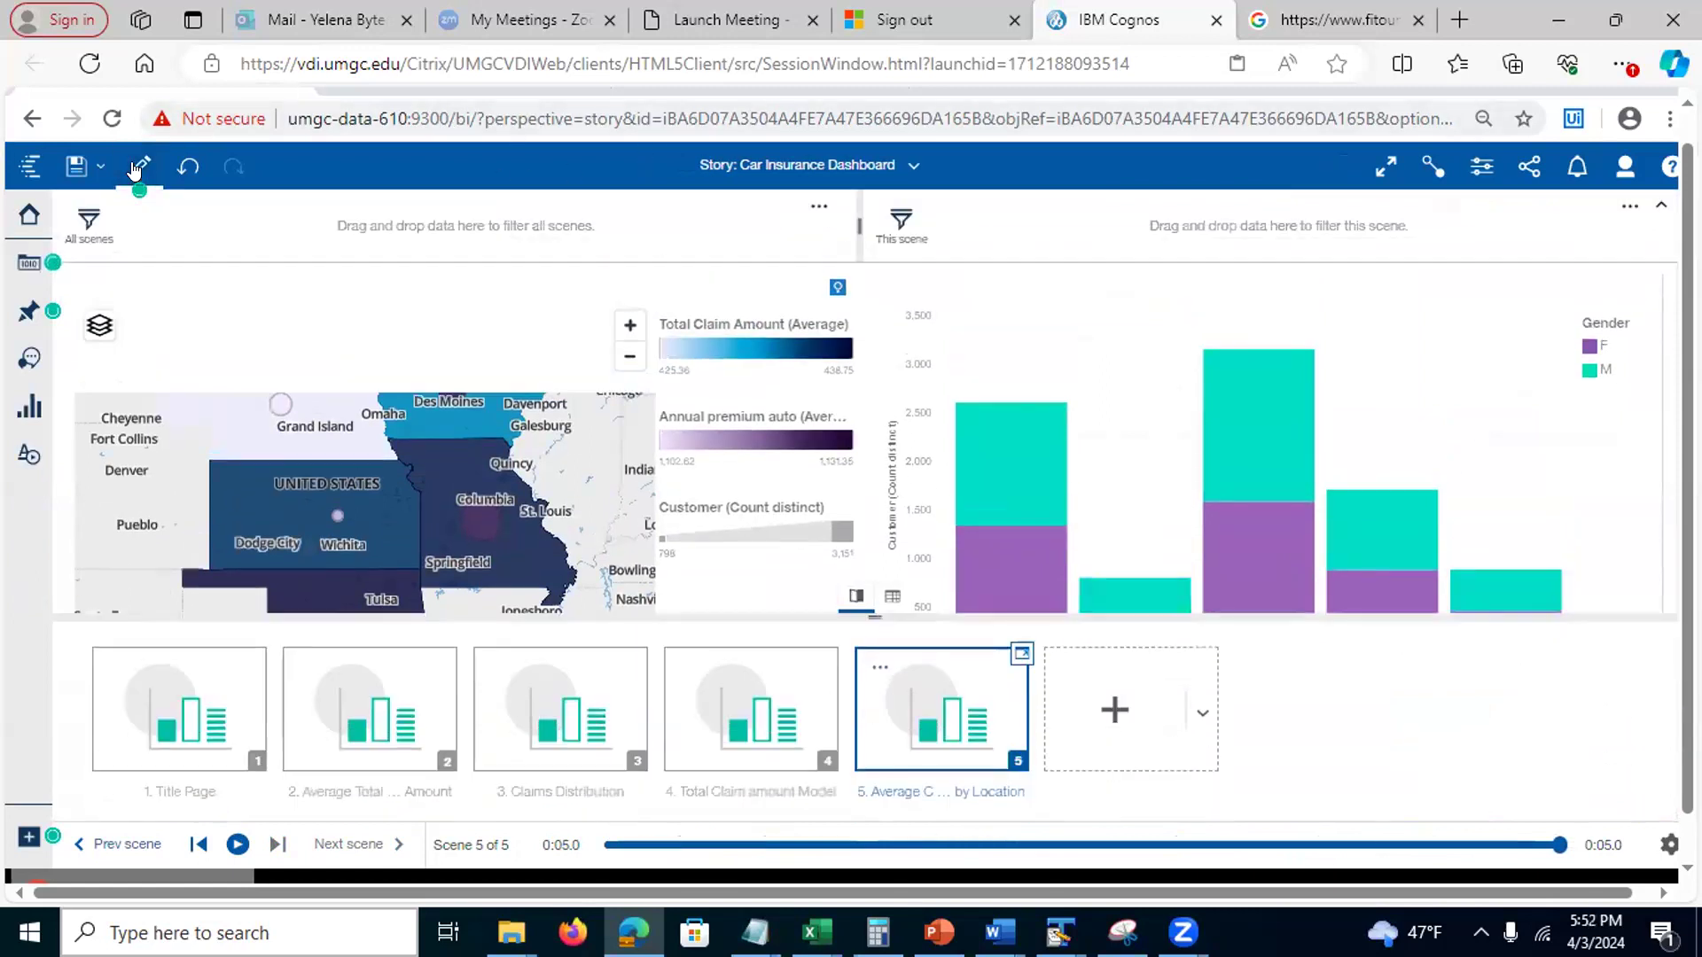
Make the story a Guided journey with the overview-scenes layout and show the opening overview
click(1479, 173)
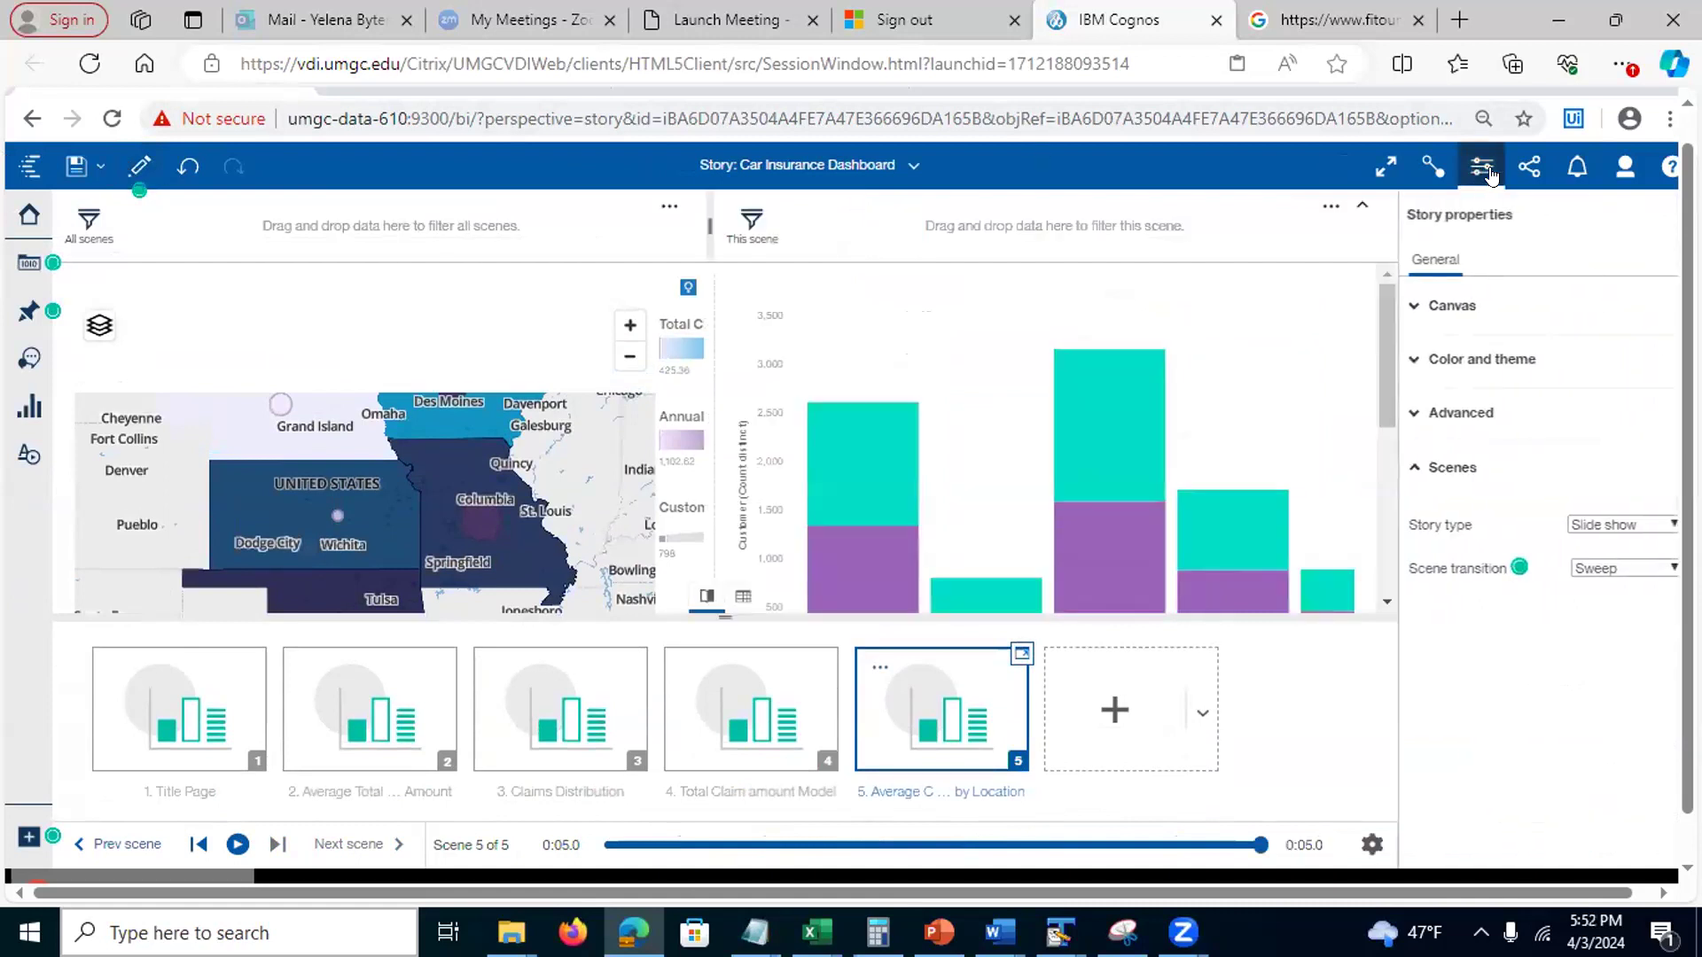
click(1669, 525)
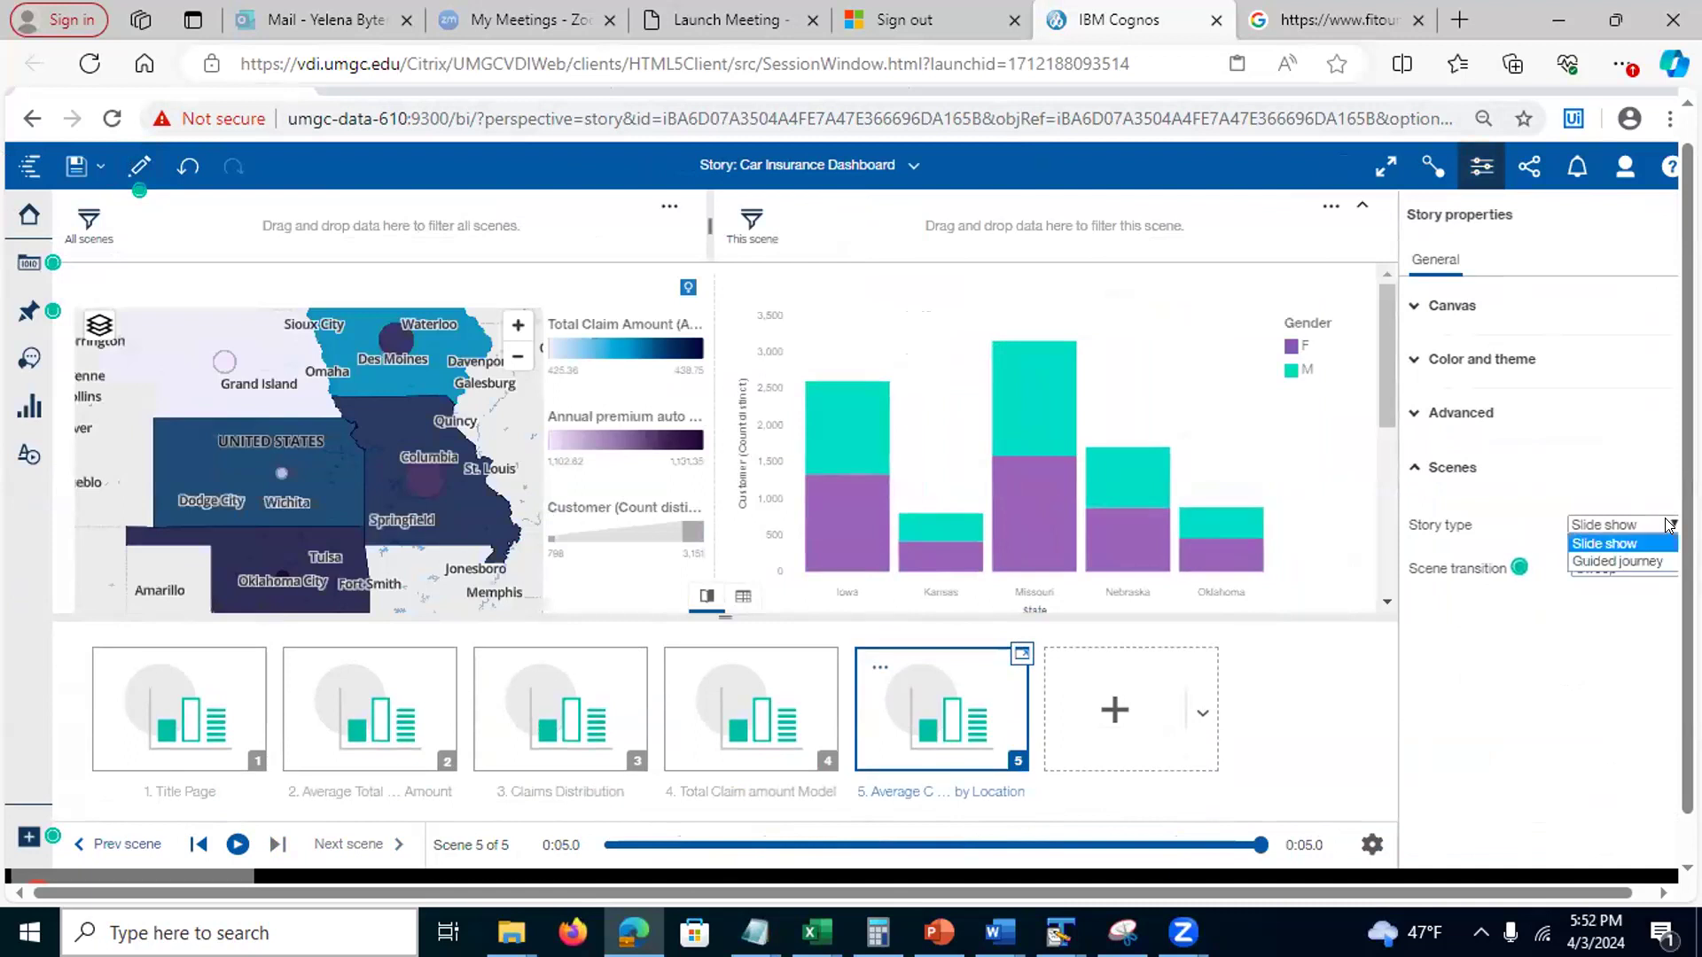
click(1623, 562)
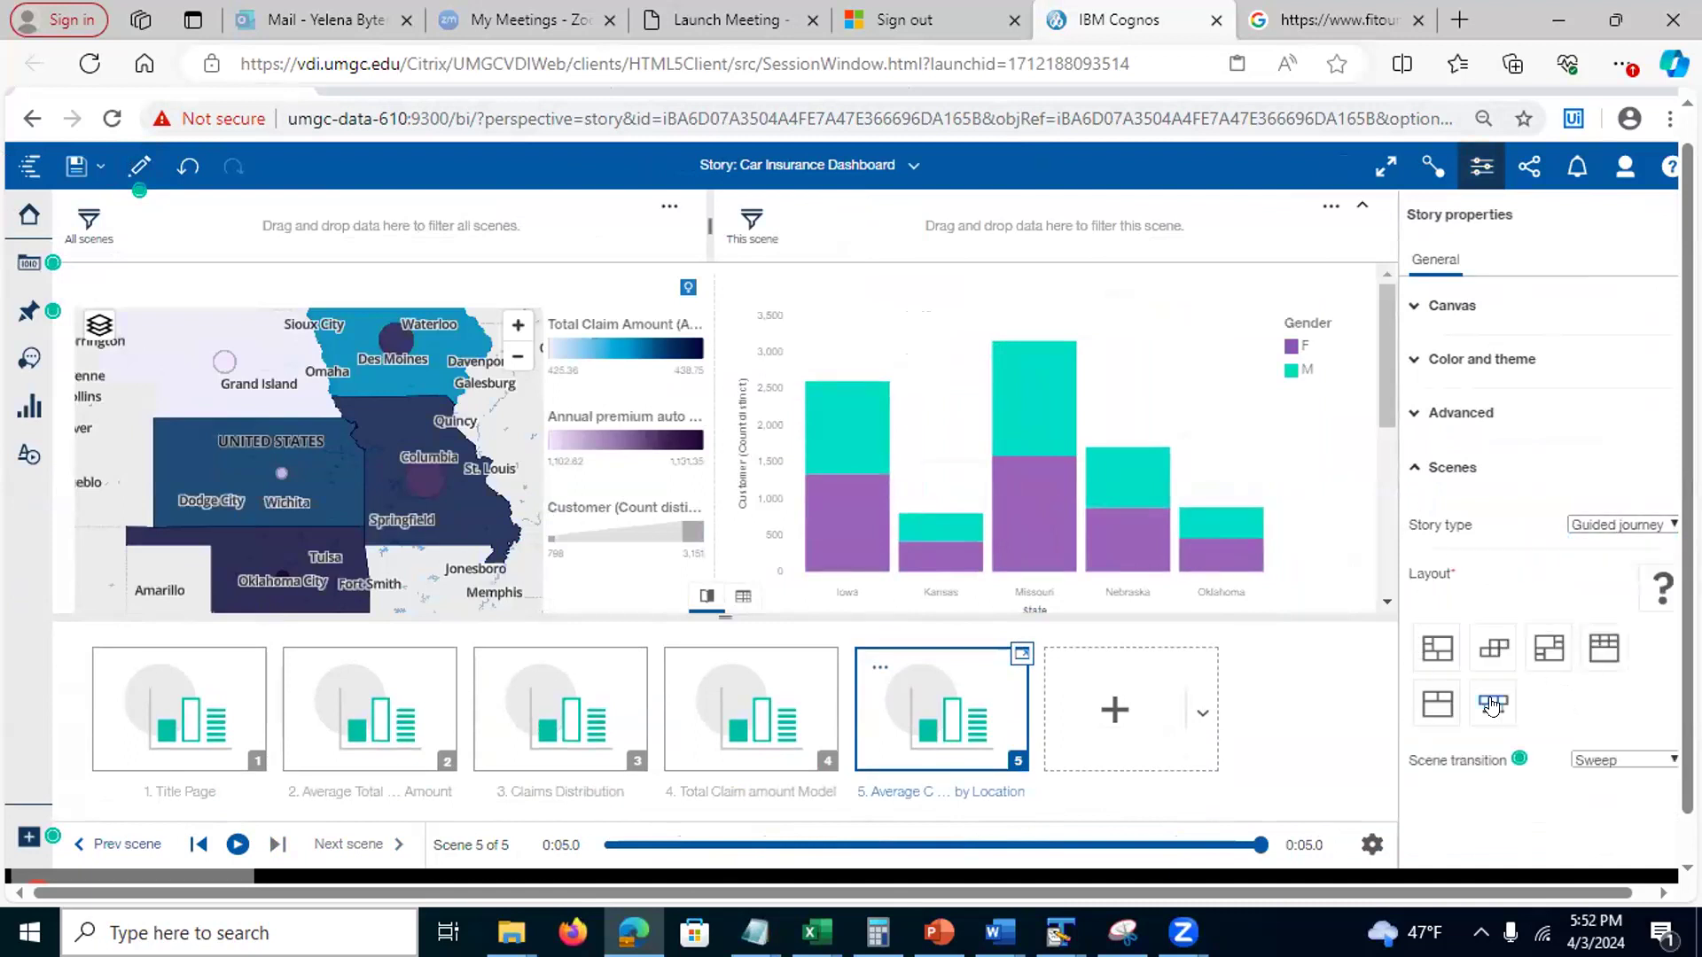
click(1493, 705)
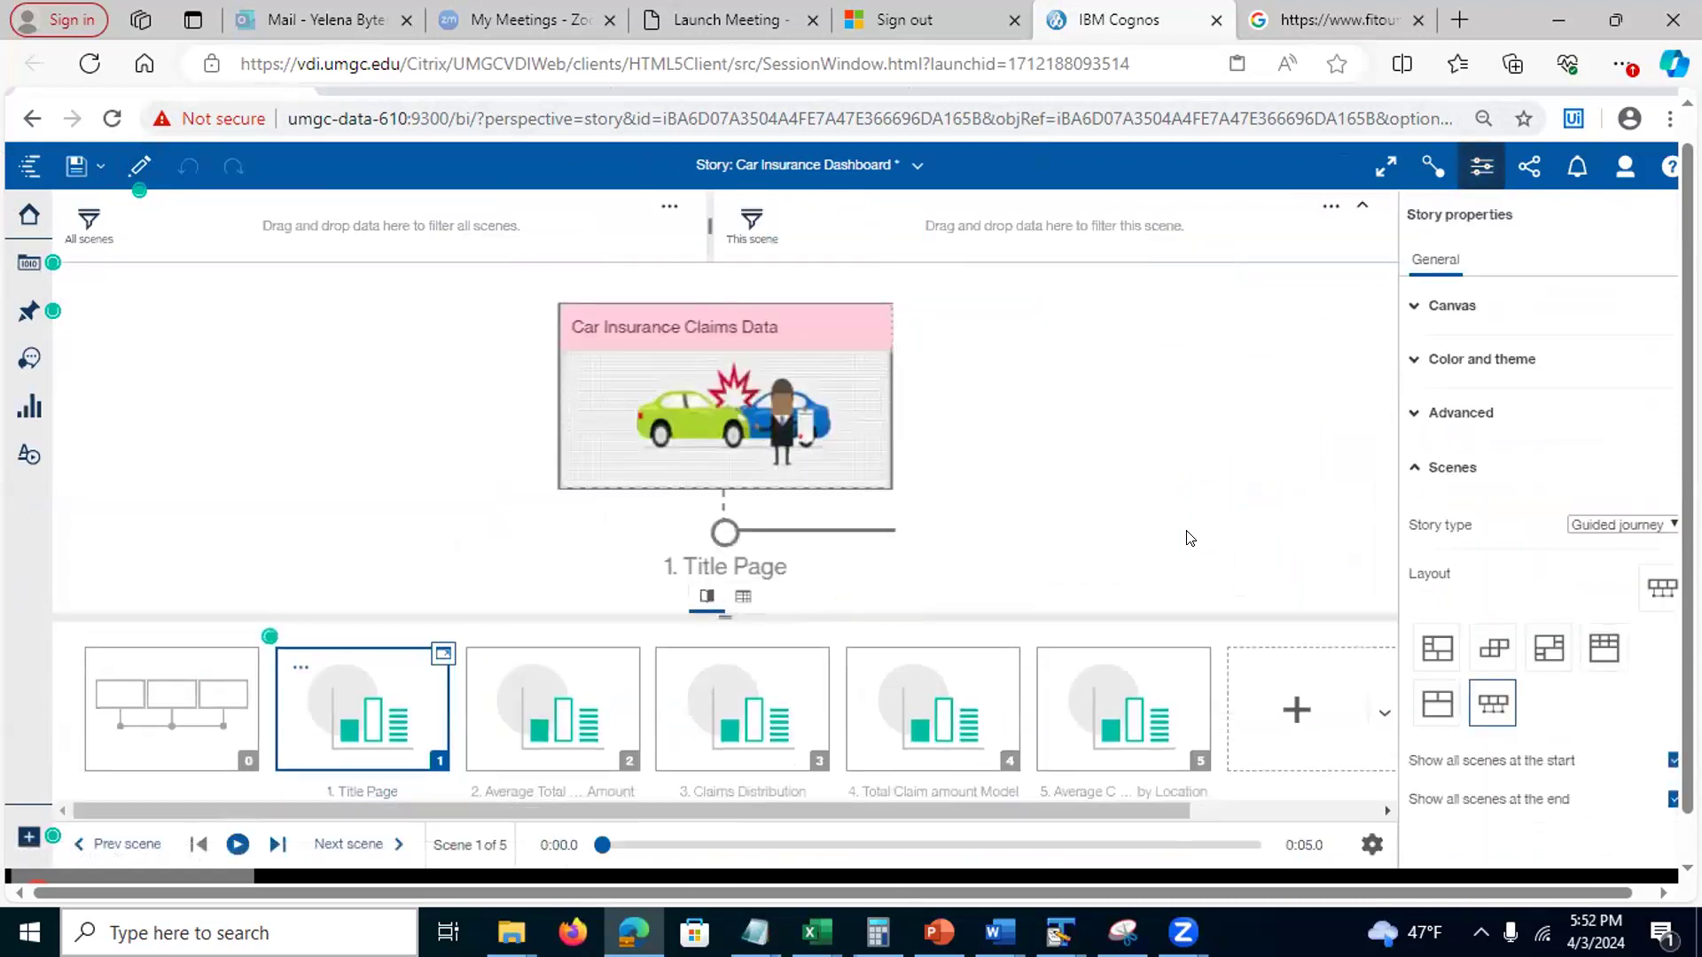
click(1475, 170)
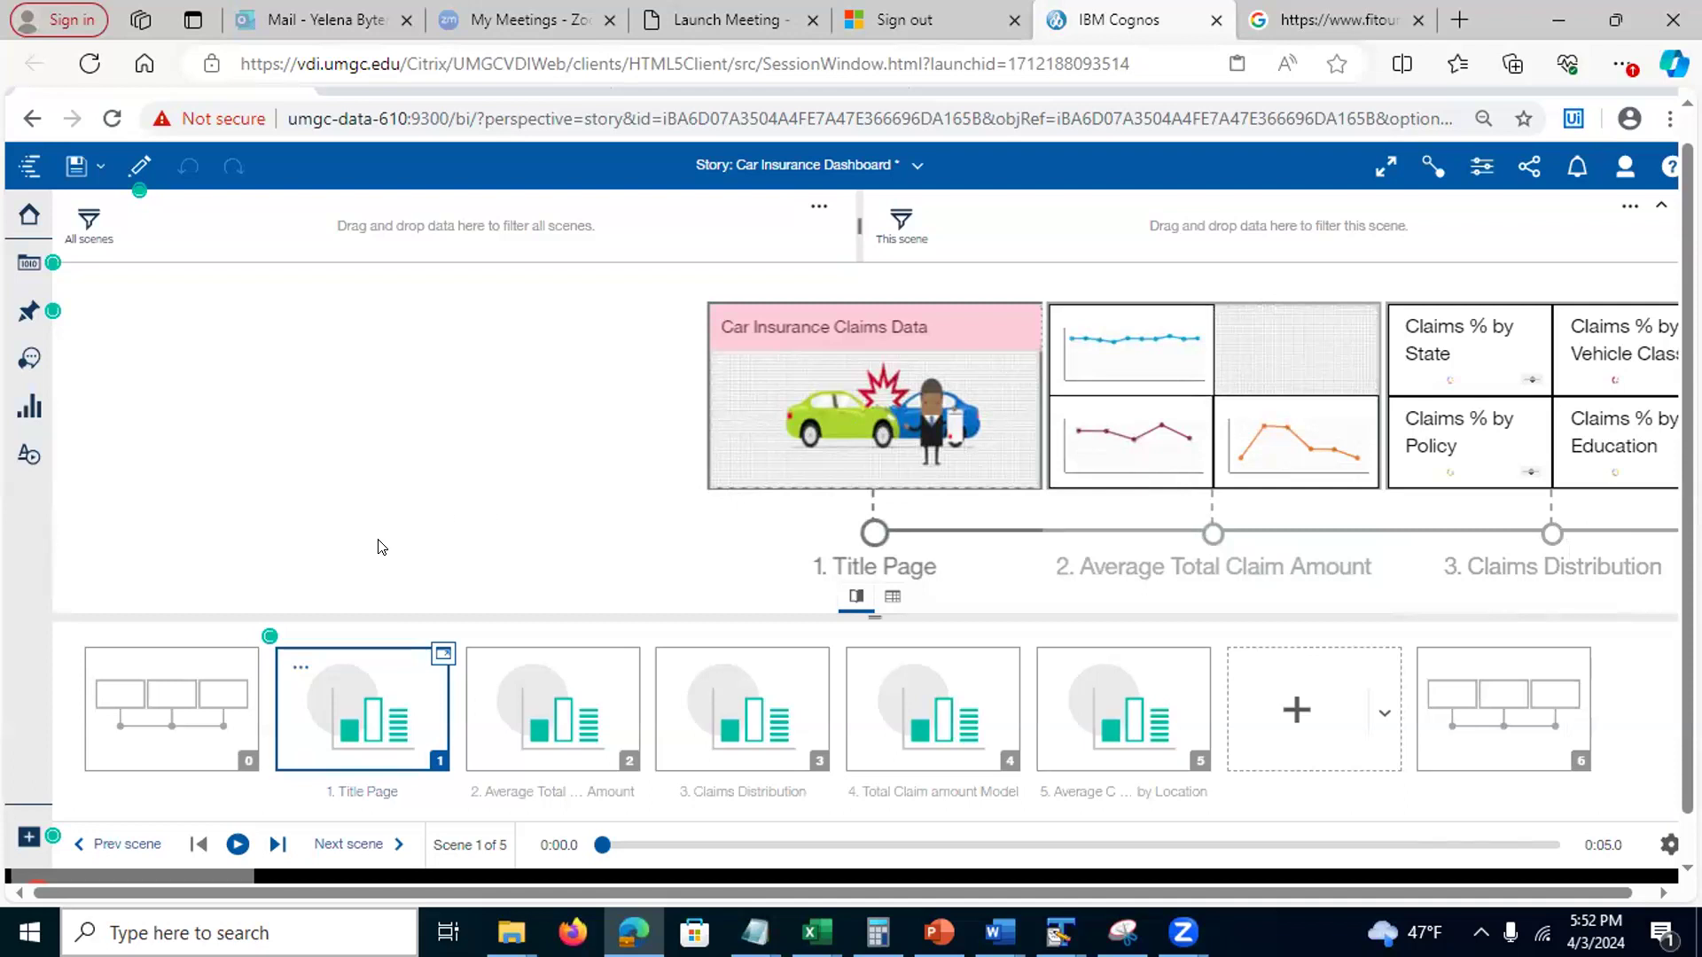
click(149, 713)
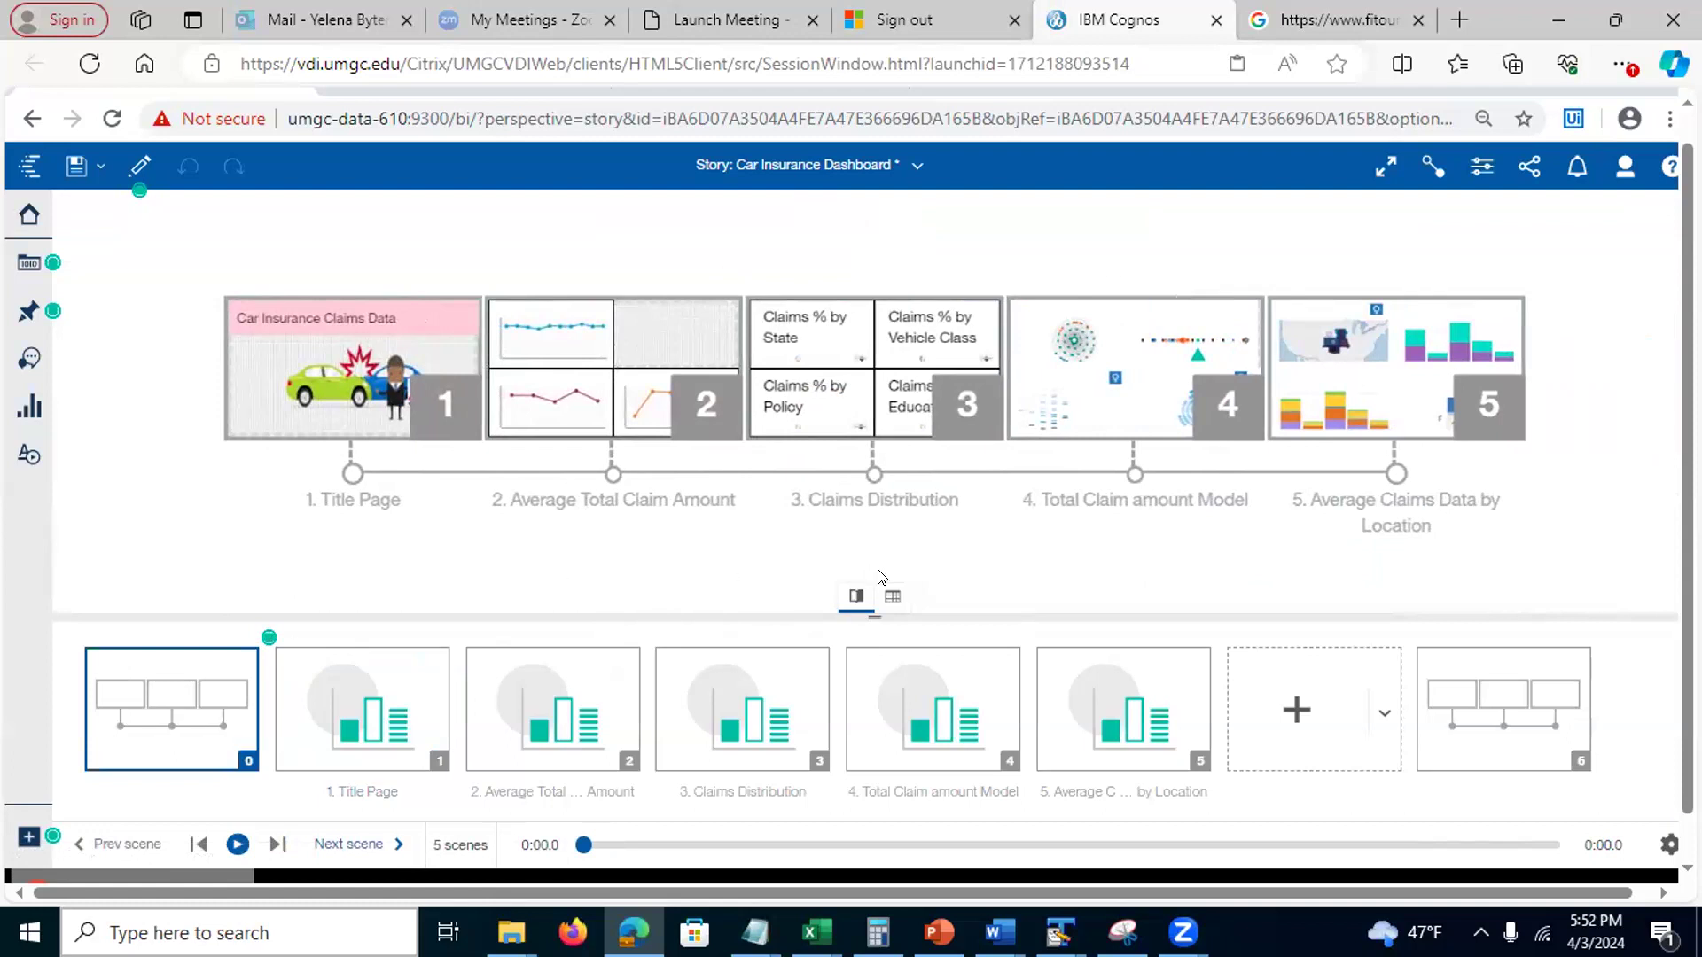
Preview the five-scene overview in view mode, then add a blank sixth scene after scene 5
click(855, 596)
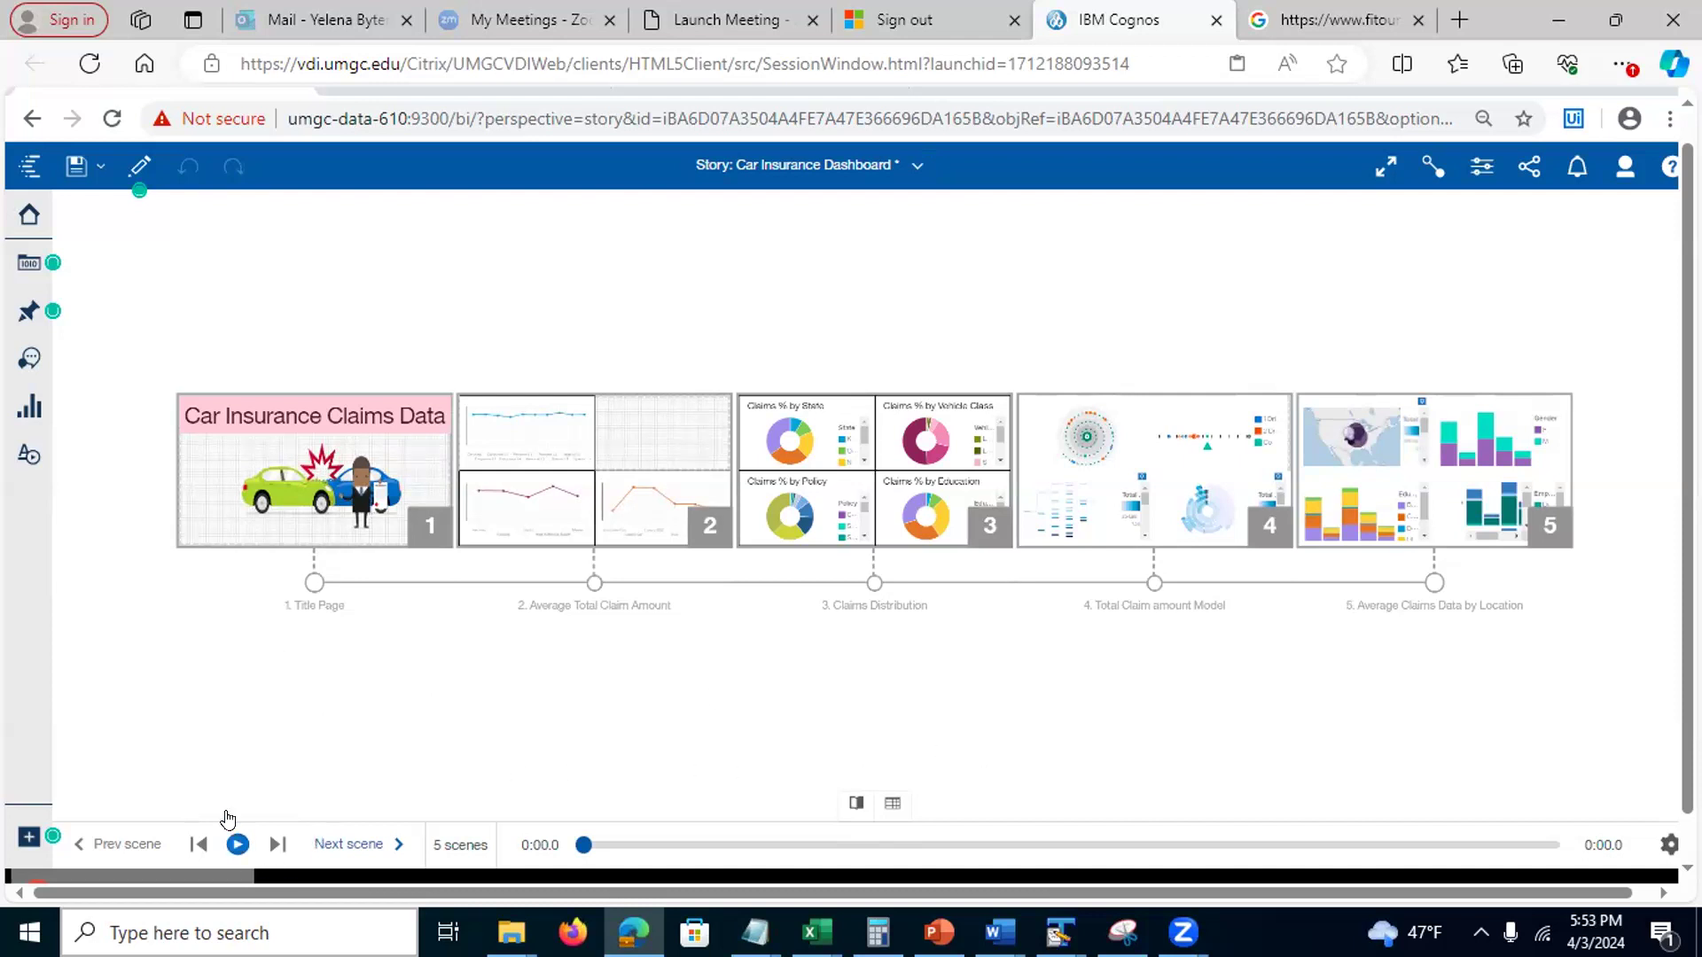
click(140, 168)
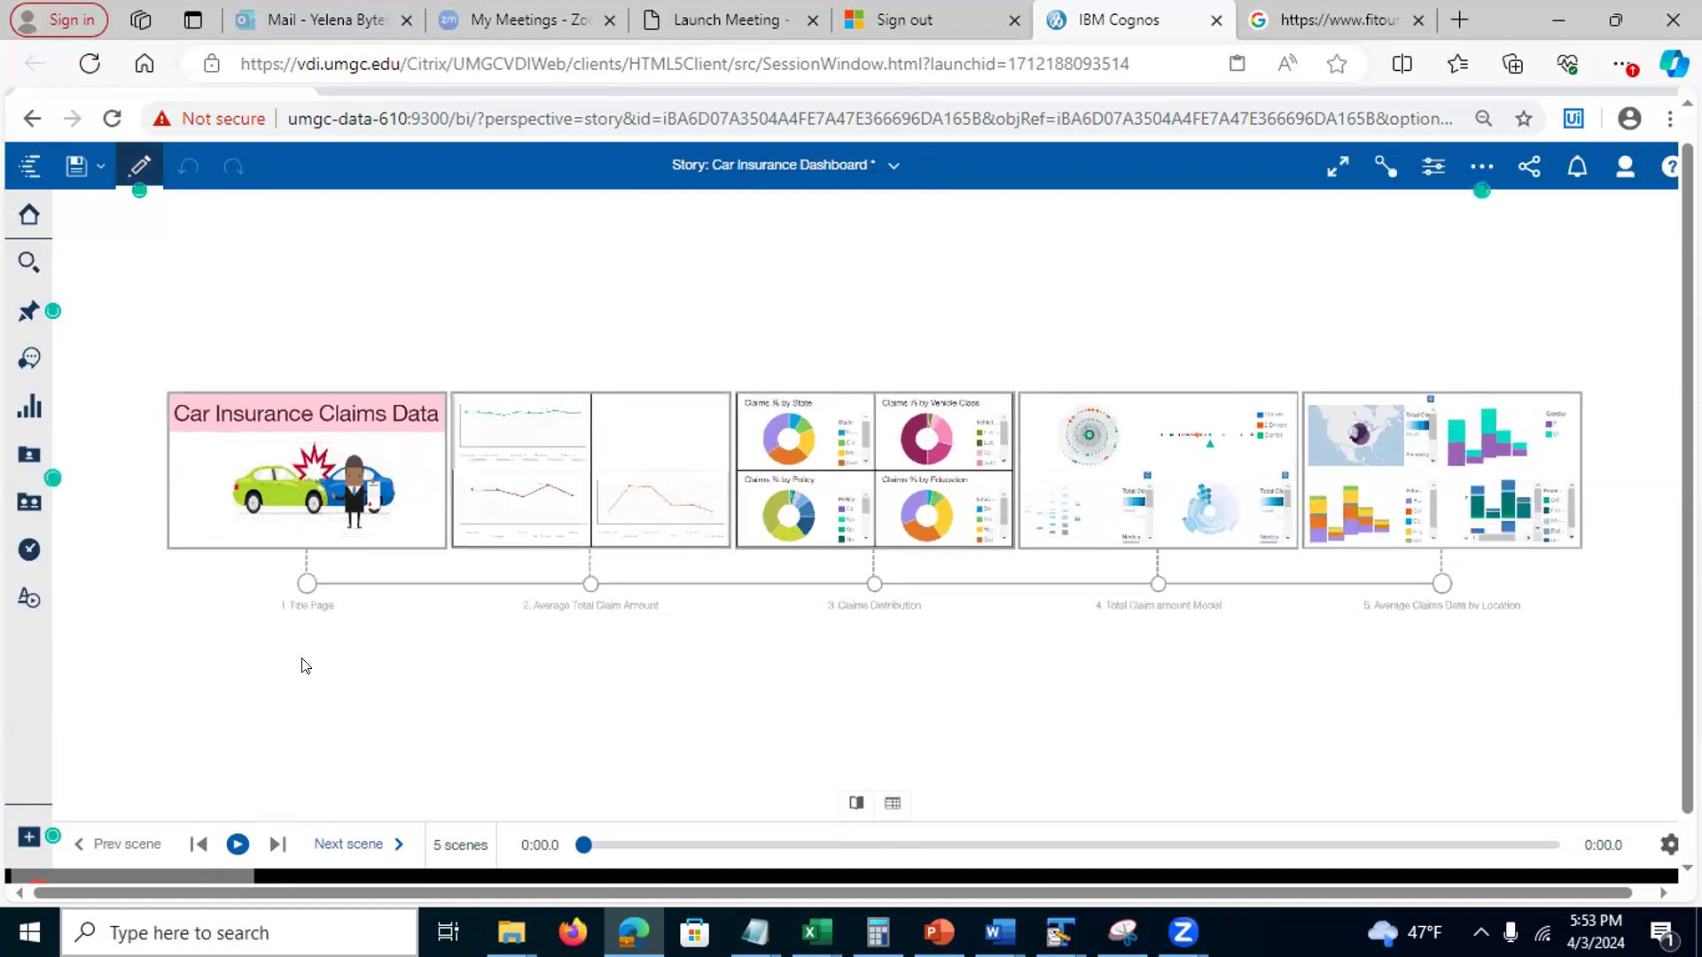
click(136, 163)
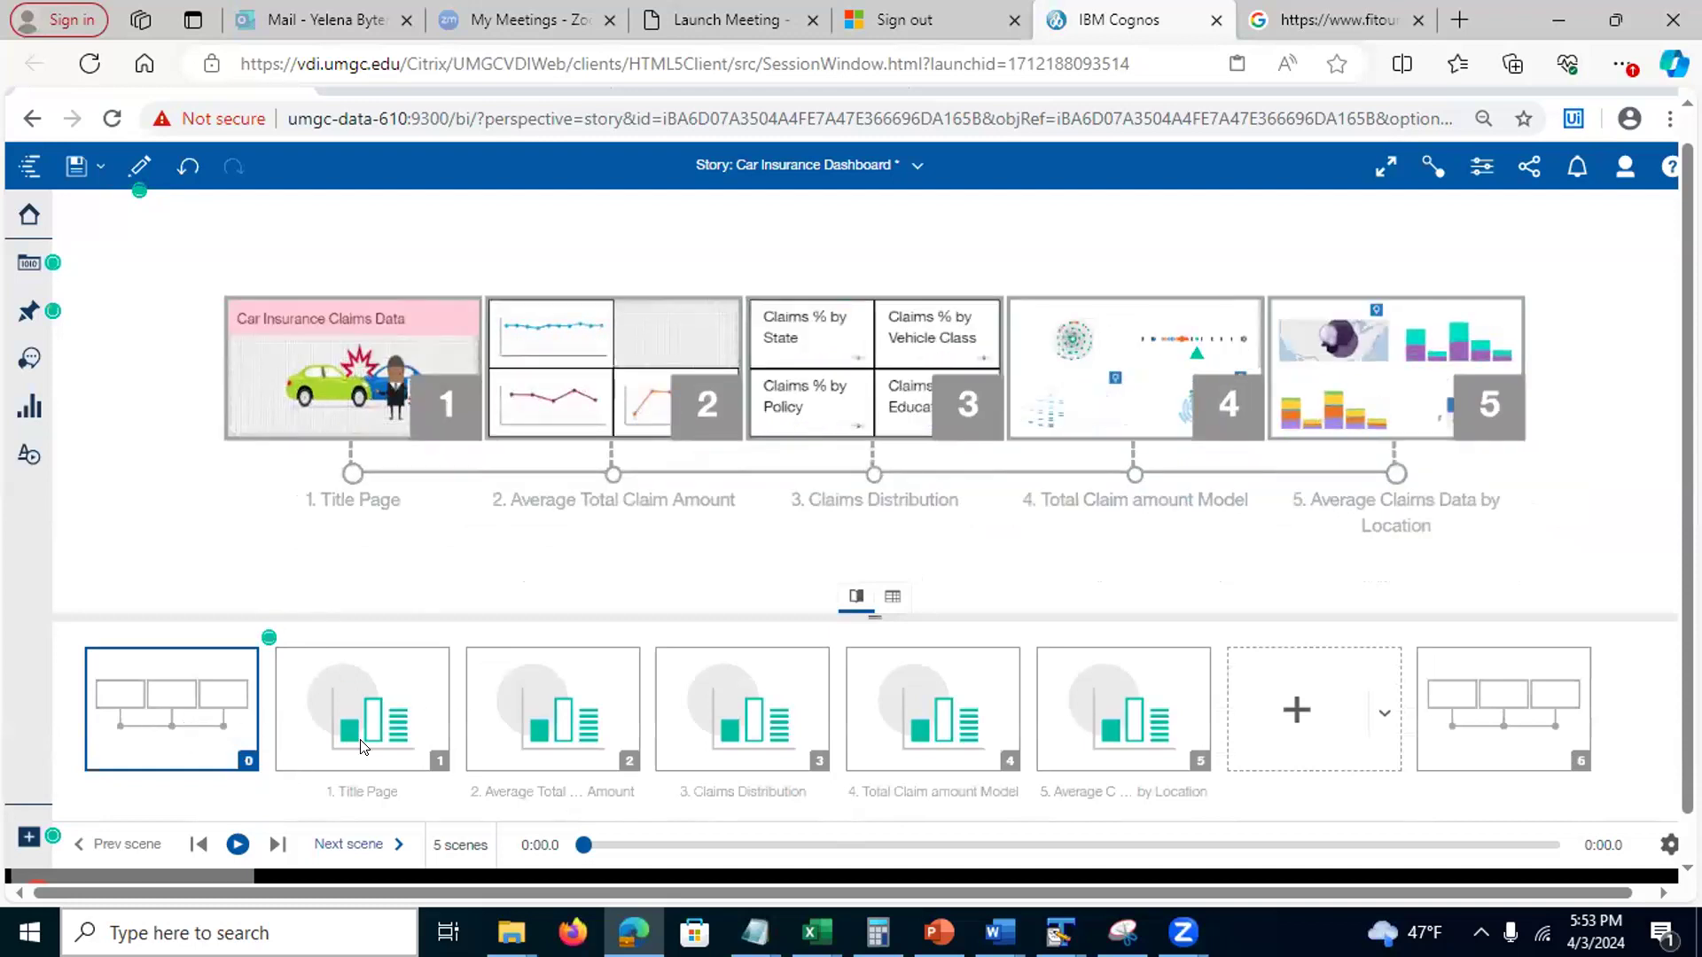
click(1313, 707)
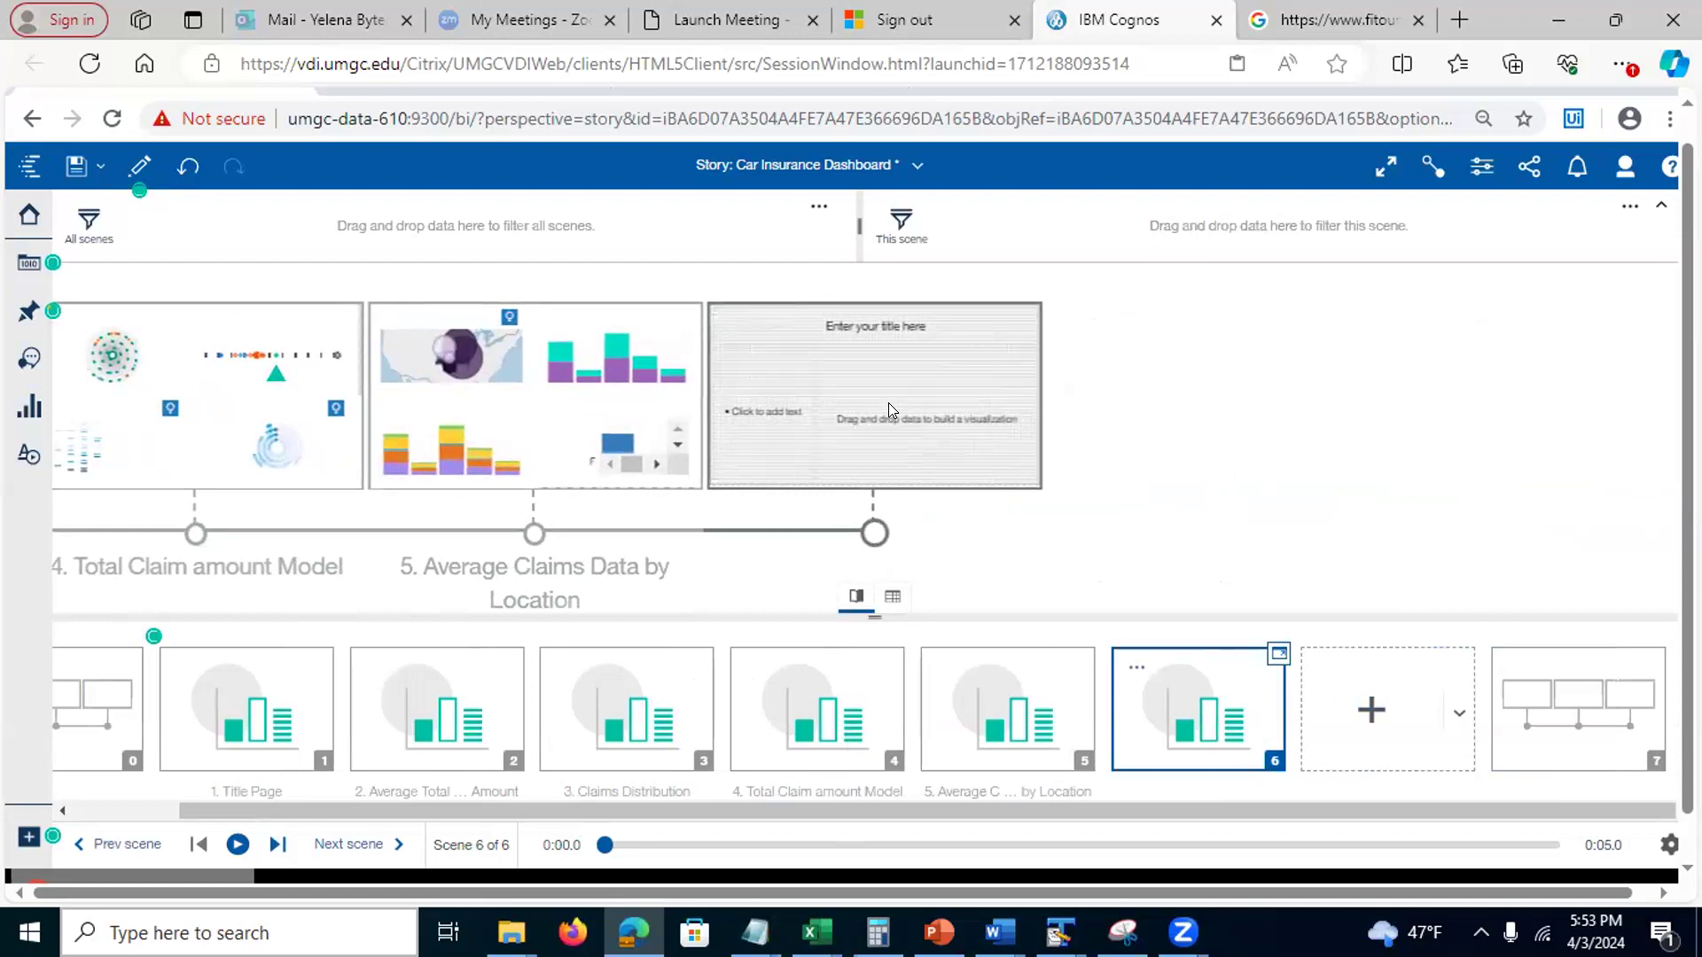
Undo the empty sixth scene, check the playback options, and reopen the story properties
click(187, 167)
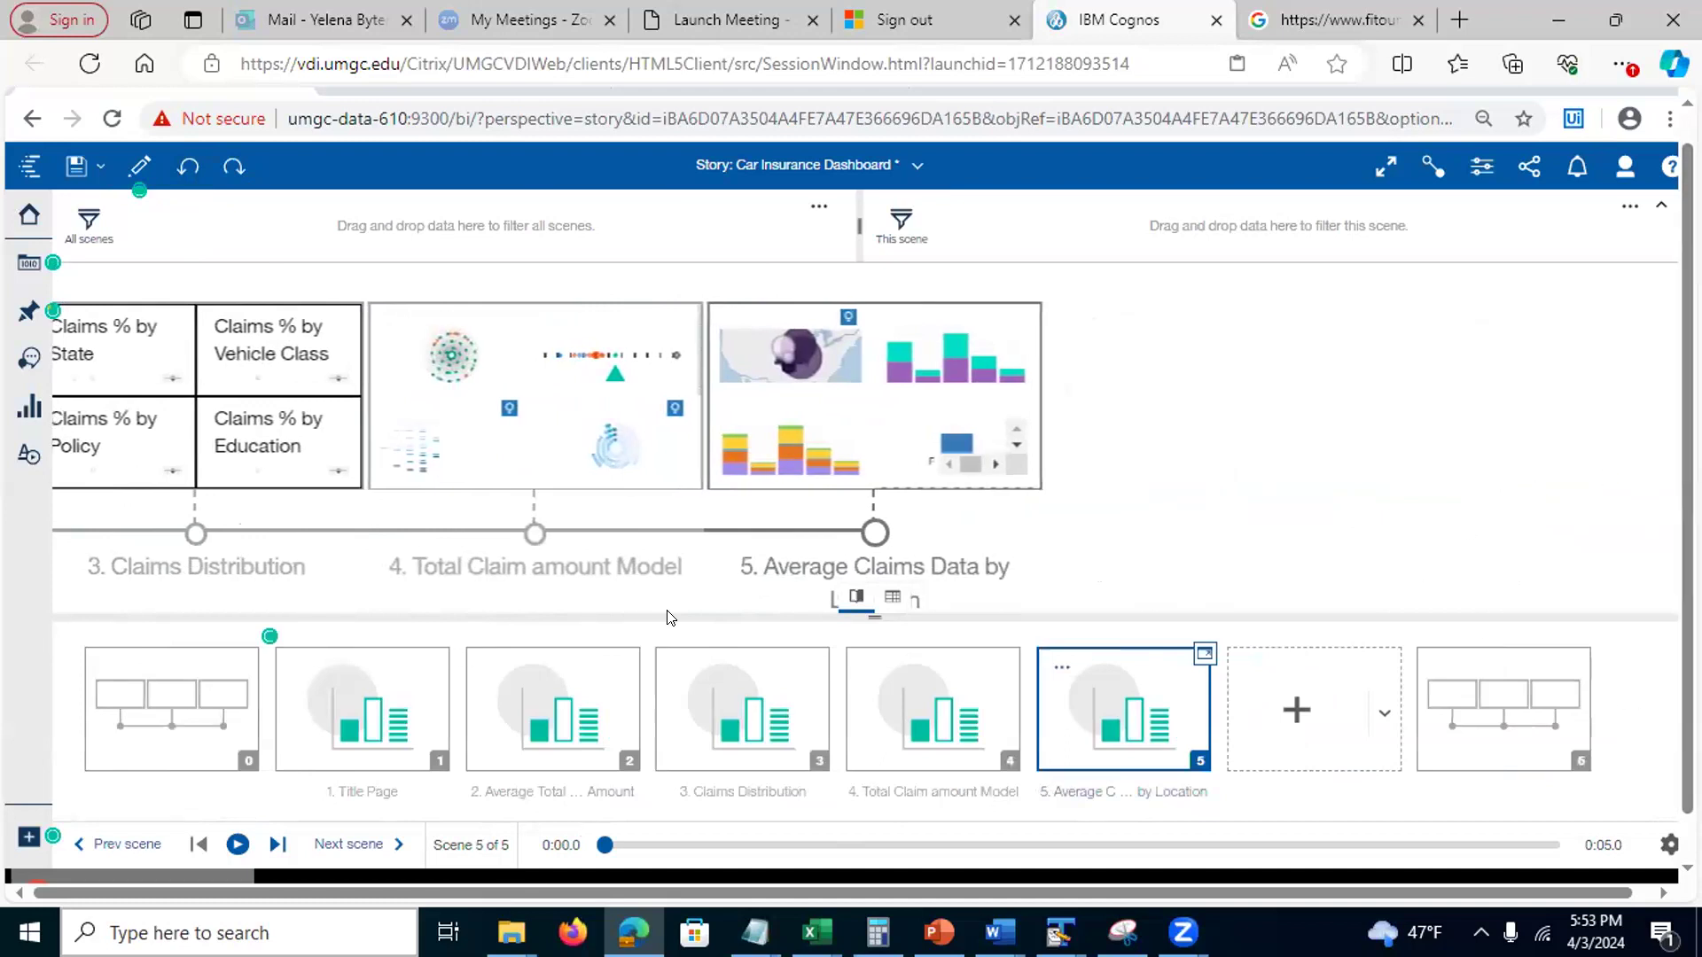
click(1668, 842)
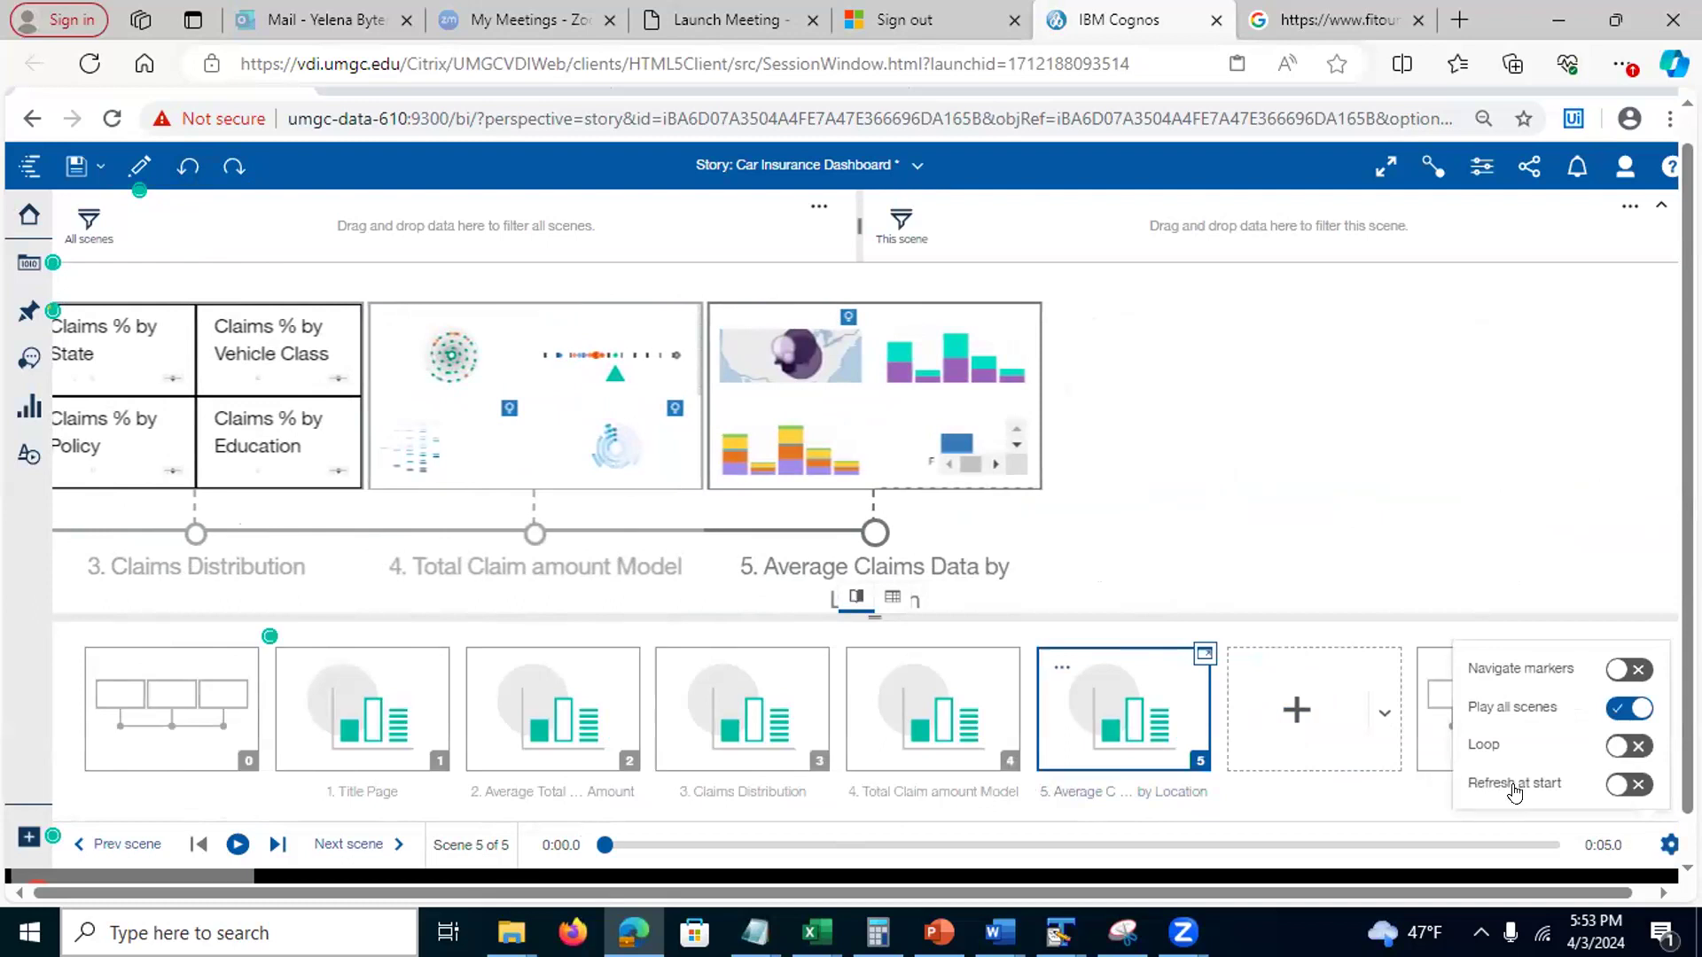
click(1371, 813)
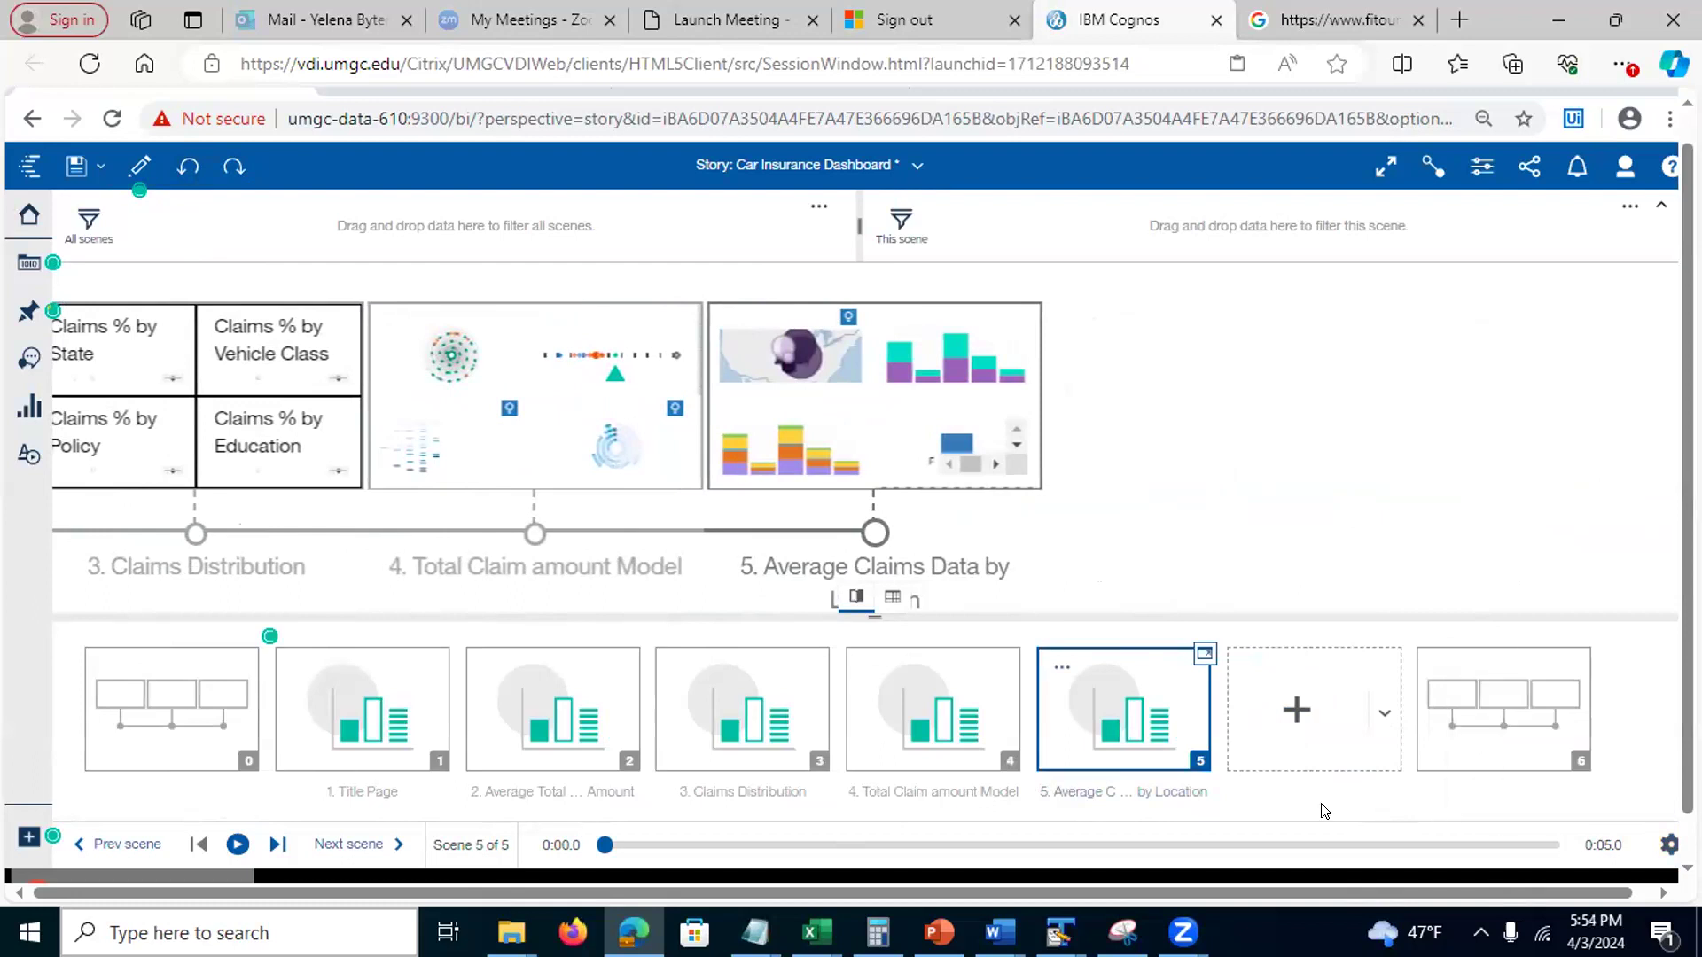
click(1481, 168)
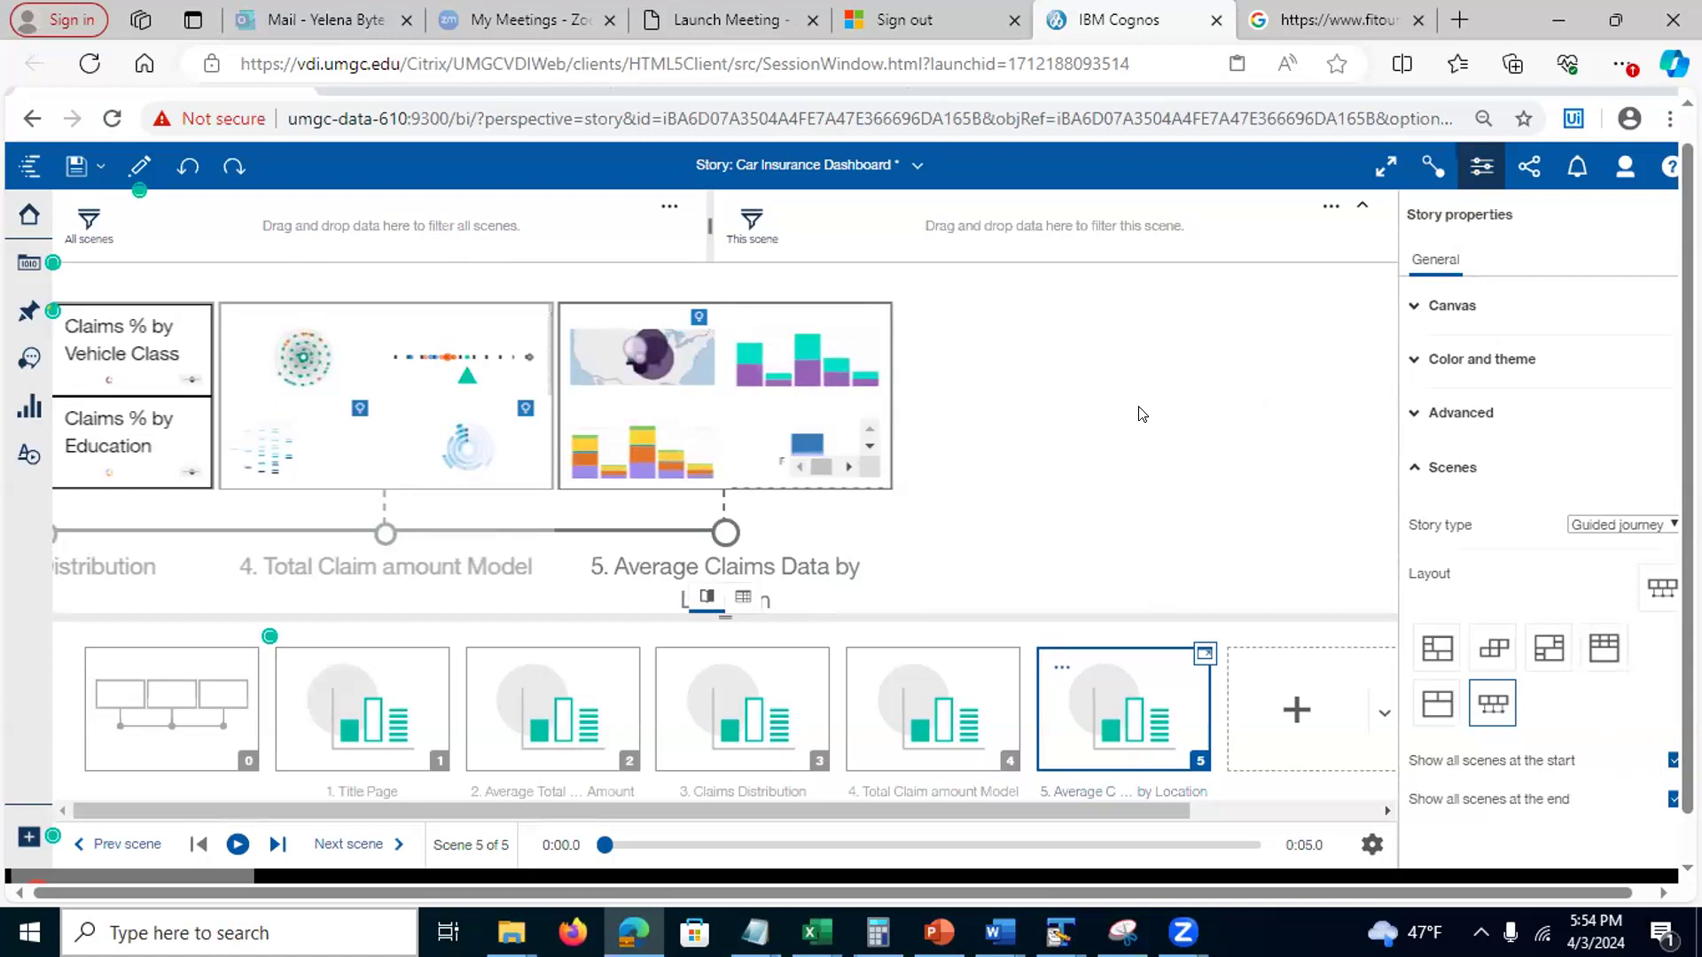
Show the all-scenes overview, close the properties, and toggle the bottom panel between data and scenes
click(172, 708)
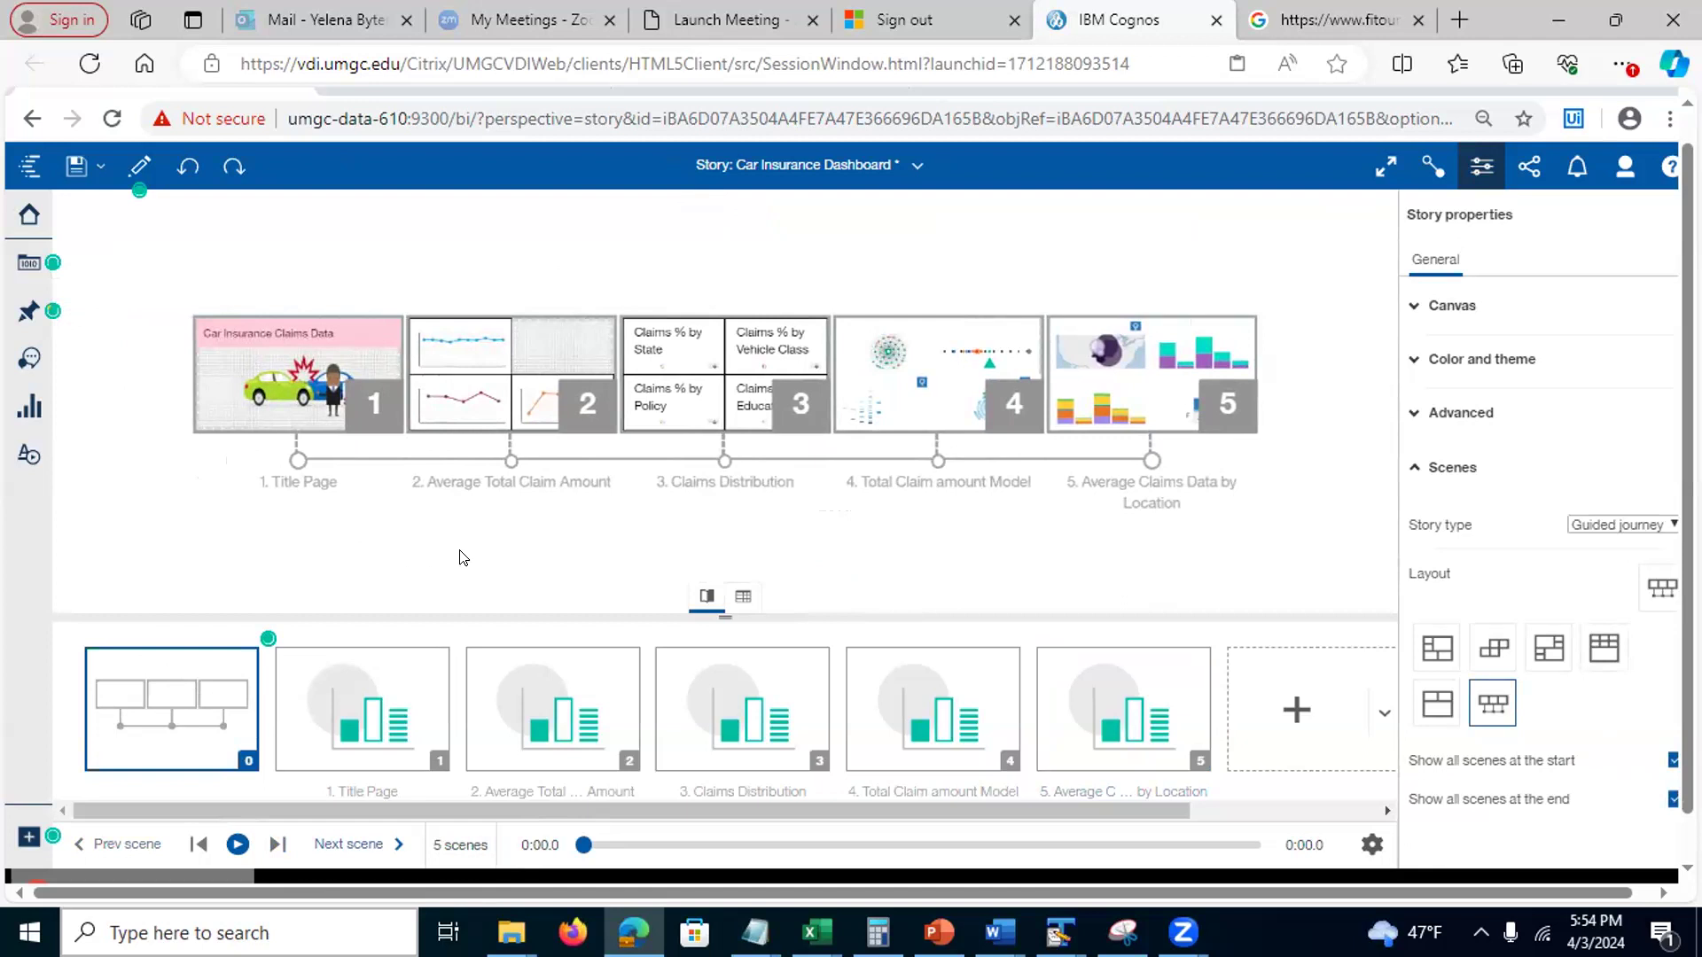
click(1473, 169)
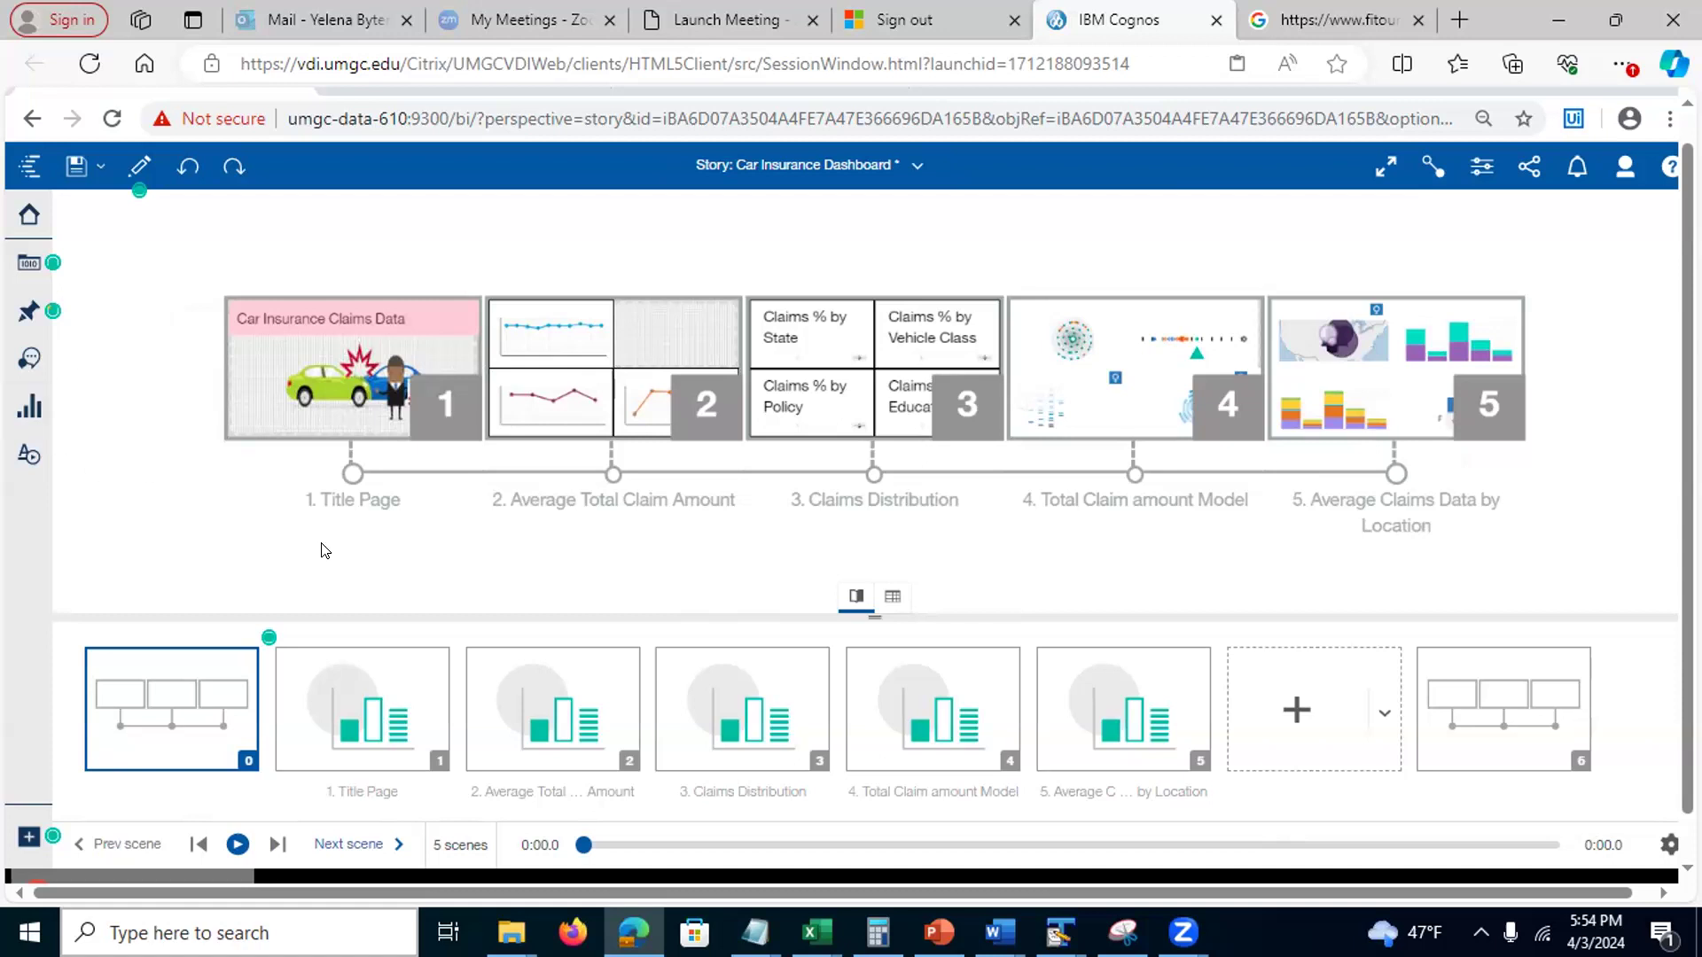
click(891, 599)
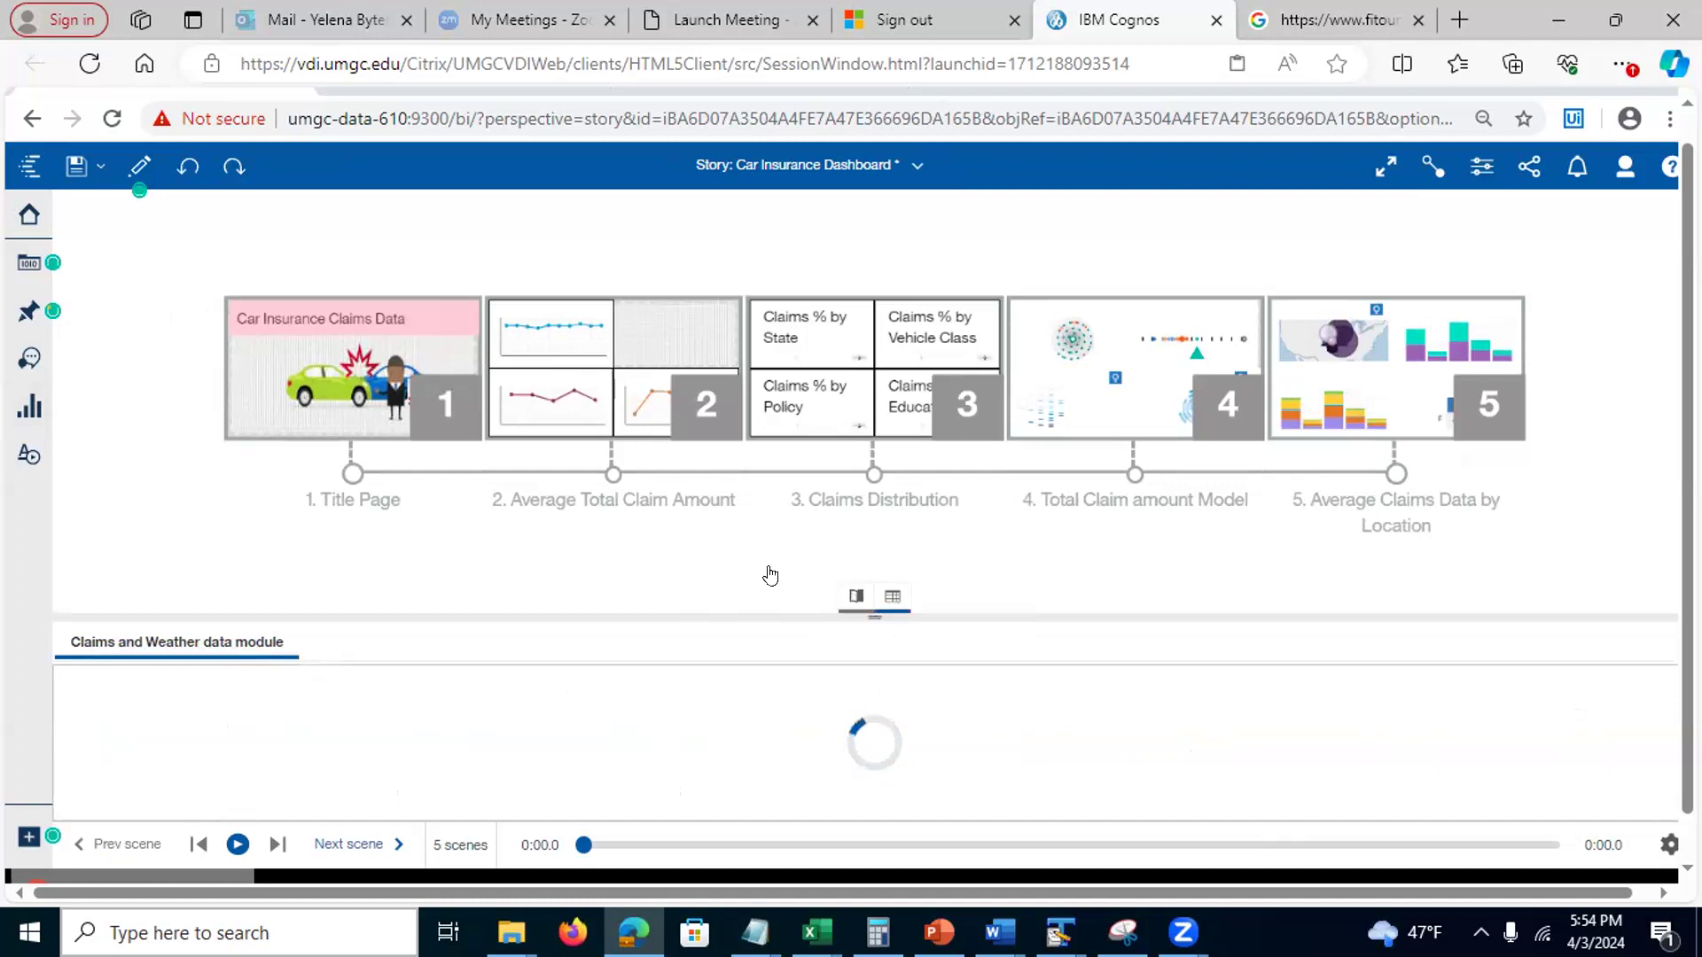
click(855, 598)
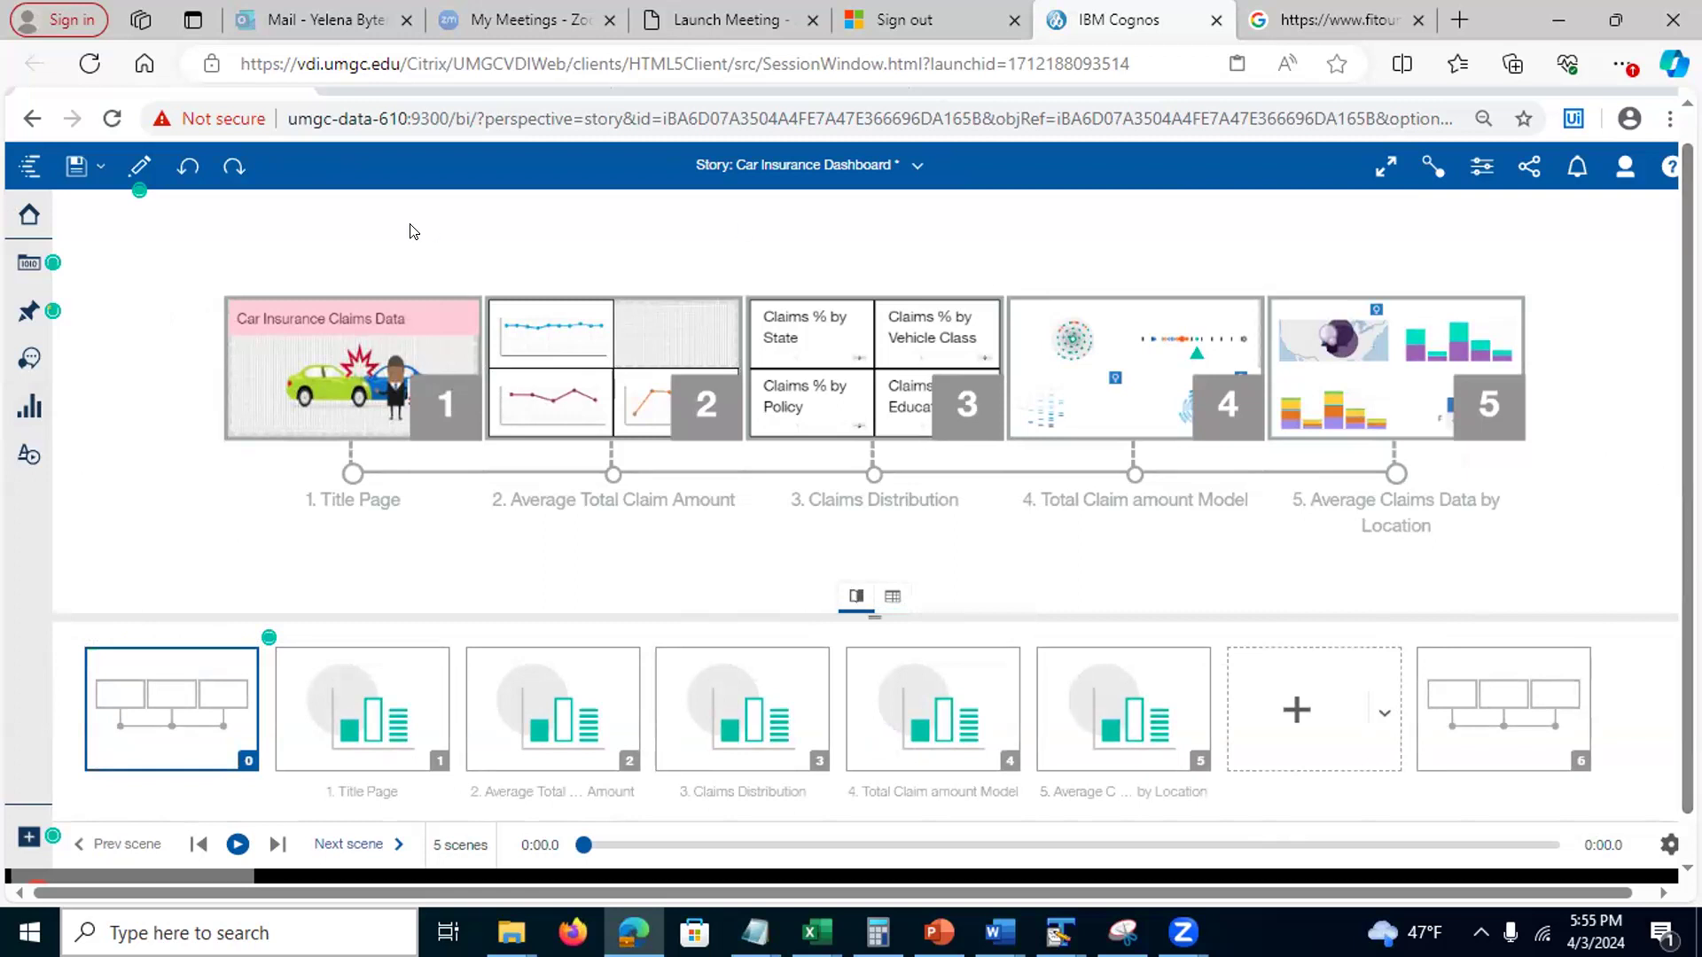
Save the story in view mode and switch to the PowerPoint 'Story Transition Style' slide
click(188, 169)
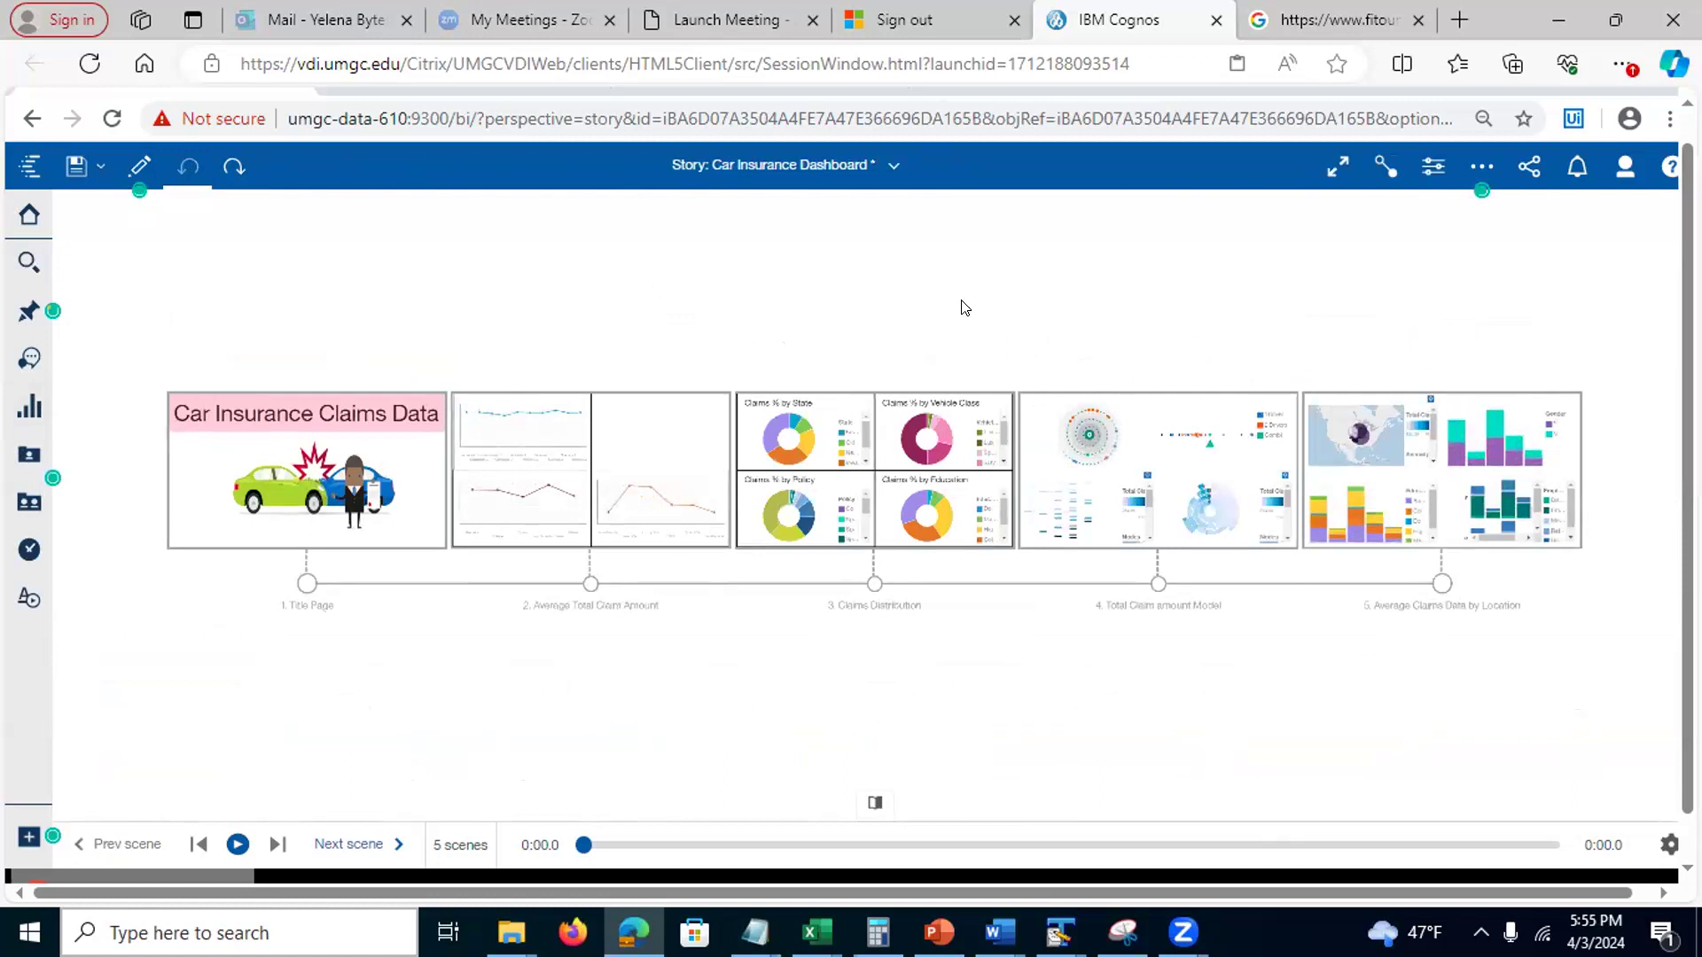
click(76, 166)
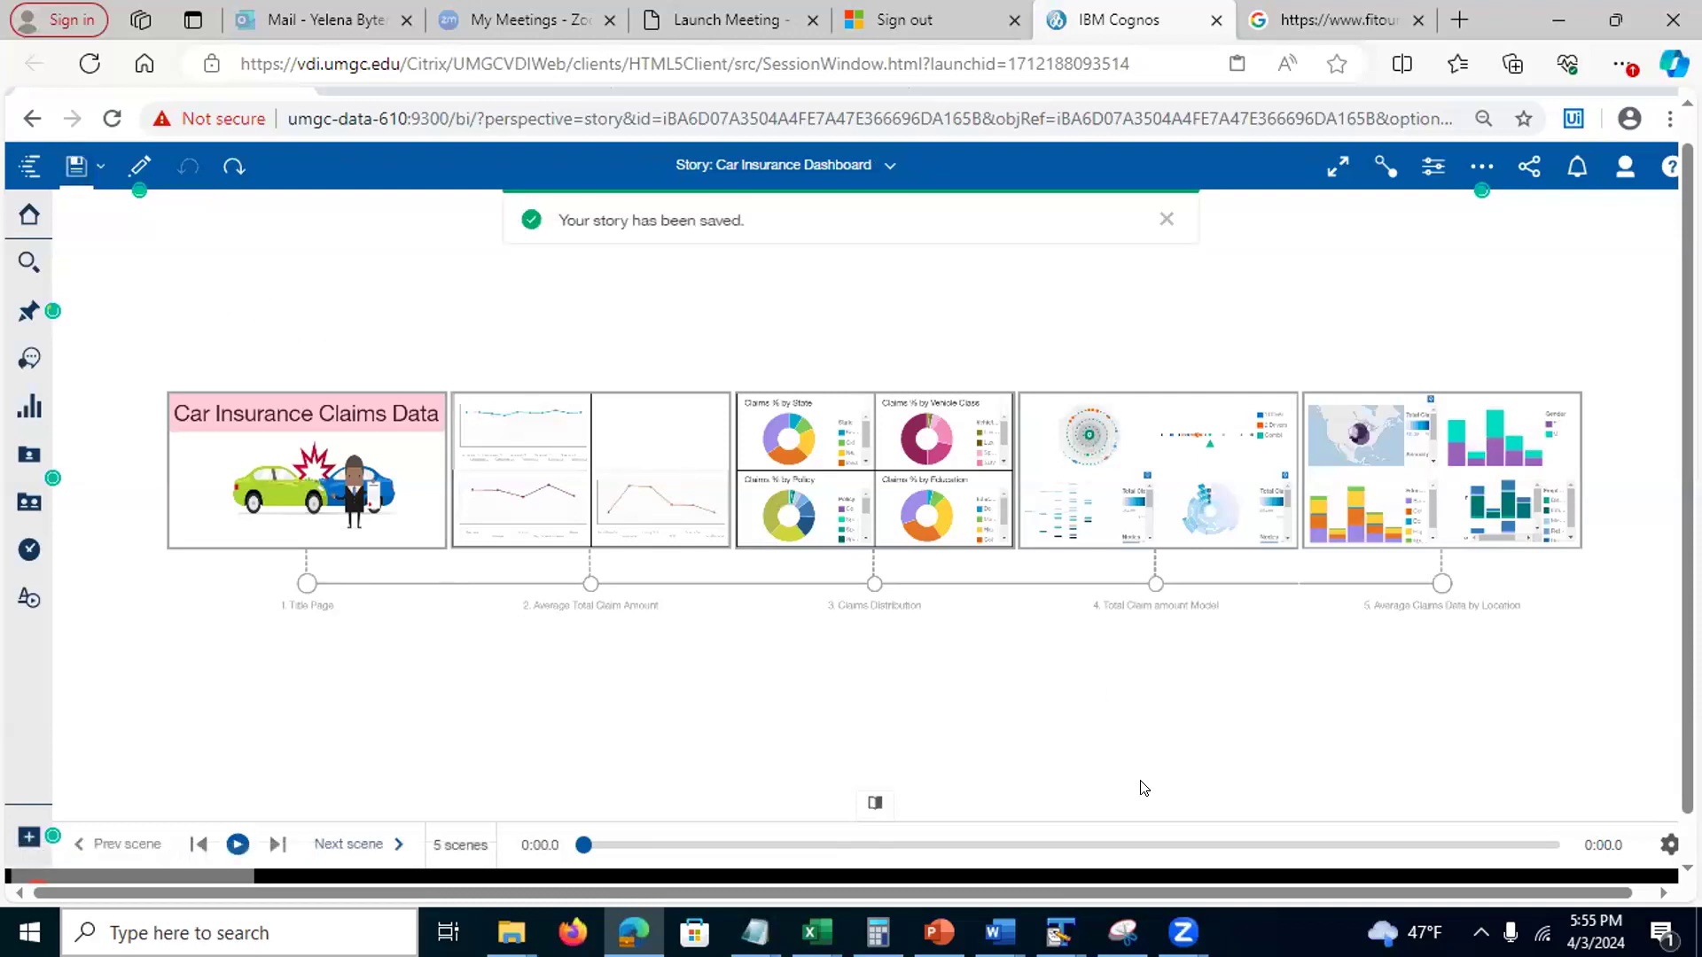
mouse_move(937, 931)
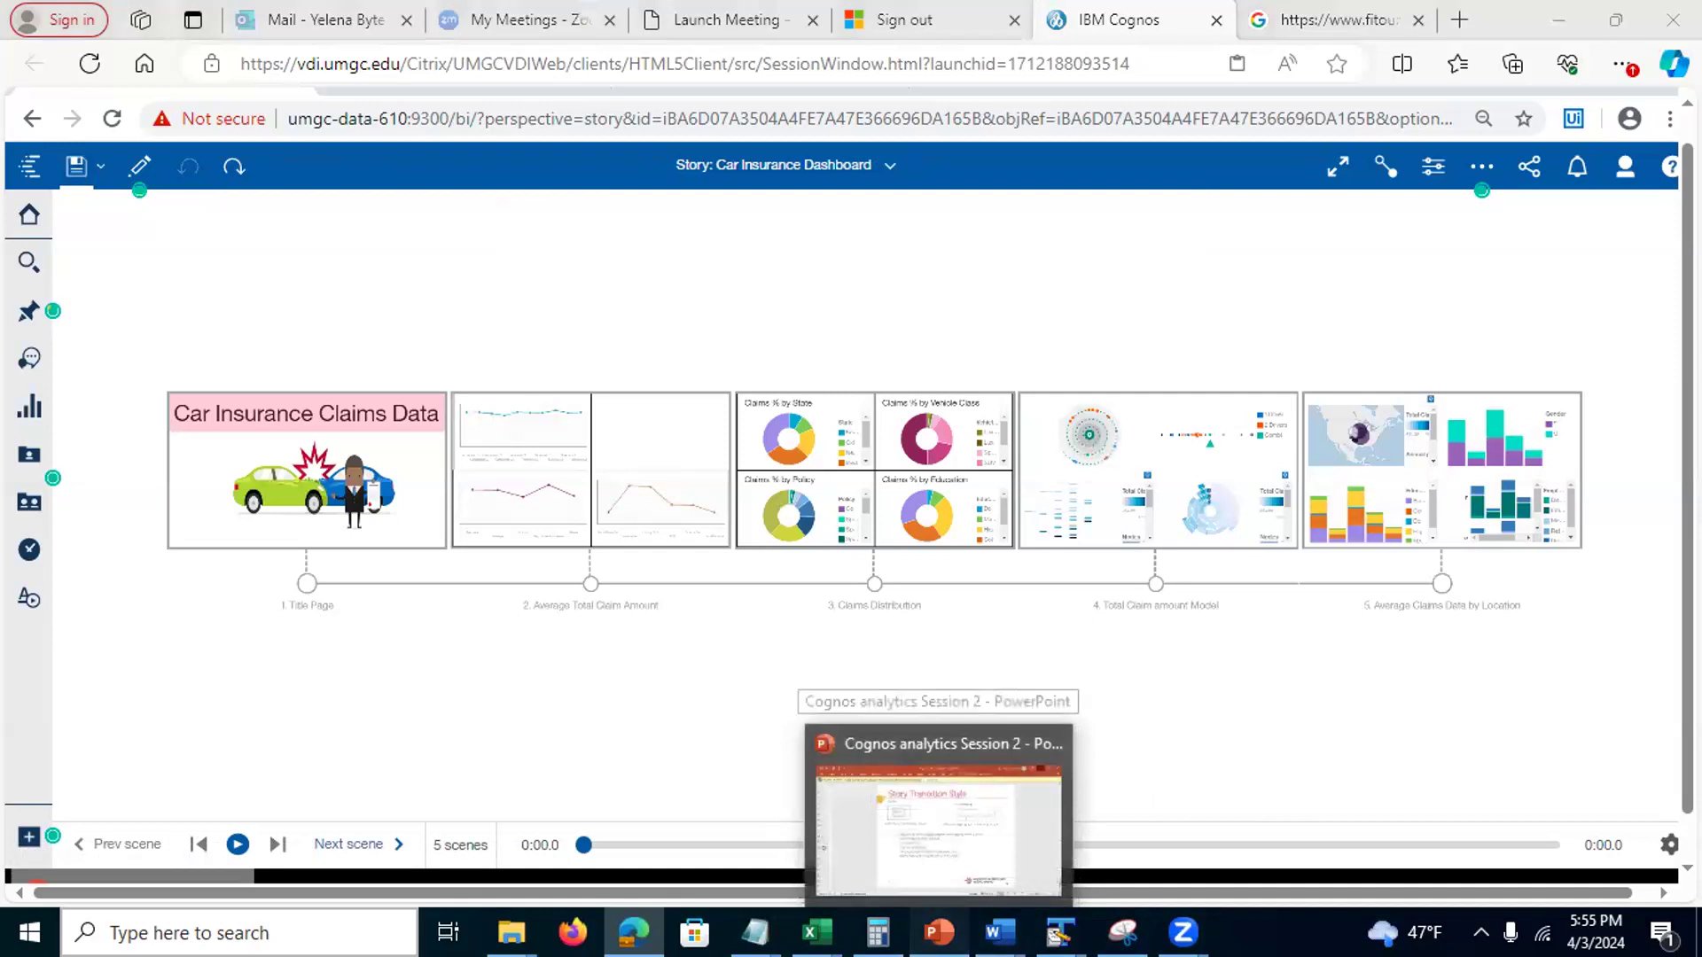
click(938, 824)
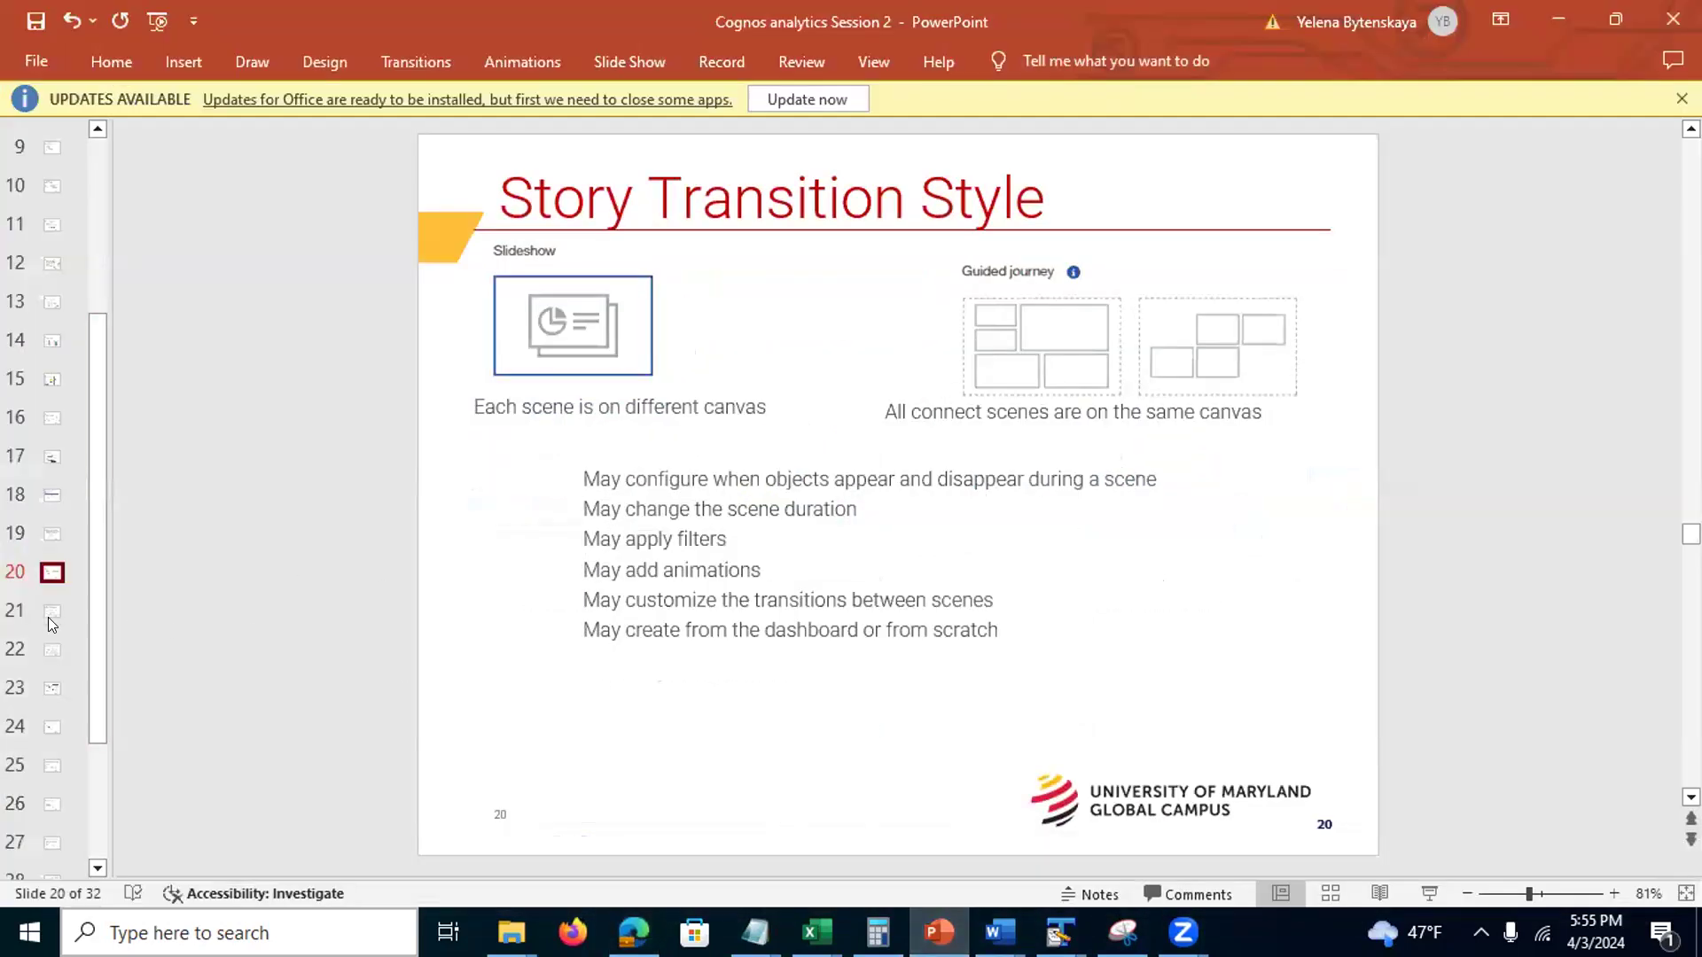
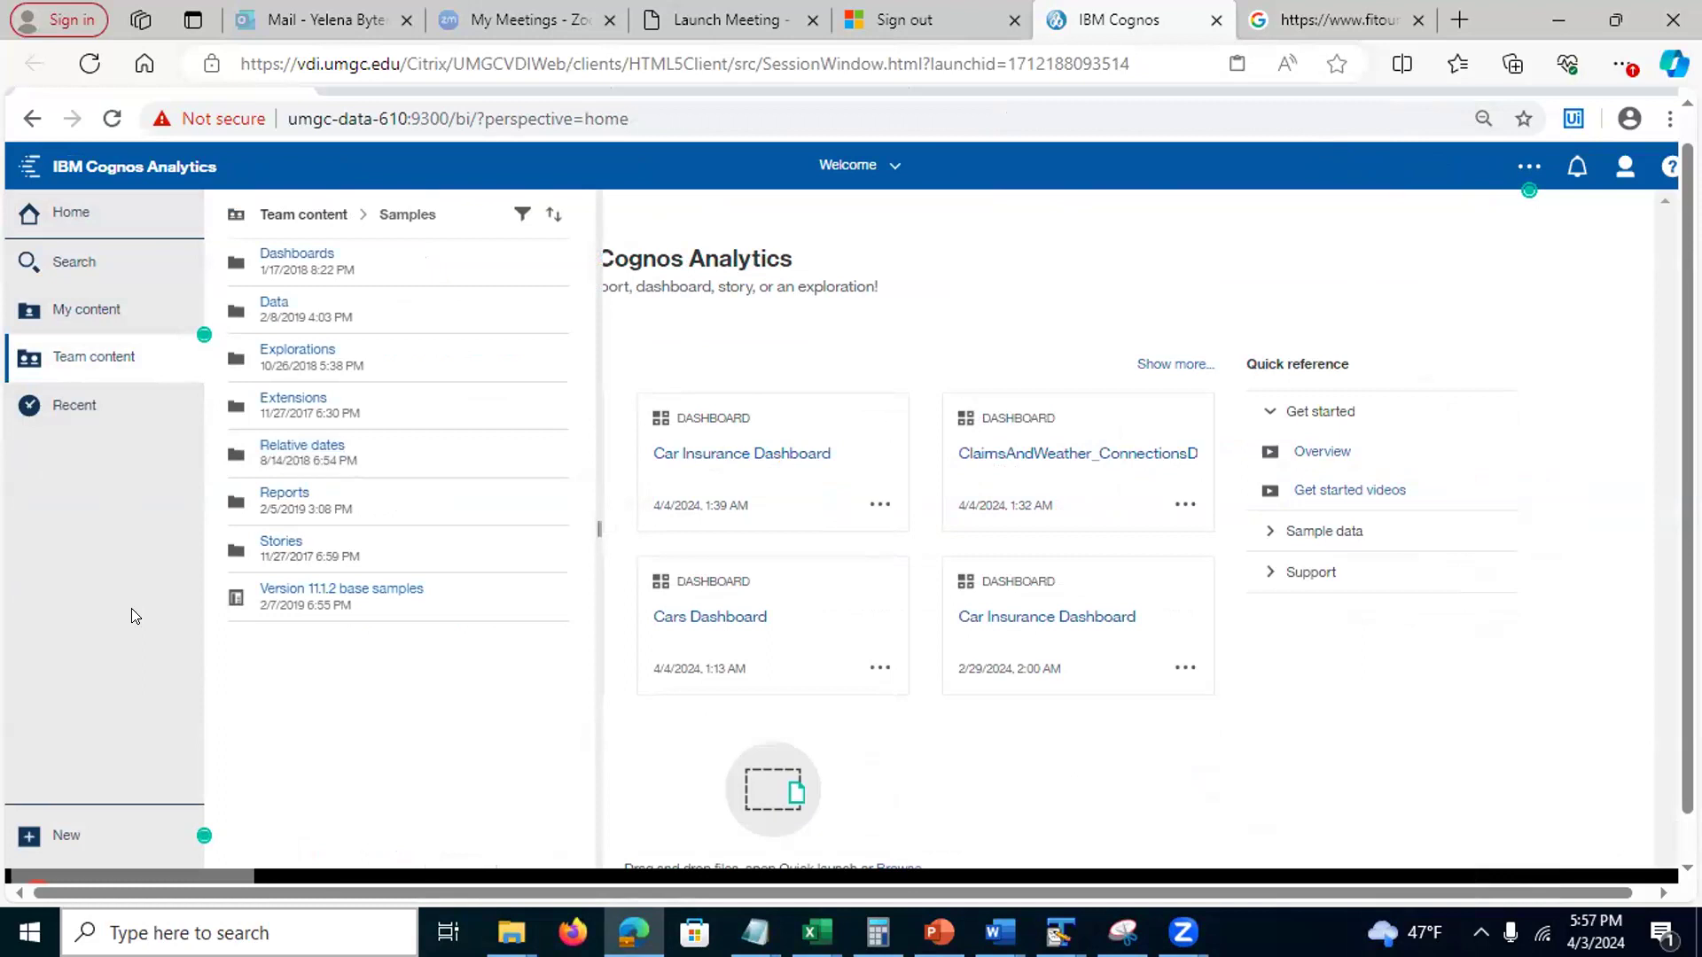
Browse the sample Stories under Samples, then go back up to the top-level Team content folders
click(284, 543)
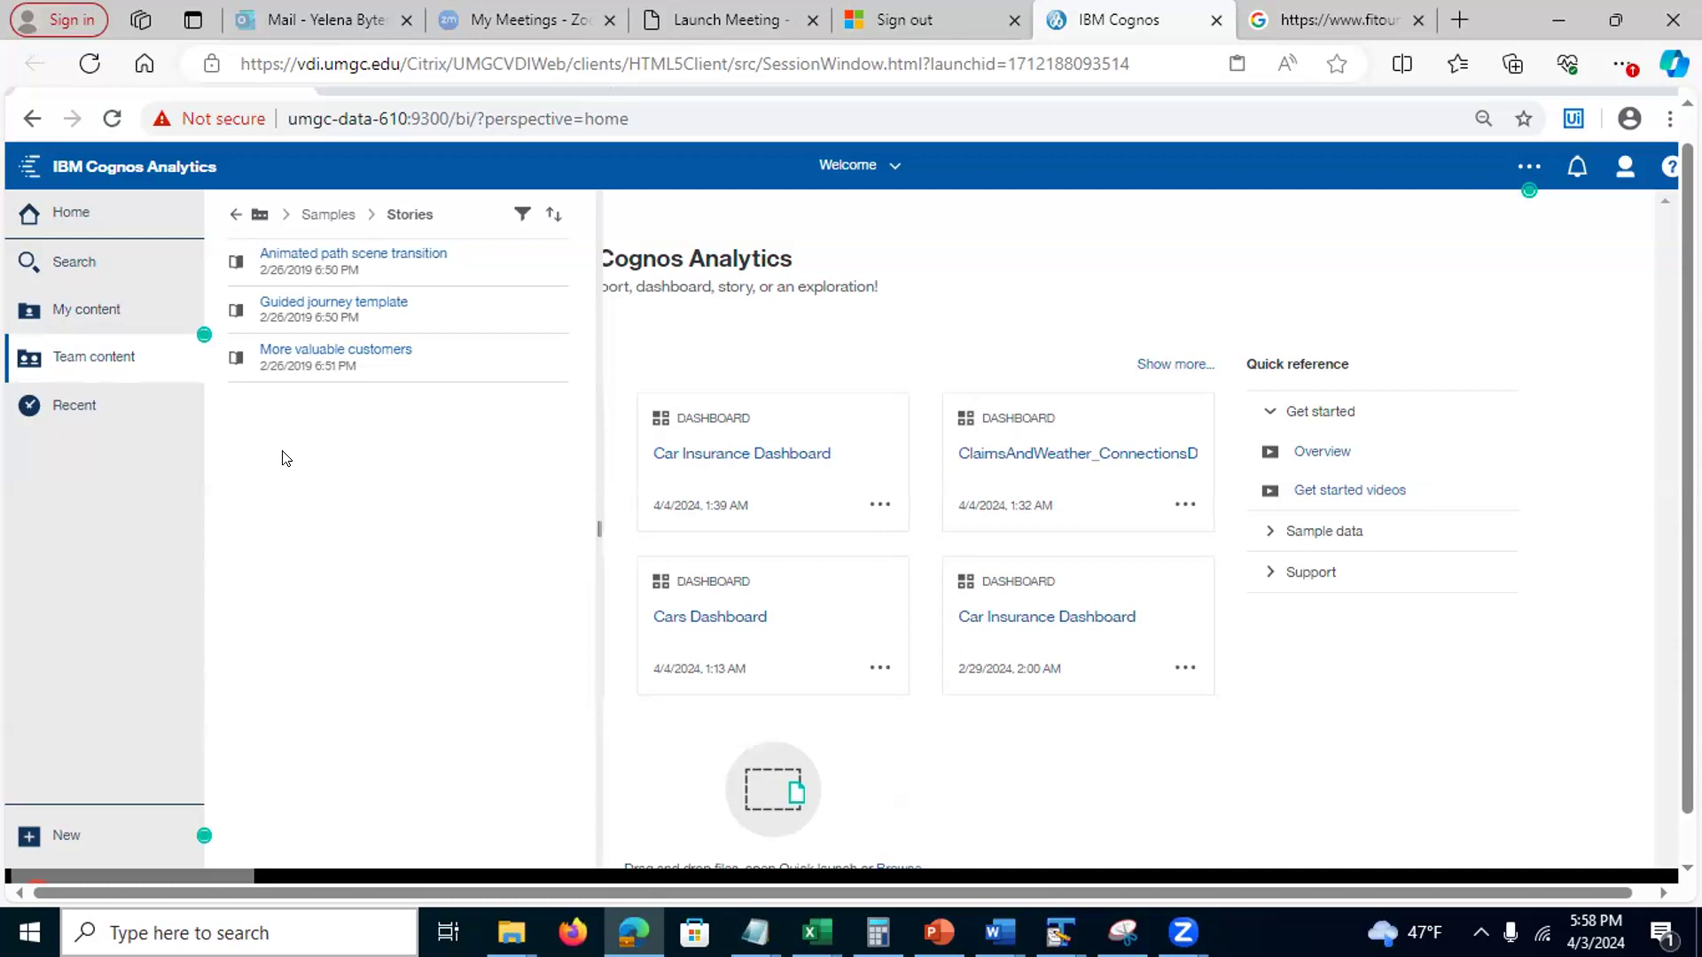
click(232, 214)
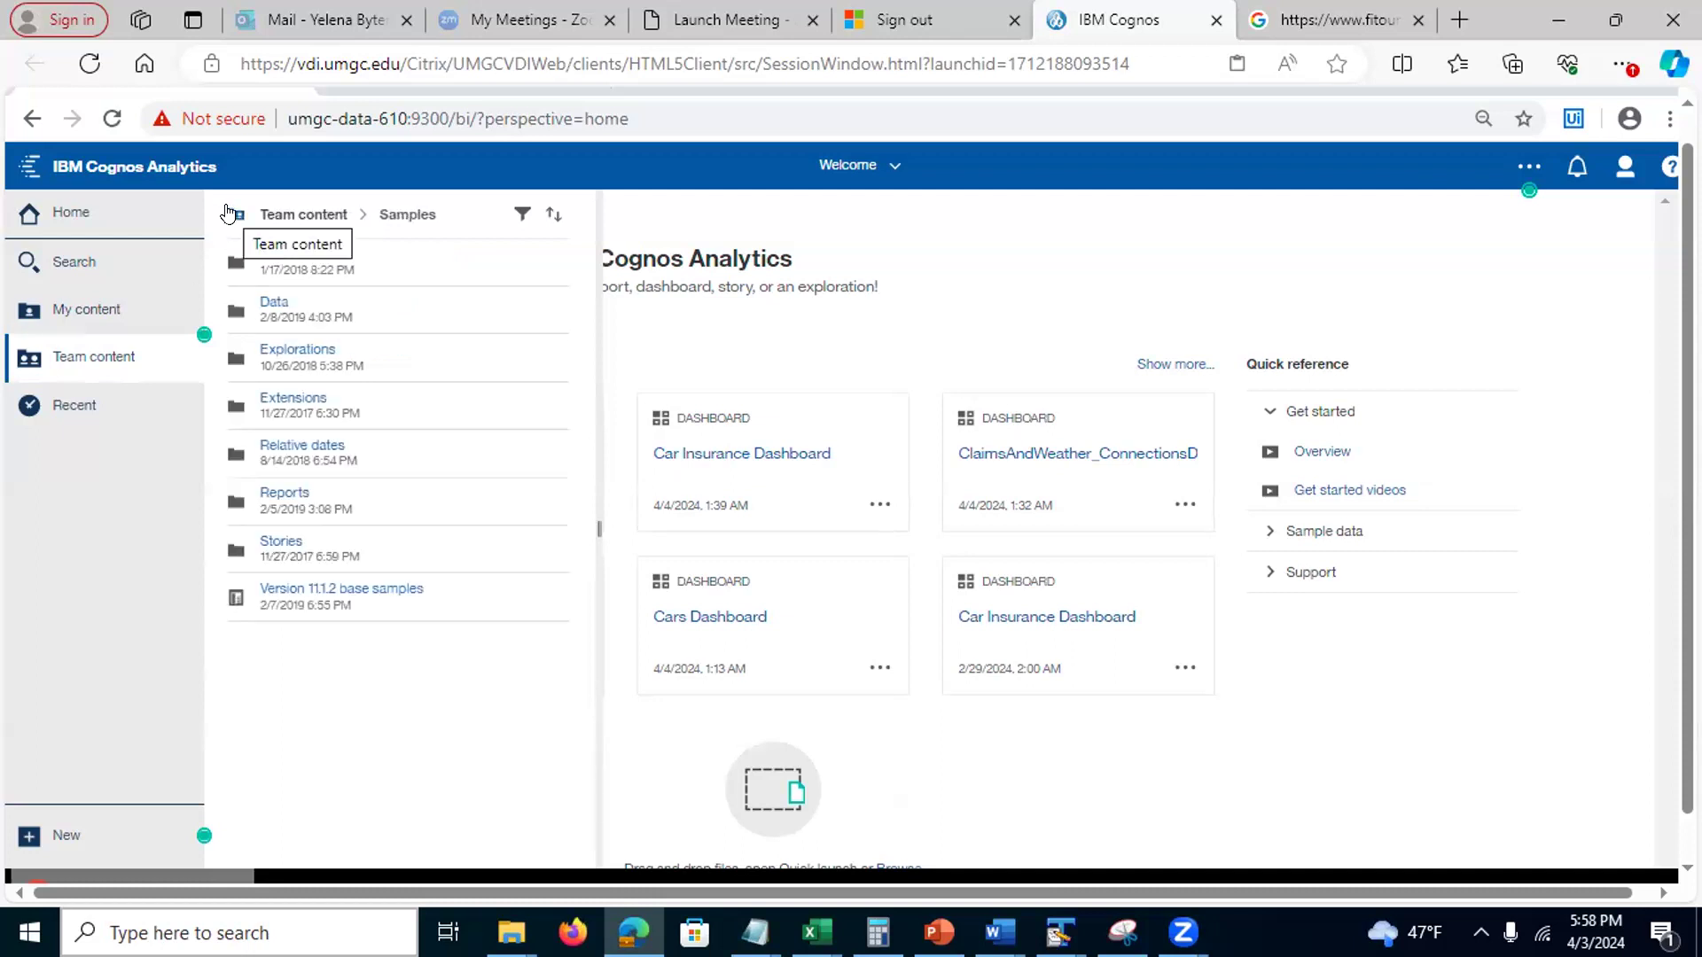
click(227, 214)
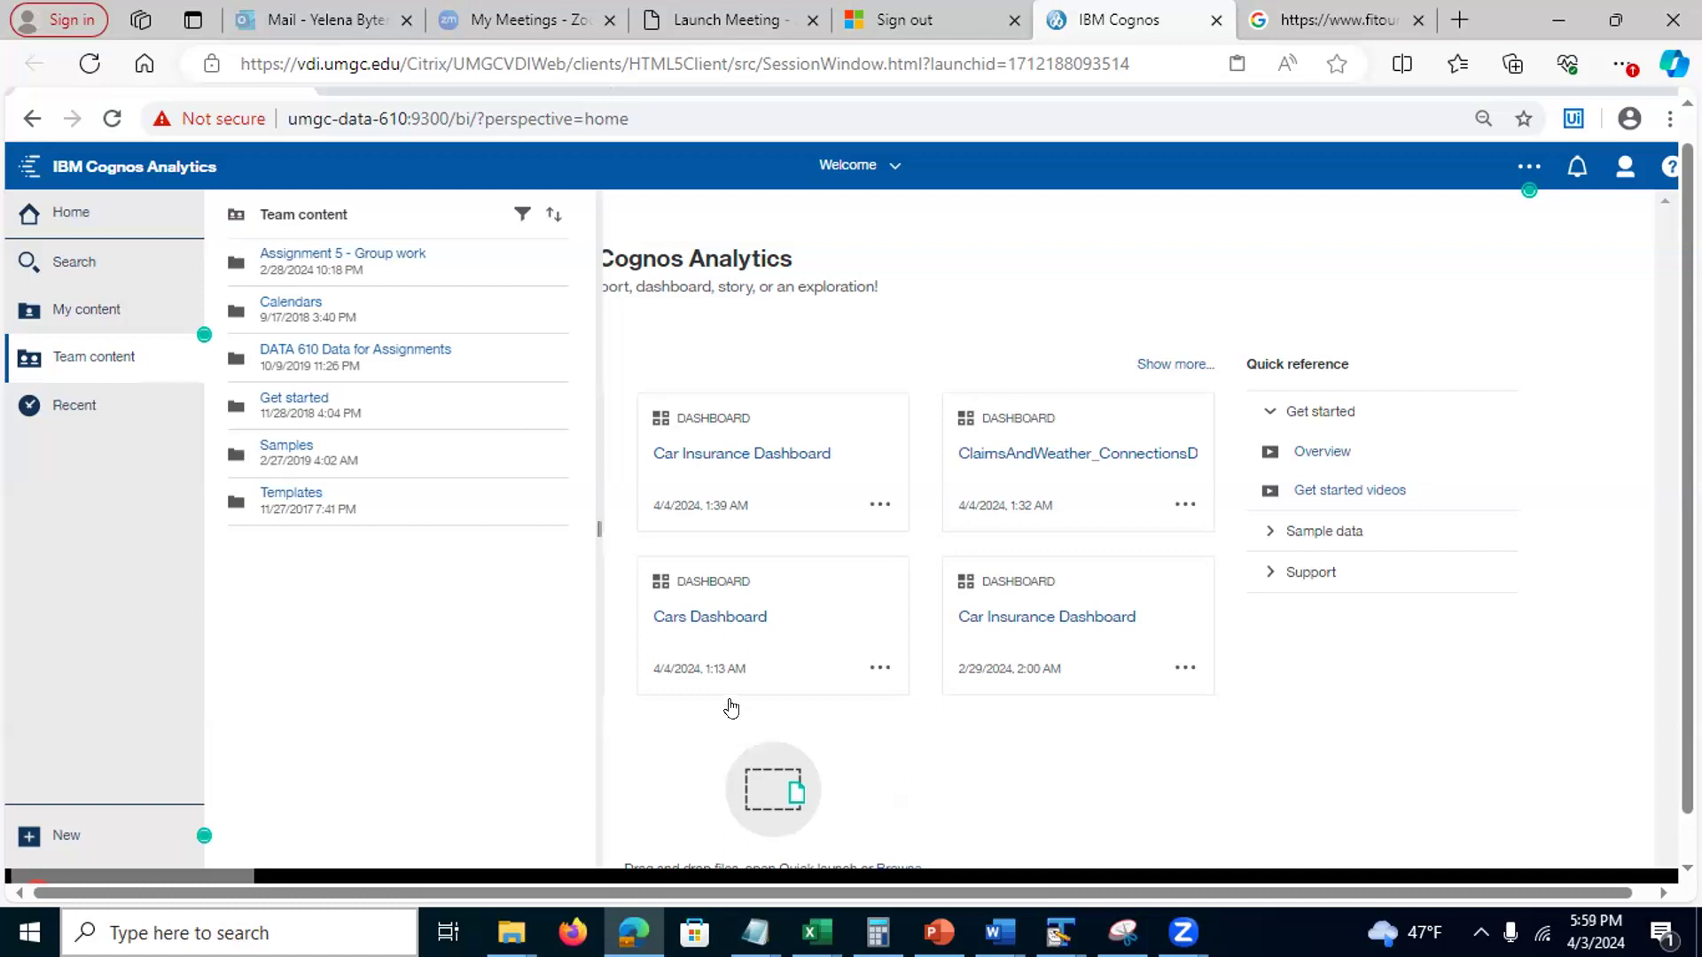
Show PowerPoint slide 26 'Assignment 5 is a Group Work', then minimize the presentation
click(939, 931)
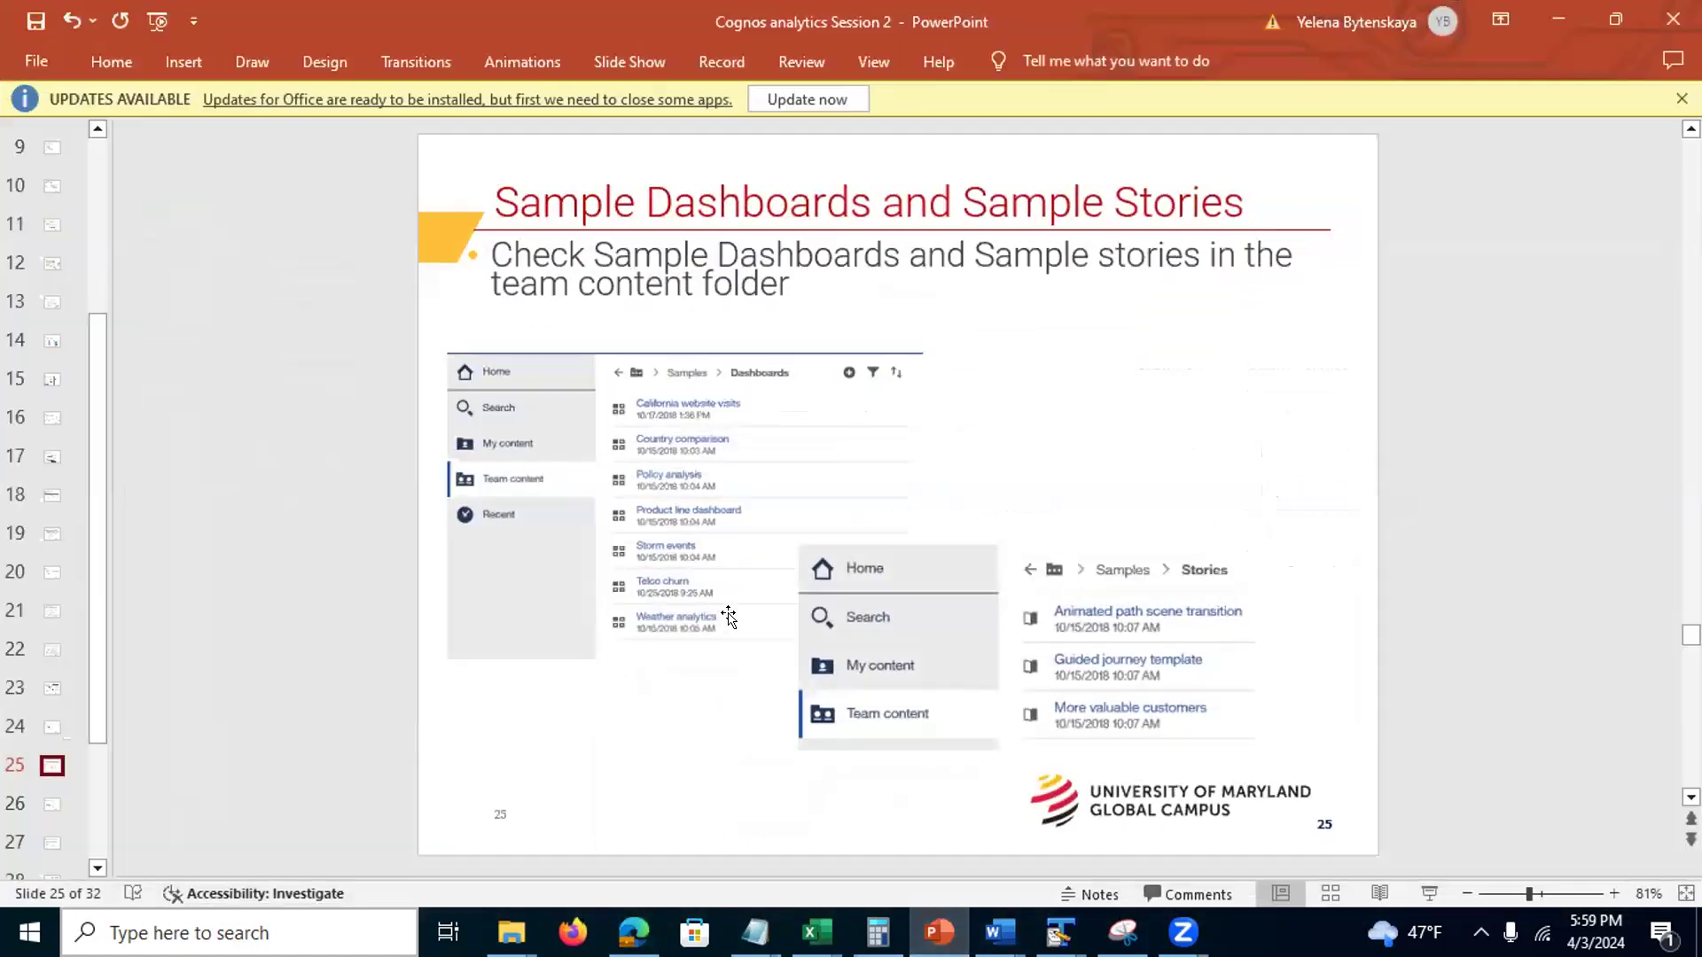
click(51, 803)
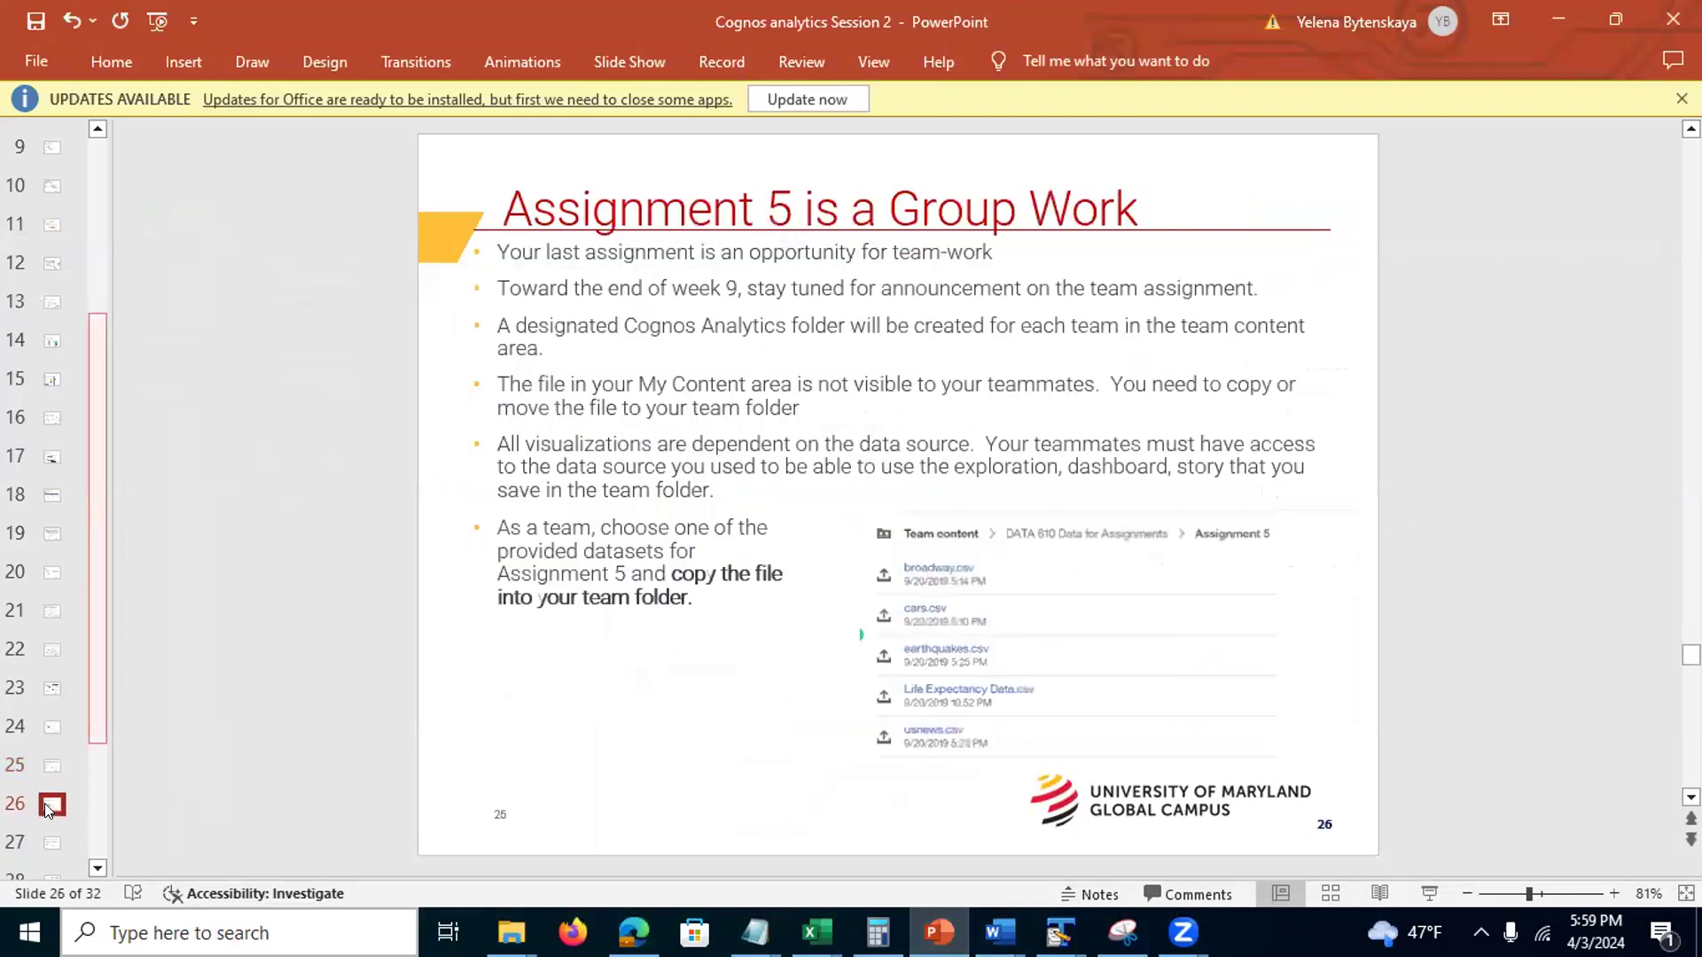
click(1558, 19)
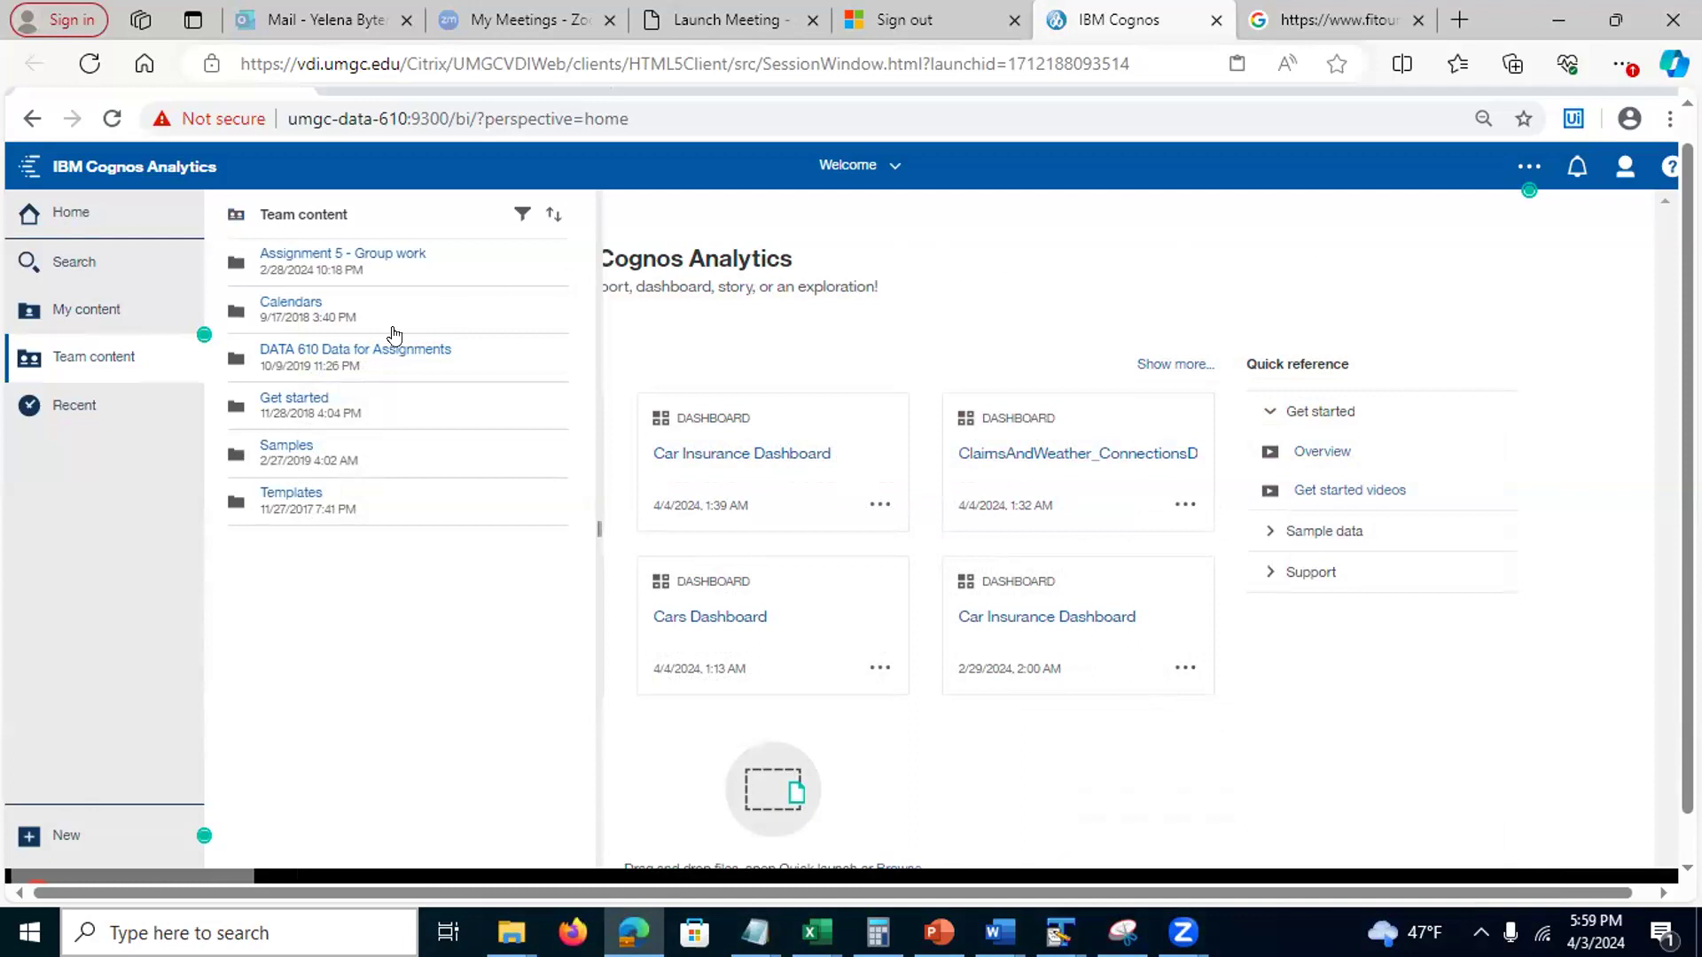
Review the Assignment 5 CSV datasets in DATA 610 Data for Assignments, then go back one level
click(390, 354)
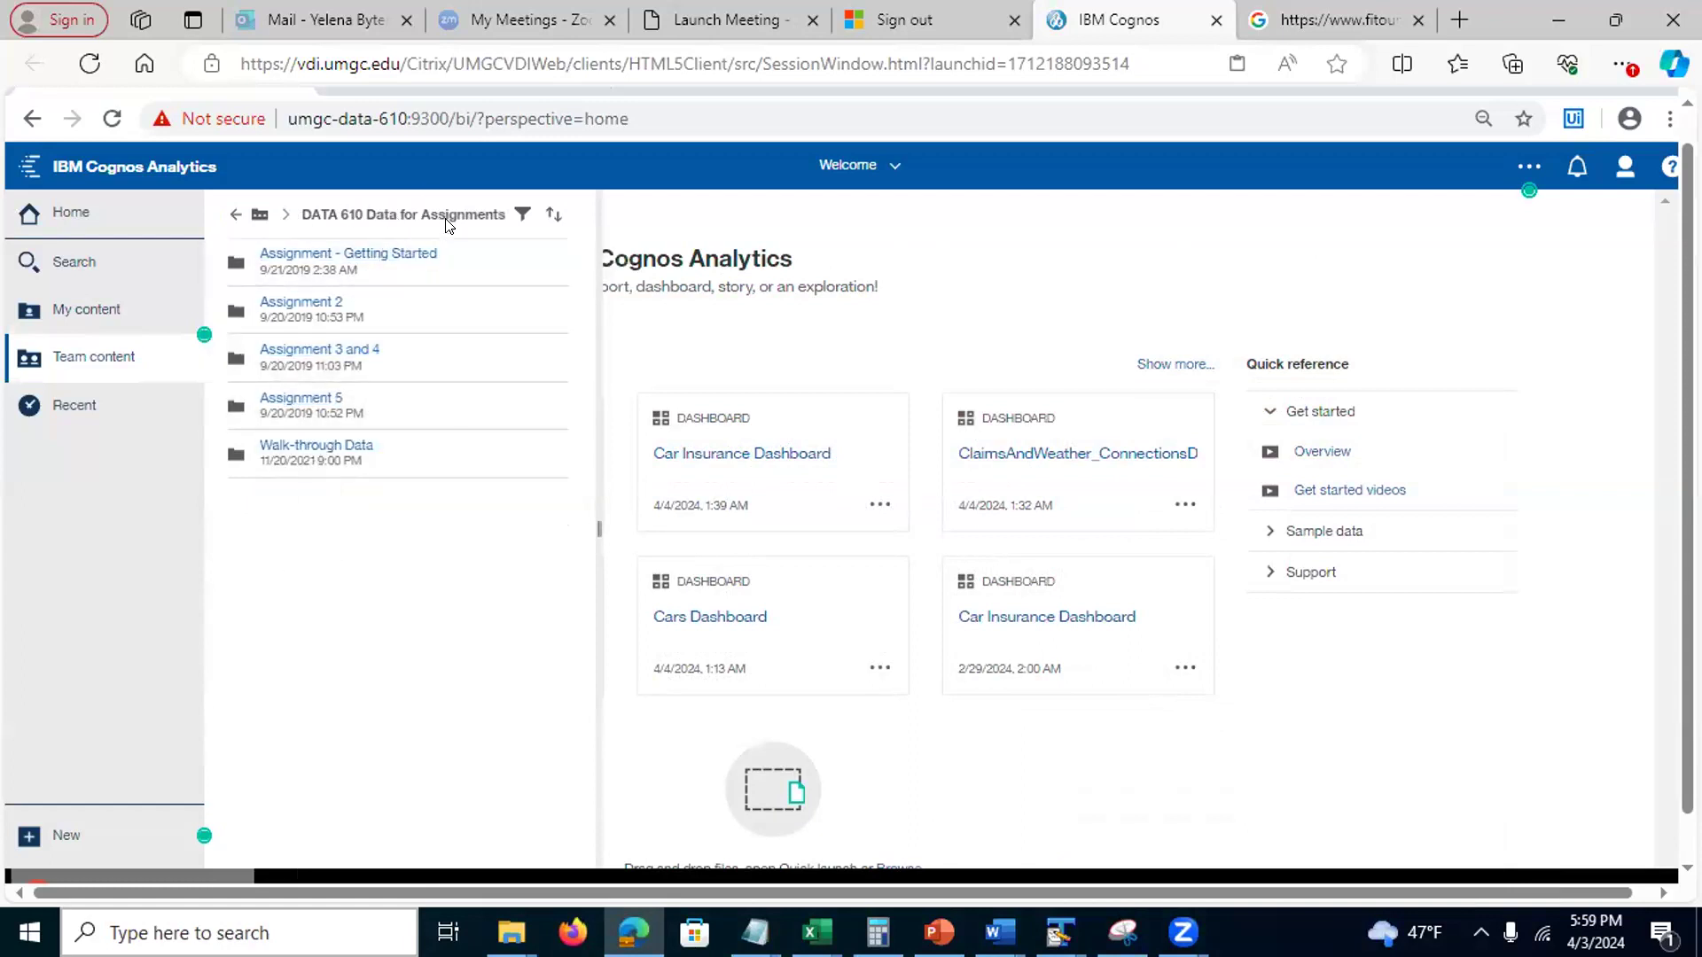
click(272, 400)
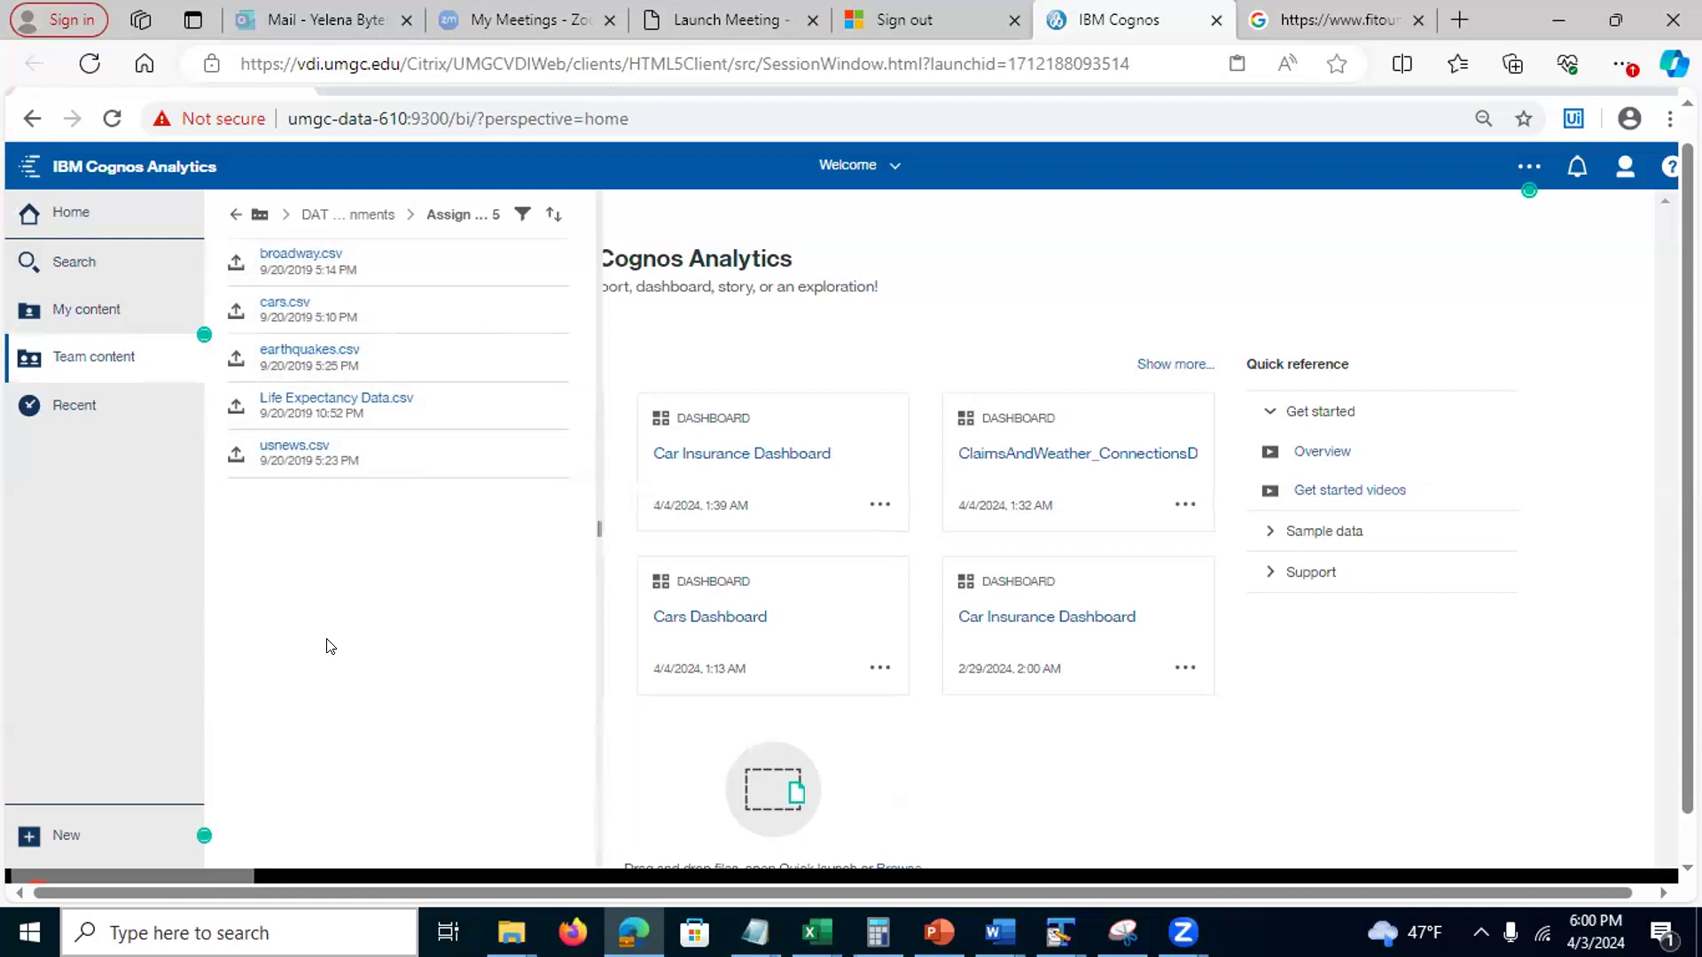
click(231, 213)
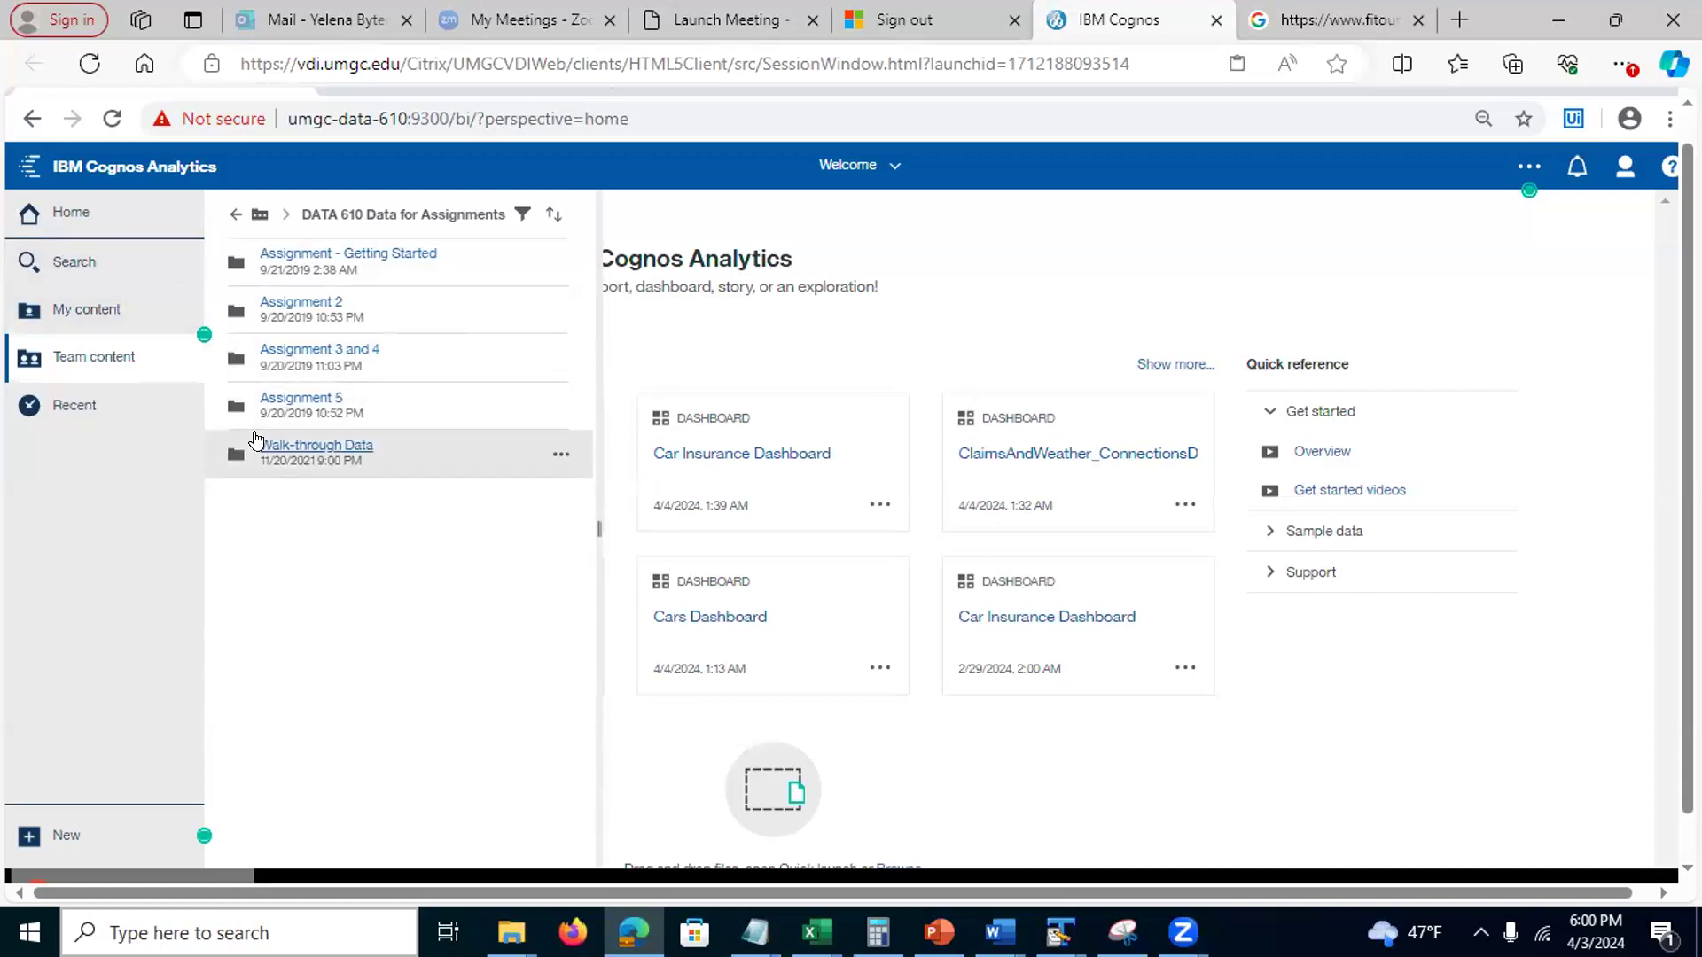
Go back from DATA 610 Data for Assignments to the top-level Team content folders
click(233, 215)
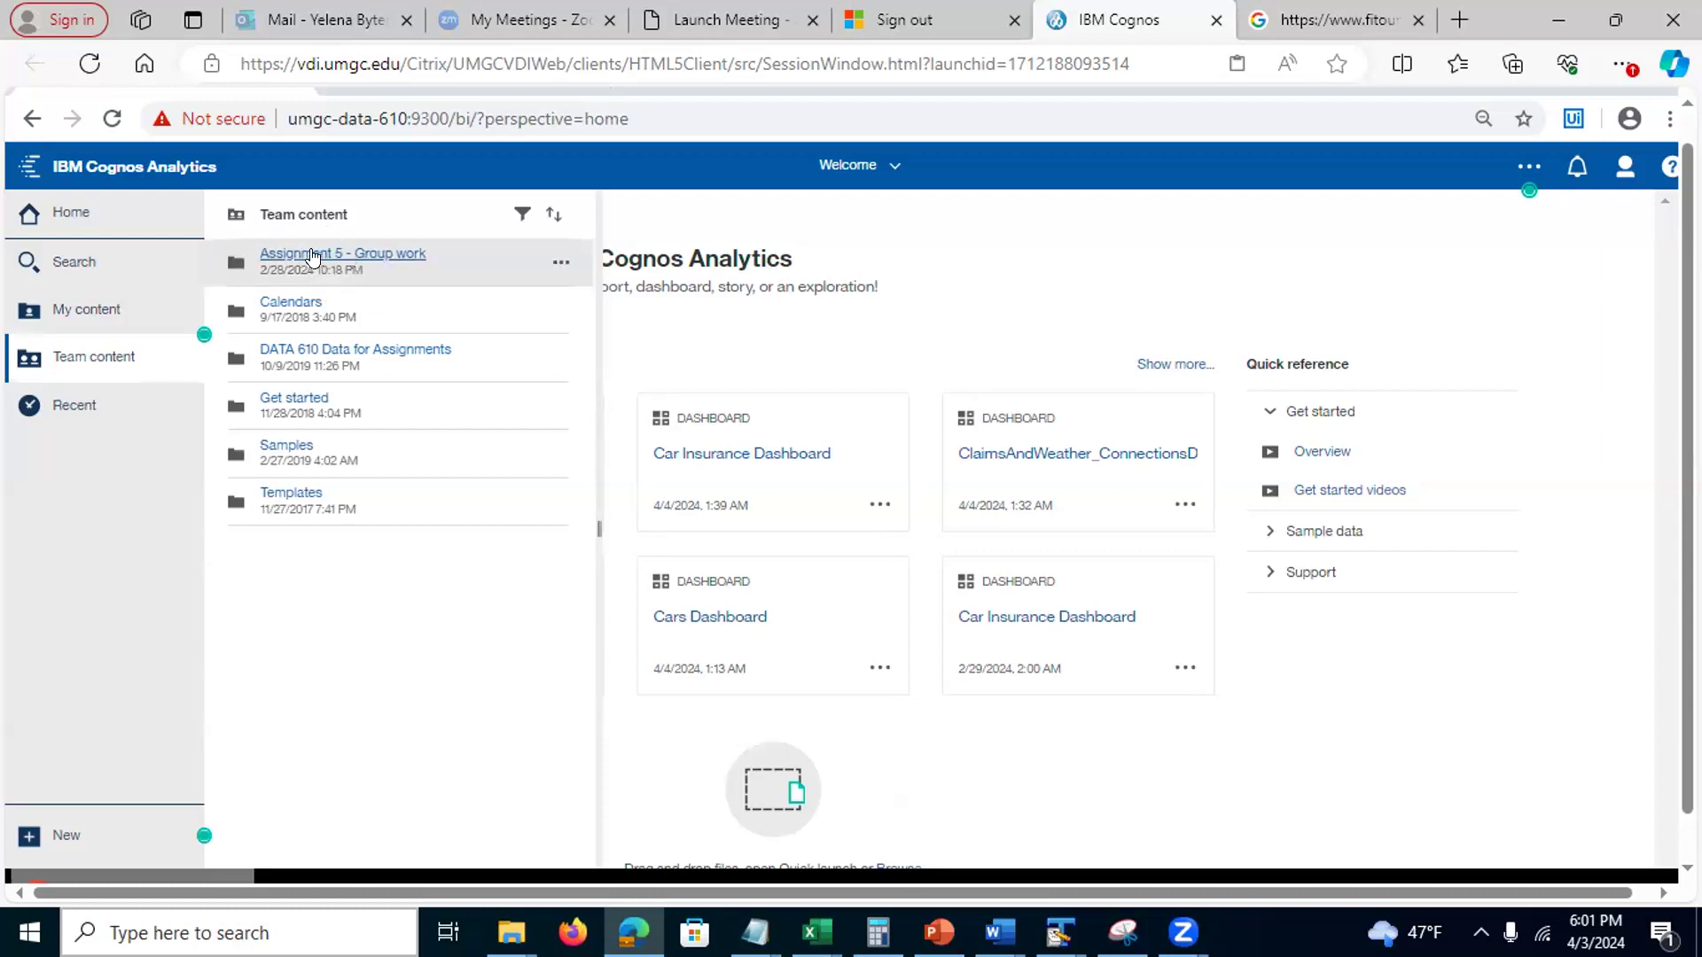
click(367, 256)
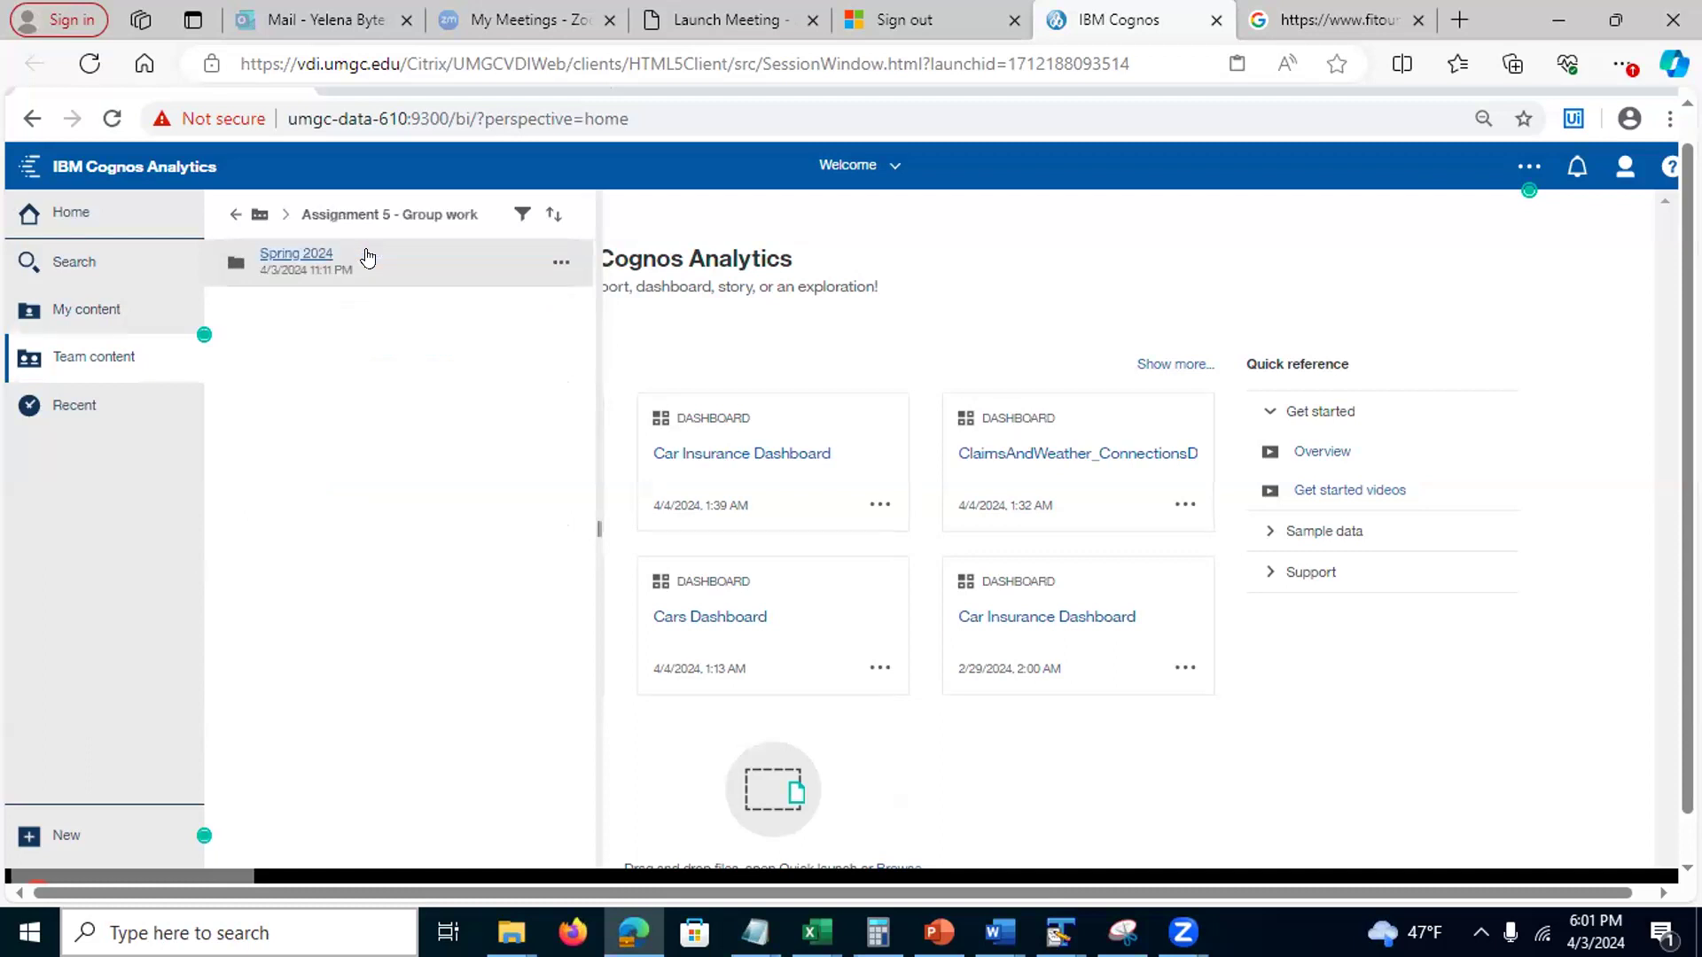
click(297, 256)
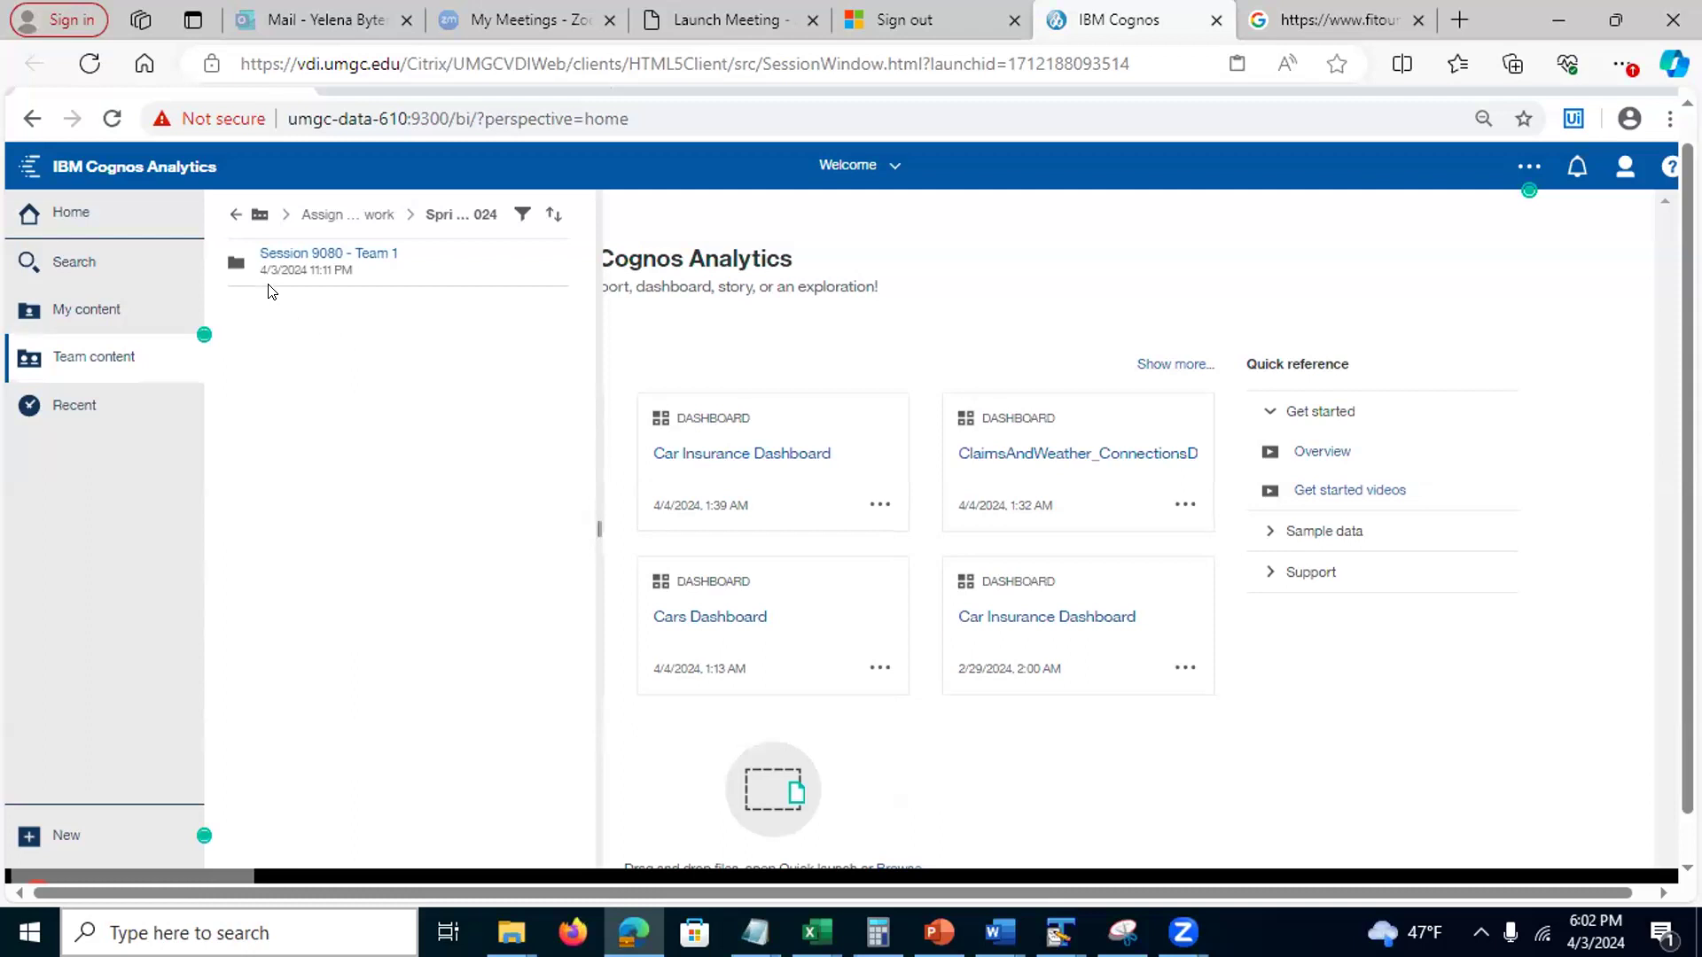
click(230, 214)
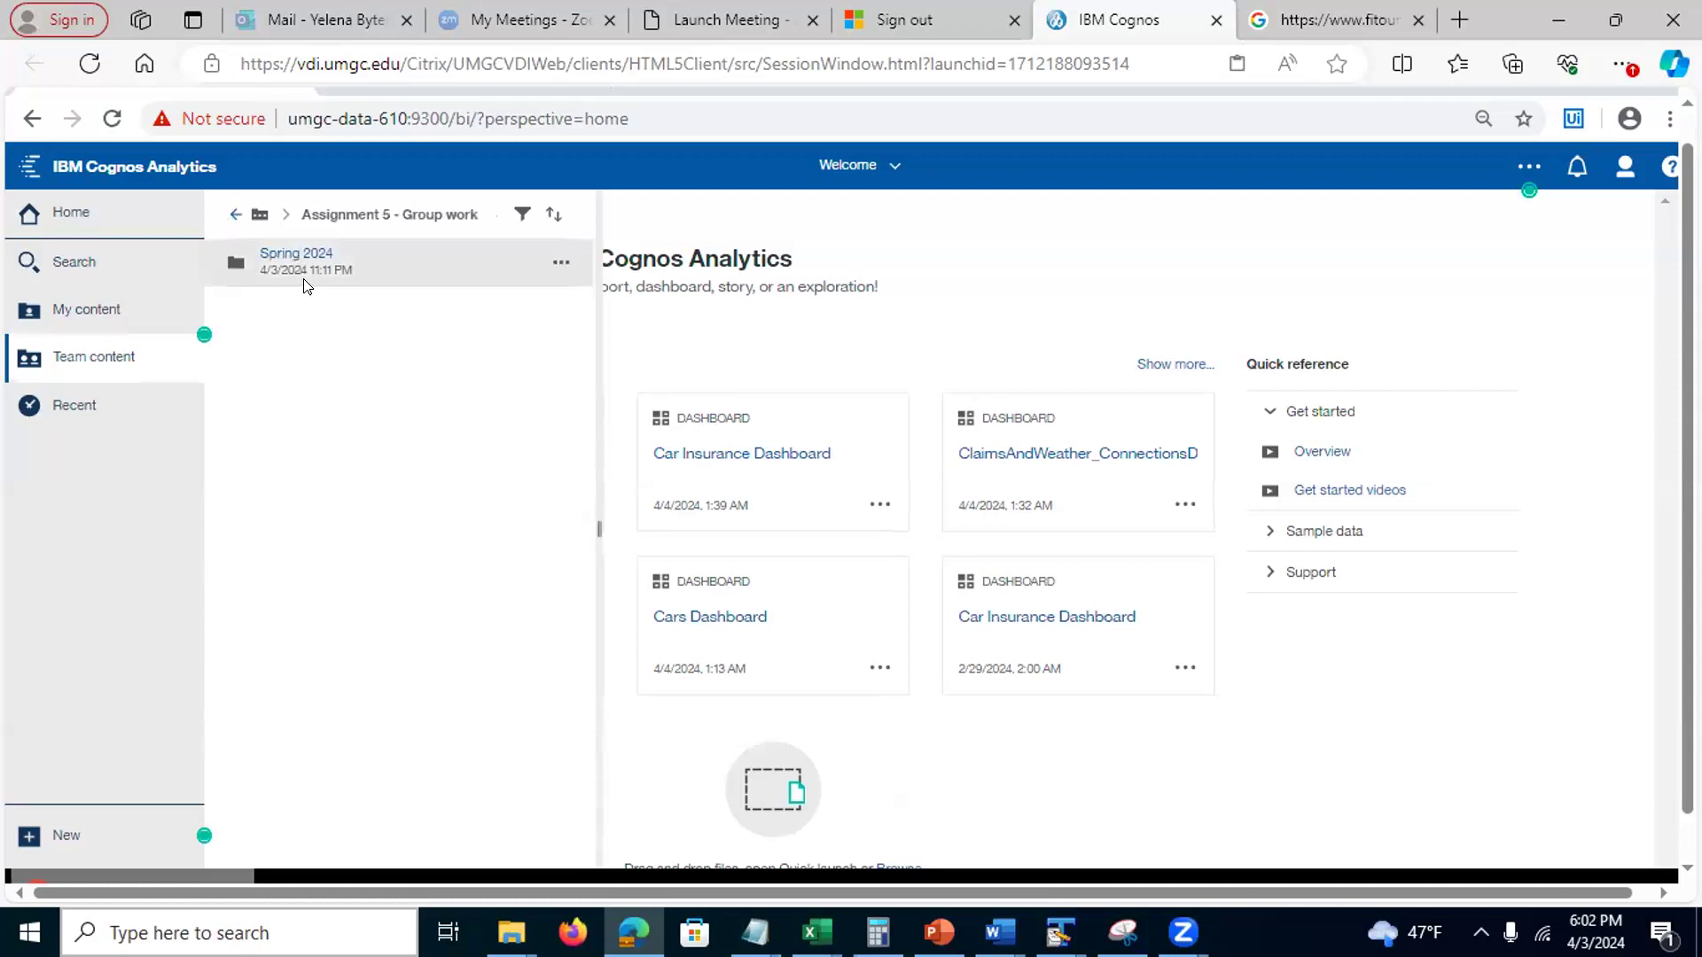
click(289, 255)
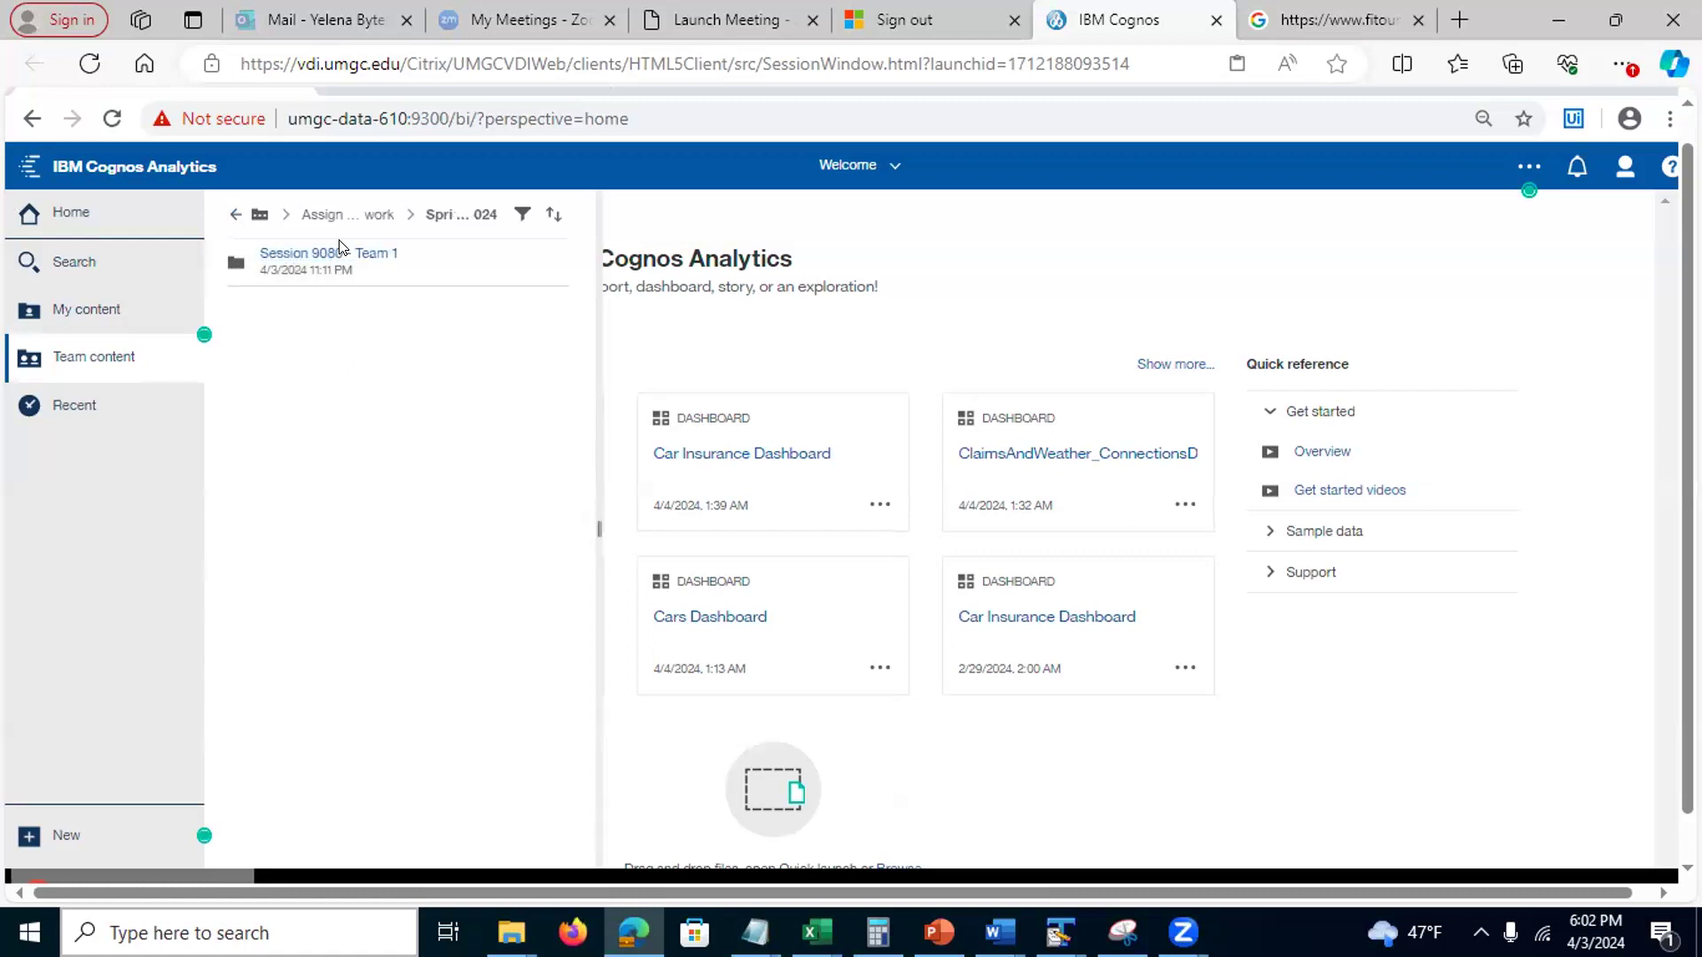
click(327, 256)
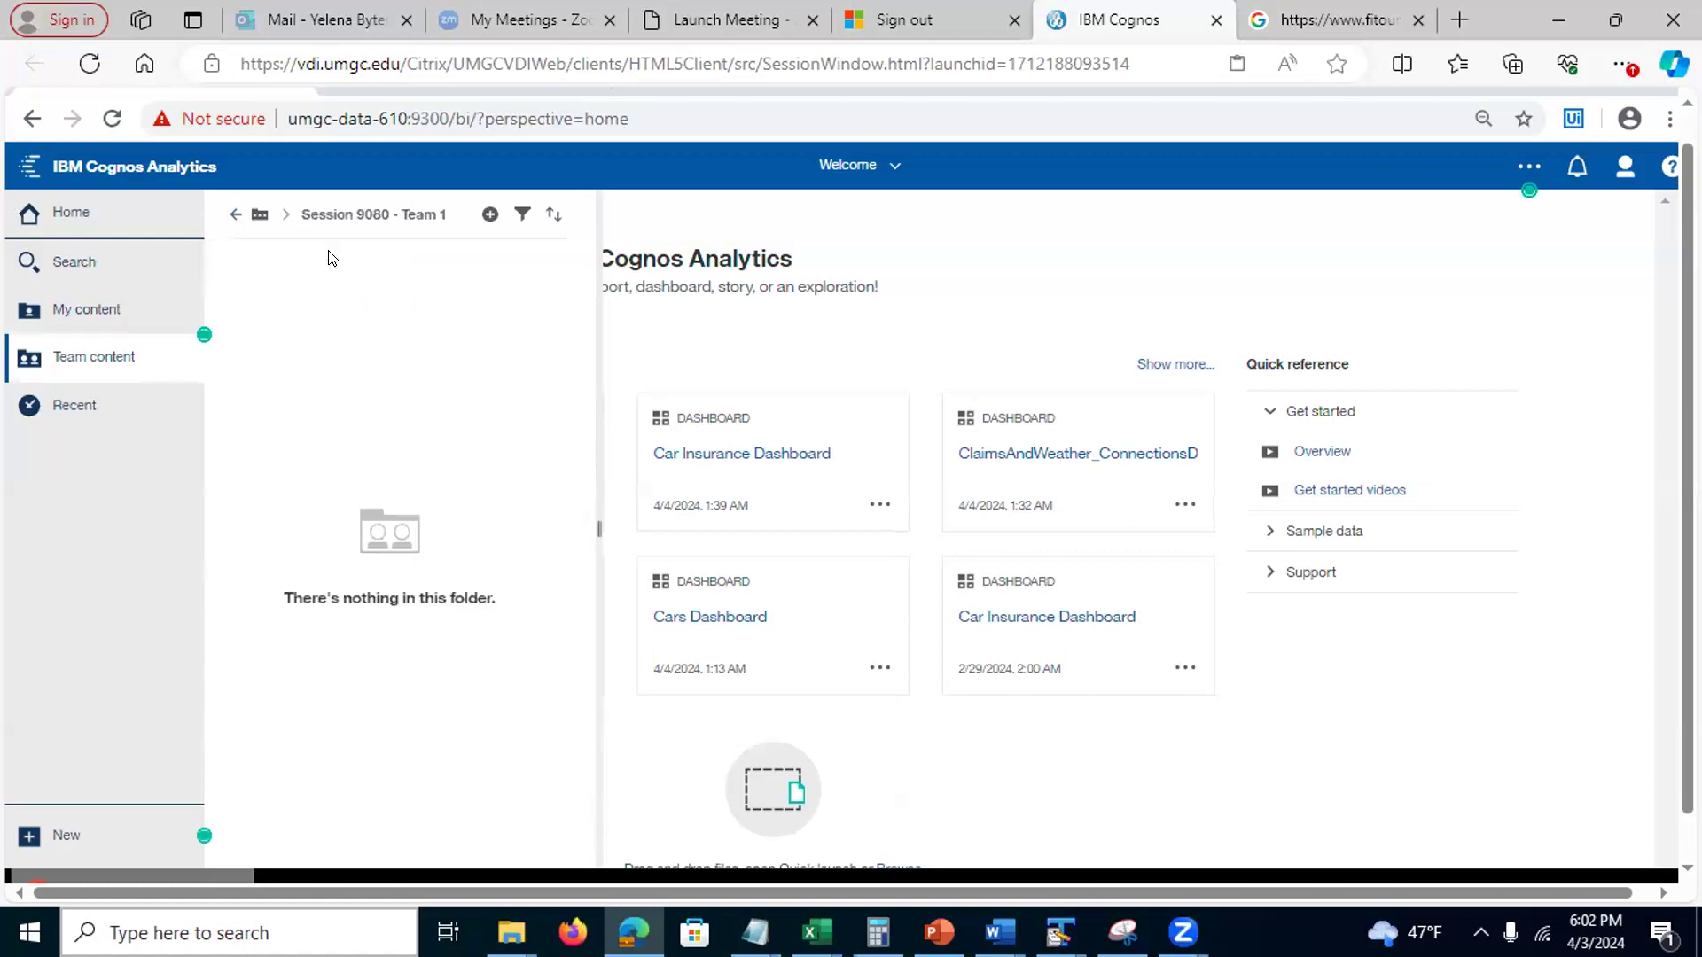
click(232, 214)
click(231, 214)
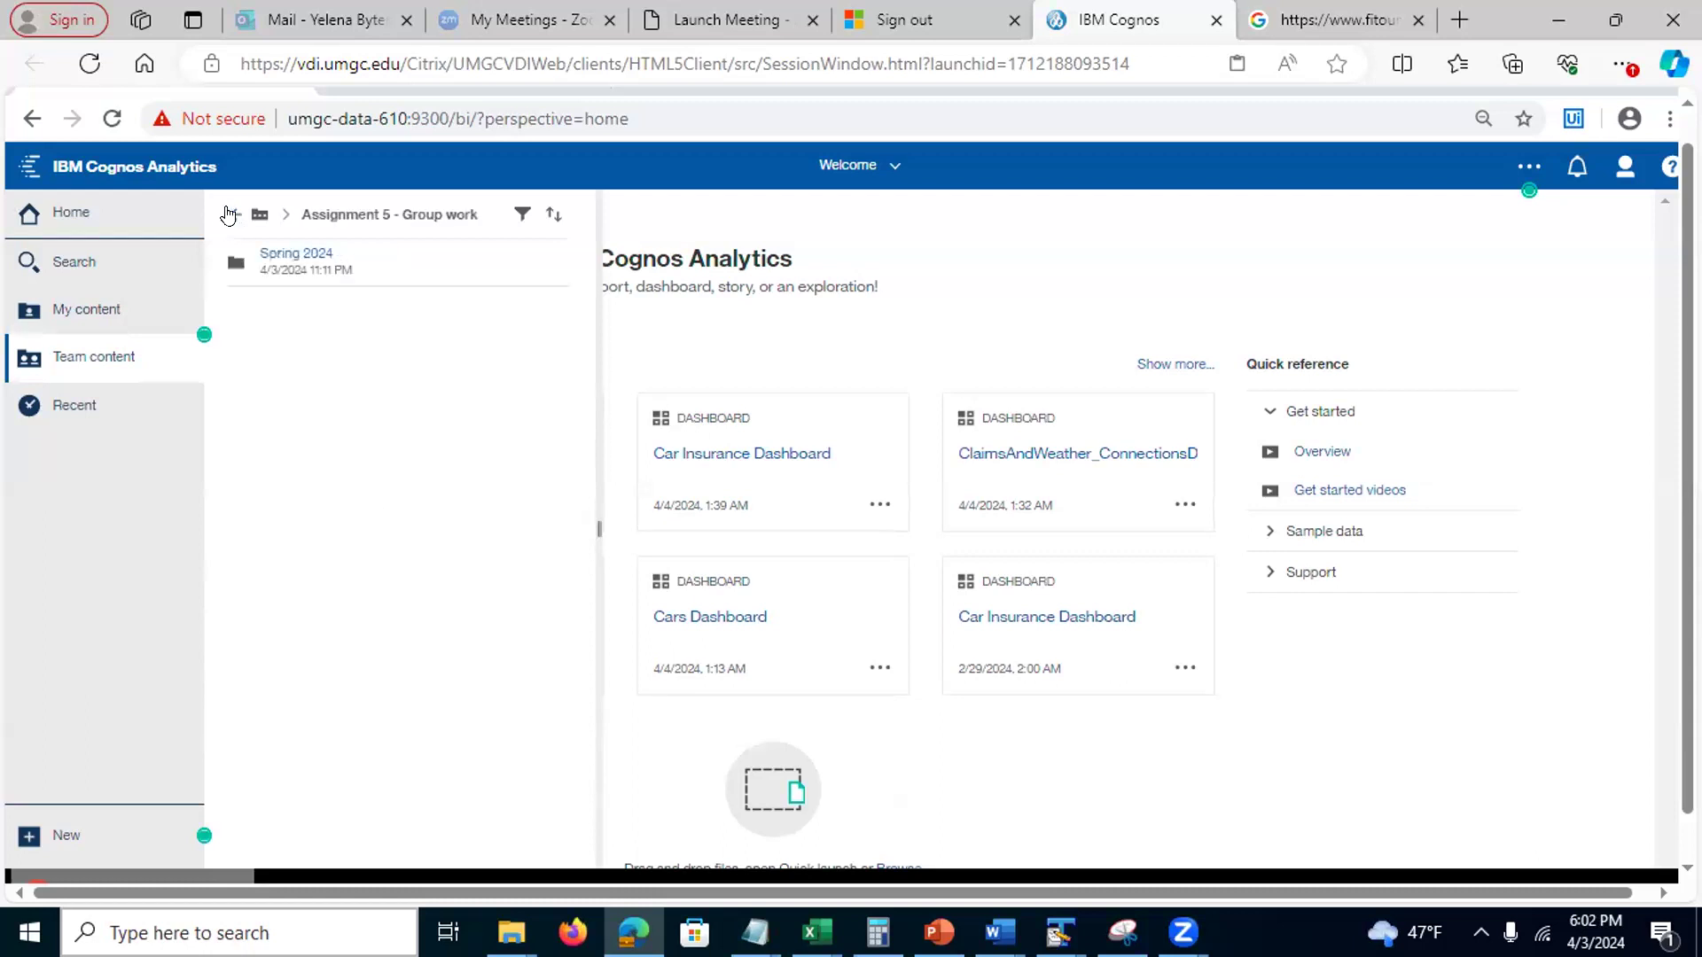
click(228, 214)
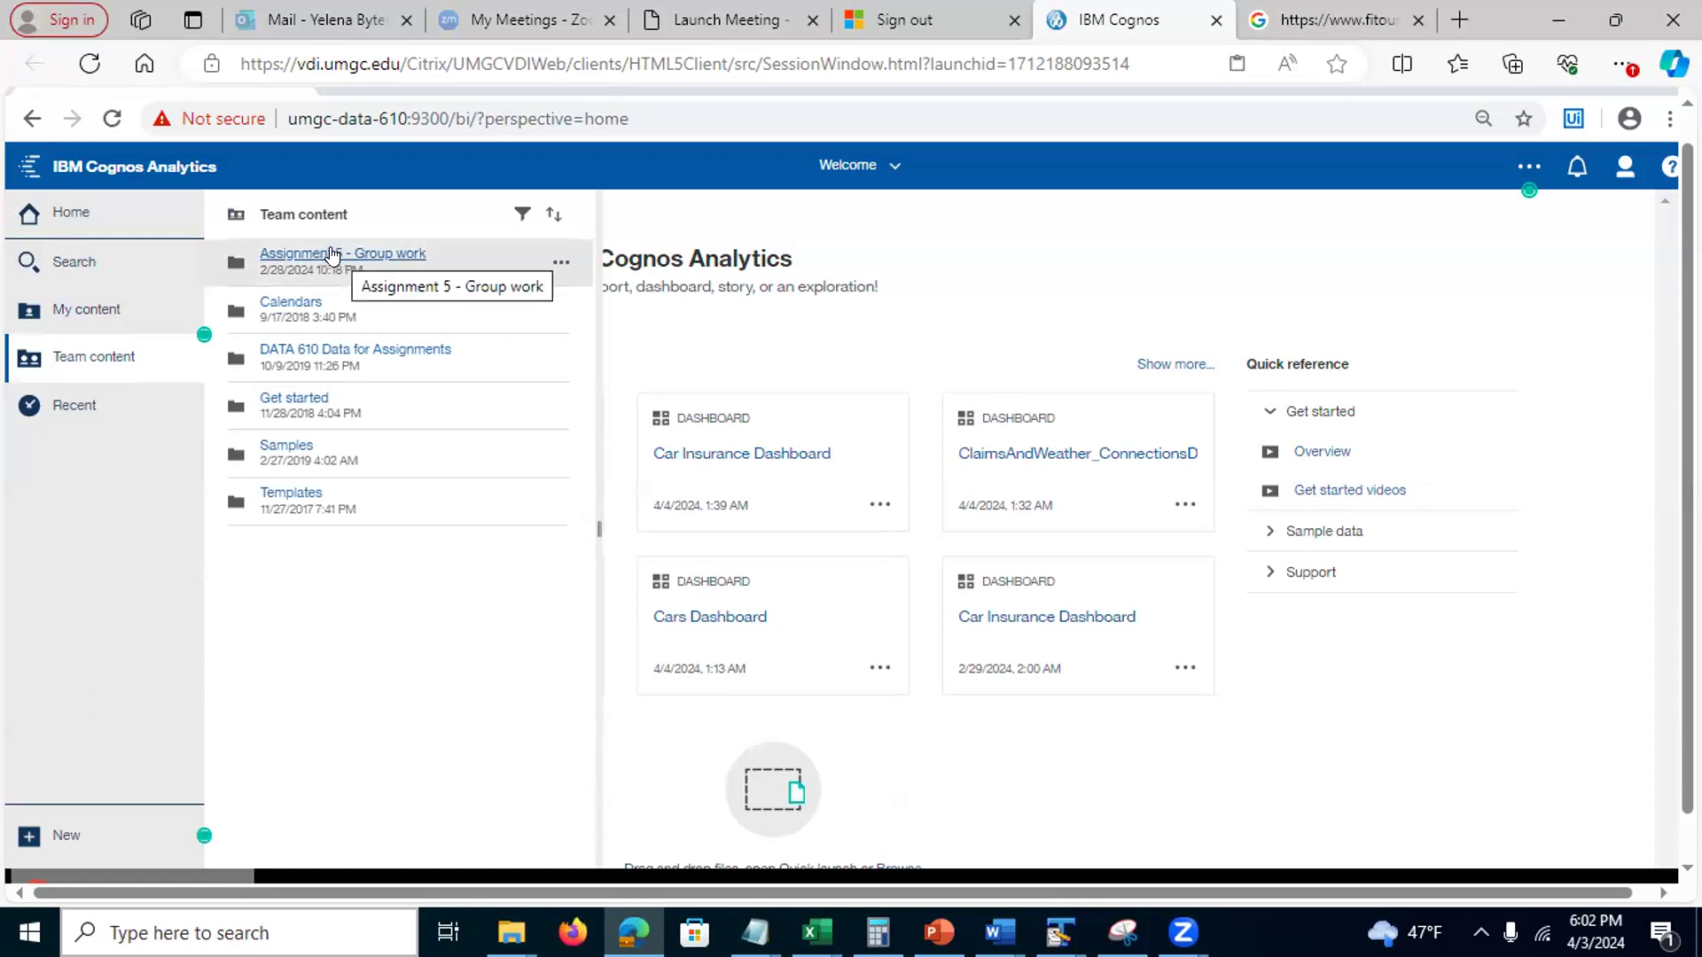
Copy cars.csv from the Assignment 5 datasets into Assignment 5 - Group work > Spring 2024 > Session 9080 - Team 1
click(359, 347)
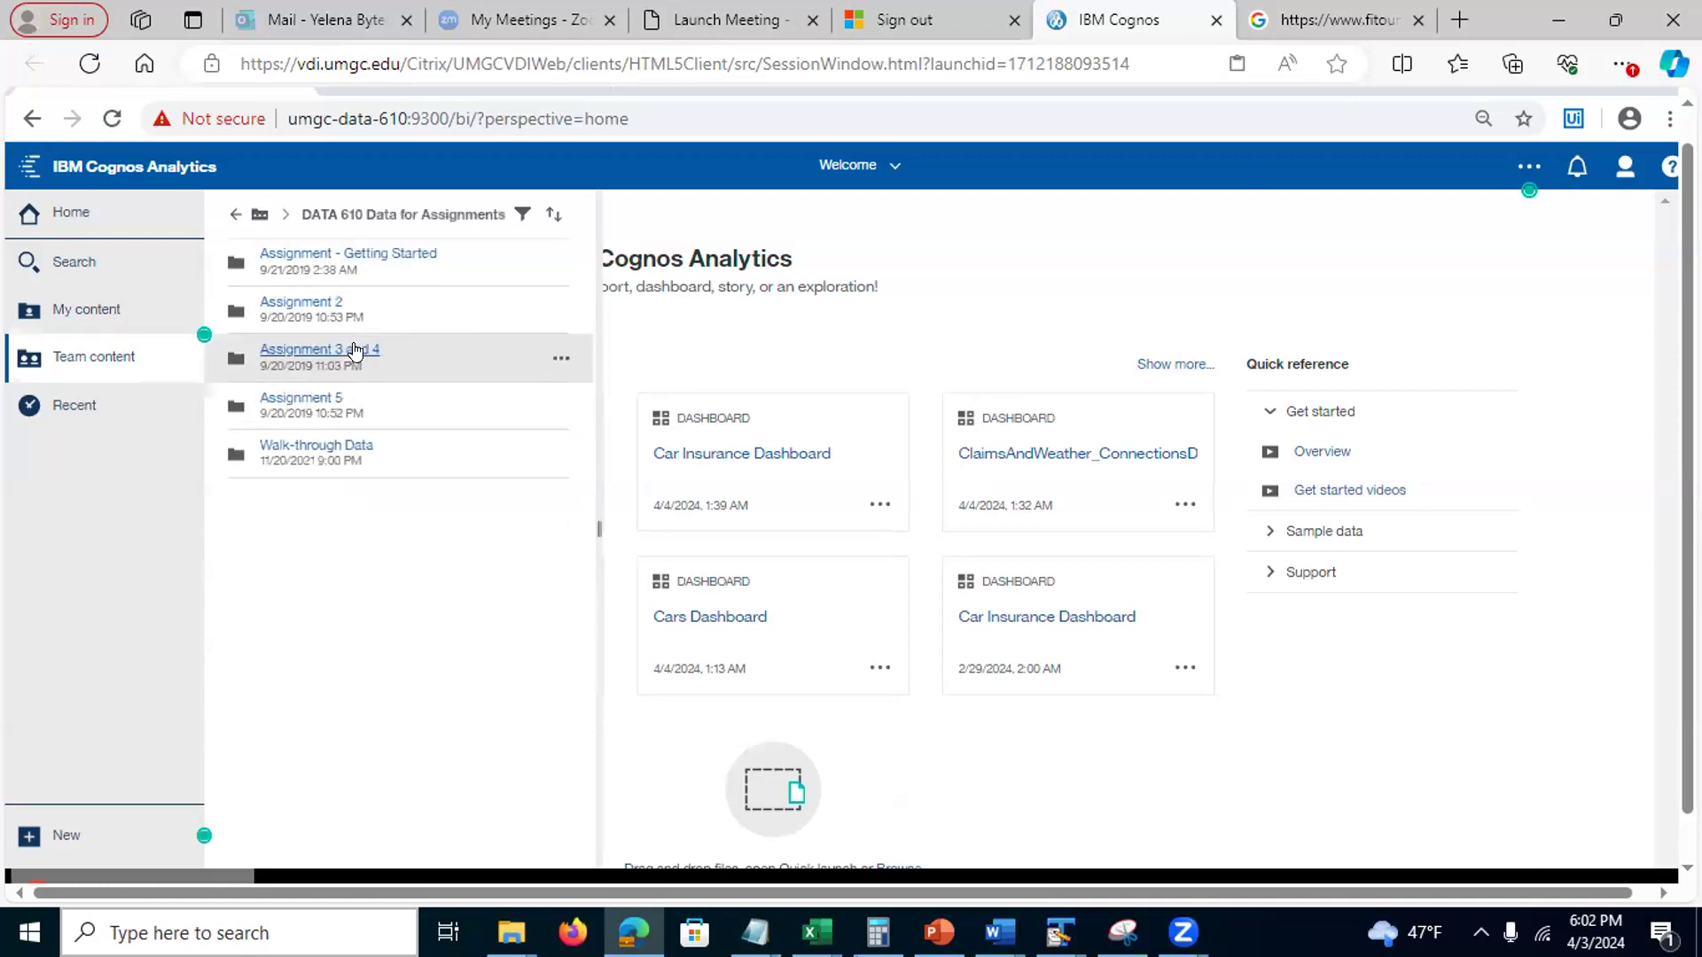
click(307, 406)
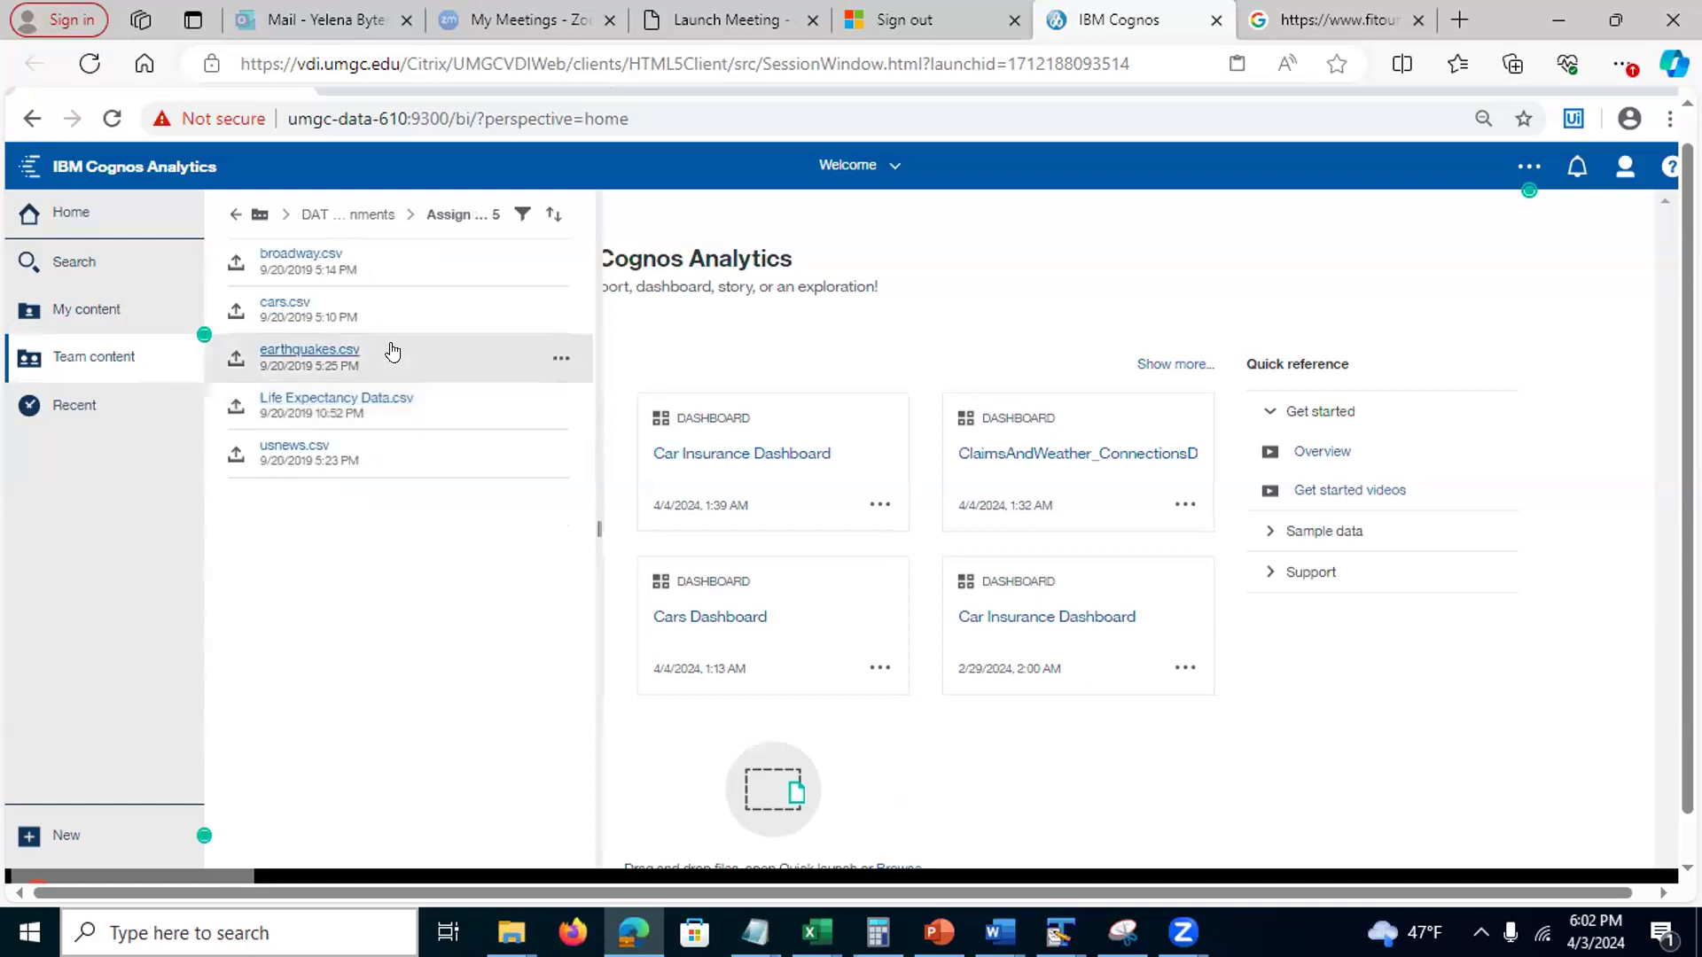
click(558, 315)
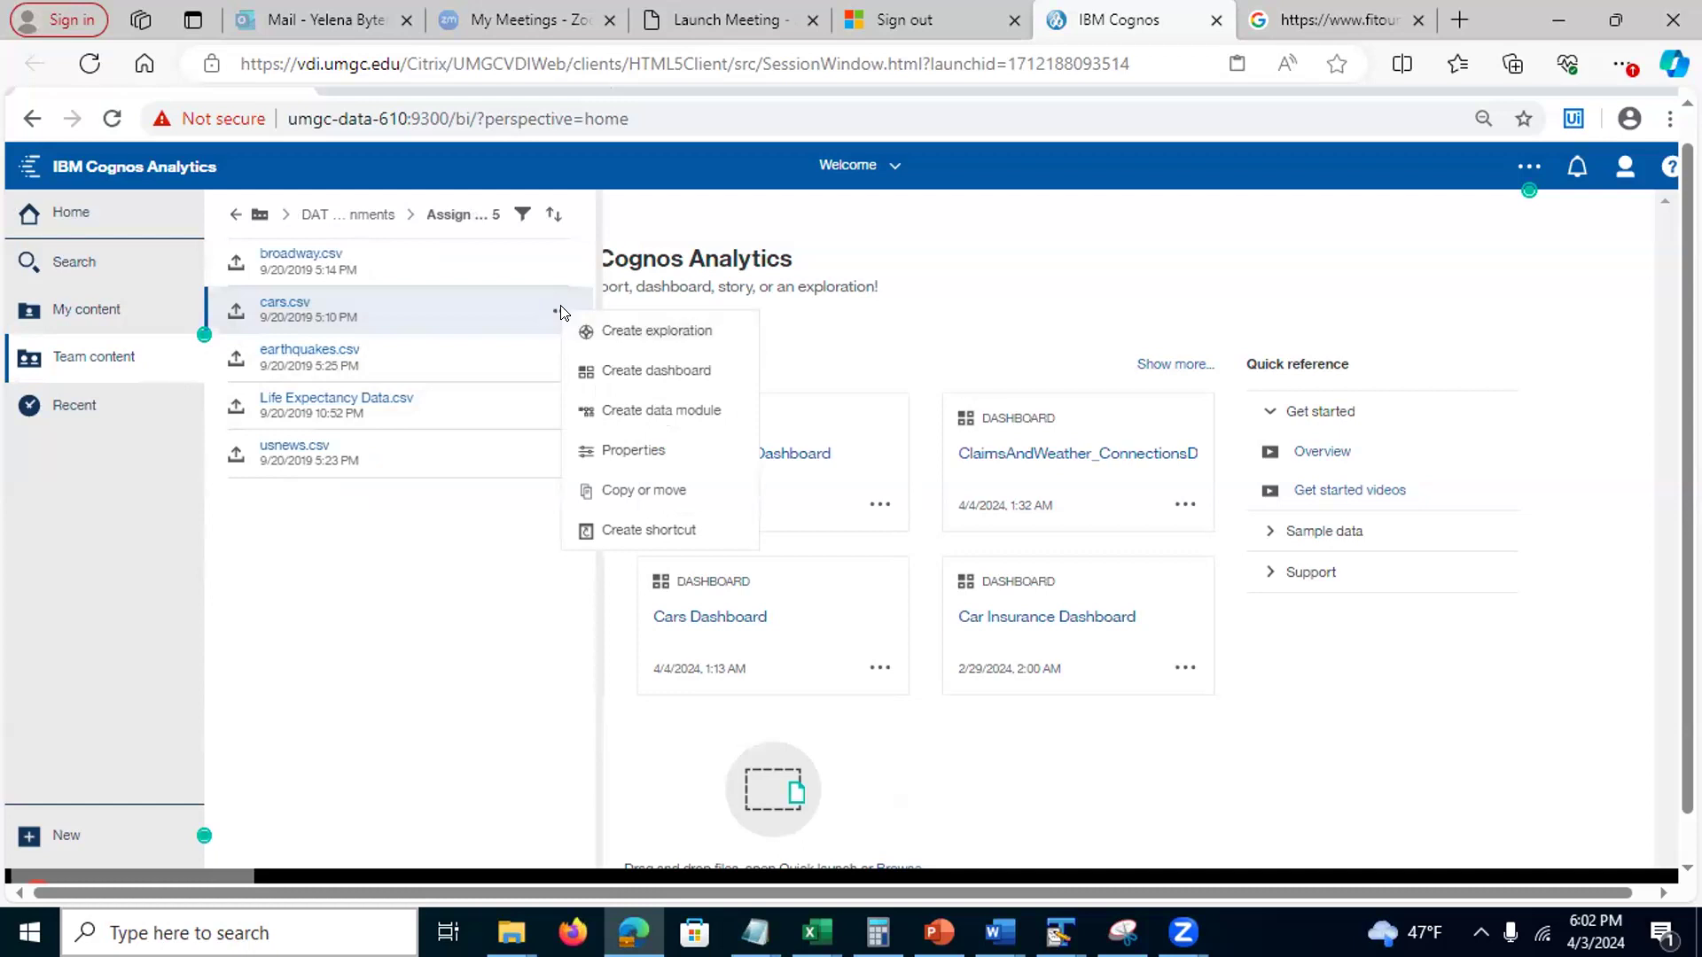
click(618, 491)
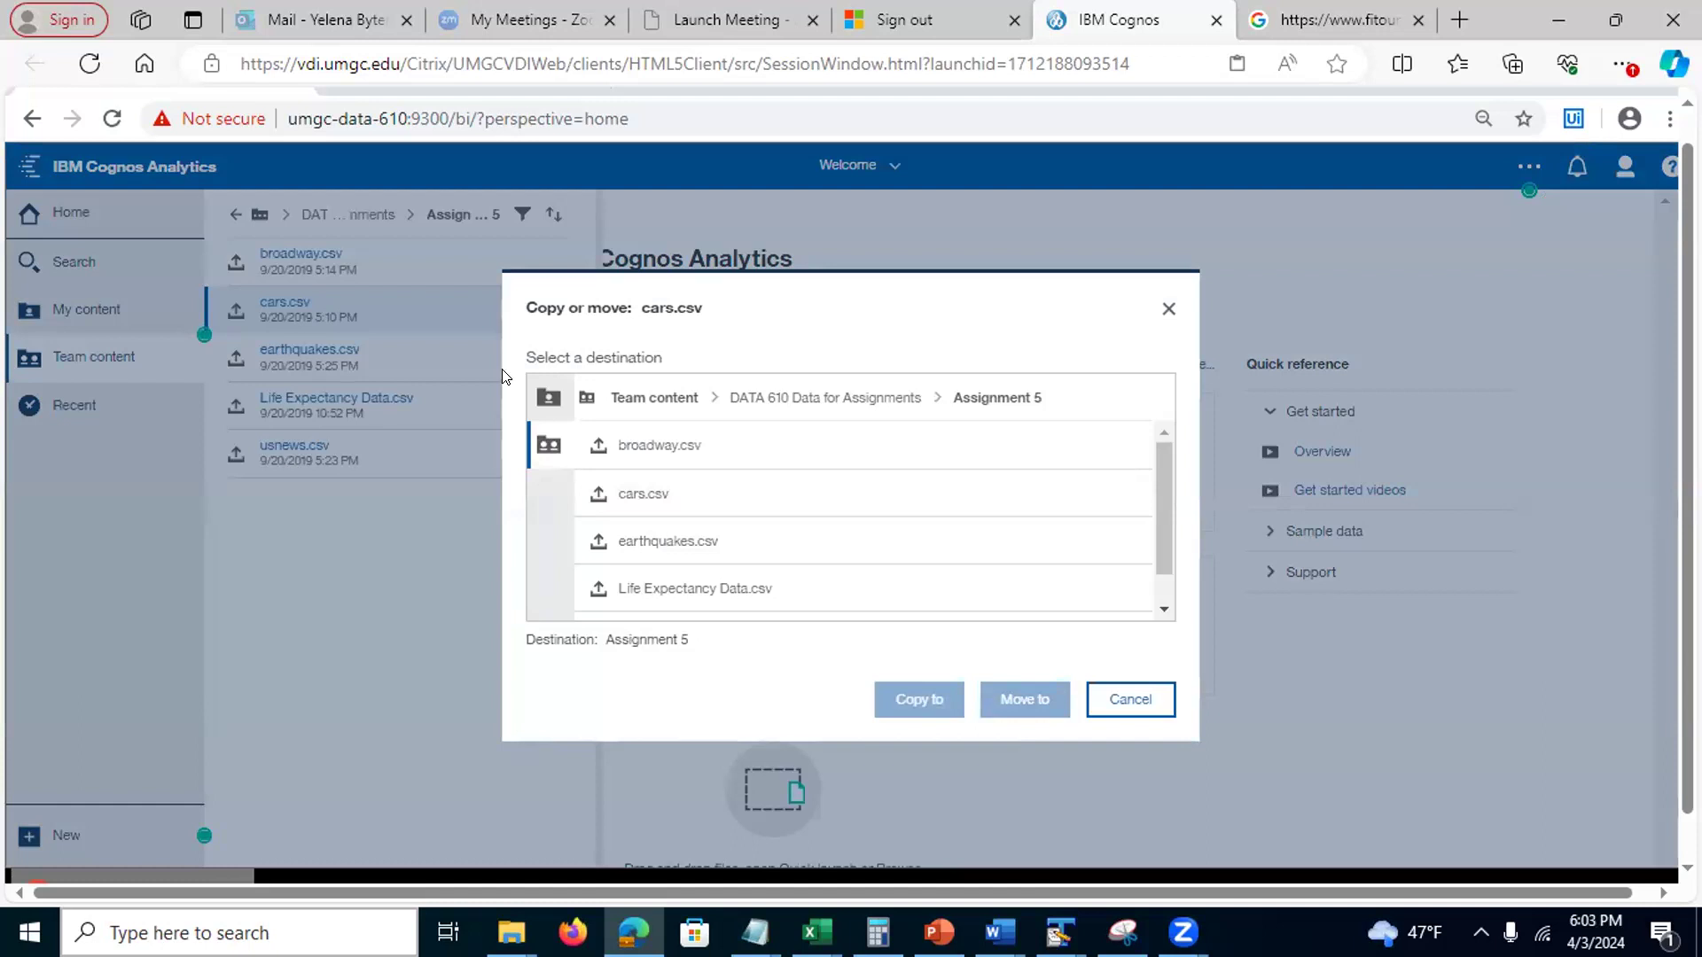
click(537, 446)
click(644, 400)
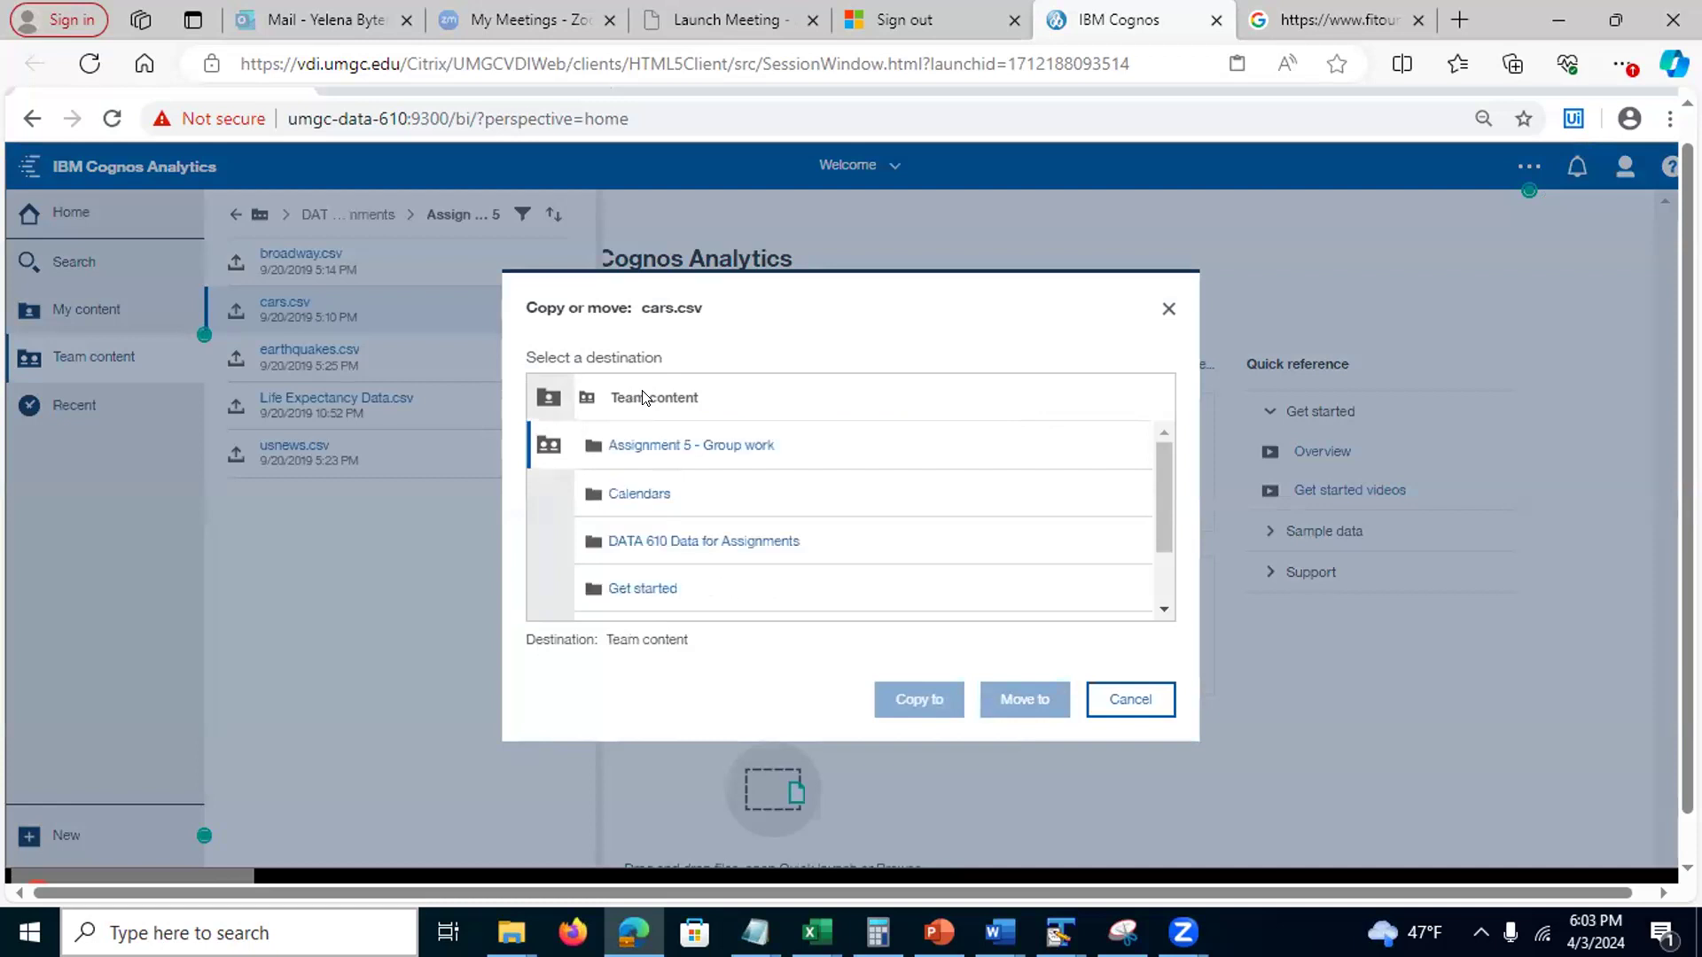
click(647, 450)
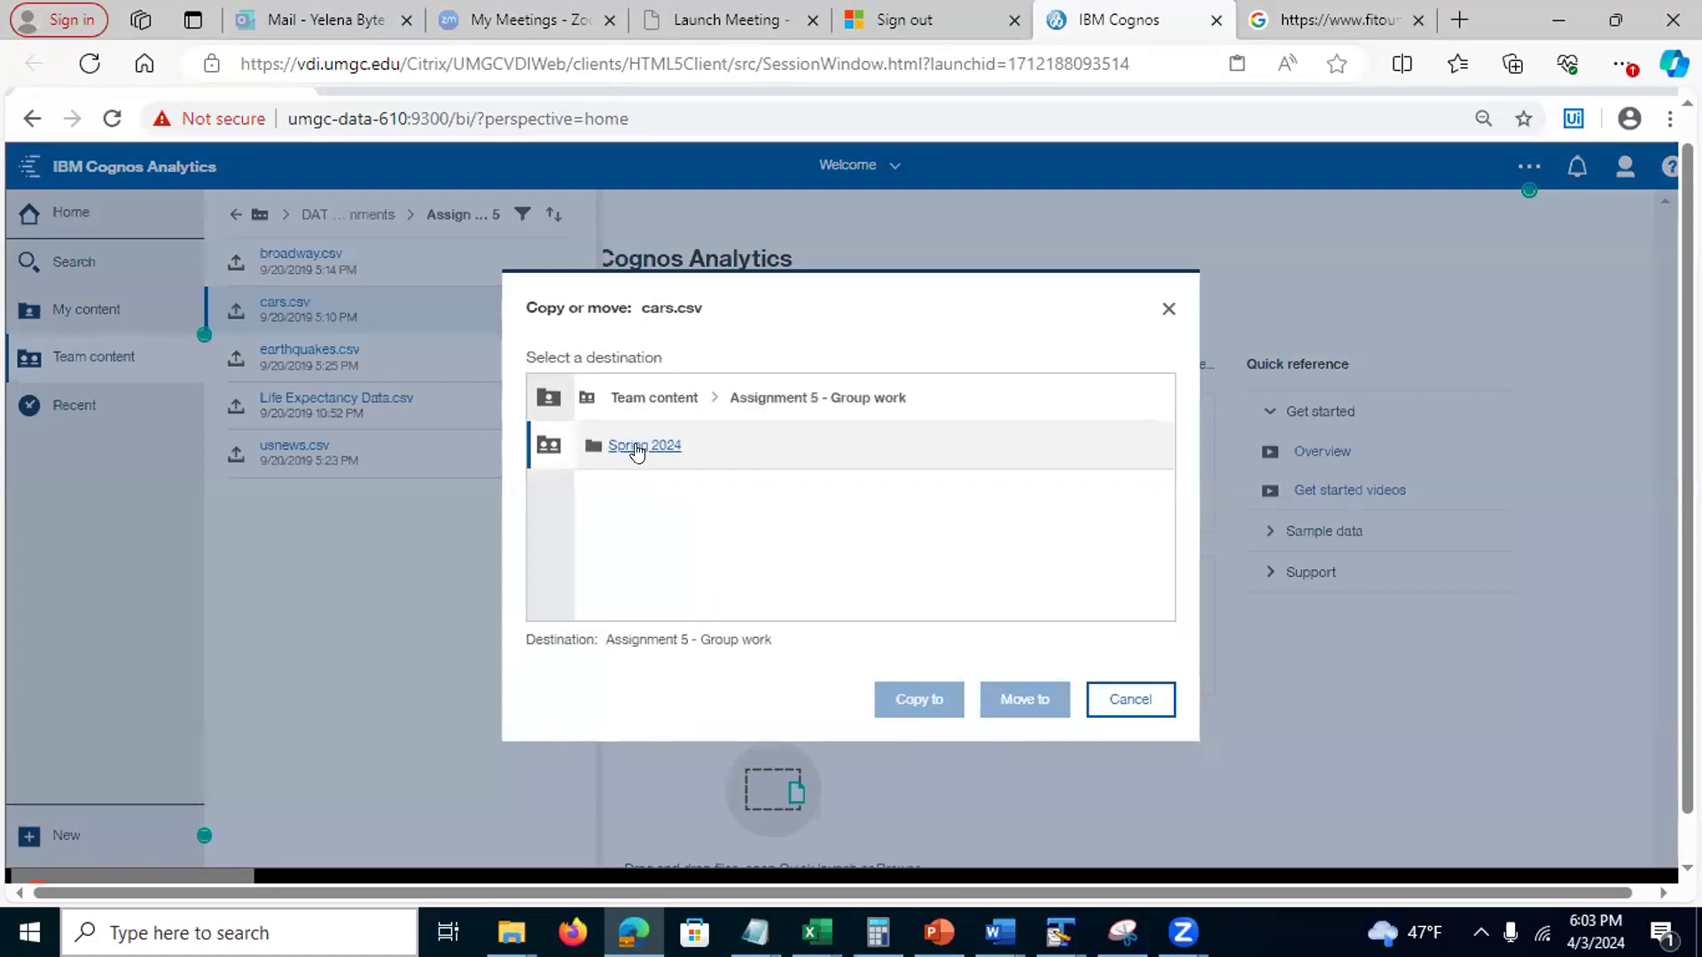
click(636, 447)
click(671, 448)
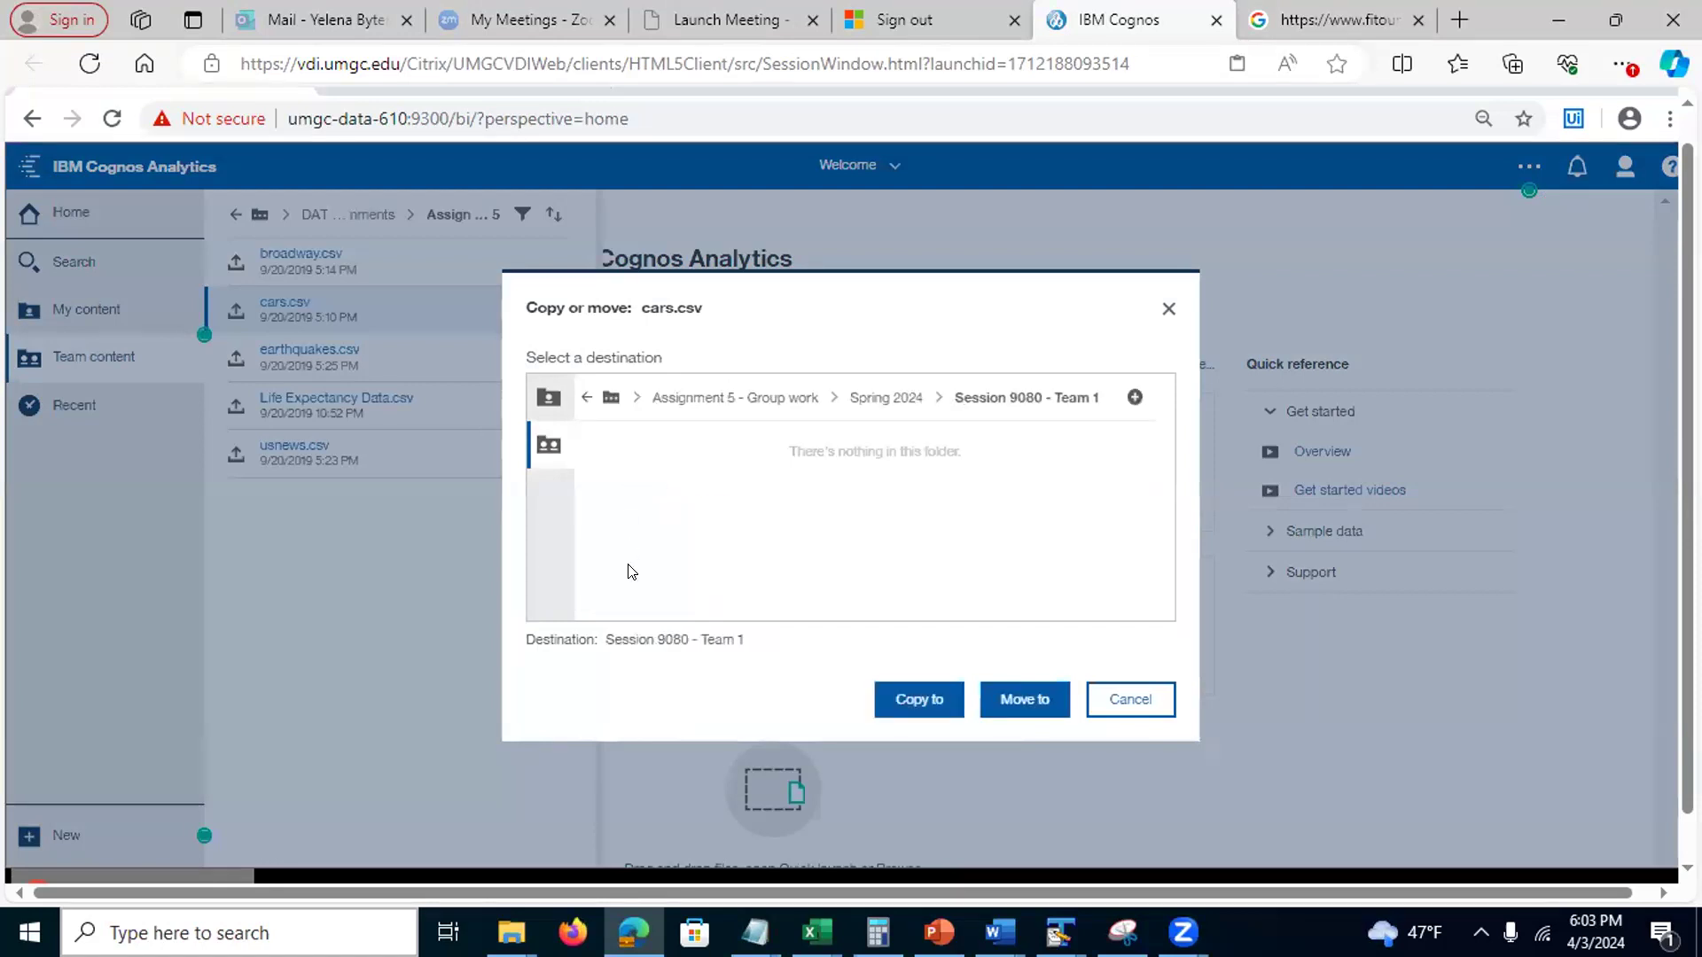
click(889, 704)
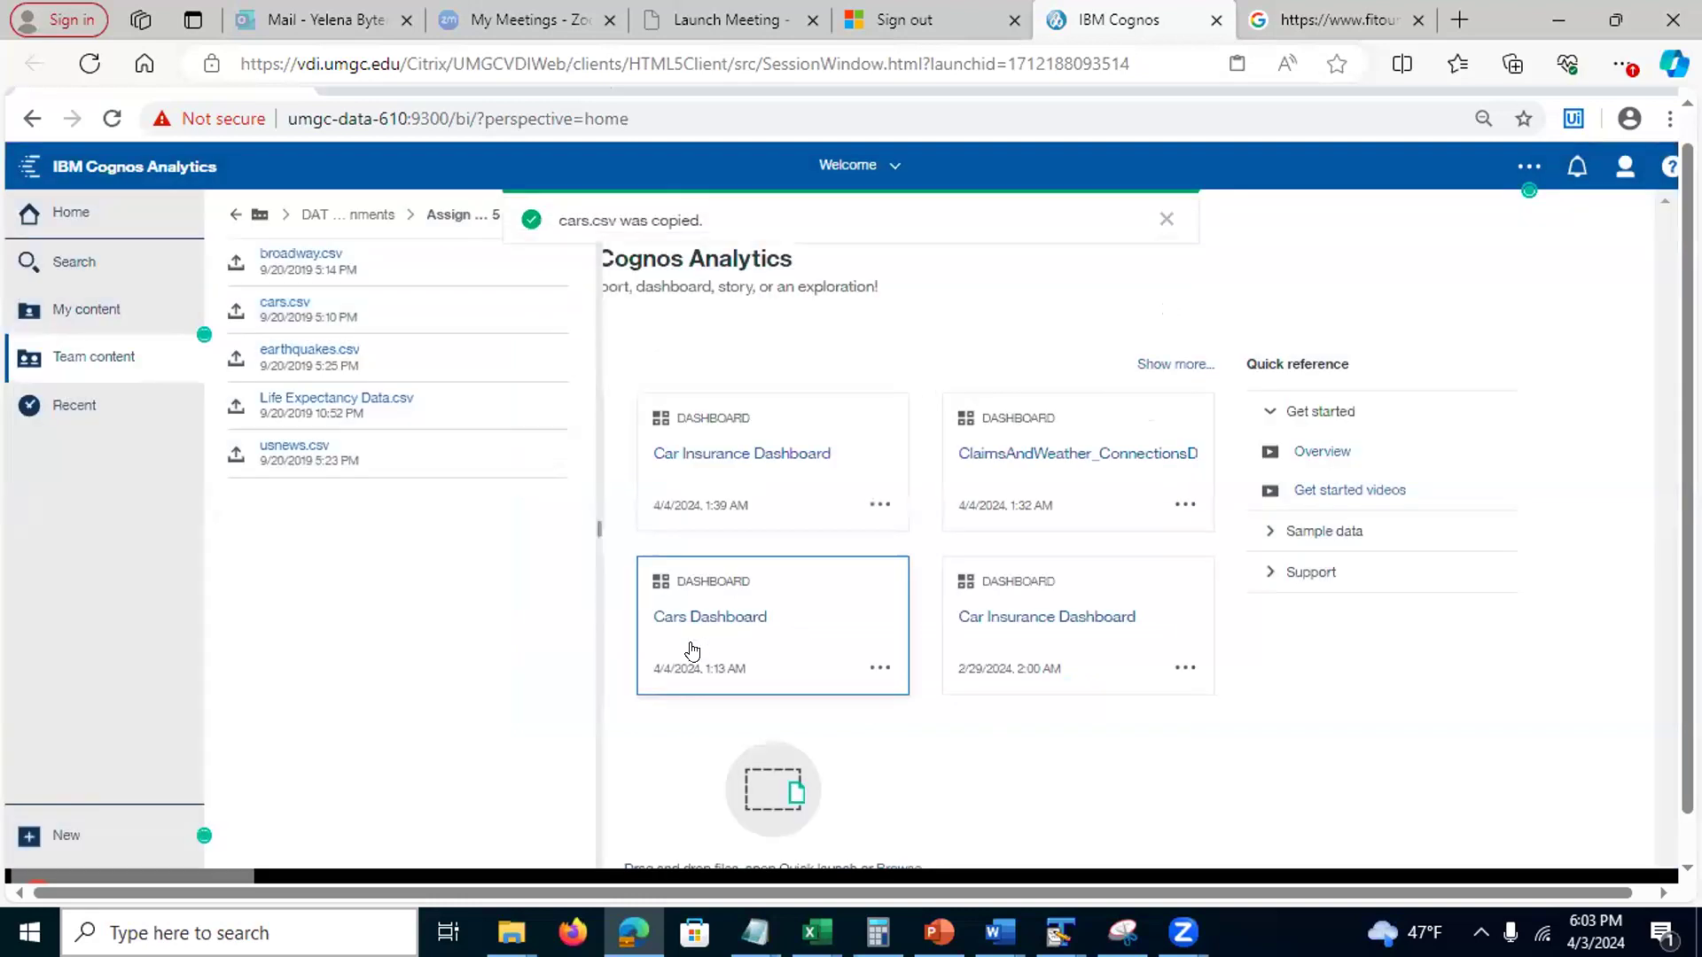
Navigate from Team content into Assignment 5 - Group work > Spring 2024 > Session 9080 - Team 1 to confirm cars.csv
click(229, 216)
click(230, 216)
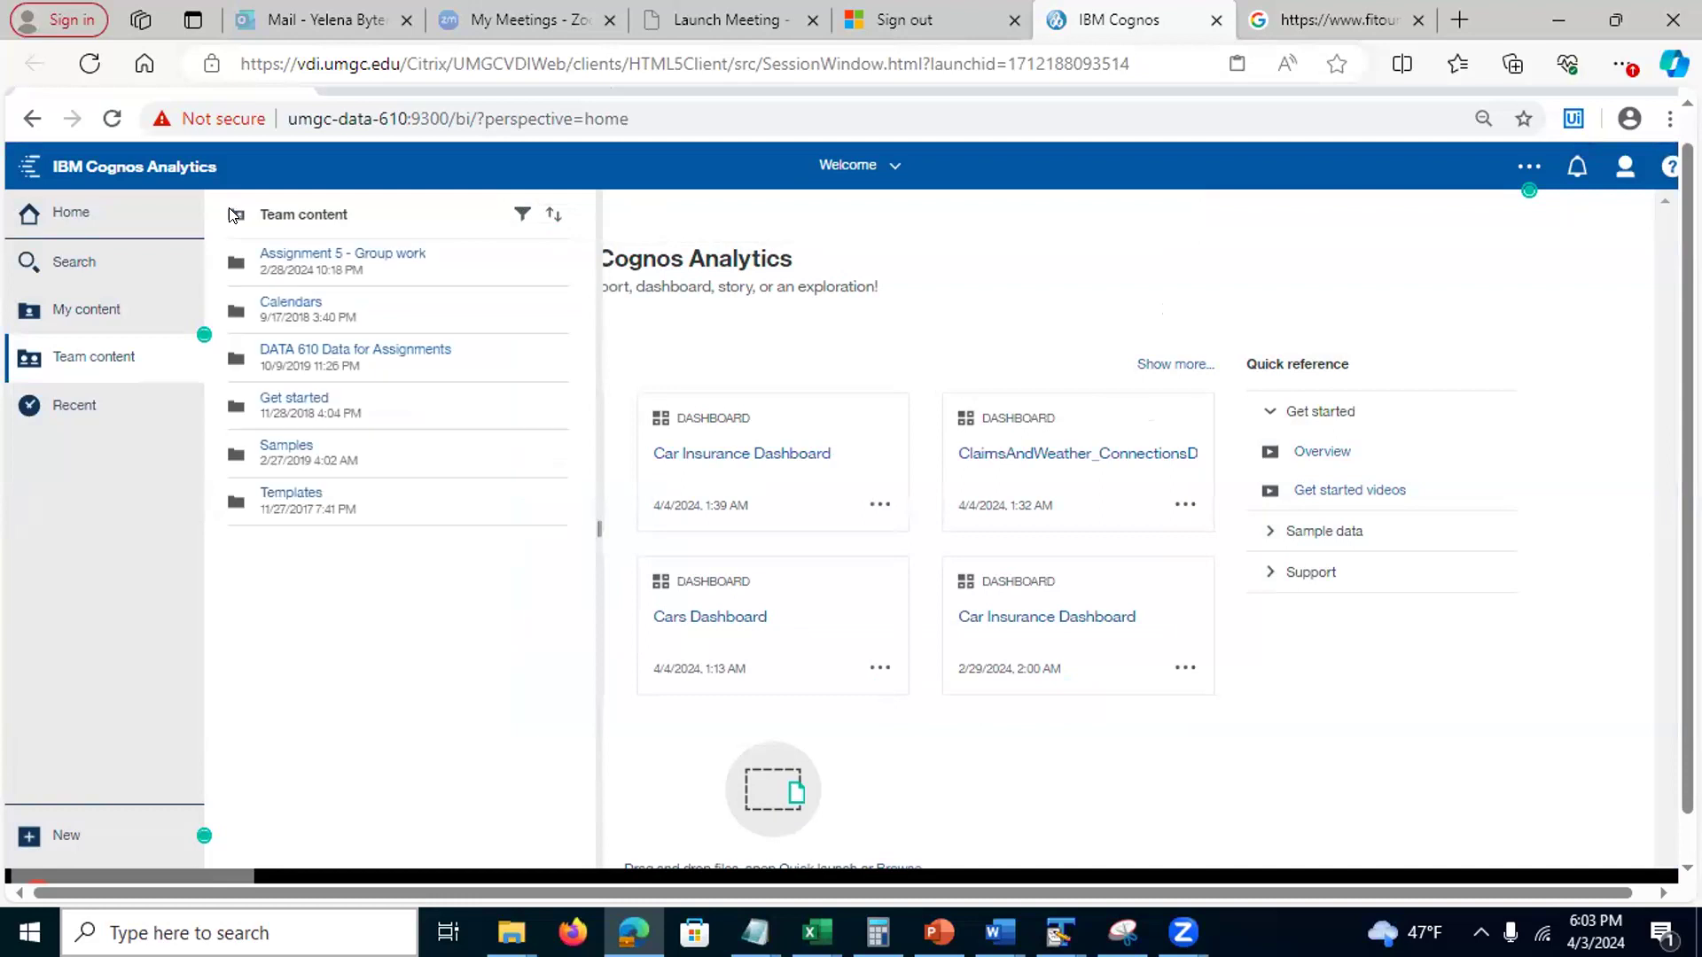
click(352, 255)
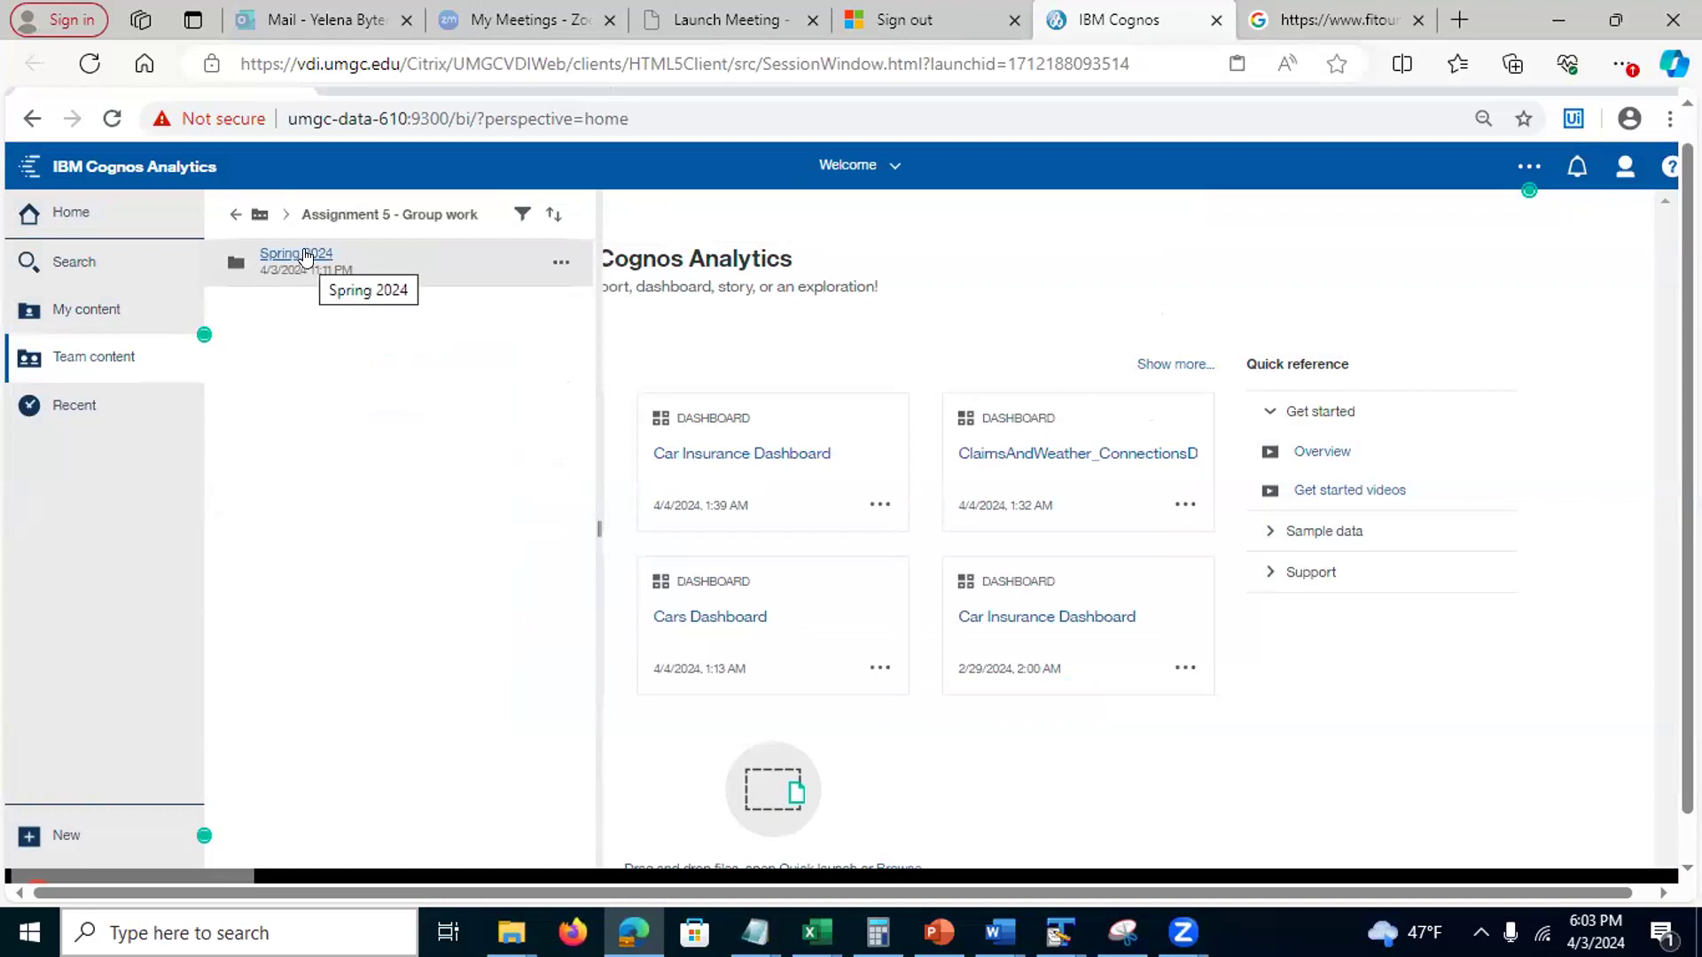
click(297, 255)
click(297, 256)
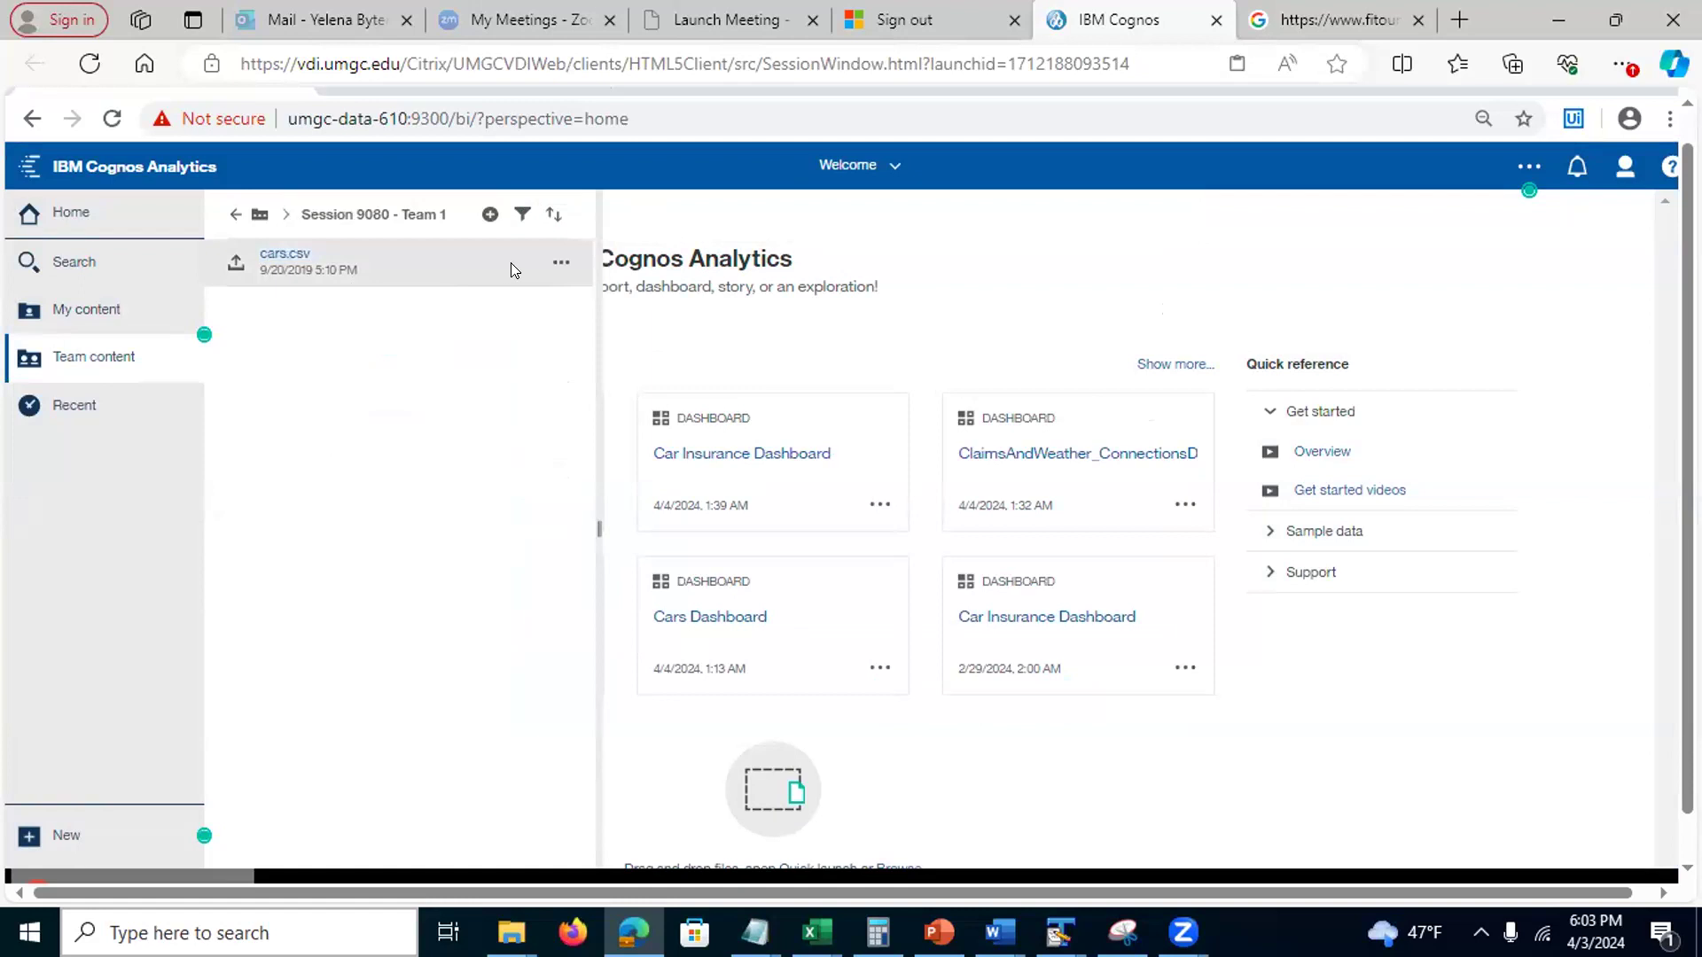
Create a data module from the copied cars.csv and save it as 'Cars Data Module' in Session 9080 - Team 1
click(557, 262)
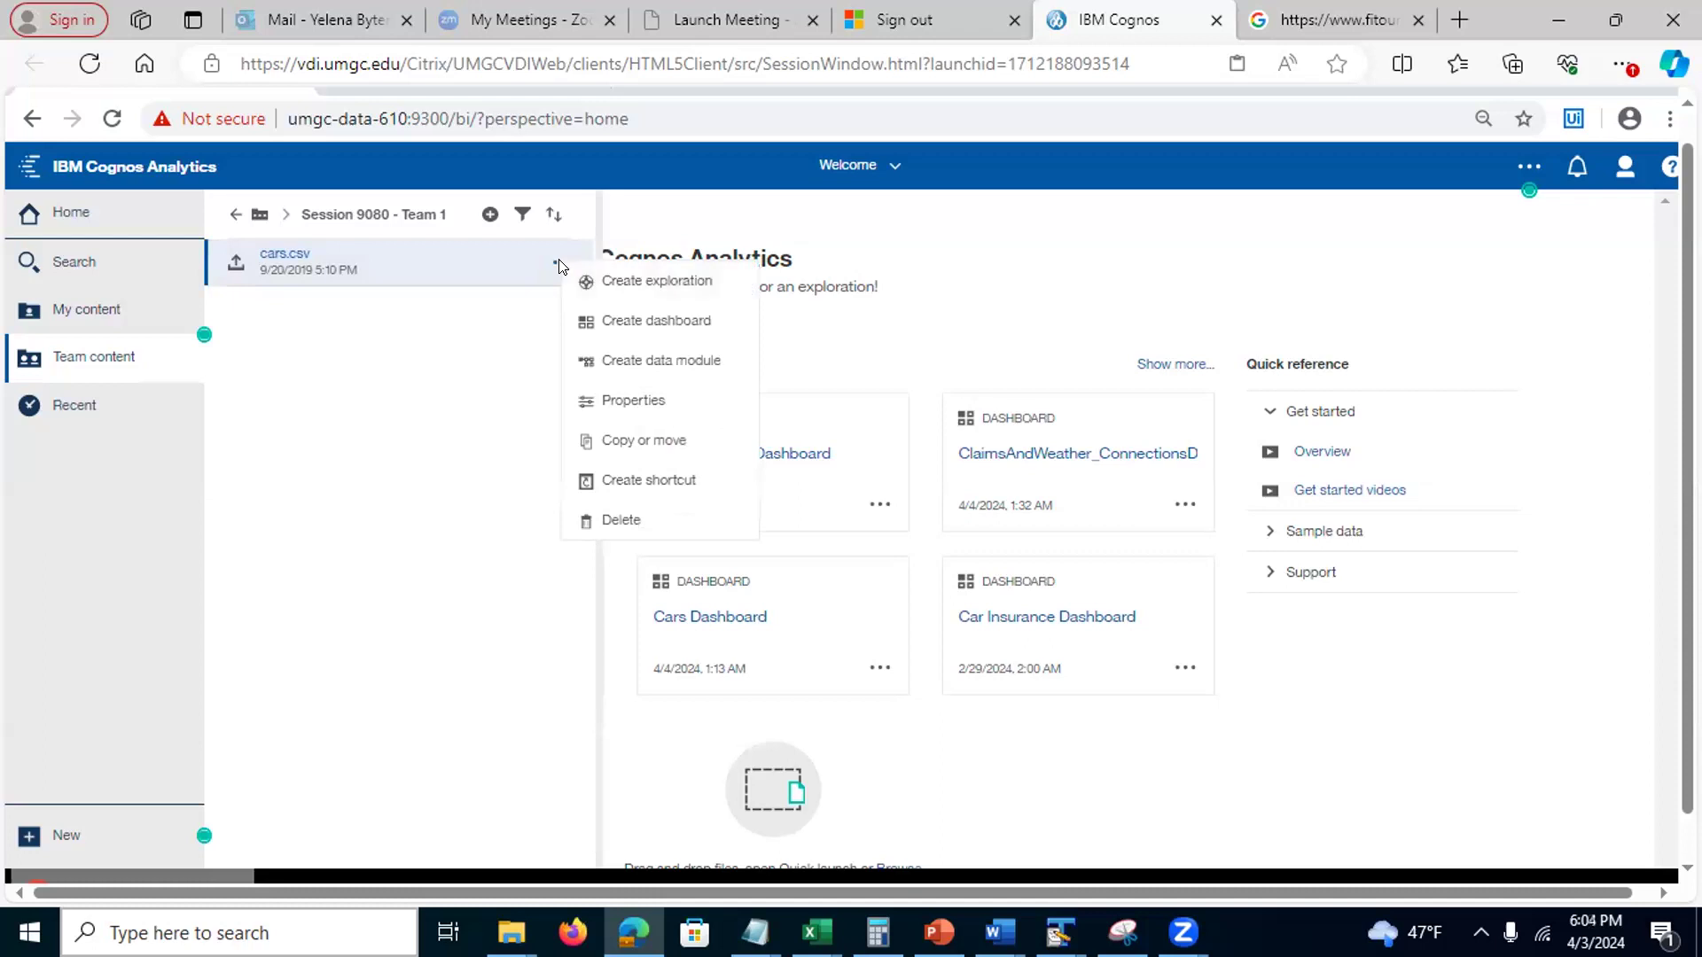
click(613, 364)
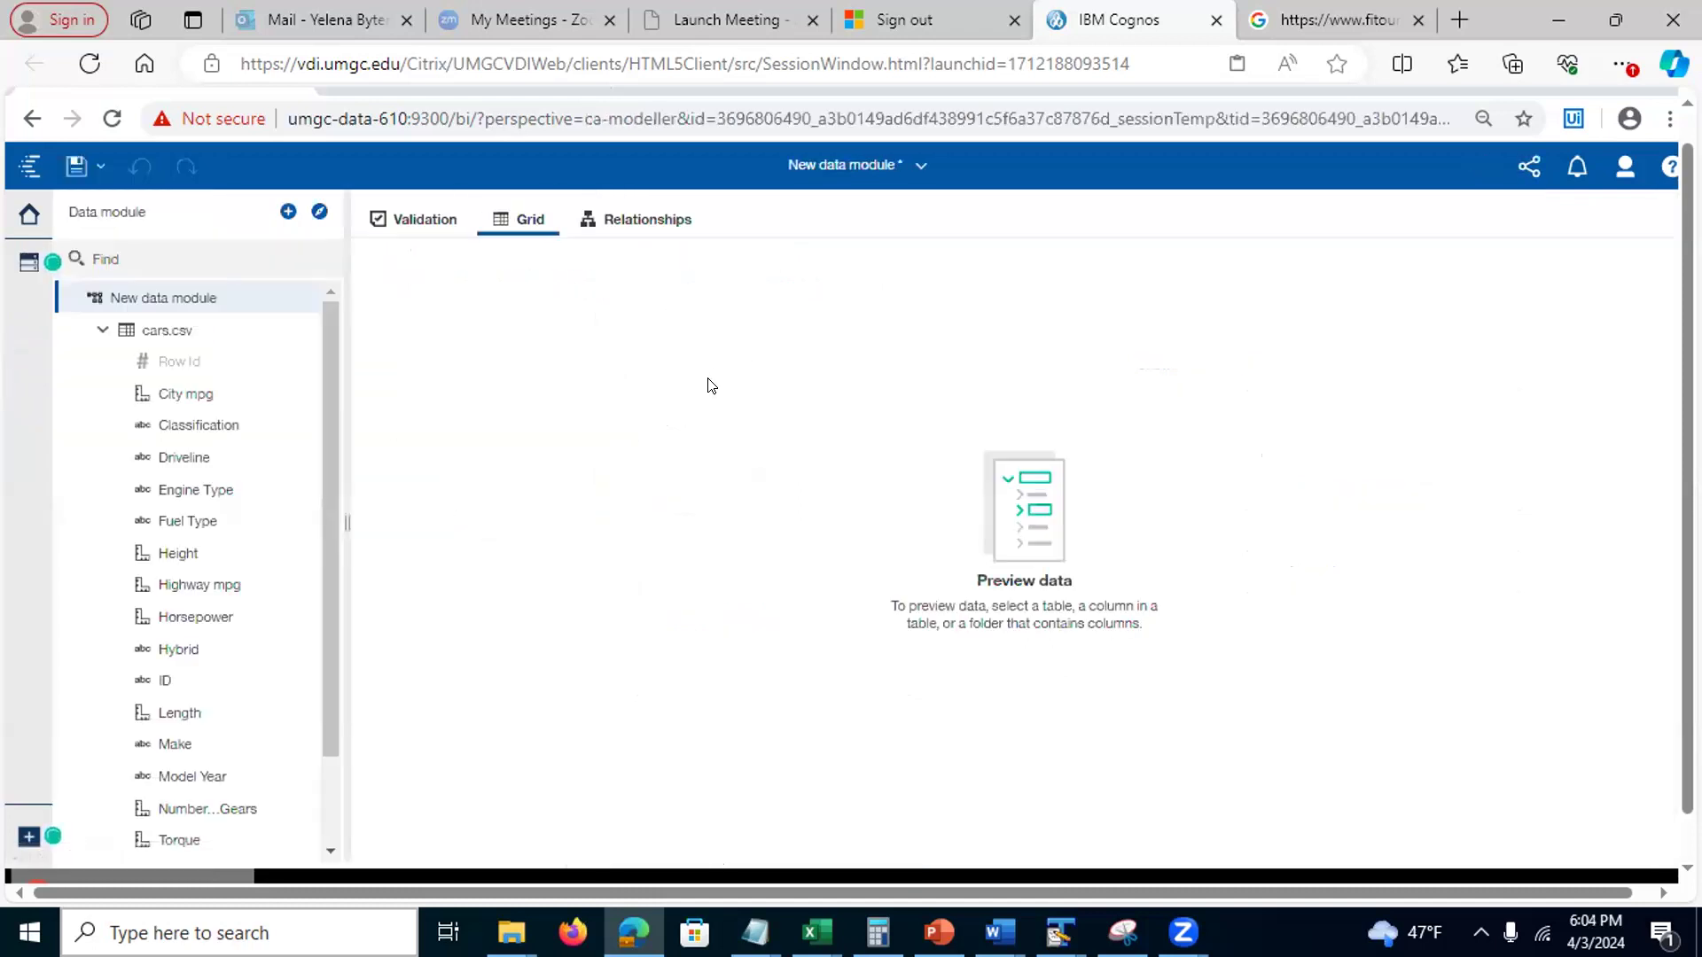
click(72, 167)
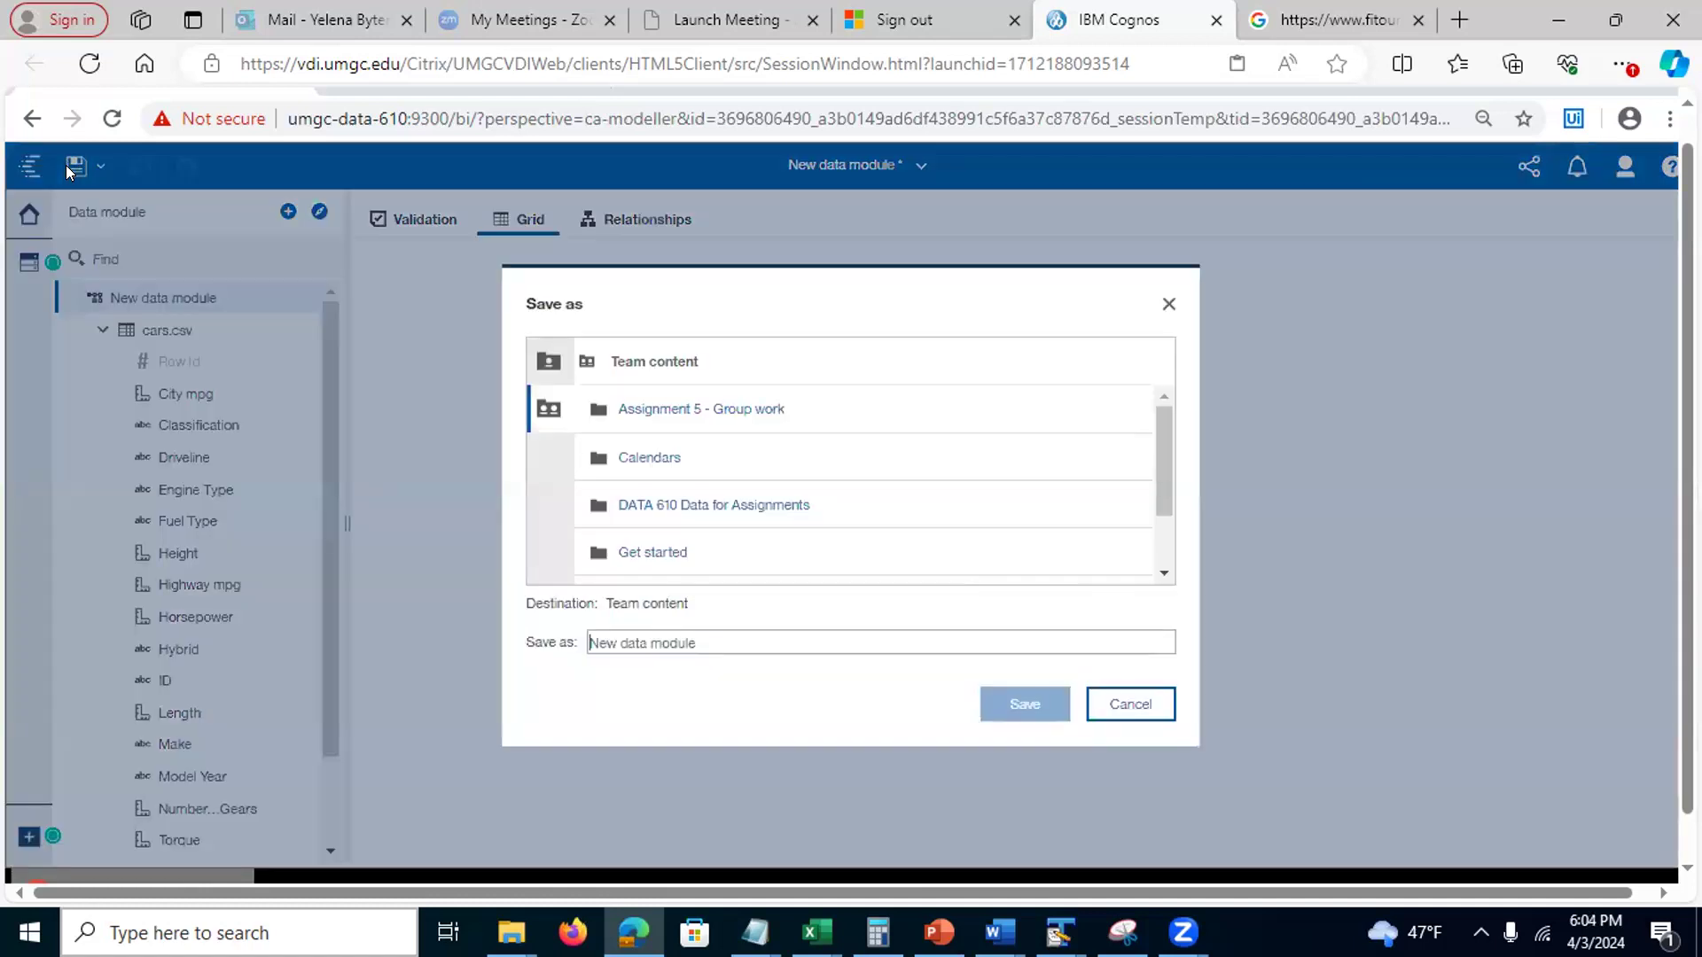
click(538, 411)
click(664, 410)
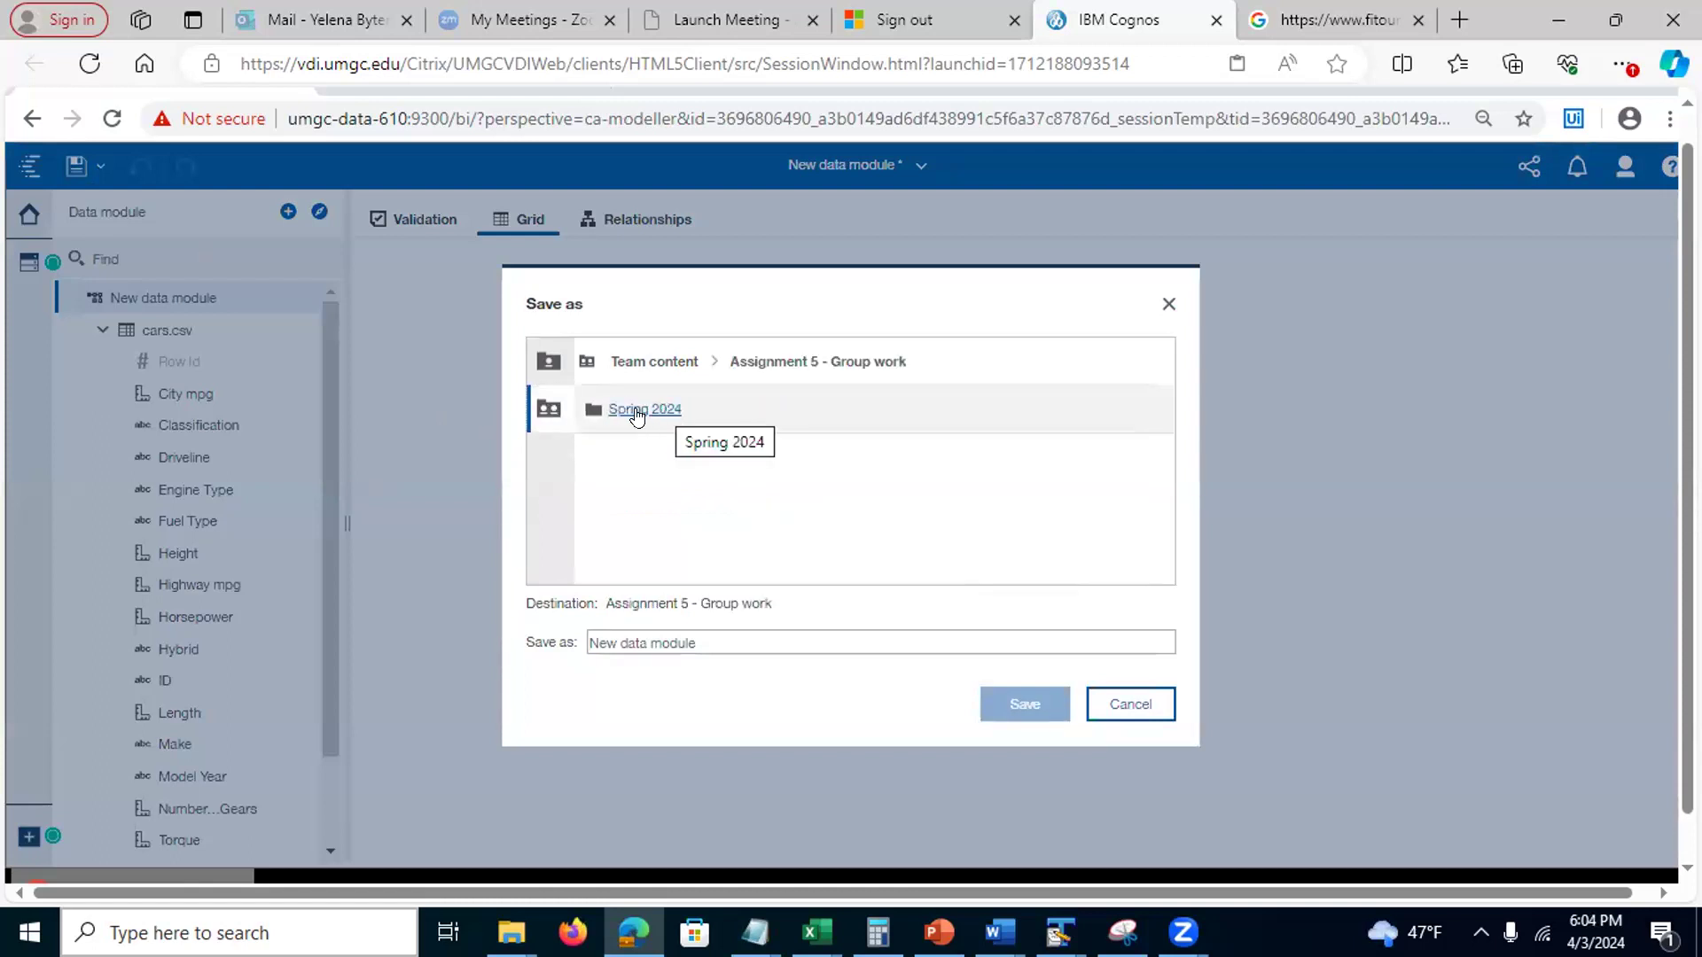
click(636, 410)
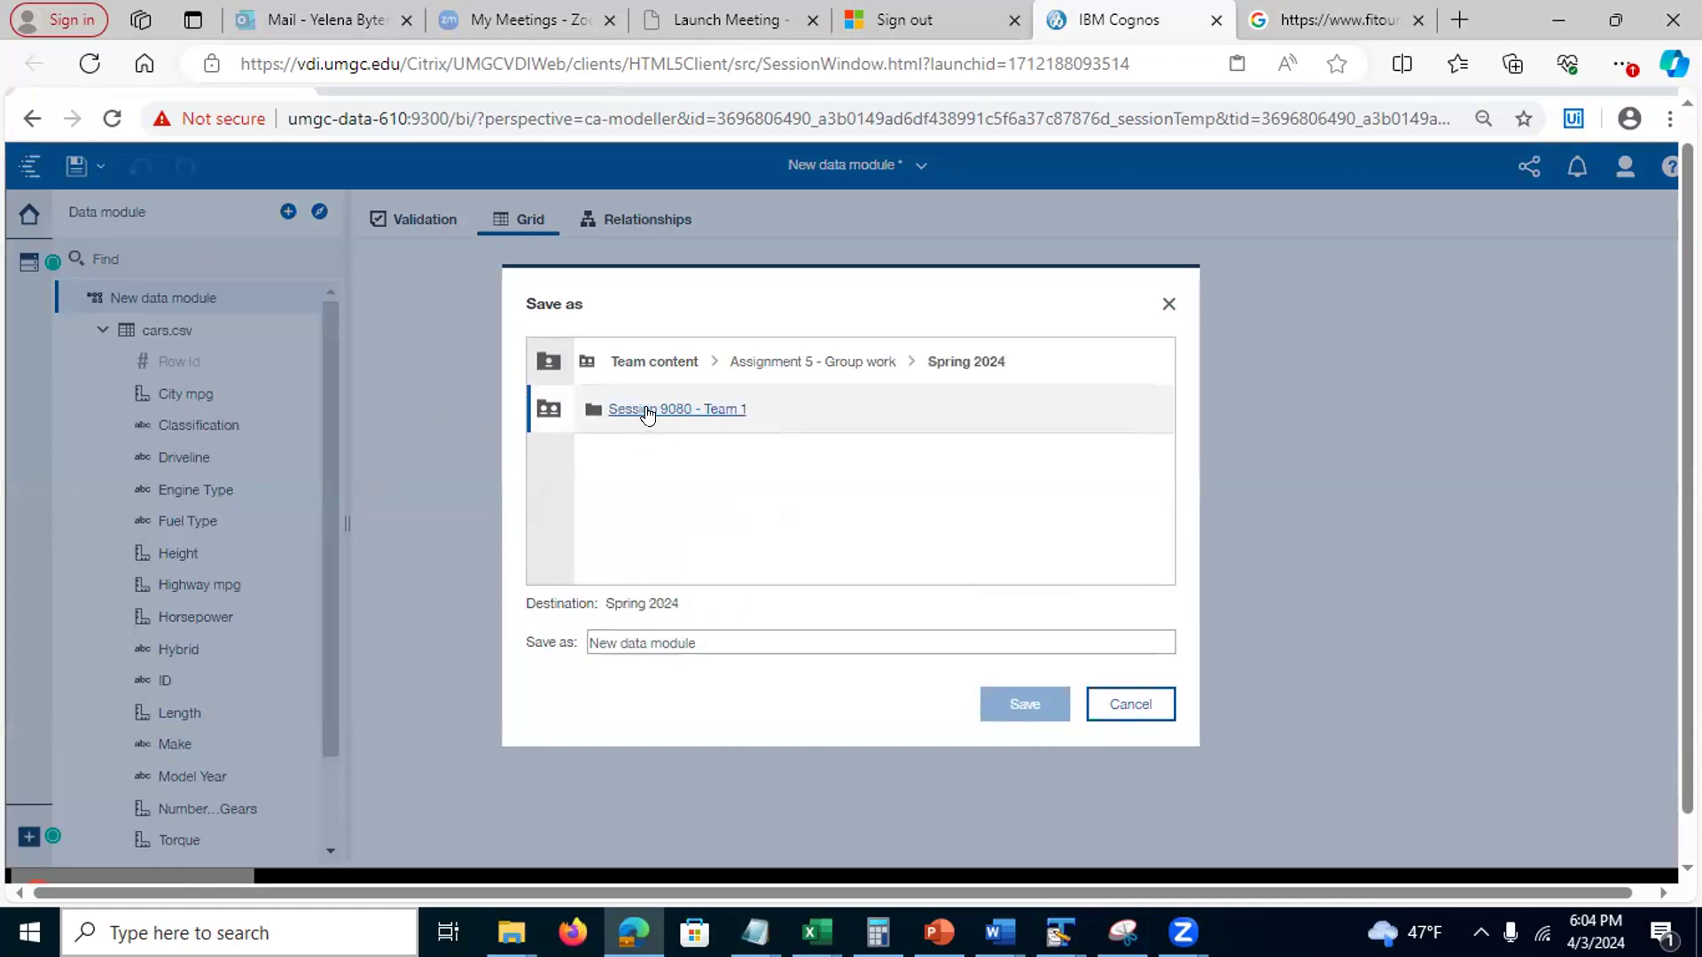
click(638, 411)
drag(696, 643, 547, 631)
text(C)
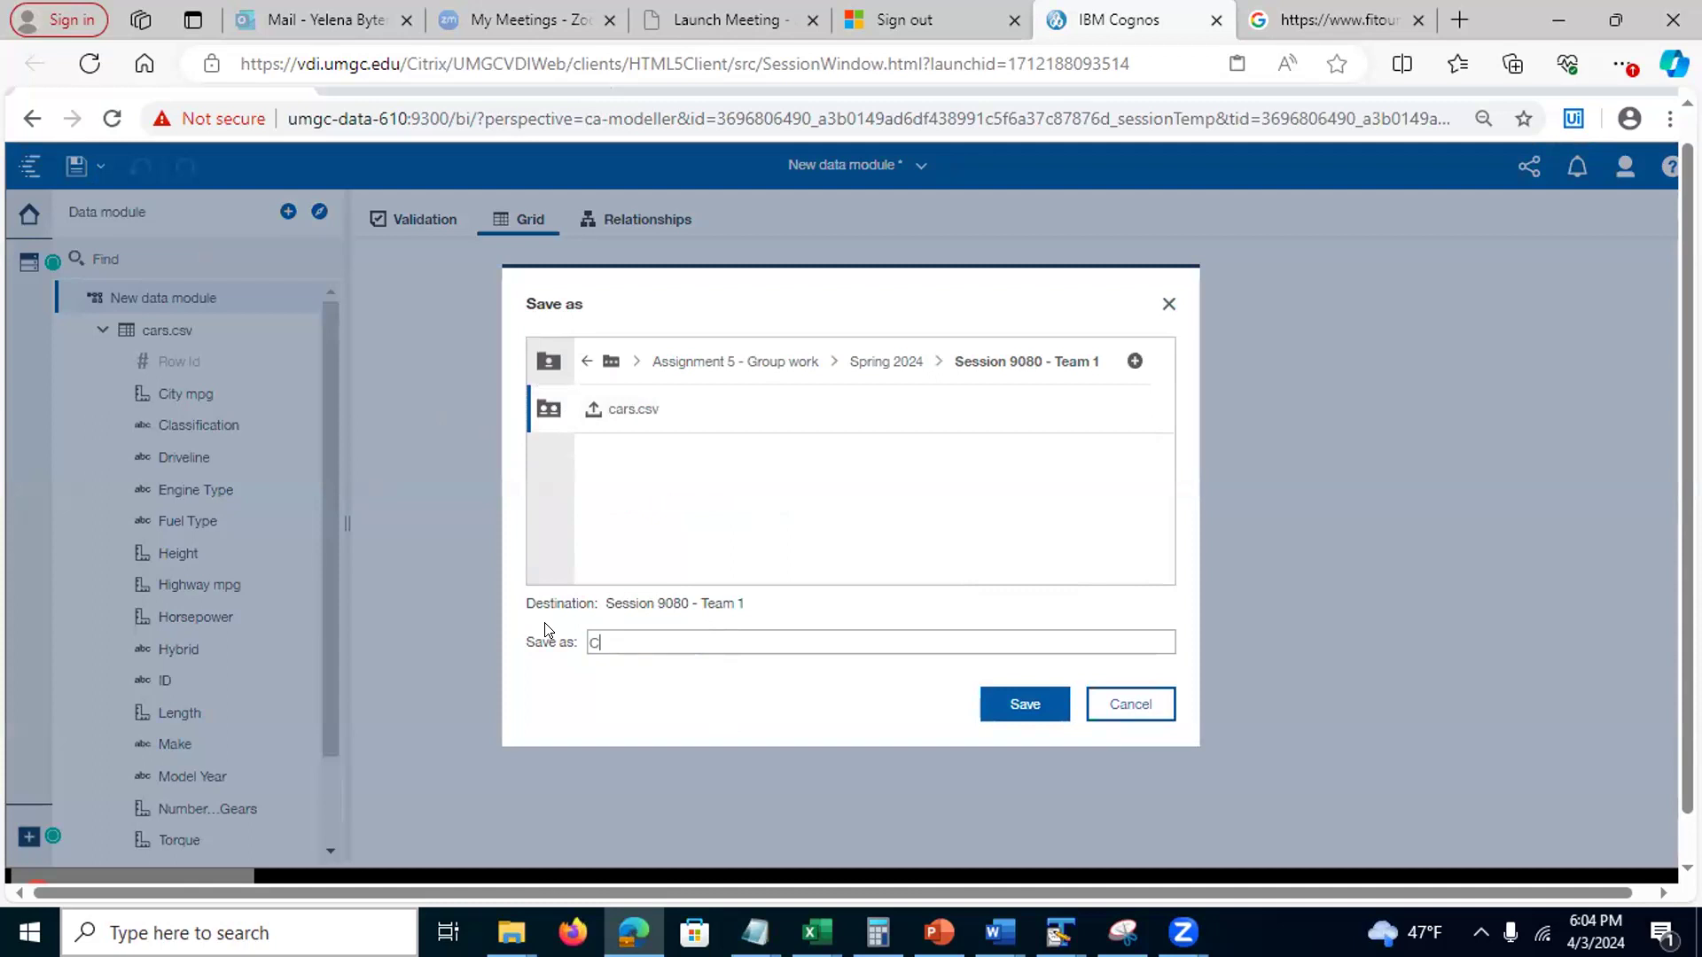
text(ars Data Module)
click(1015, 707)
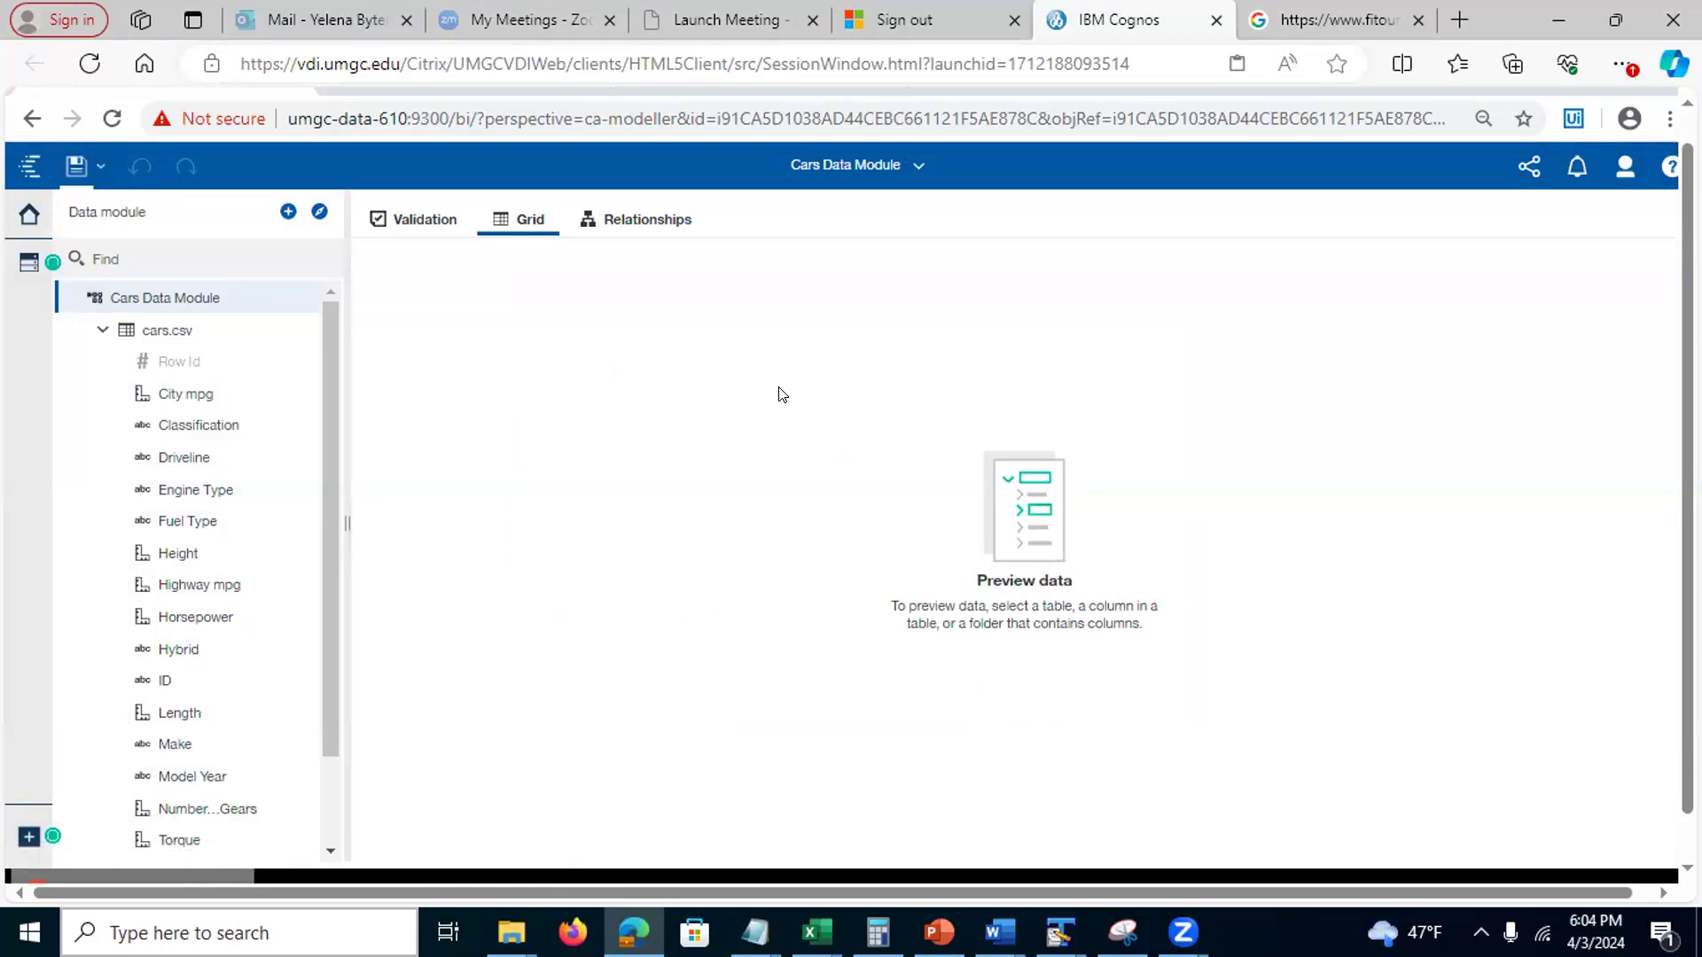
Close Cars Data Module from the open-items list, returning to the Welcome page
click(914, 168)
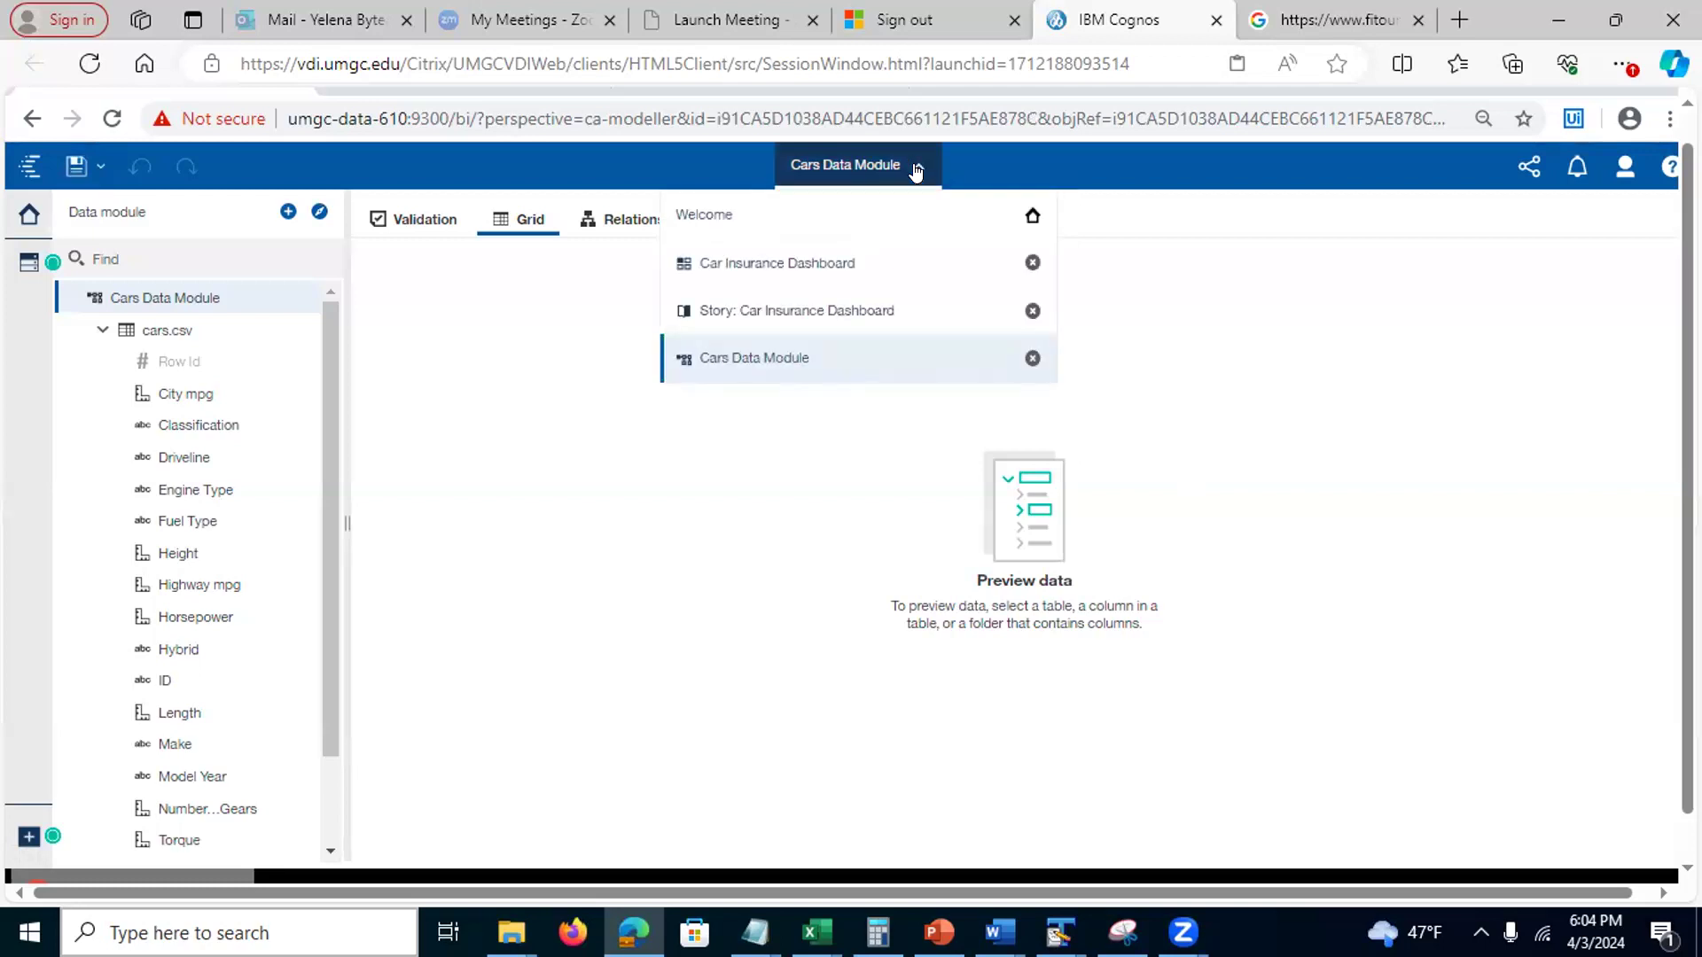
click(530, 568)
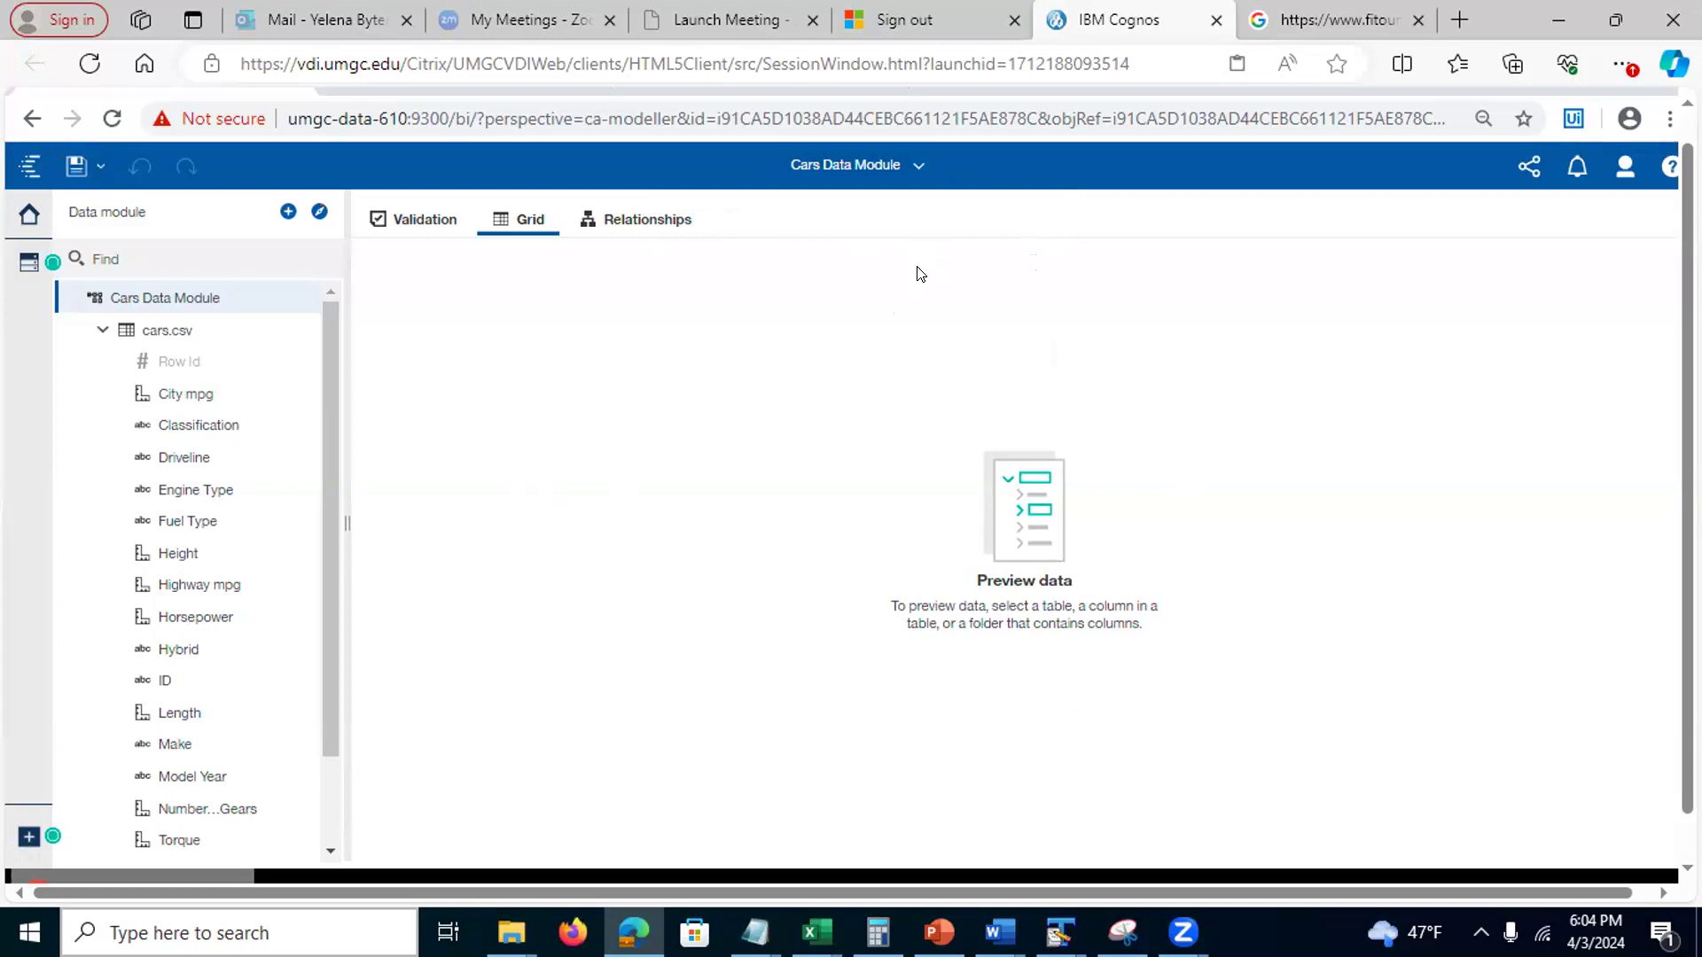
click(915, 171)
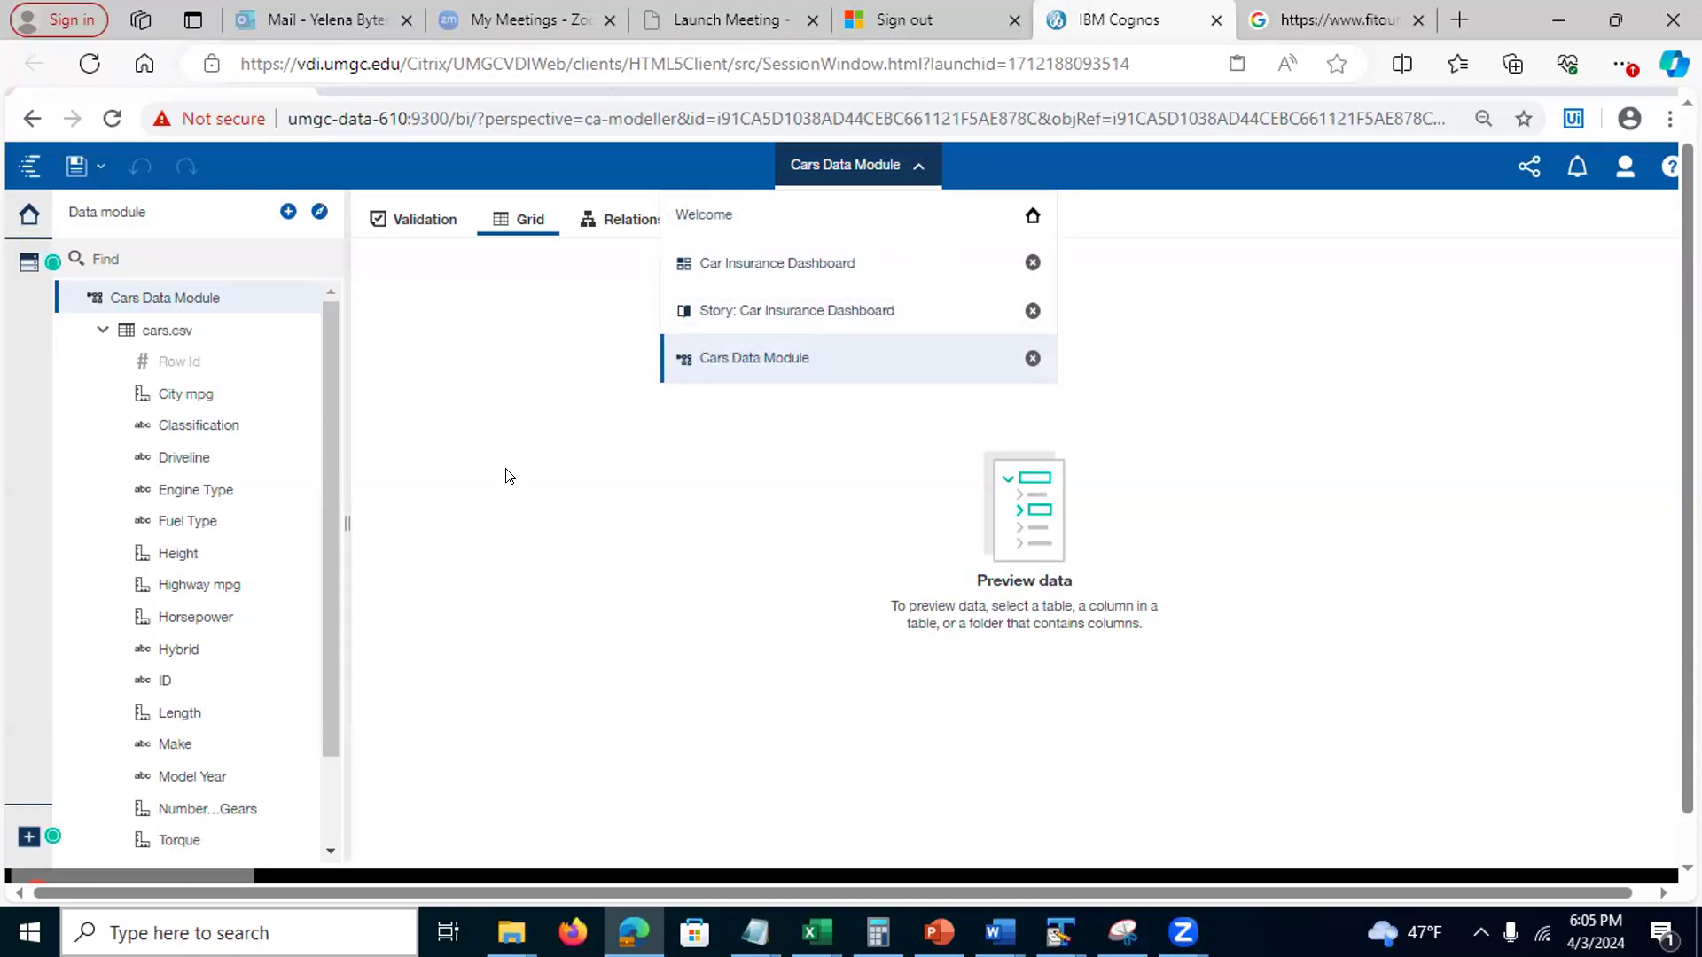
click(513, 361)
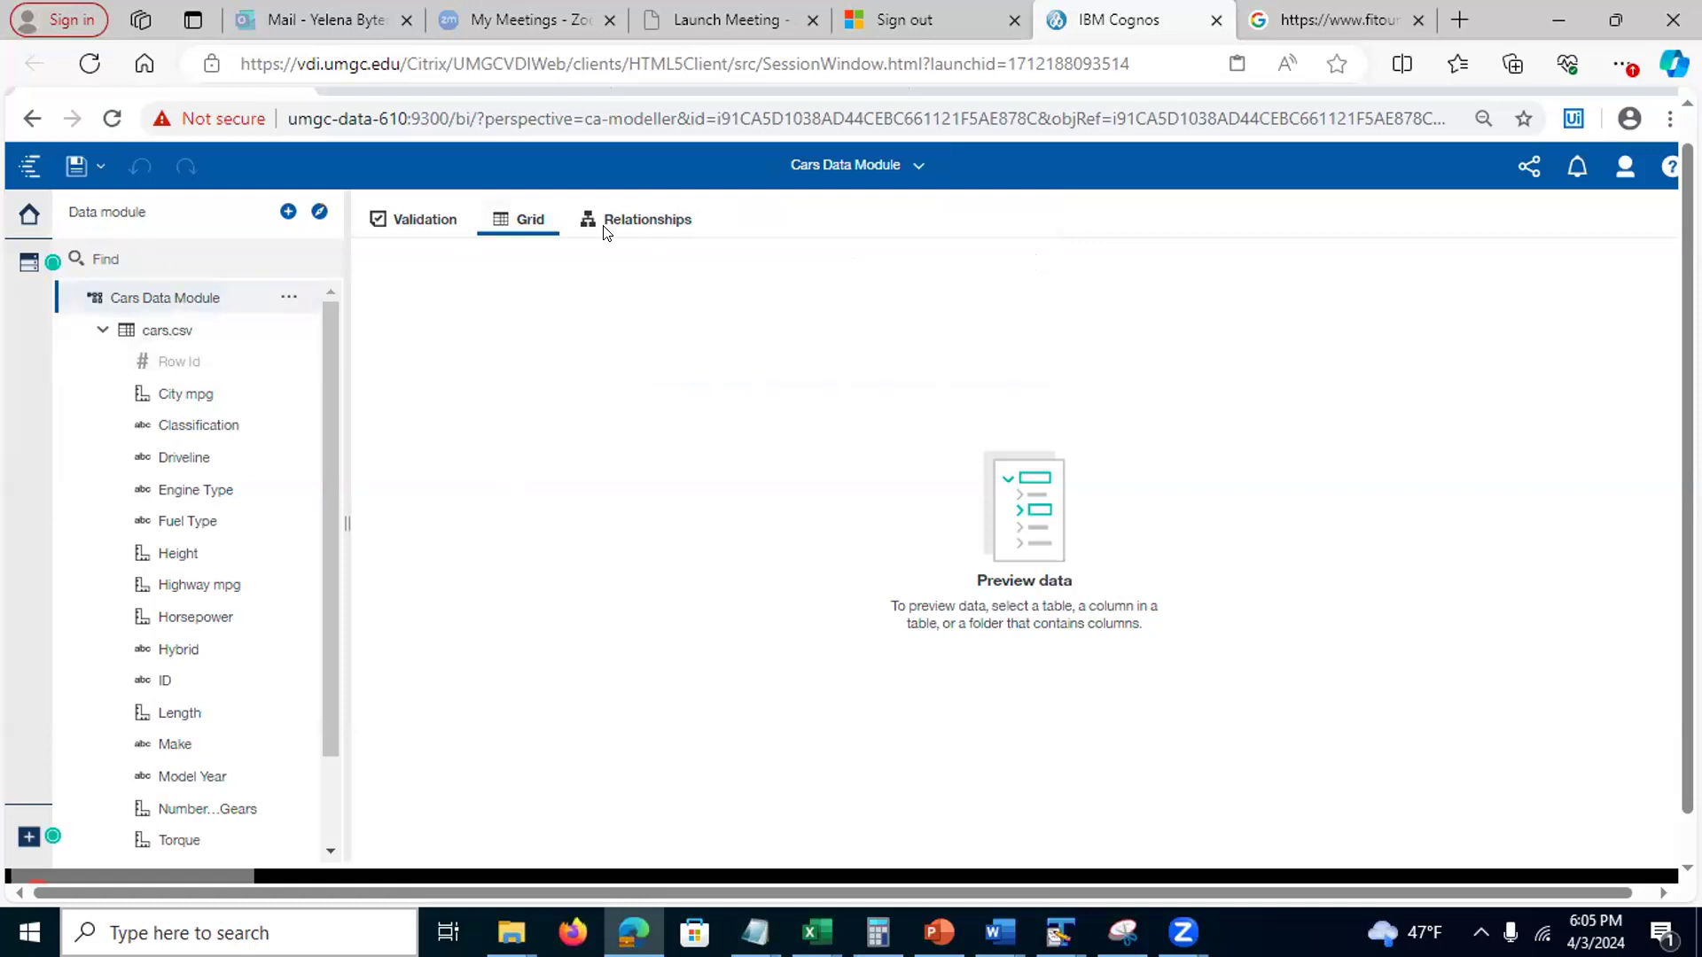
click(912, 170)
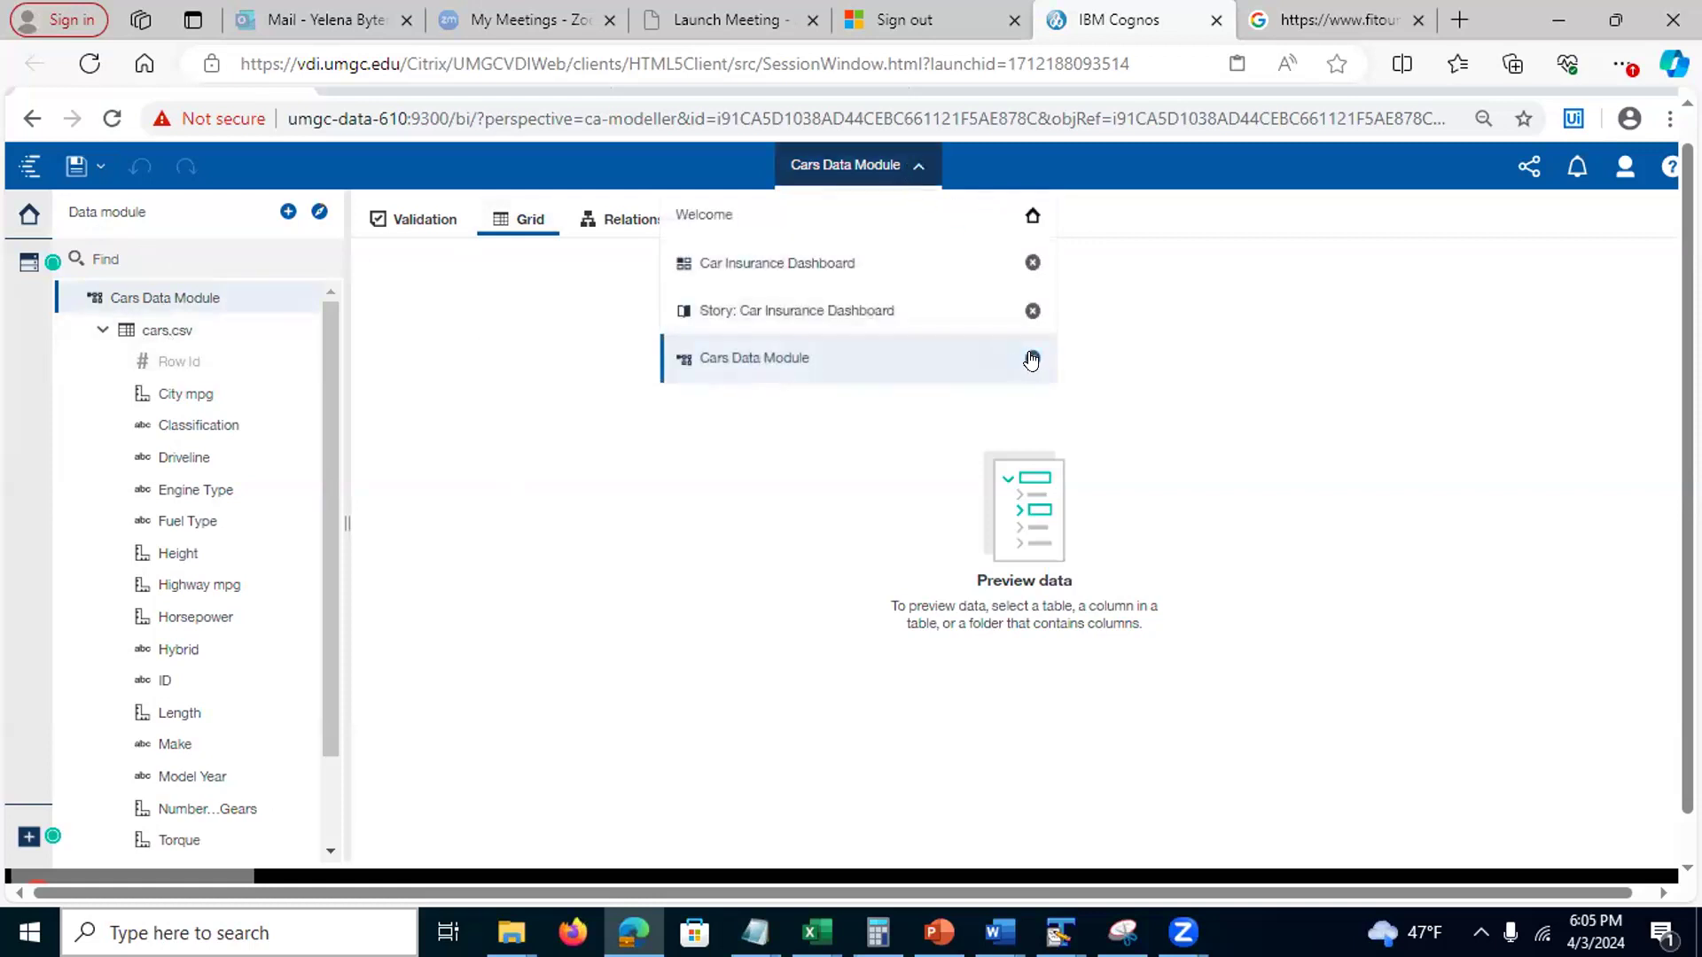
click(1032, 358)
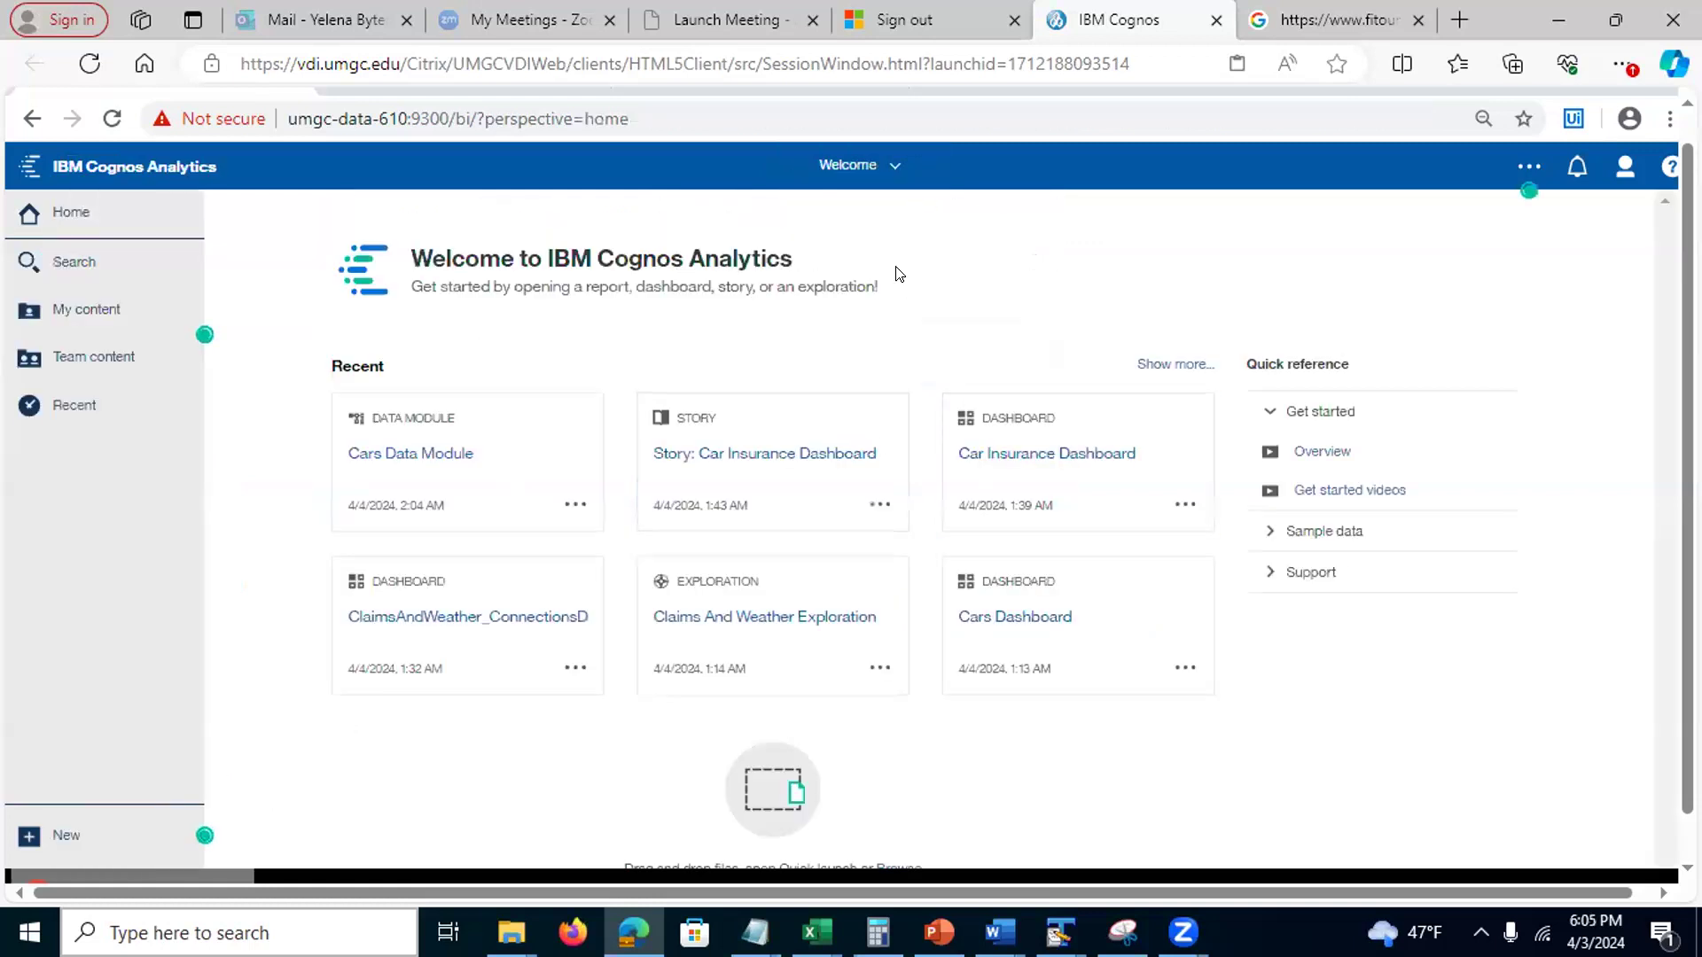
Close the Story: Car Insurance Dashboard and the Car Insurance Dashboard from the open-items list
click(893, 166)
click(1032, 311)
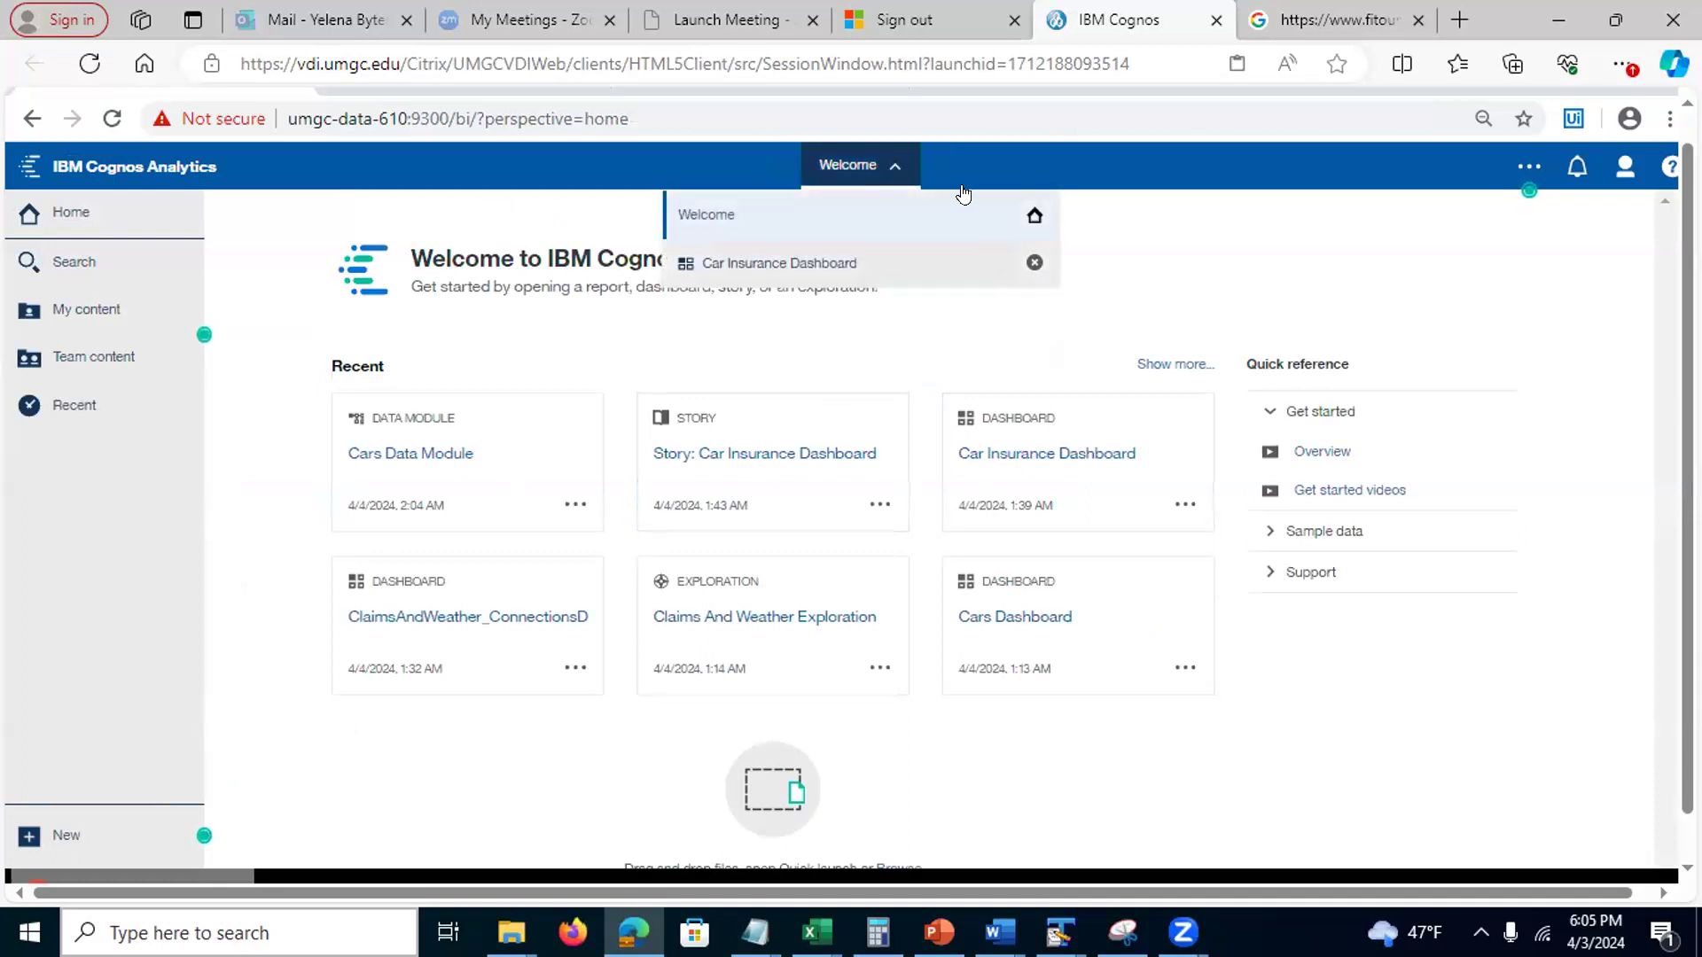
click(1030, 263)
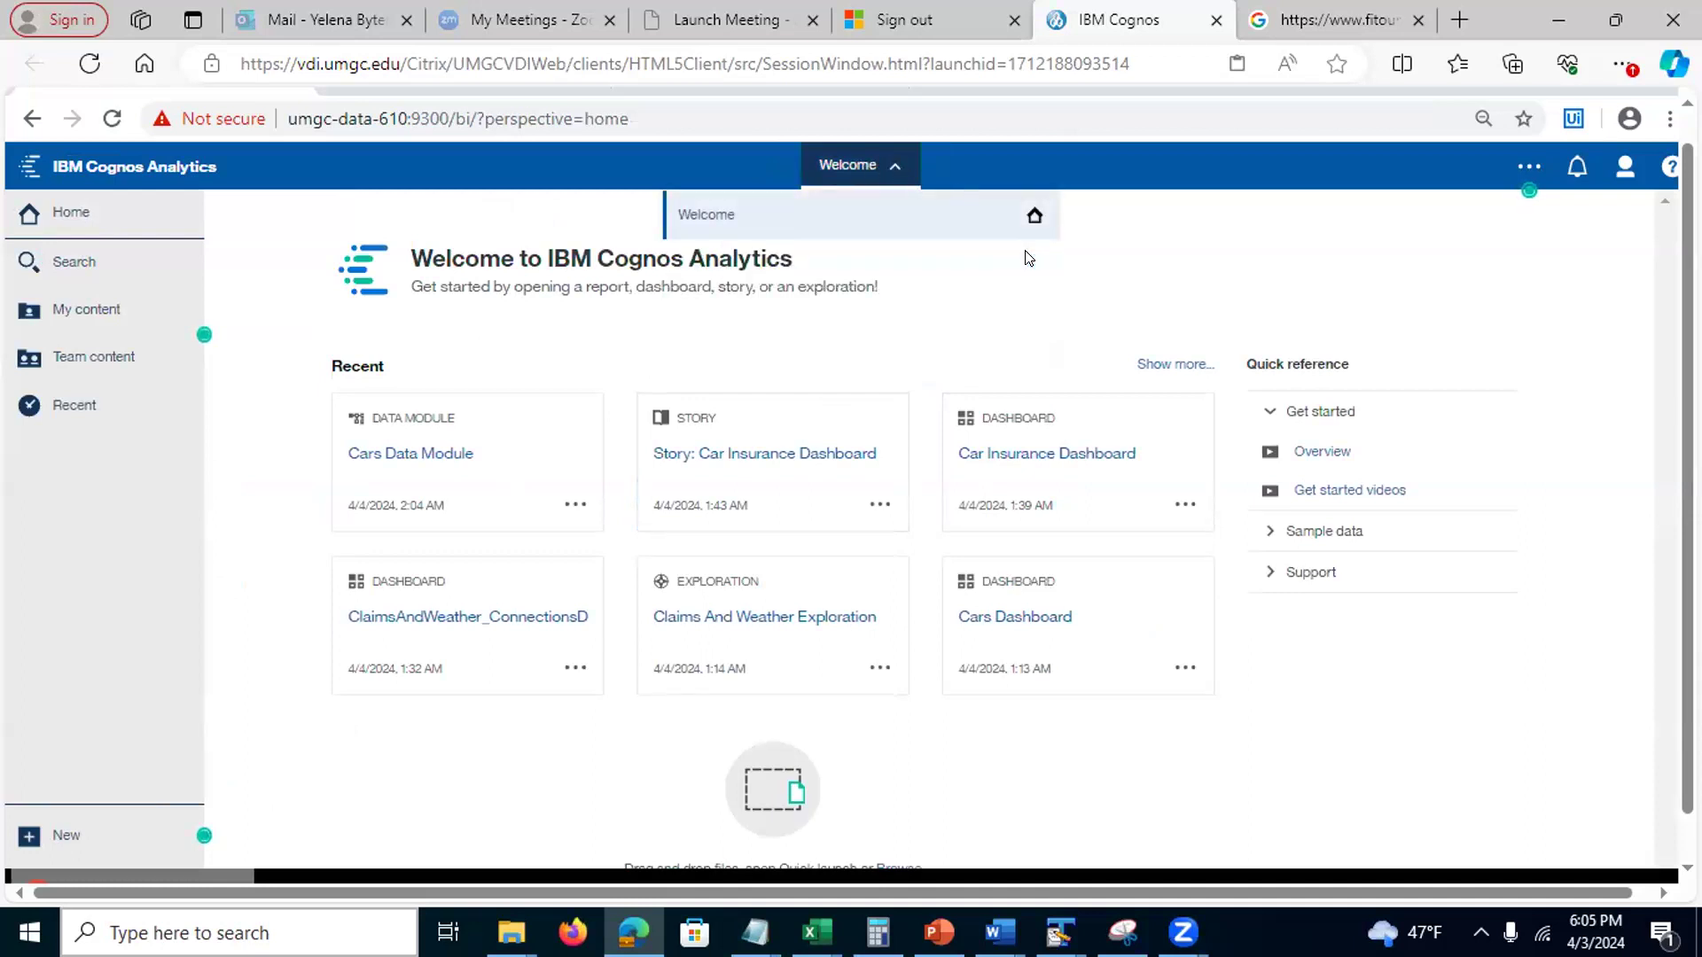
click(966, 290)
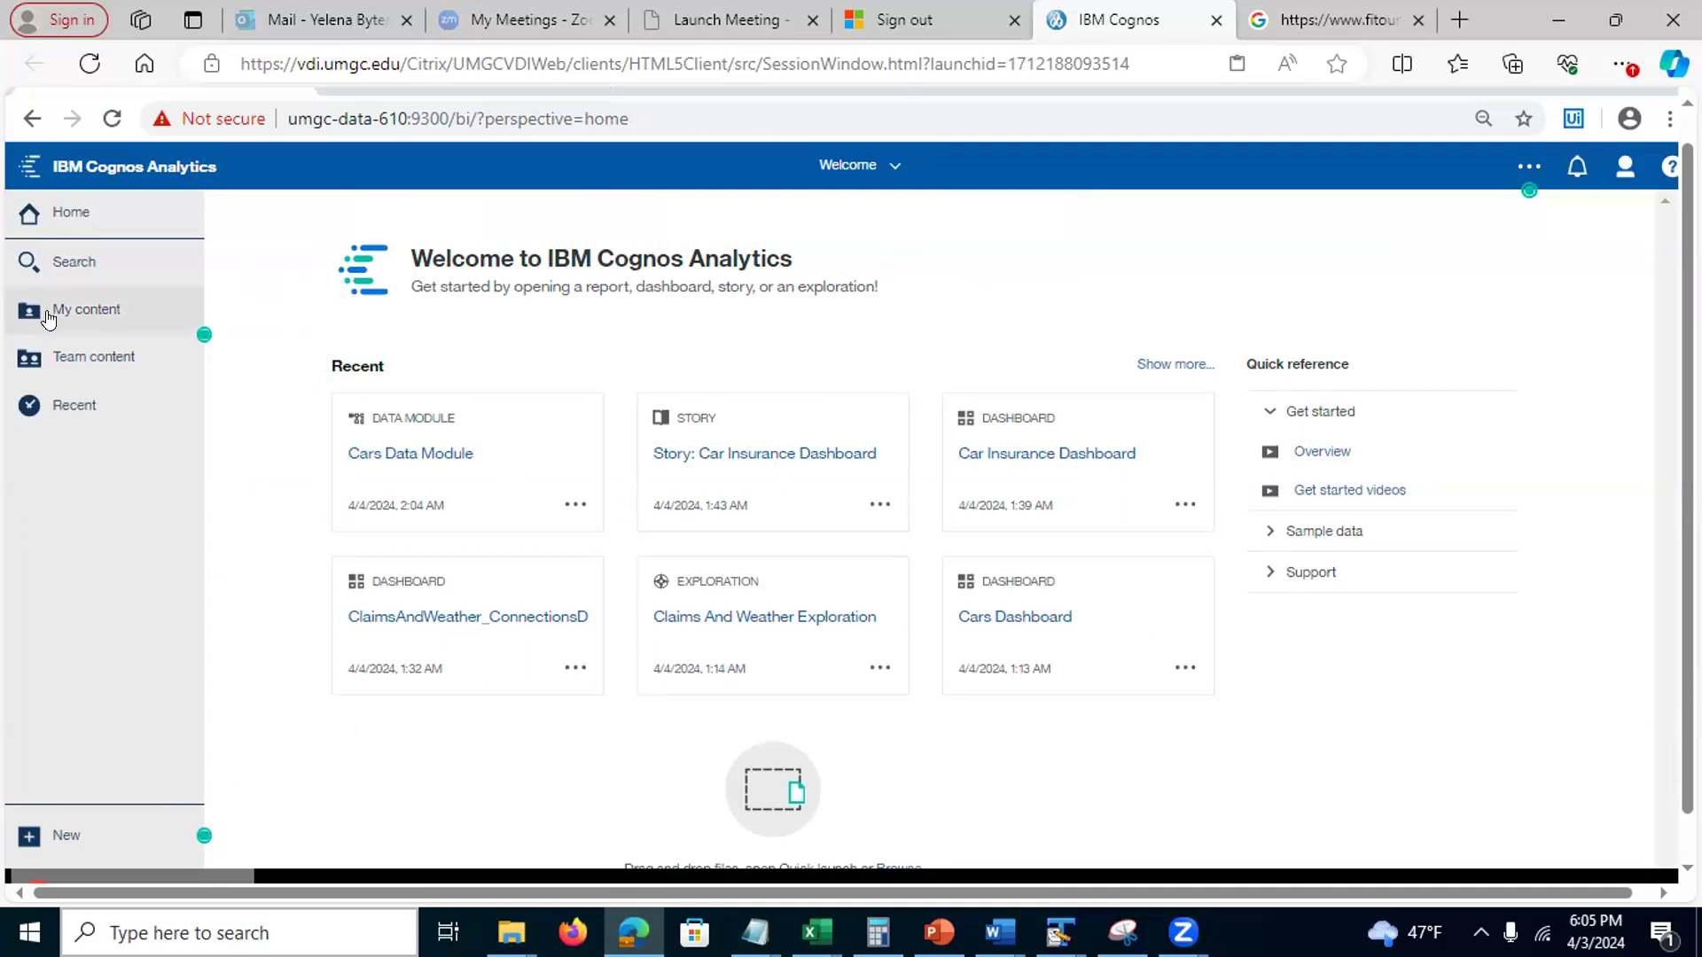
Browse Team content, moving up from Spring 2024 and briefly opening DATA 610 Data for Assignments
click(95, 354)
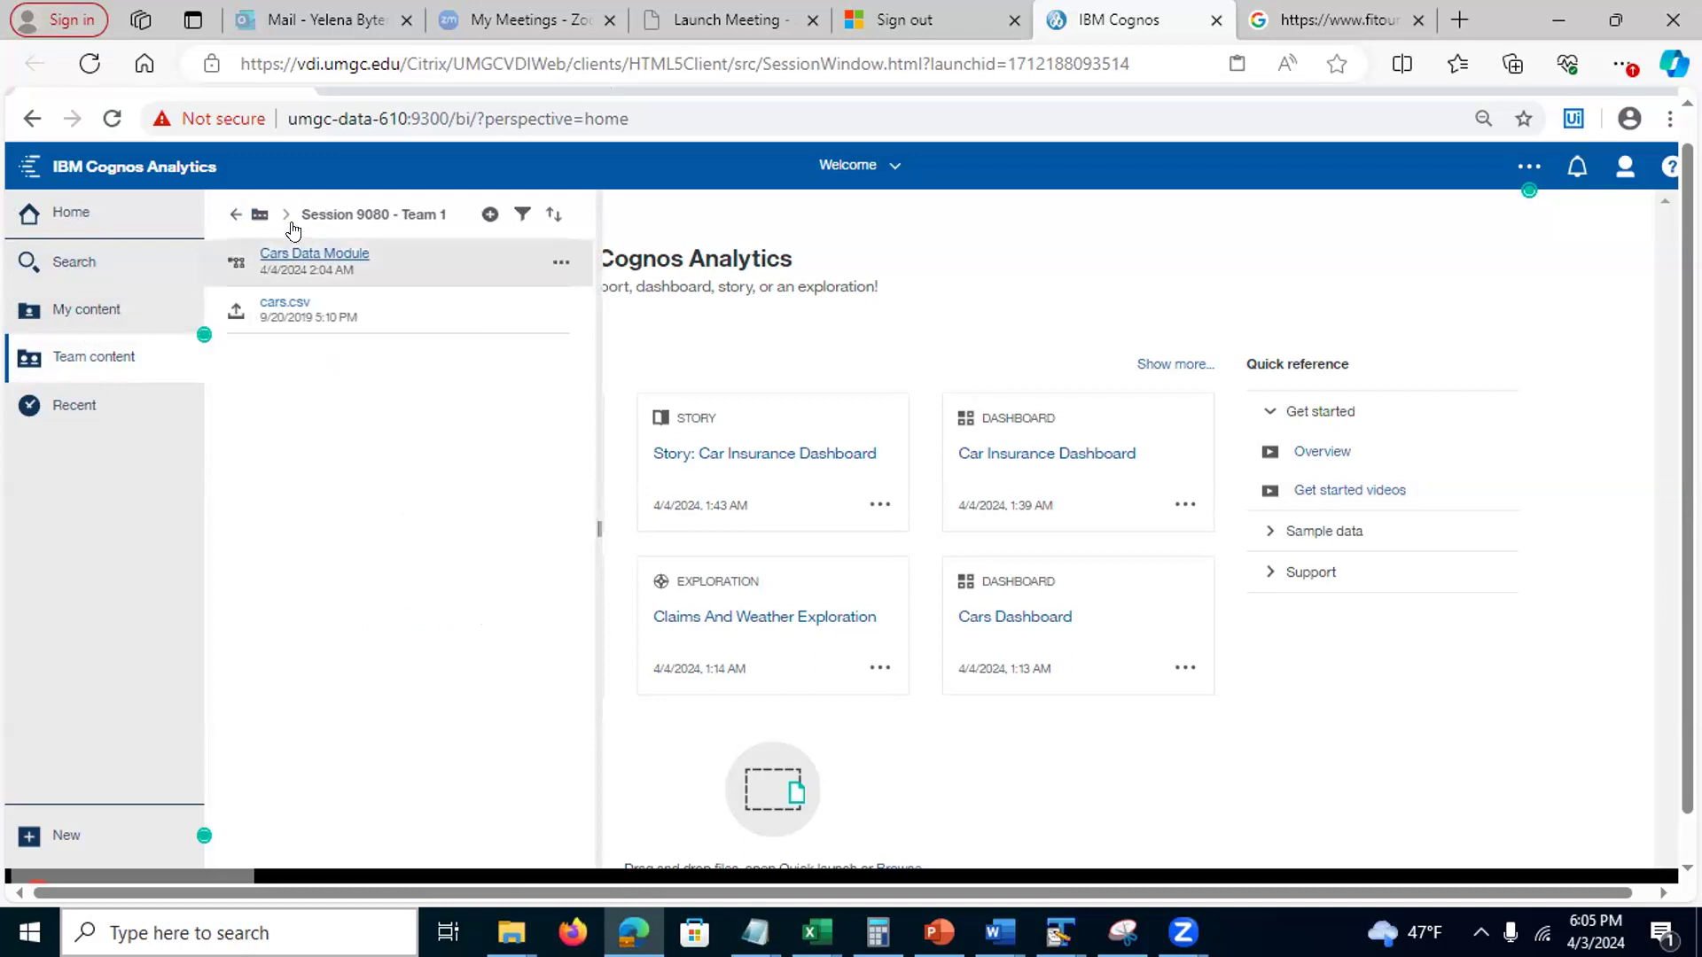
click(231, 215)
click(231, 215)
click(233, 215)
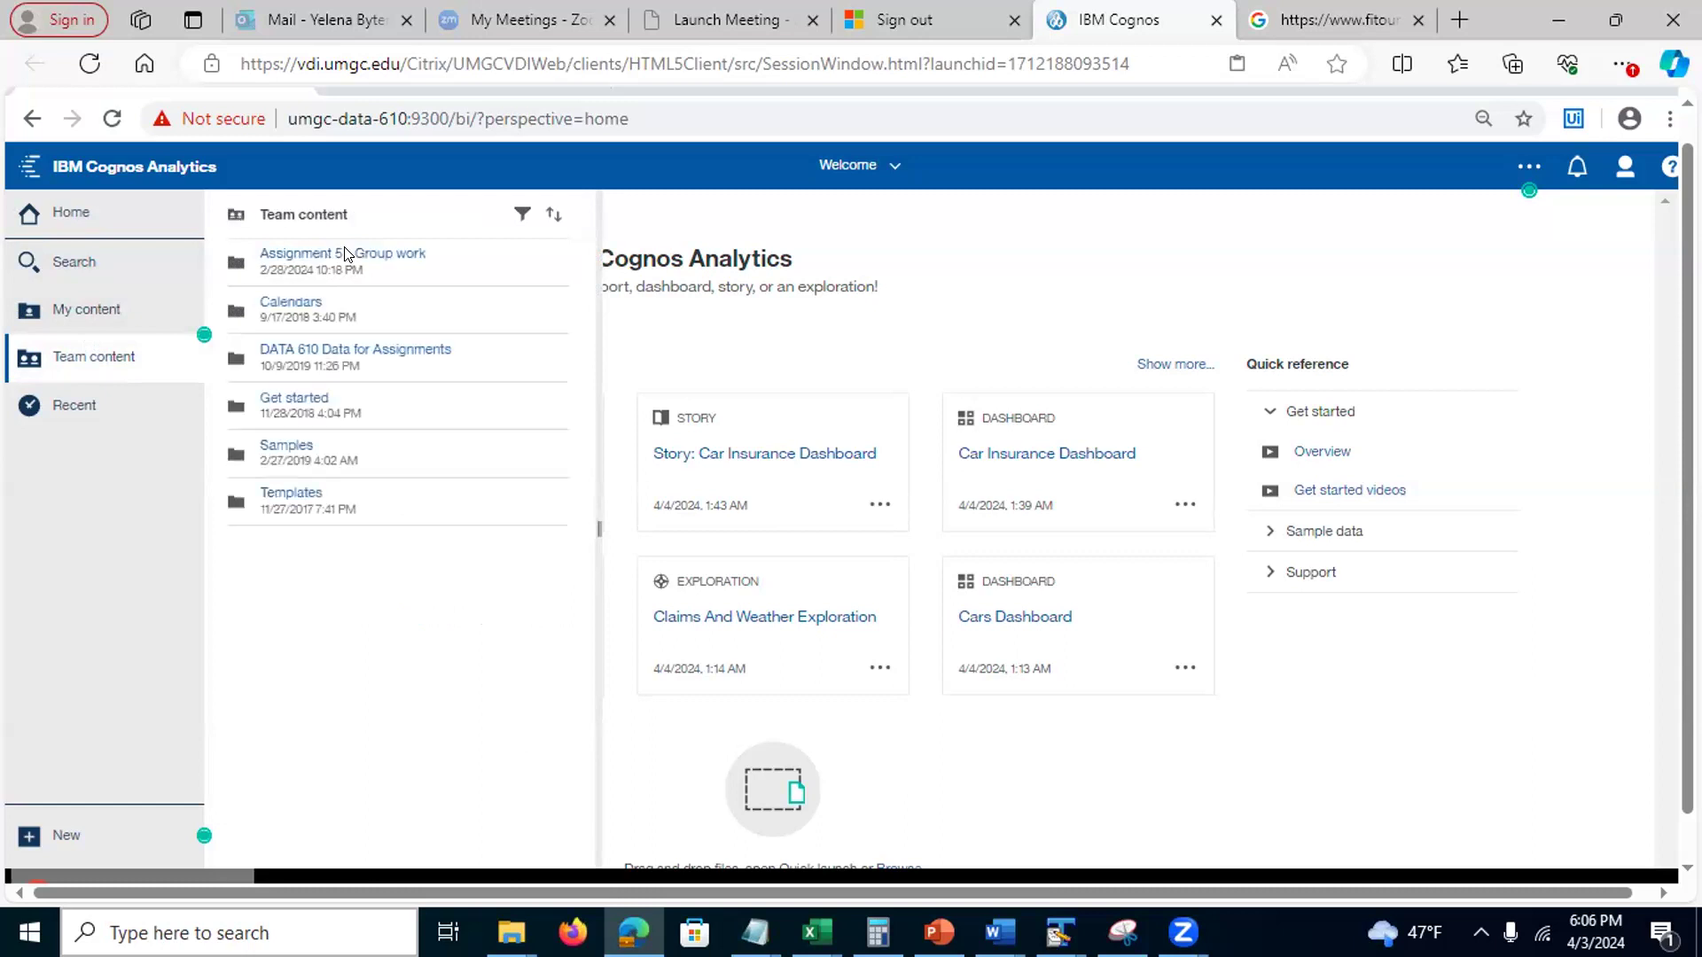
click(335, 355)
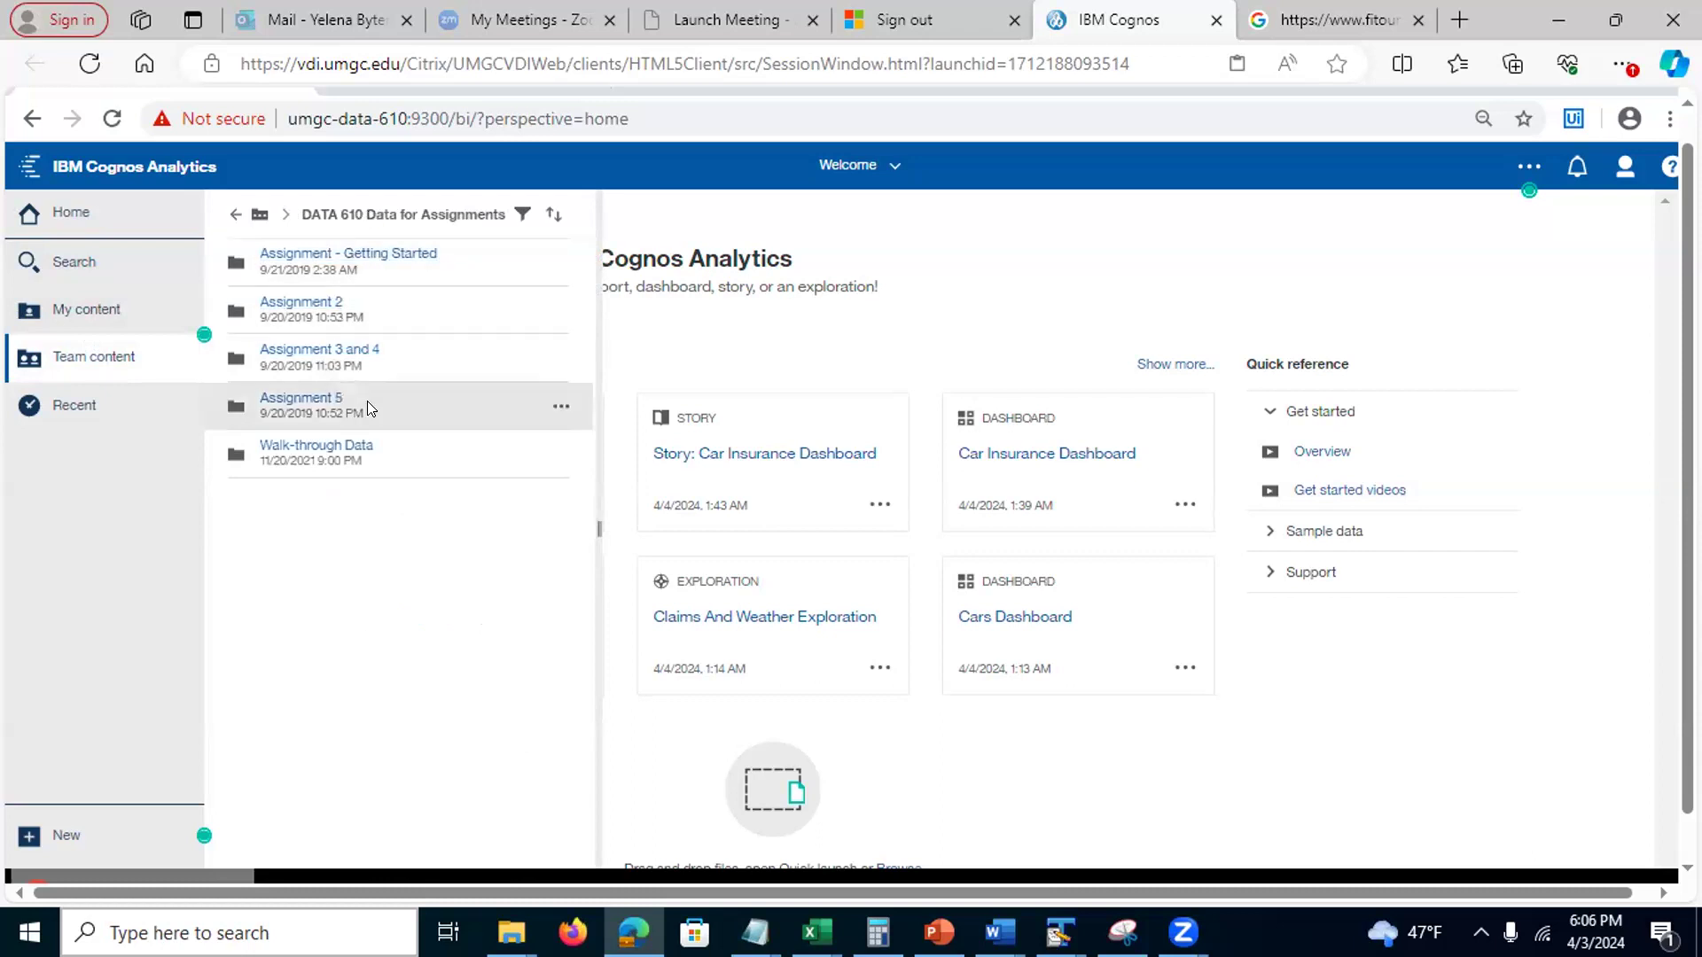
click(228, 213)
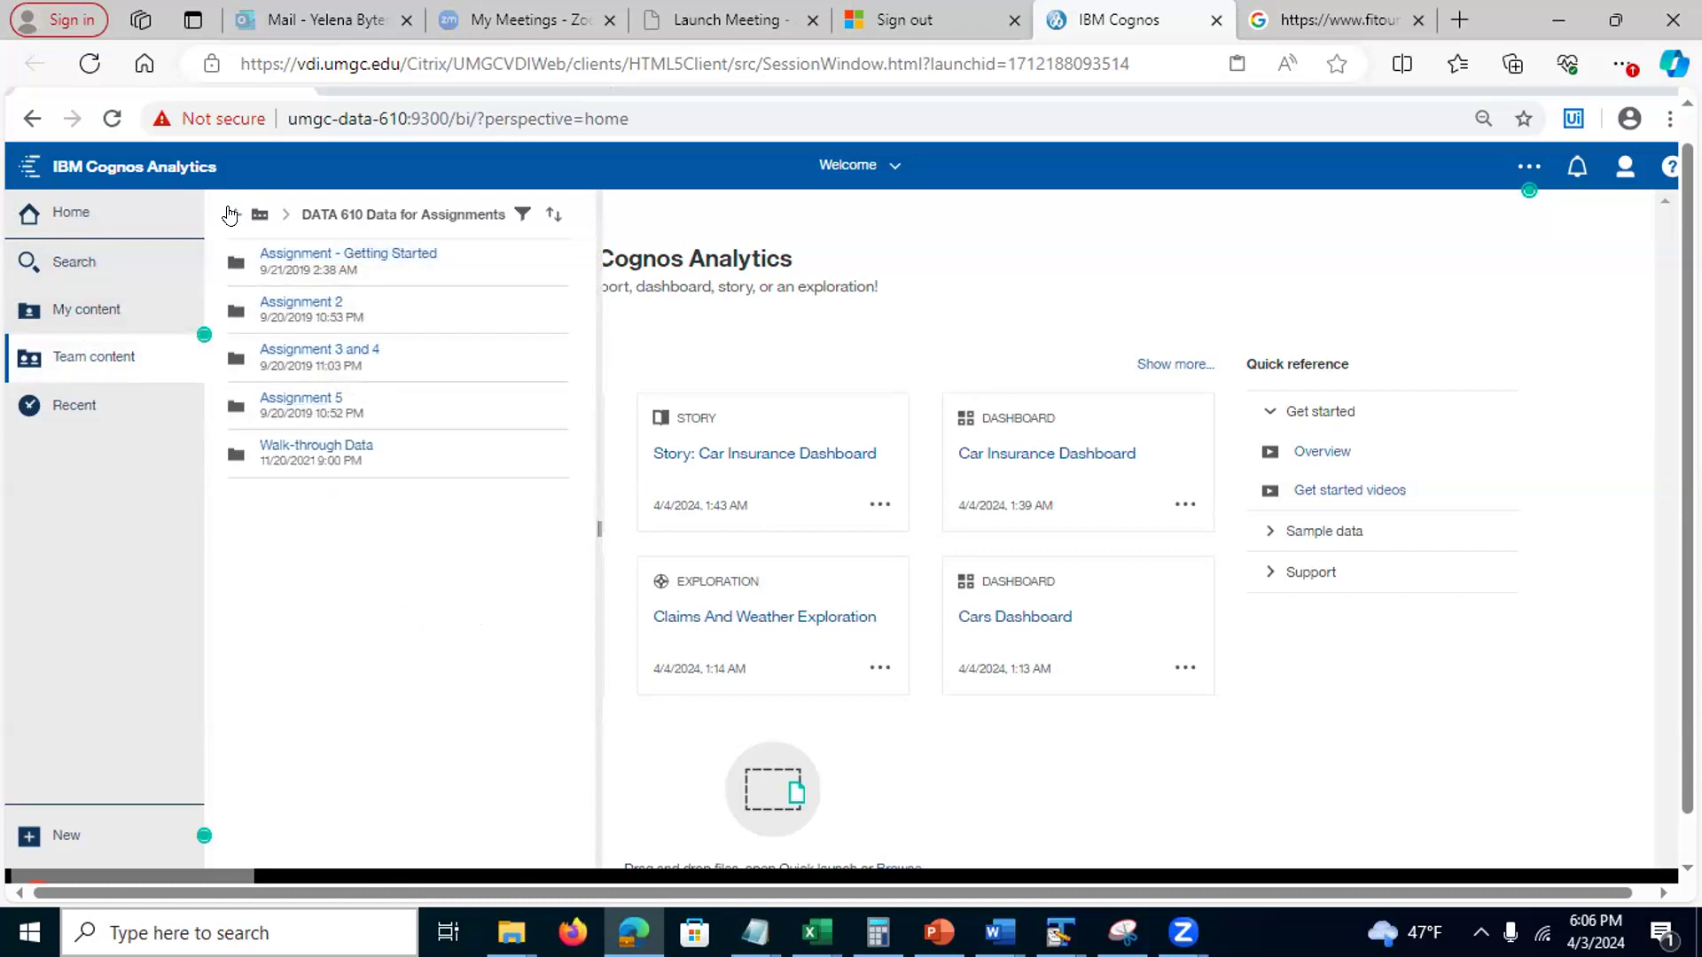
Find Cars Data Module in Assignment 5 - Group work > Spring 2024 > Session 9080 - Team 1, then show the account menu
click(332, 258)
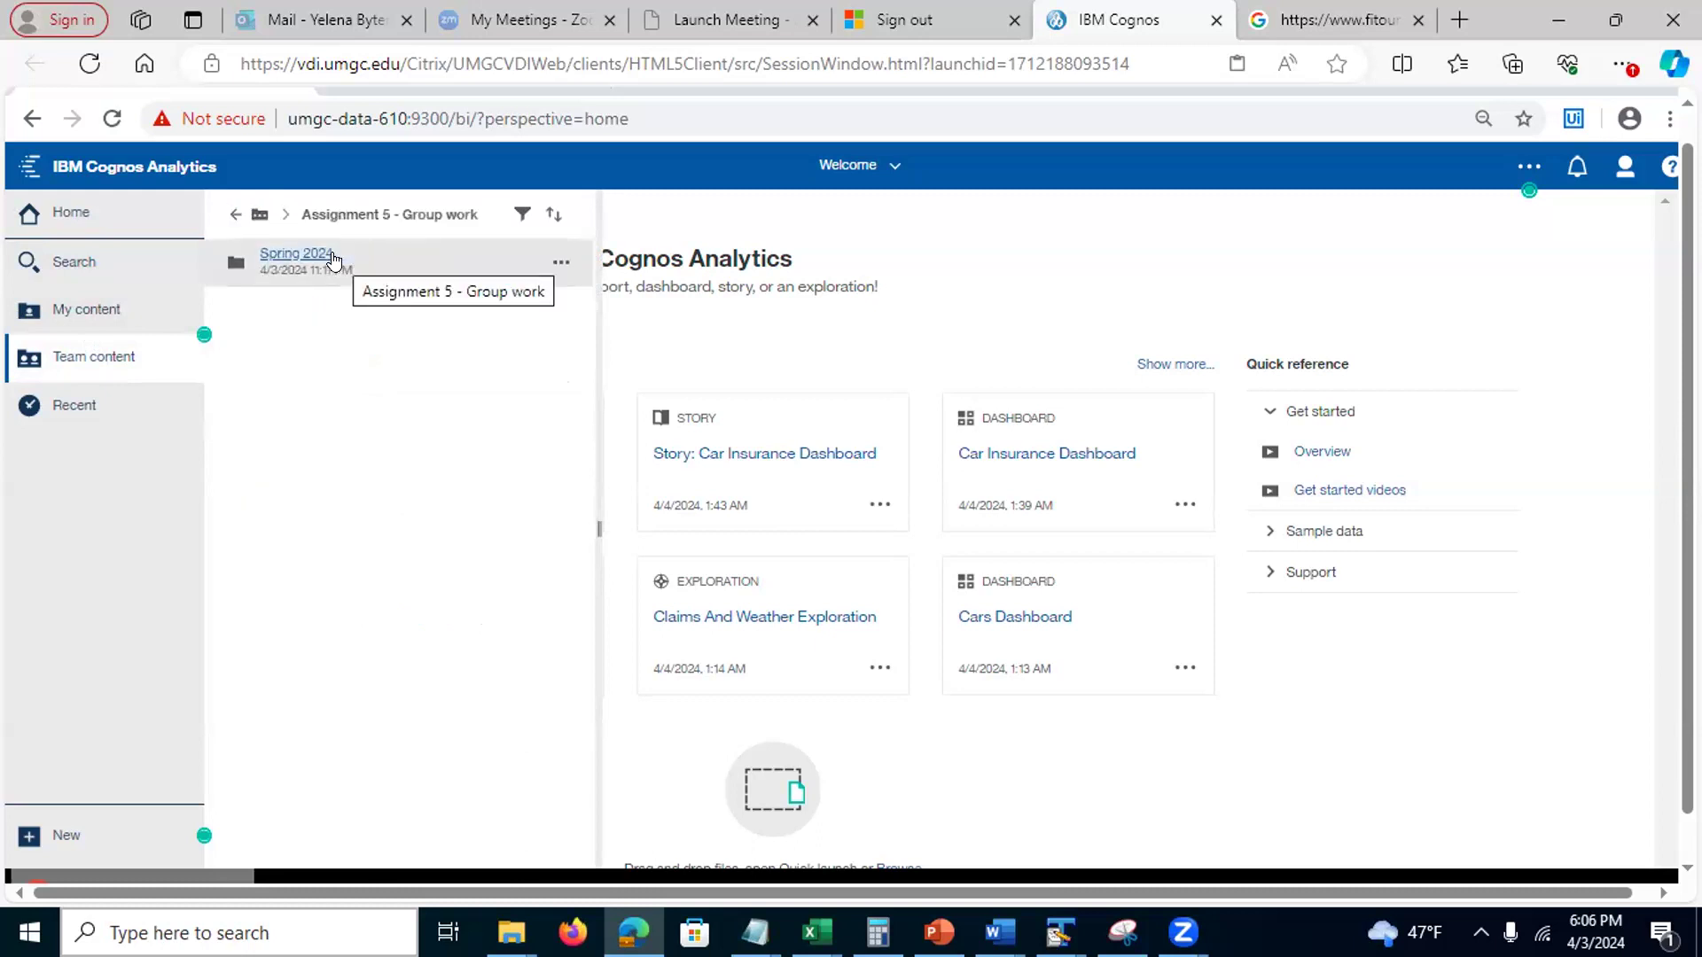
click(326, 258)
click(324, 258)
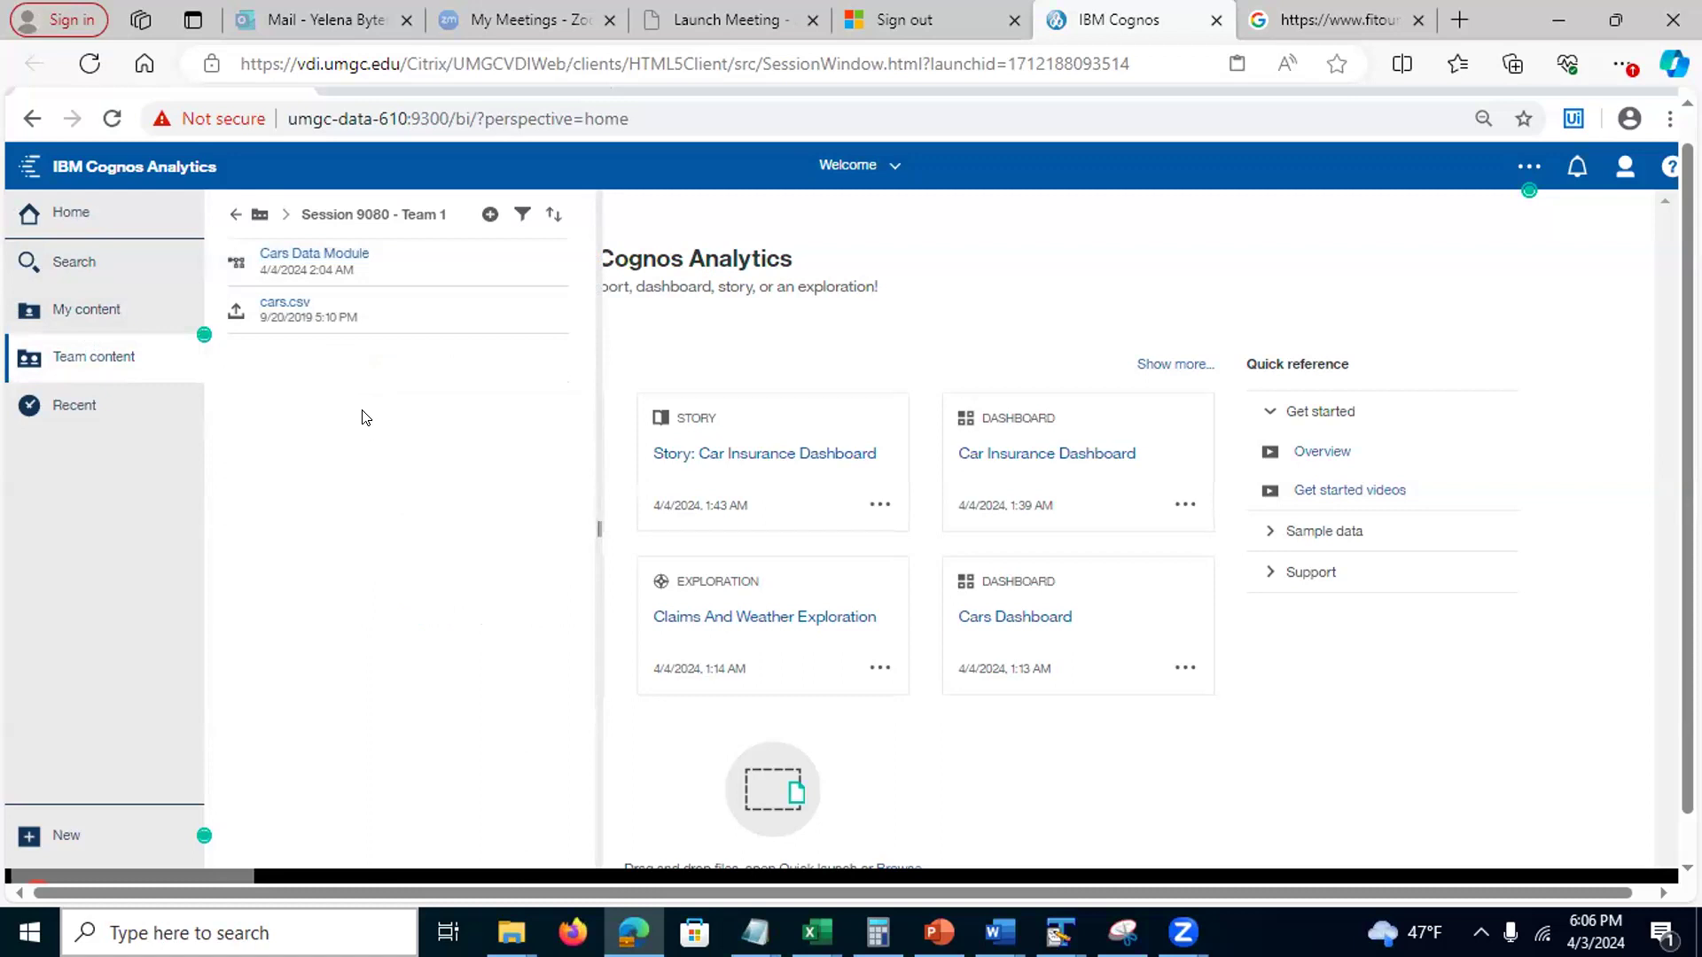
click(230, 215)
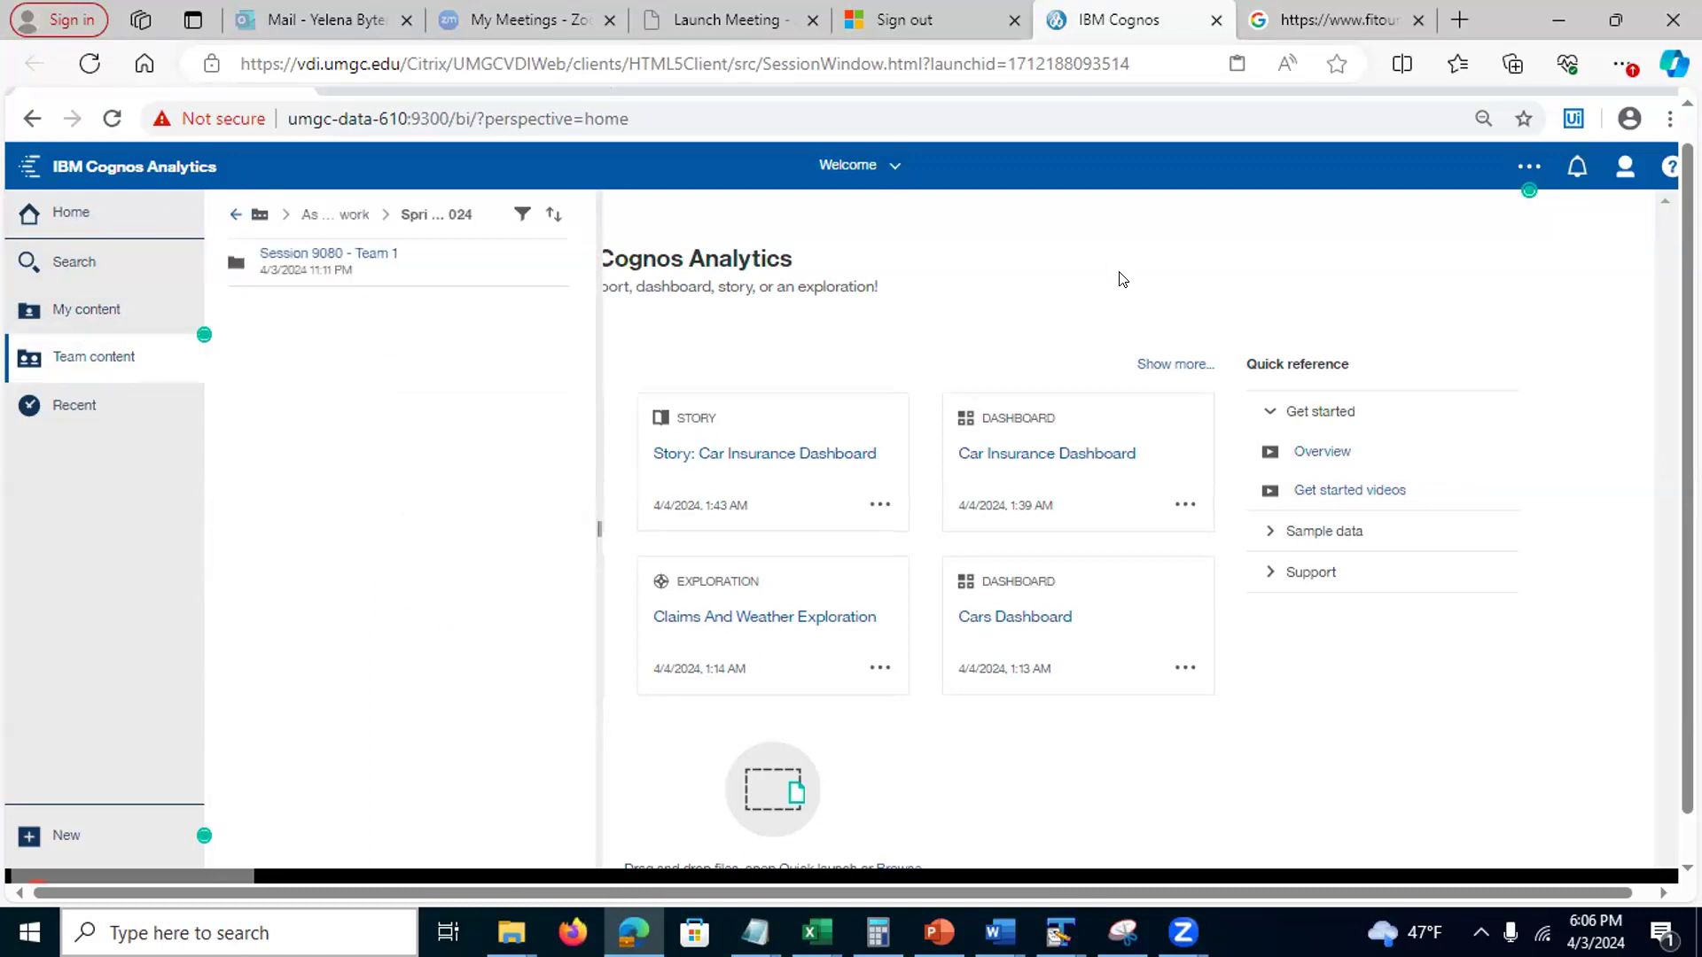
click(1626, 173)
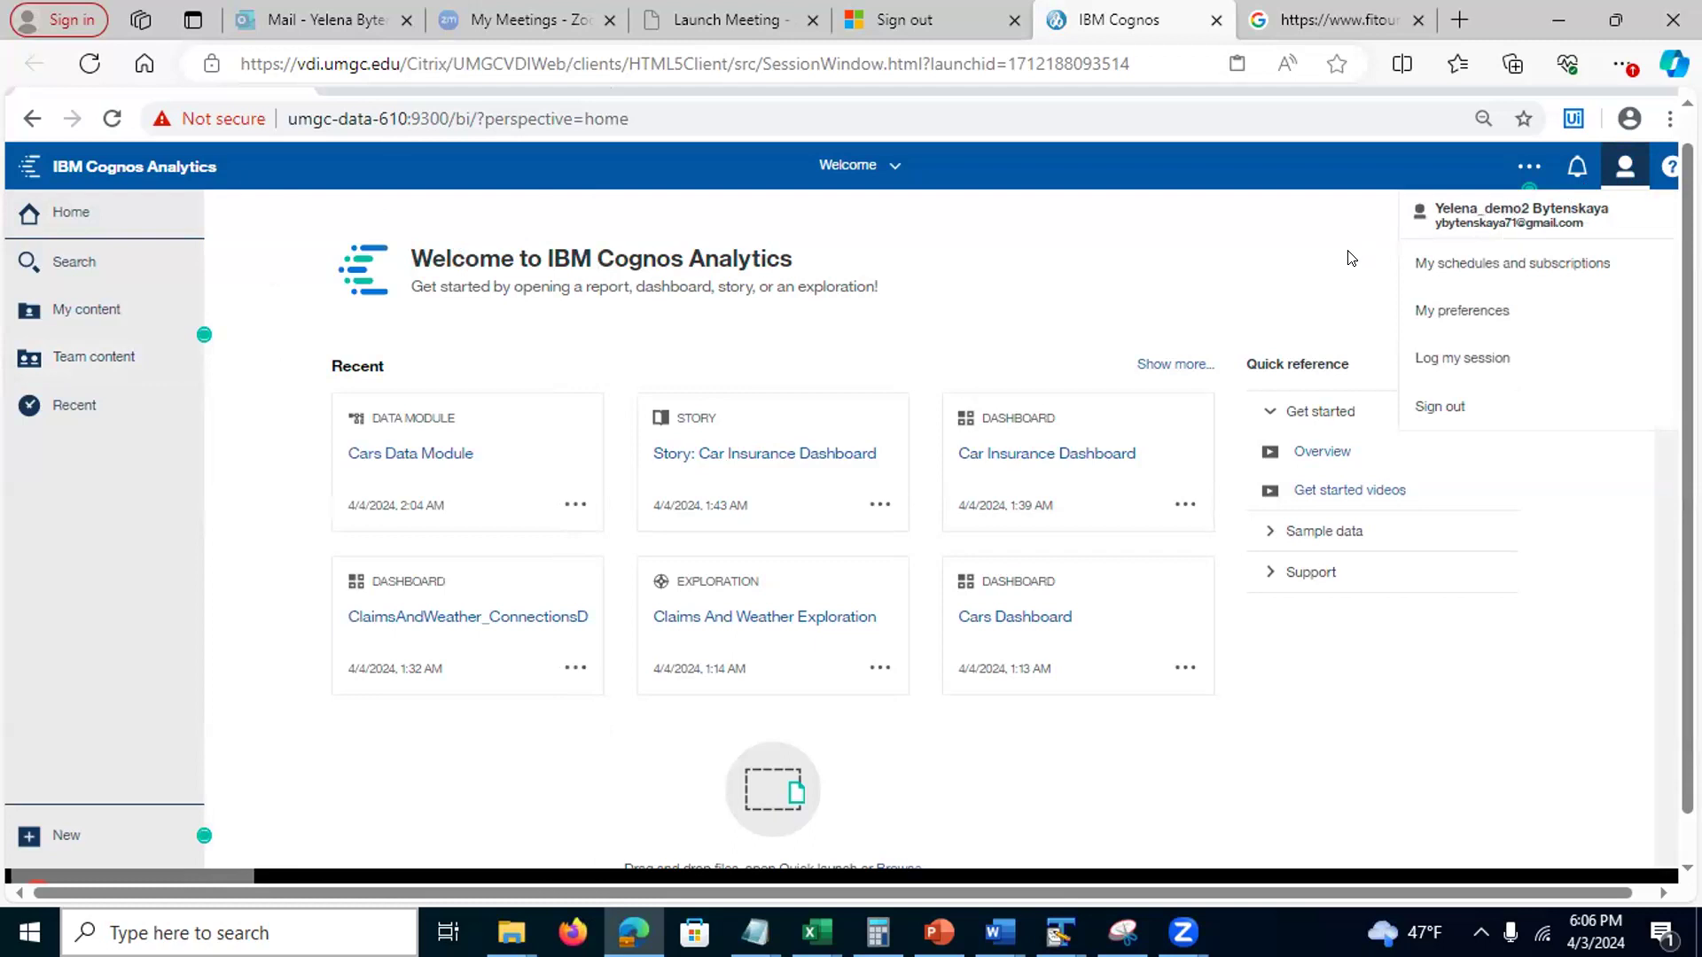
Show the session's groups and roles from My preferences > Personal > Advanced
click(1461, 313)
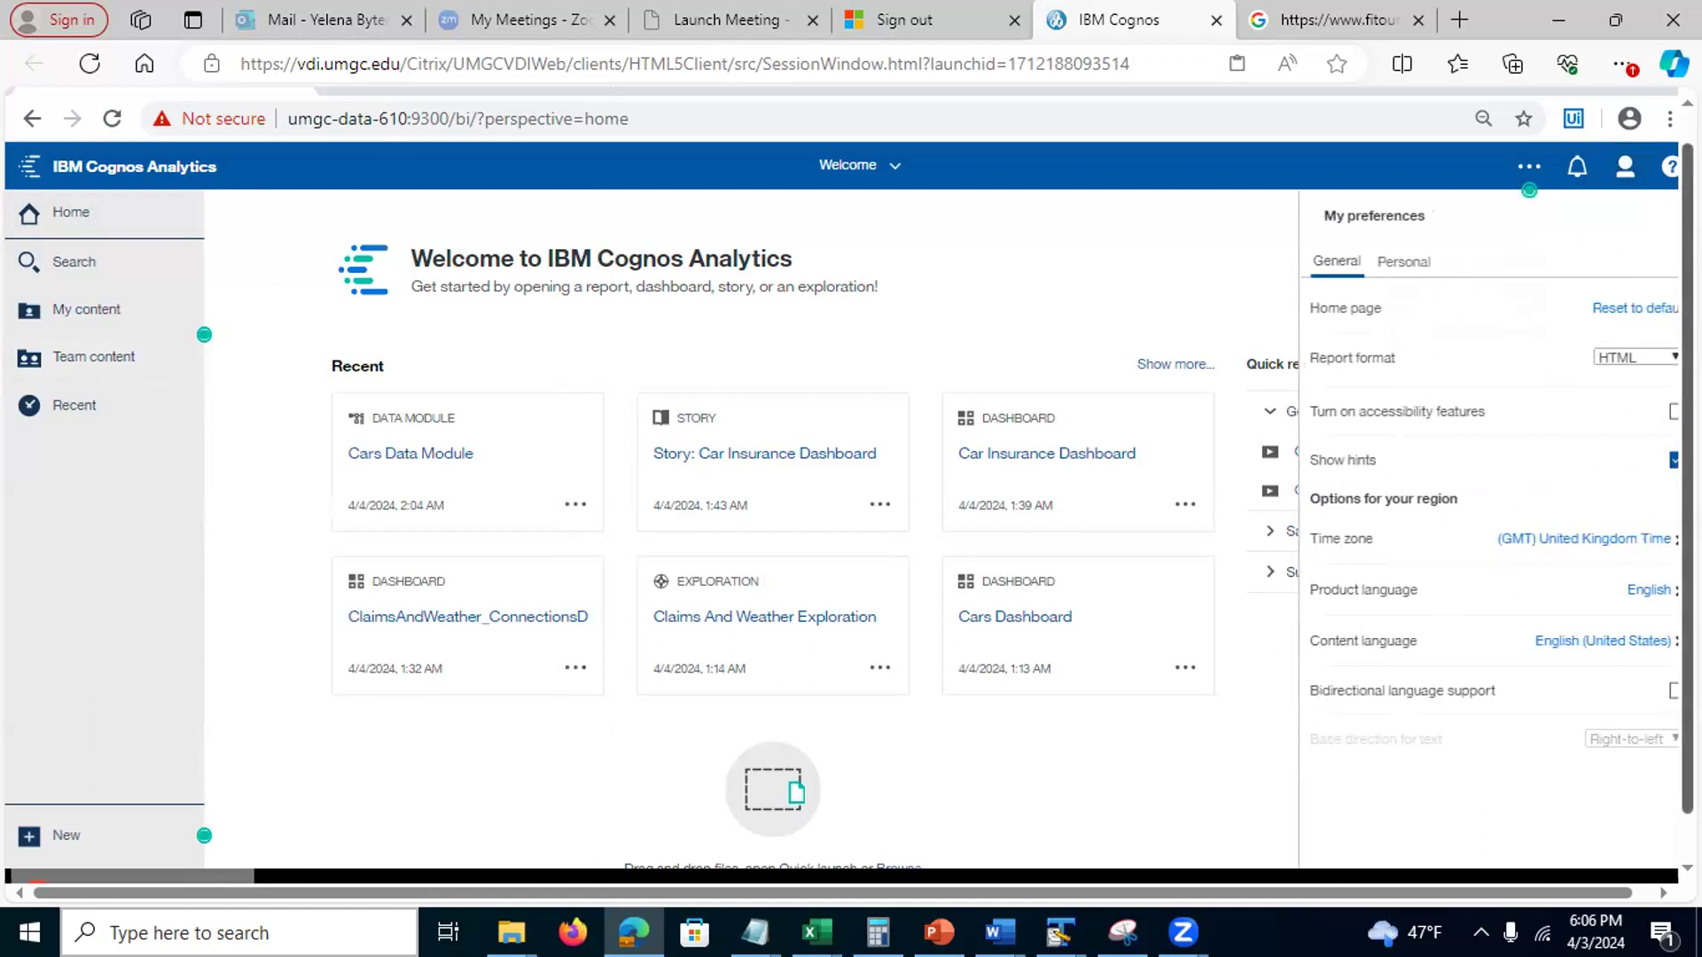
click(1404, 261)
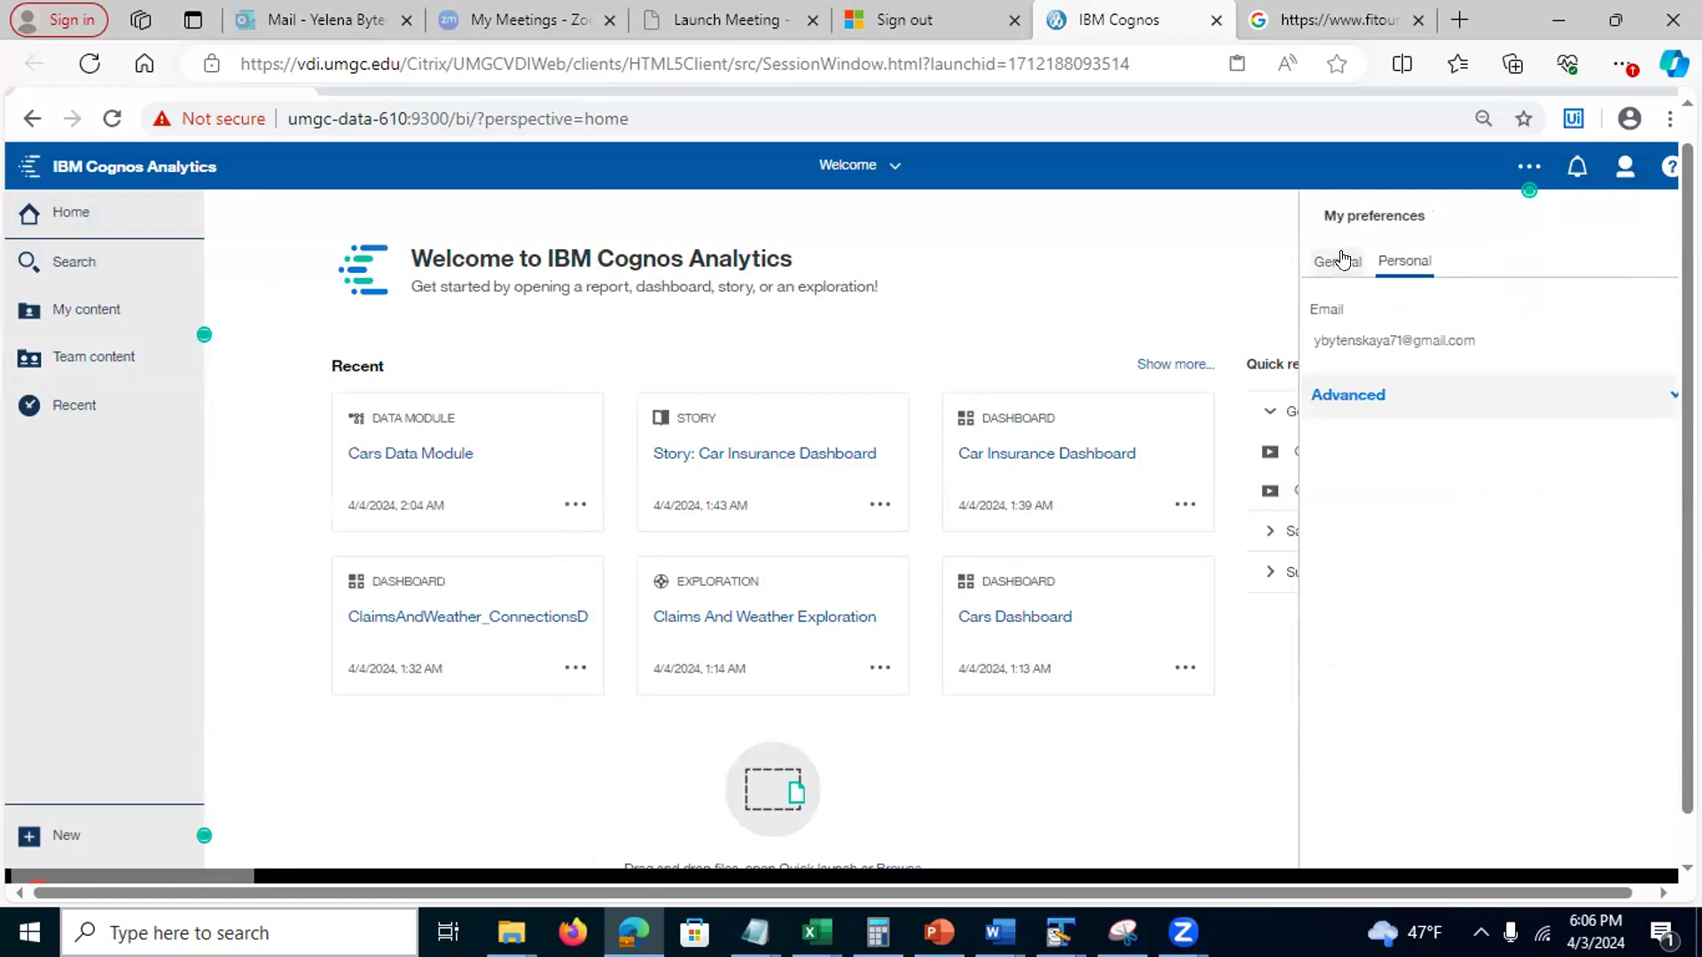
click(1529, 395)
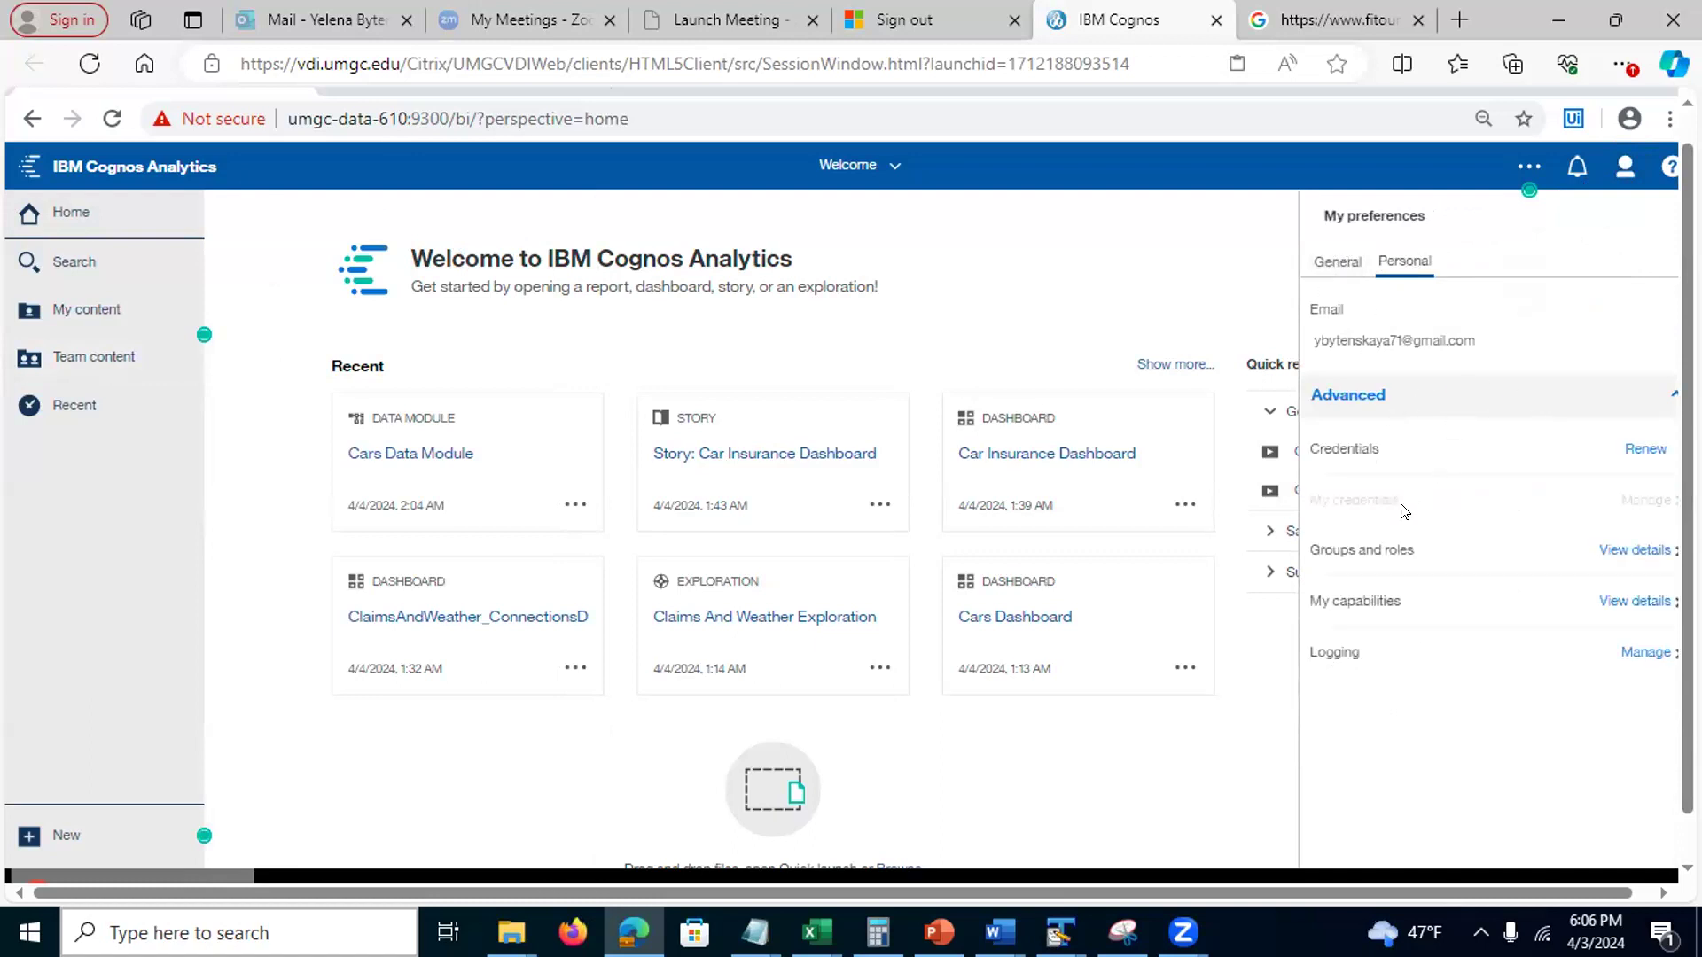
click(1631, 553)
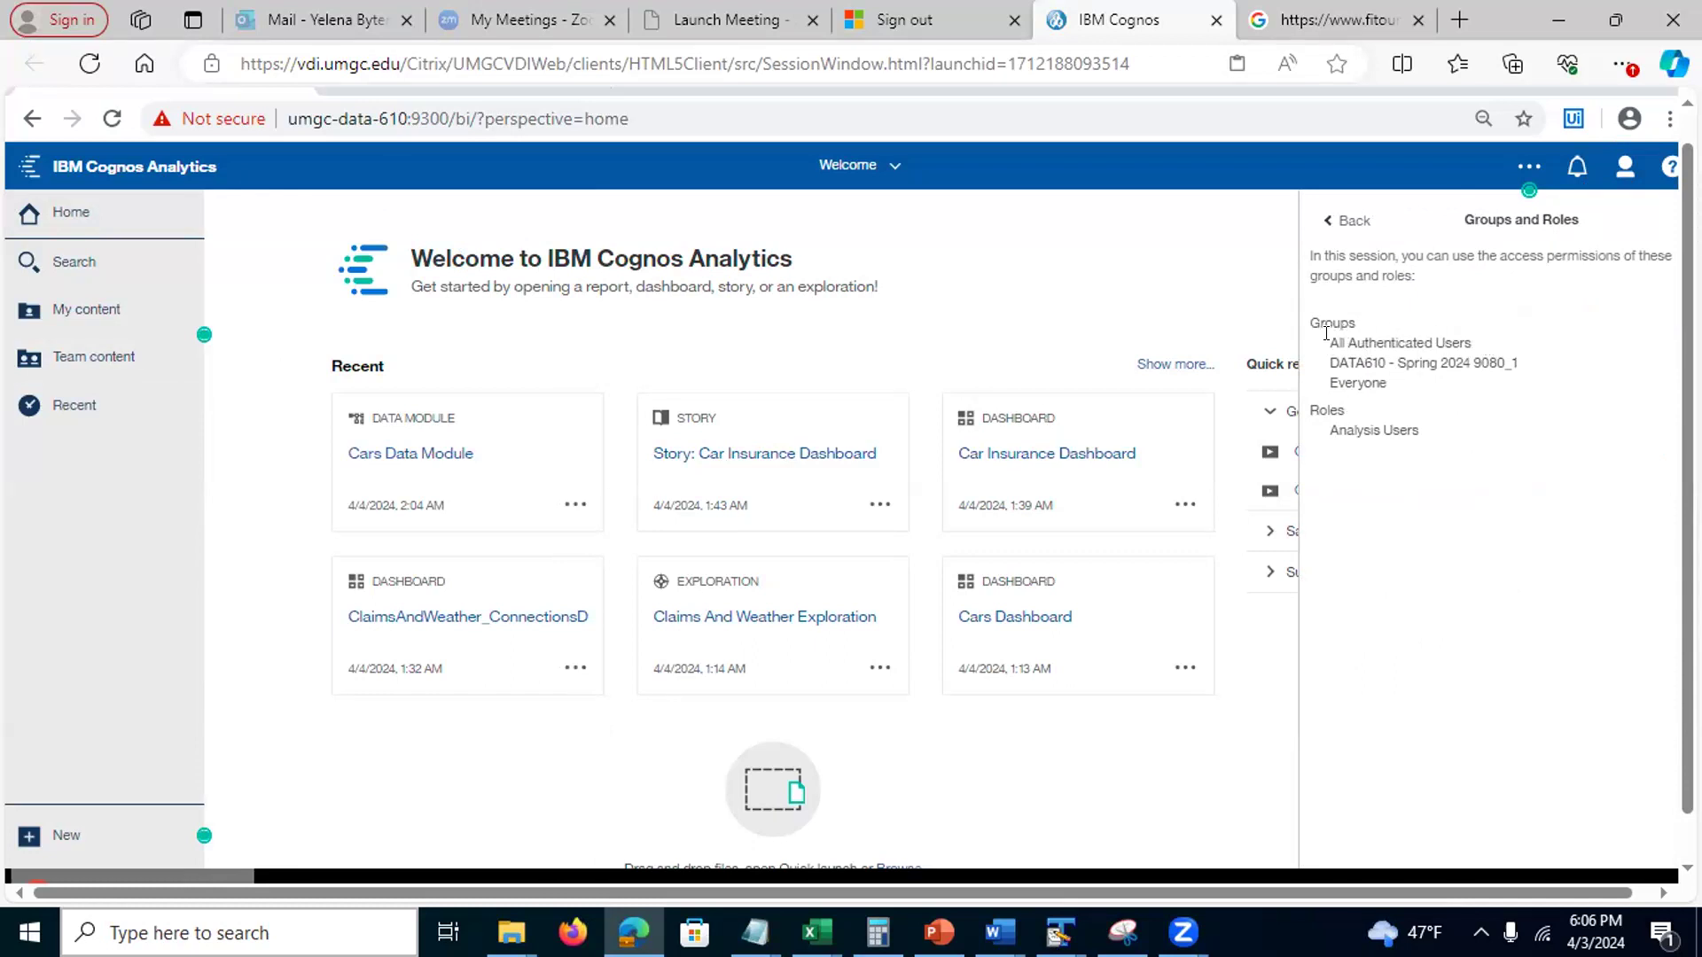
Highlight the Everyone and DATA610 - Spring 2024 9080_1 group names to point them out
drag(1390, 384, 1327, 383)
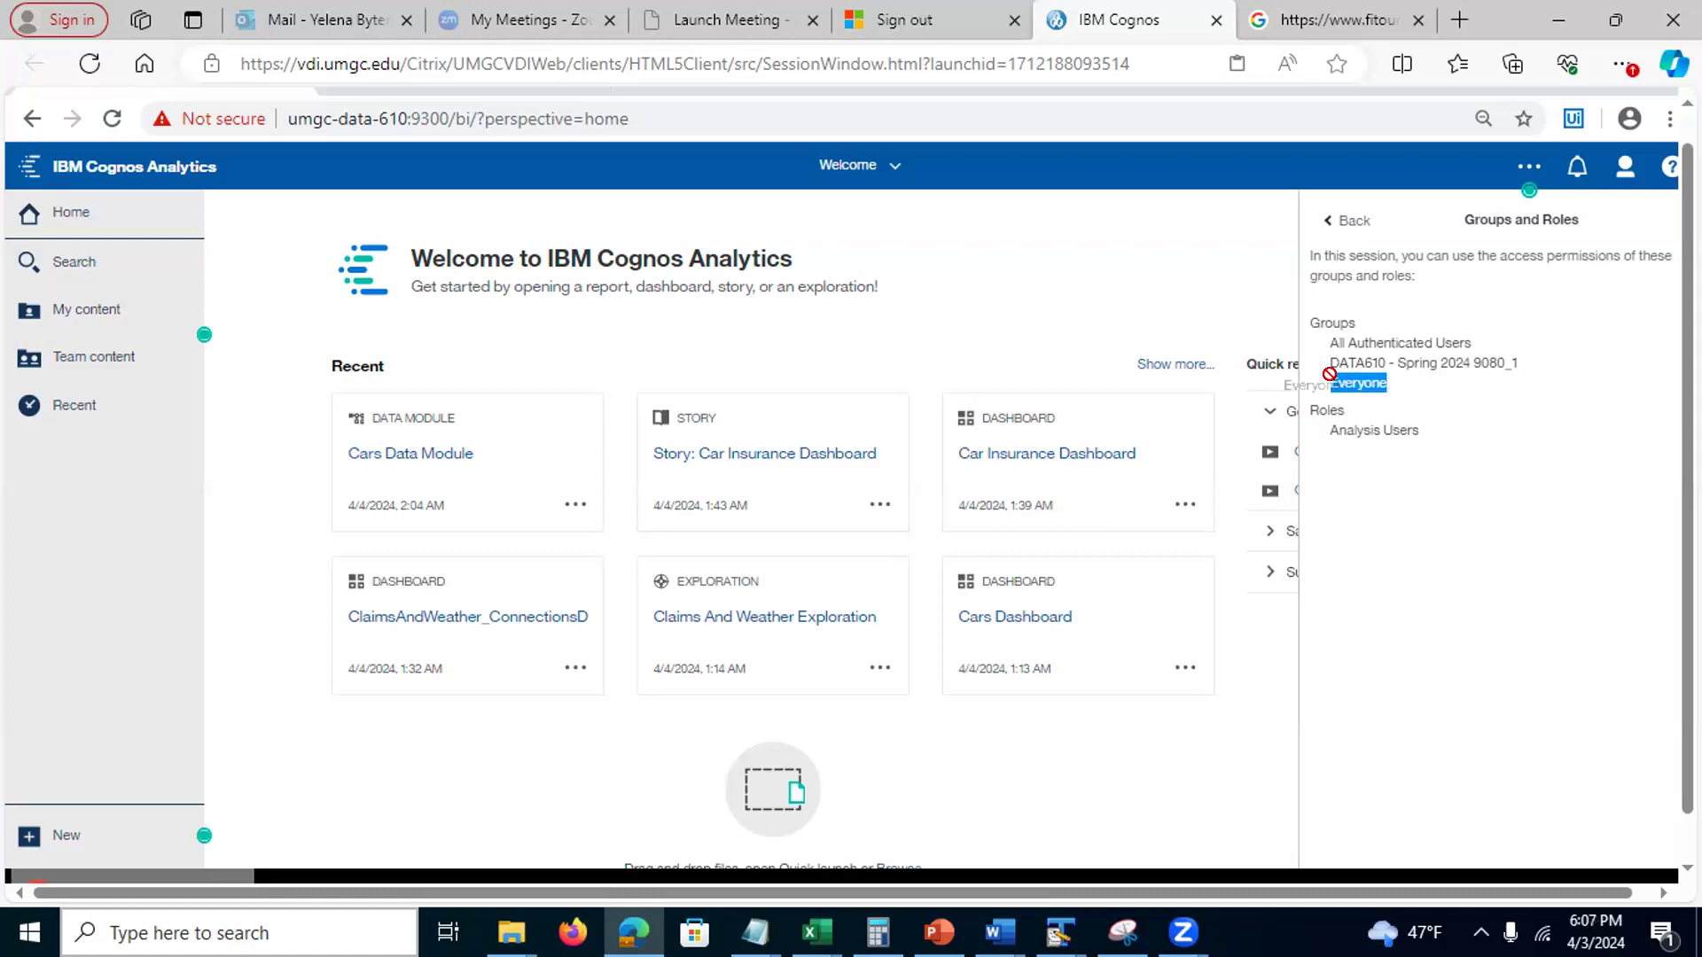
click(1383, 393)
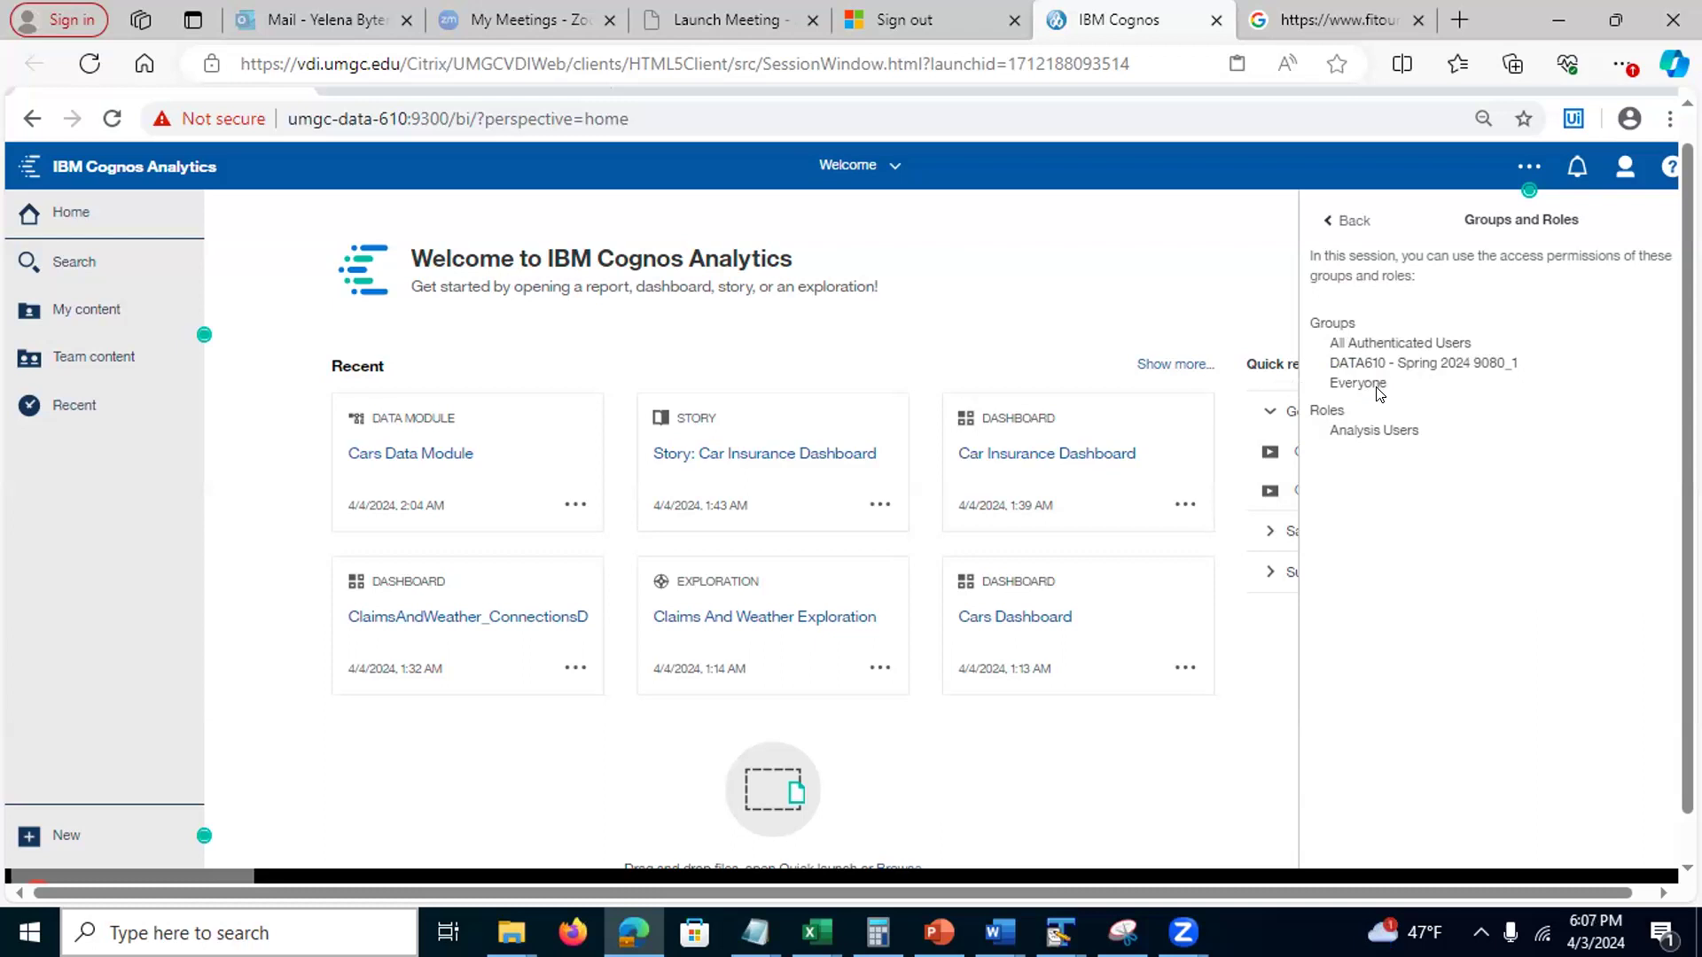
drag(1379, 387, 1338, 386)
drag(1538, 369, 1329, 358)
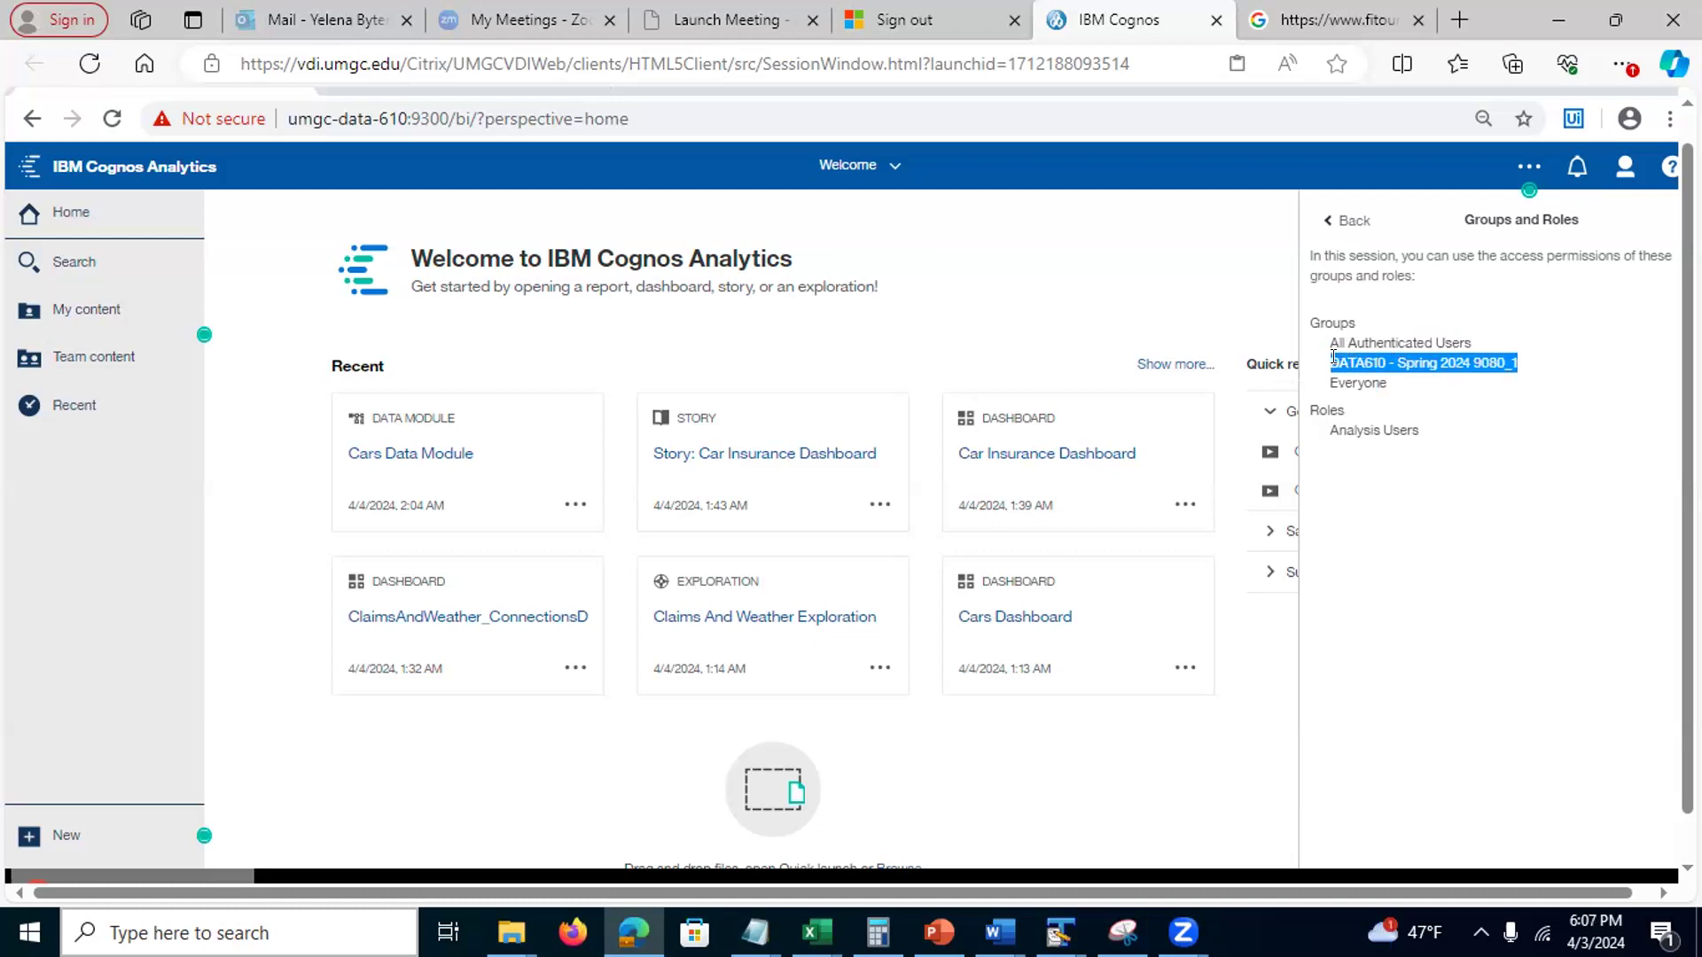
click(1396, 359)
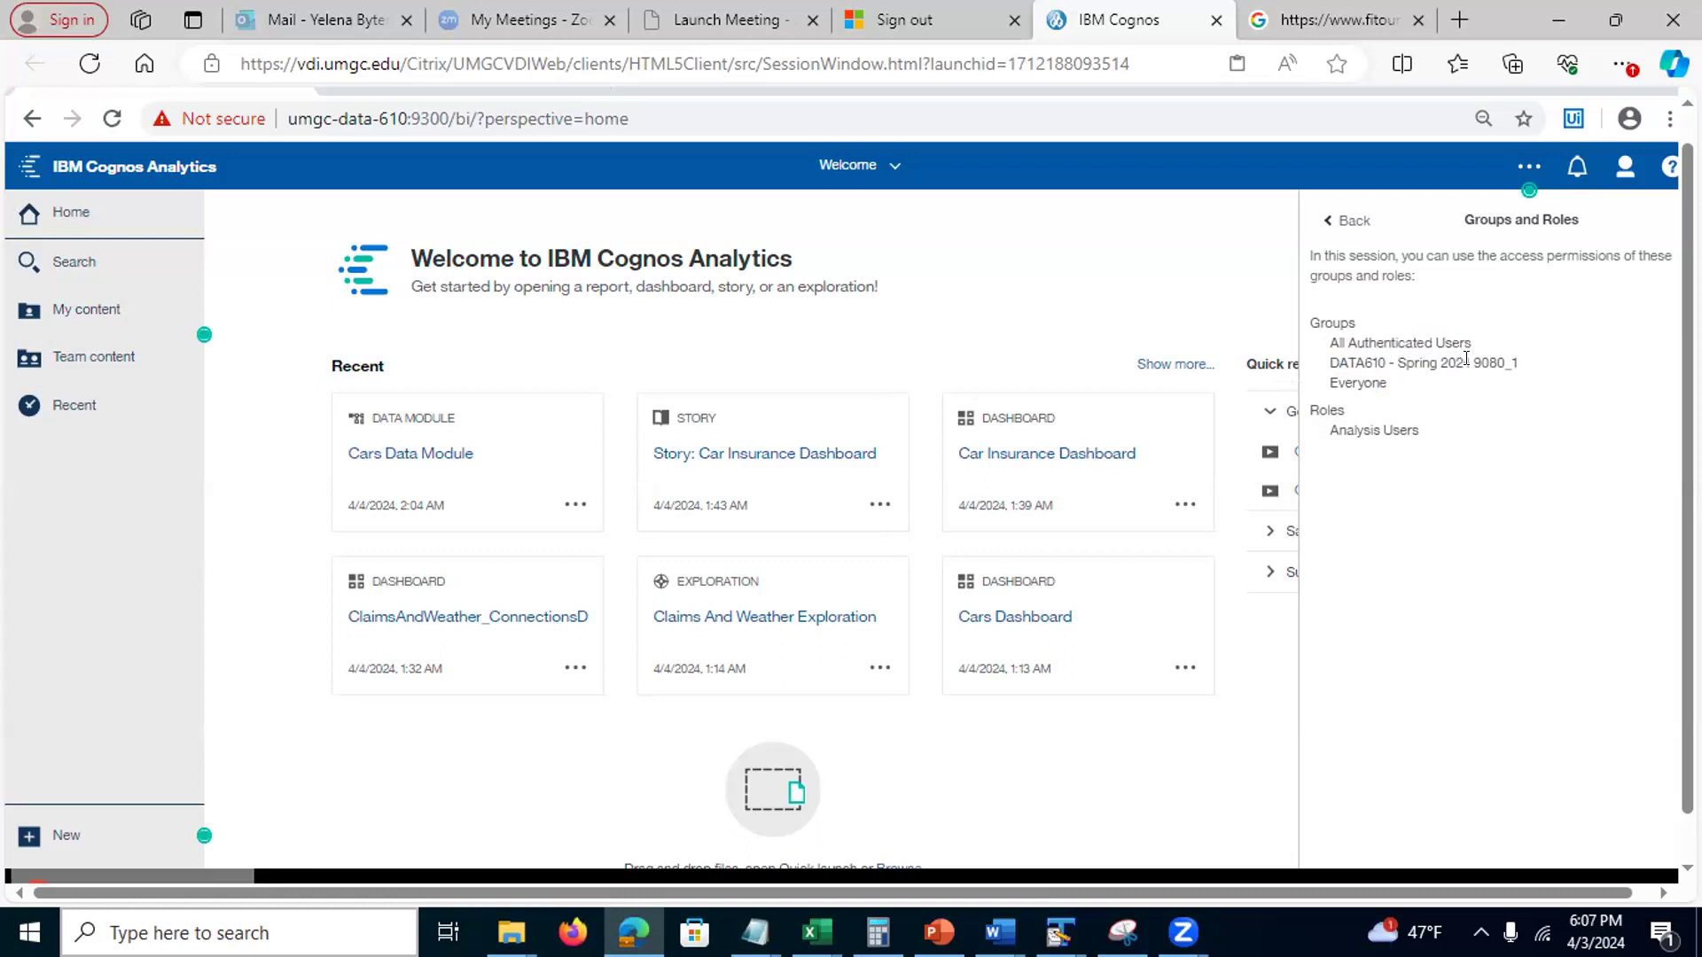
drag(1468, 362, 1530, 366)
click(1527, 360)
drag(1371, 355, 1363, 356)
click(1328, 353)
Close the groups and roles details, sign out, and enter another user ID on the sign-in page
click(1167, 228)
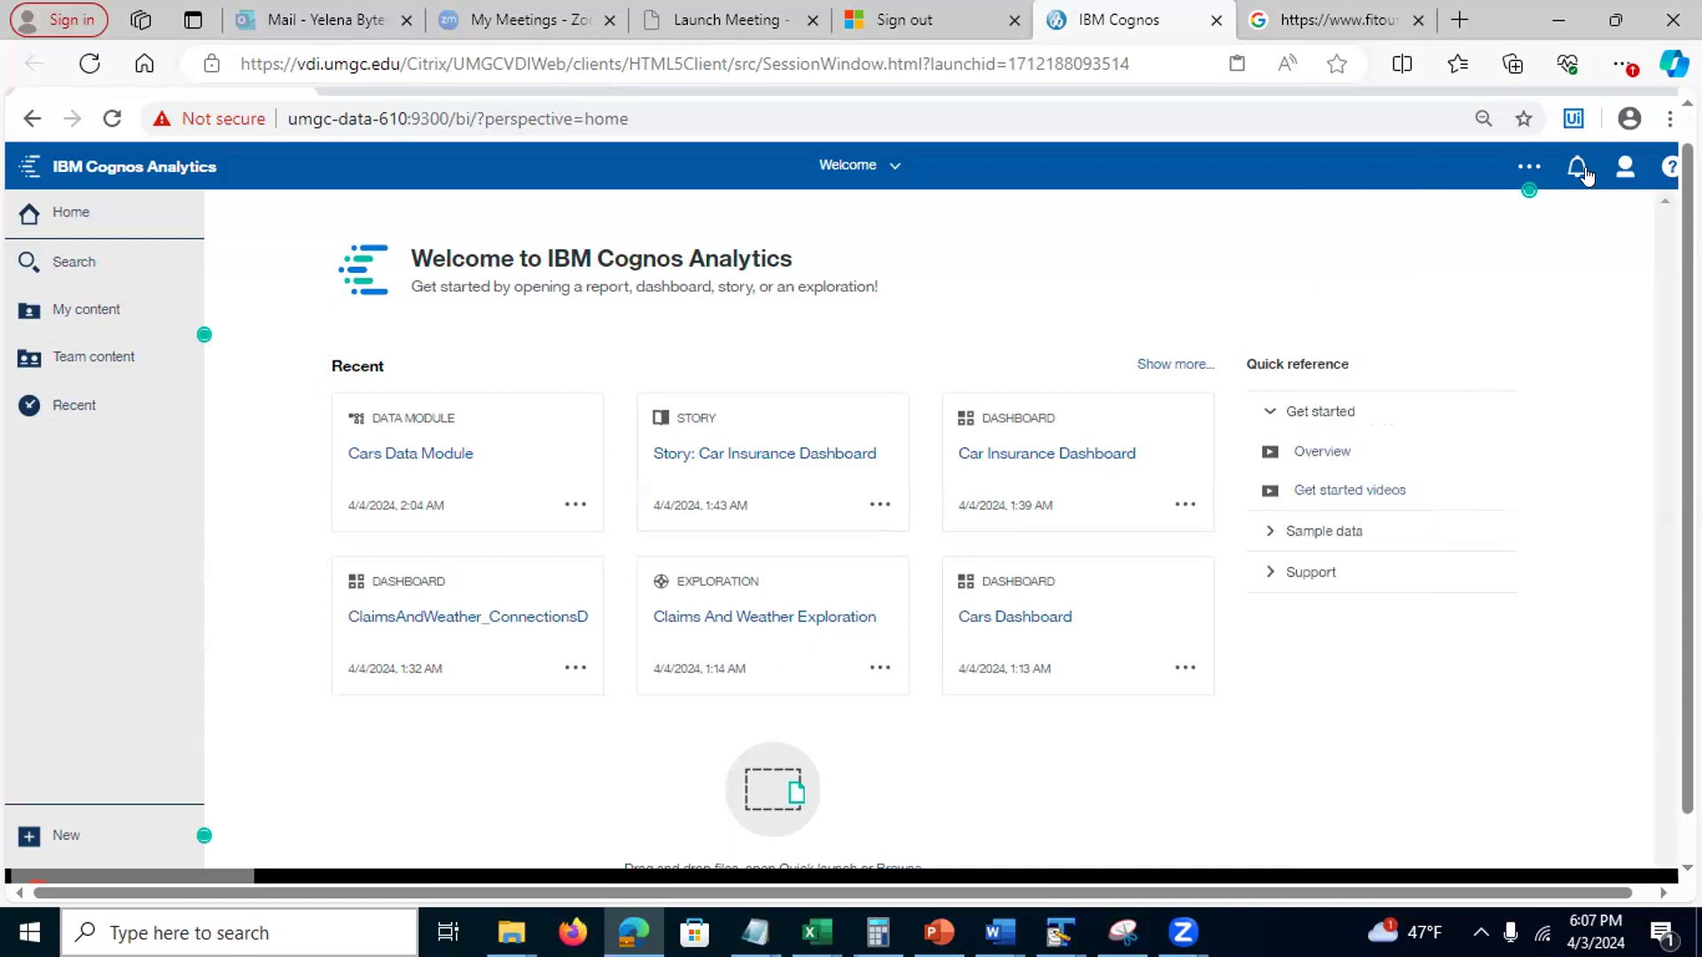
click(1623, 169)
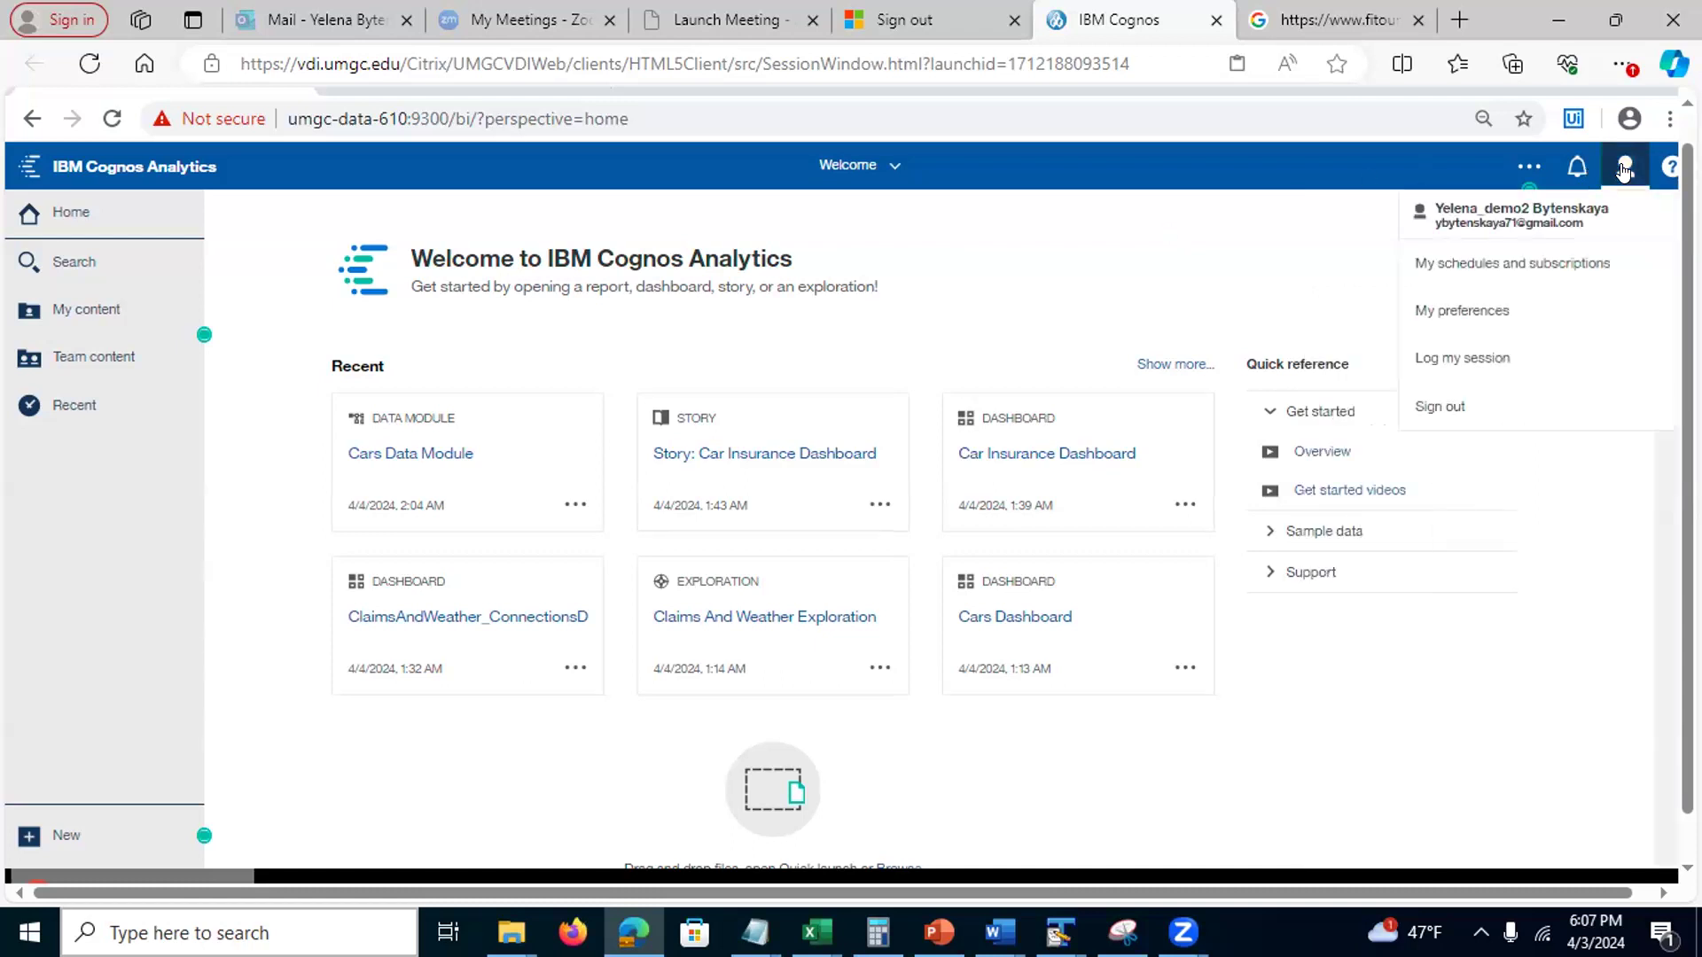
click(1441, 411)
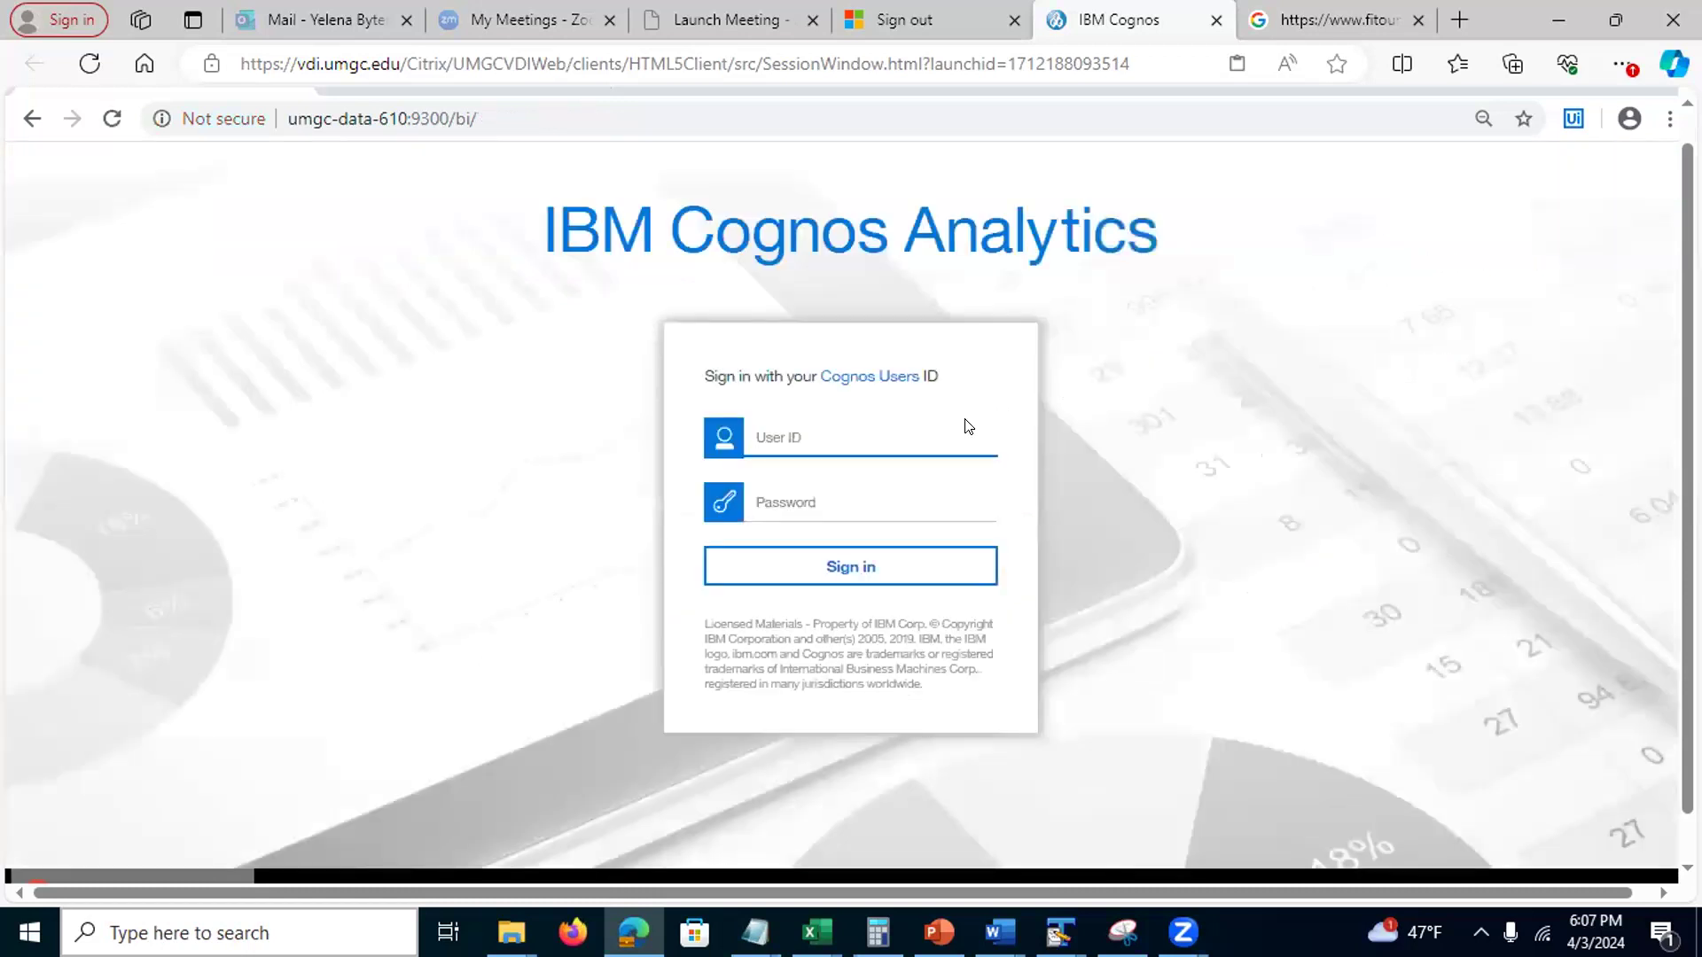
click(792, 434)
text(demo3)
Enter the account password and sign in as the other user
click(776, 500)
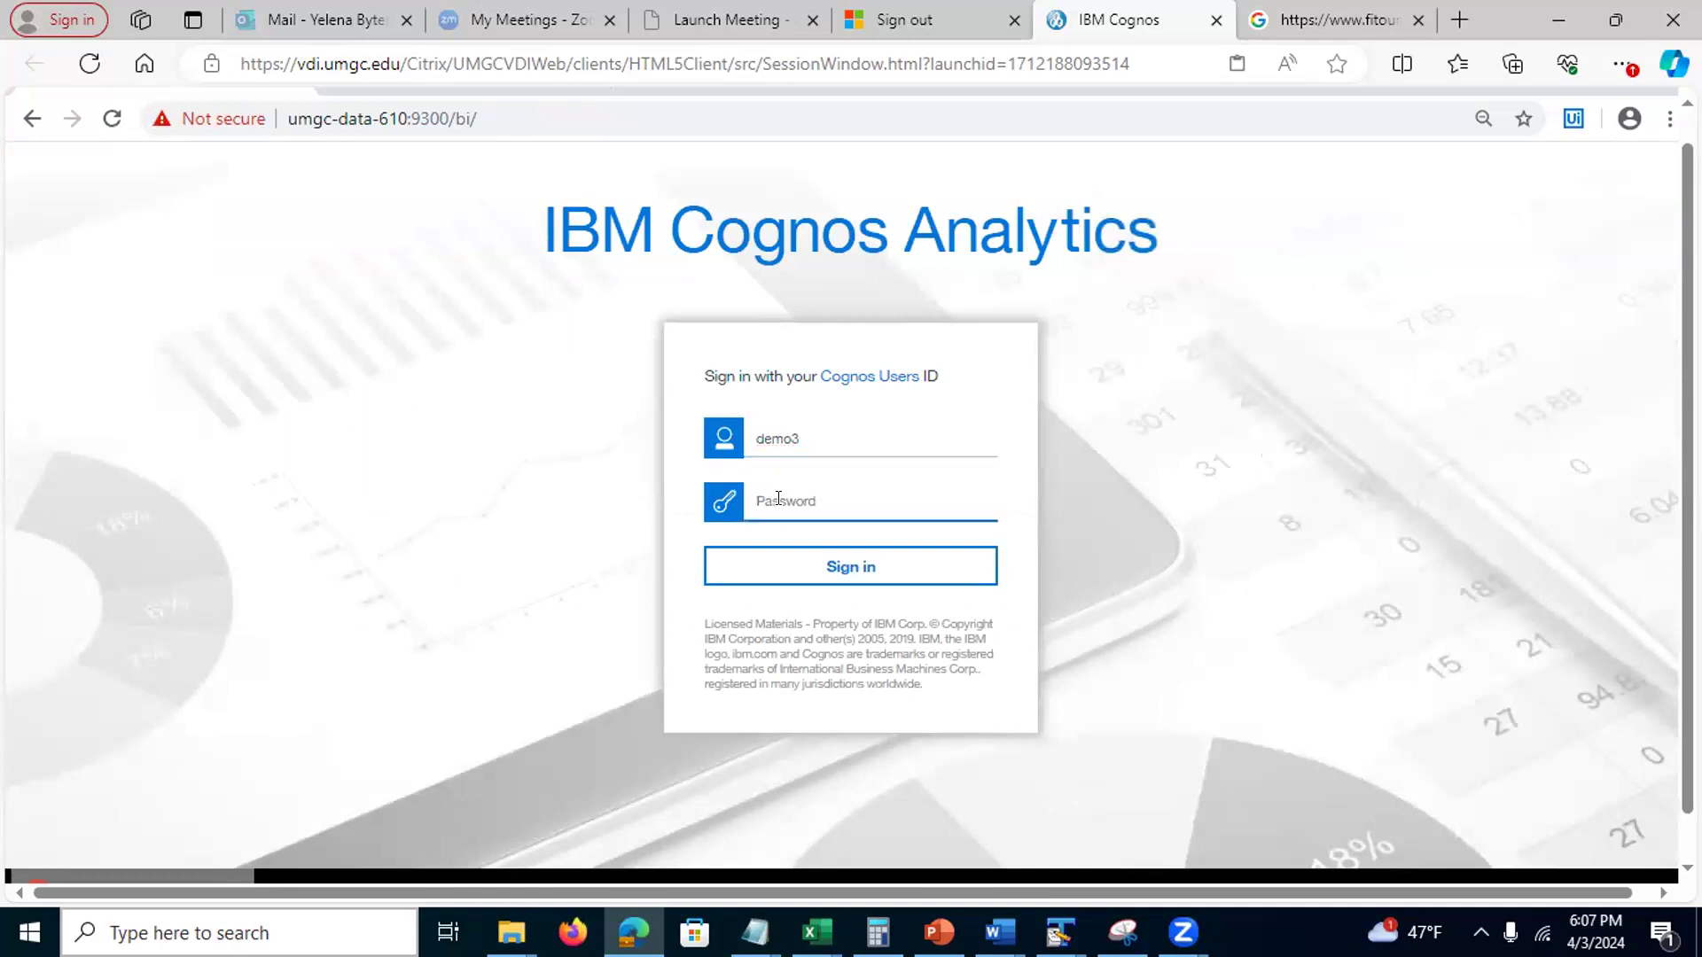
text(•)
click(813, 574)
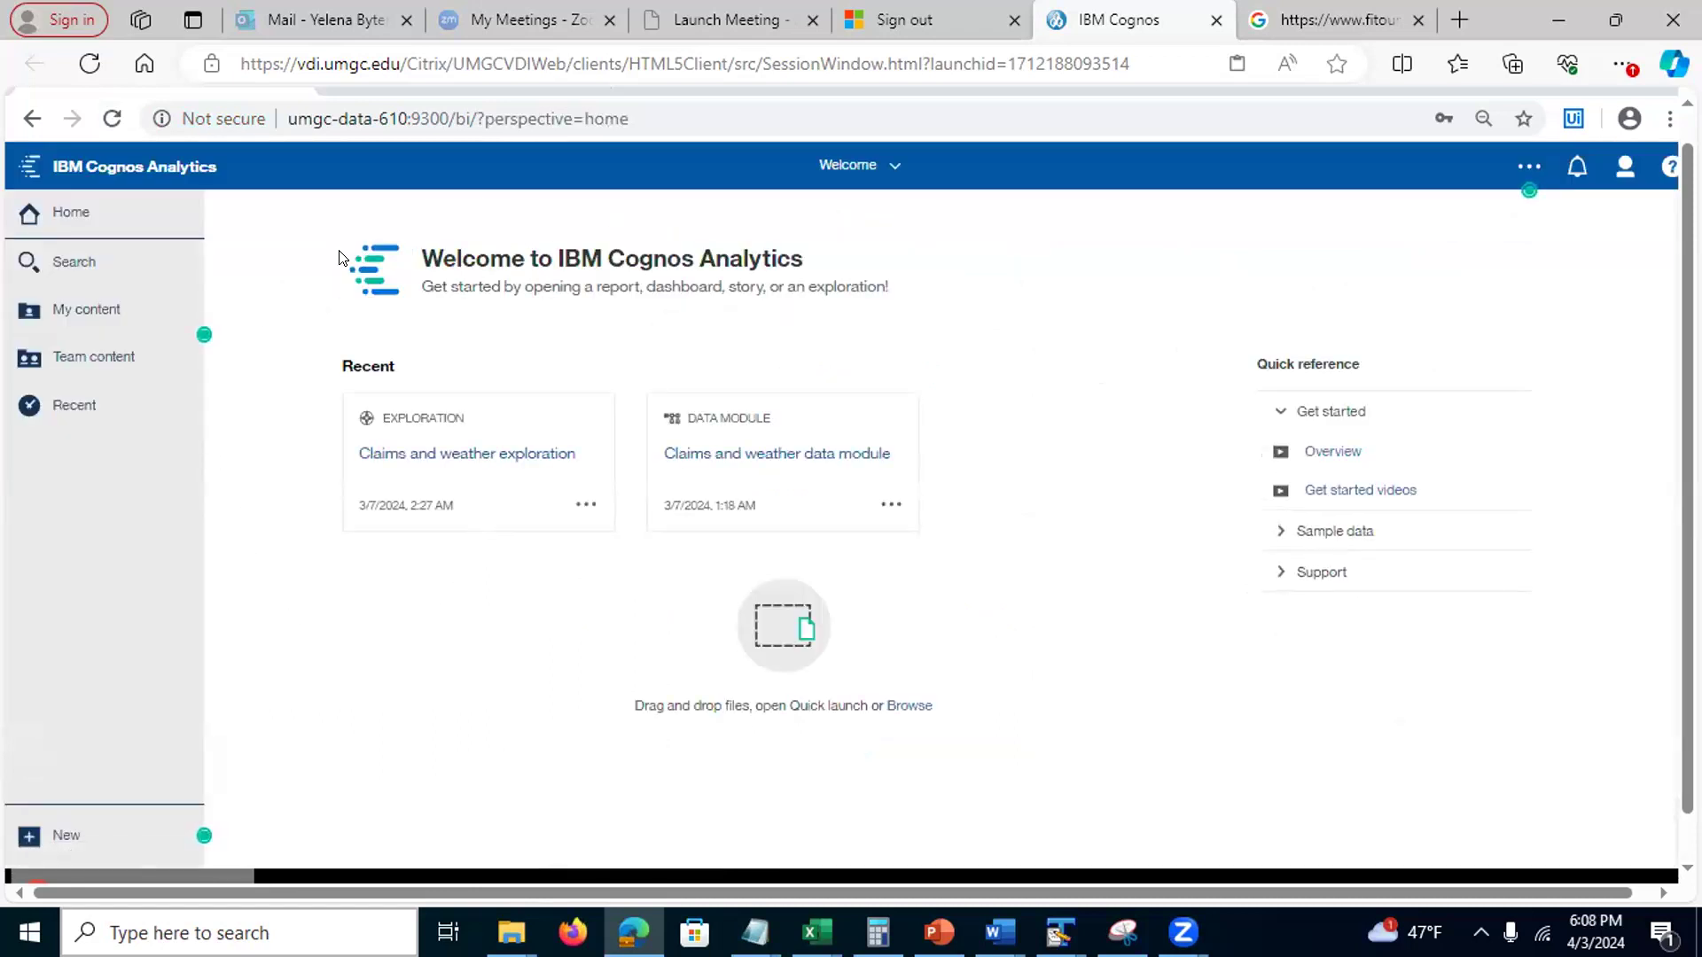
Browse Team content to Assignment 5 - Group work > Spring 2024 > Session 9080 - Team 1
click(105, 350)
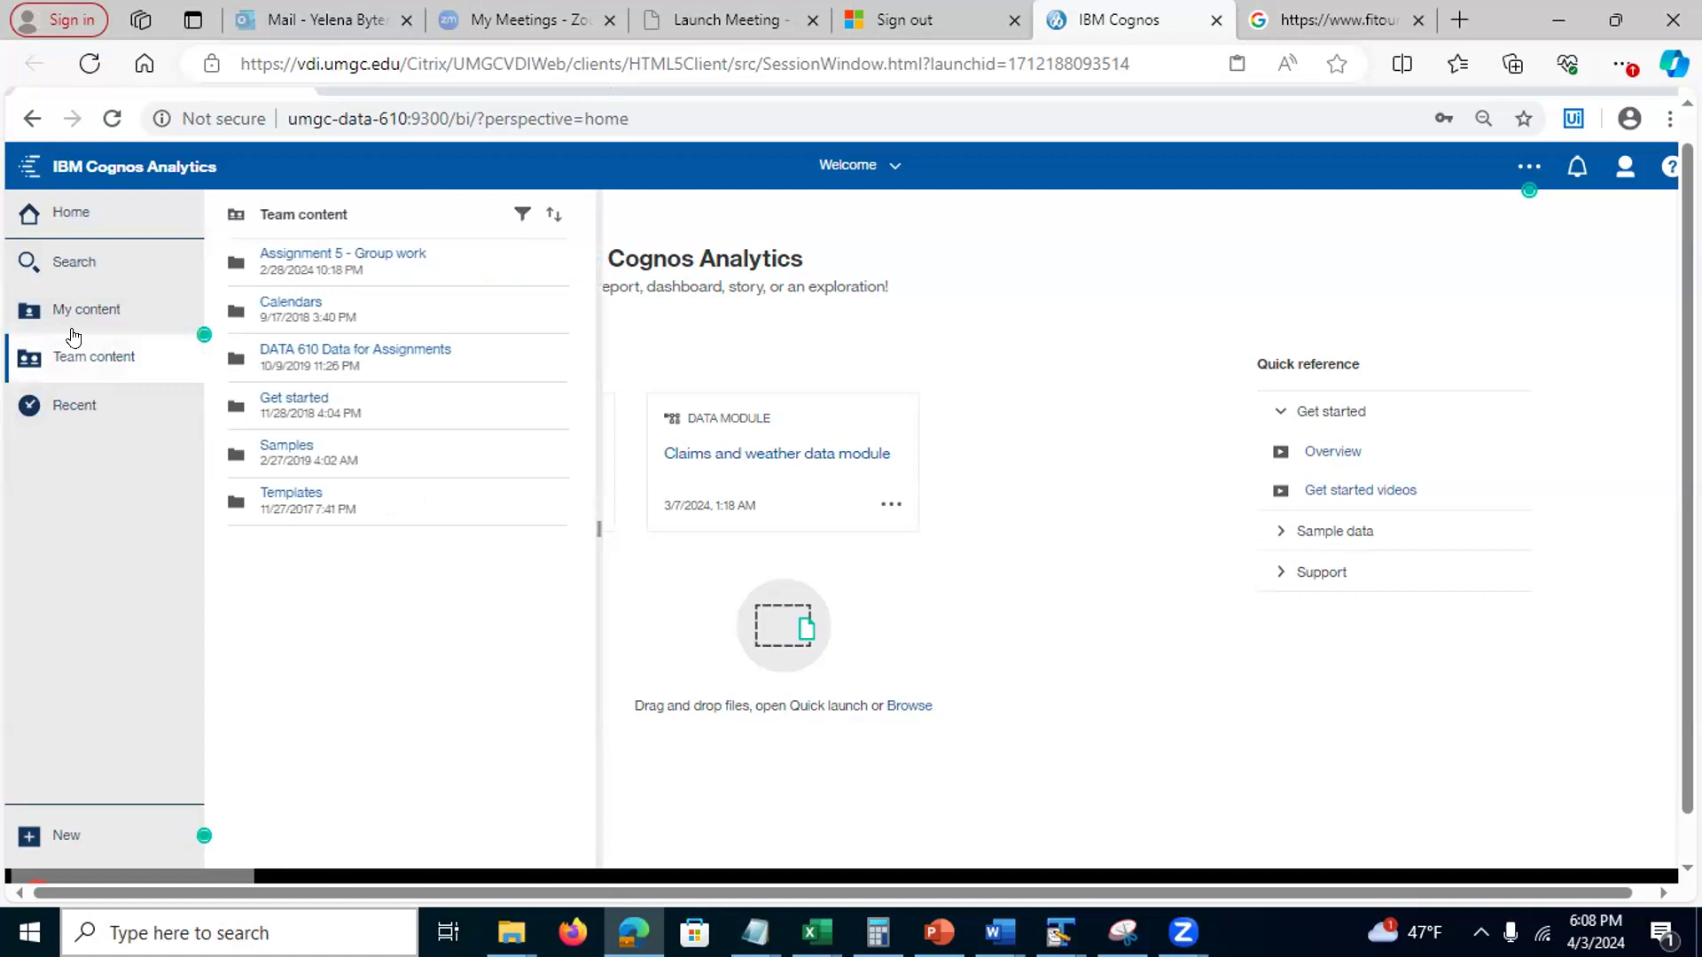
click(296, 254)
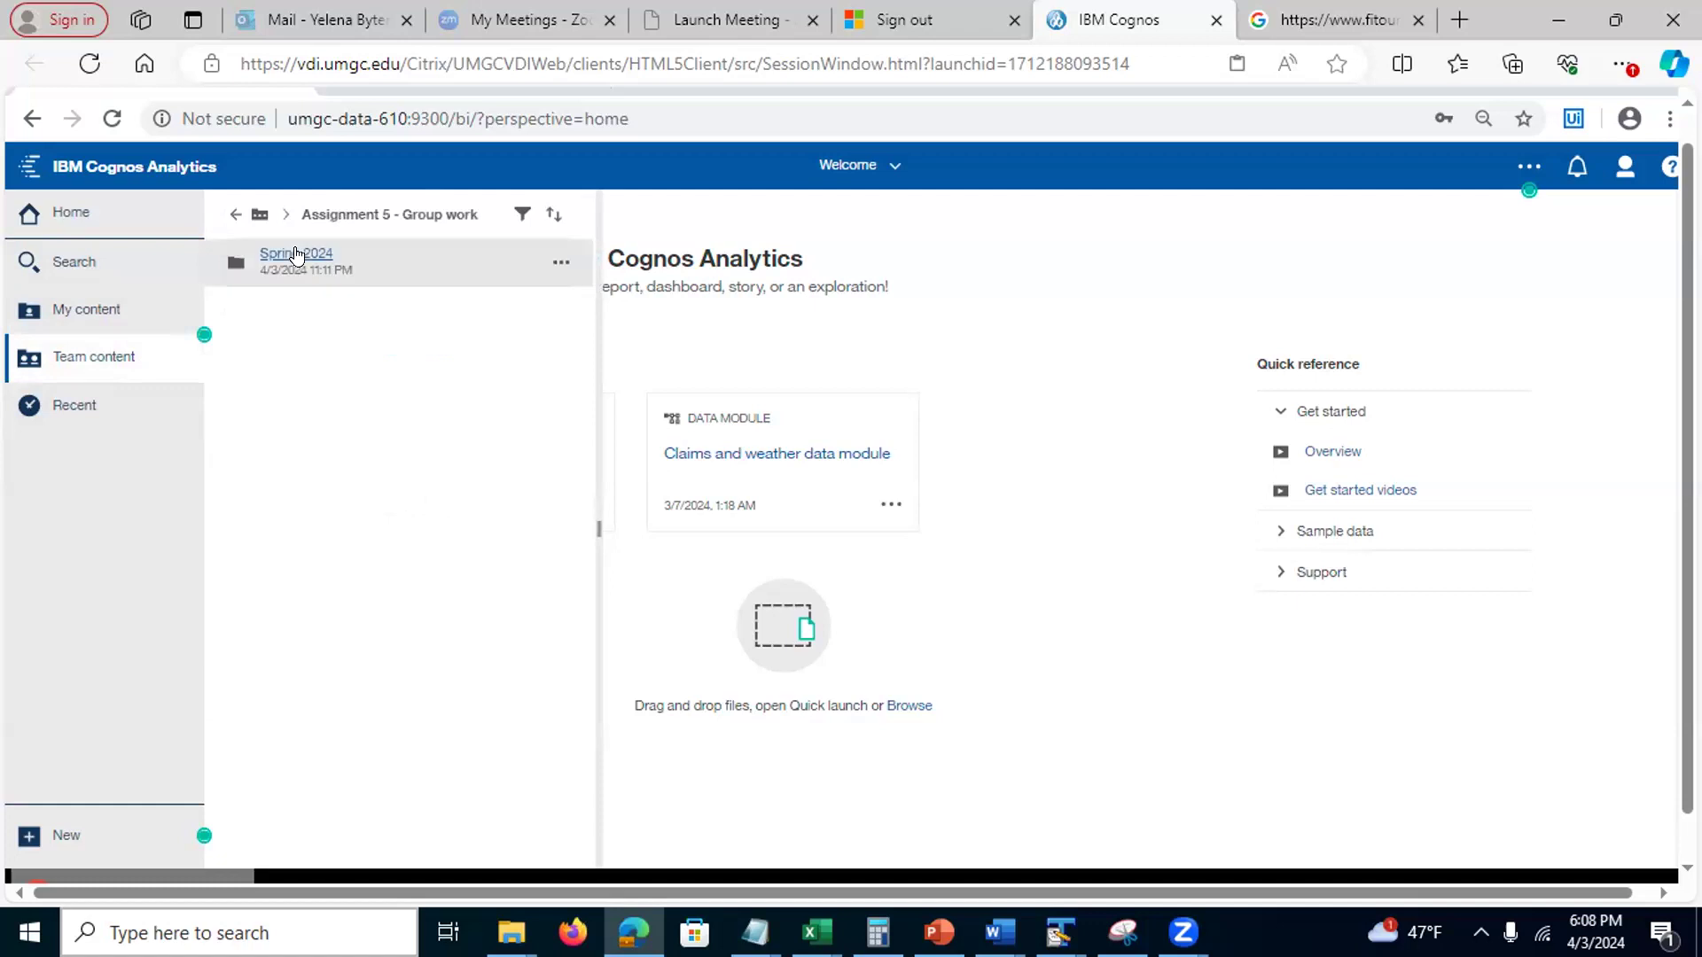
click(296, 255)
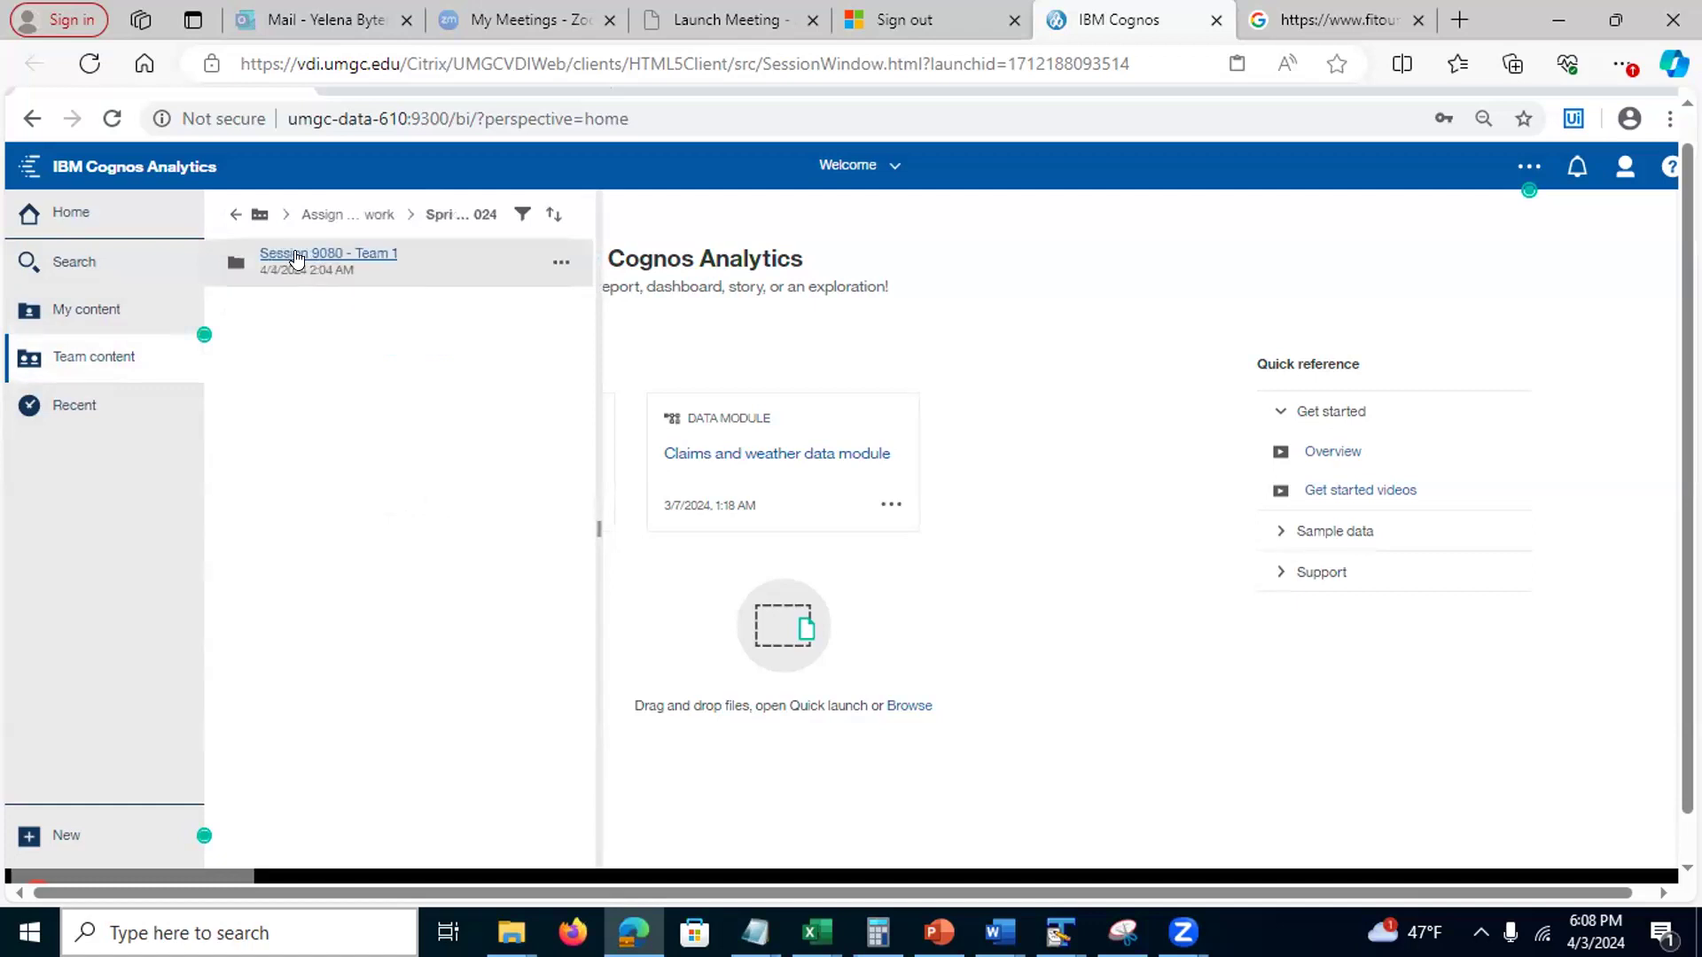
click(300, 252)
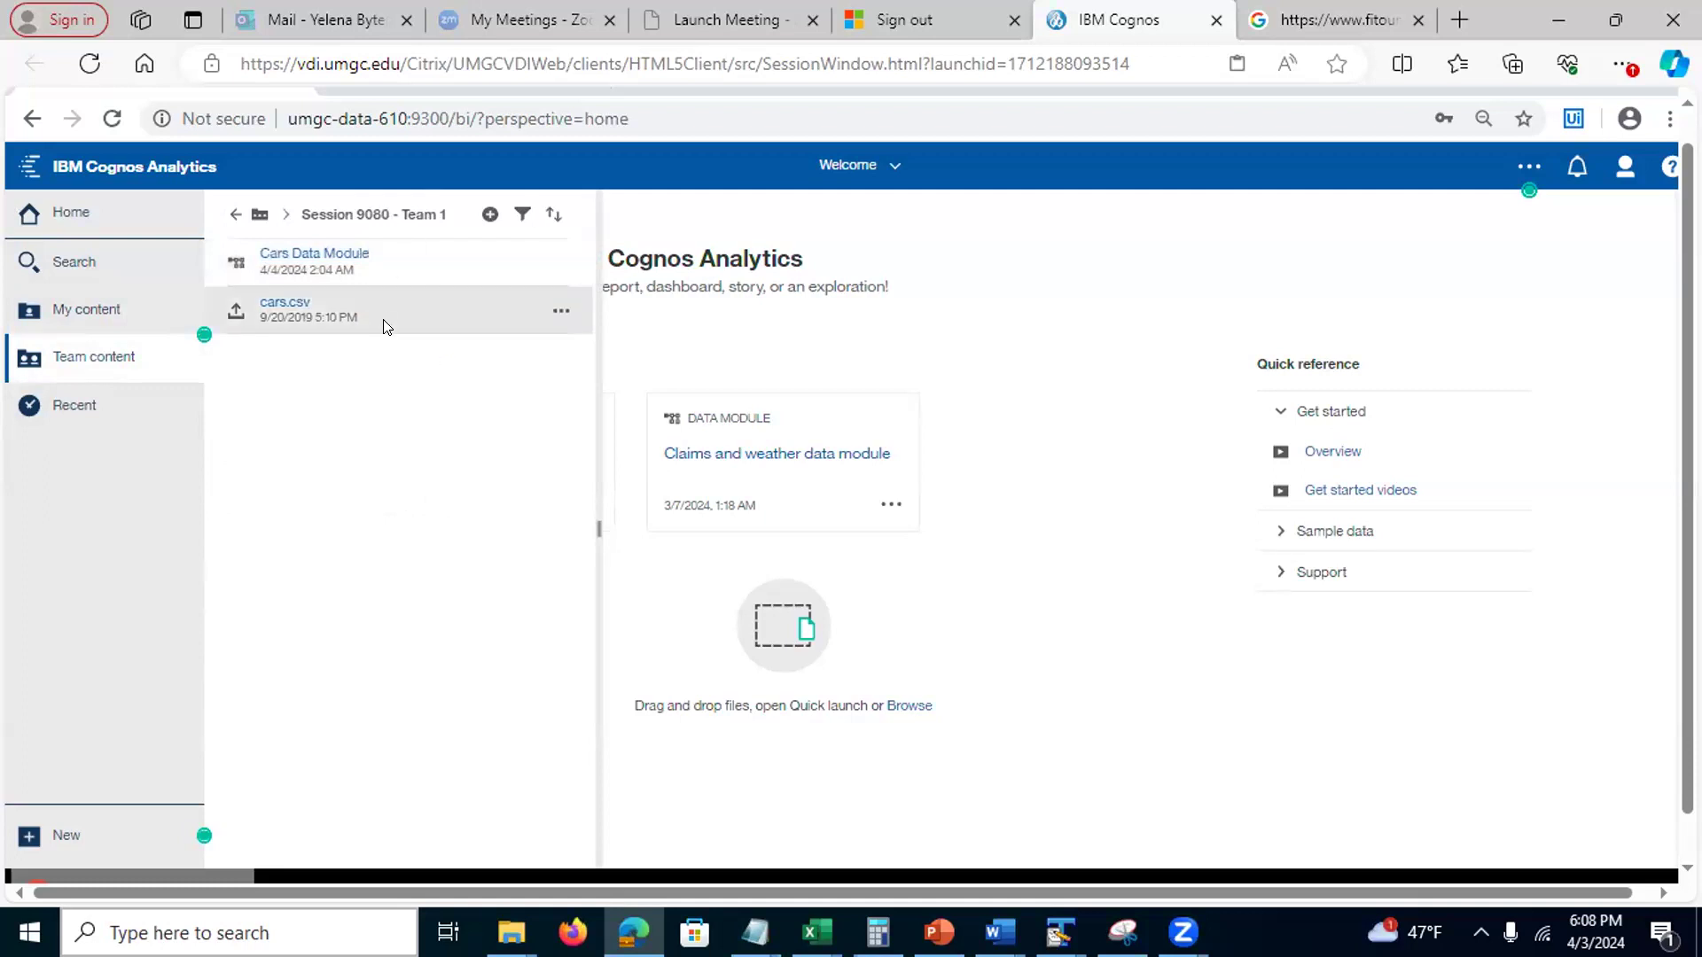
mouse_move(542, 247)
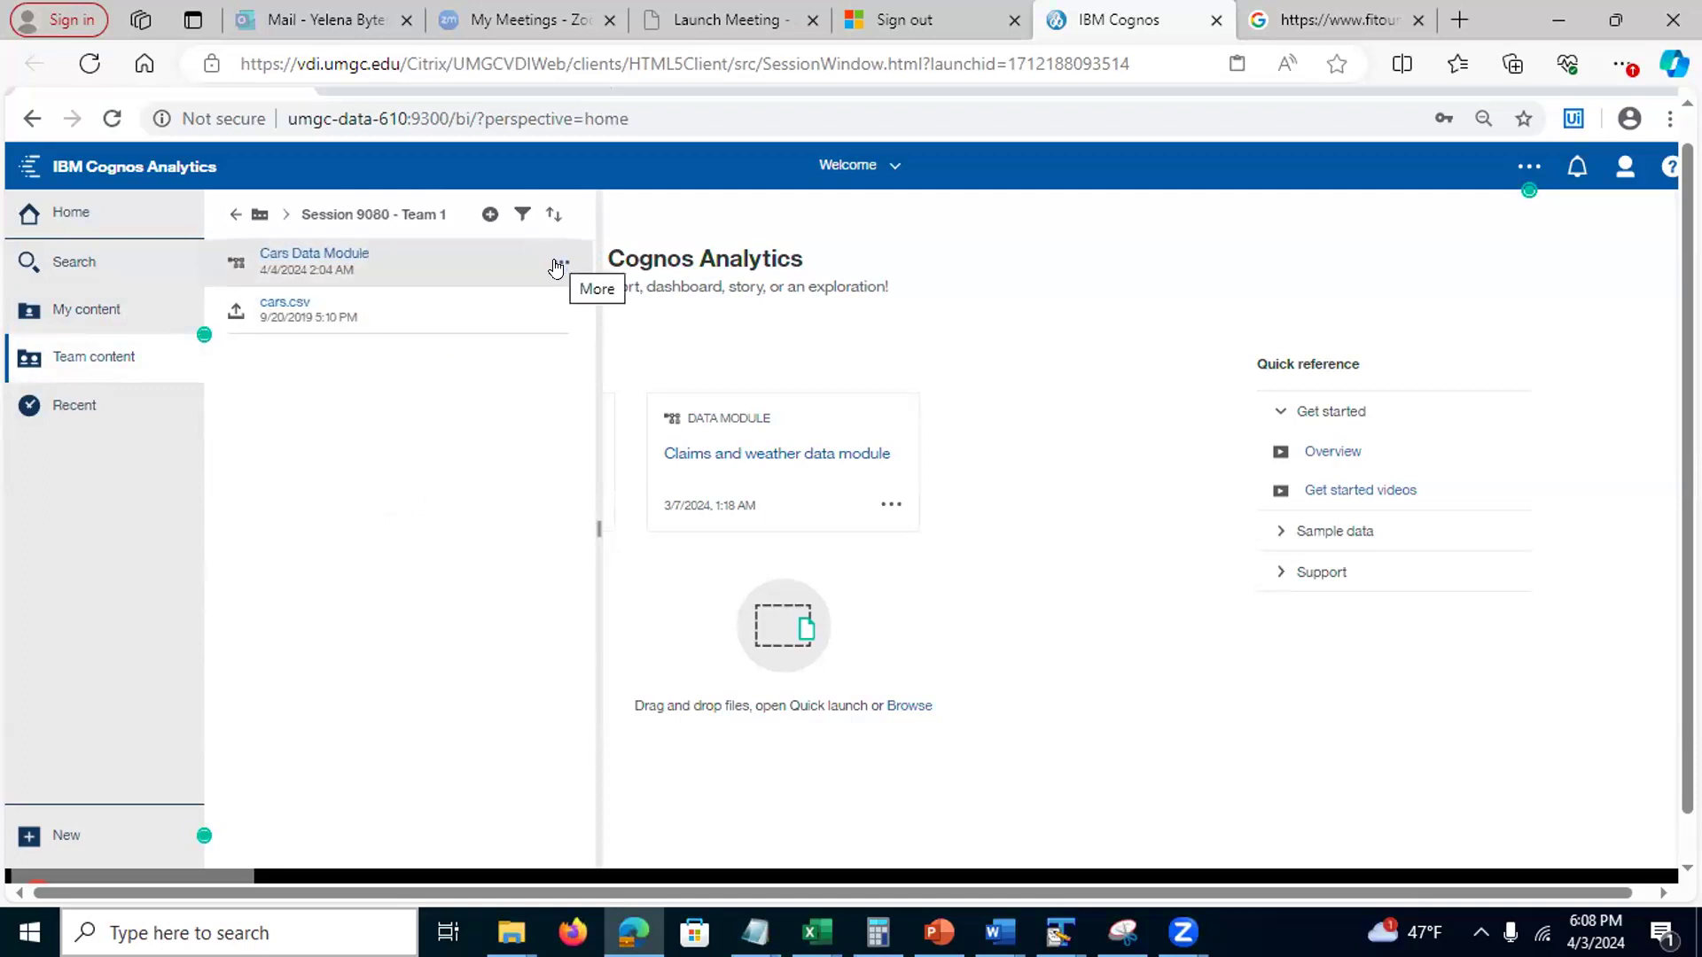
Create an exploration from Cars Data Module and add the City mpg distribution chart to cards
click(556, 265)
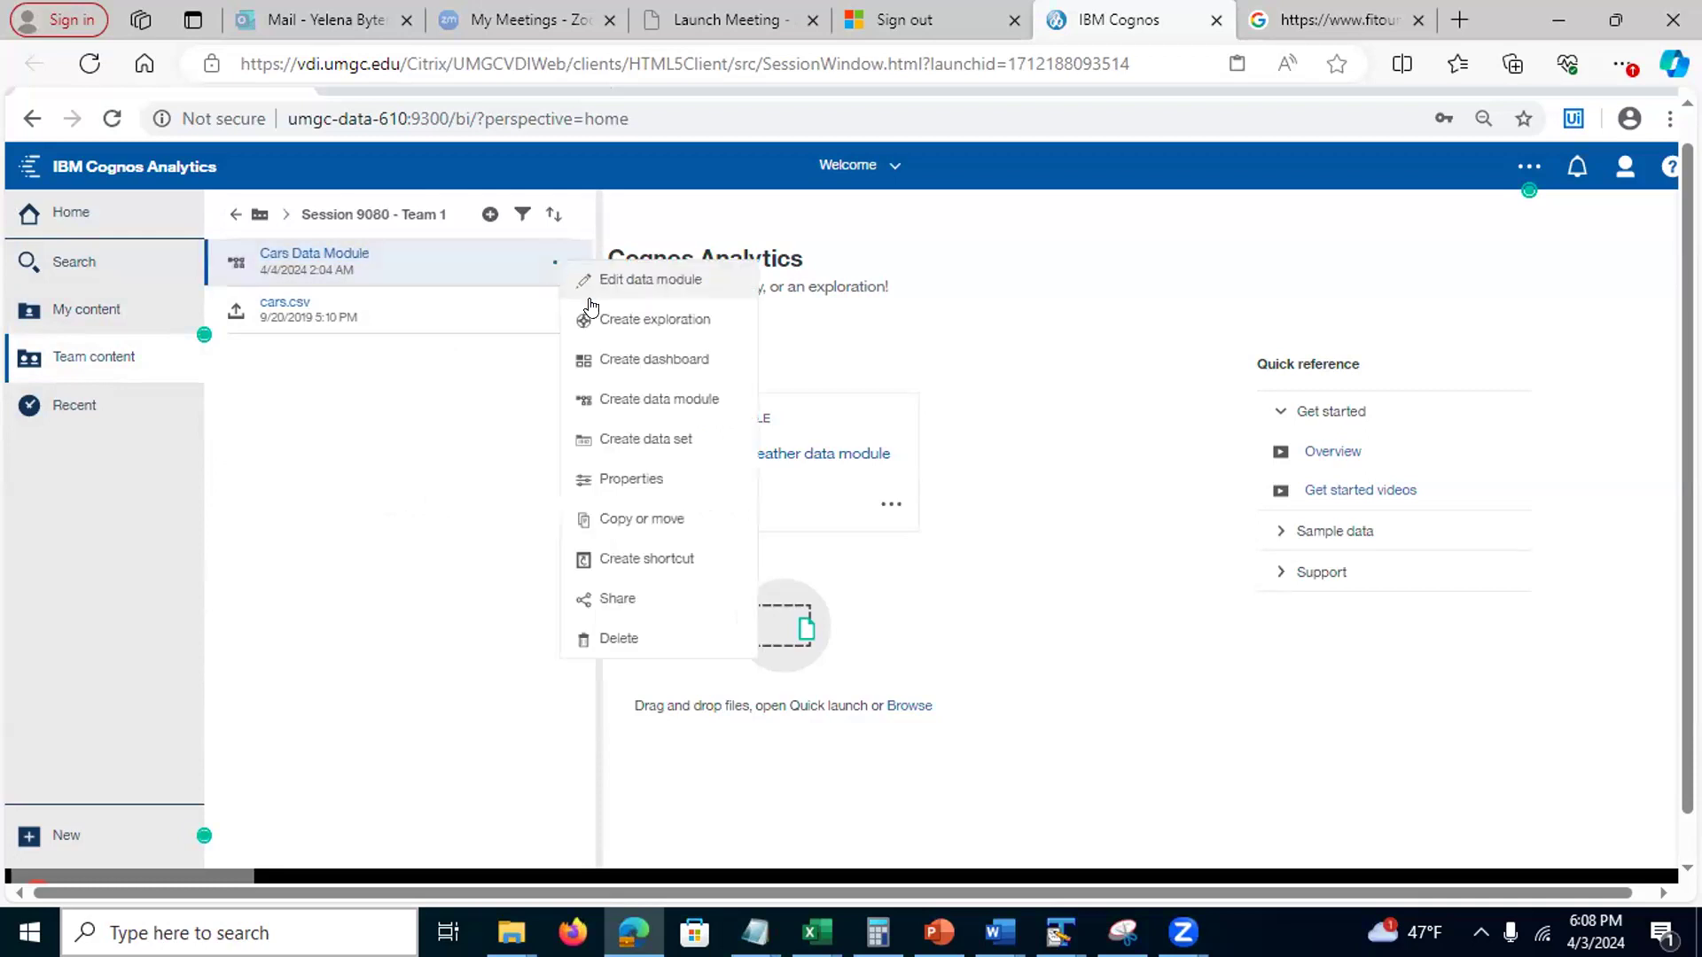
click(610, 326)
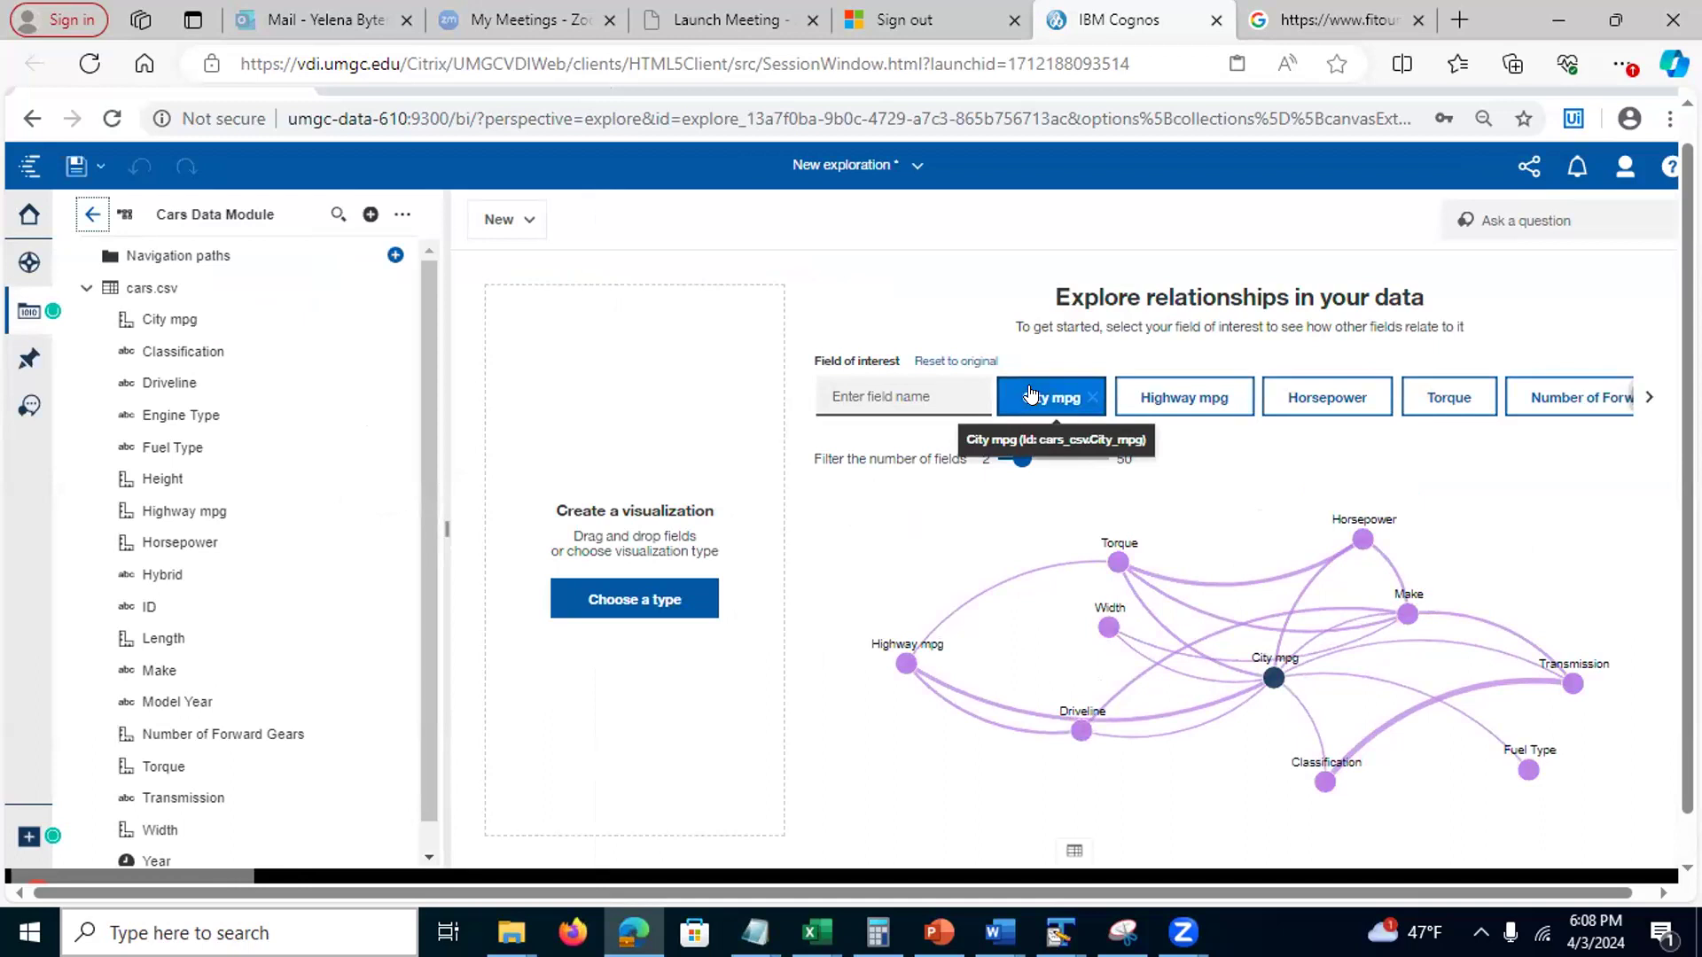
double_click(1268, 667)
double_click(1267, 666)
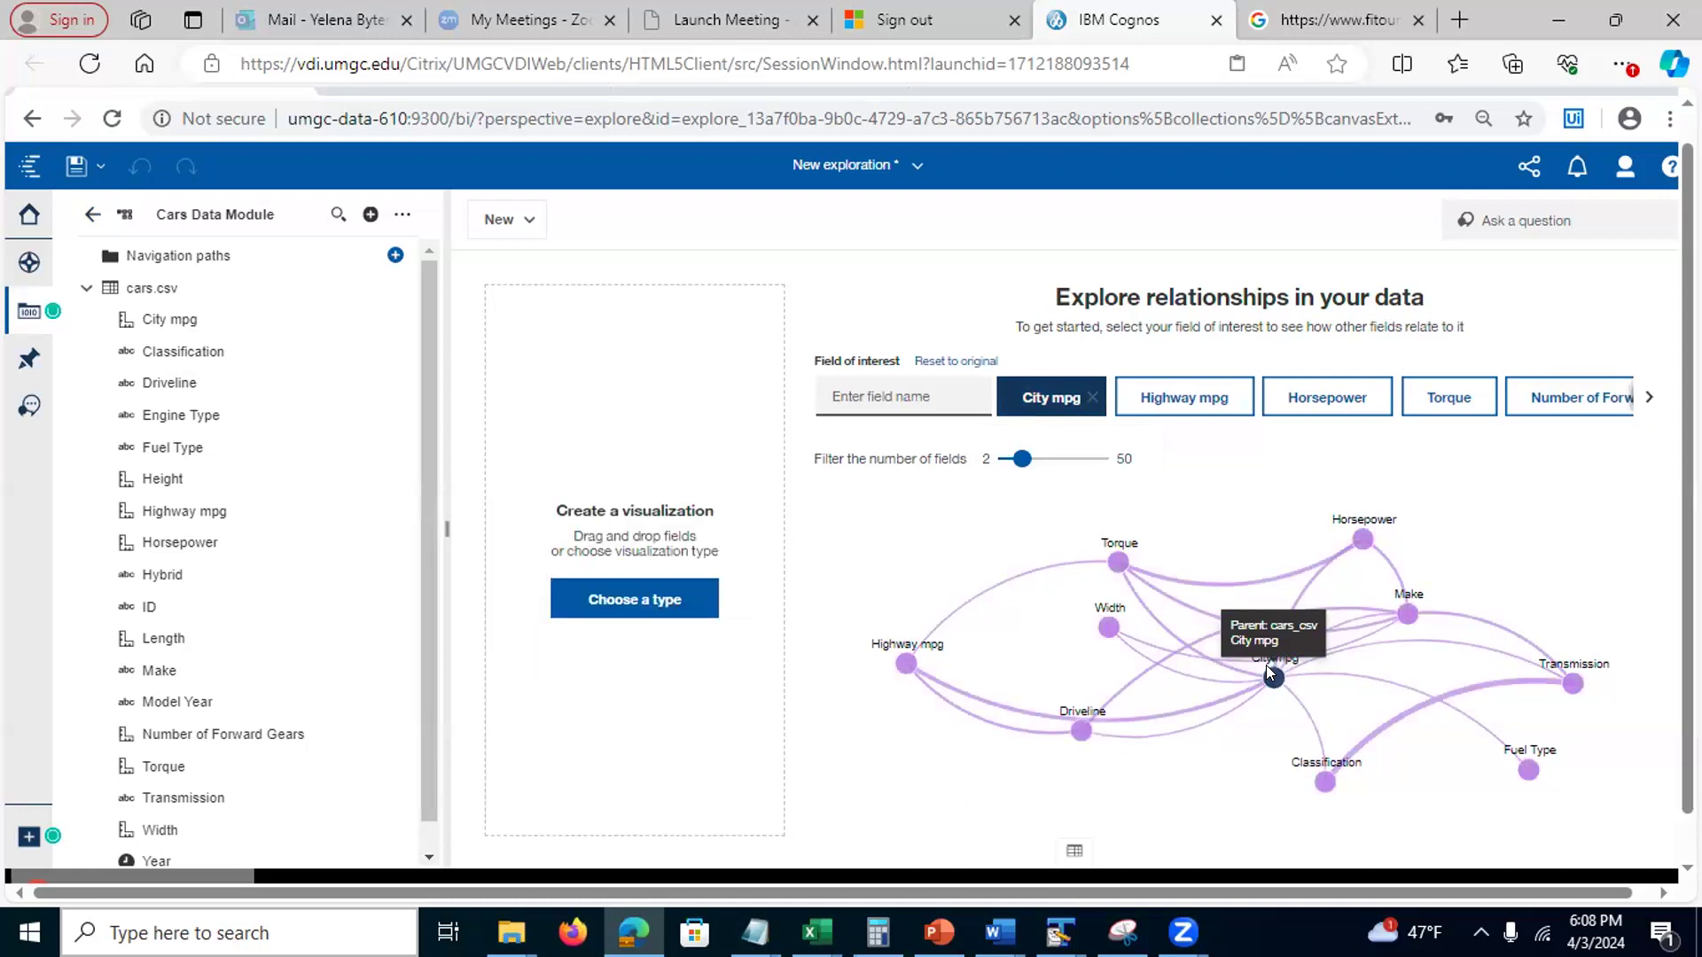
click(1266, 667)
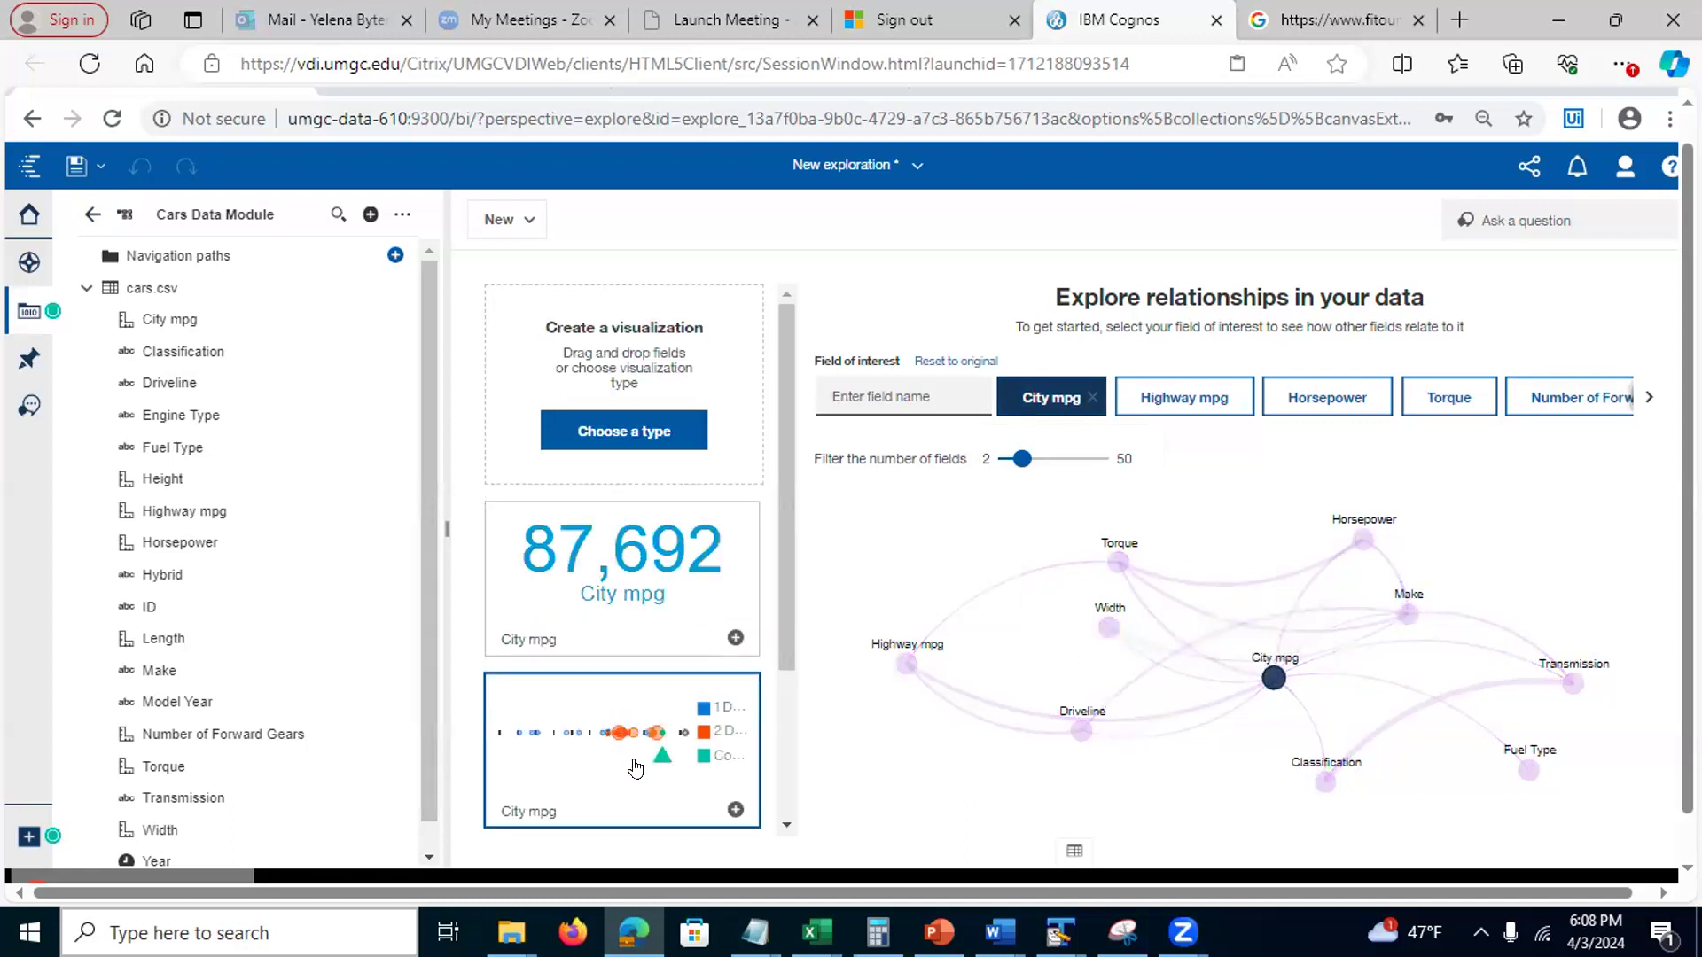
click(733, 809)
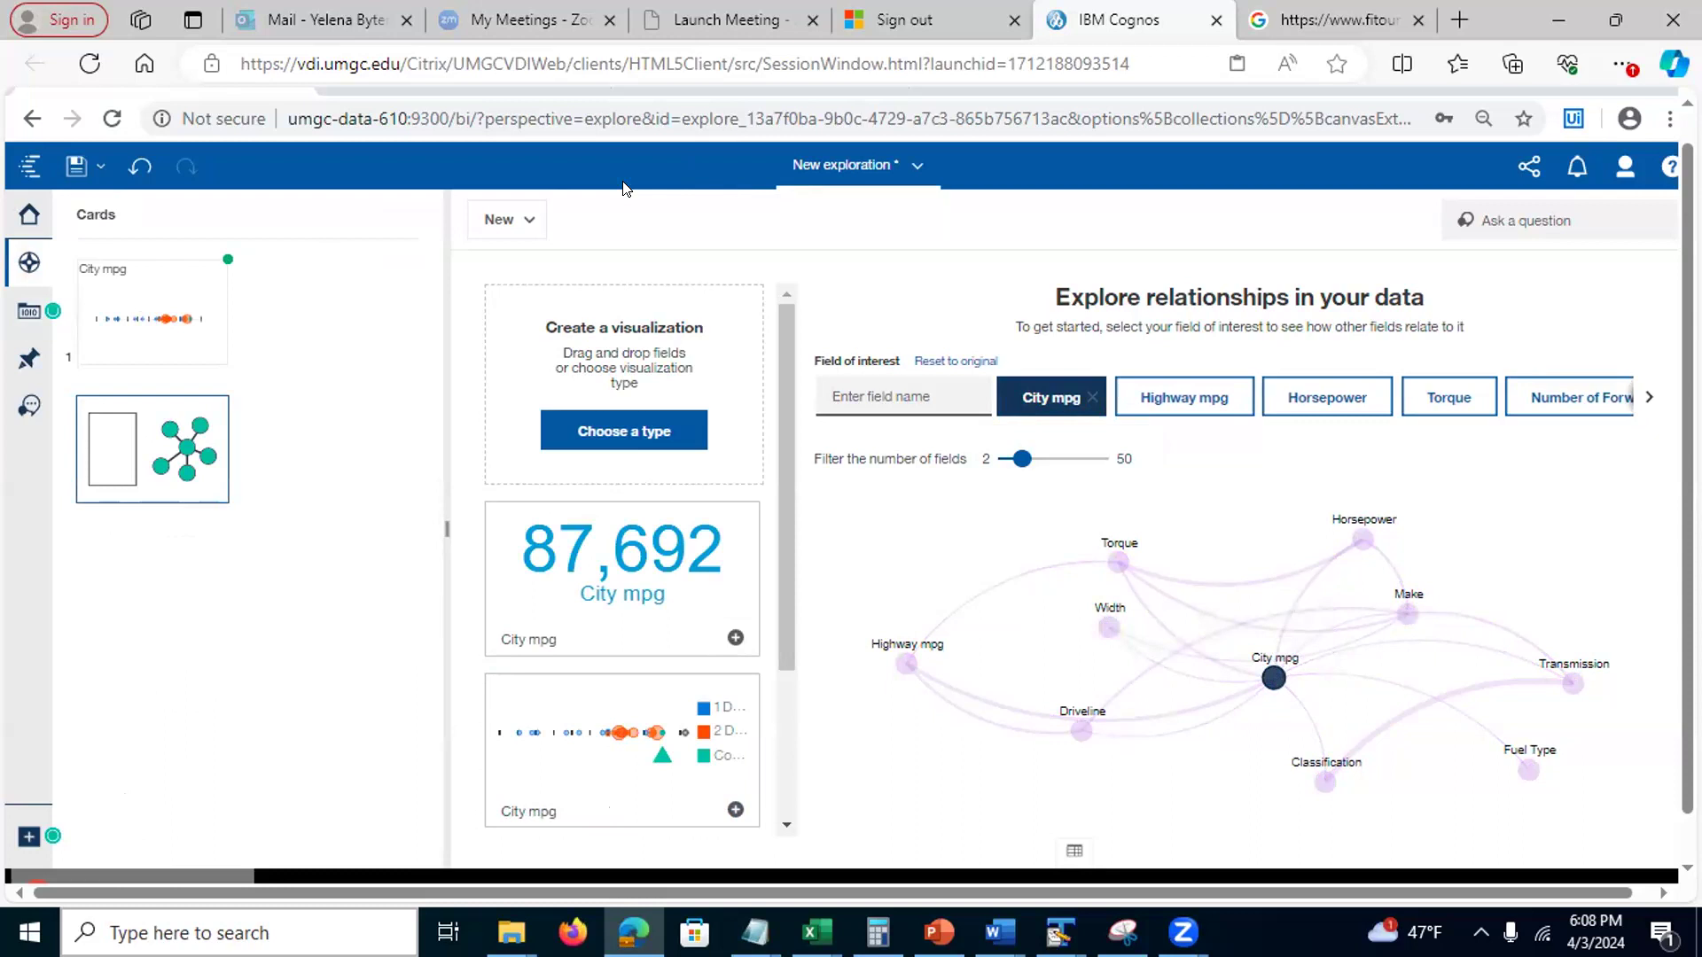
Save the exploration as 'Cars Exploration' in Assignment 5 - Group work > Spring 2024 > Session 9080 - Team 1
click(99, 169)
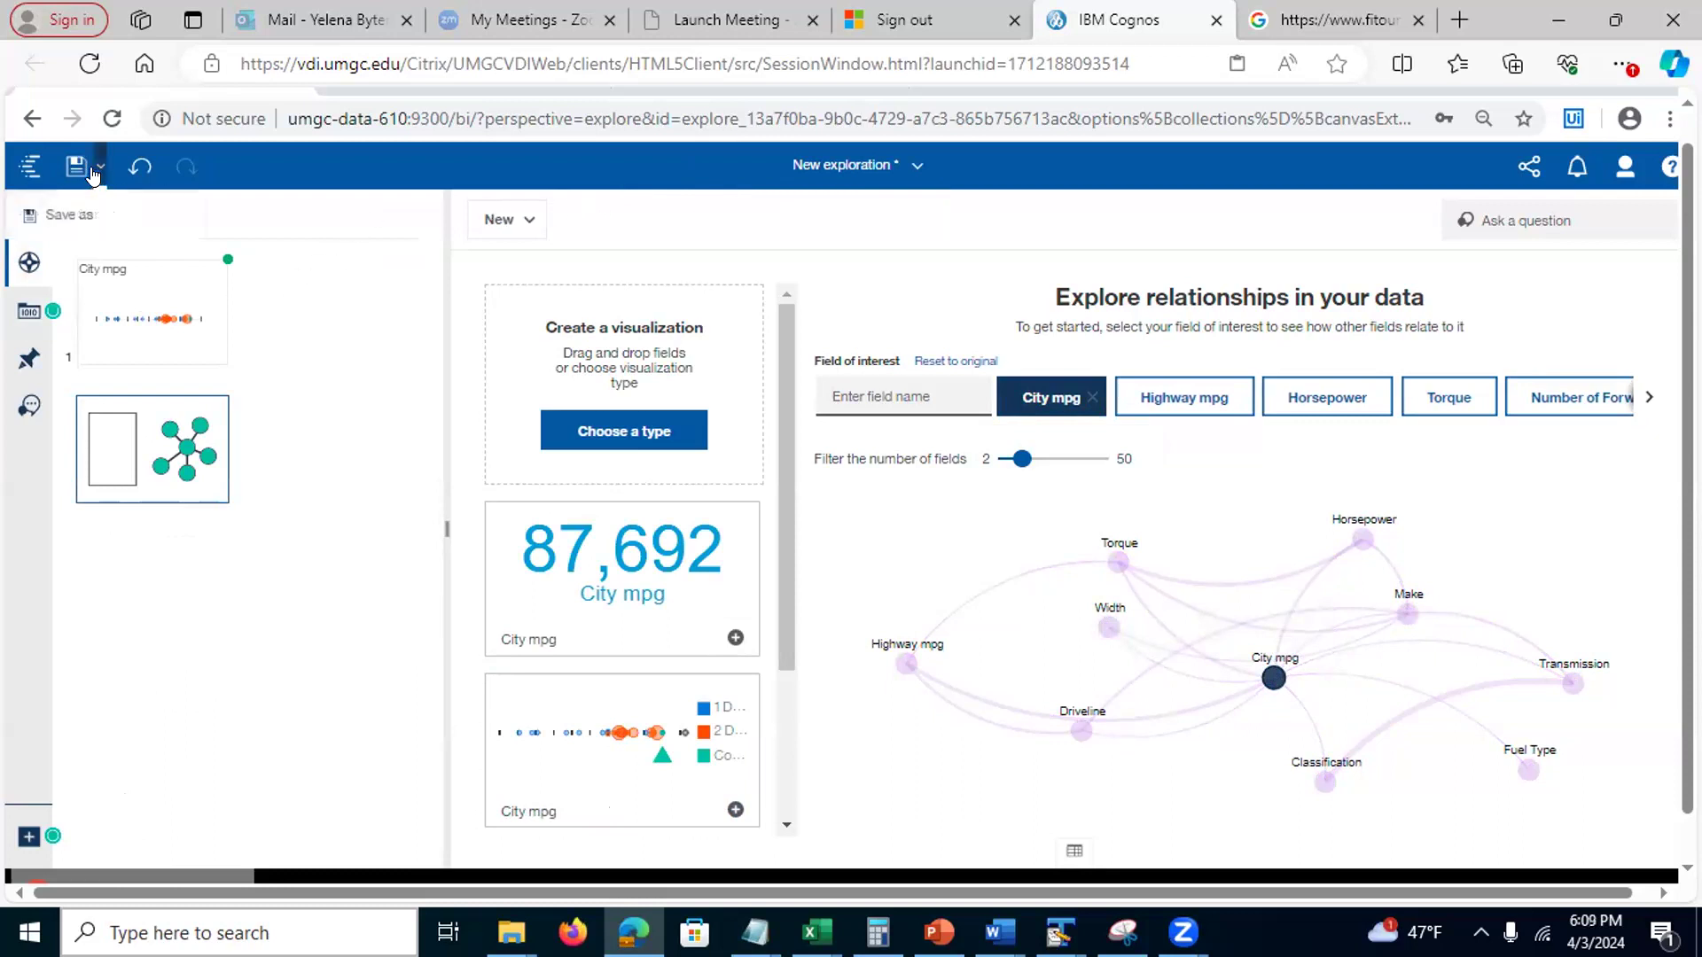
click(39, 214)
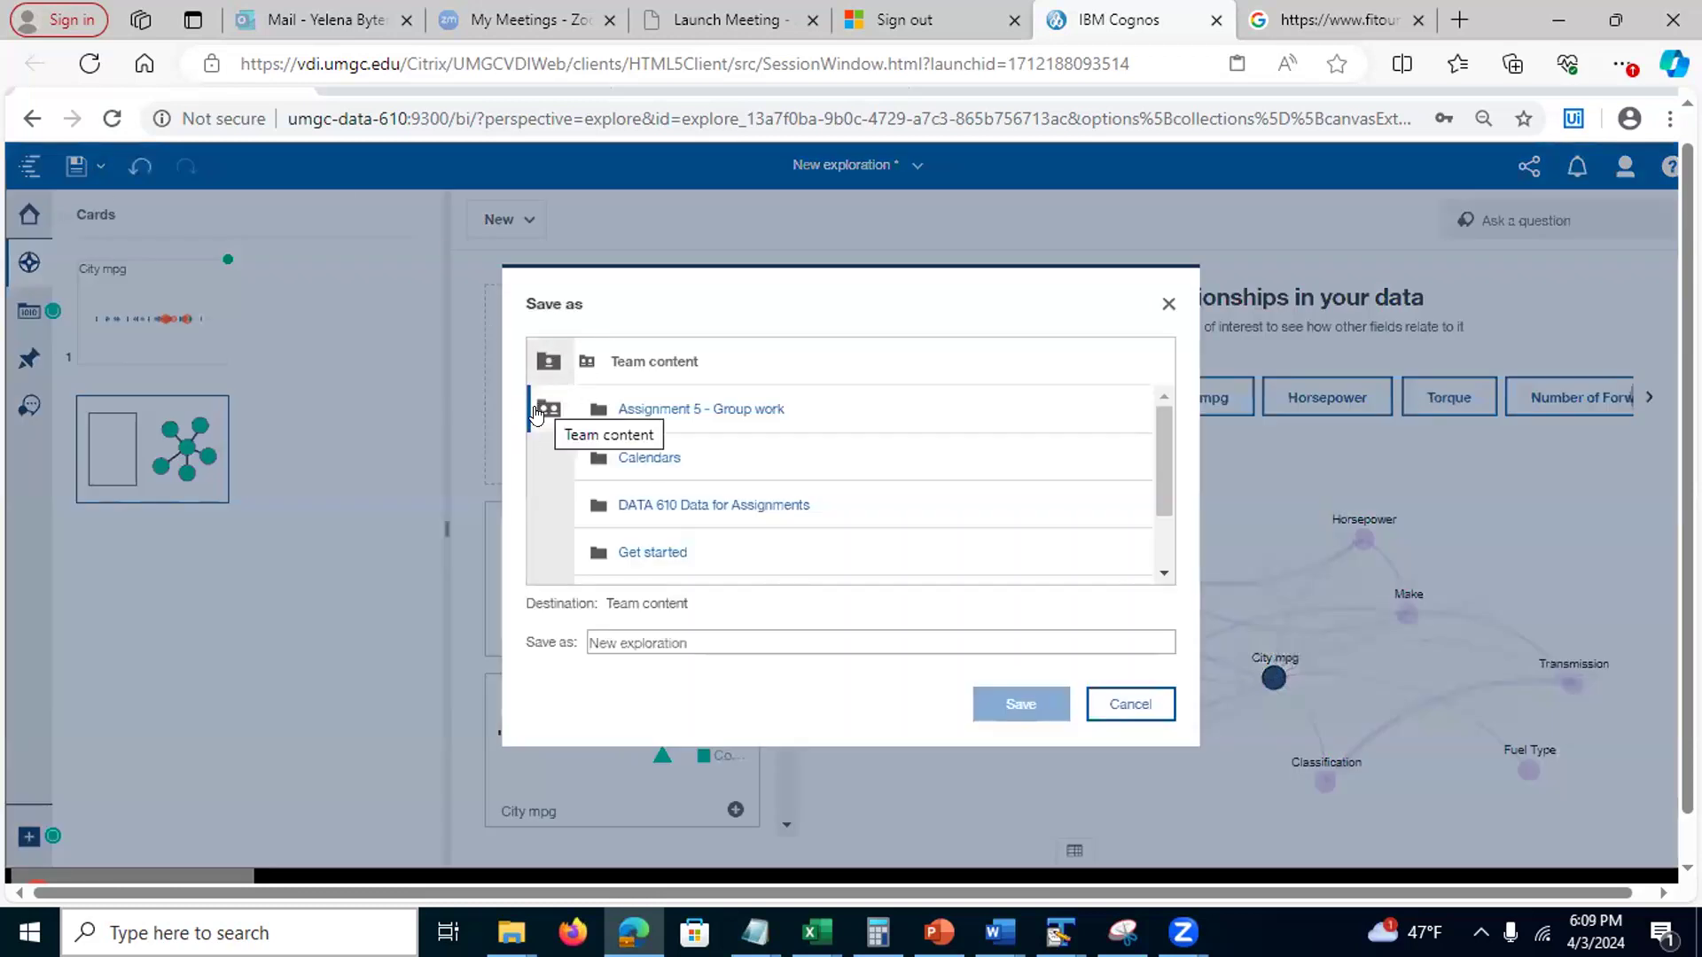
click(654, 410)
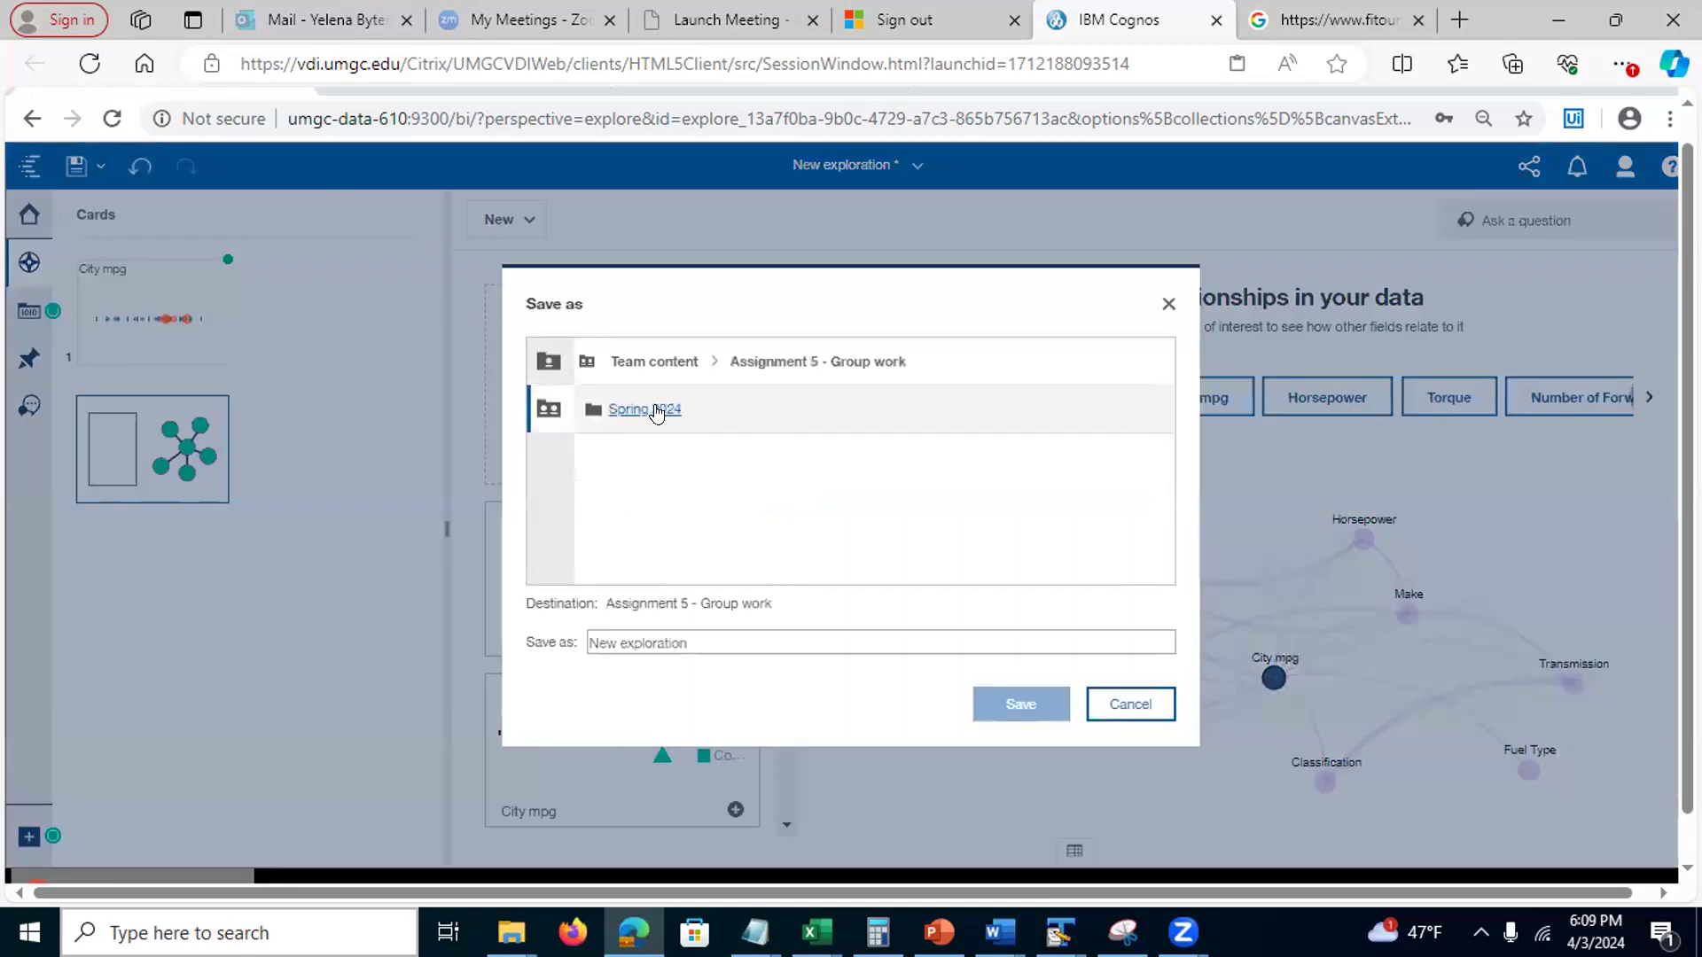
click(627, 408)
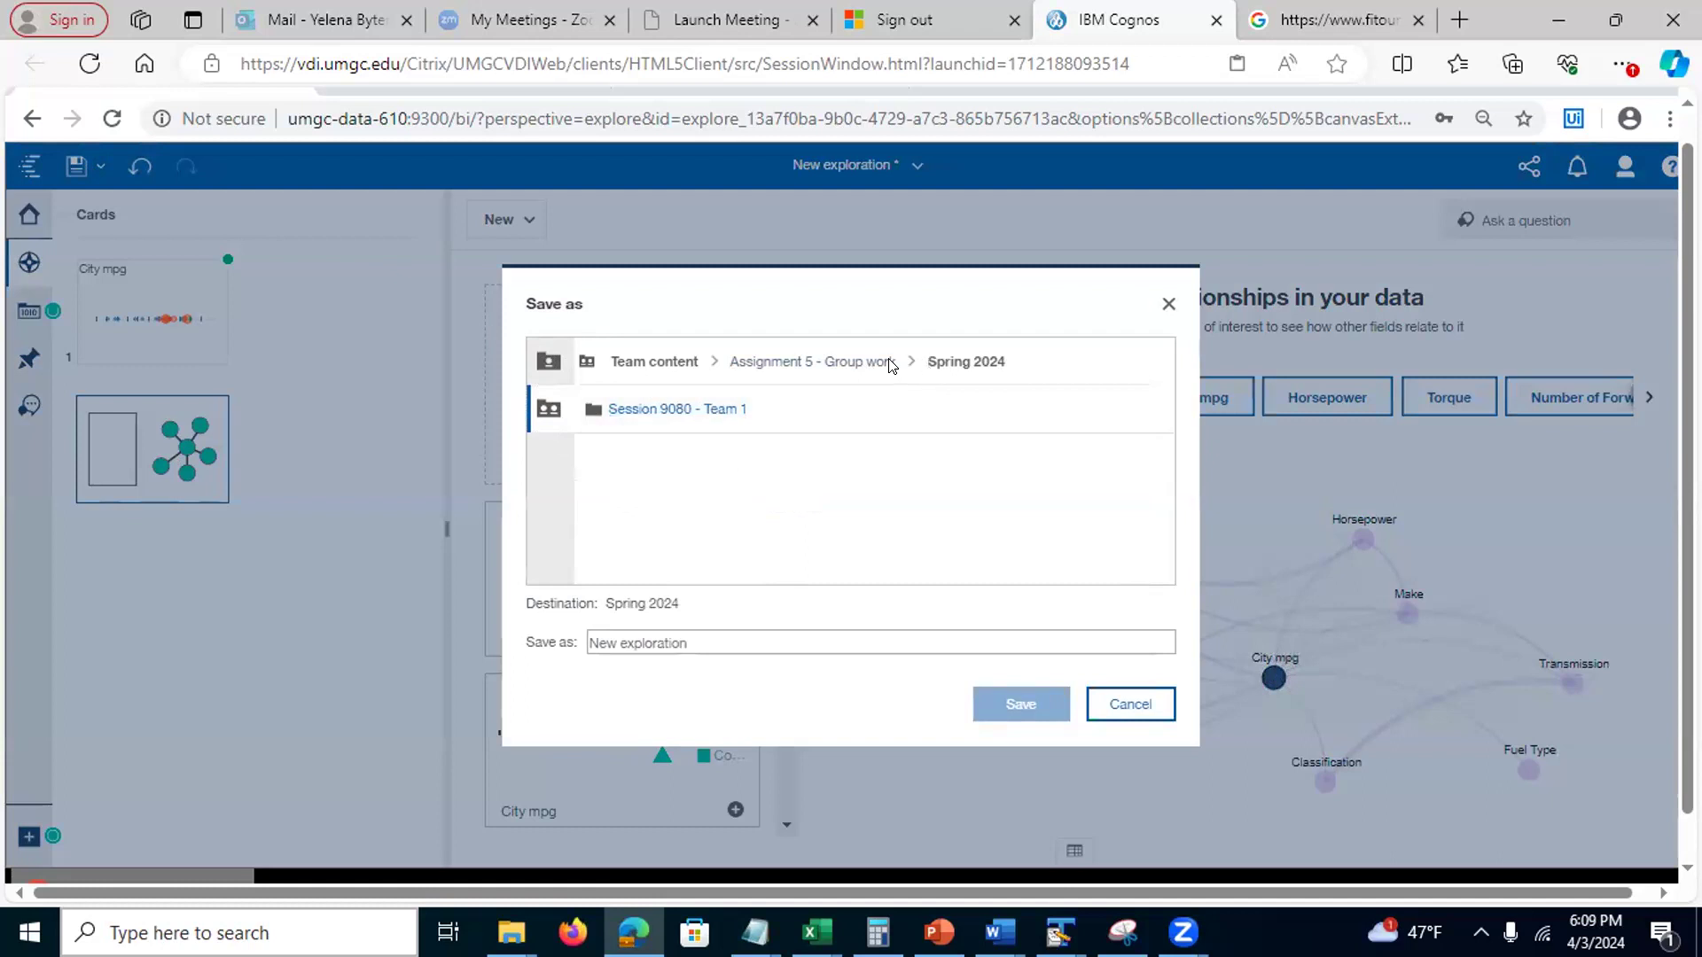
click(651, 409)
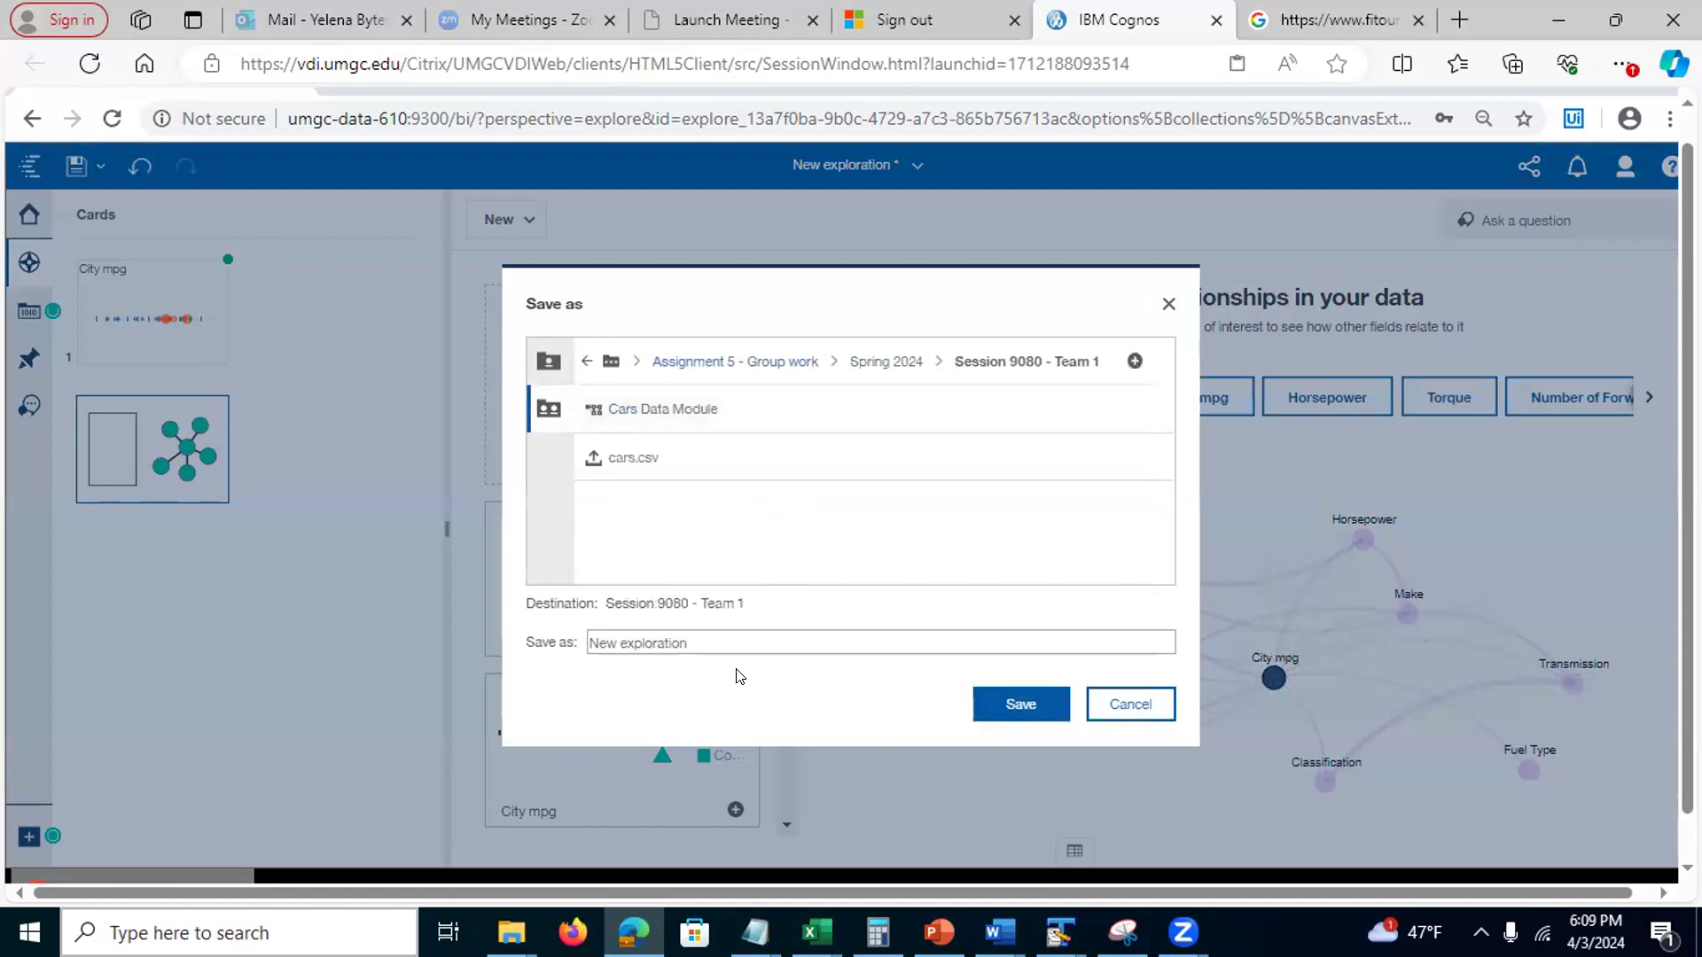
drag(692, 628, 537, 629)
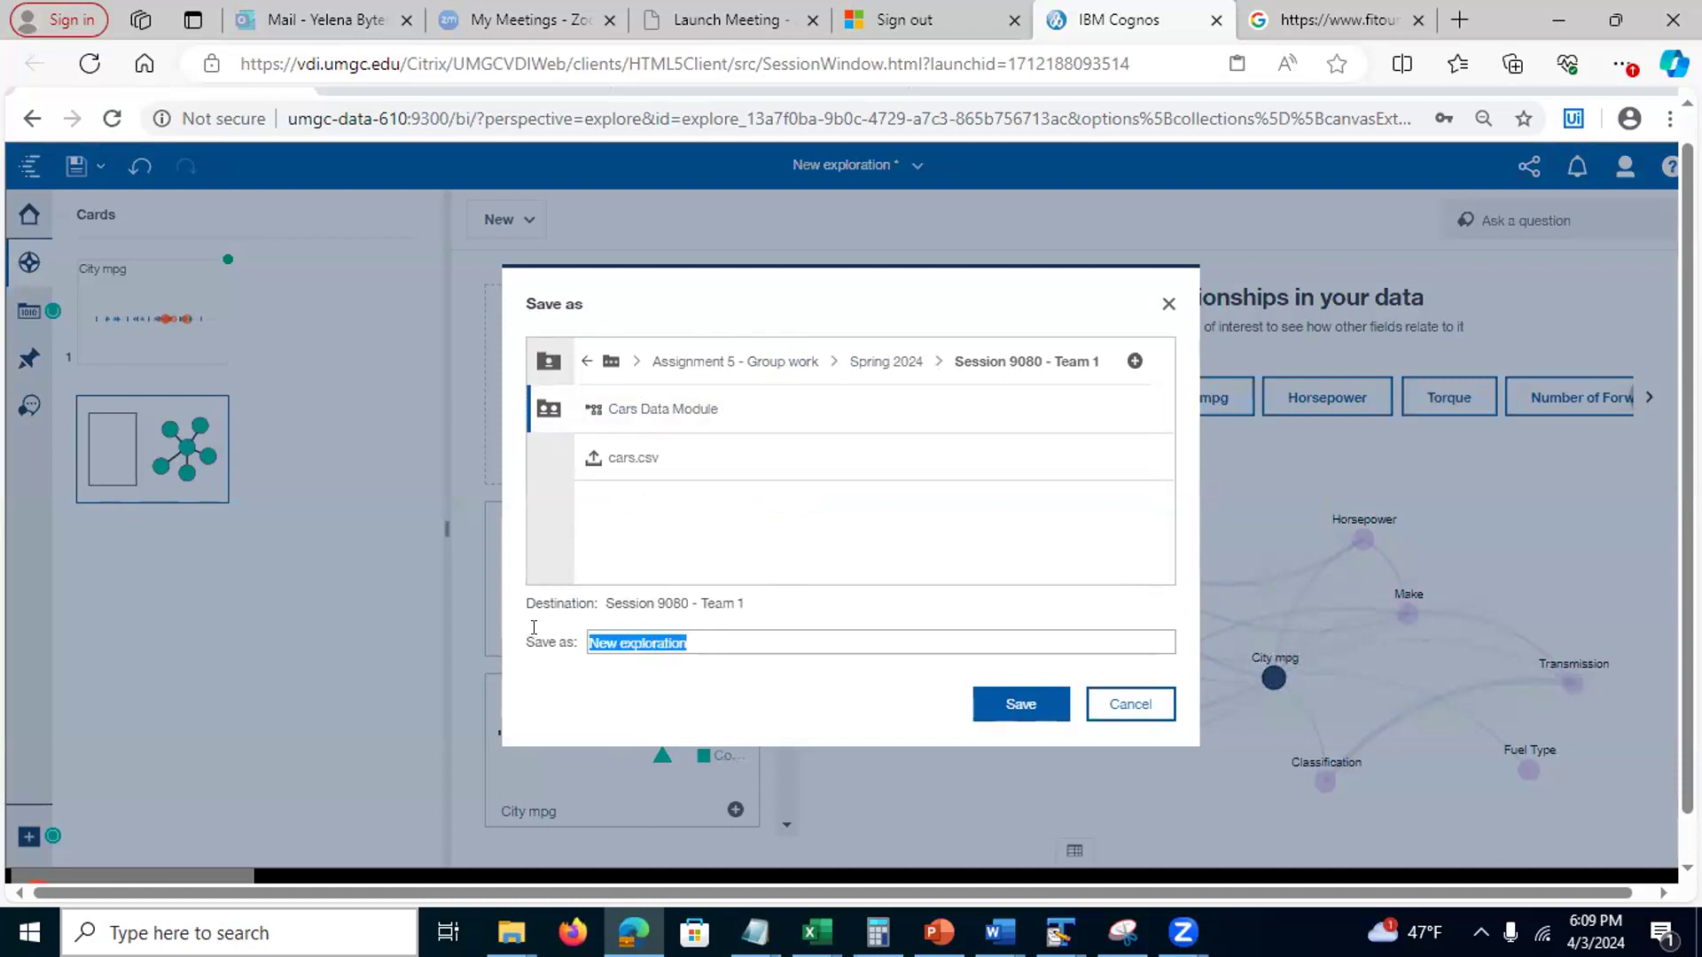
text(Cars)
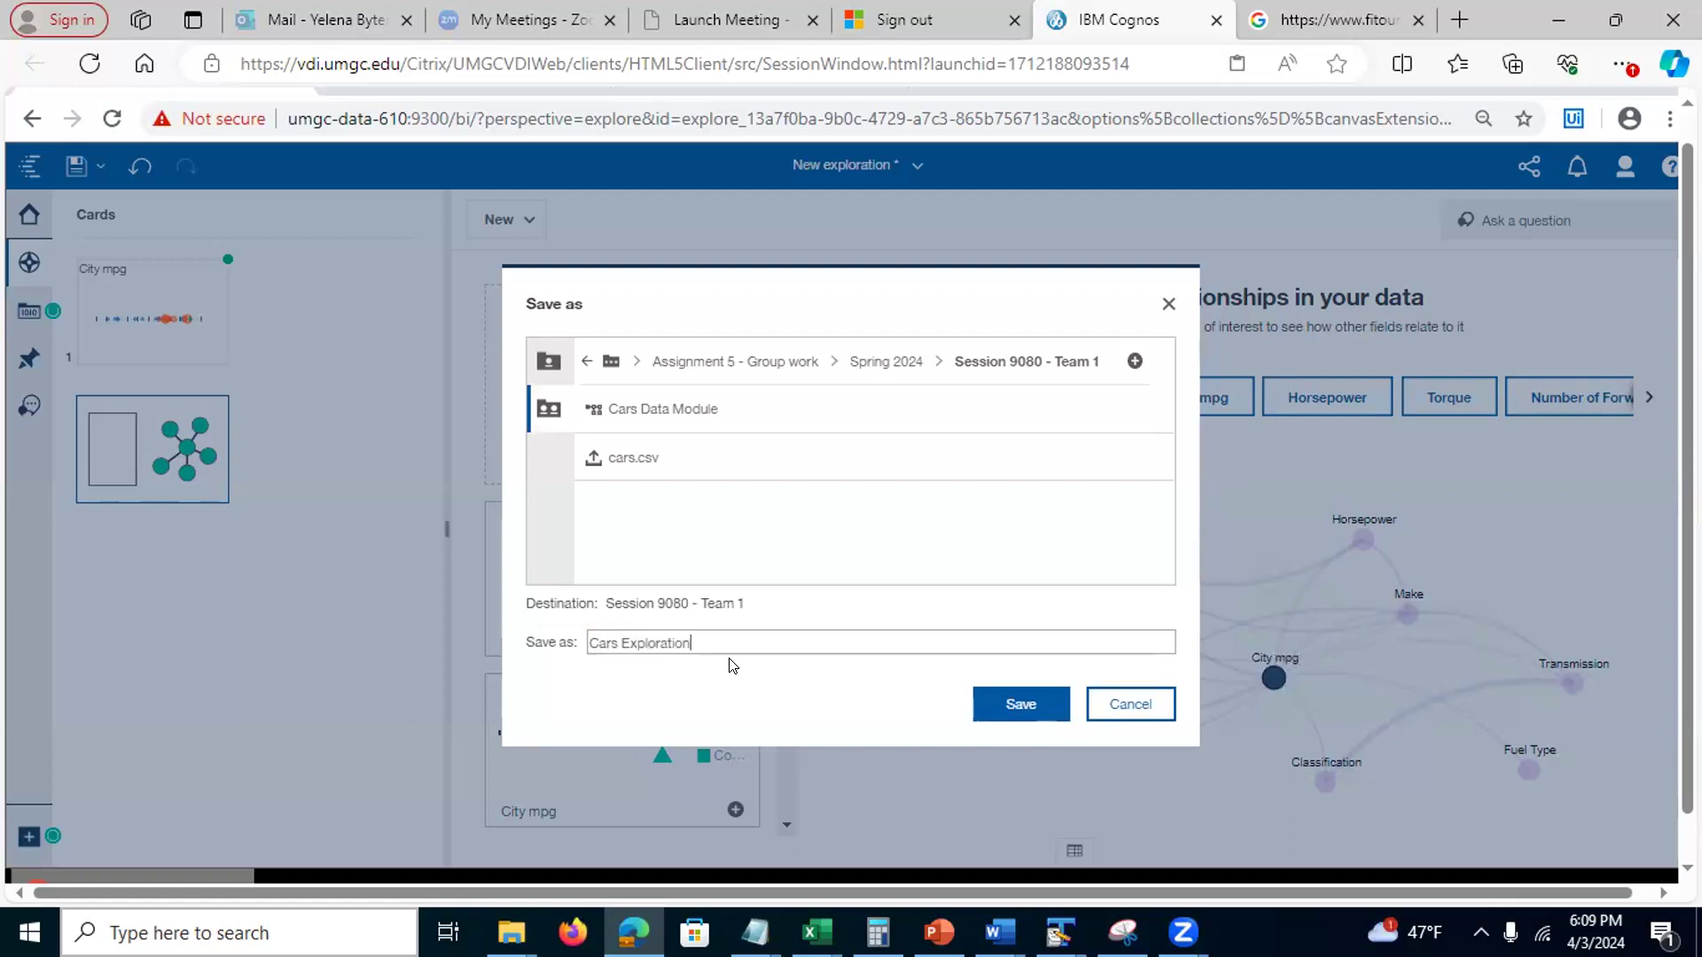
click(1019, 700)
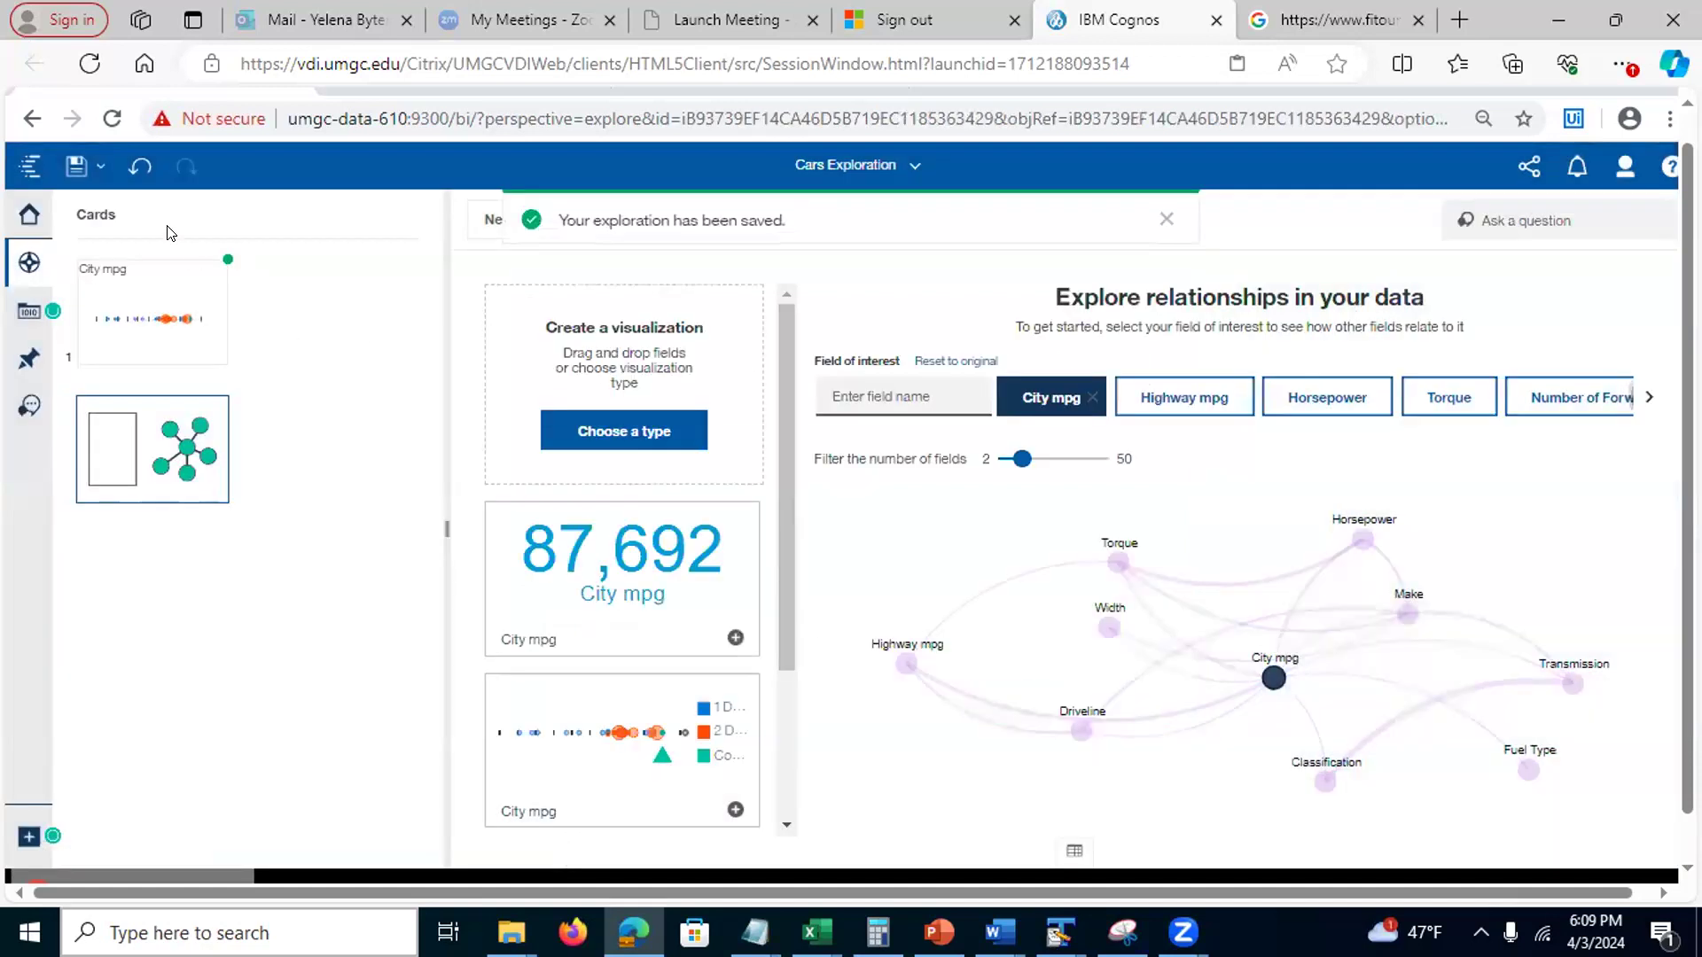
Close Cars Exploration from the open-items list in the title dropdown
click(911, 171)
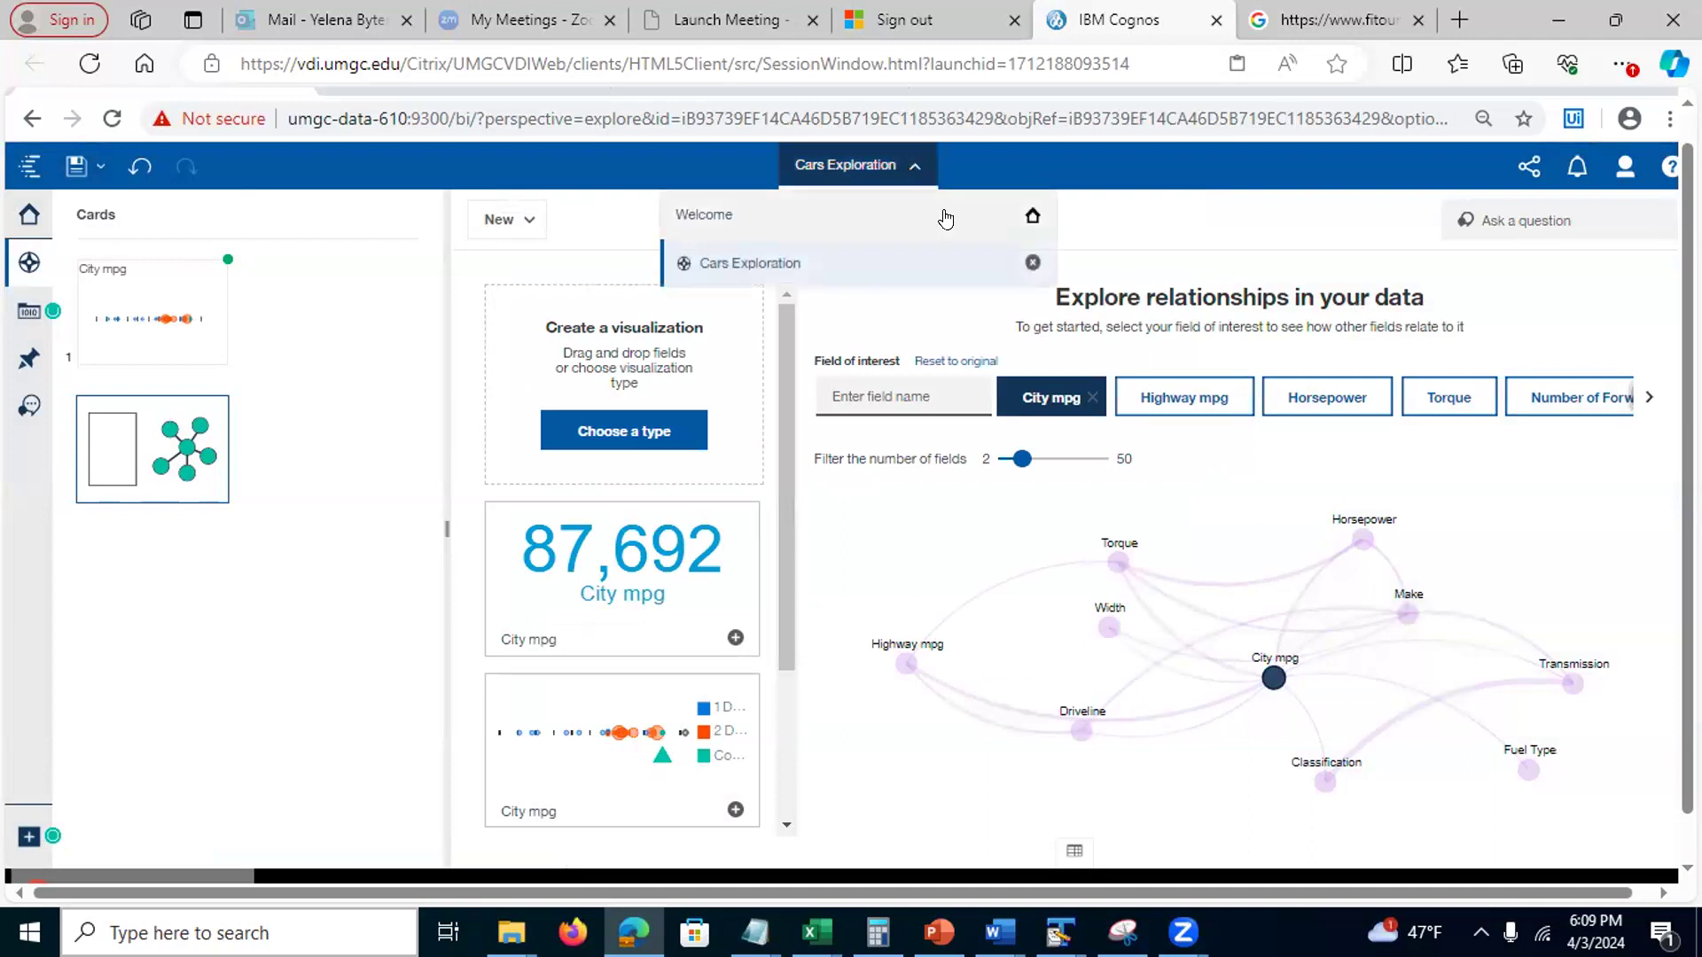
click(1029, 262)
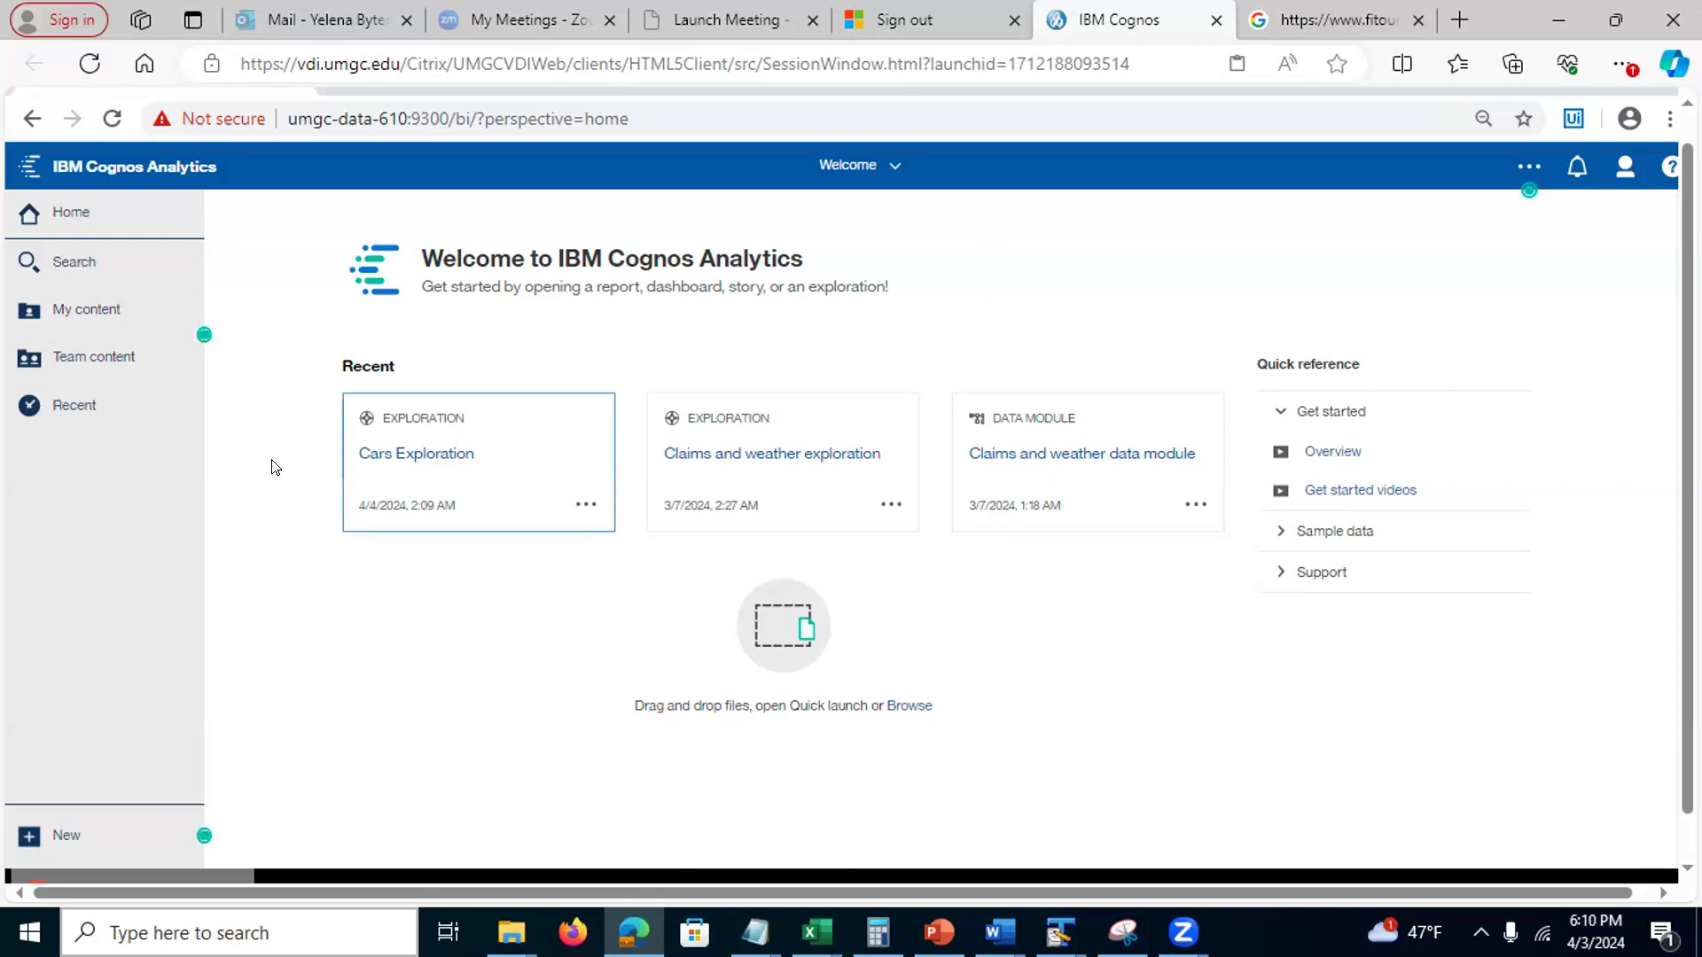
Check the saved items in Session 9080 - Team 1, then return to Assignment 5 - Group work
click(85, 359)
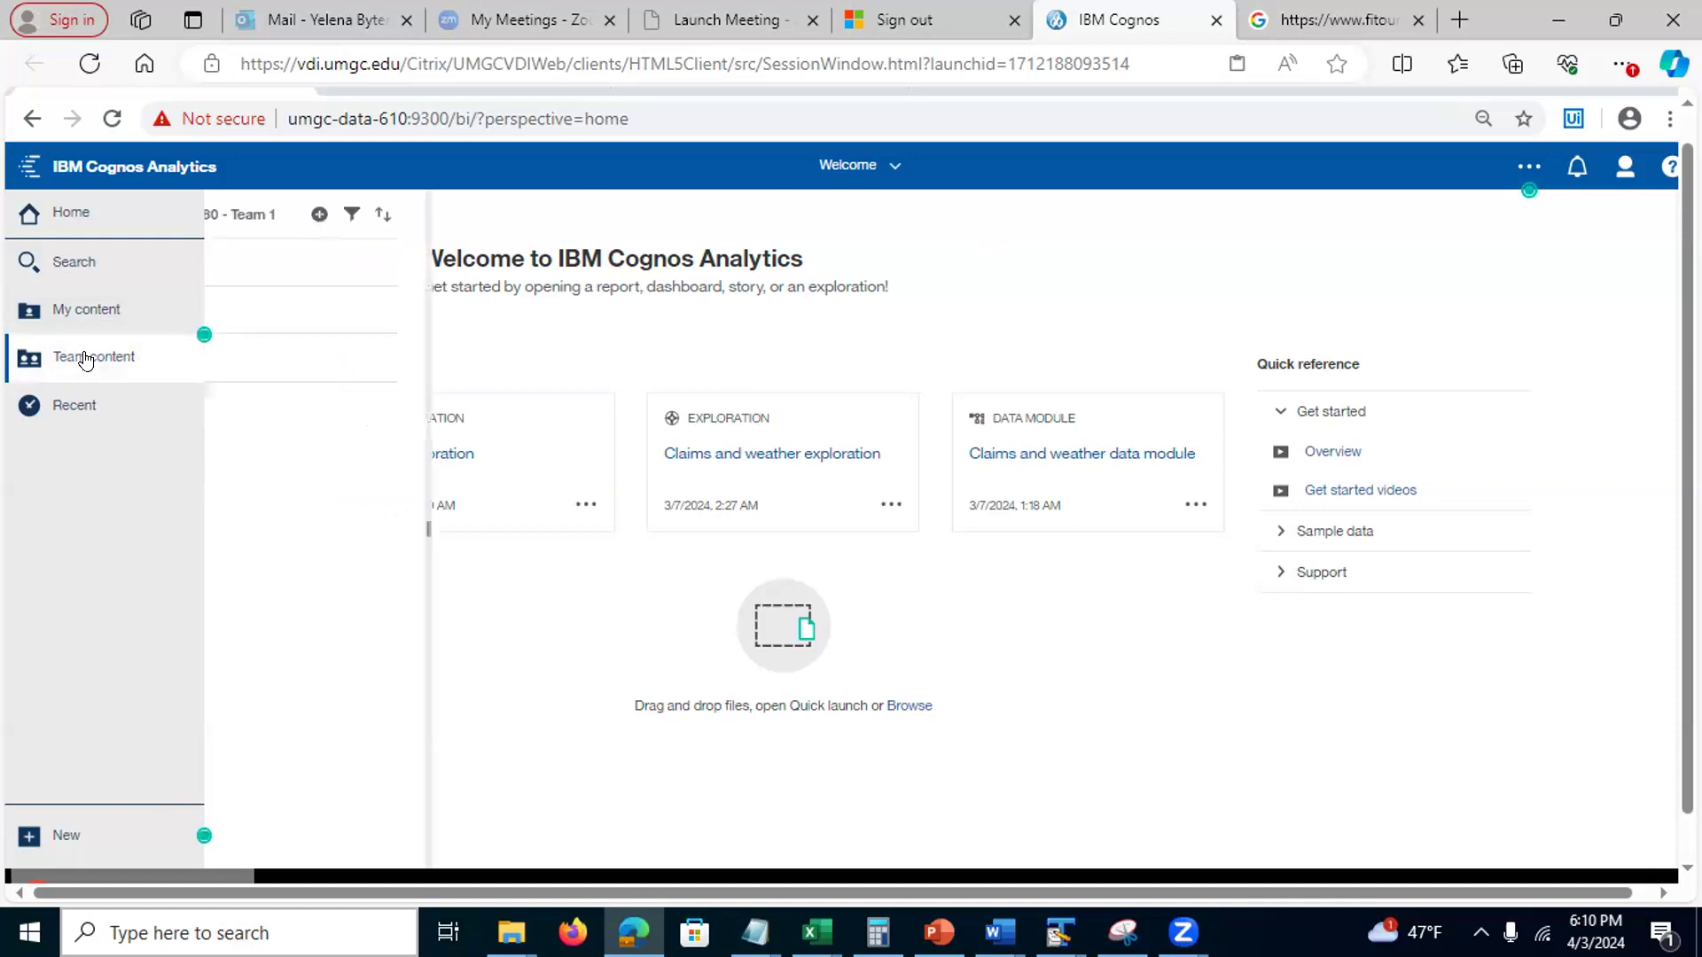
click(228, 213)
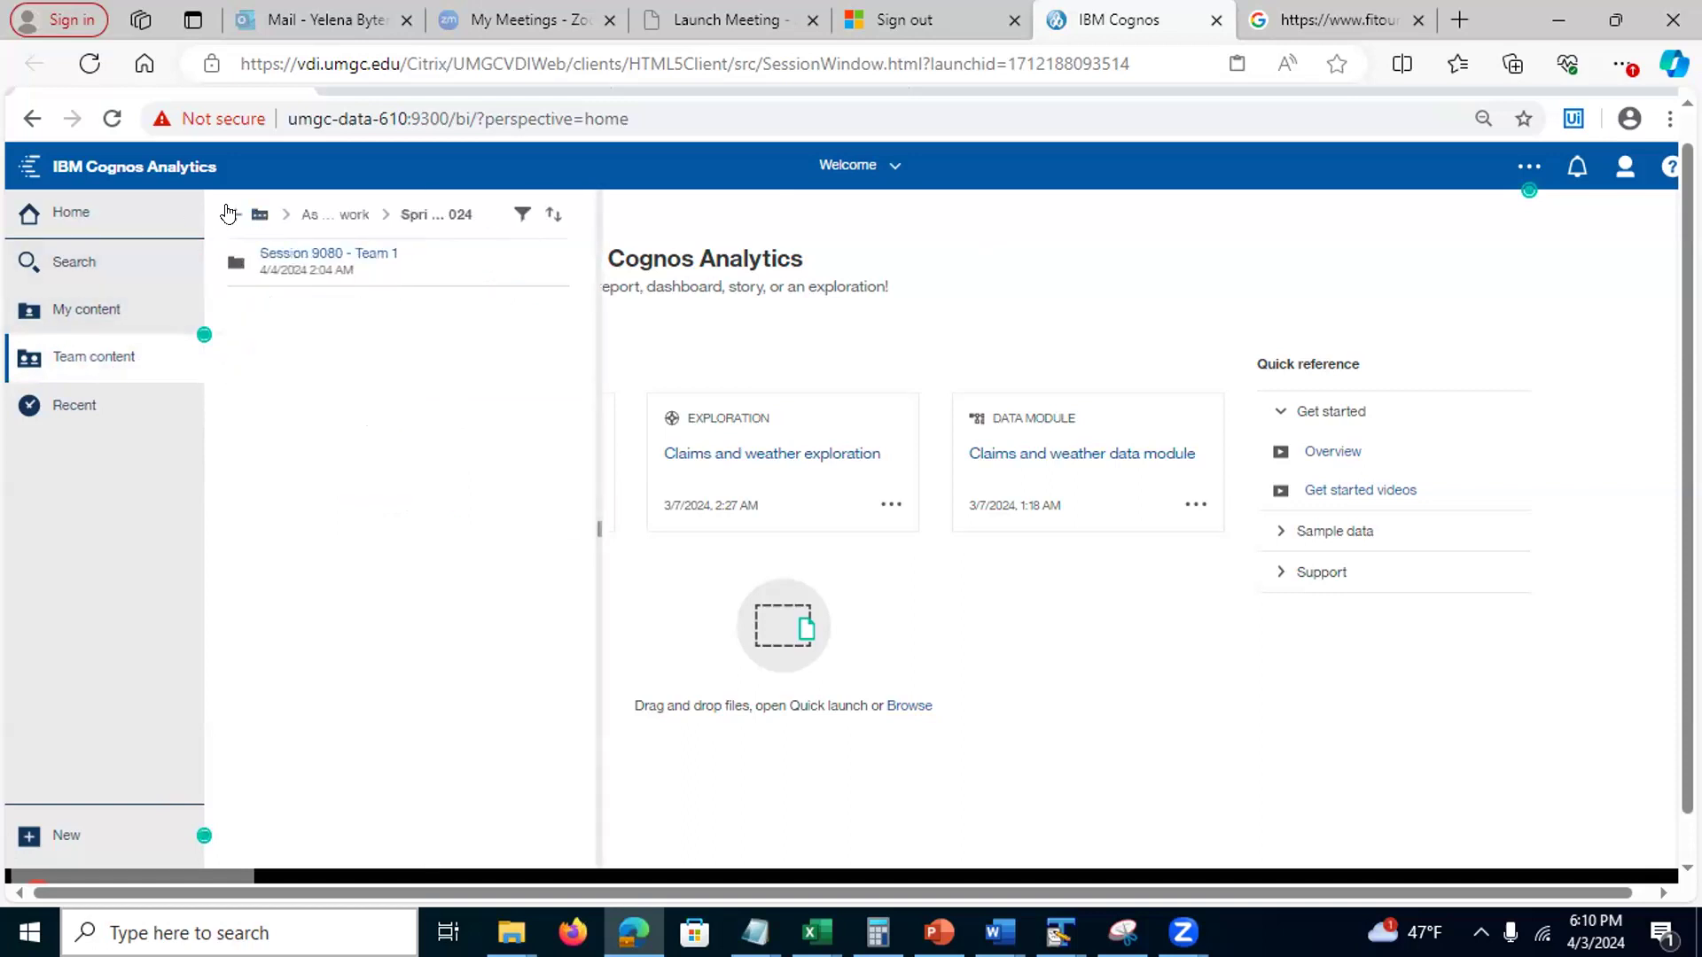
click(228, 213)
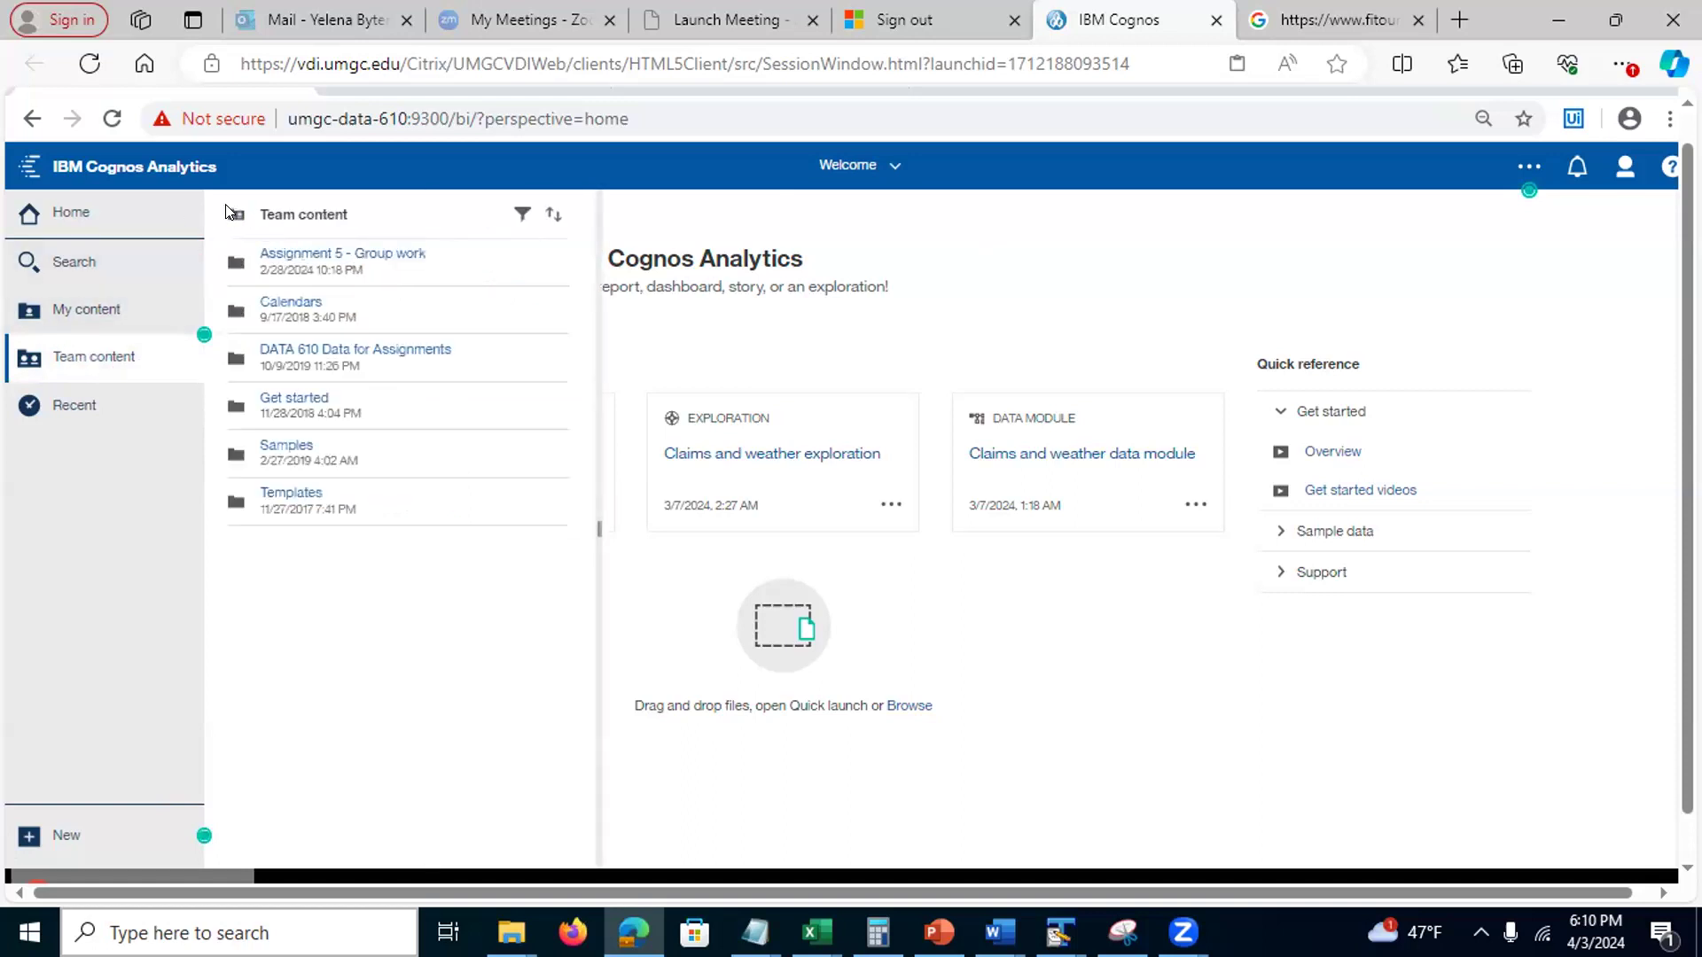
click(305, 254)
click(305, 254)
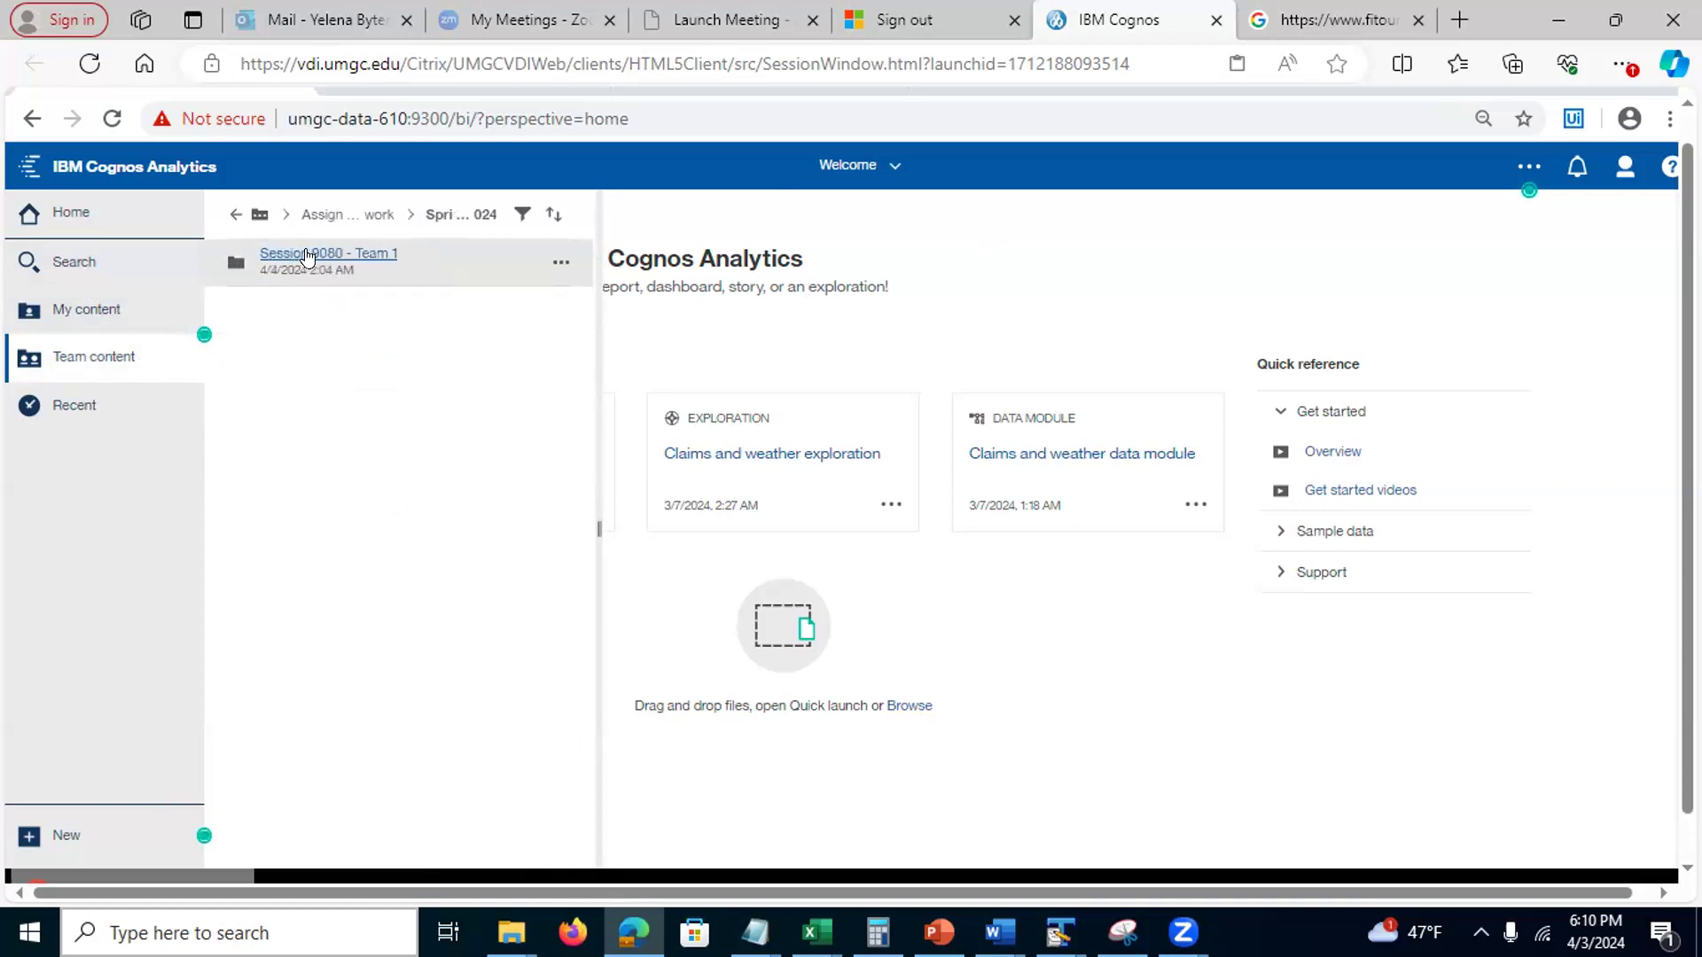
click(308, 257)
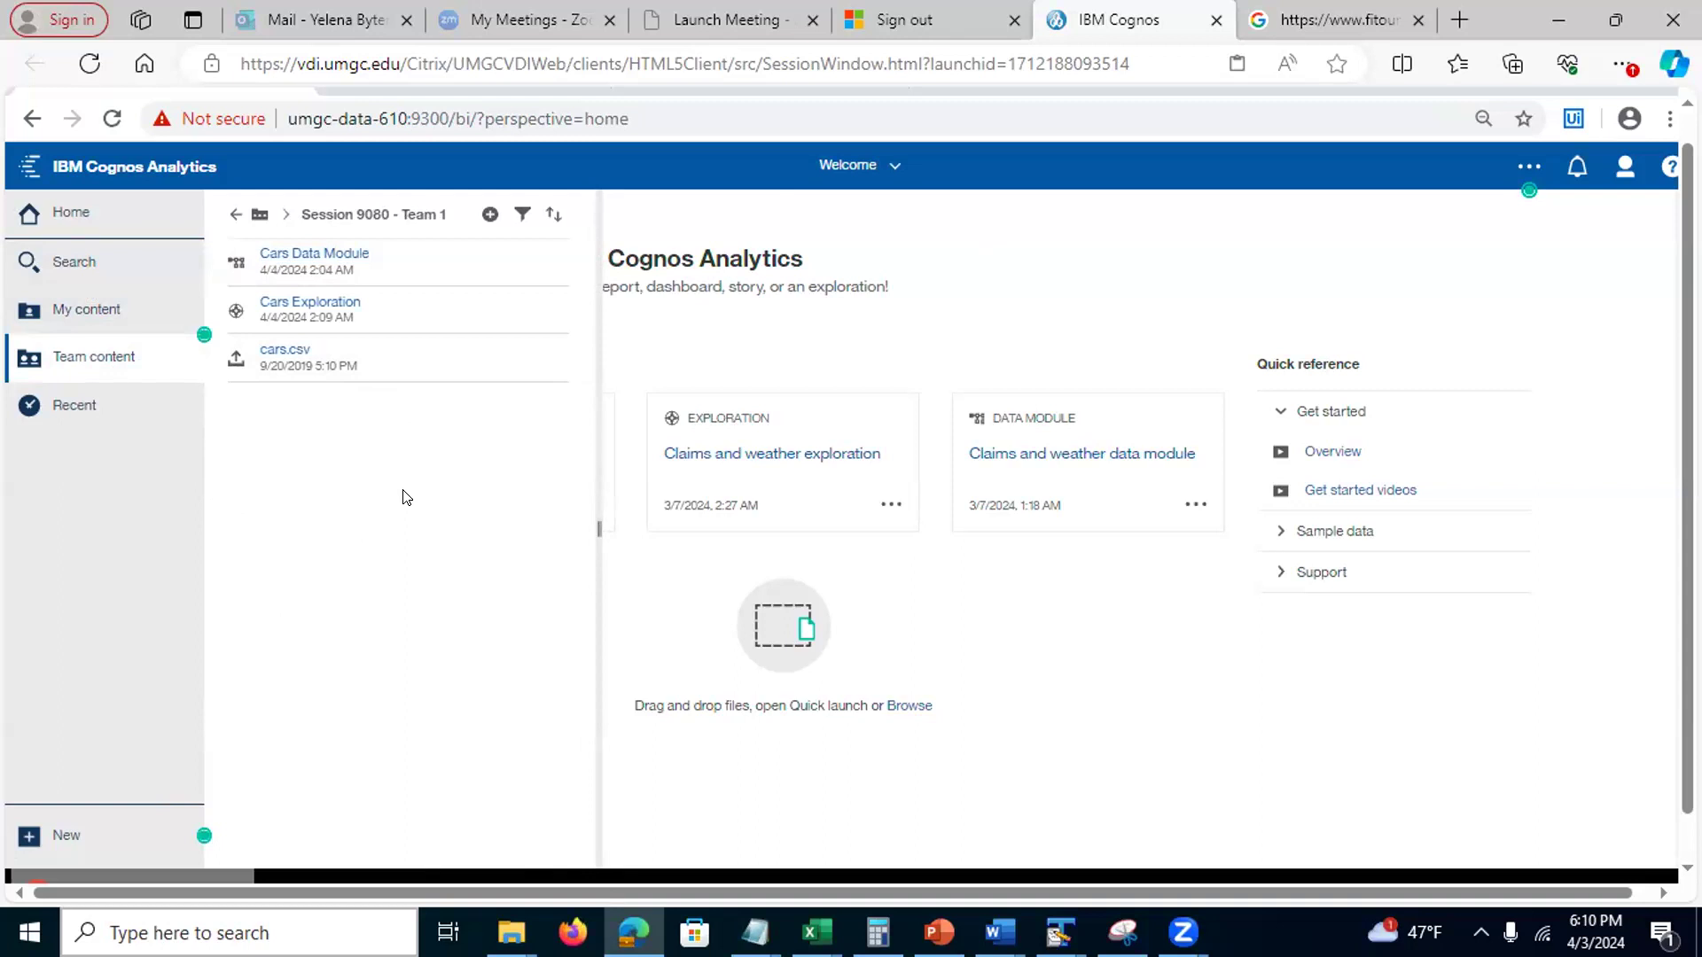
click(232, 214)
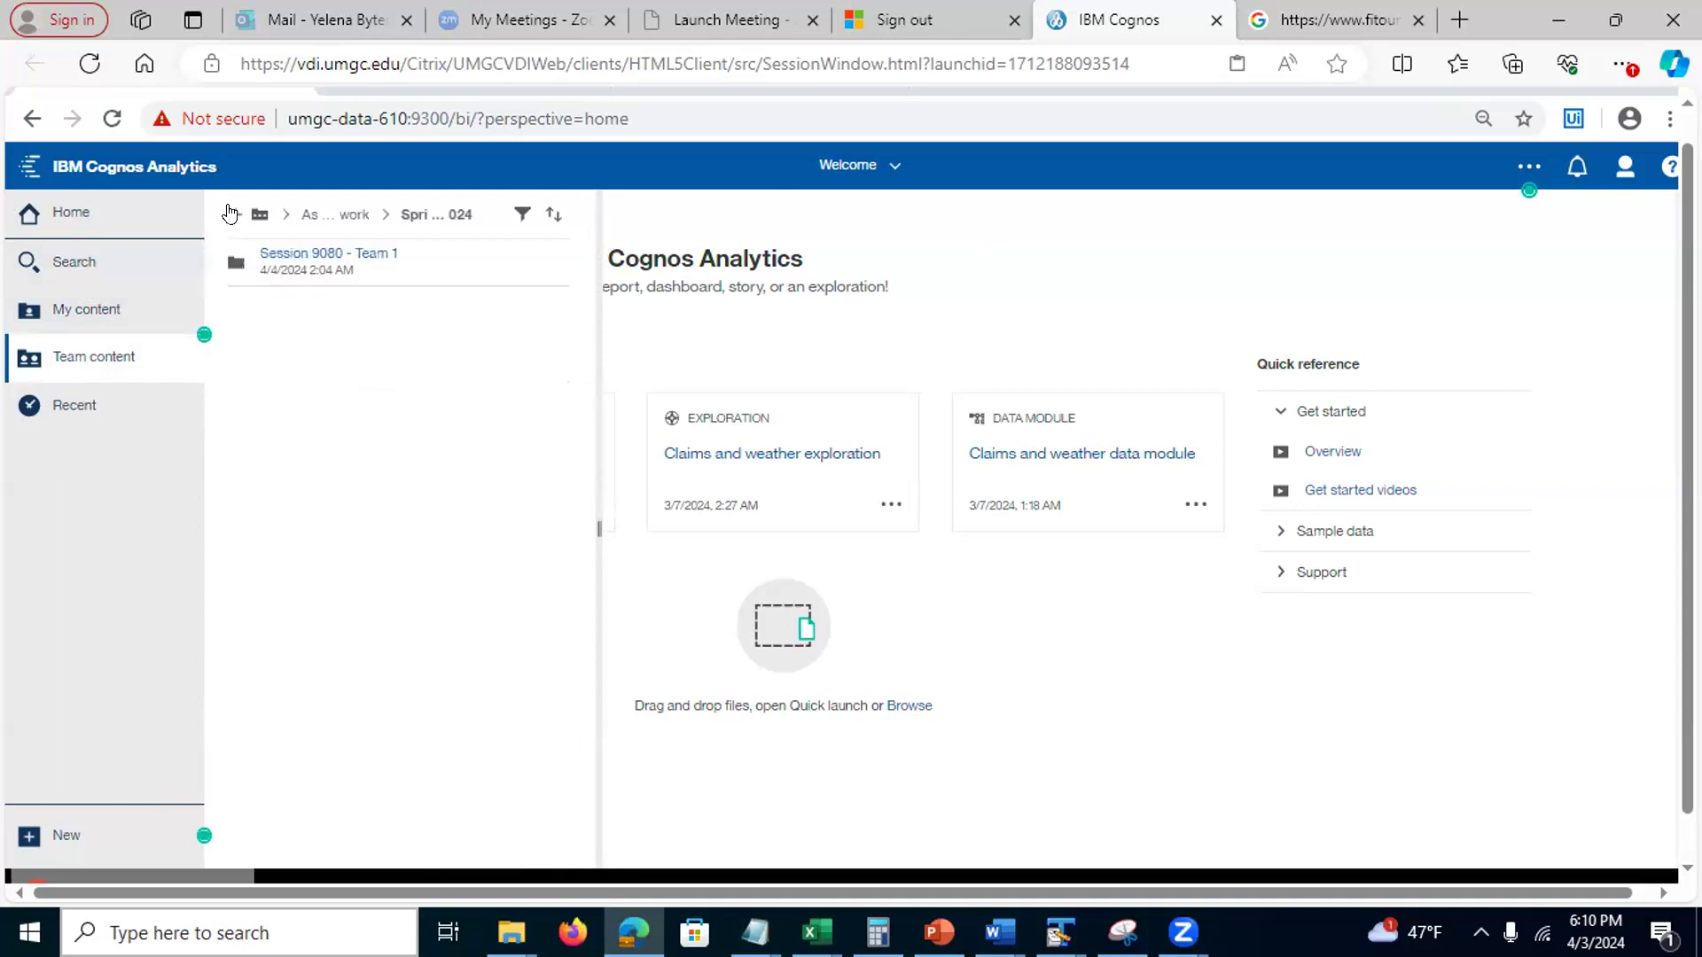
click(230, 214)
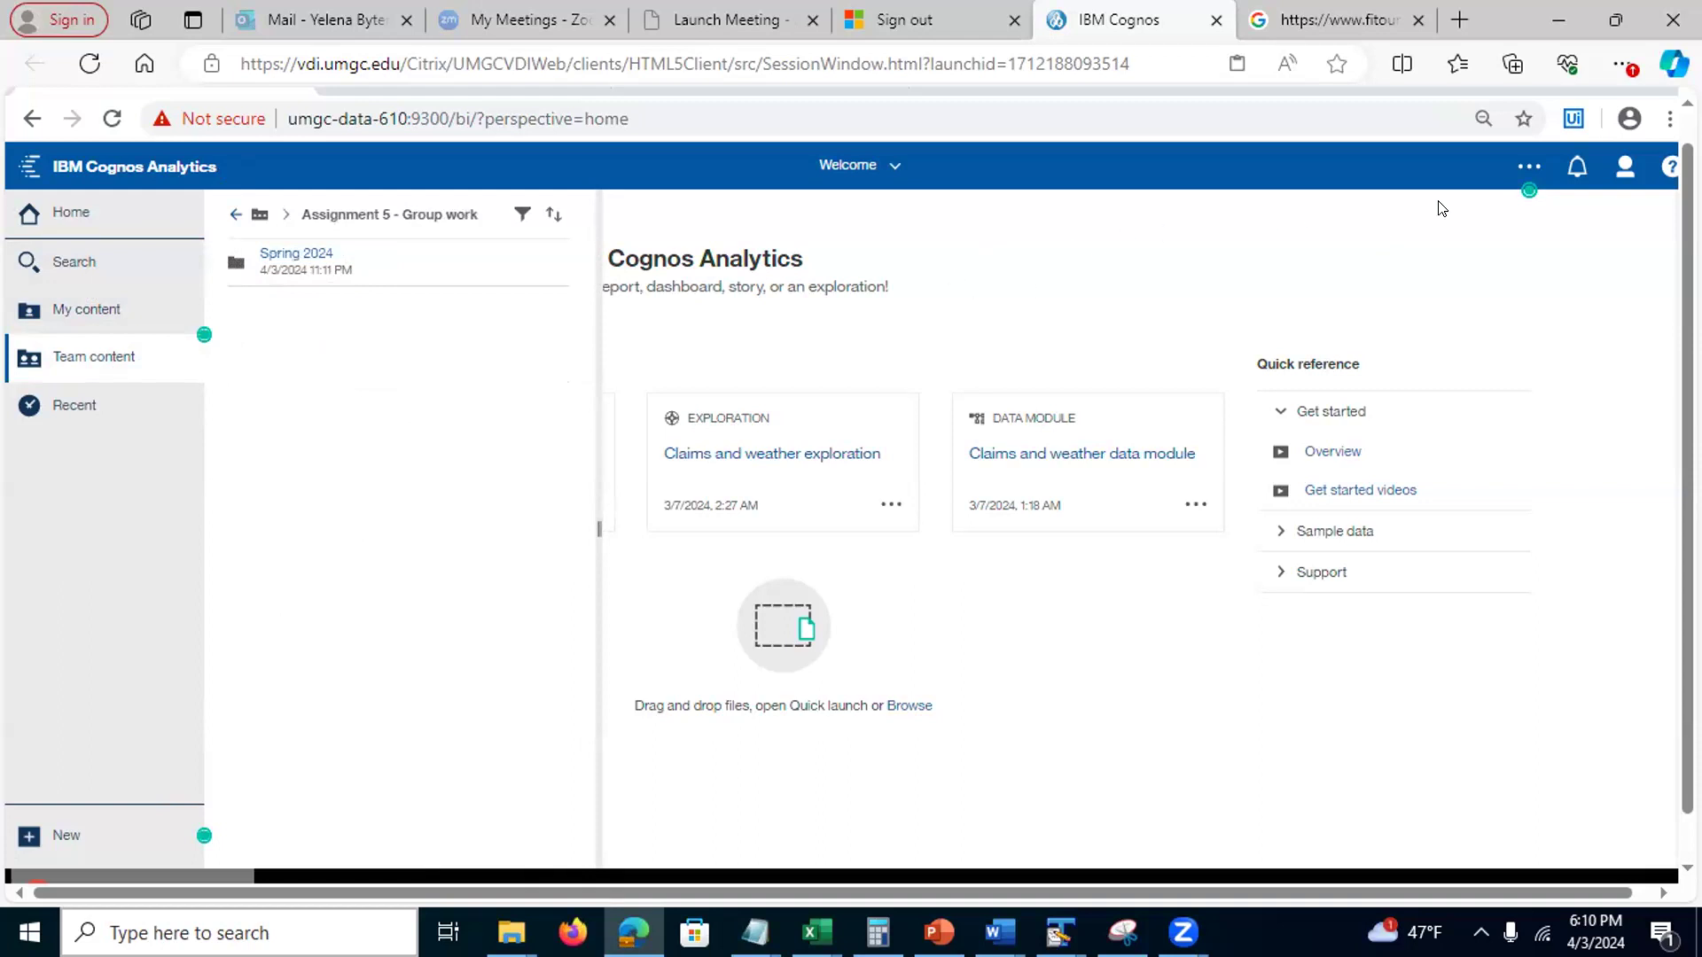
Sign out and sign back in as the original user with their user ID and password
click(1624, 167)
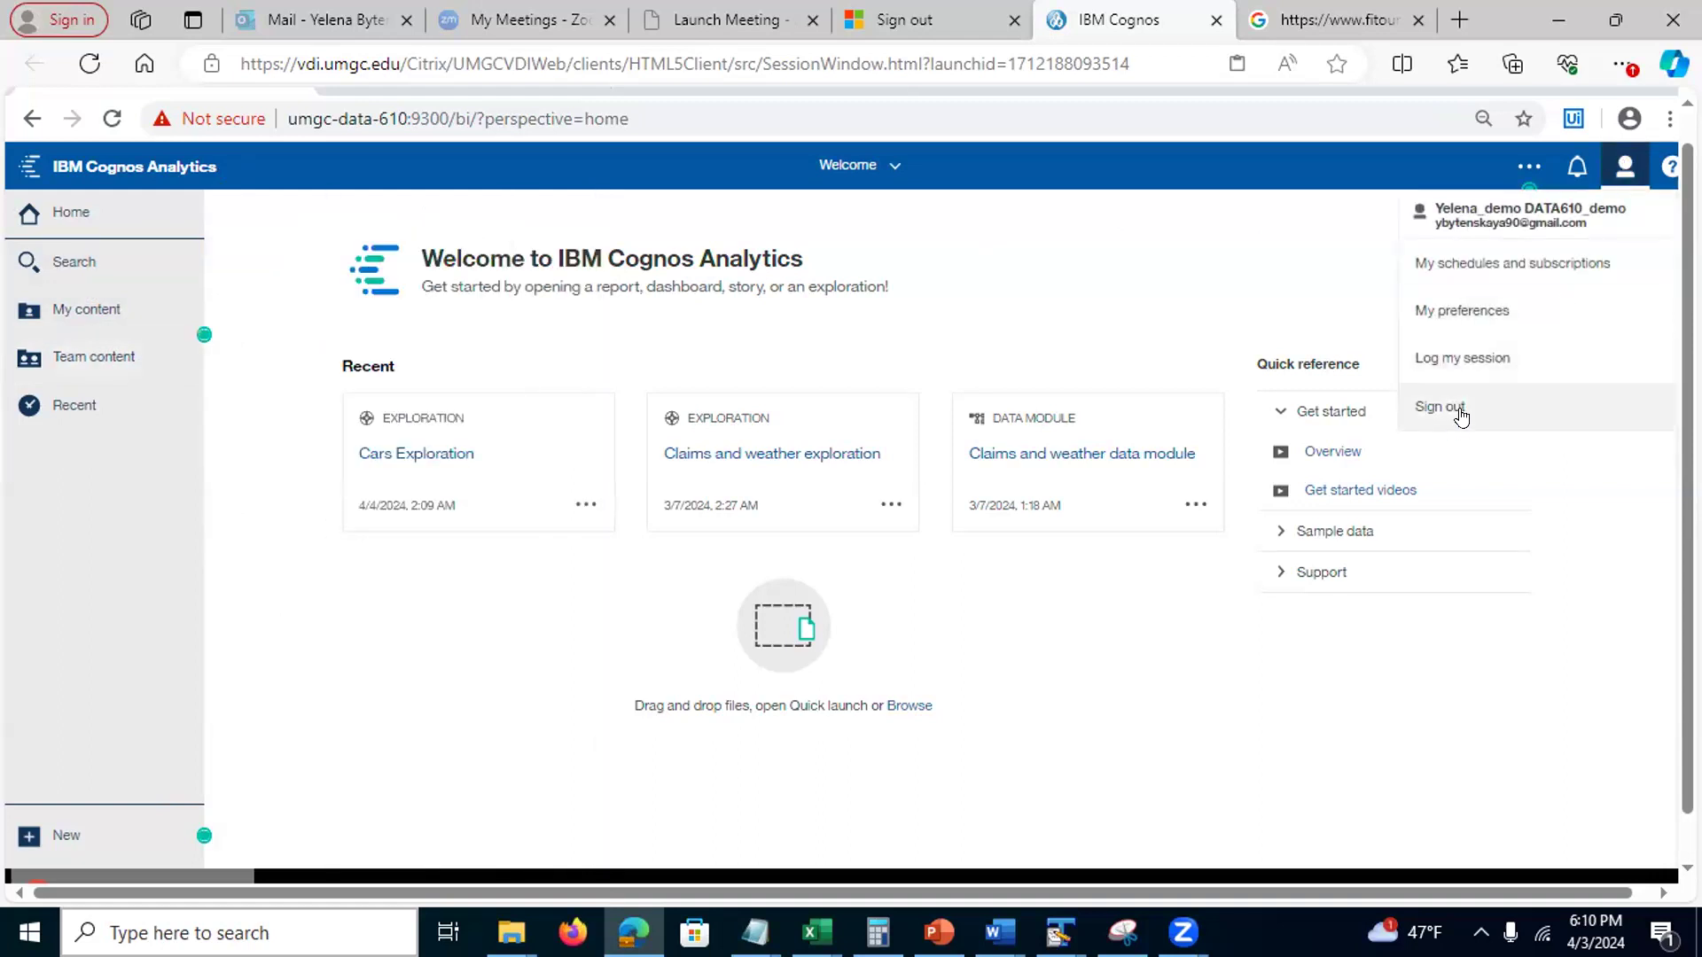
click(1454, 412)
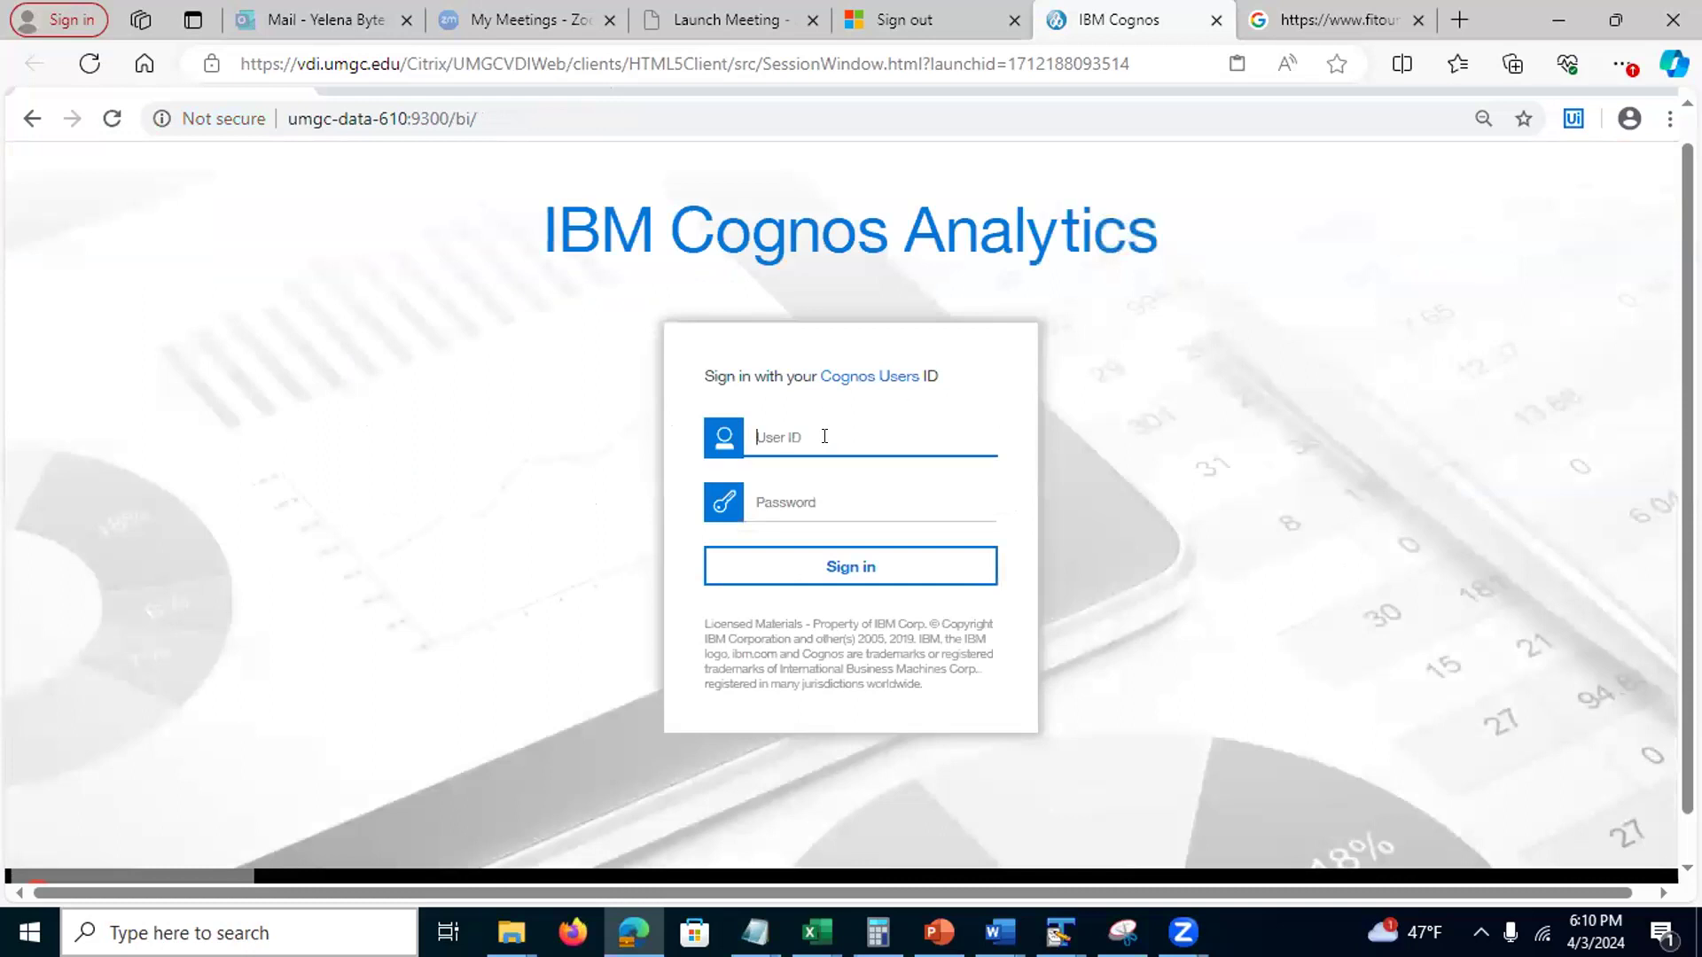
text(demo2)
click(778, 495)
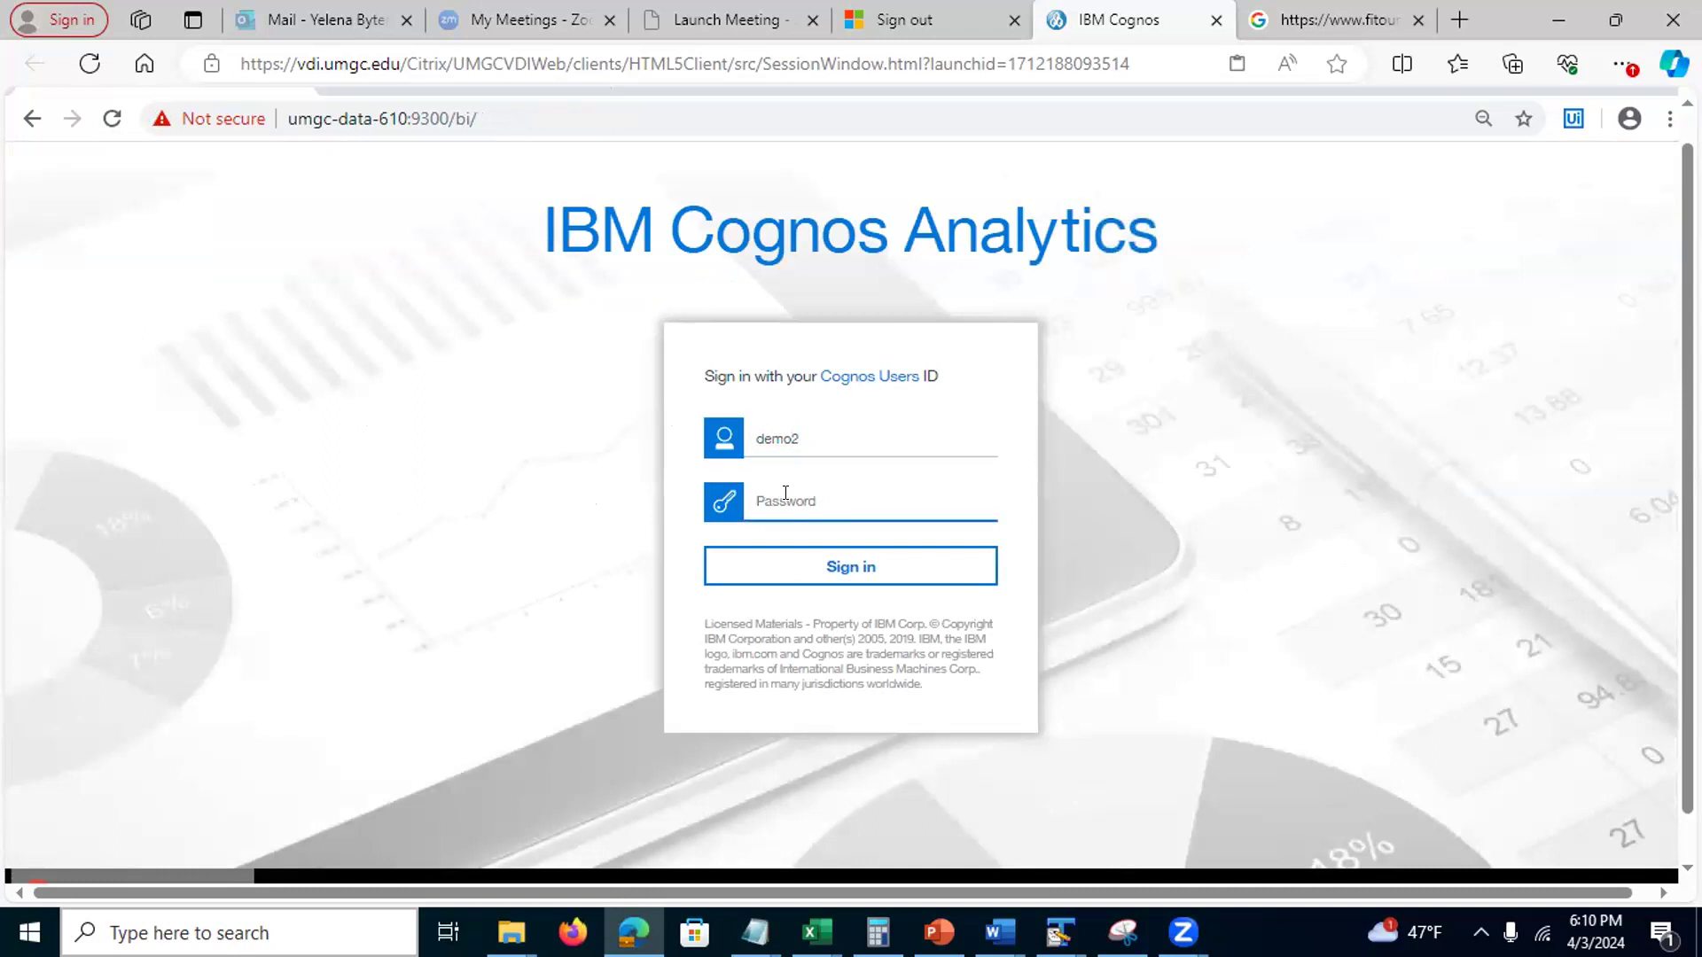
text(d)
click(808, 566)
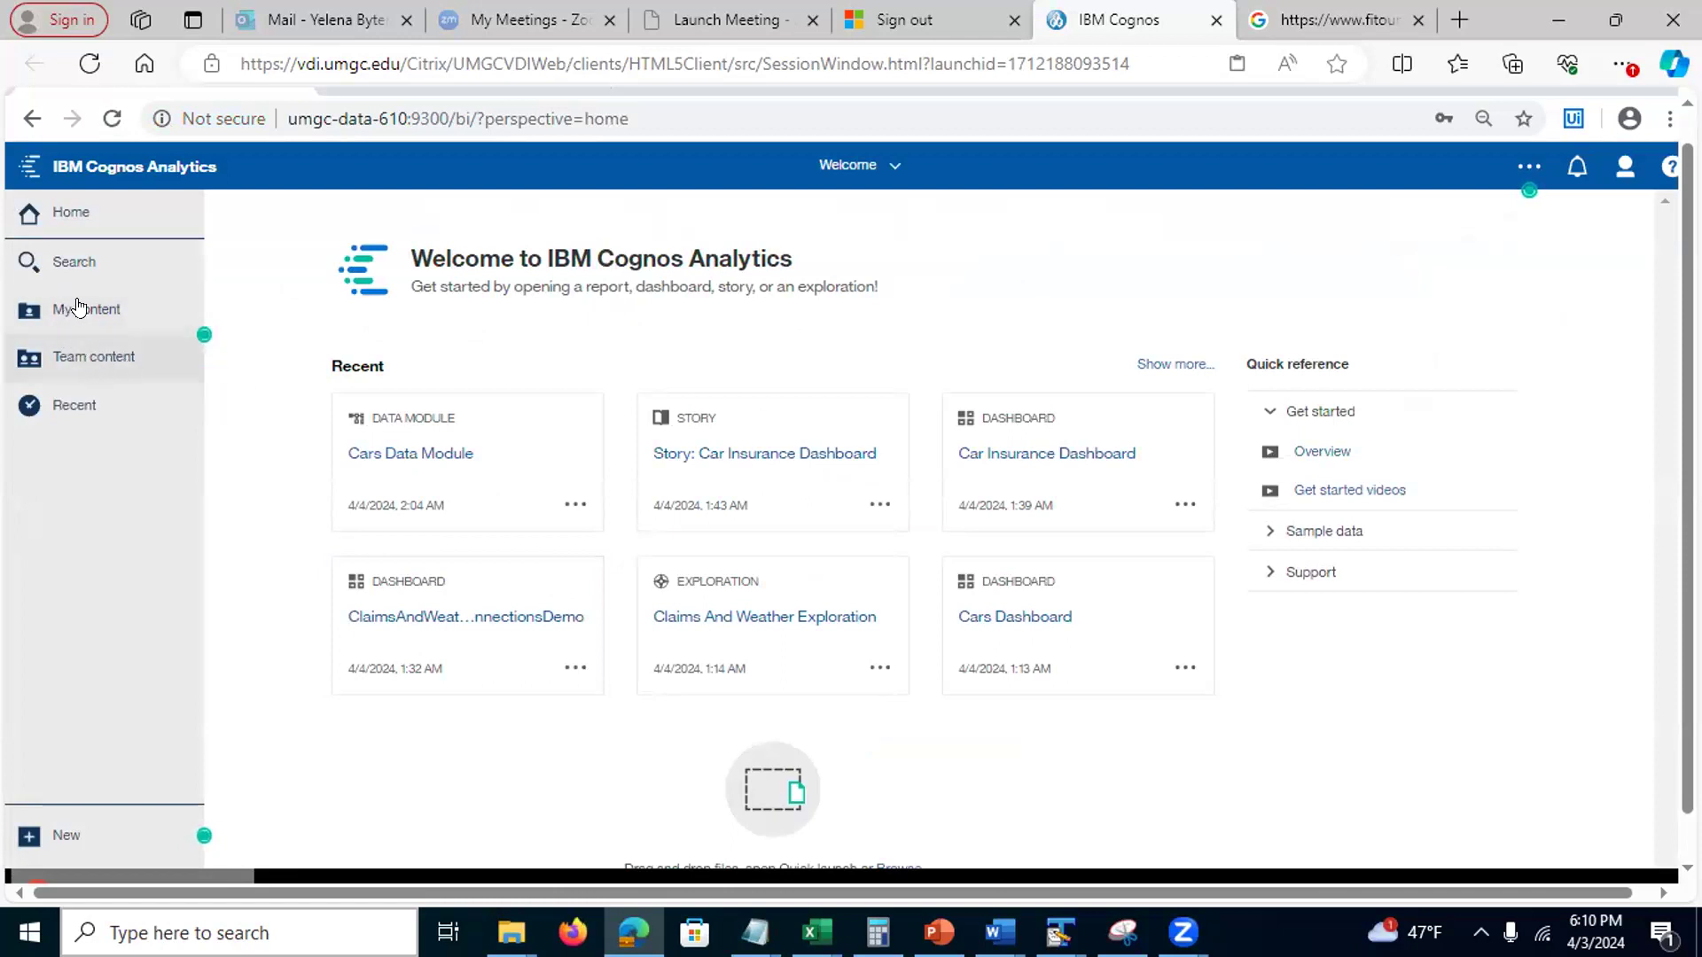
Browse Team content into Assignment 5 - Group work > Spring 2024 > Session 9080 - Team 1
click(108, 355)
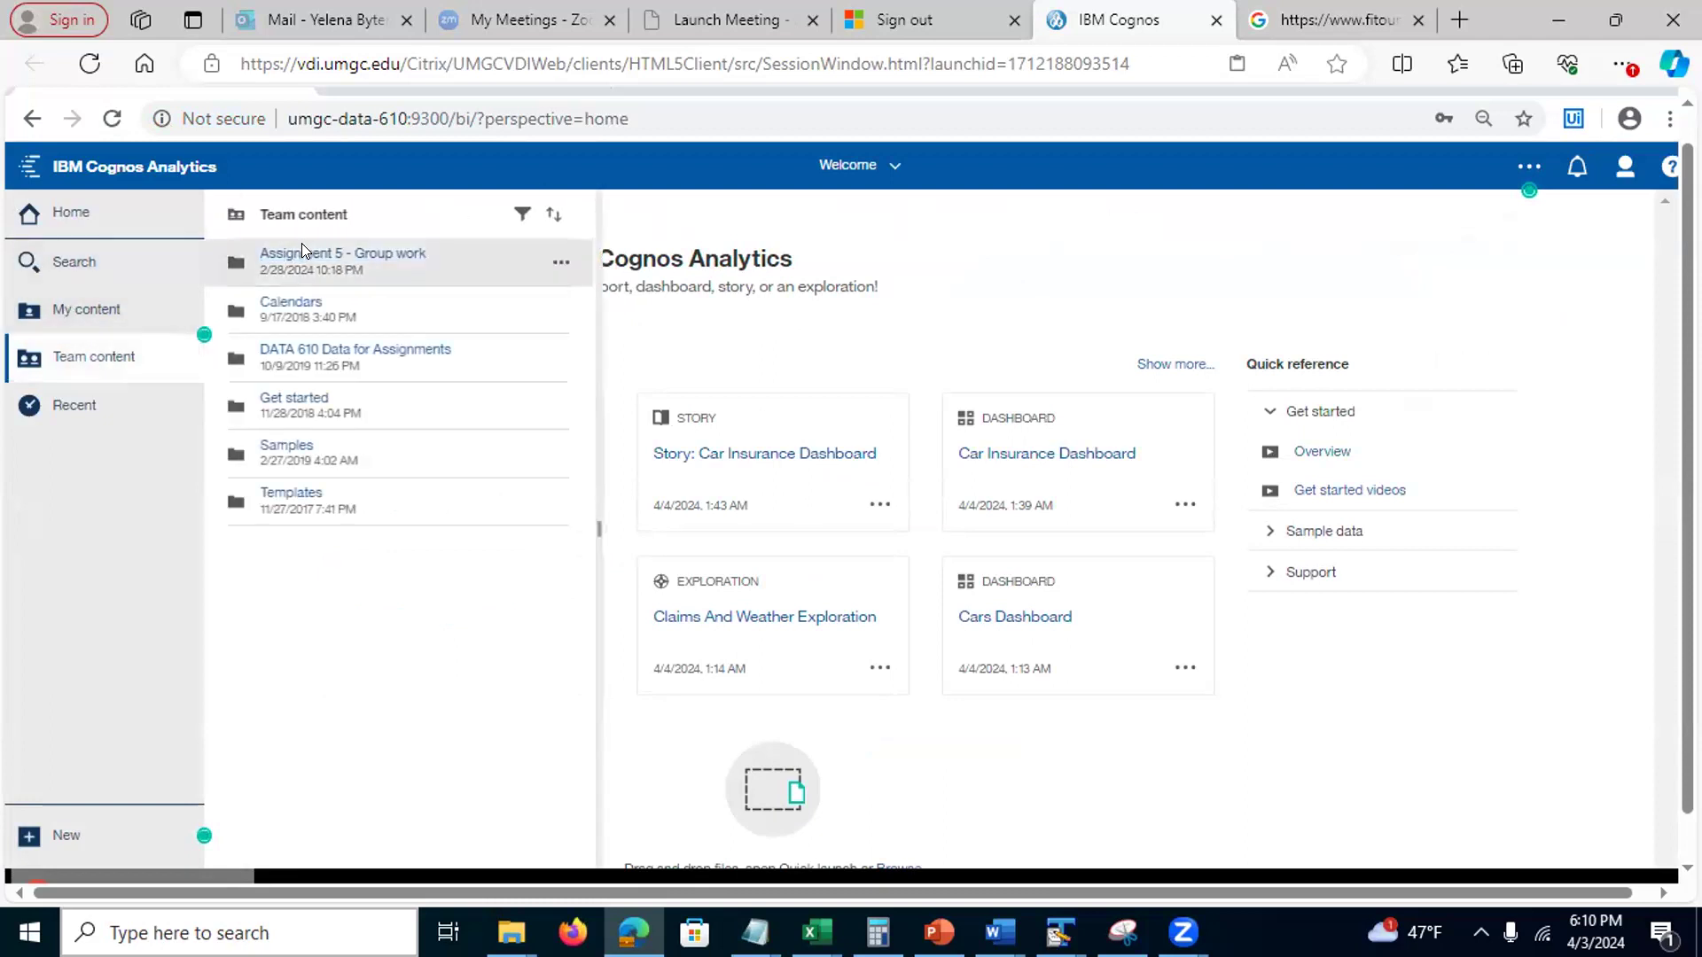
click(297, 254)
click(293, 253)
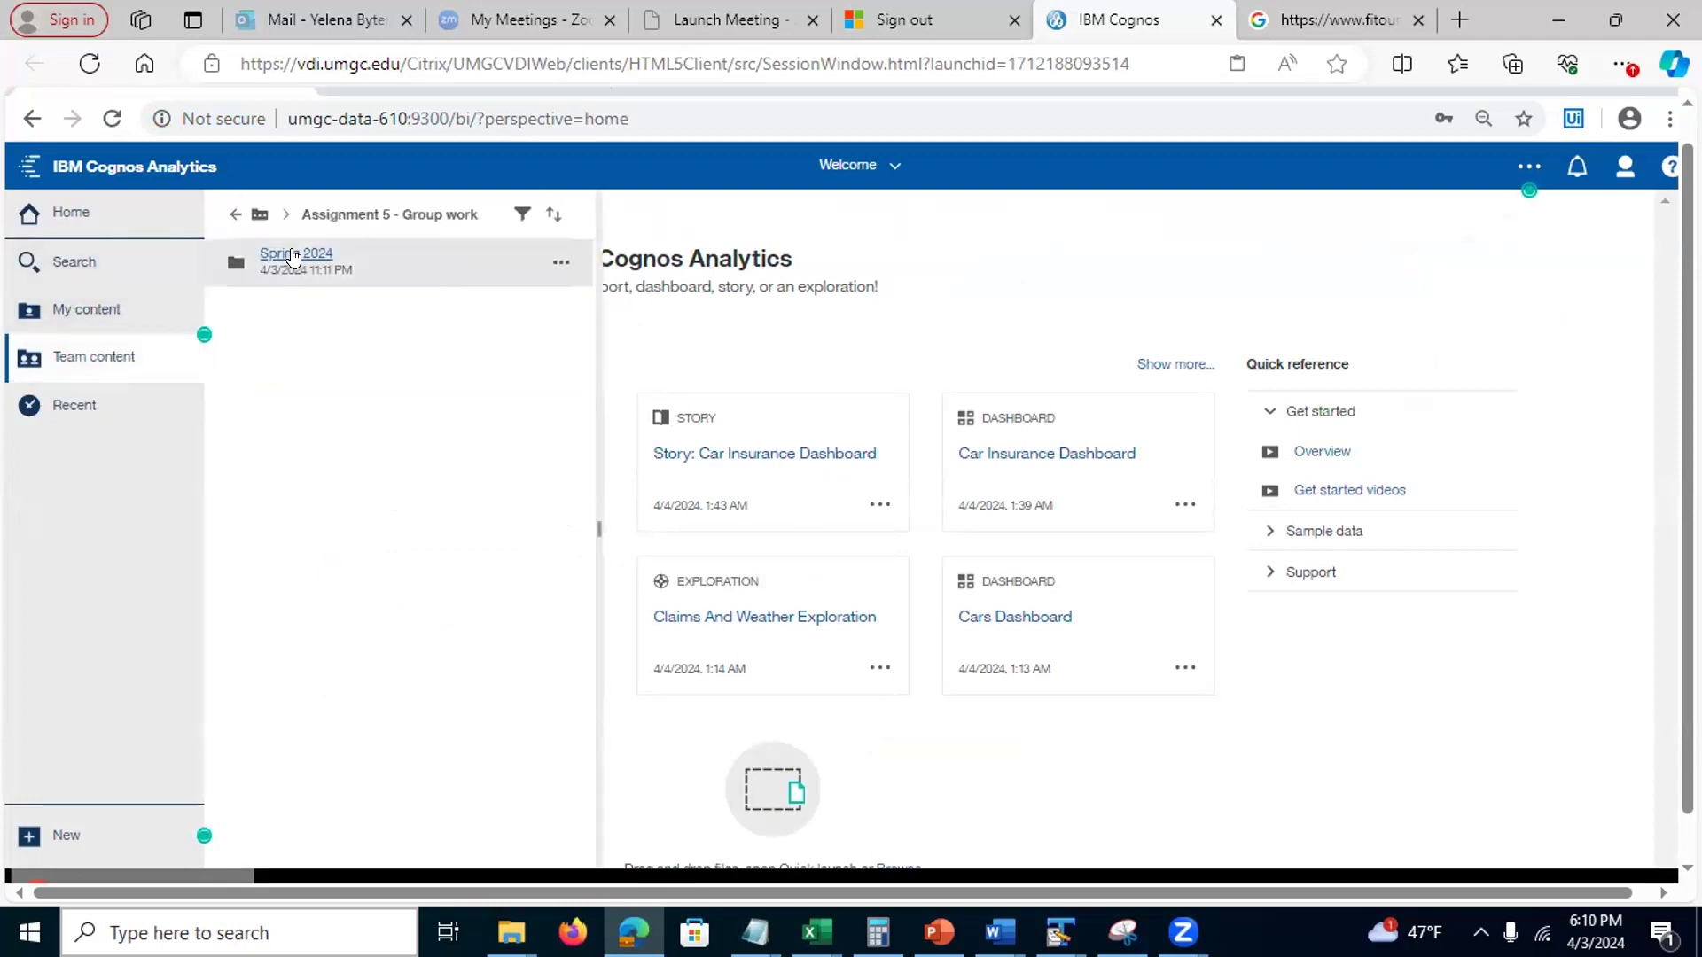
click(308, 254)
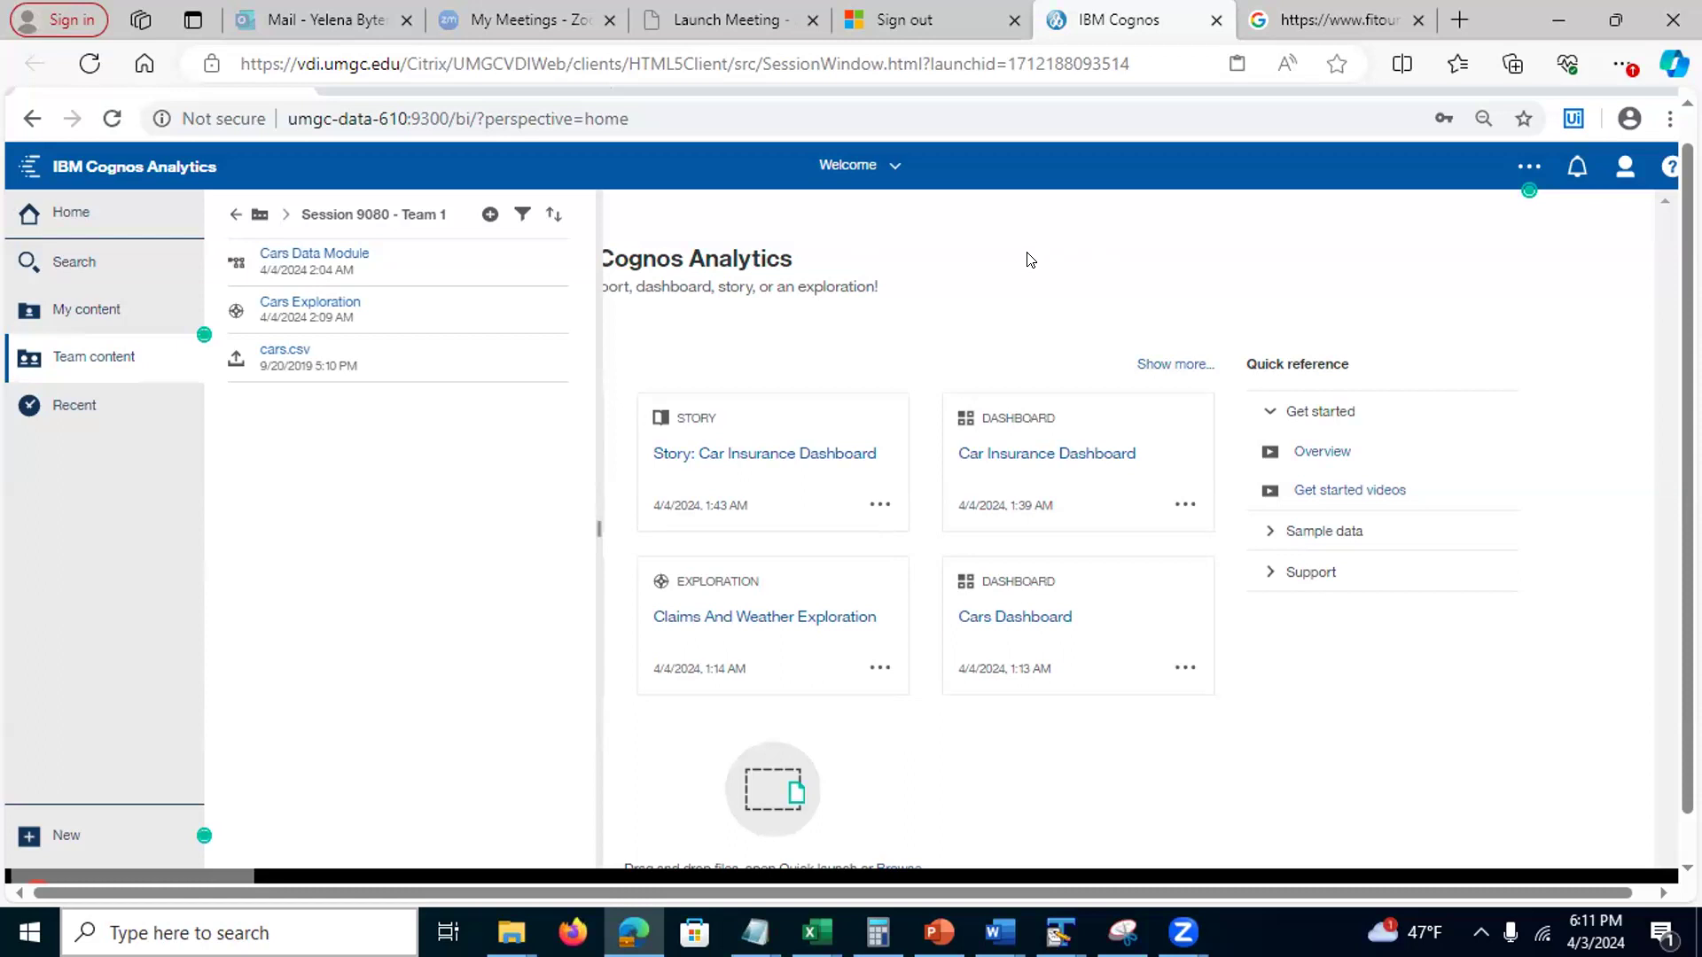
Switch to the Zoom portal and scroll through its cloud Recordings list
click(556, 113)
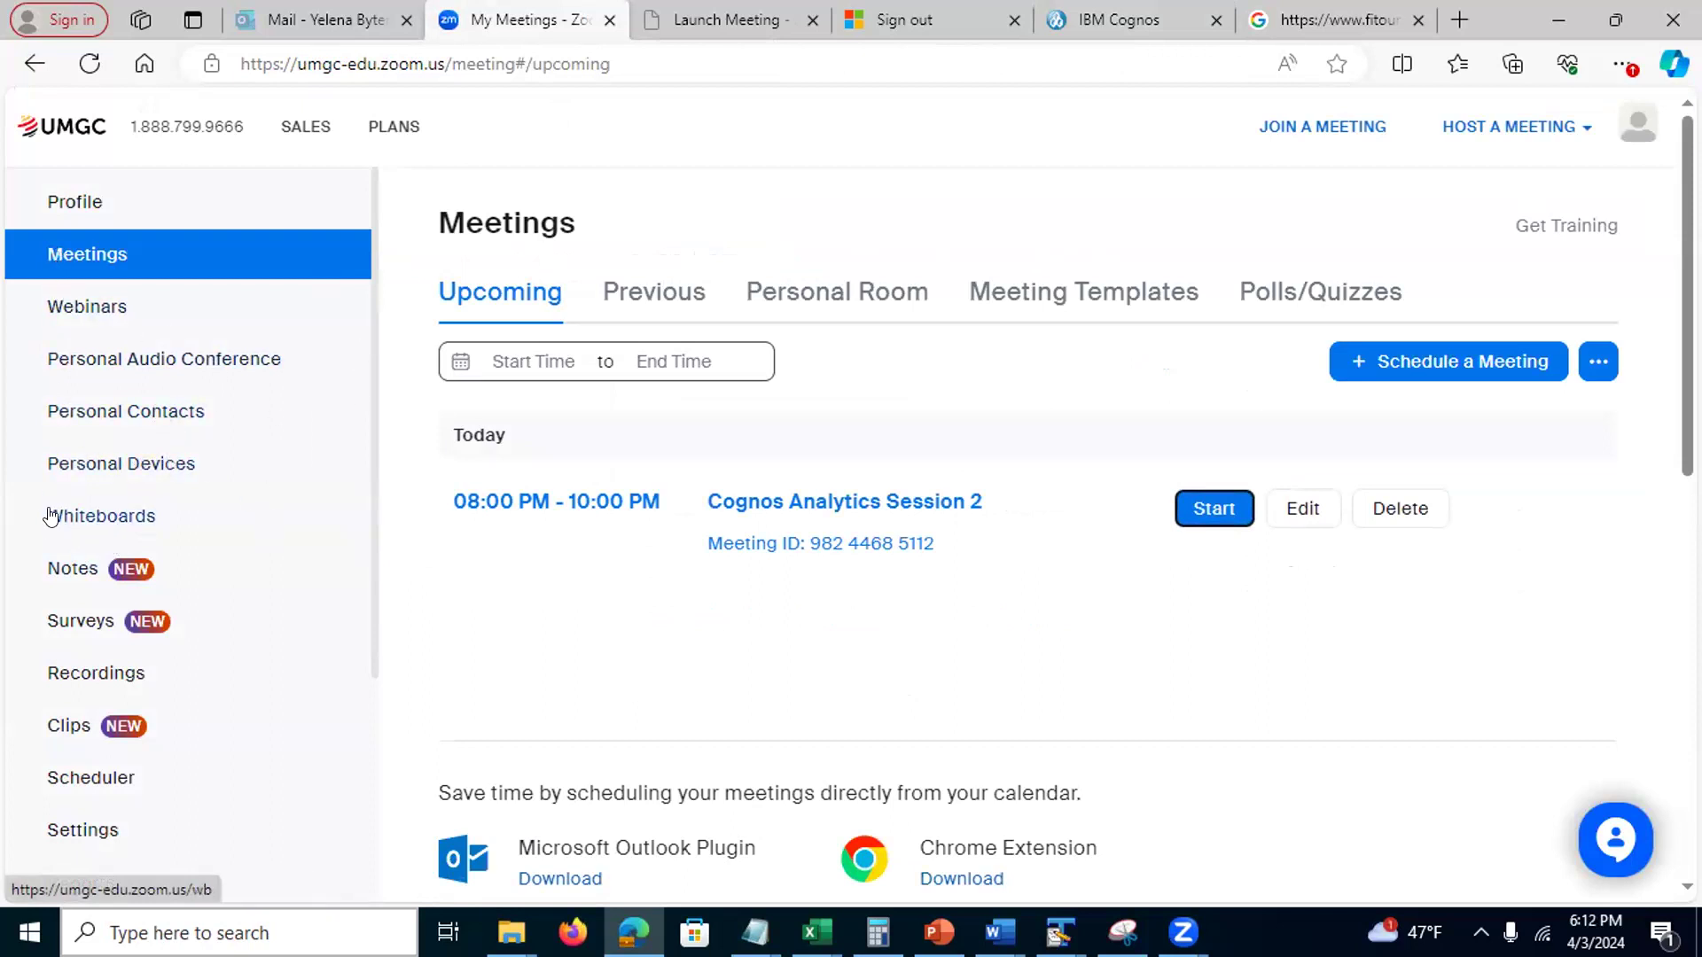
click(127, 674)
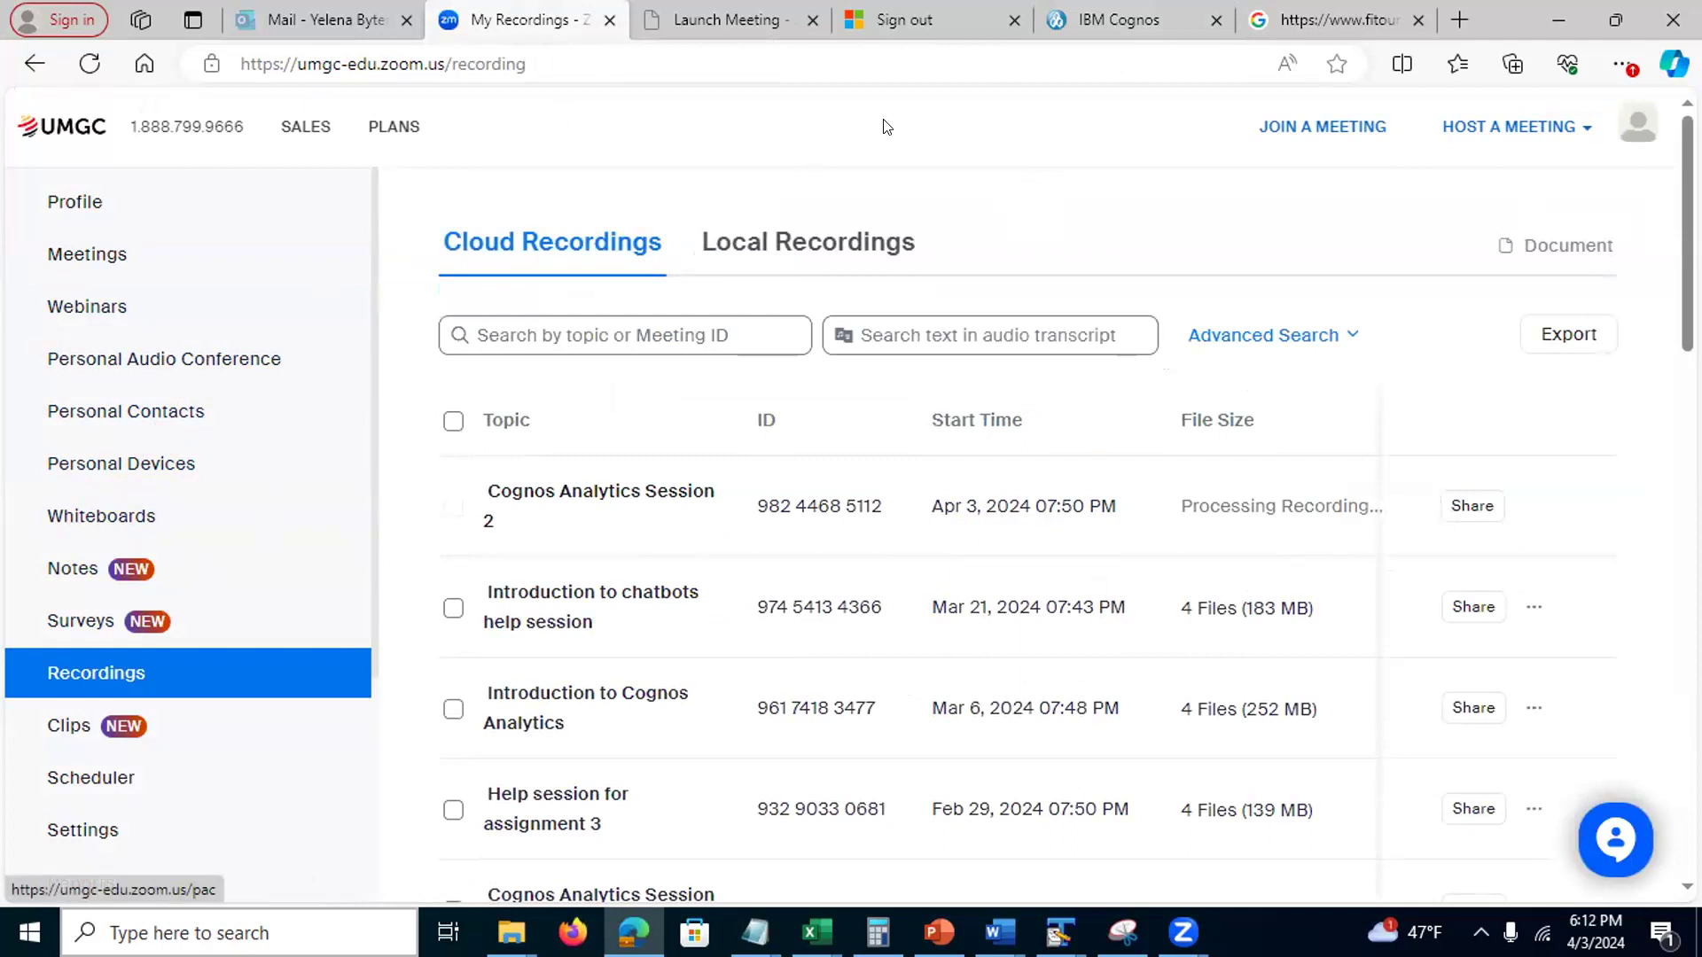
scroll(1028, 531, down, 2)
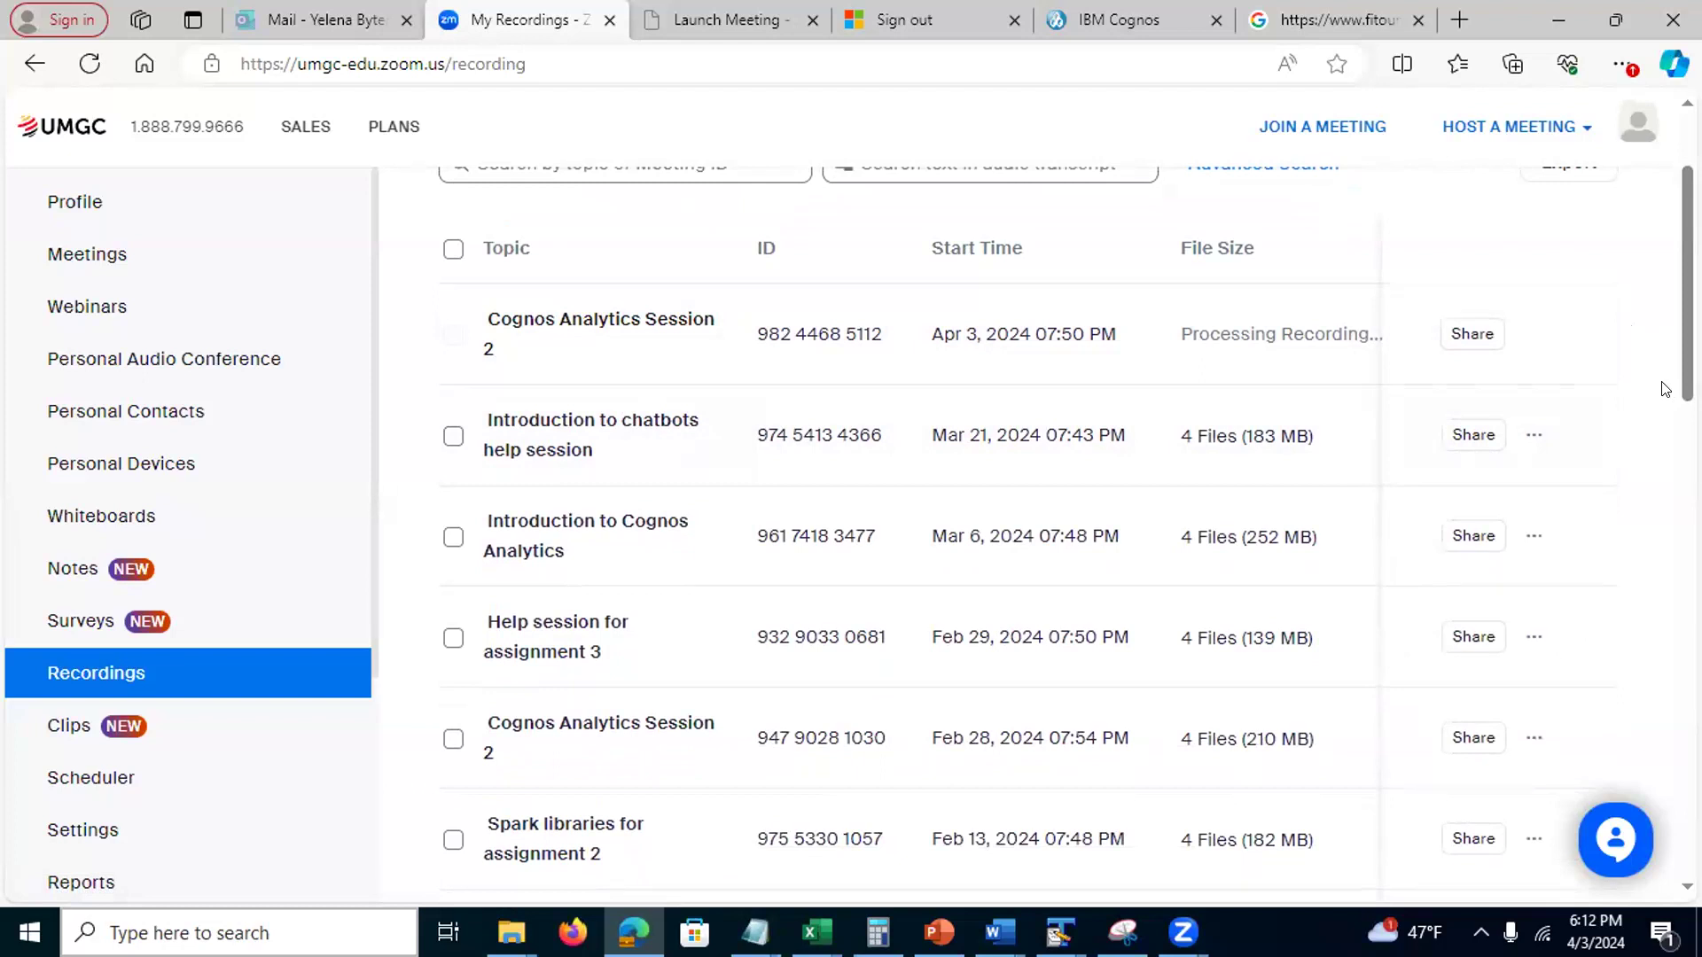
View the chatbots recording's share link and passcode, then return to the Cognos team folder
click(1469, 435)
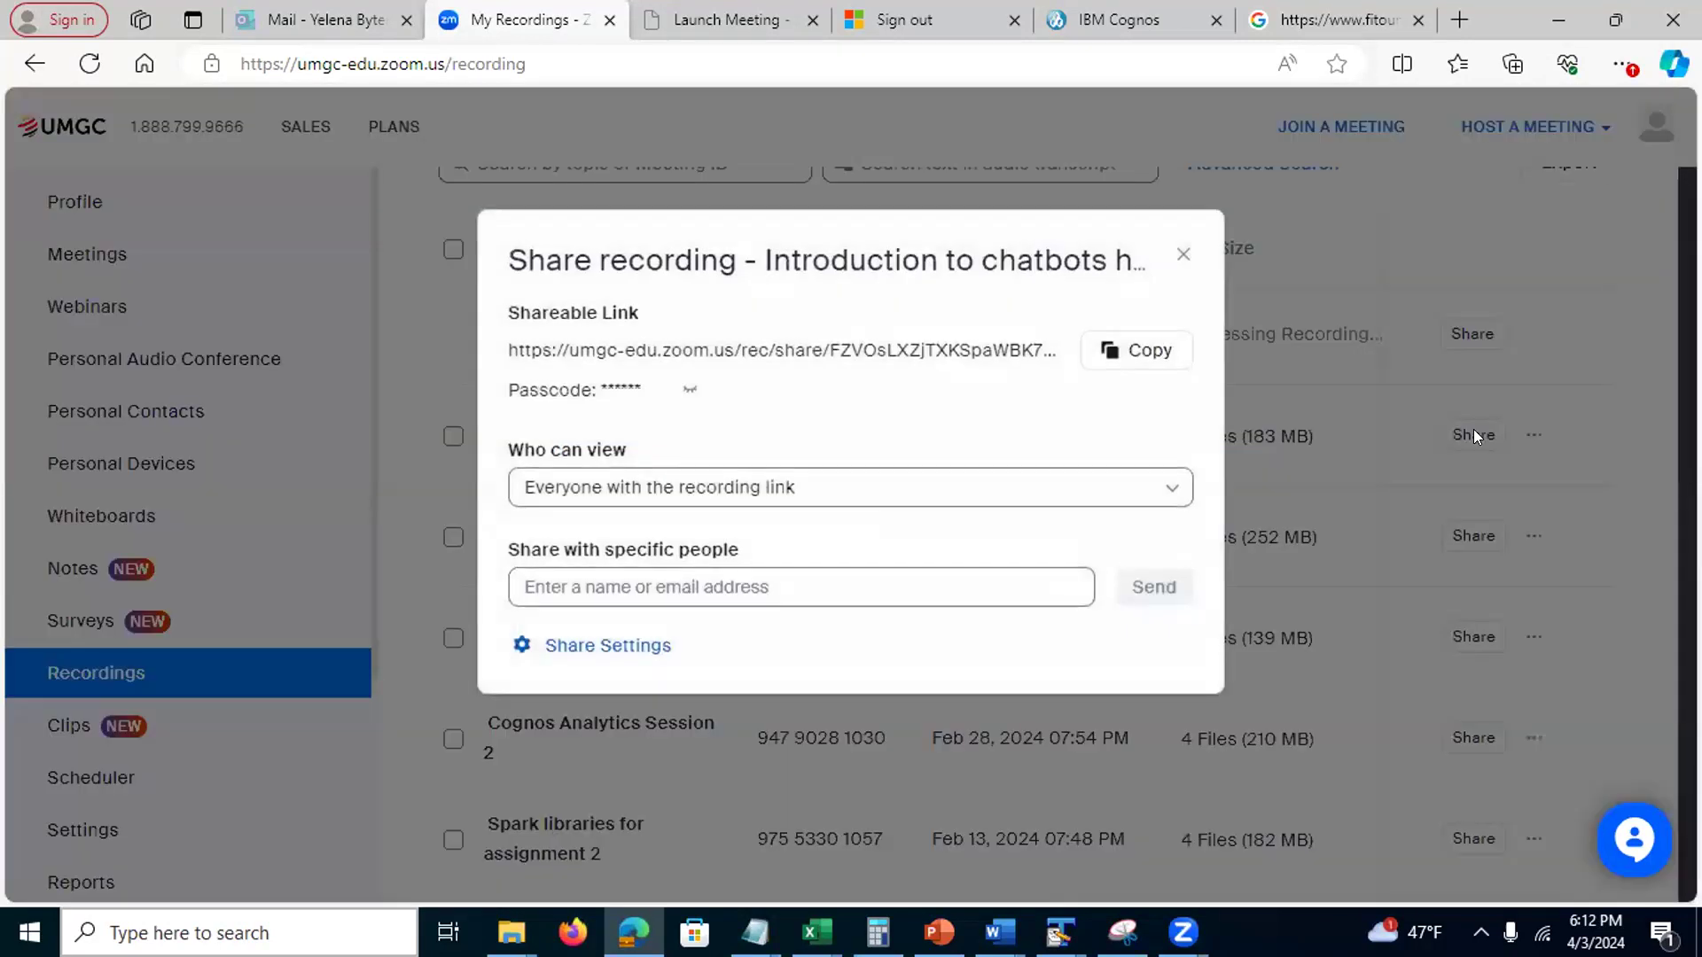
drag(507, 349, 1055, 352)
click(688, 391)
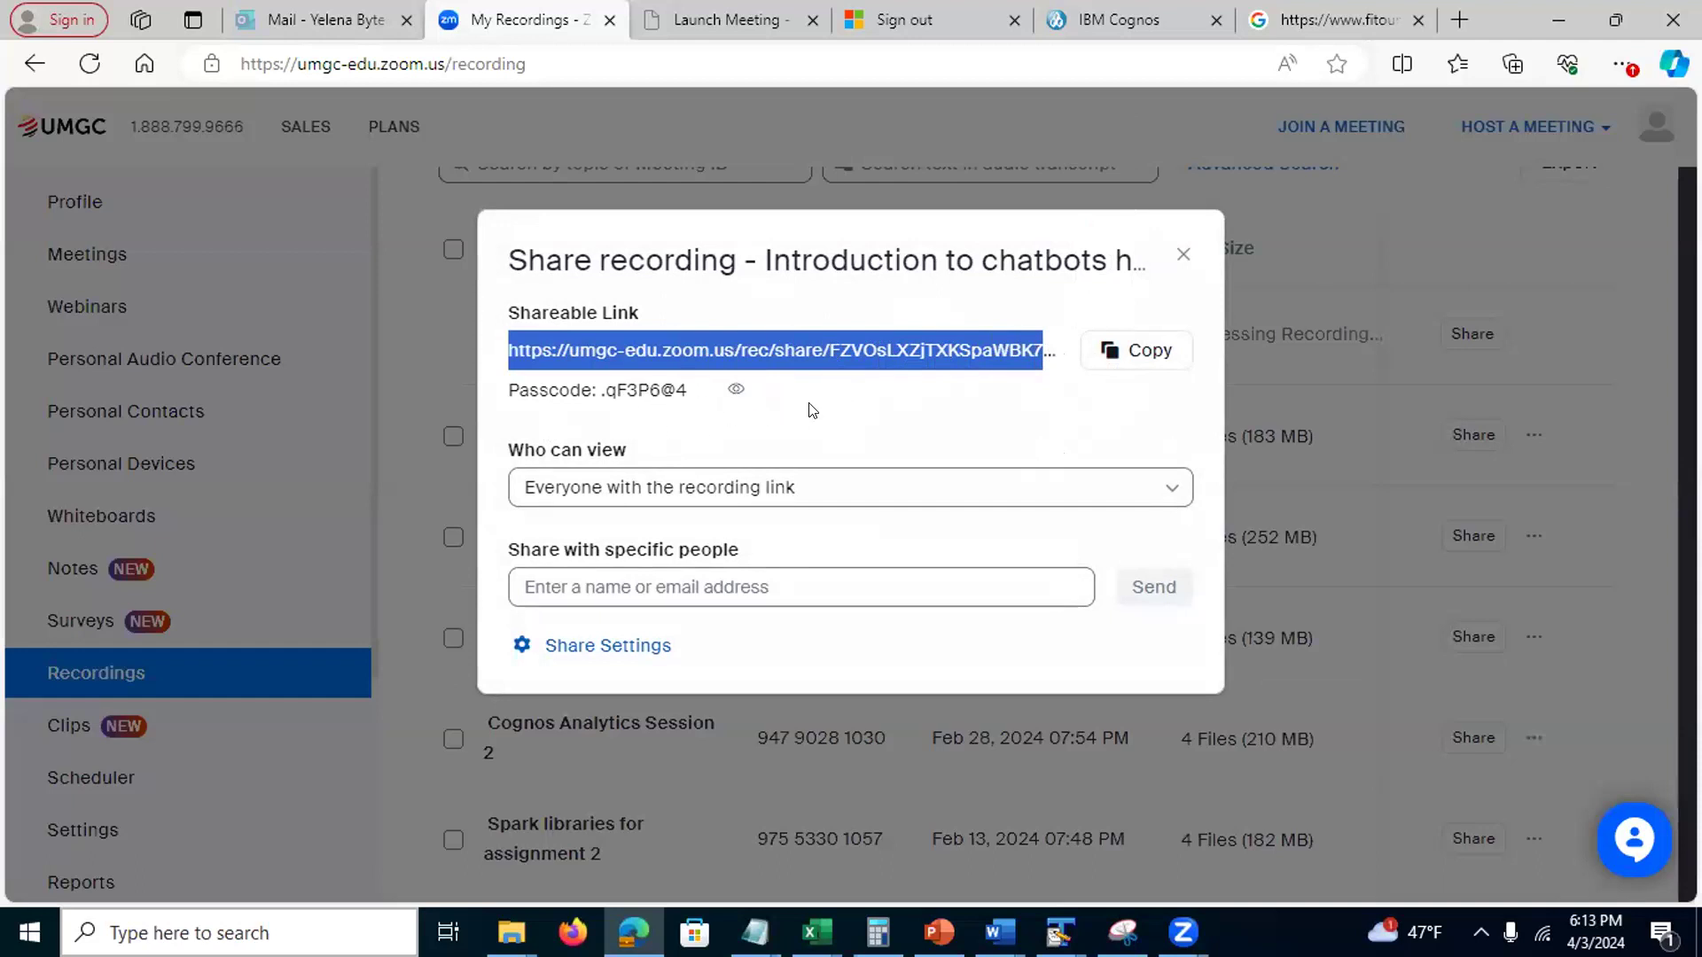
click(1177, 254)
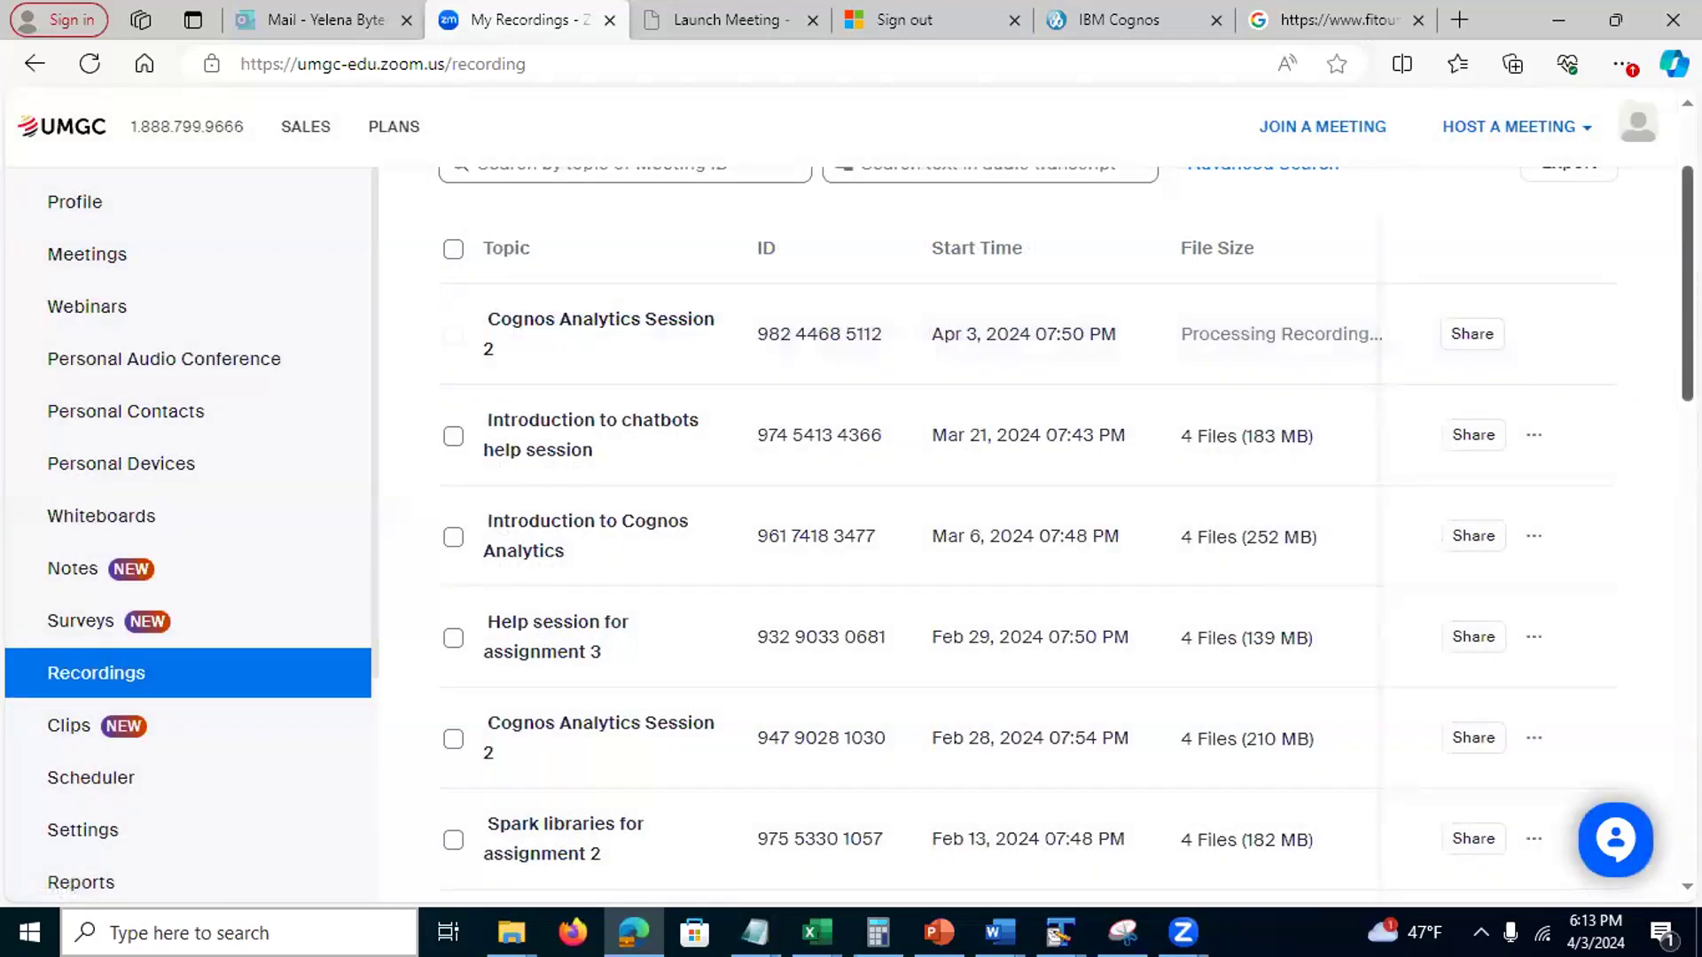
scroll(1028, 532, up, 2)
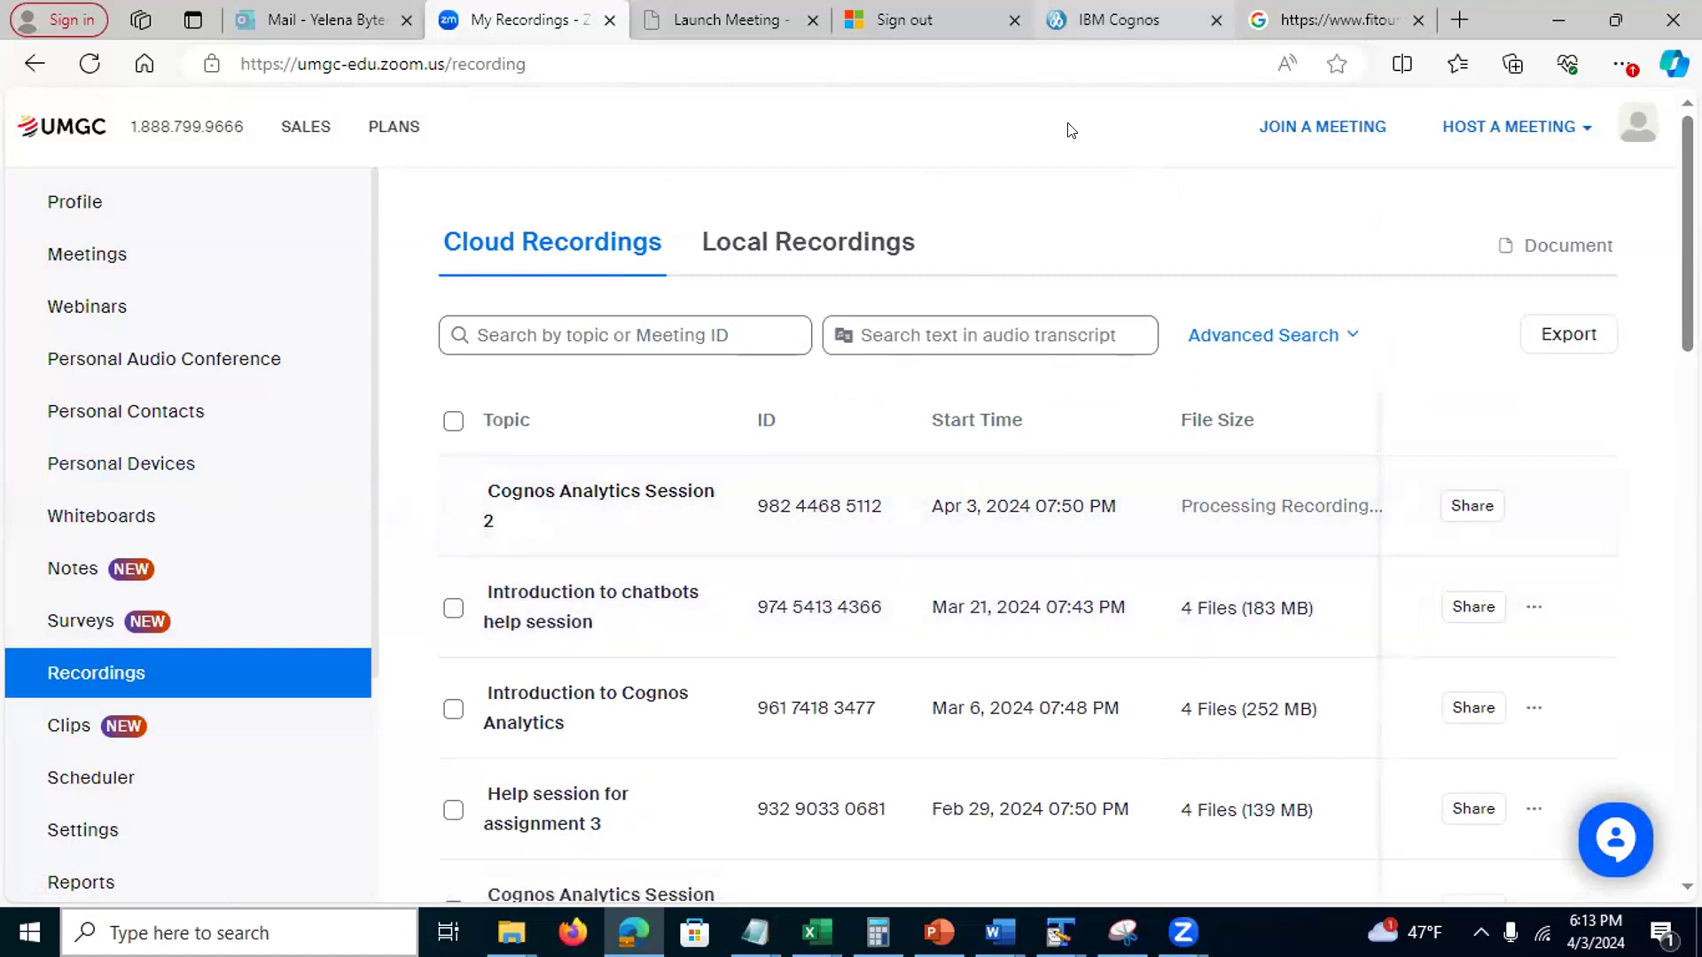
click(1106, 20)
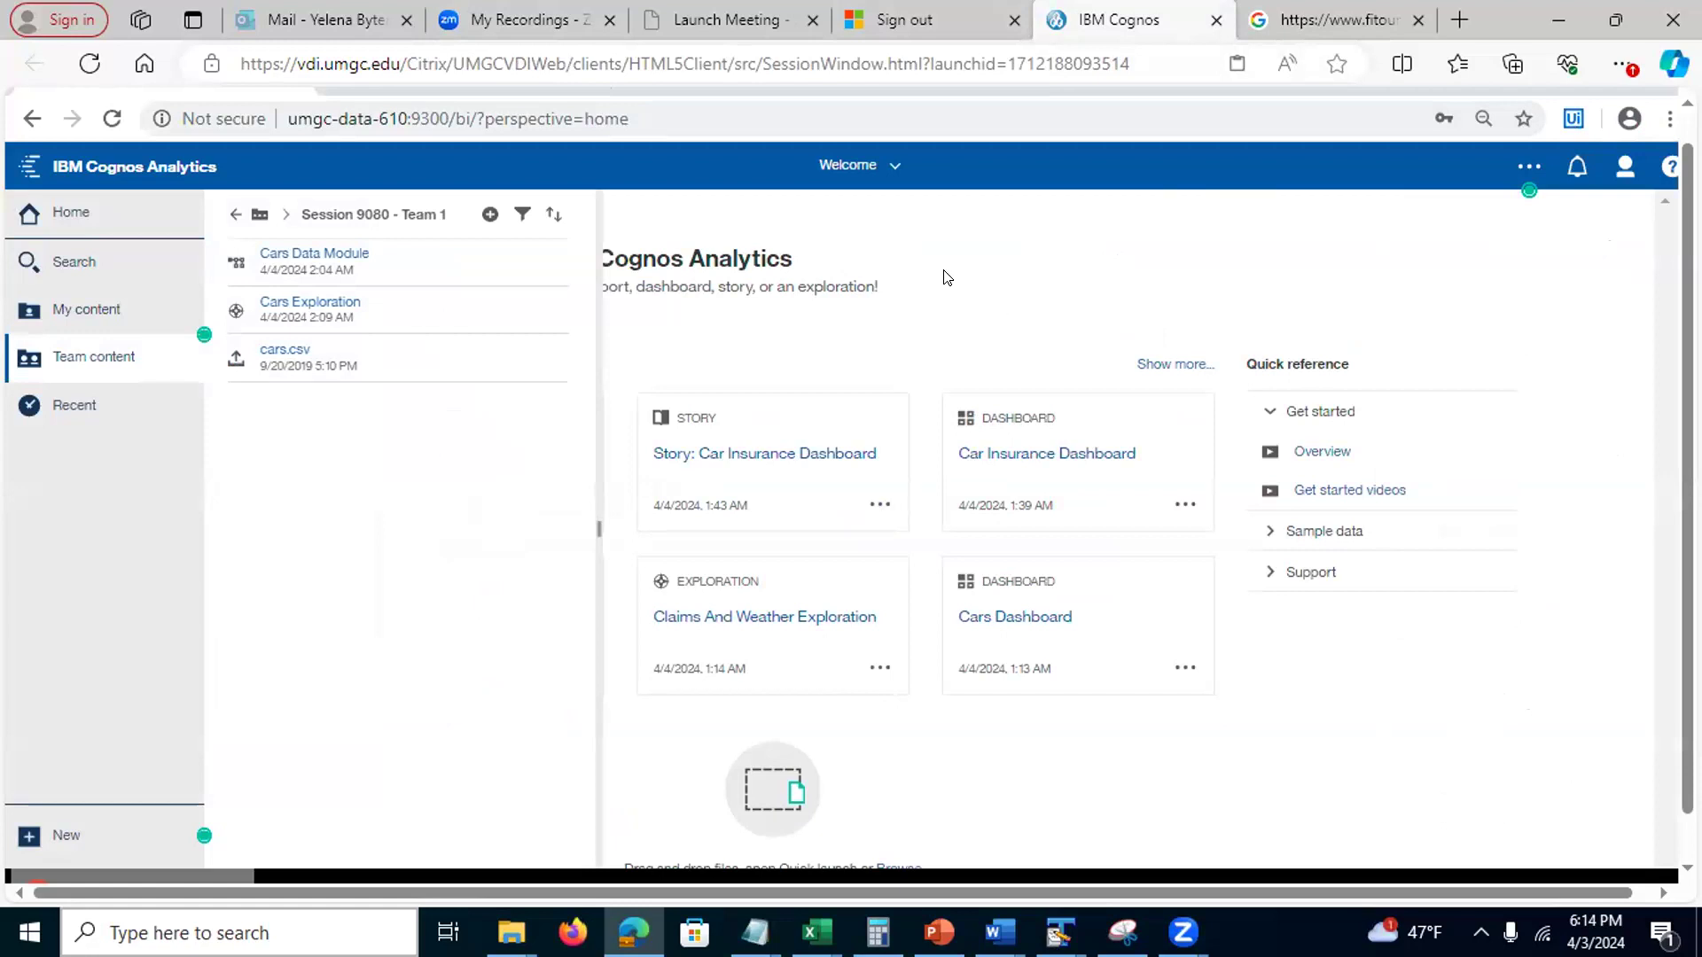
Page the PowerPoint deck through slides 27, 28 and 29 ('Deletions Cannot be undone'), then minimize it
click(939, 932)
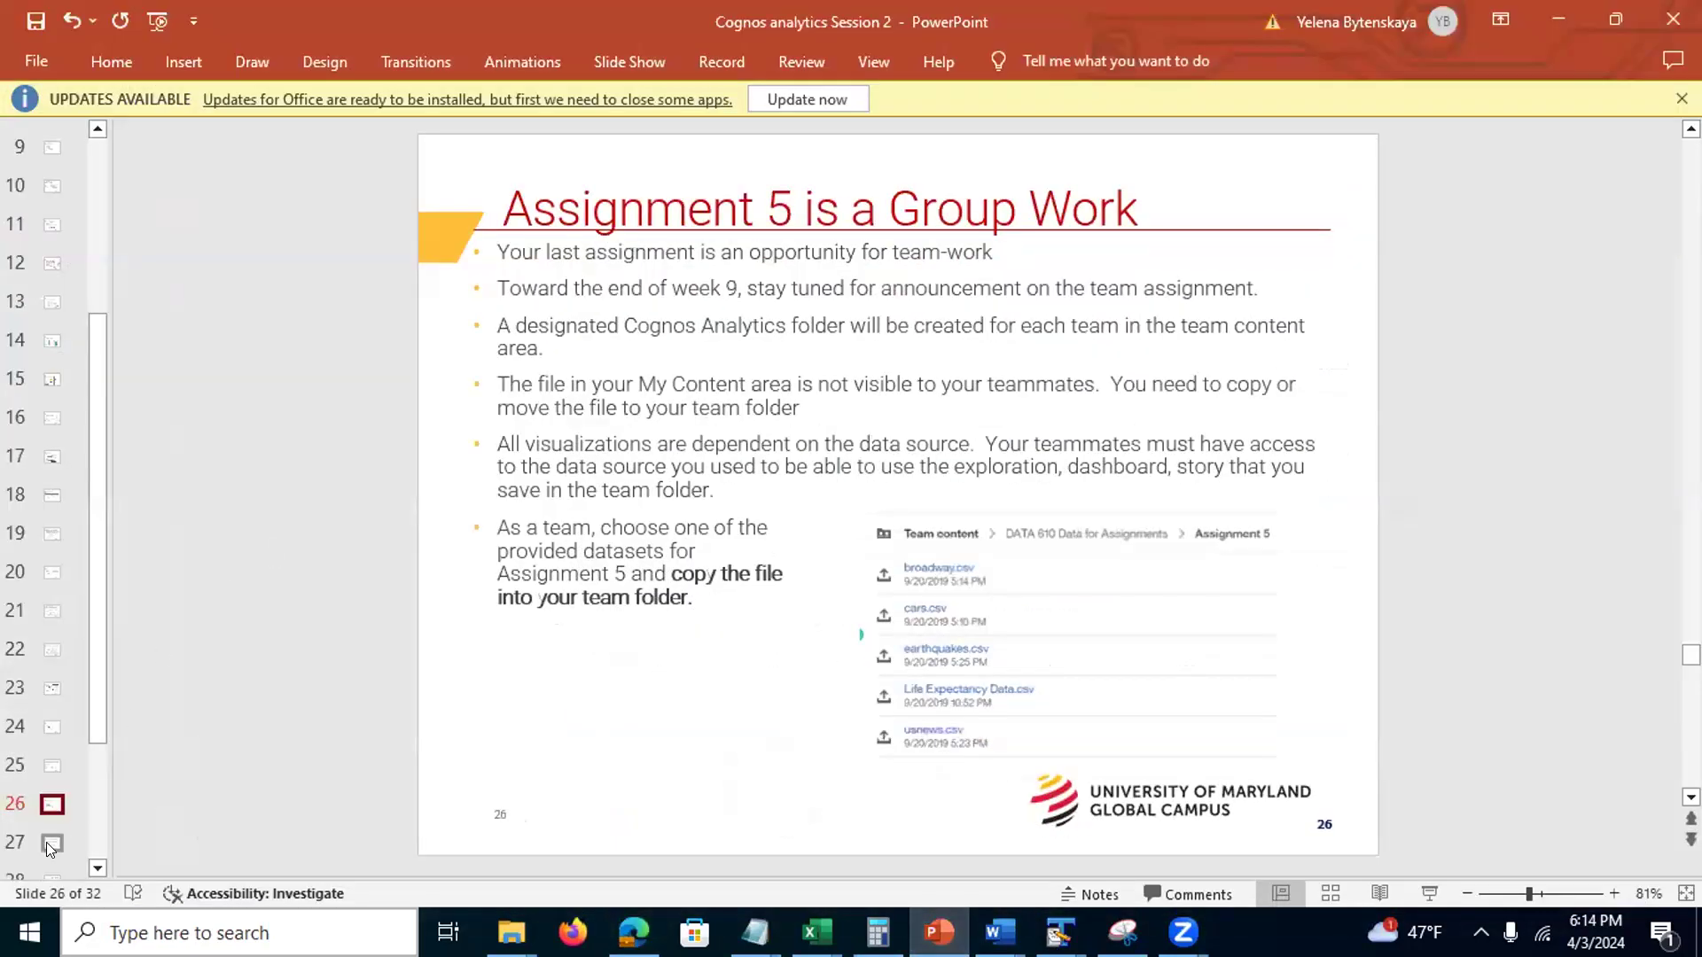
click(51, 842)
scroll(99, 700, down, 3)
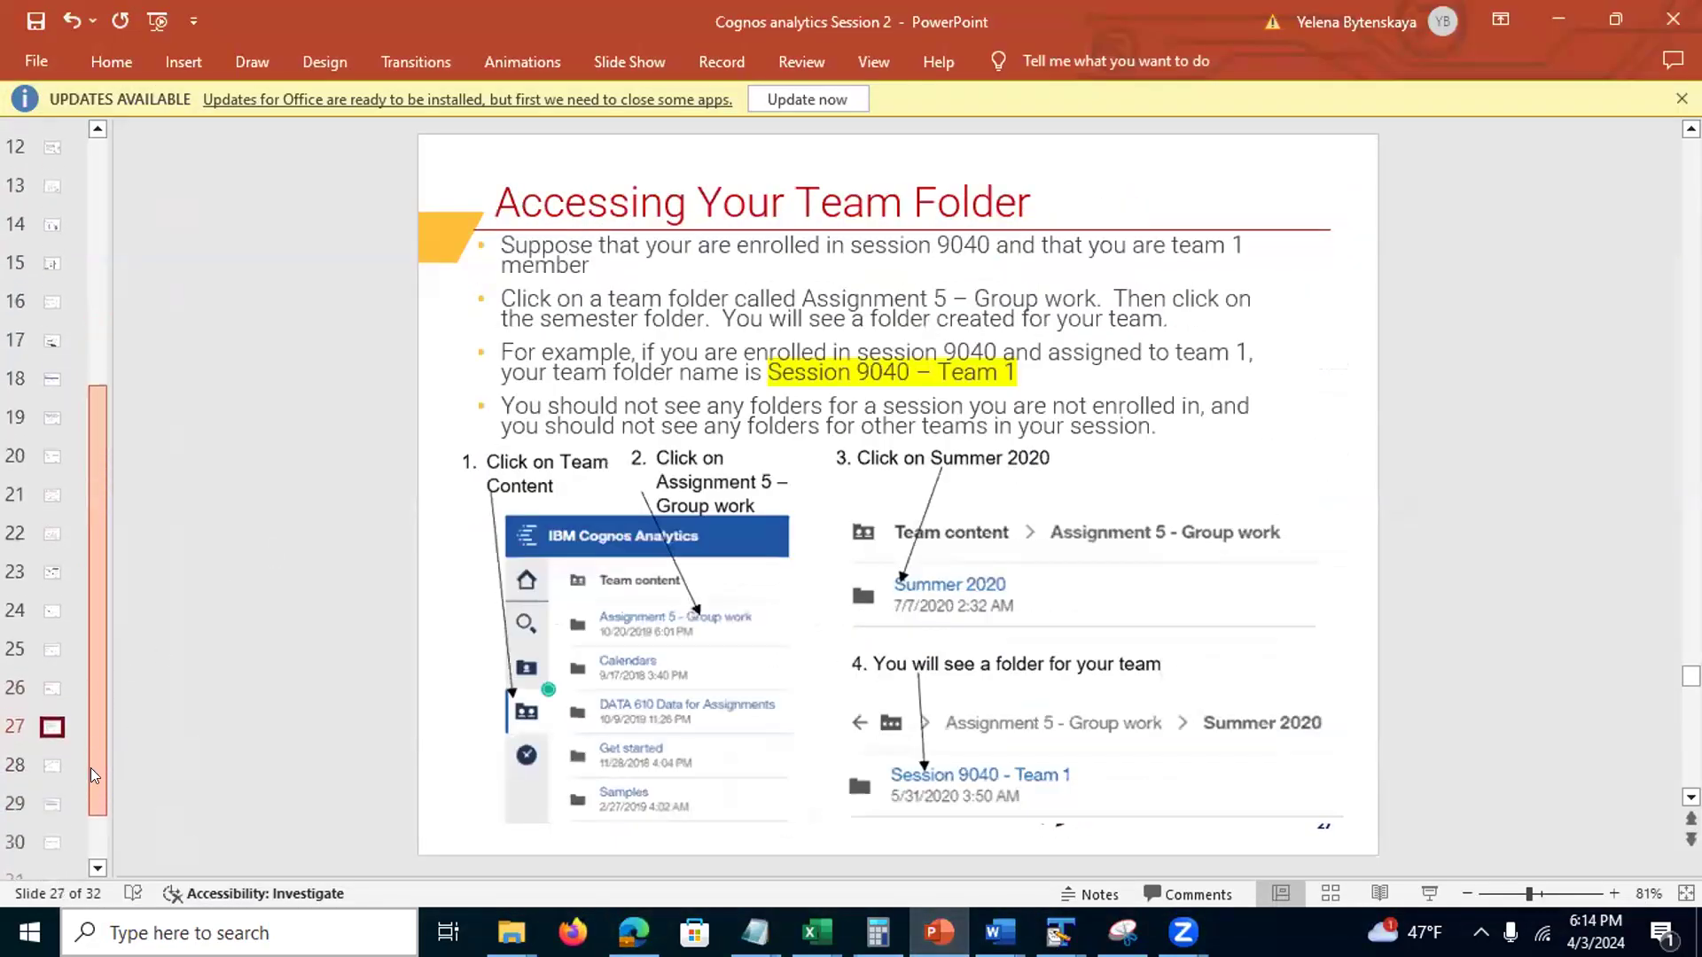
click(50, 712)
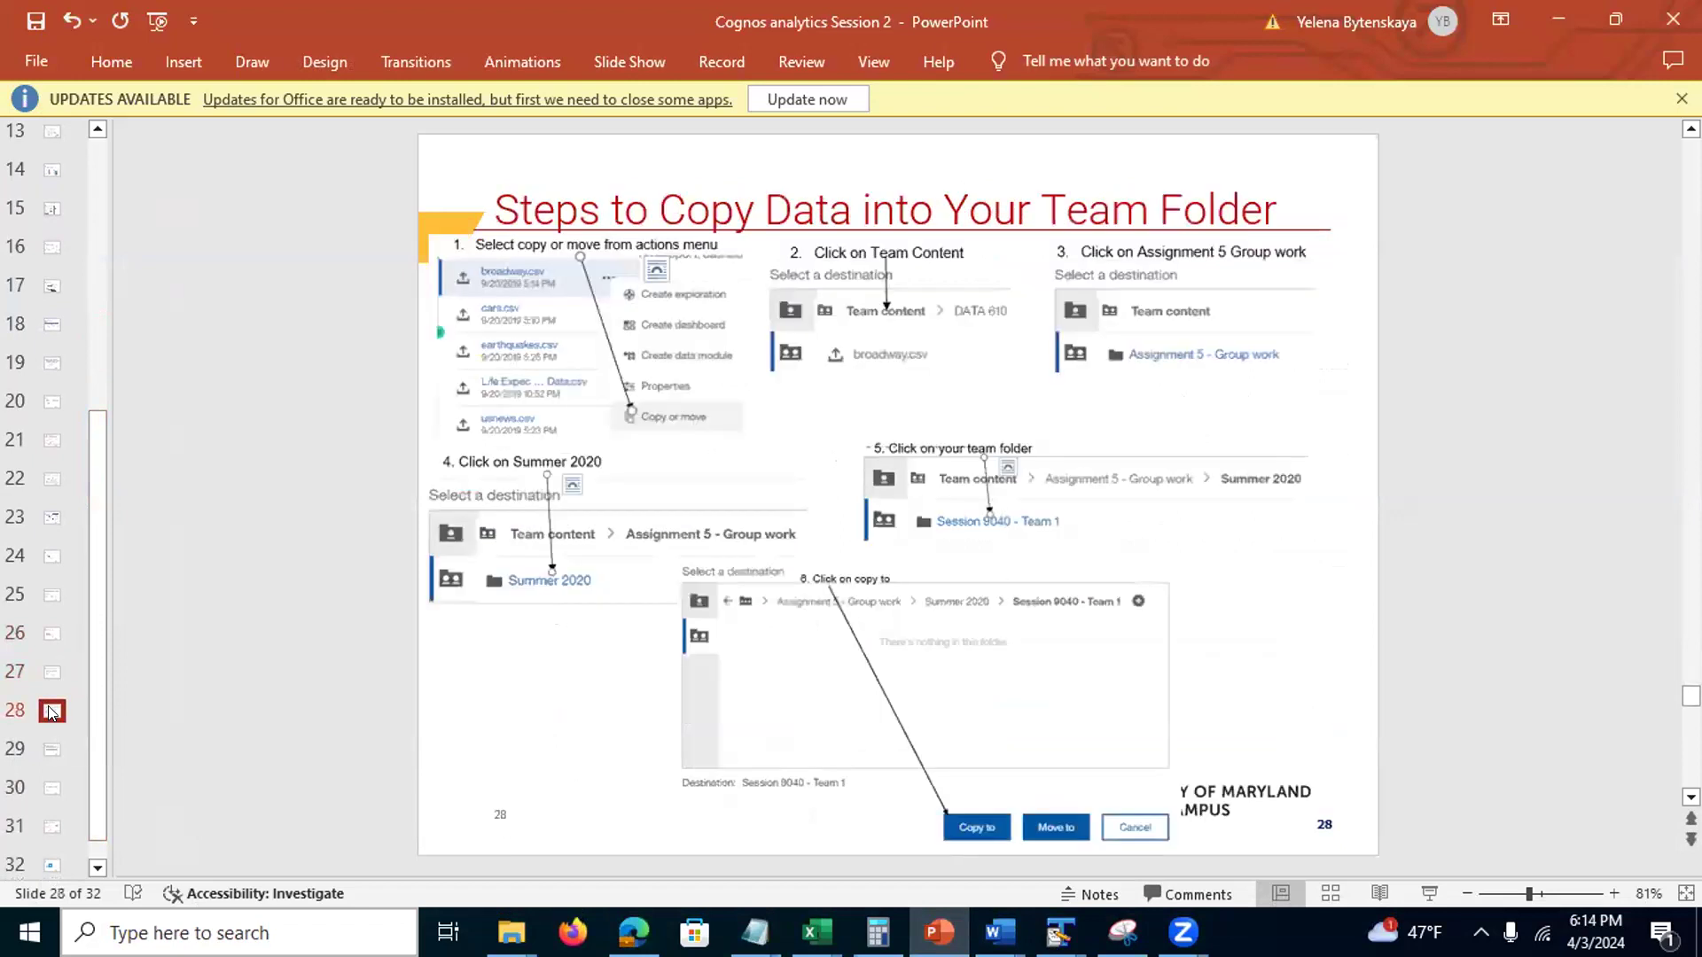
click(51, 749)
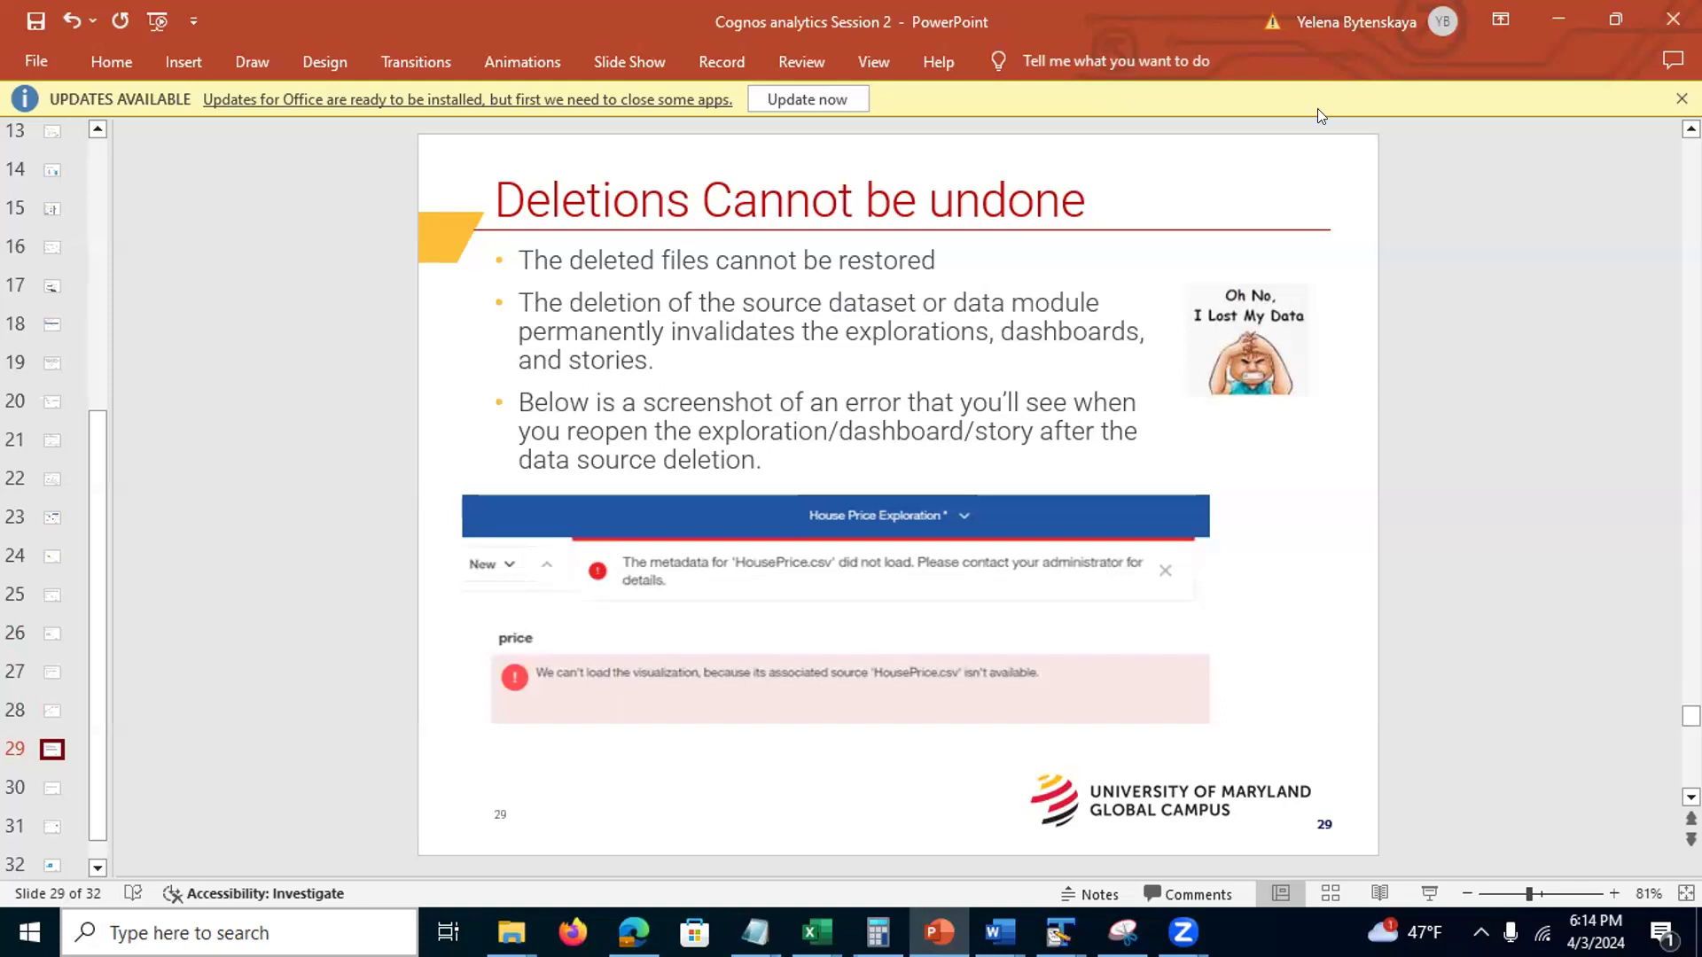
click(1558, 20)
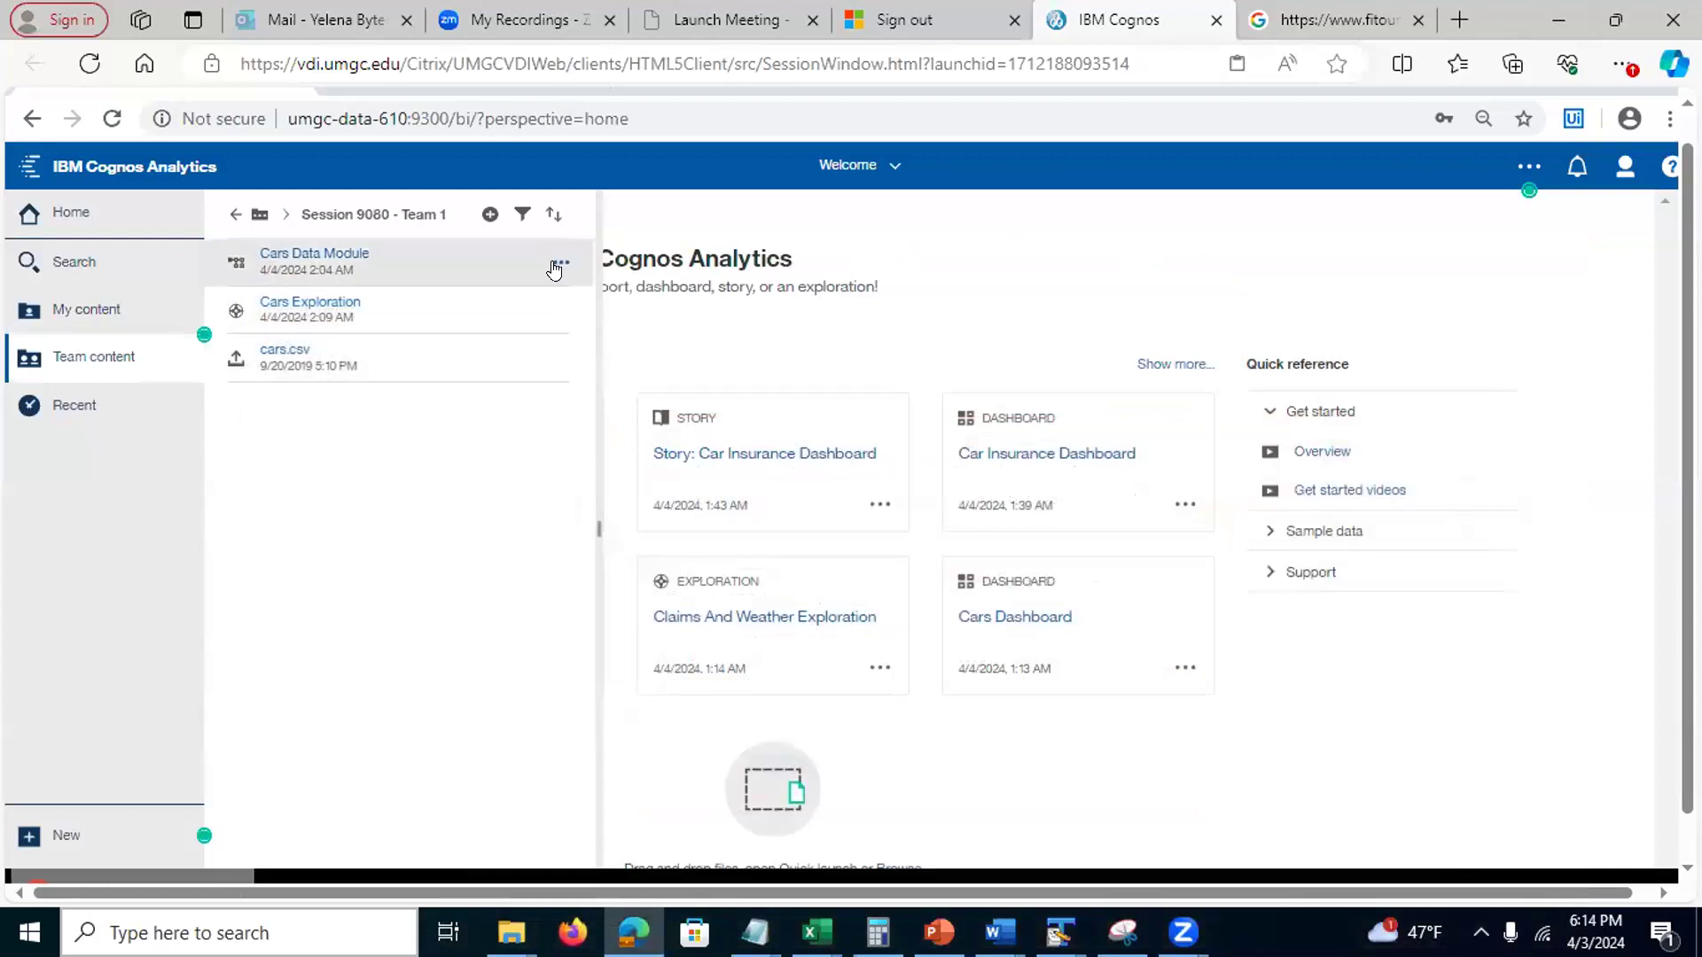
Inspect Cars Data Module's advanced properties and its ID value, then open Cars Exploration
click(556, 265)
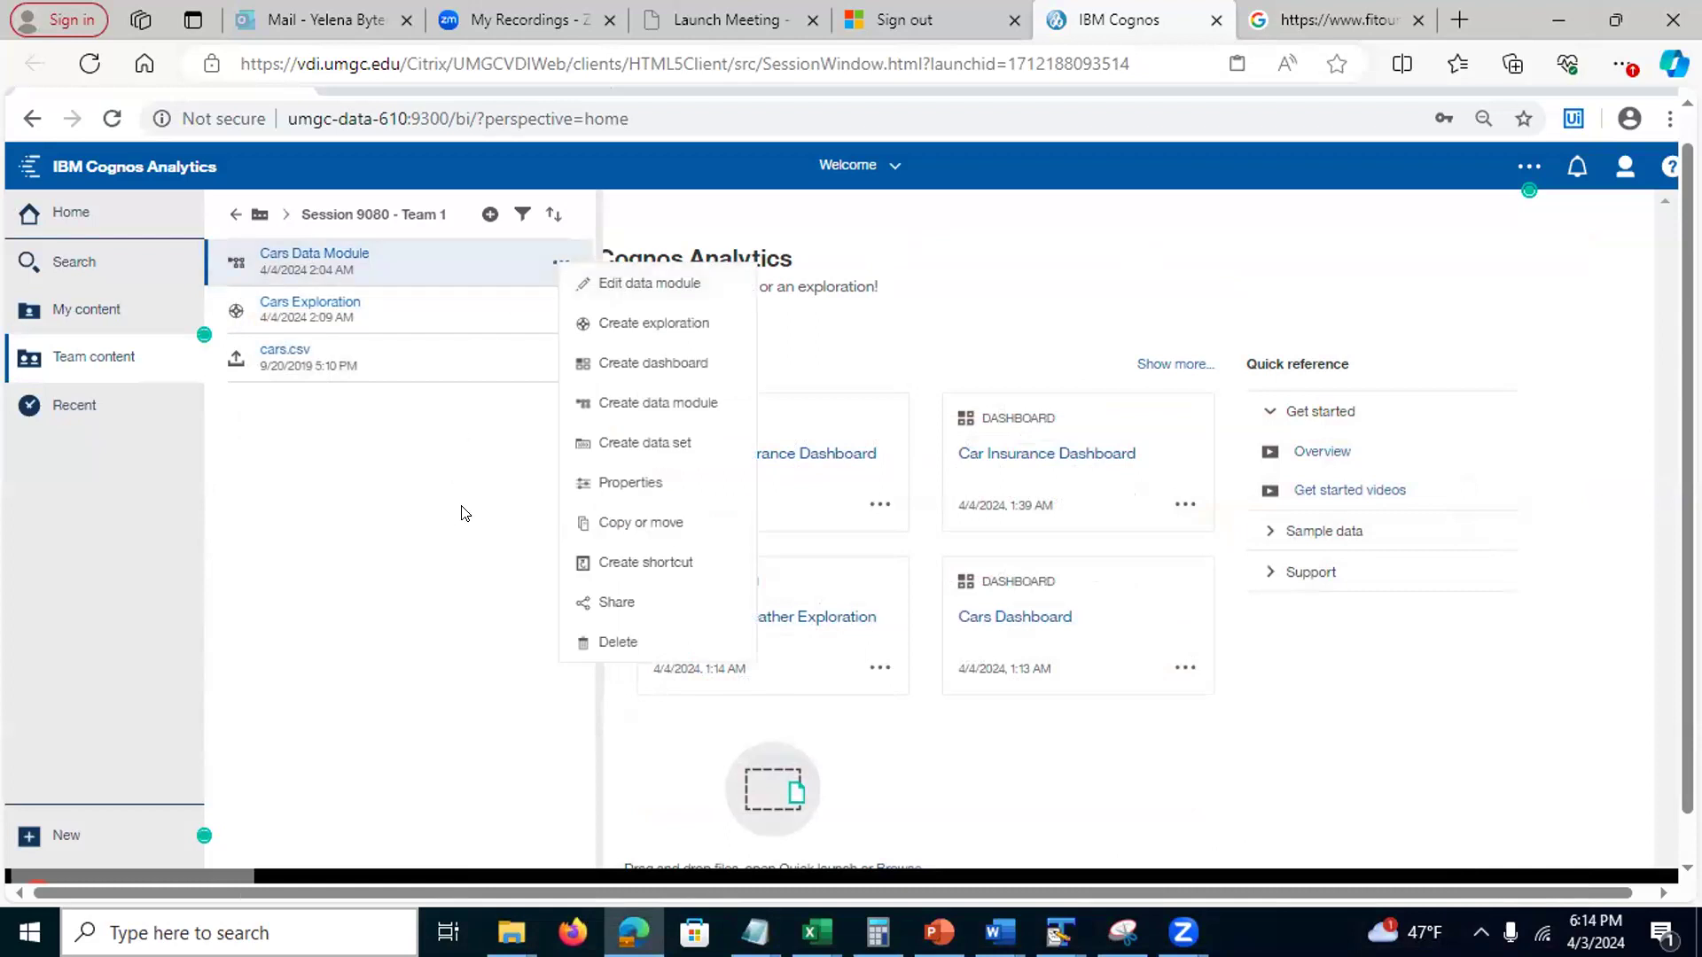
click(613, 483)
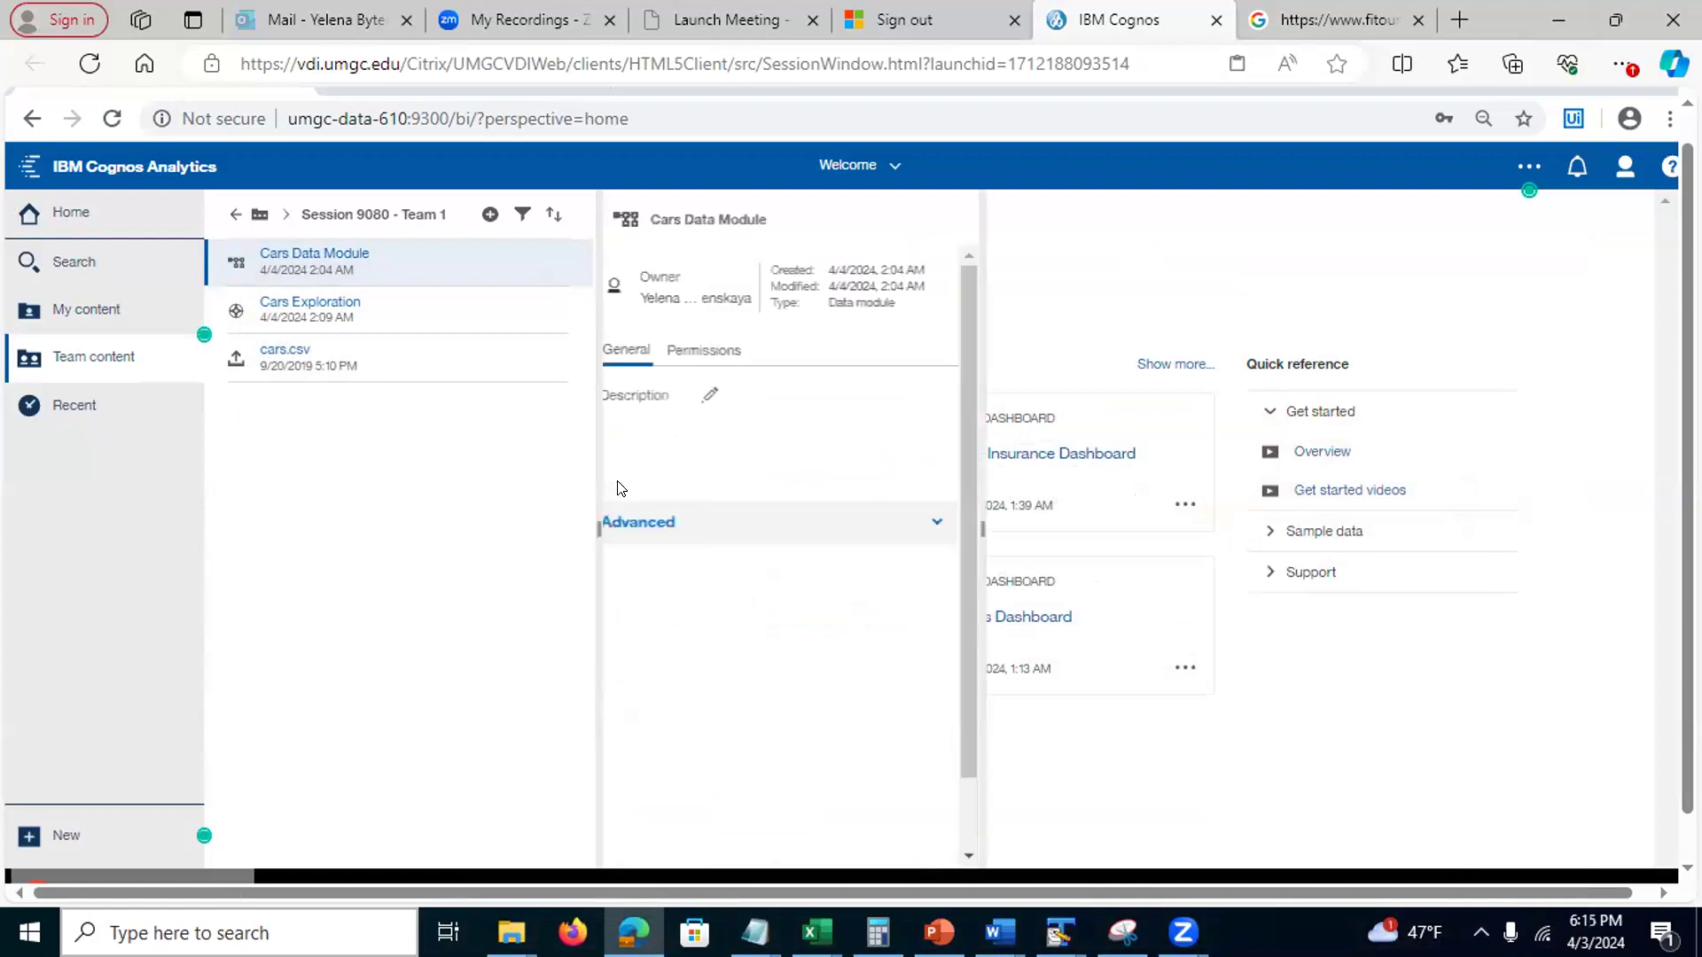
click(946, 521)
scroll(980, 404, down, 2)
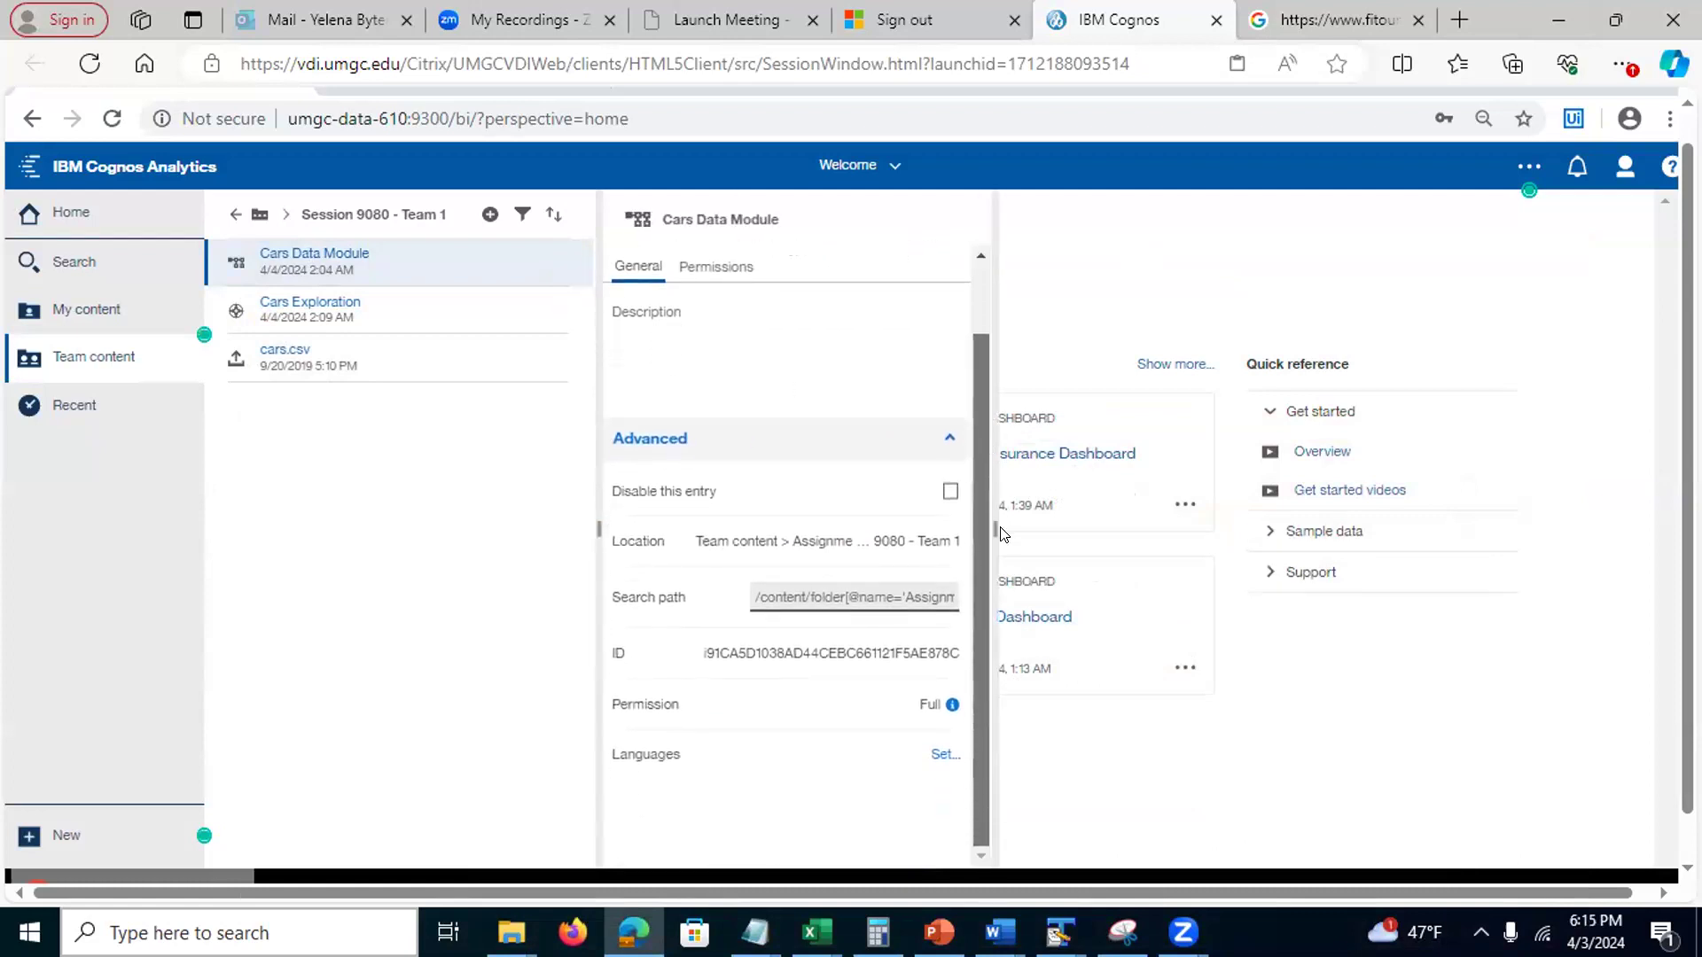
drag(708, 650, 751, 653)
click(741, 653)
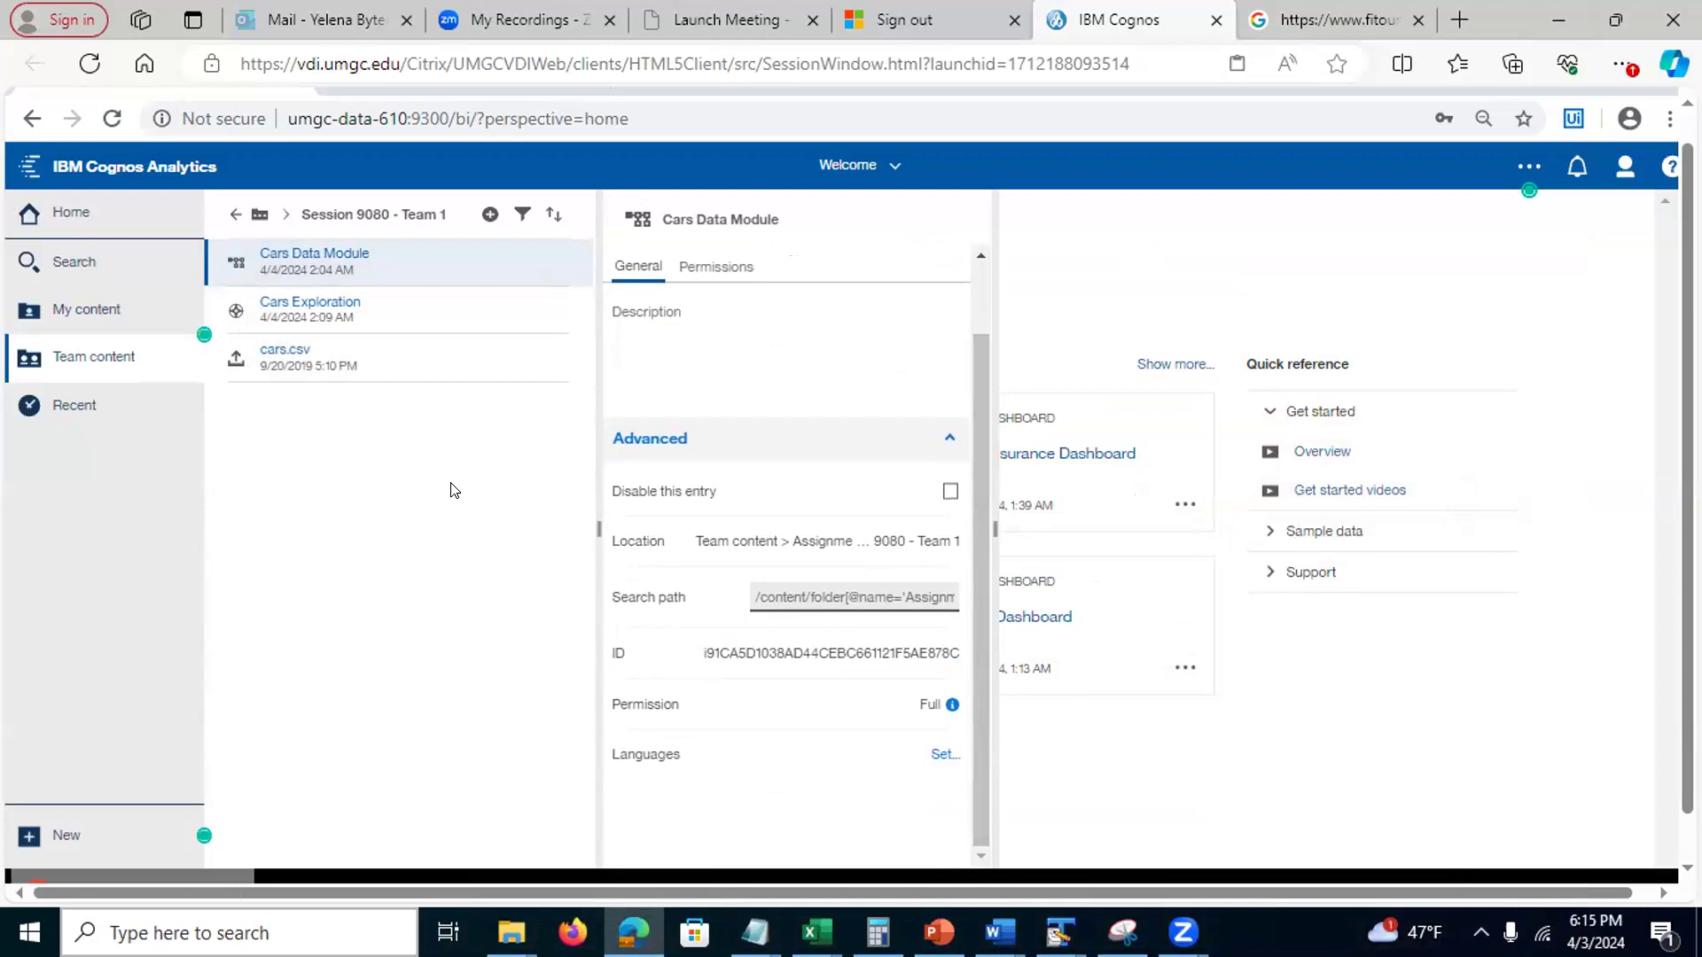
drag(704, 654, 984, 647)
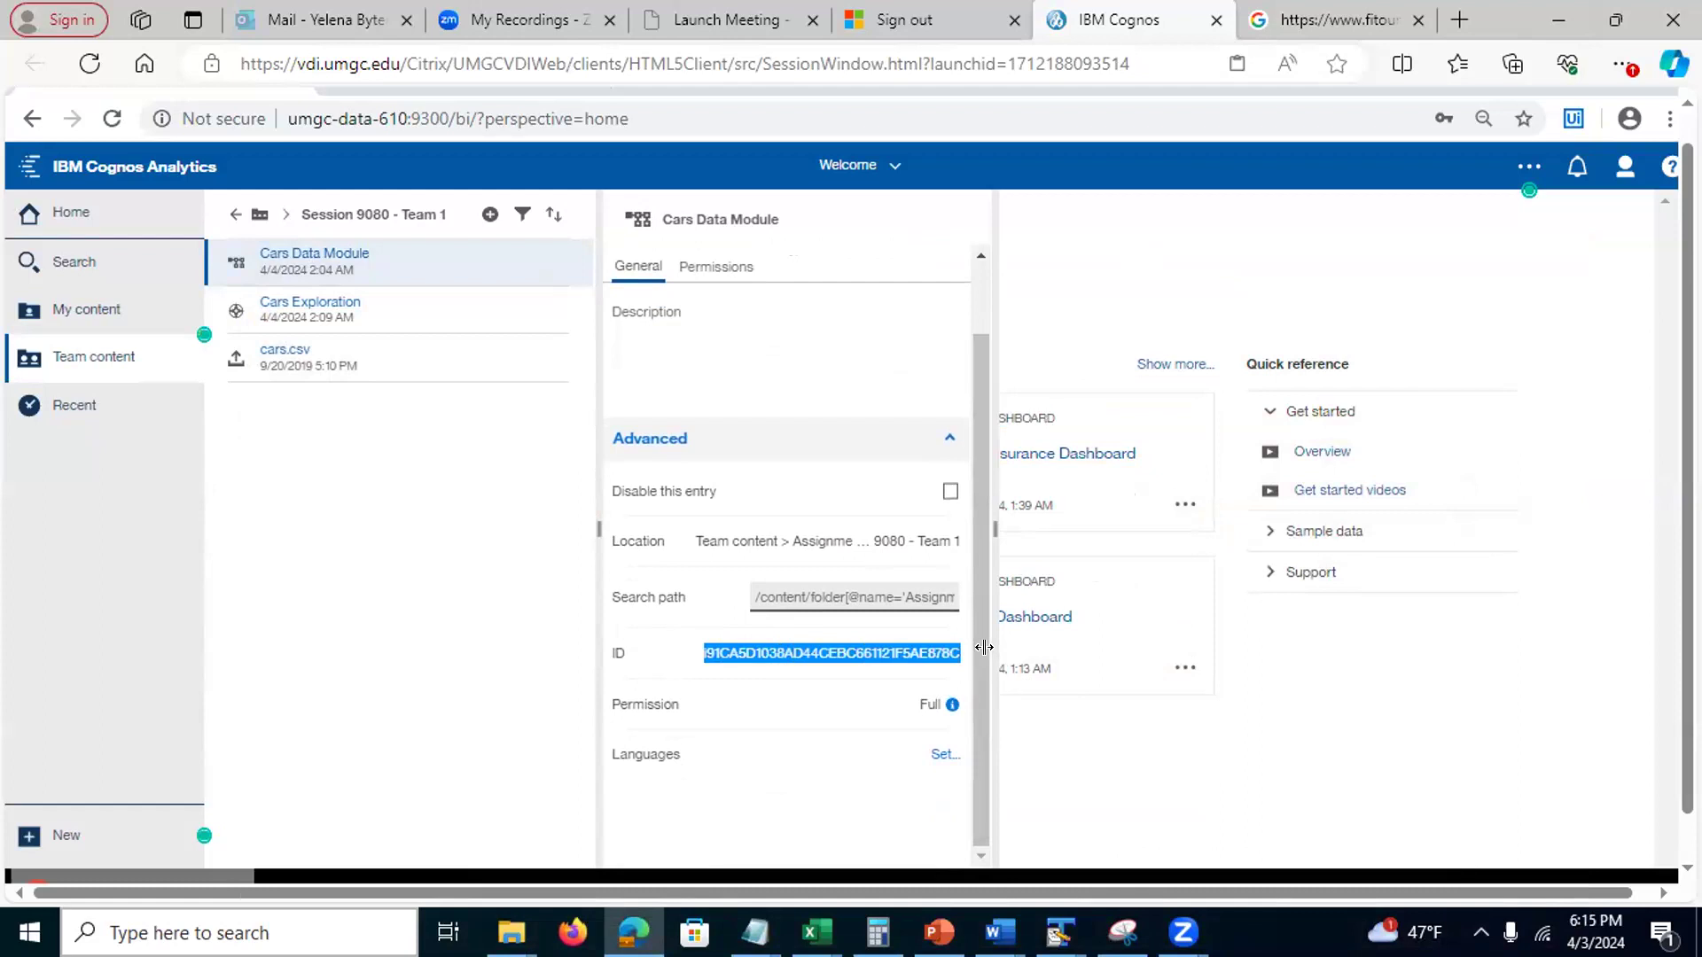
click(390, 678)
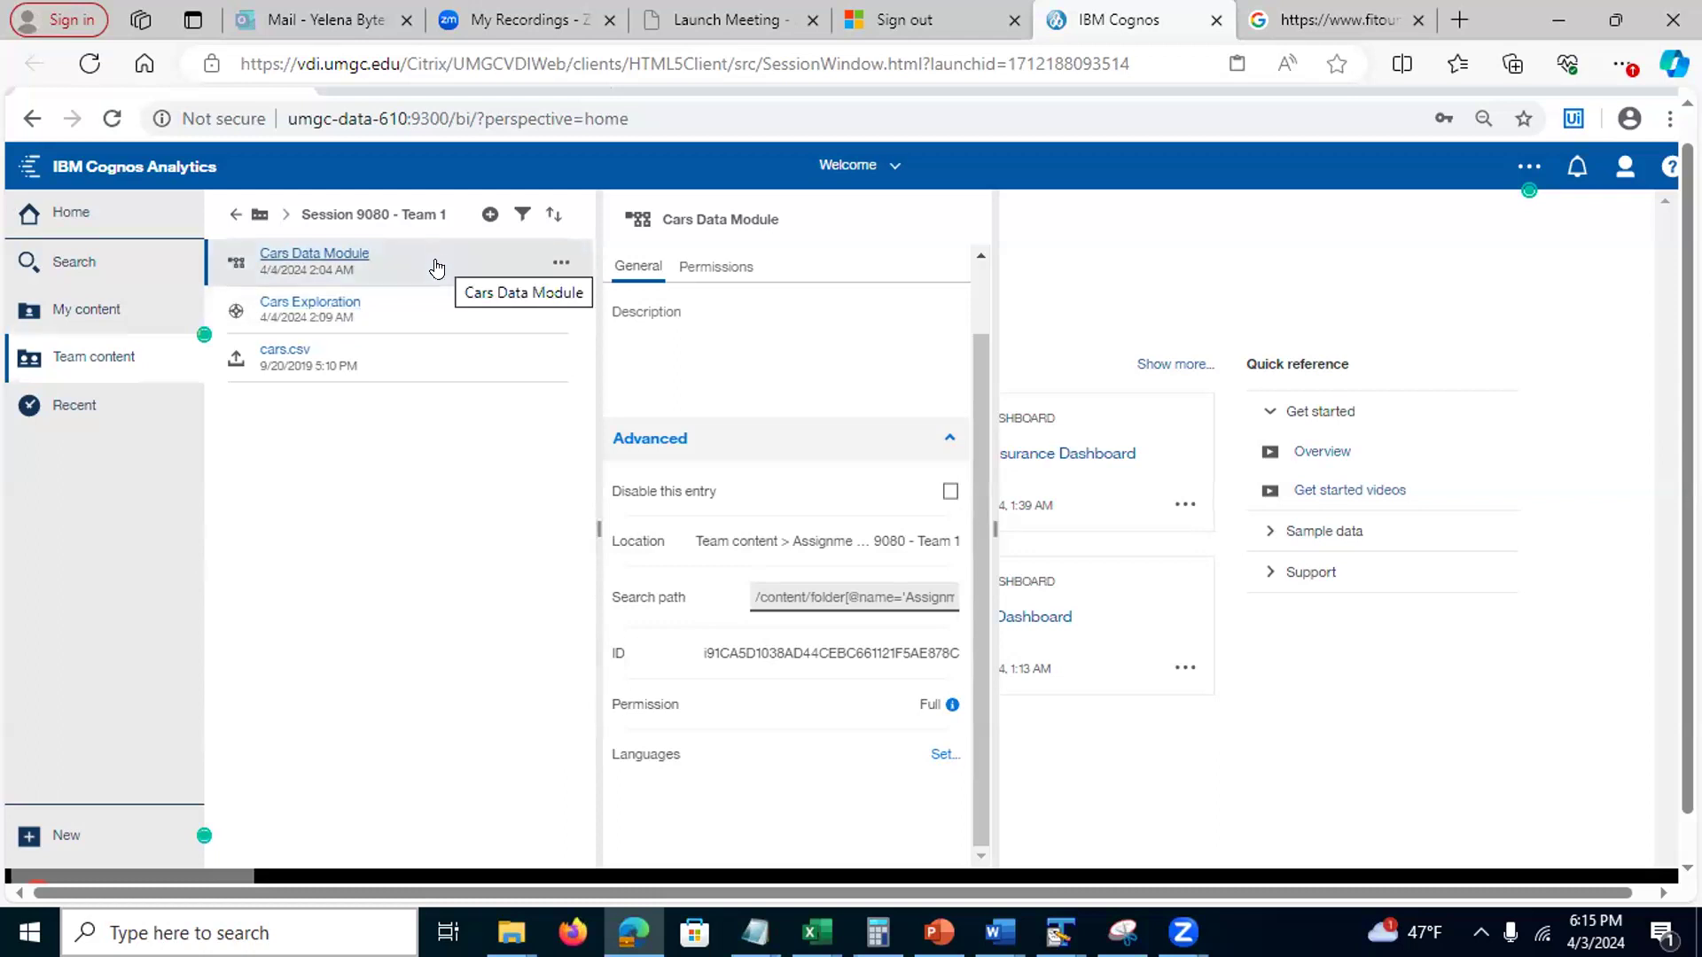
click(416, 312)
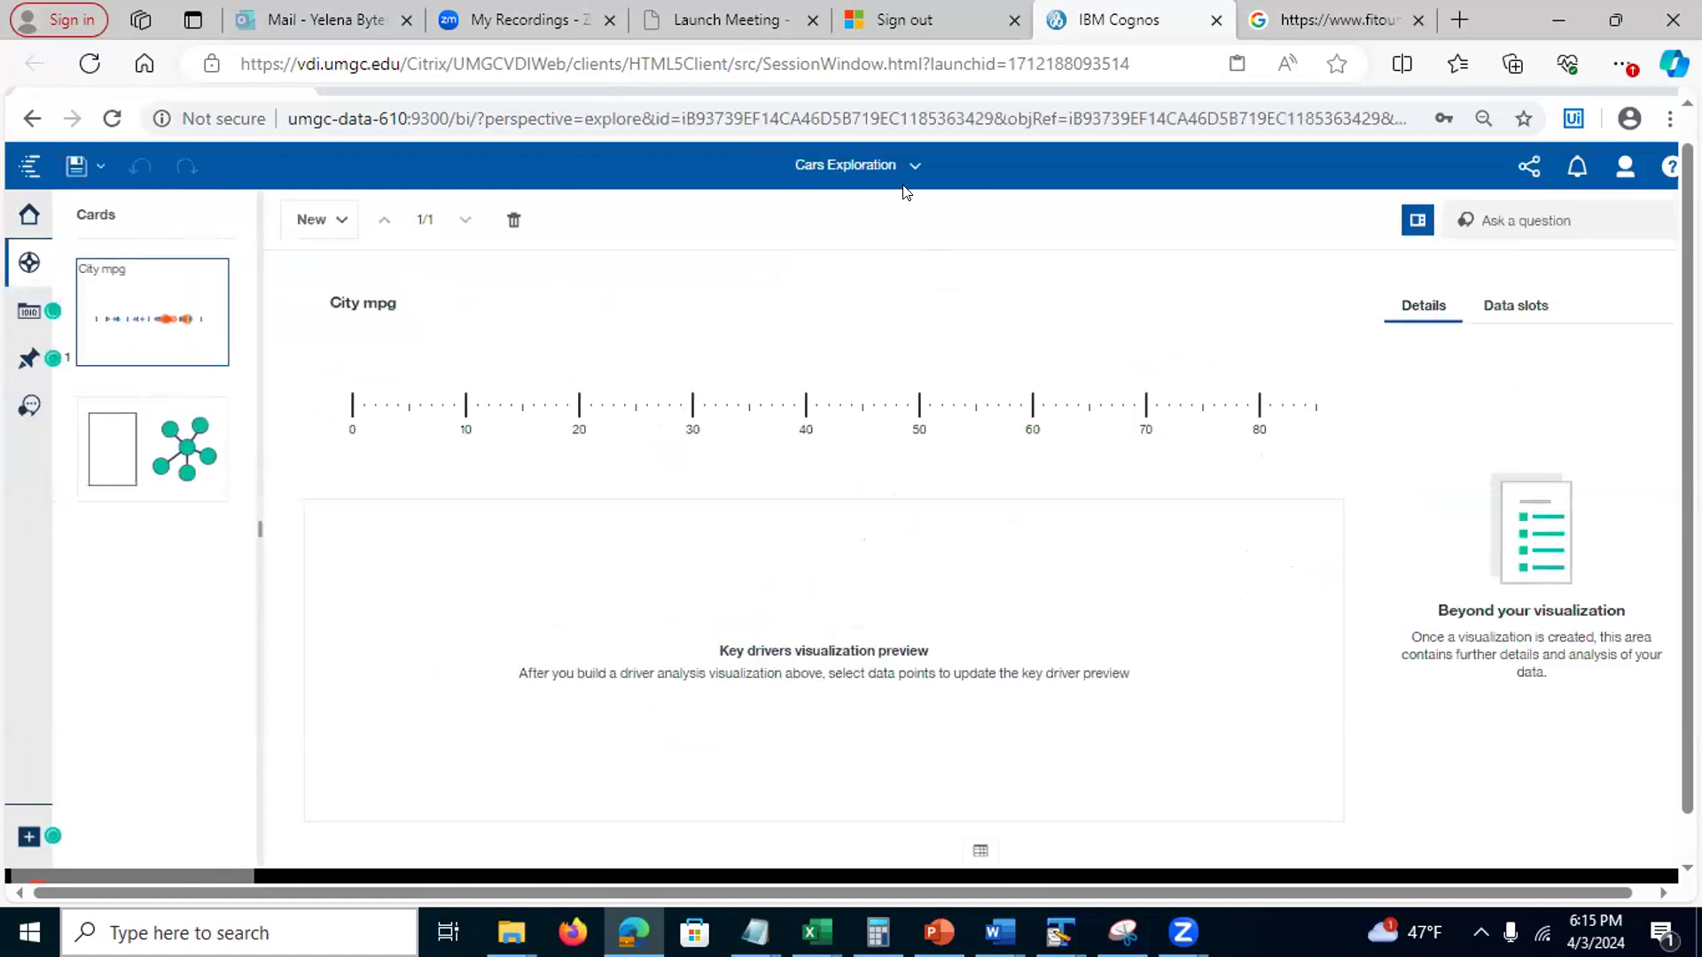
Close Cars Exploration from the list of open items
click(909, 171)
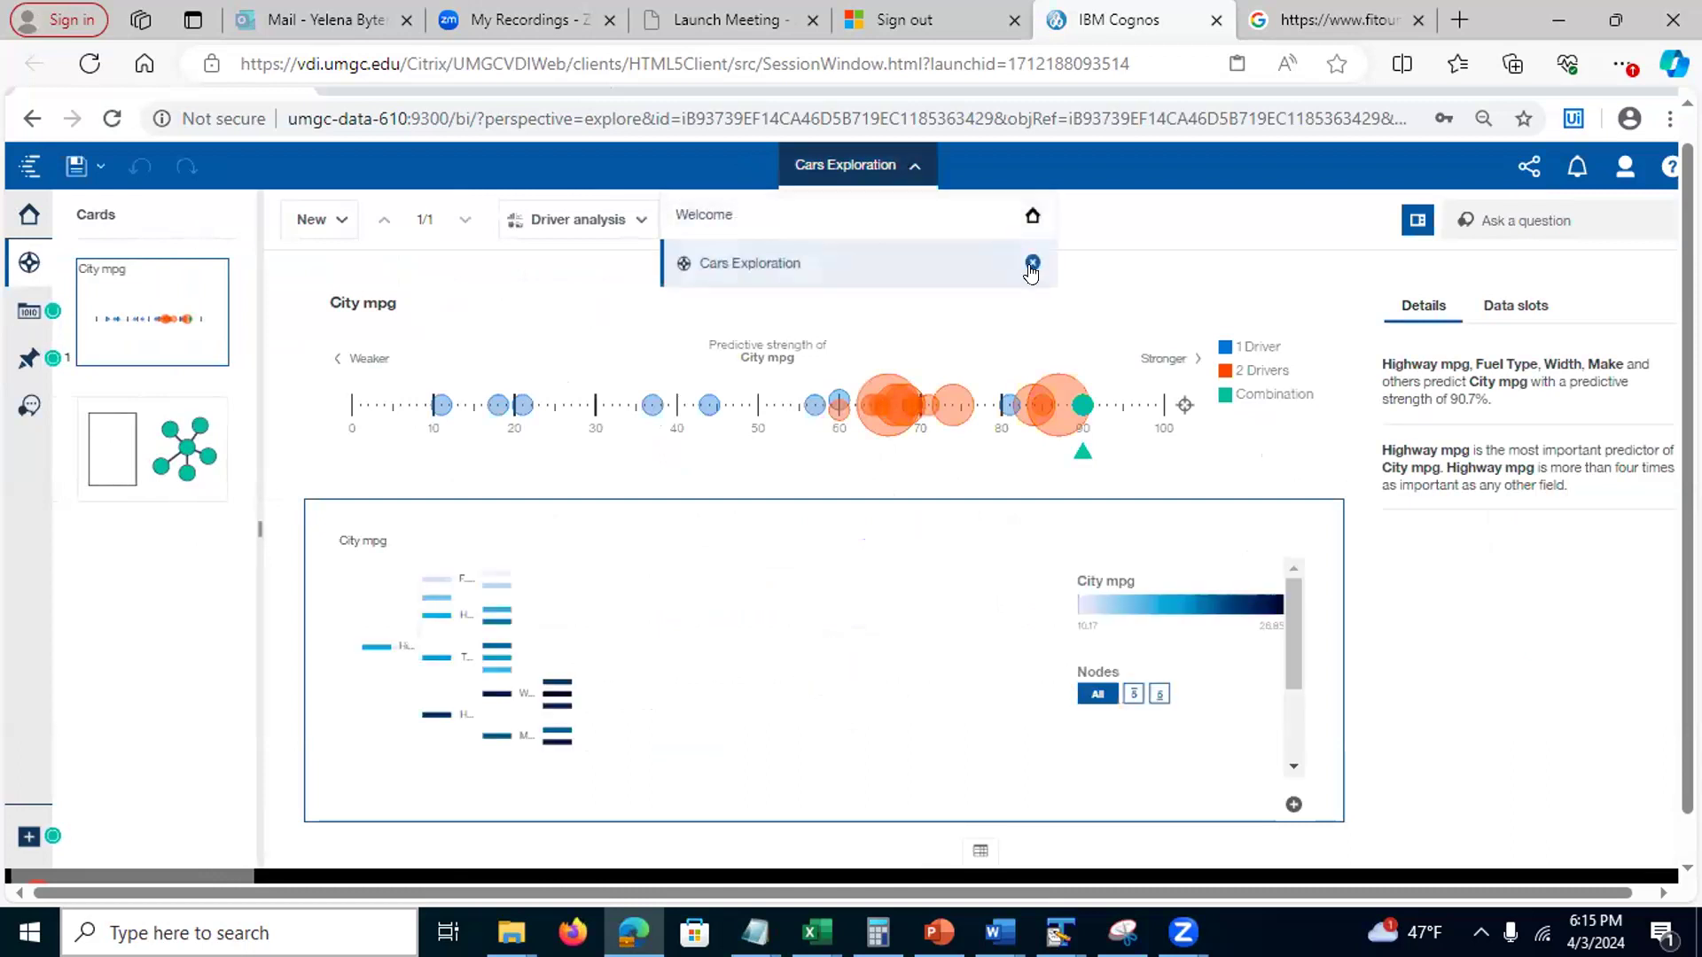
click(1031, 263)
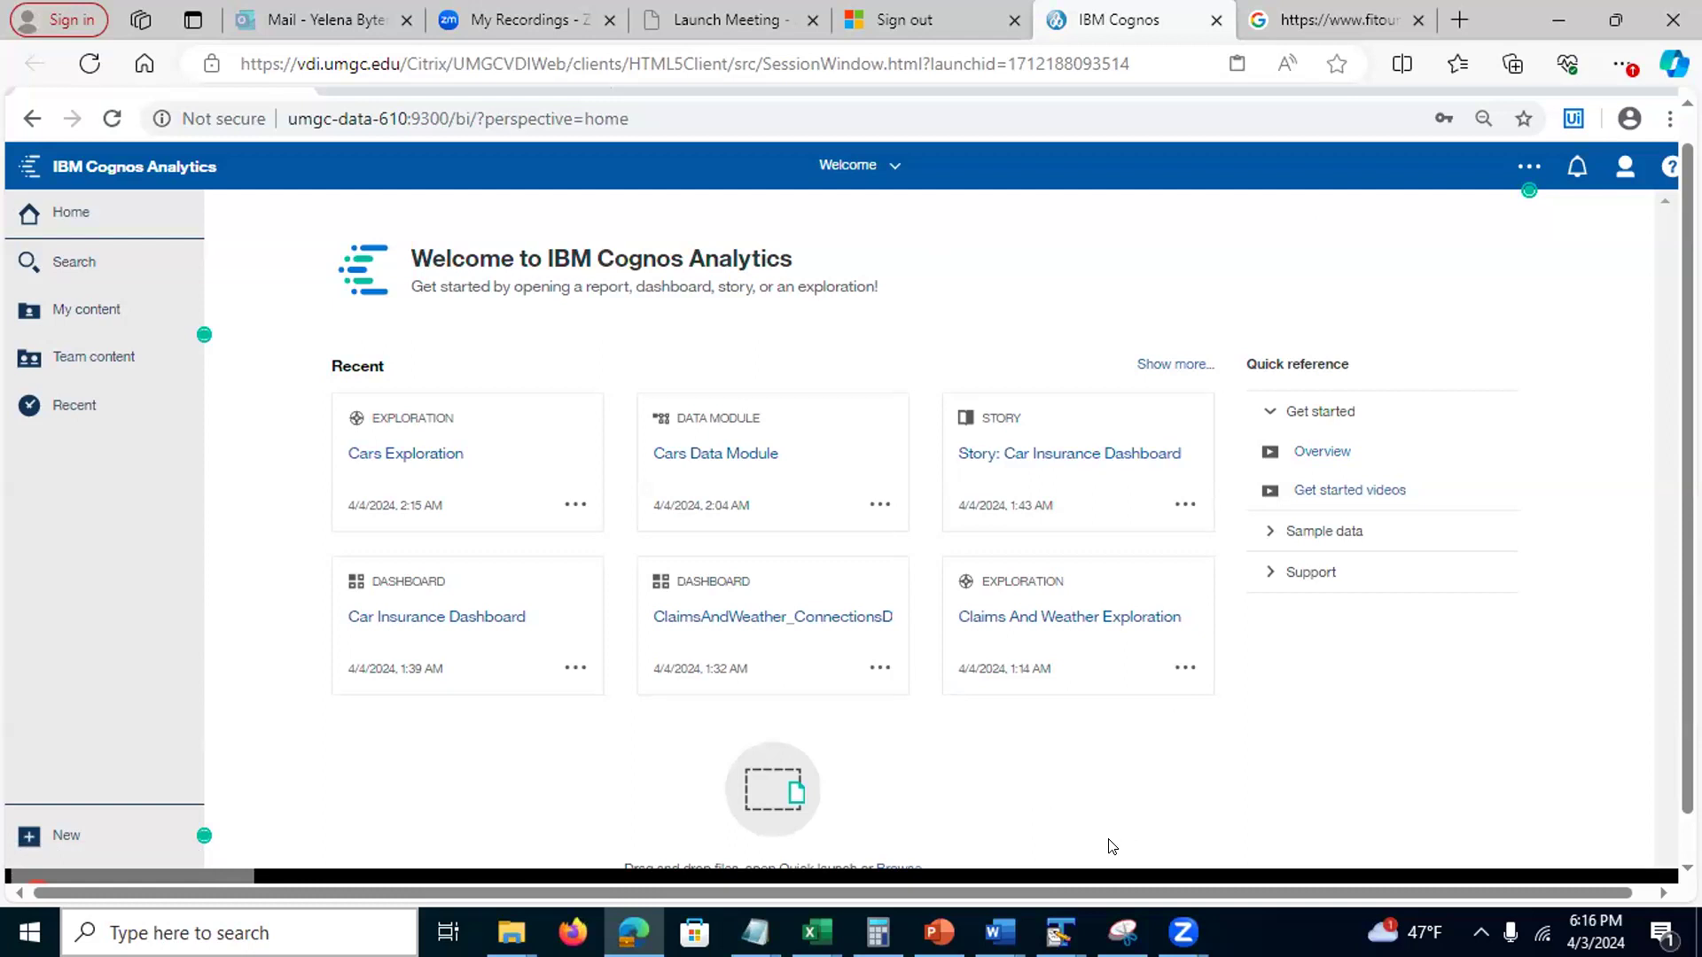
Show slide 30 on the No Access error, glance at Cognos, then move to slide 31's Bonus Example
click(938, 931)
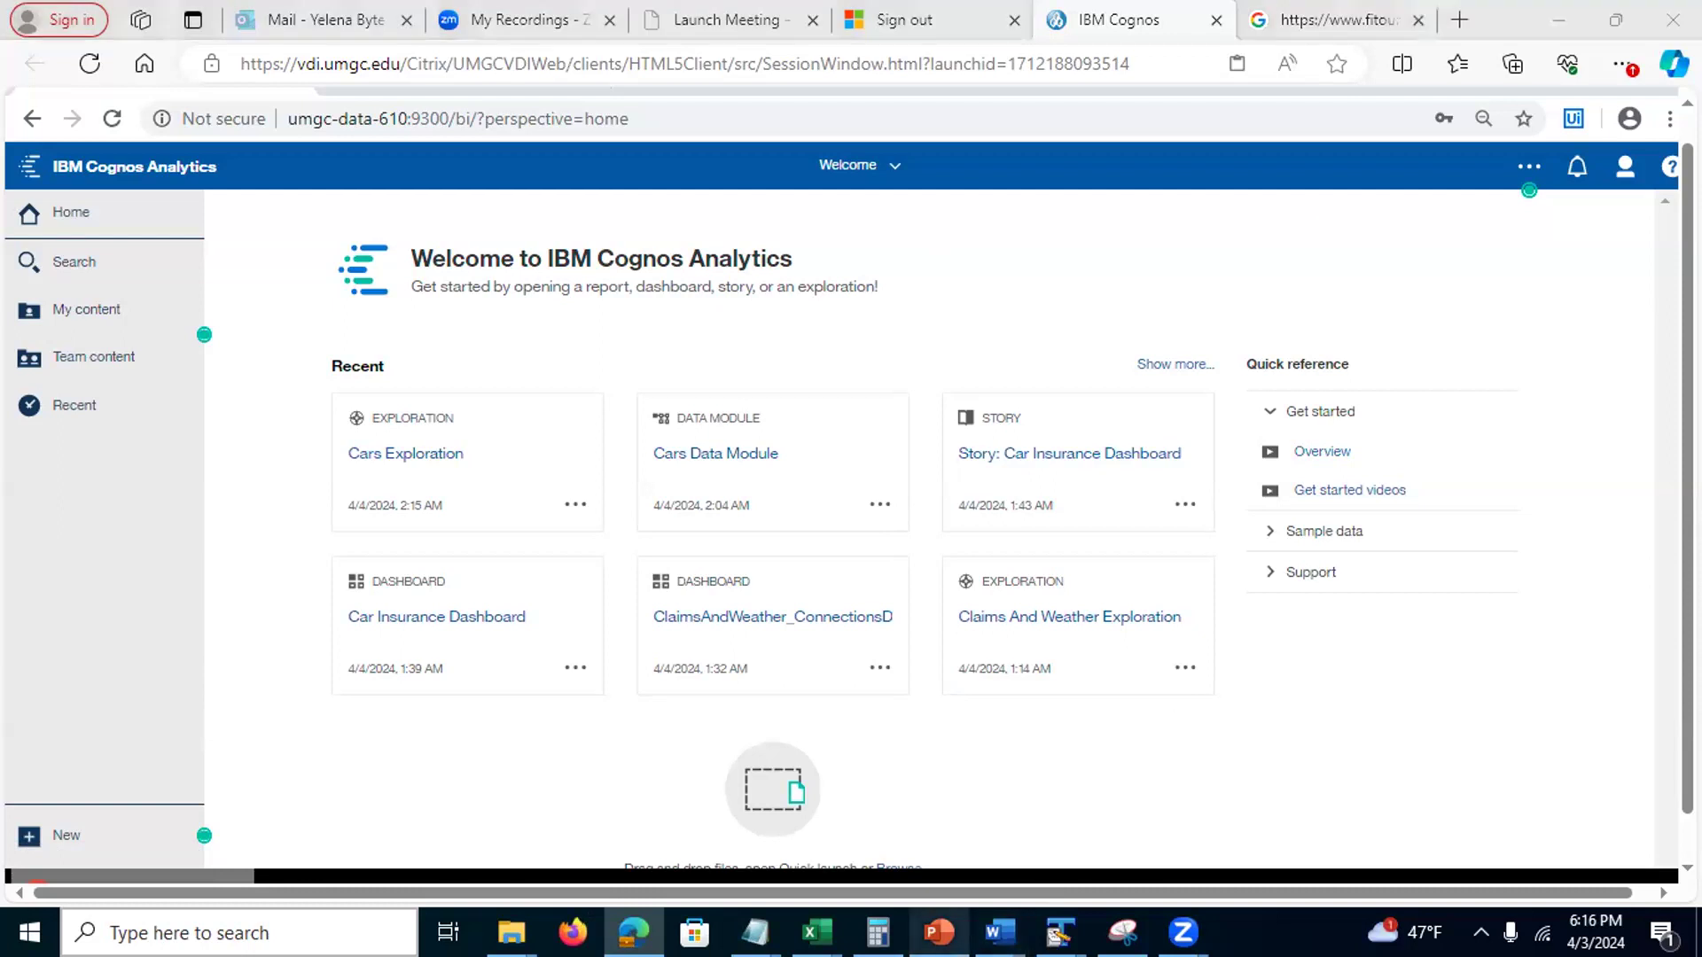
click(51, 786)
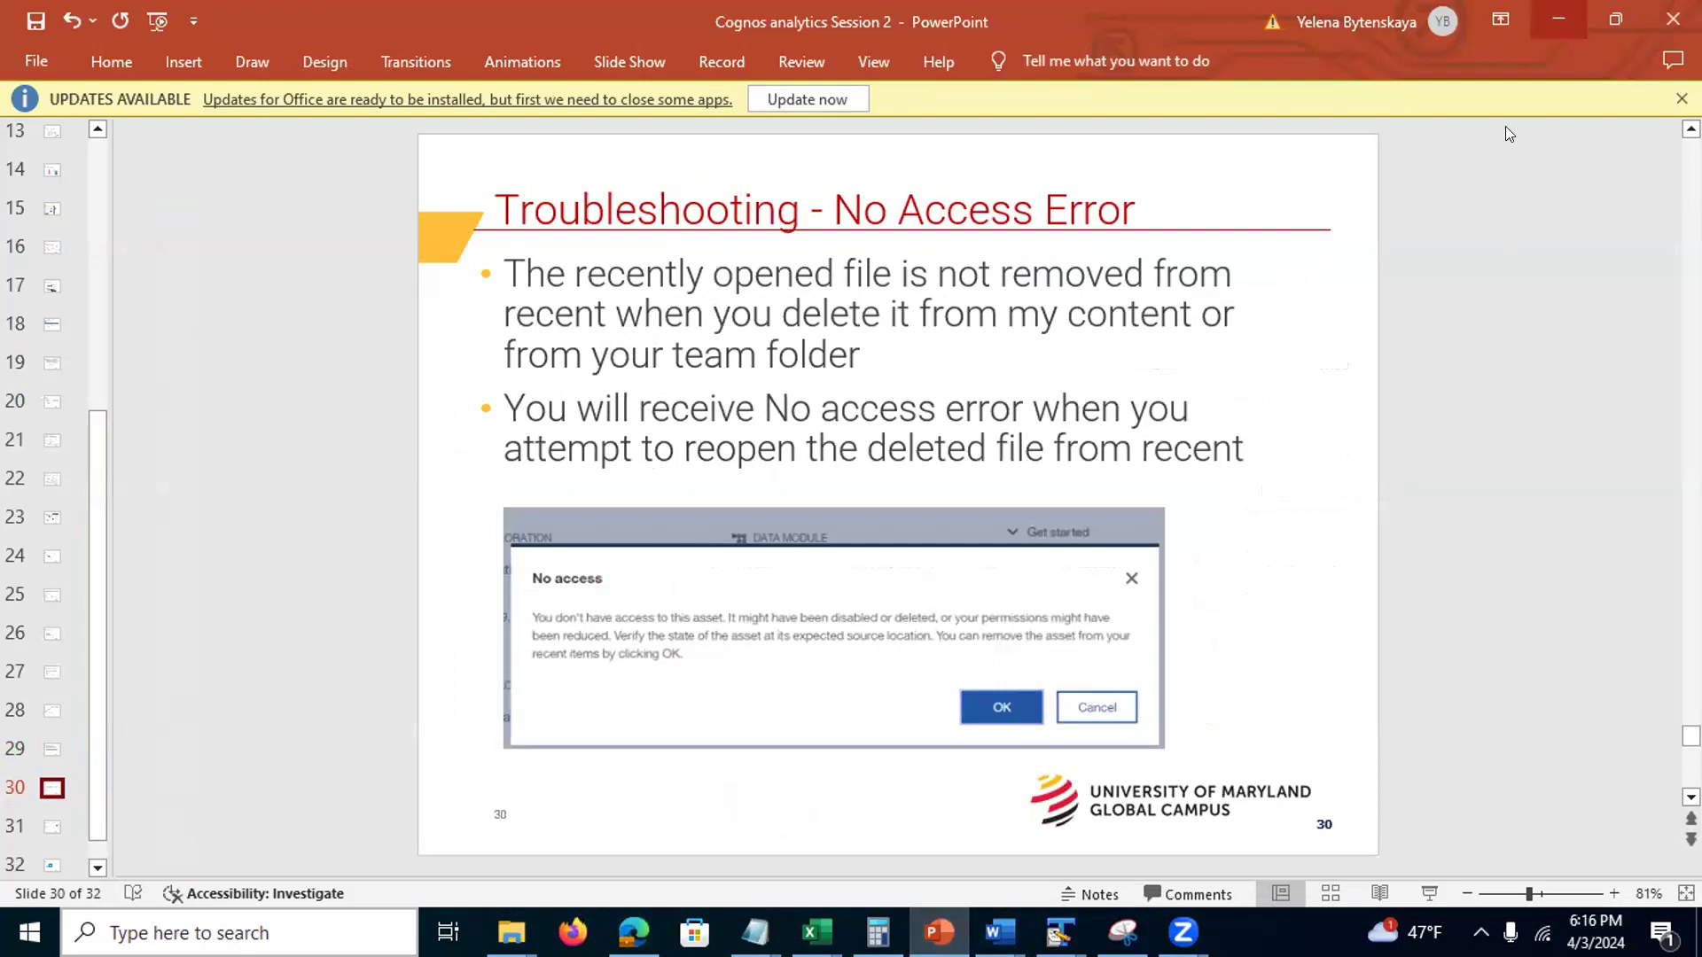
key(alt+Tab)
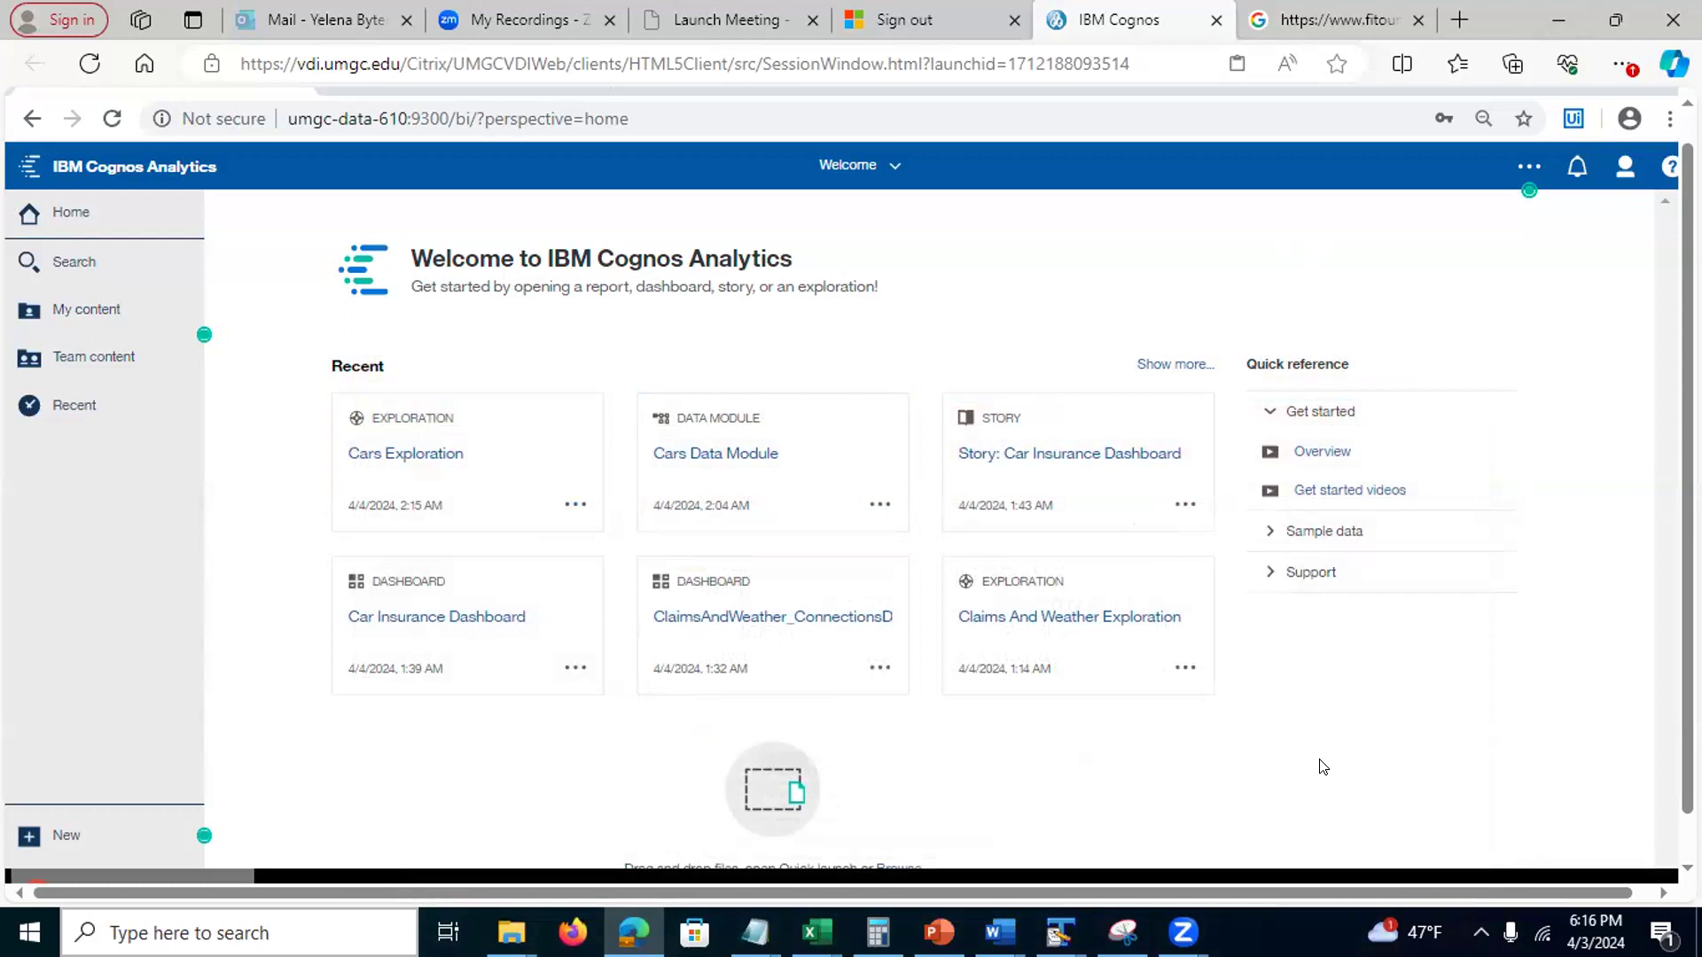
key(alt+Tab)
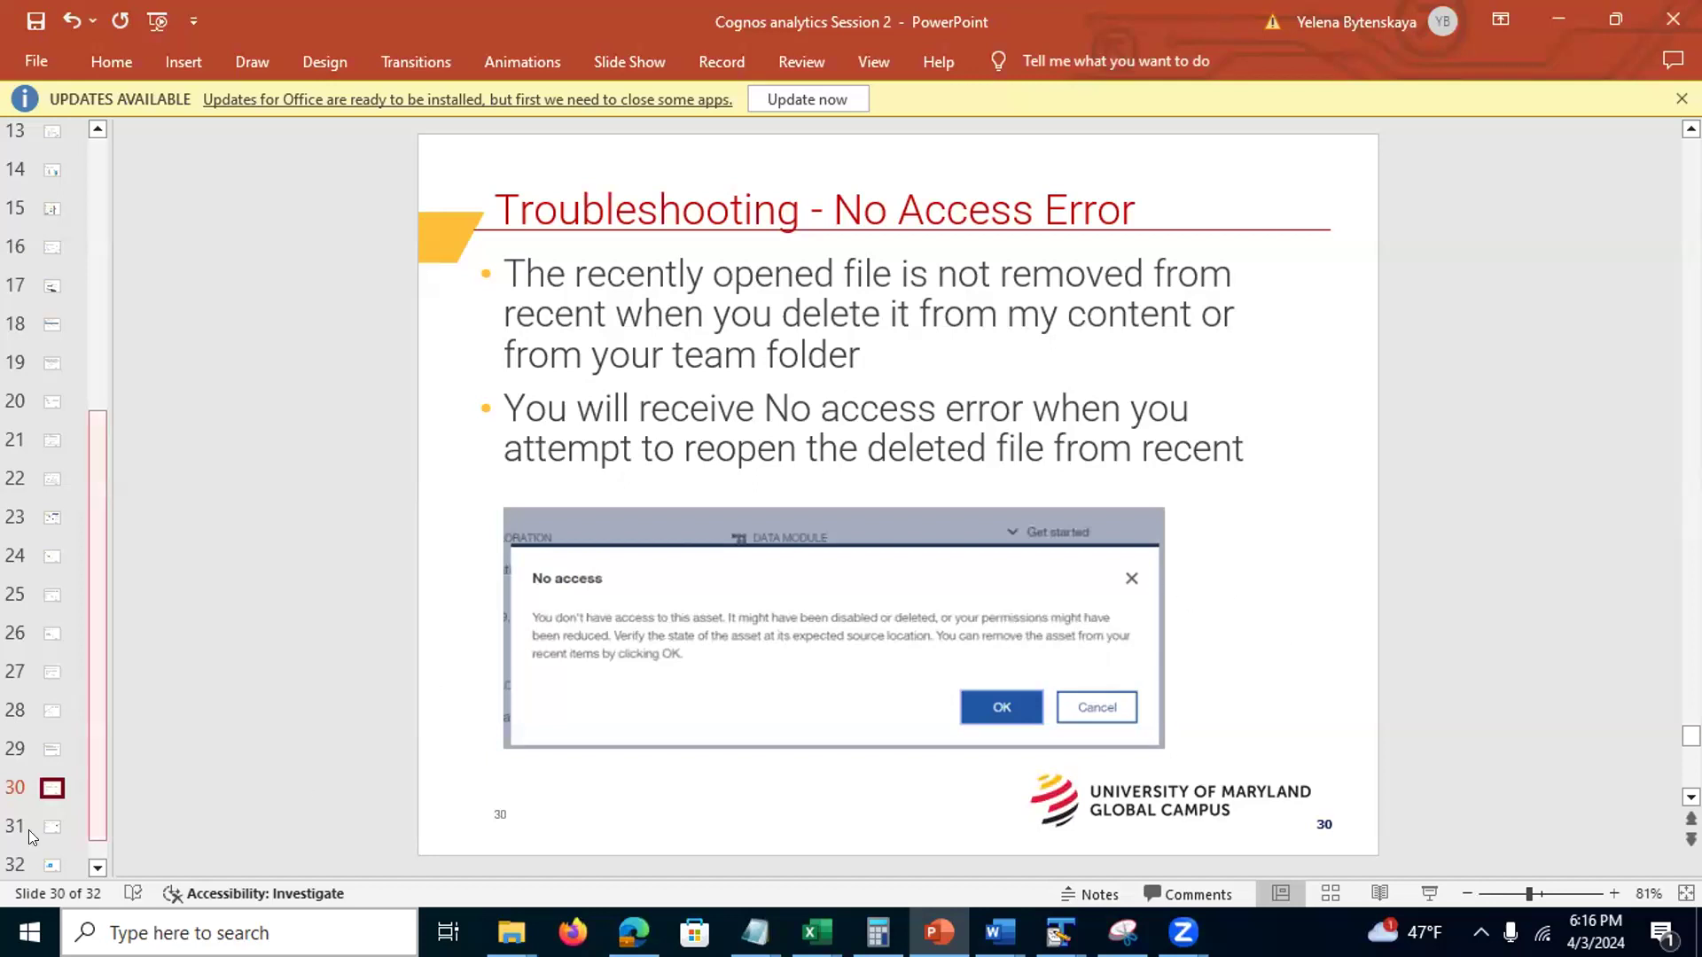
click(59, 824)
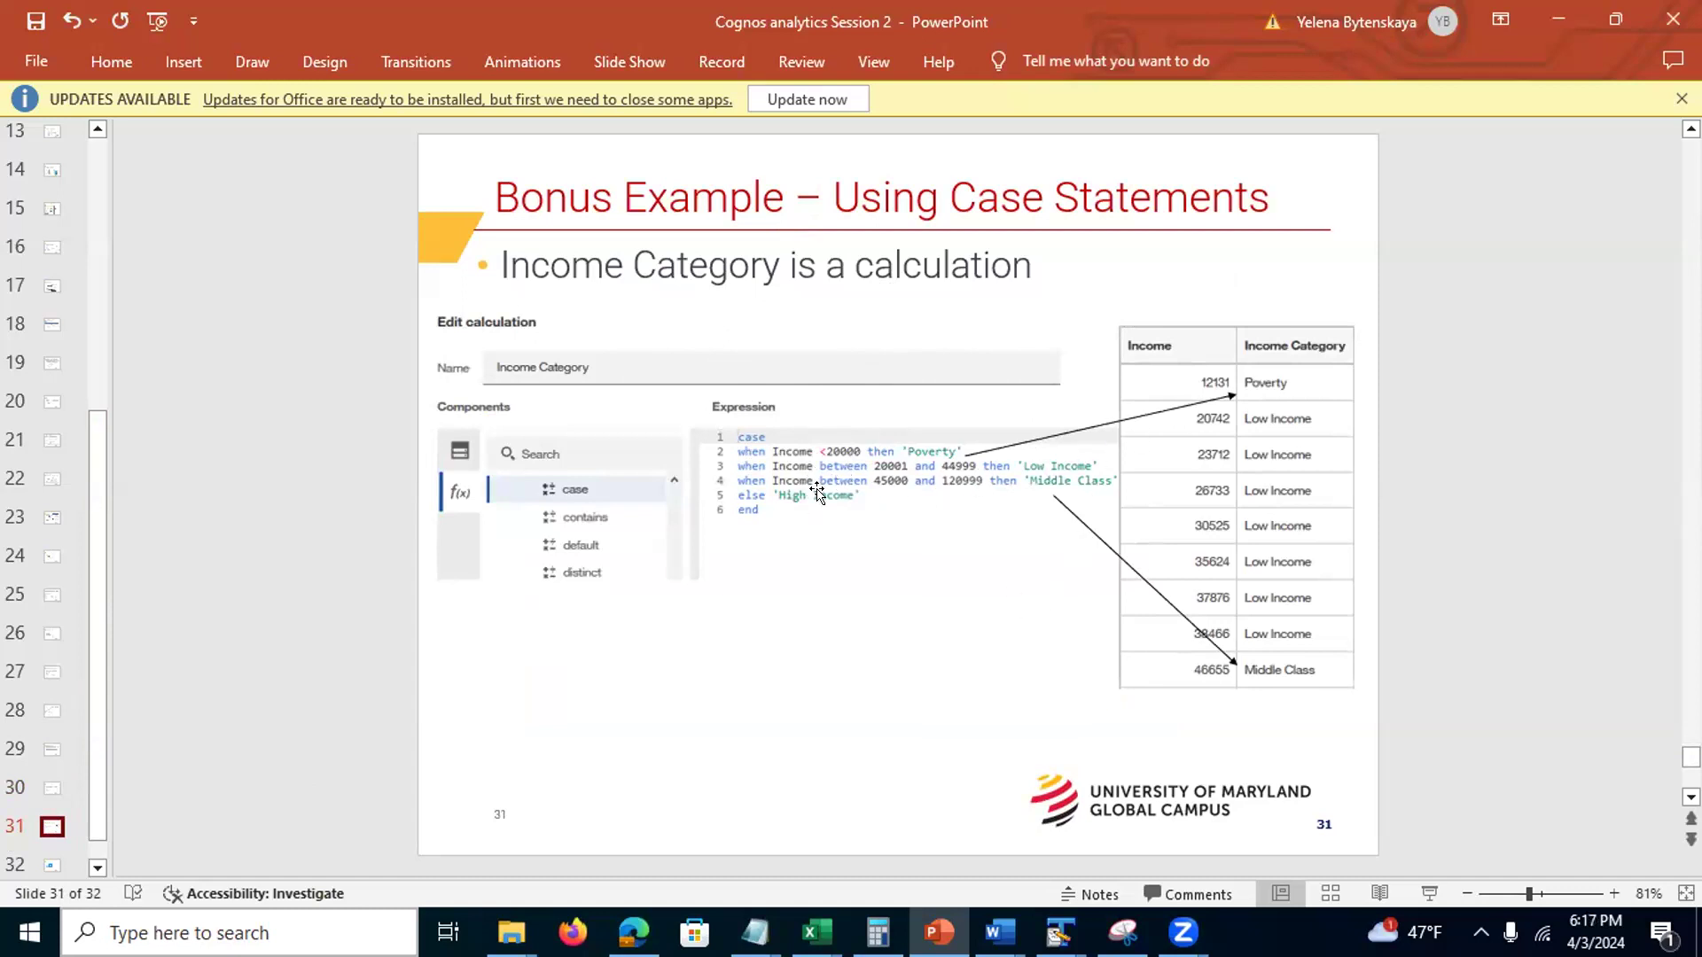
Go to slide 32, the final 'Questions?' slide
click(51, 866)
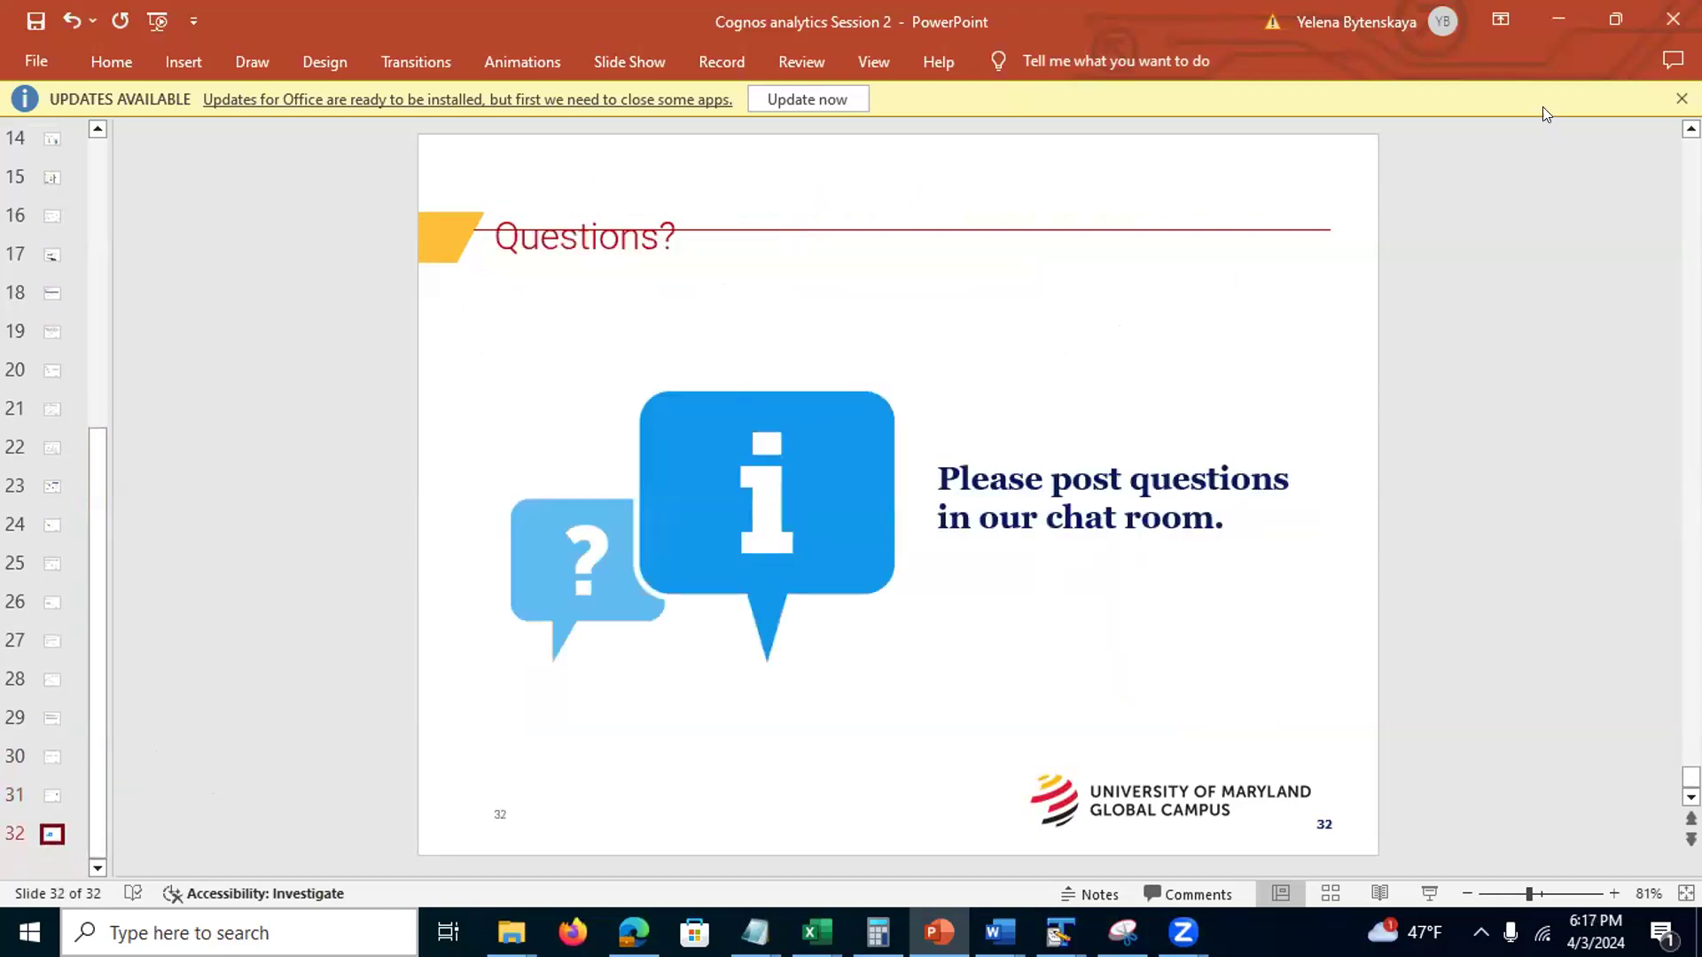
Minimize PowerPoint to reveal the browser's signed-out page
click(1558, 20)
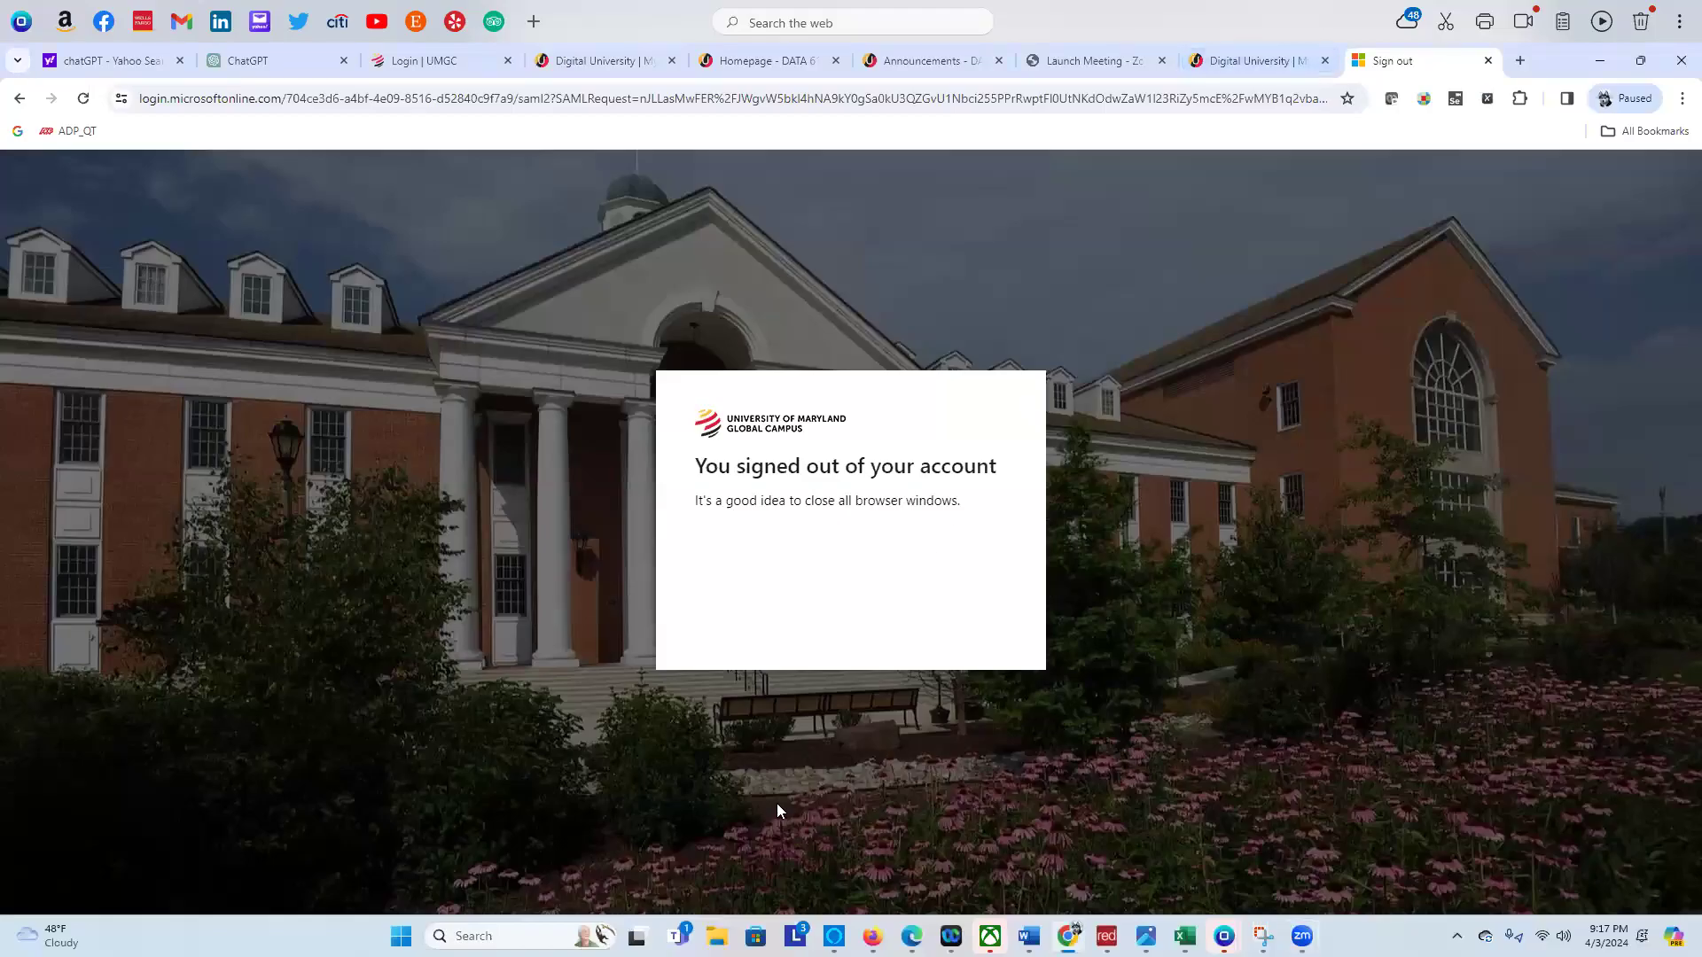
Sort through the browser tabs, reloading the sign-out page and closing the extra Digital University tab
click(1351, 65)
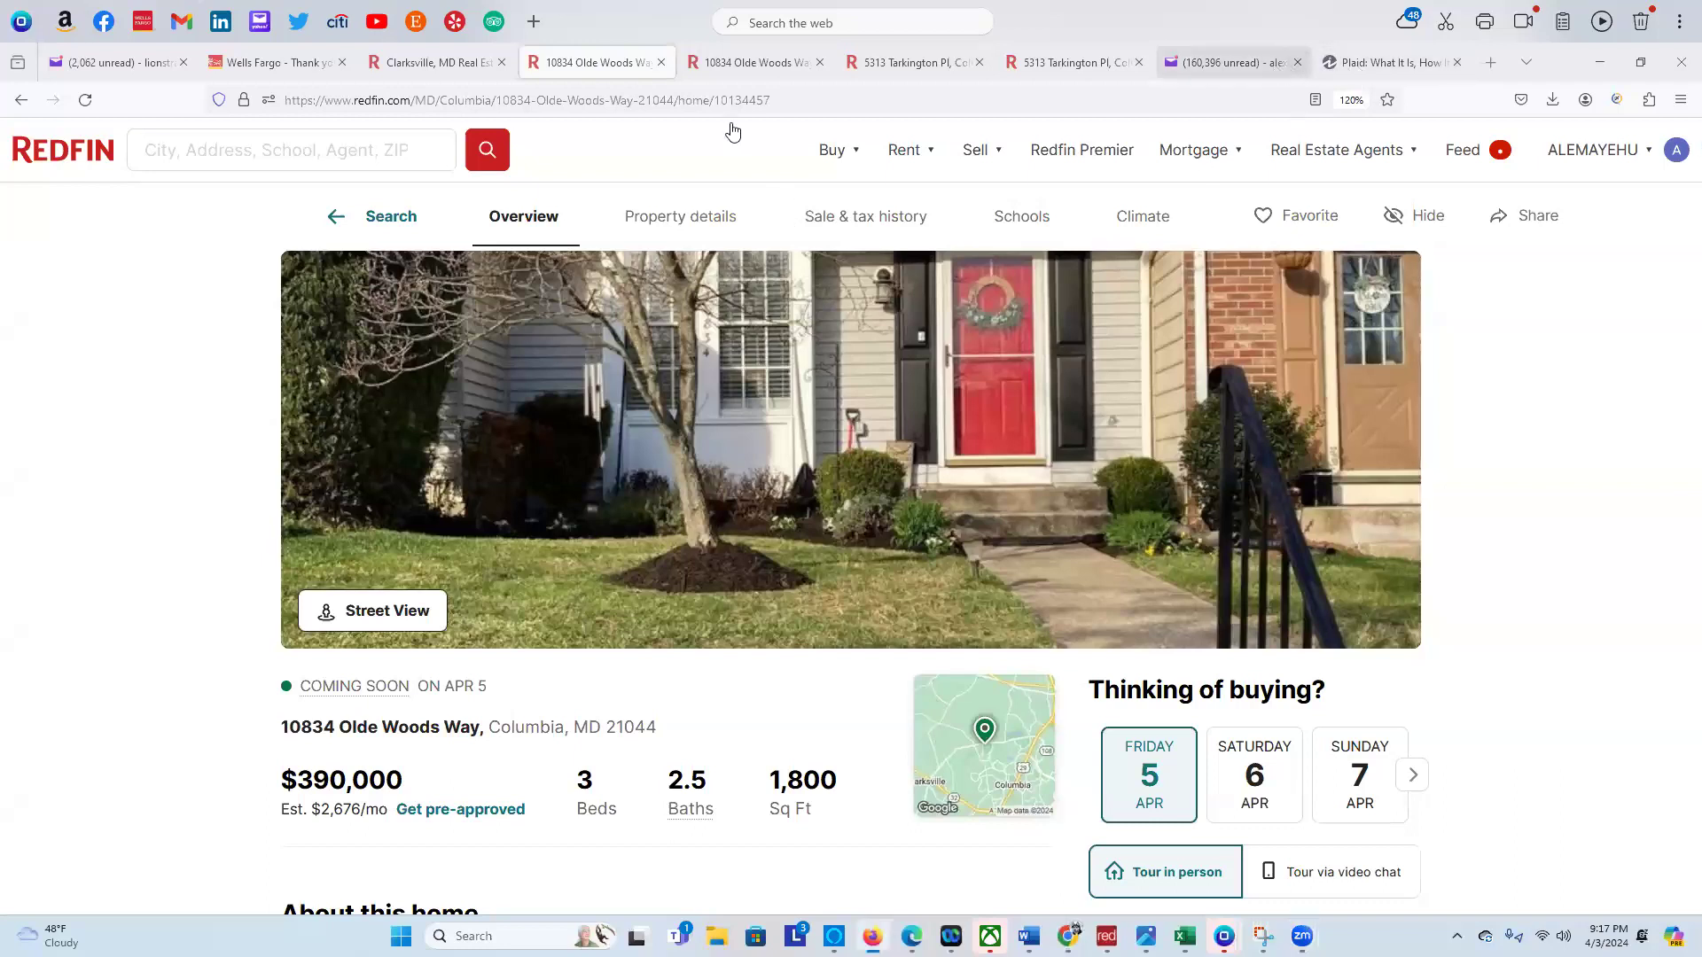
click(1232, 63)
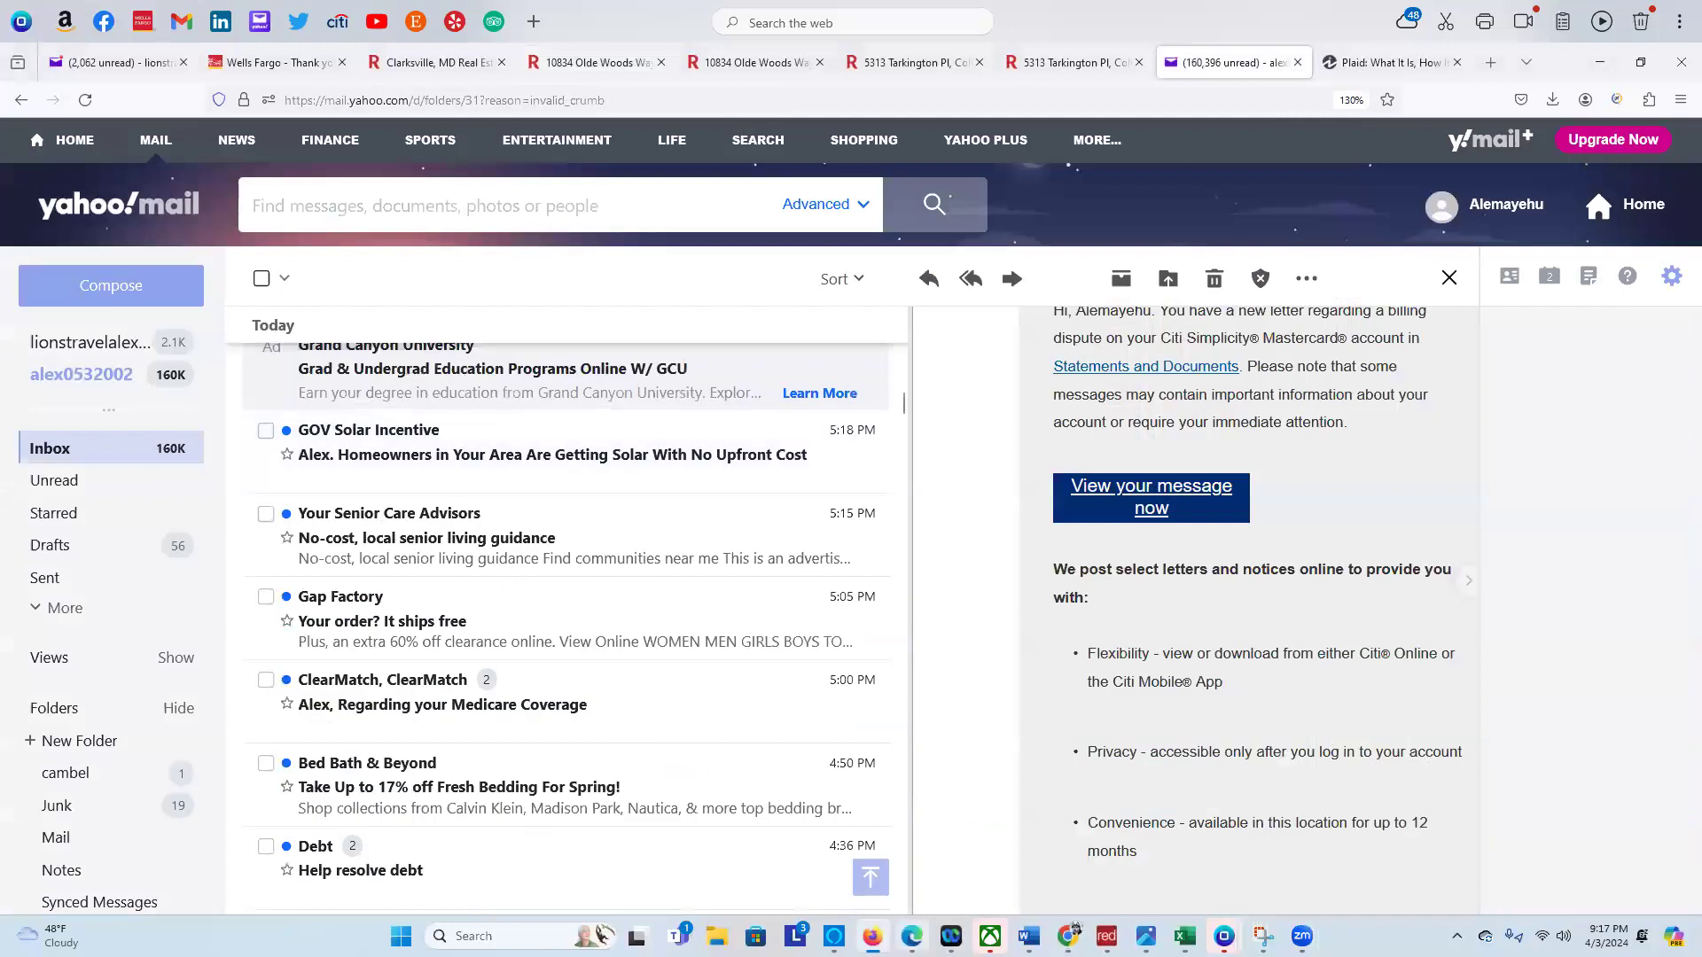
click(1068, 936)
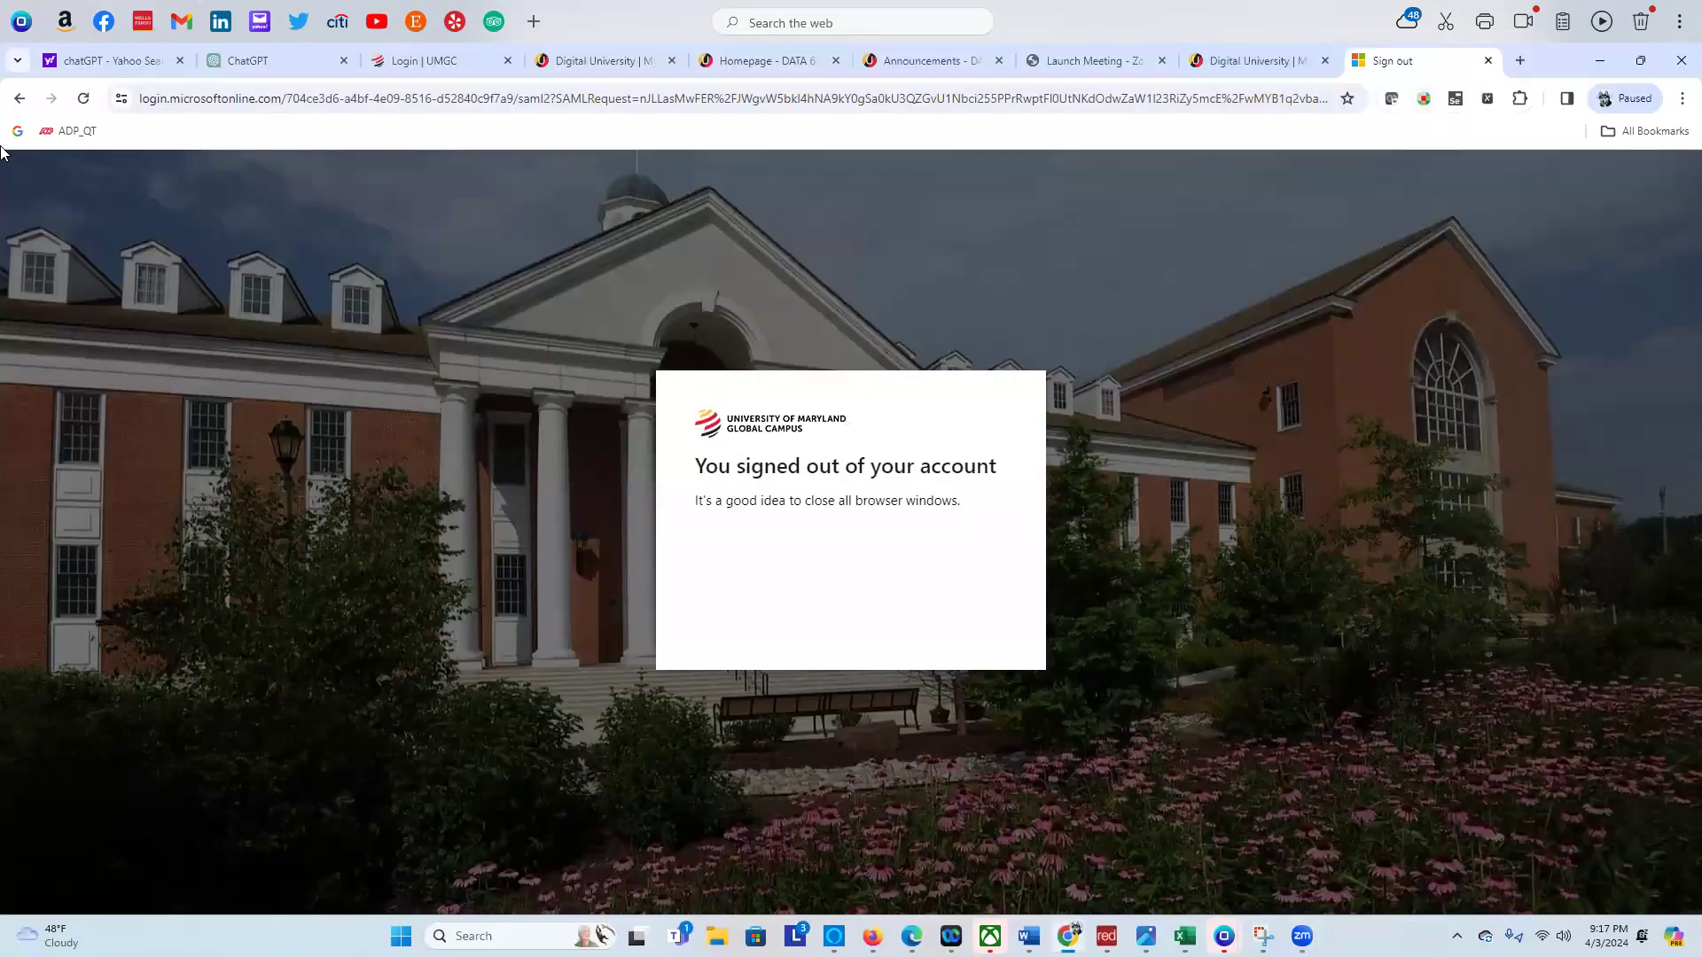
click(84, 99)
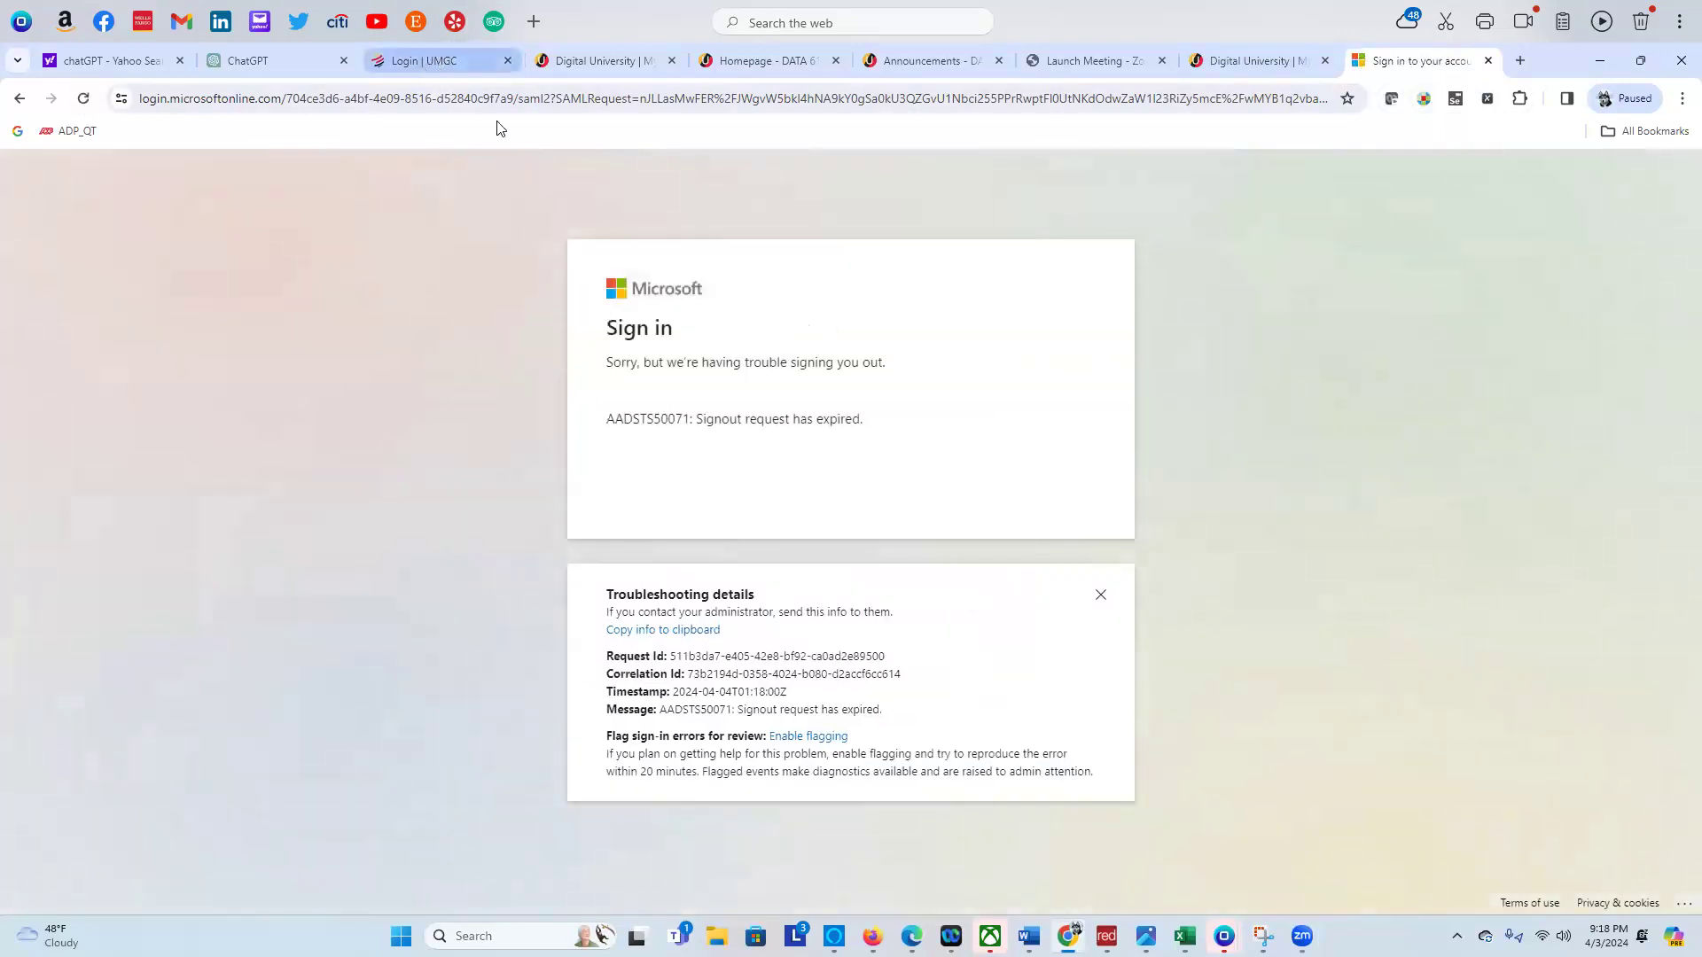
click(428, 64)
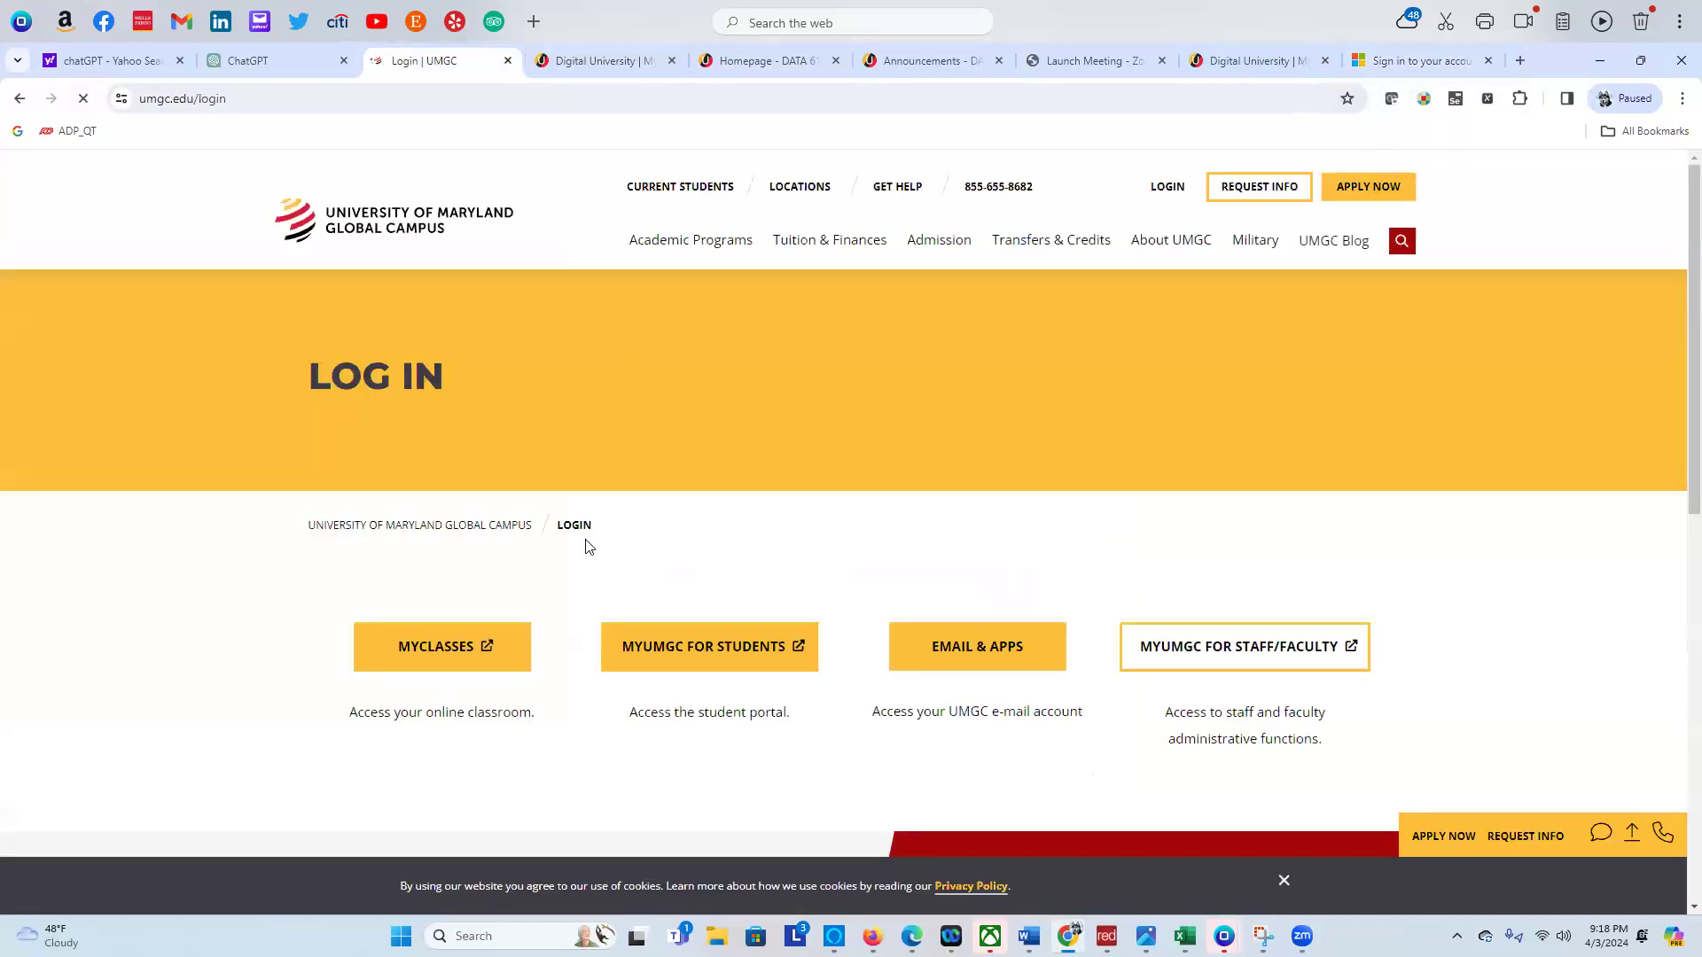
click(1316, 62)
Go to vdi.umgc.edu and sign in with the university account
click(1285, 92)
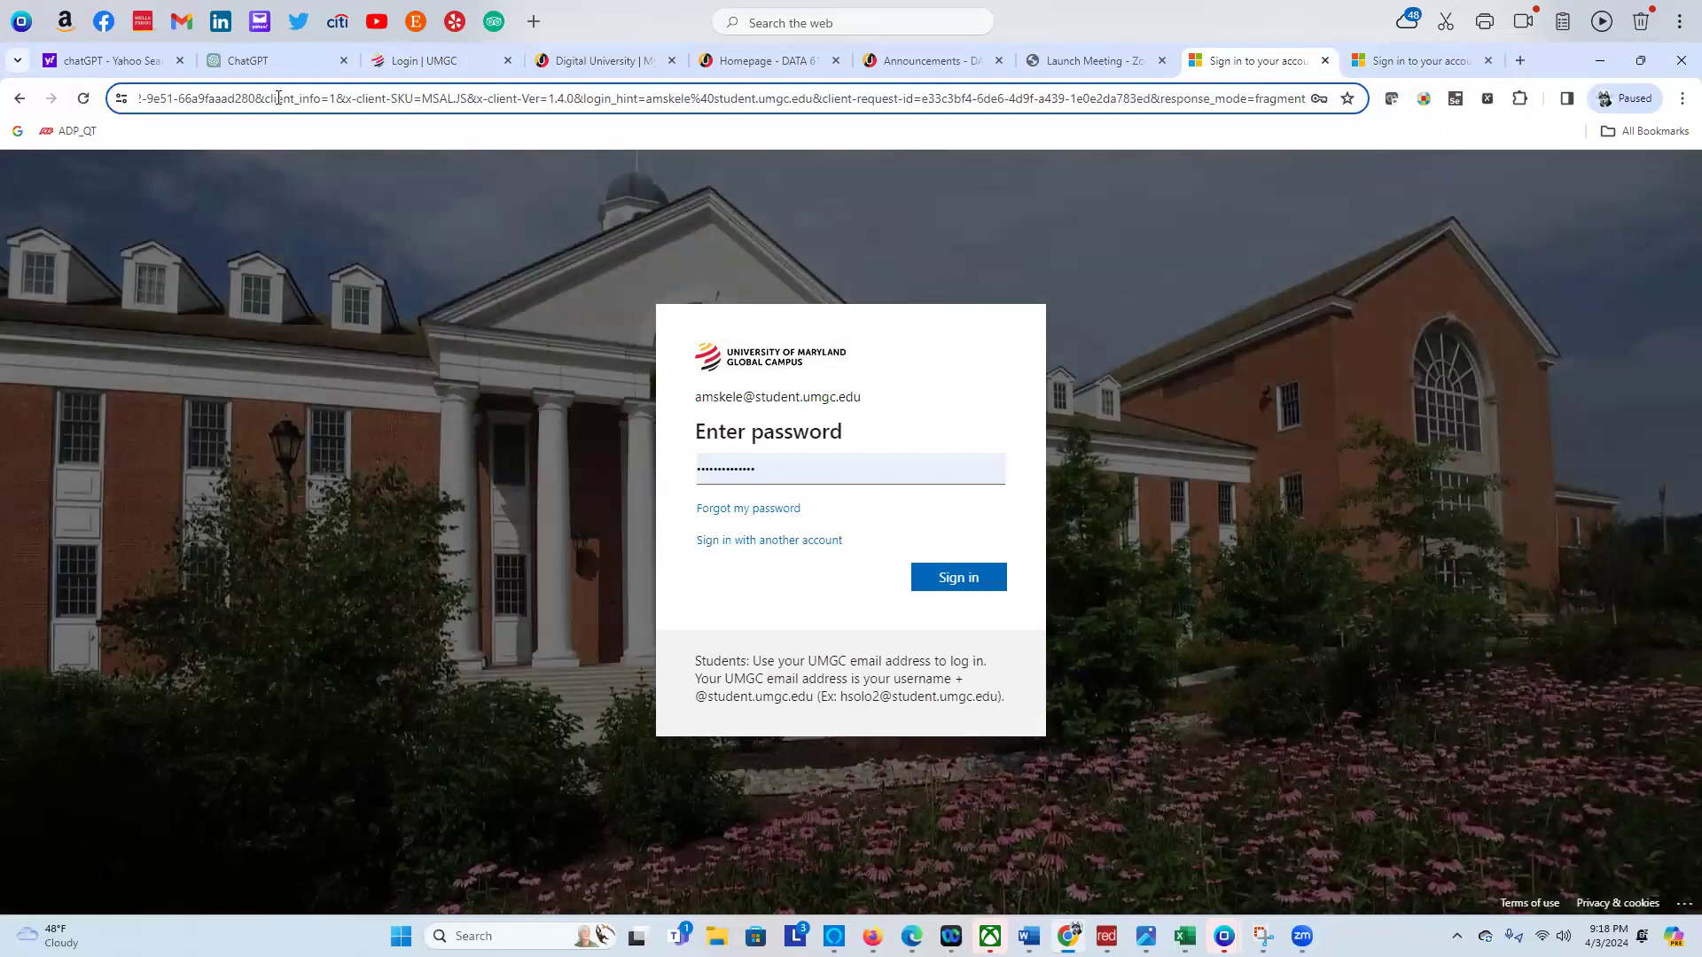
click(306, 102)
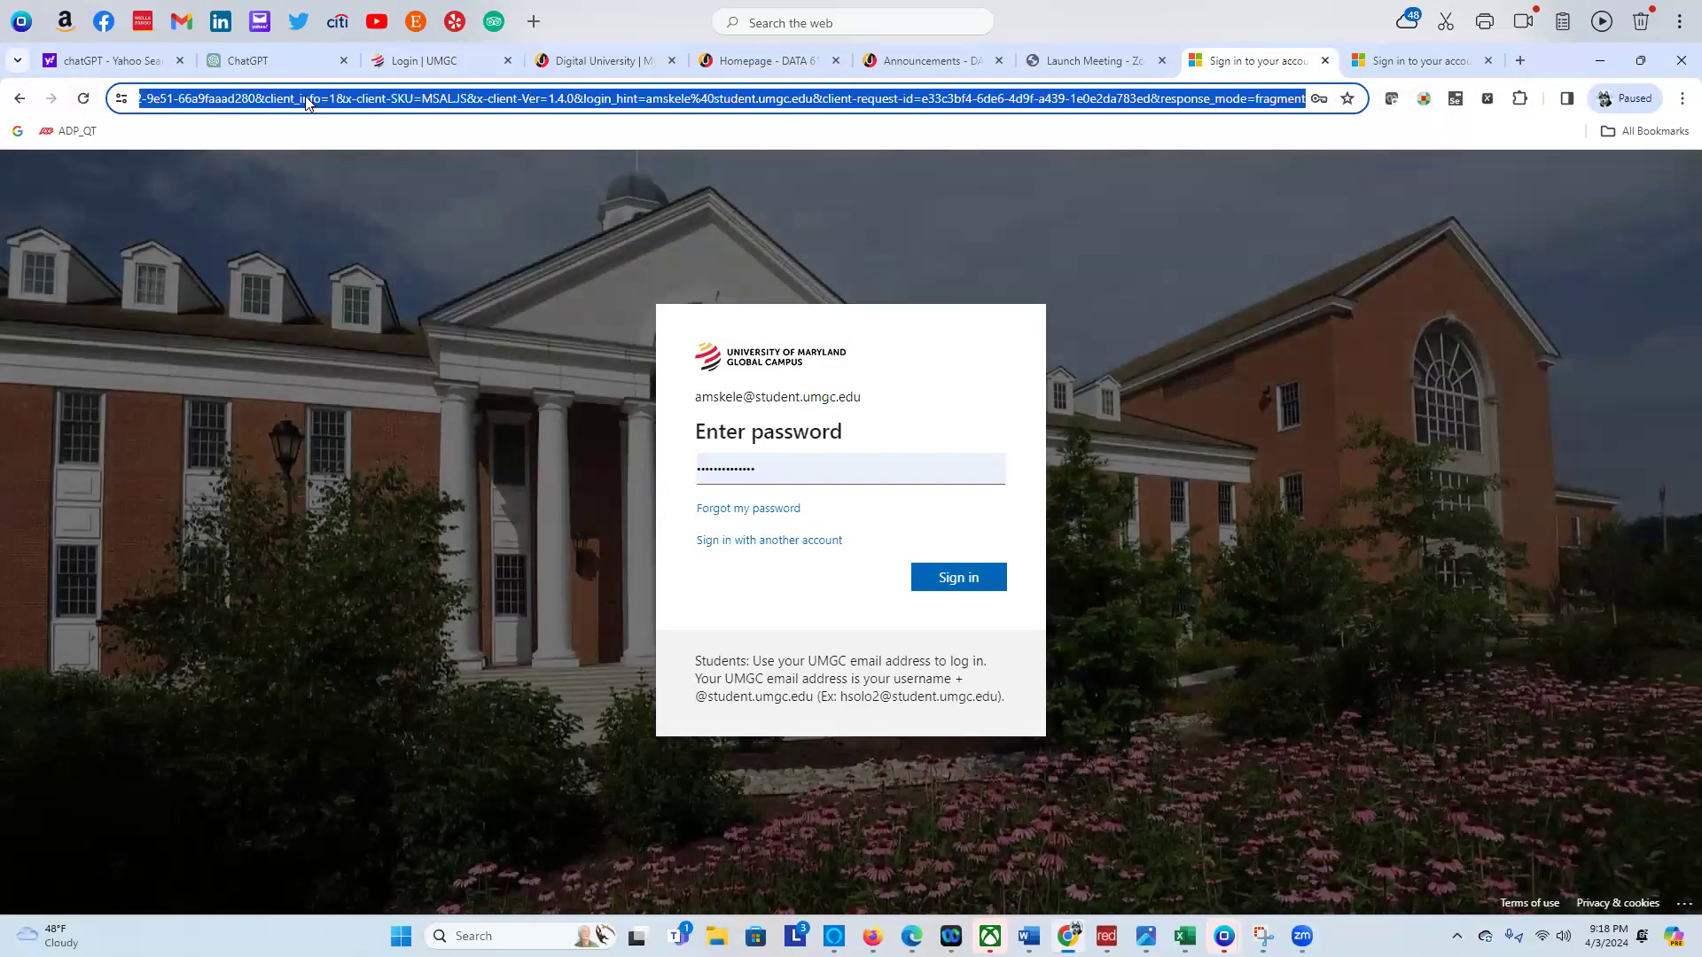
text(vdi)
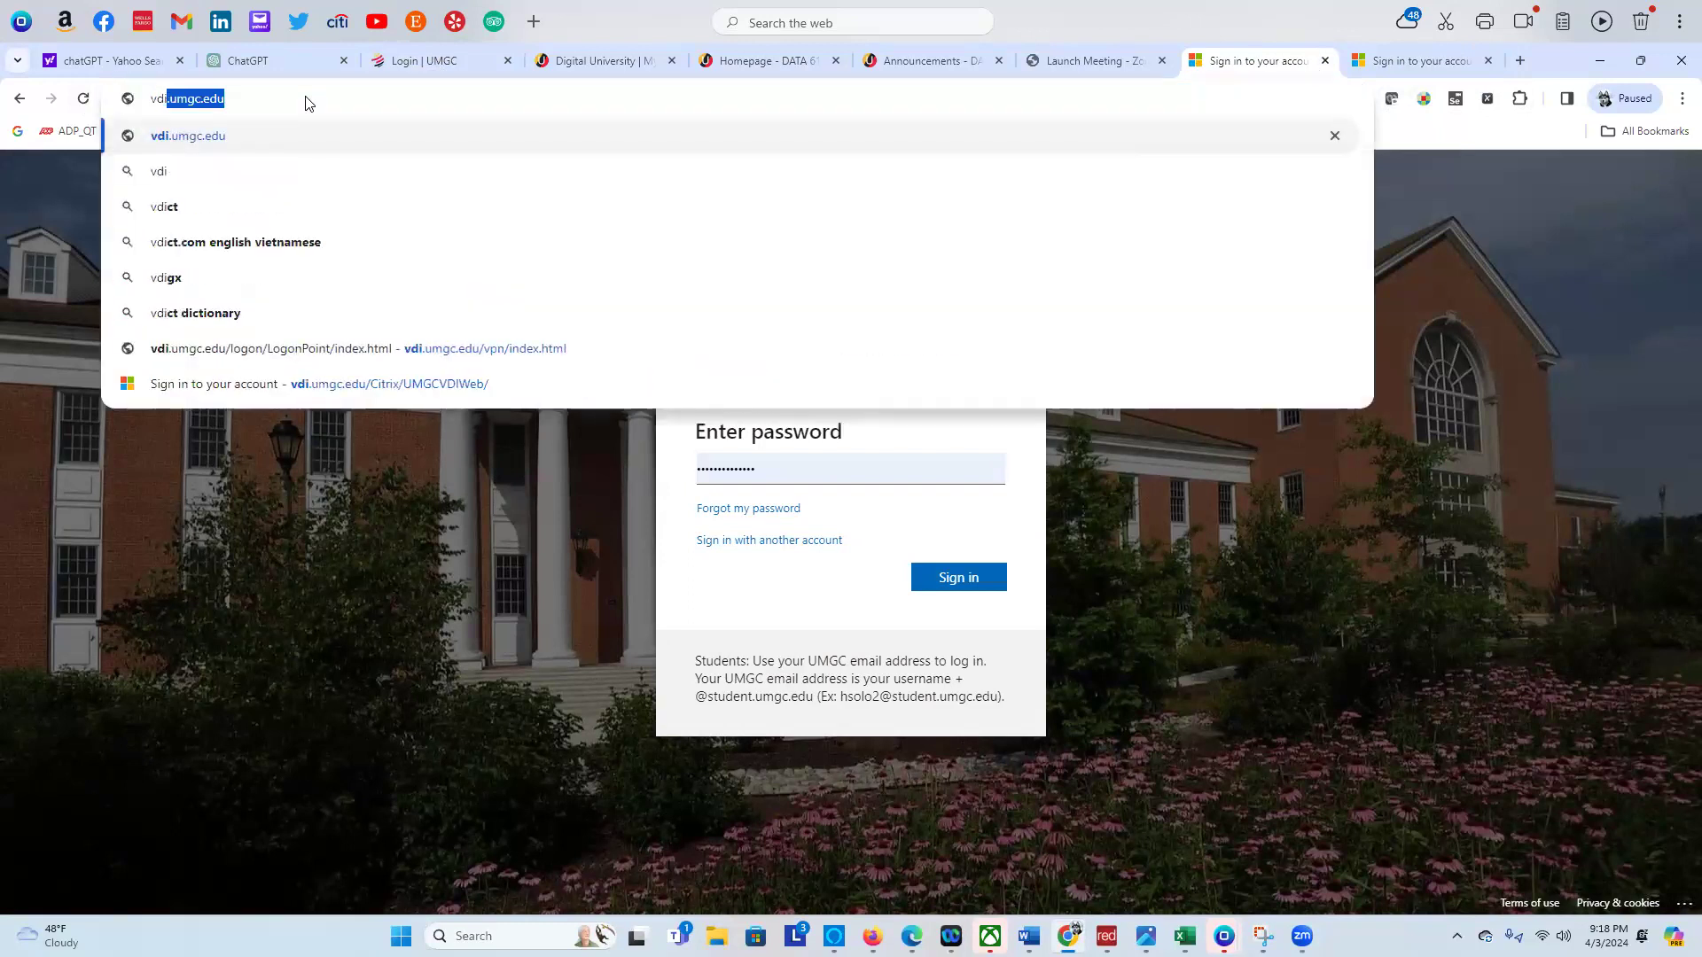
text(.um)
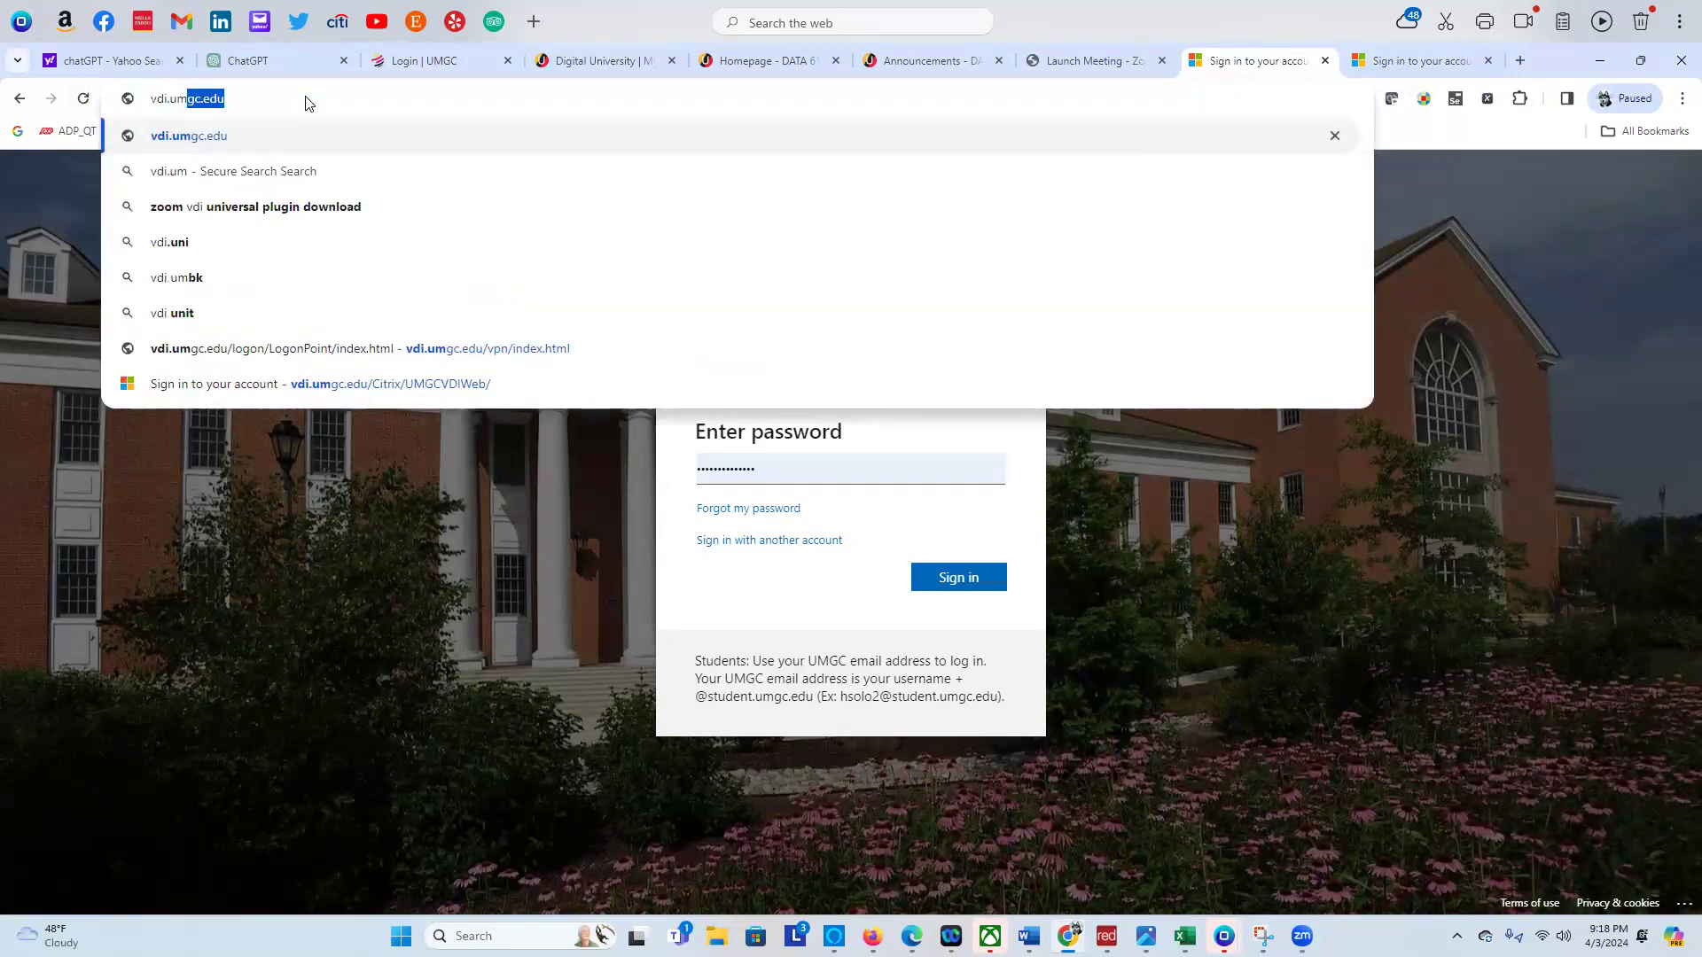
text(gc.edu)
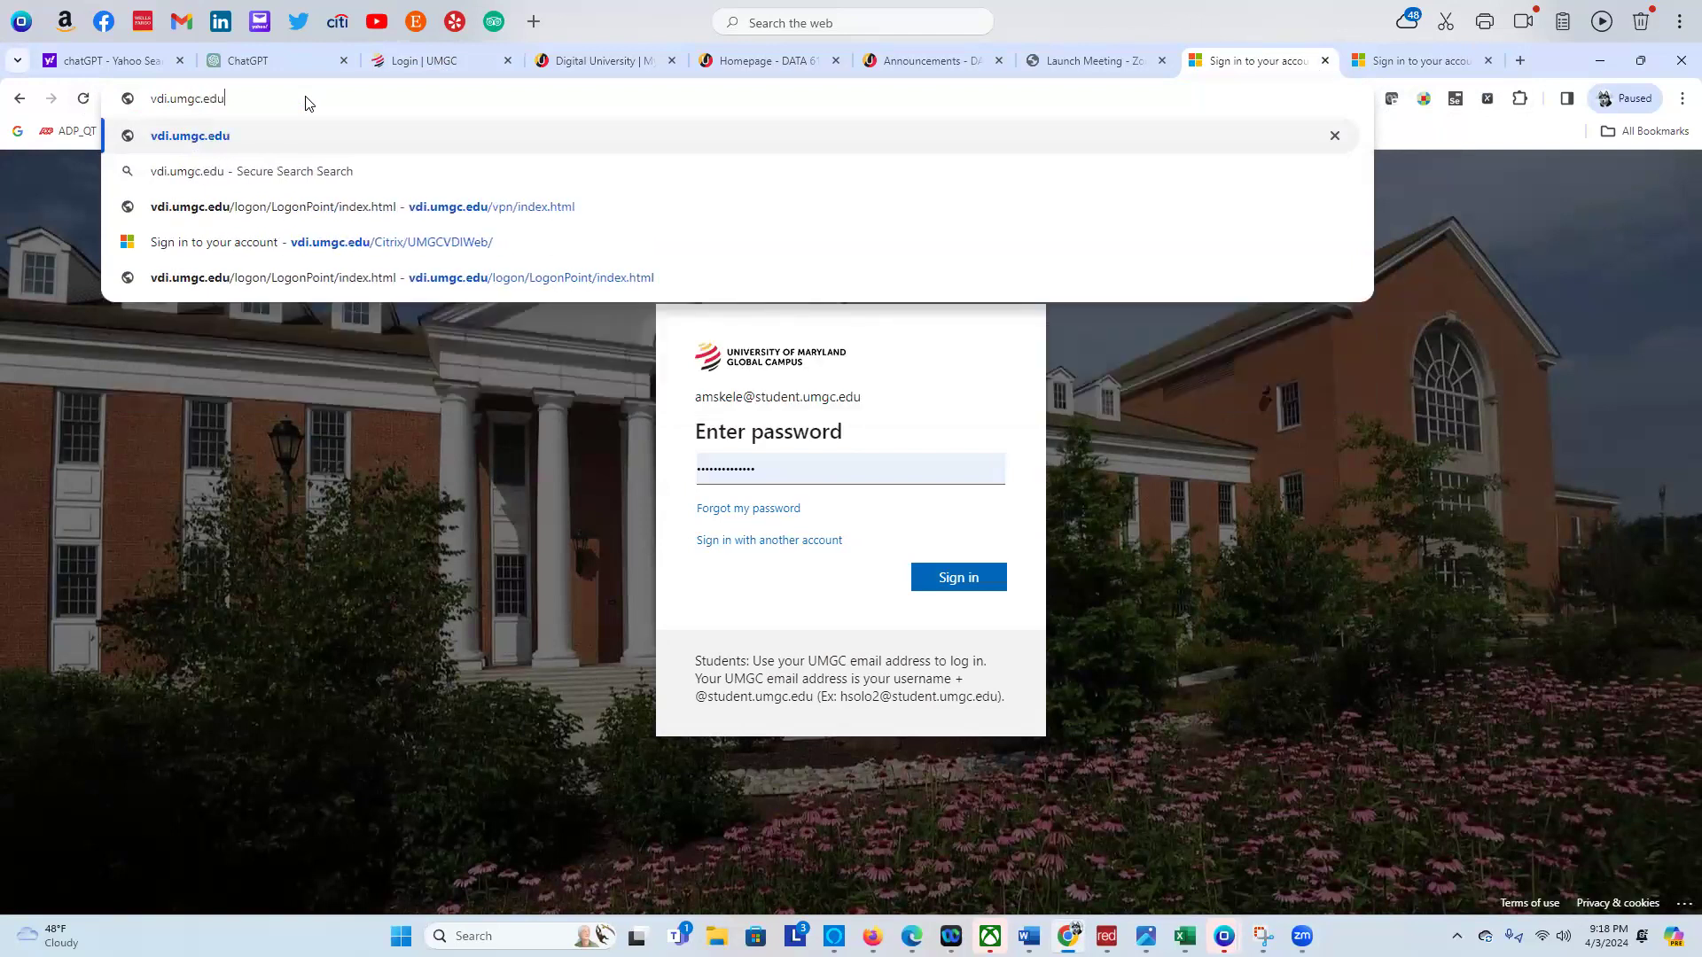
key(Return)
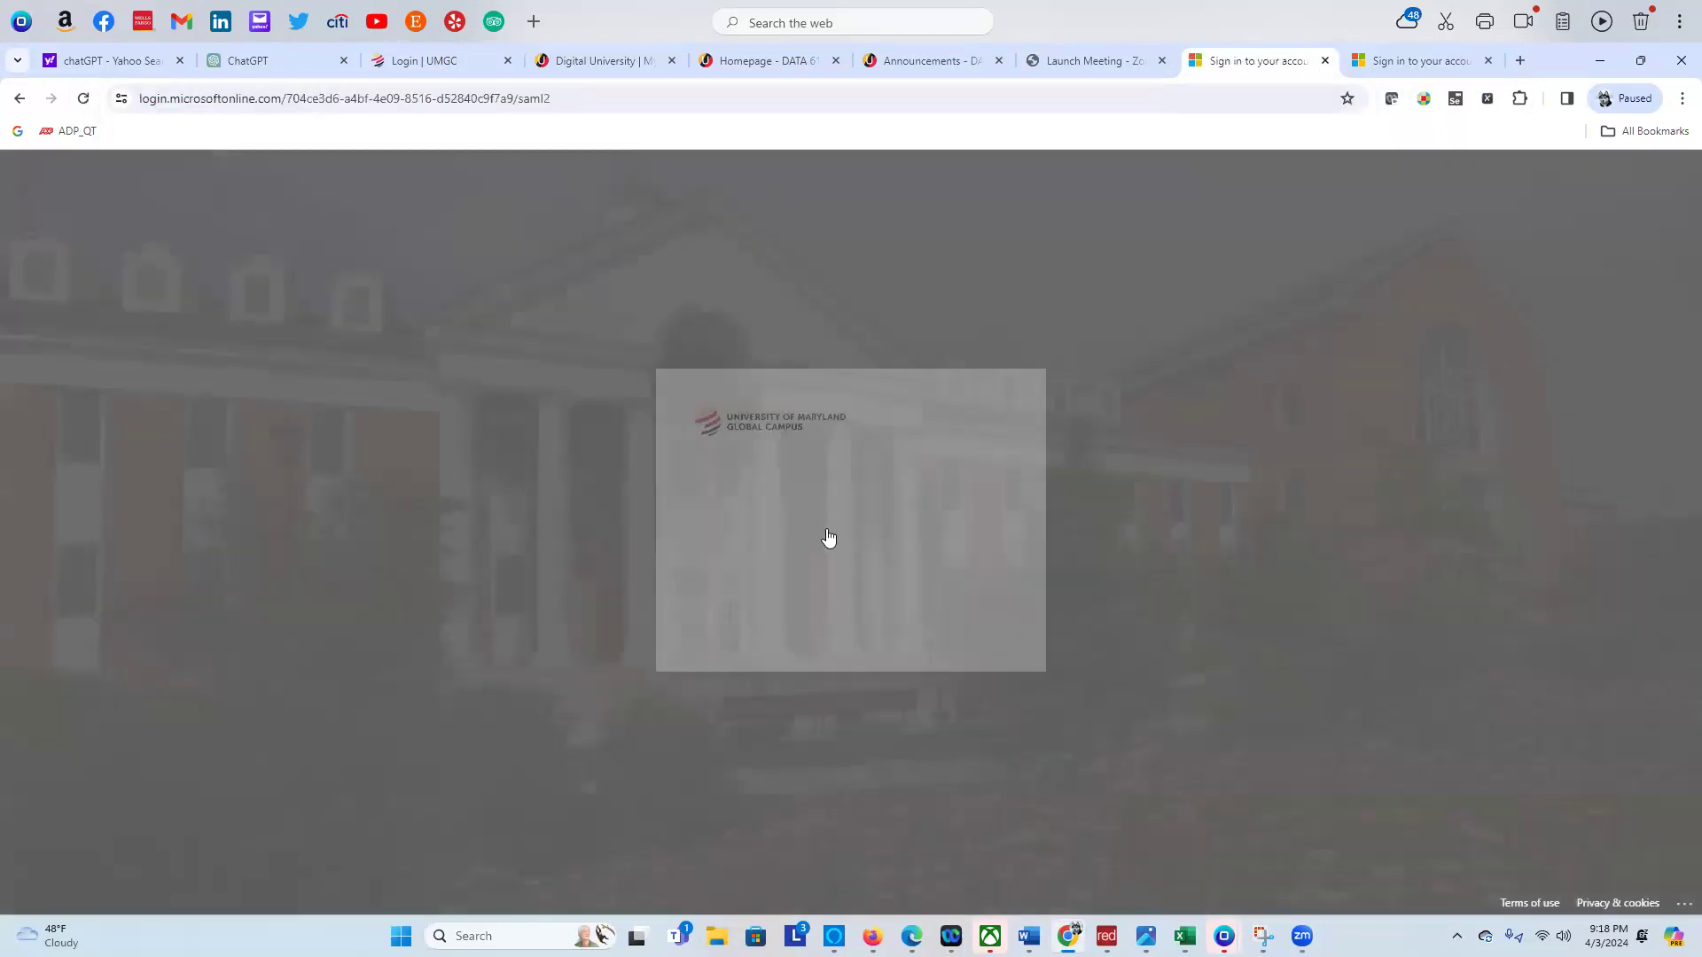
click(824, 524)
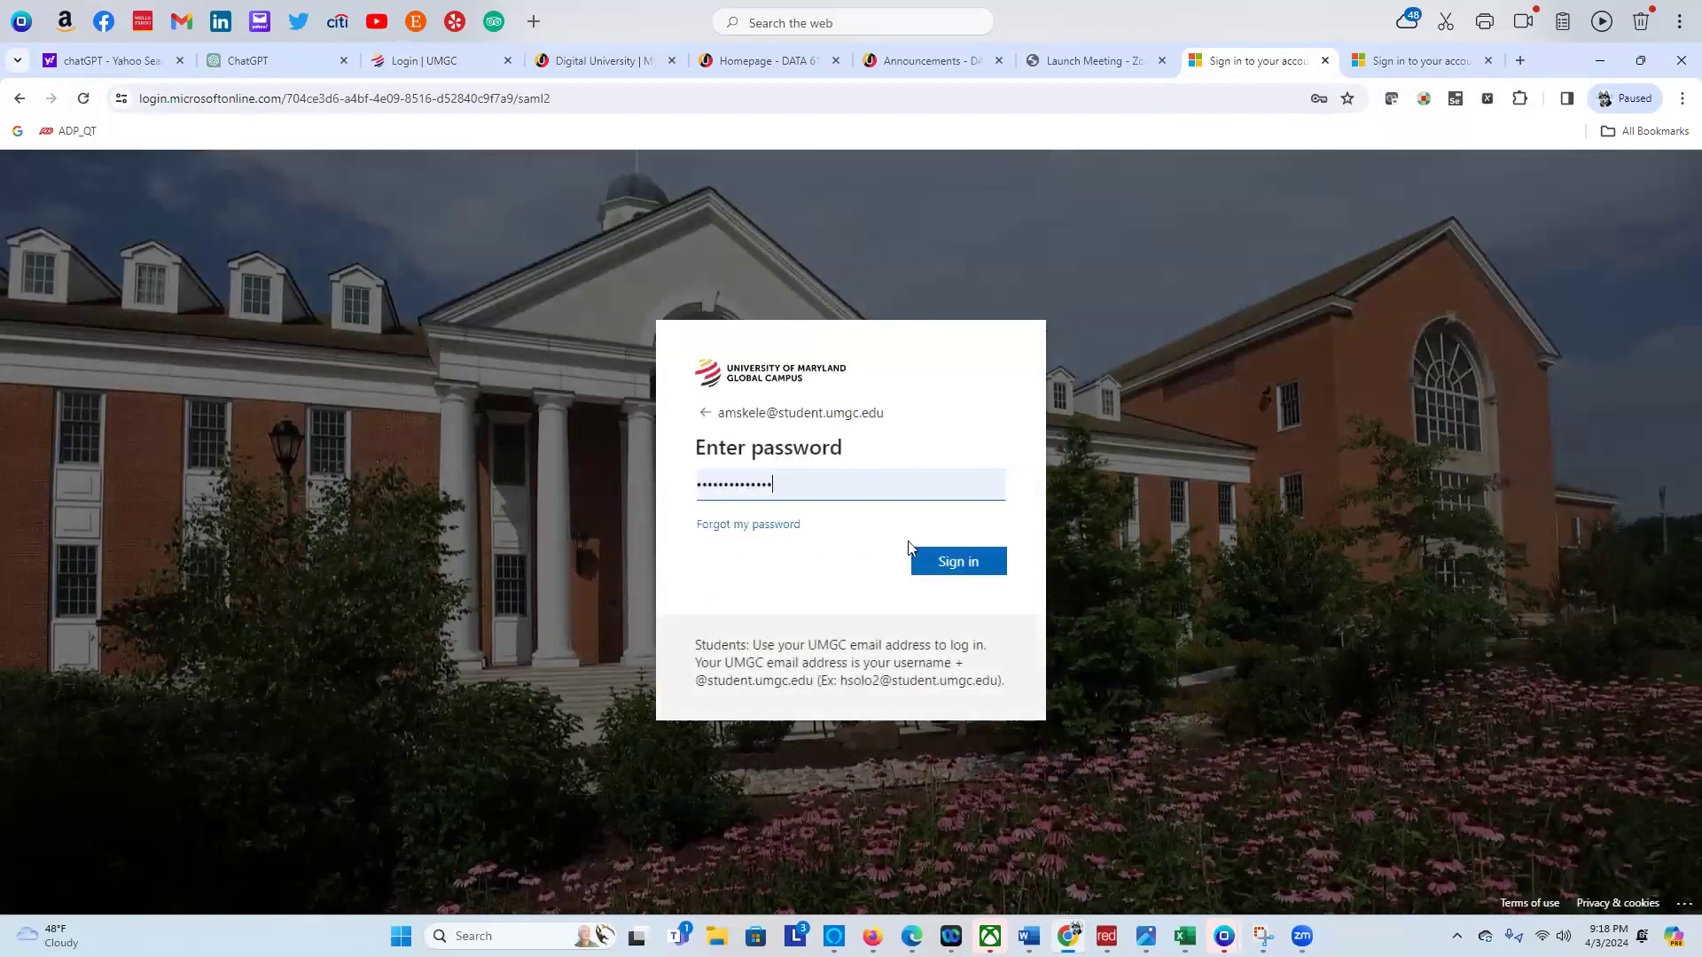
click(929, 554)
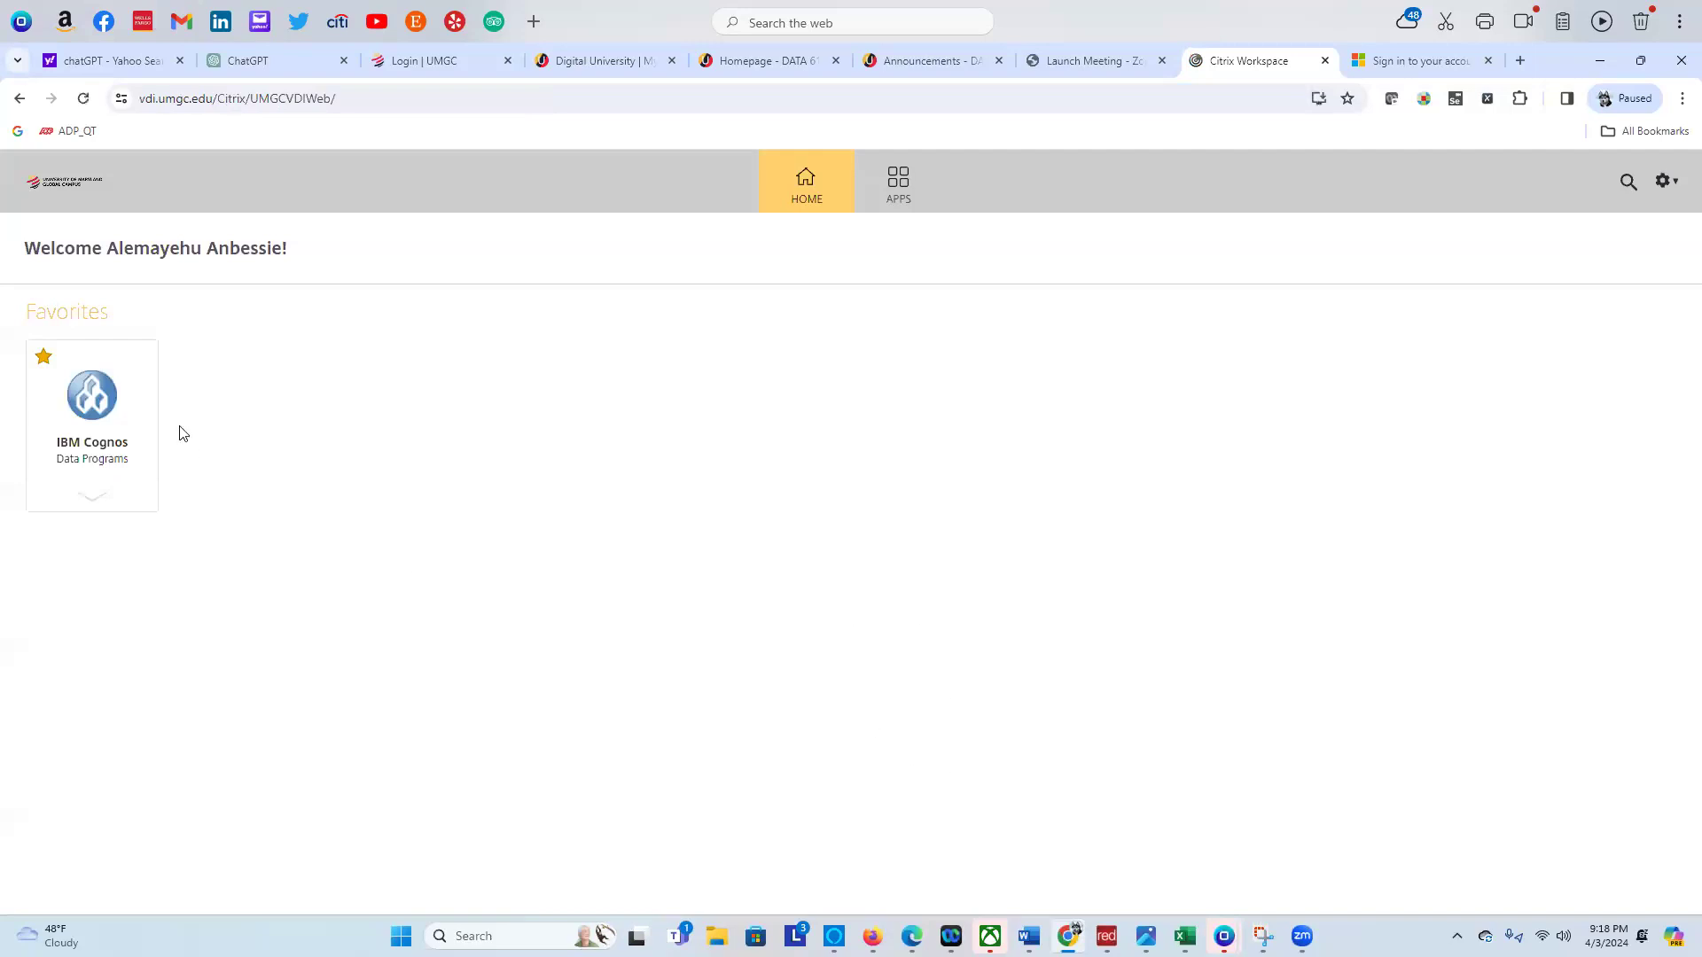
Launch IBM Cognos from Citrix Workspace and sign in with the saved login
click(92, 415)
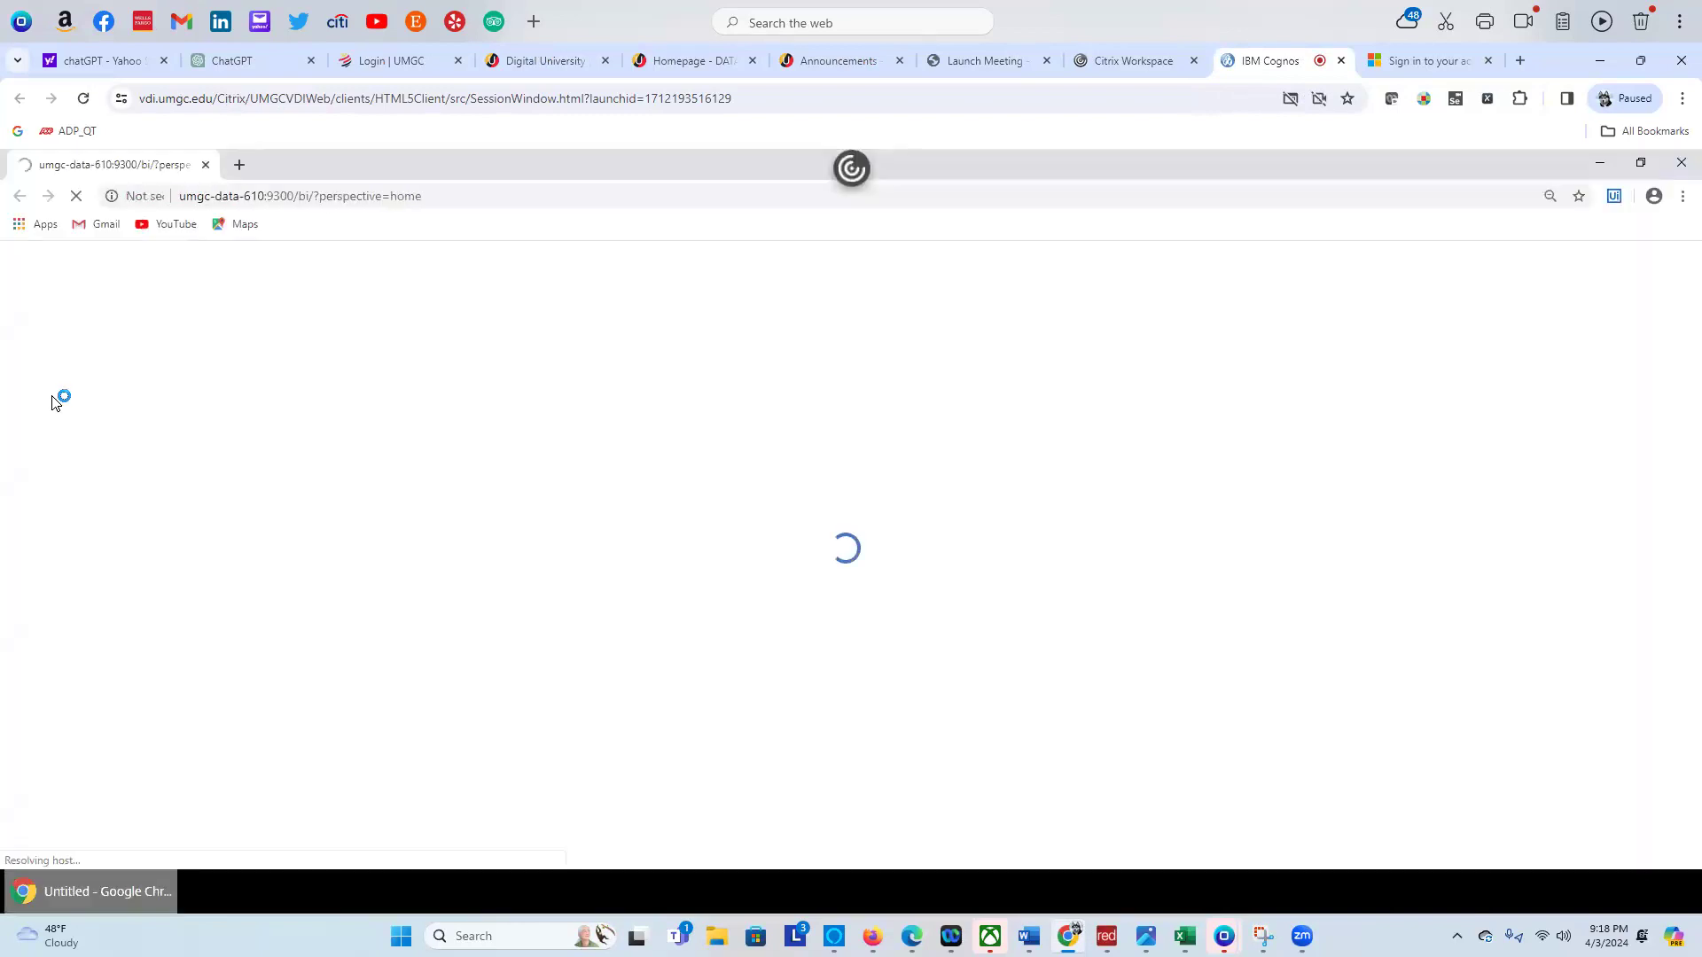
click(808, 439)
click(825, 478)
click(803, 530)
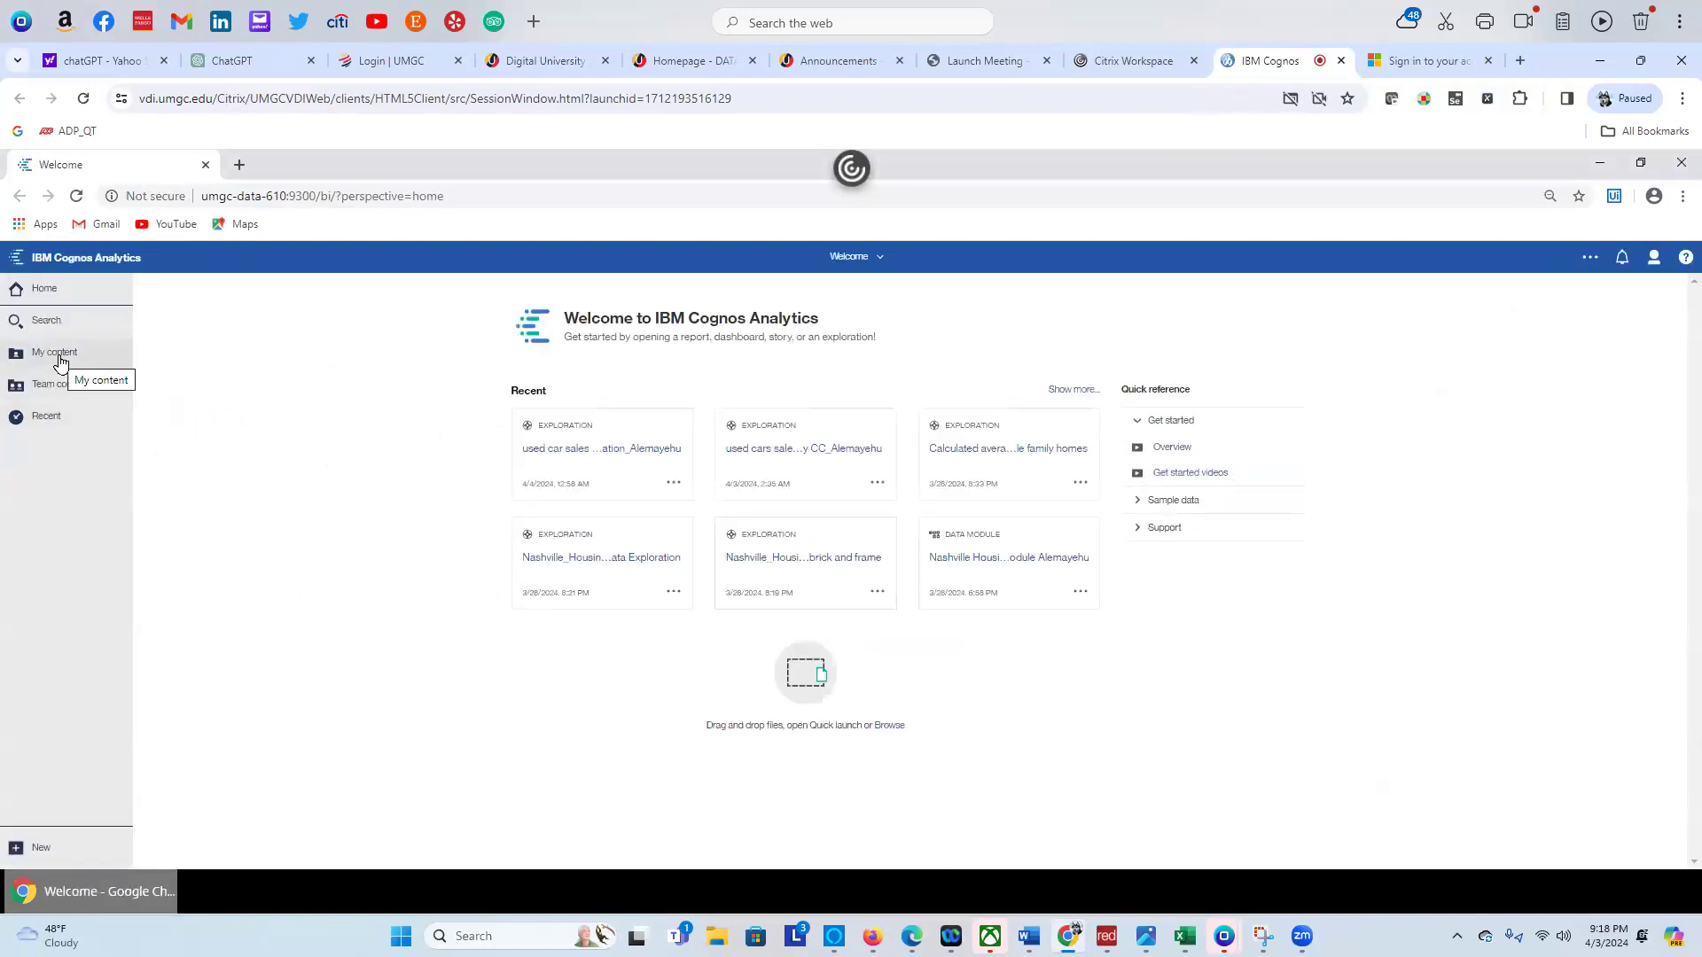
From My content, open the used car sales exploration and show the Price decision tree
click(60, 356)
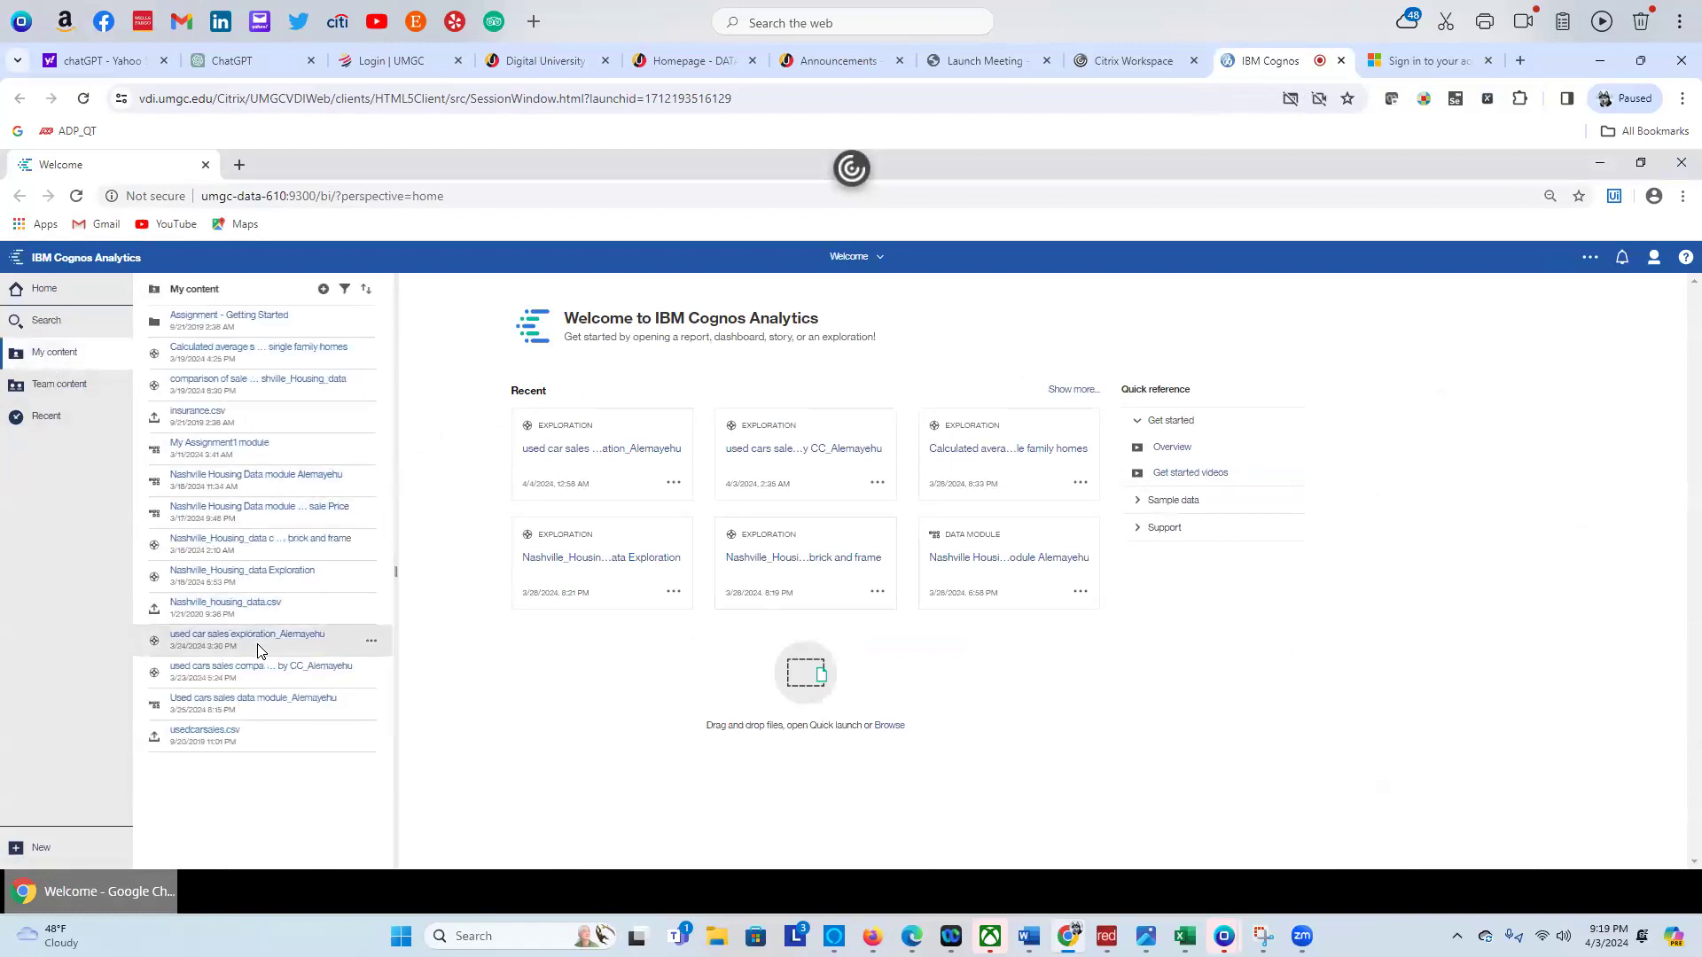
click(258, 640)
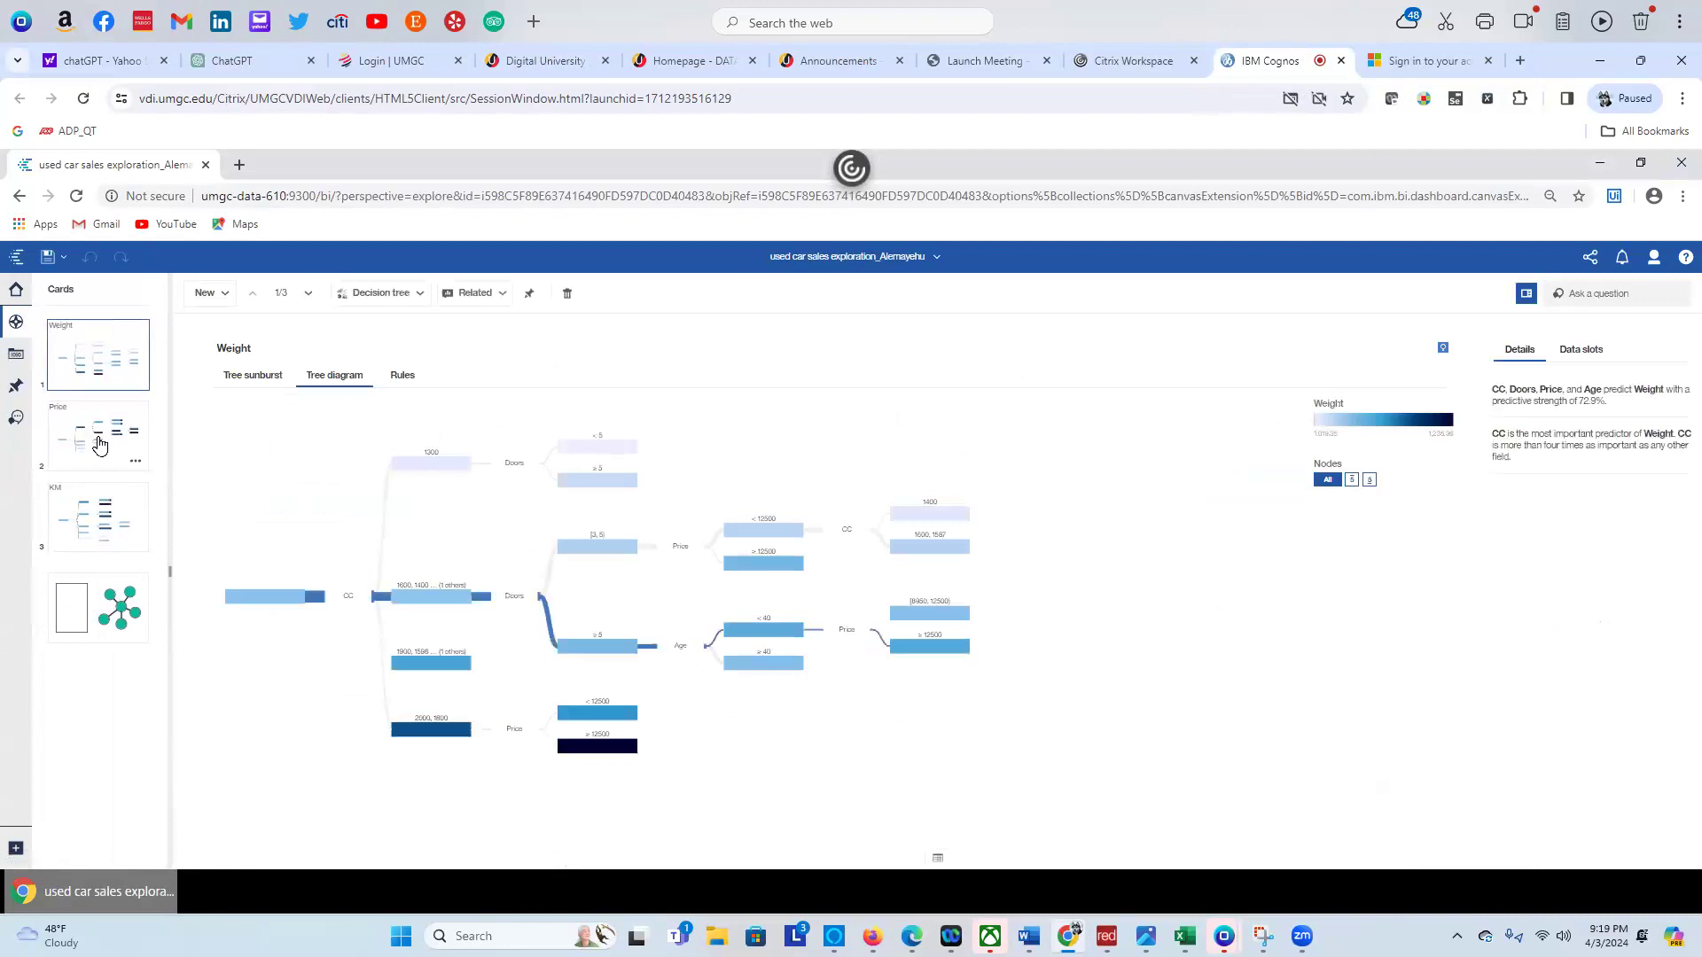
click(99, 445)
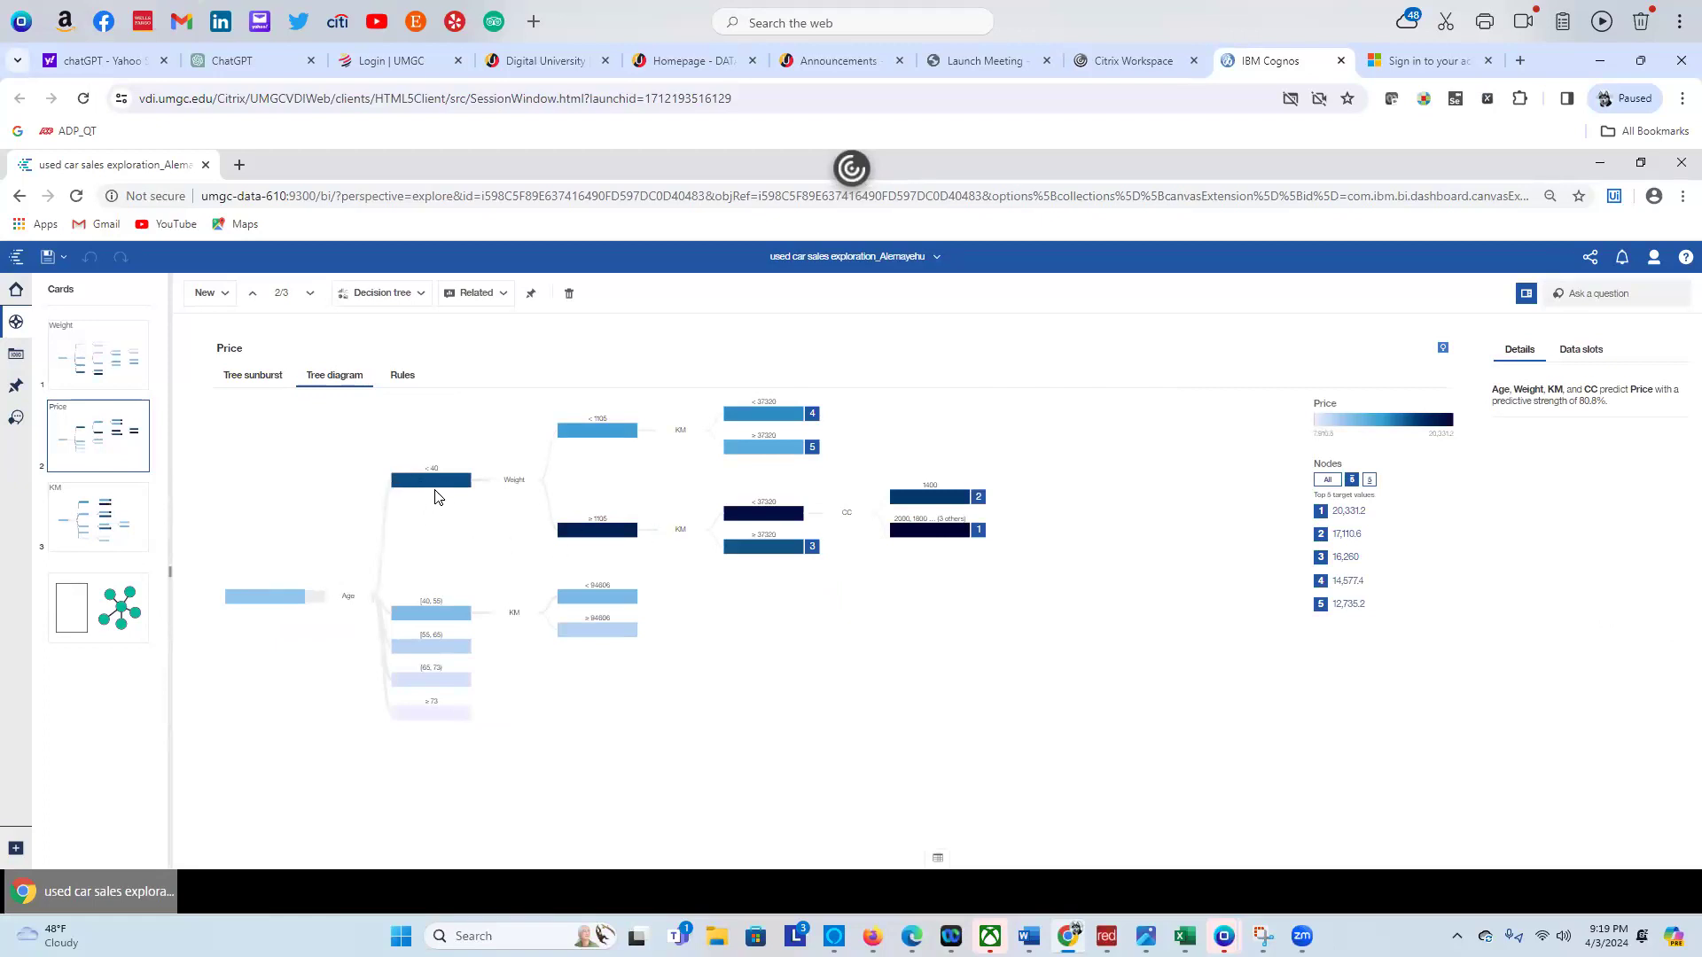
View the detail cards for the Weight ≥ 1105 node and the 40 ≤ Age < 55 node
mouse_move(438, 493)
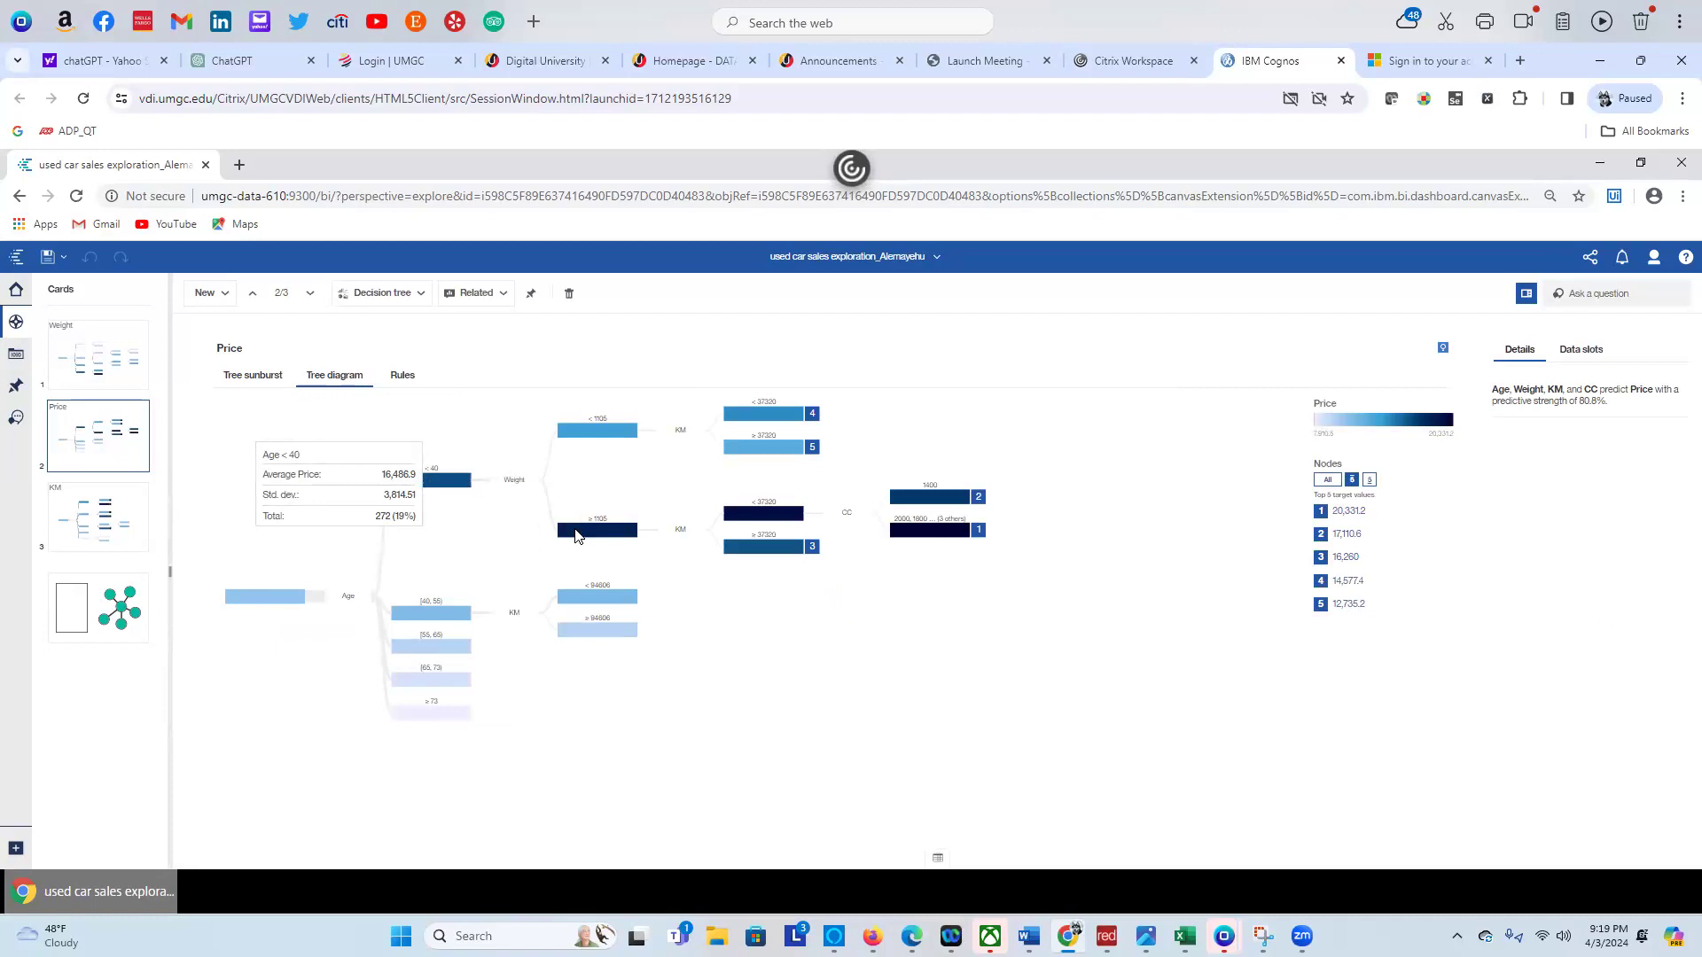
click(586, 531)
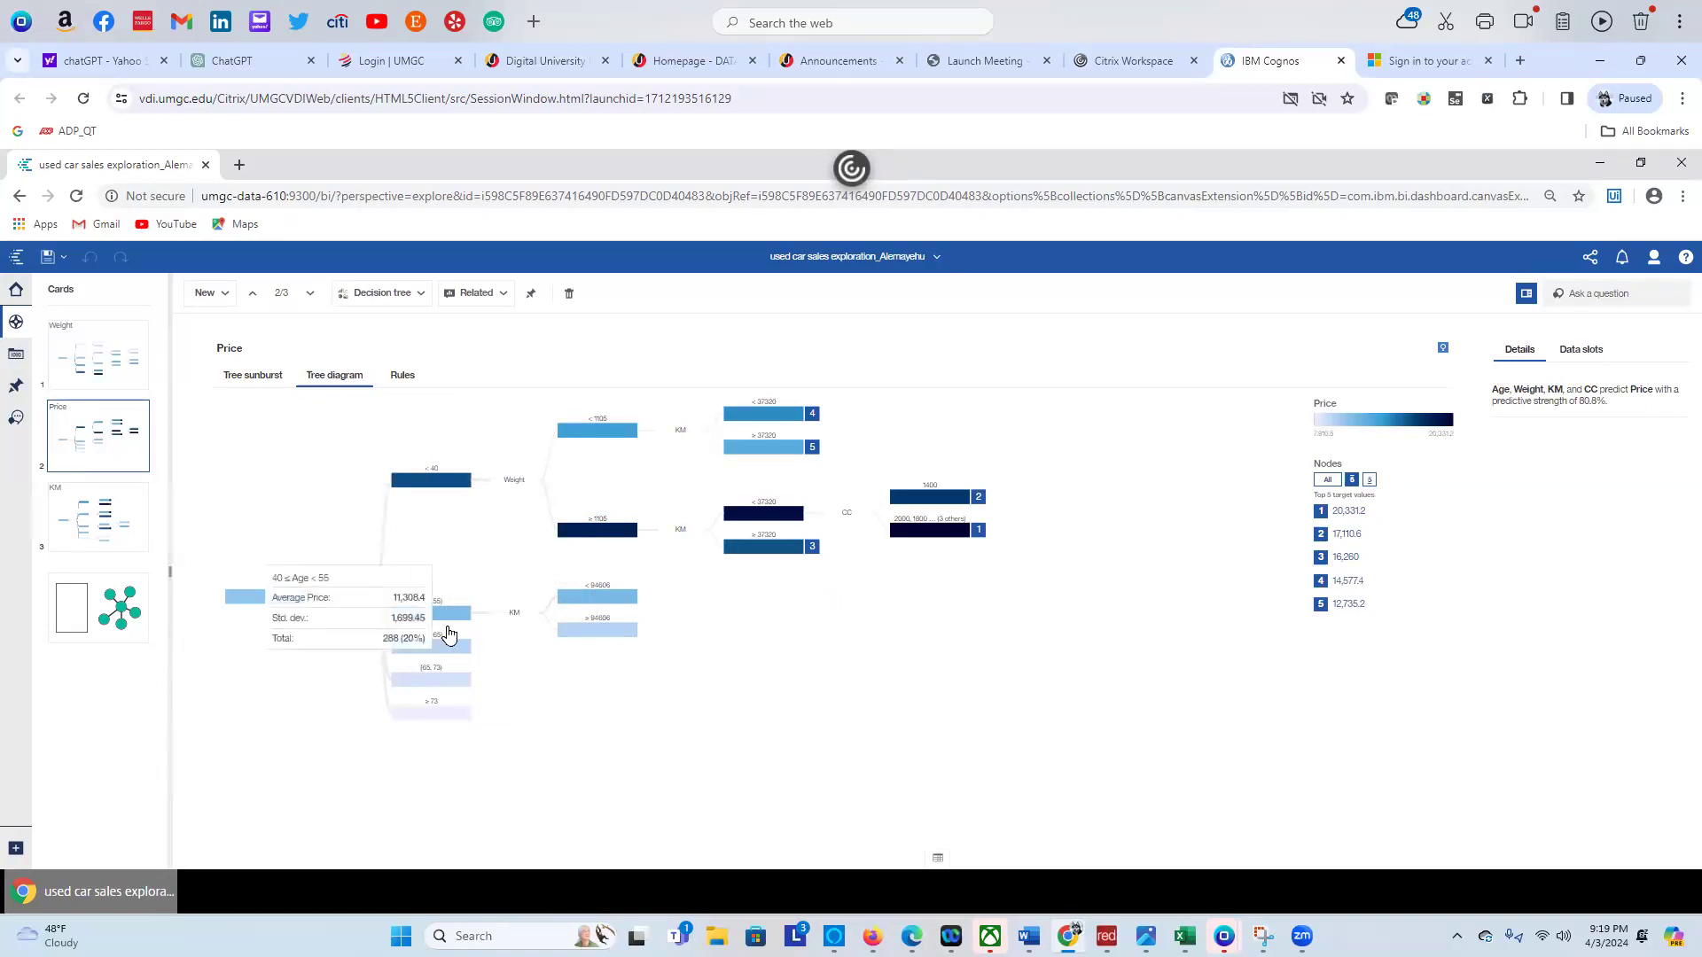
mouse_move(452, 648)
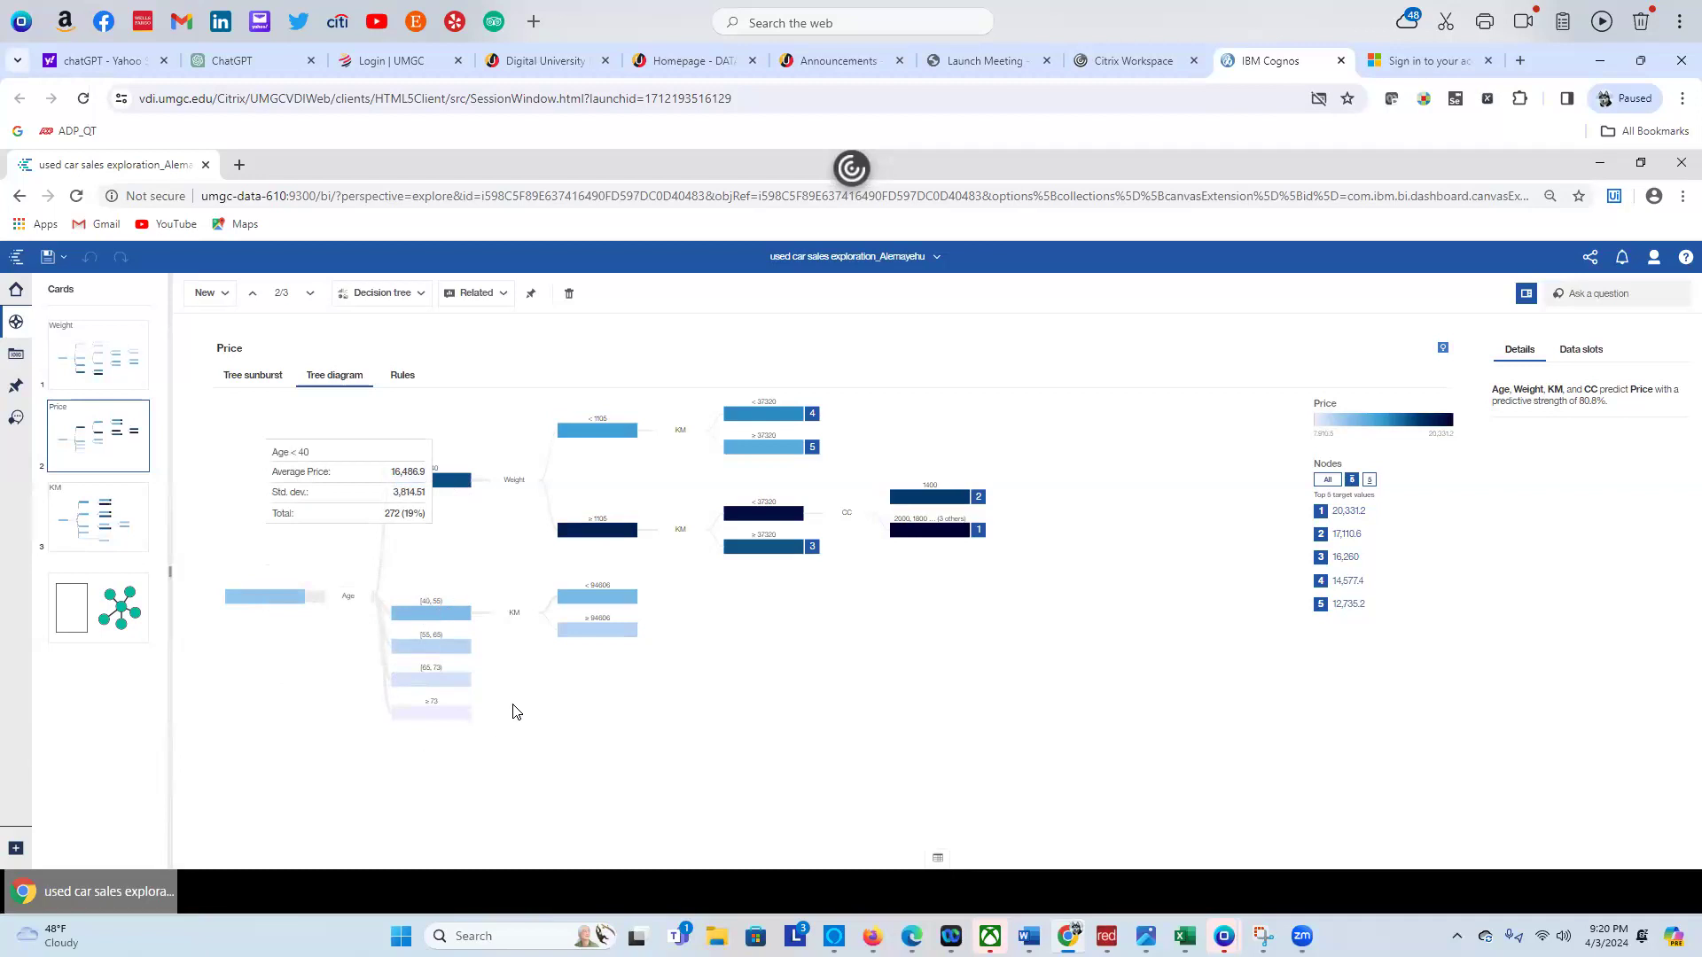
click(455, 617)
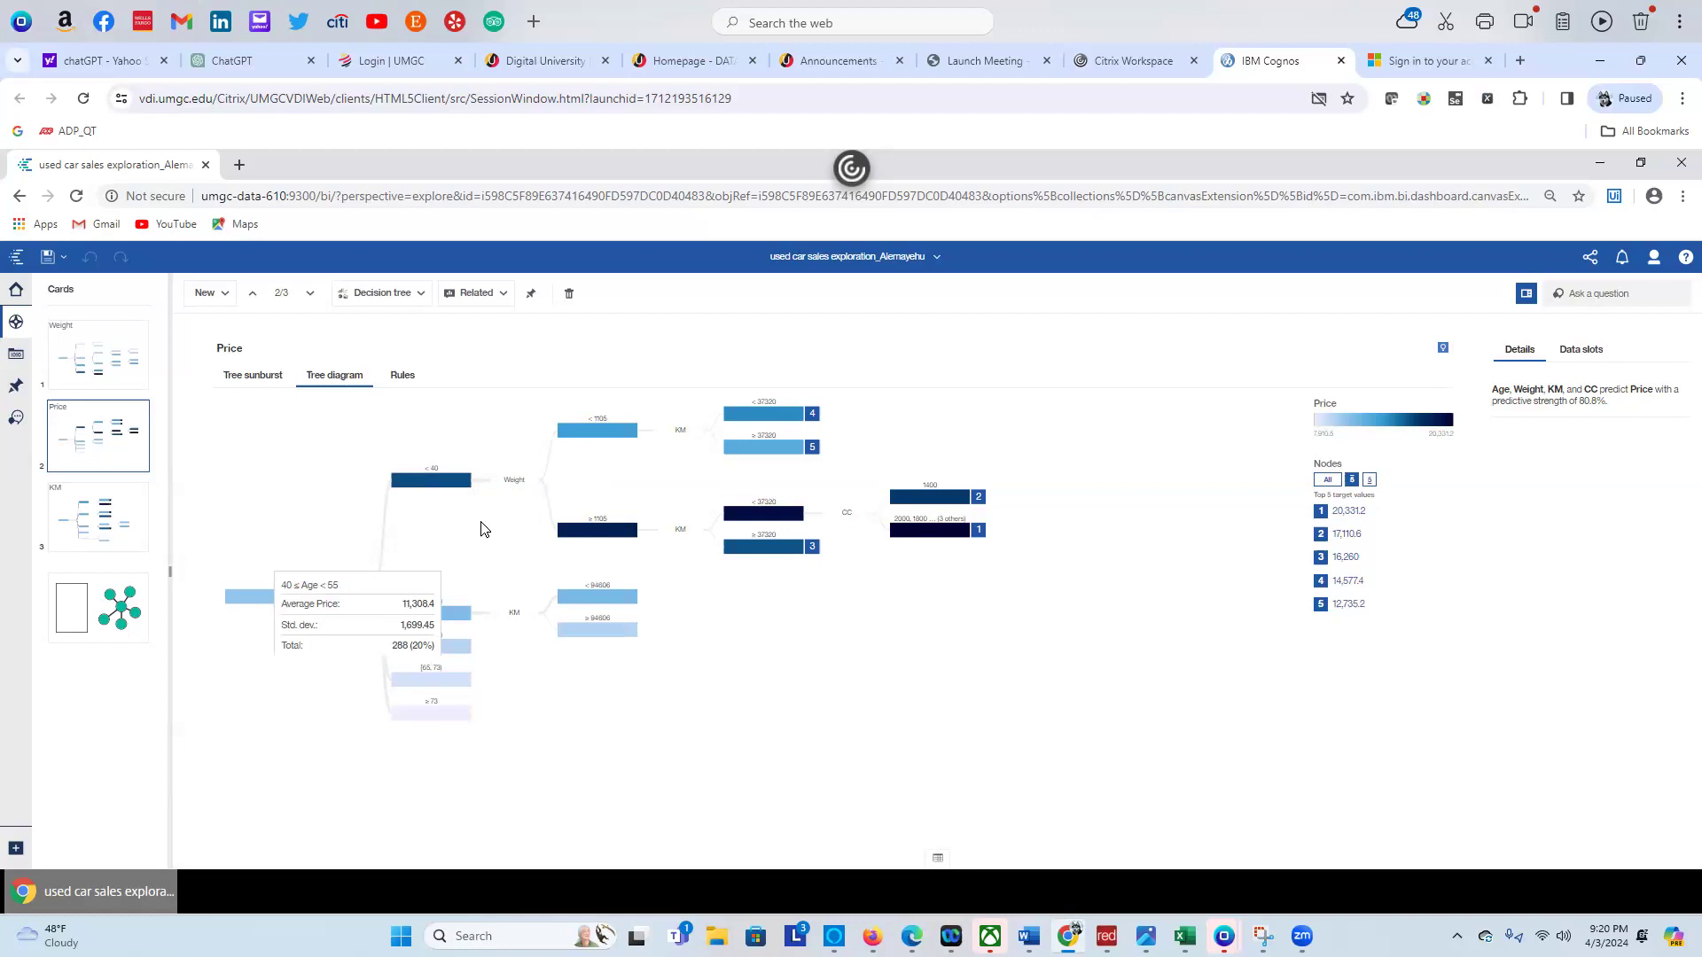
Close the 40 ≤ Age < 55 card and bring up the Age < 40 node details
click(471, 541)
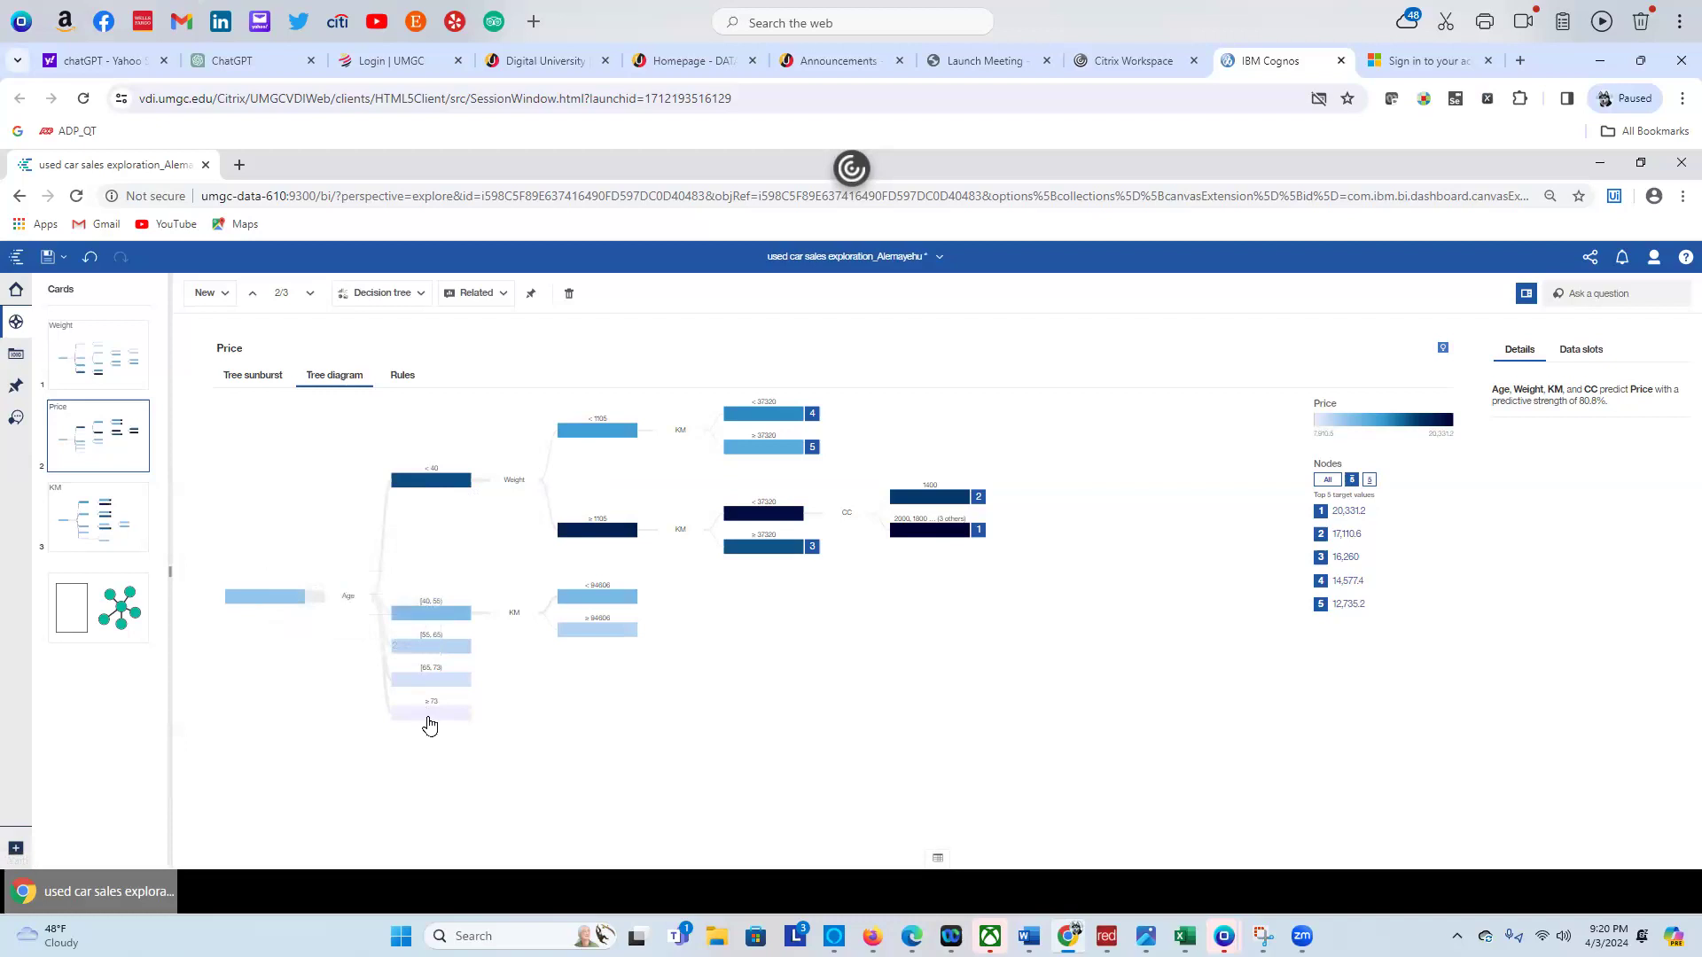
mouse_move(429, 725)
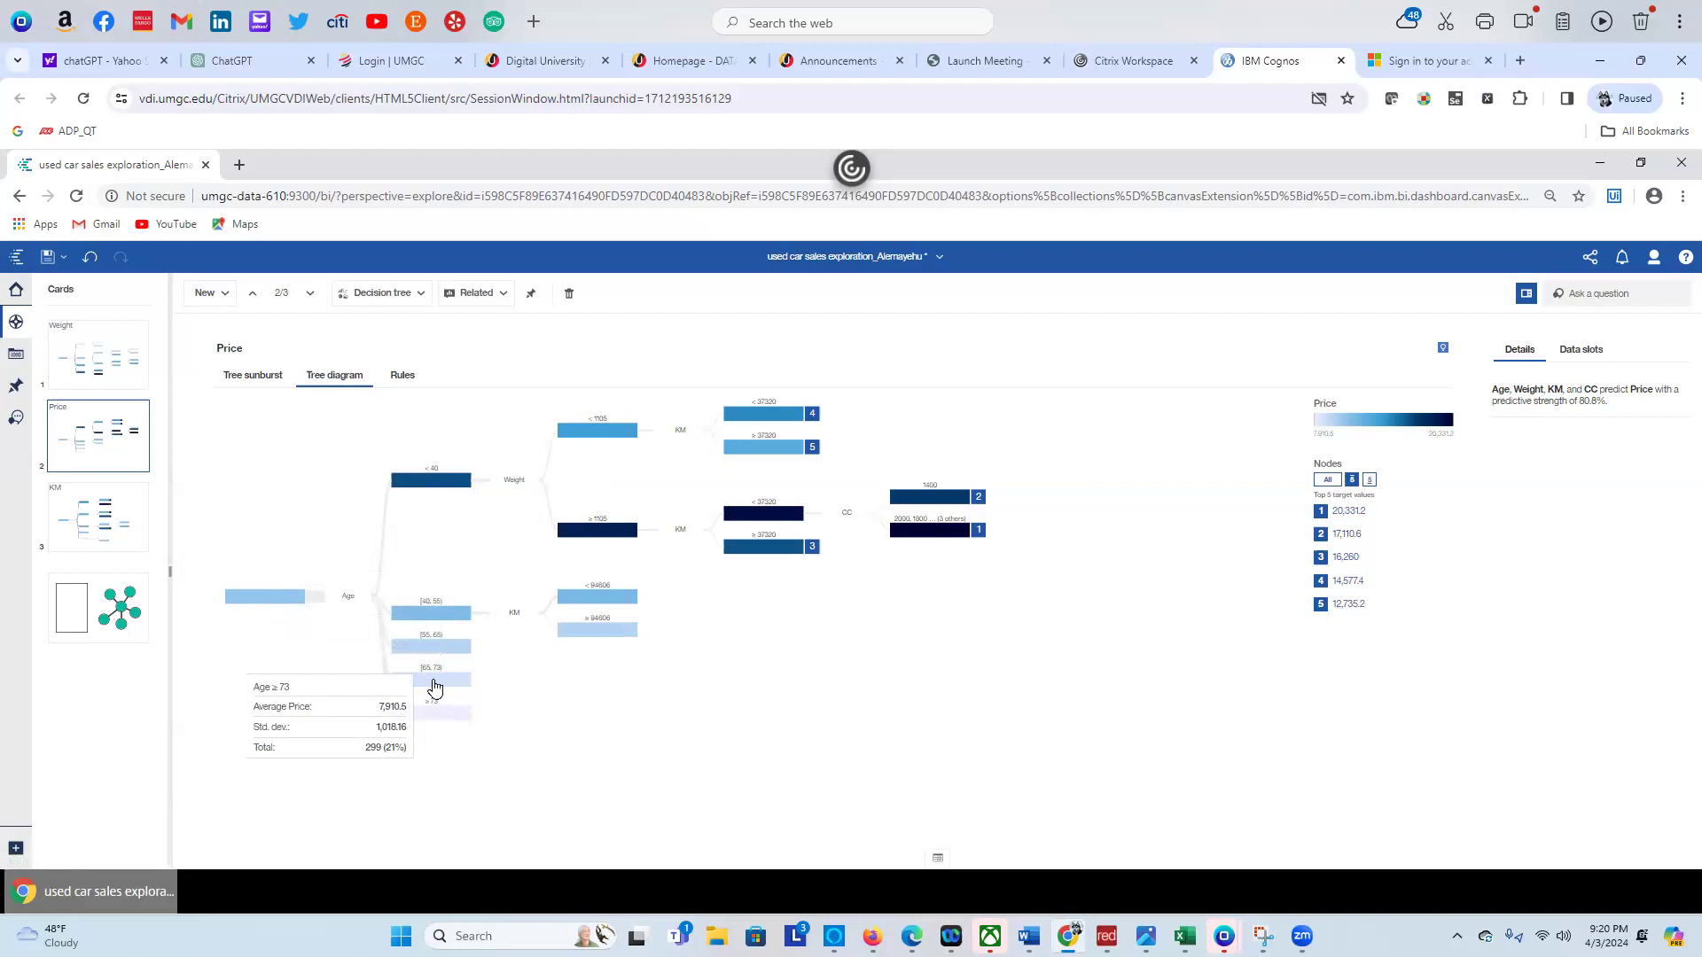
mouse_move(433, 687)
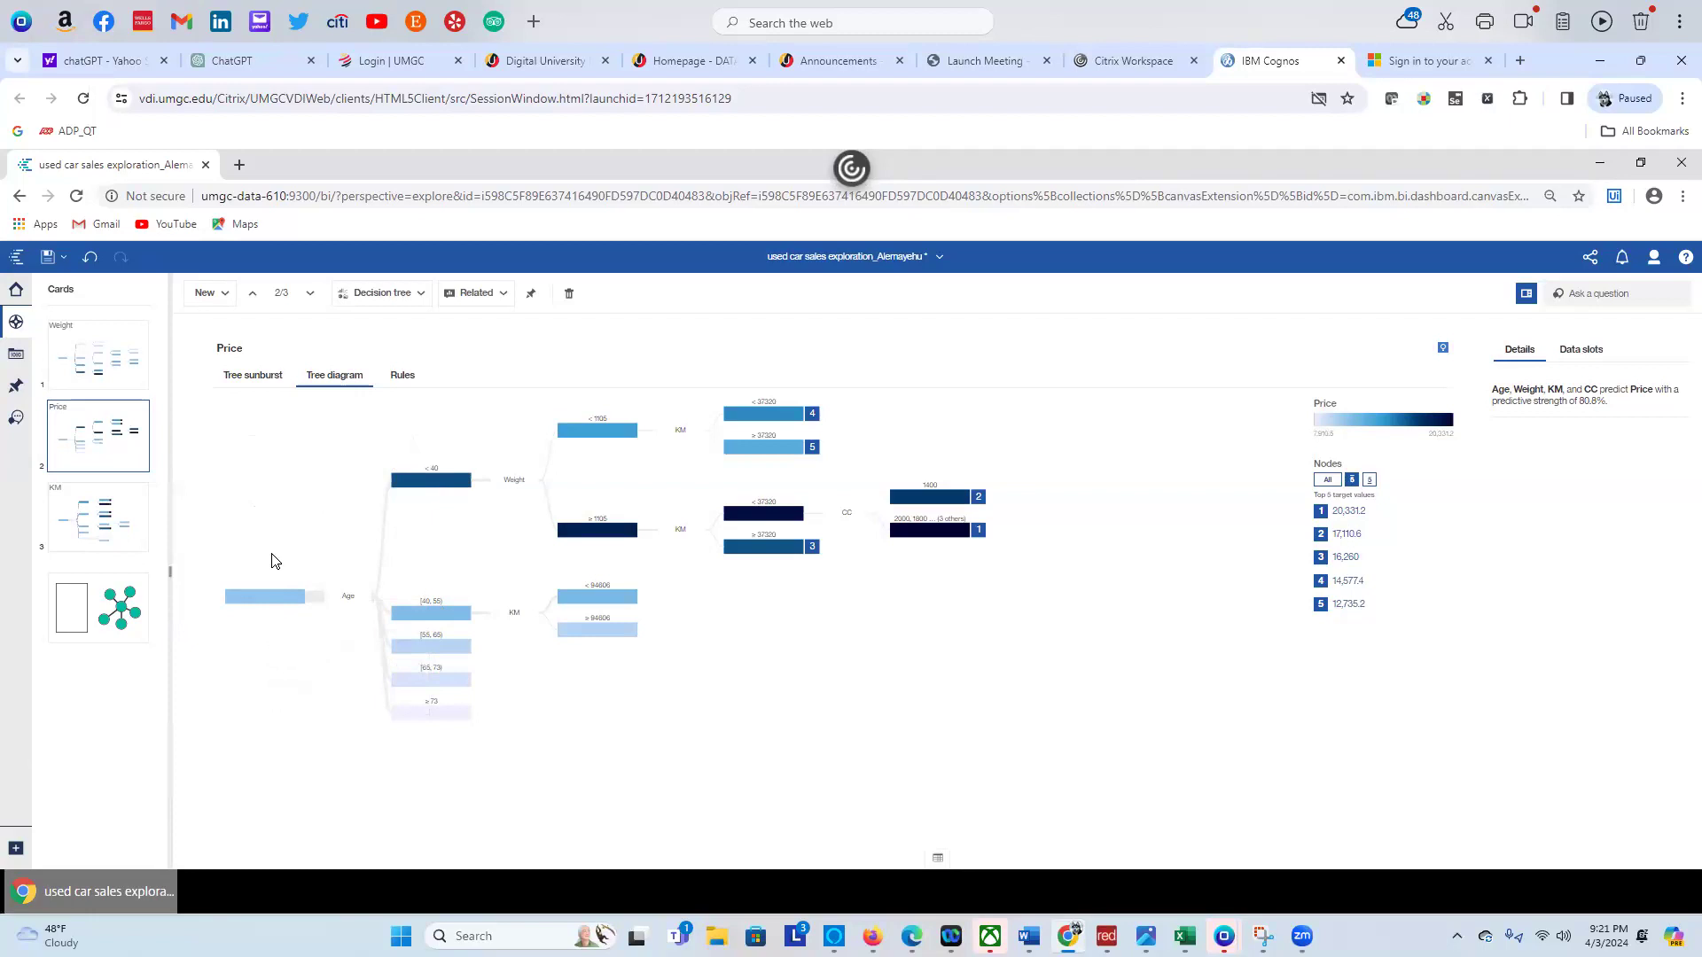
mouse_move(447, 492)
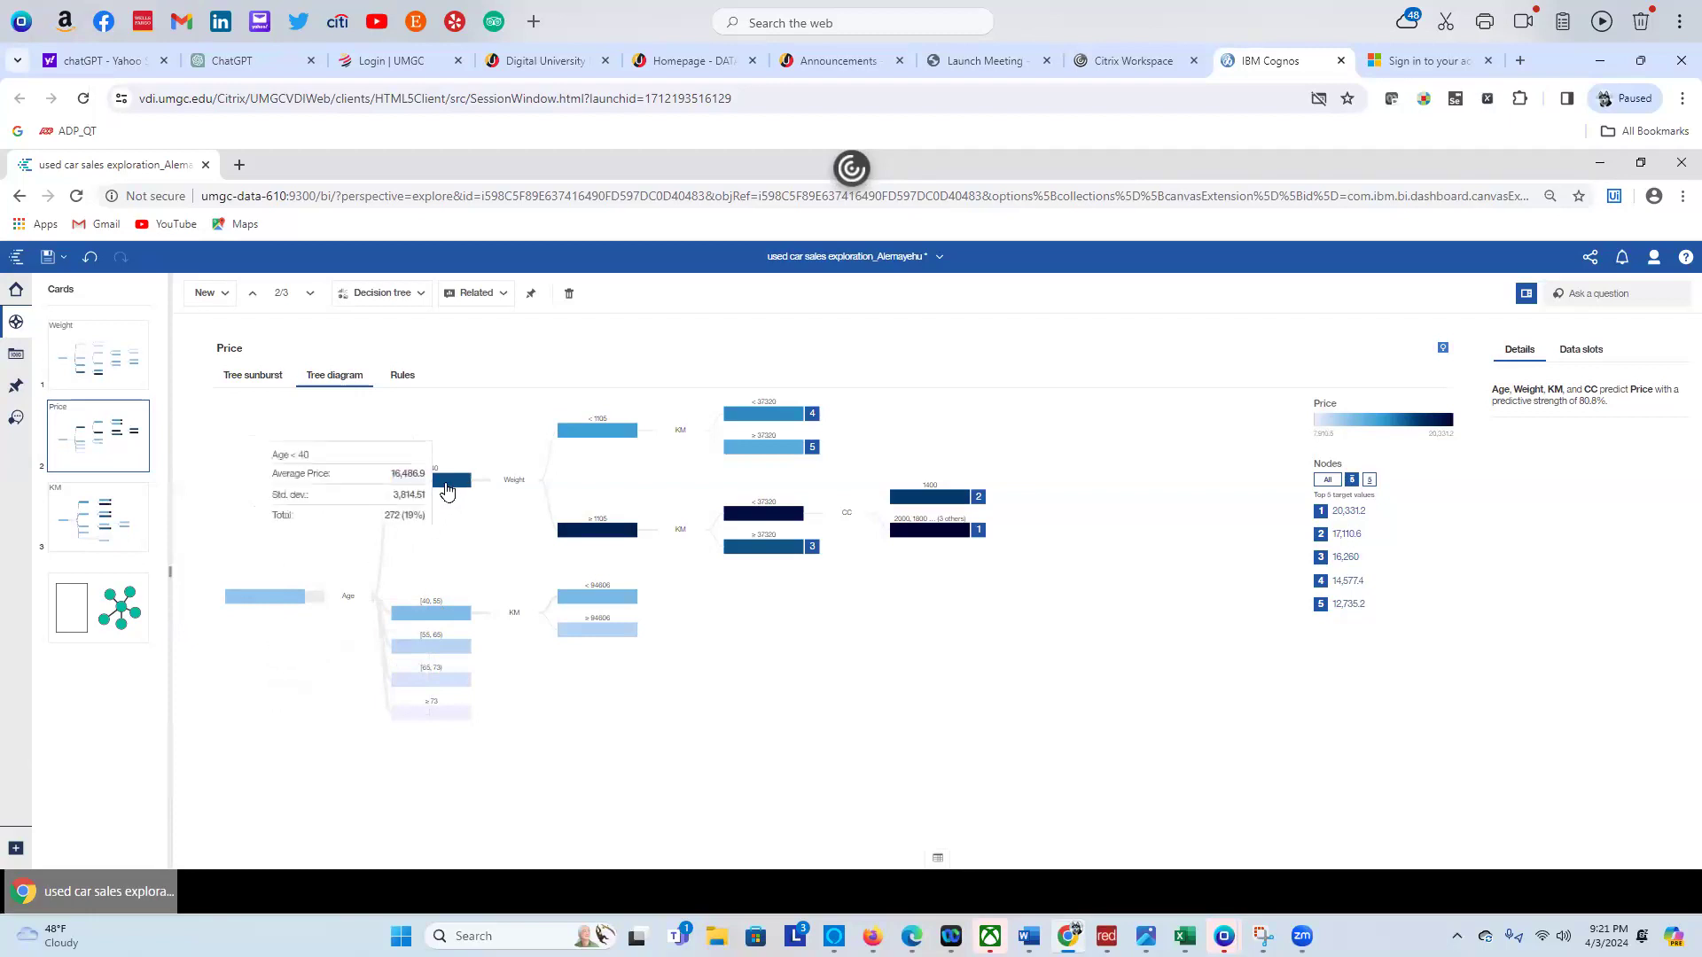
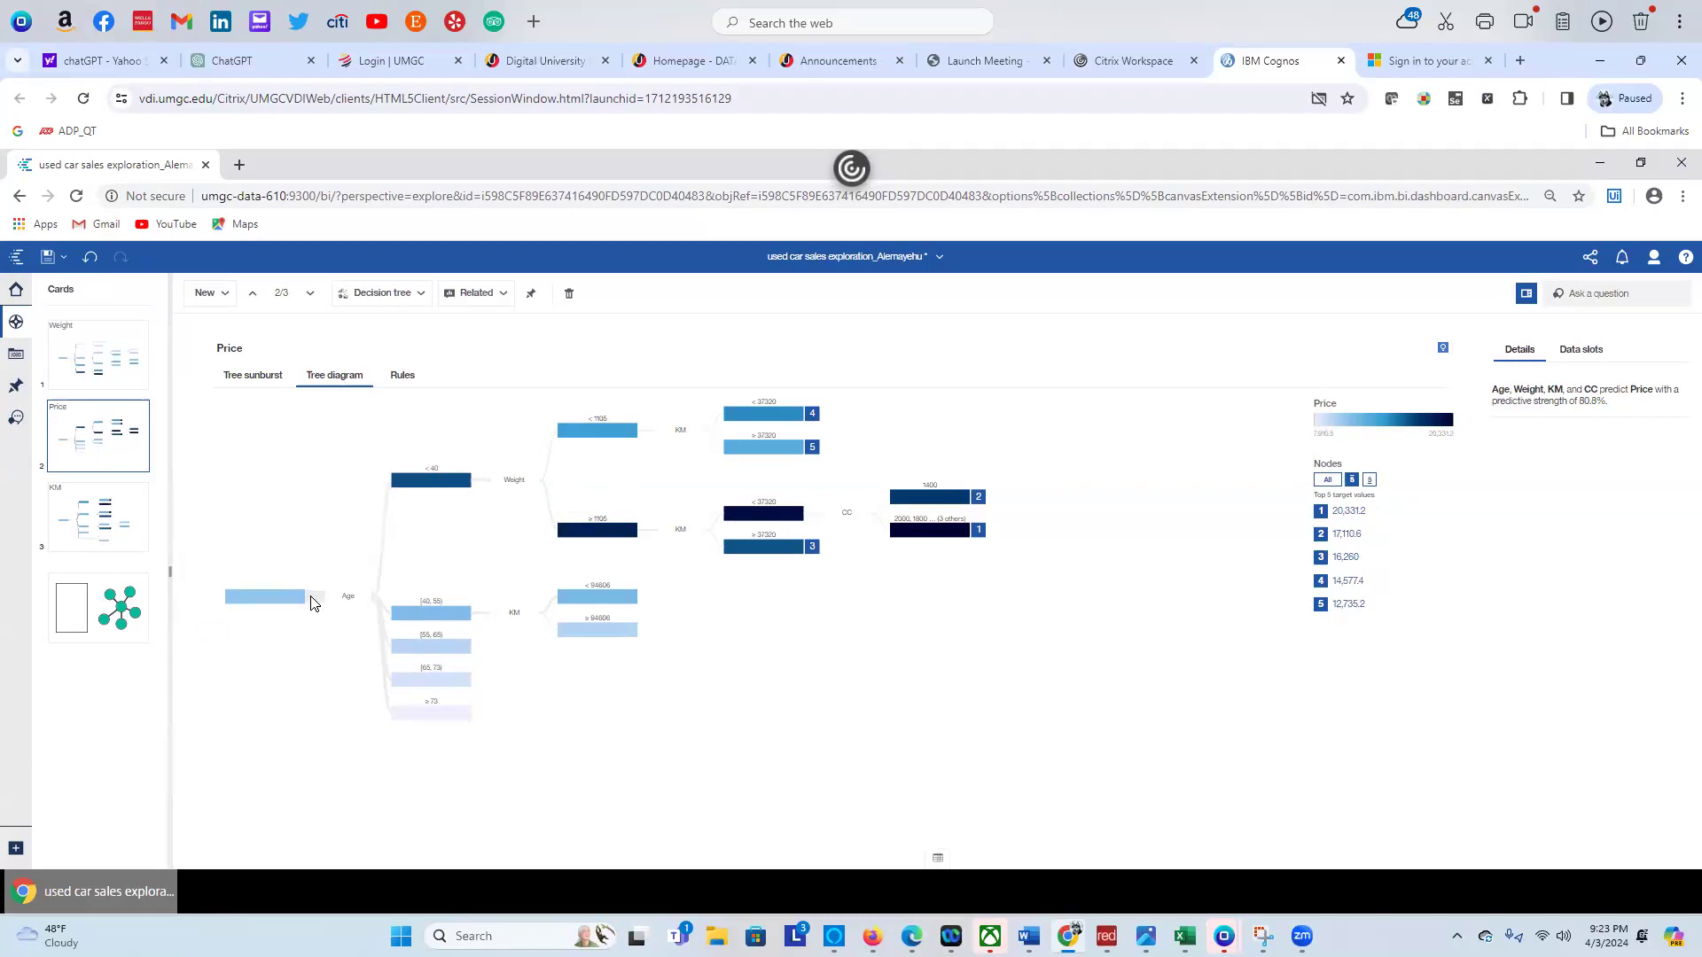
Switch the Price tree to the Tree sunburst view and read the segments' average prices
mouse_move(298, 603)
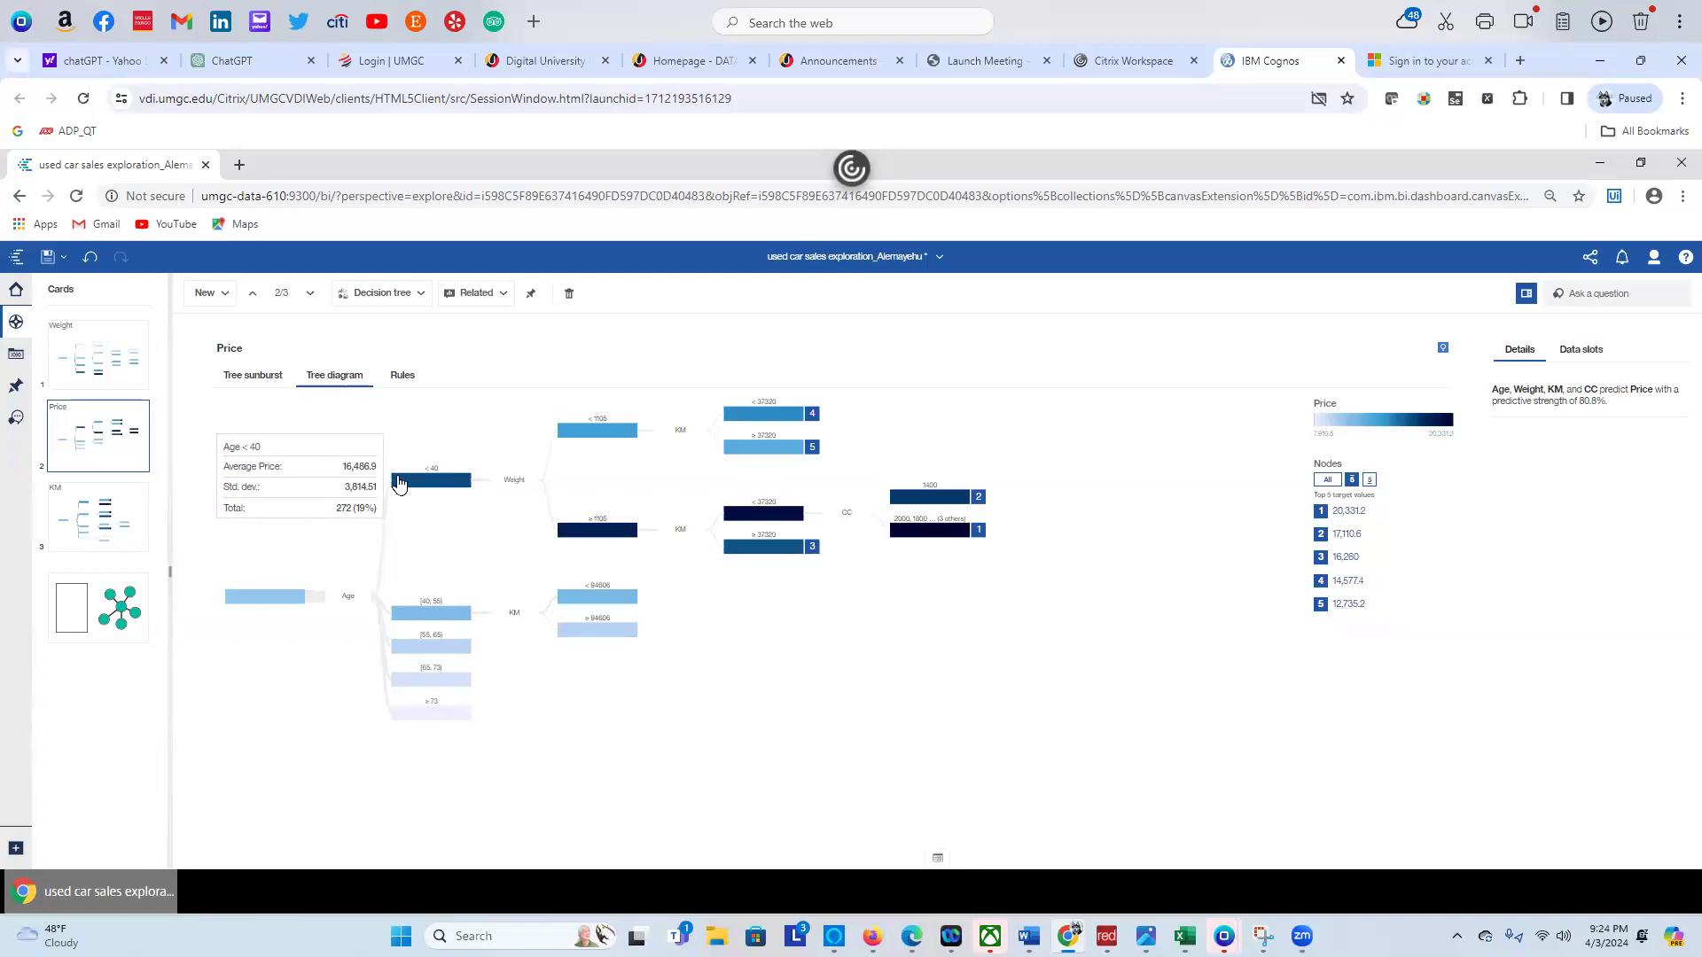
click(263, 377)
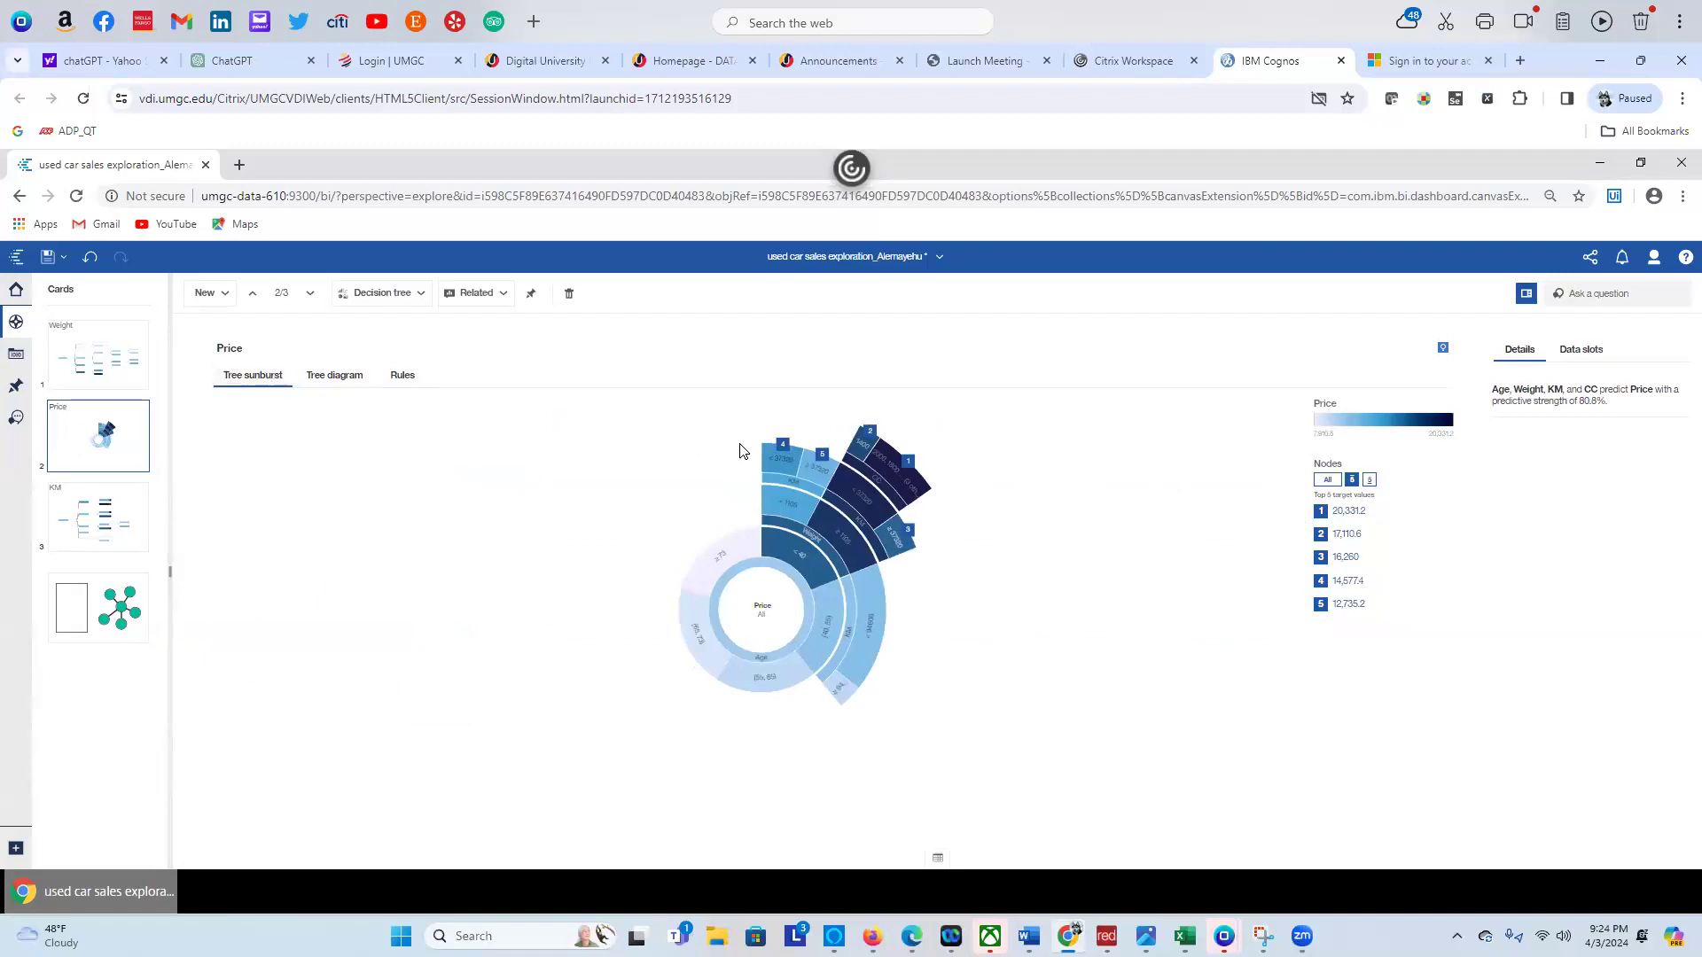
mouse_move(895, 467)
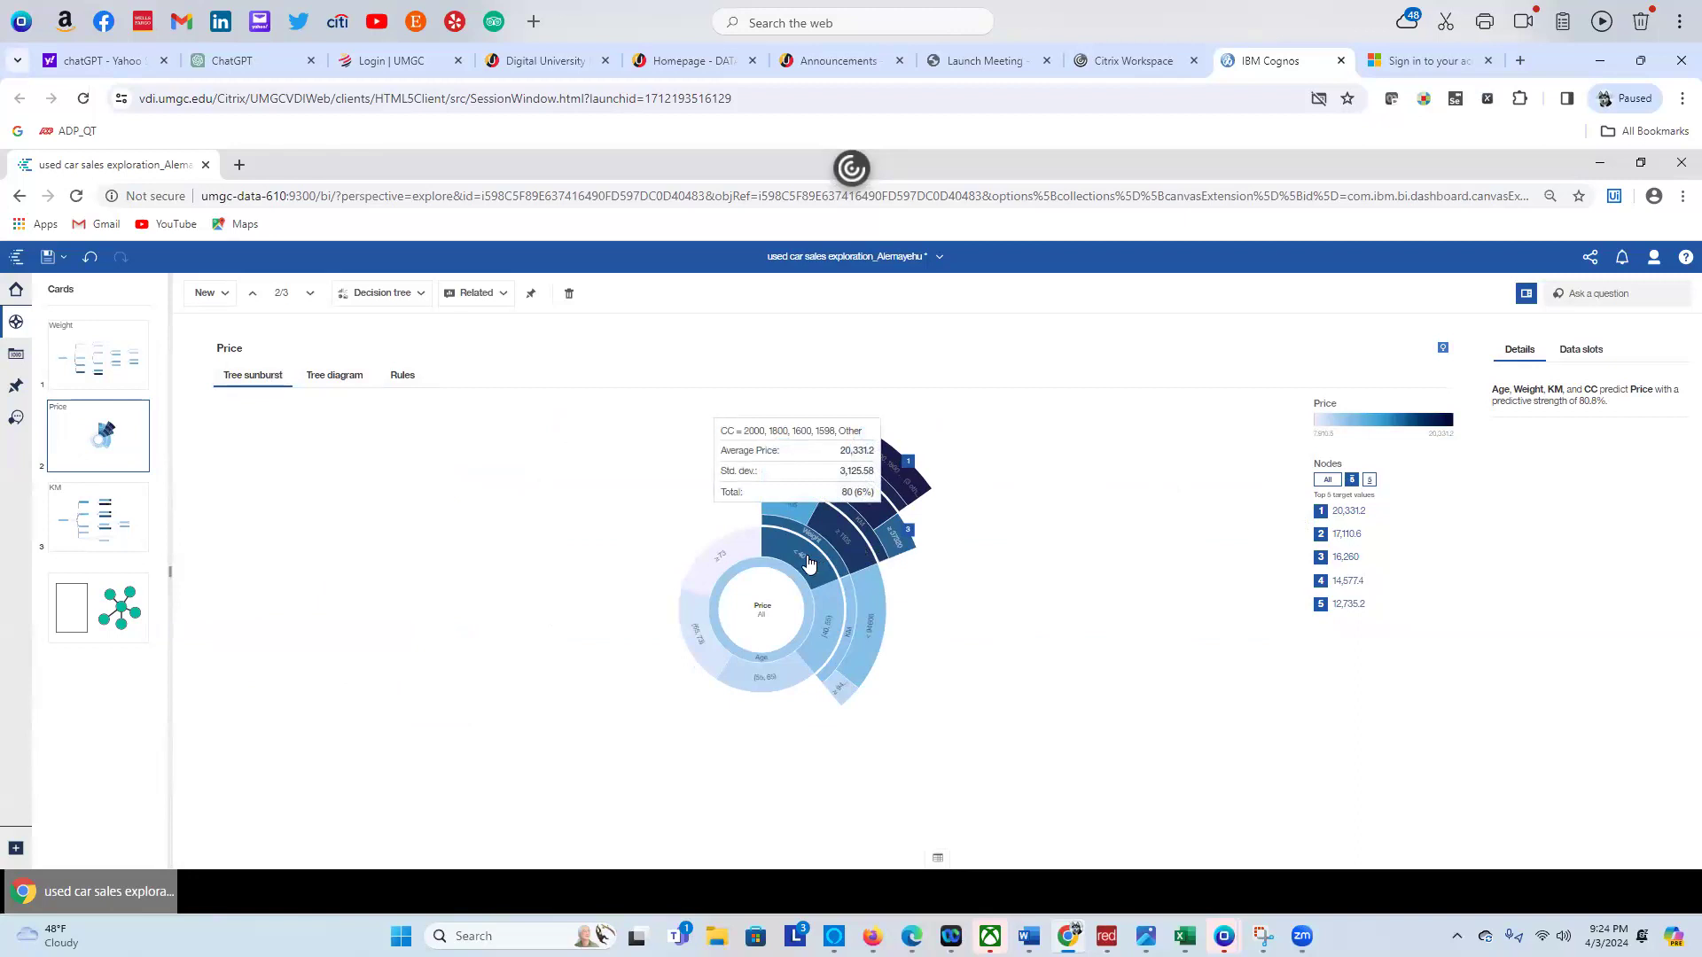
mouse_move(808, 562)
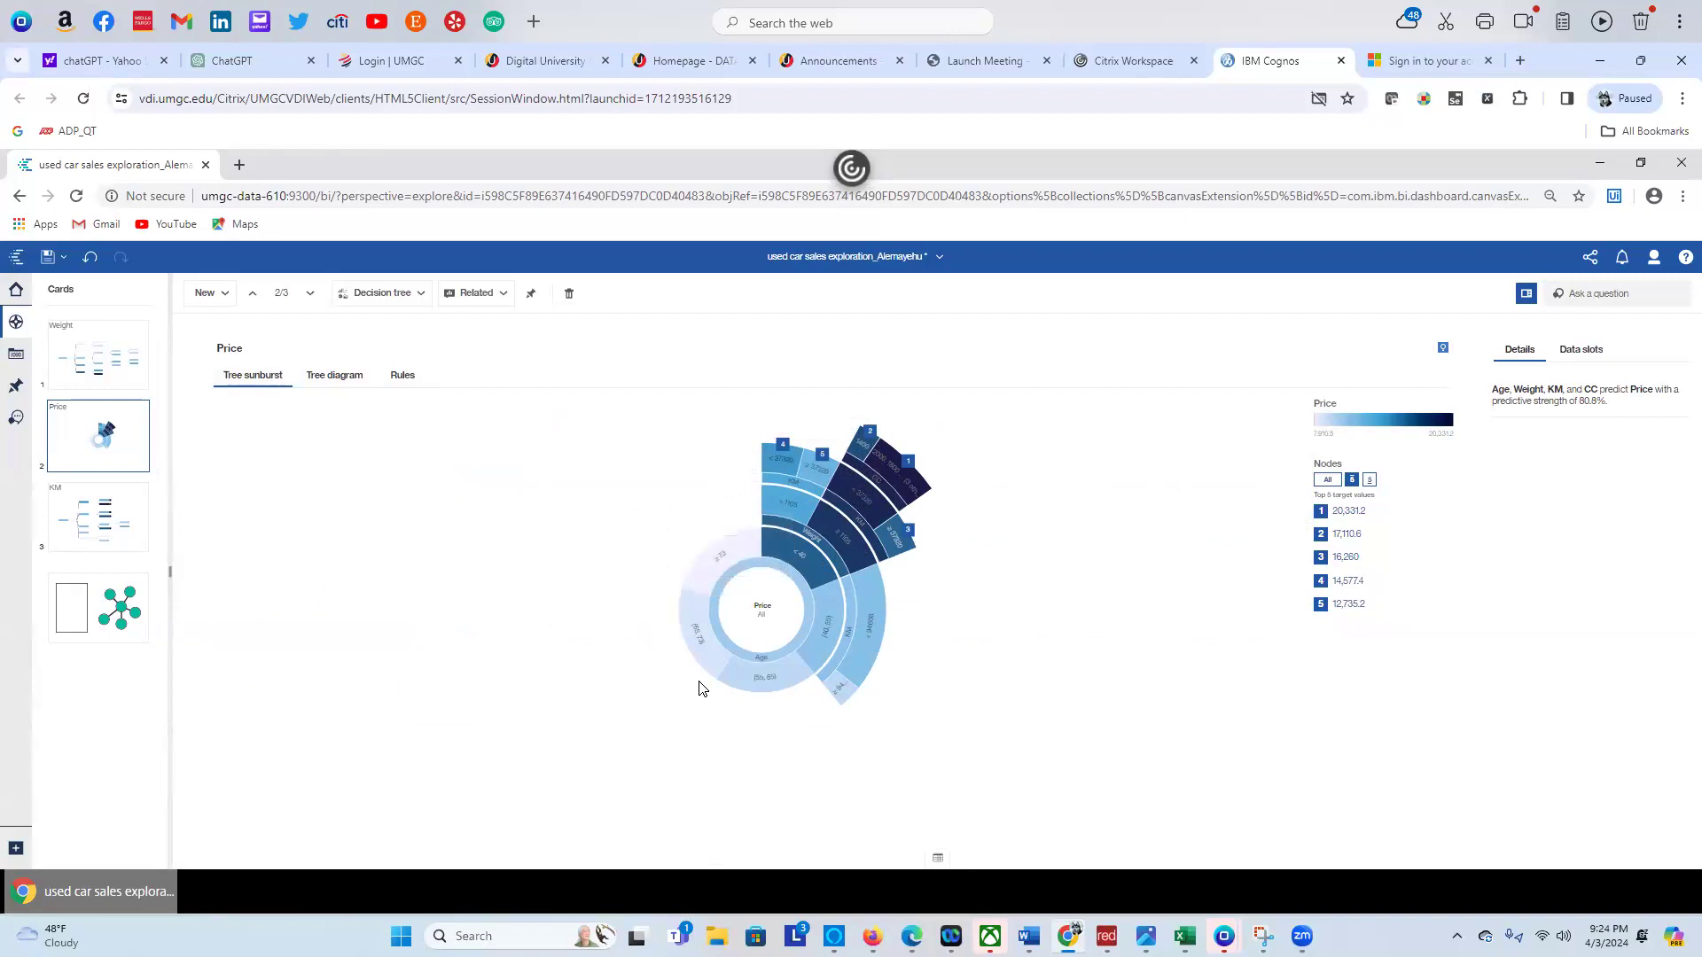
mouse_move(784, 683)
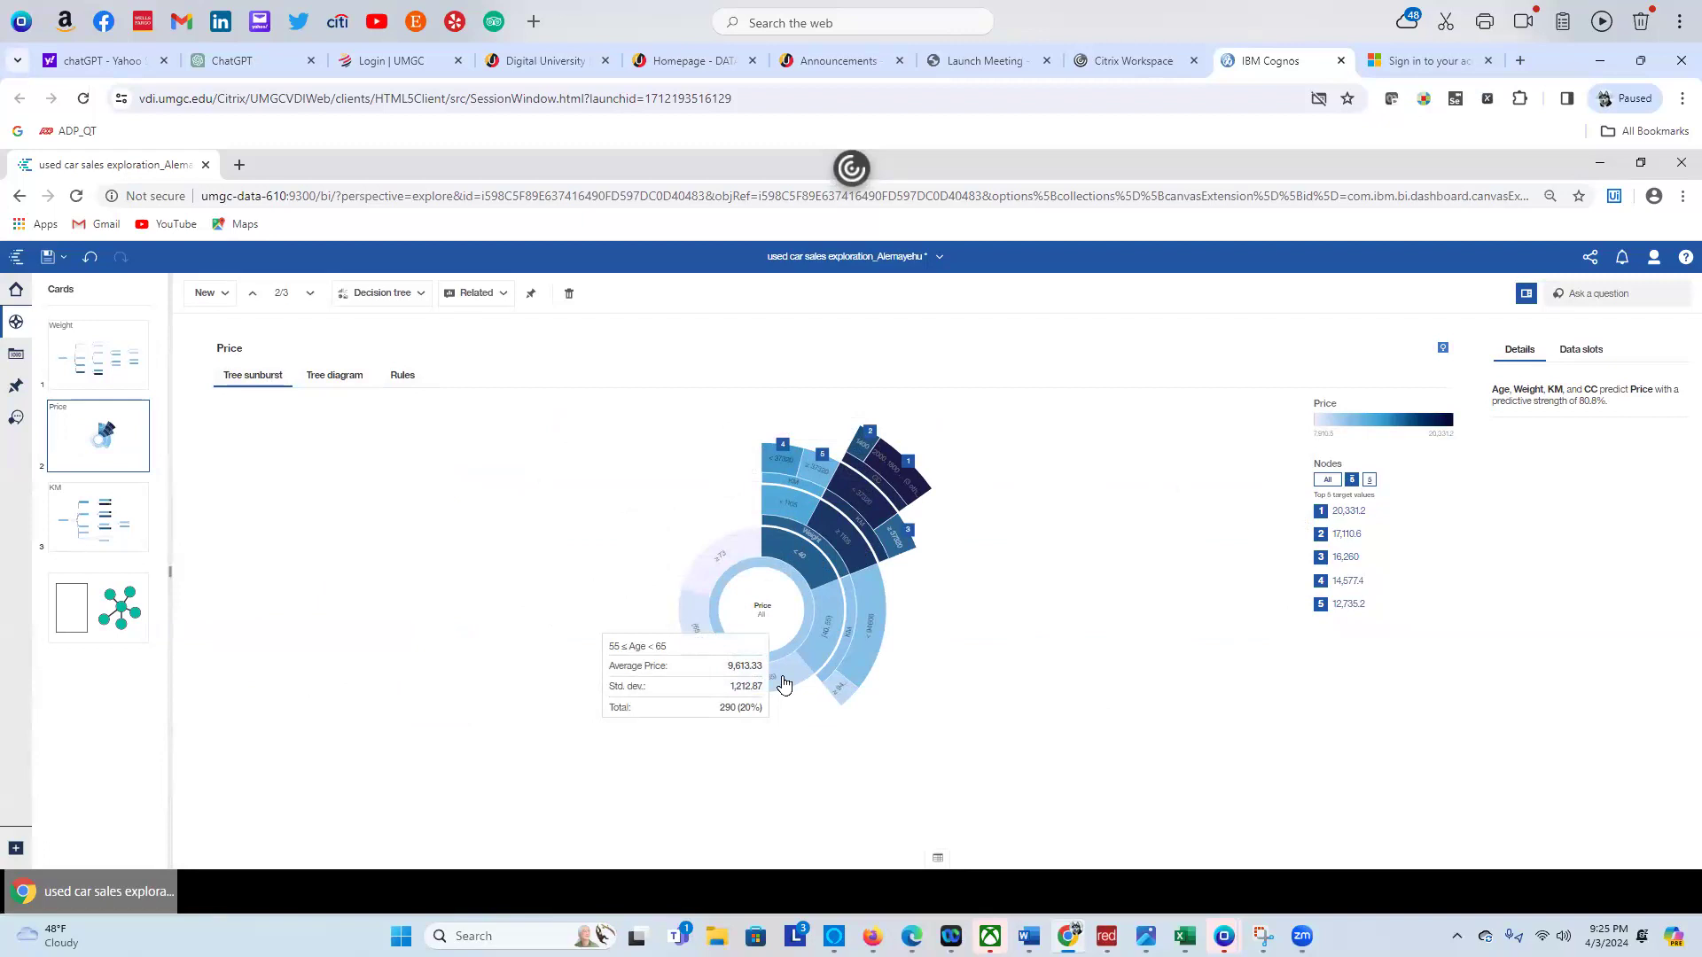
Return to the Tree diagram view and inspect the Age and Weight node details
click(345, 374)
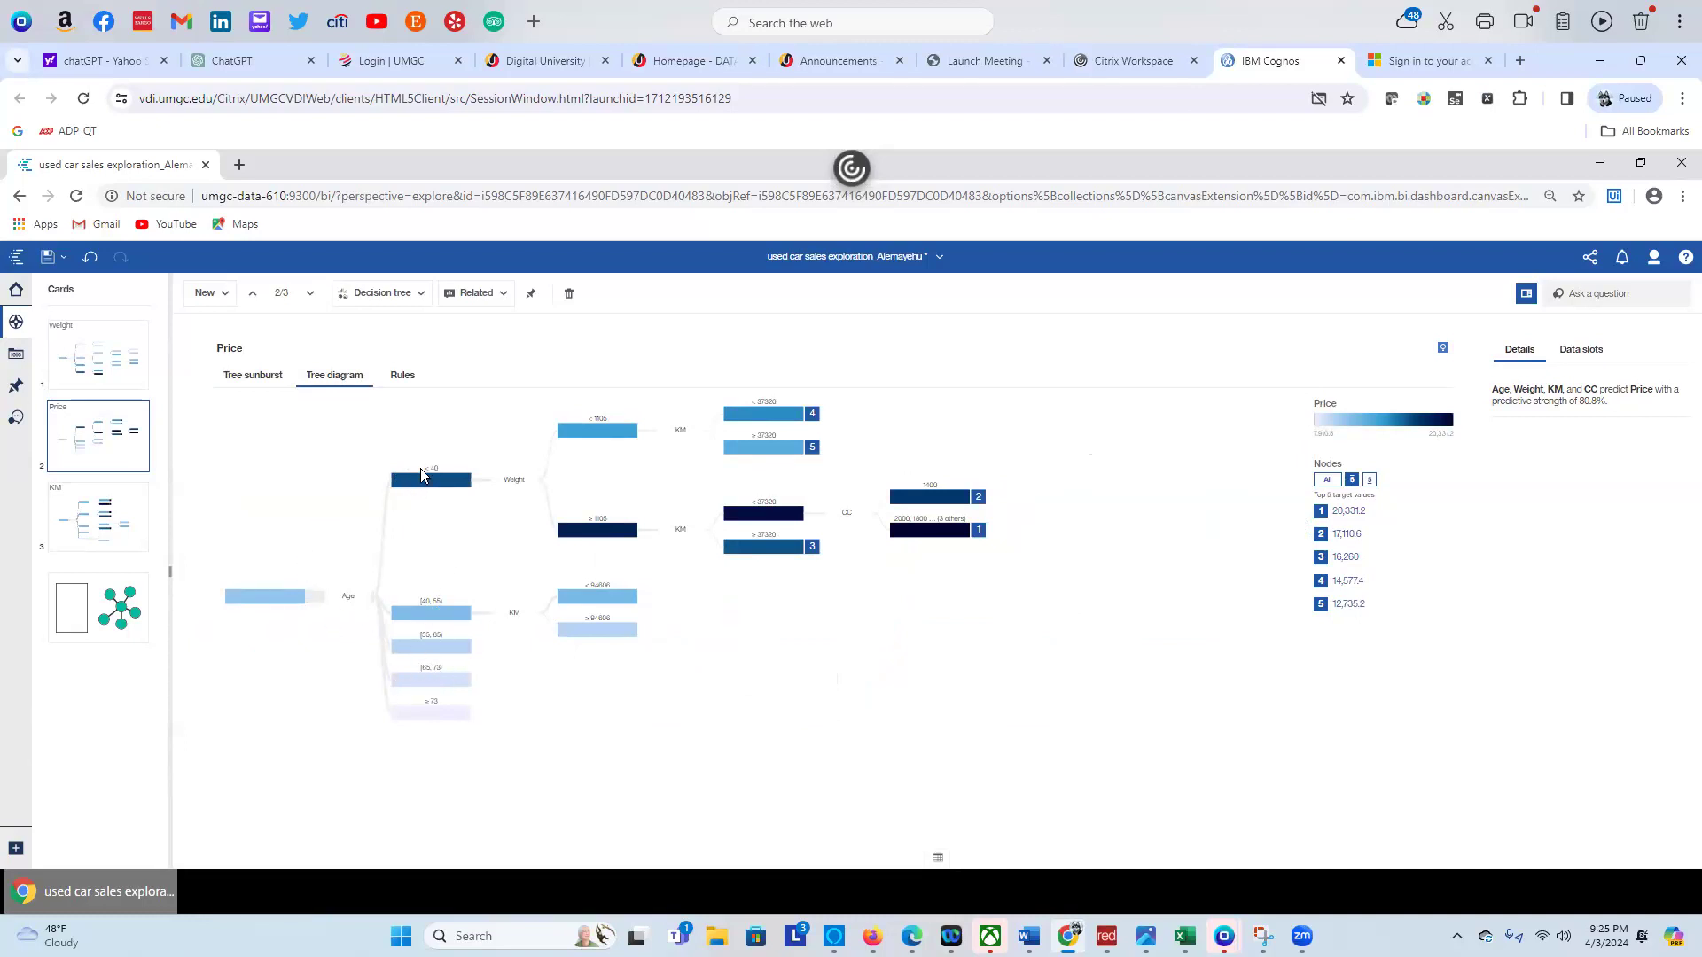
mouse_move(420, 487)
mouse_move(567, 531)
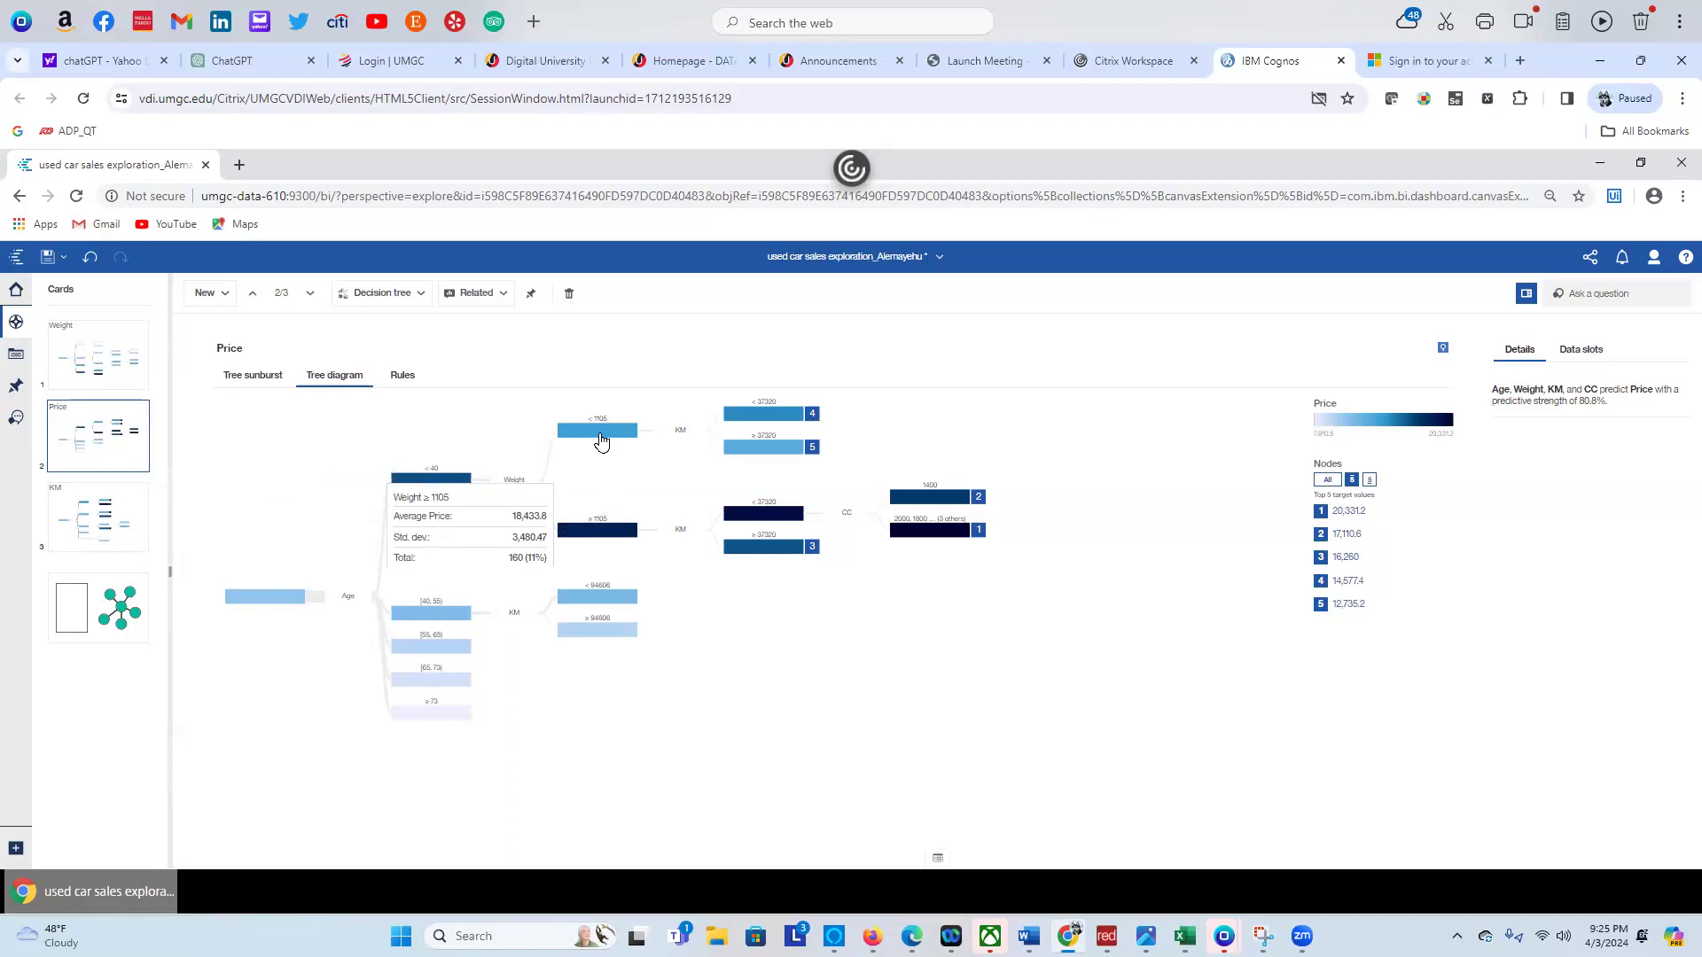
mouse_move(601, 441)
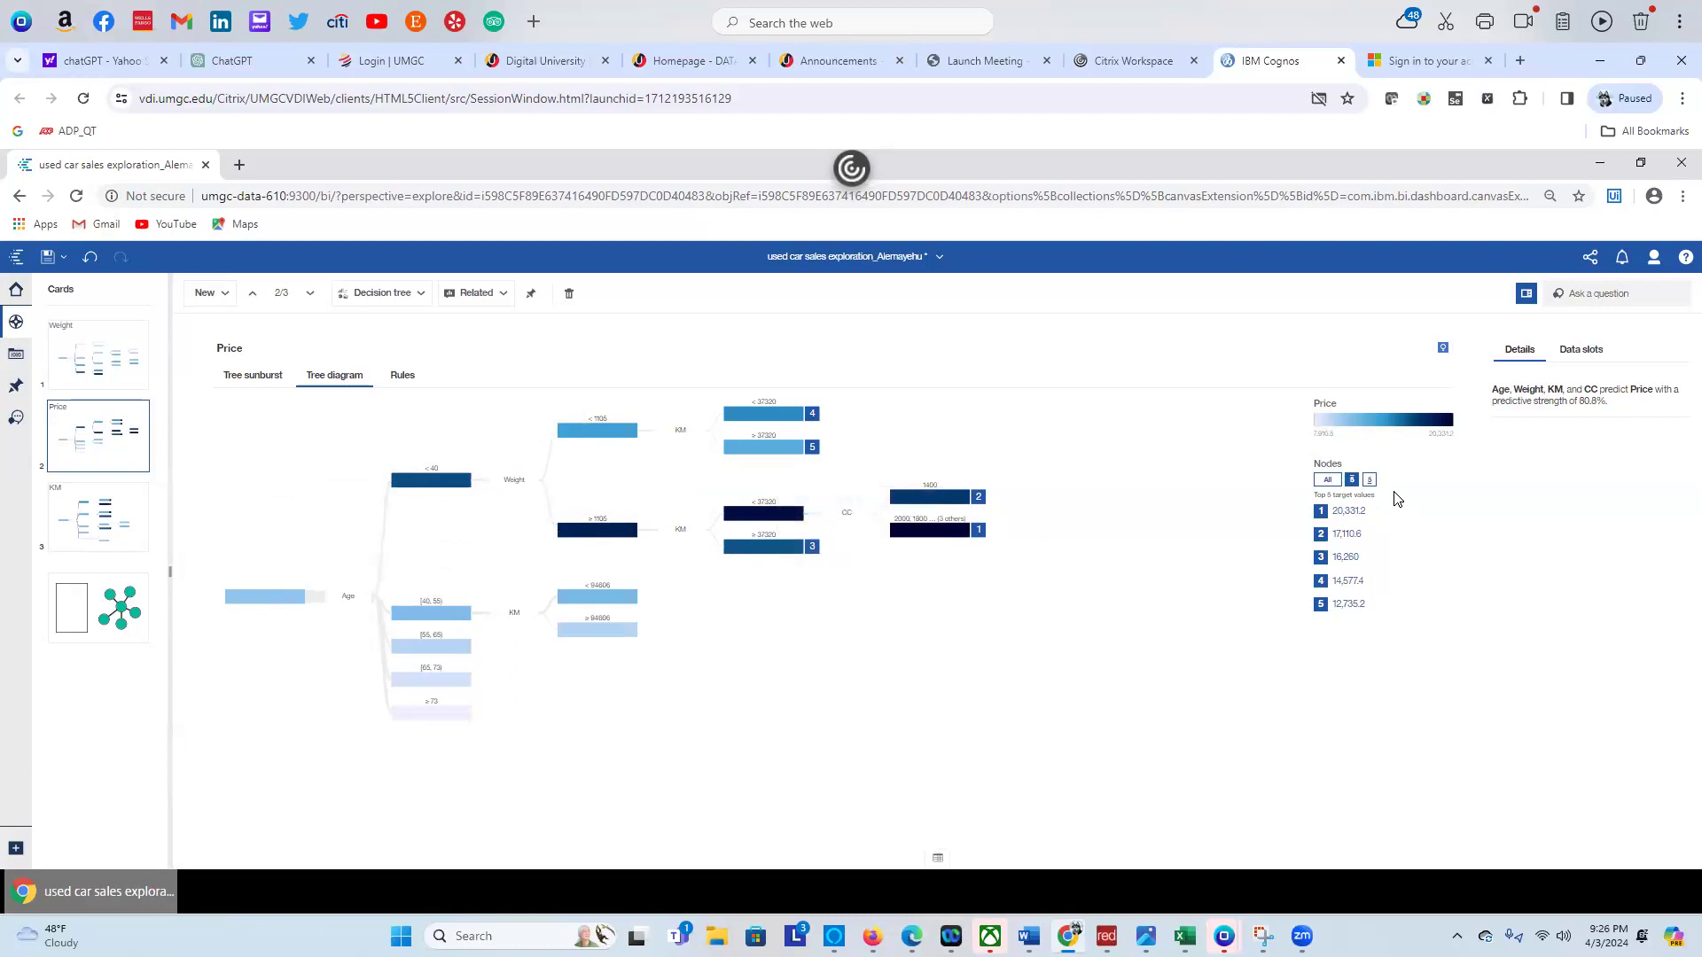
Set the Nodes control to show all nodes, then to '5' to number the top five
click(1326, 479)
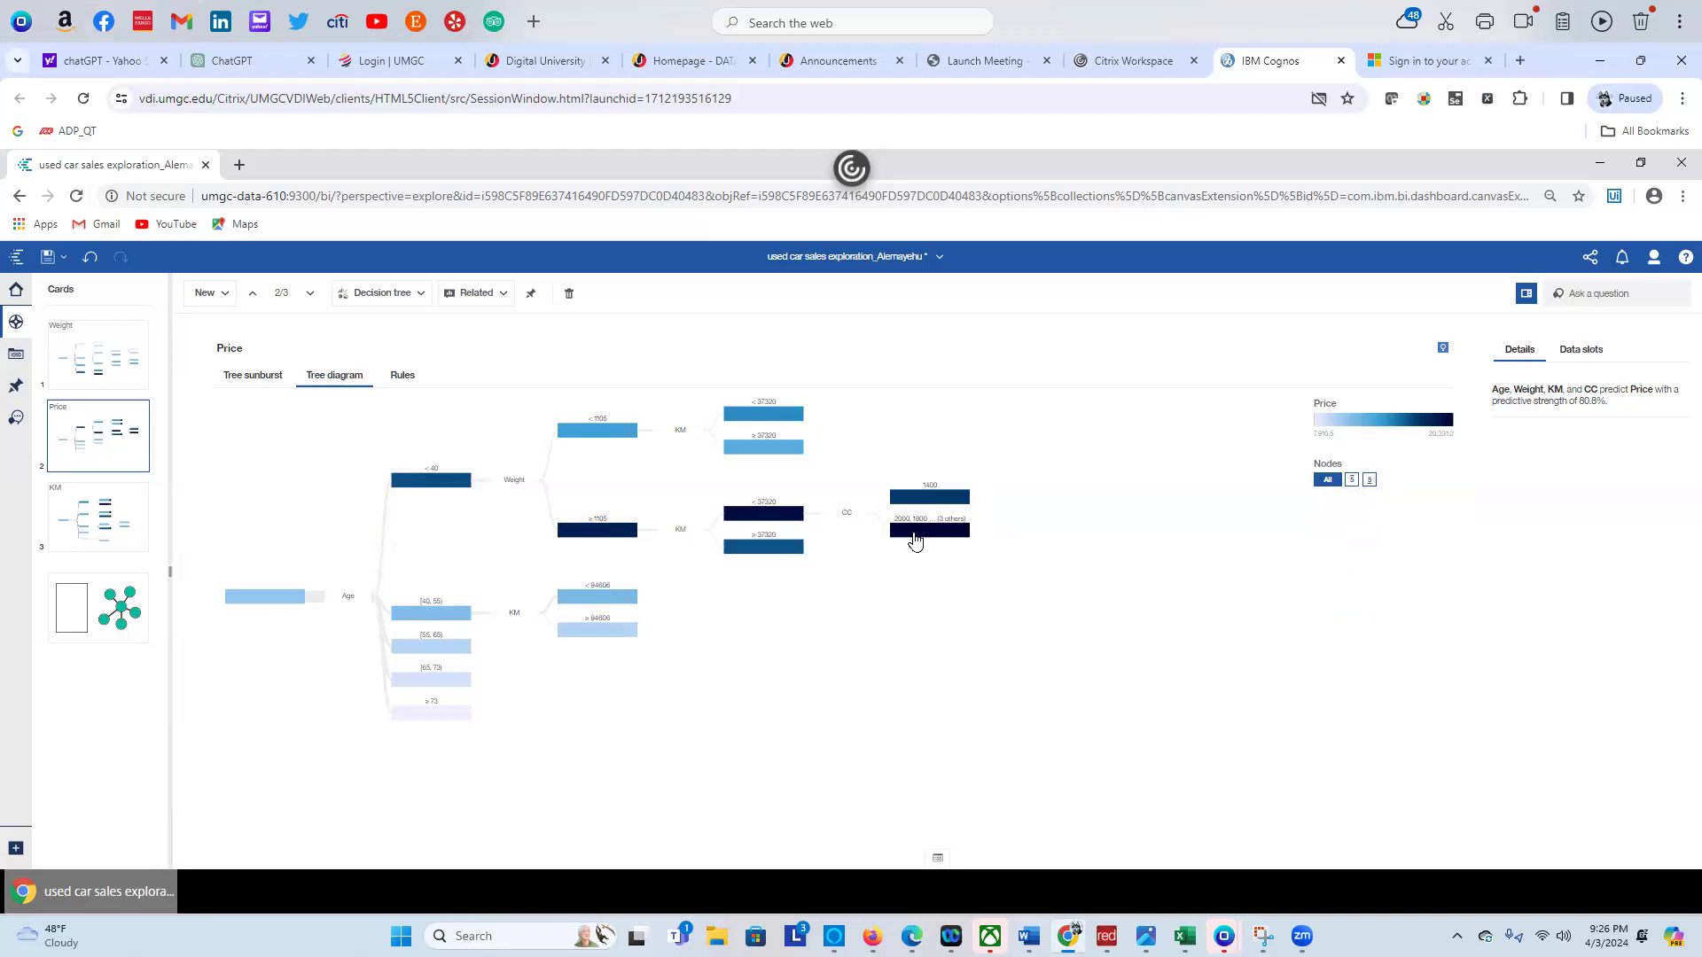
mouse_move(918, 538)
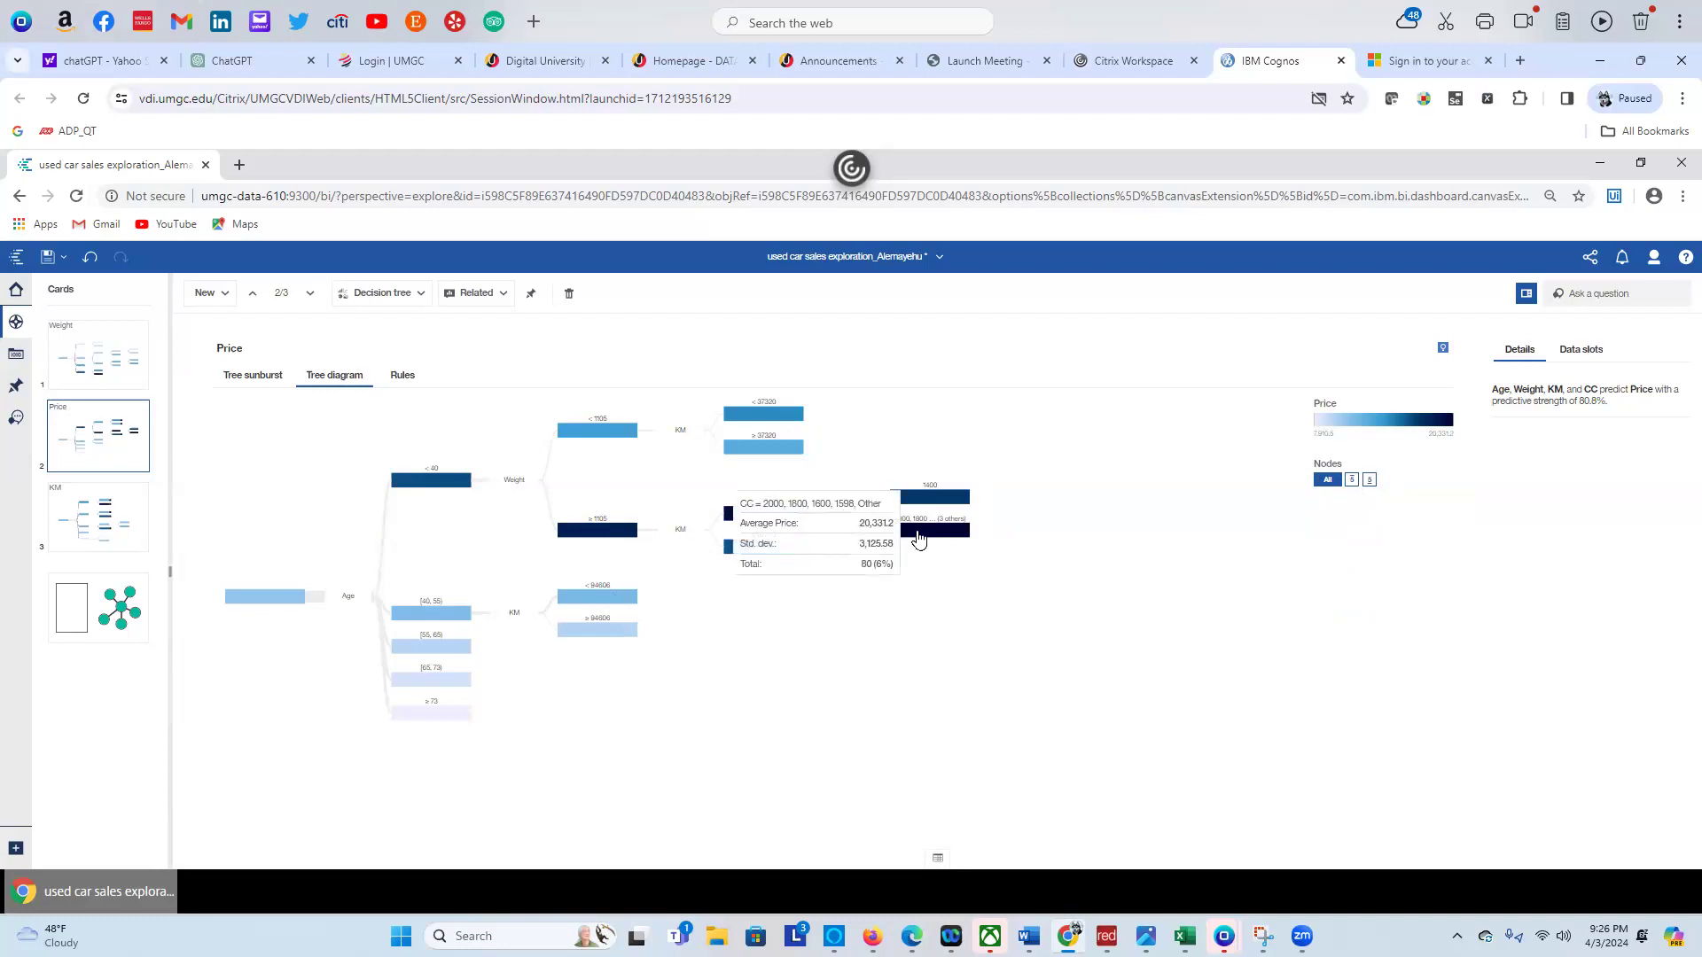
click(1353, 480)
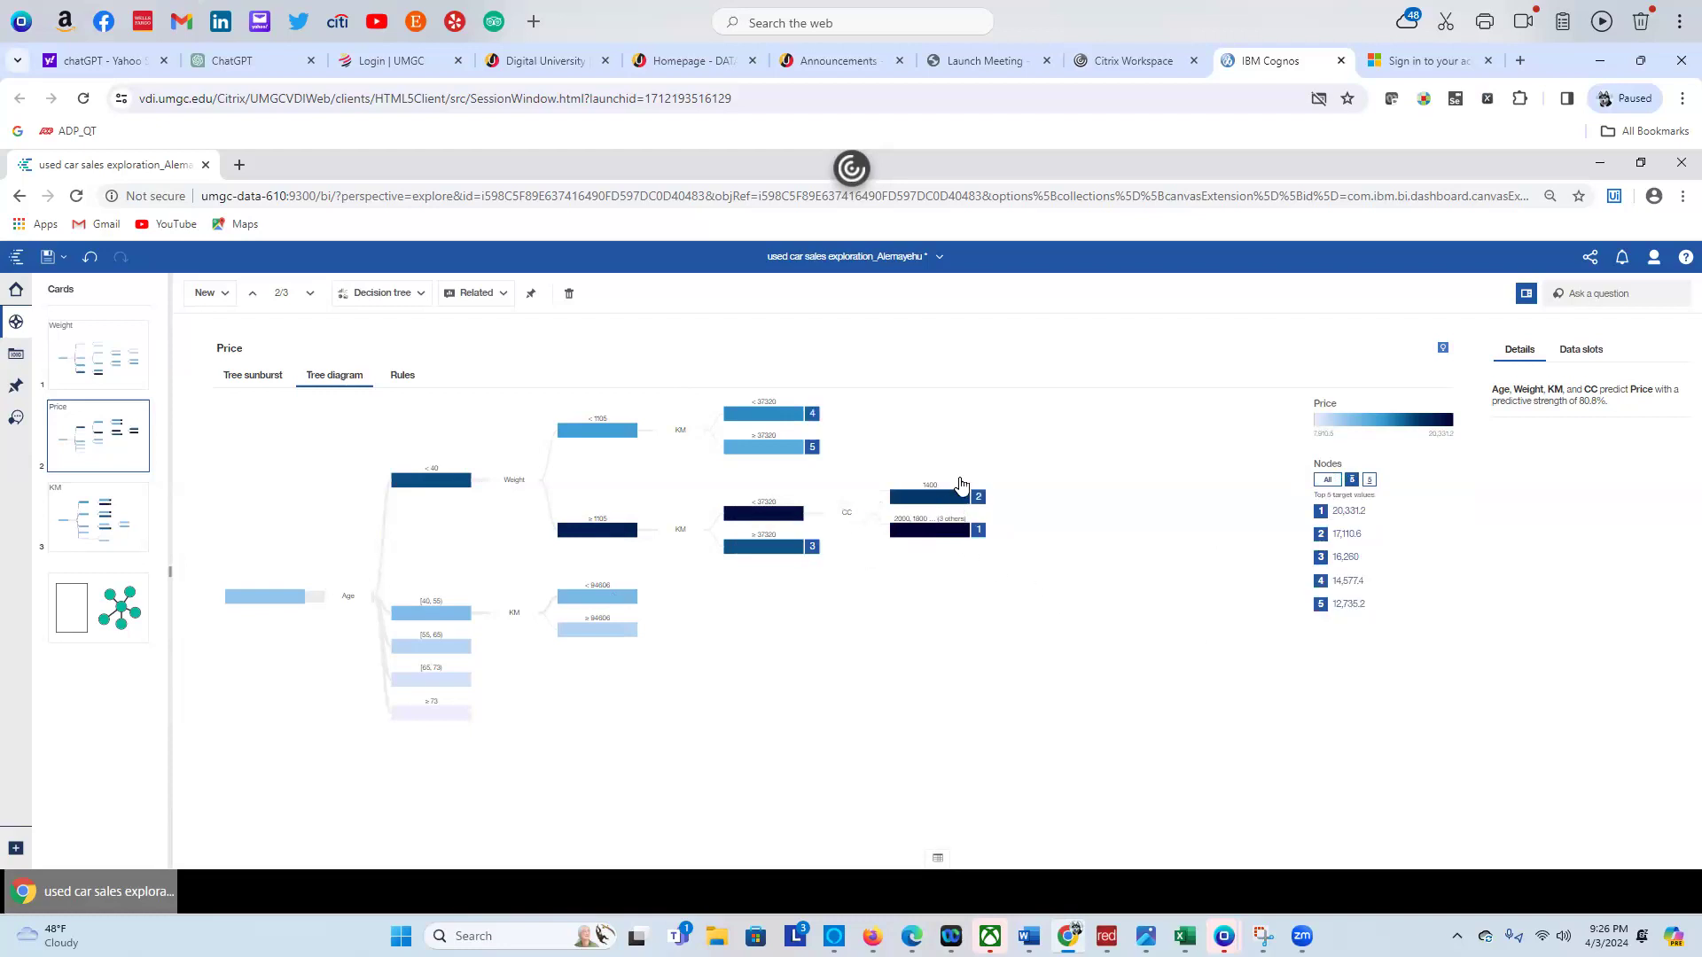
mouse_move(972, 537)
mouse_move(436, 483)
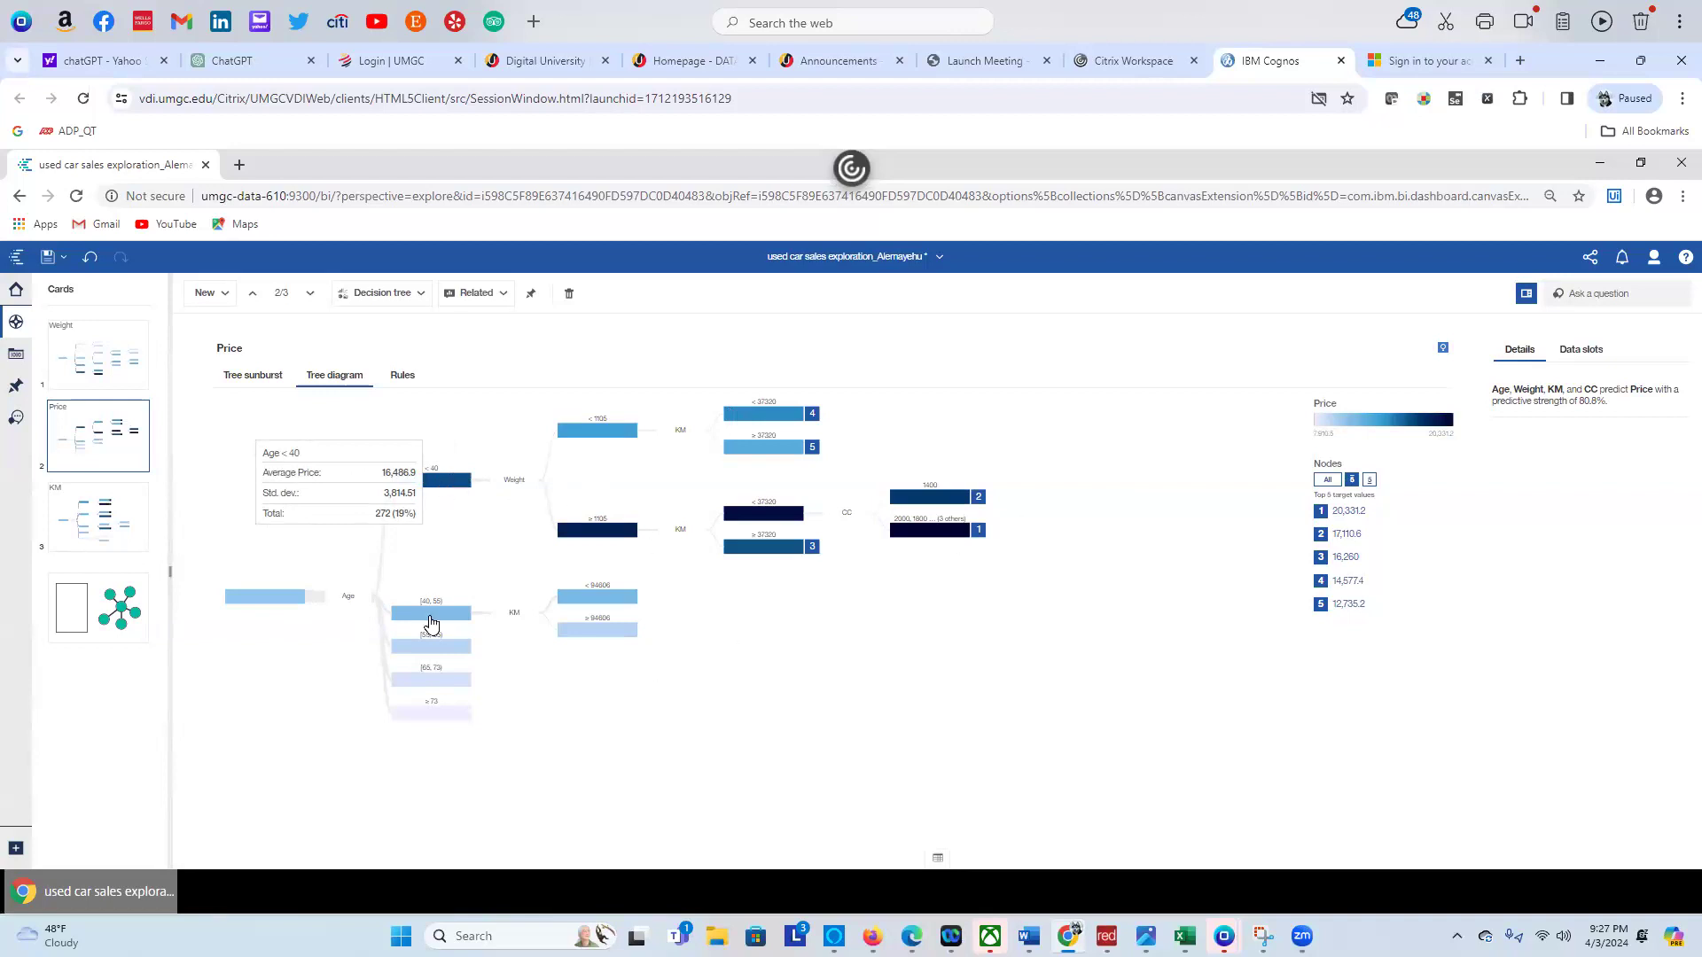
mouse_move(431, 623)
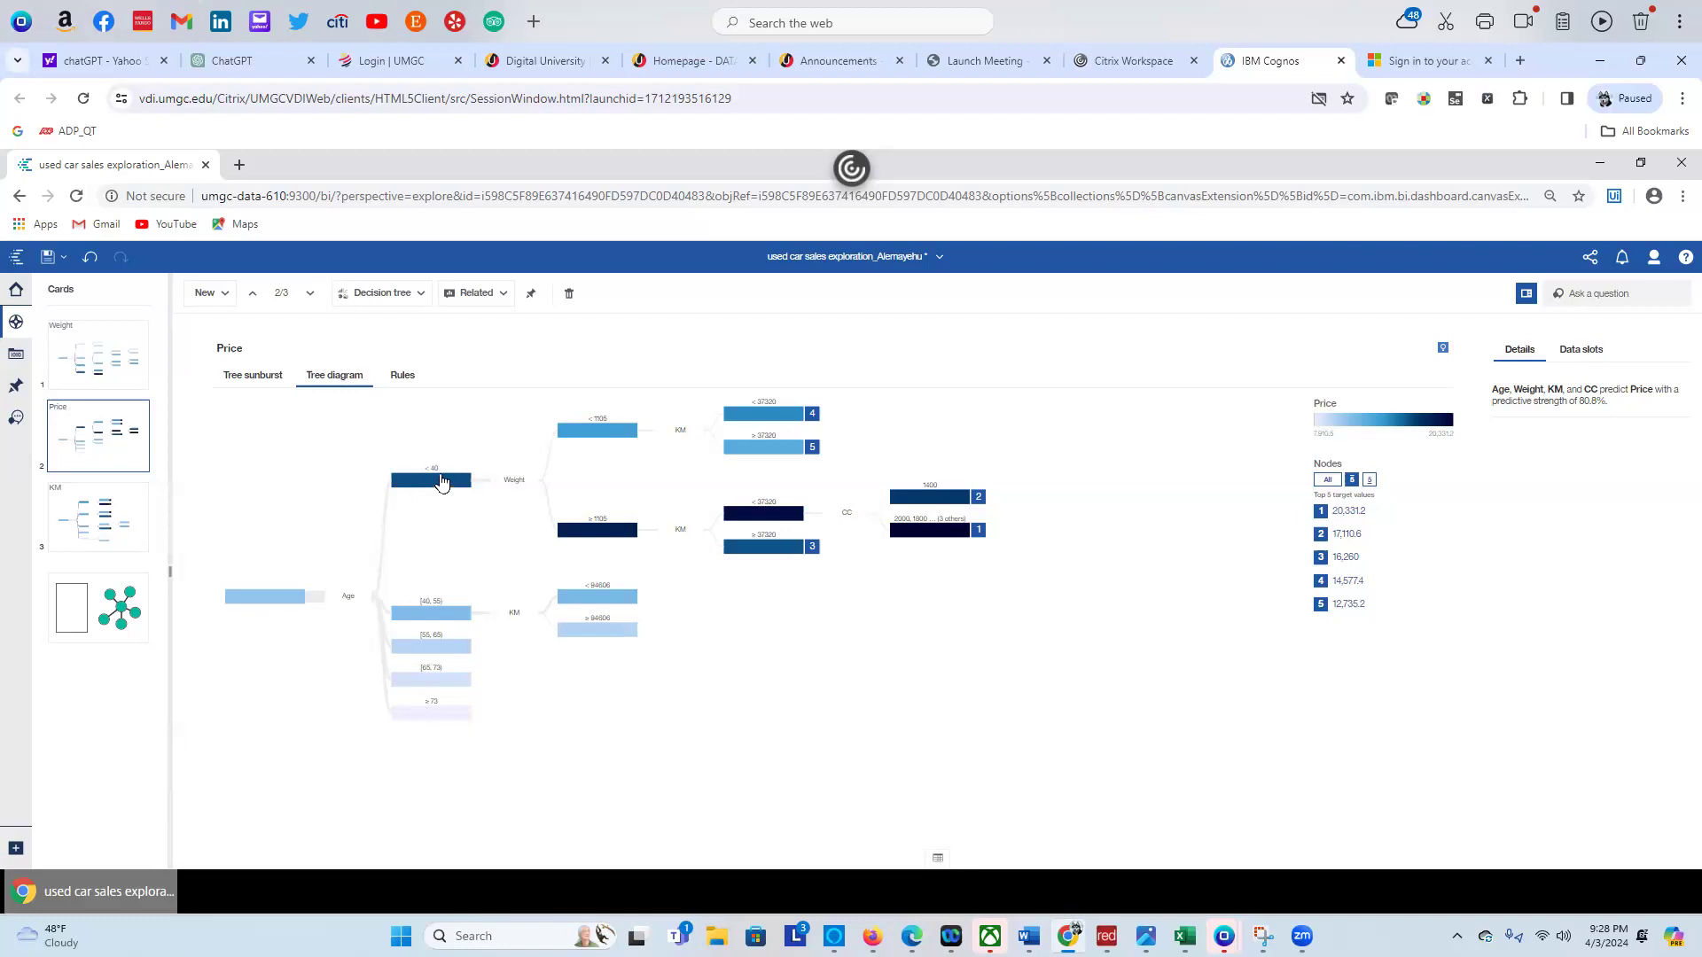
Inspect the Age branch leading to node 1 in the Price tree diagram
mouse_move(441, 481)
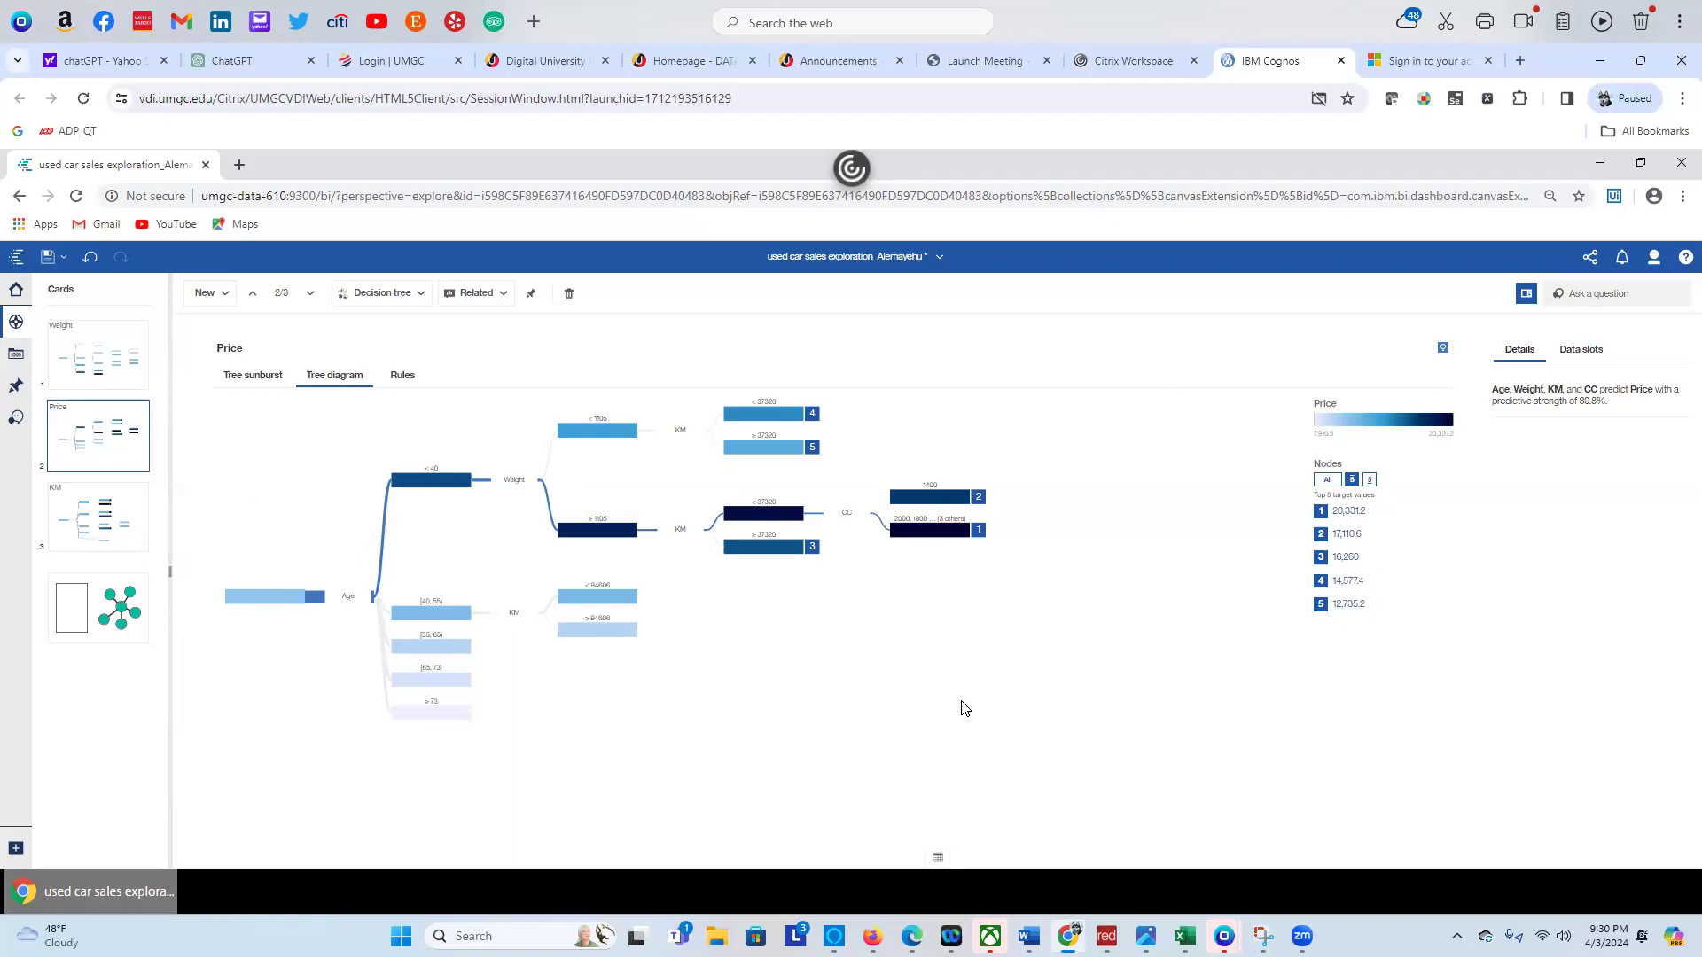
Read details for node 1 (CC split, average 20,331.2) and the Age root, then highlight node 1's path
mouse_move(963, 538)
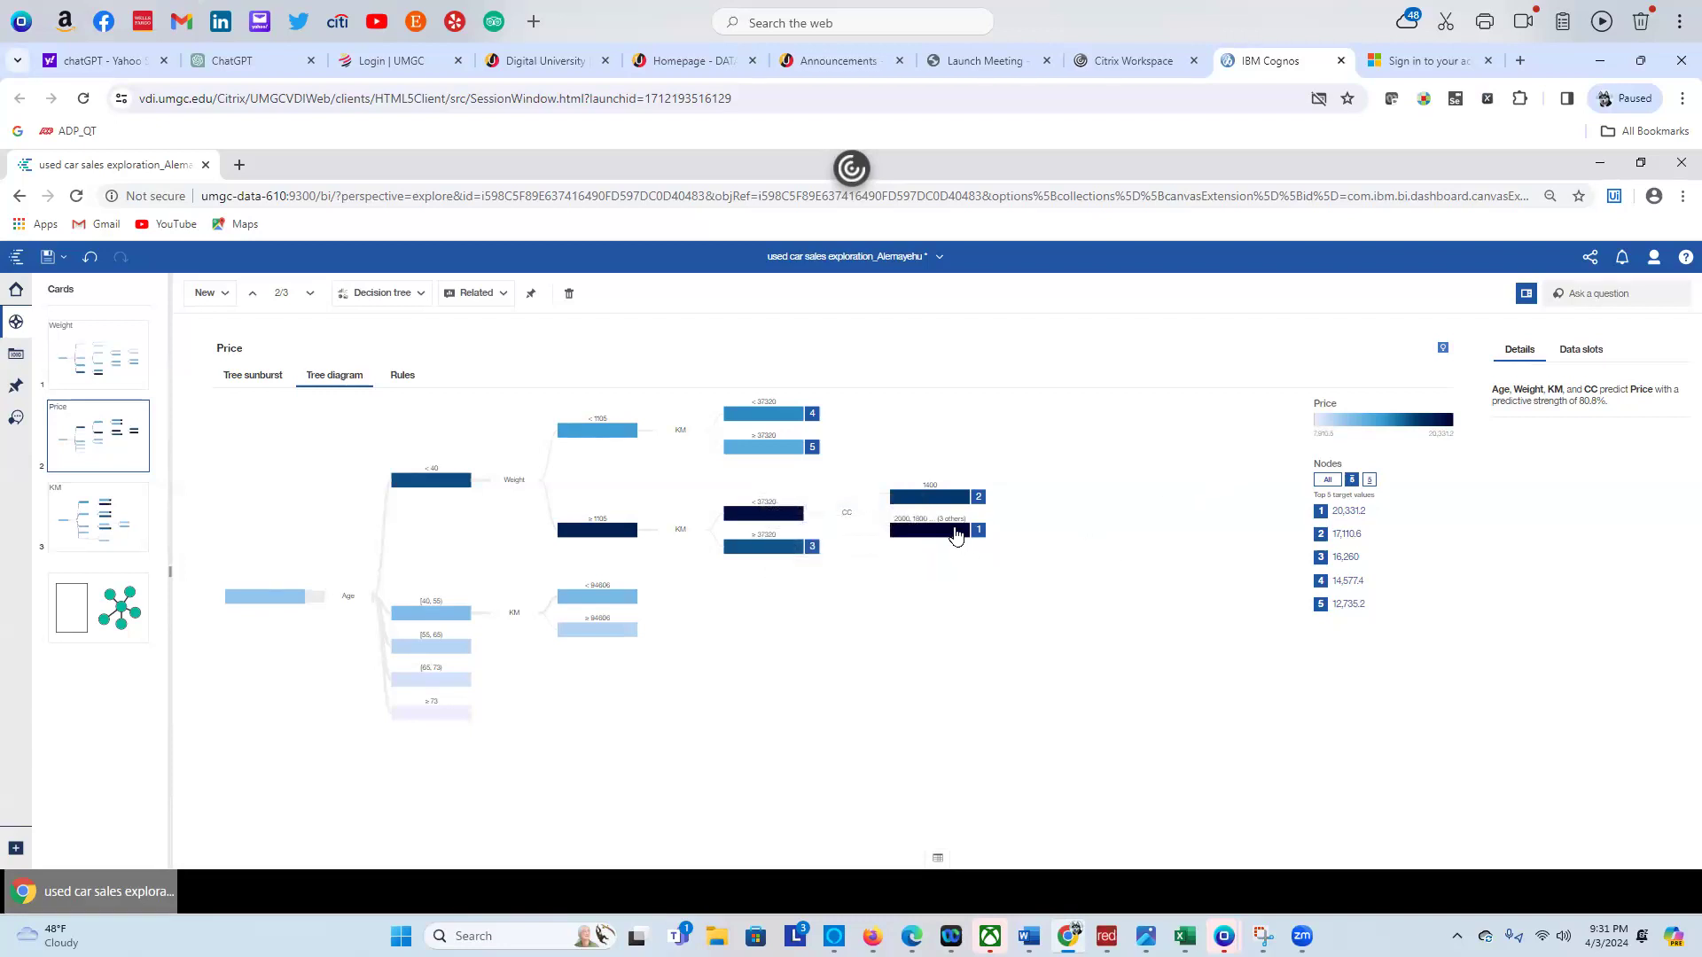
mouse_move(956, 534)
mouse_move(277, 601)
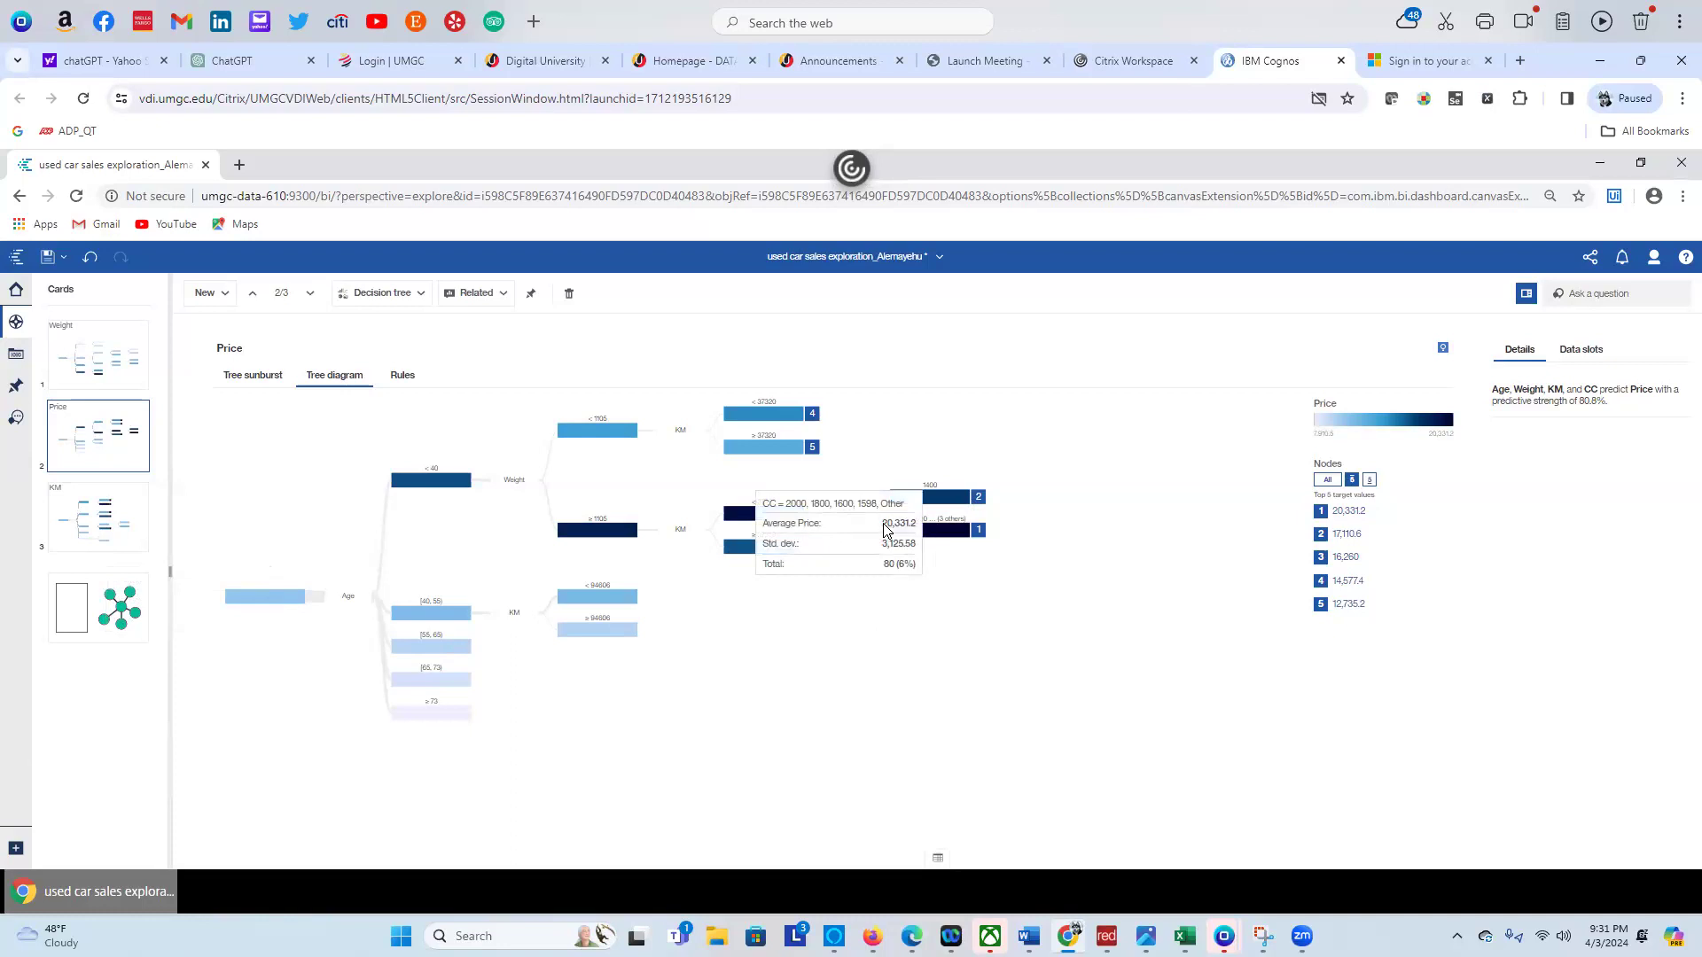
click(947, 535)
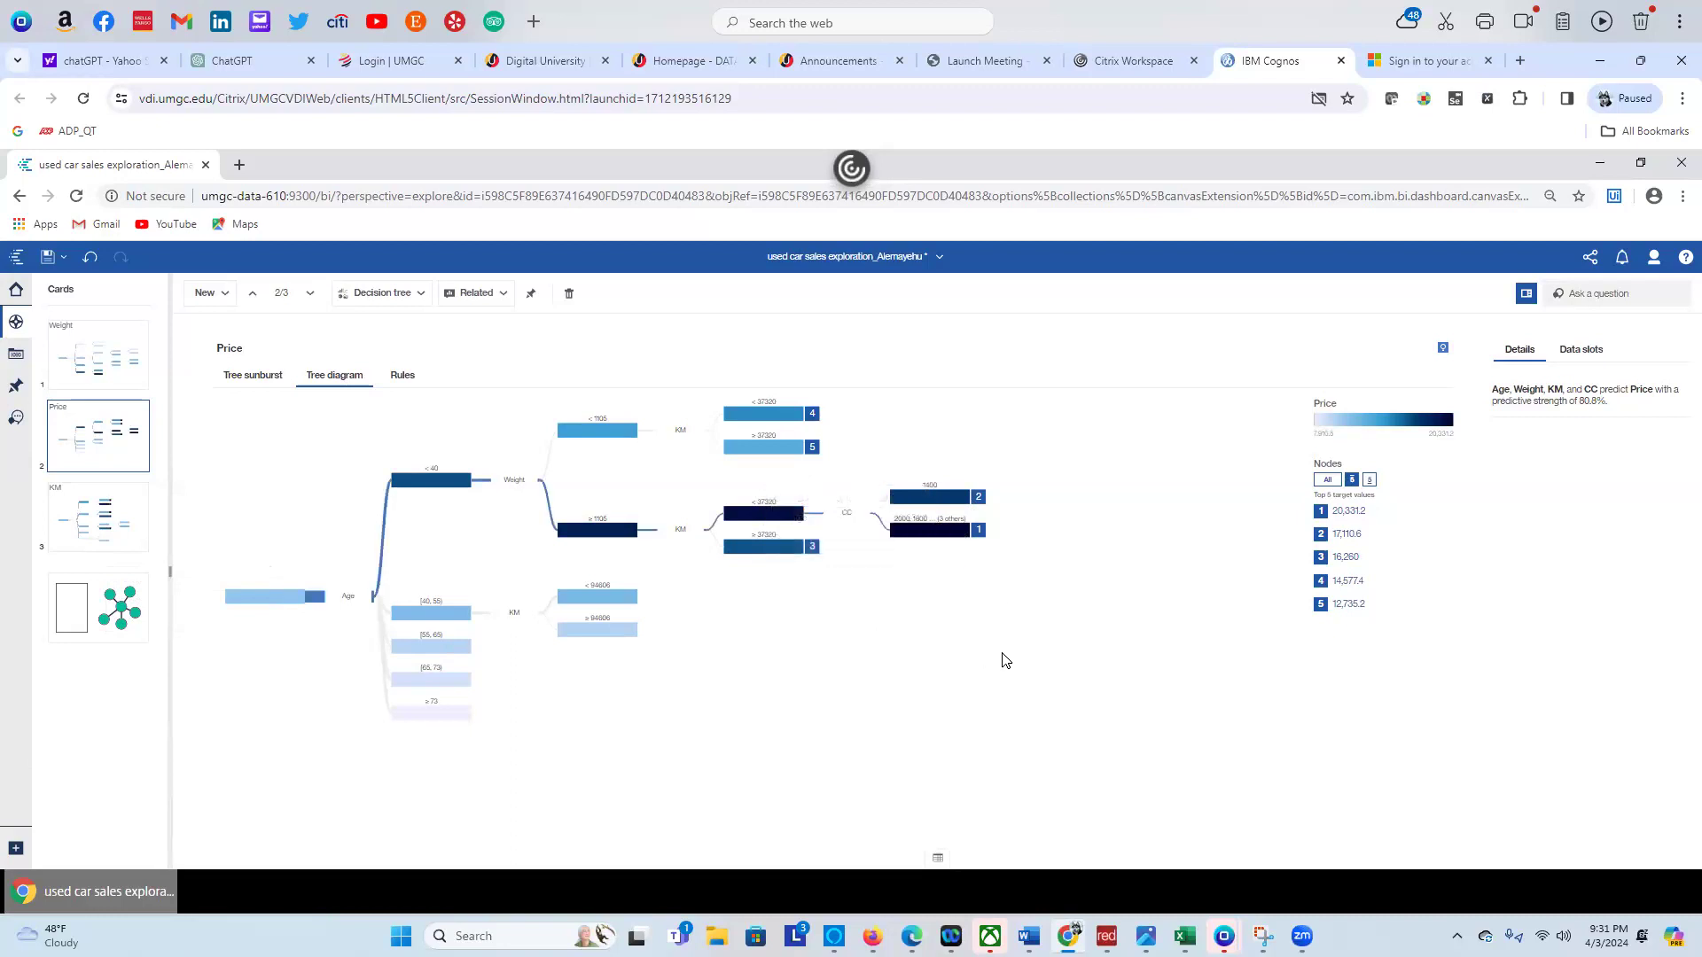